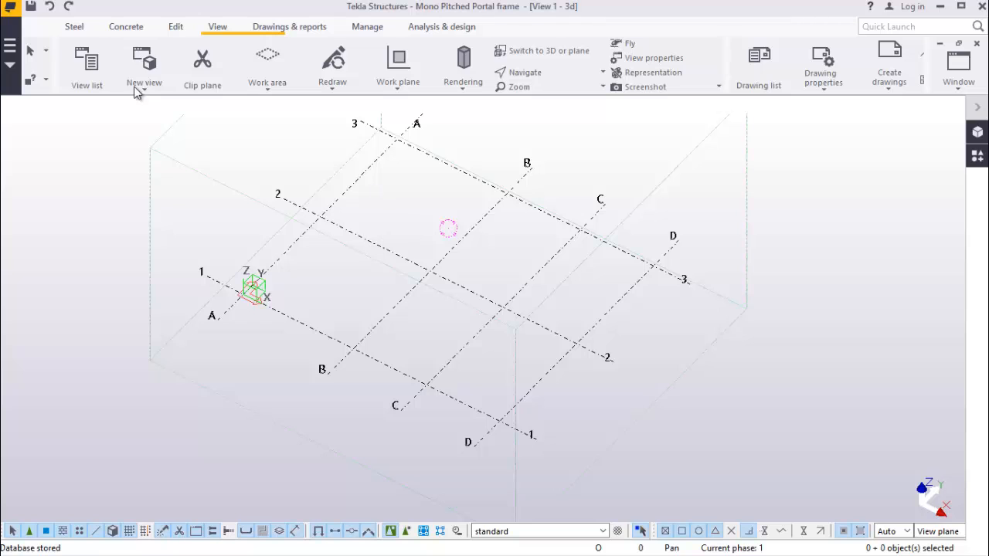
Open the existing grid's properties and set its X coordinates to 20*6000
click(574, 346)
double_click(574, 345)
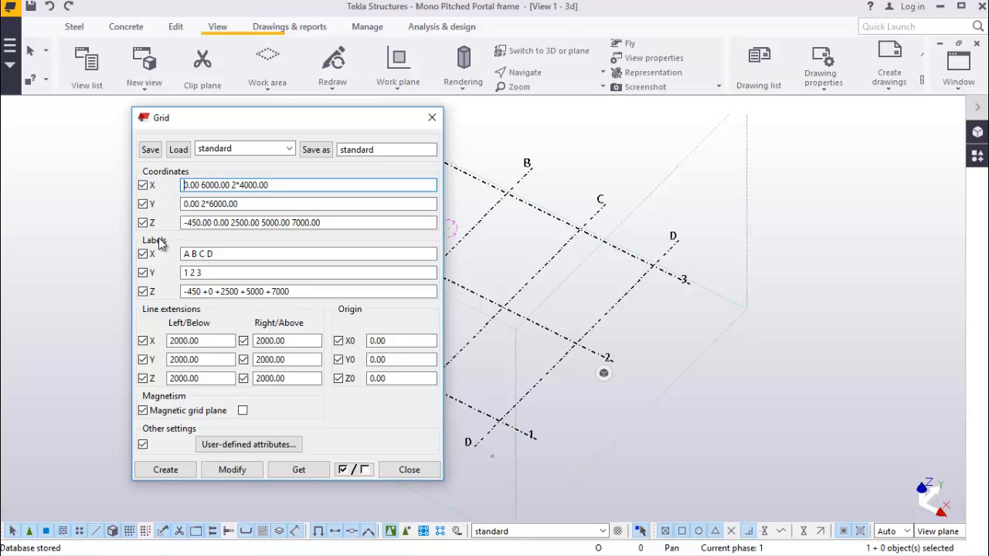
click(231, 203)
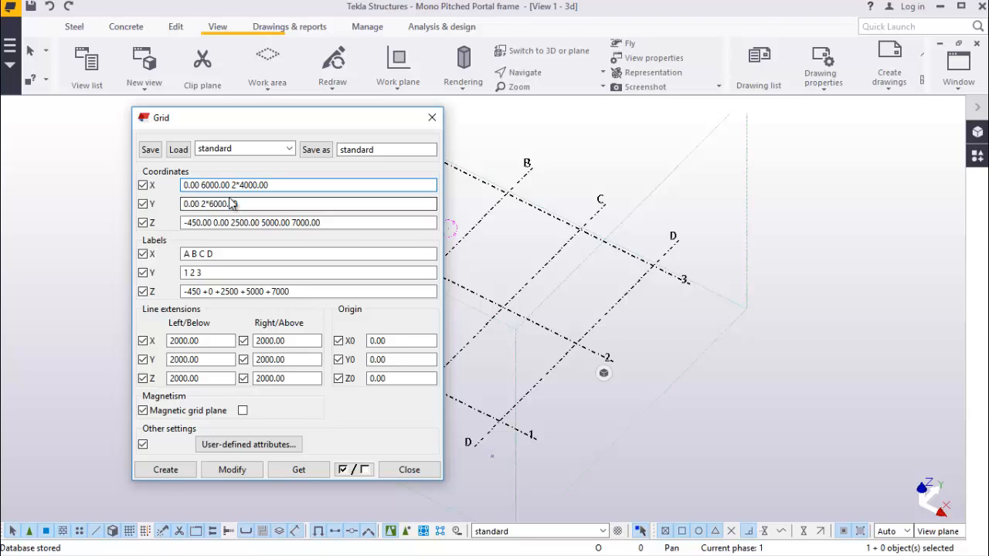
drag(271, 185, 184, 186)
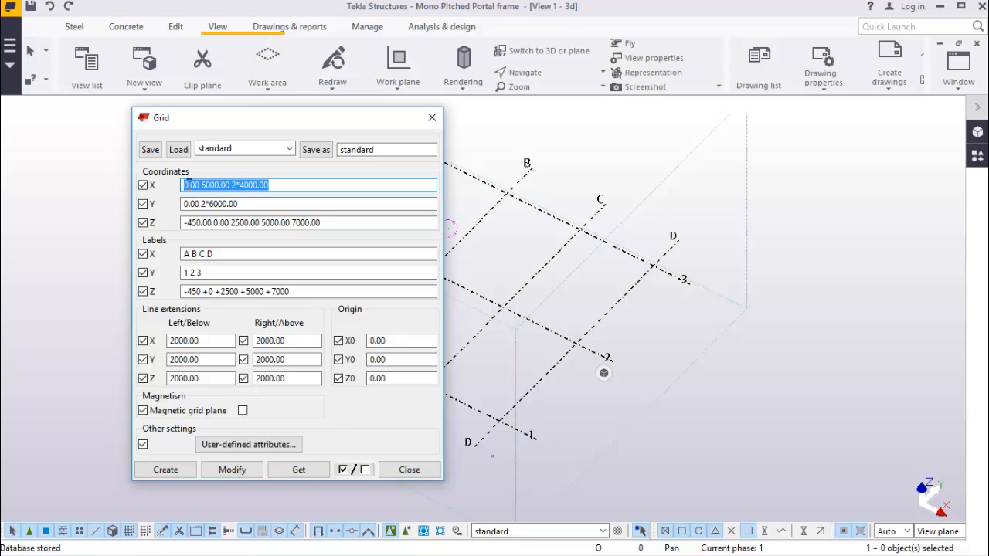
text(20)
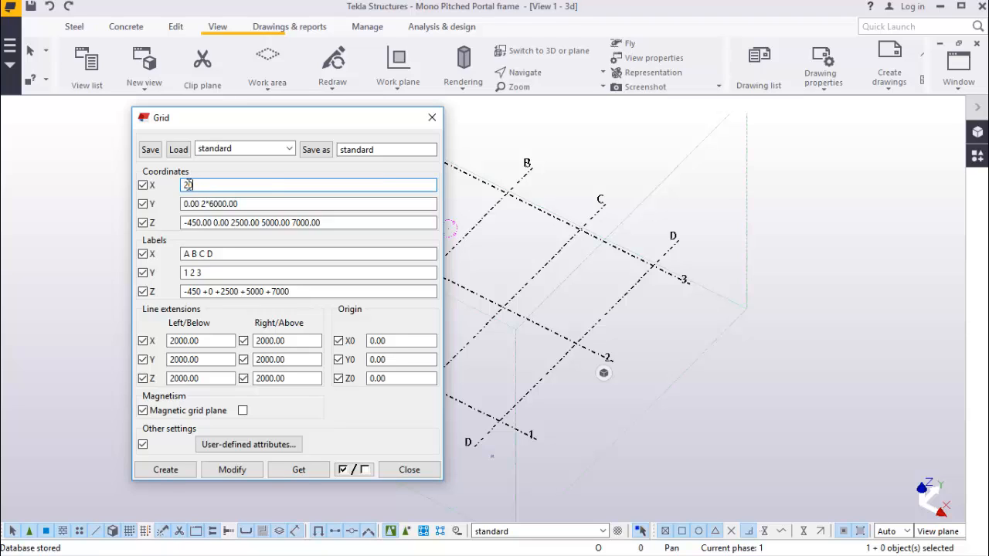
text(*6000)
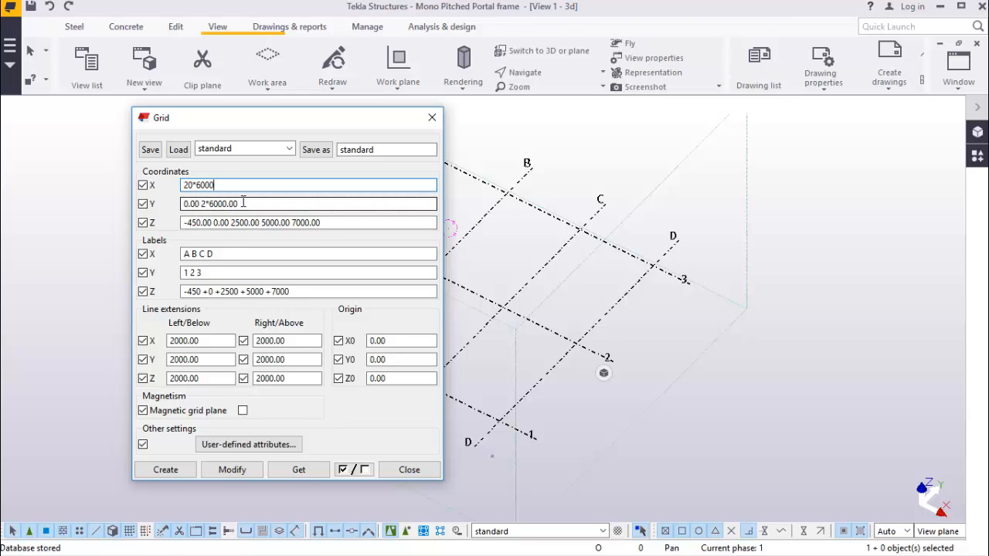
Set the grid's Y coordinates to 6*10000
drag(241, 204, 177, 221)
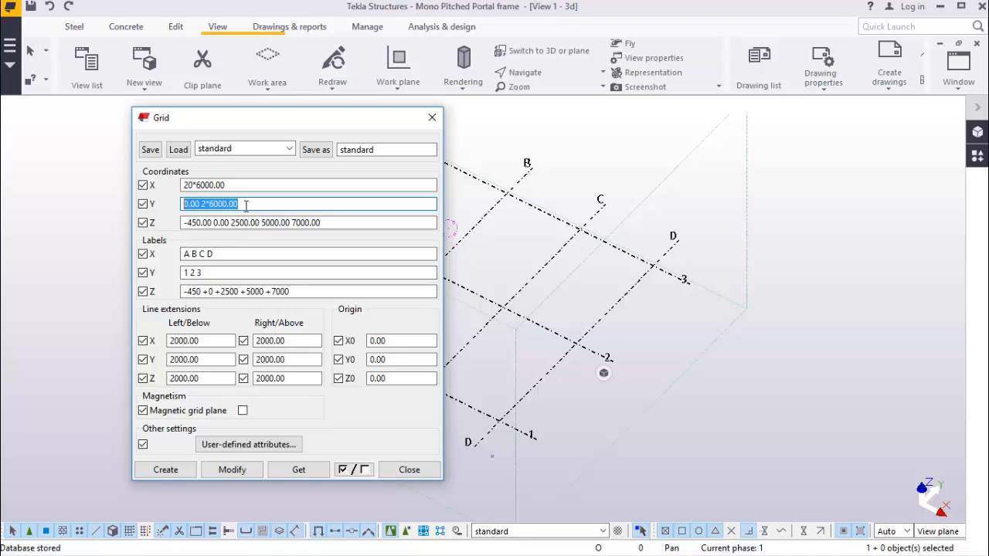
text(6)
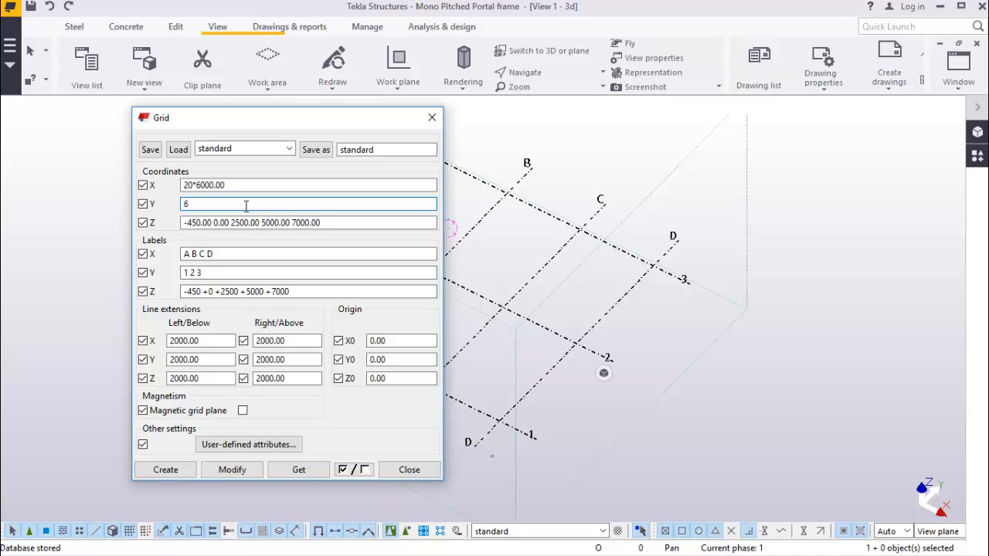
text(*10000)
Change the grid's Z coordinates to the three levels 0.00, 9000 and 11000
click(211, 222)
key(BackSpace)
key(BackSpace)
key(BackSpace)
key(BackSpace)
key(BackSpace)
key(BackSpace)
key(BackSpace)
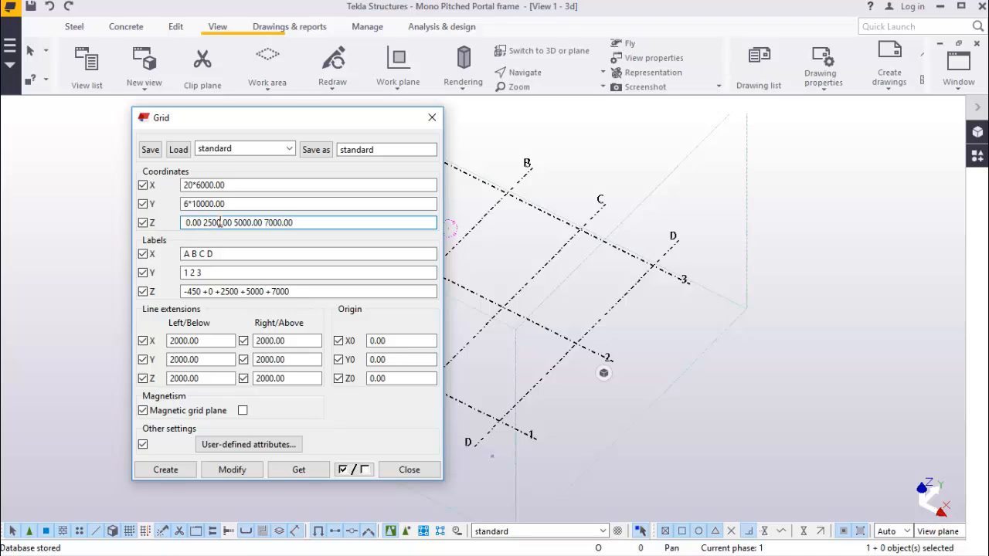
click(222, 223)
key(BackSpace)
key(BackSpace)
key(BackSpace)
key(BackSpace)
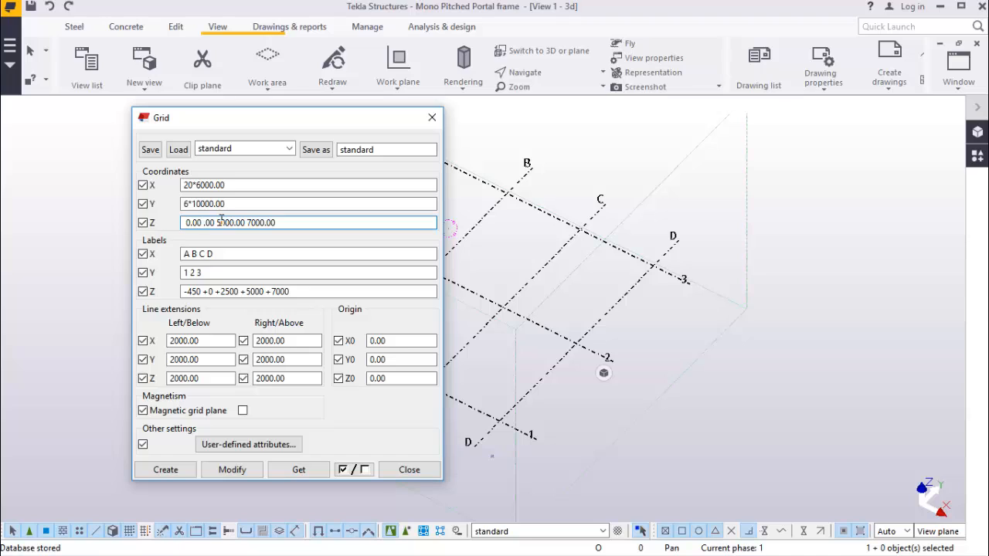
text(9000)
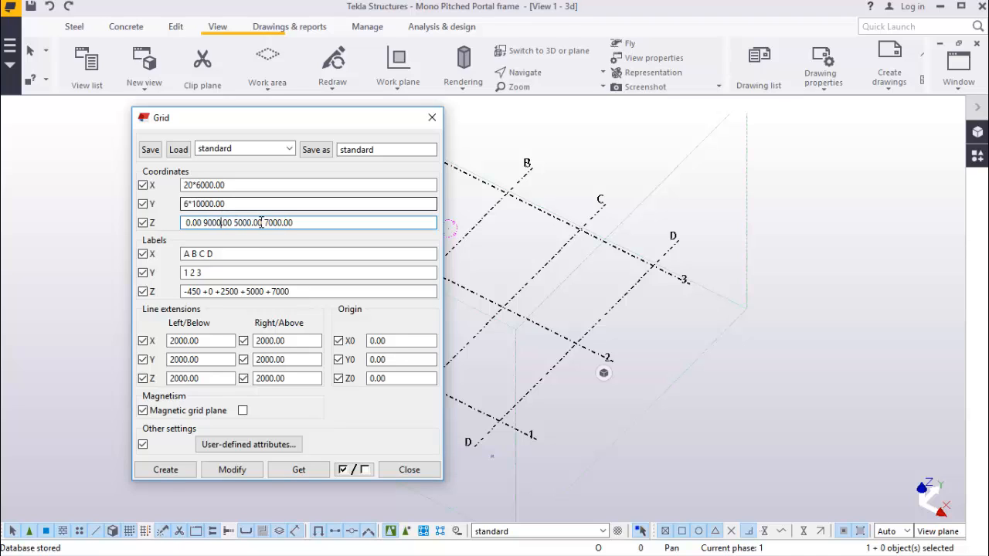
key(BackSpace)
key(BackSpace)
key(BackSpace)
key(BackSpace)
key(BackSpace)
key(BackSpace)
key(BackSpace)
key(BackSpace)
key(BackSpace)
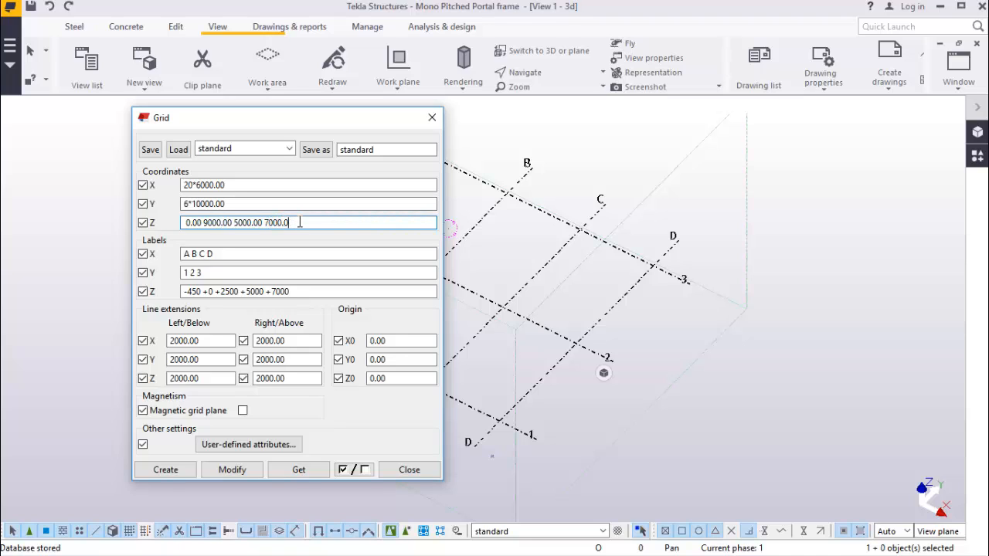
key(BackSpace)
key(BackSpace)
key(BackSpace)
key(BackSpace)
key(BackSpace)
key(BackSpace)
text(11000)
Extend the X labels after D with E F G H I K L M N O P Q R S T U
click(292, 253)
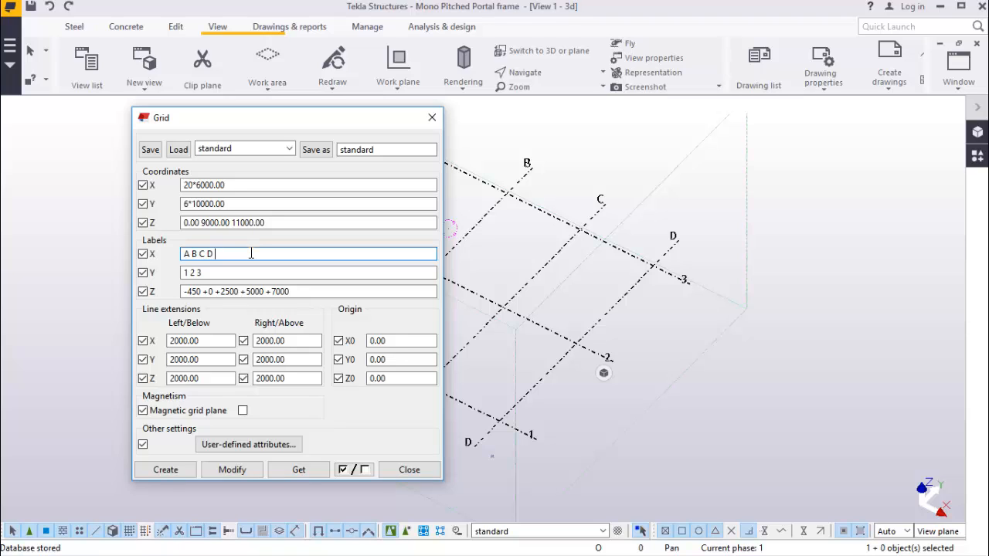
text(E)
text(F G H I)
text( J K)
text( L)
text( M N)
text( O)
text( P Q)
text( R S T)
text(U)
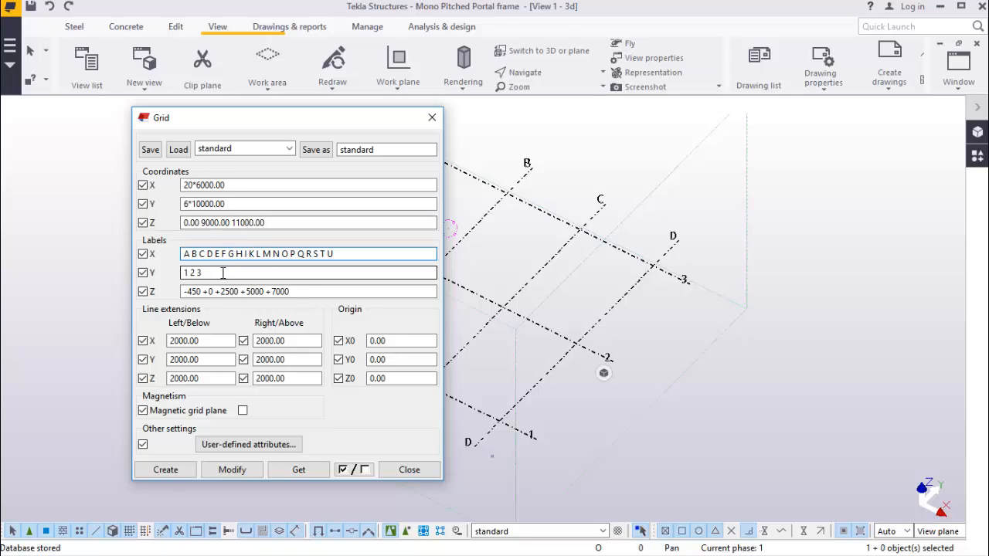
Set the Y labels to 1 2 3 4 5 6 and the Z labels to +0 +9000 +11000
click(222, 270)
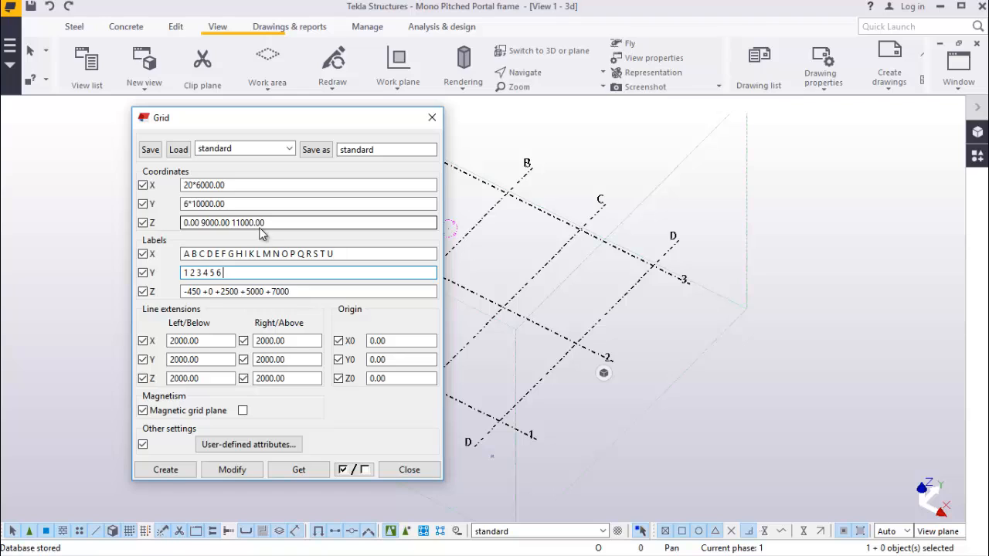
click(204, 292)
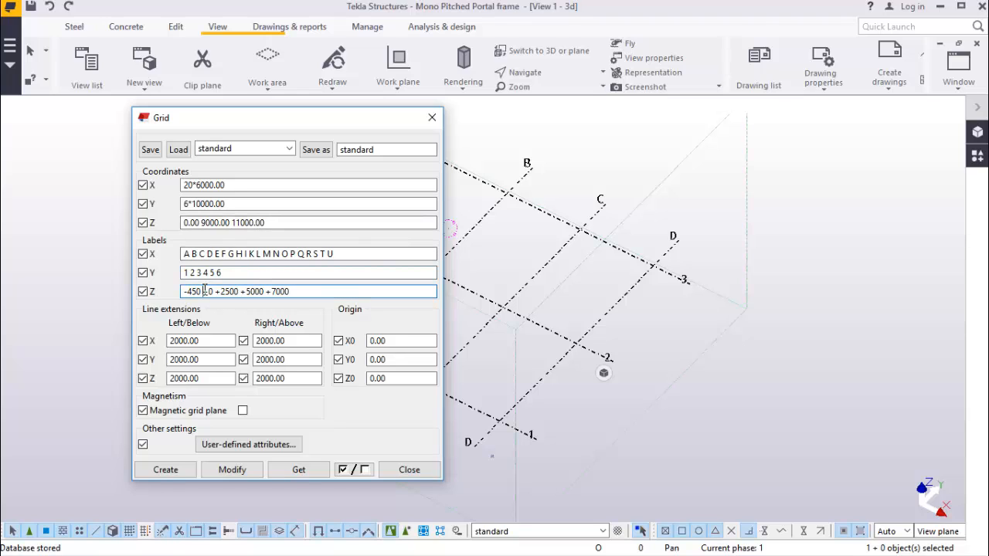
key(shift+Home)
key(BackSpace)
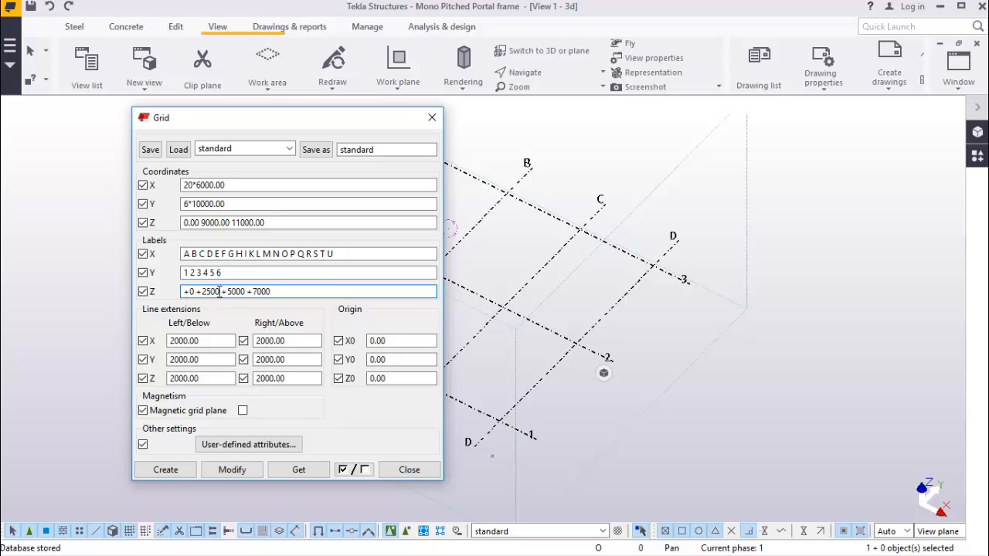
key(BackSpace)
key(BackSpace)
key(BackSpace)
key(BackSpace)
text(9000)
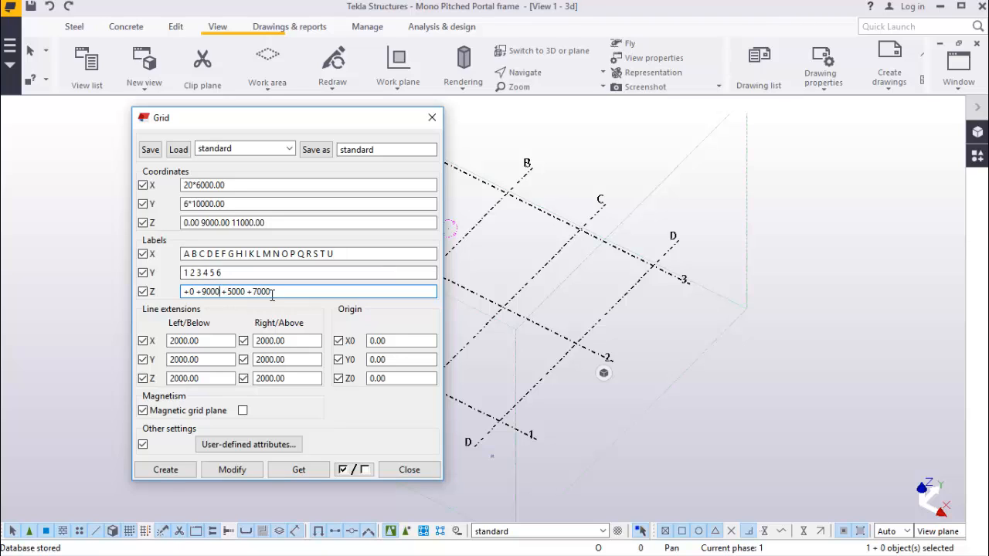
click(272, 295)
Apply the new coordinates and labels to the existing grid, accept replacing manually created grid lines, and close its properties
drag(233, 120, 141, 117)
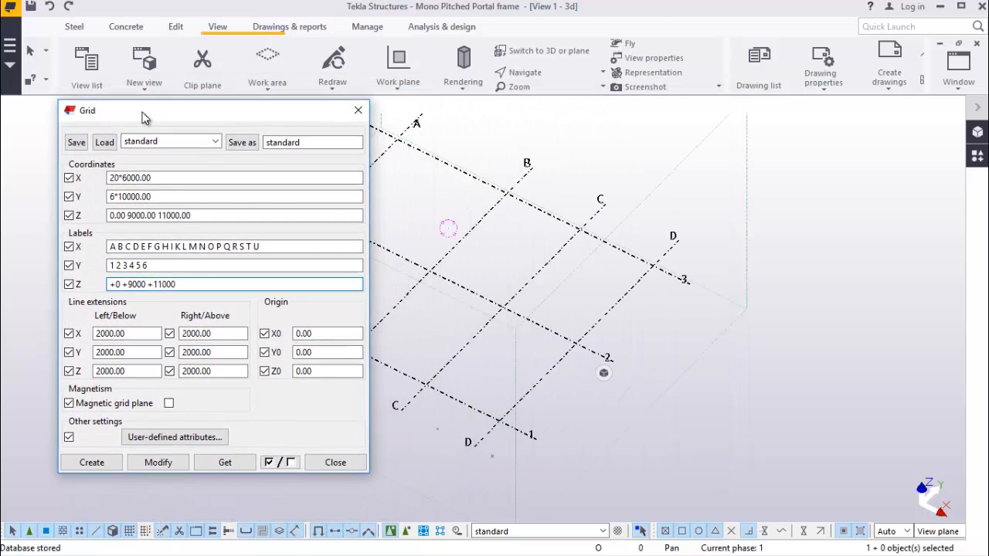
click(159, 462)
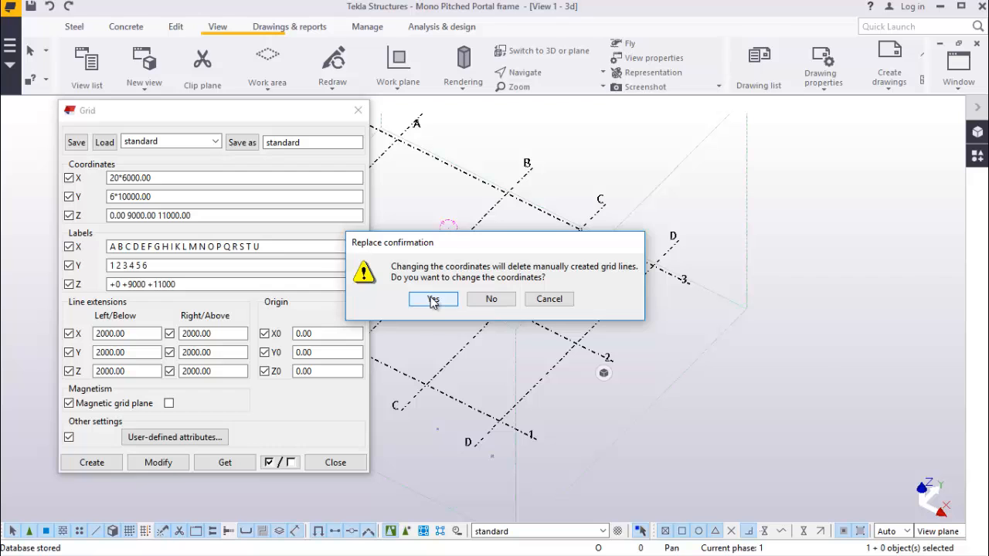
click(433, 300)
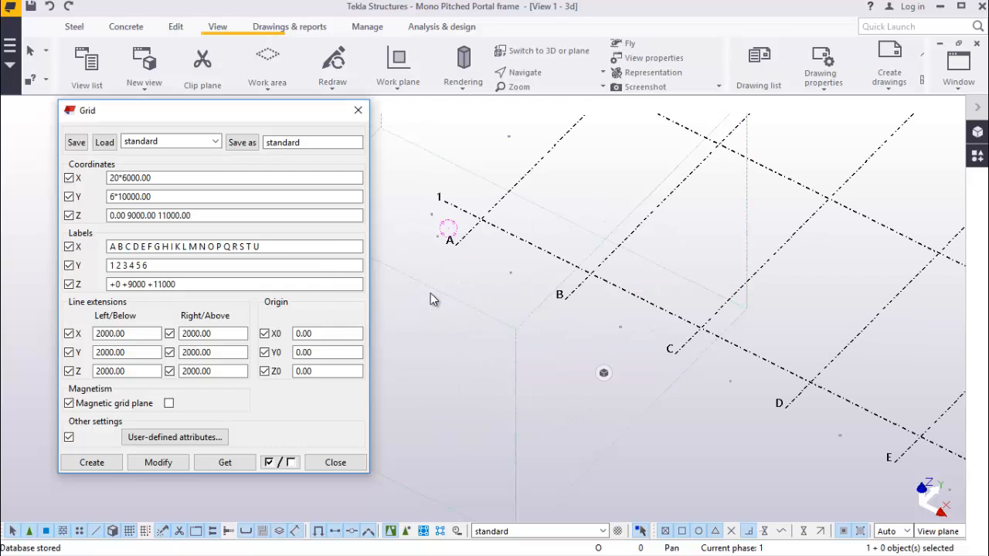
click(336, 462)
Fit the work area to the entire model so it encloses the enlarged grid
scroll(250, 384, down, 2)
scroll(251, 378, down, 5)
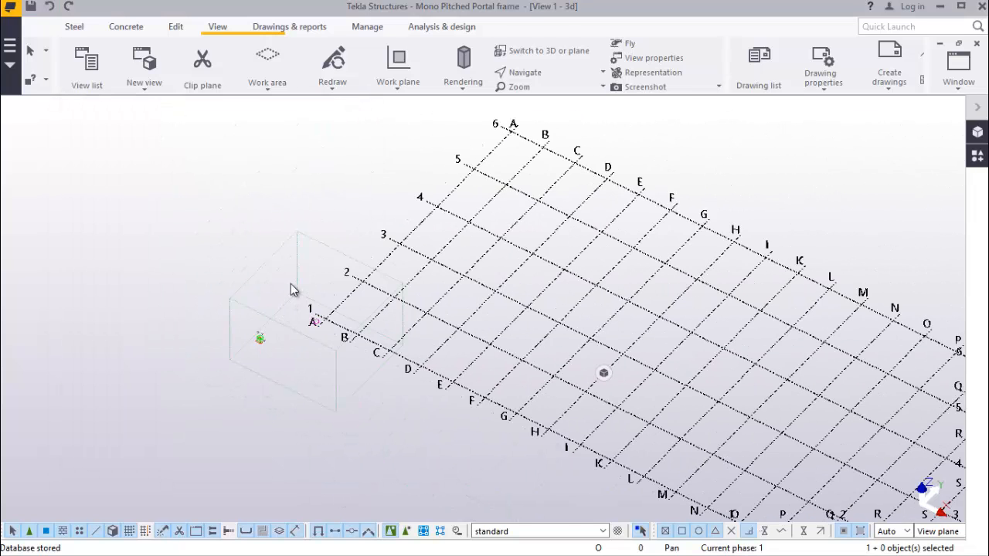
scroll(731, 467, up, 2)
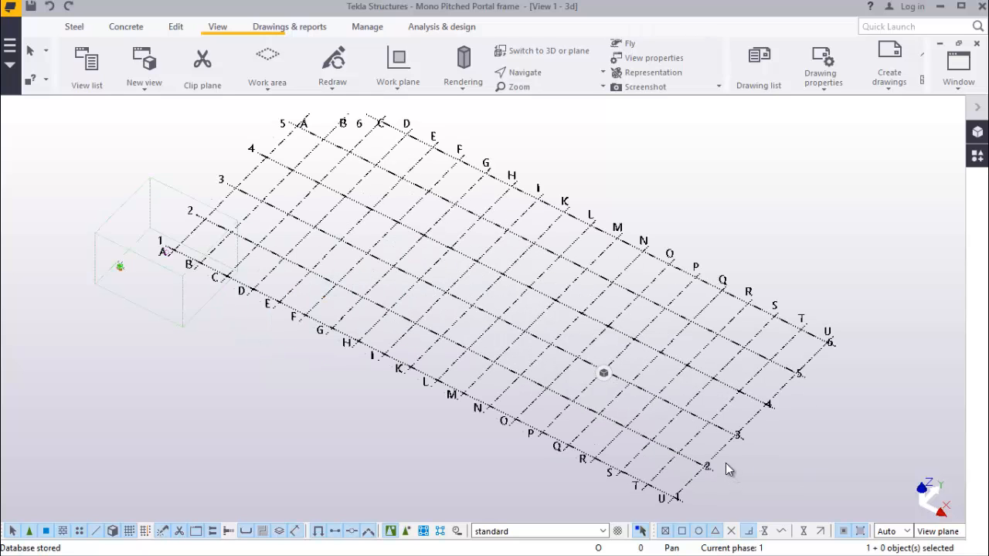
scroll(726, 463, up, 1)
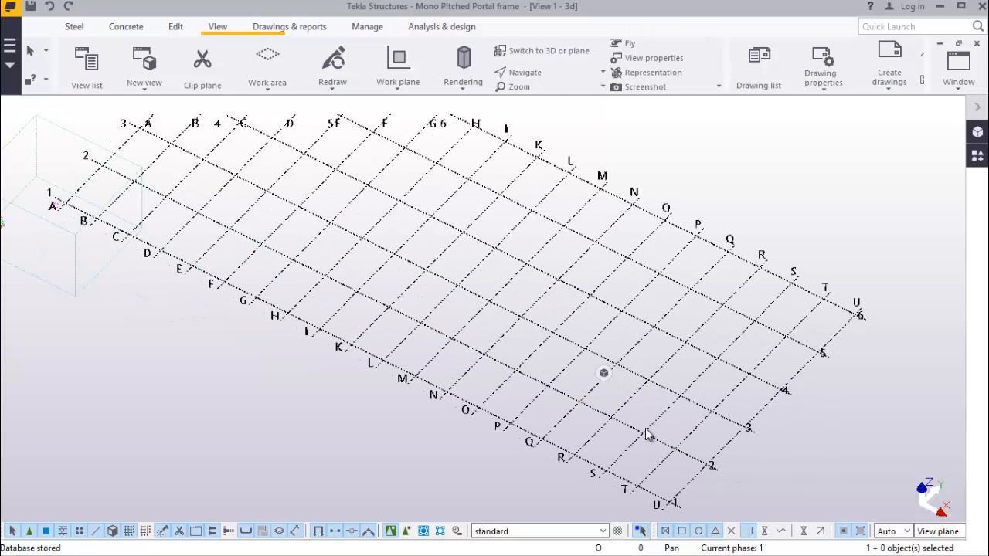
scroll(646, 435, down, 1)
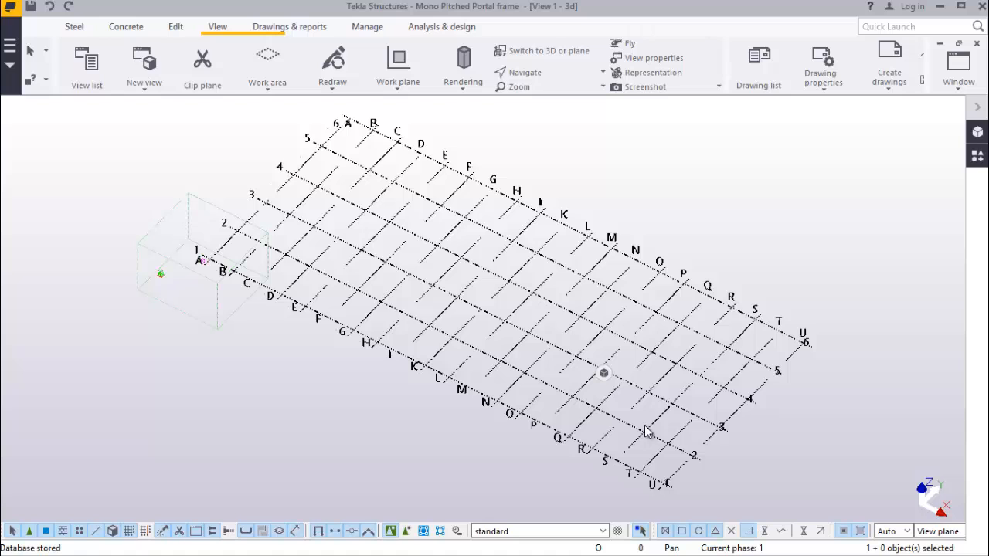
scroll(209, 326, up, 3)
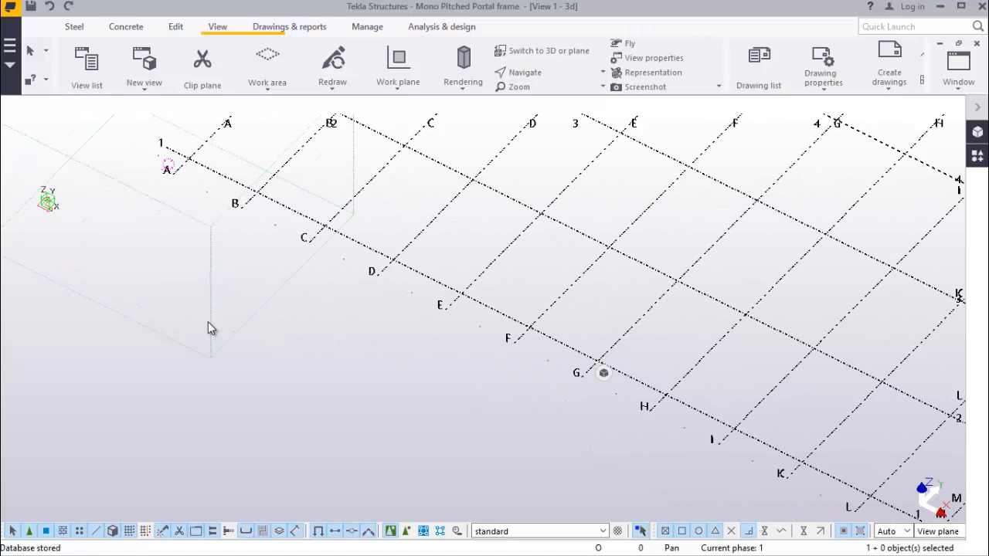
scroll(208, 322, up, 1)
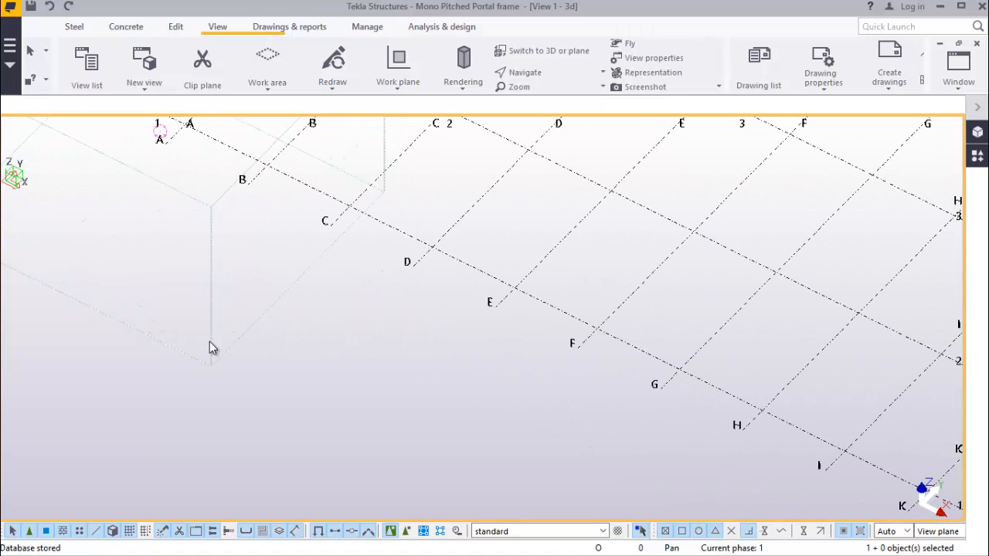
right_click(212, 347)
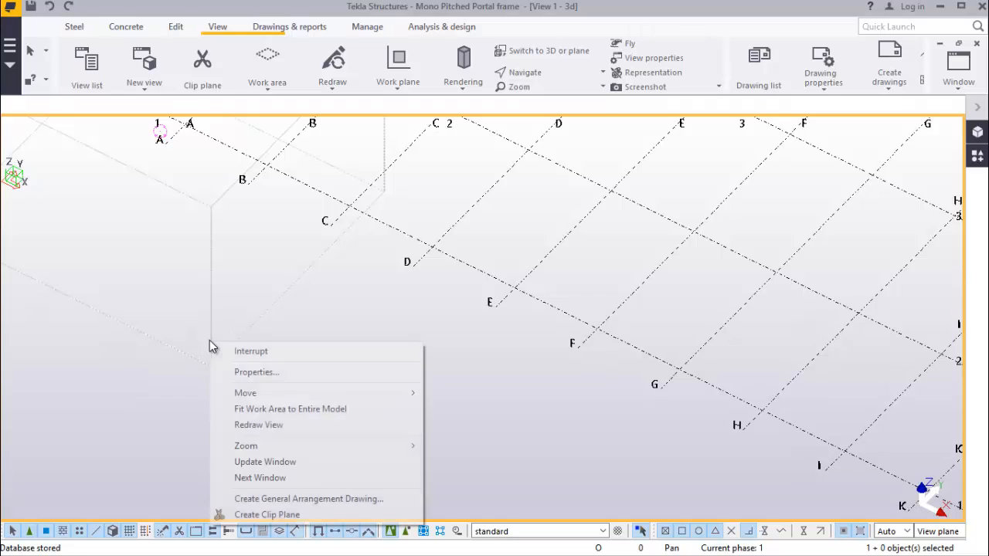
click(296, 410)
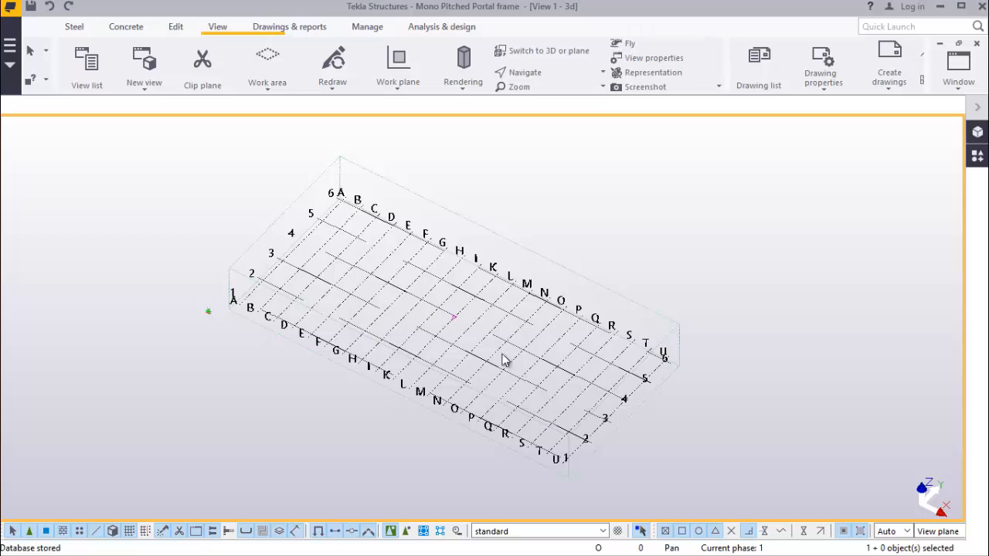
Create views along all grid lines in the XY, ZY and XZ planes, using the Plan and Grid name prefixes
scroll(433, 347, up, 8)
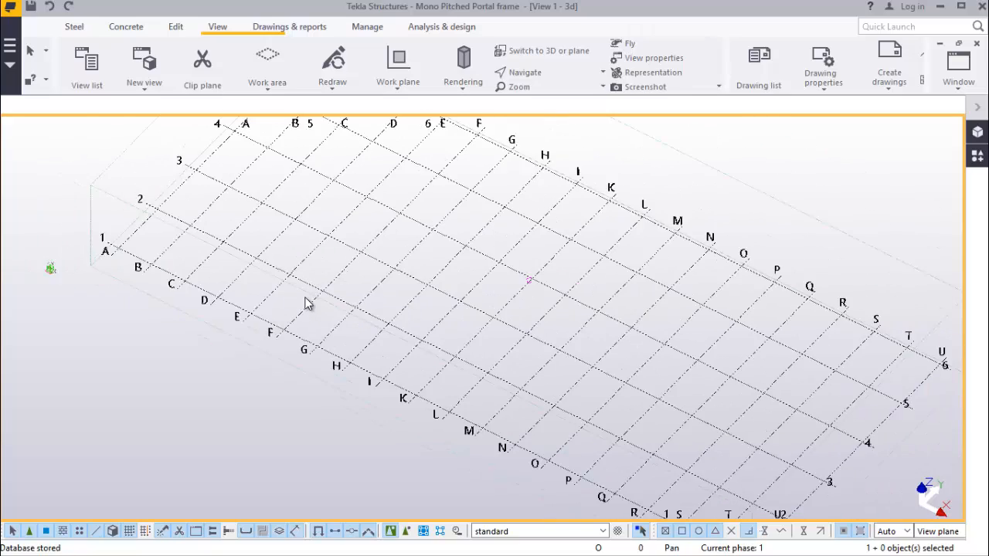
scroll(289, 298, down, 5)
scroll(435, 343, up, 2)
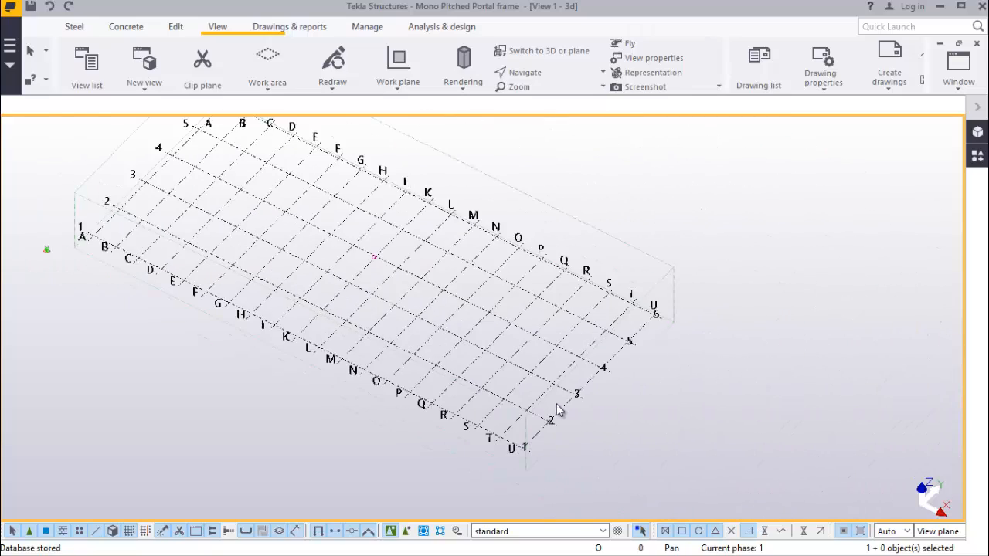
scroll(568, 409, up, 2)
scroll(298, 307, down, 3)
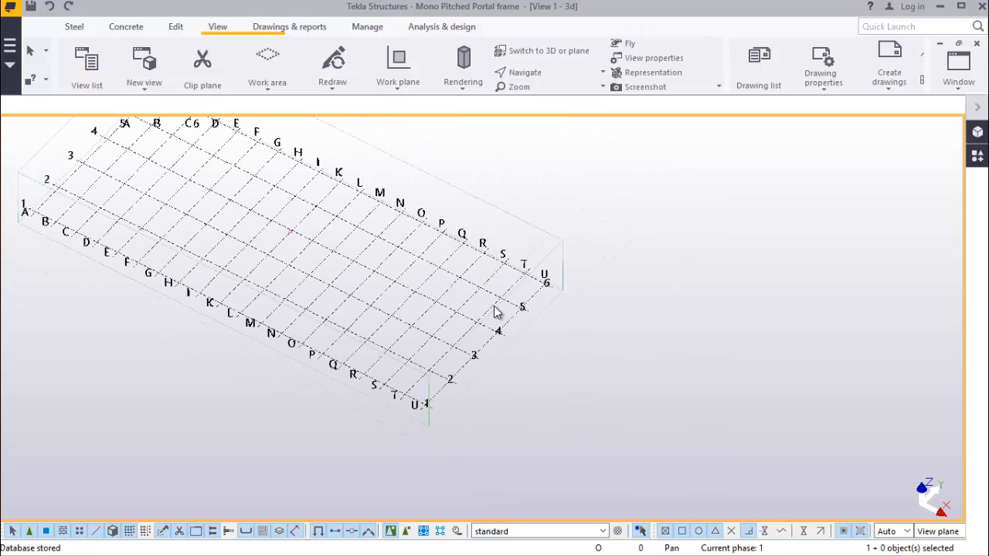
scroll(472, 328, up, 4)
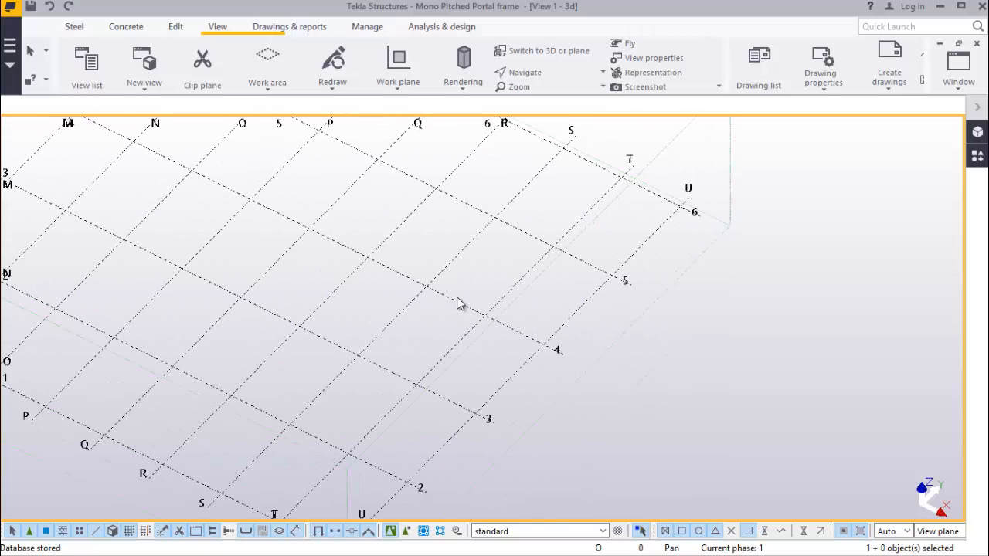
right_click(447, 301)
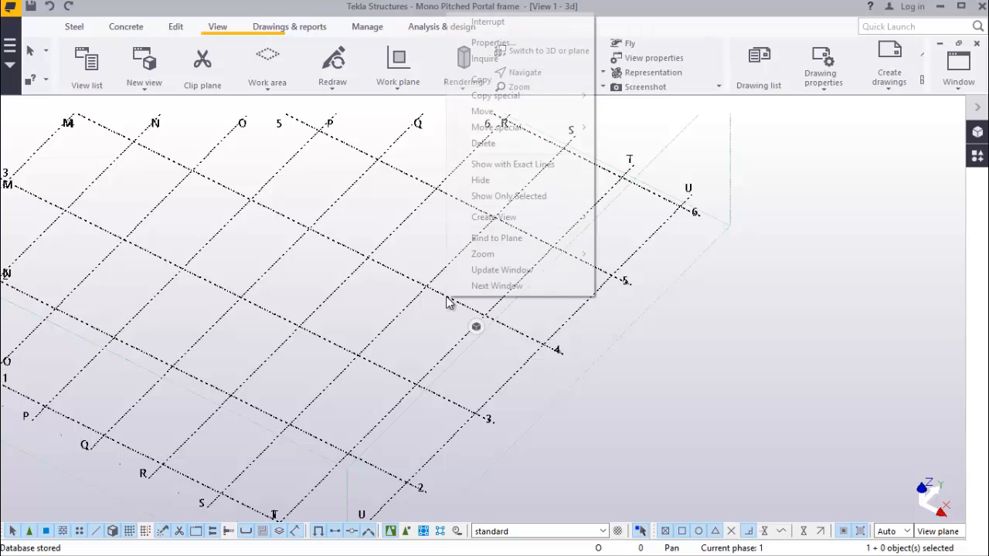
mouse_move(575, 219)
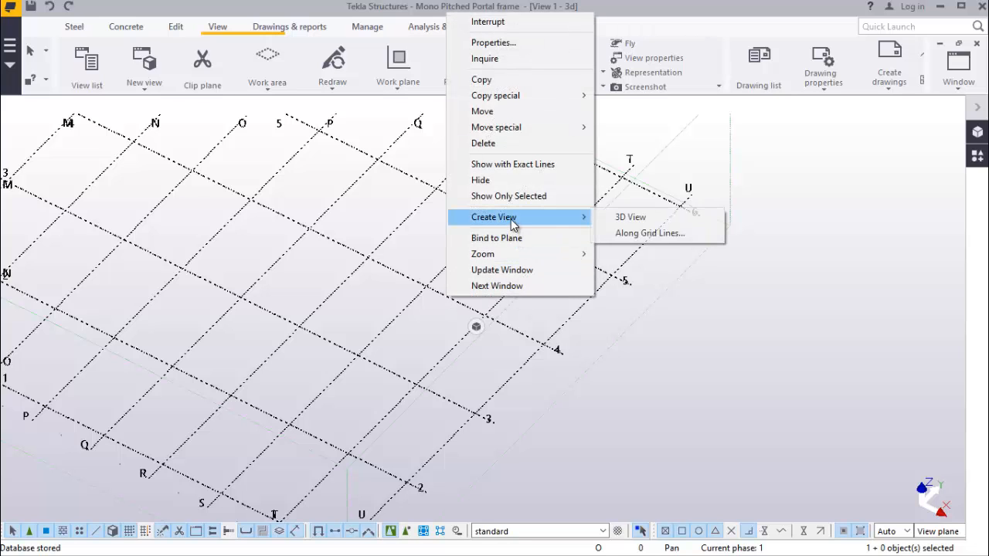
click(634, 233)
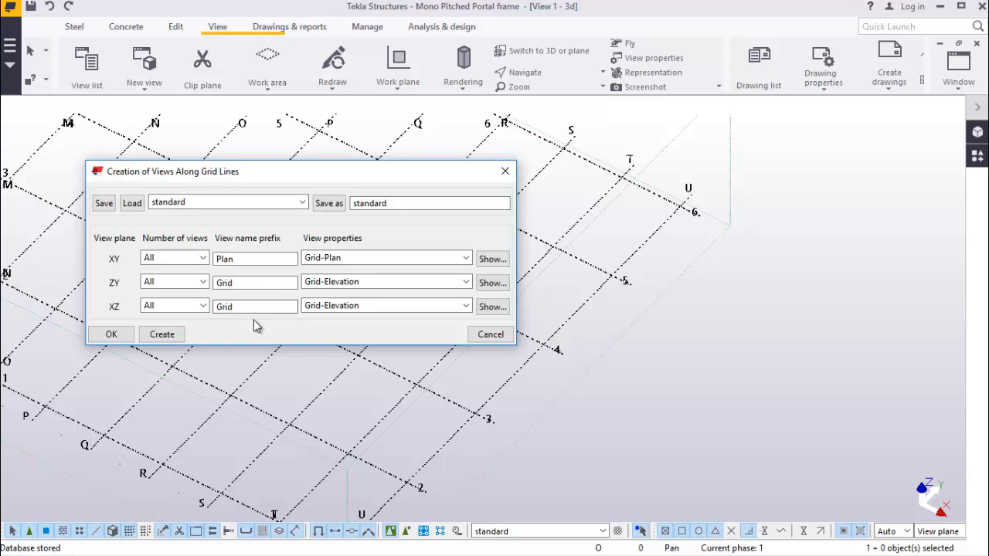
click(163, 334)
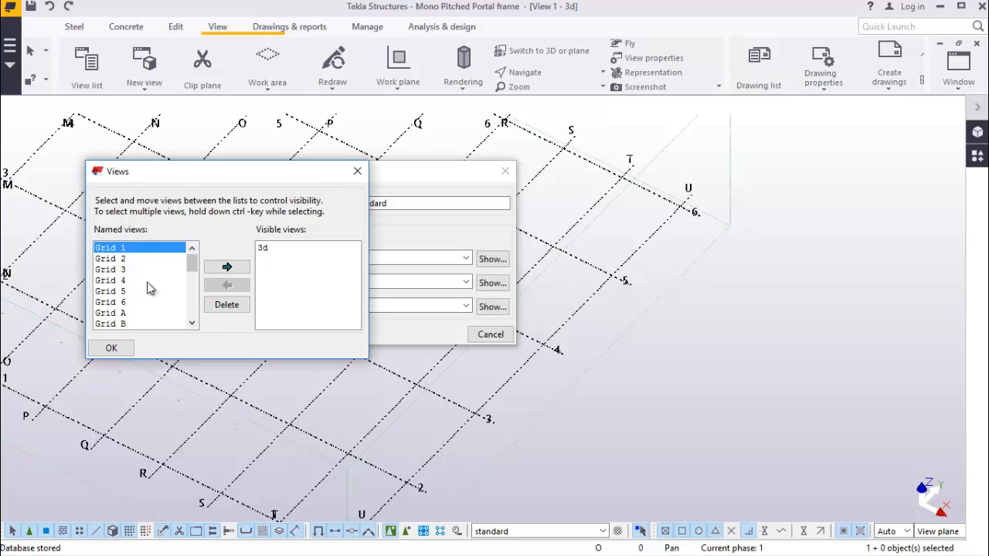
Make the Grid 1 view visible, then close the view list and the grid-line view creation settings
click(226, 268)
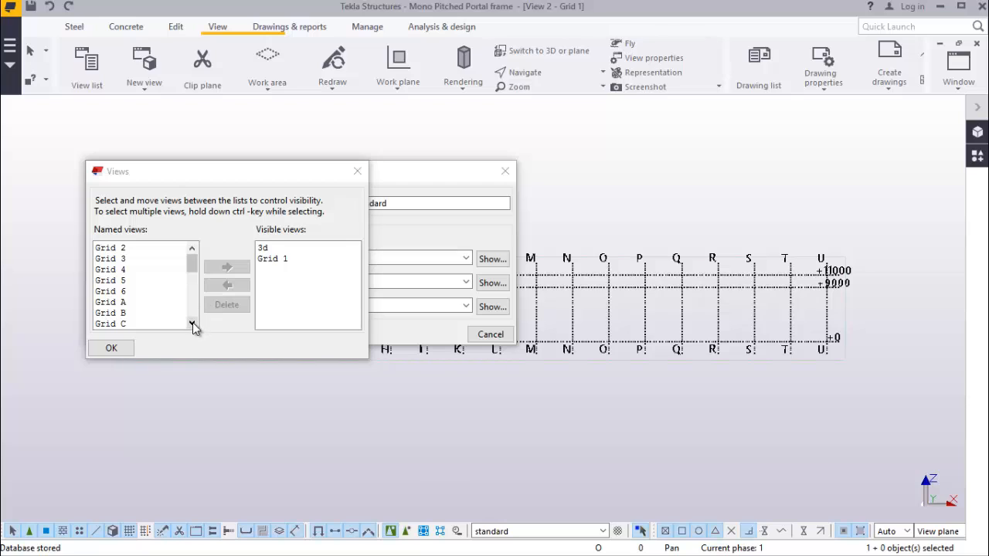
drag(193, 324, 193, 325)
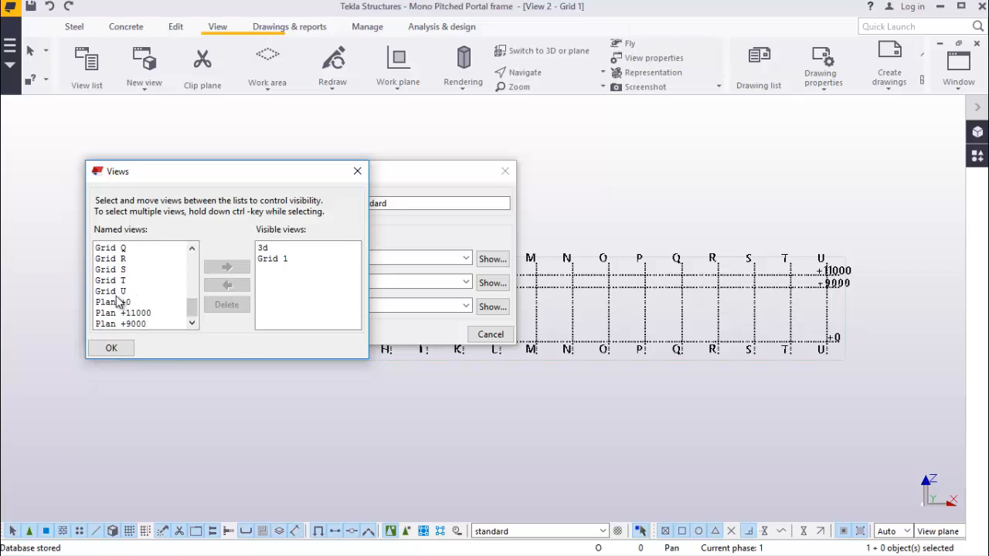
click(114, 291)
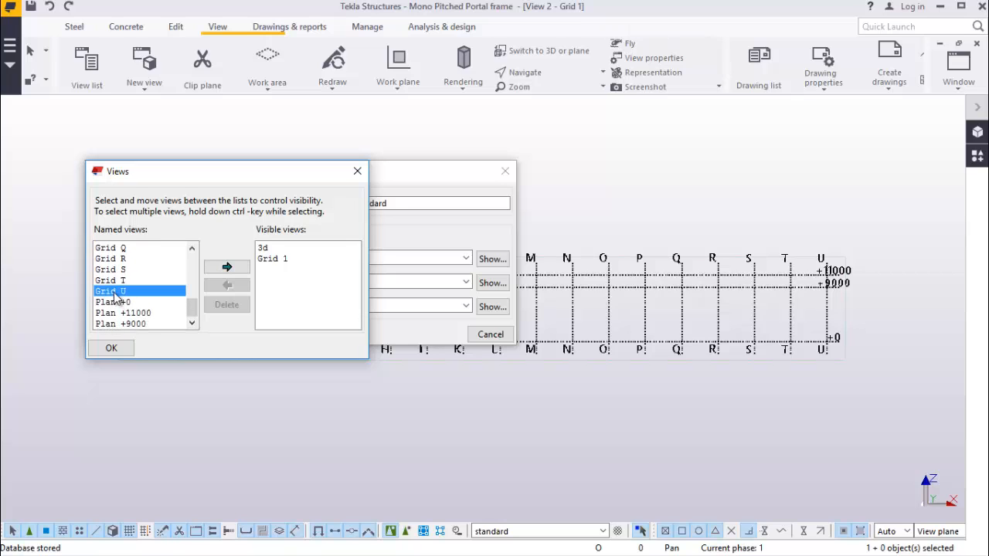
click(126, 350)
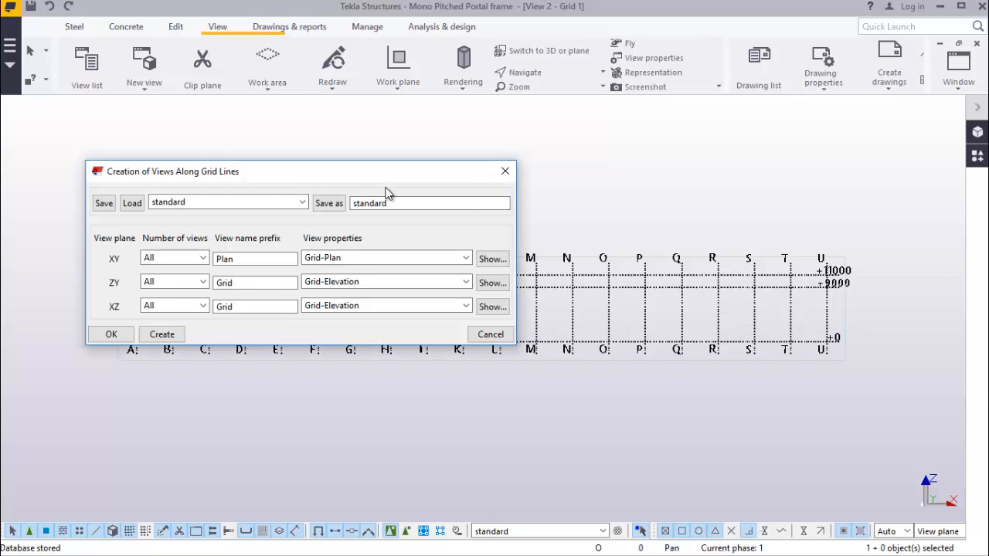
drag(387, 180, 466, 204)
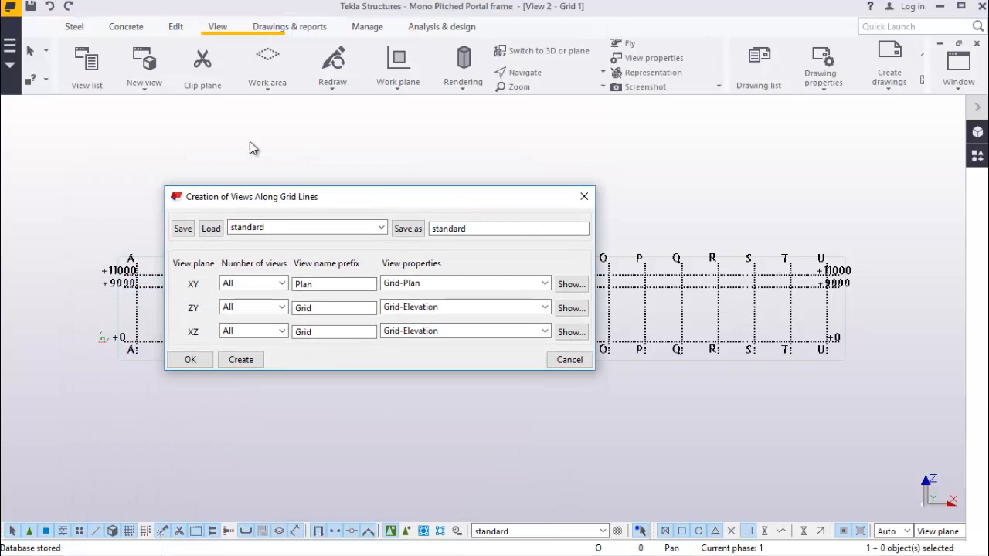
click(584, 196)
Reopen the list of named views, make the Grid U view visible and close the list
click(86, 69)
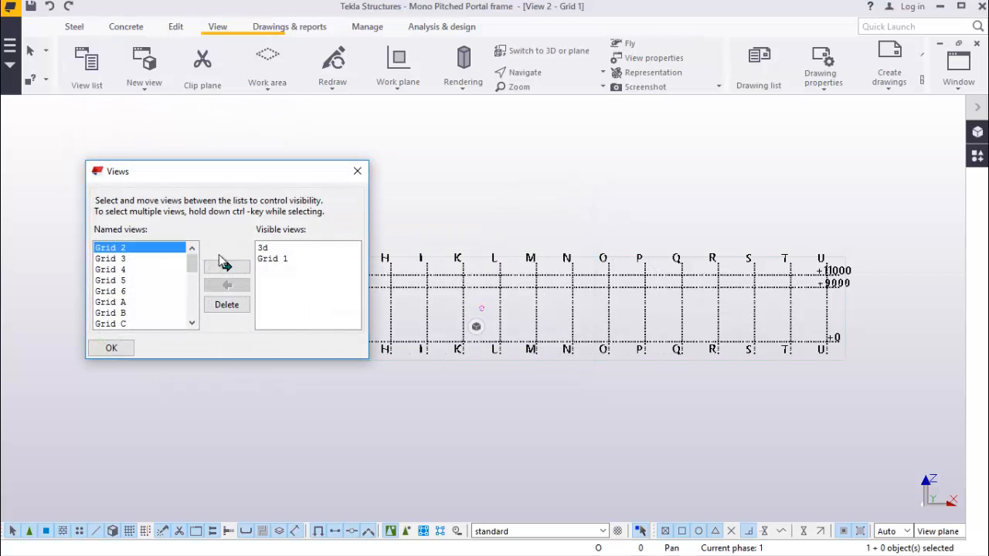
drag(191, 265, 196, 307)
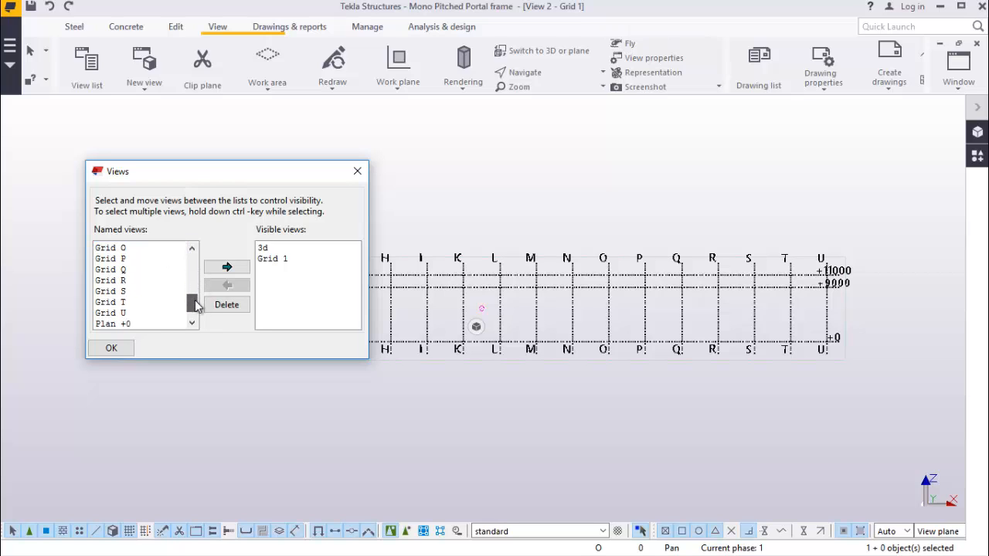
click(126, 313)
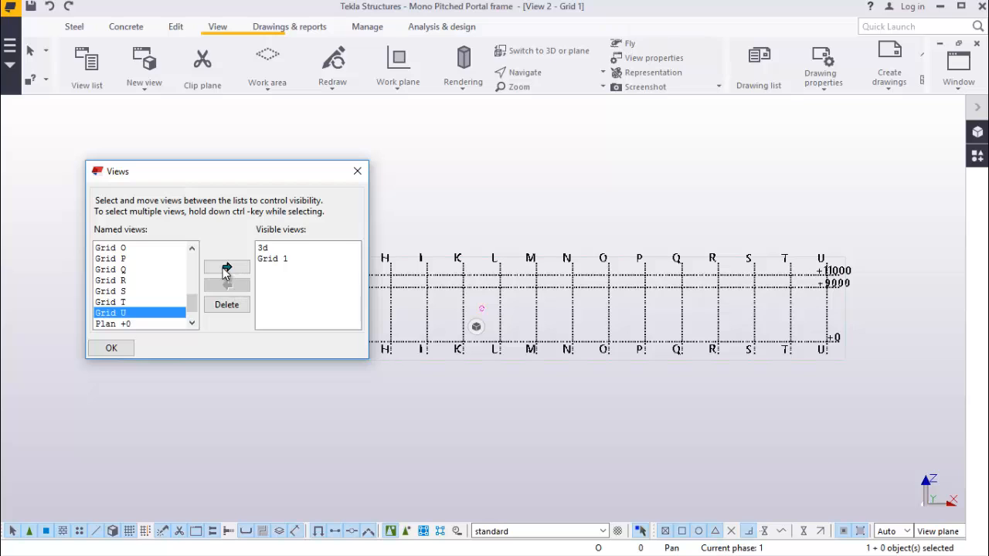
click(225, 268)
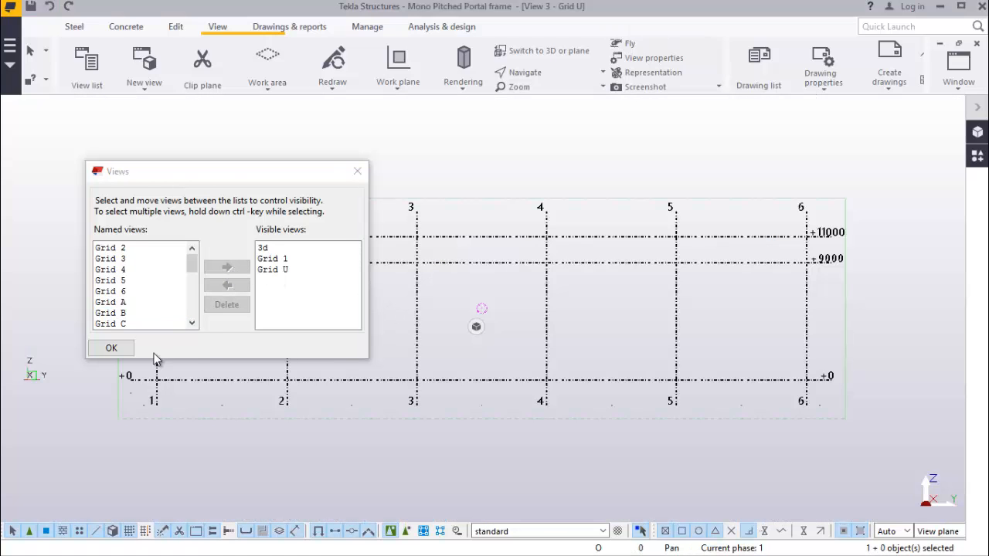
click(118, 352)
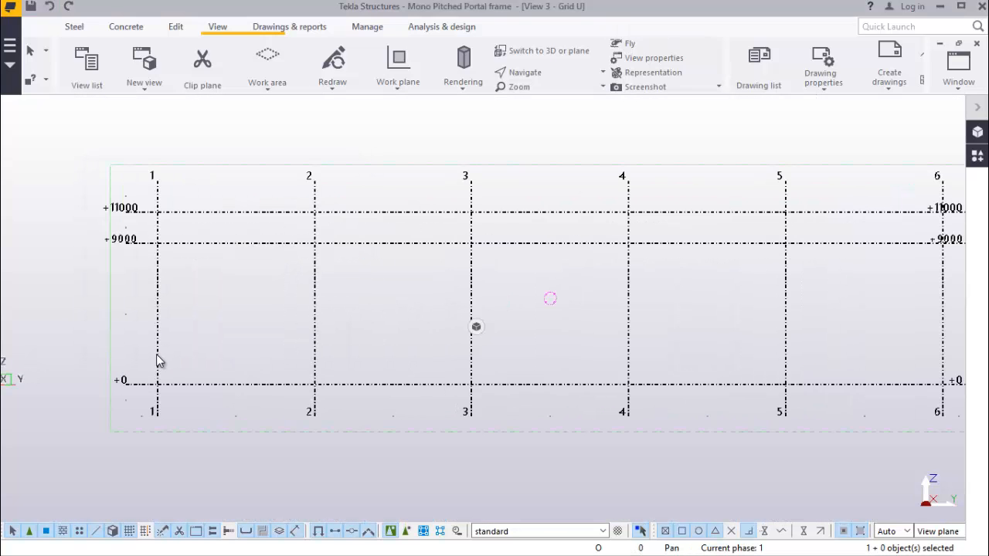
scroll(156, 357, down, 1)
Switch to the 3D view and examine where grid line U crosses the numbered grid lines
click(962, 92)
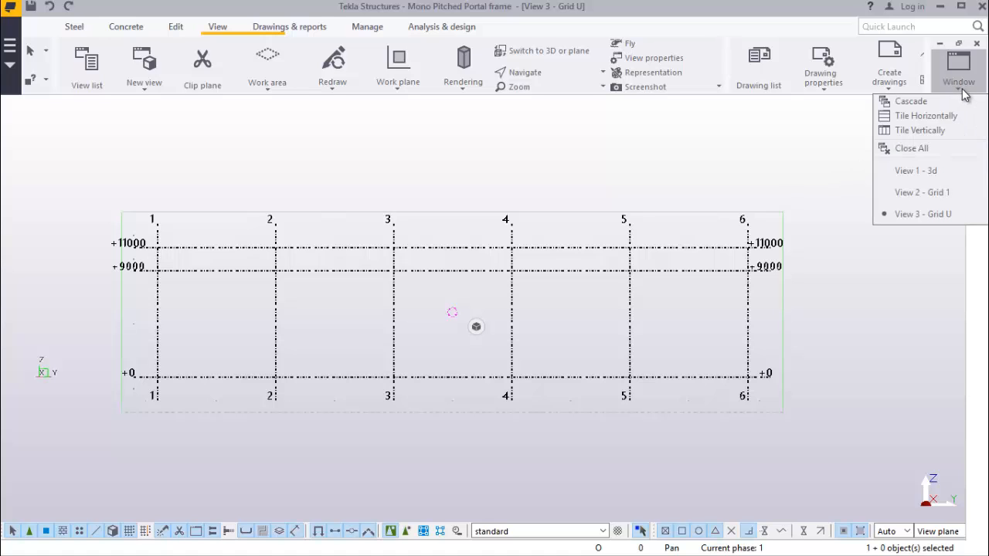
click(923, 172)
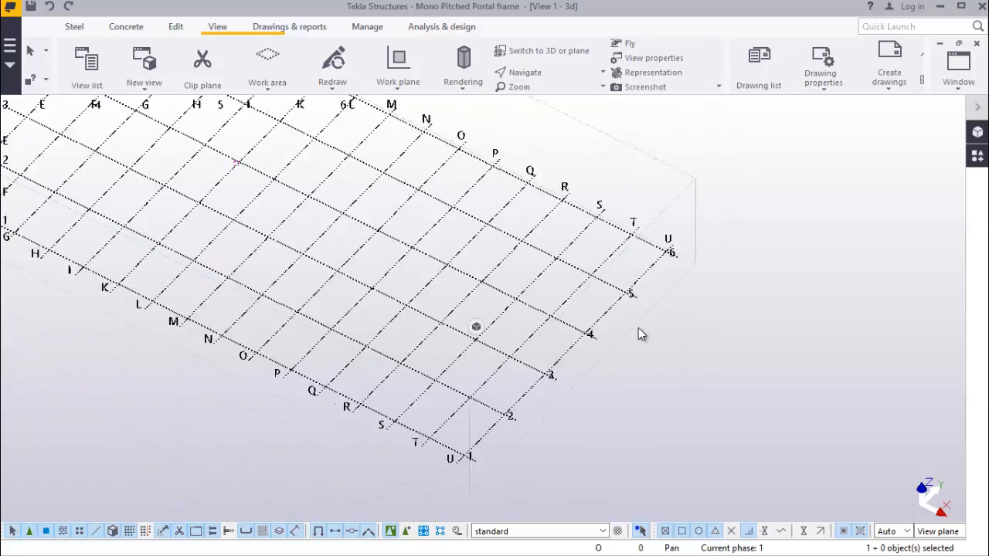
scroll(503, 442, up, 4)
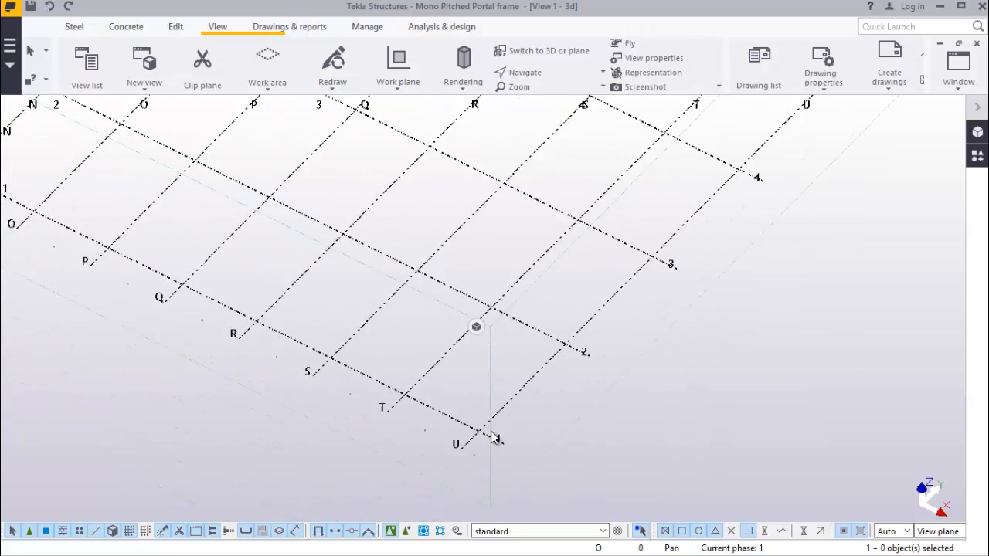
scroll(495, 439, down, 5)
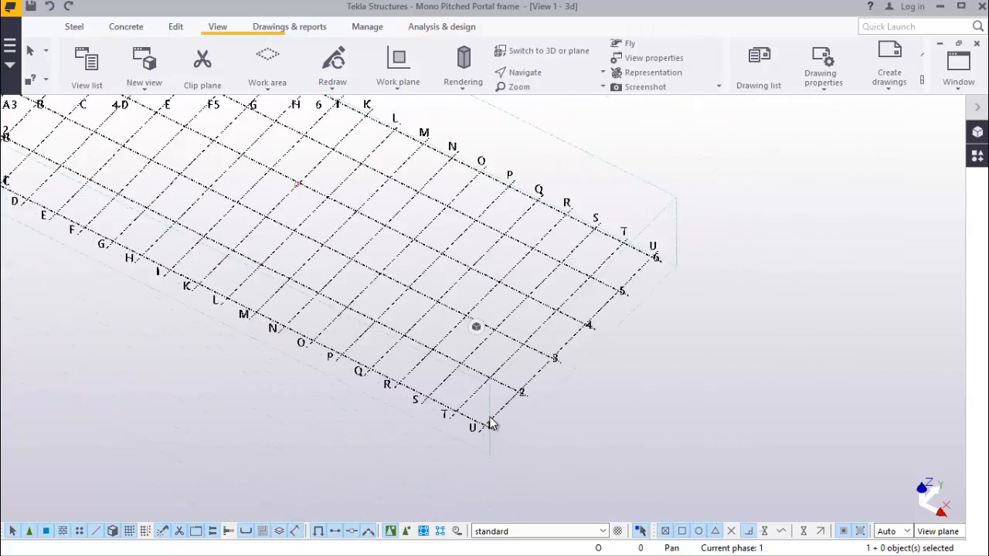
scroll(491, 424, down, 2)
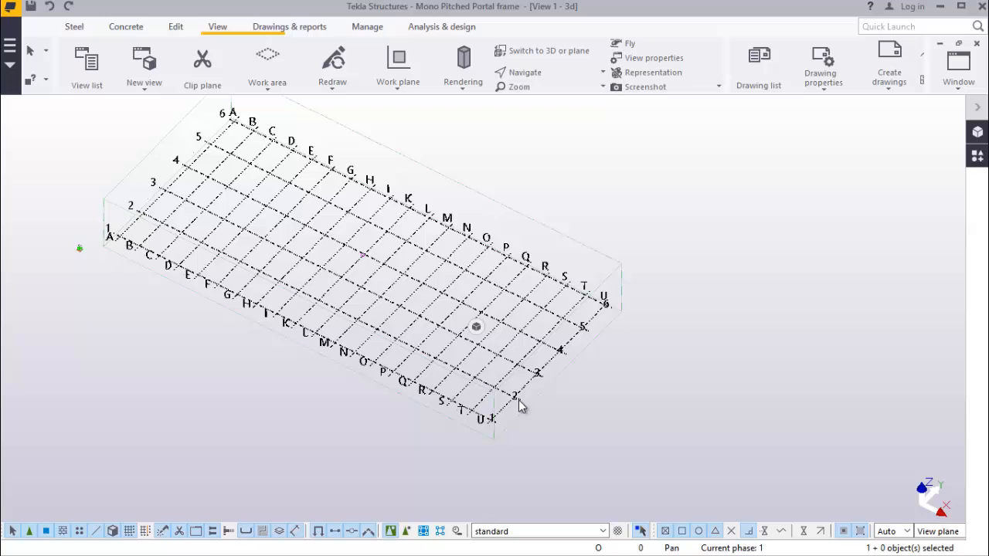
Switch to the Grid U view and place a steel column where grid line 1 meets level +0
click(959, 85)
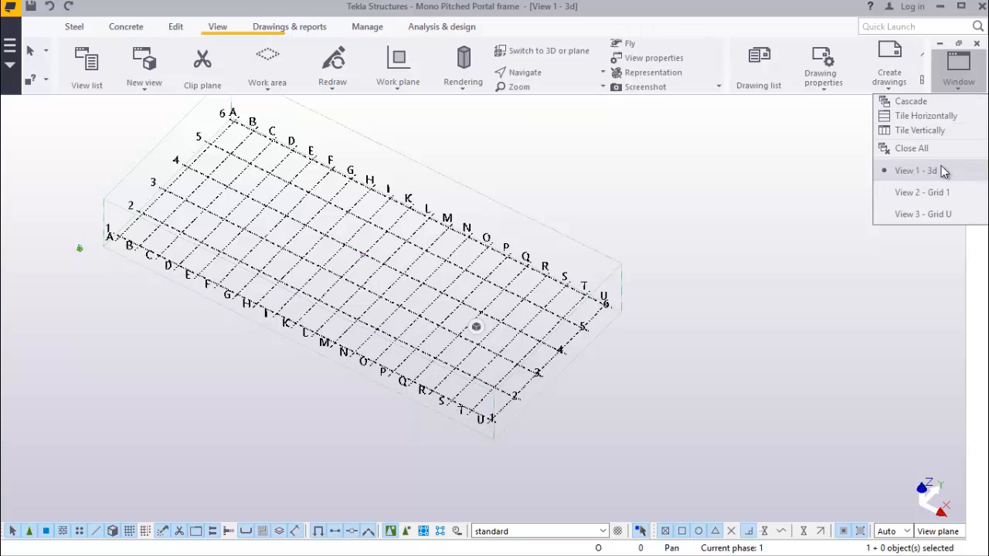
click(908, 214)
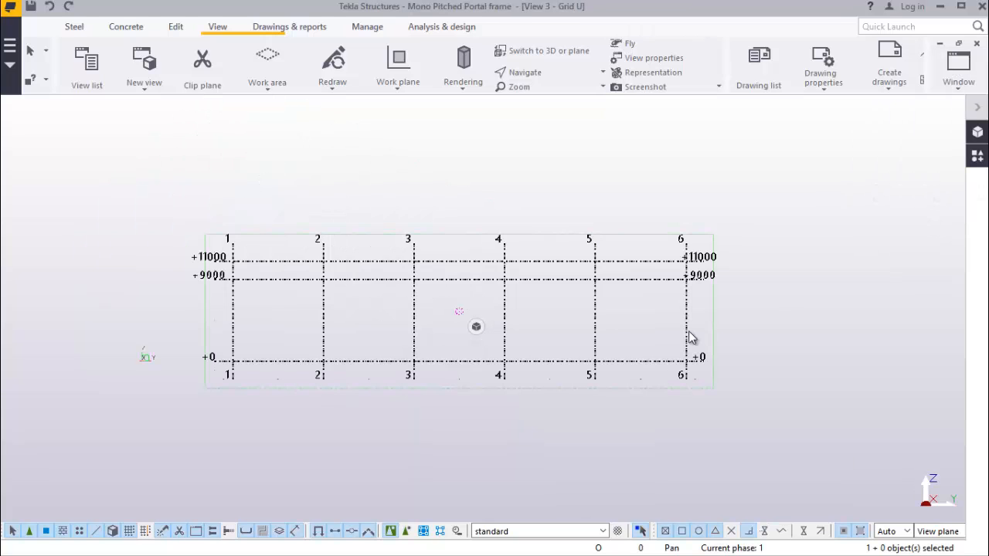
scroll(239, 313, up, 5)
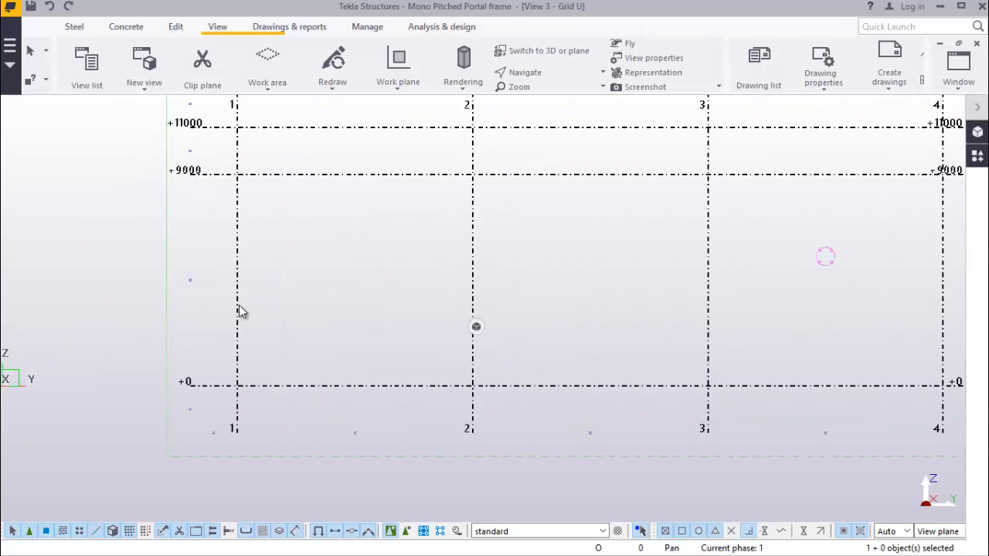
click(75, 31)
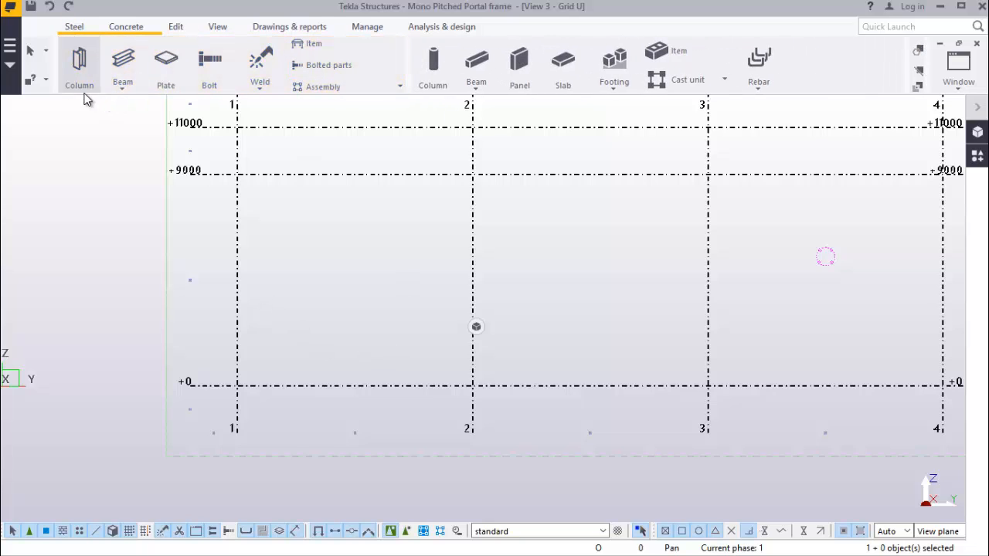
click(80, 85)
click(237, 385)
right_click(311, 199)
click(340, 208)
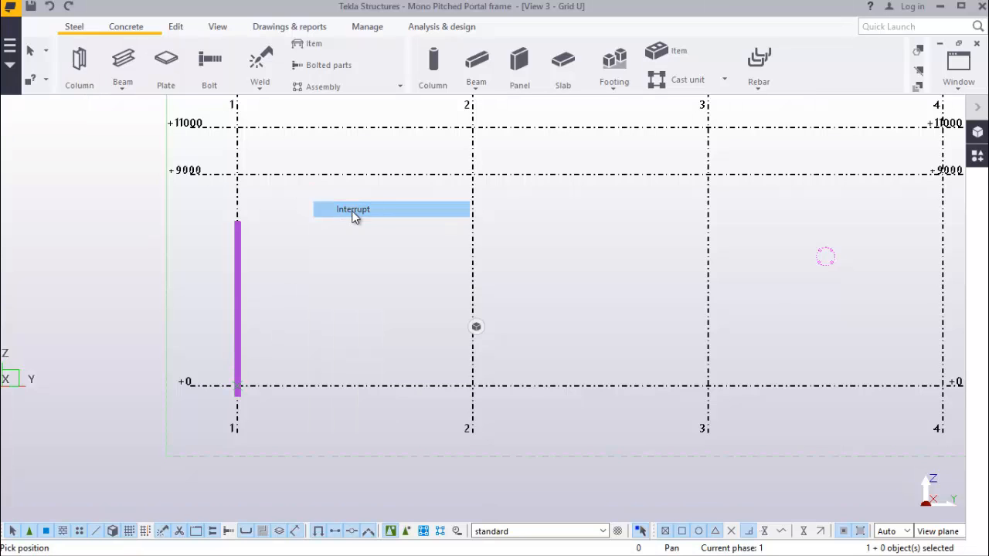
Set the new column's bottom level to 0 and top level to 9000, and modify the column with these values
scroll(223, 390, up, 2)
scroll(223, 392, up, 2)
double_click(258, 307)
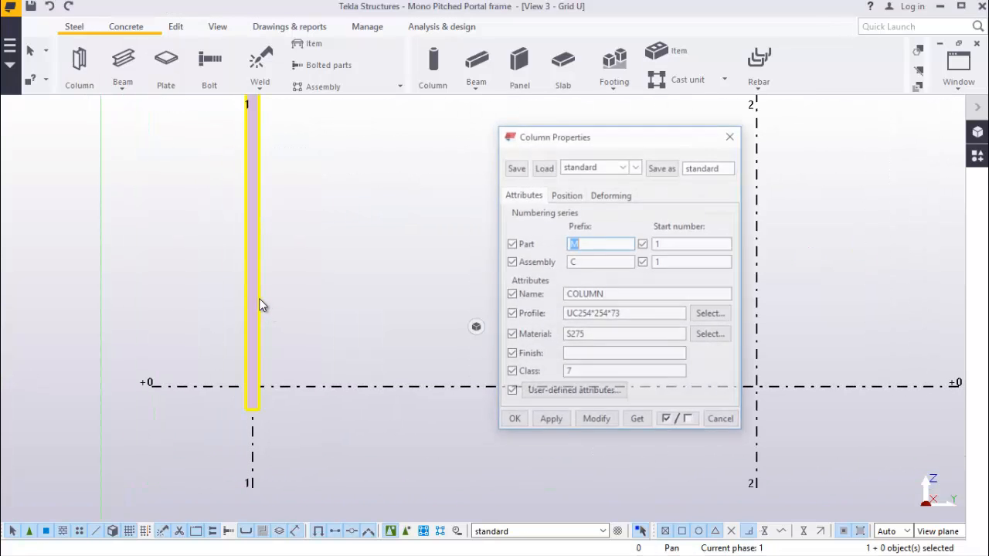
scroll(251, 409, up, 3)
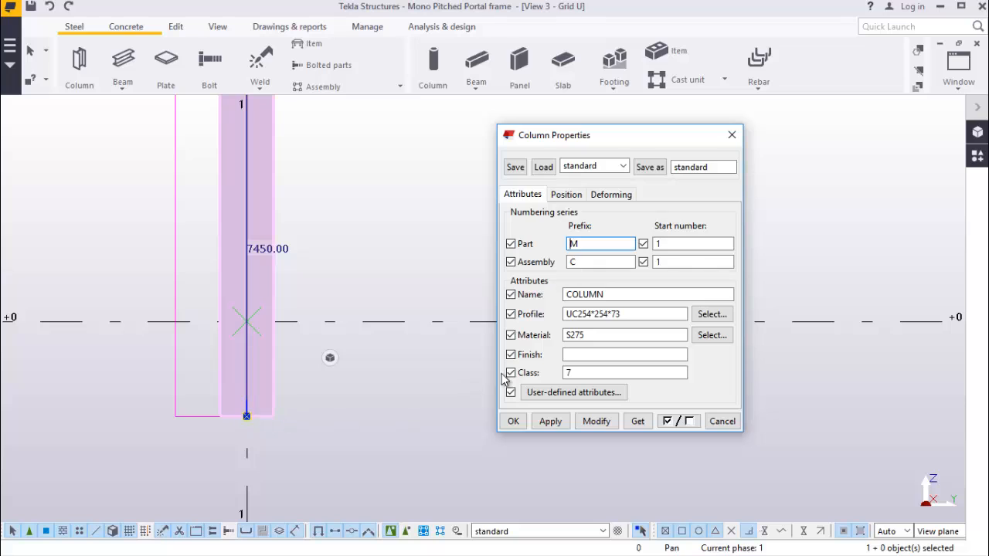
click(564, 194)
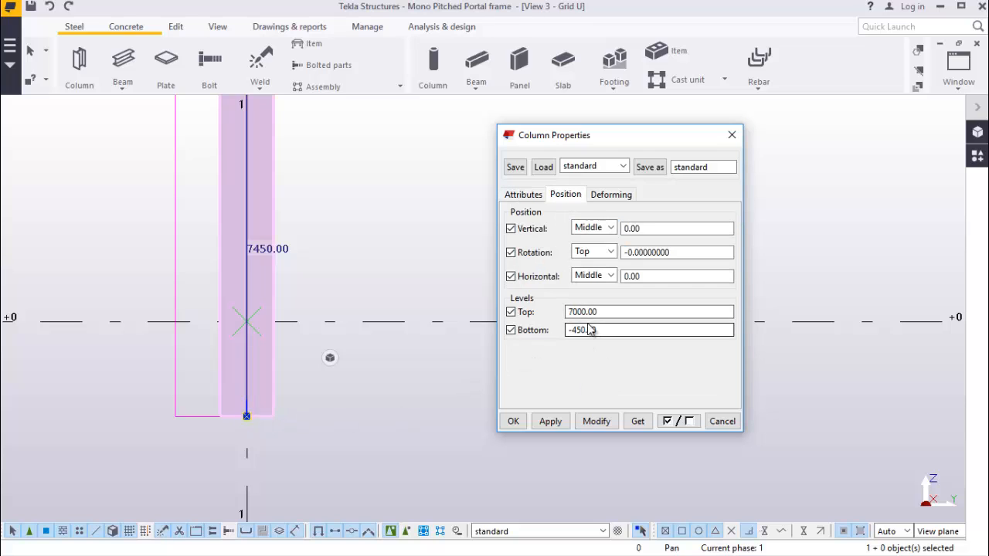
drag(610, 330, 551, 342)
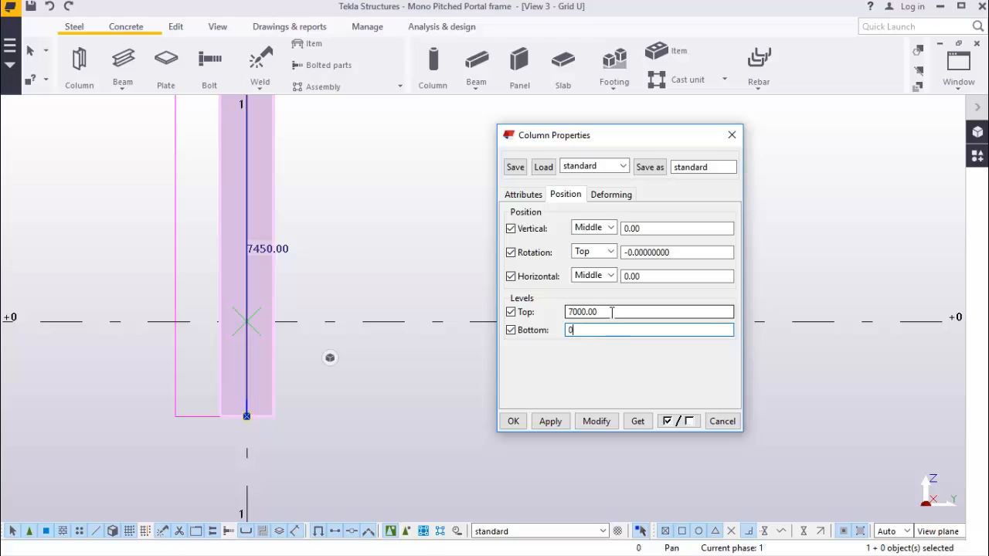
drag(612, 312, 564, 317)
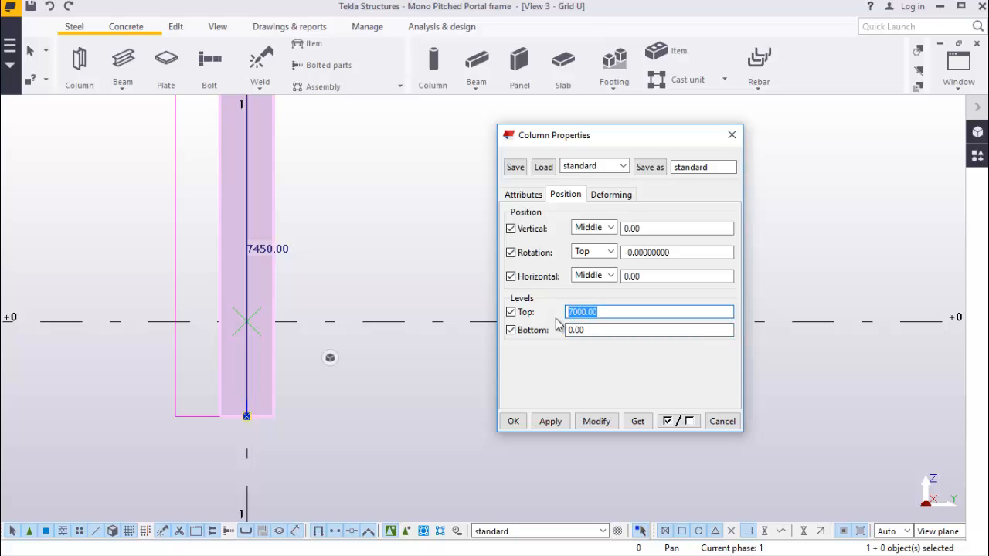
text(90)
click(595, 421)
click(551, 421)
scroll(294, 381, down, 8)
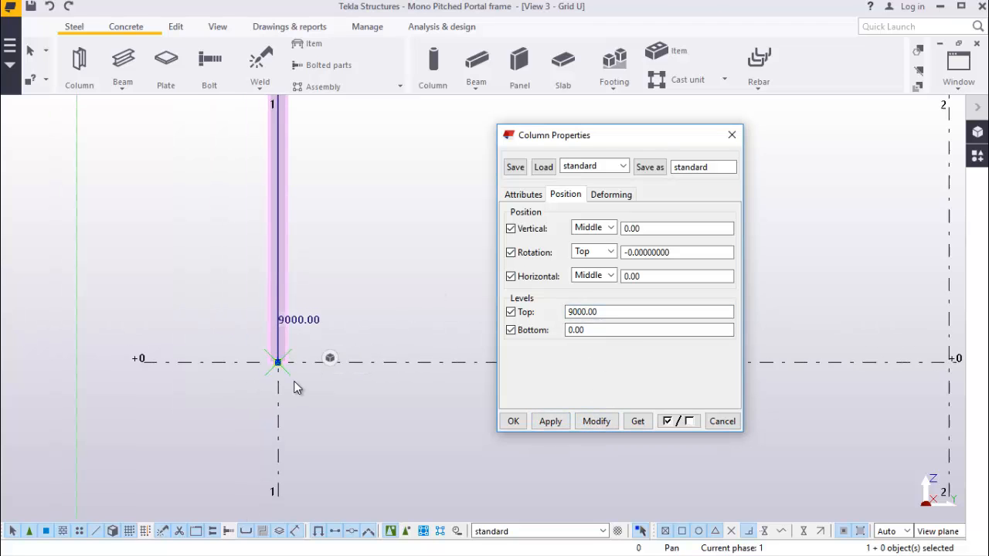
scroll(319, 270, up, 3)
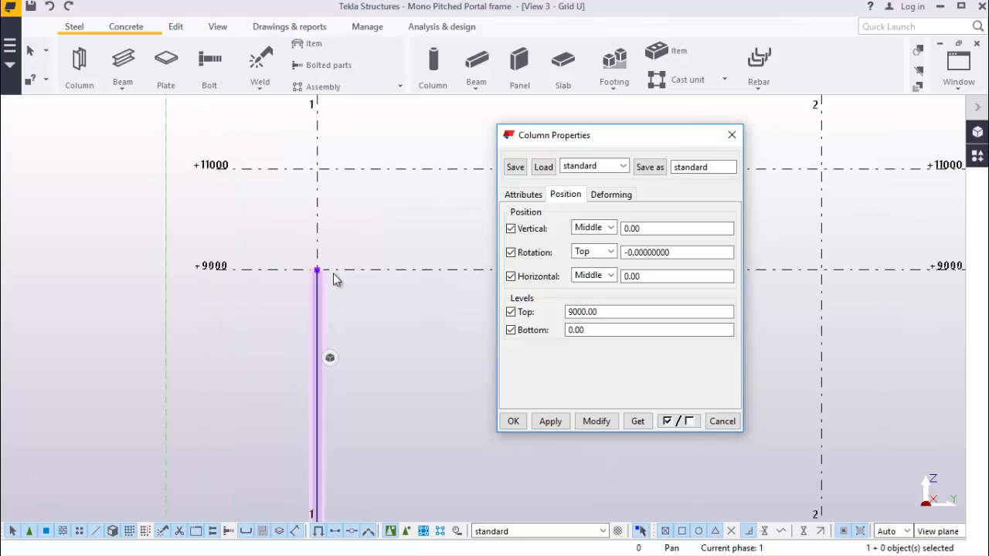
Apply the column settings, close the column properties and check the column's top end against level +9000 on grid line 1
scroll(333, 272, up, 2)
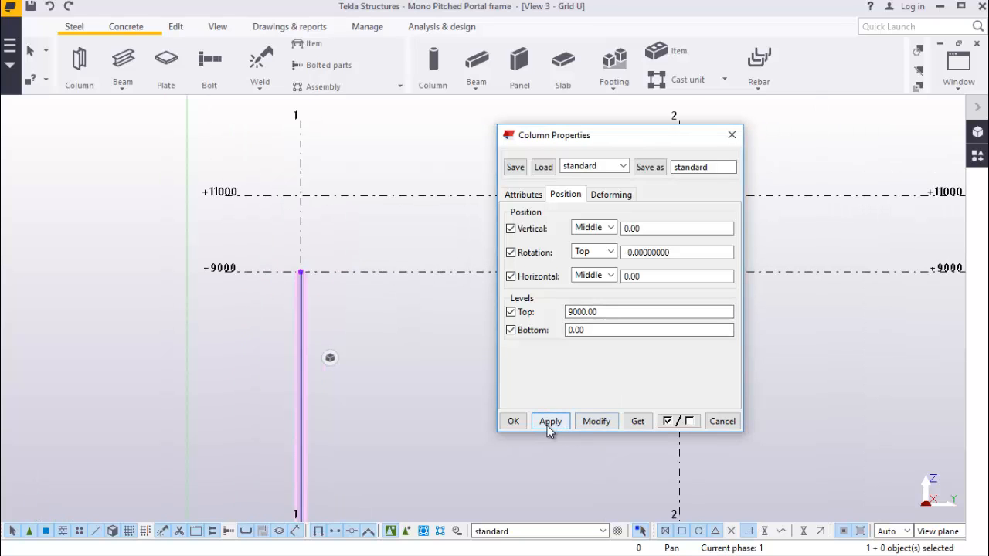
click(512, 422)
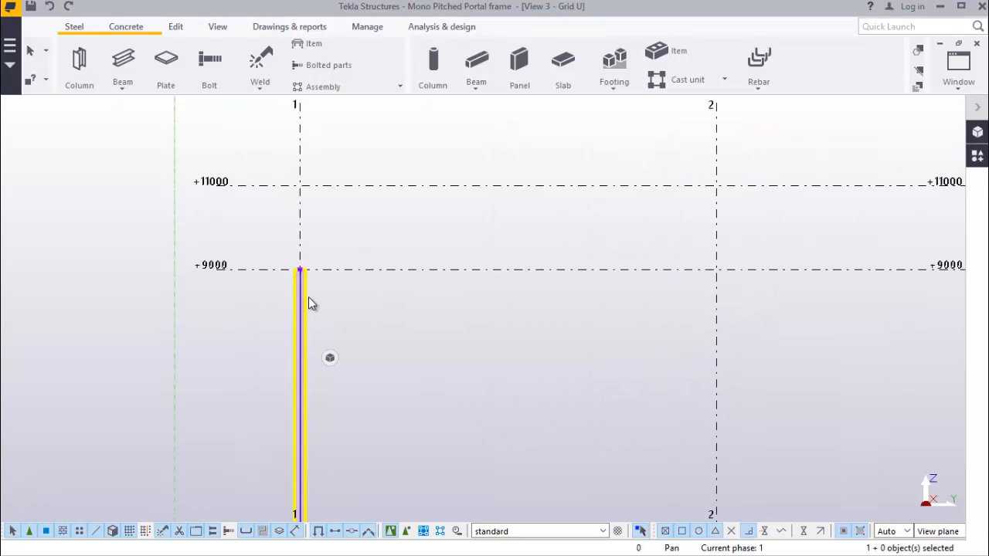
scroll(316, 309, up, 3)
scroll(289, 308, up, 1)
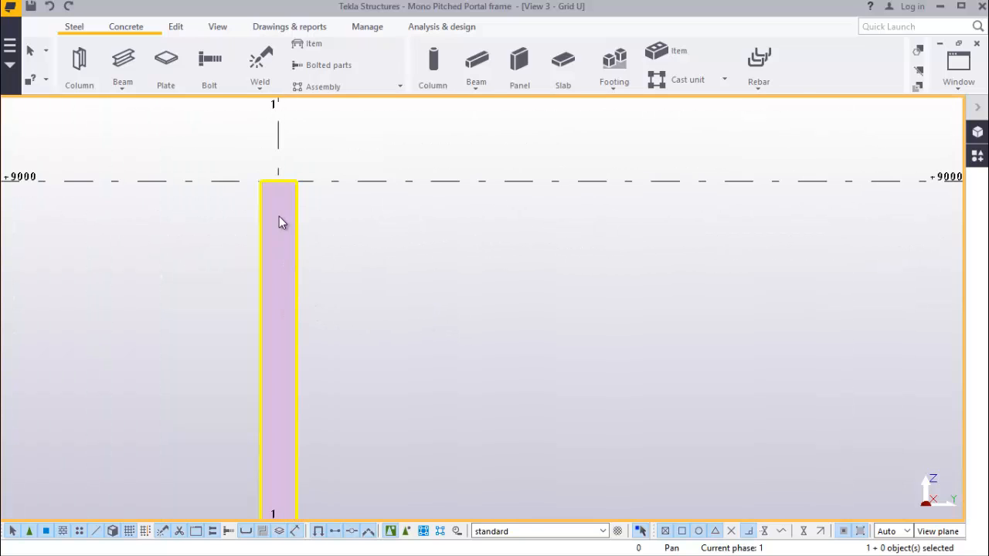
scroll(280, 247, down, 1)
scroll(279, 248, down, 4)
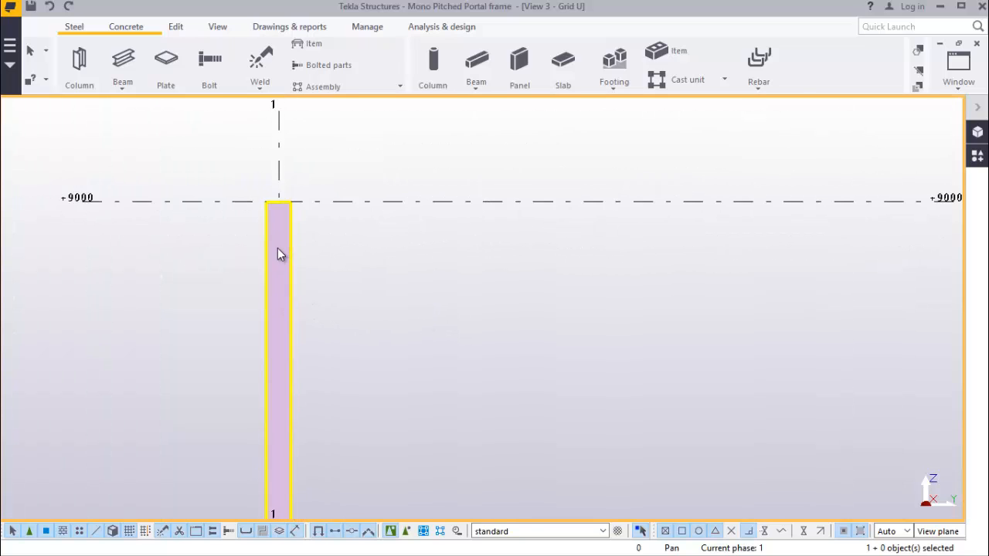
scroll(275, 242, down, 2)
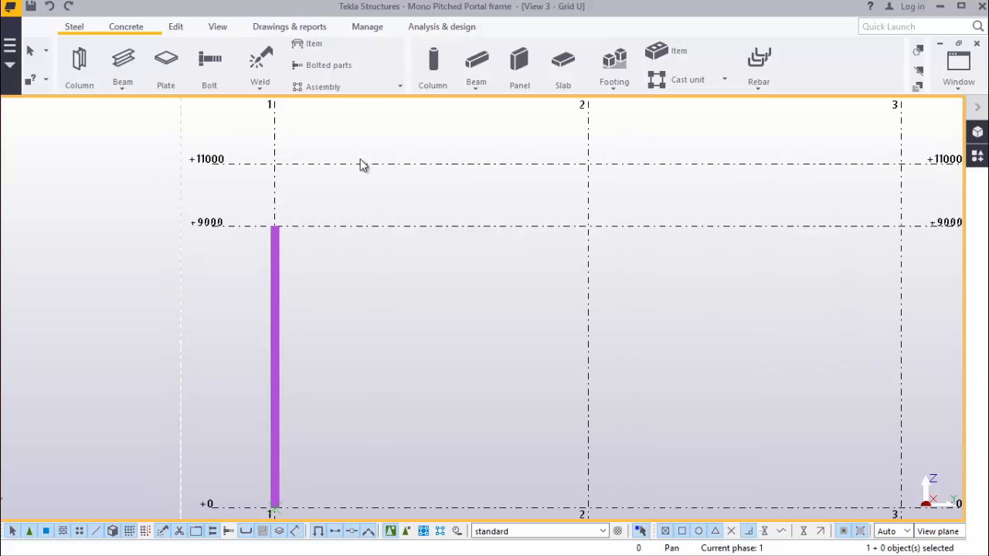
Place a second steel column where grid line 2 meets level +0 and end the column command
click(76, 87)
scroll(447, 223, down, 1)
scroll(406, 217, down, 1)
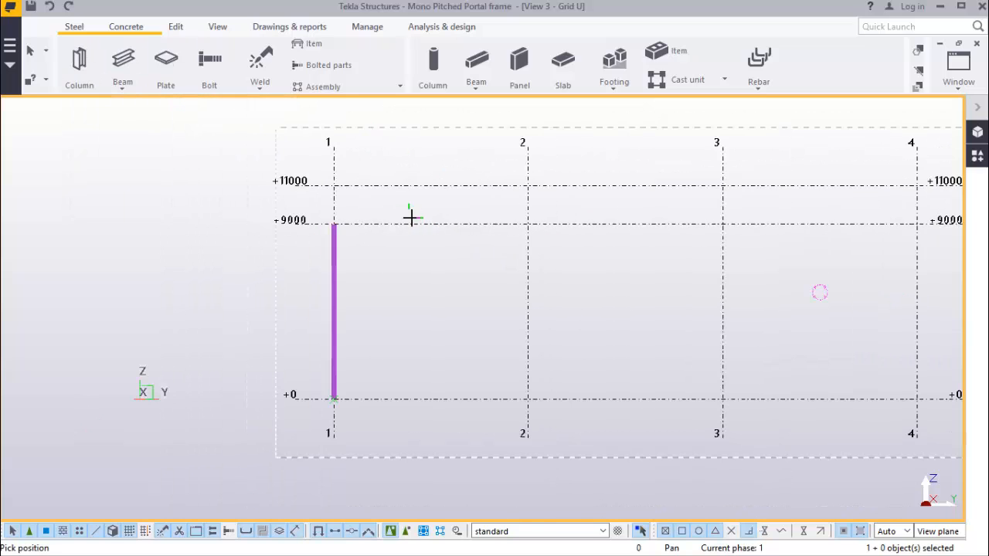
scroll(533, 365, up, 2)
scroll(479, 408, down, 4)
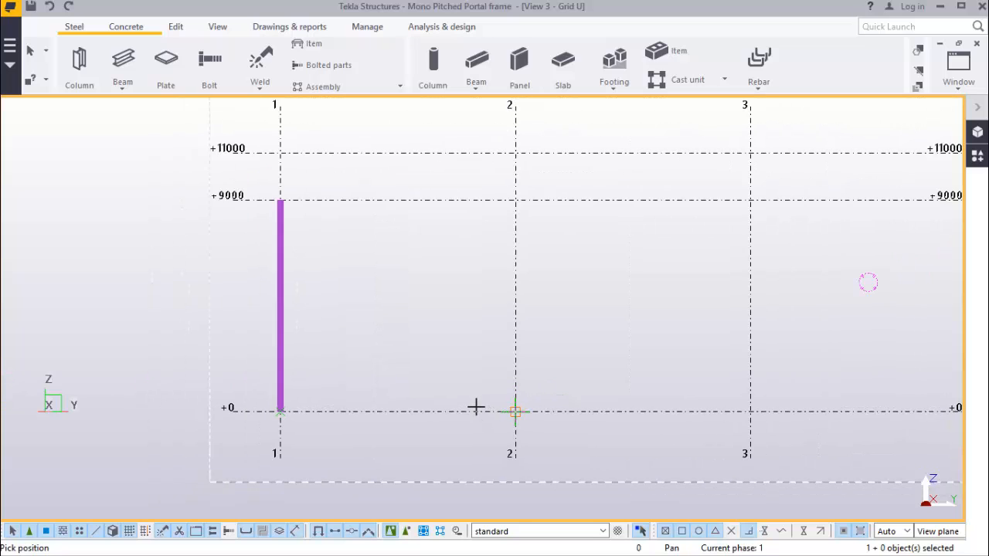
scroll(513, 415, up, 2)
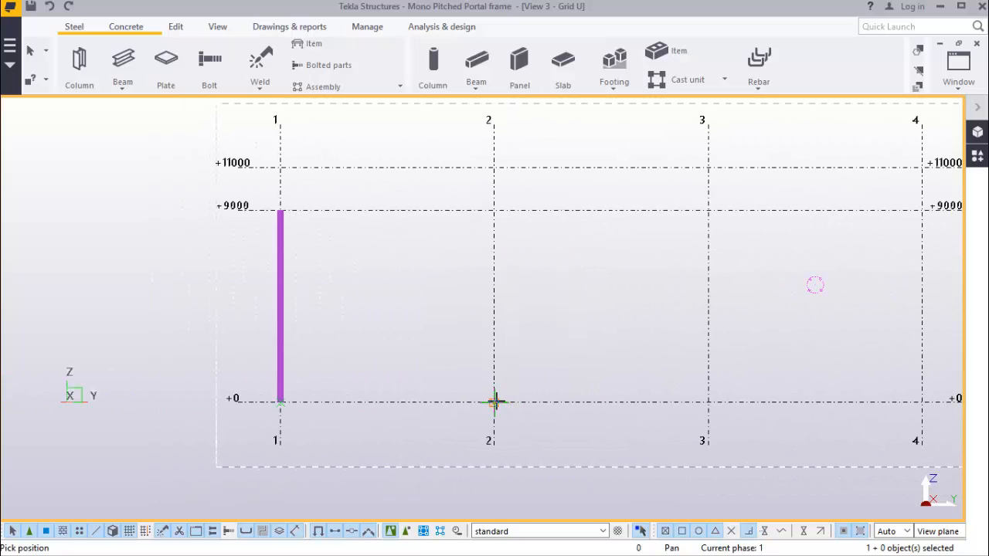
click(494, 403)
right_click(569, 265)
click(591, 274)
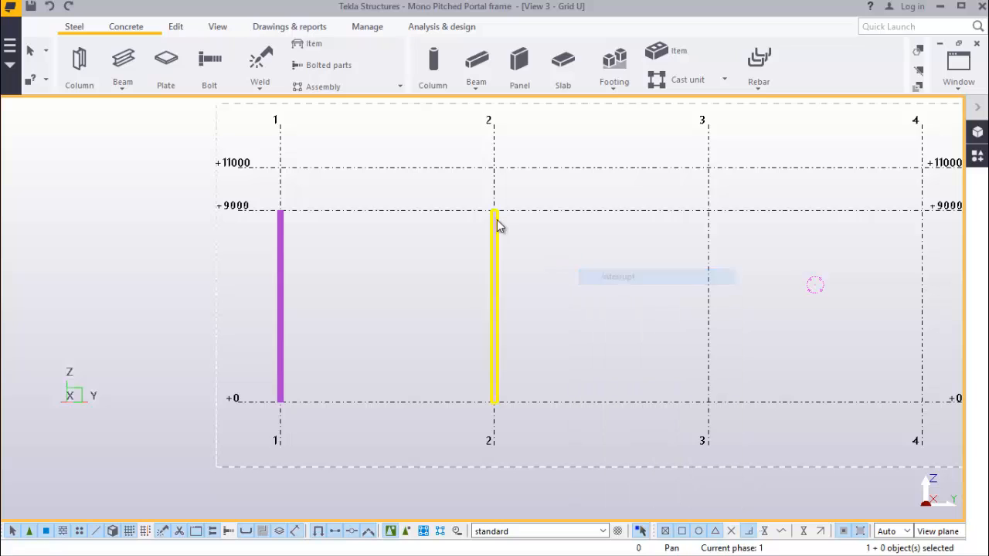
Set the grid line 2 column's top level to 11000, modify it, then apply the settings and close its properties
scroll(496, 220, up, 2)
double_click(496, 220)
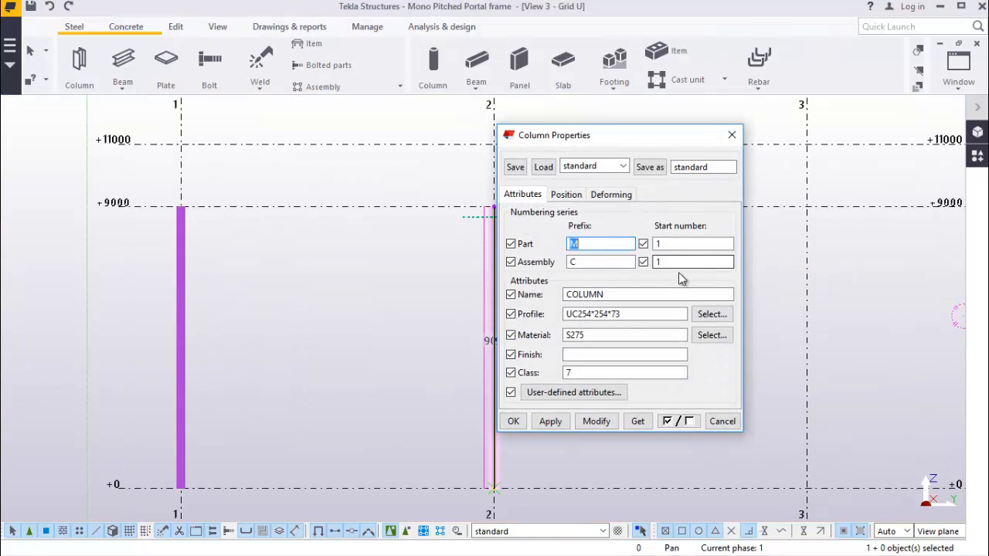
click(566, 194)
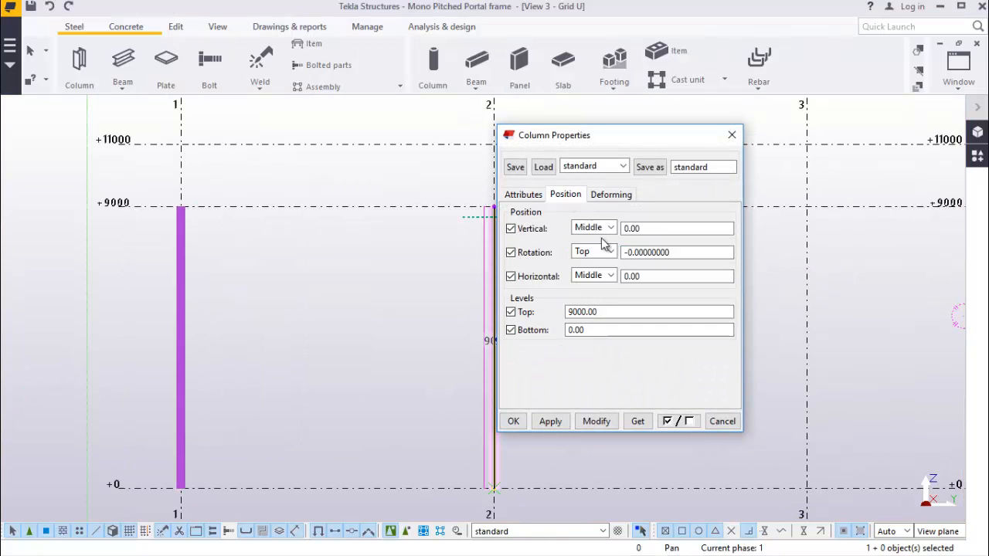
drag(605, 311, 542, 313)
text(1)
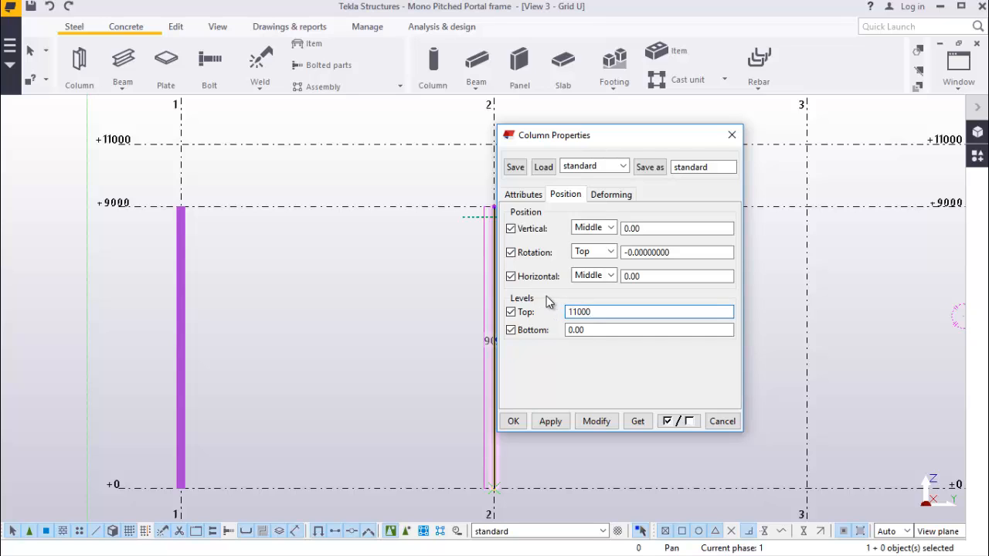
text(1000)
click(602, 422)
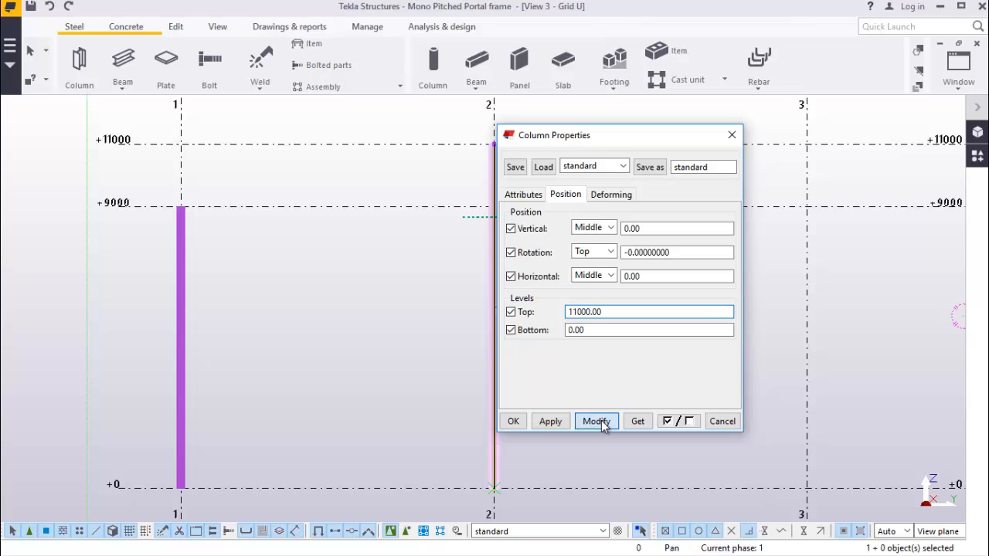
drag(622, 136, 650, 137)
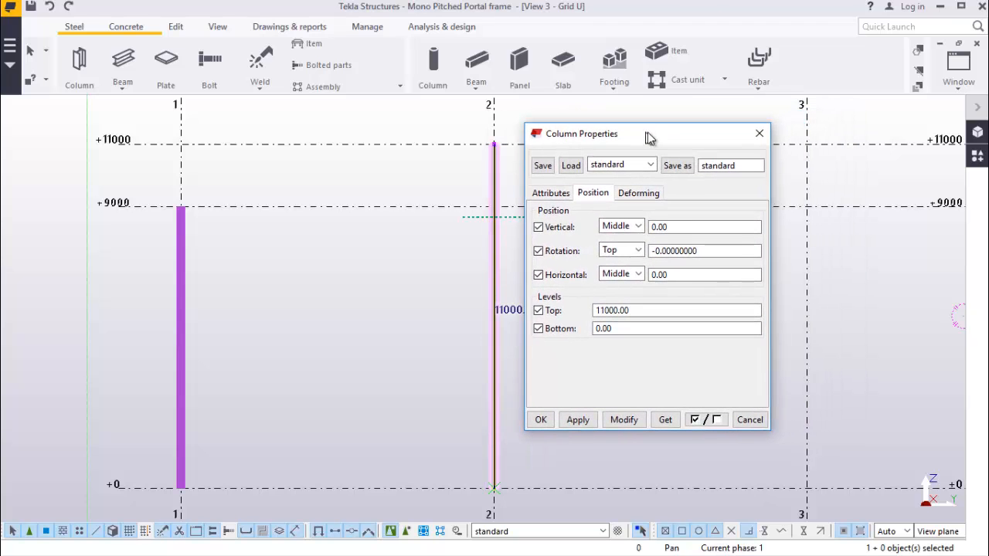
scroll(424, 263, down, 3)
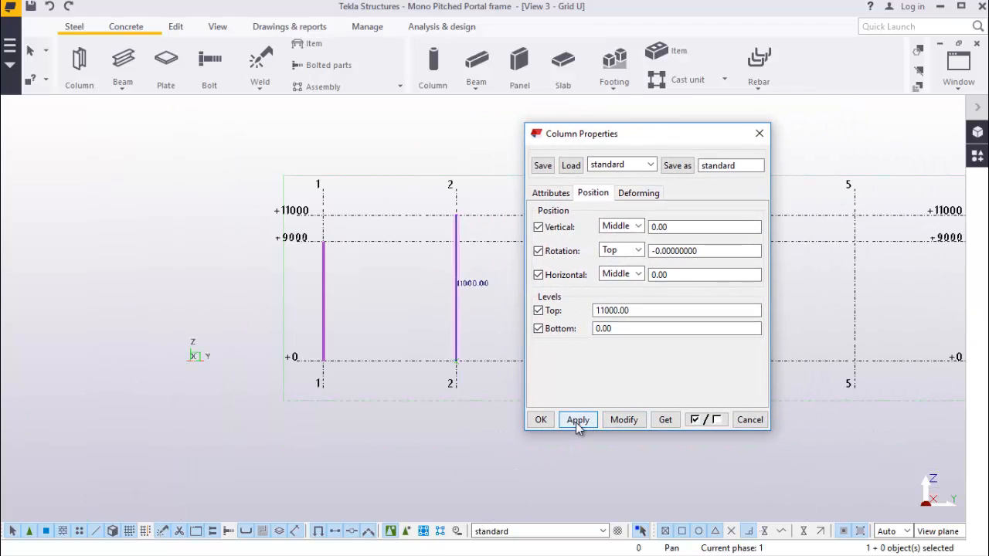
click(543, 421)
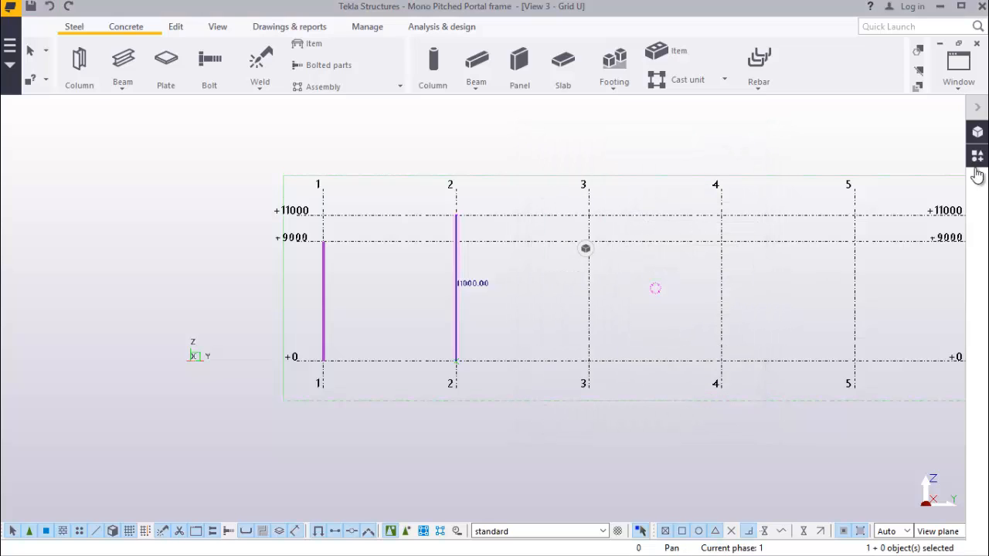
Switch to the 3D view and examine the two columns on grid line U, especially the base at grid line 1
click(959, 73)
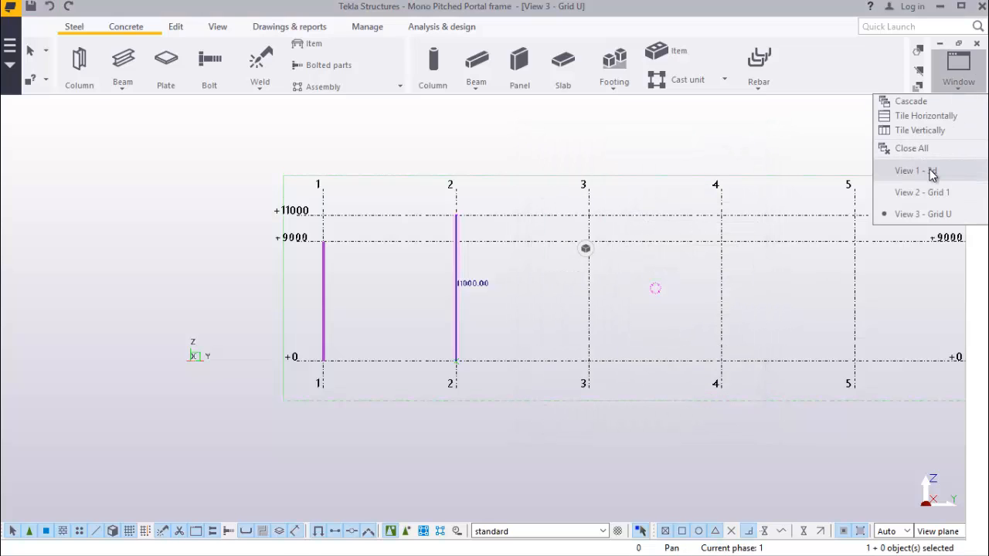
click(933, 169)
scroll(471, 423, up, 8)
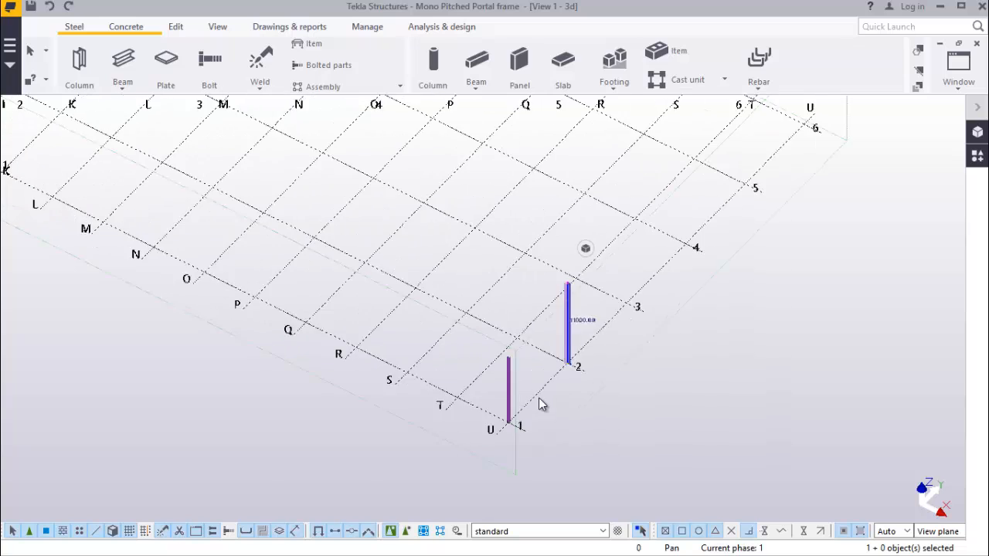
scroll(499, 327, up, 4)
scroll(477, 262, down, 4)
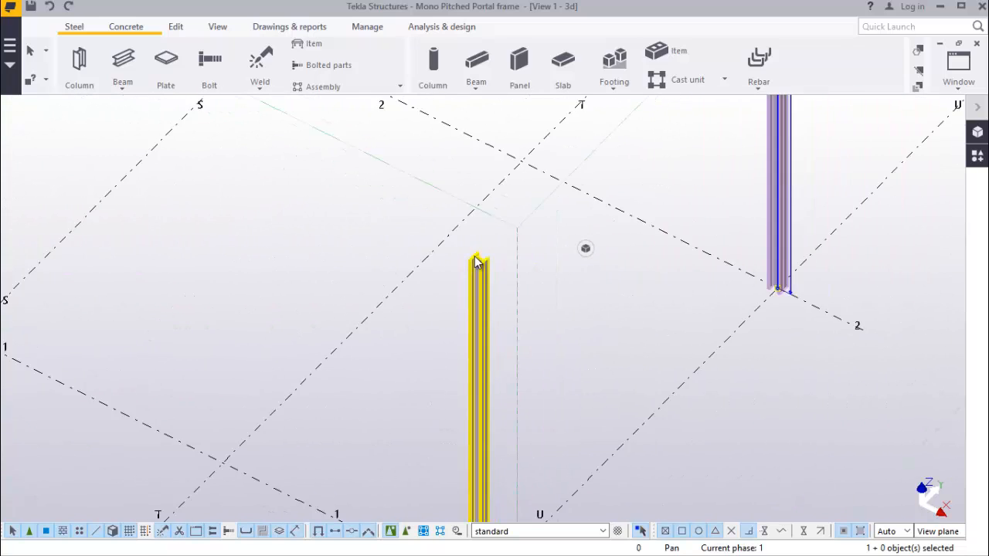
scroll(481, 445, up, 10)
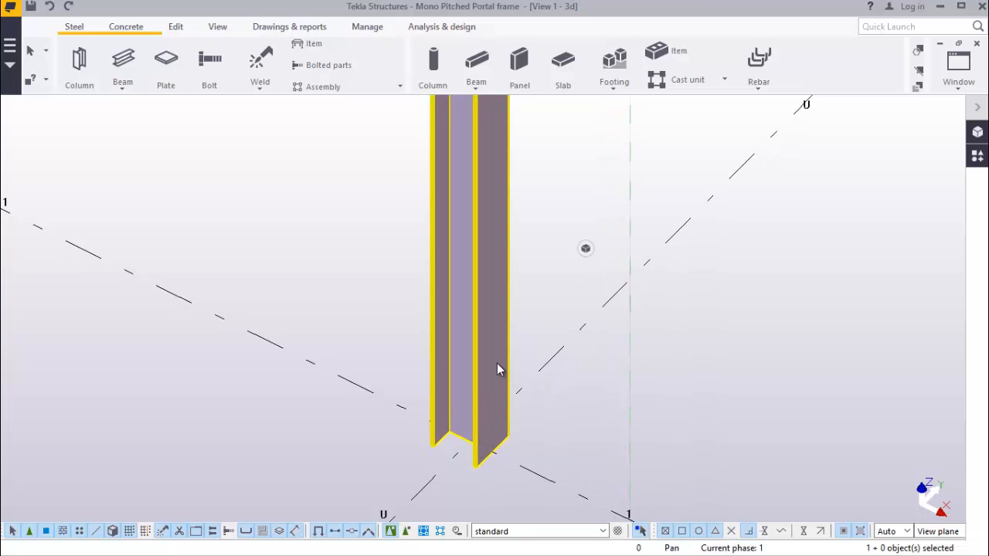
scroll(503, 343, up, 2)
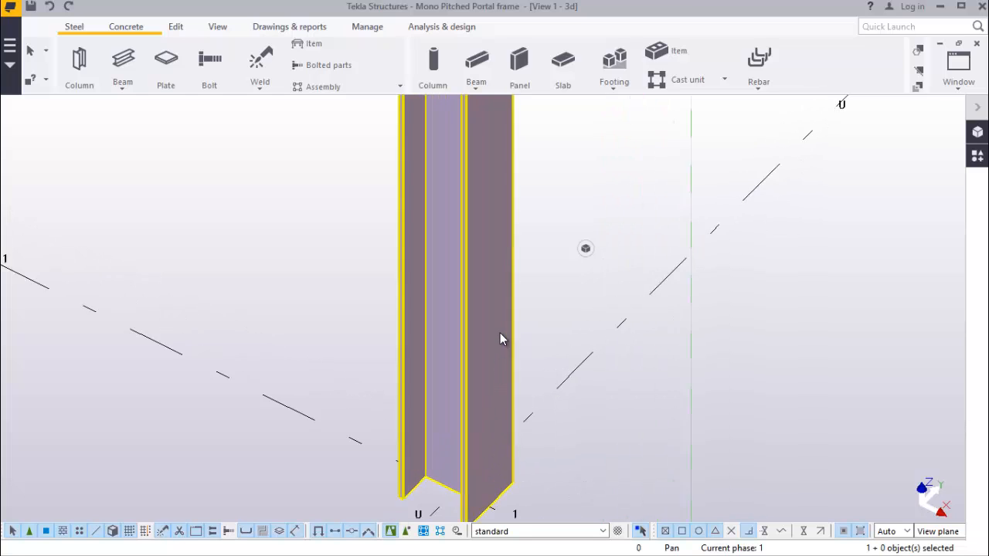
scroll(487, 360, down, 6)
scroll(487, 353, up, 2)
Change the profile of the column at grid lines U and 1 to the European section IPE400 and modify the column
double_click(500, 336)
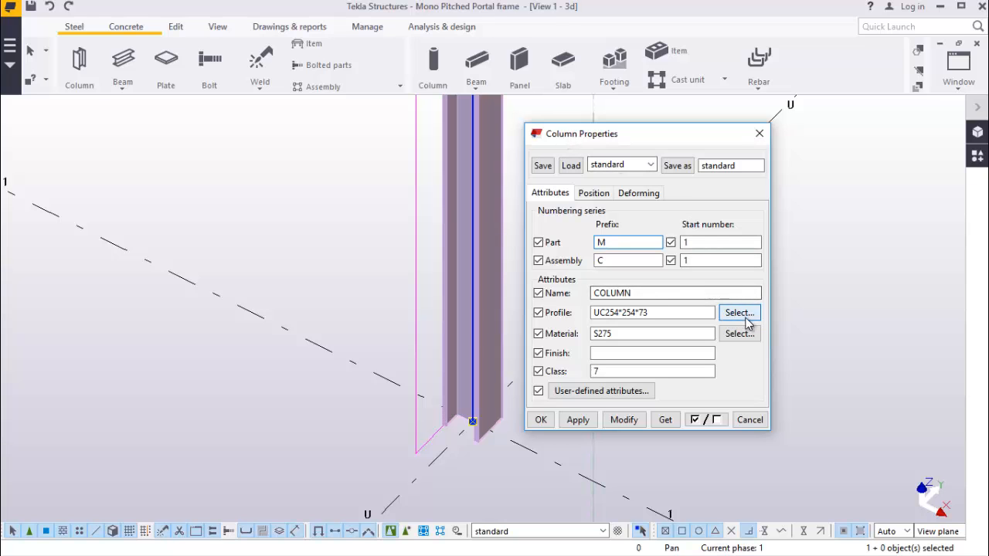
click(750, 313)
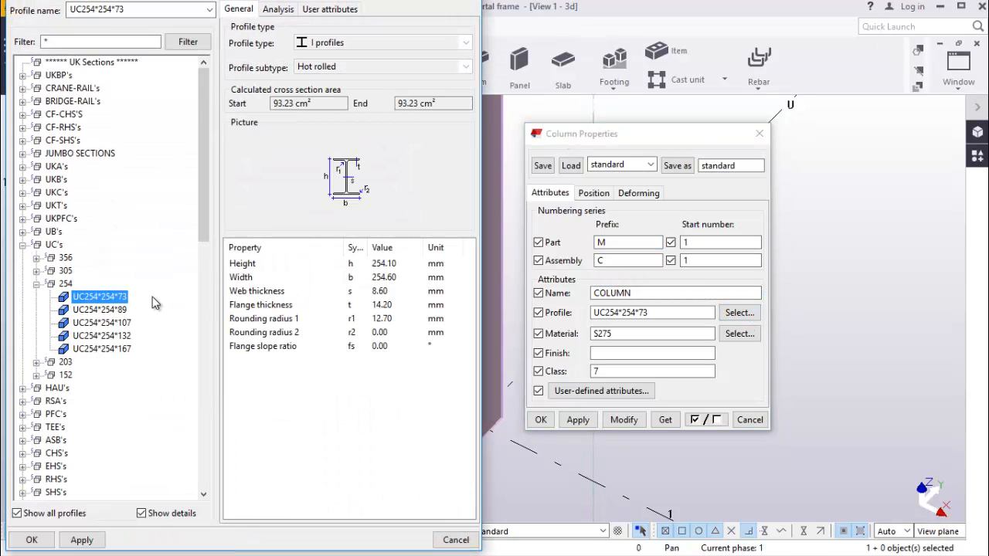
scroll(80, 341, down, 3)
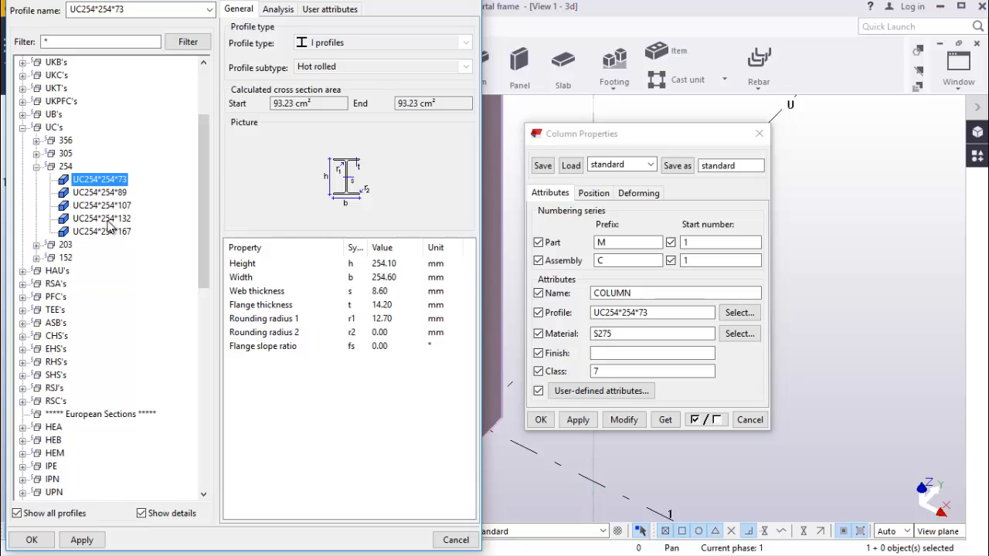
scroll(125, 232, up, 3)
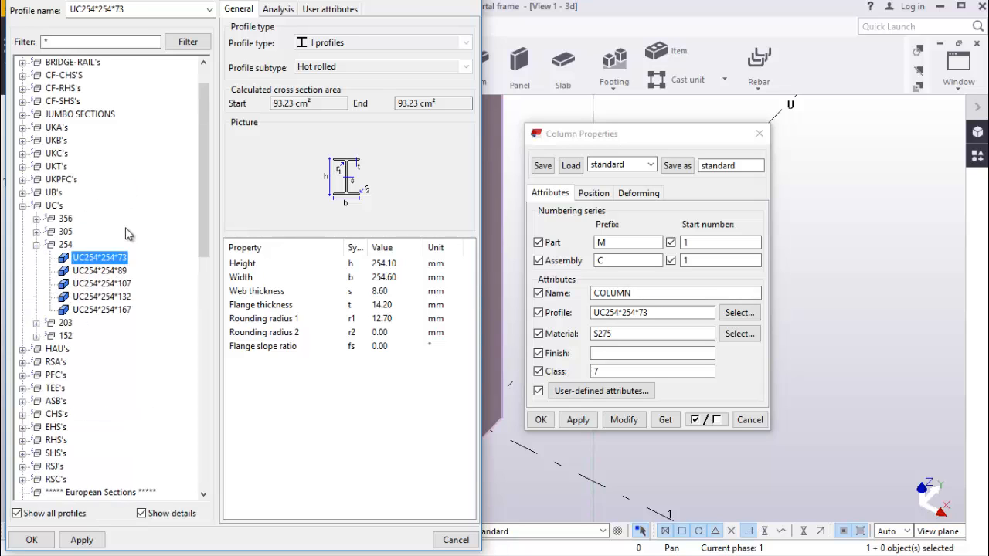
scroll(130, 226, down, 9)
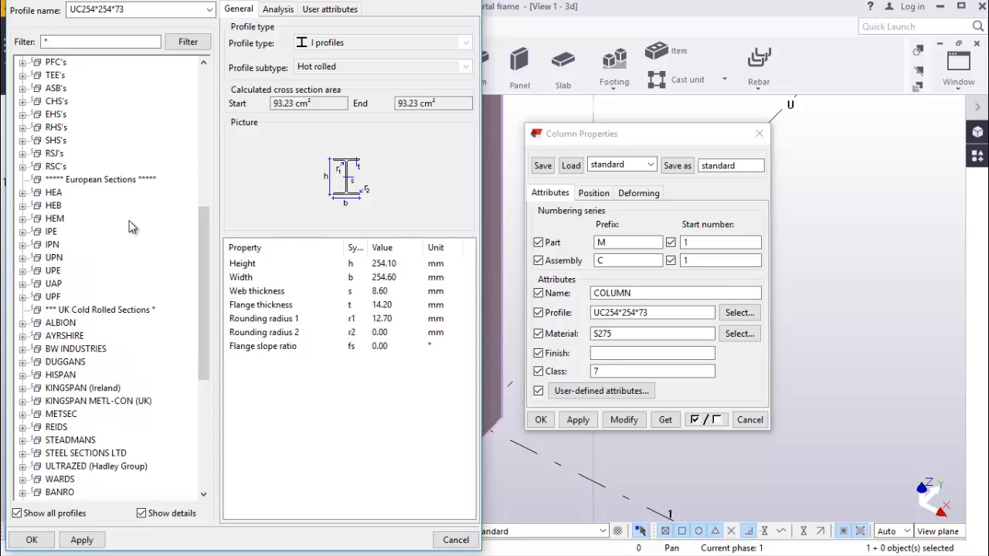
scroll(112, 299, down, 7)
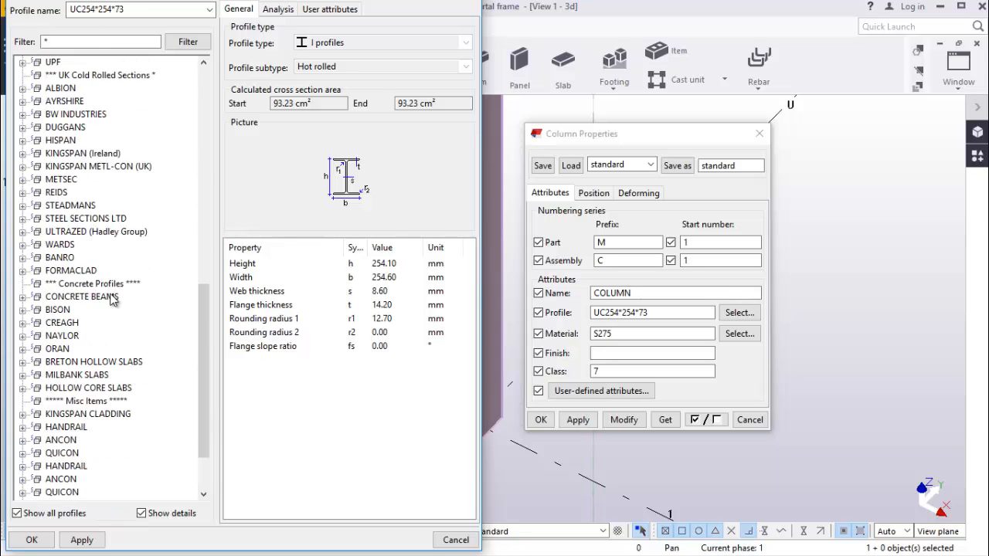
scroll(111, 299, up, 8)
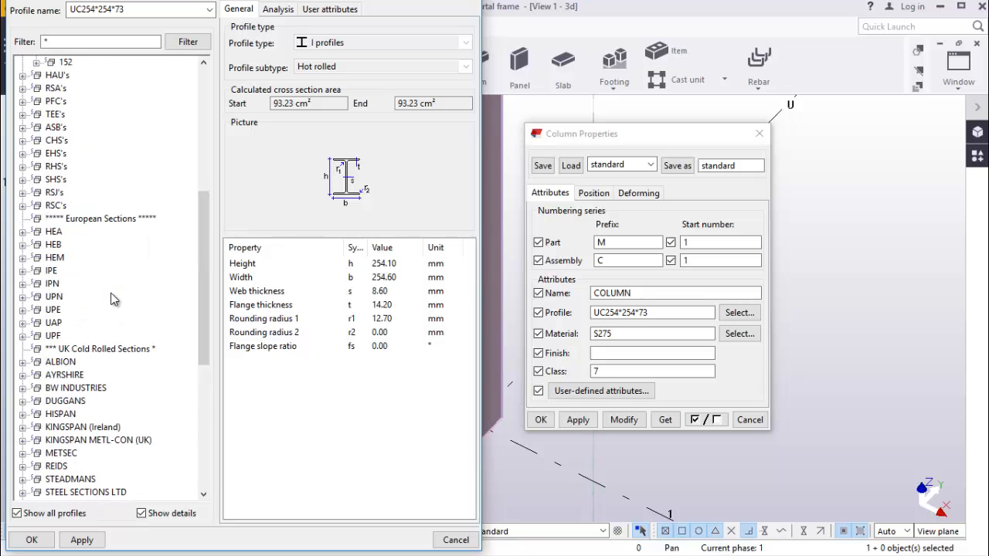
click(22, 271)
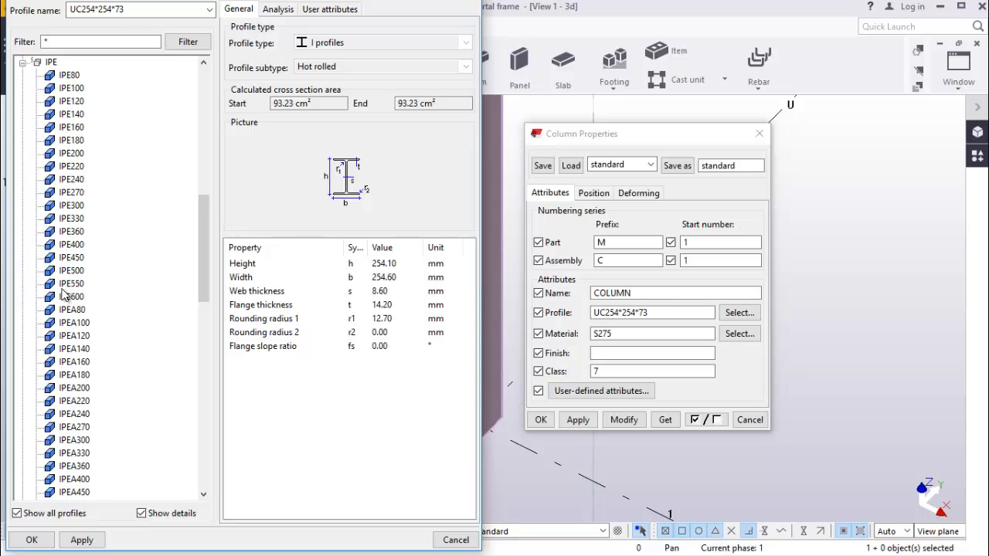
click(68, 246)
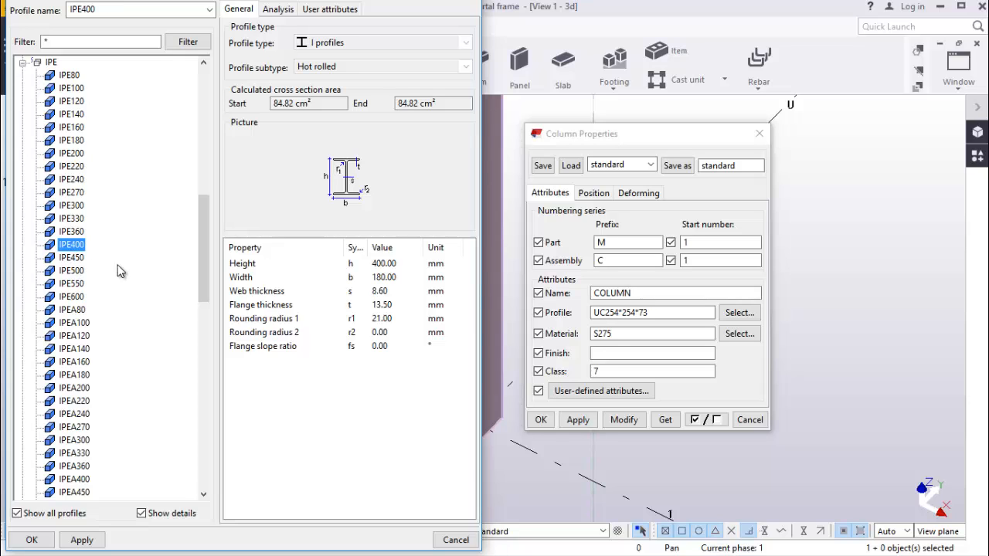
click(83, 541)
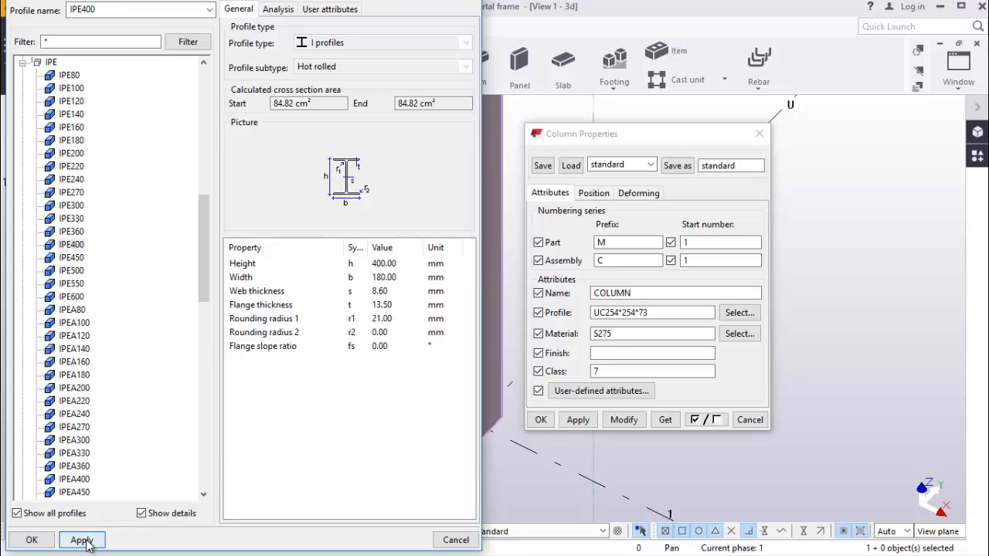
click(32, 540)
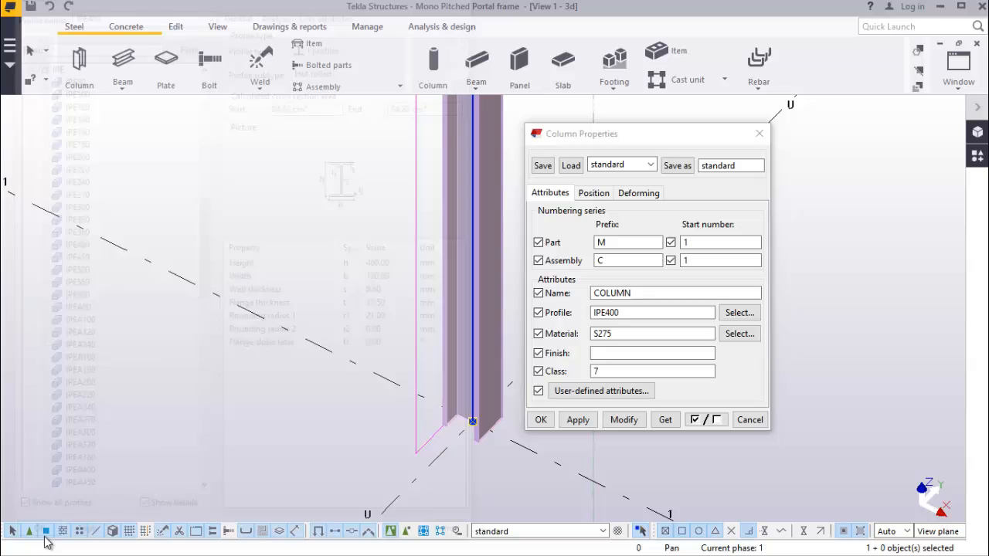
click(628, 421)
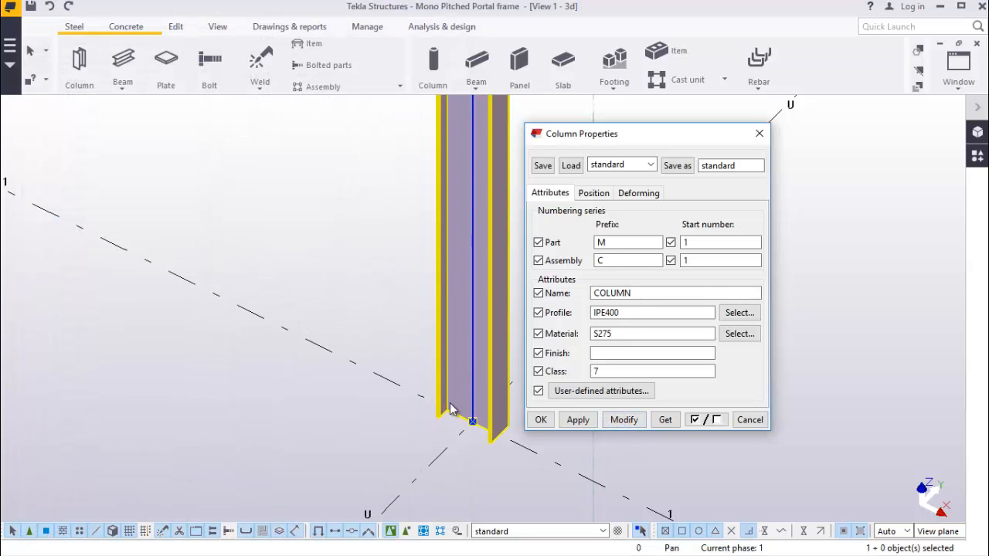
Set the rotation of the column at grid lines U and 1 to Back, modify it and close its properties
scroll(476, 313, up, 4)
scroll(396, 306, down, 4)
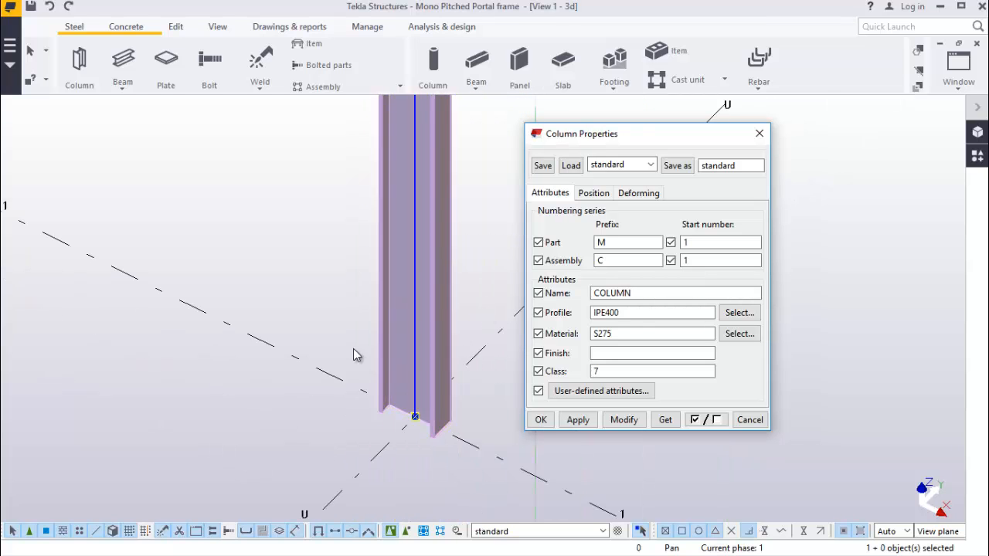
click(595, 194)
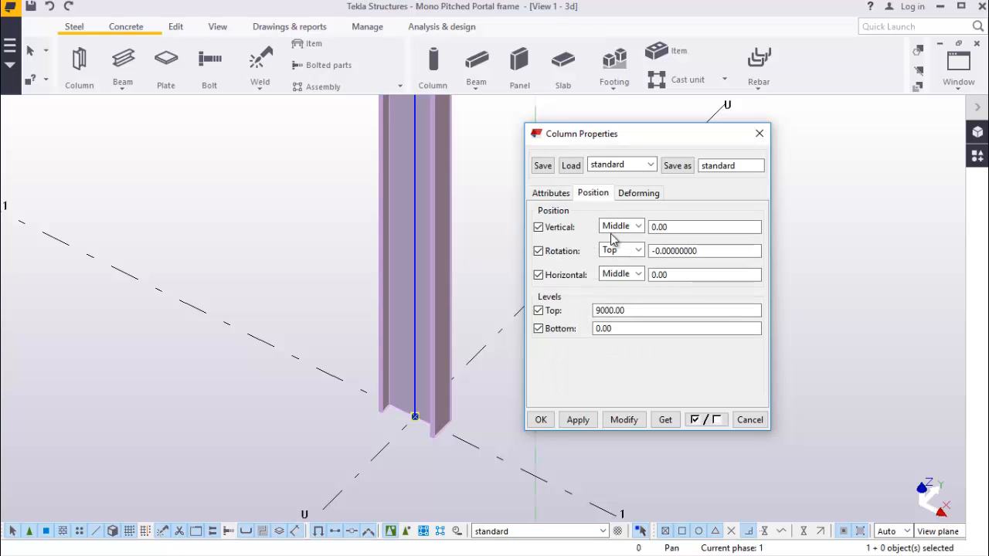
click(639, 252)
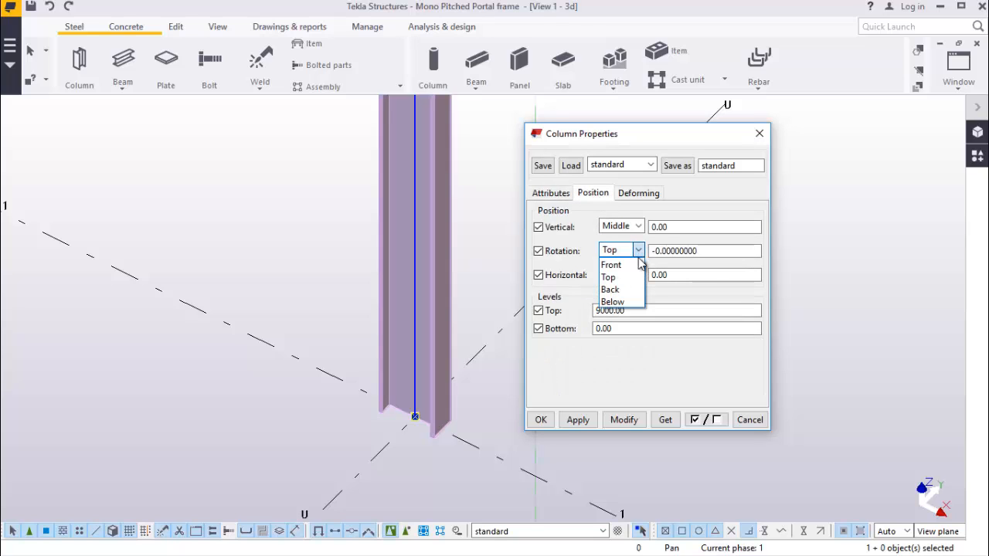
click(628, 293)
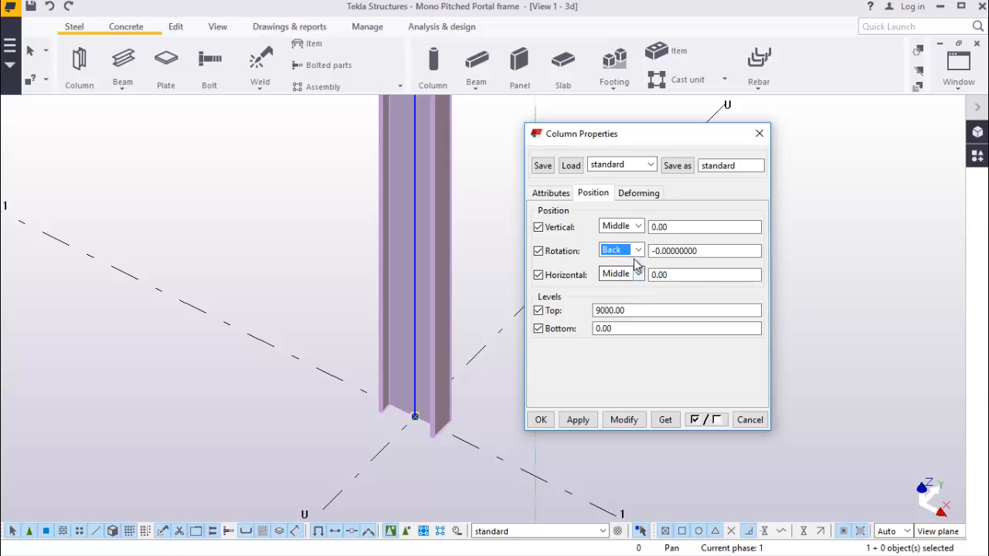
click(626, 420)
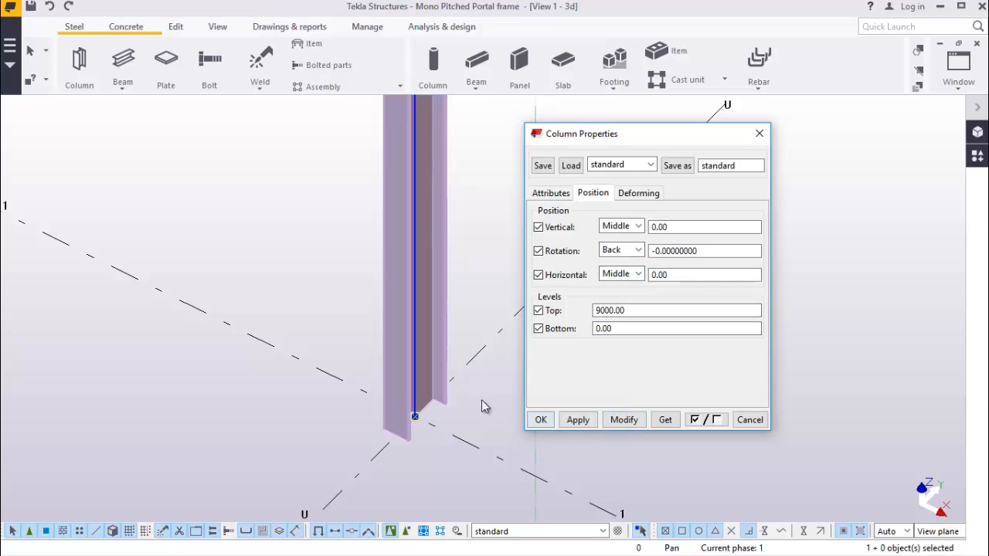
click(541, 419)
Compare the profile and orientation of the two columns on grid line U in the 3D view
scroll(438, 403, down, 2)
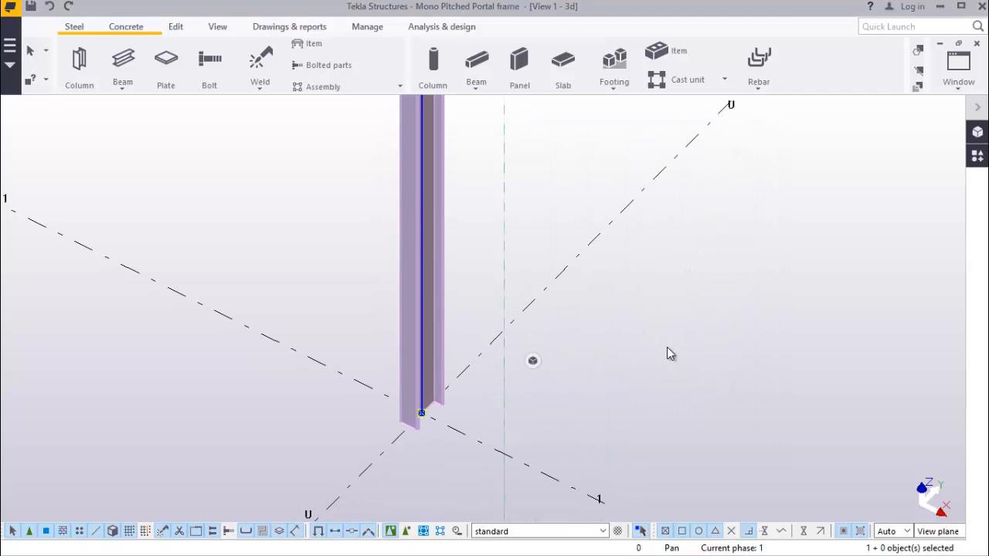
scroll(368, 402, down, 3)
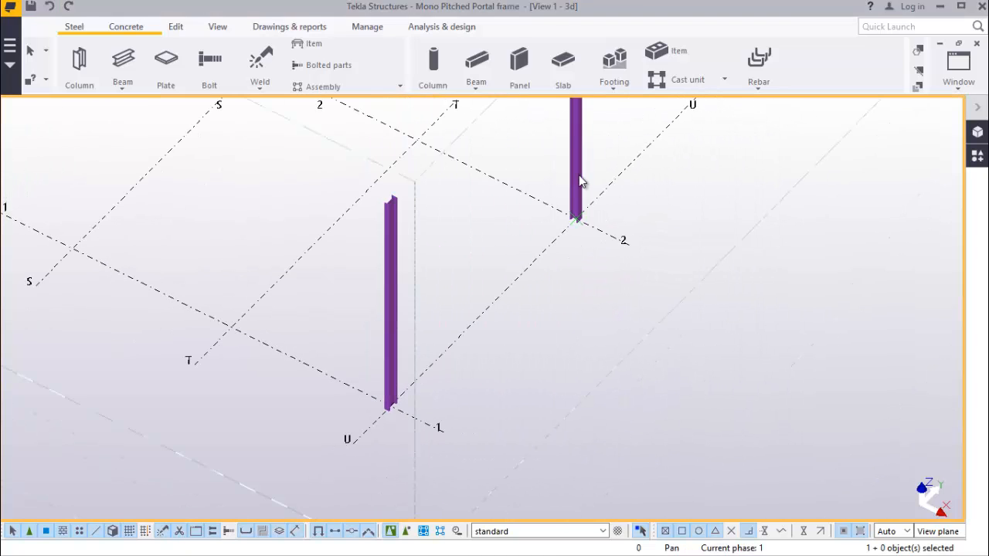
click(575, 139)
scroll(575, 139, up, 2)
scroll(575, 139, up, 5)
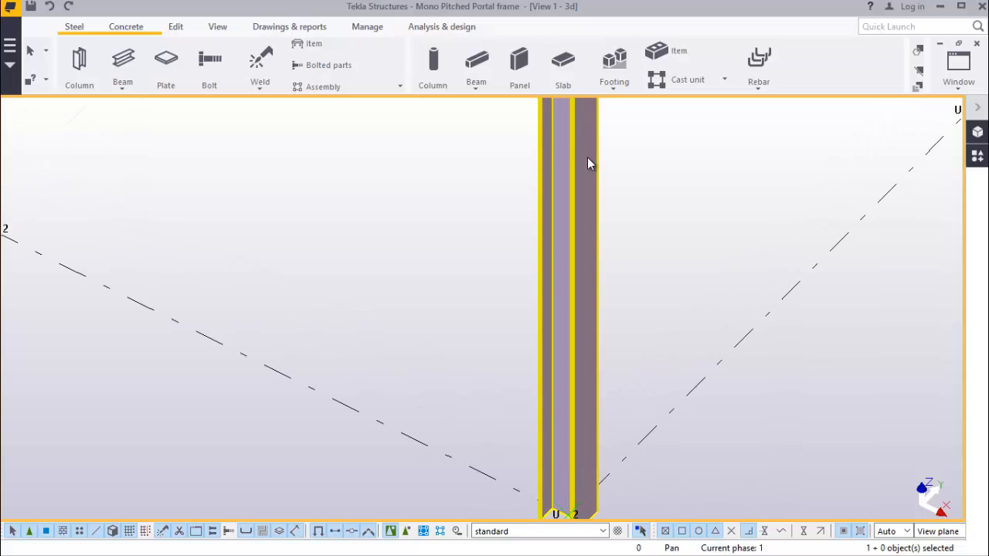
scroll(583, 220, down, 5)
click(288, 338)
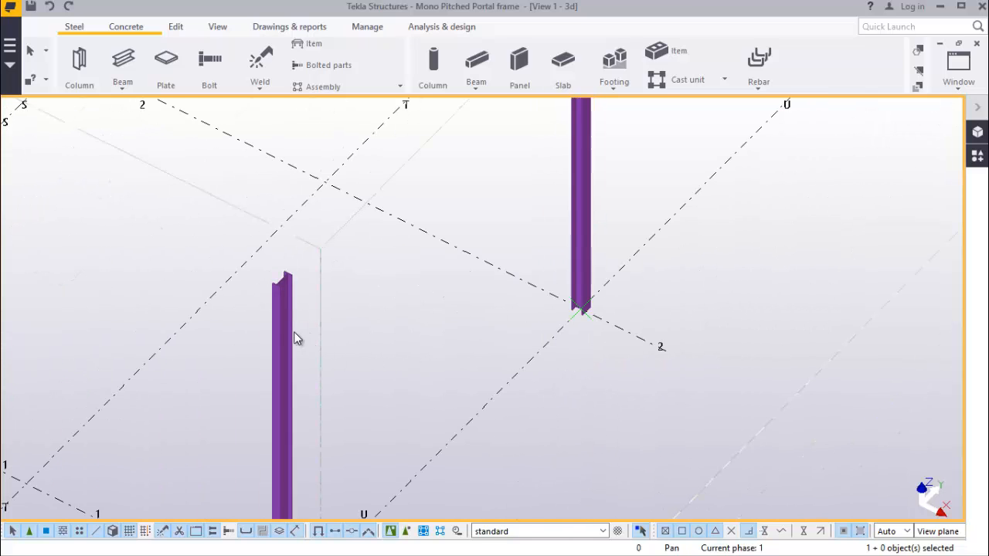
click(333, 317)
scroll(333, 318, down, 1)
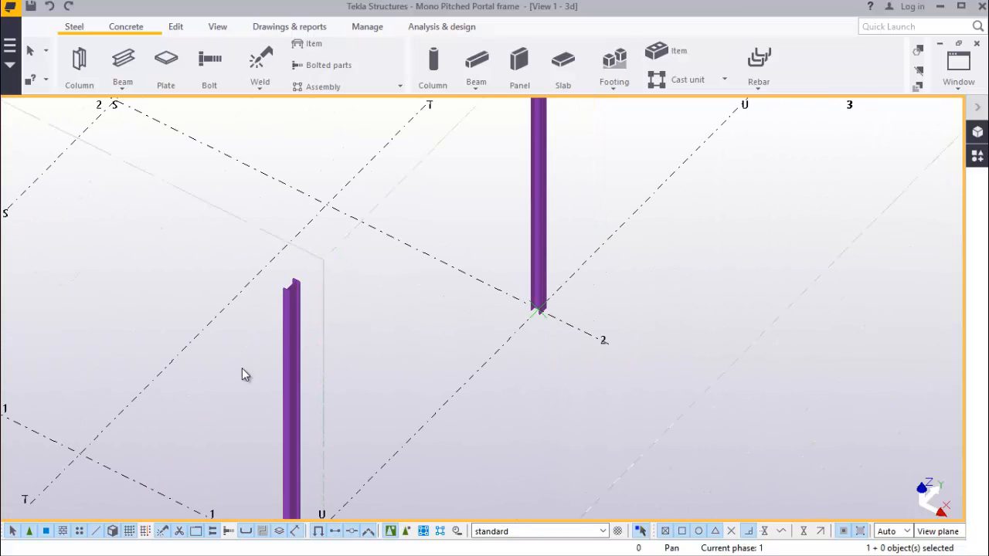
click(288, 315)
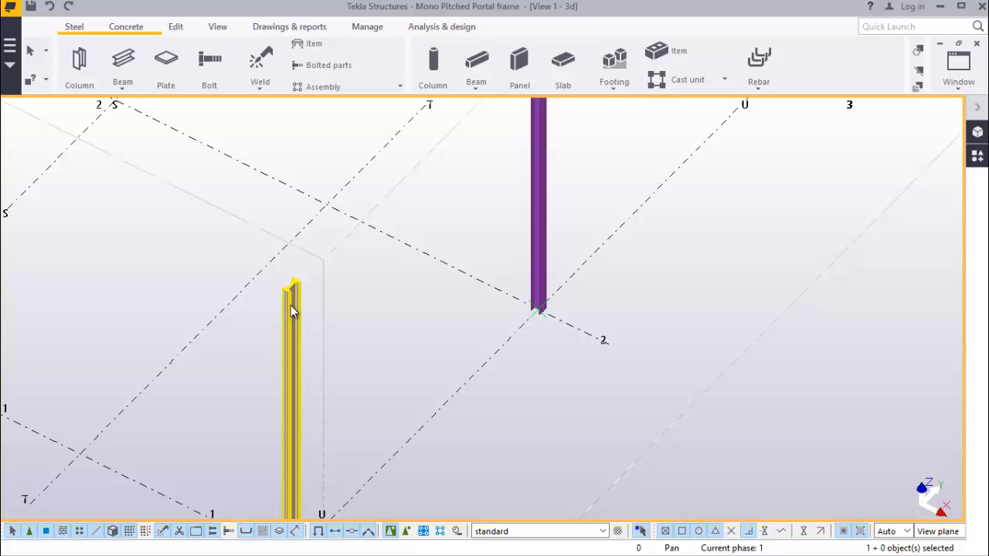
click(317, 324)
Change the profile of the column at grid lines U and 2 to the European section IPE400 and modify the column
click(543, 215)
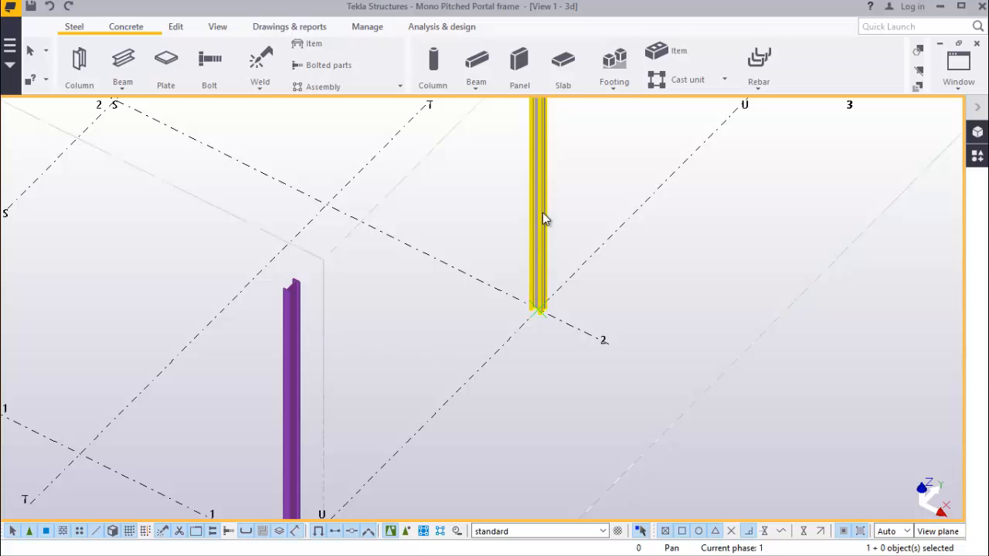
double_click(543, 216)
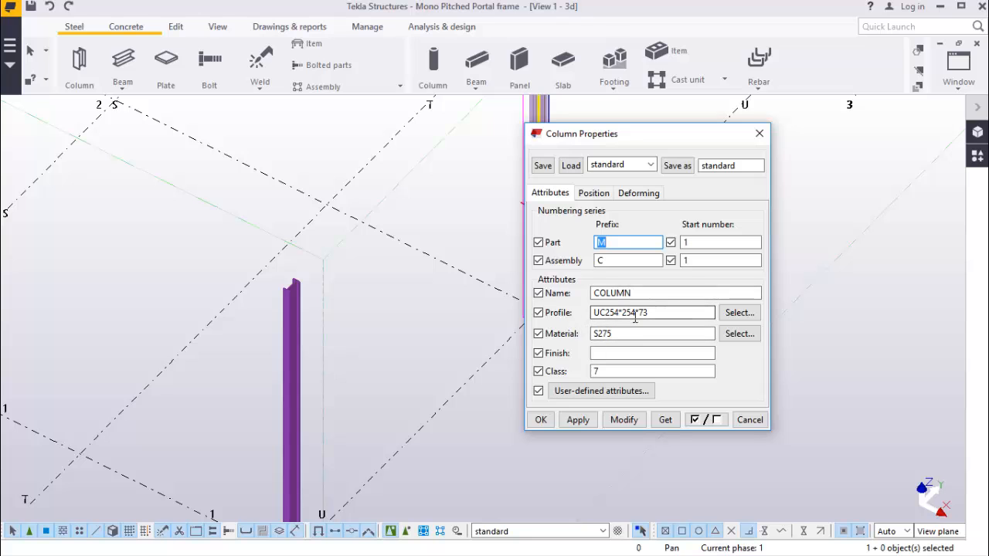
click(738, 313)
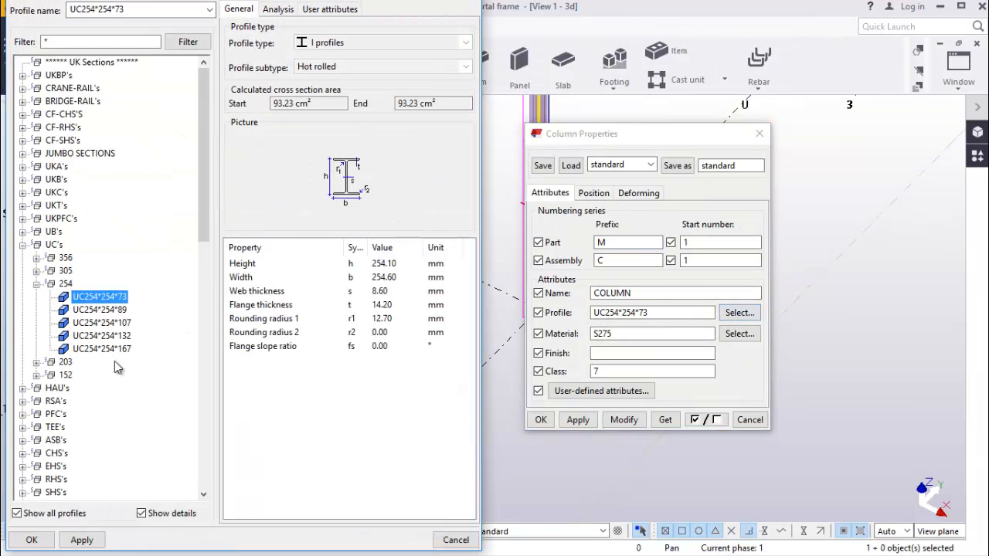
scroll(114, 361, down, 6)
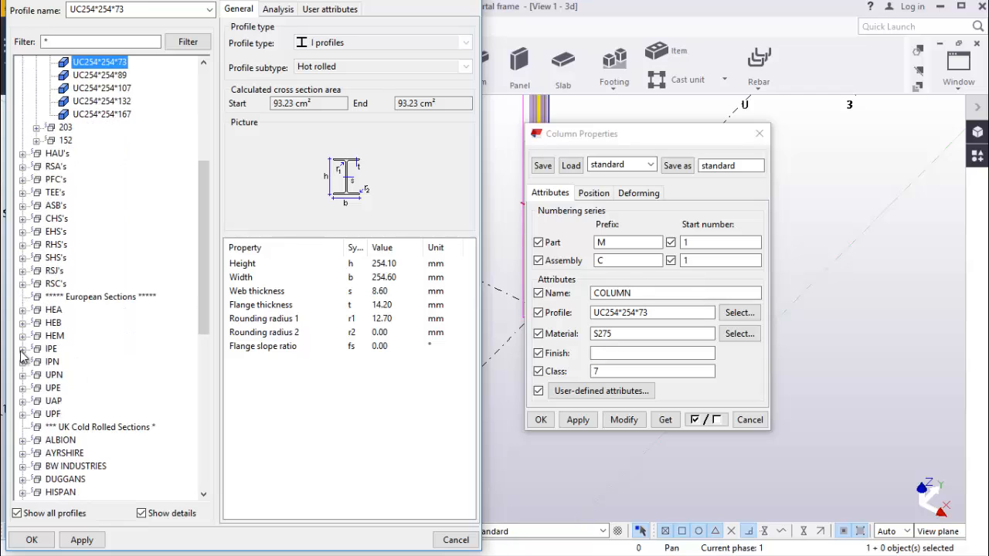
click(23, 349)
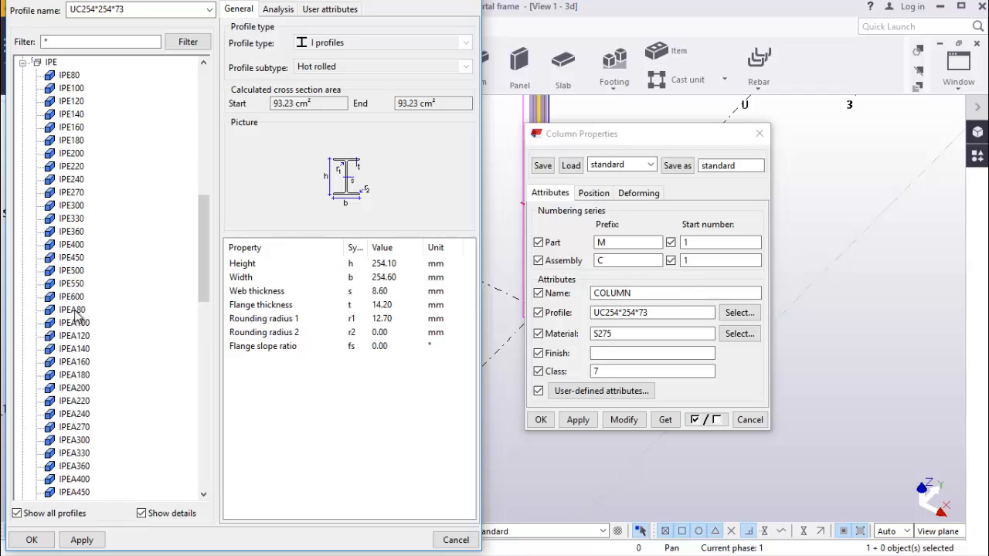
click(74, 244)
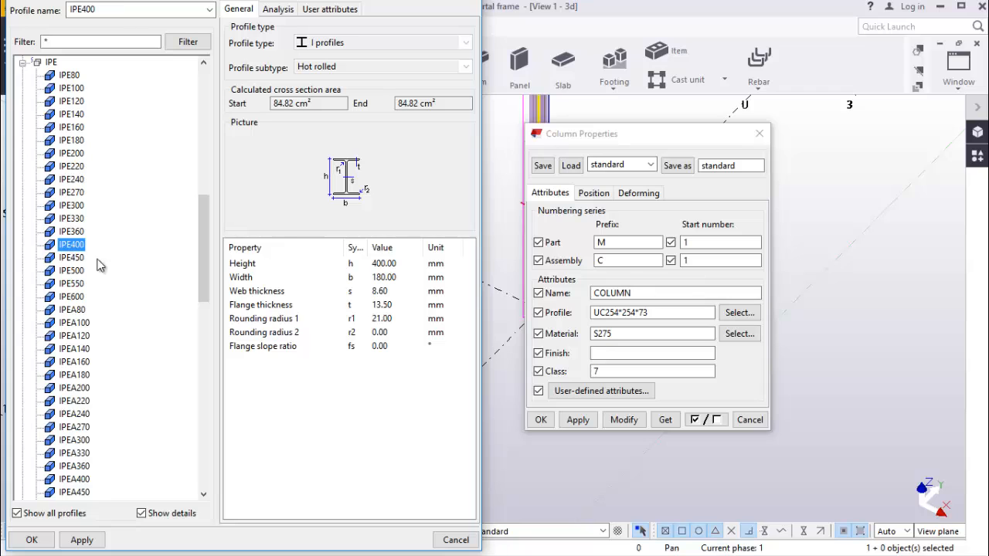
click(81, 540)
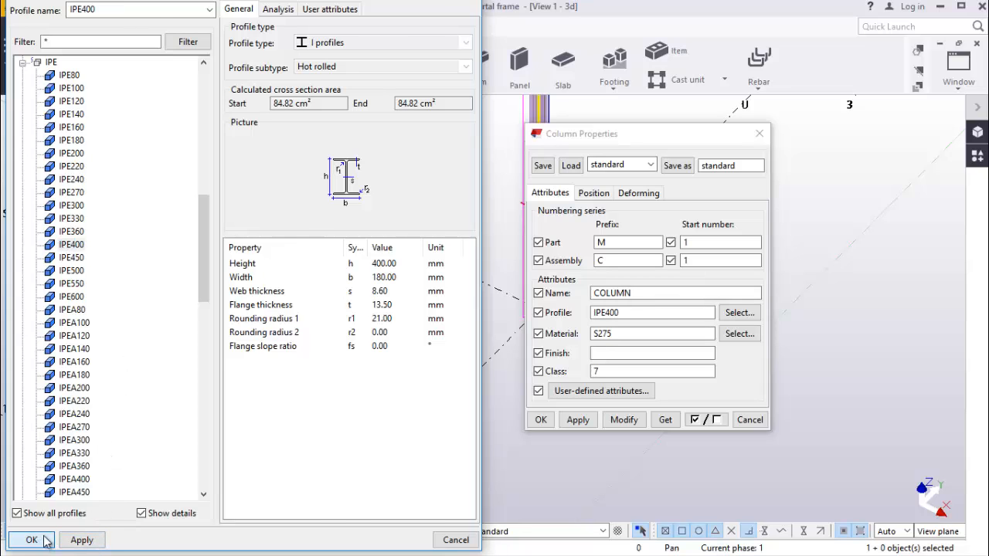
click(31, 540)
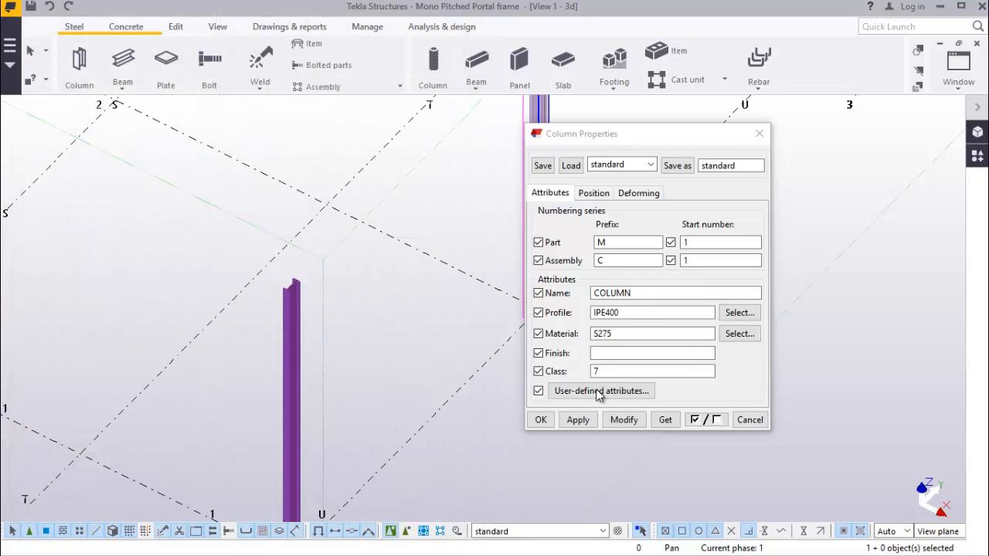
click(627, 420)
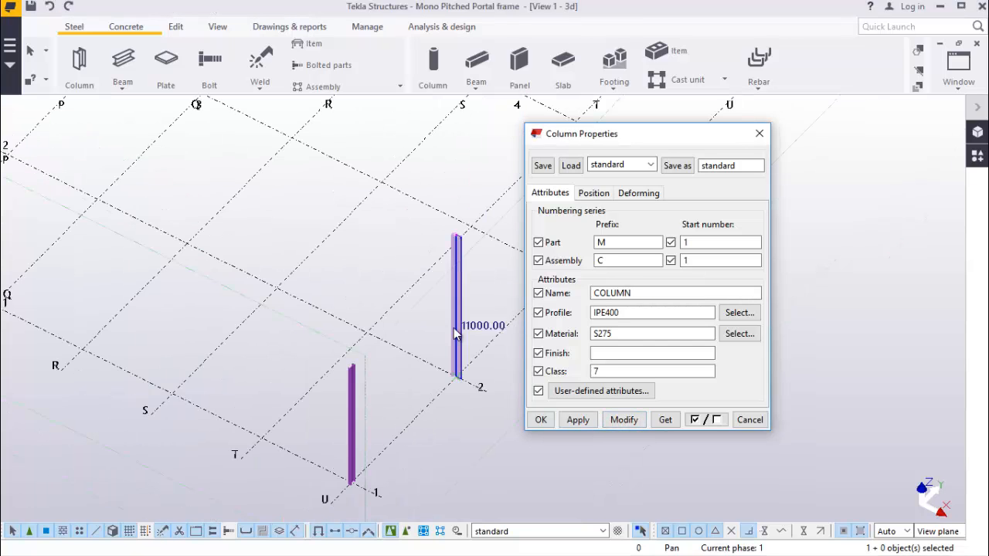
Set the rotation of the grid line 2 column to Back, modify it, close its properties and deselect it
scroll(463, 215, up, 3)
scroll(464, 216, down, 2)
scroll(460, 212, up, 5)
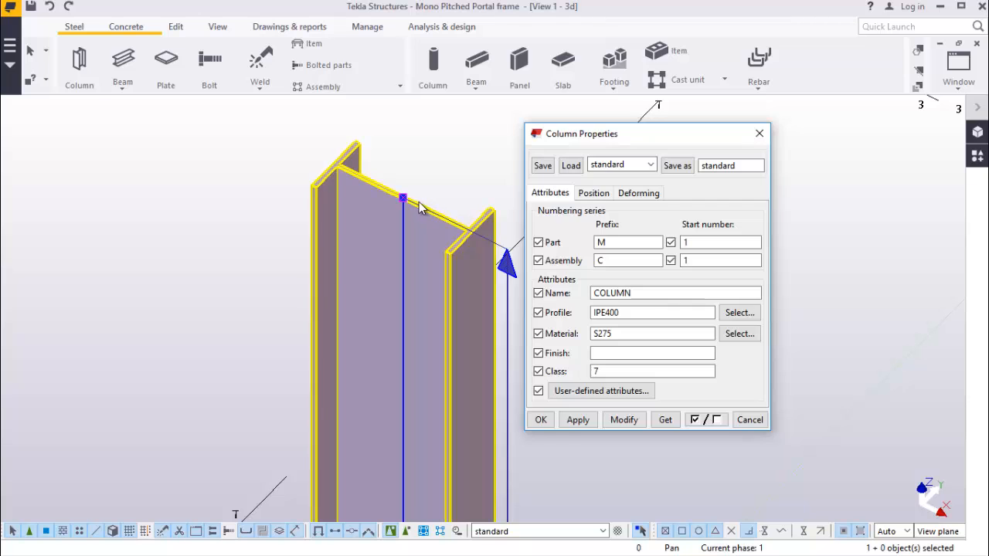
scroll(409, 204, up, 3)
scroll(398, 203, up, 2)
scroll(408, 206, down, 4)
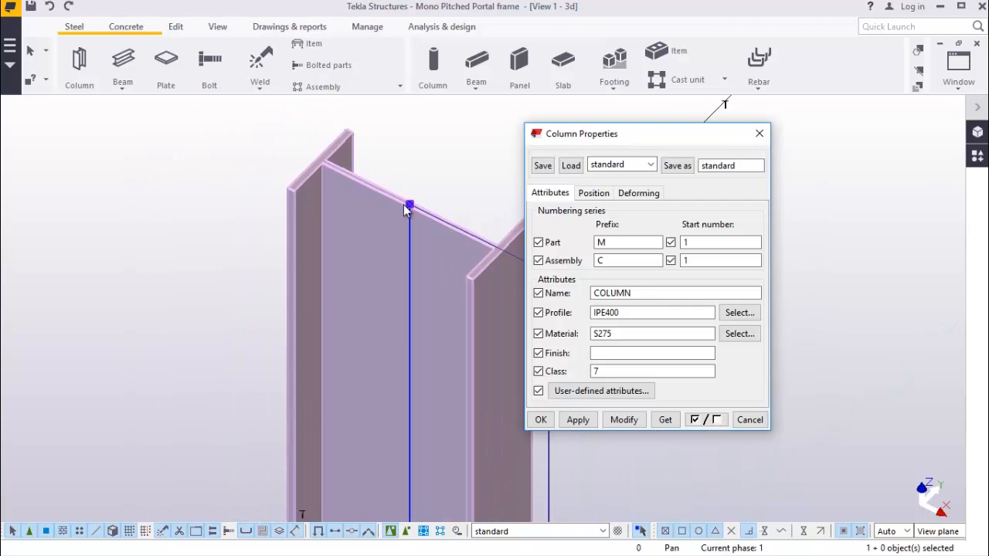
click(603, 196)
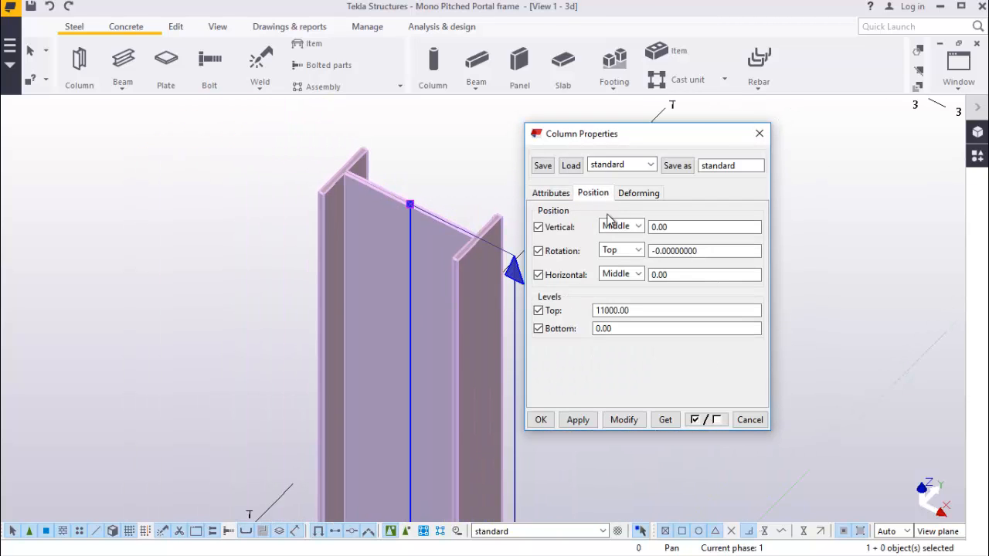
click(639, 250)
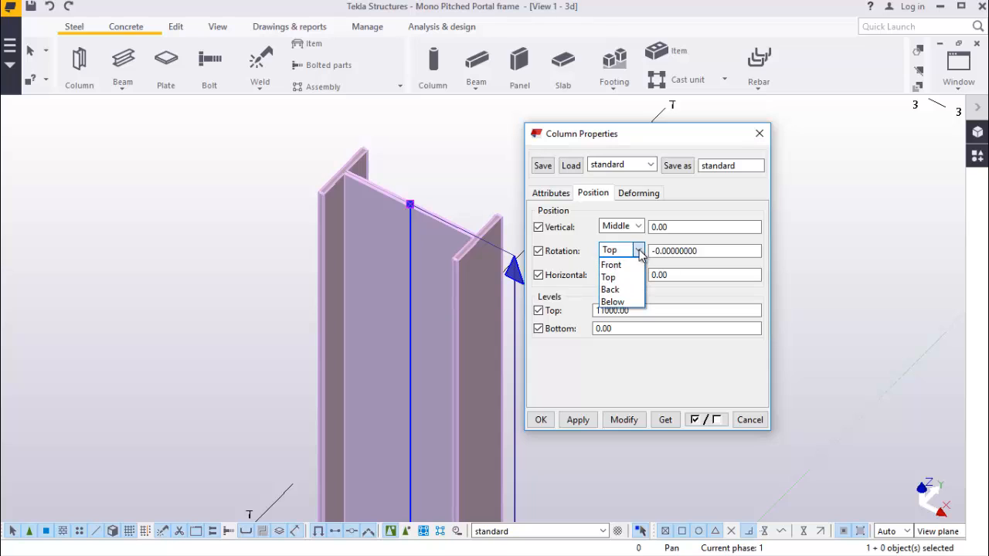
click(624, 291)
click(625, 419)
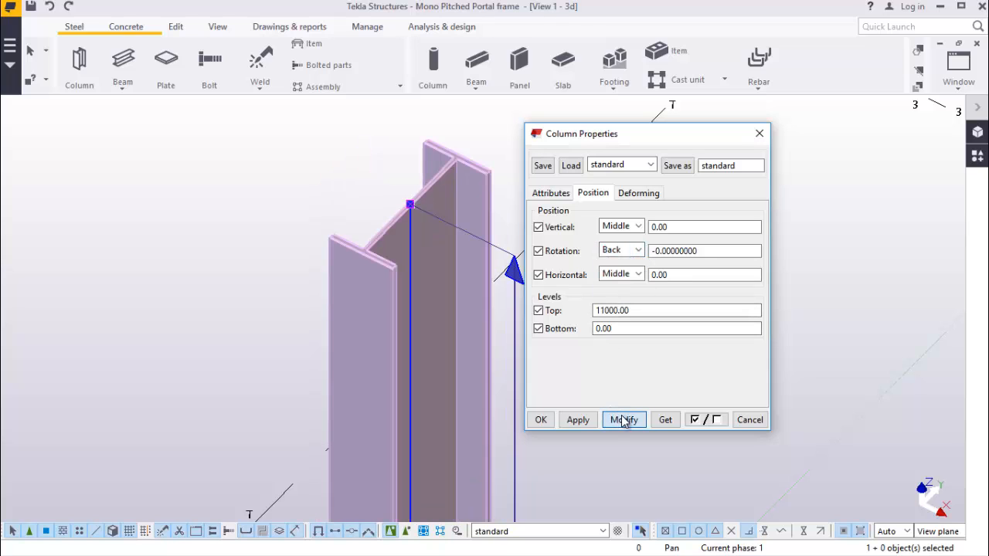
click(540, 420)
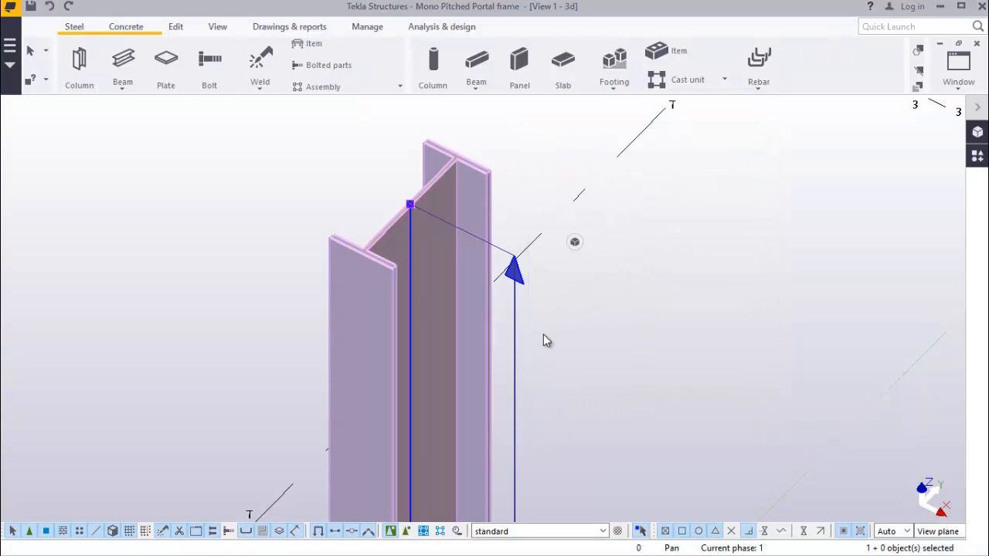
scroll(369, 242, down, 2)
click(599, 340)
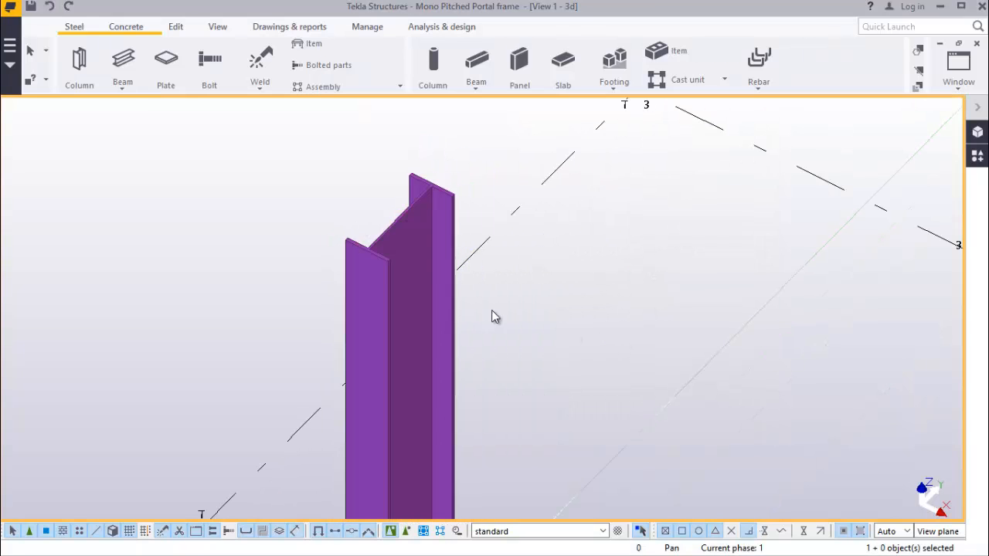
Check both rotated columns in the 3D view and switch to the Grid U elevation view
scroll(375, 242, down, 1)
scroll(425, 220, down, 5)
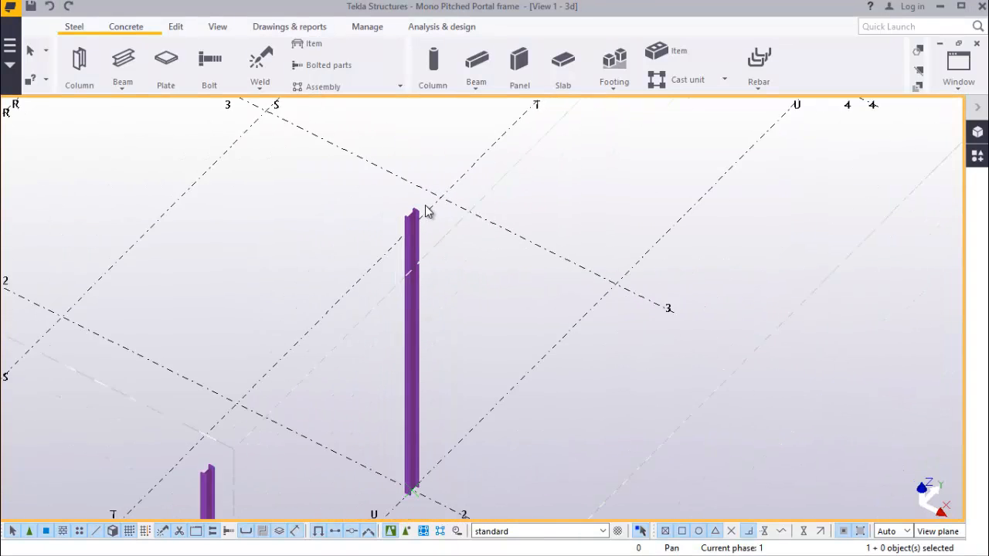
scroll(320, 378, up, 2)
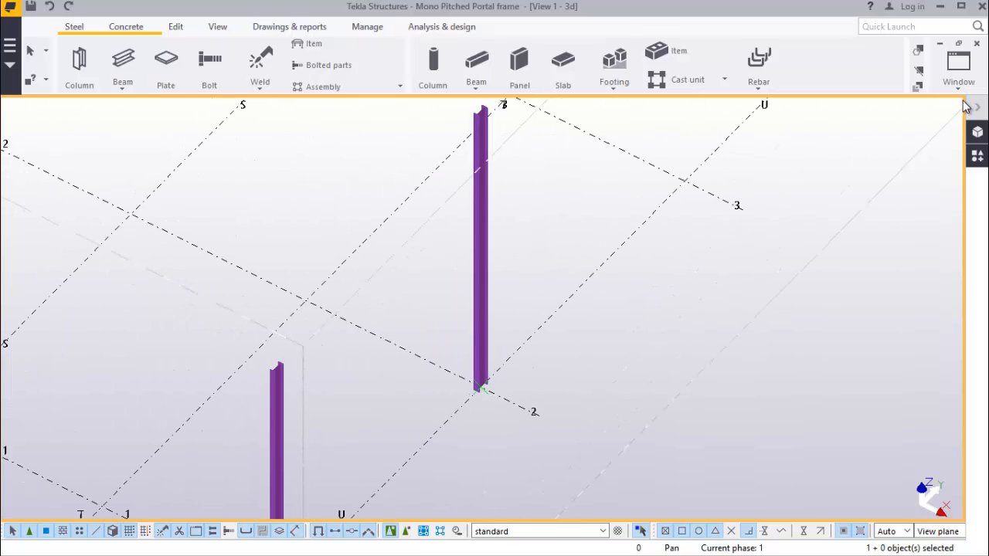
click(958, 66)
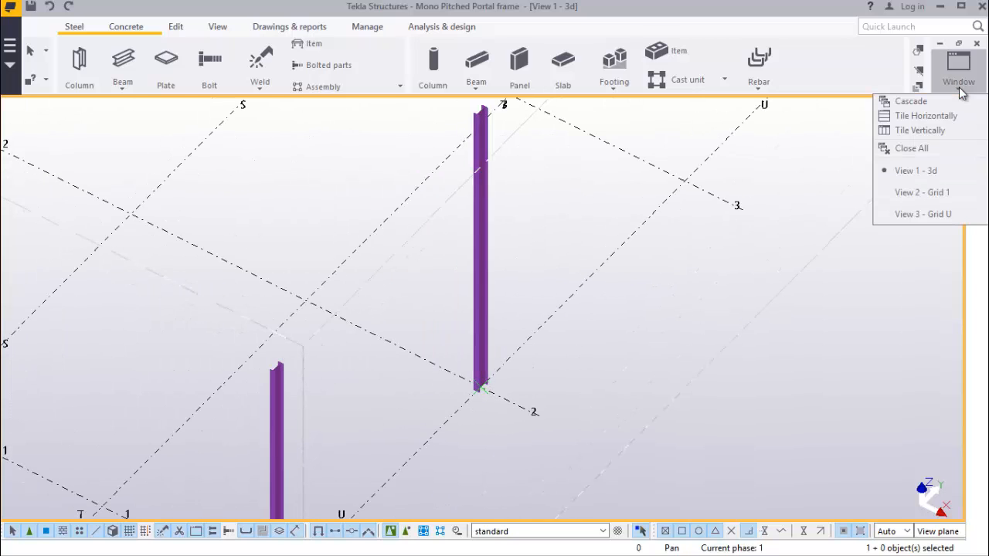
click(927, 214)
scroll(317, 250, up, 3)
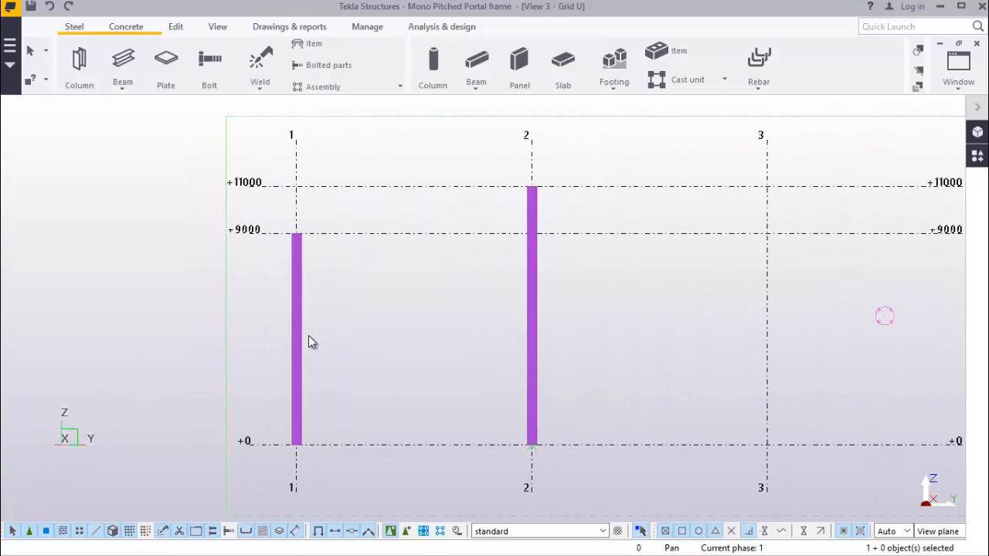
scroll(314, 425, up, 2)
click(294, 384)
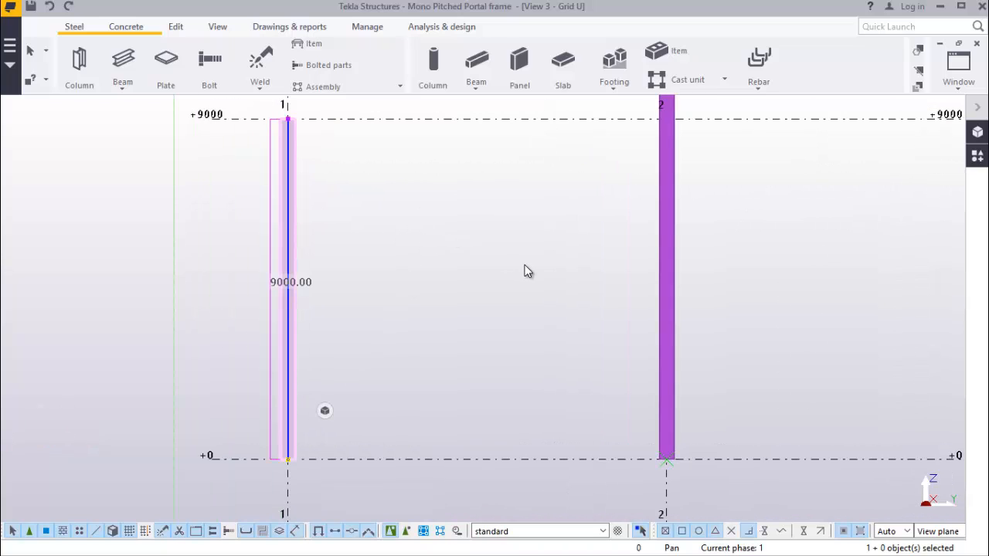
ctrl+click(666, 253)
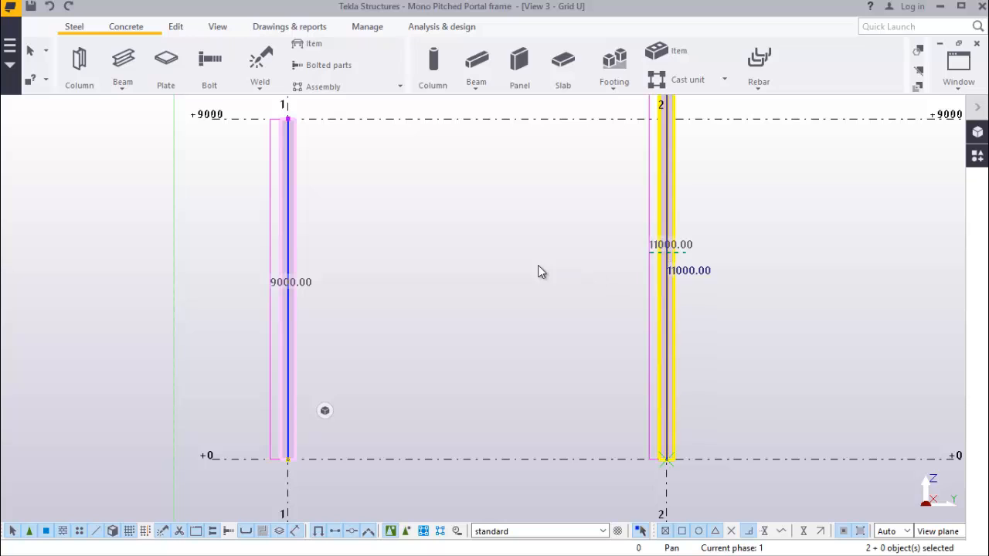
right_click(434, 196)
click(467, 191)
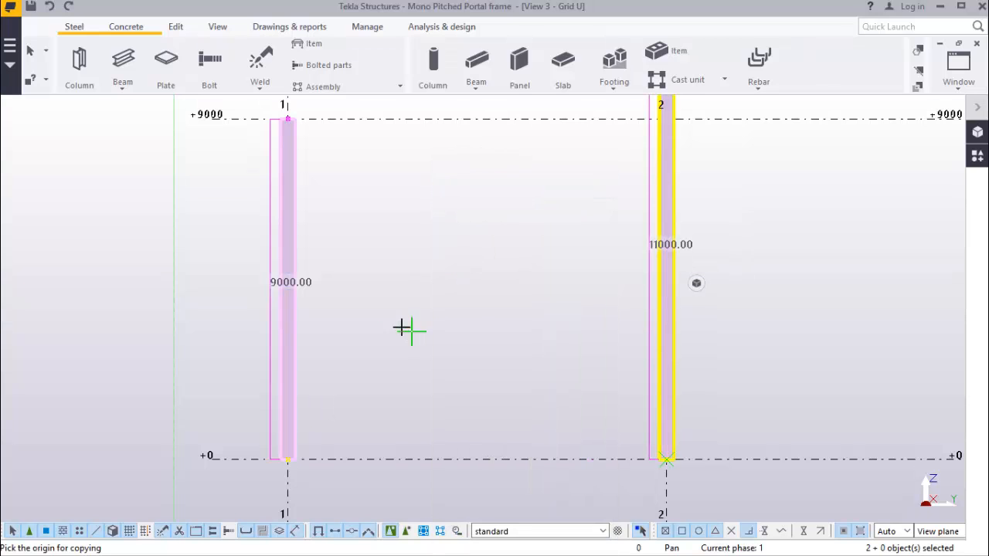
scroll(369, 266, down, 1)
scroll(370, 266, down, 2)
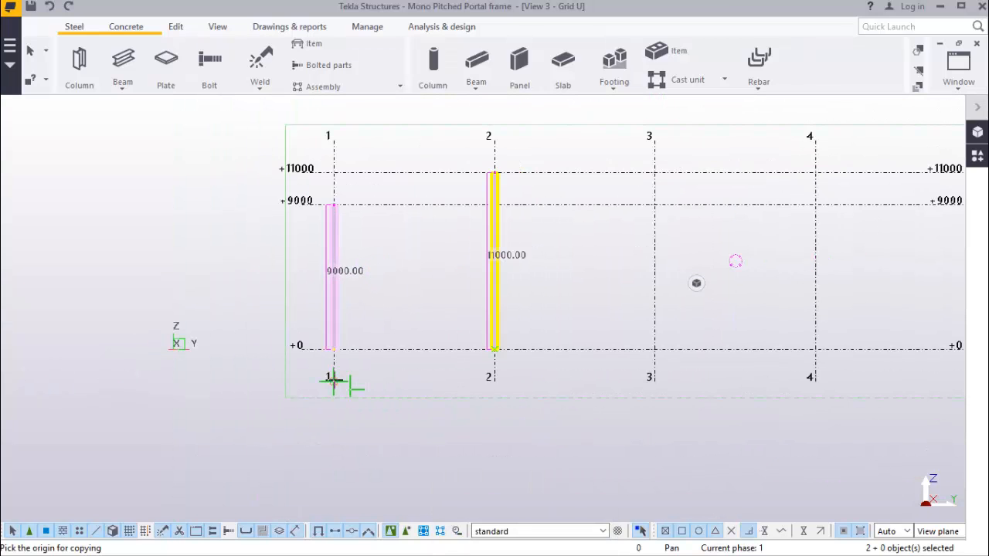
scroll(334, 380, up, 2)
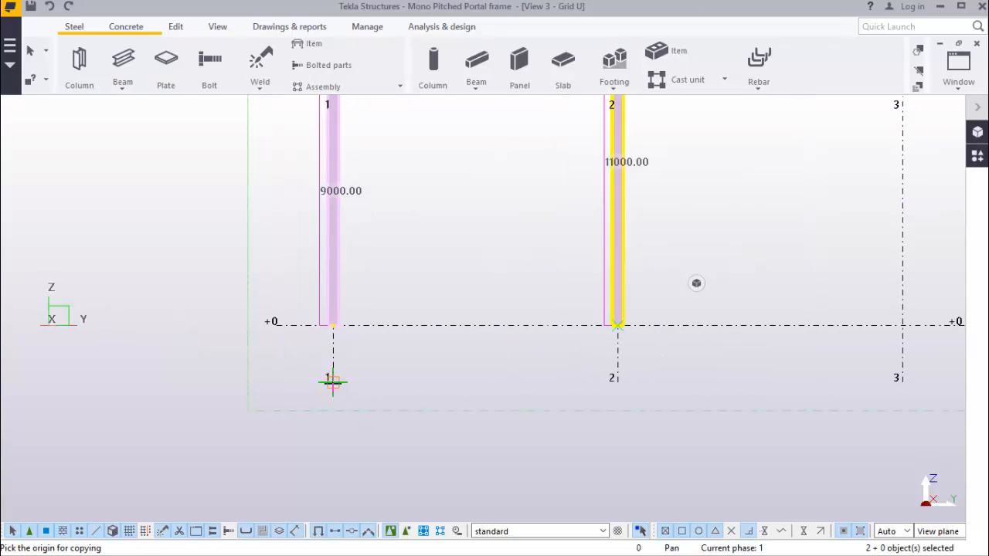
click(333, 381)
scroll(366, 360, down, 2)
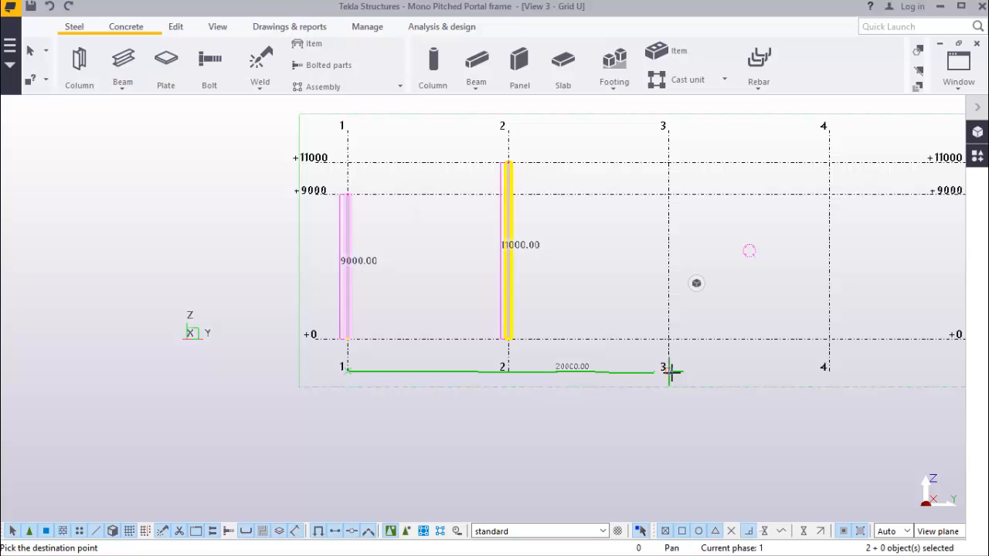
right_click(636, 363)
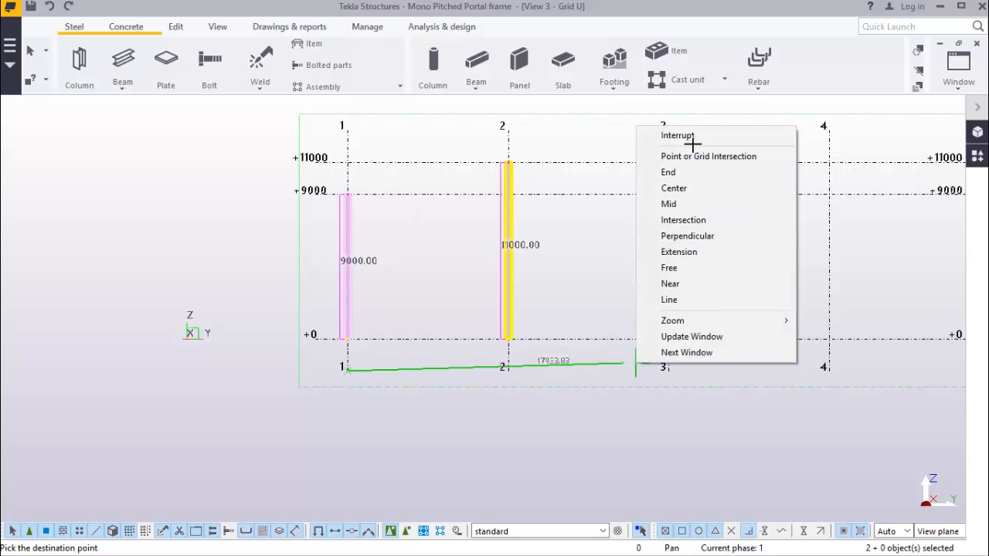
click(695, 138)
Copy the column at grid line 2 to grid lines 3 and 4, using the lower end of grid line 2 as origin
scroll(523, 344, up, 3)
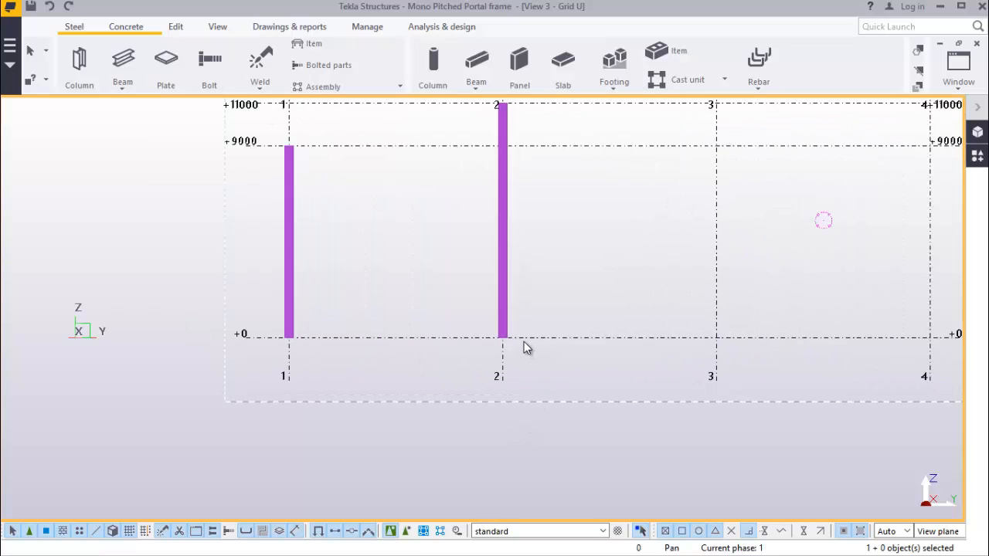
right_click(562, 241)
click(638, 250)
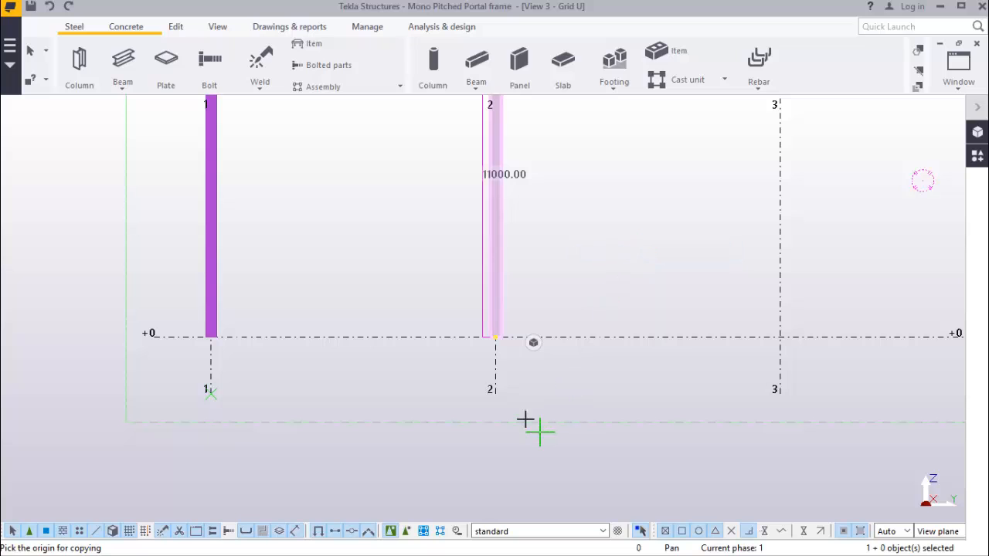
click(496, 394)
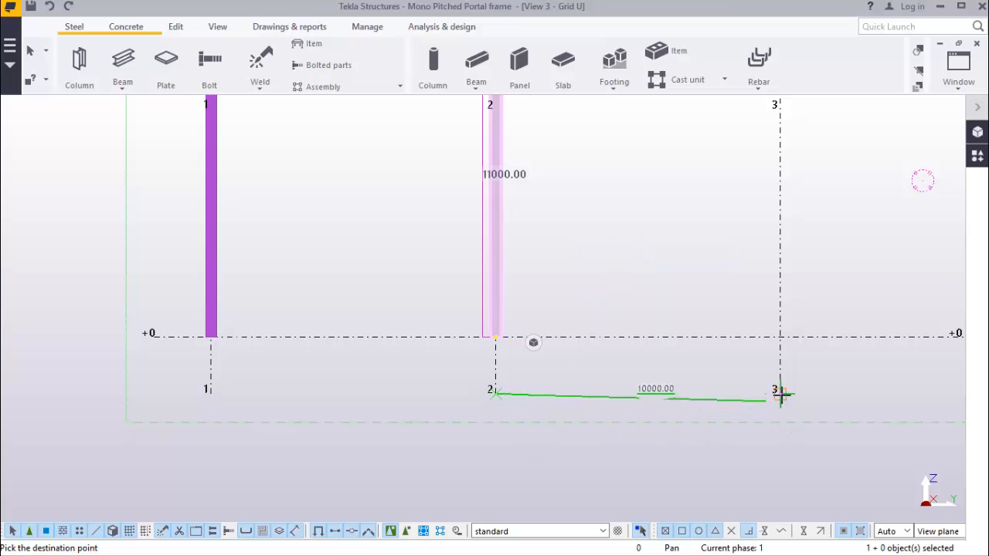
click(779, 393)
scroll(363, 390, down, 2)
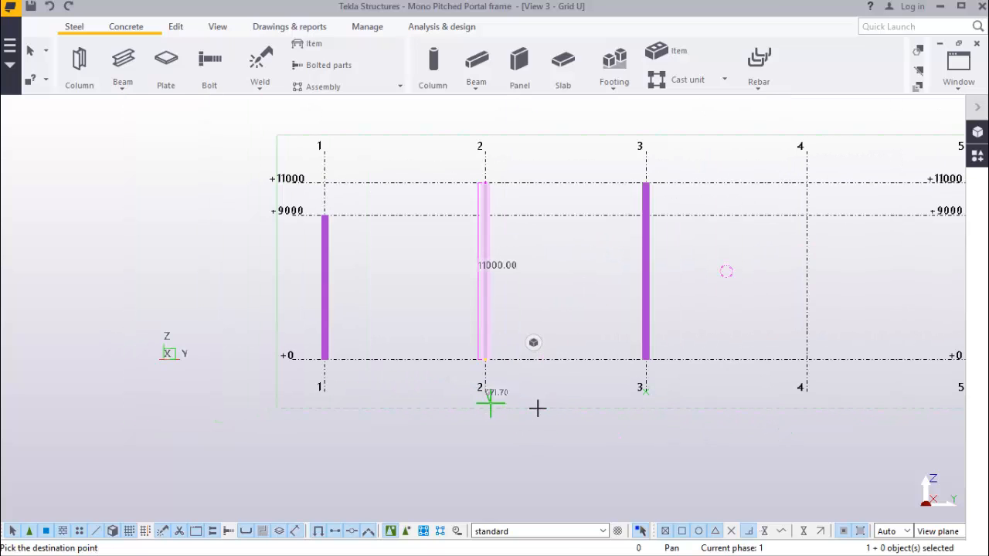
click(808, 393)
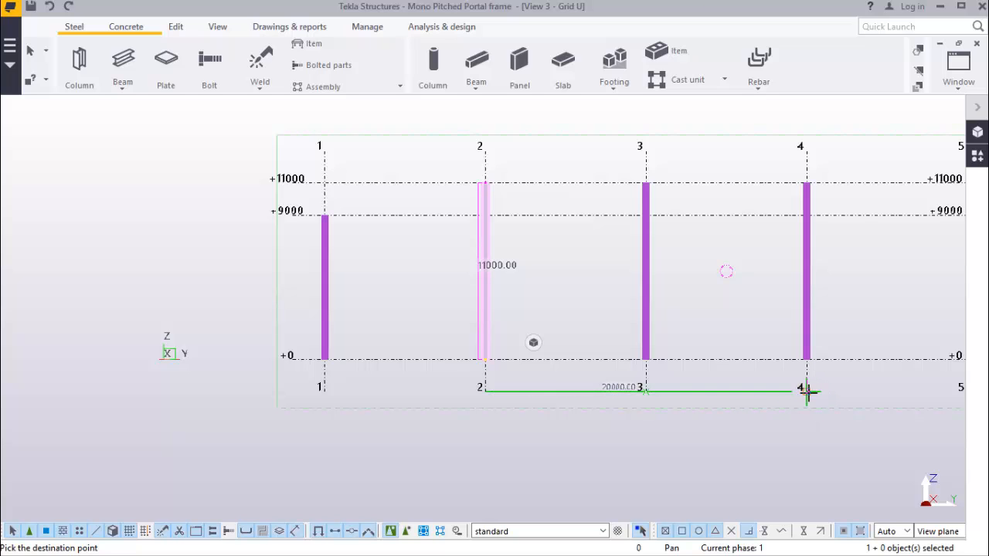
Place further copies of the grid line 2 column at grid lines 5 and 6 and end the copy command
scroll(806, 406, up, 2)
scroll(322, 342, down, 2)
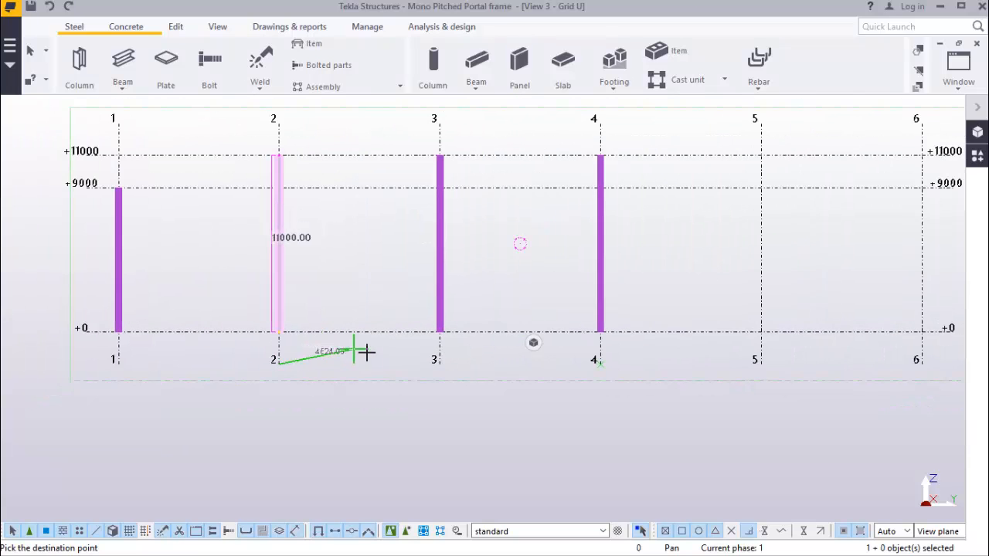
scroll(806, 360, up, 2)
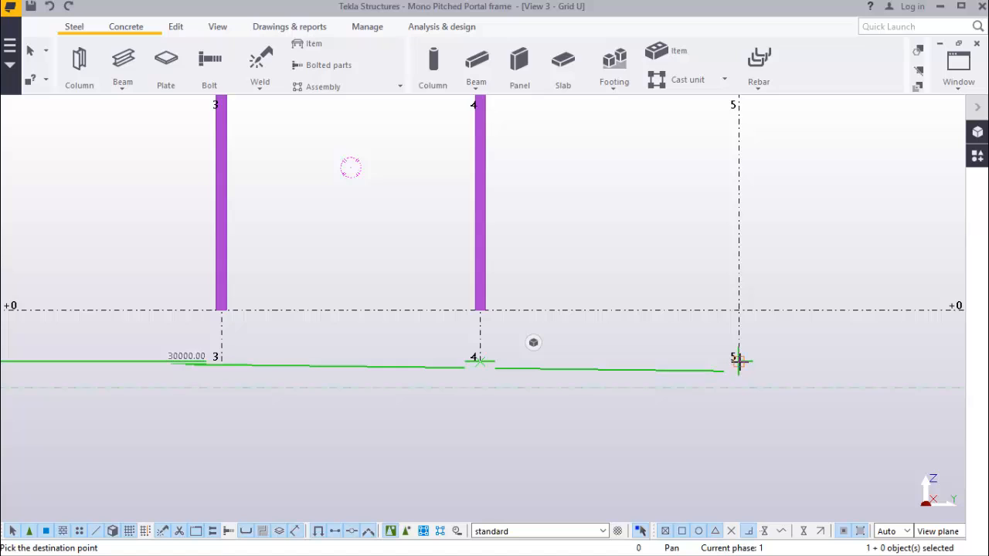
scroll(744, 373, up, 3)
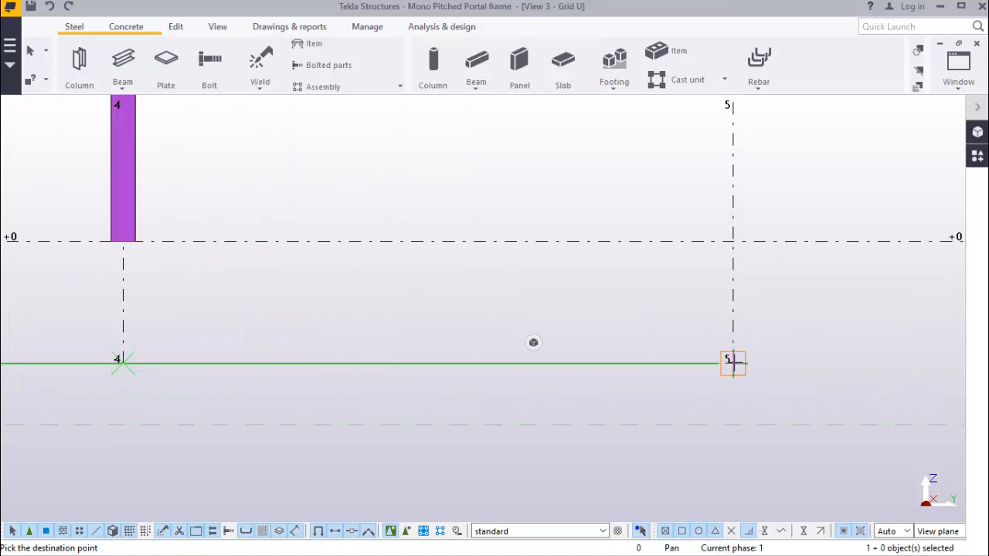
click(733, 364)
scroll(387, 340, down, 3)
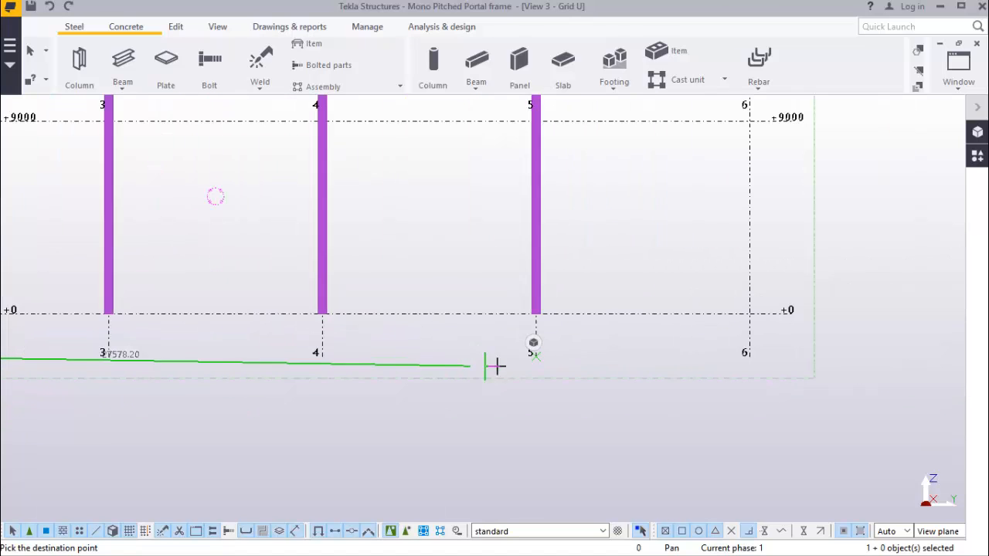
click(750, 365)
scroll(750, 386, down, 3)
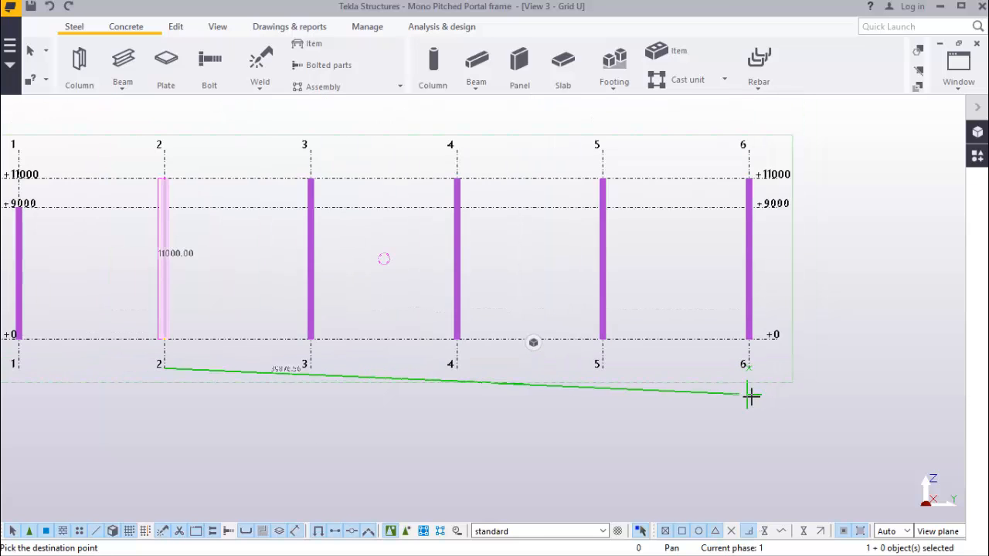
right_click(819, 265)
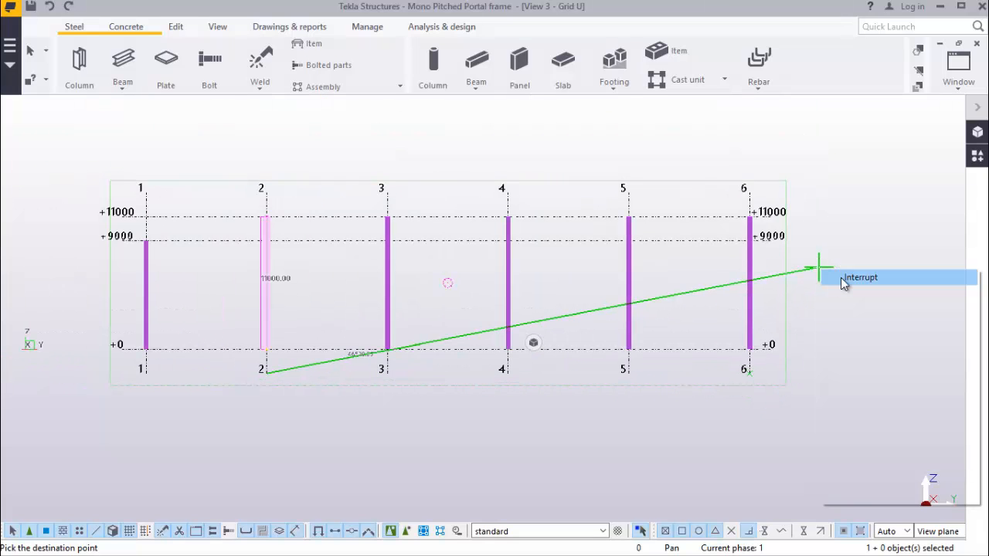
click(850, 276)
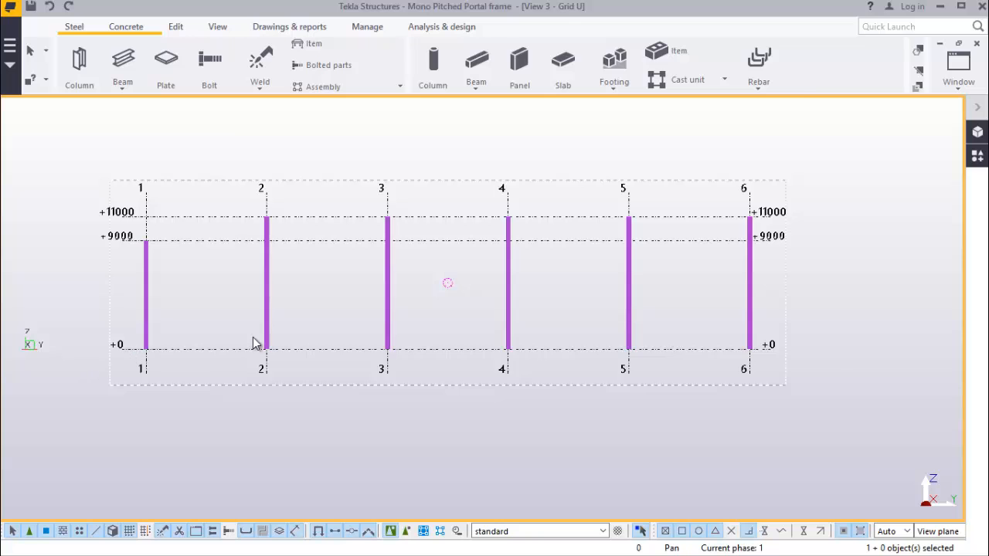
Create a steel beam from the column top at grid line 1, level +9000, to the column top at grid line 2, level +11000
scroll(255, 343, up, 3)
scroll(202, 252, up, 5)
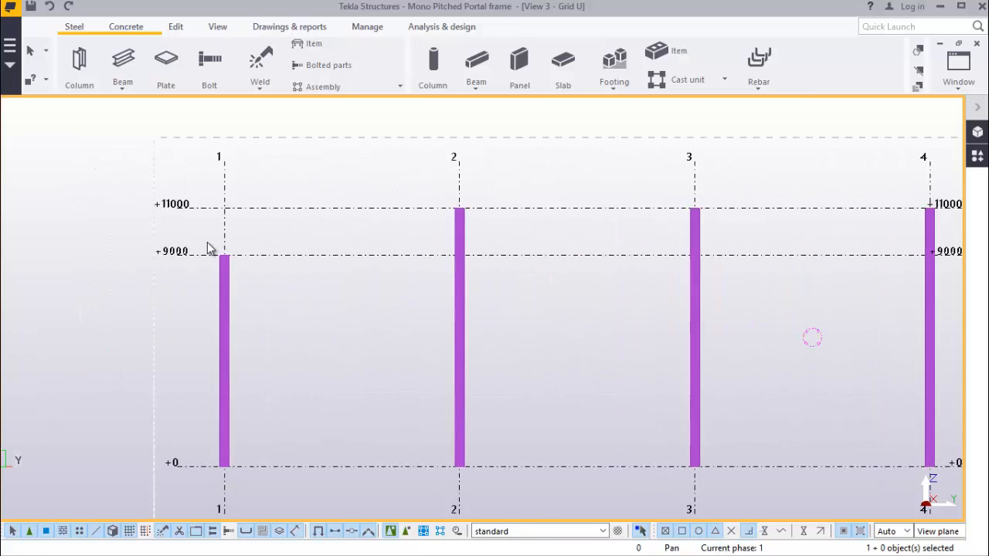
scroll(261, 300, down, 2)
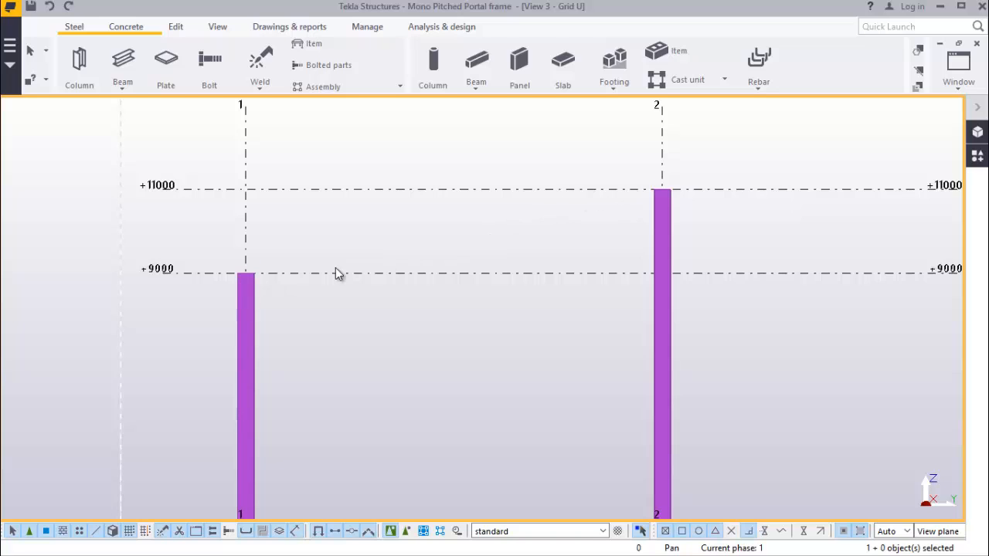
click(238, 283)
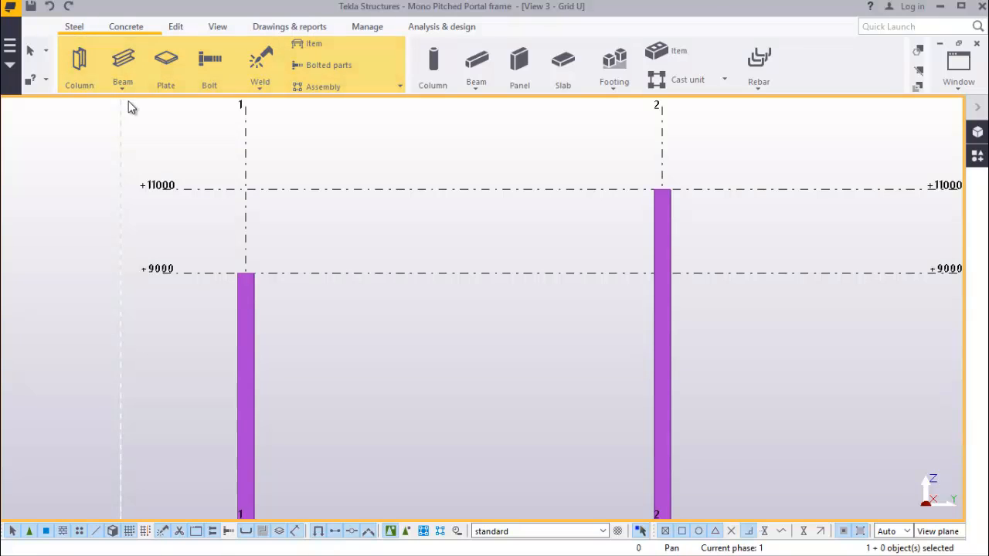
click(122, 82)
click(147, 111)
scroll(250, 271, up, 5)
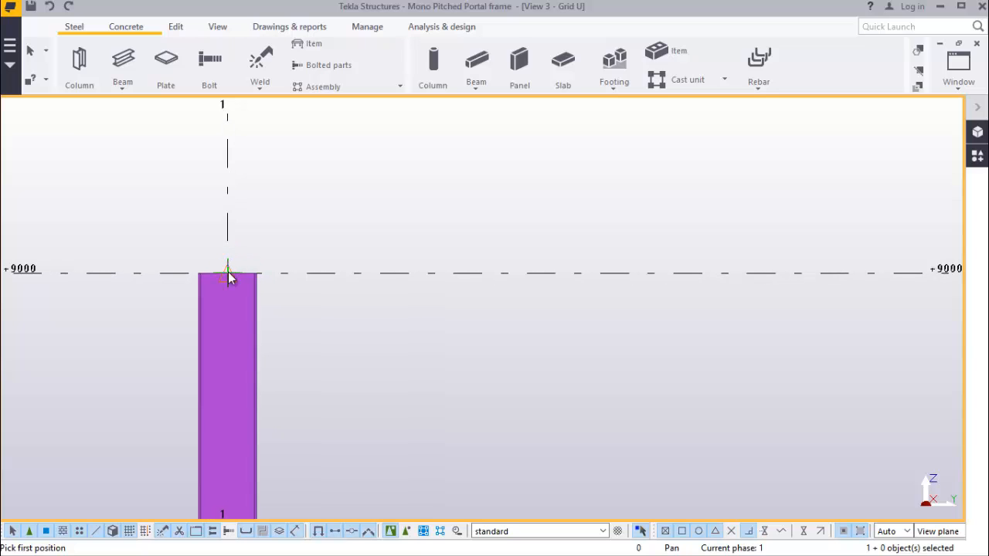
click(228, 273)
scroll(271, 305, down, 5)
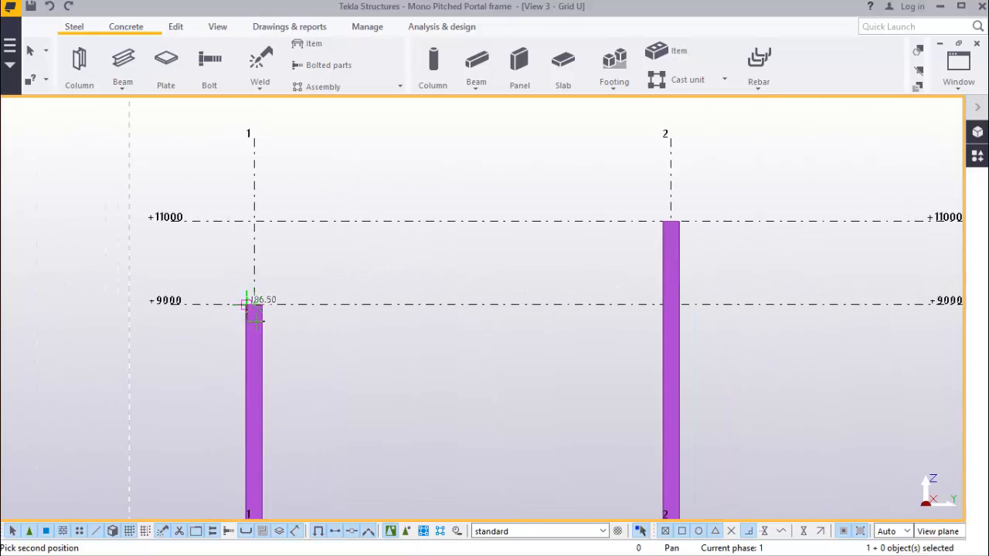
scroll(593, 222, up, 6)
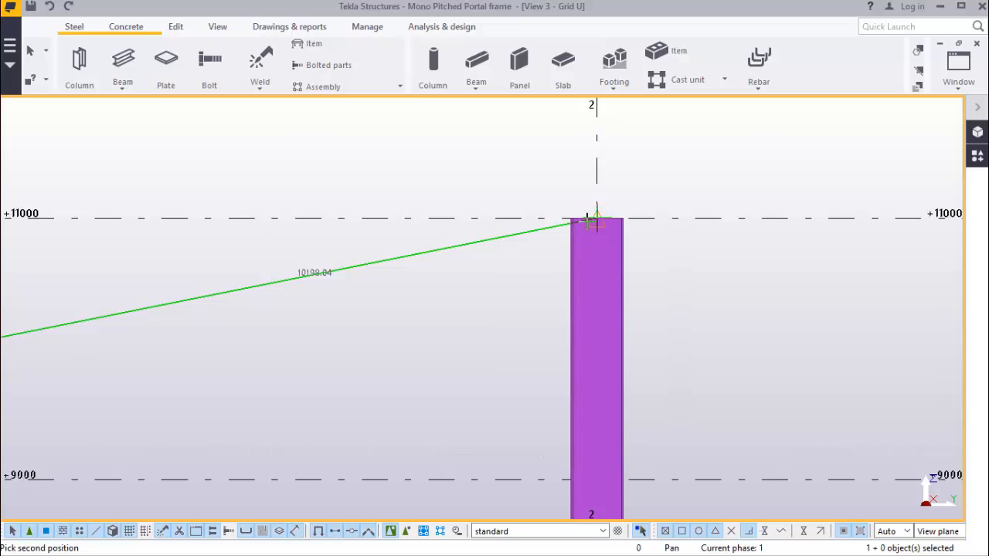
click(596, 223)
scroll(467, 255, down, 2)
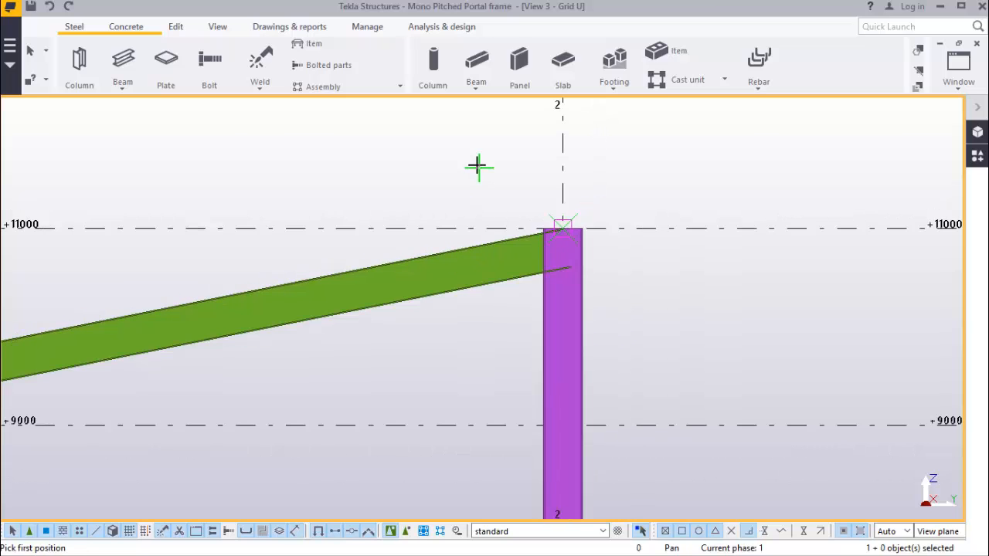
right_click(473, 165)
click(514, 173)
scroll(671, 278, down, 5)
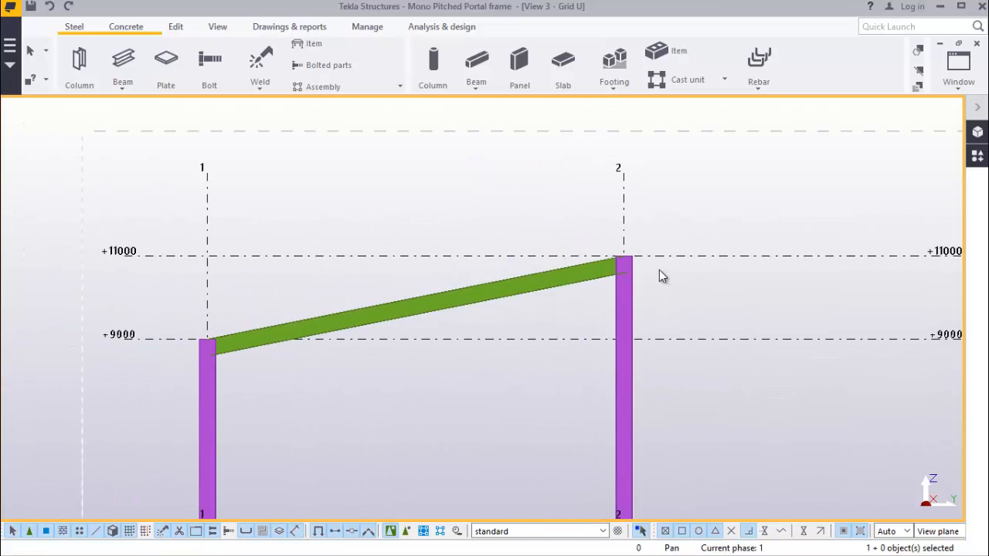
Zoom to the rafter's joint with the grid line 1 column and search the applications and components catalog for 40
click(585, 275)
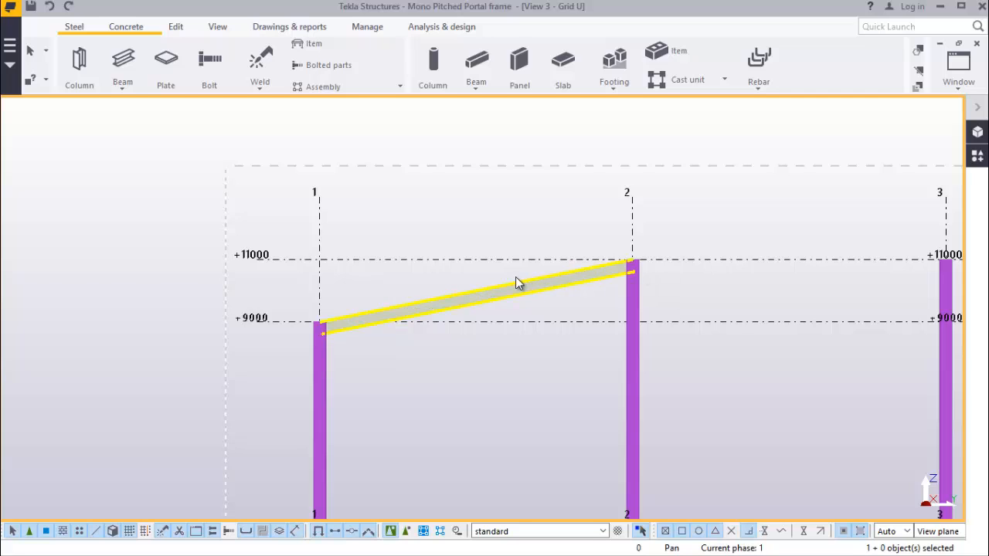
scroll(313, 332, up, 5)
click(323, 333)
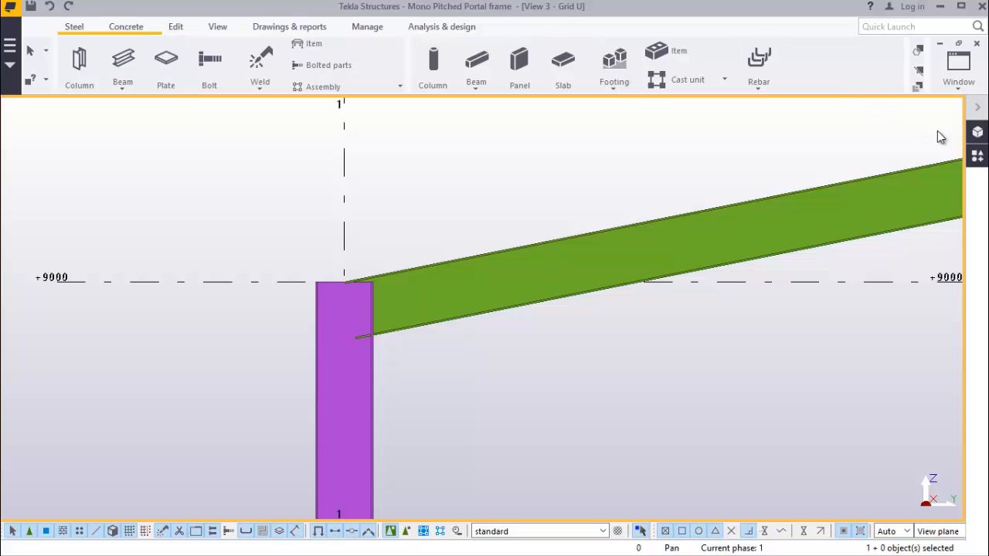
click(978, 155)
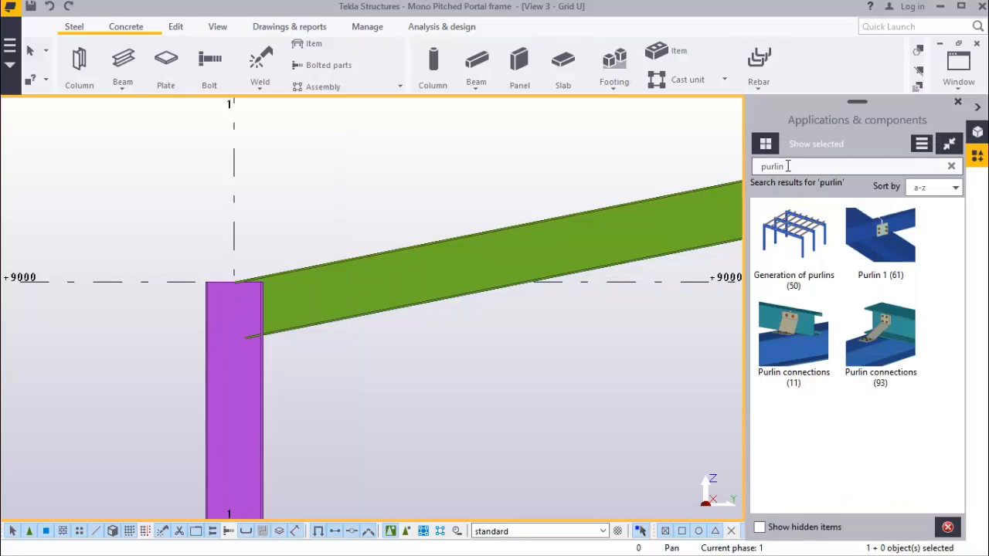
click(741, 181)
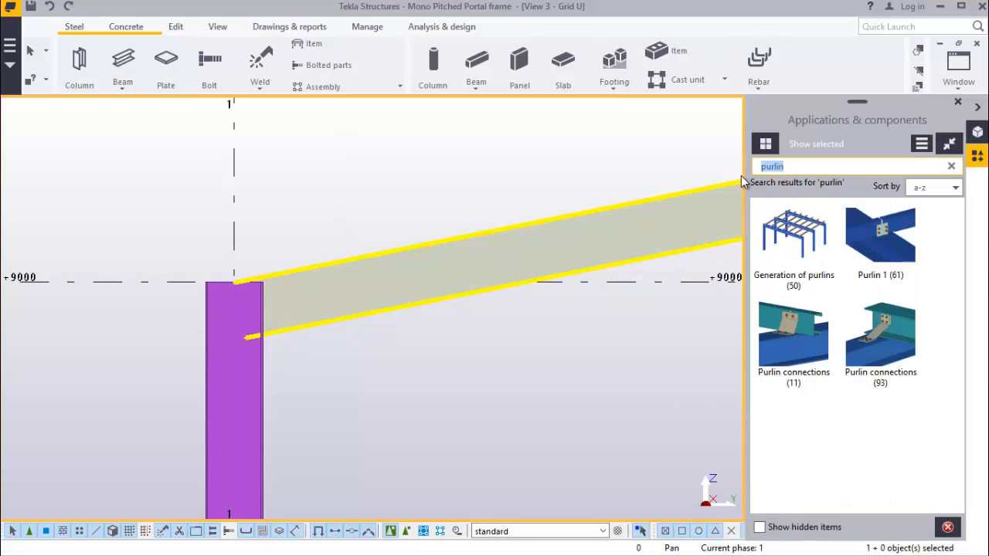
text(40)
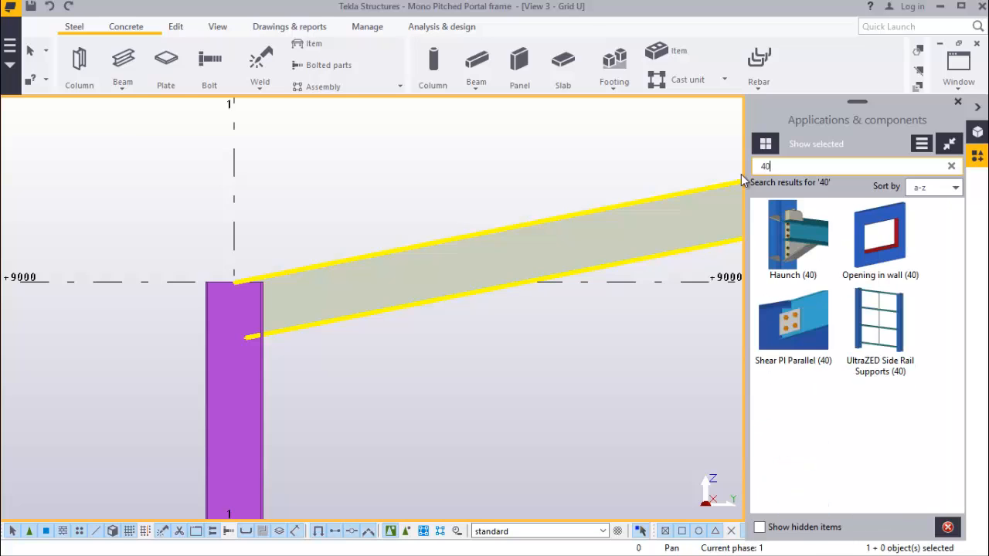
Create a Haunch (40) connection with the grid line 1 column as main part and the rafter as secondary part
click(812, 248)
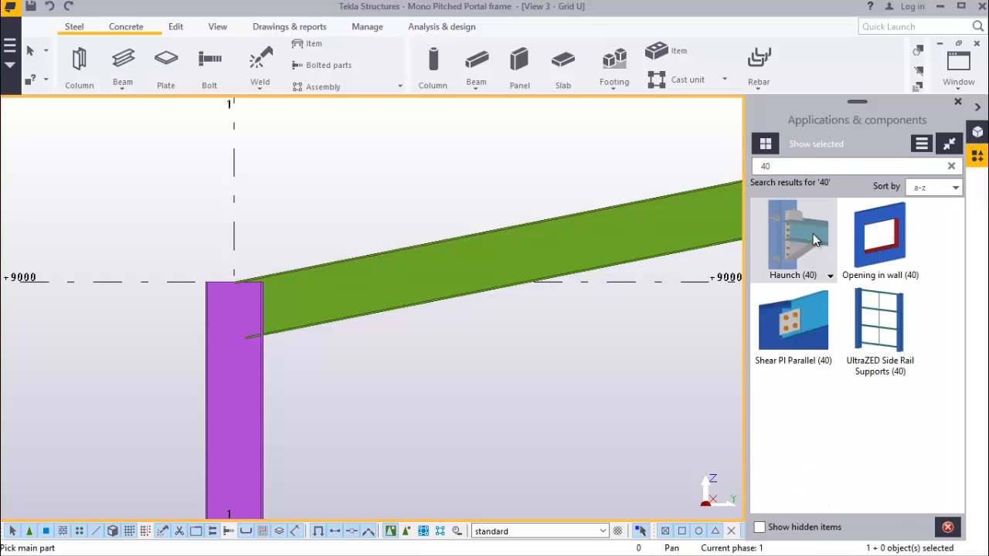
scroll(203, 348, up, 2)
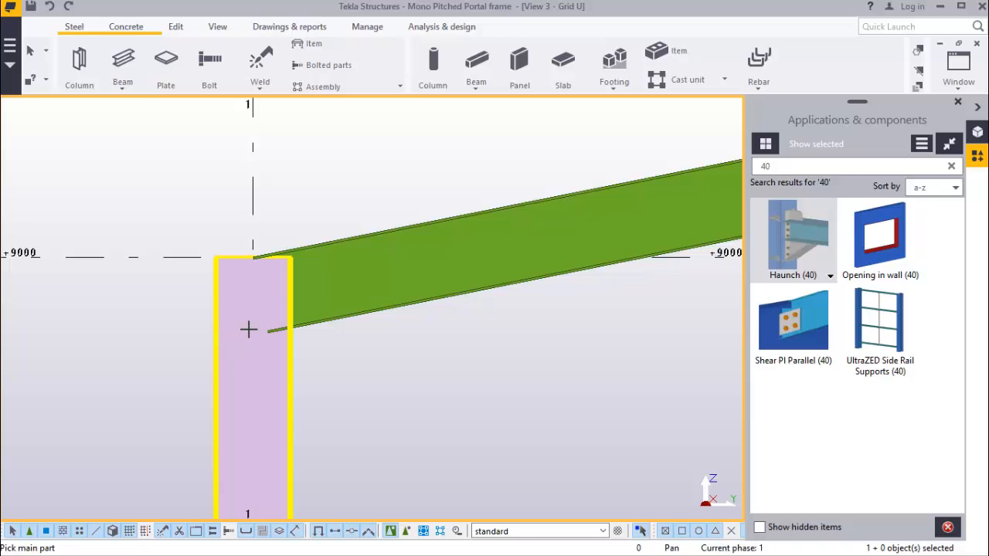
click(269, 371)
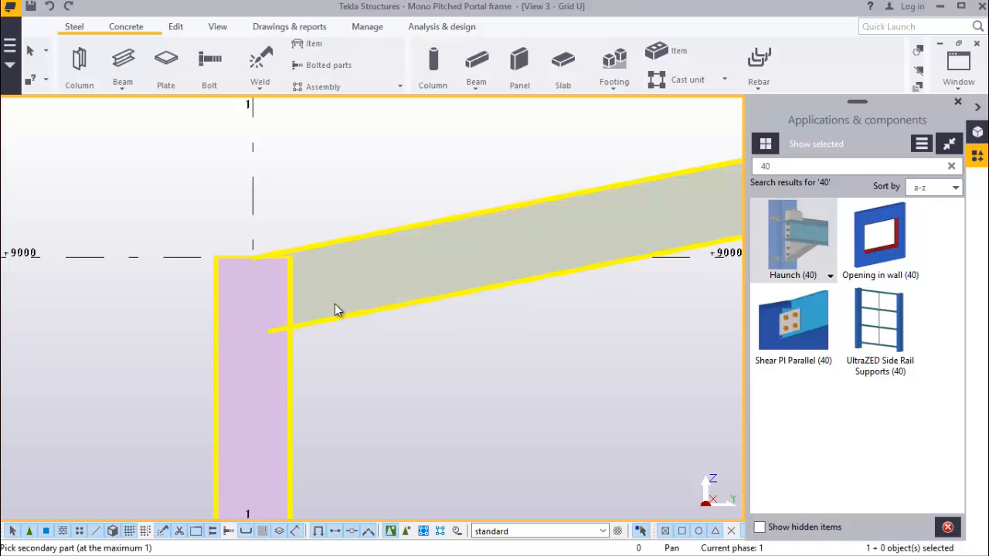
click(335, 306)
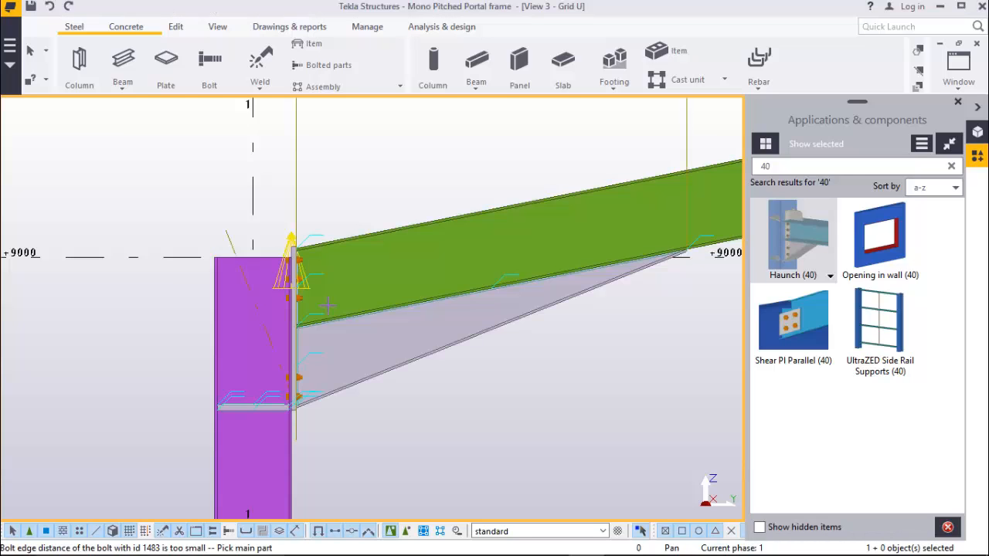
scroll(285, 332, up, 5)
scroll(287, 329, down, 4)
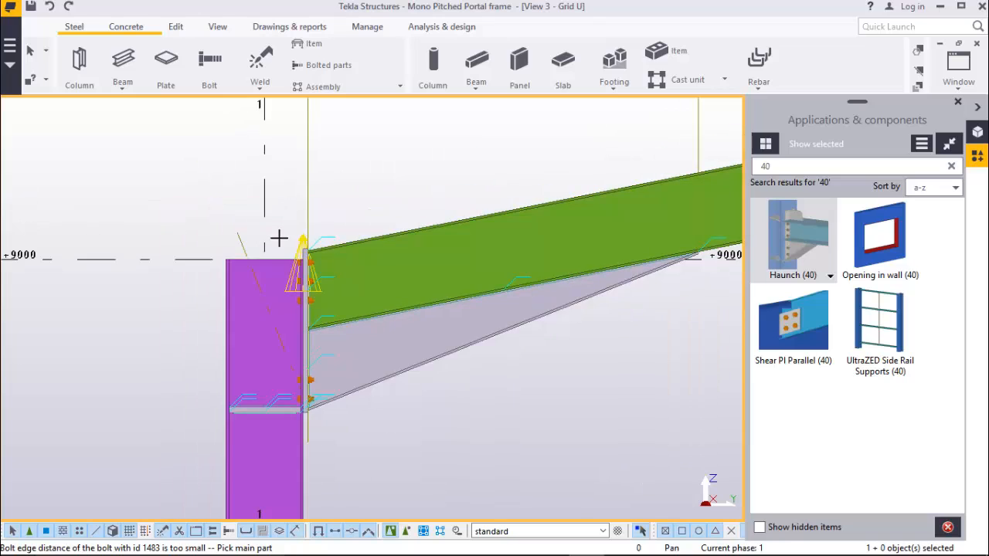
End the component command, open the haunch connection's properties and close the applications and components catalog
scroll(286, 274, up, 5)
right_click(259, 167)
click(275, 168)
scroll(415, 215, up, 3)
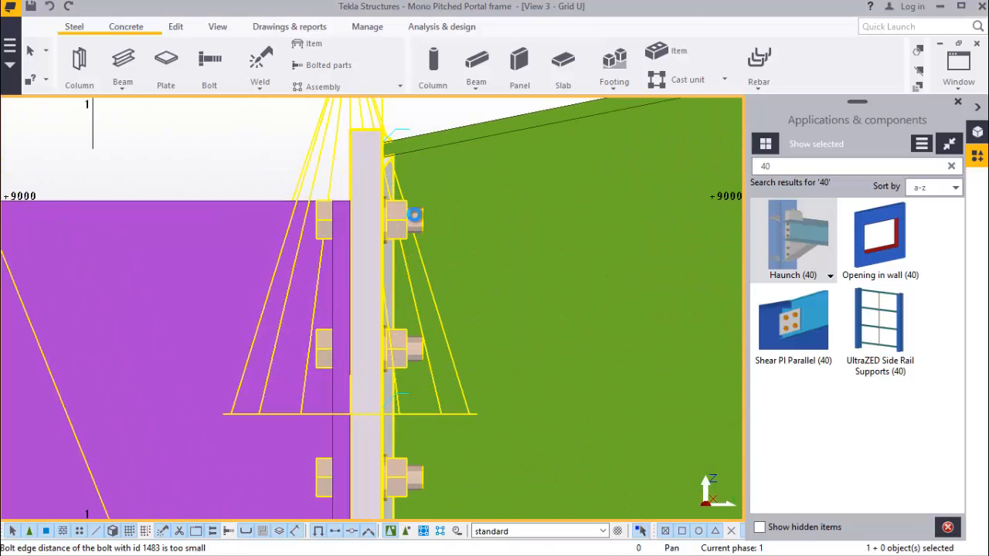
double_click(414, 216)
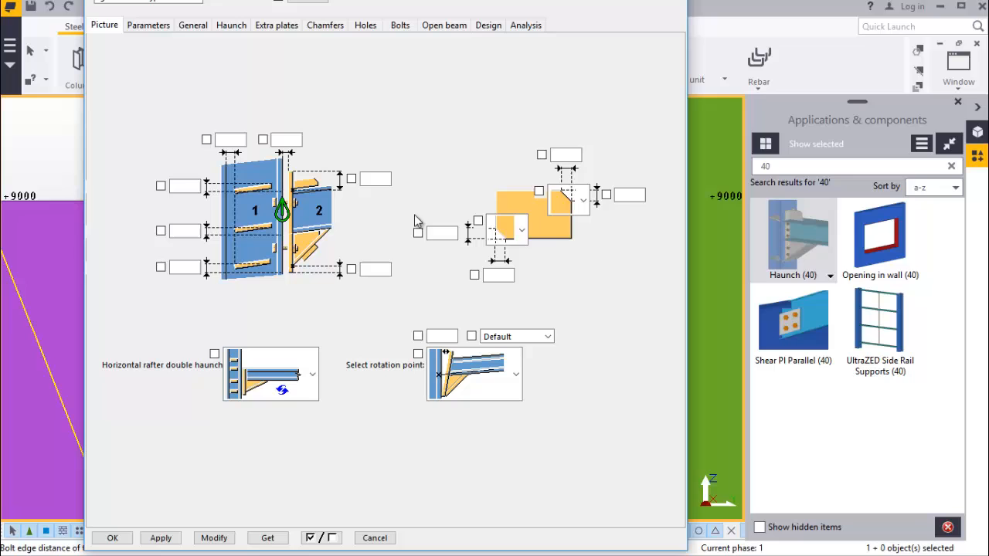
click(958, 103)
scroll(828, 272, down, 3)
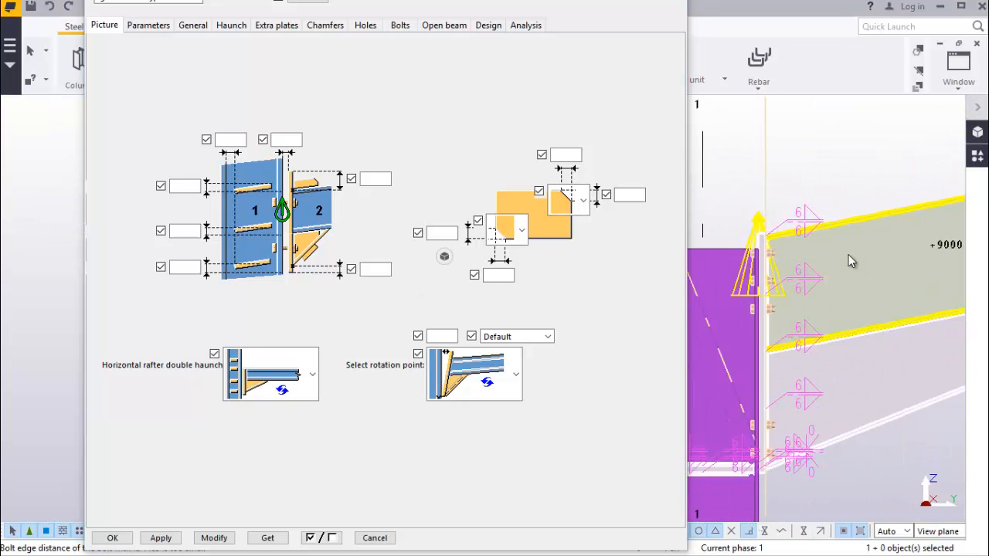
scroll(803, 228, up, 2)
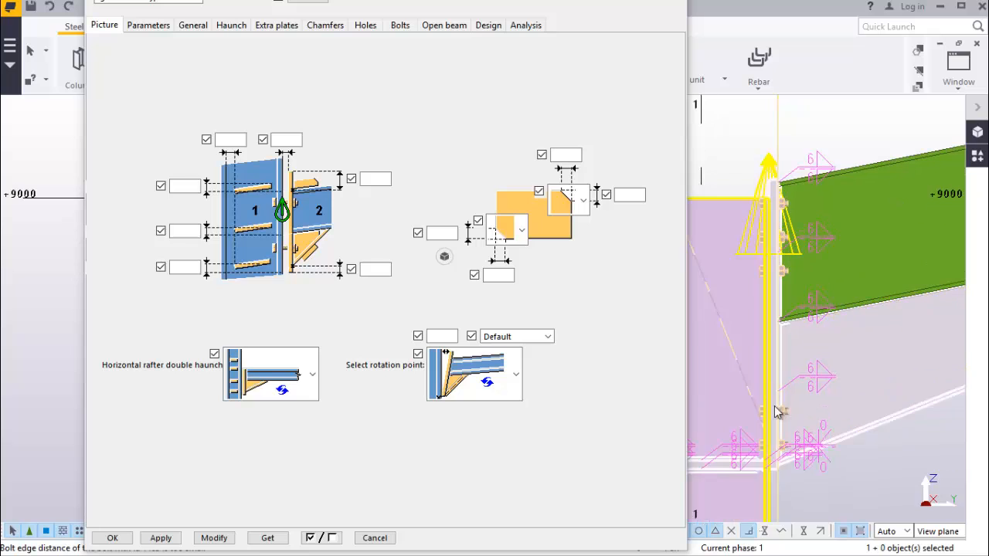
scroll(775, 456, up, 2)
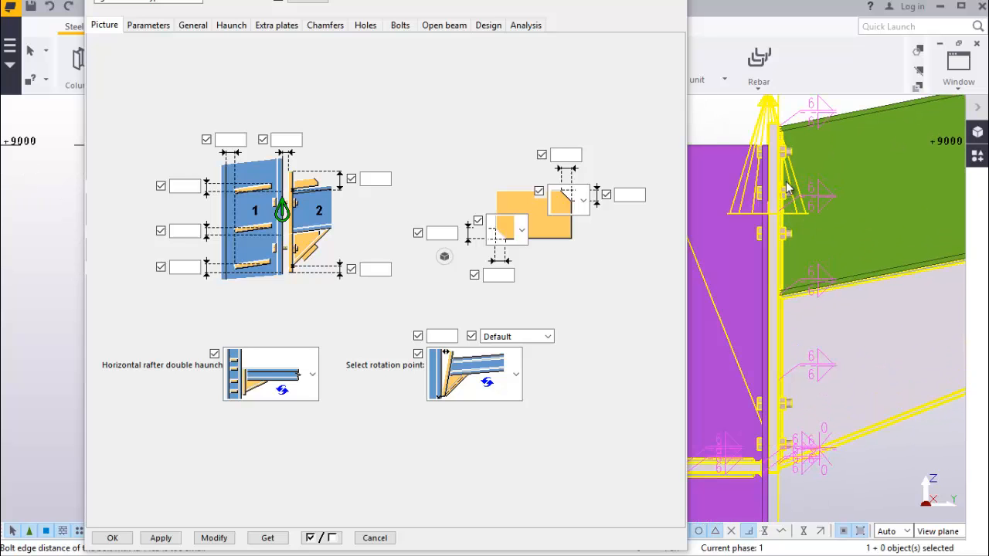
scroll(779, 224, down, 1)
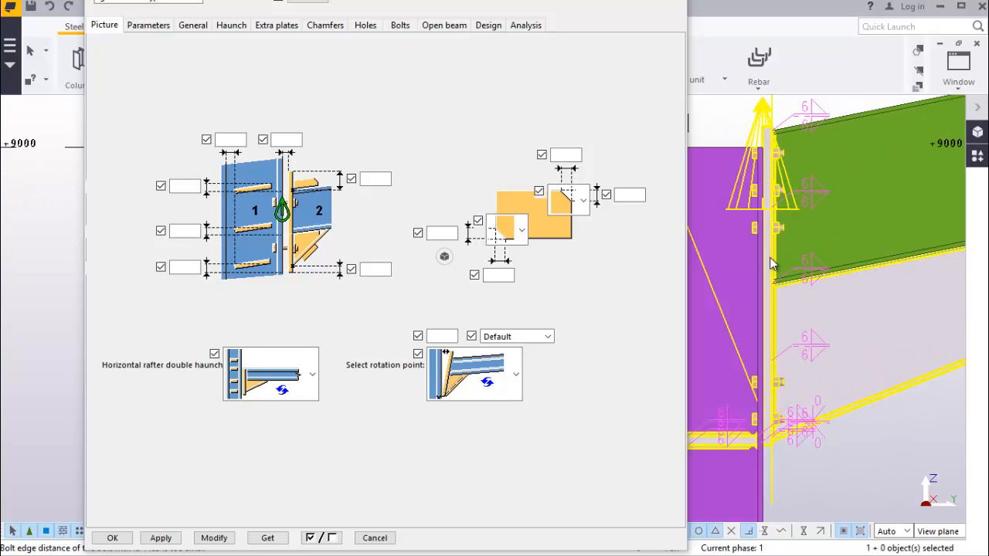
scroll(784, 164, up, 1)
scroll(783, 164, up, 2)
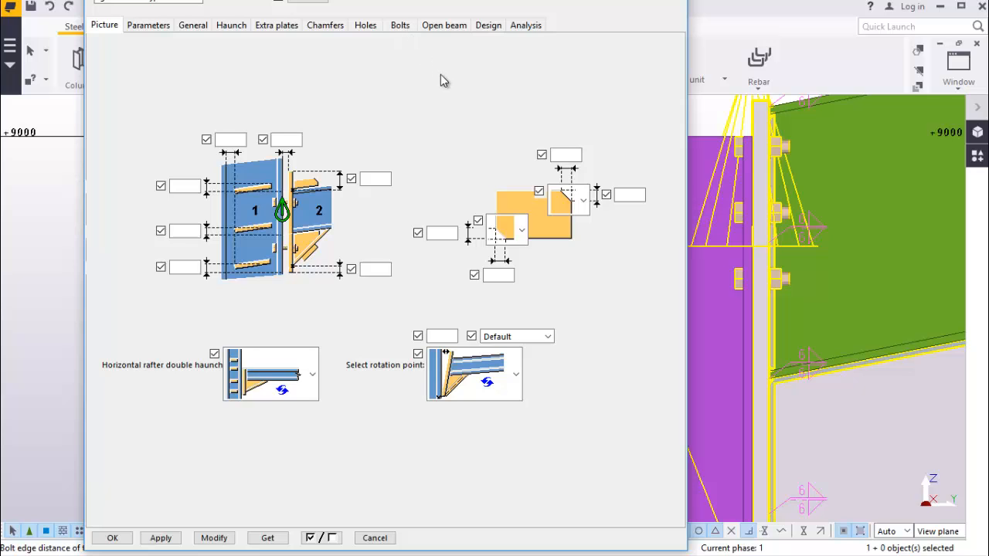
In the haunch's bolt settings, measure the vertical bolt position from Top at 95 mm and modify the connection
click(400, 25)
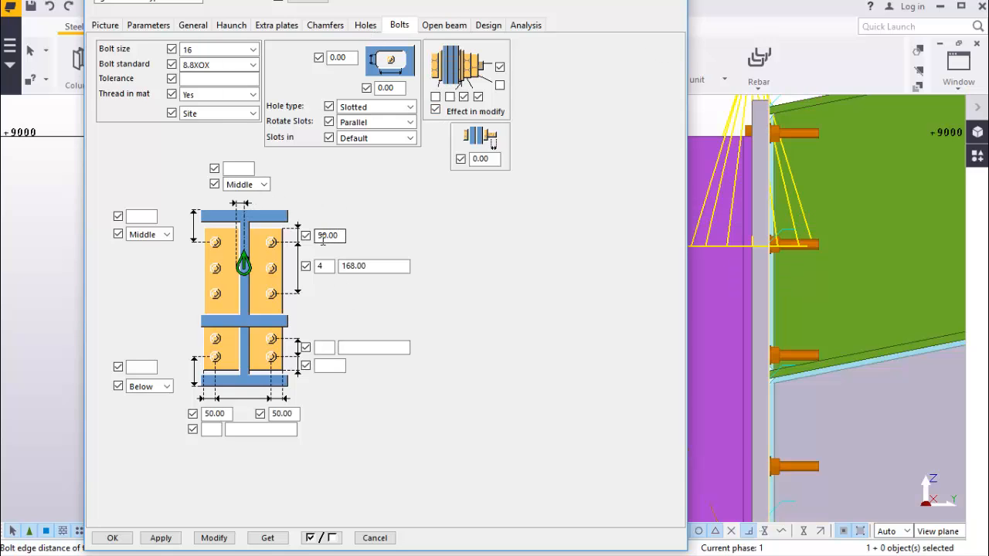
click(166, 234)
click(154, 270)
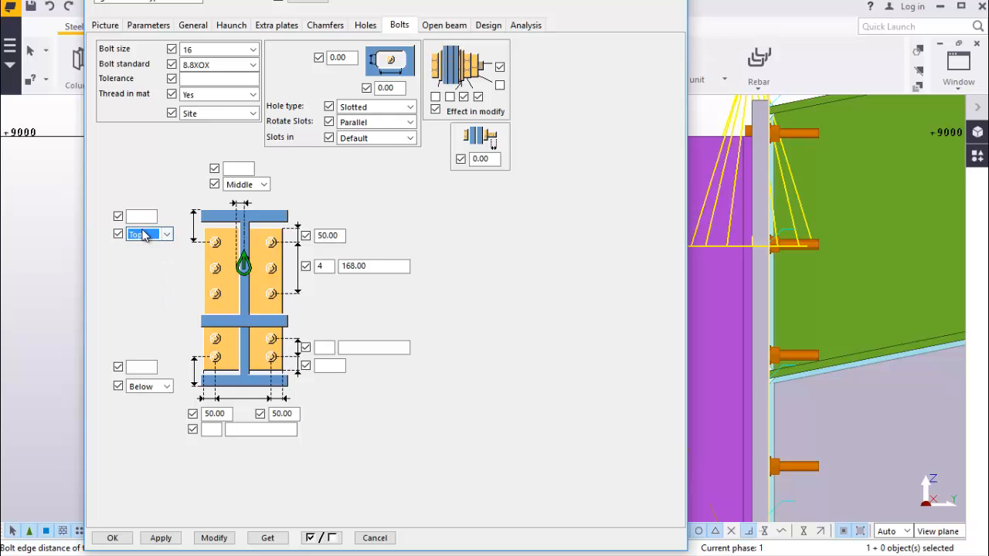
click(140, 216)
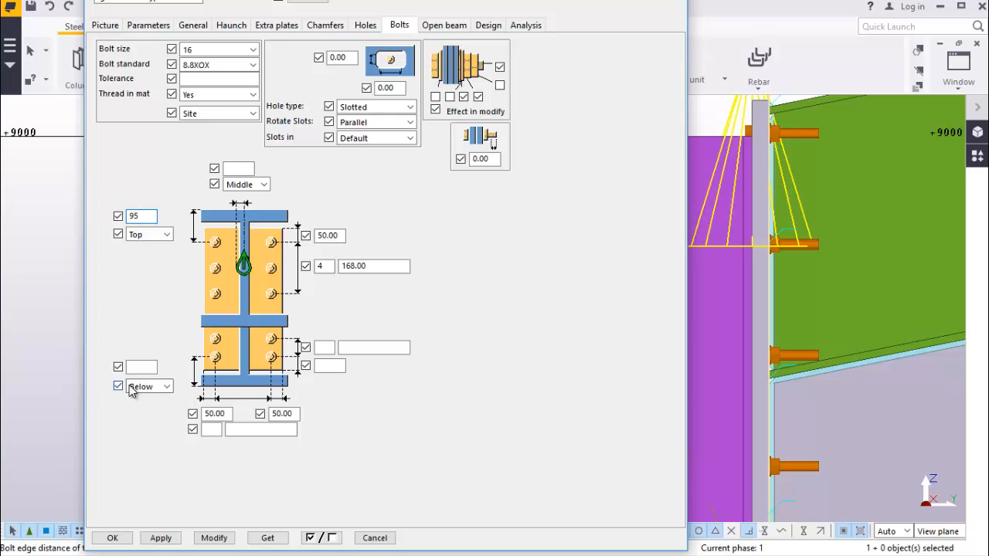
click(223, 535)
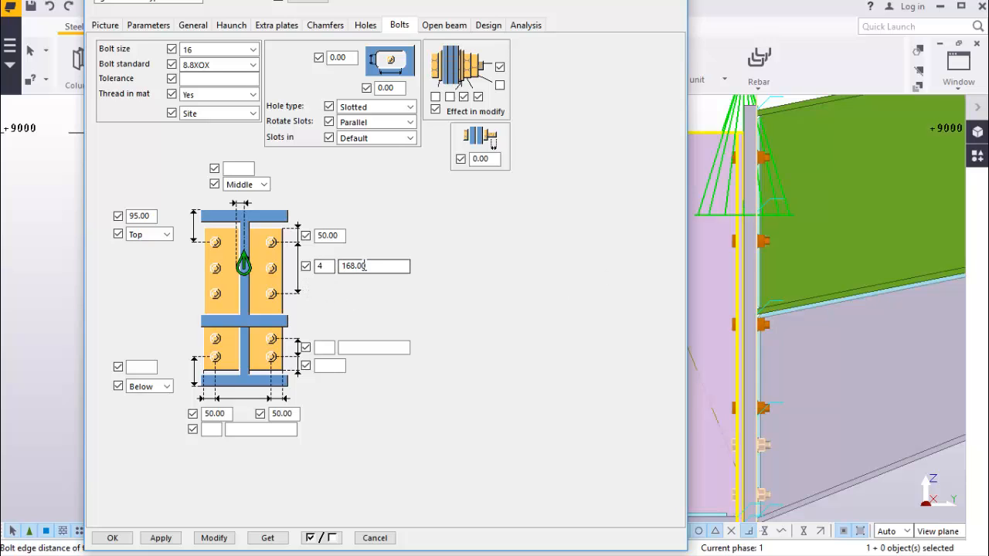
Set the upper bolt group's spacing to 60 mm and the lower group to 4 bolt rows at 60 mm
drag(367, 266, 343, 266)
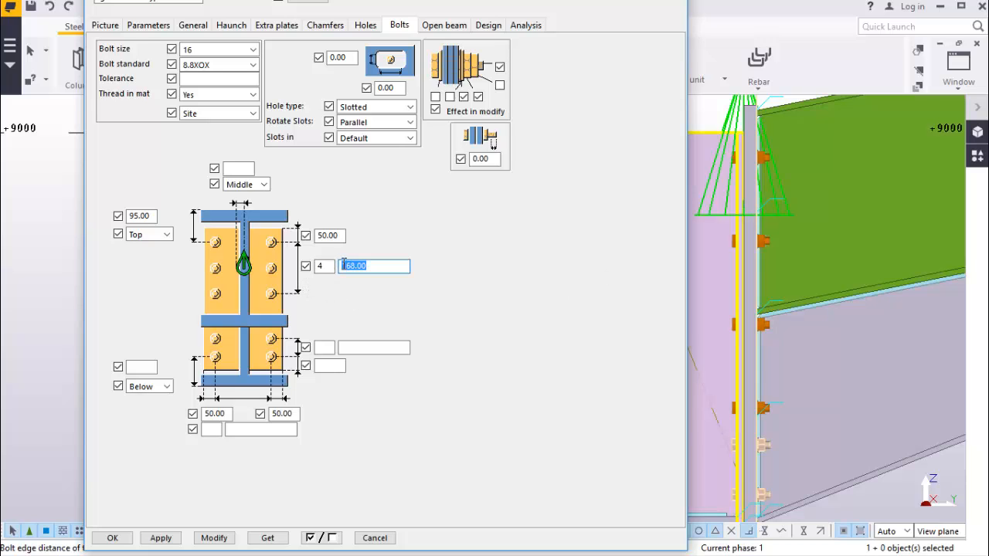
text(80)
click(324, 347)
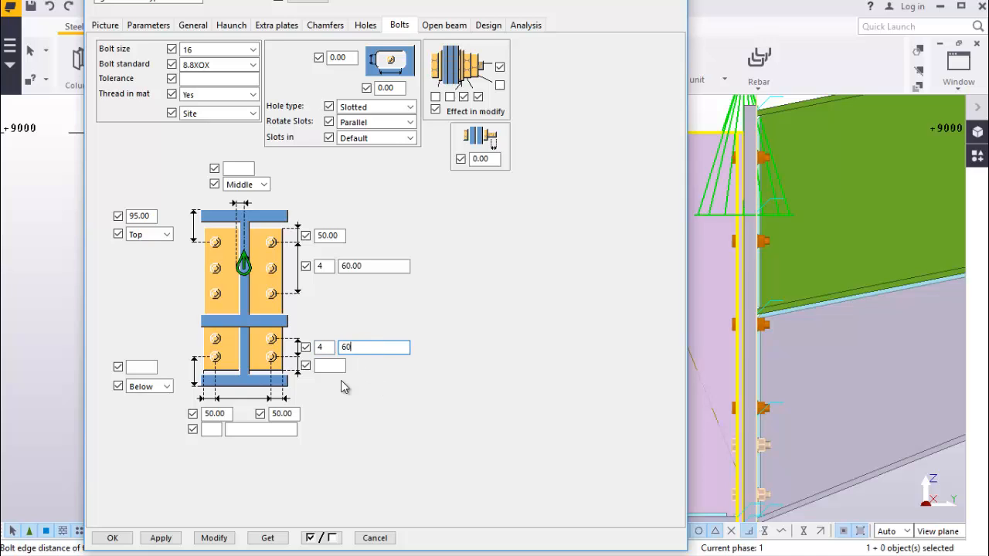
Clear both horizontal bolt edge distances and modify the haunch connection
drag(292, 413, 164, 423)
key(BackSpace)
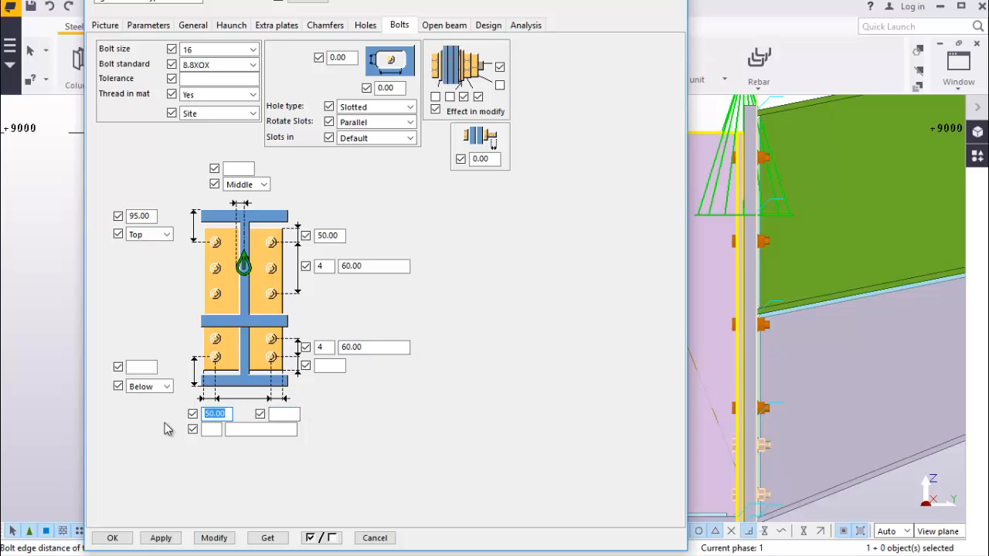
key(BackSpace)
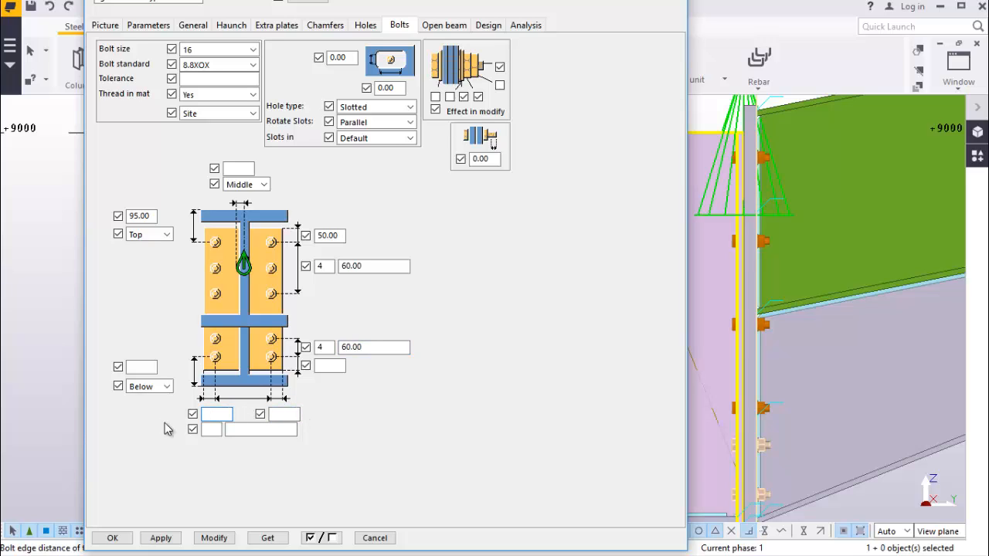
click(214, 540)
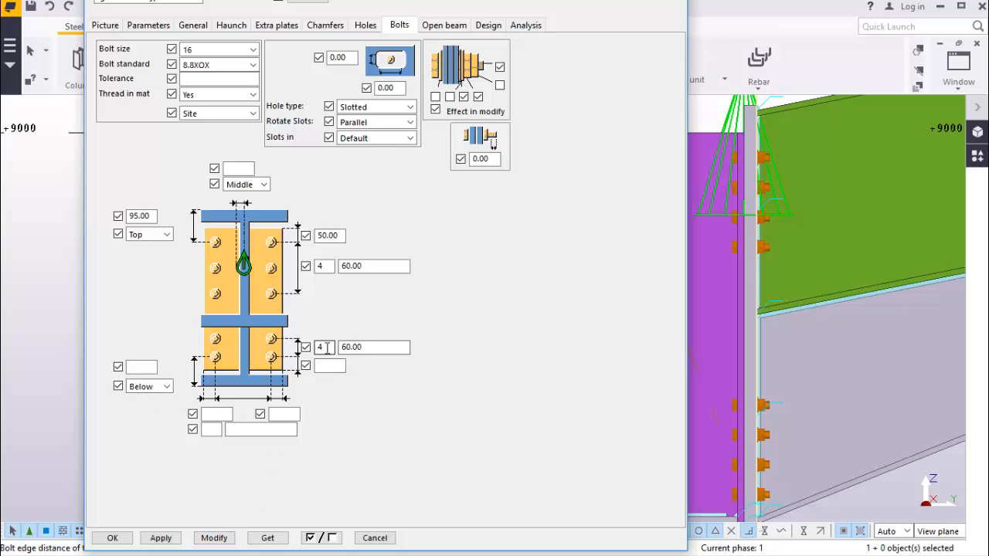
Change the vertical spacing of both the lower and the upper bolt groups to 100 mm, modifying the connection
double_click(366, 347)
text(100)
click(216, 539)
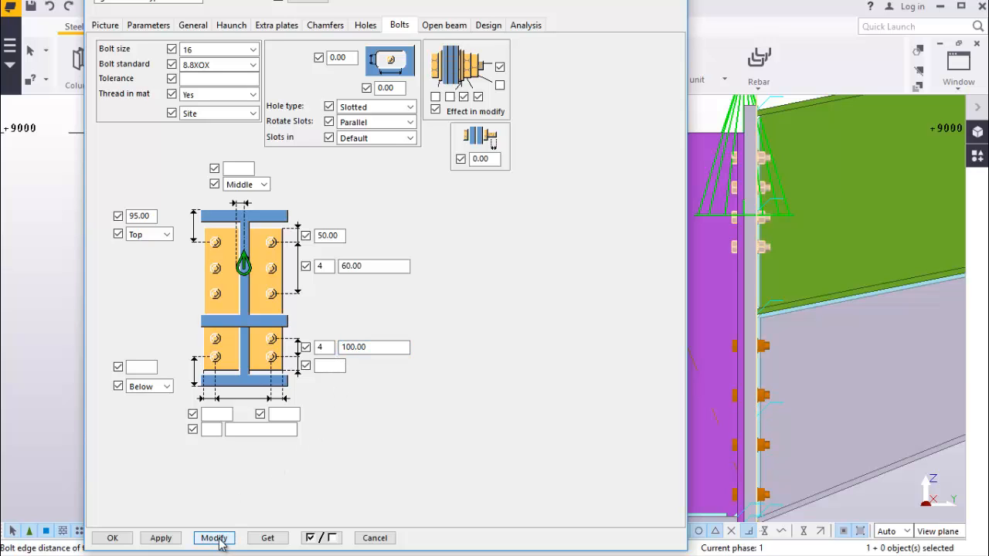
double_click(345, 266)
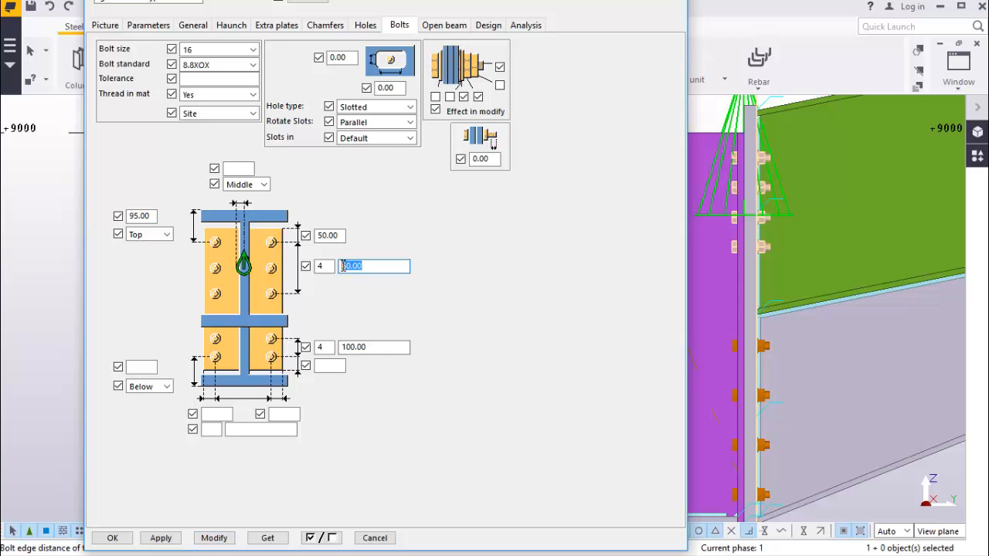
text(100)
click(221, 539)
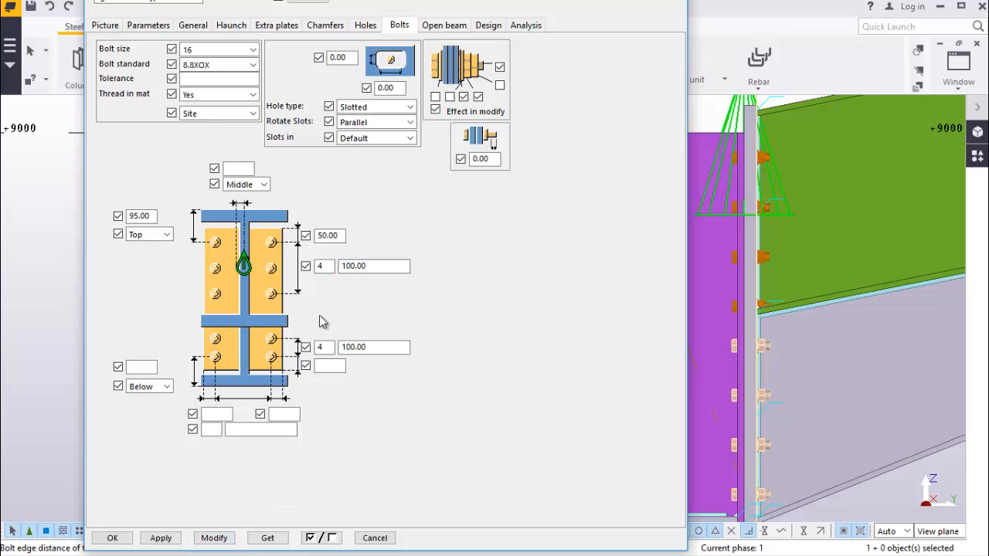
Reduce the upper bolt group's vertical spacing to 90 mm and modify the connection
drag(371, 265, 343, 267)
text(3)
click(224, 533)
click(226, 536)
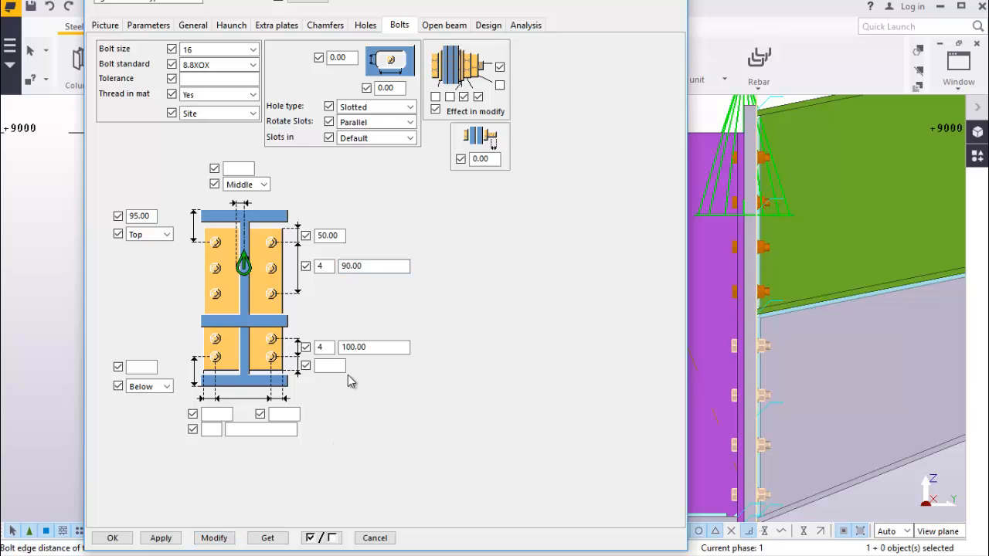
Set the haunch connection's end plate thickness to 16 mm, modify the connection and close its properties
scroll(828, 242, down, 3)
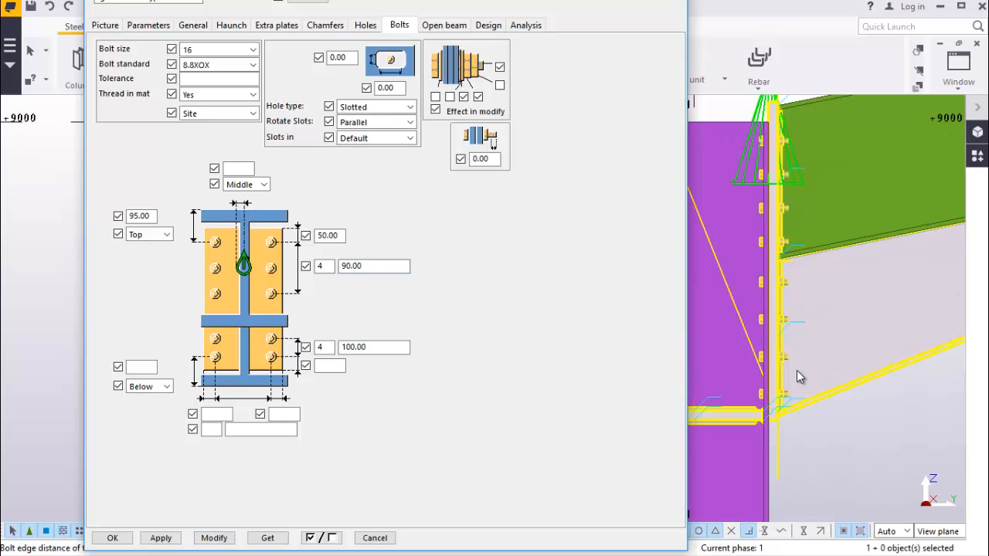
scroll(796, 370, down, 2)
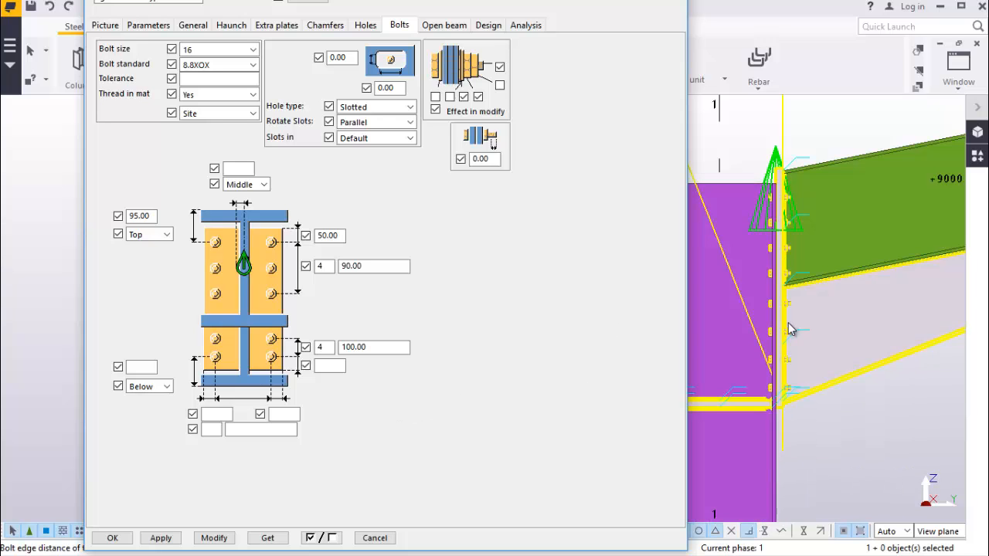
scroll(789, 309, up, 3)
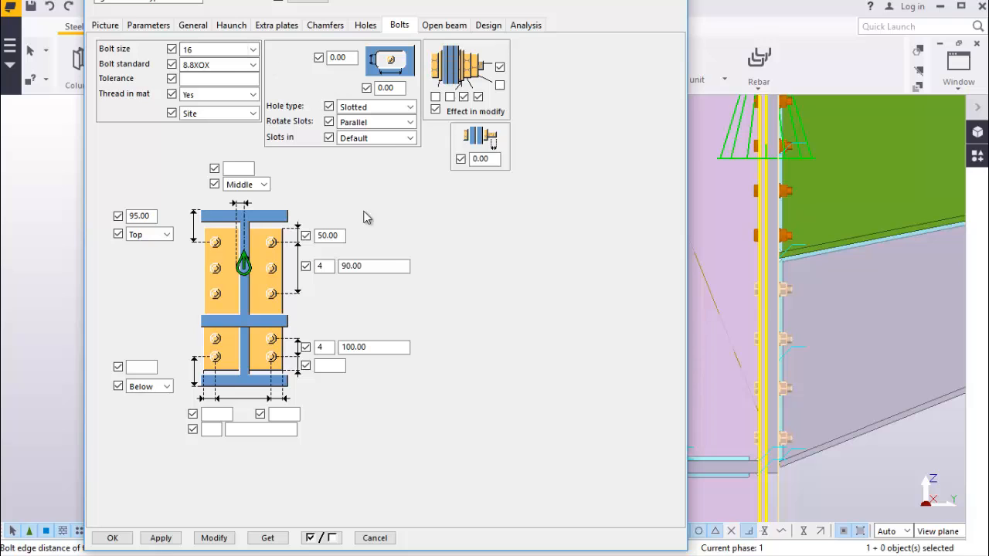
scroll(825, 152, down, 2)
scroll(763, 200, up, 2)
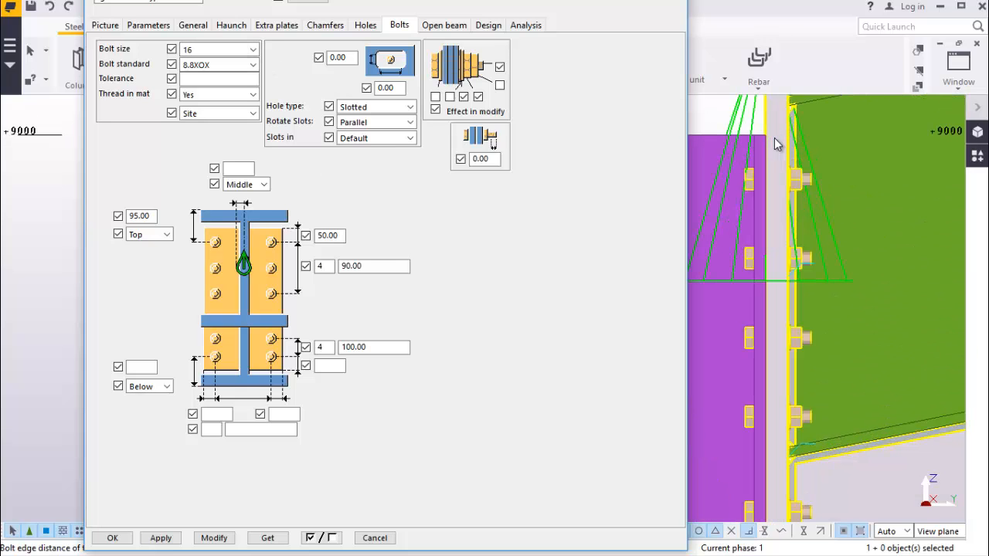
click(148, 26)
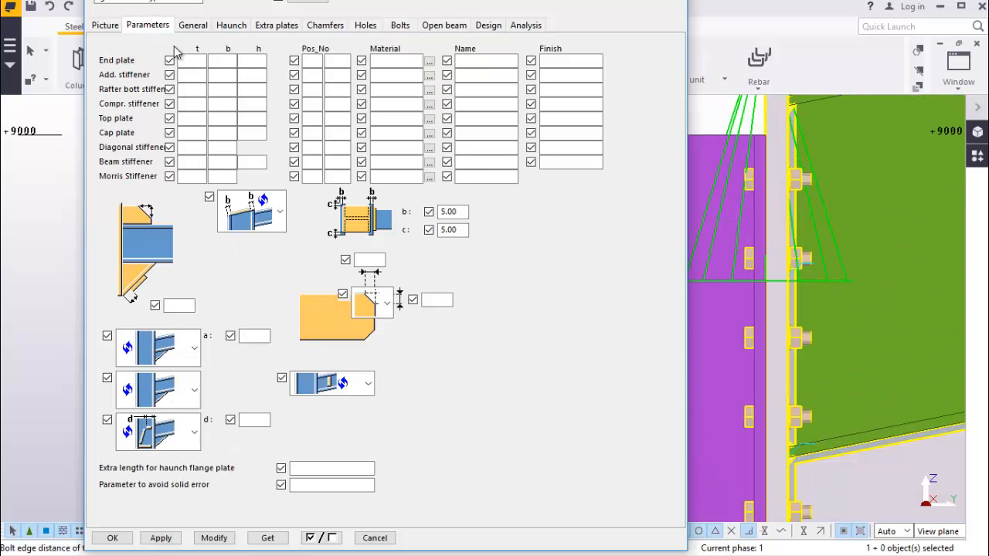
click(197, 59)
text(16)
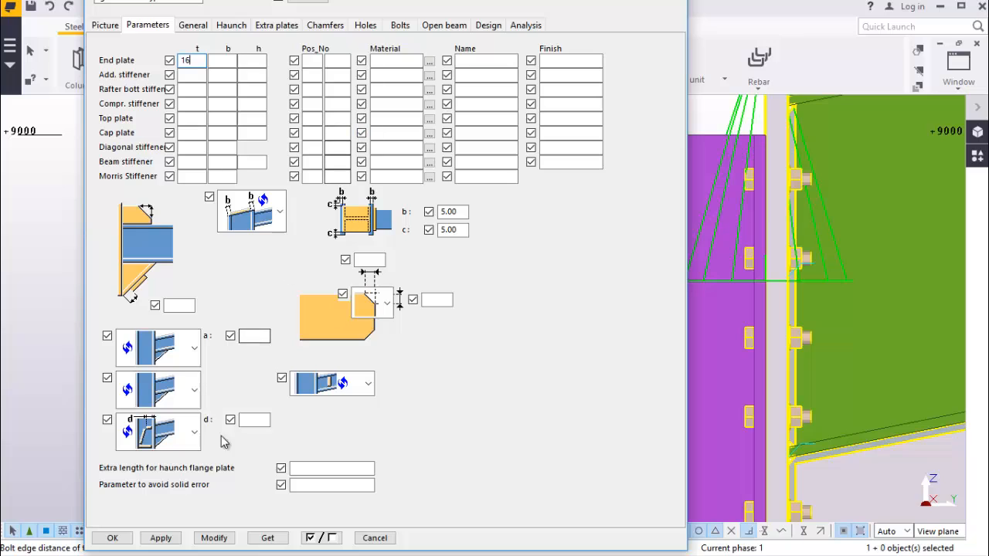
click(220, 539)
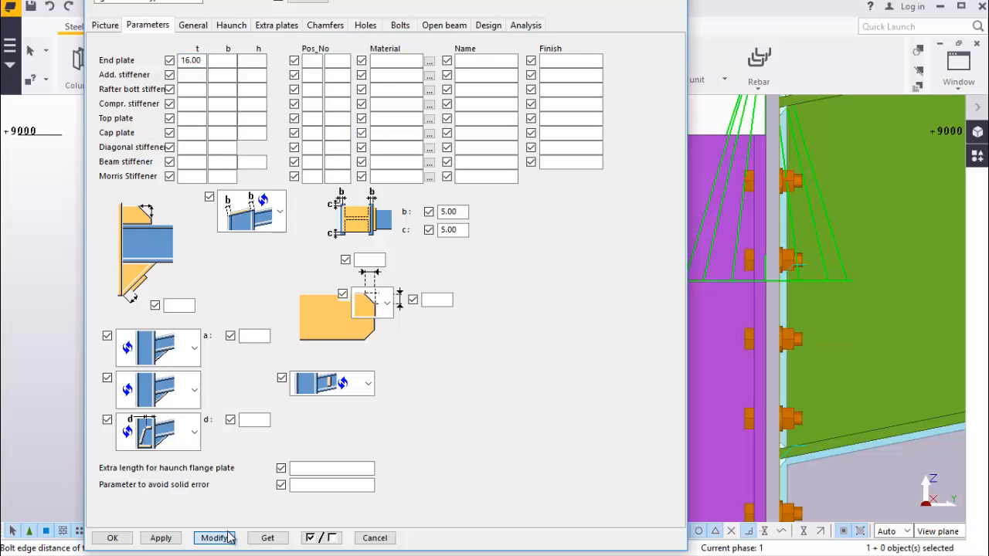
click(112, 538)
scroll(231, 393, down, 1)
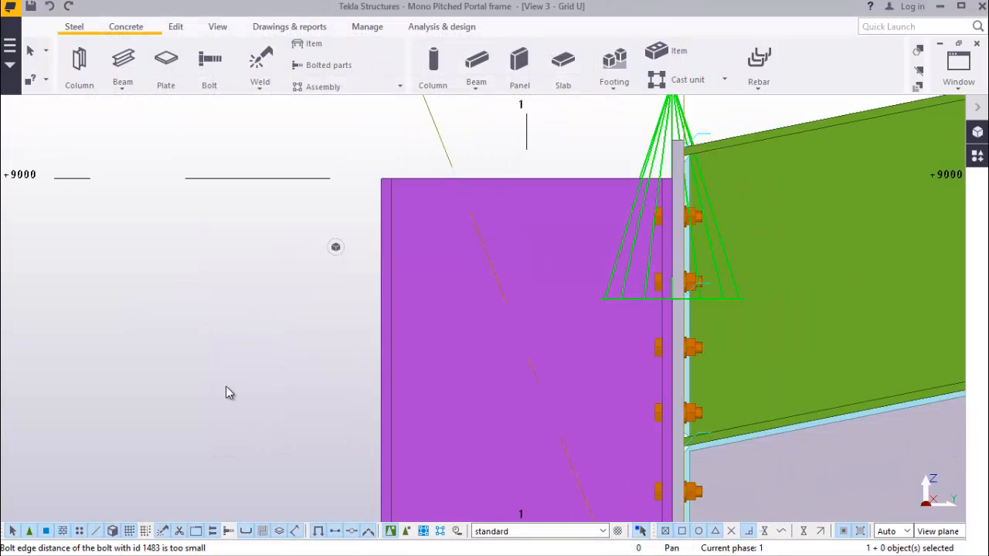
scroll(443, 184, down, 3)
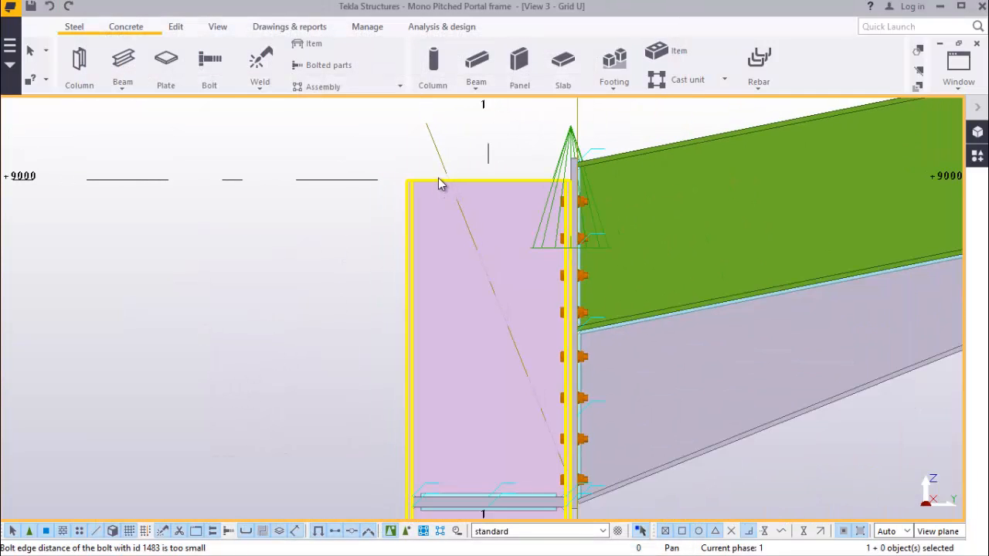
scroll(504, 384, up, 1)
scroll(554, 415, up, 3)
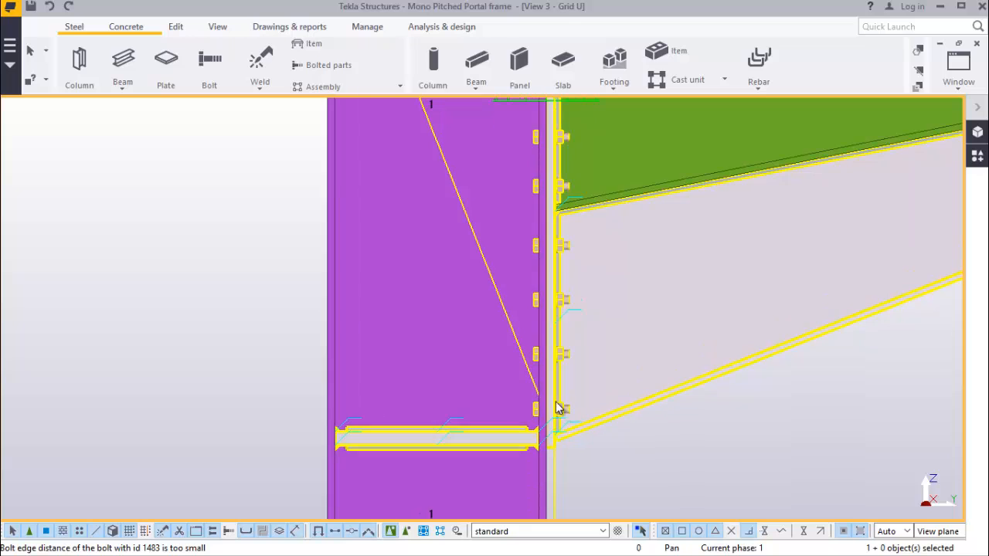
Examine the modified haunch connection at the grid 1 column, its bolt rows and its fit within the whole frame
scroll(551, 395, down, 4)
scroll(558, 263, down, 2)
scroll(556, 154, up, 4)
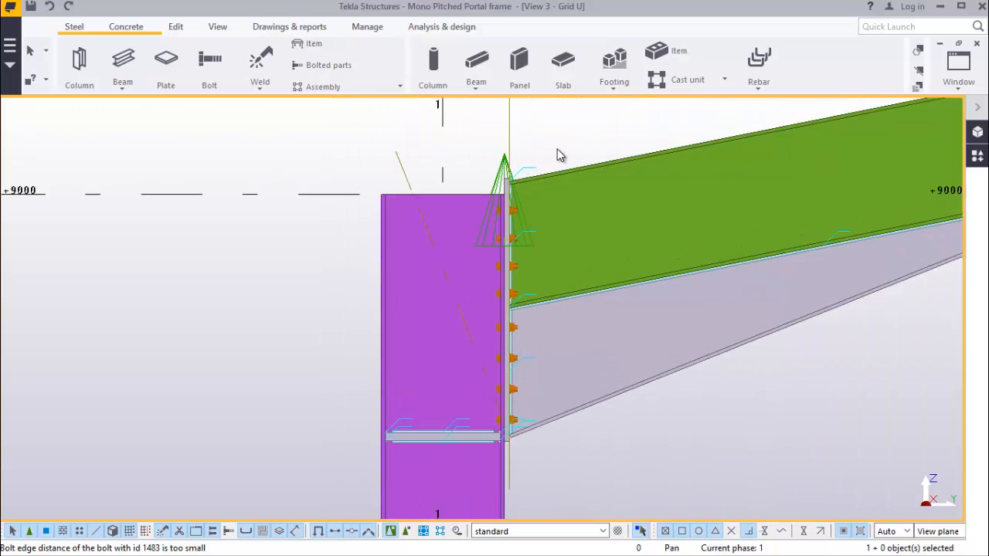
scroll(511, 232, down, 3)
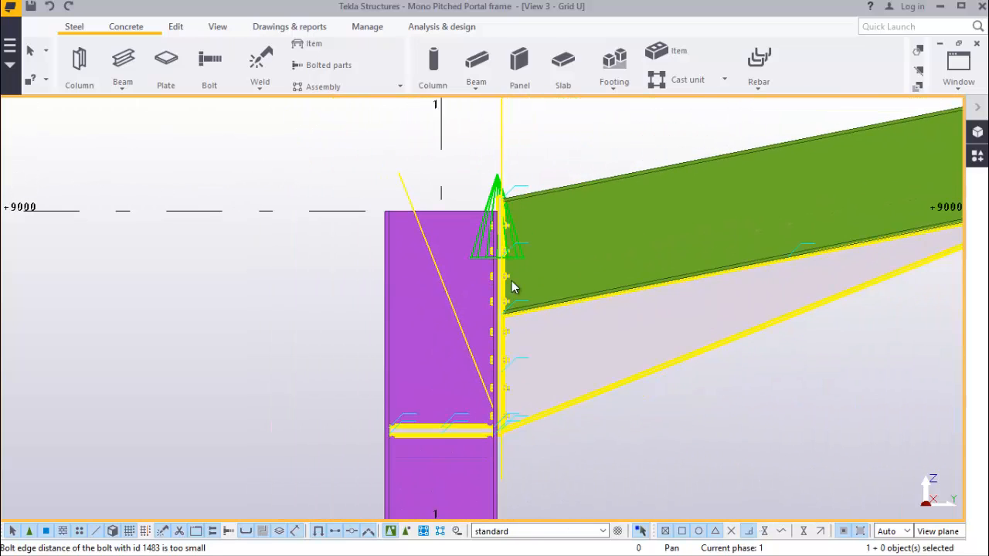
scroll(512, 283, up, 1)
scroll(298, 283, down, 5)
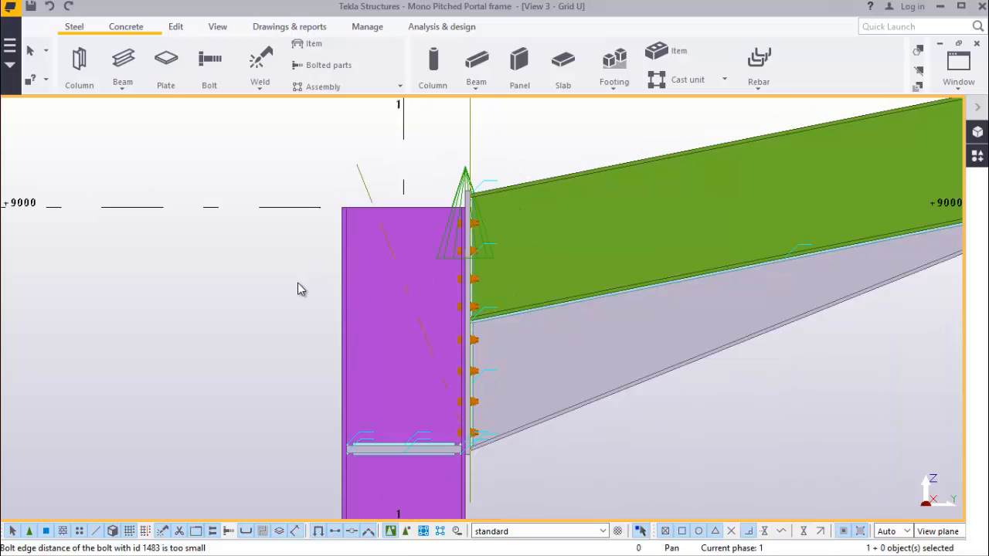
scroll(222, 303, down, 4)
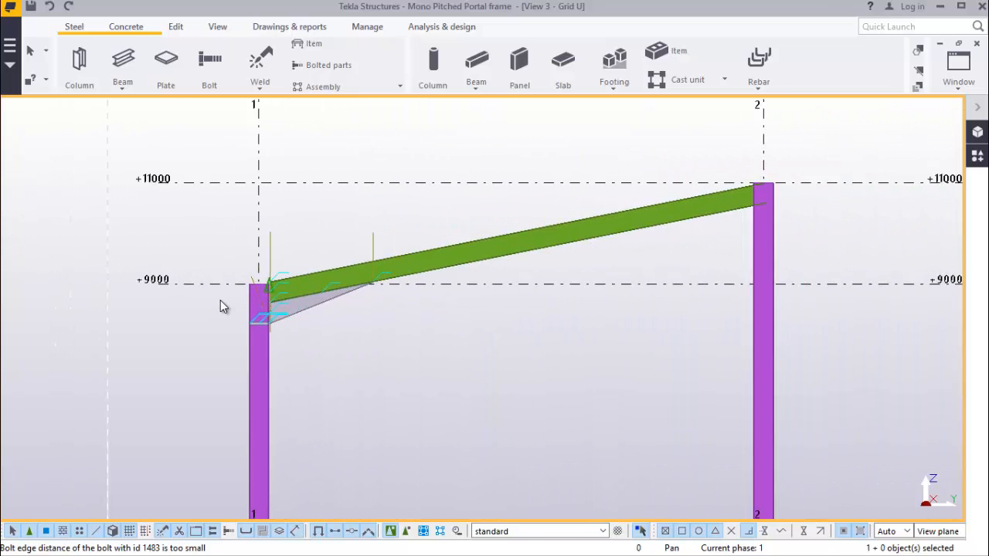
scroll(330, 305, up, 3)
scroll(221, 316, up, 5)
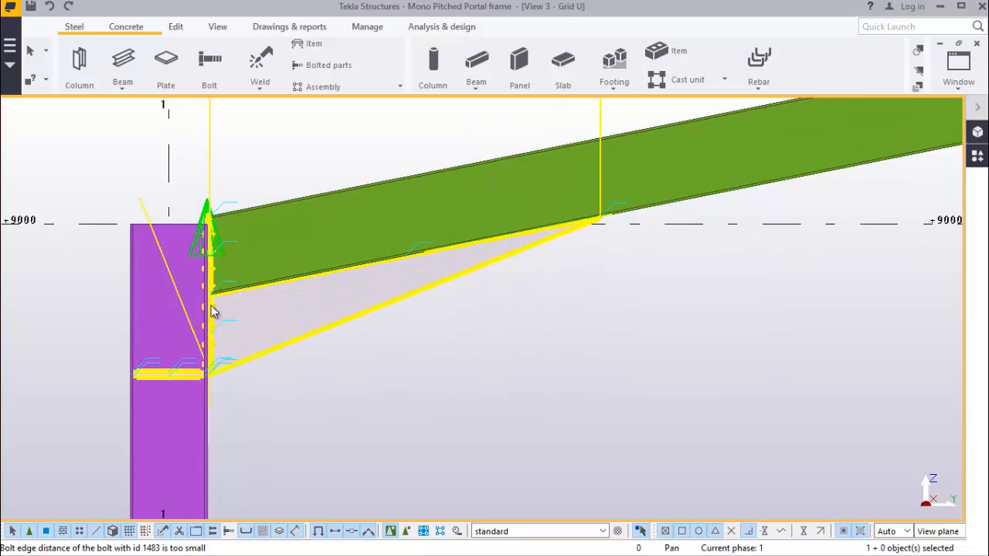
scroll(232, 323, down, 3)
scroll(310, 317, up, 1)
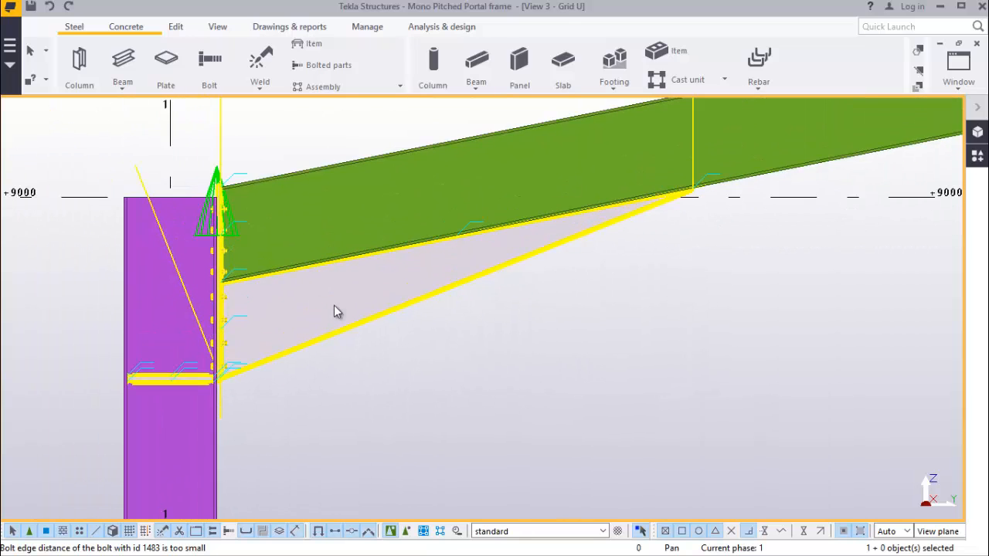
scroll(370, 308, down, 4)
scroll(433, 304, down, 4)
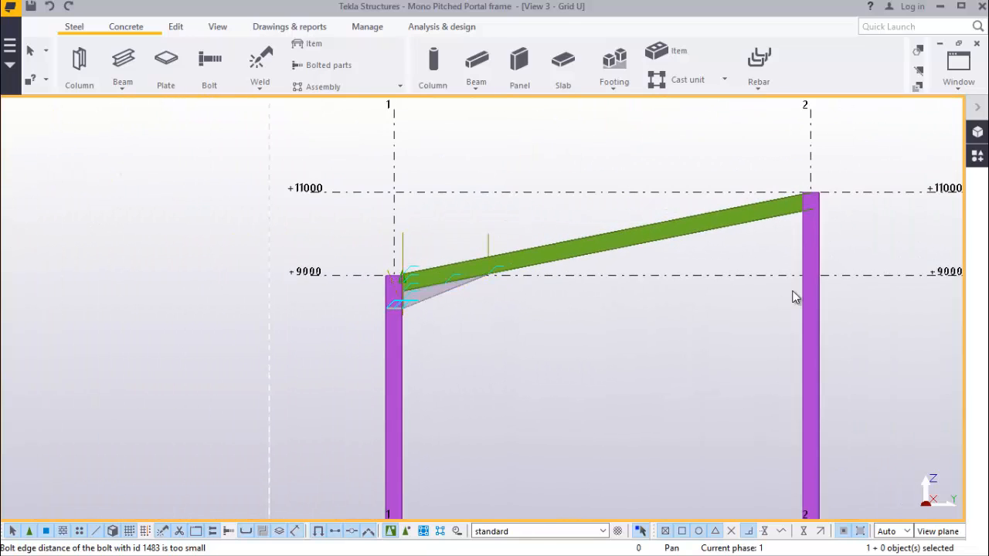
Choose IPE300 from the European sections as the haunch profile of the grid 1 haunch connection
scroll(209, 287, up, 5)
scroll(330, 318, up, 4)
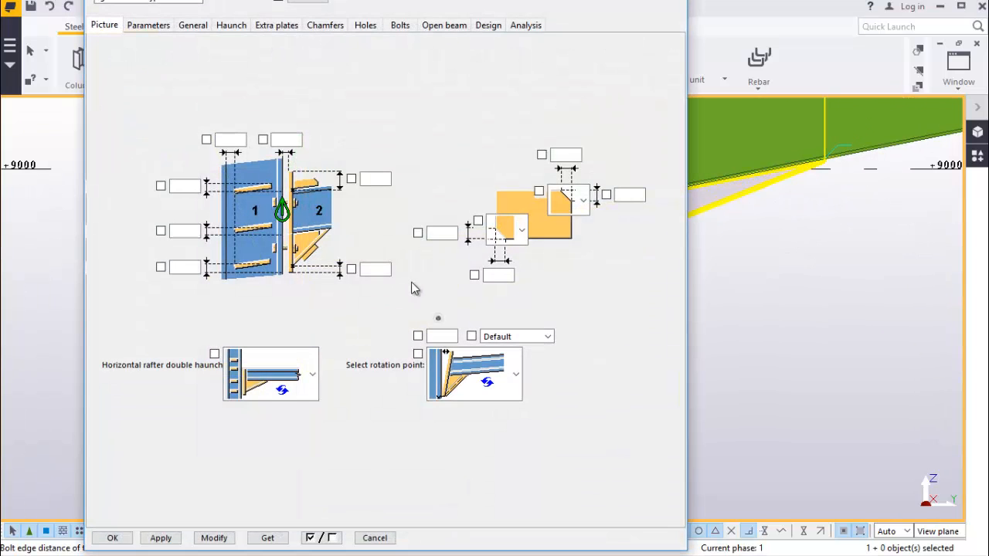
click(232, 26)
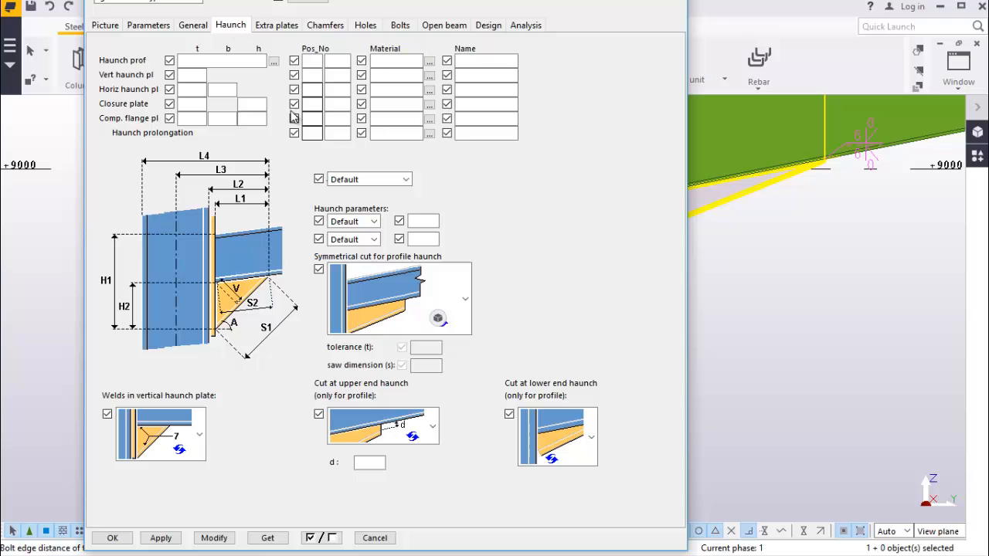
click(274, 62)
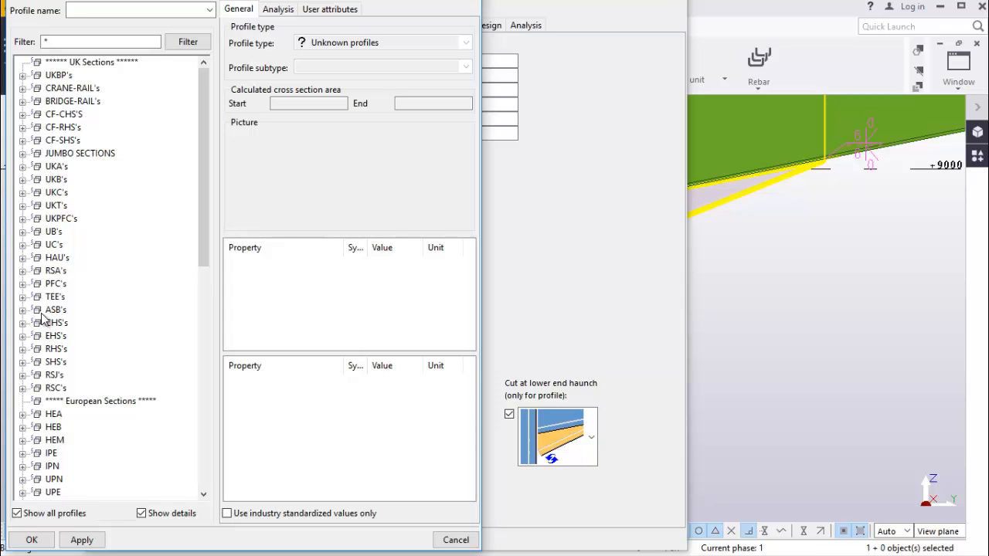
scroll(51, 369, down, 4)
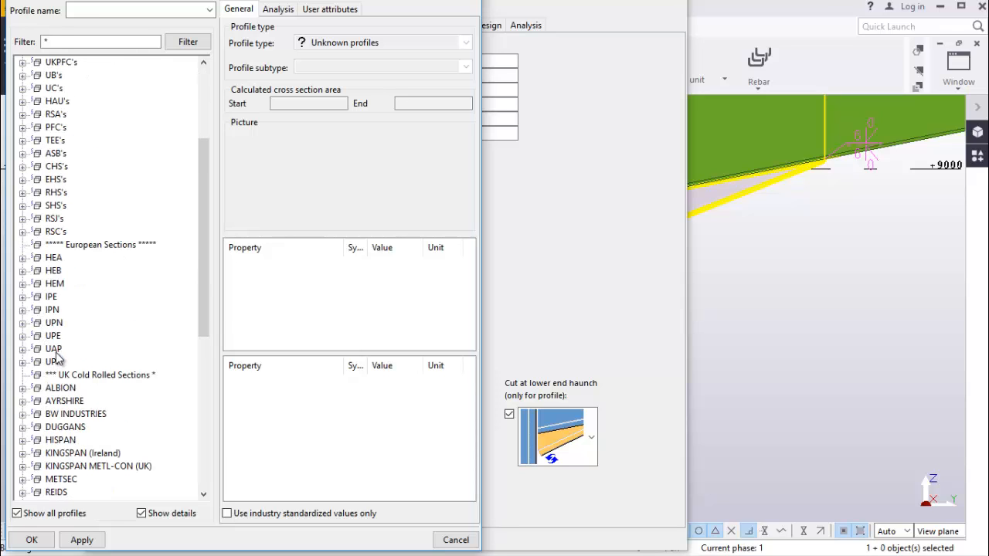
click(23, 297)
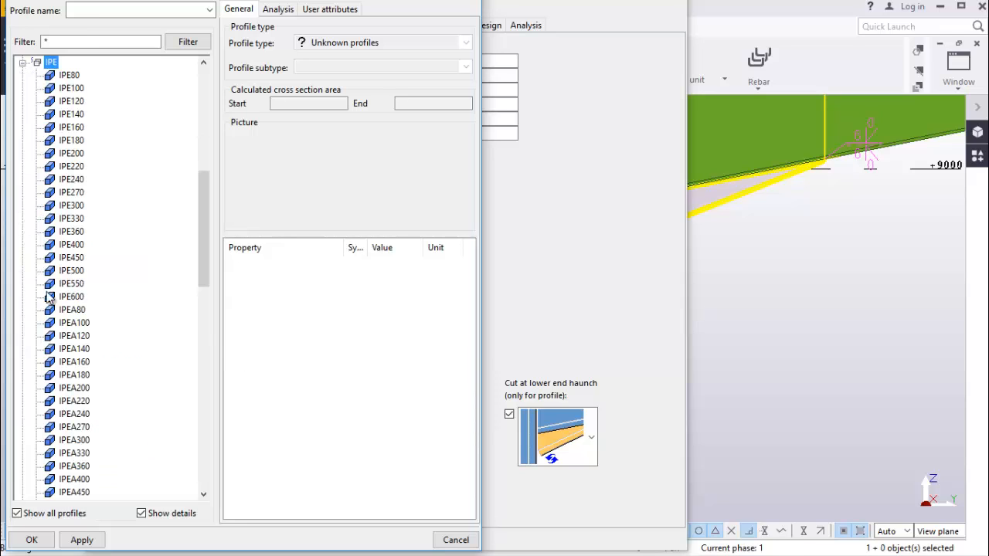
click(76, 207)
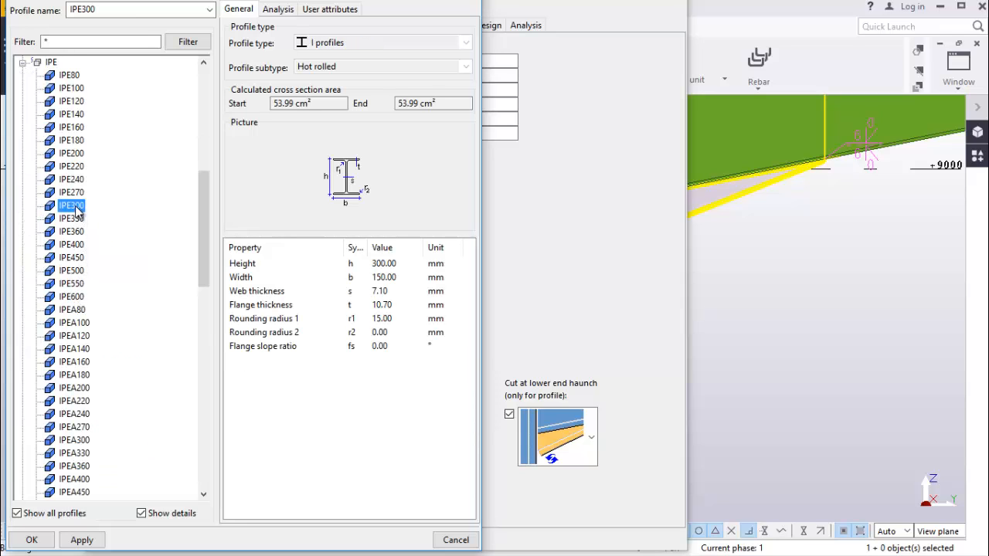
click(82, 541)
click(32, 540)
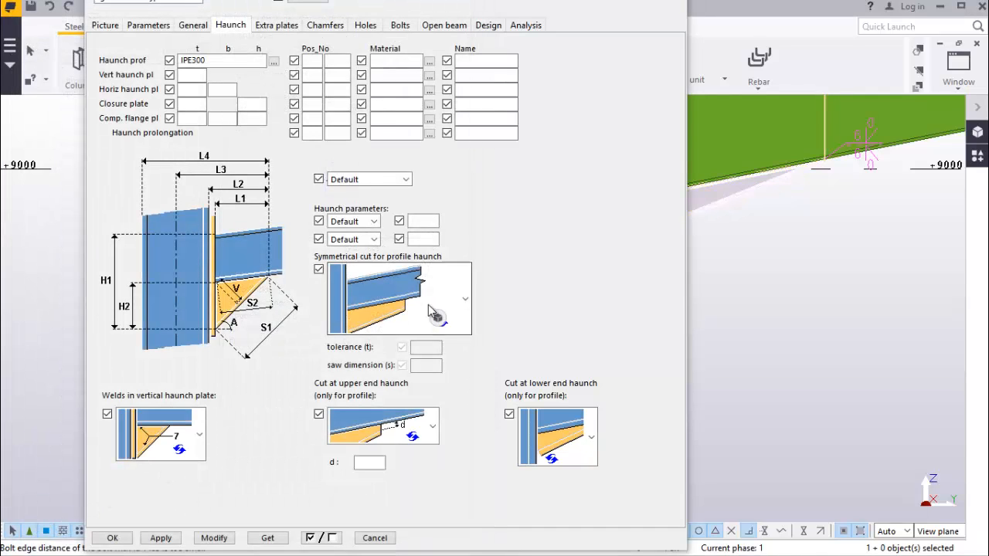
Modify the grid 1 haunch connection with the chosen haunch profile, check the haunch and close the connection properties
click(214, 538)
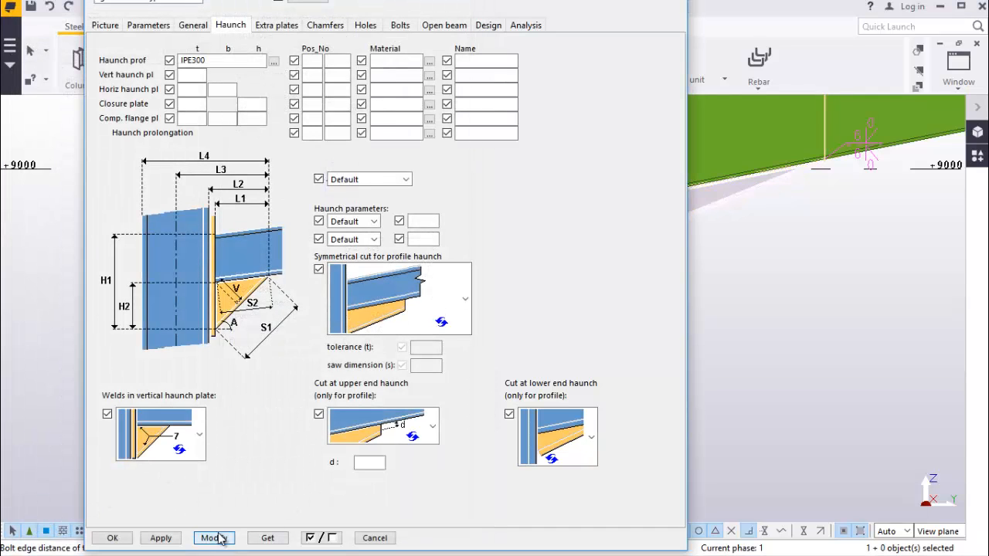
scroll(847, 205, down, 4)
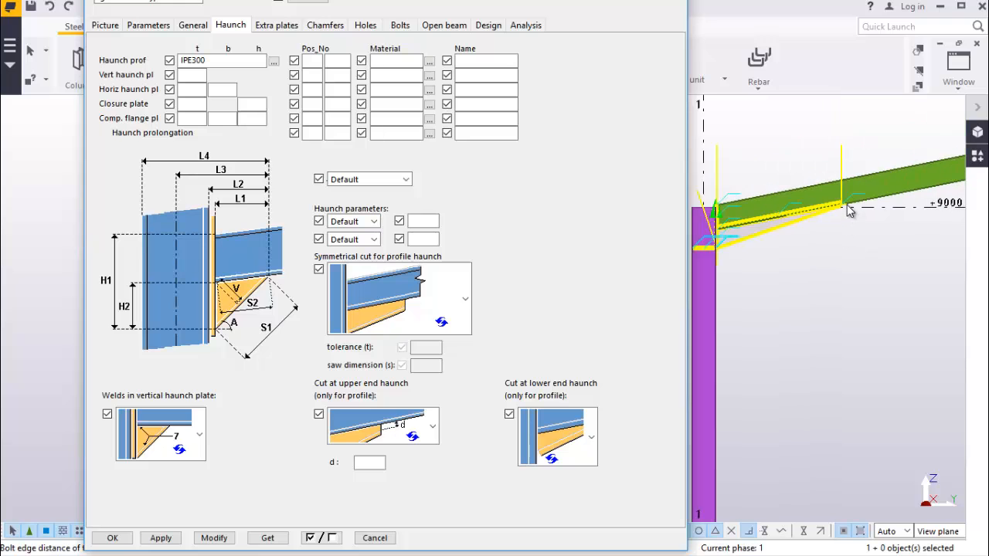
scroll(807, 202, up, 7)
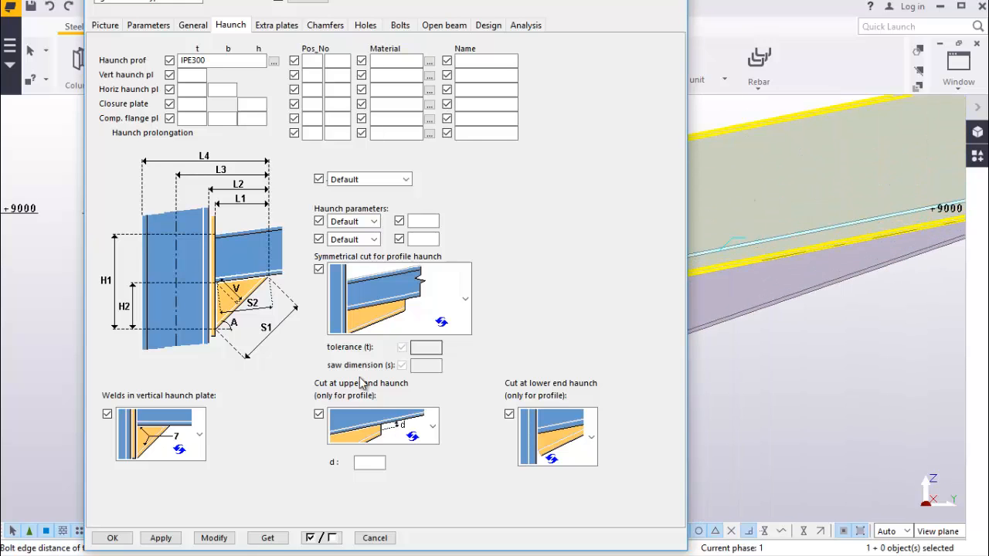
click(161, 537)
click(124, 539)
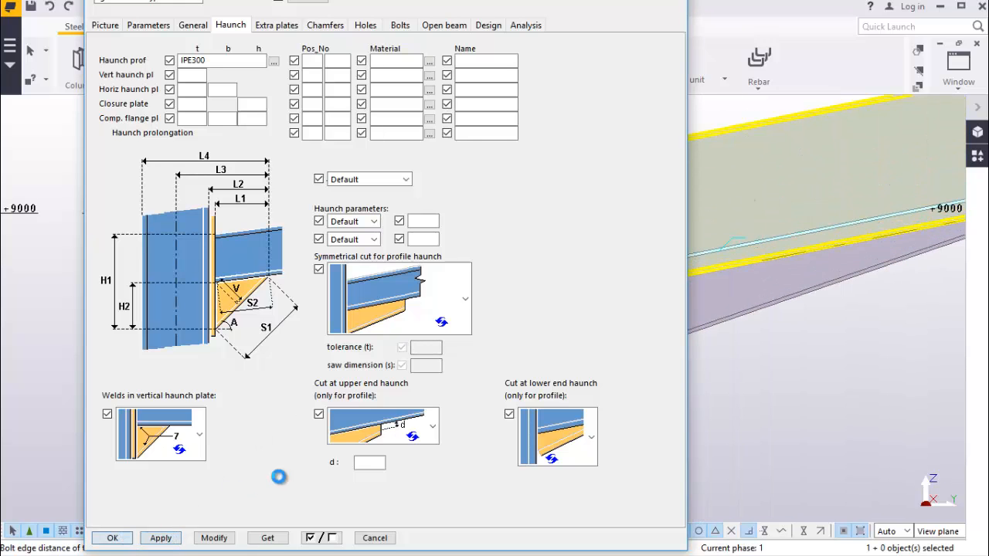
Choose IPE300 from the European sections as the sloping rafter's profile in its beam properties
double_click(717, 182)
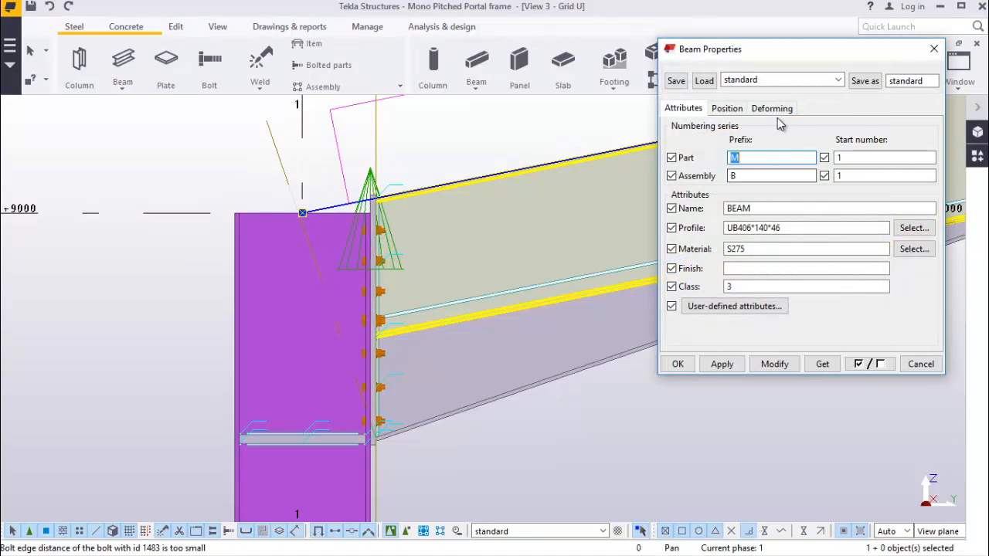
click(732, 110)
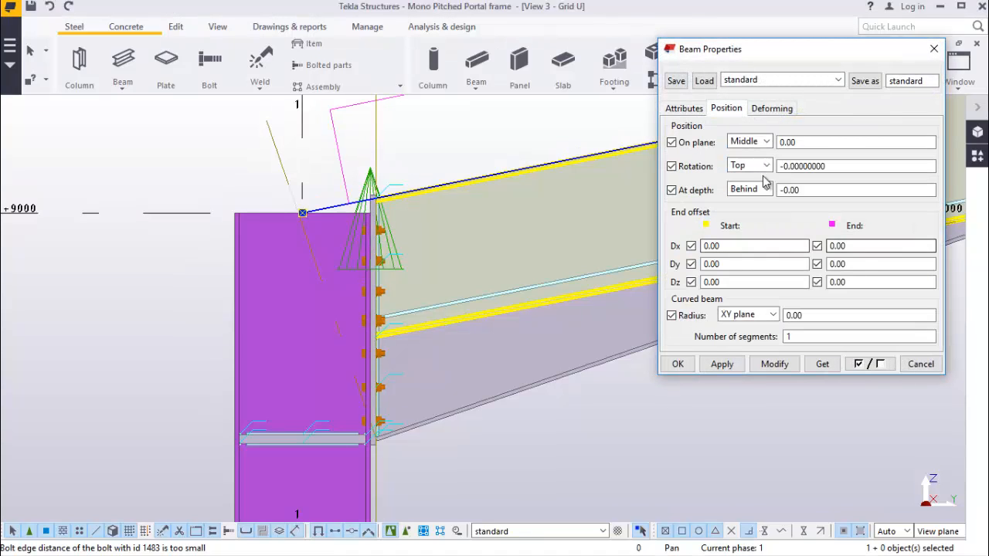
click(685, 108)
click(913, 228)
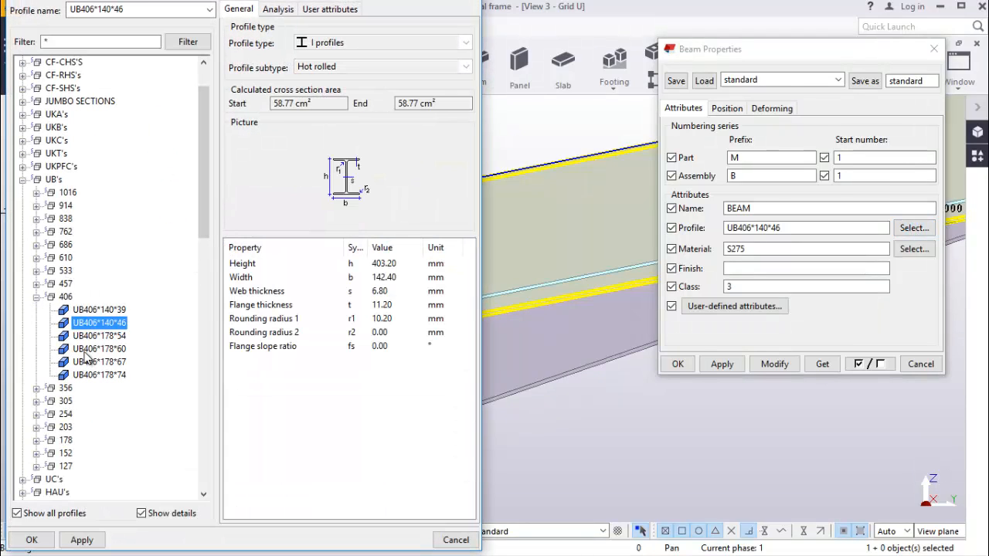
scroll(77, 398, down, 3)
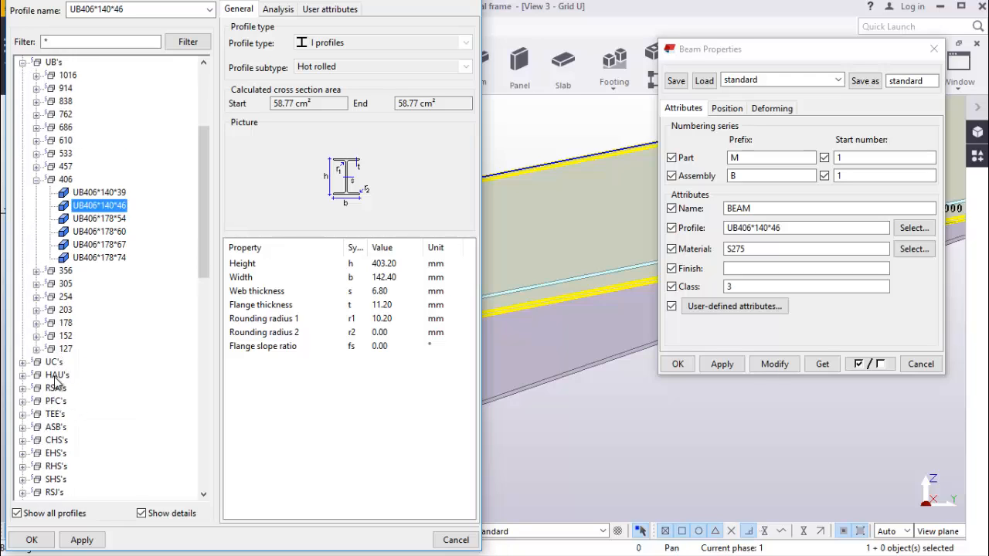
scroll(59, 365, down, 2)
scroll(66, 444, down, 2)
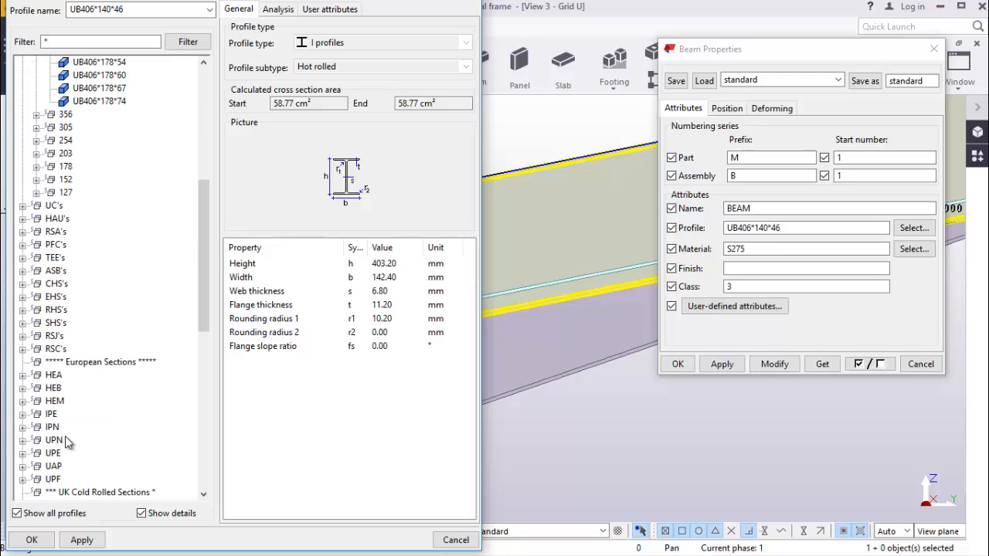
click(23, 415)
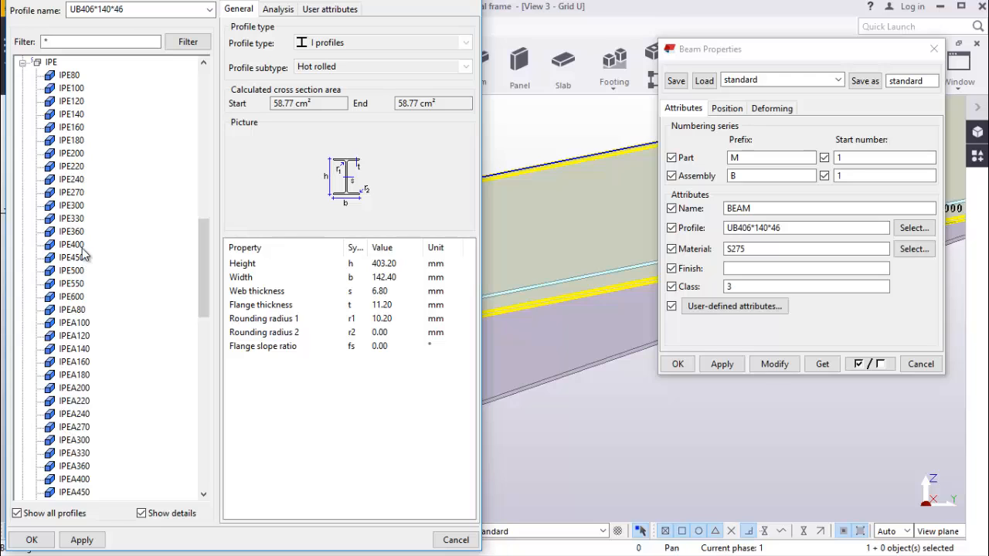
click(71, 205)
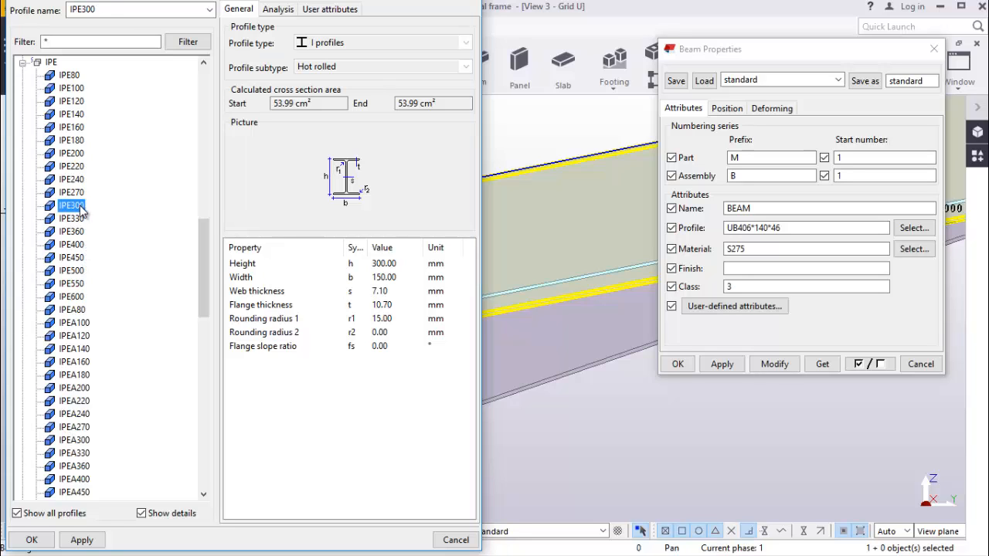
click(82, 541)
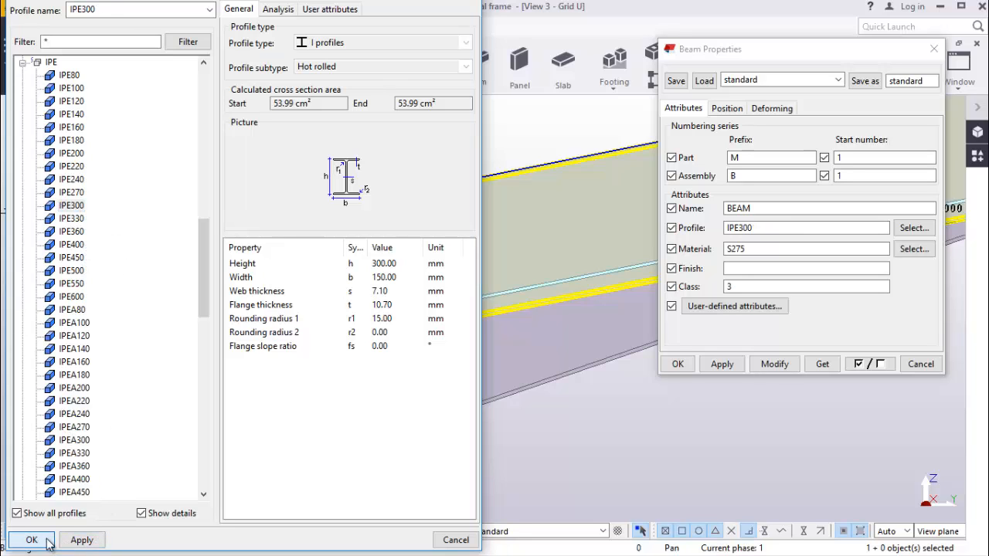
click(32, 540)
Modify the rafter with the chosen profile and close its beam properties
click(777, 364)
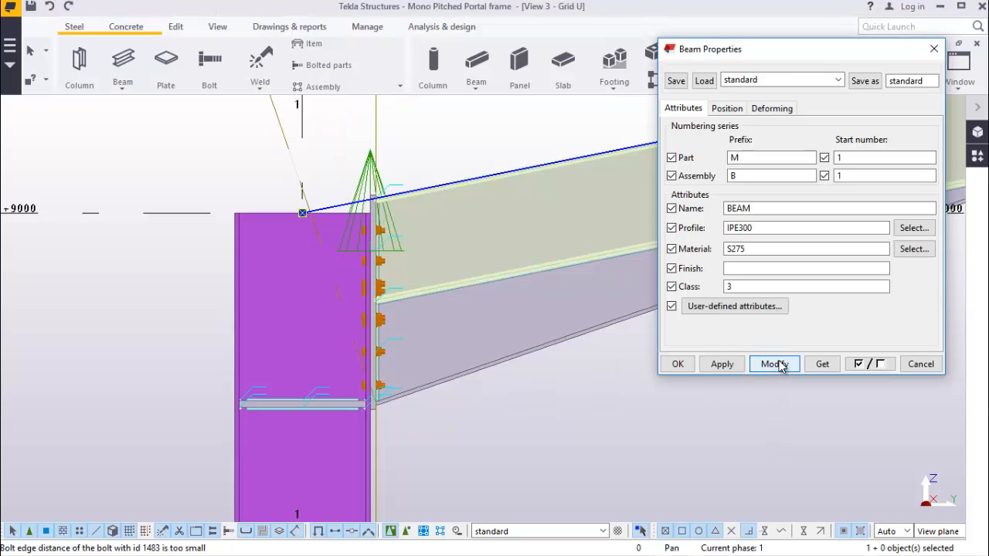
click(721, 366)
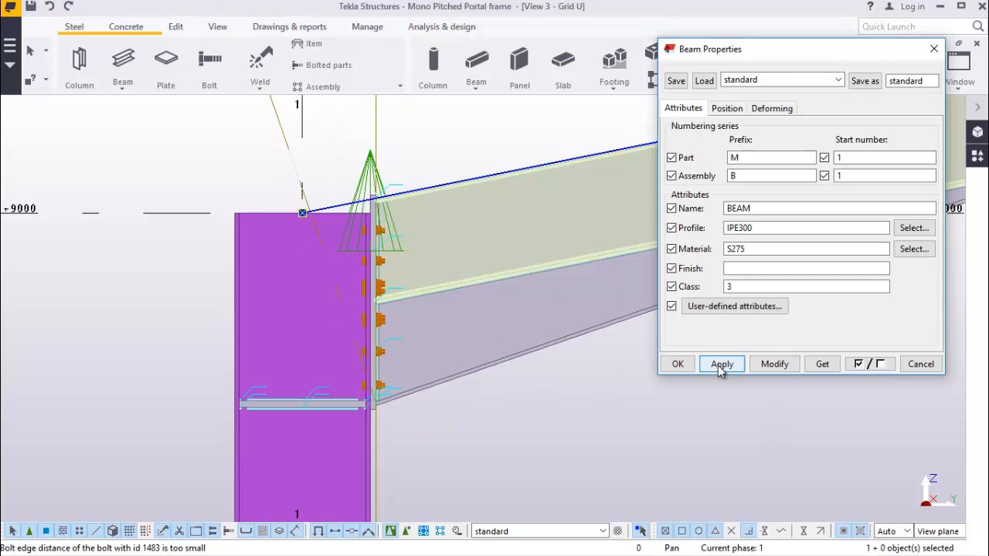
click(678, 364)
Create a Haunch (40) connection with the grid 2 column as main part and the rafter as secondary part, and end the command
key(ctrl+p)
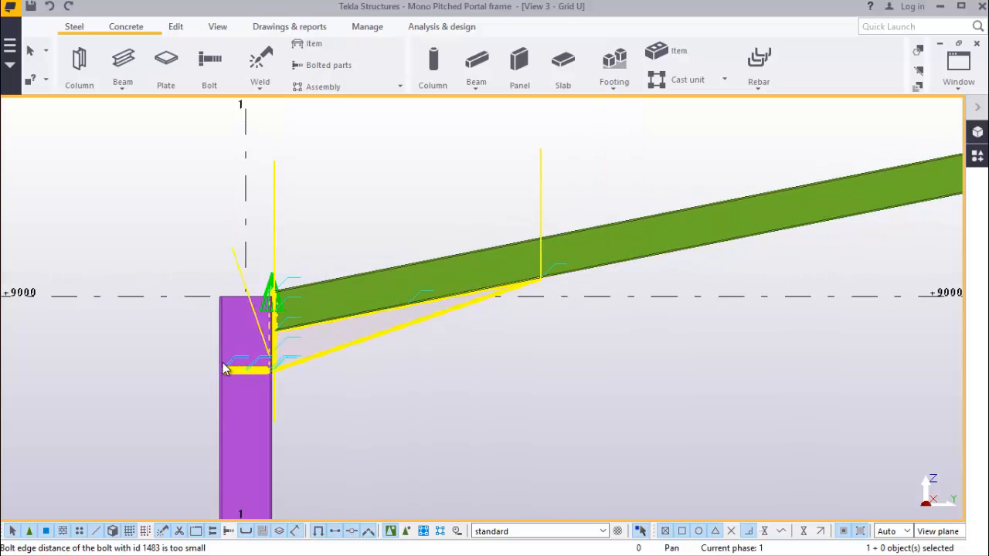
scroll(230, 311, down, 4)
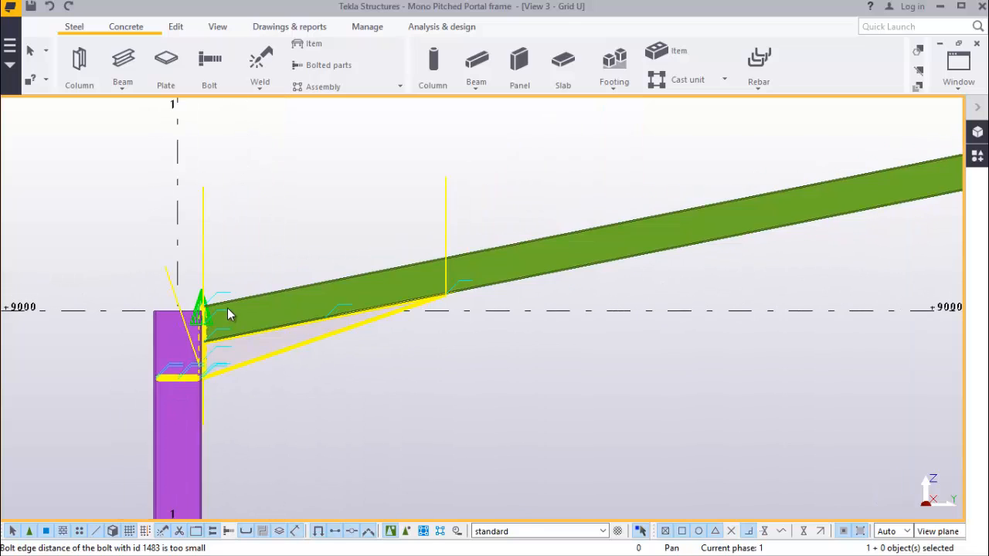
click(681, 215)
click(978, 155)
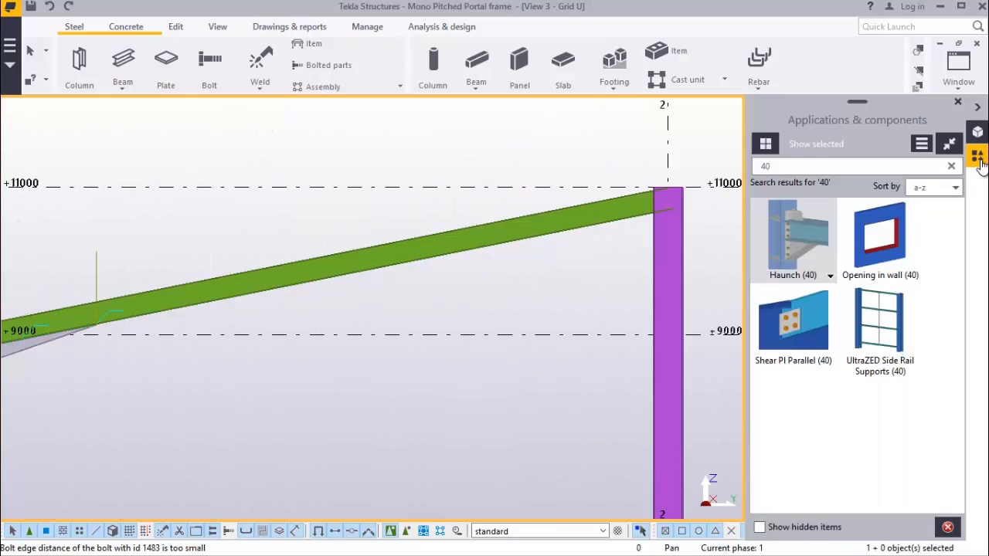
click(834, 246)
scroll(662, 198, up, 4)
click(667, 260)
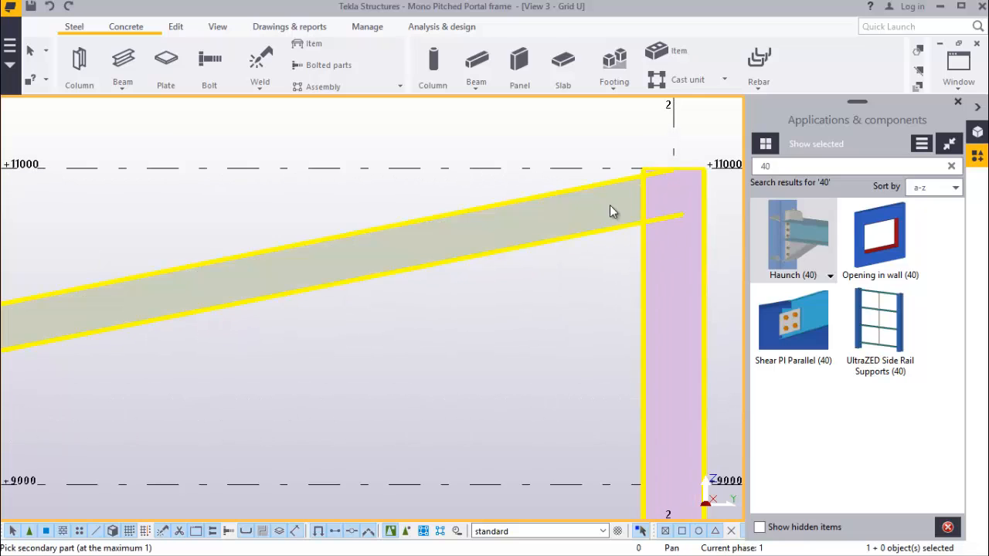
click(610, 210)
scroll(640, 221, up, 3)
right_click(438, 126)
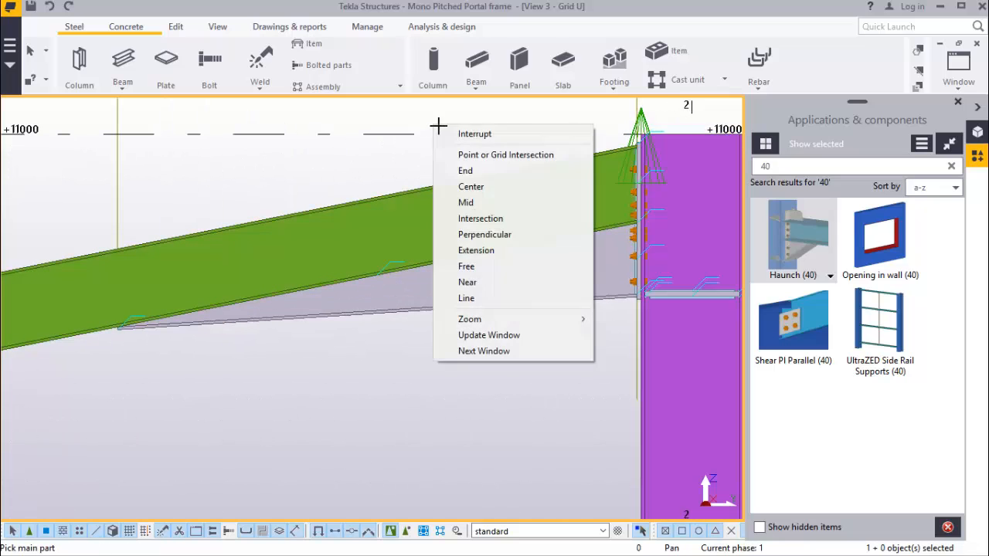
click(474, 134)
scroll(664, 323, up, 4)
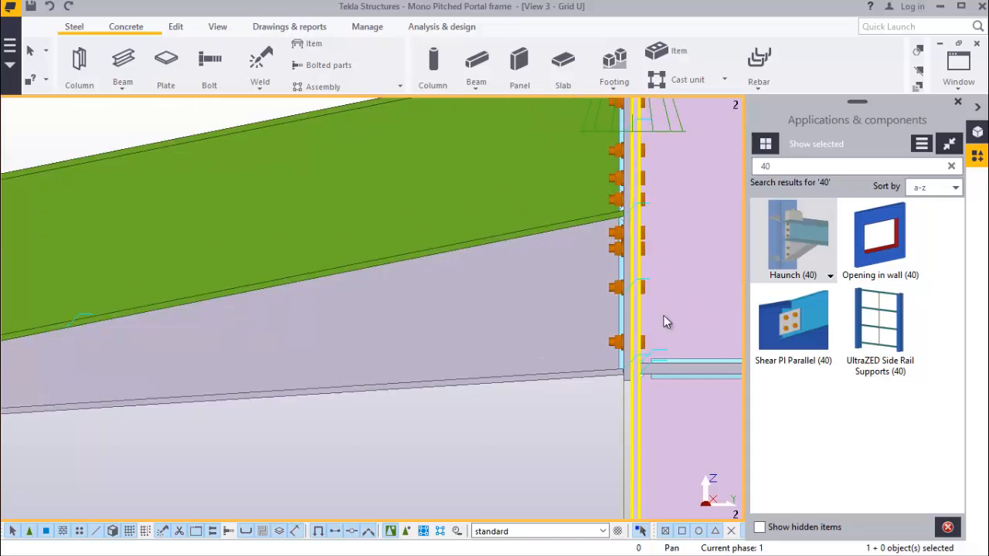
scroll(664, 322, up, 3)
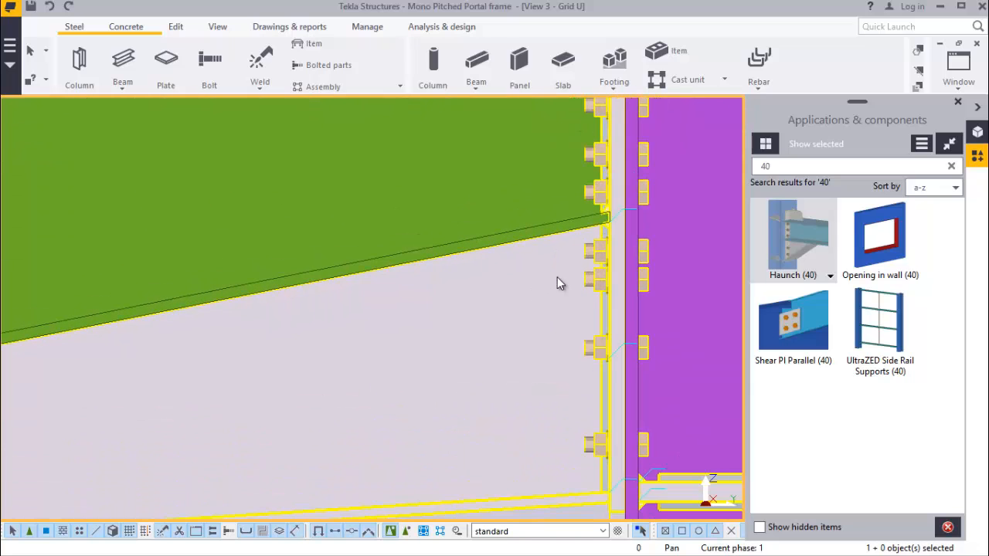
Open the bolt settings in the grid 2 haunch connection's properties and close the components catalog
scroll(518, 312, down, 2)
scroll(574, 207, up, 4)
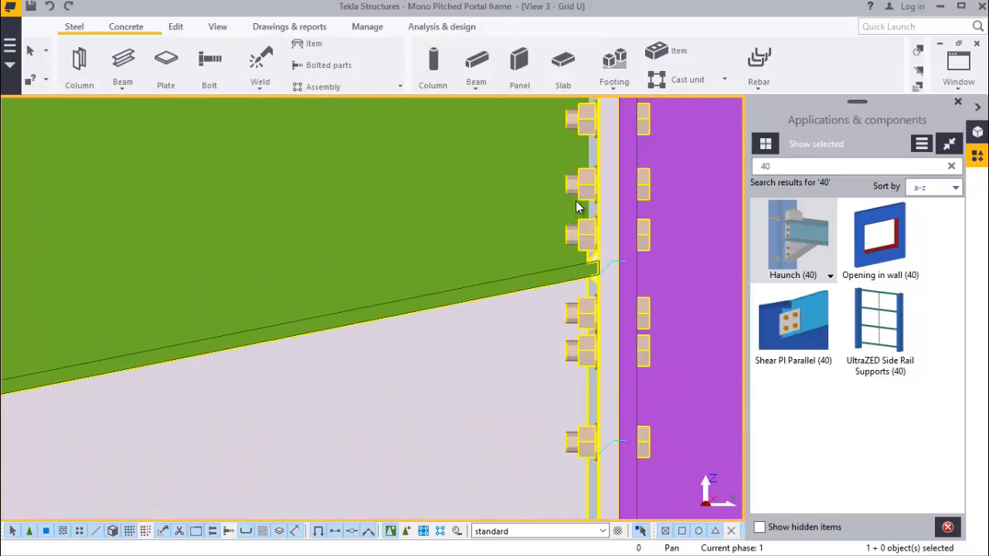
scroll(578, 206, down, 1)
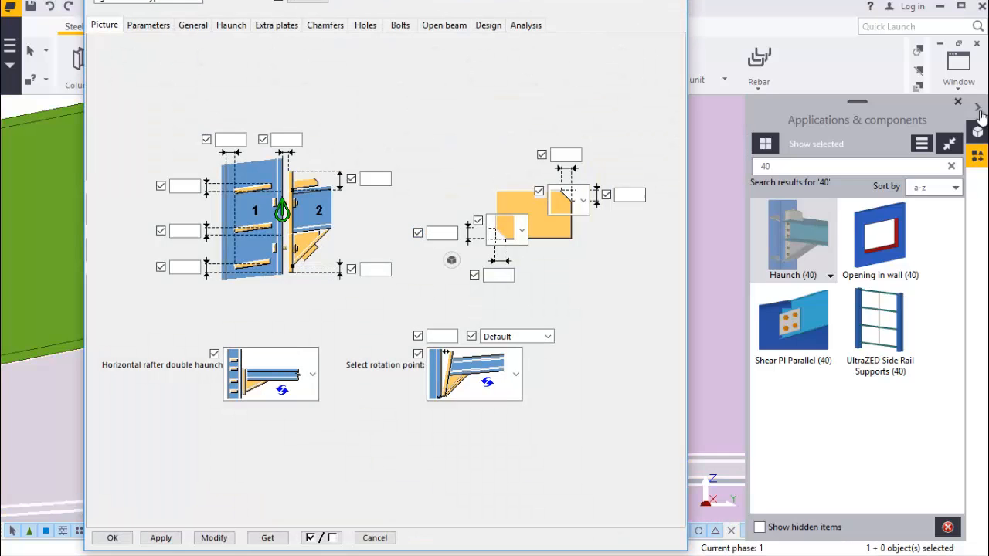
click(979, 110)
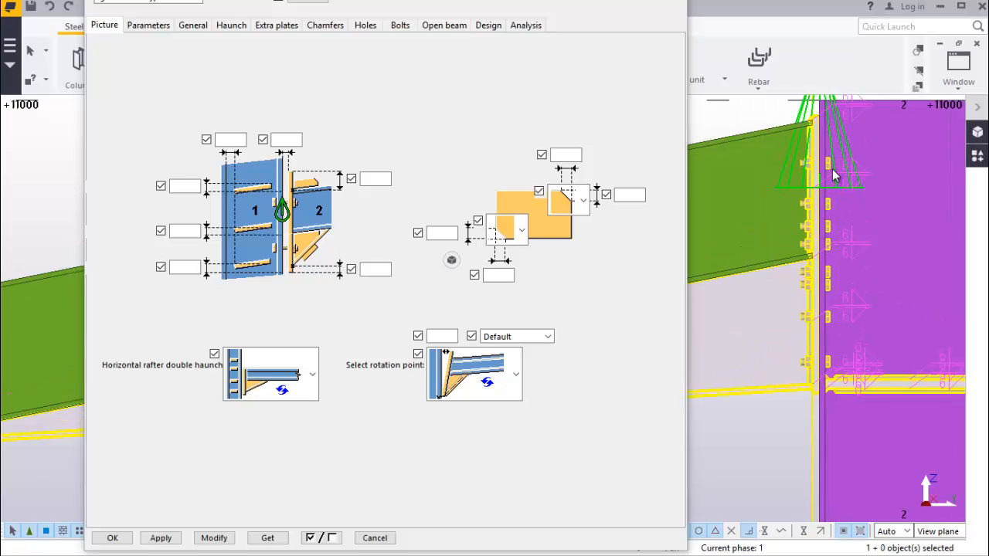
click(399, 26)
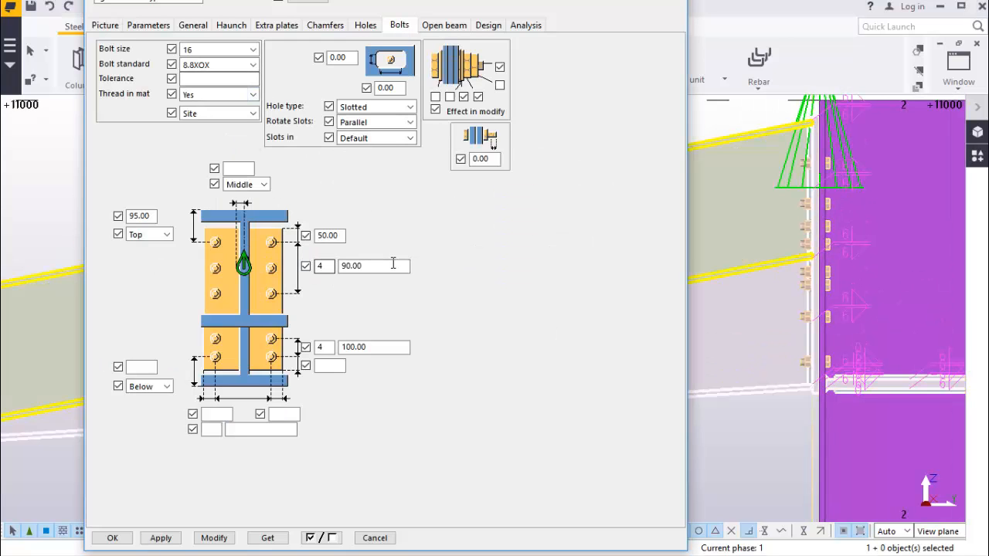
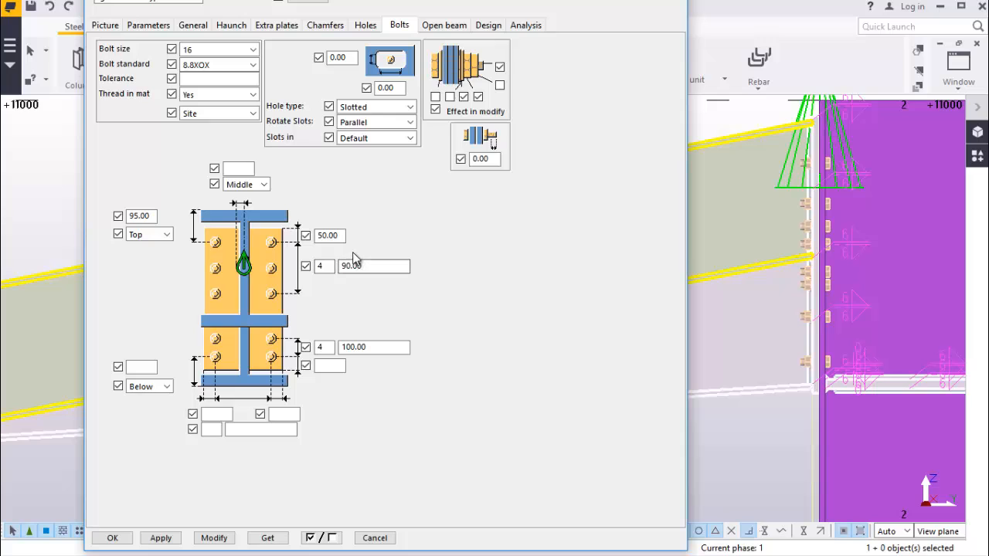
Set the upper bolt group's vertical spacing to 100 and modify the grid 2 haunch connection
scroll(815, 359, down, 2)
scroll(833, 279, up, 2)
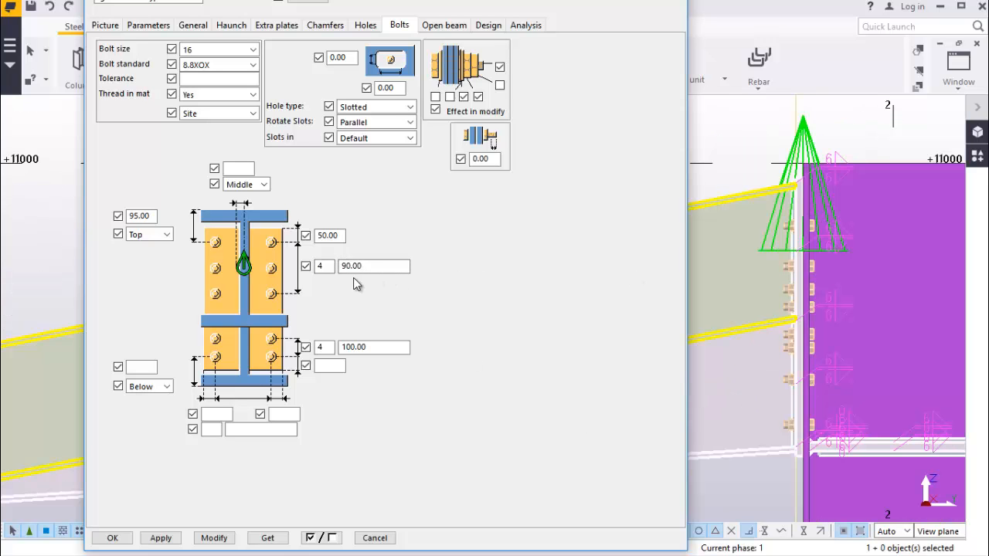
click(349, 266)
click(214, 538)
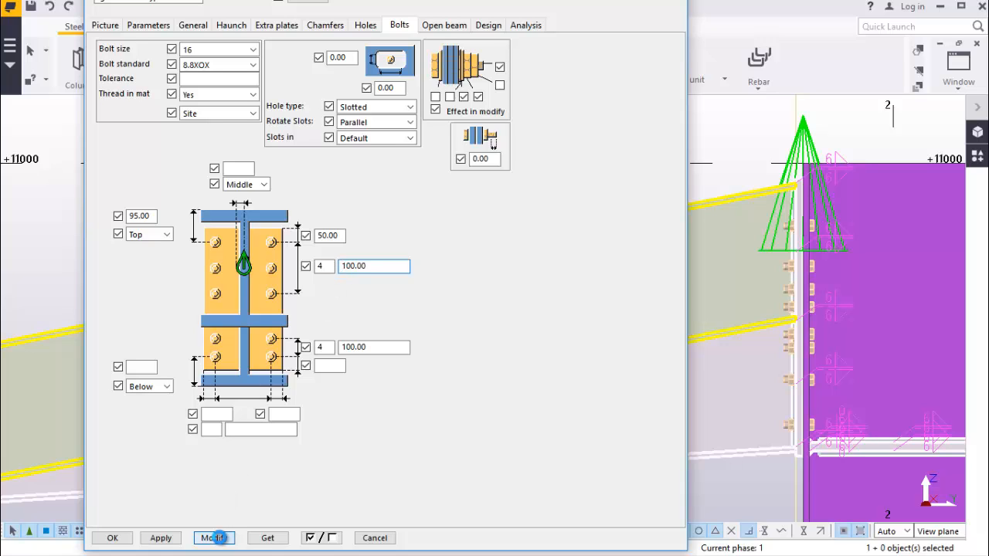
Try a spacing of -90 for the upper bolt group and modify the connection
click(370, 265)
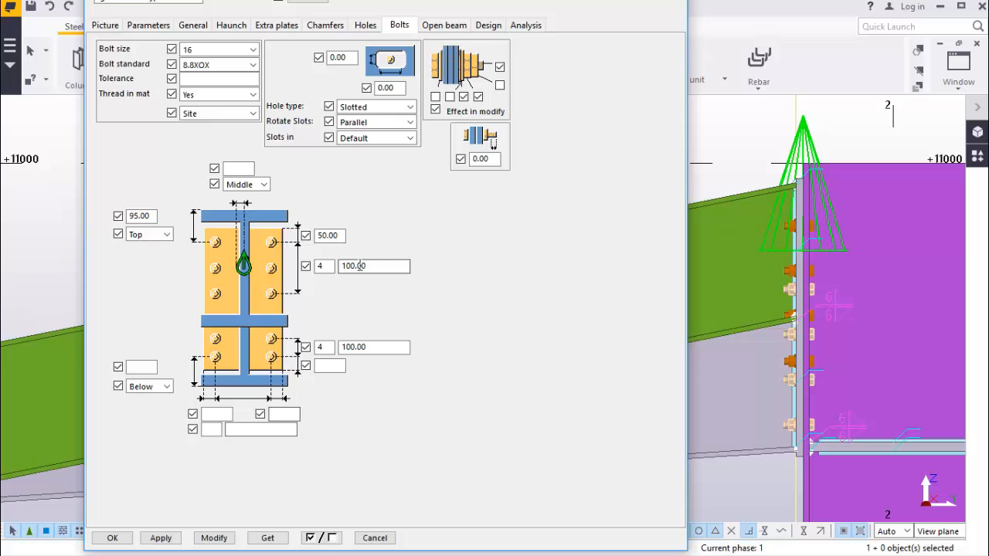
drag(370, 265, 345, 266)
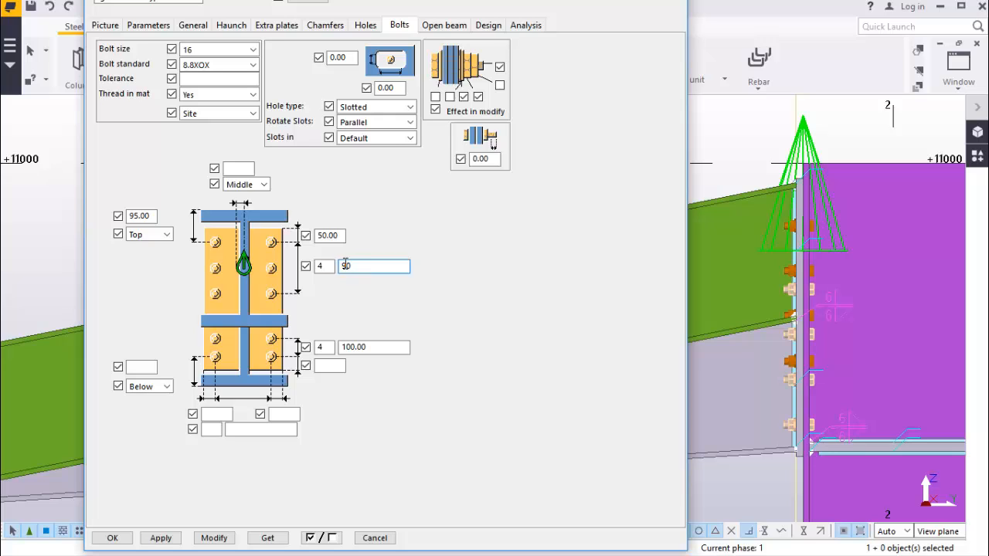
text(-)
click(214, 538)
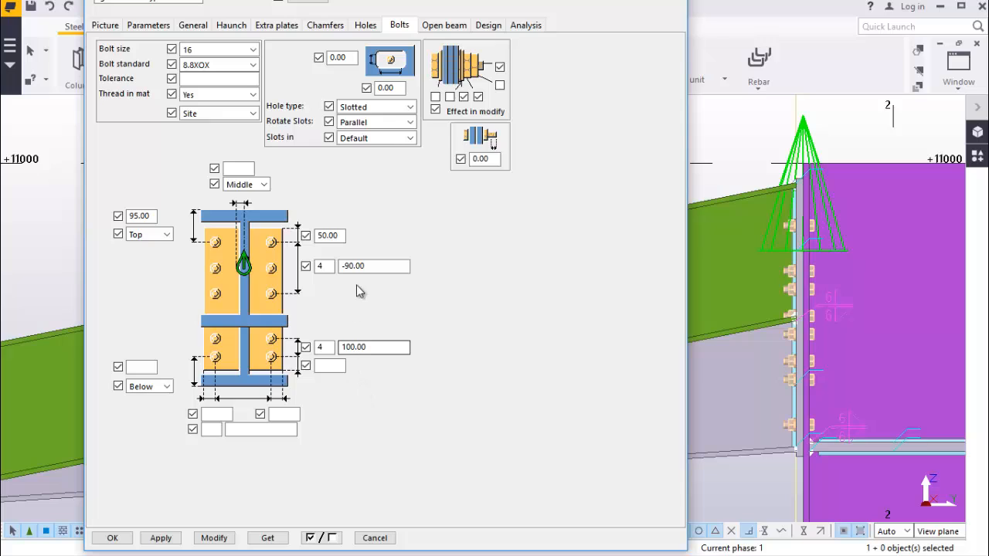
Try a spacing of -100 for the upper bolt group, modify the connection and inspect the bolts
drag(371, 266, 358, 266)
click(214, 538)
scroll(800, 281, up, 5)
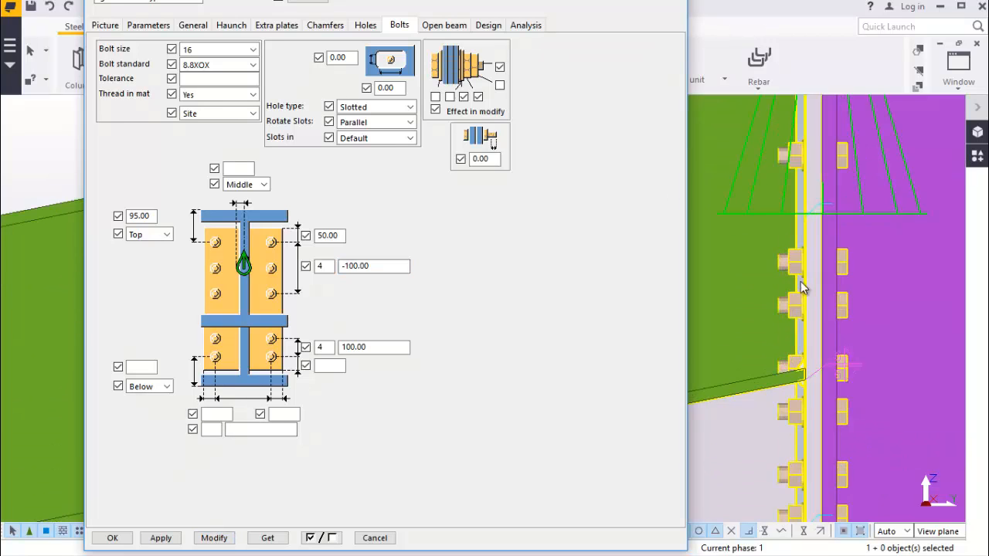
scroll(818, 301, down, 4)
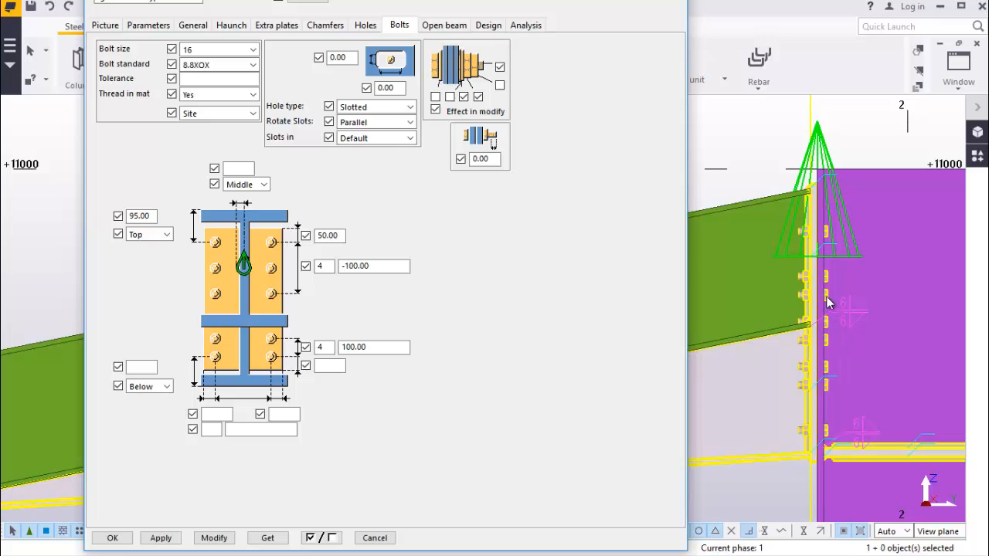
Reselect the grid 2 connection, return the upper bolt group's spacing to 100 and modify it
click(817, 145)
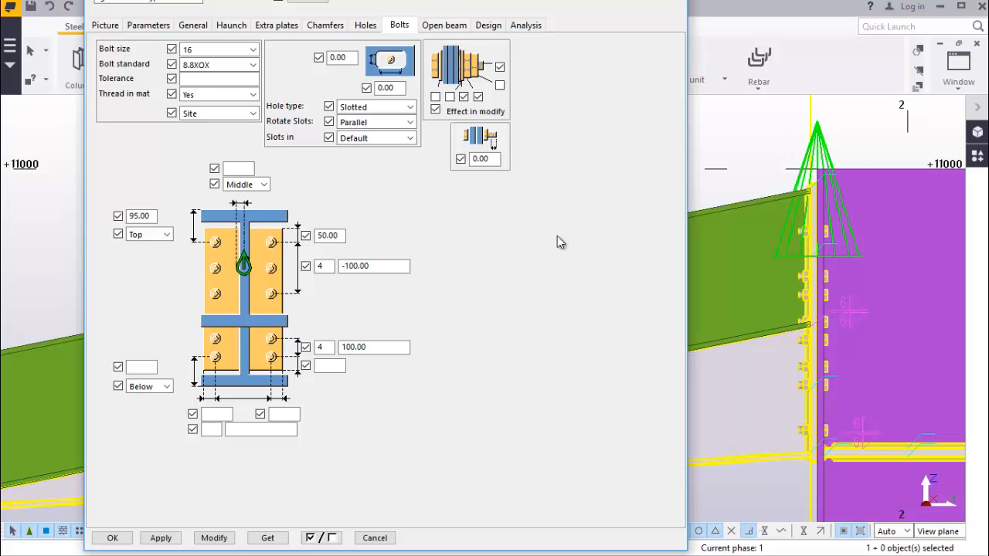
drag(378, 266, 341, 266)
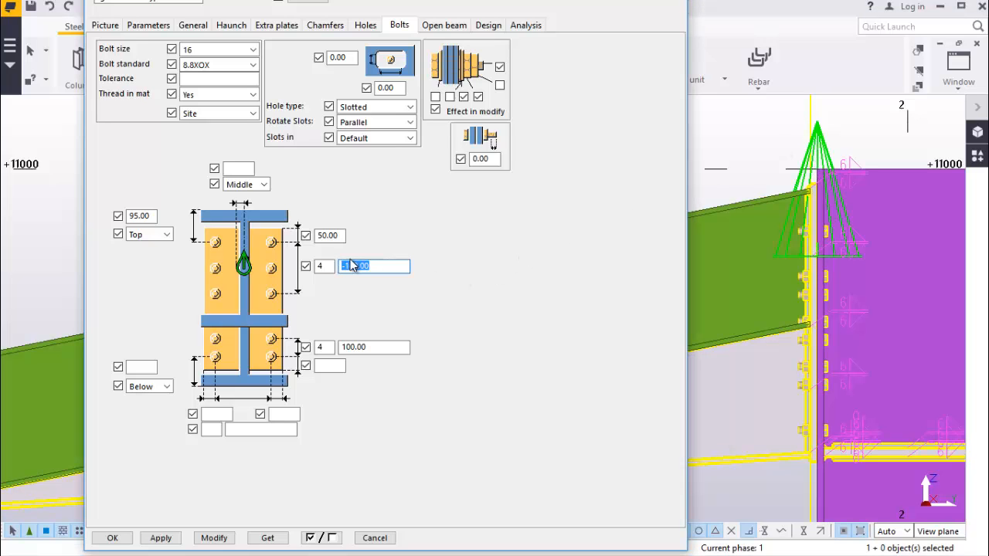
text(100)
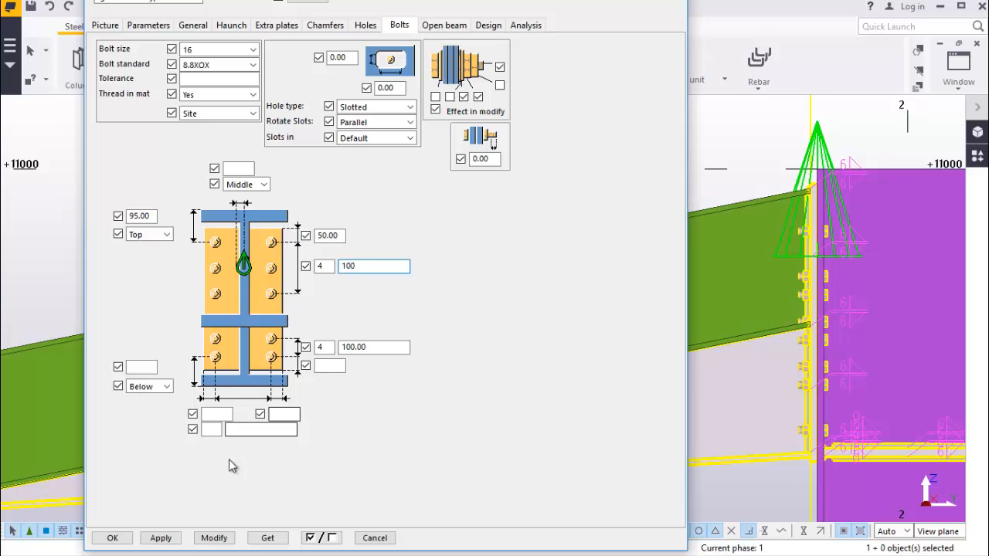
click(214, 538)
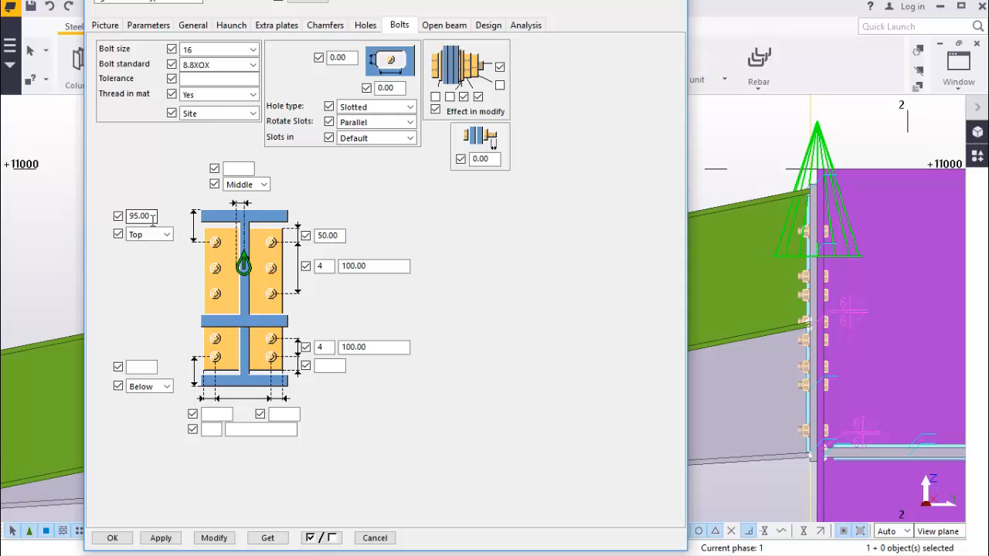
Set the upper bolt group's distance from the top to 50 and modify the connection
drag(152, 217, 134, 215)
text(50)
click(215, 538)
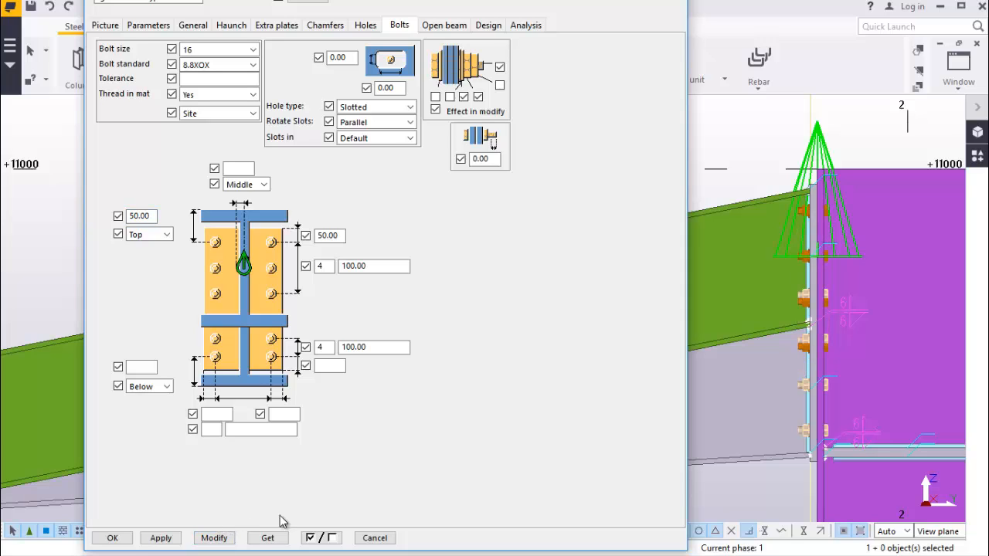
Set the lower bolt group's vertical spacing to 75 and modify the connection
drag(371, 346, 356, 345)
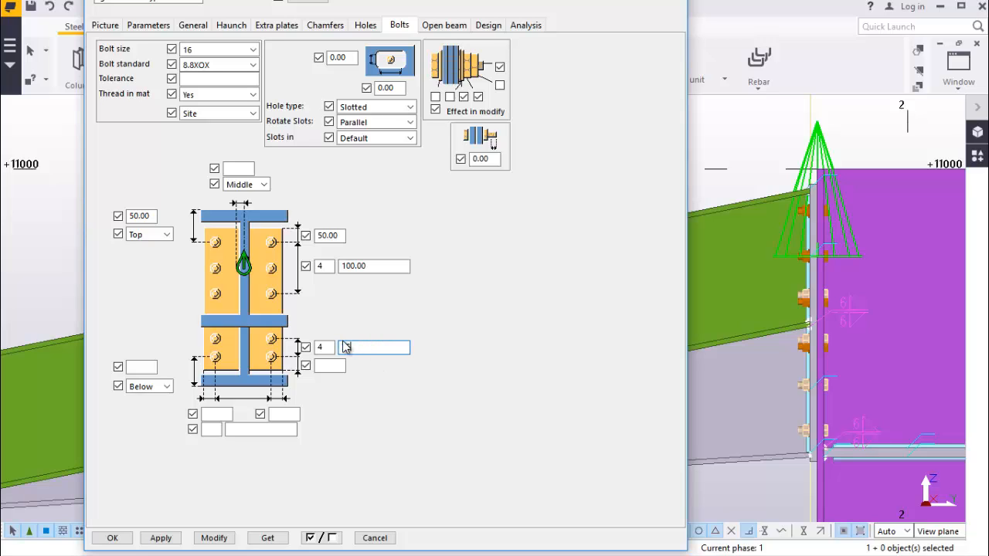
text(75.00)
click(214, 538)
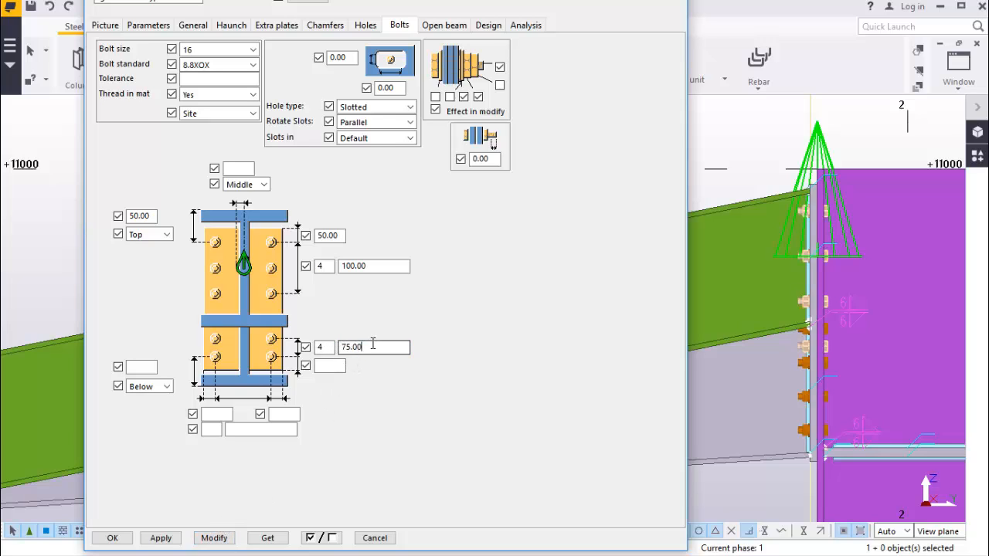
Set the lower bolt group's vertical spacing to 60 and modify the connection
drag(387, 347, 342, 349)
text(60)
click(214, 538)
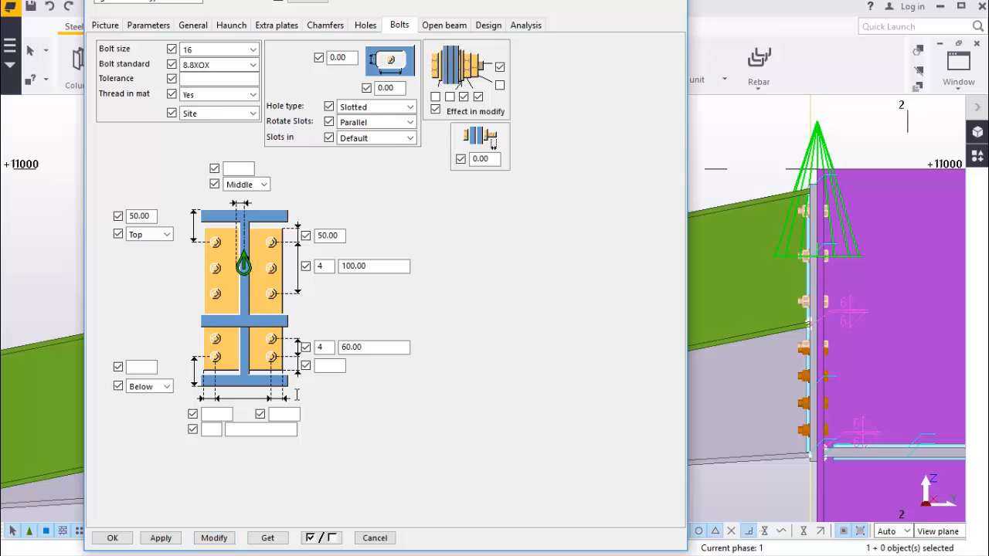
Set the upper bolt group's vertical spacing to 75, modify the connection and check the bolts at the end plate
double_click(343, 265)
text(75)
click(214, 538)
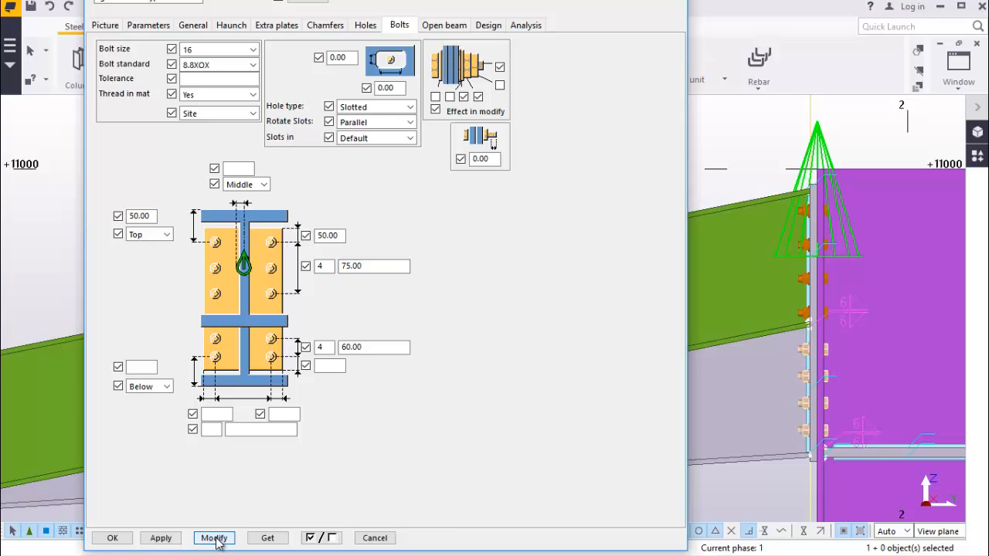
scroll(790, 301, up, 3)
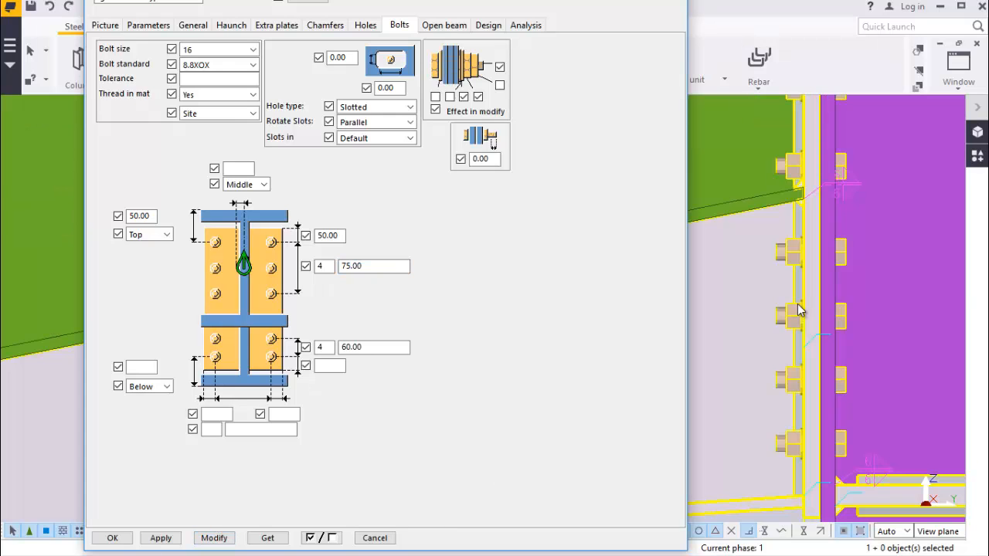
scroll(789, 297, down, 3)
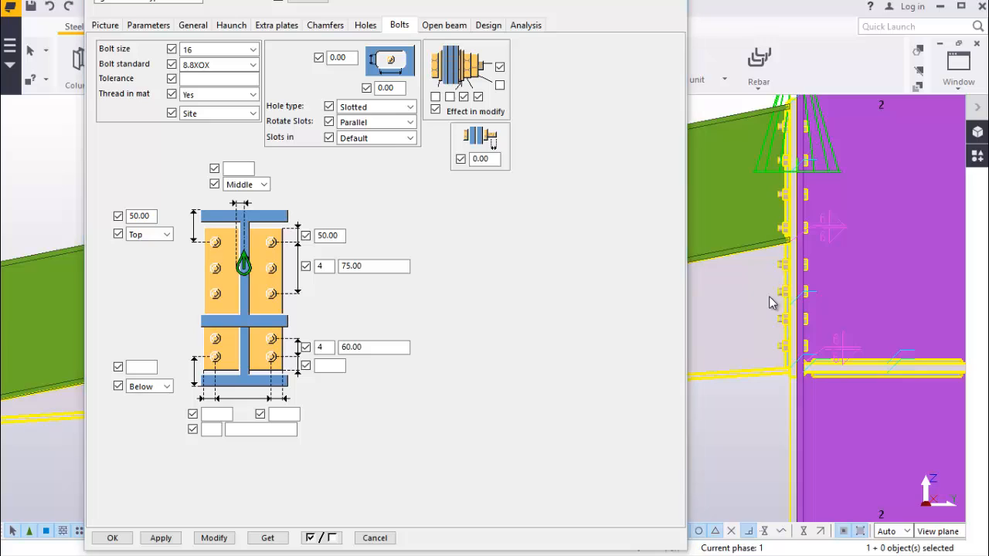
scroll(798, 172, up, 4)
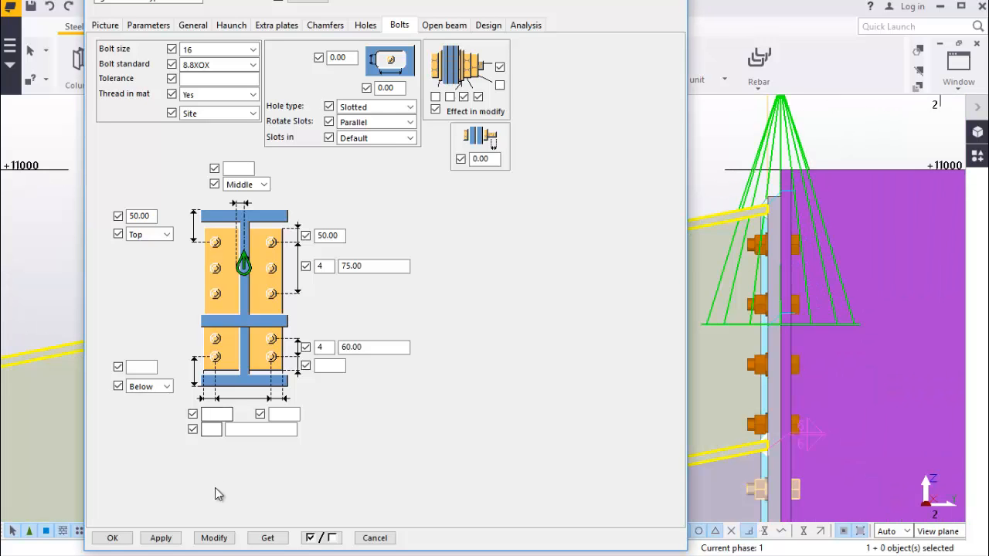
click(215, 538)
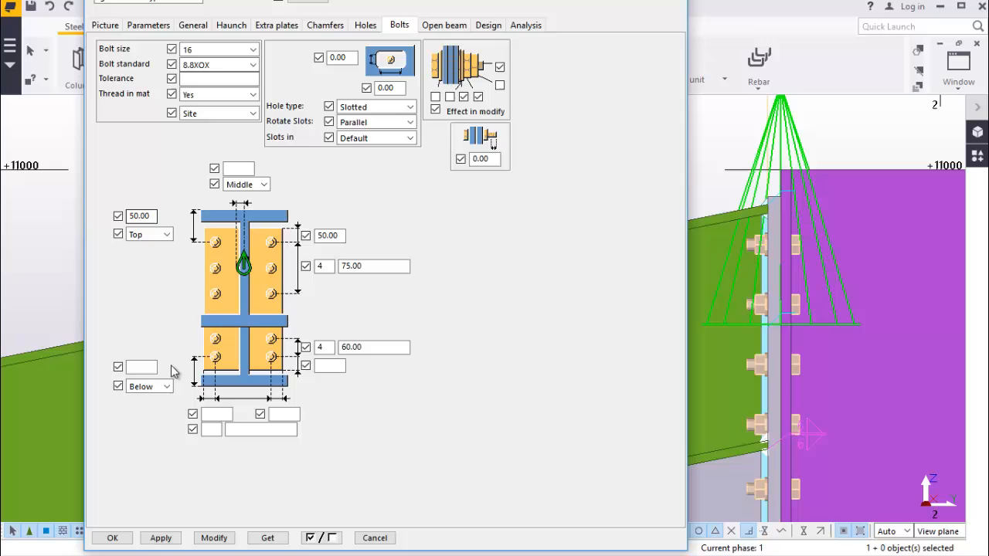
Review the haunch profile settings, accept and close the connection properties, and check the whole frame
click(234, 26)
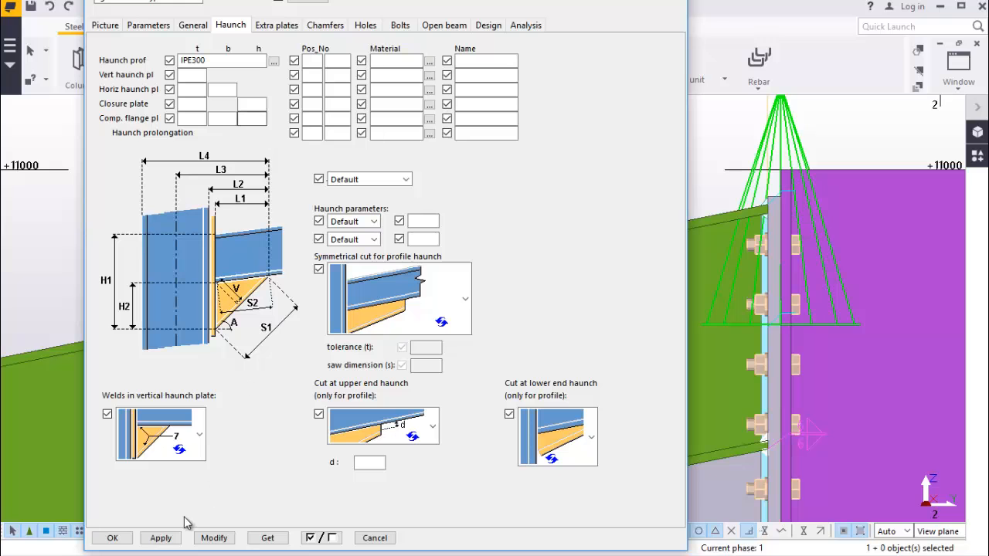
click(112, 538)
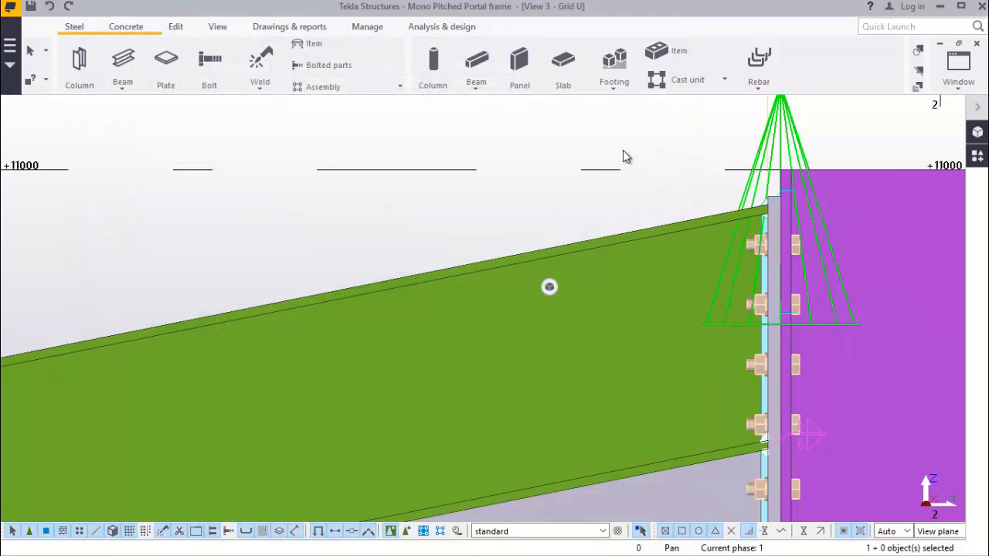
scroll(635, 218, down, 5)
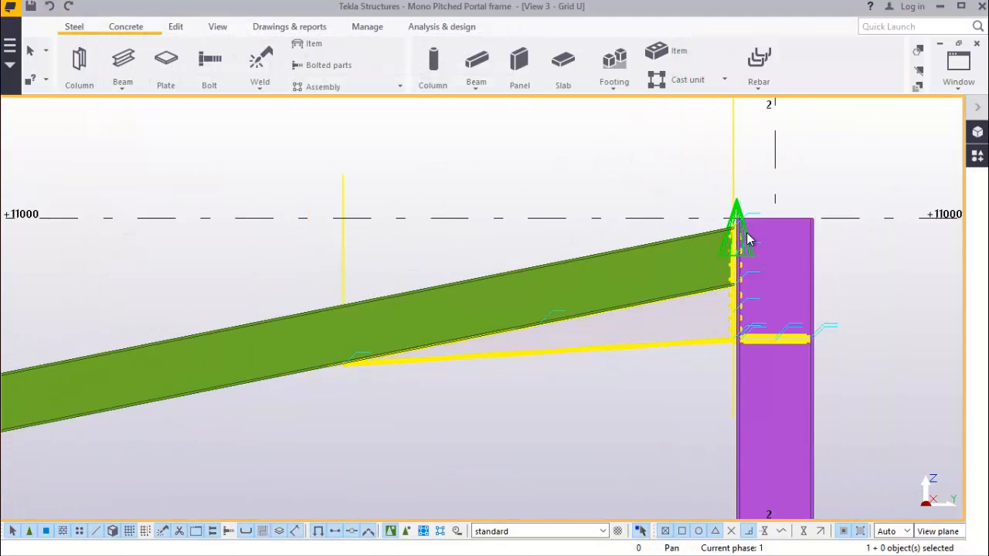
scroll(748, 241, down, 4)
scroll(636, 292, up, 3)
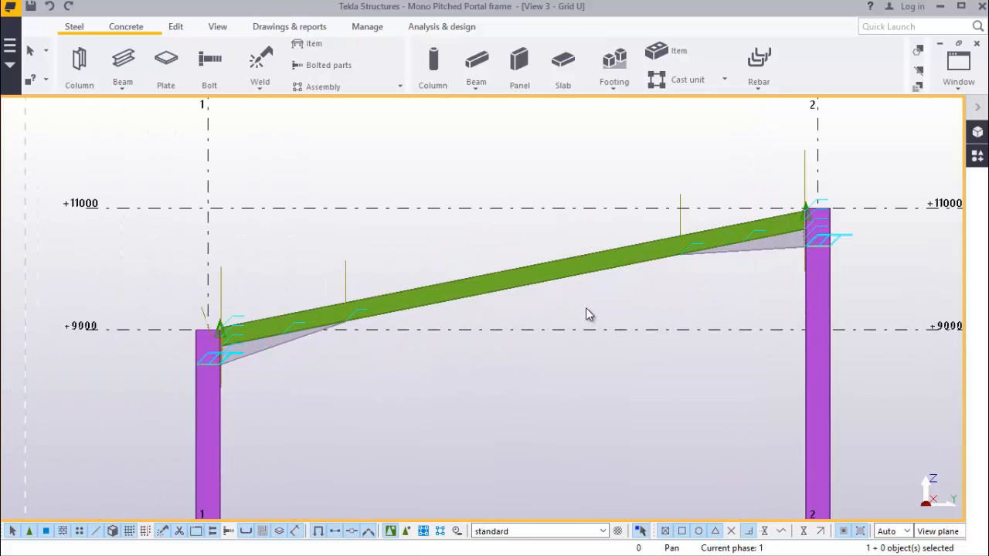
Redraw the Grid U view to clear the temporary lines around the haunches
right_click(431, 193)
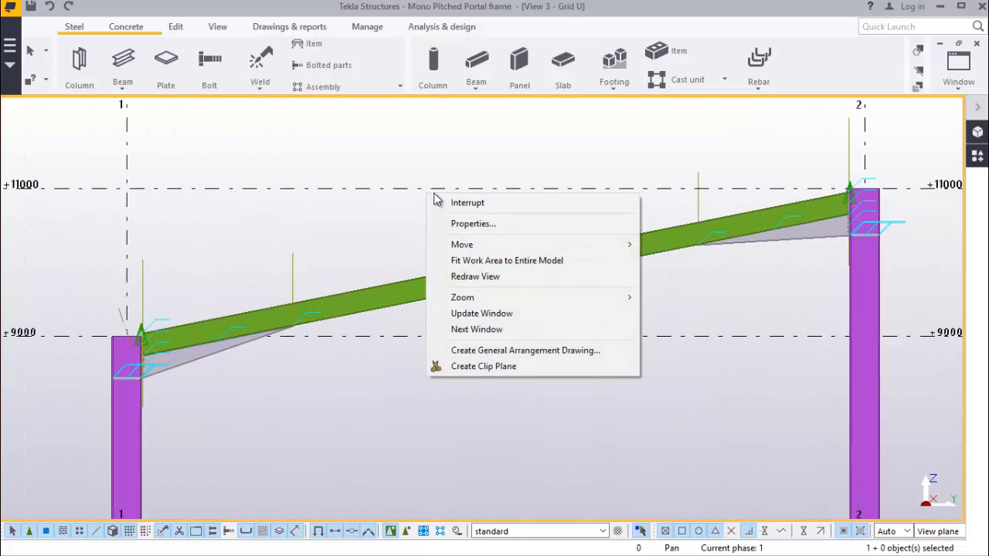
click(475, 278)
scroll(412, 282, down, 5)
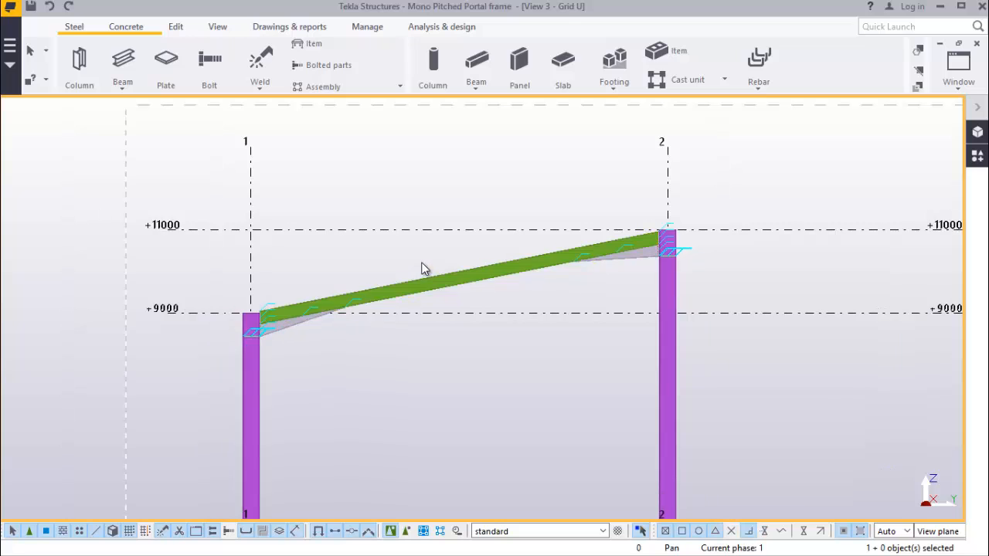
scroll(432, 252, down, 3)
scroll(422, 309, up, 4)
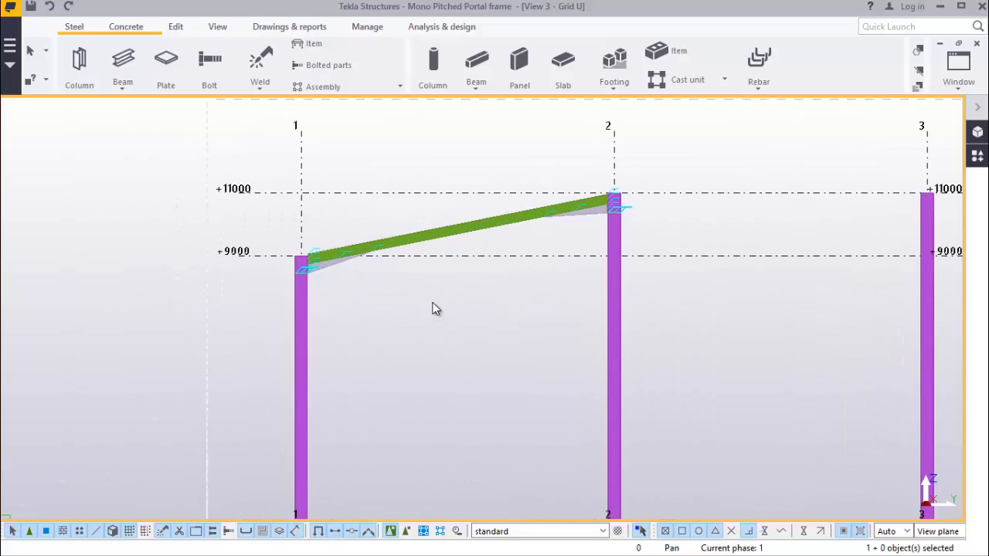
Search the component catalogue for "STIFFENED" in place of the previous search term
scroll(448, 289, down, 2)
scroll(460, 272, down, 1)
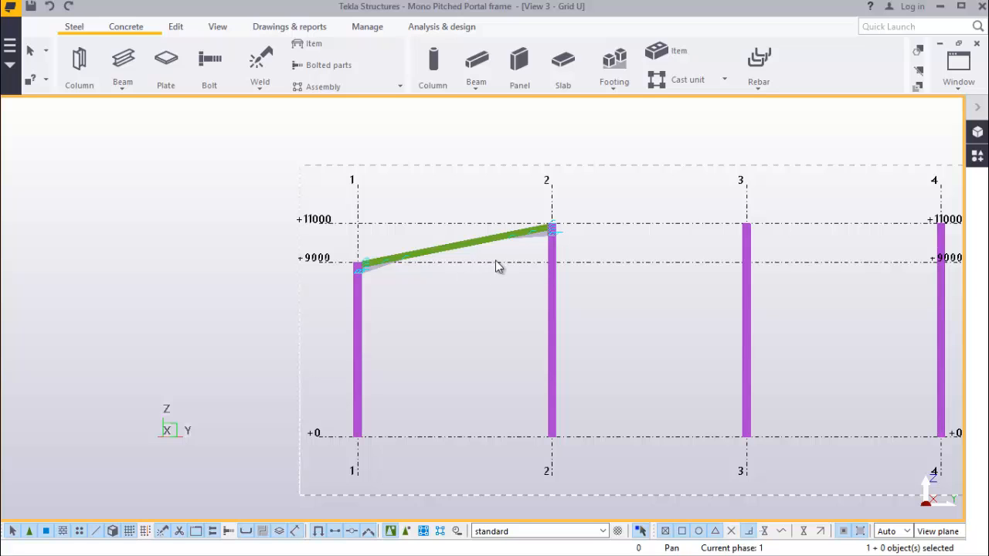
click(978, 154)
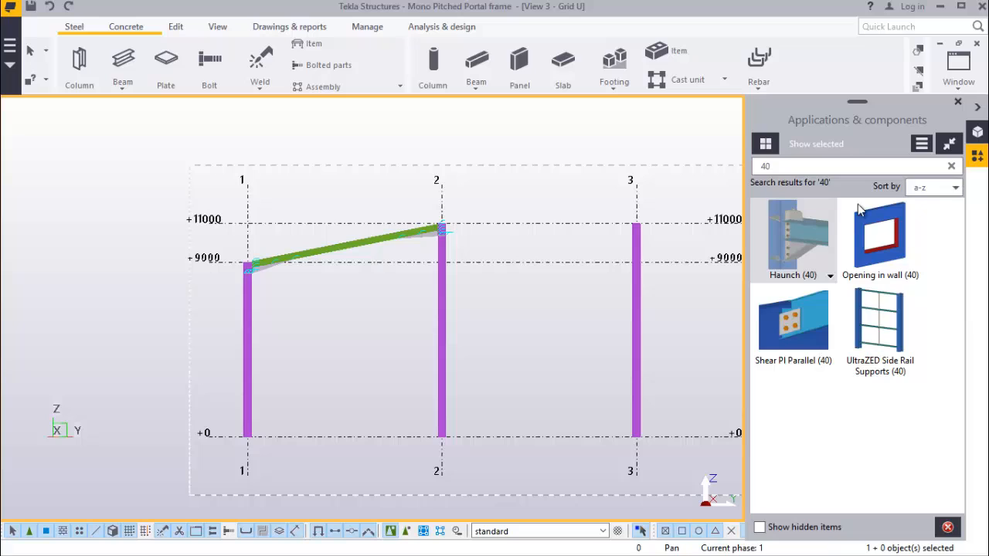
click(770, 171)
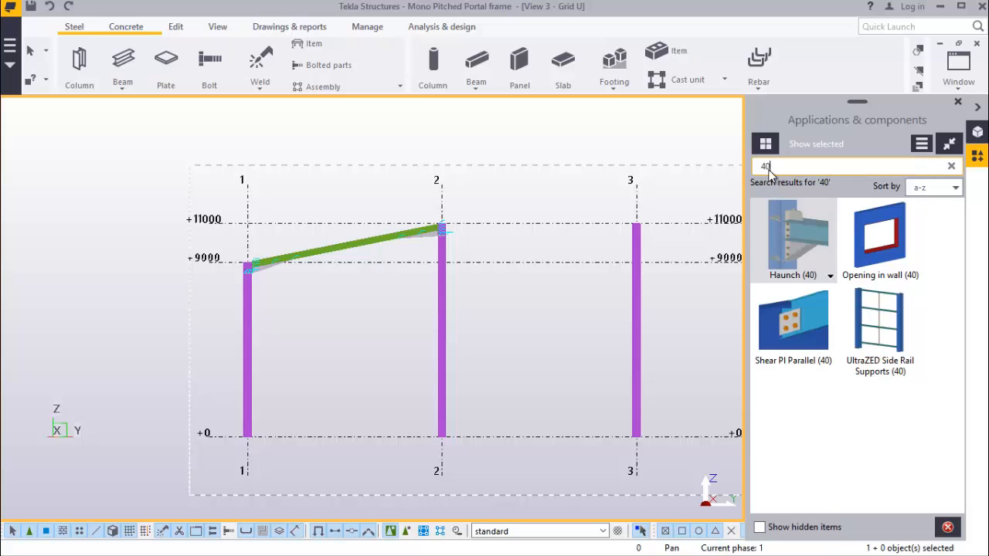
key(BackSpace)
key(BackSpace)
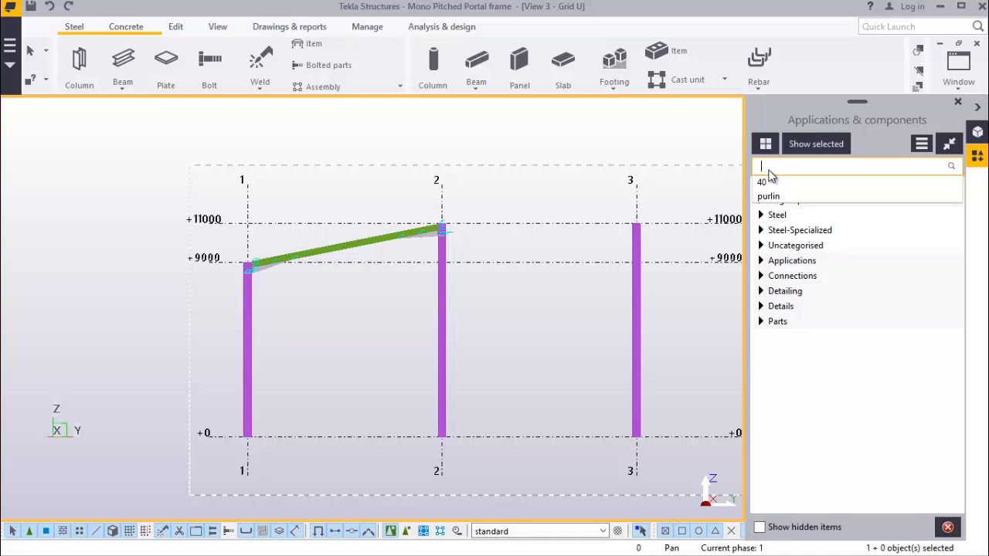
text(STIFFENE)
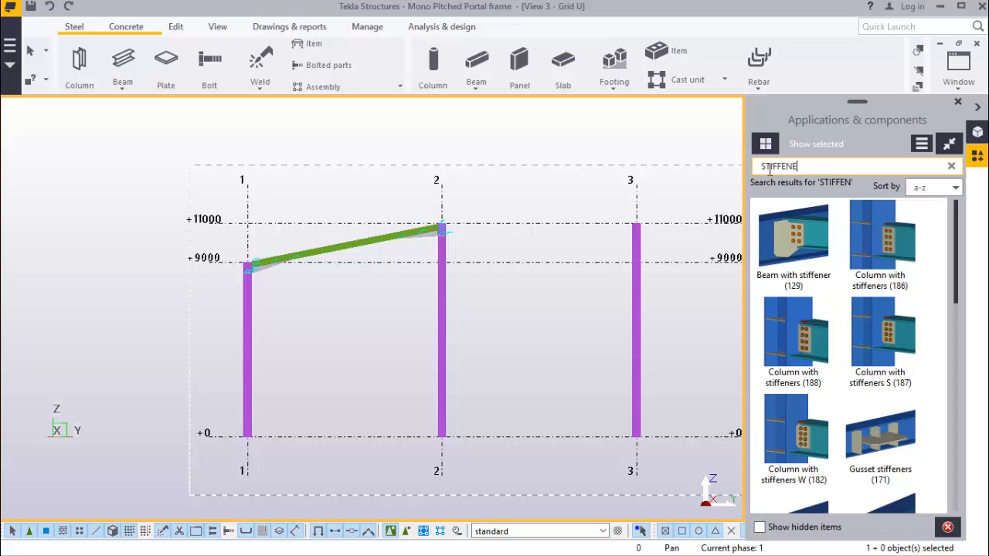
text(D)
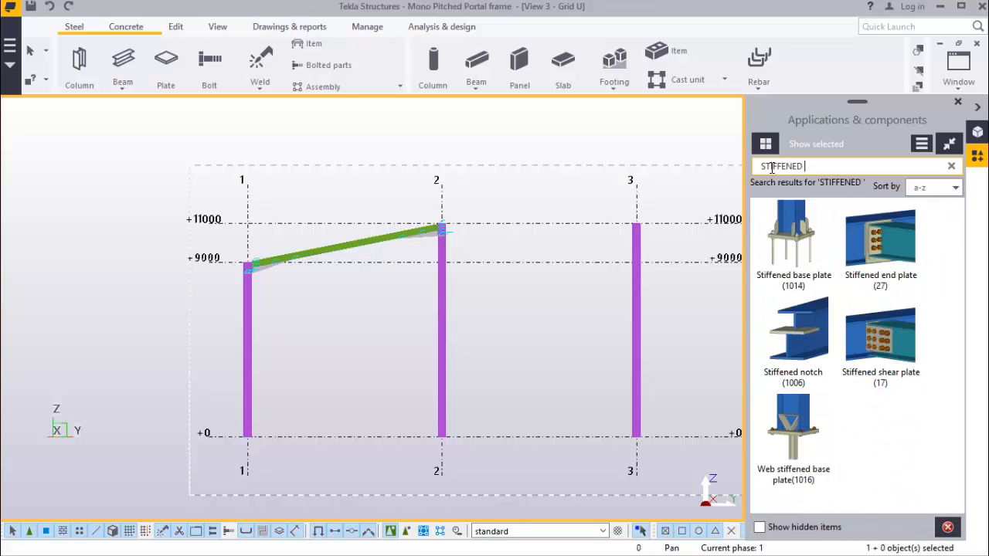
Place the Stiffened base plate (1014) at the foot of the grid 1 column at level +0 and end the command
click(802, 244)
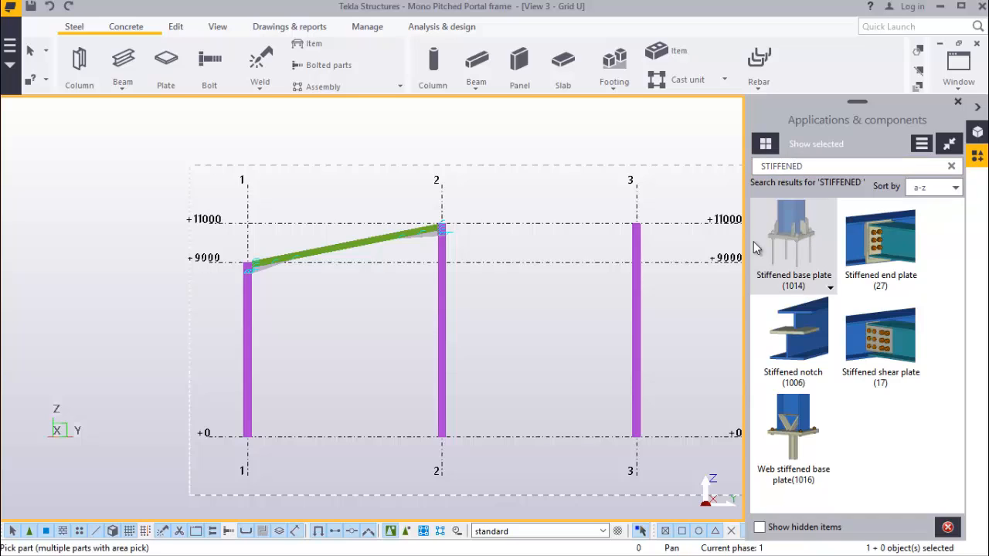
scroll(232, 452, up, 4)
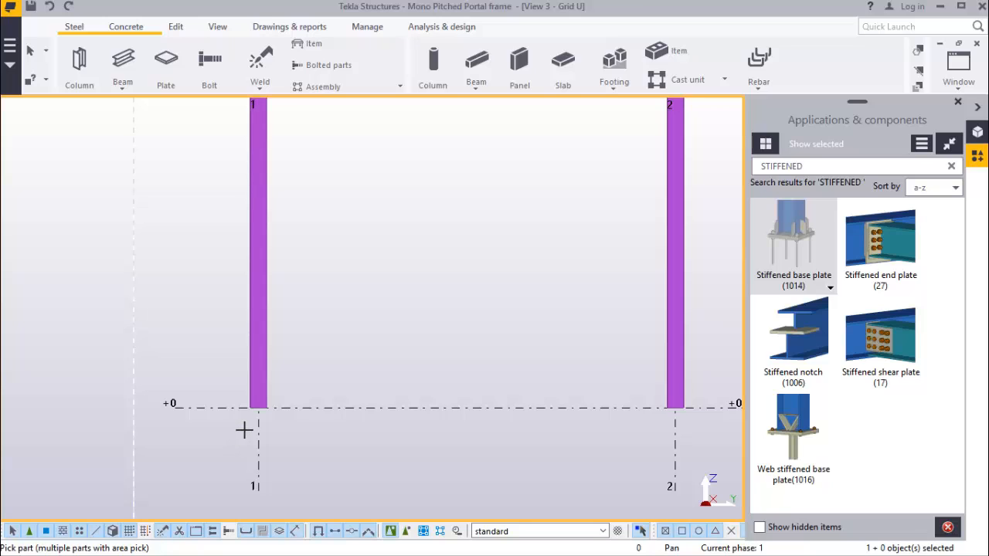
scroll(259, 411, up, 1)
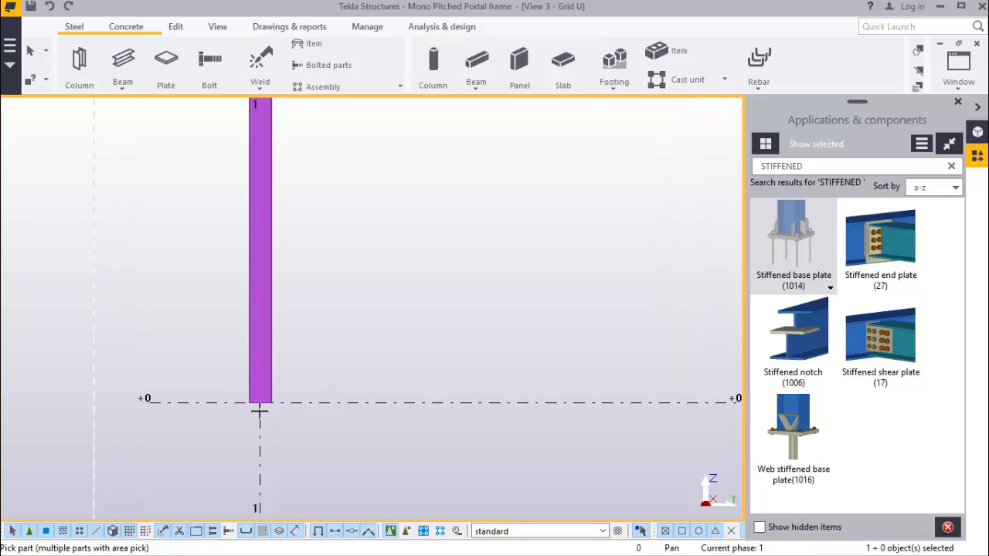
scroll(259, 411, up, 4)
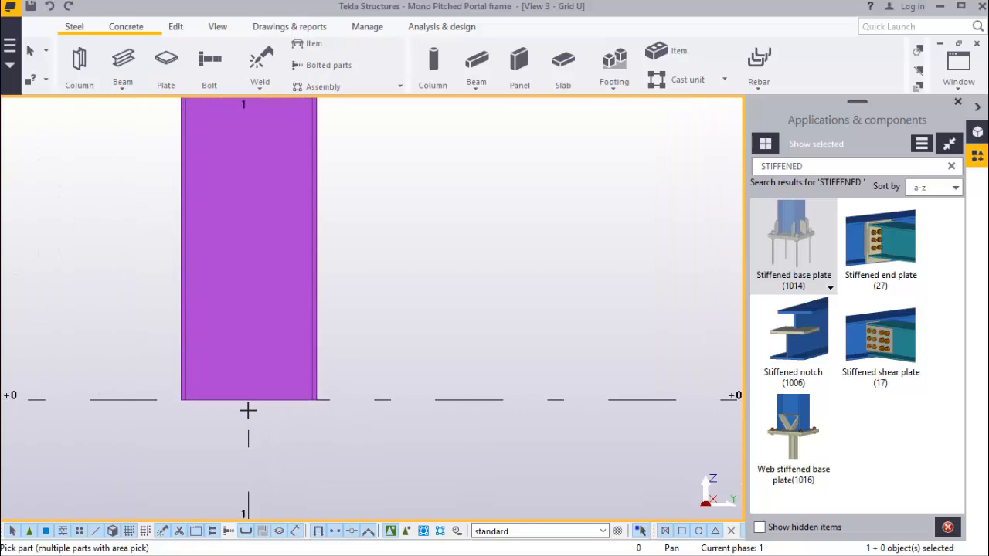
click(249, 373)
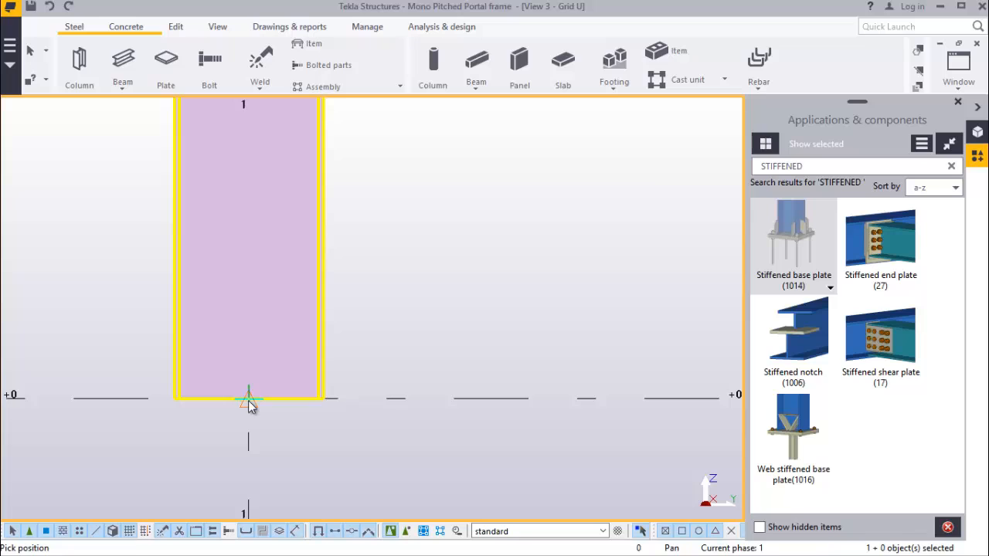
click(249, 399)
right_click(457, 209)
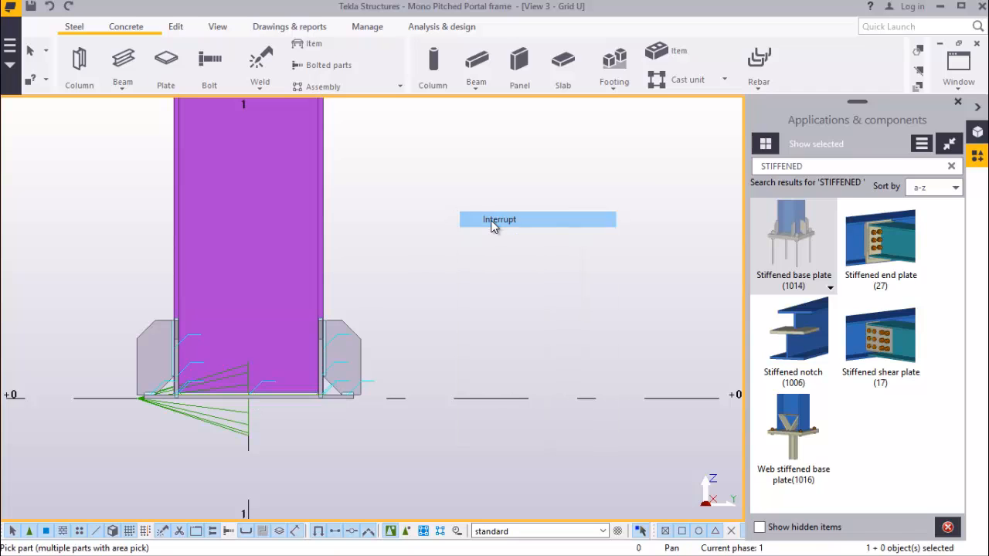
click(495, 220)
Switch to the 3d view, find the base plate under the grid 1 column and open its connection properties
click(959, 101)
click(959, 85)
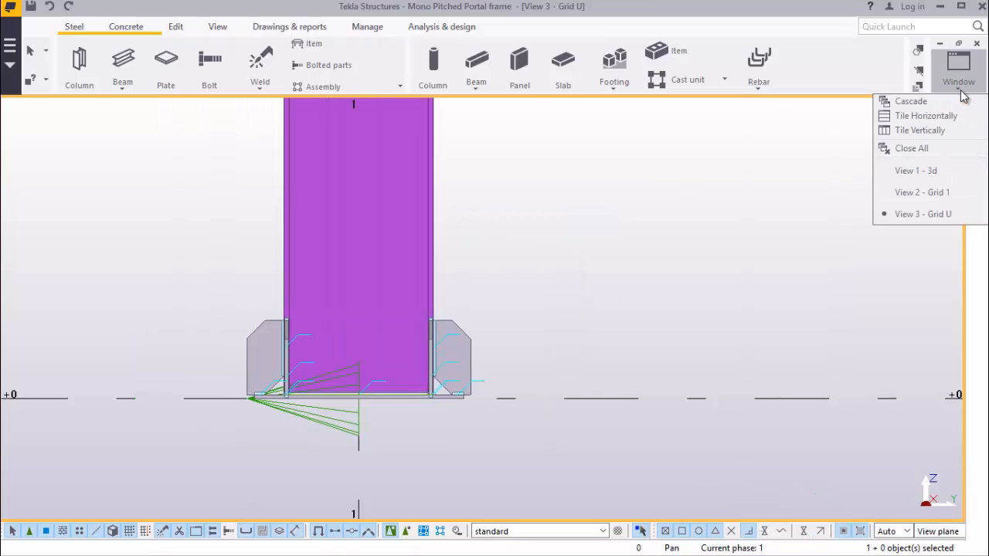
click(916, 171)
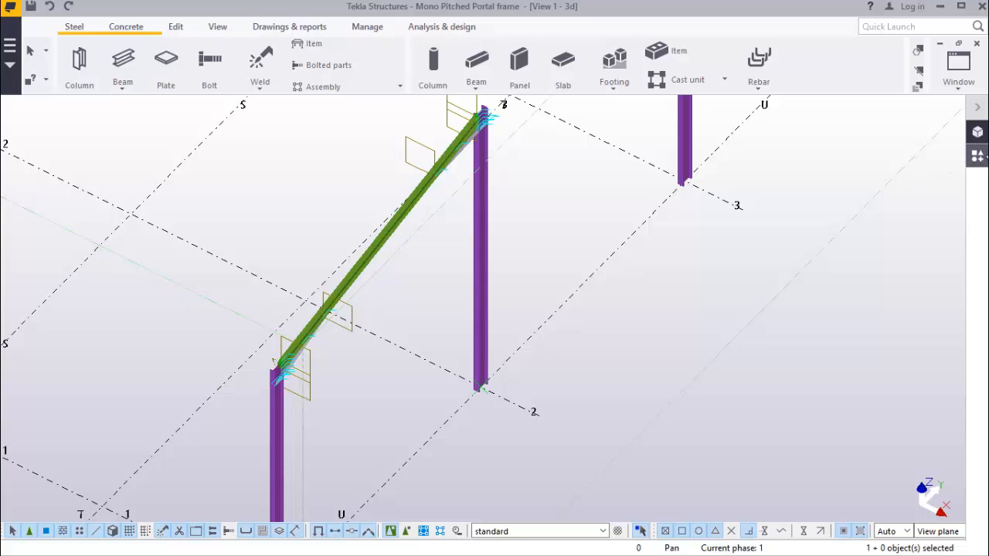
scroll(568, 266, down, 2)
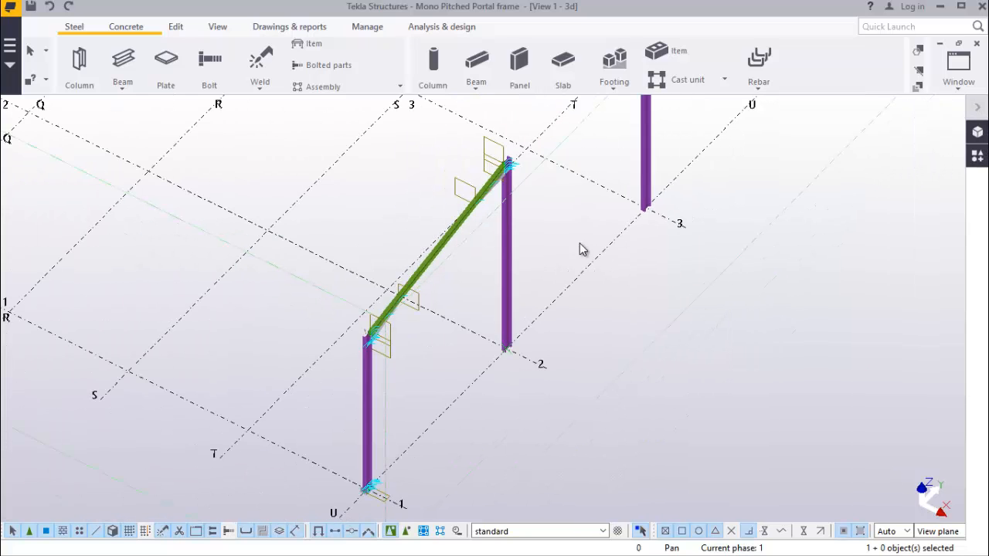
scroll(331, 453, up, 1)
scroll(402, 325, down, 1)
scroll(376, 427, up, 6)
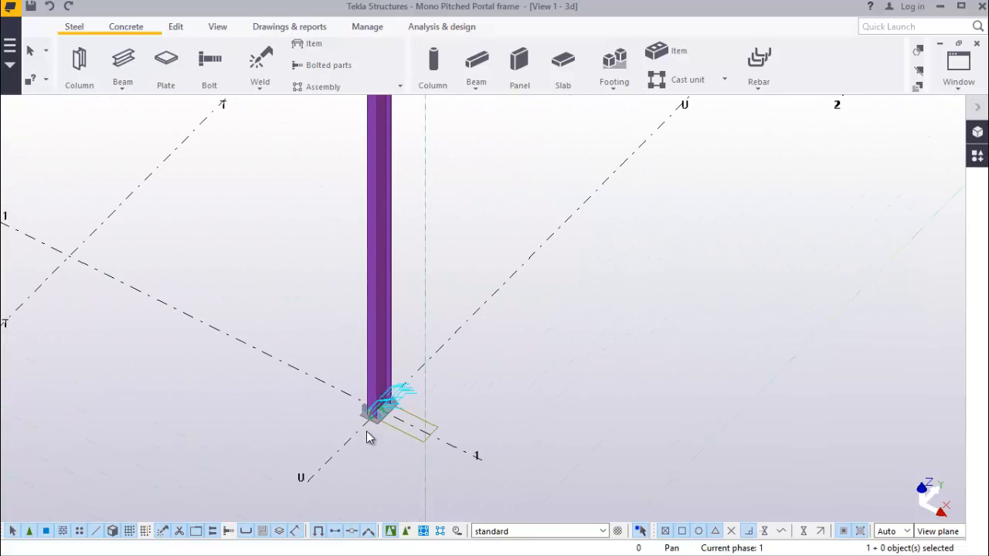
scroll(379, 400, up, 8)
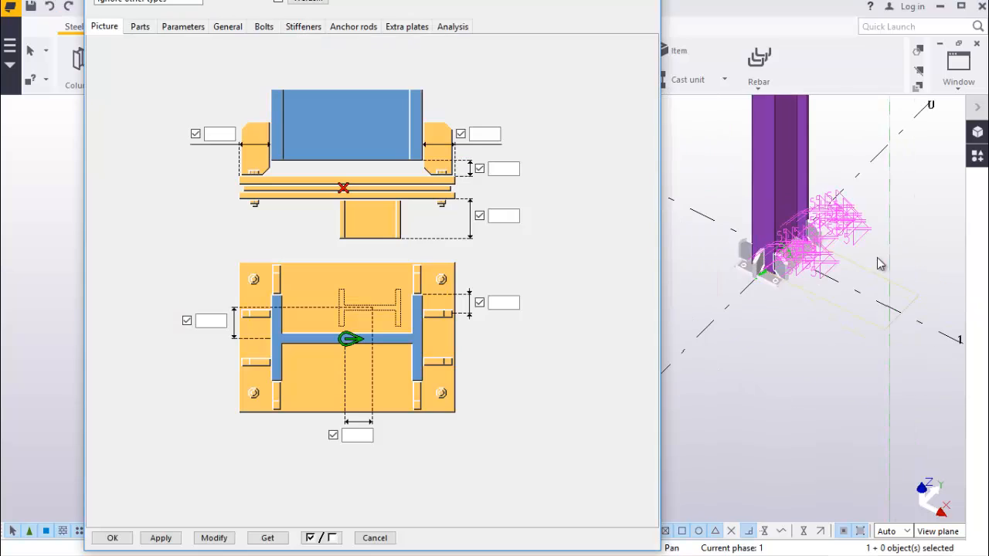
scroll(698, 265, up, 5)
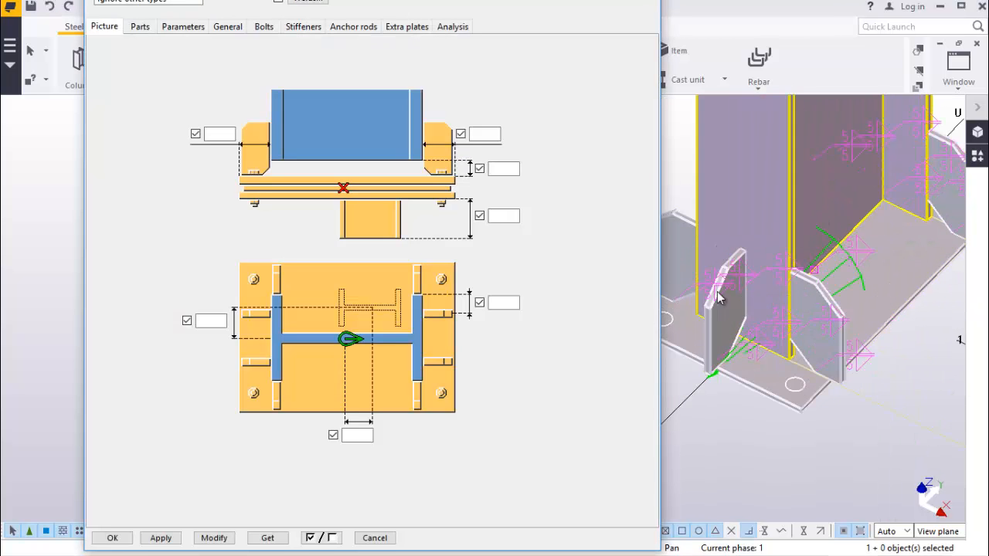
Set the base plate's bolt size to 20 and its bolt standard to 8.8XOX
click(304, 28)
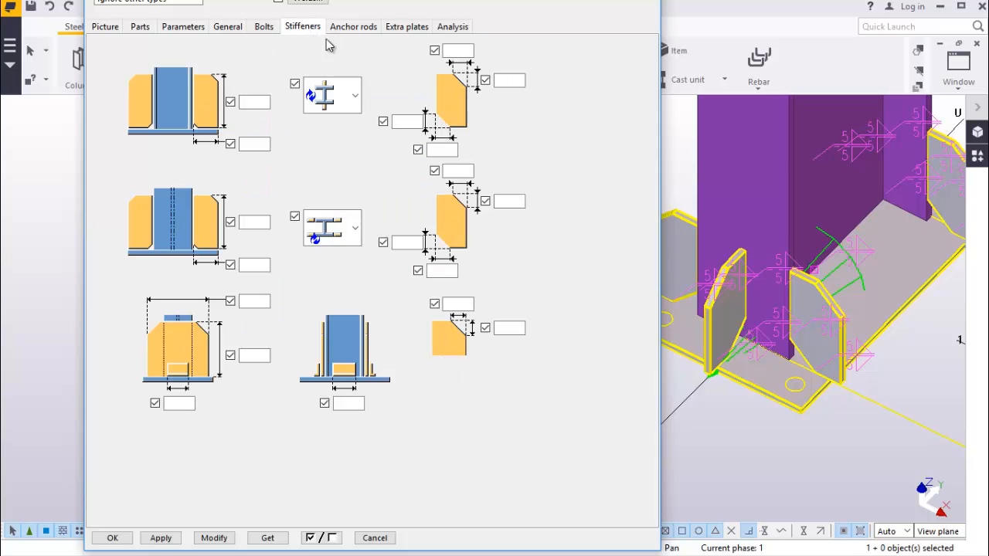
click(267, 27)
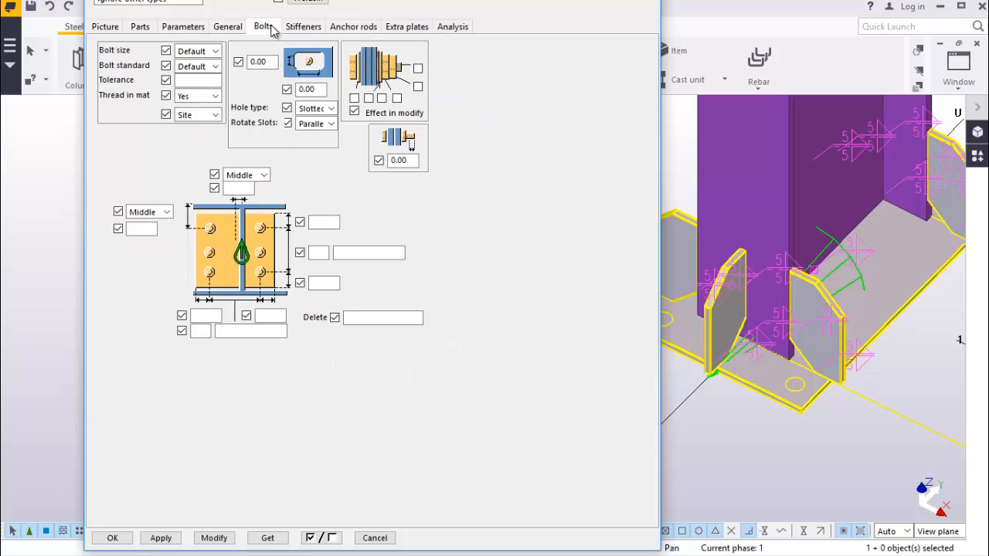
click(214, 51)
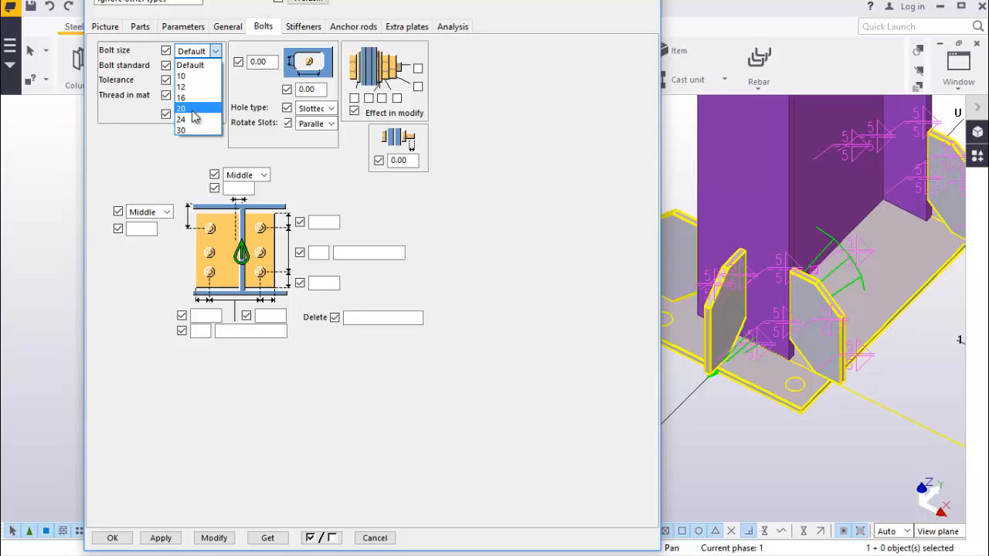
click(192, 111)
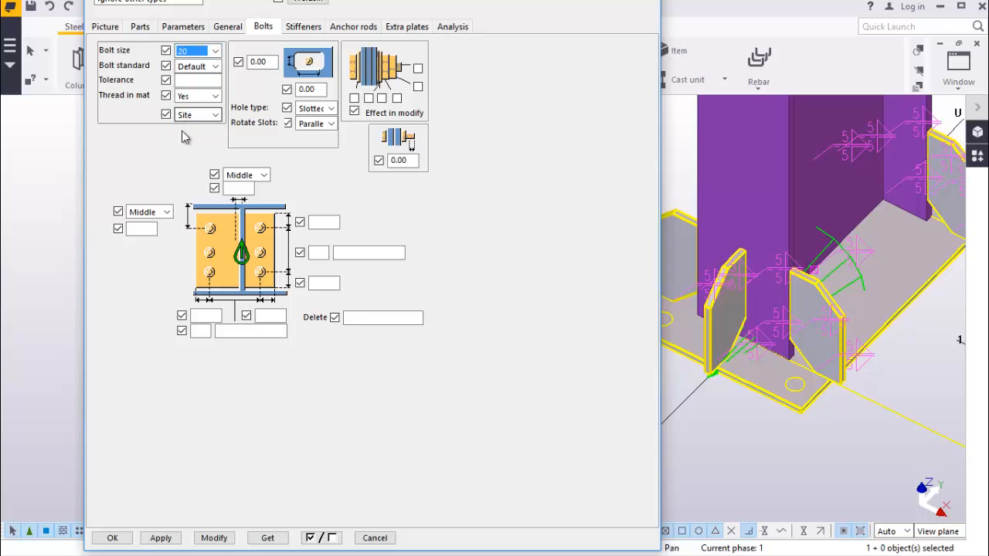
click(215, 68)
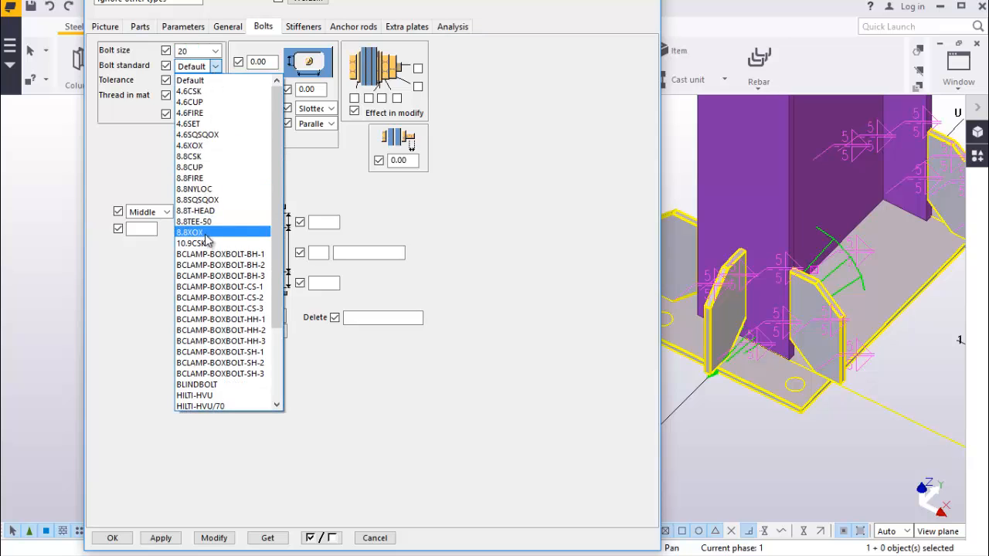
click(193, 232)
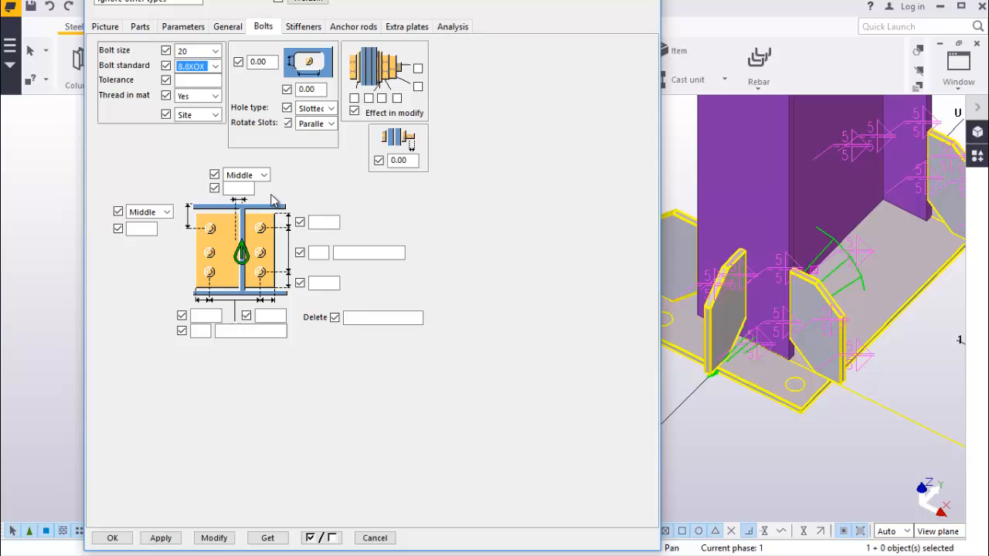
Set the base plate's lengthwise bolt layout to 4 bolts at 168 spacing with 50 edge distance at both ends
click(334, 221)
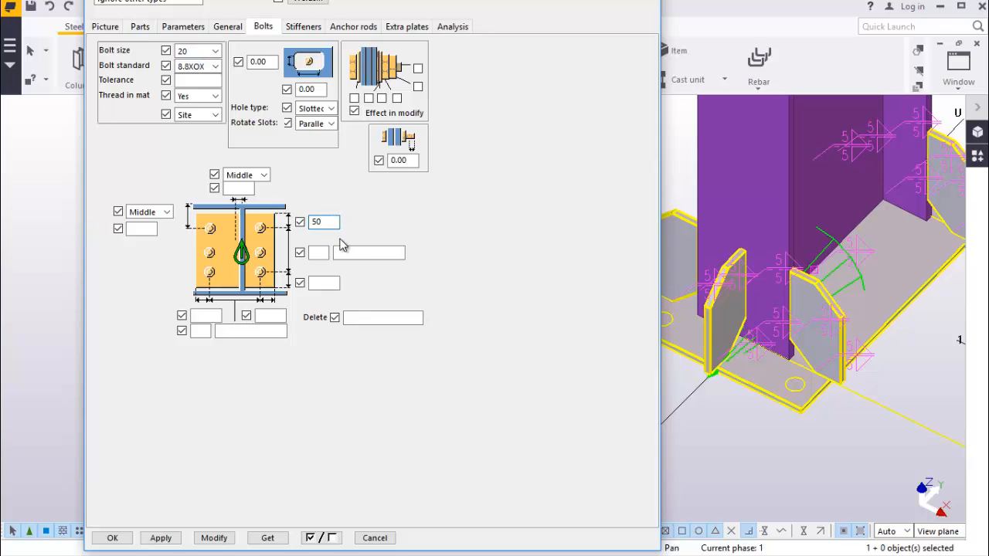
click(314, 252)
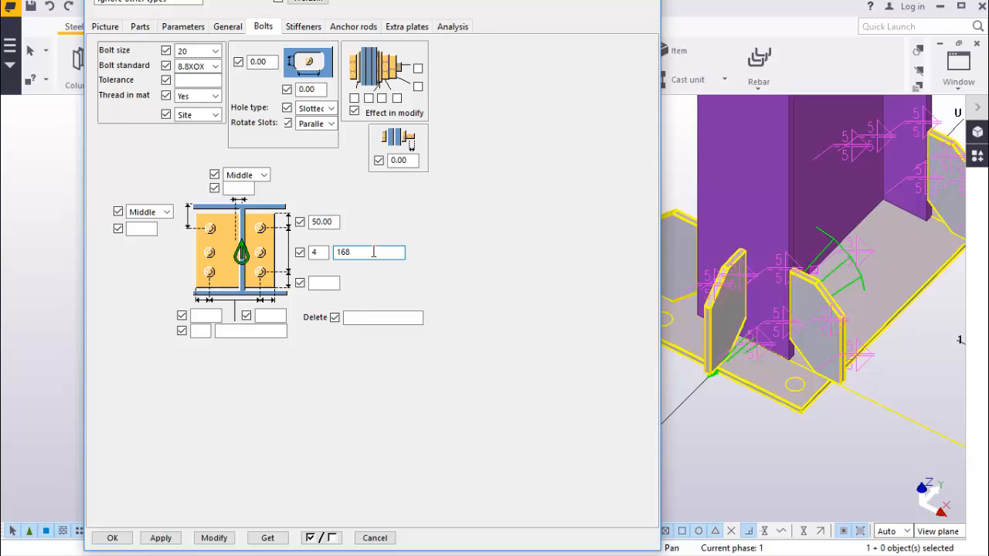
click(324, 283)
text(50)
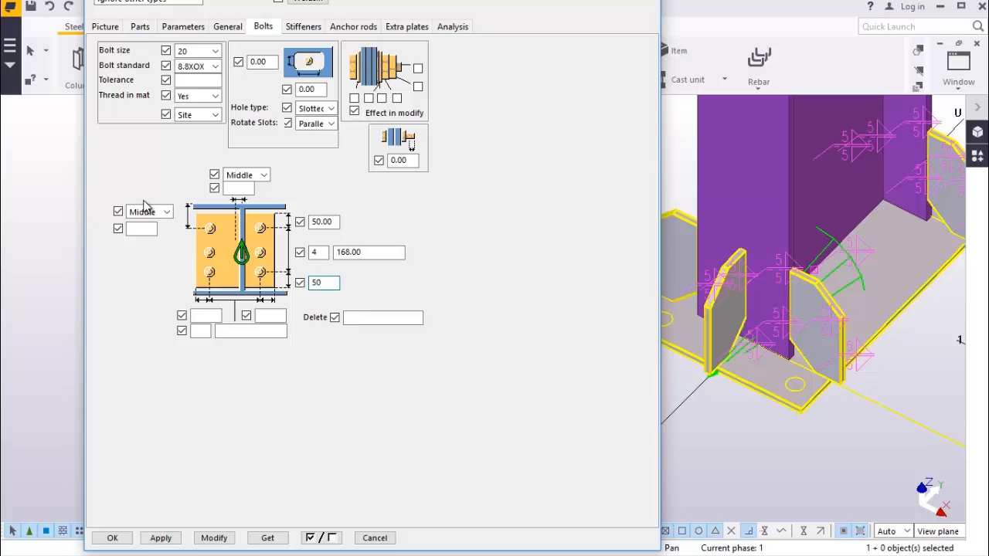
Set both edge distances across the base plate's width to 50 and modify the connection
click(209, 315)
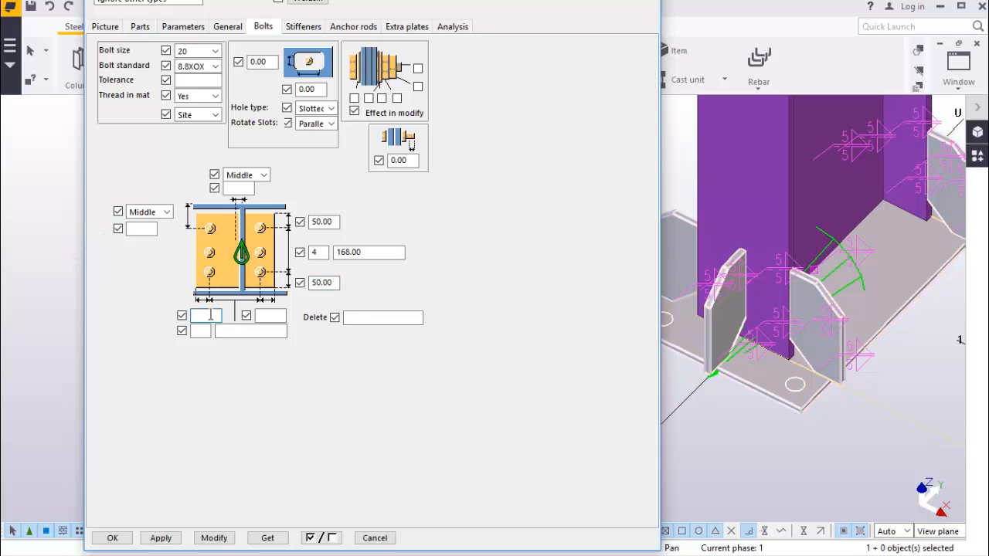
text(50)
click(271, 316)
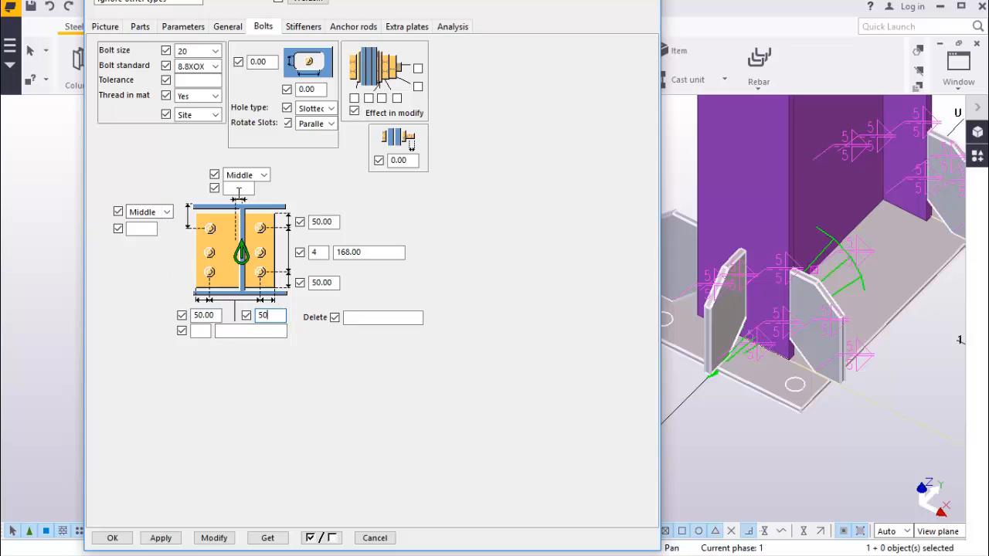
click(221, 537)
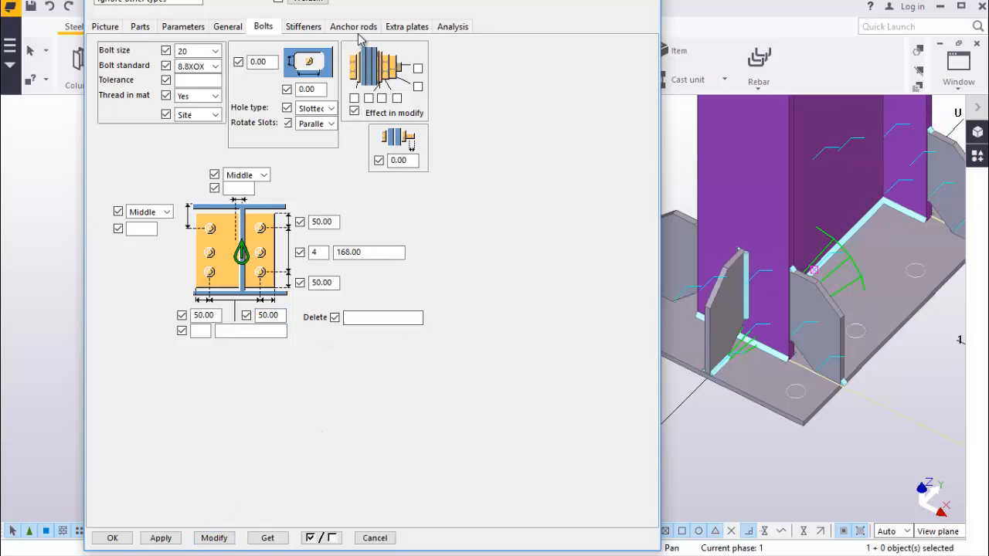
Set the height to 250 and the width to 100 for both sets of base plate stiffeners
click(316, 30)
click(251, 104)
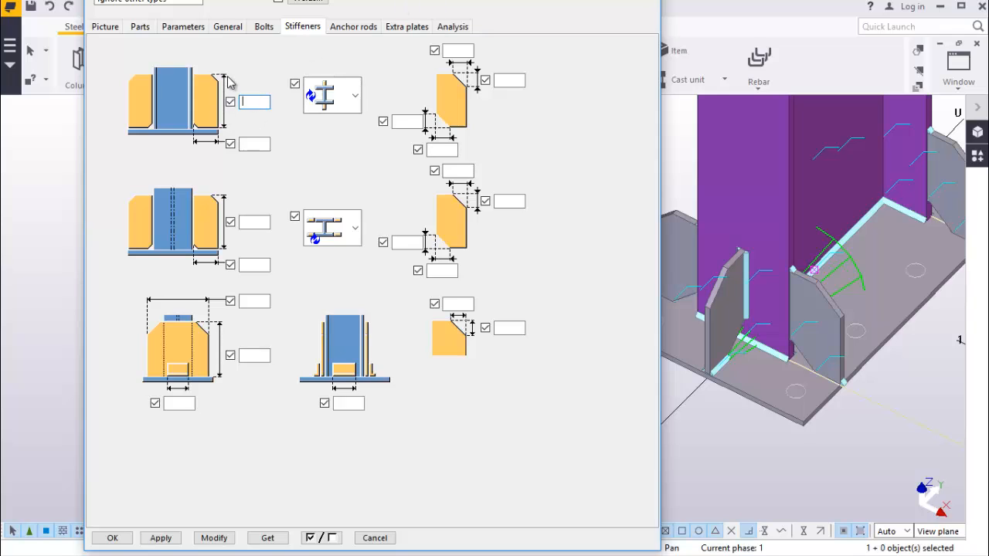
text(250)
click(260, 143)
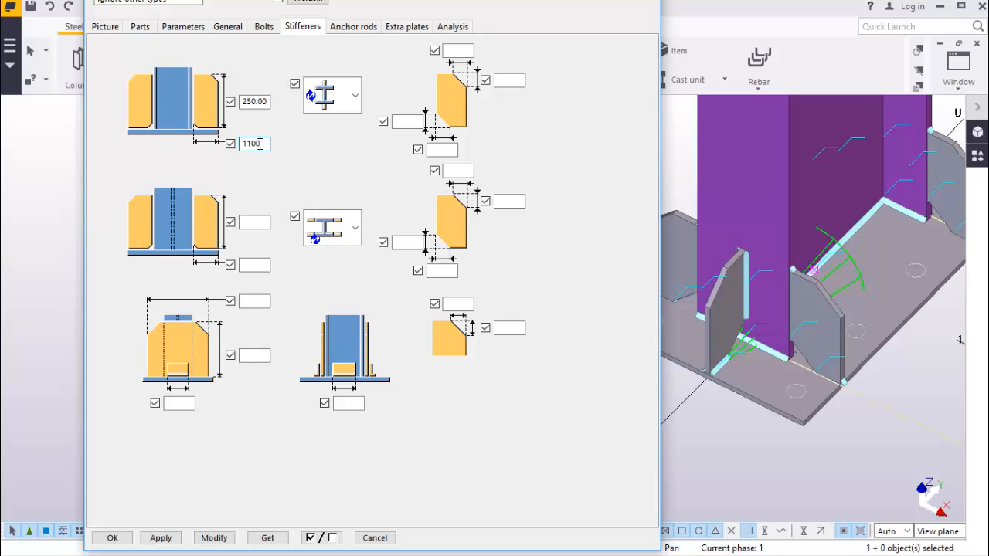
text(100)
click(263, 222)
text(250)
click(262, 265)
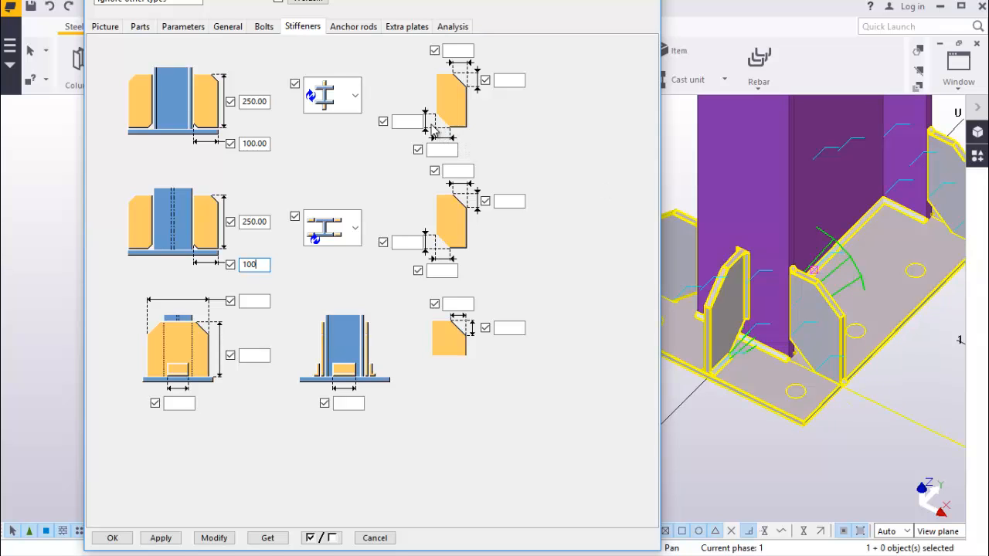
Set the lower inner chamfer dimensions of both stiffener sets to 0 in each direction
click(409, 121)
text(0)
click(447, 149)
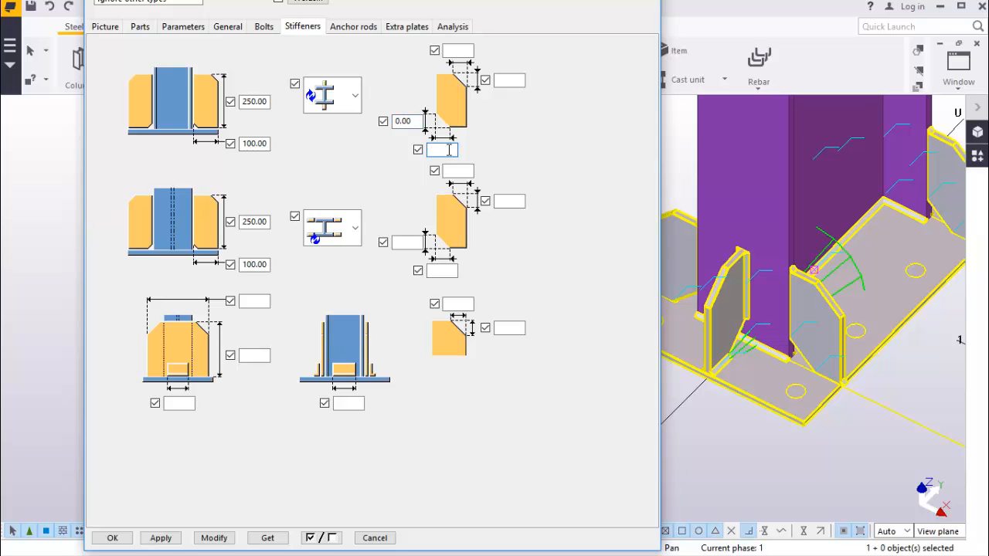
click(404, 242)
text(0)
click(446, 271)
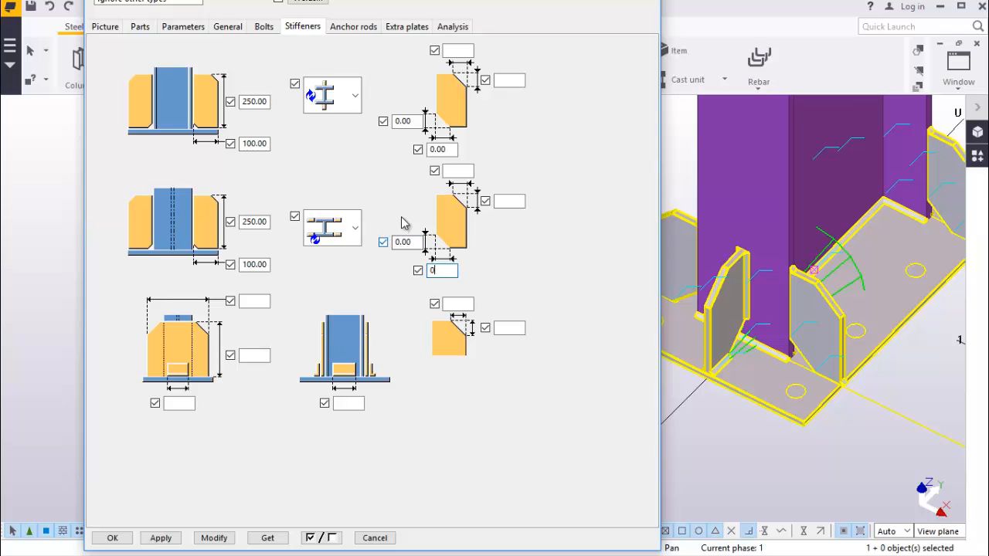
Apply the stiffener changes, set the base plate thickness to 20, and modify the connection
click(221, 538)
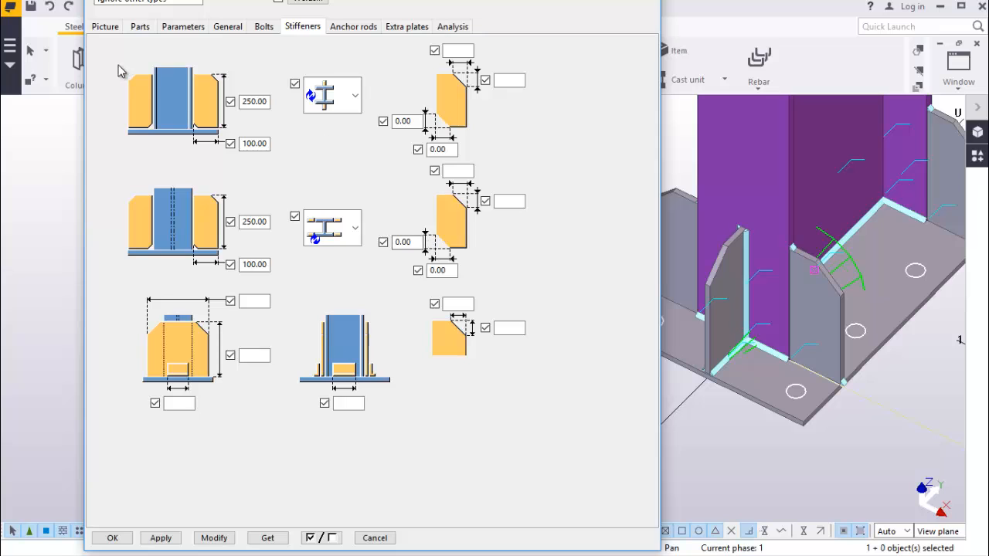
click(140, 27)
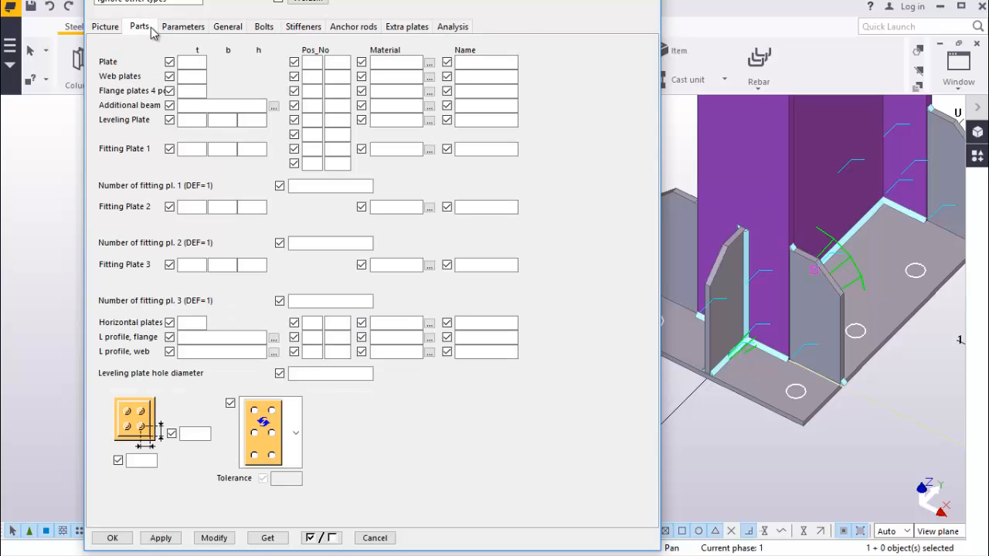
click(191, 64)
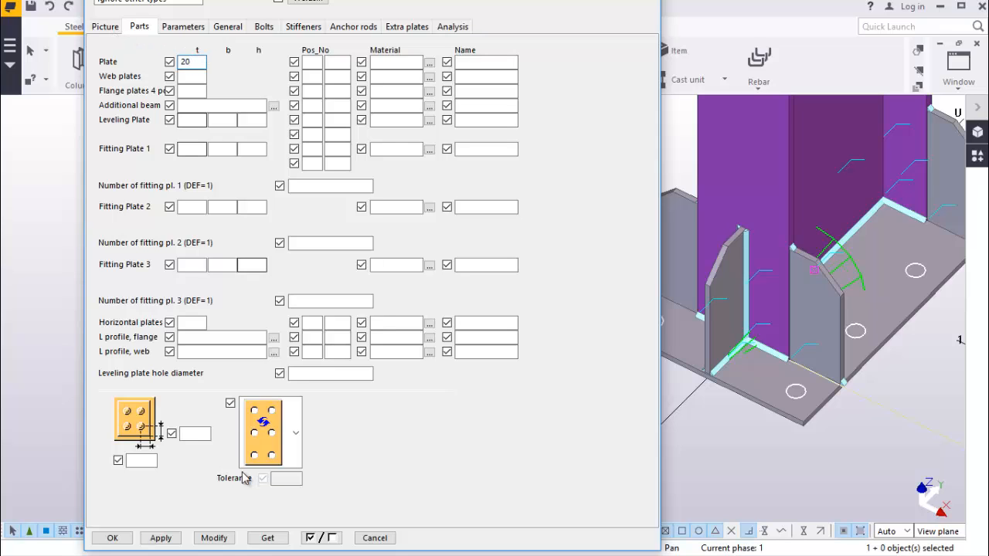
click(218, 540)
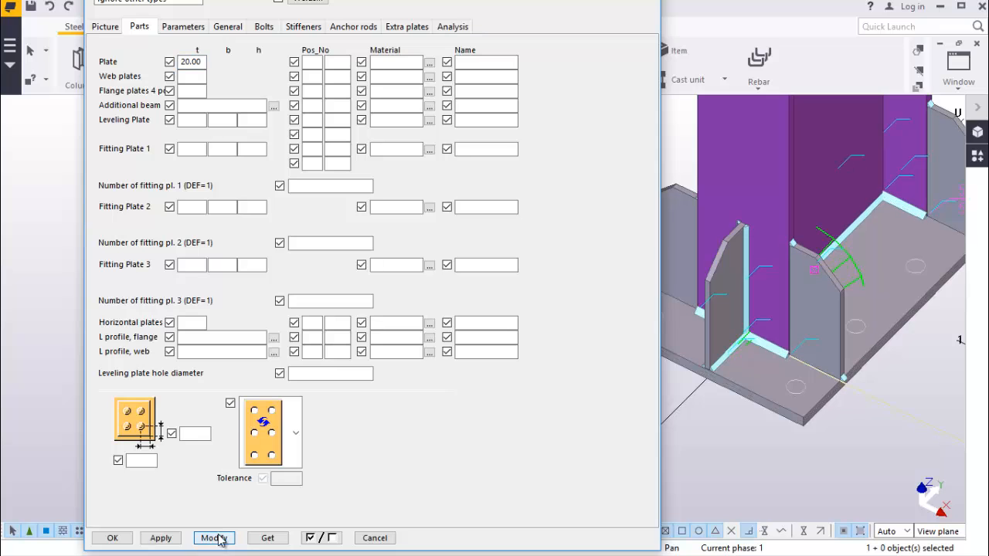
click(111, 538)
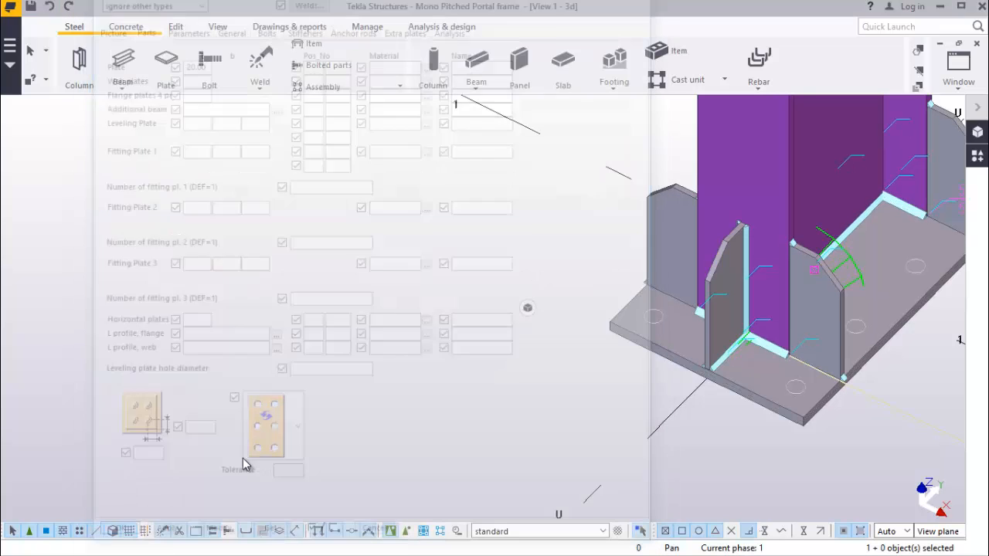
Copy the stiffened base plate connection from the column on grid line 1 to the column on grid line 2
scroll(356, 374, down, 3)
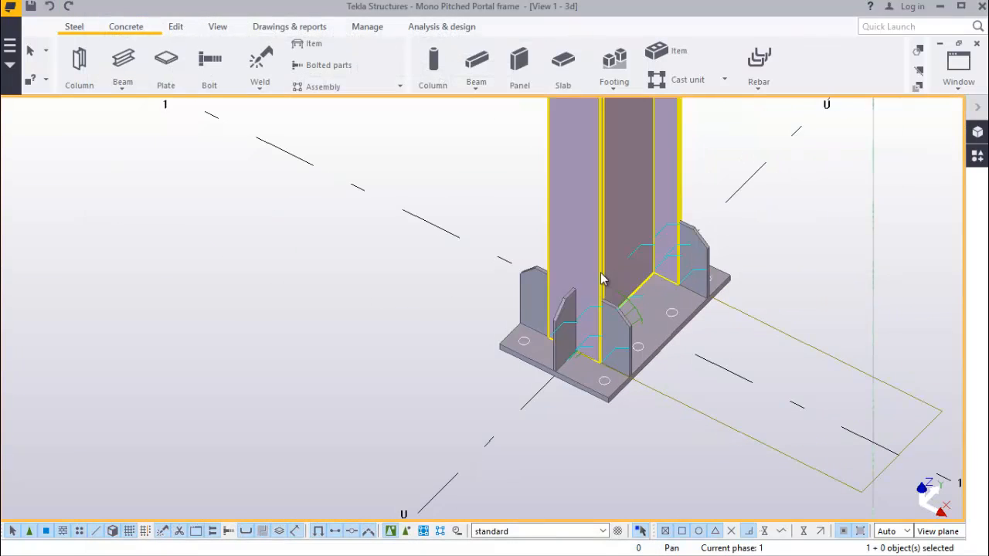
scroll(599, 279, up, 2)
scroll(404, 315, down, 3)
scroll(403, 320, down, 6)
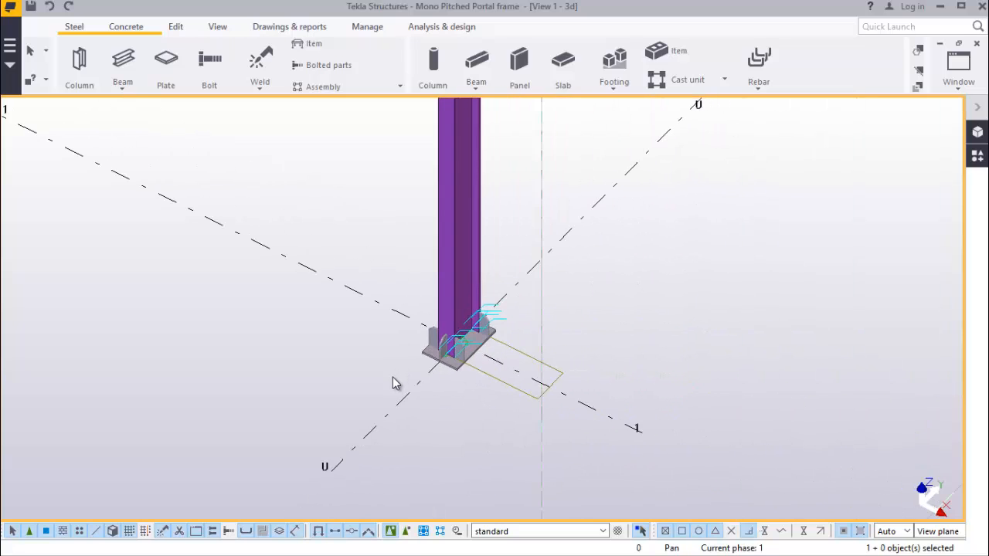
scroll(384, 405, down, 3)
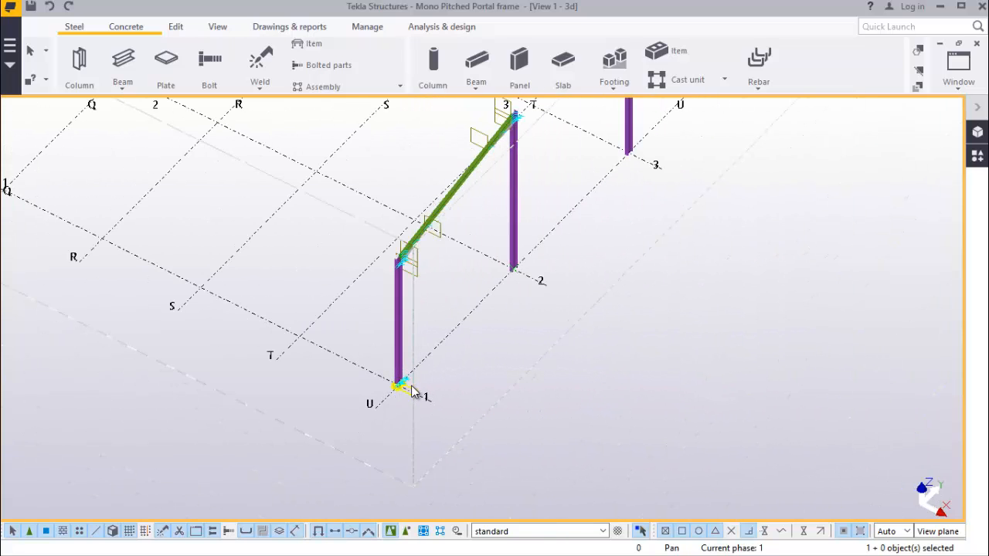
scroll(410, 393, up, 5)
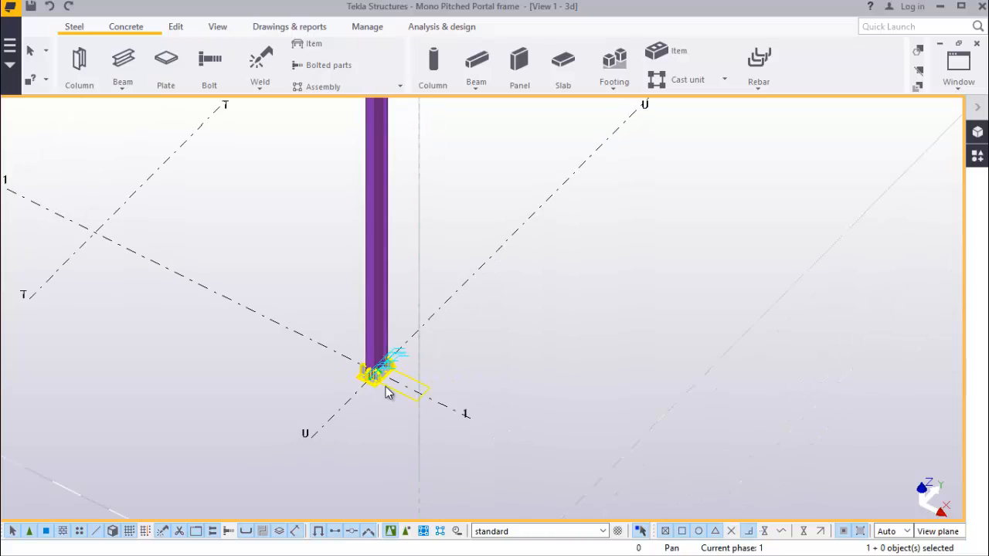
scroll(386, 393, up, 6)
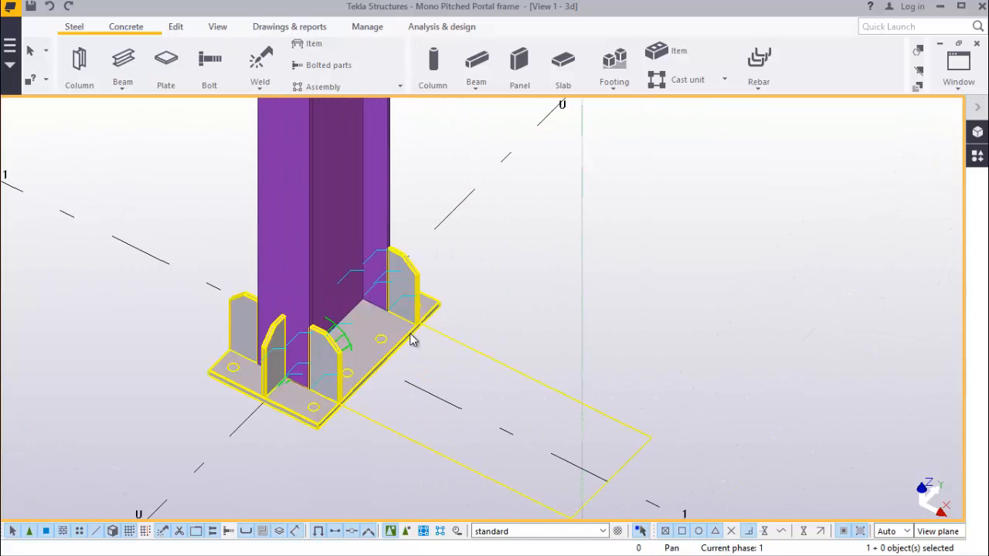
click(410, 335)
right_click(654, 205)
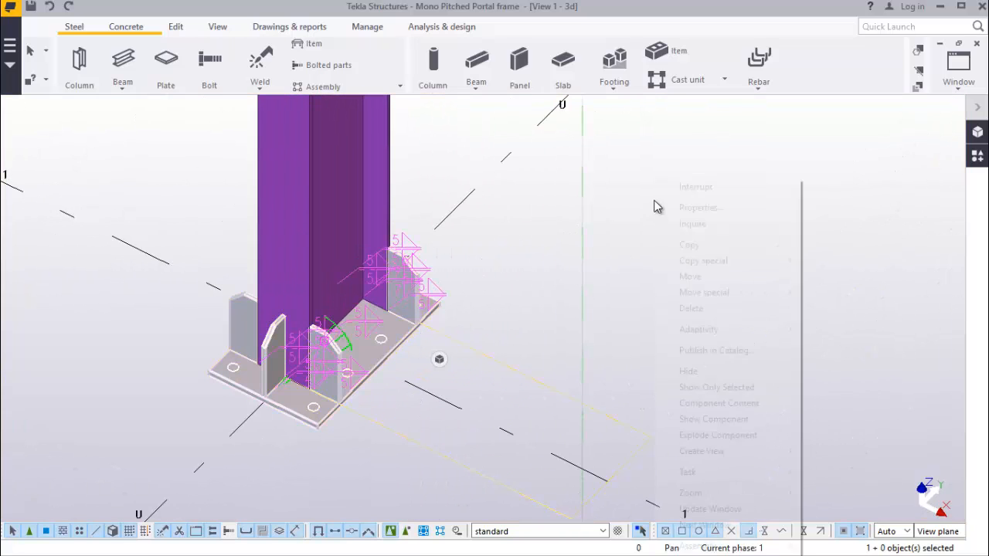
click(690, 245)
scroll(309, 332, down, 4)
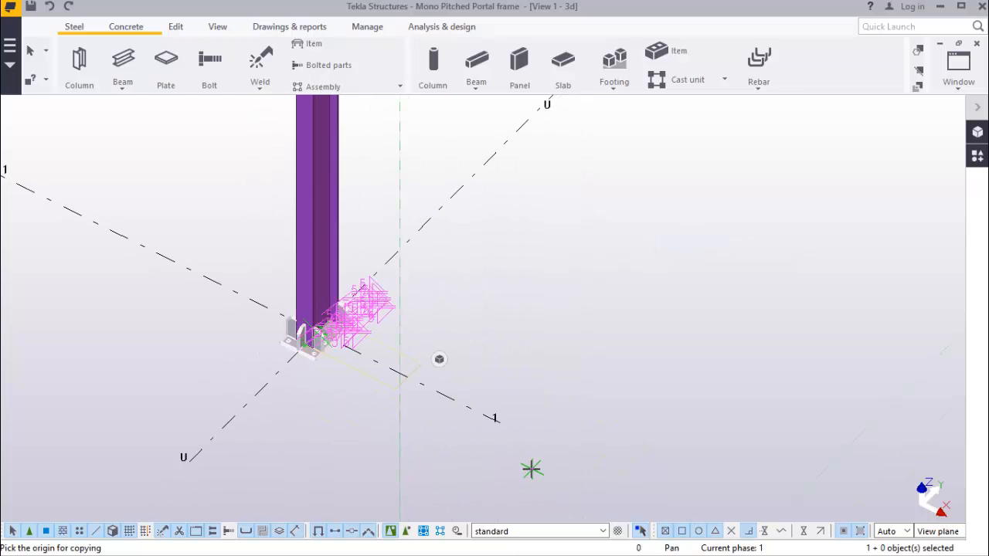
click(501, 422)
scroll(317, 438, down, 5)
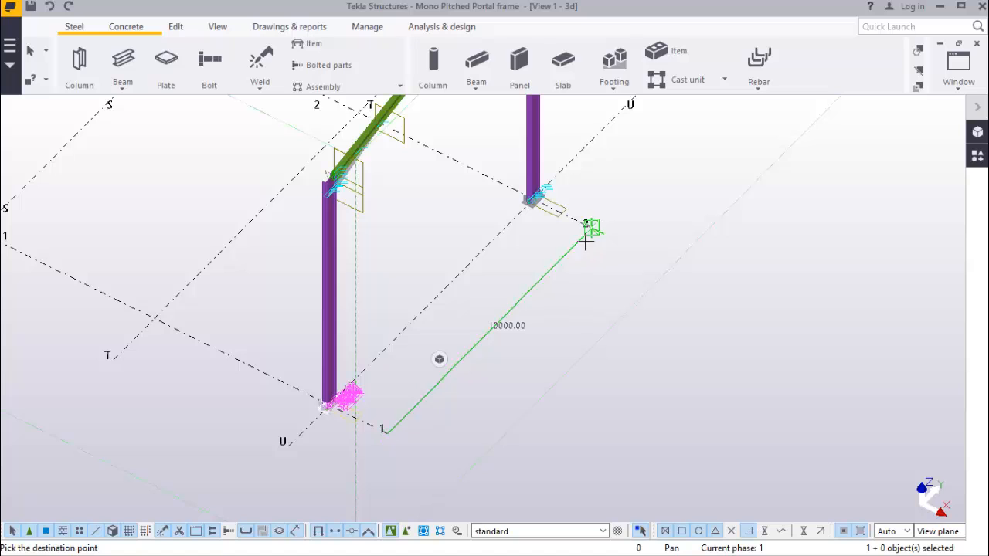
Place further copies of the base plate connection at the columns on grid lines 3 and 4
scroll(379, 382, down, 5)
scroll(579, 216, up, 4)
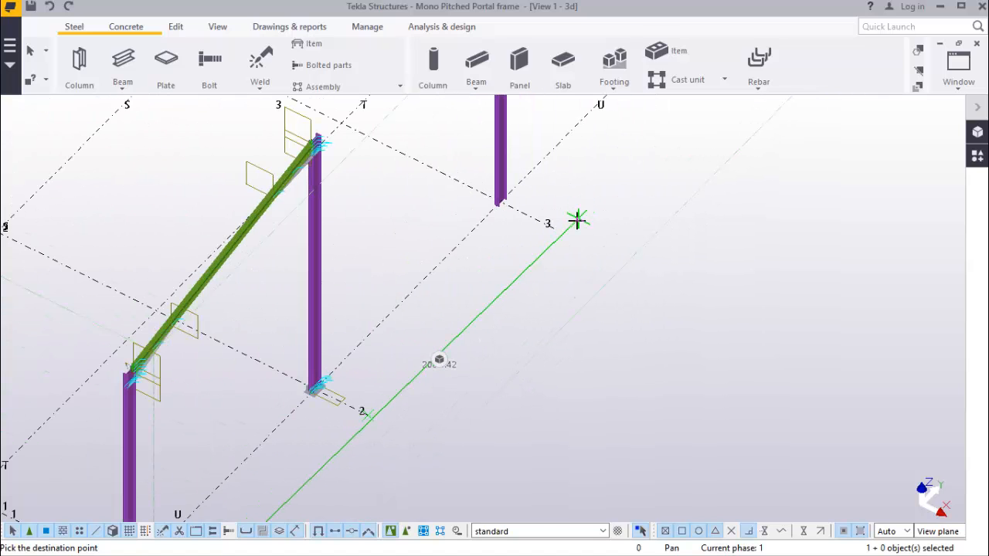
scroll(578, 221, up, 1)
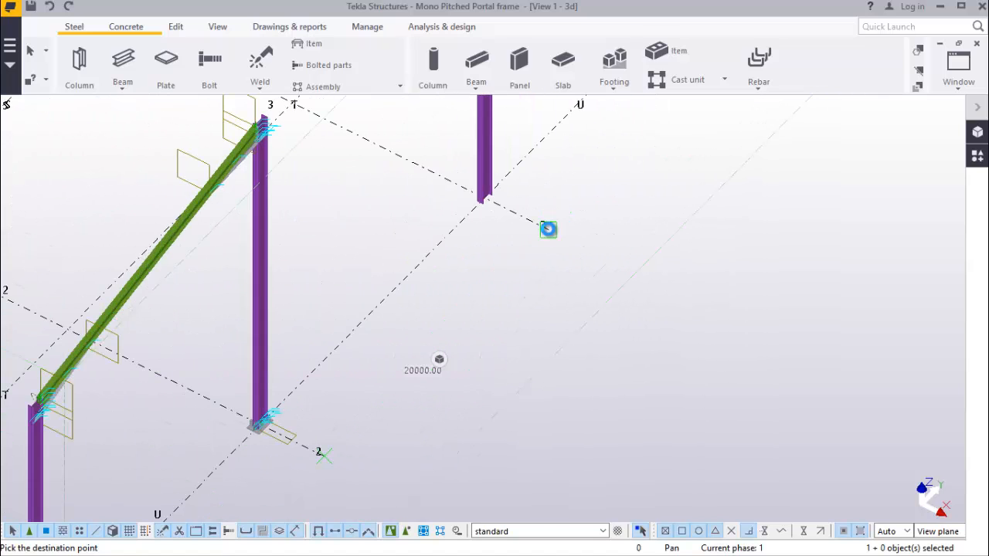
click(549, 229)
scroll(503, 294, down, 2)
scroll(489, 243, up, 2)
scroll(489, 243, up, 3)
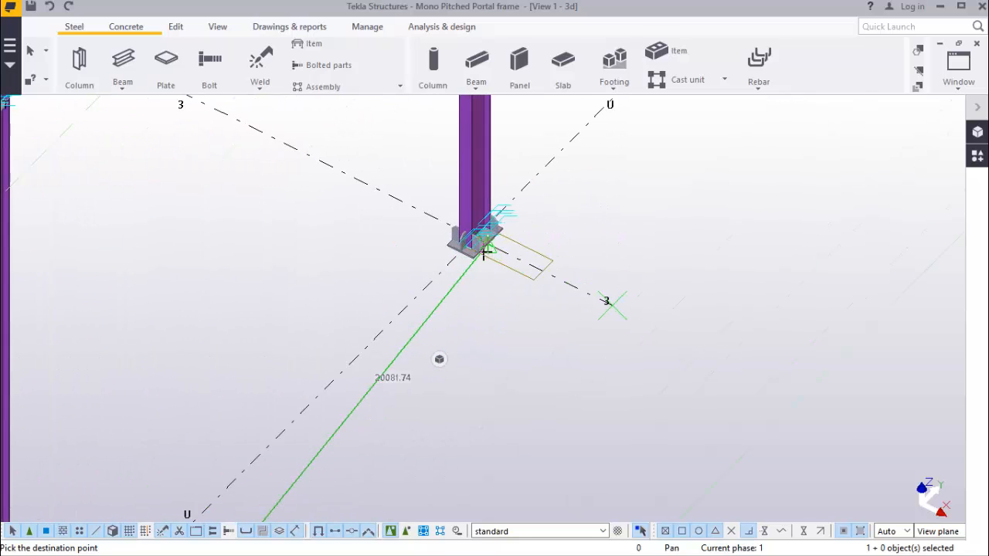
scroll(398, 362, down, 1)
scroll(411, 358, down, 4)
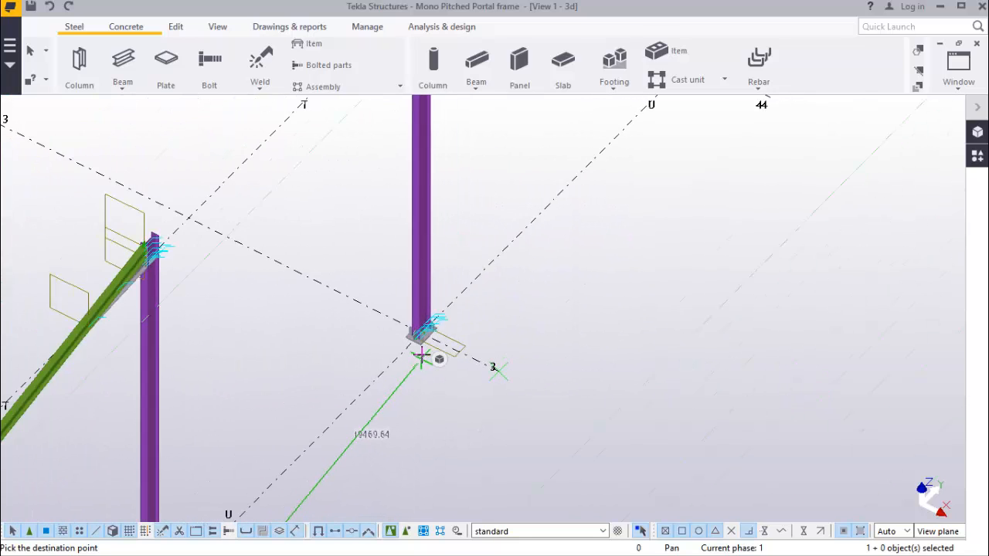
scroll(616, 242, down, 1)
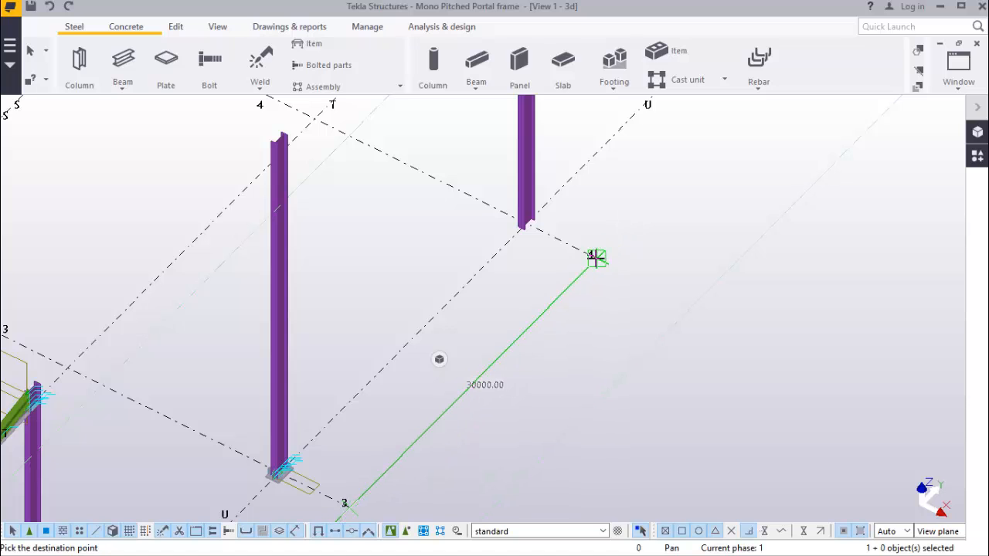
click(596, 259)
Place copies of the base plate connection at the columns on grid lines 5 and 6 and end the copying
scroll(459, 321, down, 2)
scroll(600, 211, down, 2)
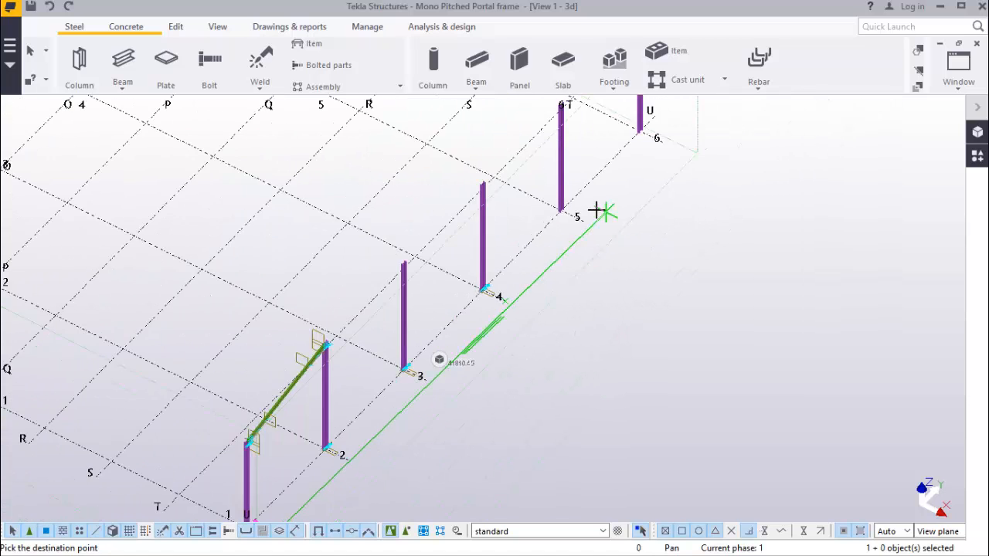
scroll(579, 221, up, 4)
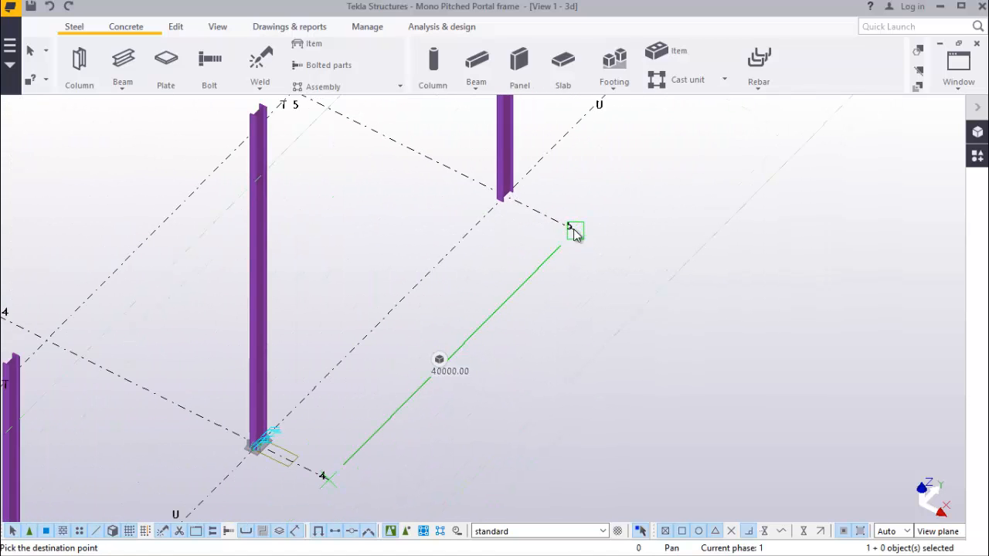
click(574, 232)
scroll(608, 285, down, 3)
scroll(657, 181, up, 3)
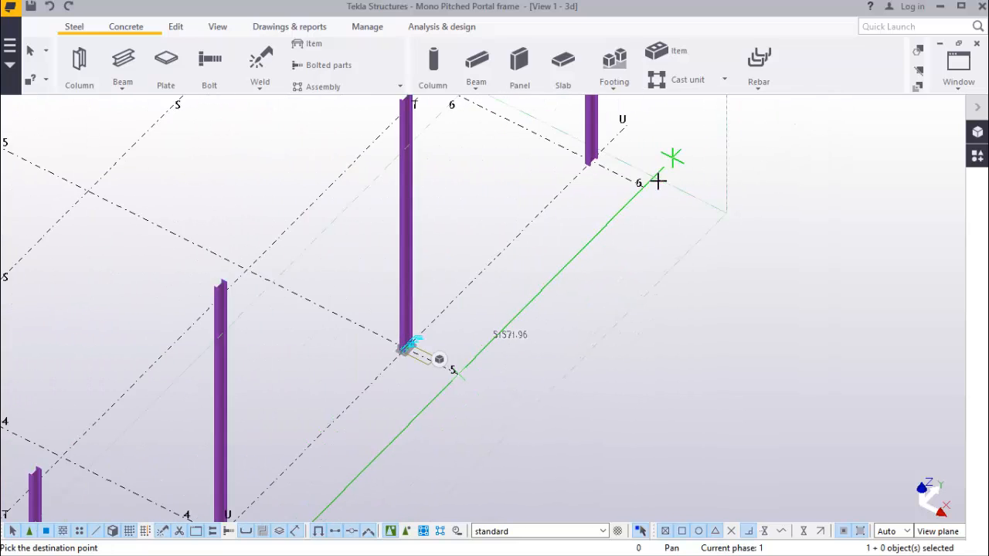
scroll(658, 182, up, 2)
click(640, 186)
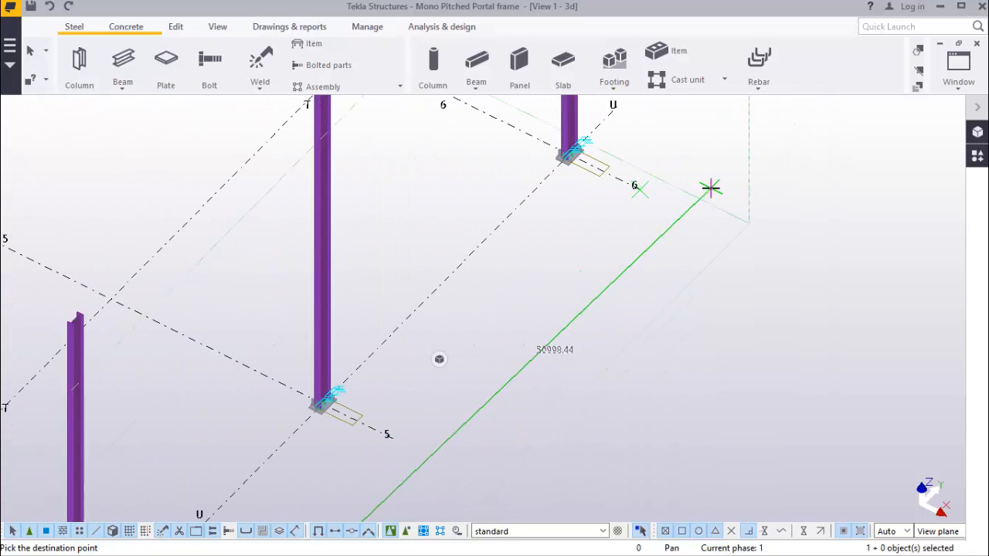
right_click(684, 205)
click(726, 216)
Copy the sloping rafter with its end connections from grid line 1 to grid line 2, filling the bay between grid lines 2 and 3
scroll(728, 221, down, 4)
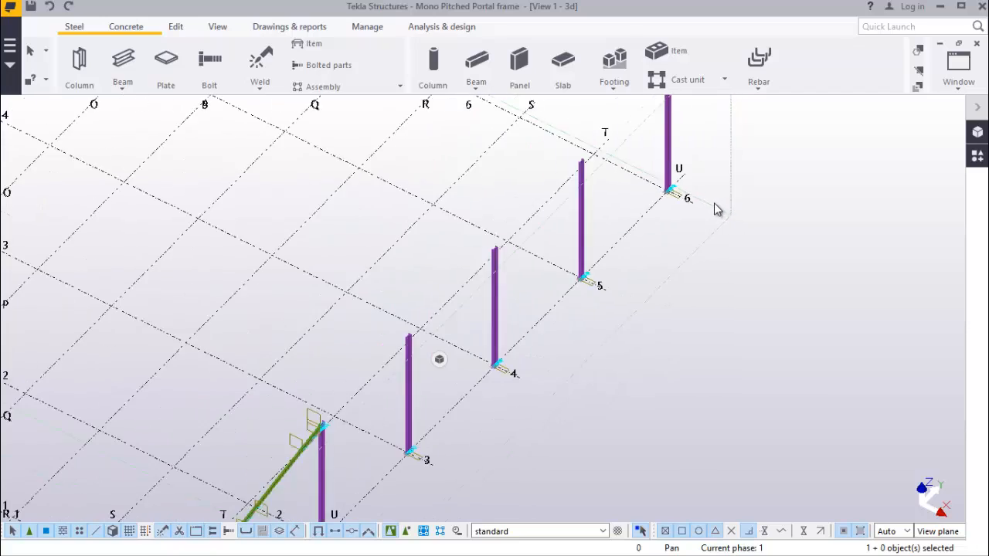
scroll(718, 209, down, 2)
scroll(464, 325, up, 5)
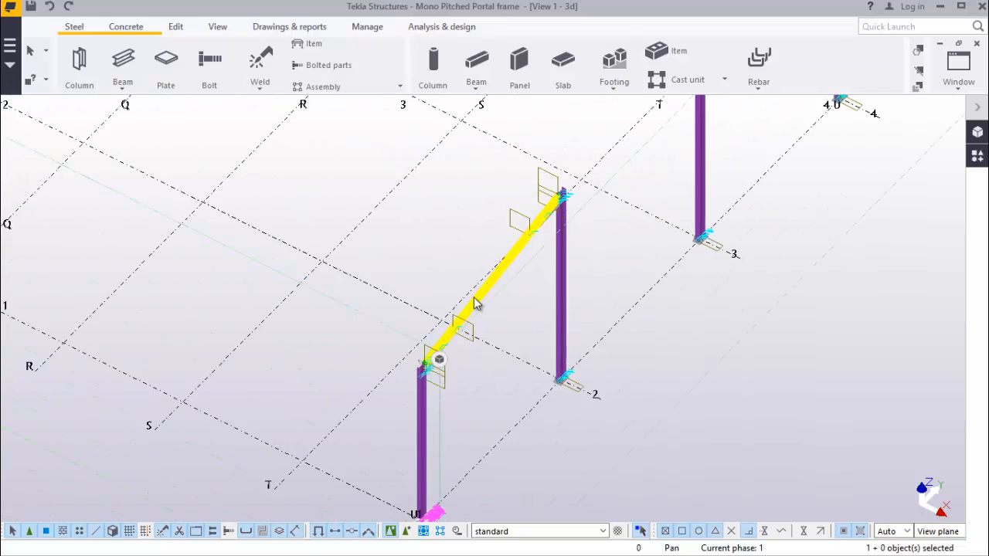
scroll(506, 277, up, 3)
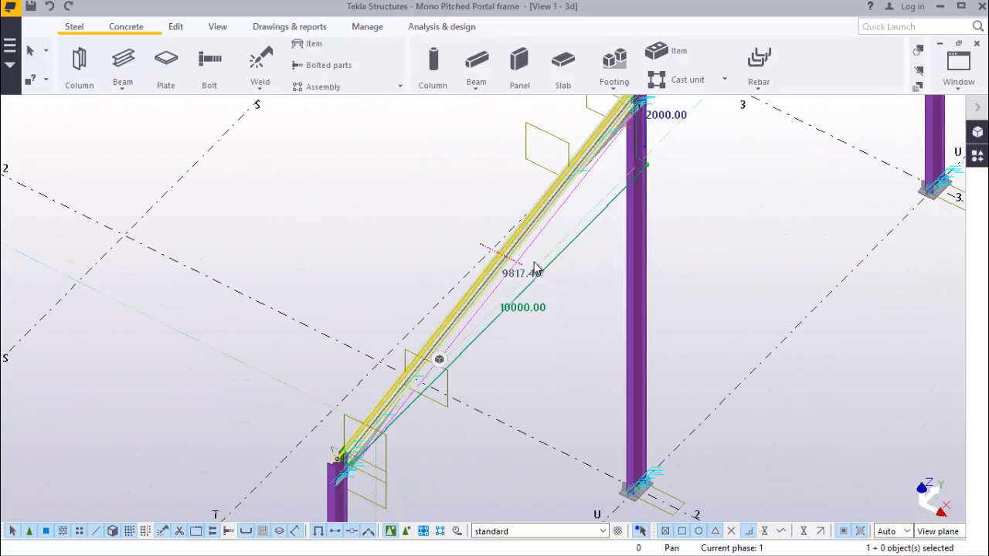
right_click(740, 267)
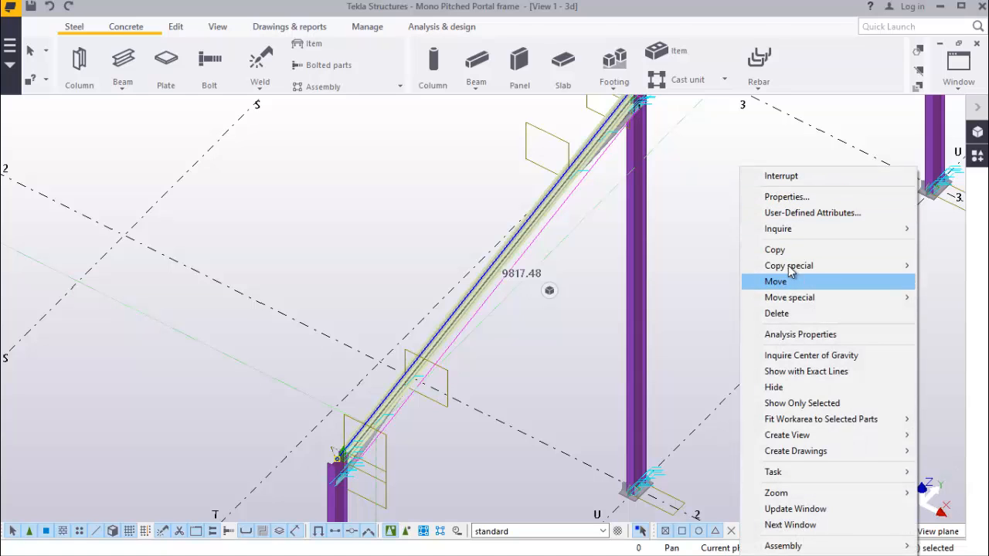
click(775, 250)
scroll(619, 223, down, 4)
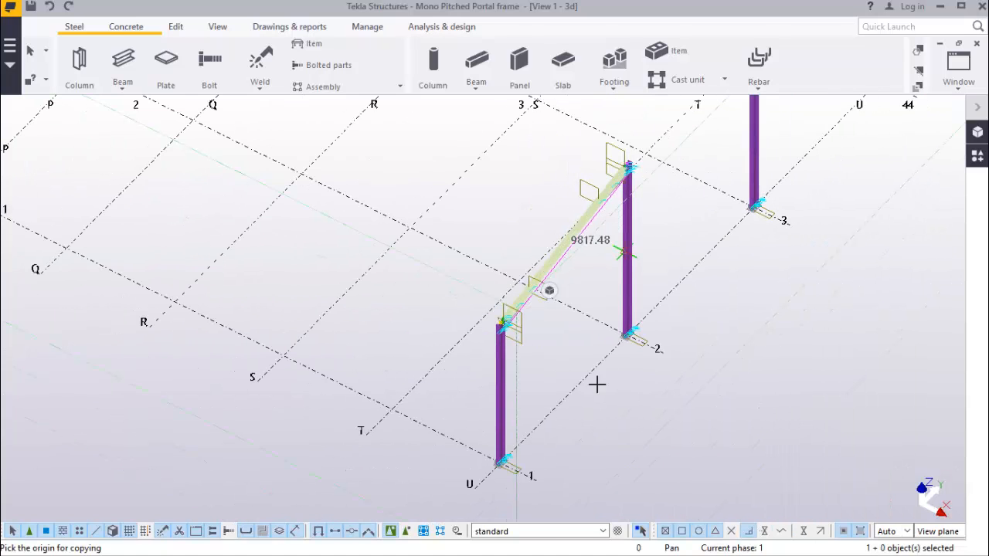
scroll(537, 481, up, 5)
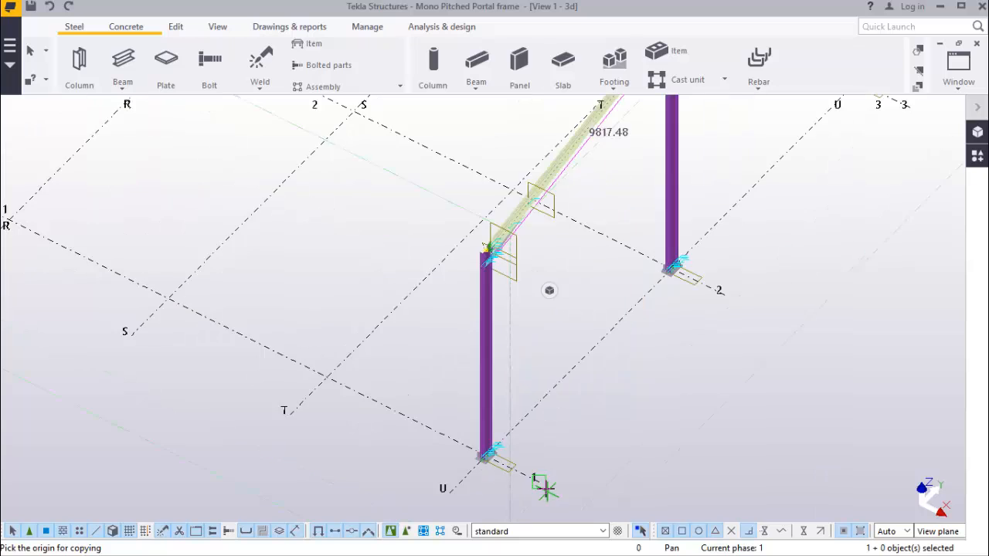
click(532, 475)
scroll(530, 468, down, 3)
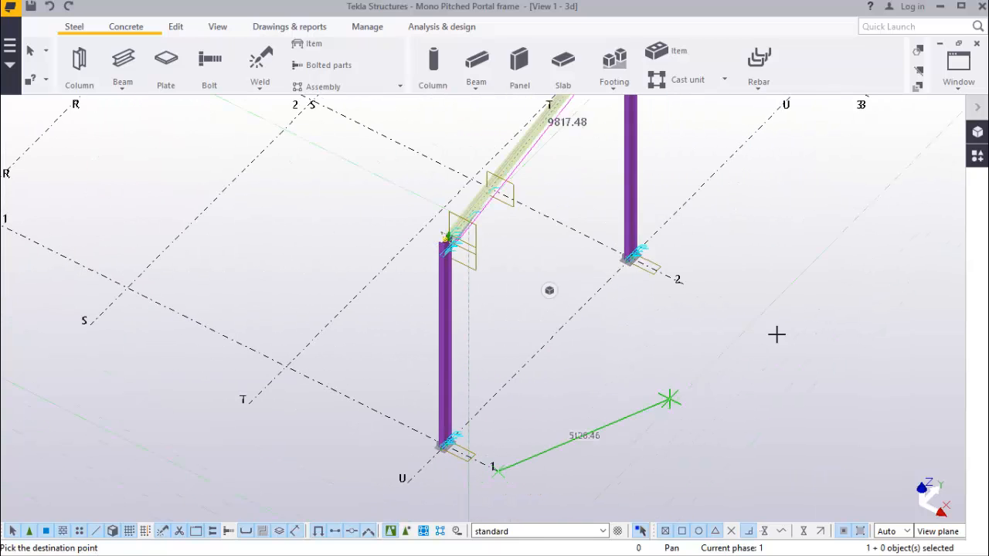
scroll(507, 420, down, 2)
scroll(622, 351, up, 3)
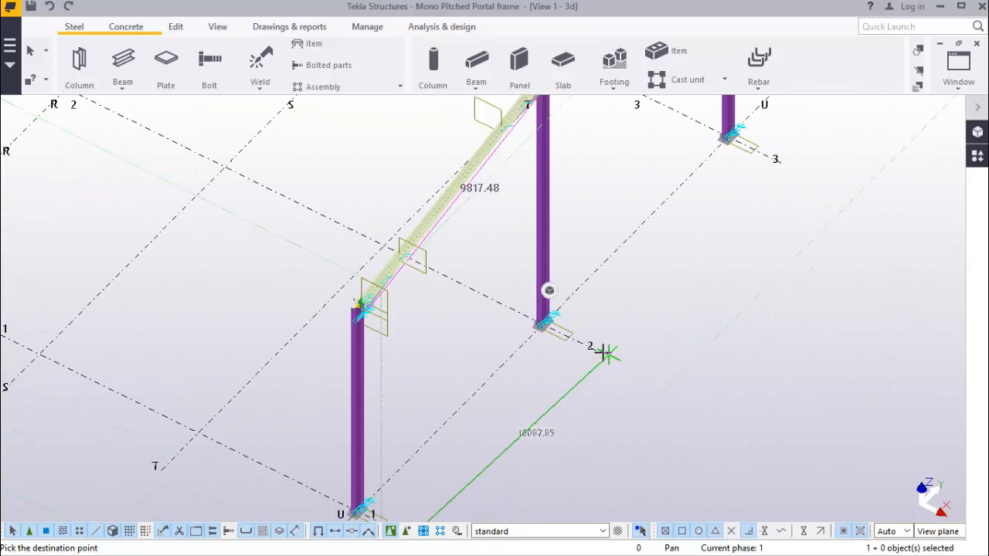
Place further copies of the sloping rafter with its end connections at grid lines 3 and 4
scroll(533, 383, down, 3)
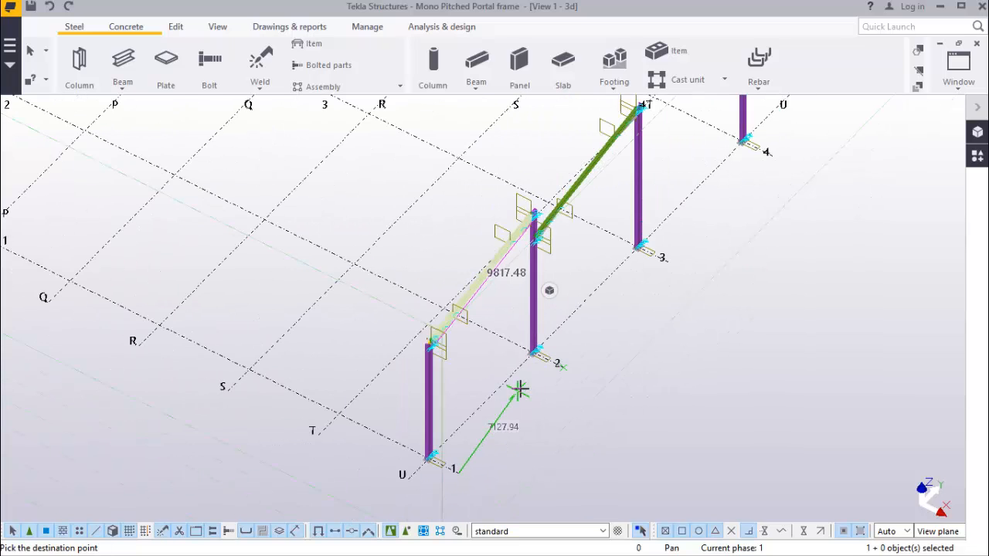
scroll(695, 247, up, 3)
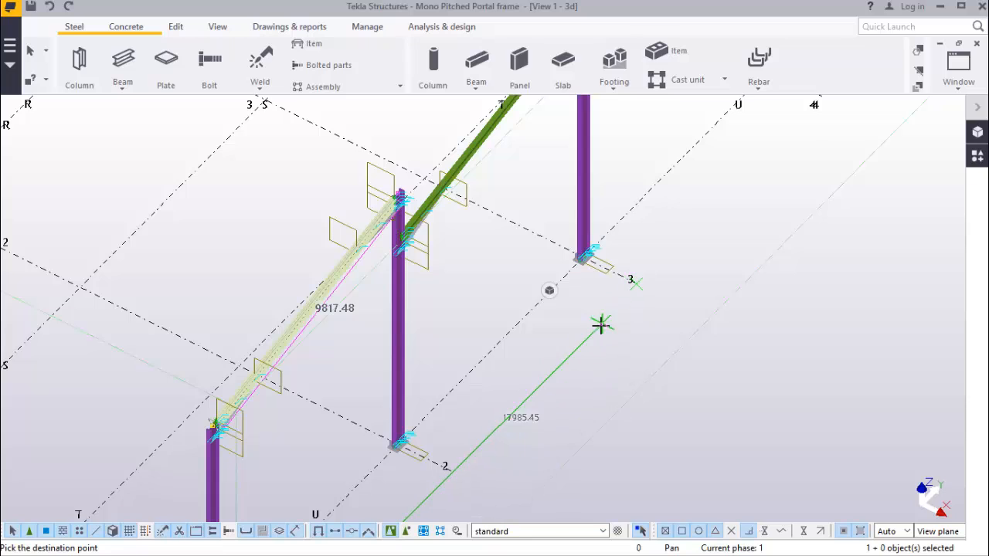
scroll(565, 338, down, 4)
scroll(672, 244, up, 4)
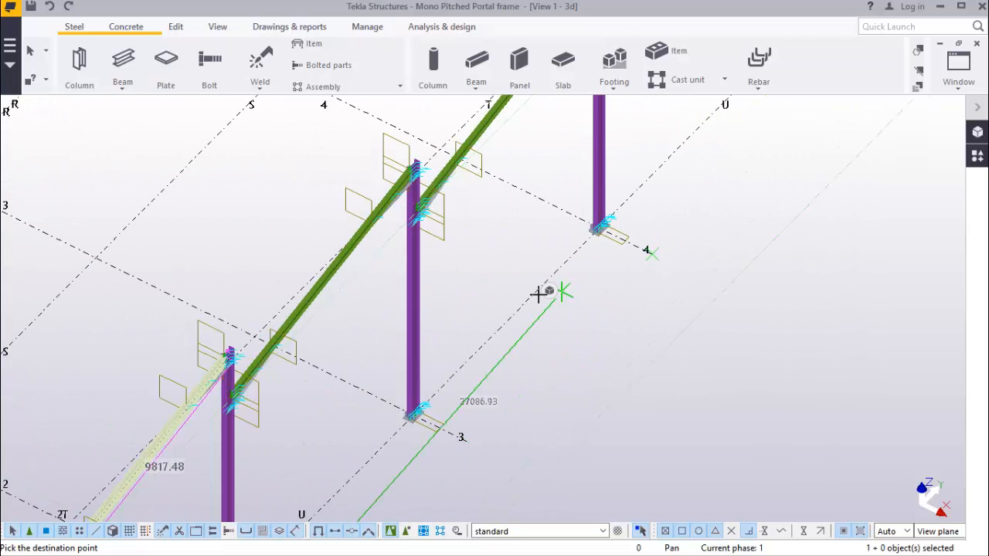
scroll(549, 289, down, 1)
scroll(559, 329, down, 5)
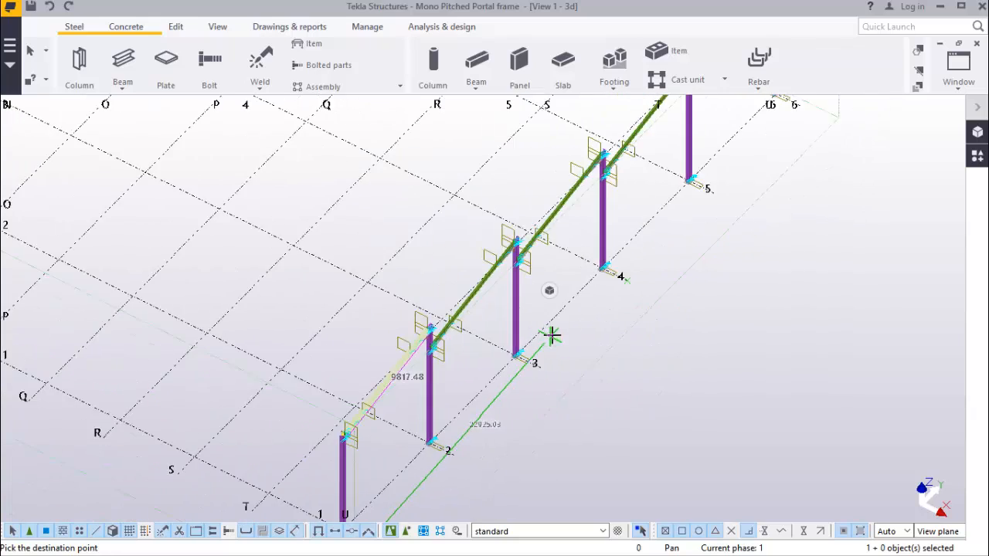
Place a copy of the sloping rafter with its end connections at grid line 5 and end the copying
scroll(606, 290, up, 5)
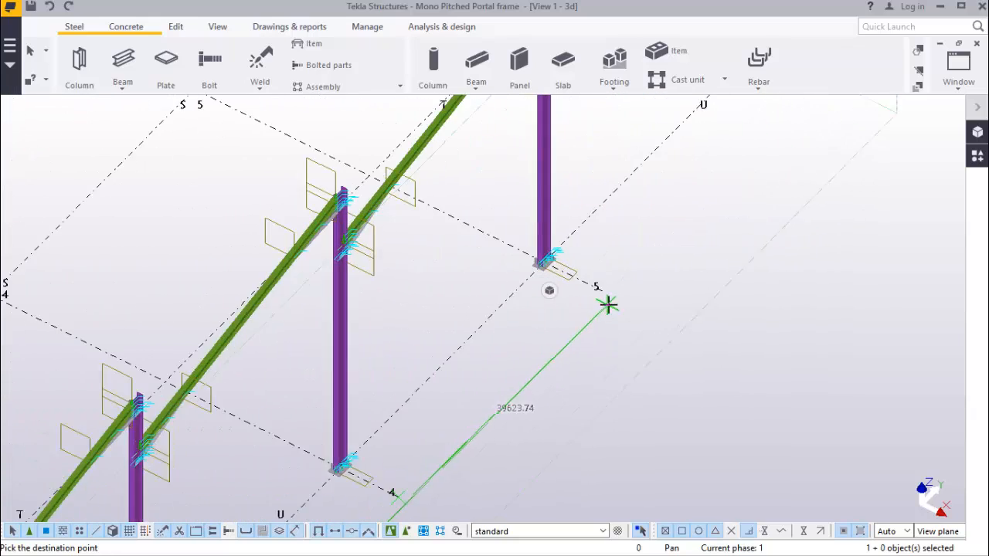
scroll(602, 300, down, 5)
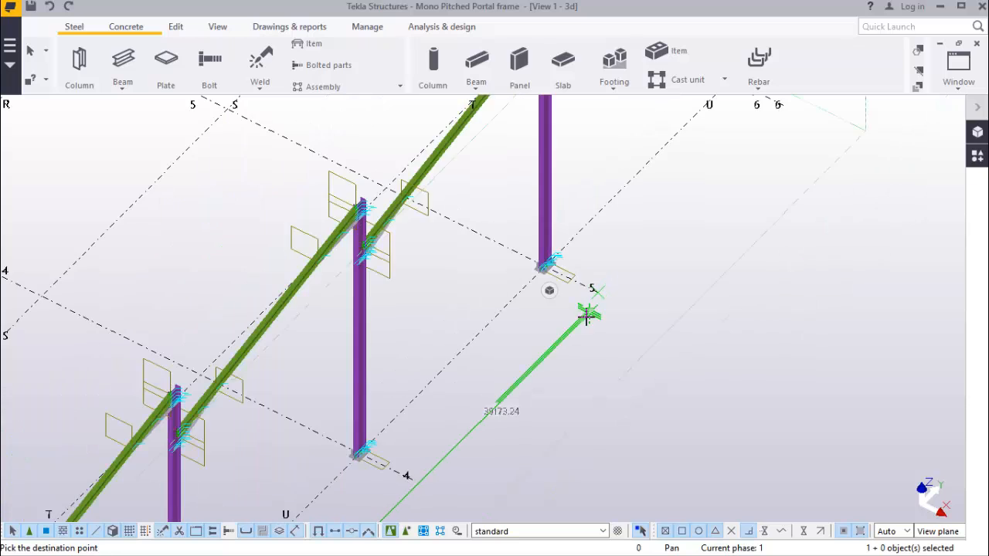
right_click(775, 142)
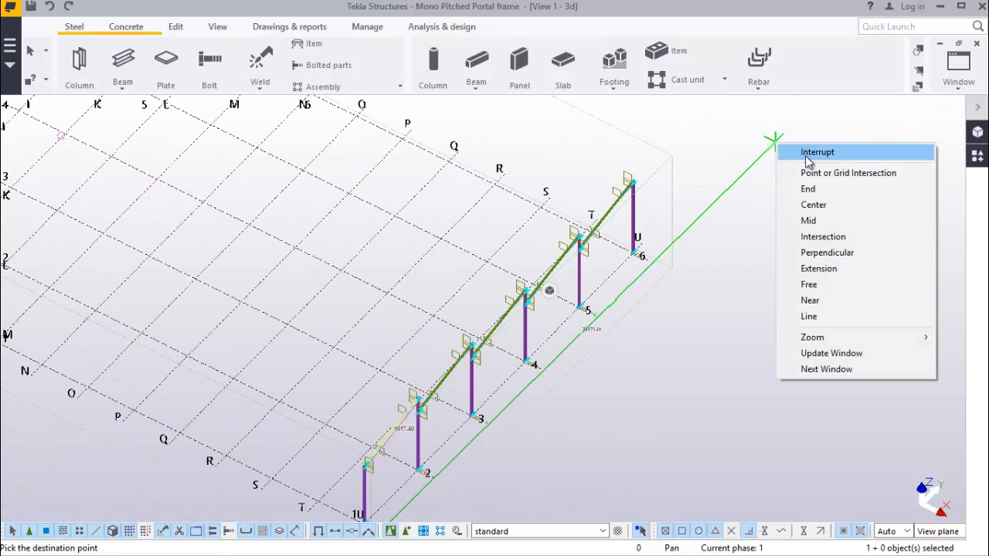
click(804, 150)
Redraw the 3D view to clear the temporary outlines around the rafter and base plate connections
scroll(622, 260, up, 2)
scroll(621, 260, up, 1)
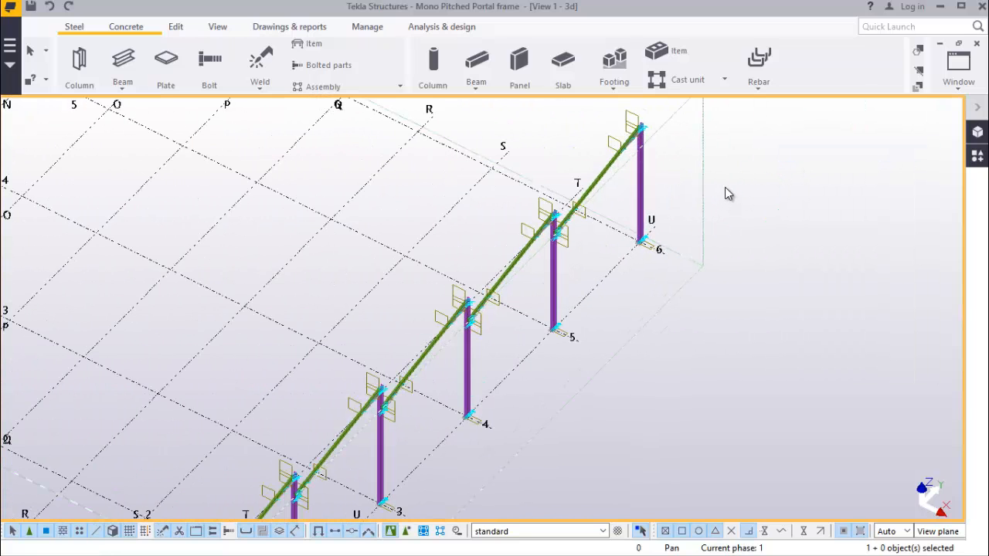
right_click(732, 173)
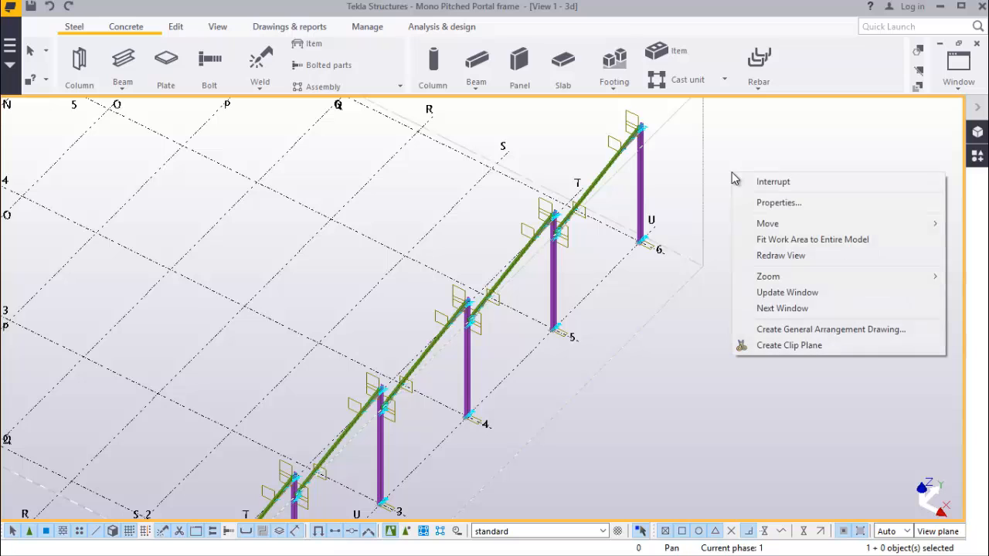
click(781, 256)
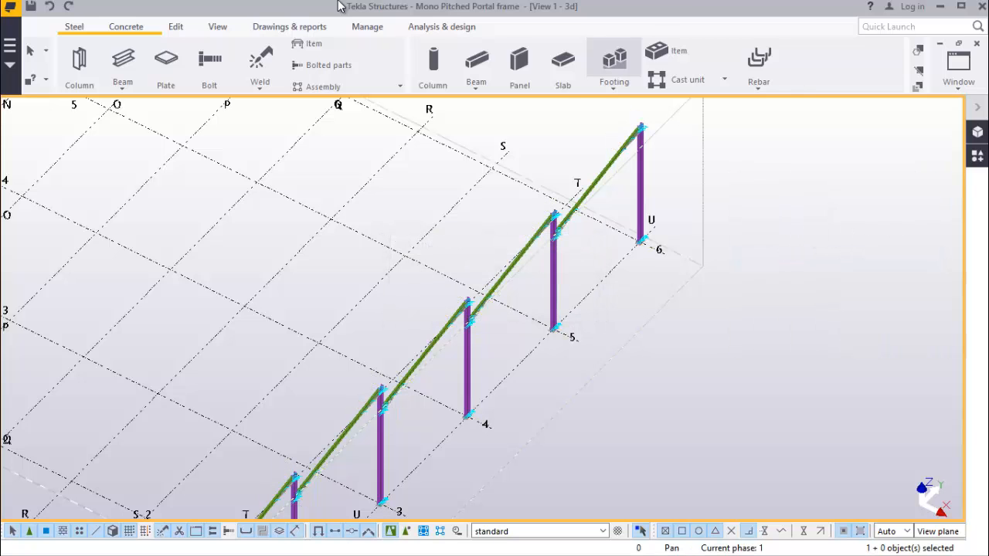
scroll(672, 232, down, 2)
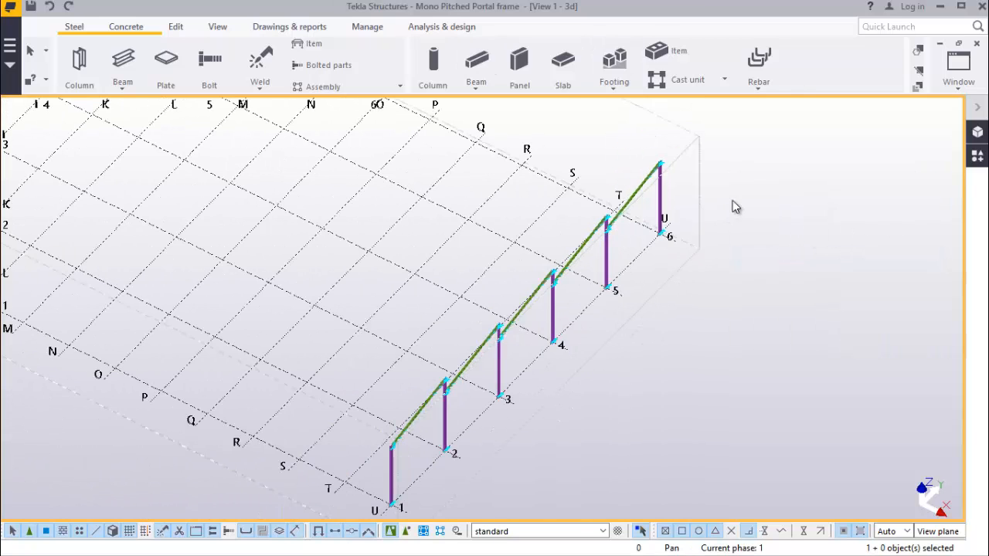
Rotate the model towards a side view of the frame and examine the haunched connection at the column on grid line 1
click(217, 27)
click(531, 80)
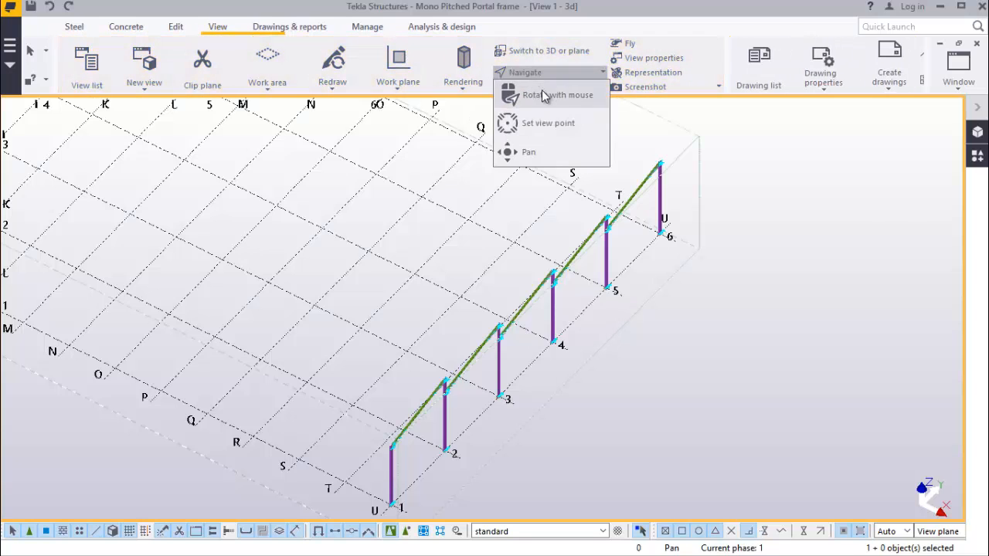
click(537, 95)
drag(608, 273, 409, 268)
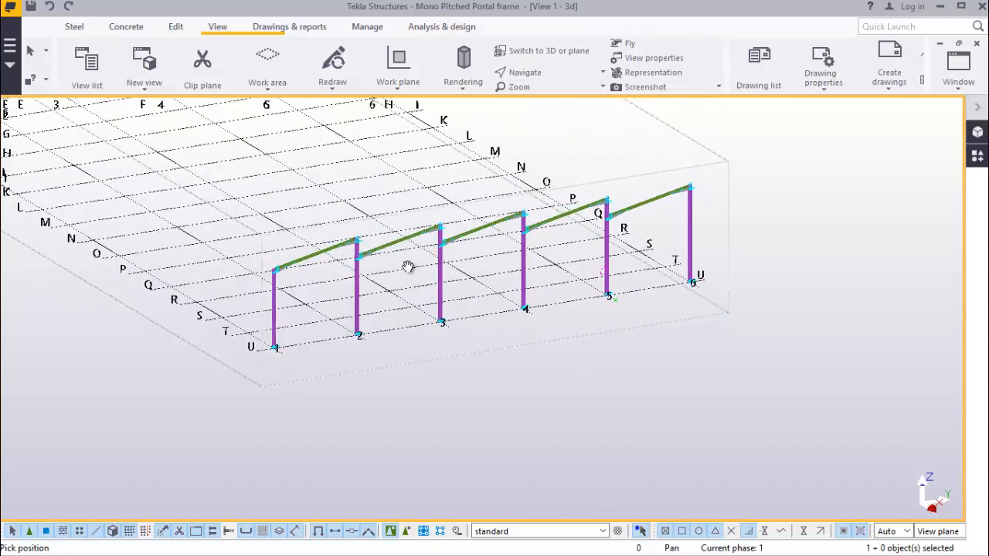
scroll(257, 307, up, 4)
scroll(291, 253, up, 8)
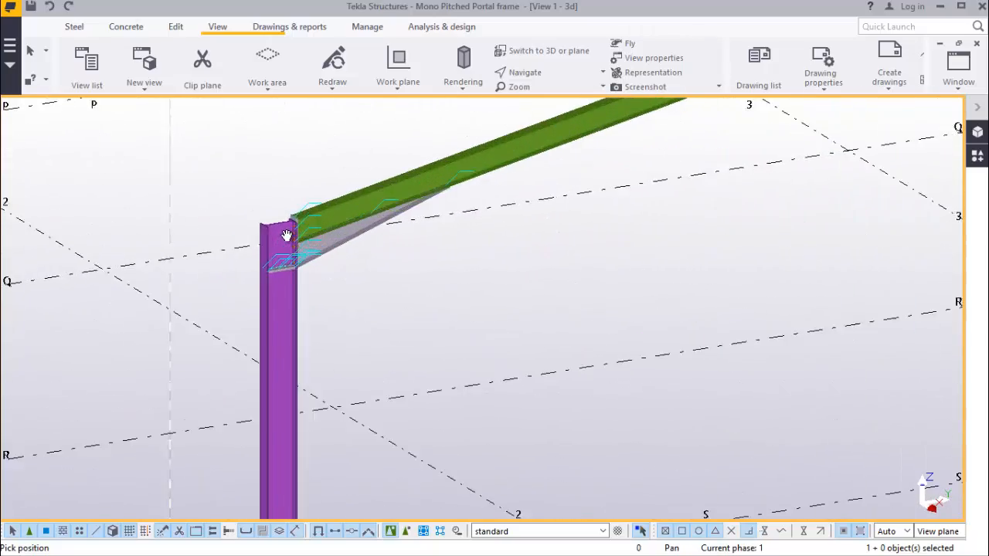
Leave the pan command and search the Applications & components catalog for "CAP"
scroll(301, 253, down, 2)
scroll(301, 248, up, 3)
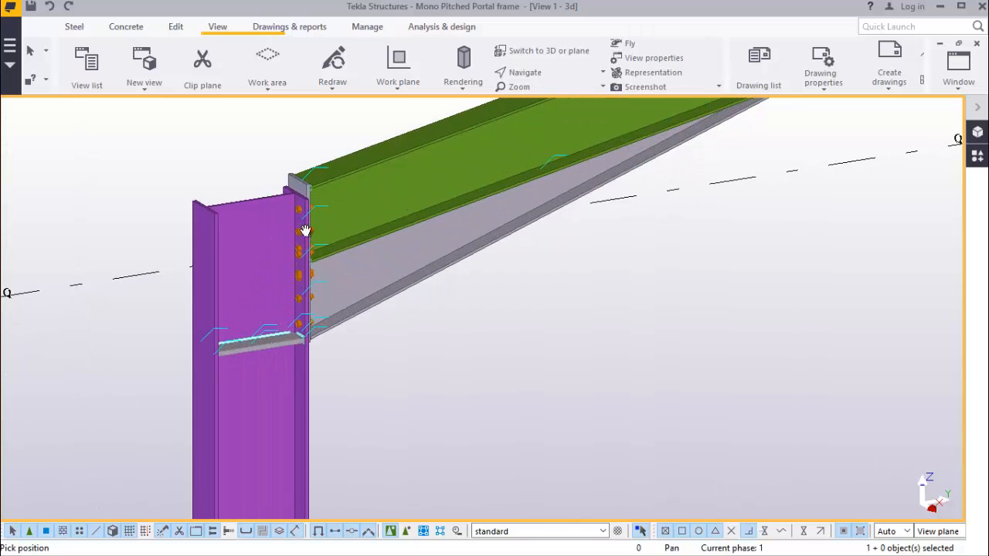
right_click(186, 143)
click(230, 159)
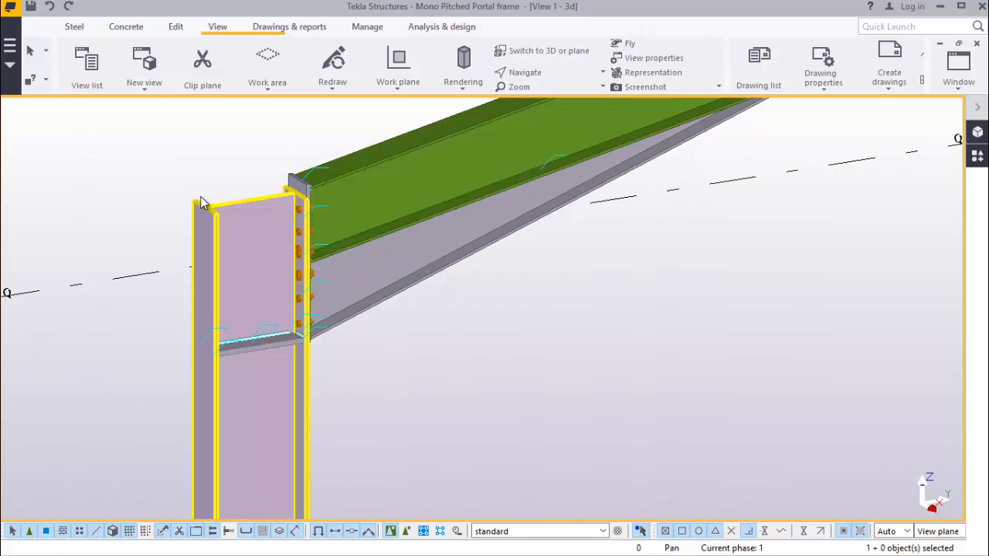
scroll(222, 220, up, 4)
click(811, 160)
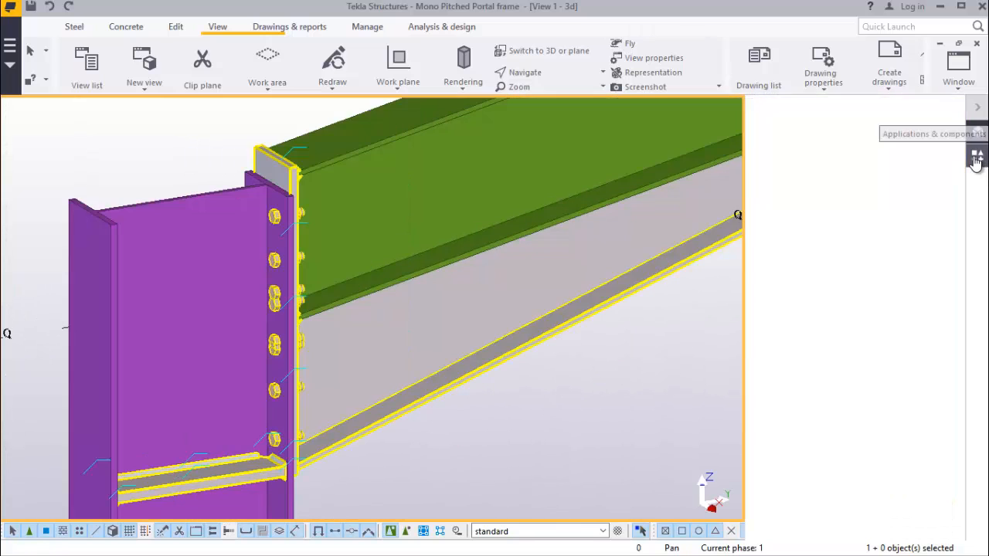
click(976, 156)
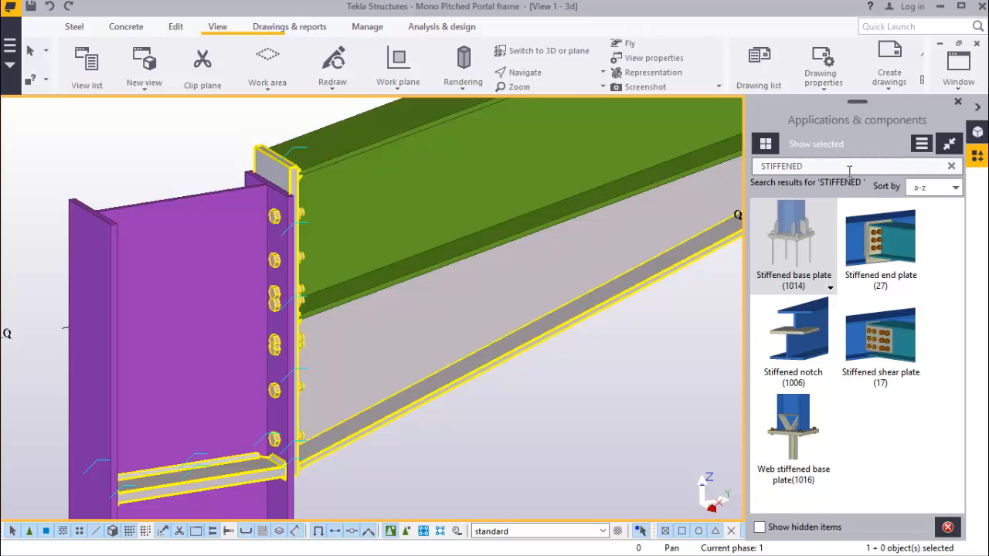
drag(836, 167, 721, 183)
text(CA)
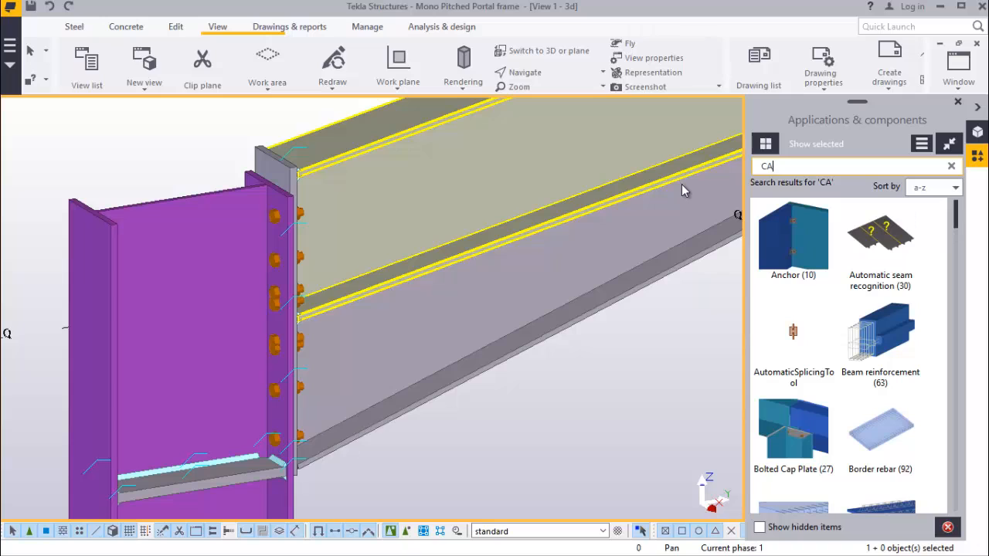
text(PL)
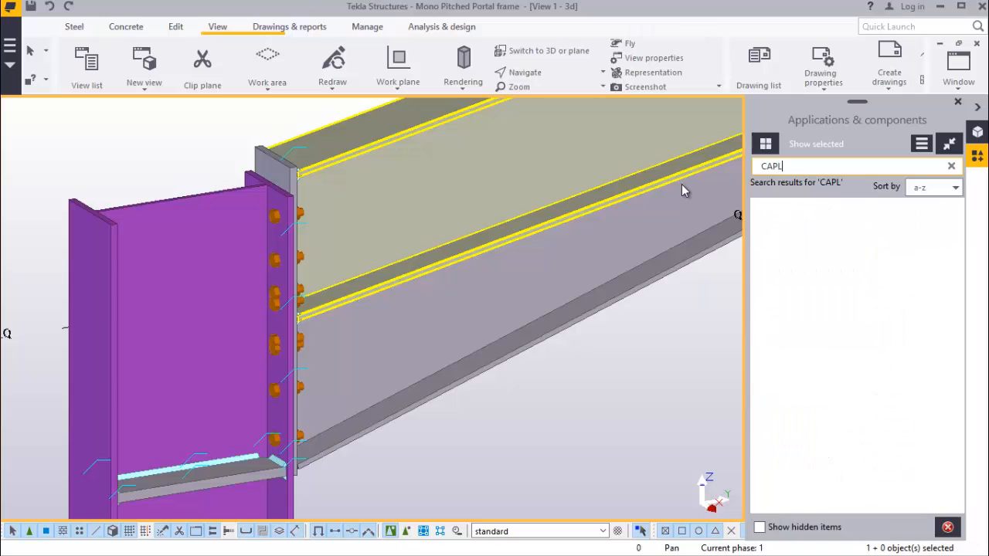
key(BackSpace)
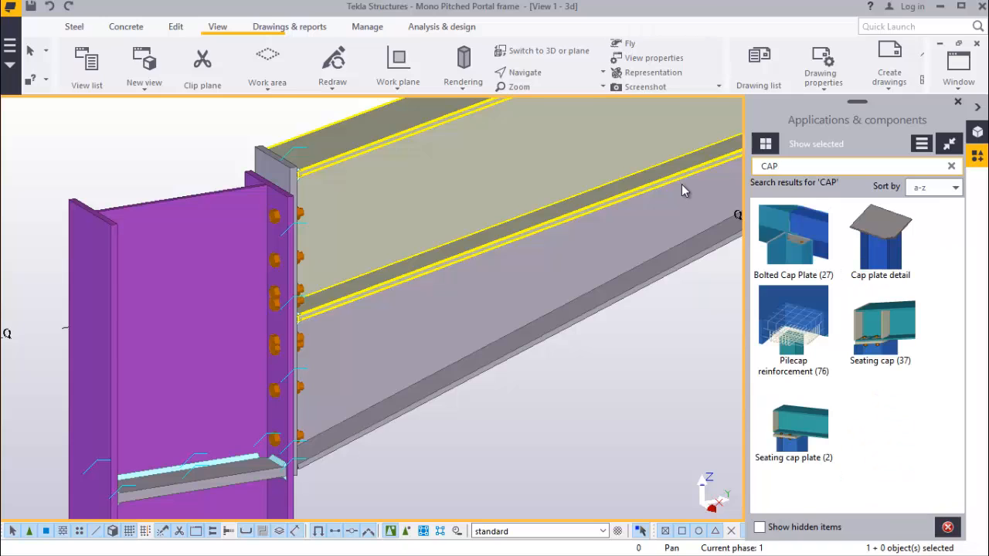
Place a Cap plate detail on the top end of the purple column at the rafter connection
click(894, 258)
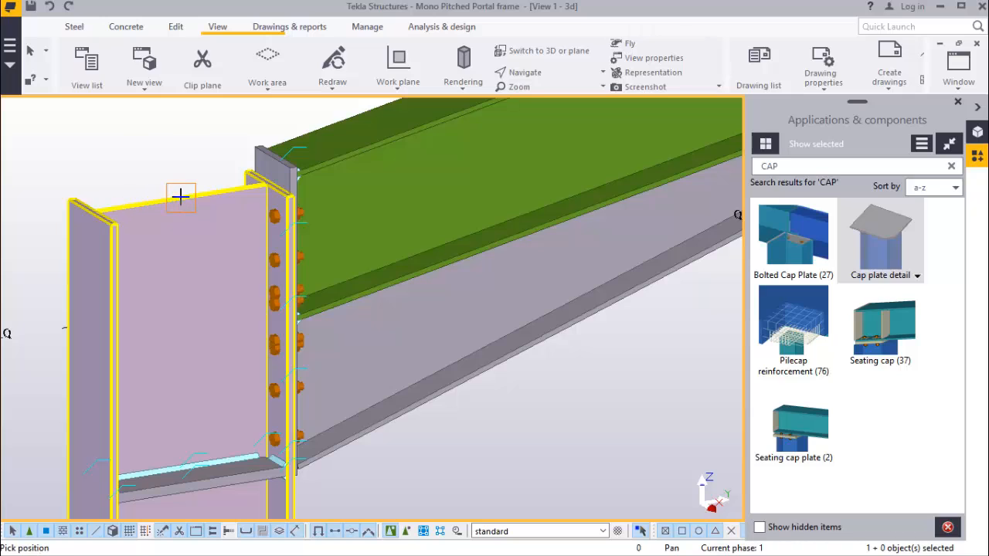
click(181, 196)
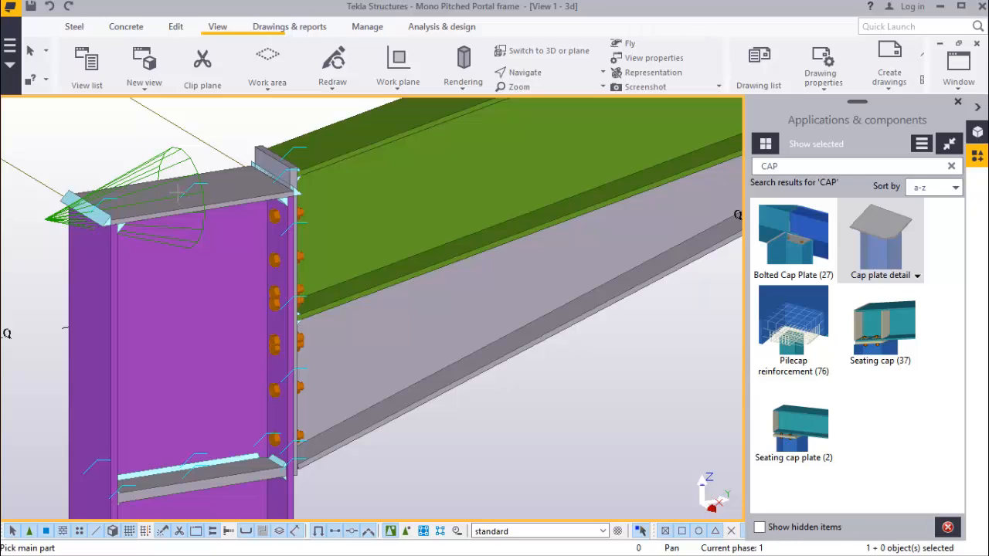
scroll(180, 190, up, 5)
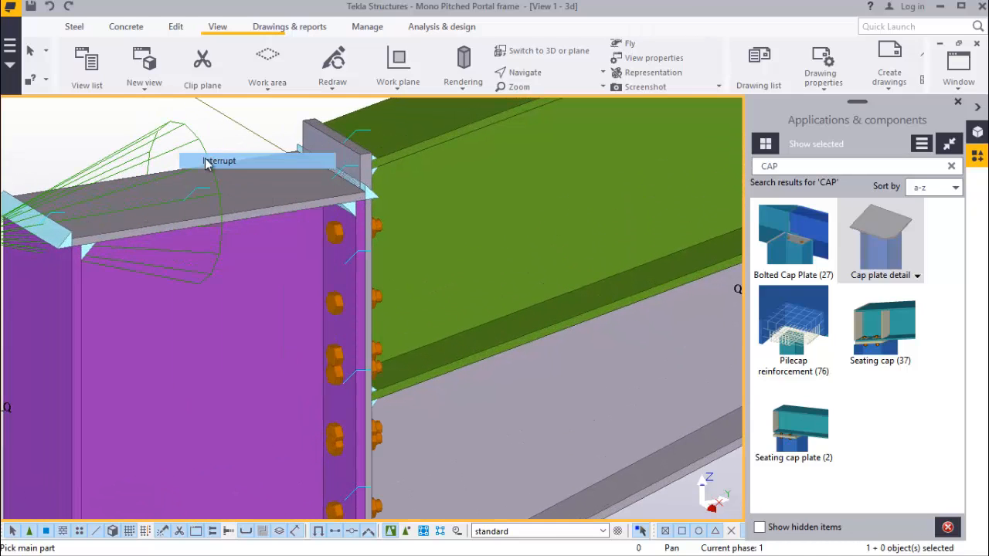
click(232, 185)
Set the column cap plate to thickness 10, width 200 and height 420, and modify the detail
scroll(255, 192, up, 3)
double_click(299, 194)
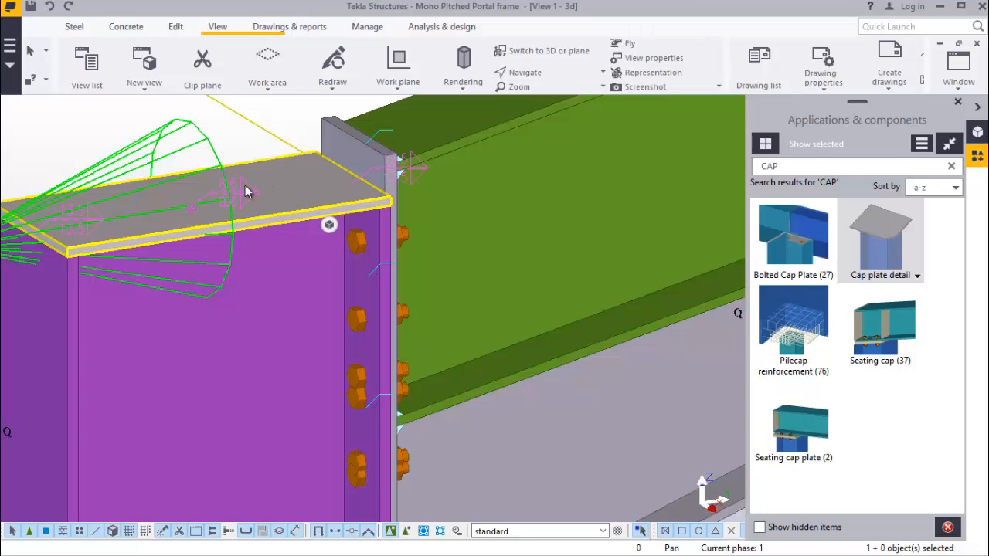
double_click(267, 181)
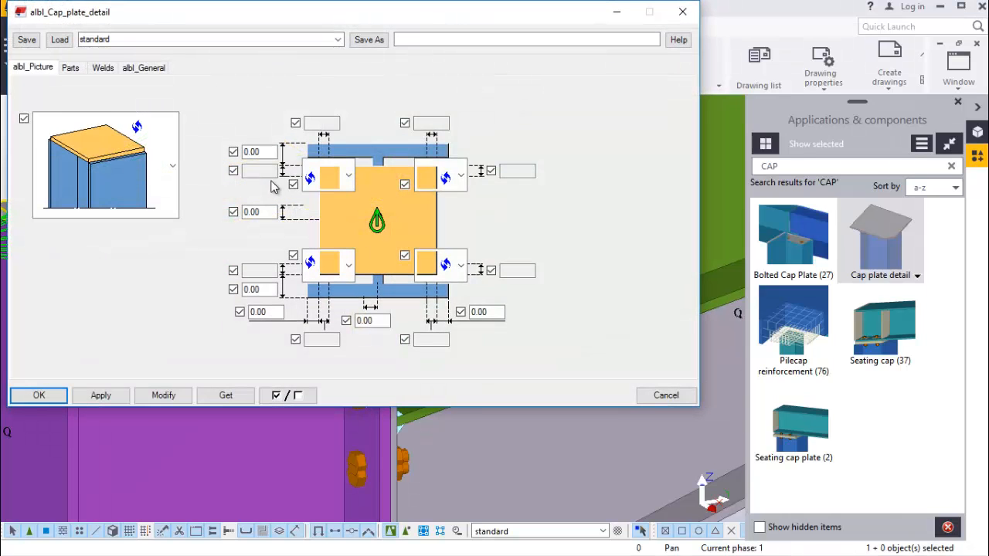
click(71, 68)
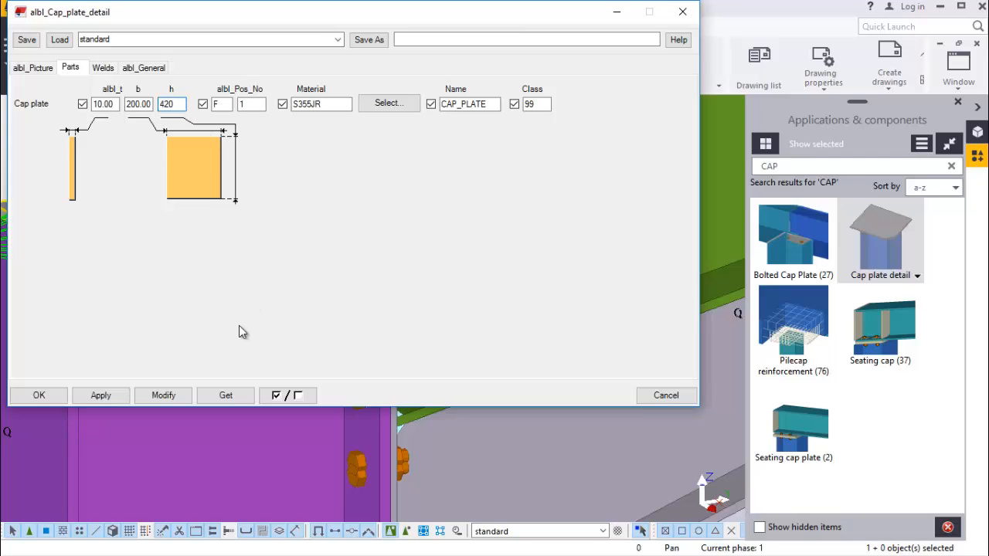
click(163, 397)
click(108, 397)
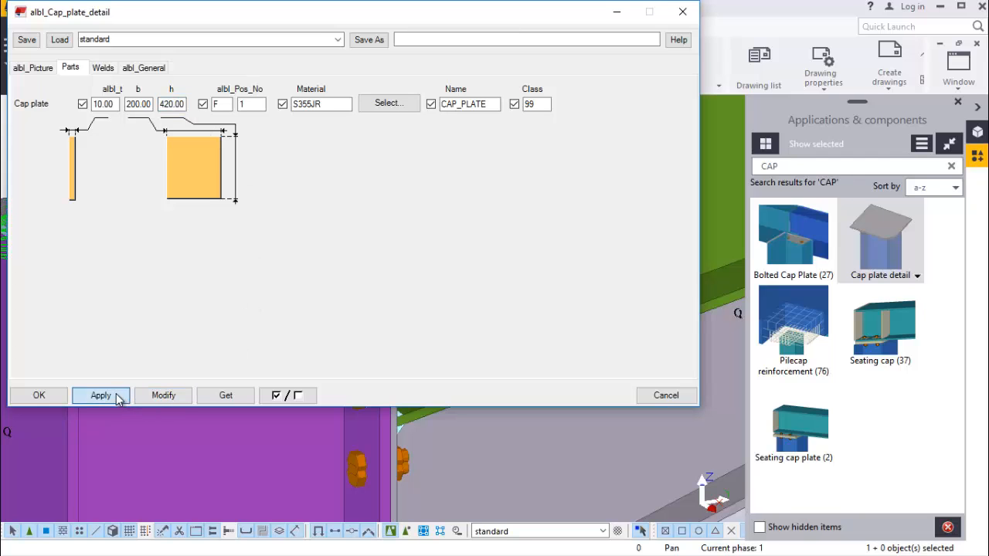
click(40, 395)
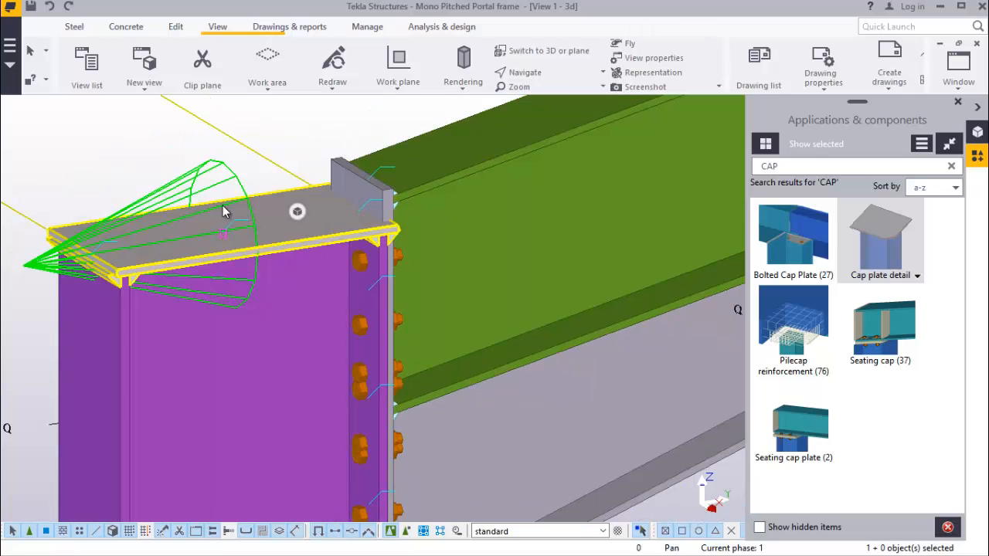
Close the component catalog and examine the junction of the cap plate and the rafter end plate from above
scroll(347, 219, up, 3)
scroll(312, 238, down, 2)
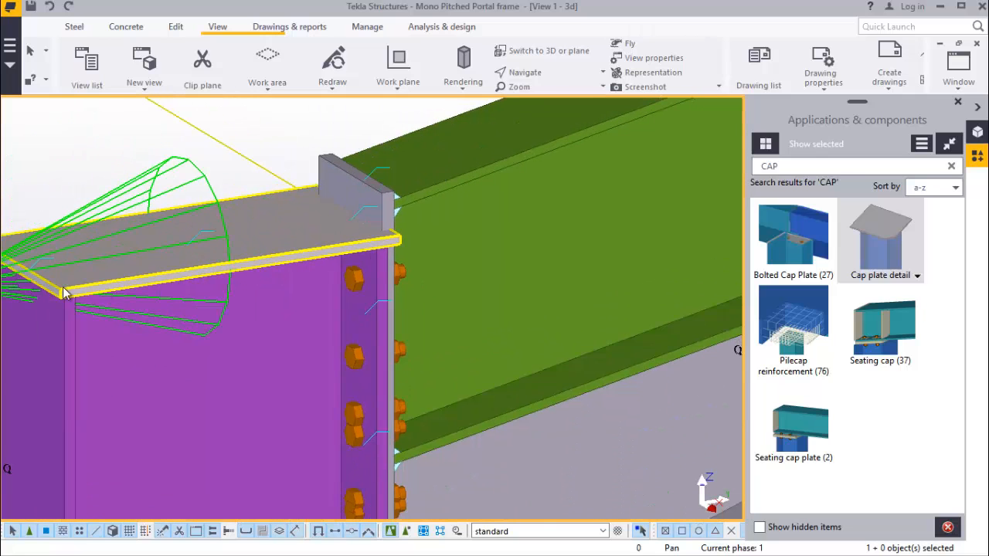
scroll(373, 238, up, 2)
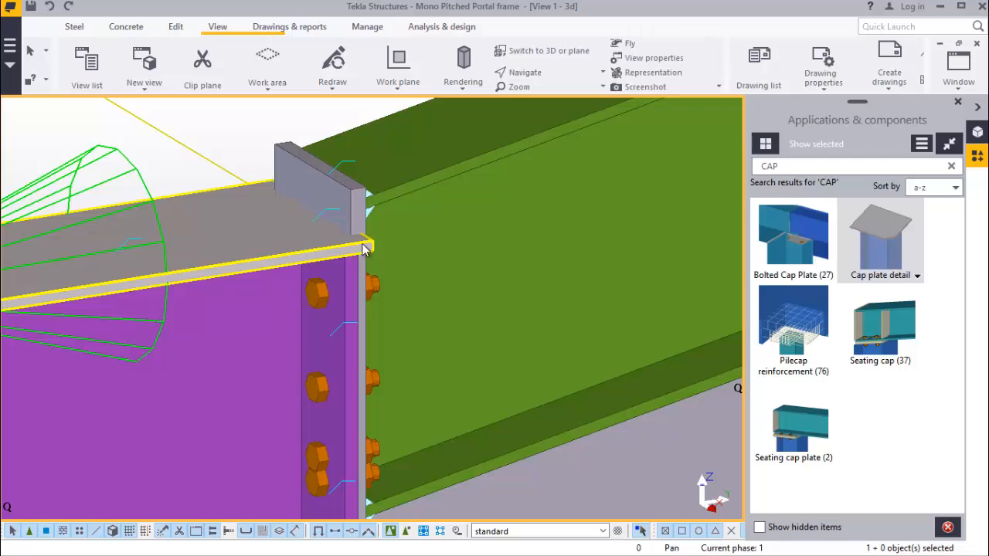
scroll(363, 249, up, 4)
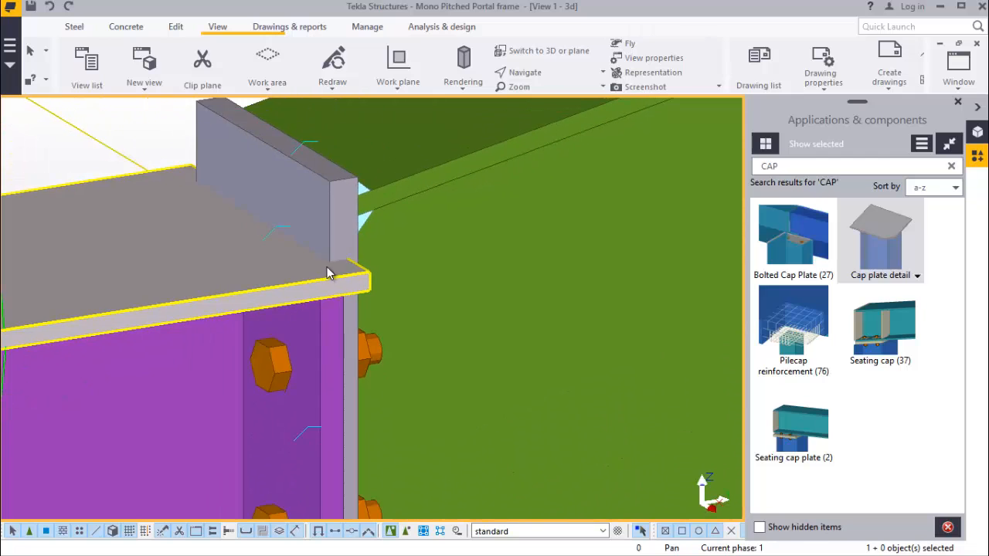
scroll(328, 270, down, 2)
scroll(332, 263, up, 3)
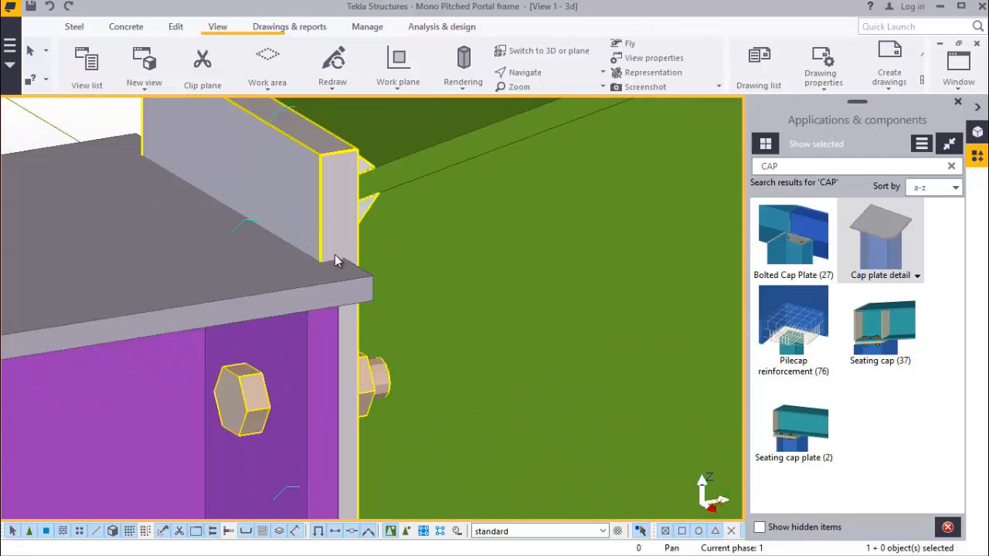
scroll(341, 260, down, 2)
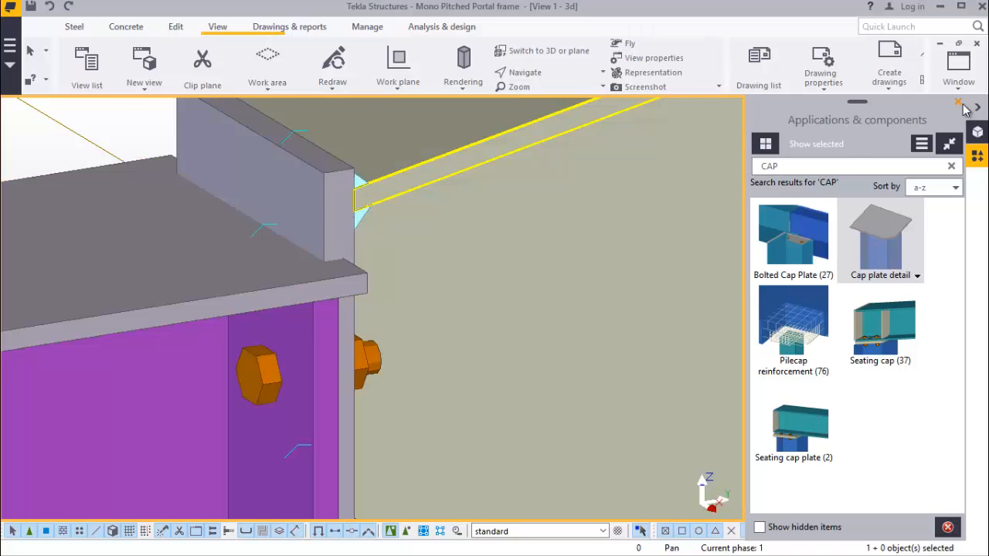
click(958, 103)
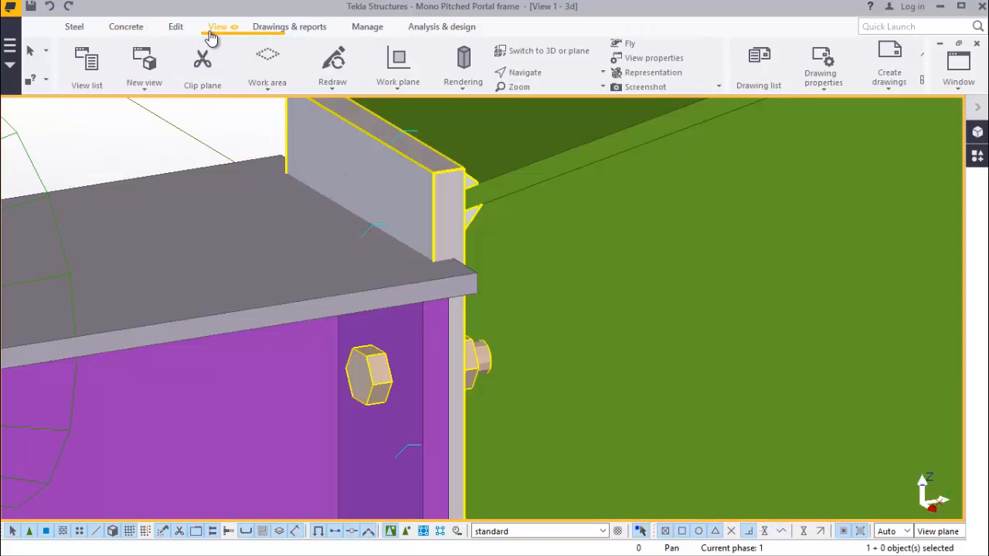
click(541, 72)
click(548, 101)
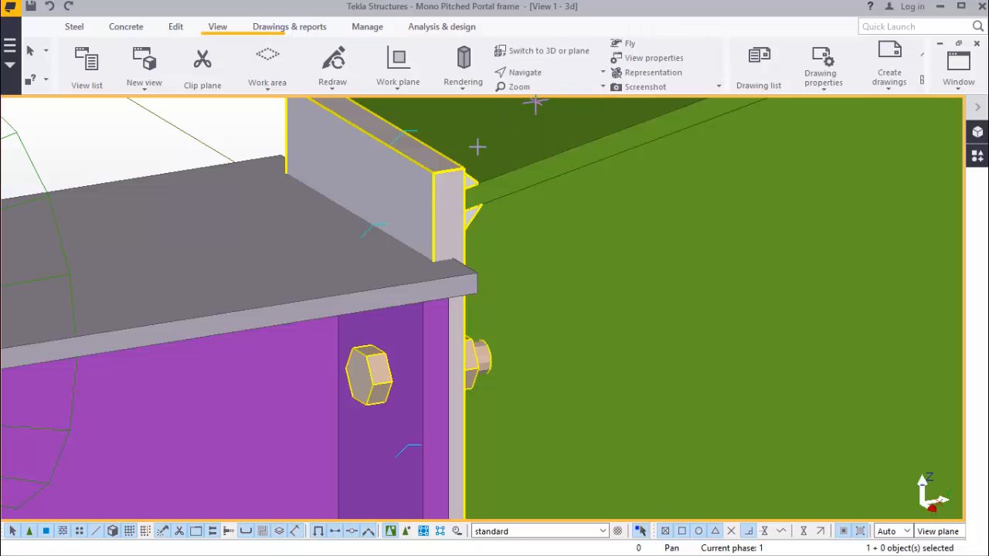
drag(394, 228, 338, 239)
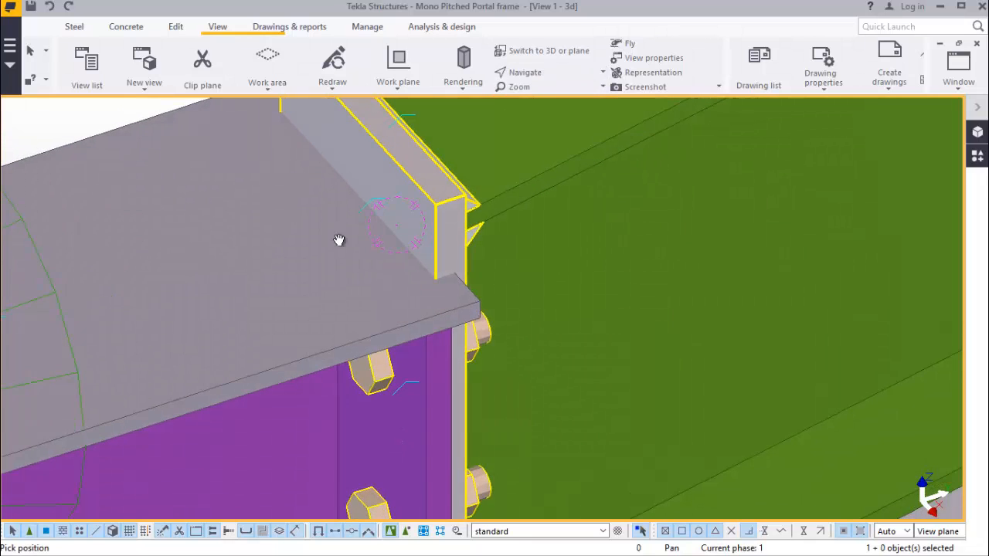
right_click(313, 233)
click(345, 243)
scroll(431, 339, down, 2)
scroll(363, 215, up, 2)
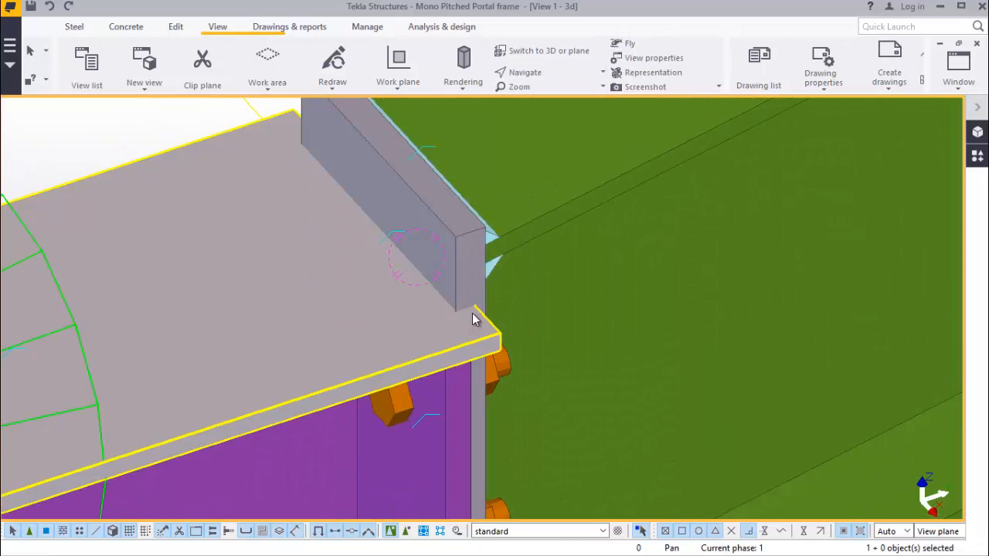
scroll(443, 337, down, 2)
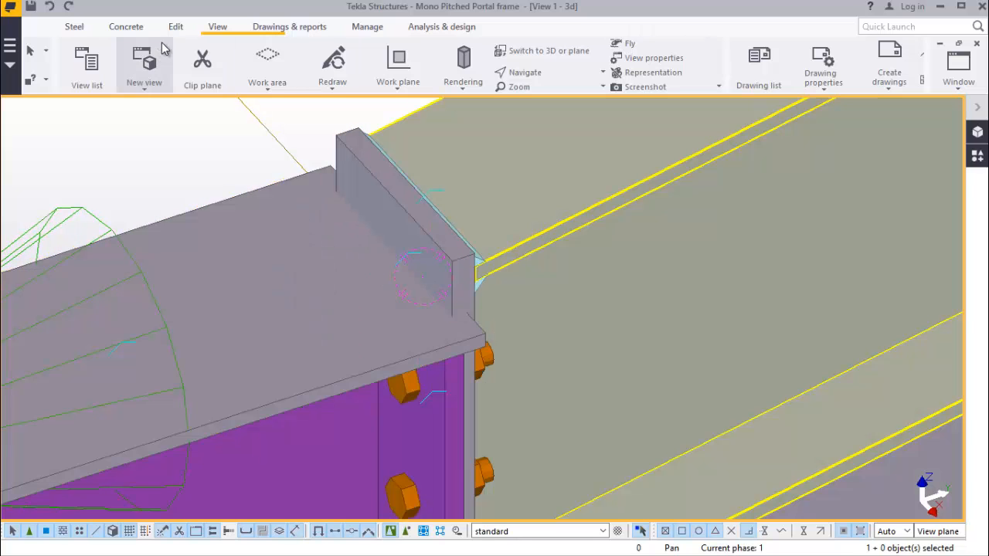
Add points at any position at the end plate's near lower corner and on both long edges of the cap plate, in line with the end plate face
click(177, 27)
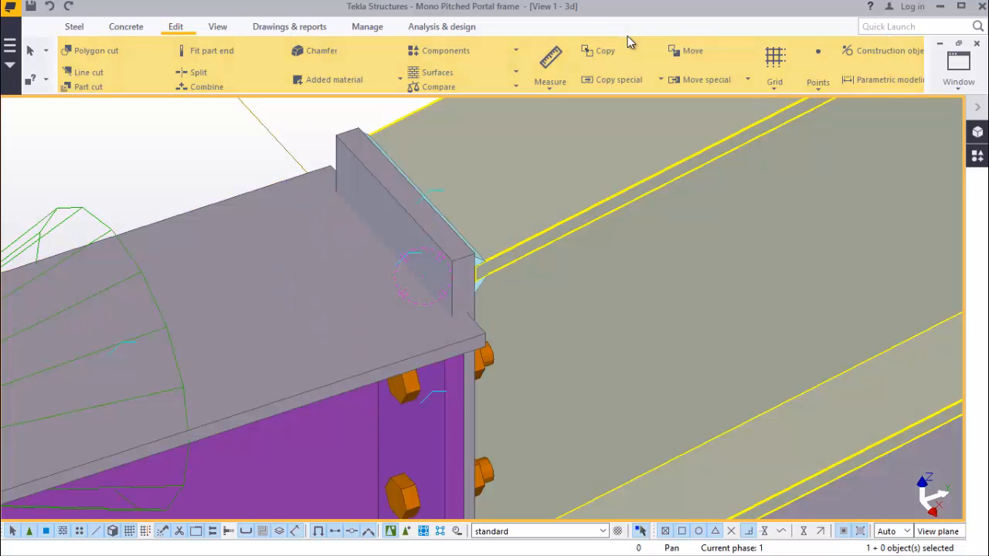
click(820, 91)
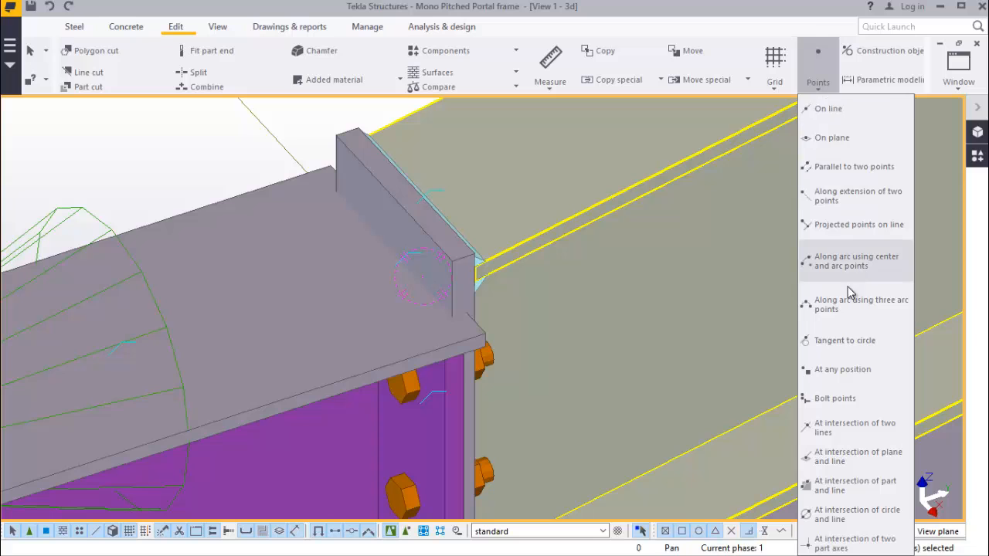
click(845, 370)
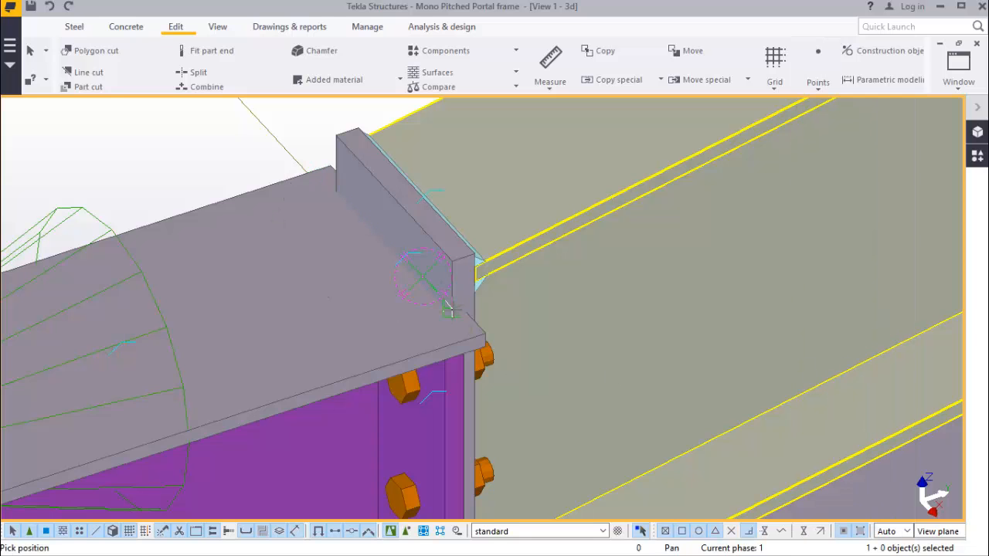
scroll(463, 324, up, 2)
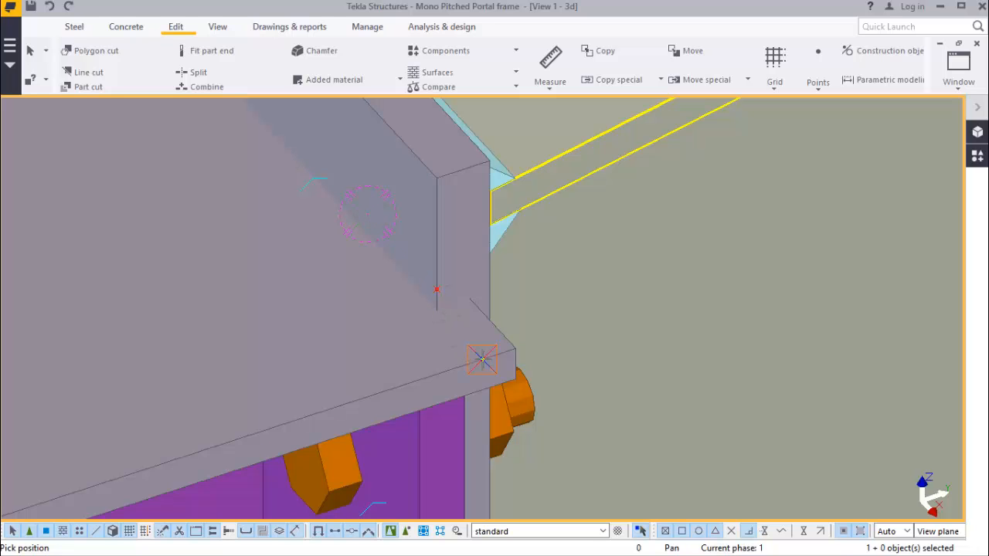
scroll(483, 368, down, 5)
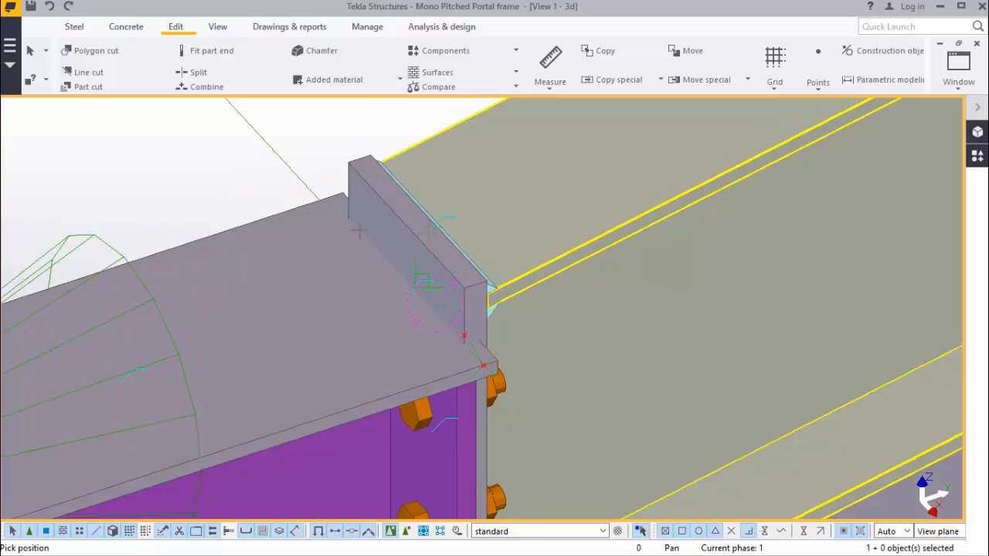
scroll(347, 228, up, 3)
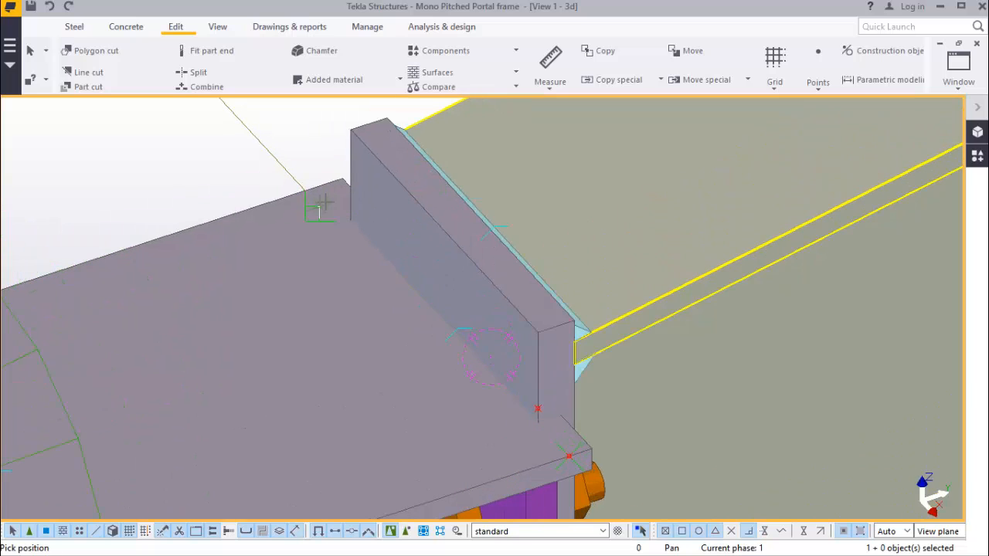
right_click(290, 154)
click(312, 163)
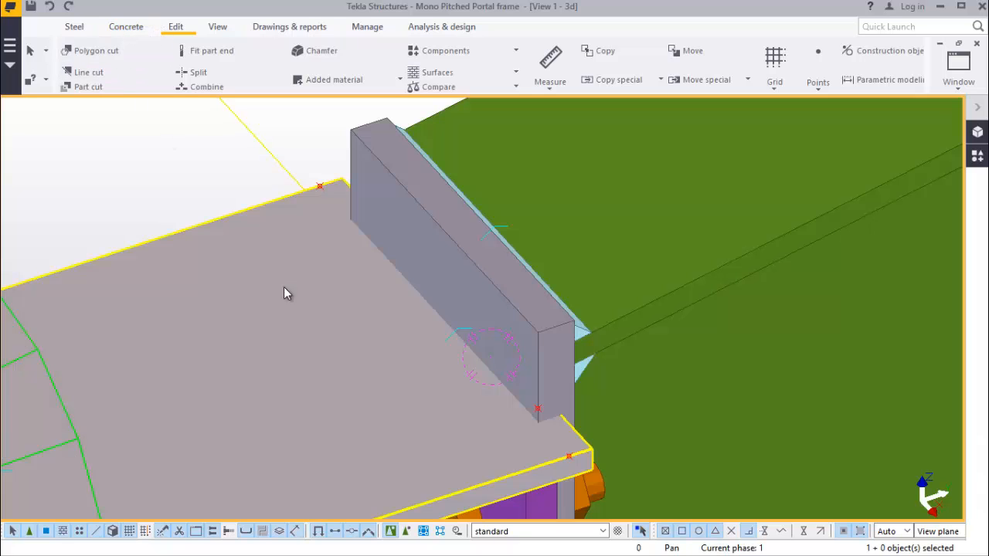
Line cut the cap plate between the two edge points, removing the side that runs into the end plate
click(91, 73)
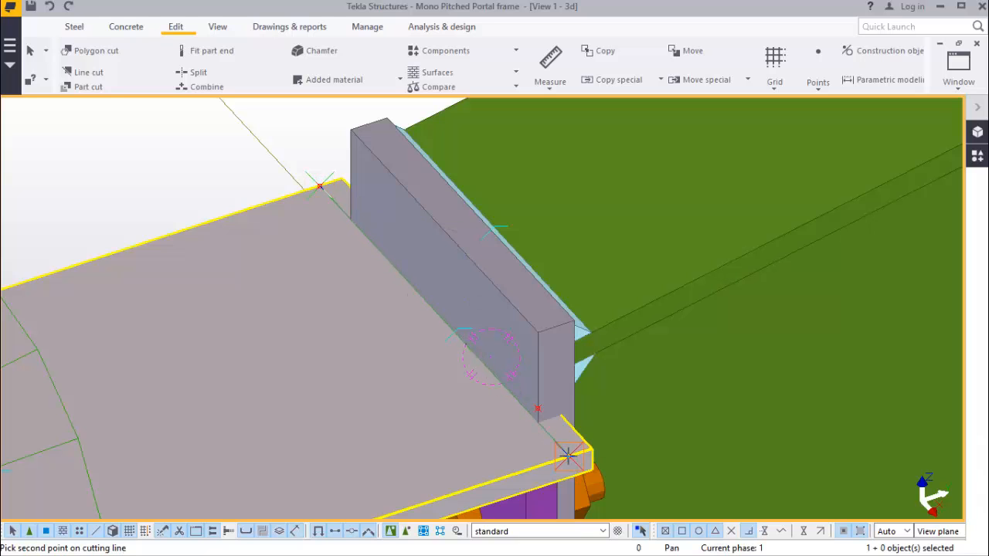
scroll(573, 455, up, 3)
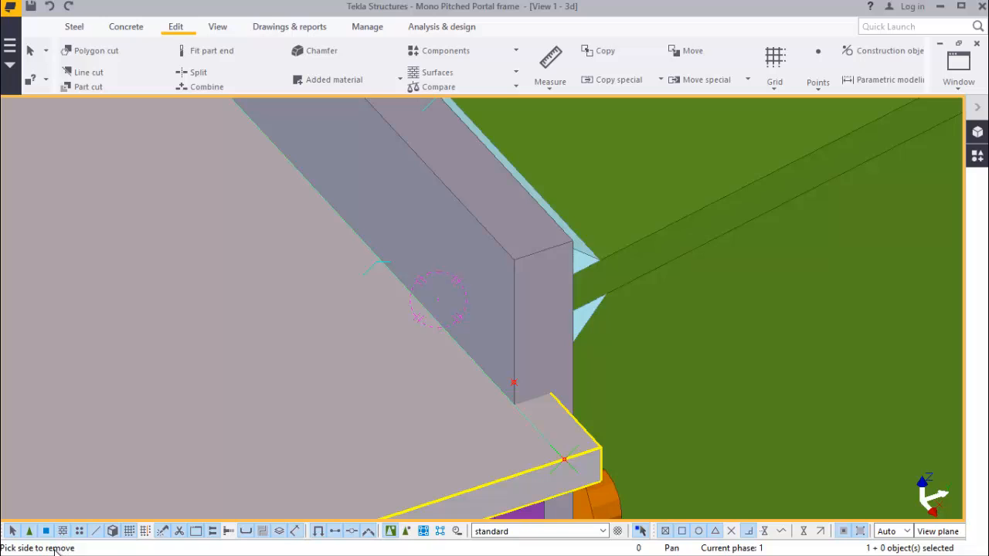
click(578, 431)
scroll(410, 371, down, 5)
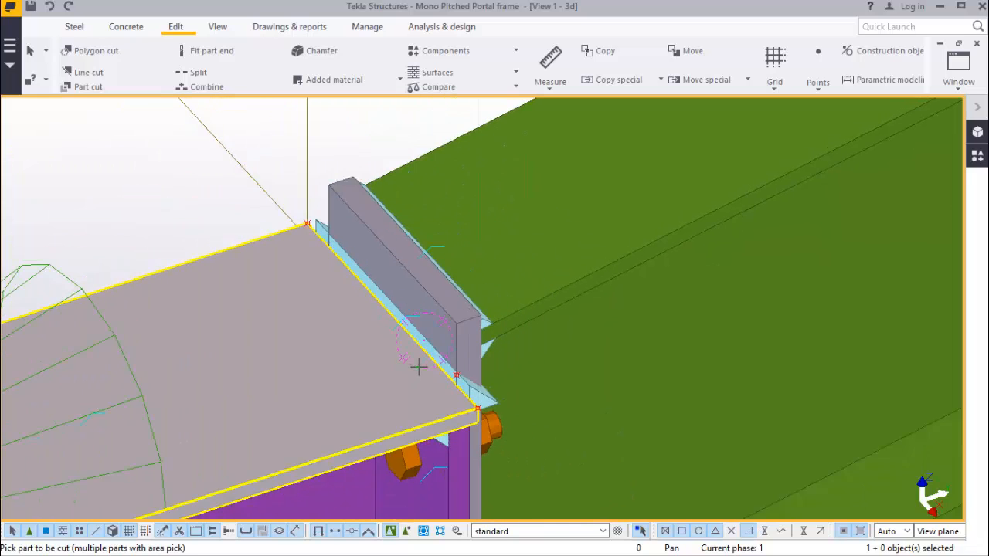
Leave the Line cut command and examine the trimmed cap plate where it meets the rafter end plate
right_click(152, 164)
click(177, 174)
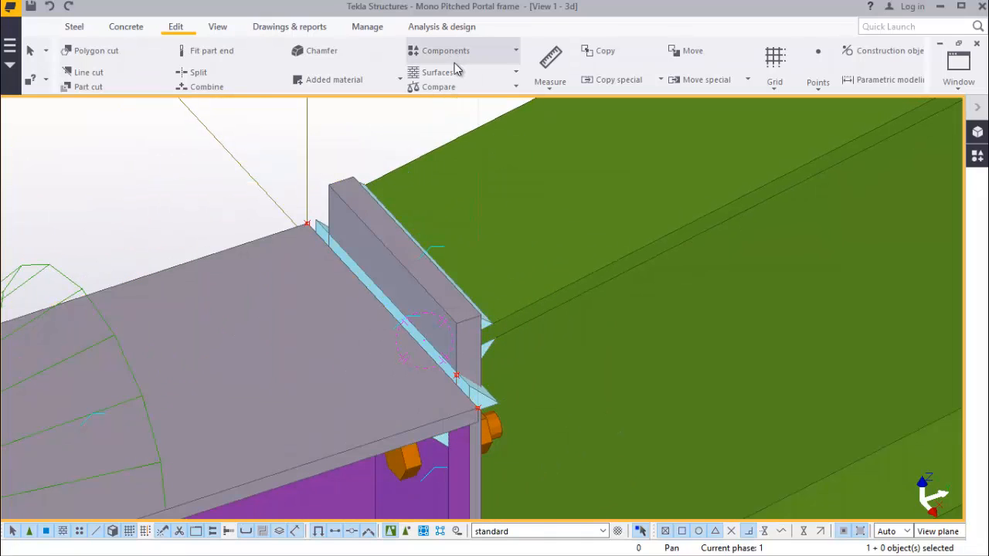
click(218, 27)
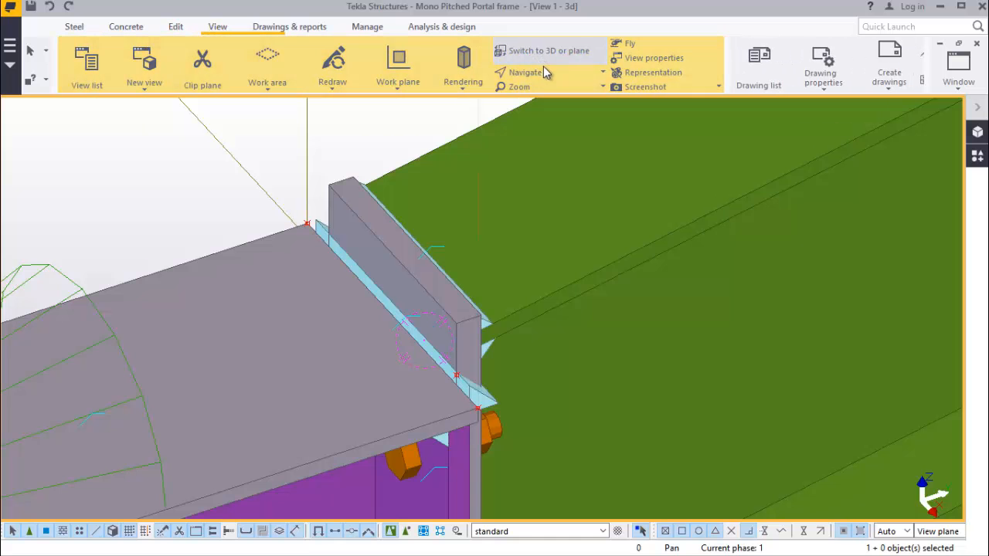
click(544, 69)
click(550, 90)
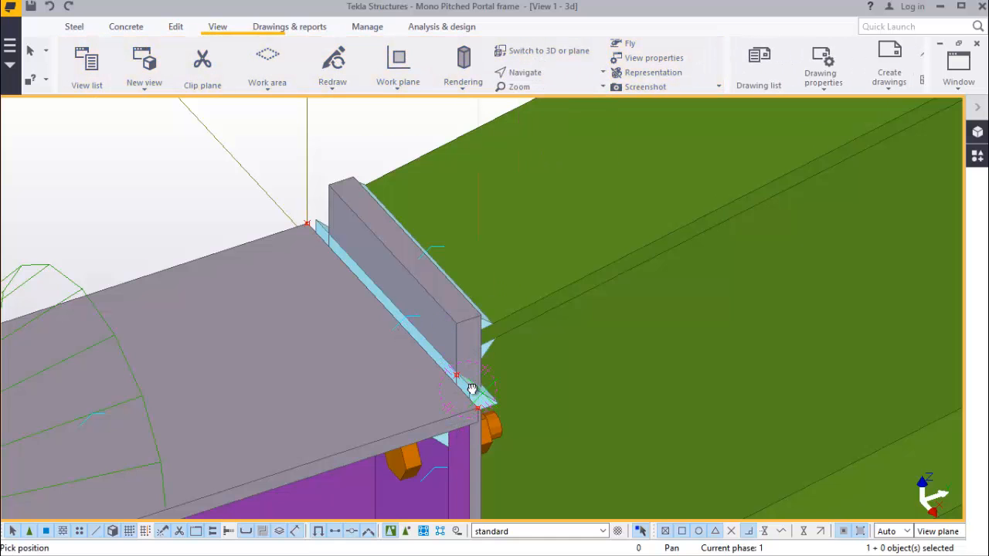
ctrl+middle_drag(472, 390, 296, 287)
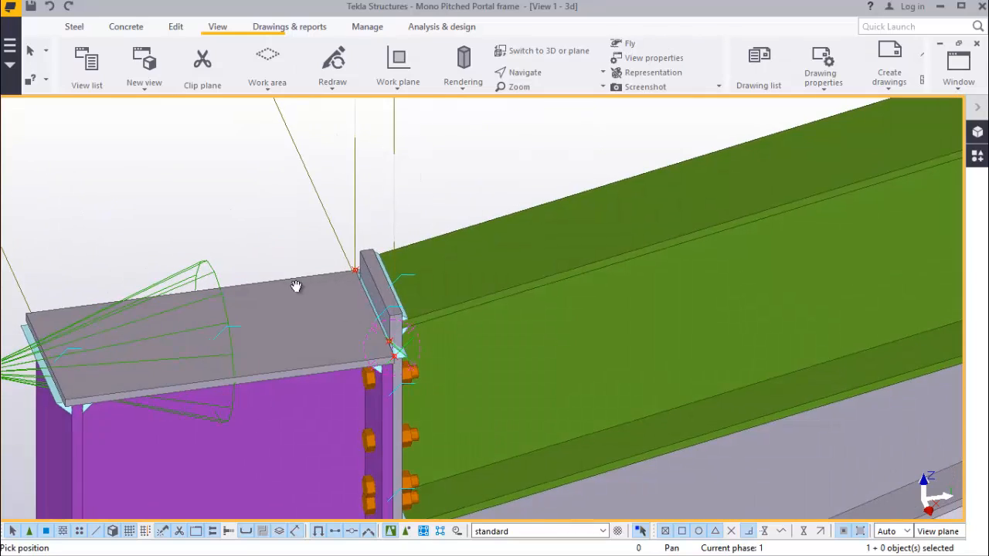
scroll(246, 246, up, 2)
right_click(234, 229)
click(273, 239)
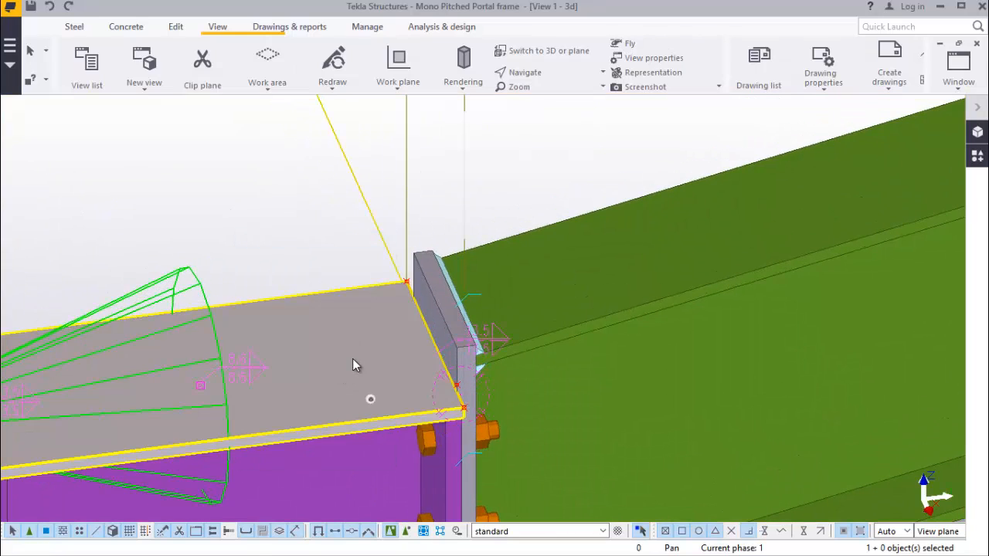
Set the cap plate's thickness to 20, modify the detail, and redraw the view to clear the temporary graphics
double_click(365, 351)
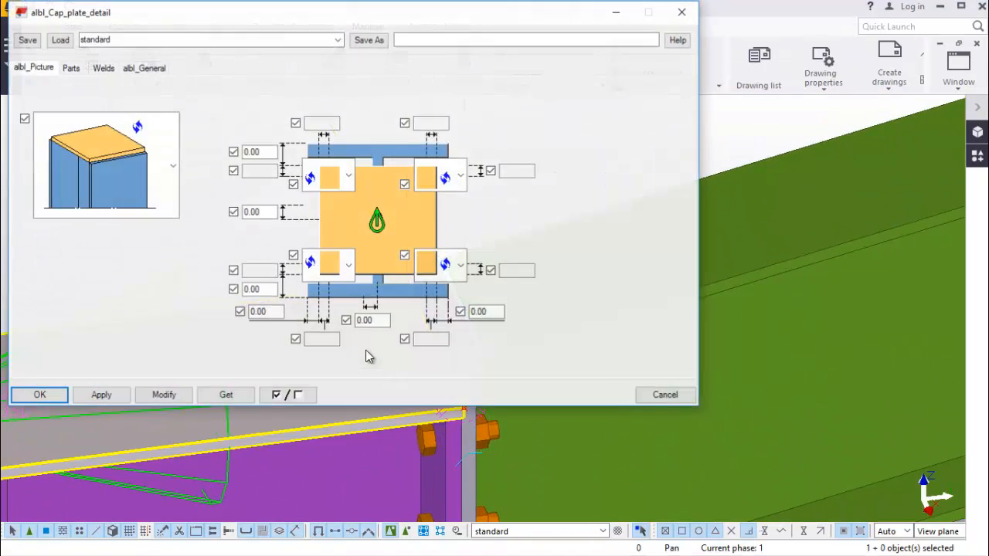
click(72, 70)
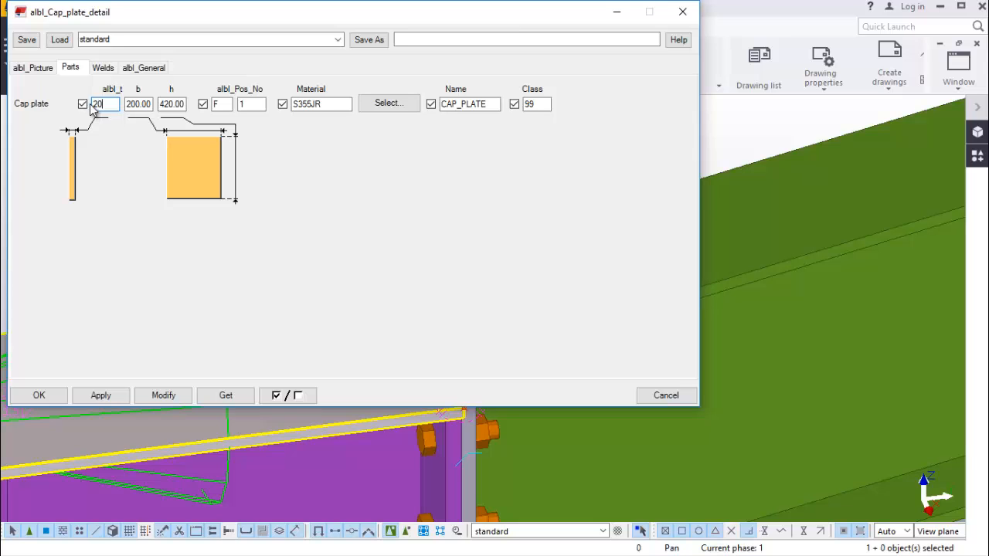
click(170, 396)
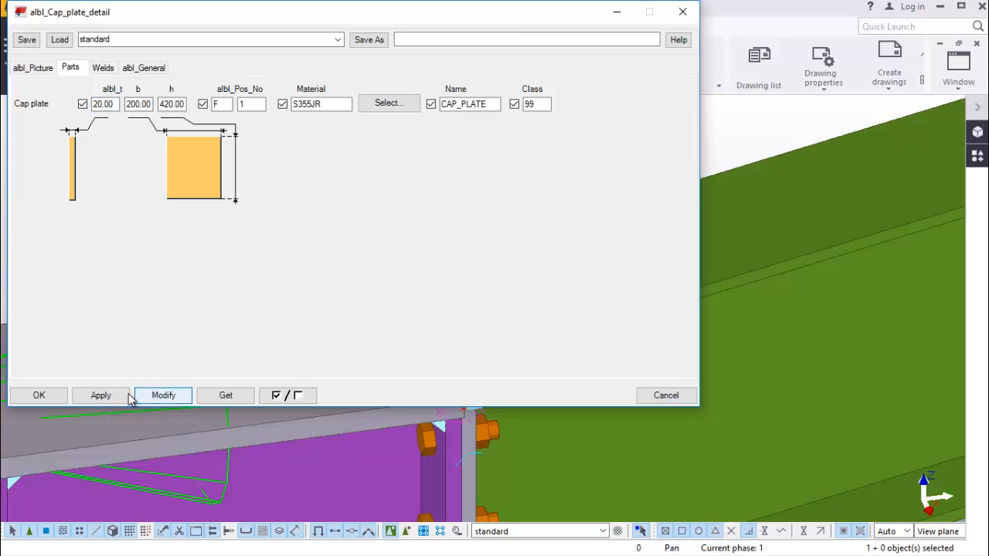
click(39, 396)
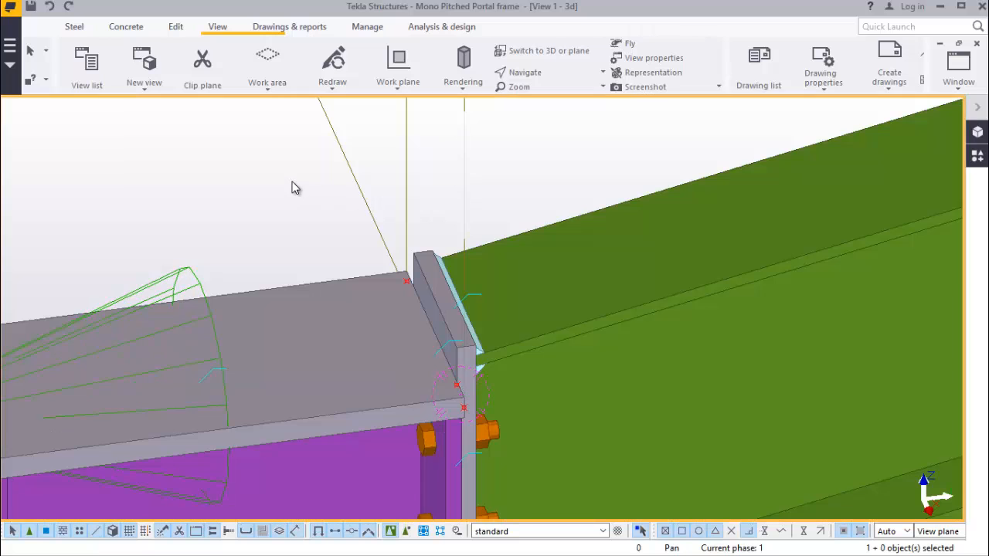
scroll(452, 246, down, 2)
right_click(199, 137)
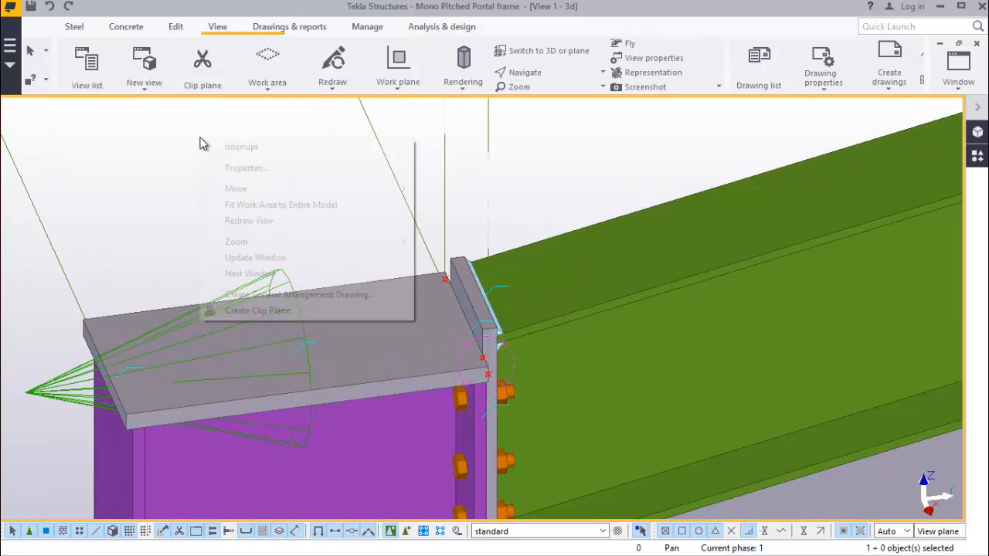
click(255, 221)
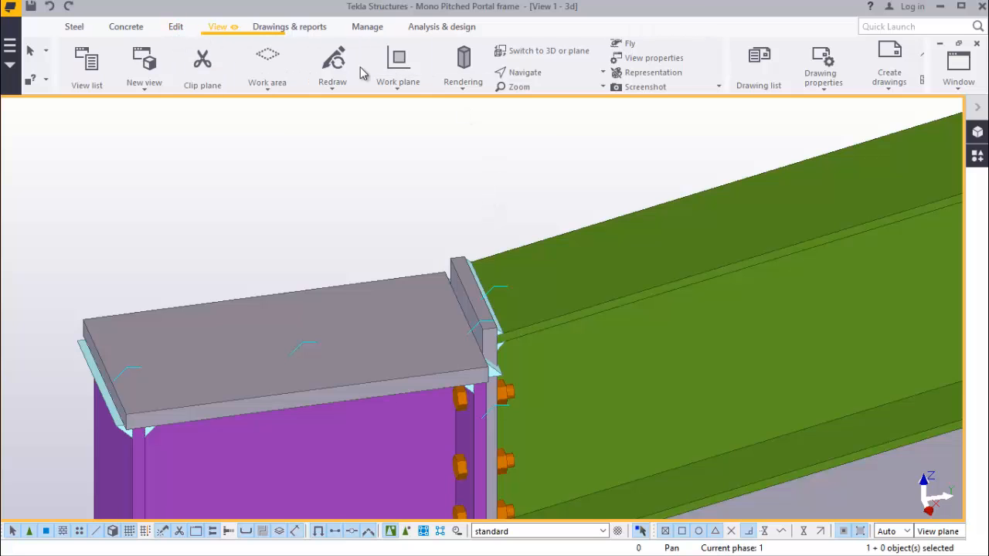
Try to copy the cap plate detail from the column on gridline 1 to the column on gridline 2
click(521, 75)
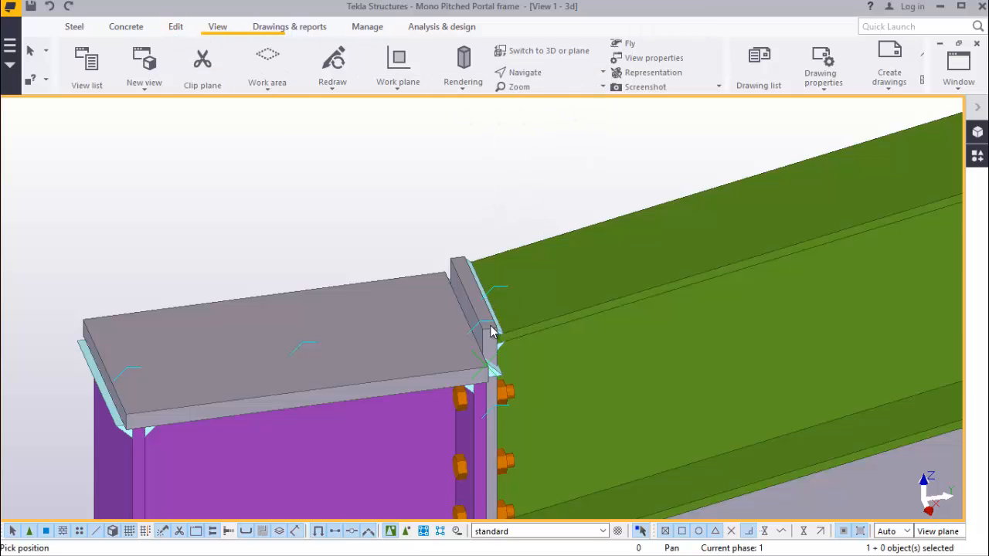
ctrl+middle_drag(486, 328, 451, 296)
scroll(258, 193, down, 4)
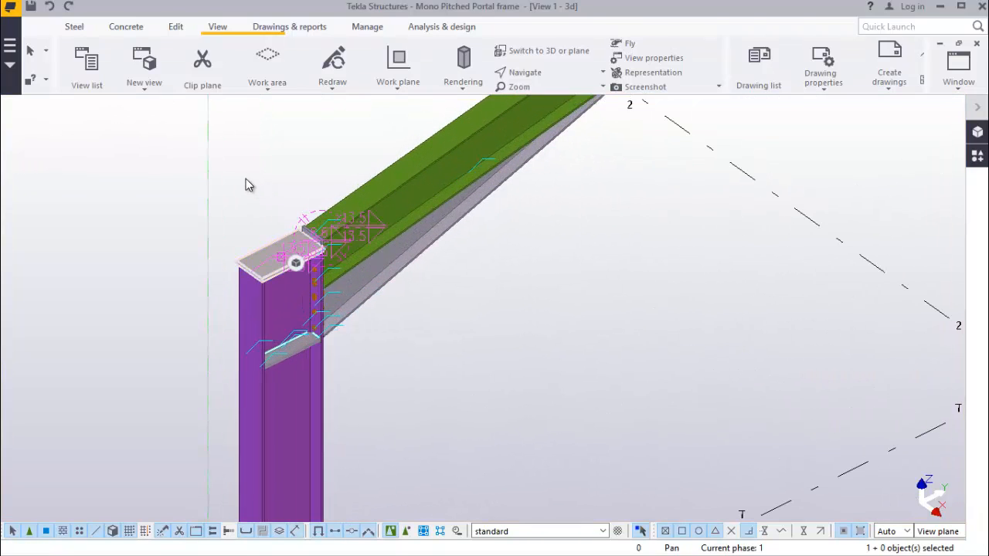
right_click(245, 175)
click(278, 242)
scroll(240, 205, down, 6)
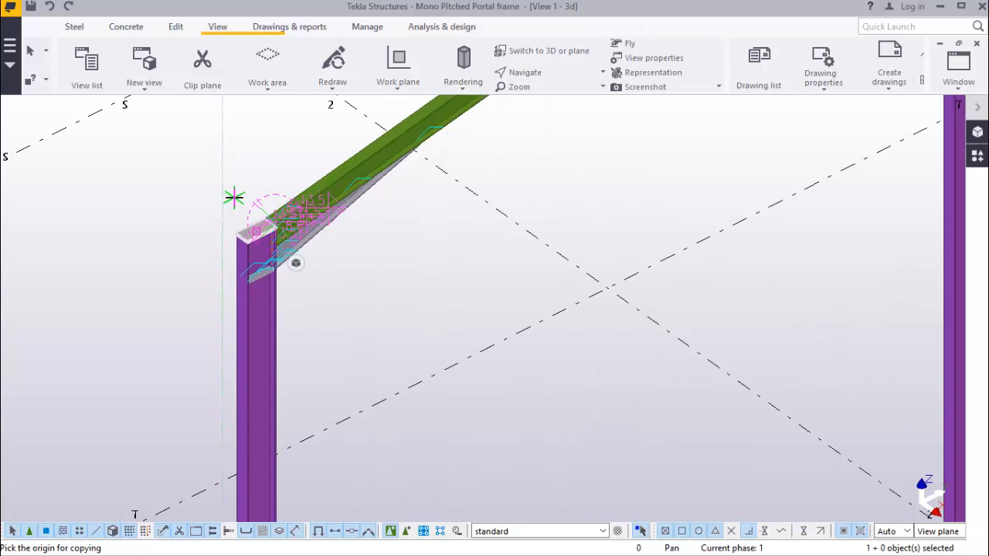
scroll(250, 191, down, 1)
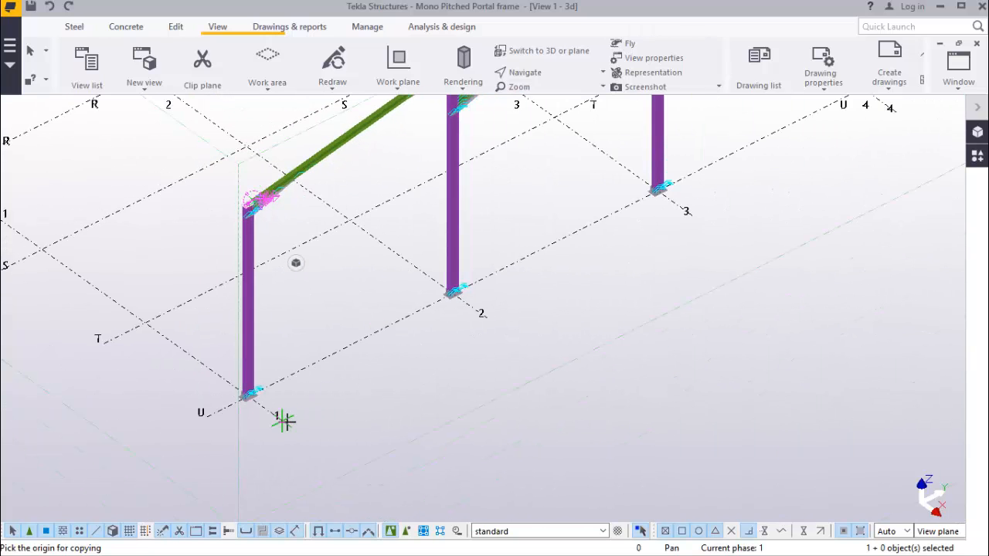
scroll(461, 351, down, 2)
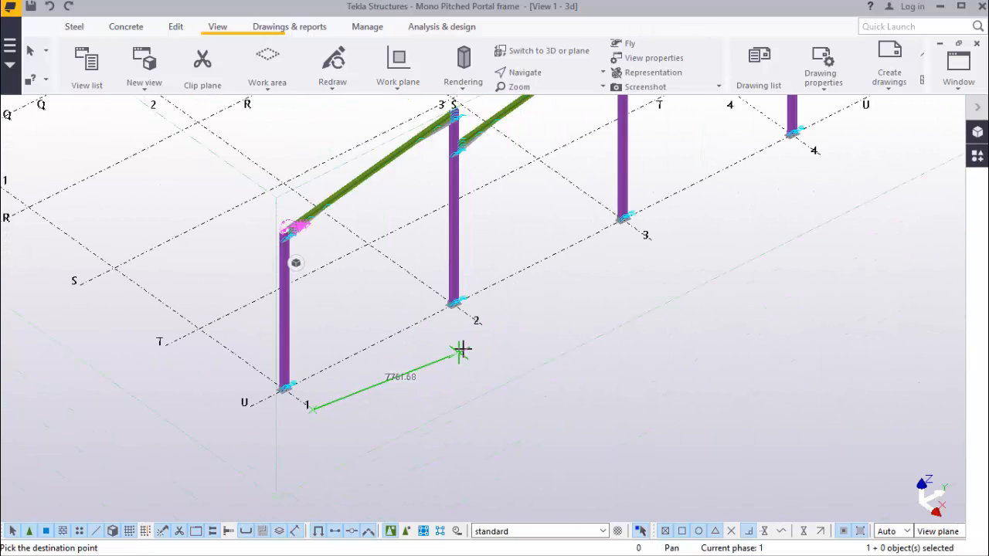
scroll(483, 325, up, 3)
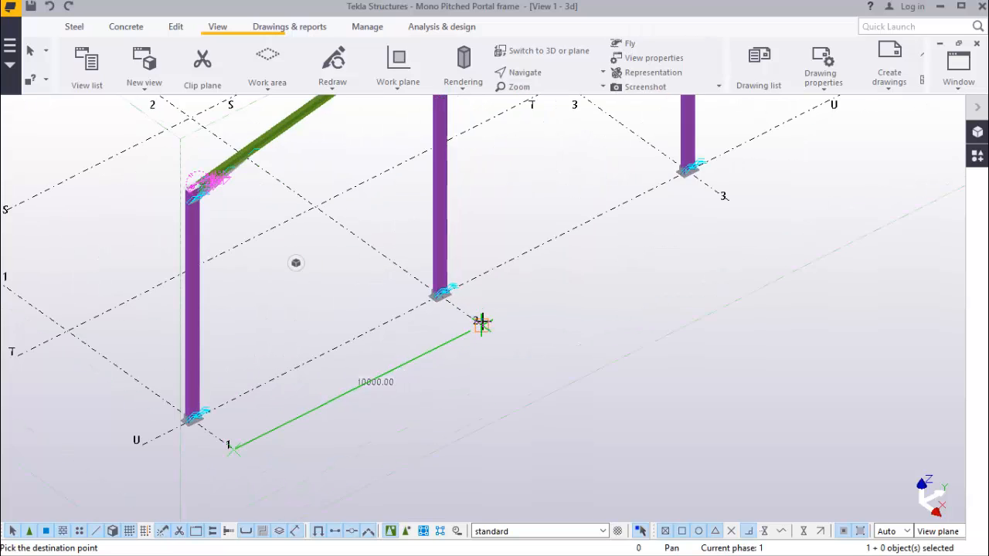
scroll(483, 327, down, 3)
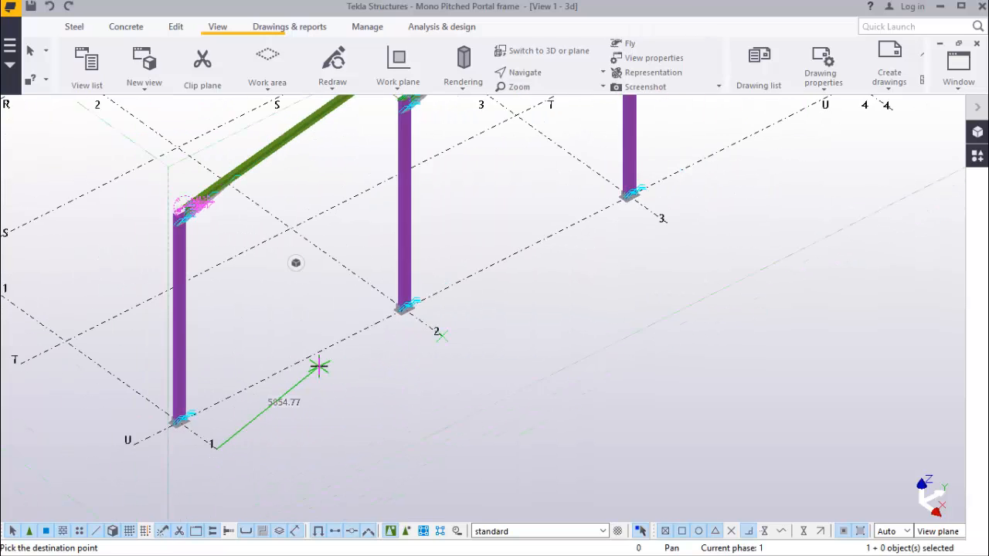
scroll(442, 347, down, 1)
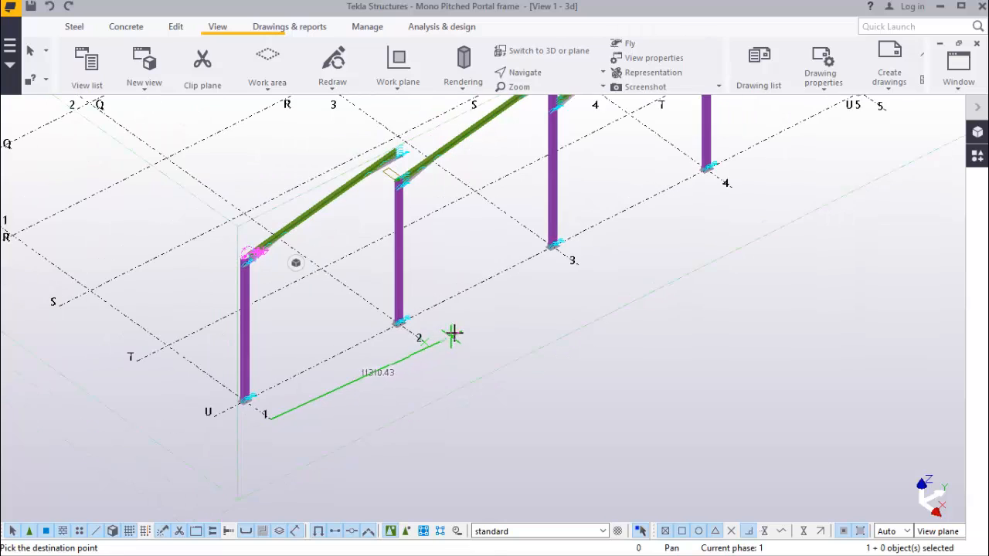
scroll(390, 139, up, 3)
right_click(490, 223)
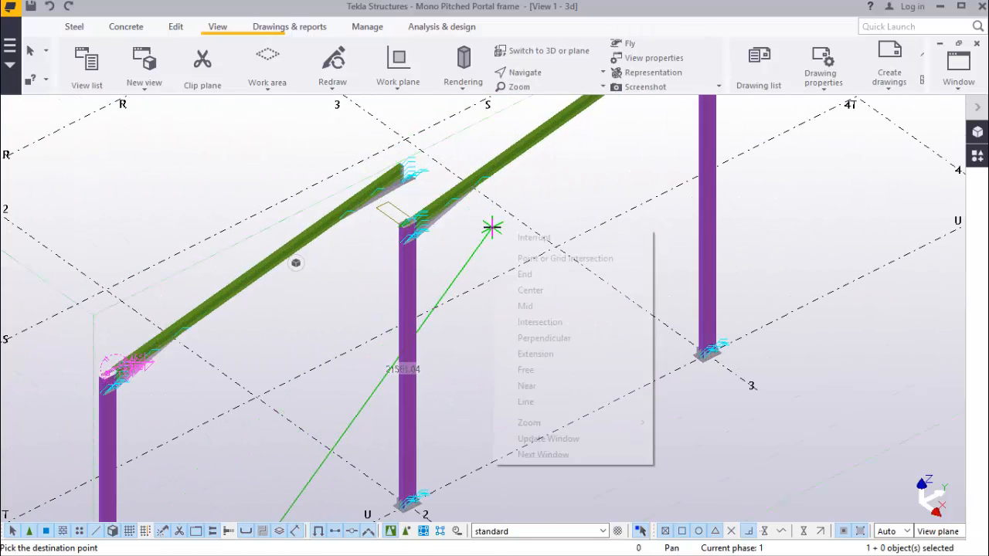
click(530, 239)
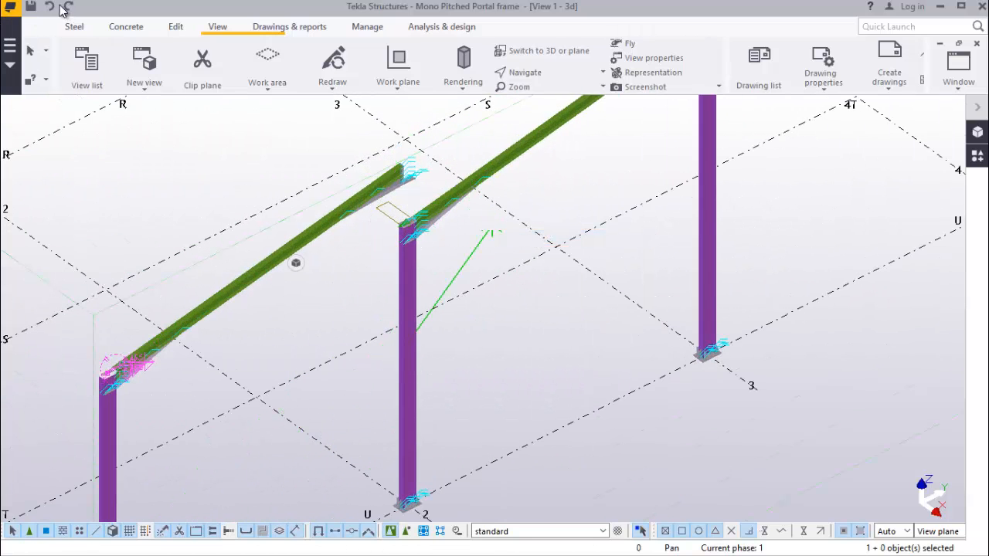
Add a Cap plate detail from the component catalog to the top of the column on gridline 2
scroll(309, 298, down, 1)
scroll(384, 197, up, 2)
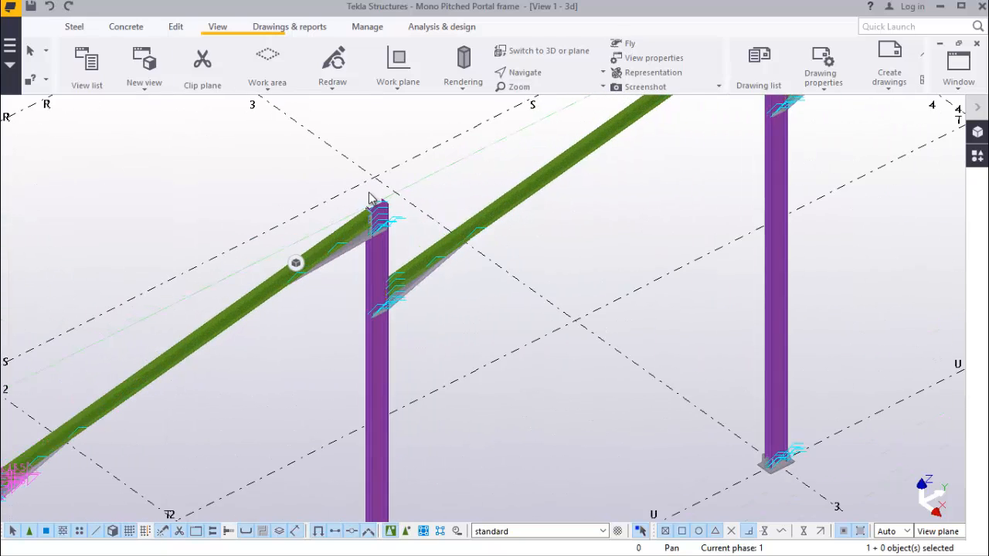
scroll(374, 267, down, 1)
scroll(371, 248, up, 2)
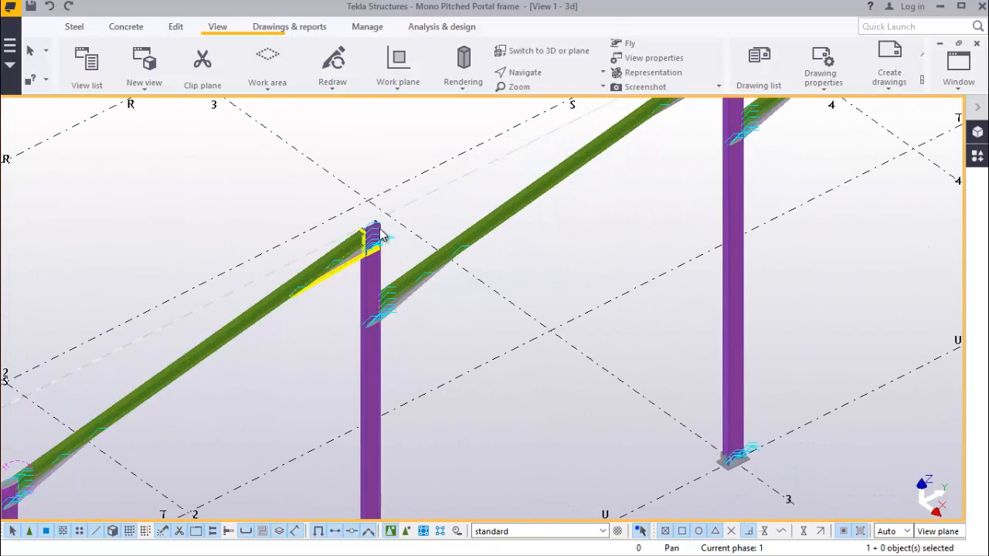
scroll(379, 208, up, 2)
click(977, 154)
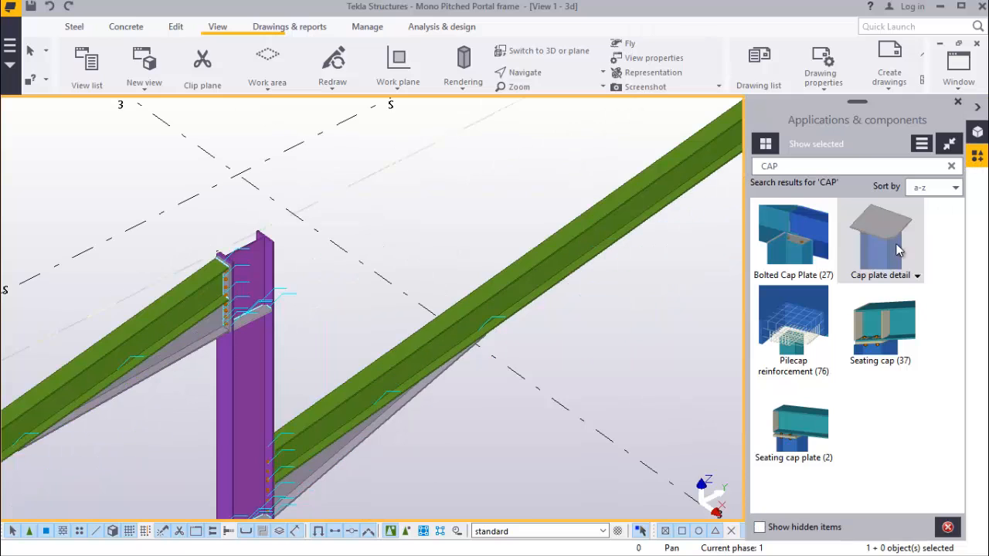
scroll(258, 237, up, 3)
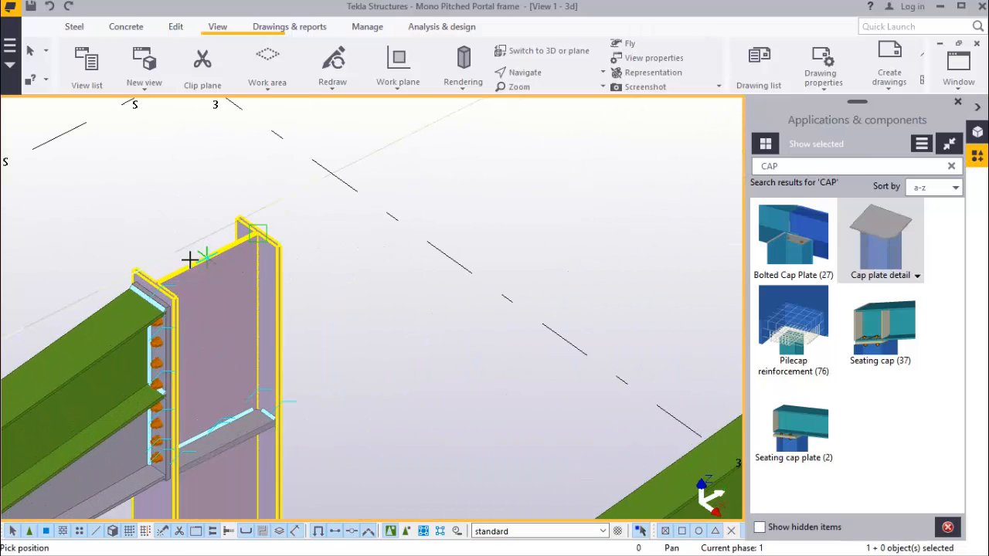
scroll(192, 255, up, 4)
click(228, 260)
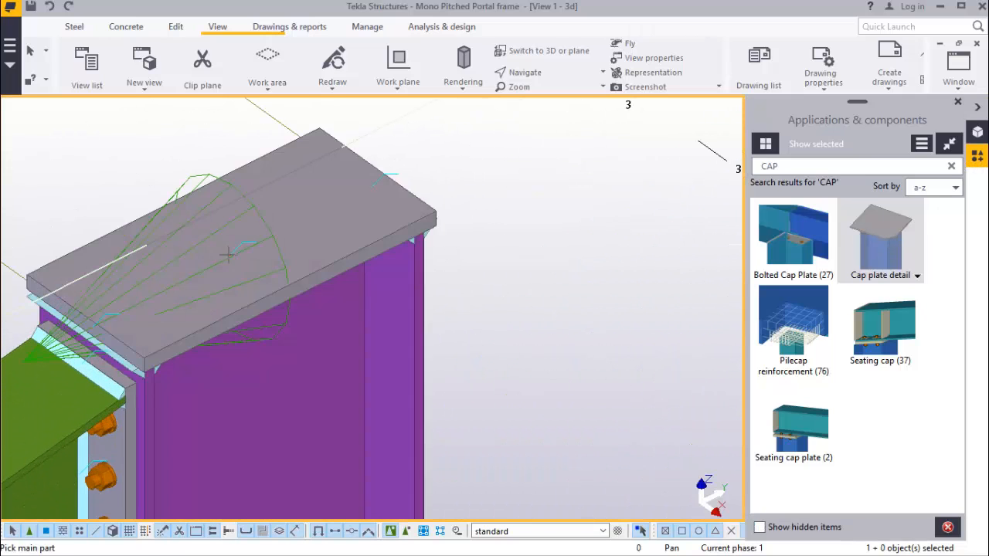
Add a Cap plate detail to the top of the column on gridline 3
scroll(264, 279, down, 10)
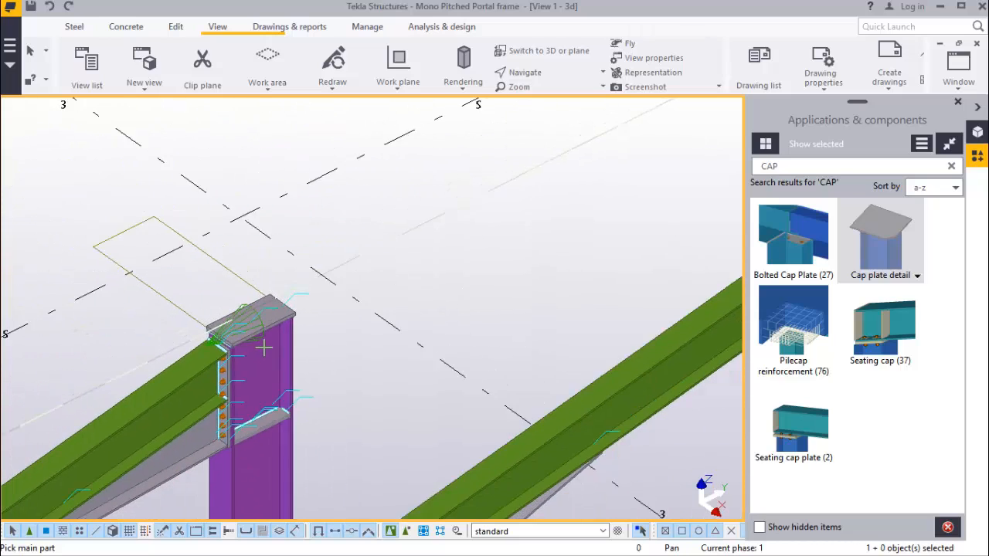
scroll(294, 353, down, 4)
scroll(528, 172, up, 6)
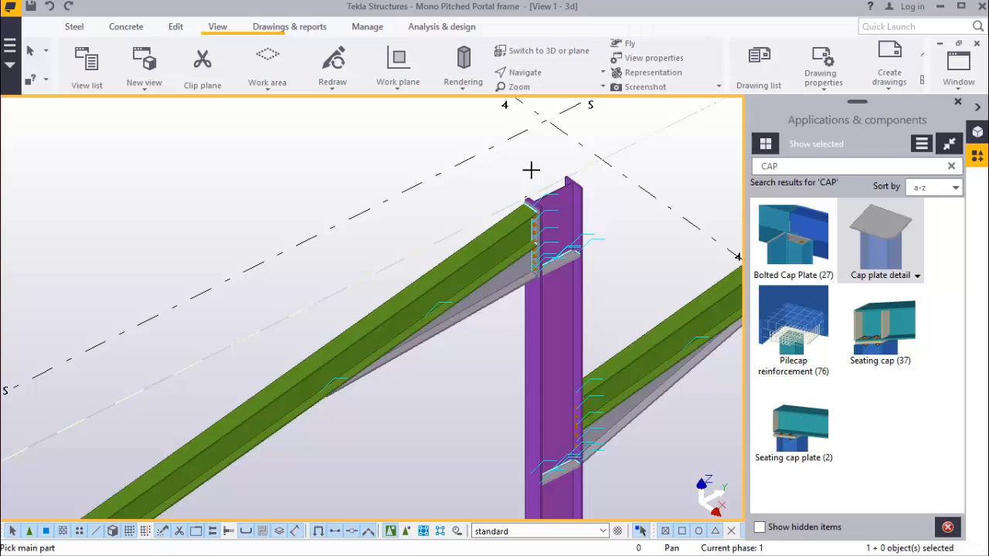
scroll(531, 170, up, 5)
click(558, 225)
click(558, 225)
Add a Cap plate detail to the top of the column on gridline 4
scroll(221, 280, down, 10)
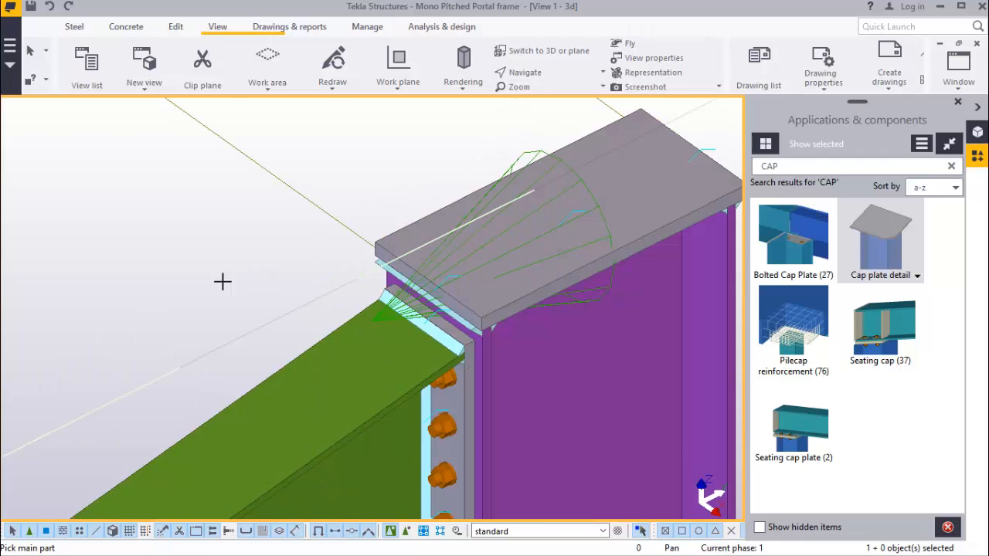
scroll(251, 302, down, 4)
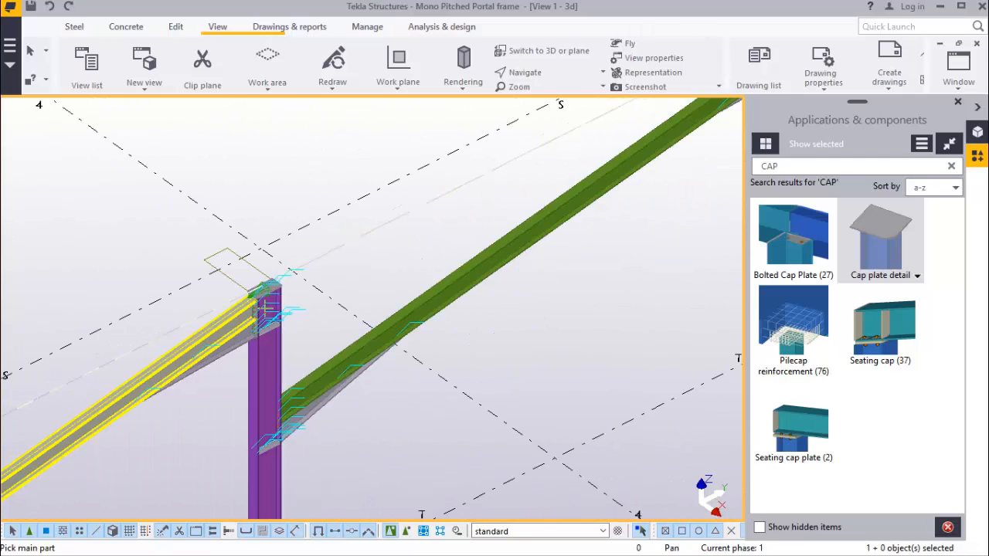
scroll(569, 132, up, 5)
scroll(564, 138, up, 5)
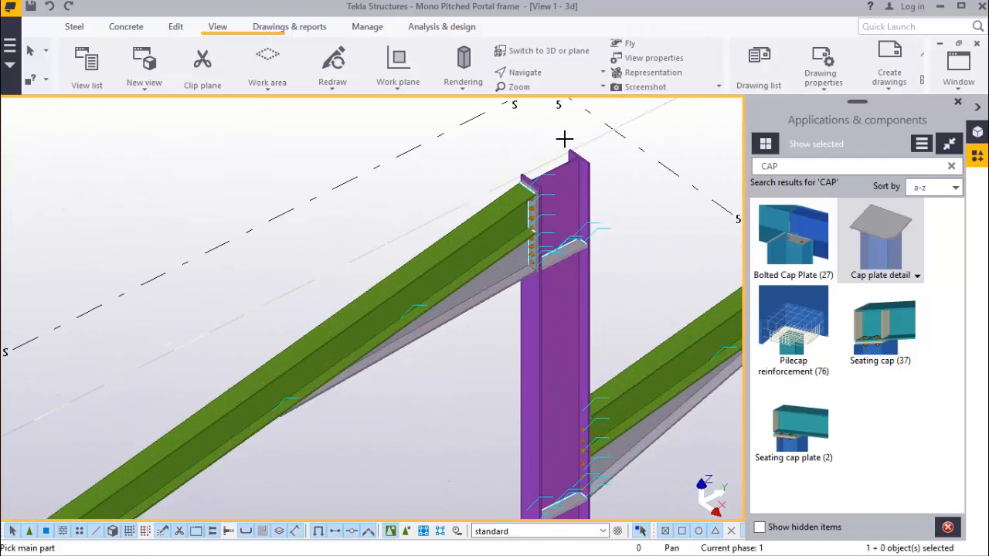
click(550, 178)
scroll(550, 182, up, 3)
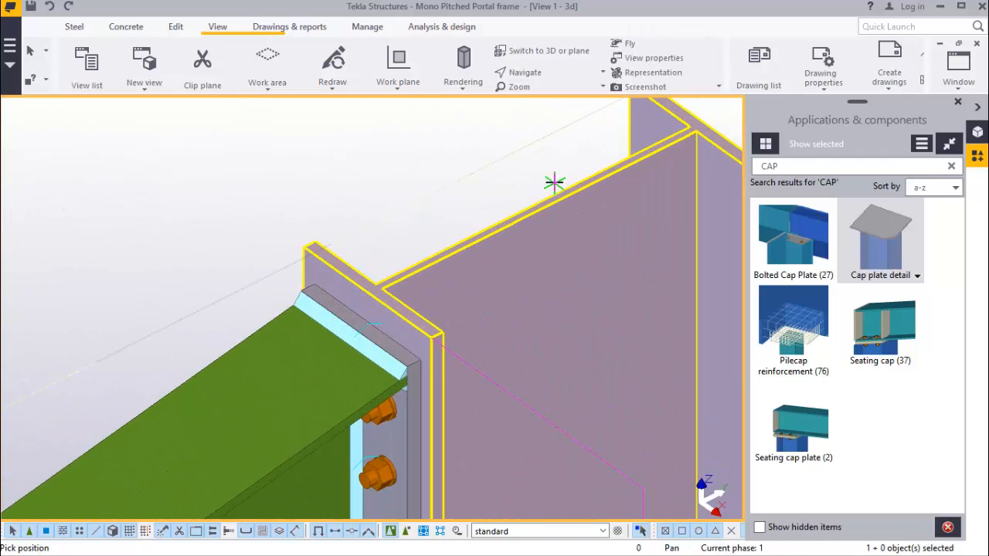
click(537, 202)
Add a Cap plate detail to the top of the column on gridline 5
scroll(244, 280, down, 8)
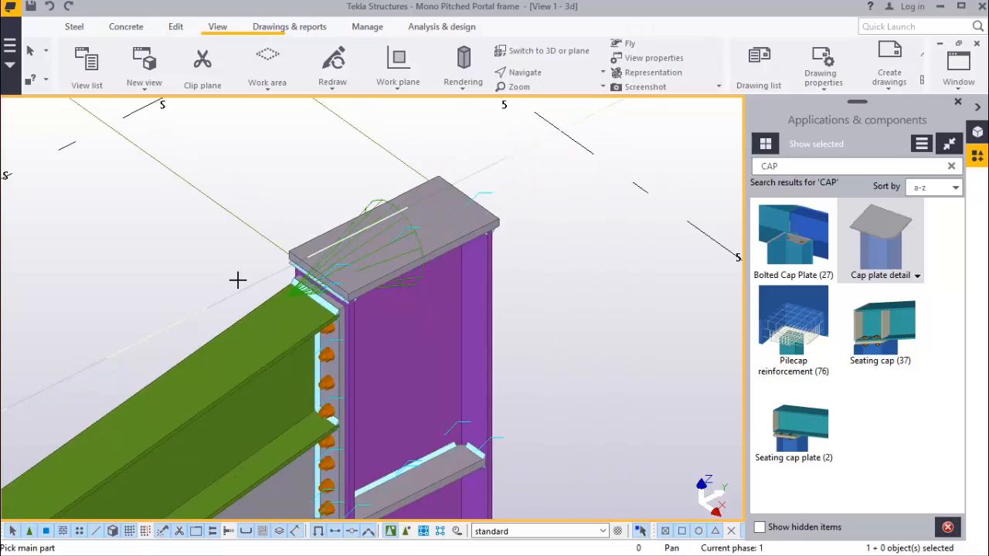
scroll(245, 280, down, 6)
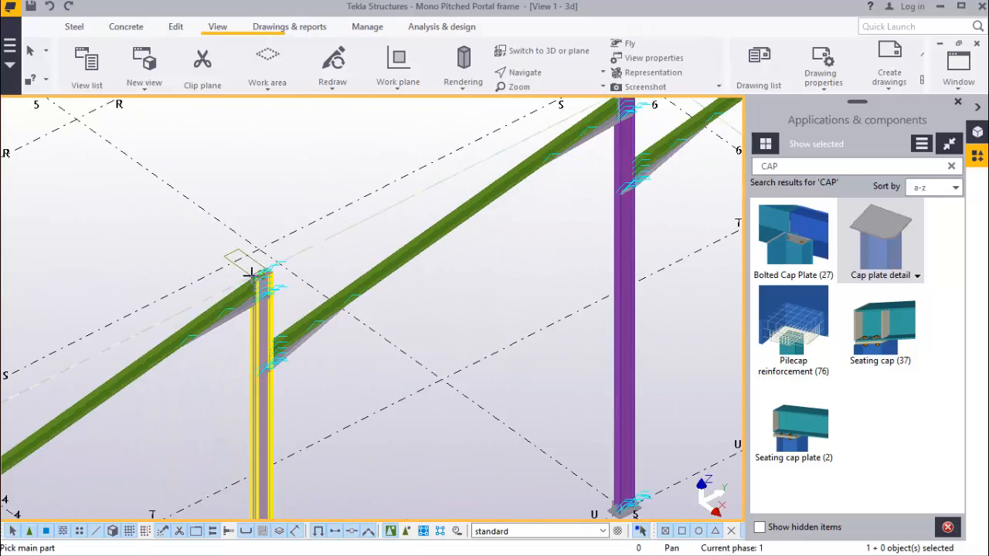
scroll(443, 184, up, 2)
scroll(444, 183, up, 8)
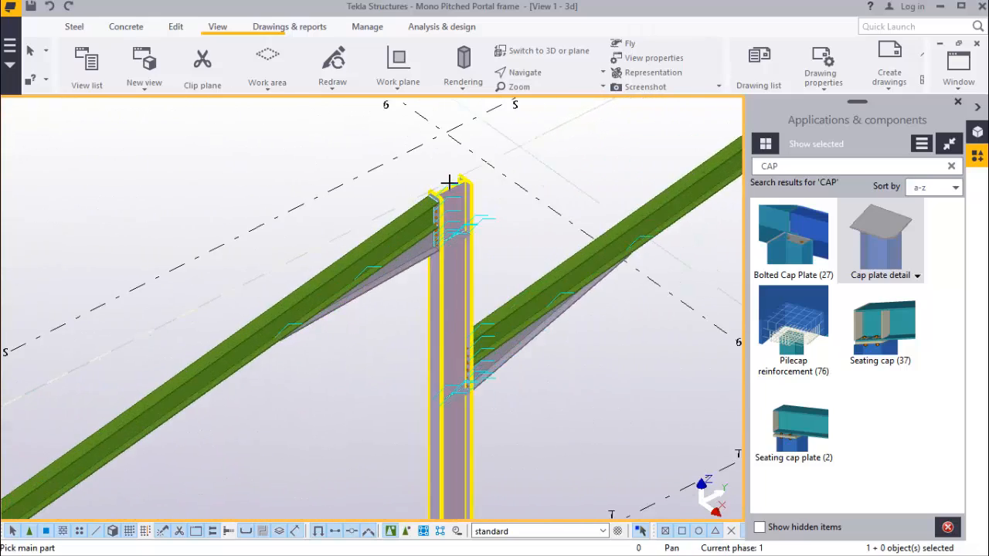
scroll(473, 209, up, 2)
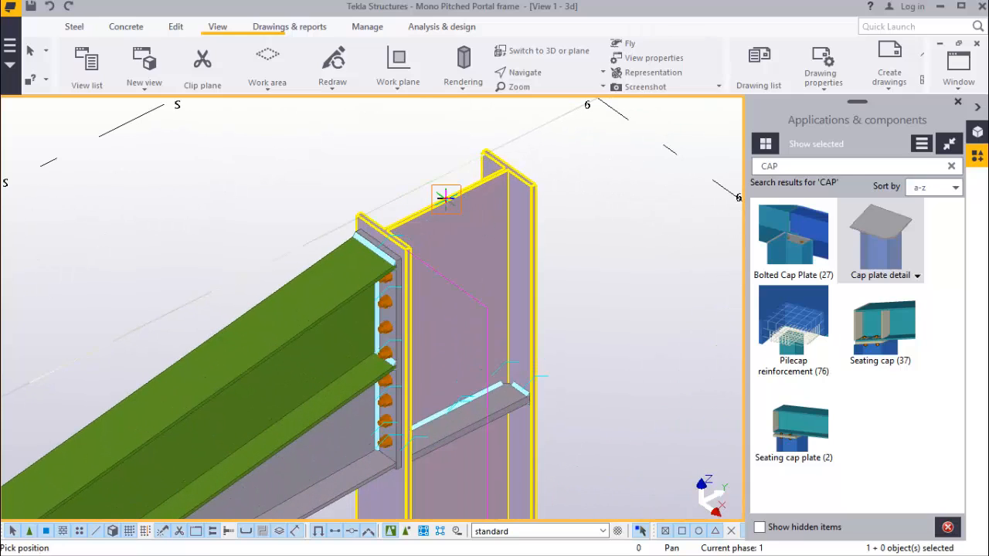
scroll(309, 263, down, 8)
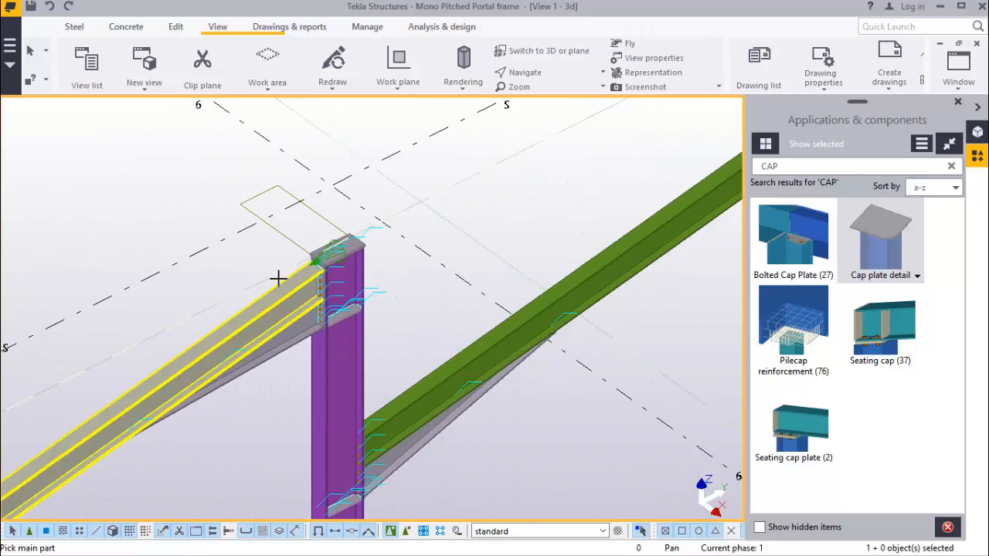
Add a Cap plate detail to the top of the column on gridline 6, end the command and redraw the view
scroll(391, 319, down, 3)
scroll(541, 212, up, 8)
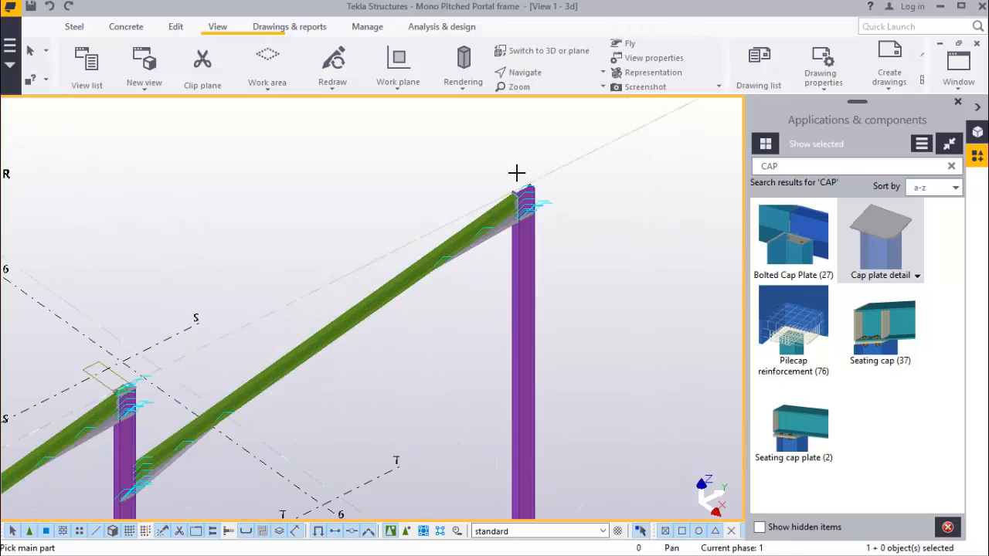
scroll(527, 179, up, 5)
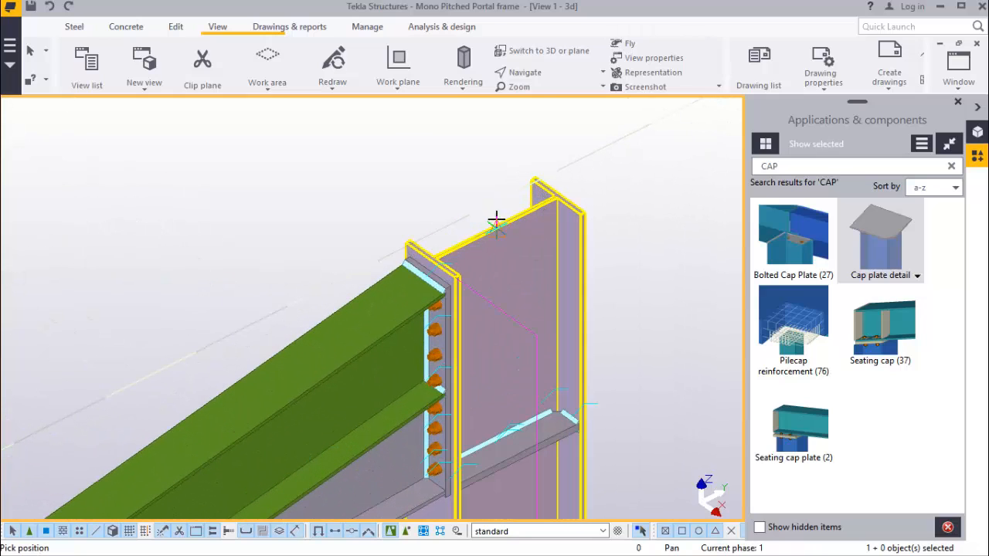
click(496, 229)
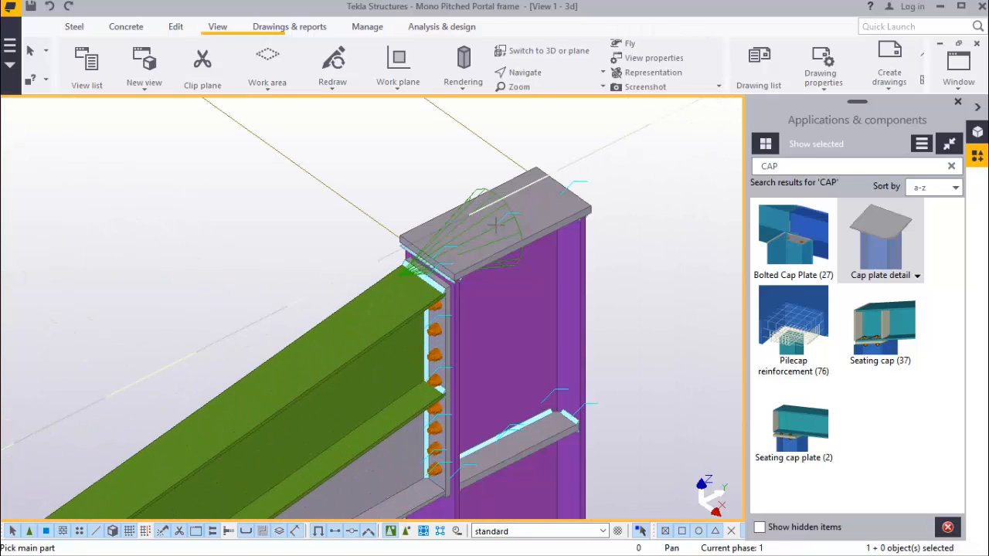
right_click(302, 149)
click(331, 159)
right_click(334, 137)
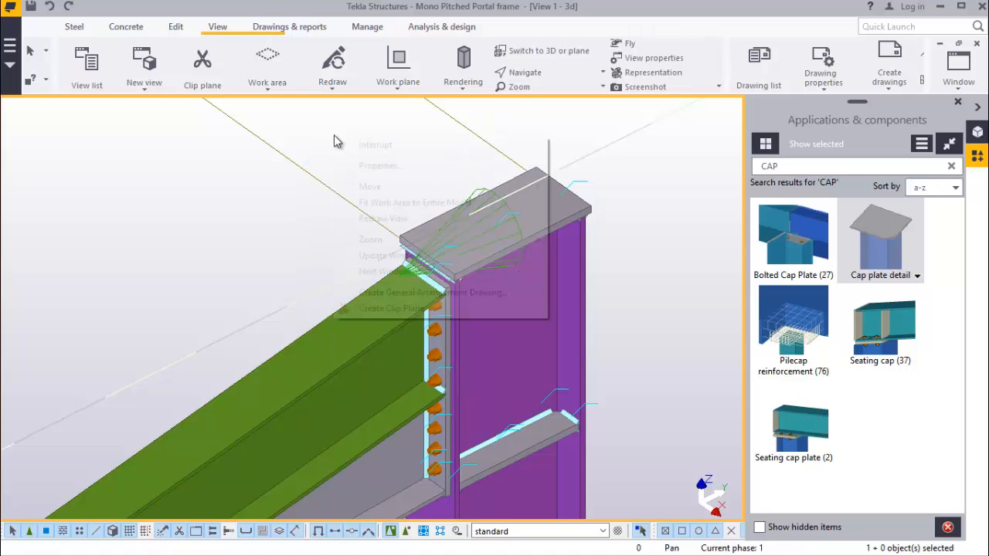
click(403, 215)
scroll(585, 169, down, 10)
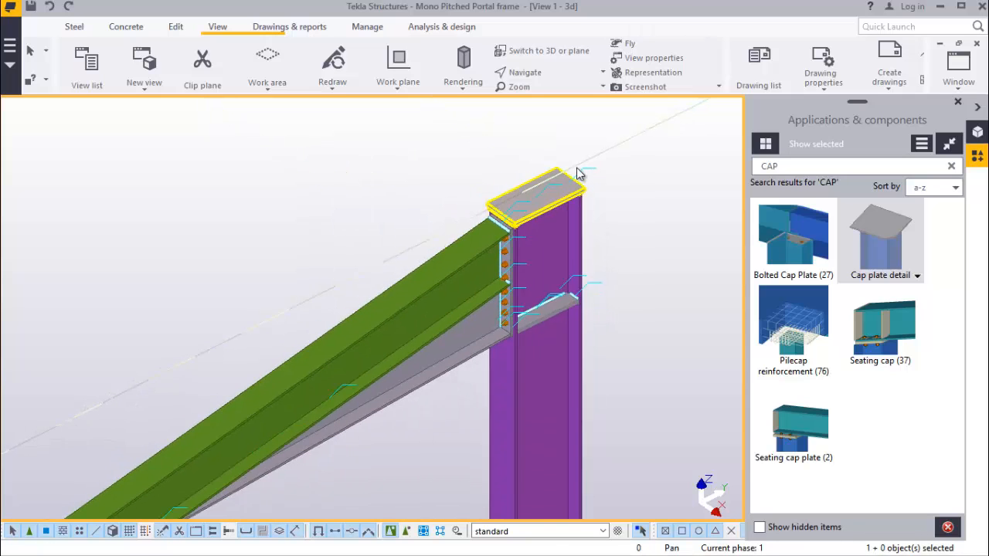
scroll(570, 182, down, 7)
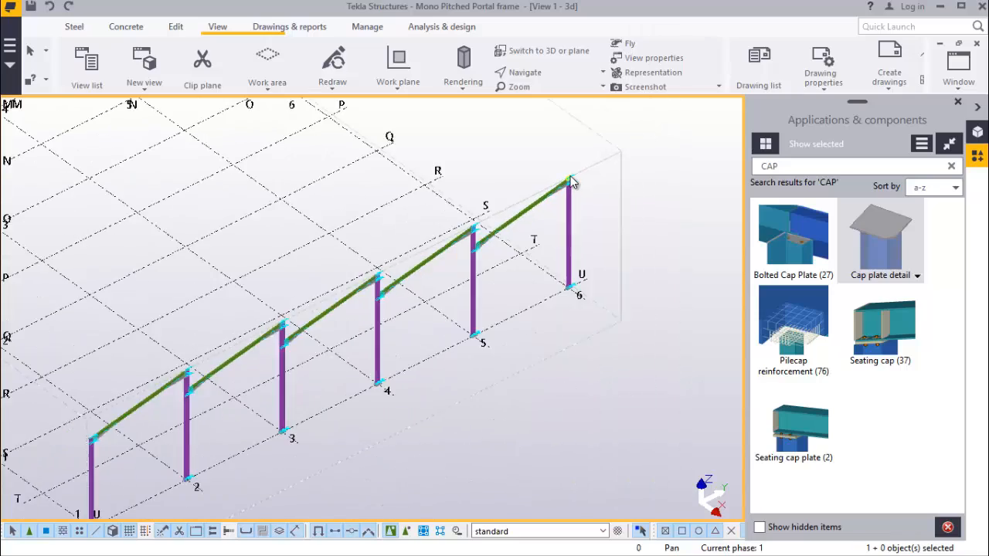
scroll(302, 326, up, 3)
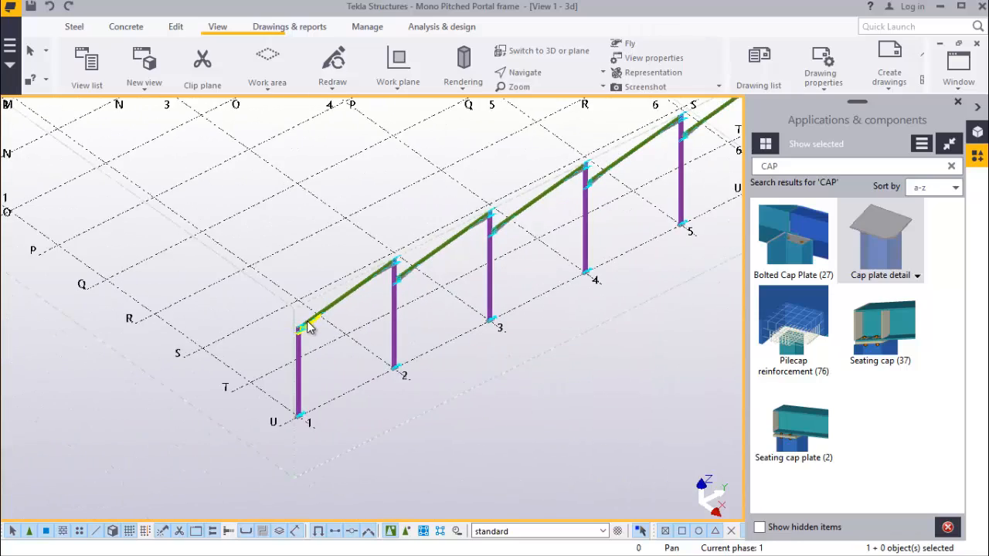
scroll(309, 325, down, 1)
scroll(323, 309, down, 2)
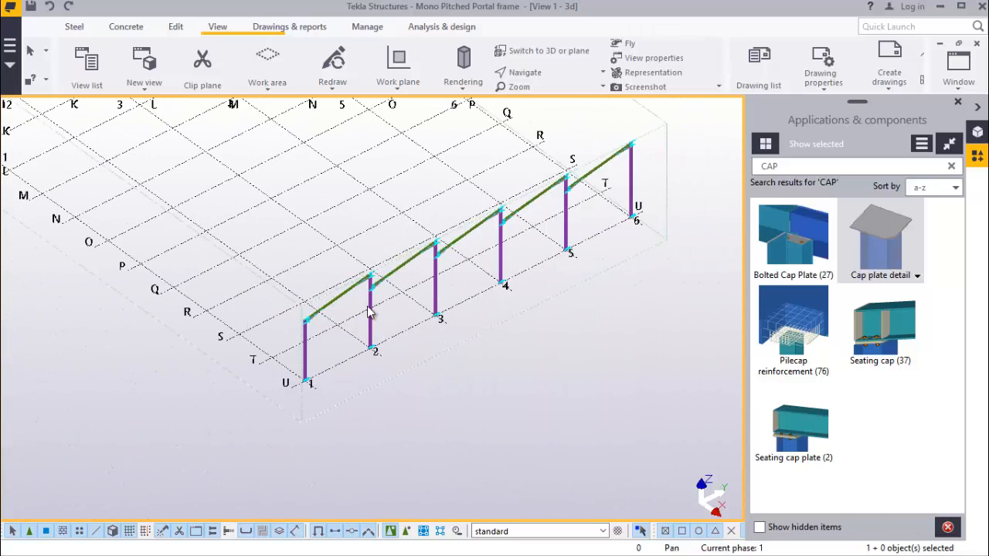
scroll(370, 312, up, 3)
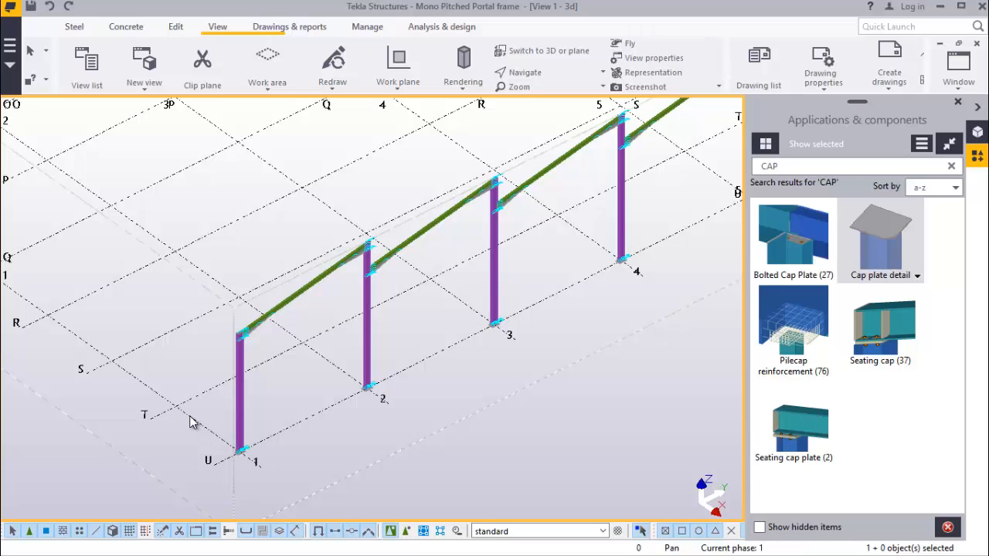
Close the component catalog and select all columns, rafters and their upper connections in the Grid U elevation view
click(958, 102)
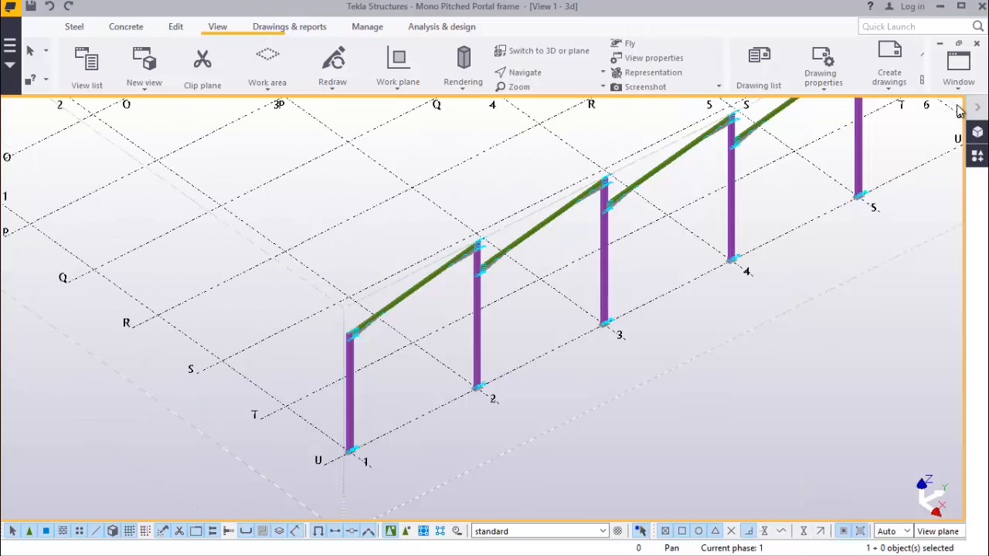
click(958, 86)
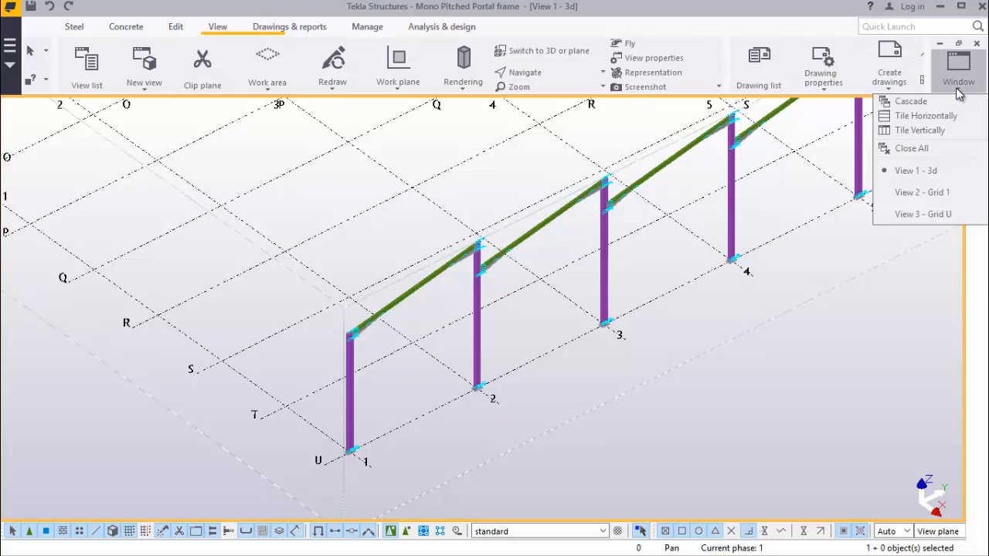
click(930, 215)
scroll(453, 320, down, 3)
scroll(322, 349, down, 3)
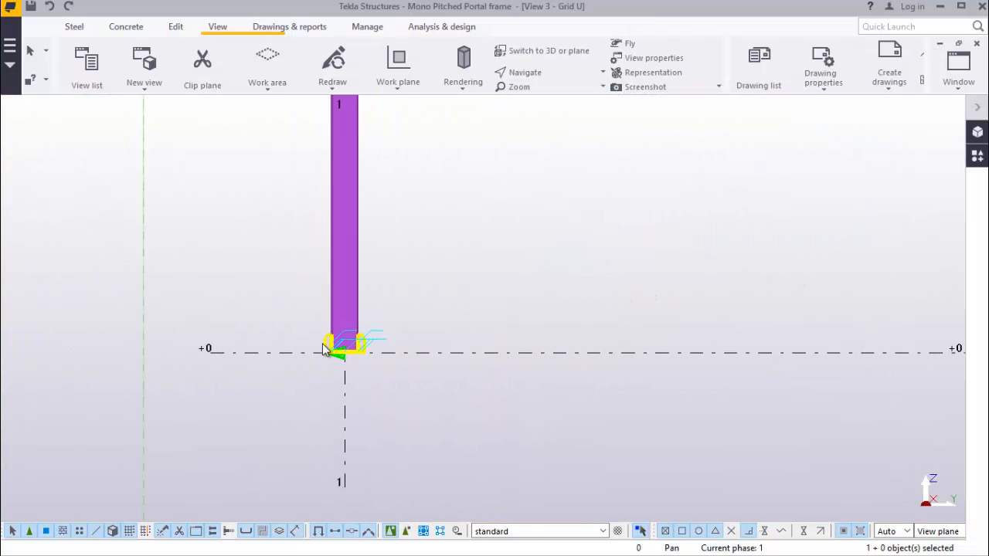
scroll(322, 349, down, 8)
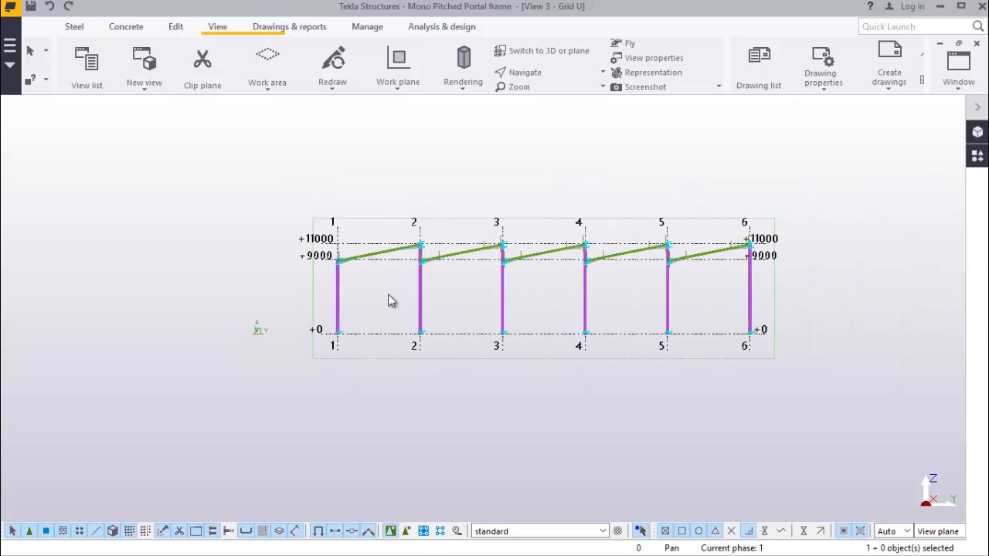
drag(839, 186, 284, 303)
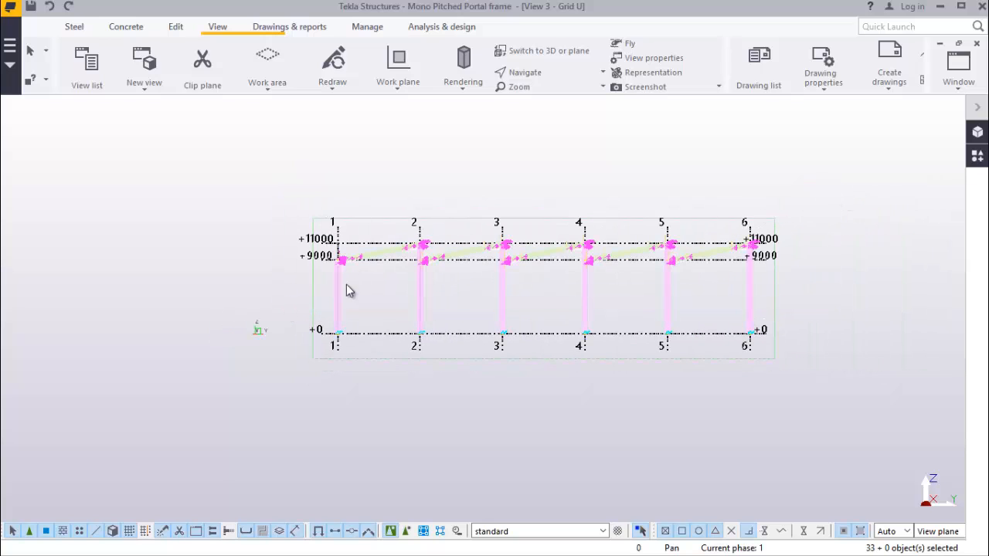
Copy the selected frame from gridline U to gridline T in the 3D view, end the command and redraw the view
click(958, 85)
click(931, 172)
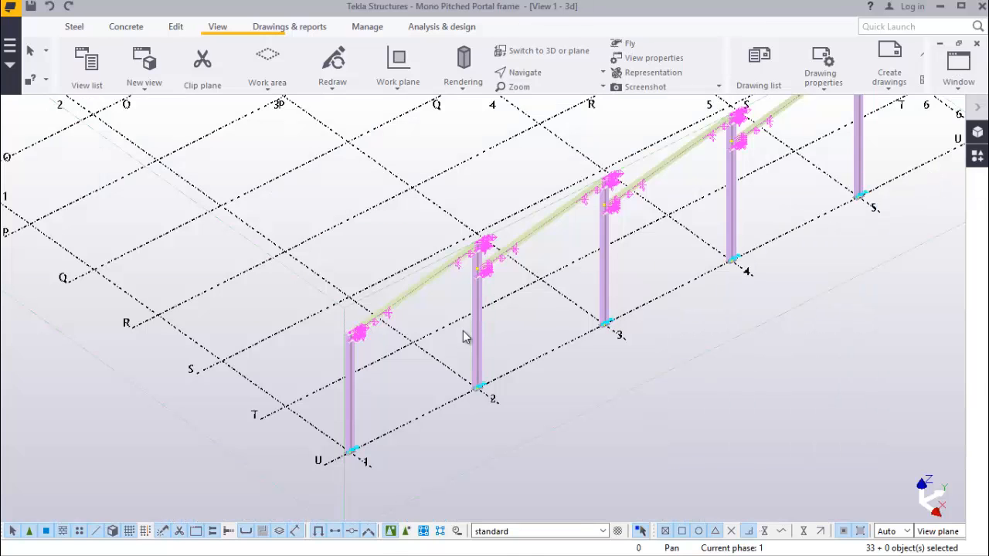
right_click(812, 381)
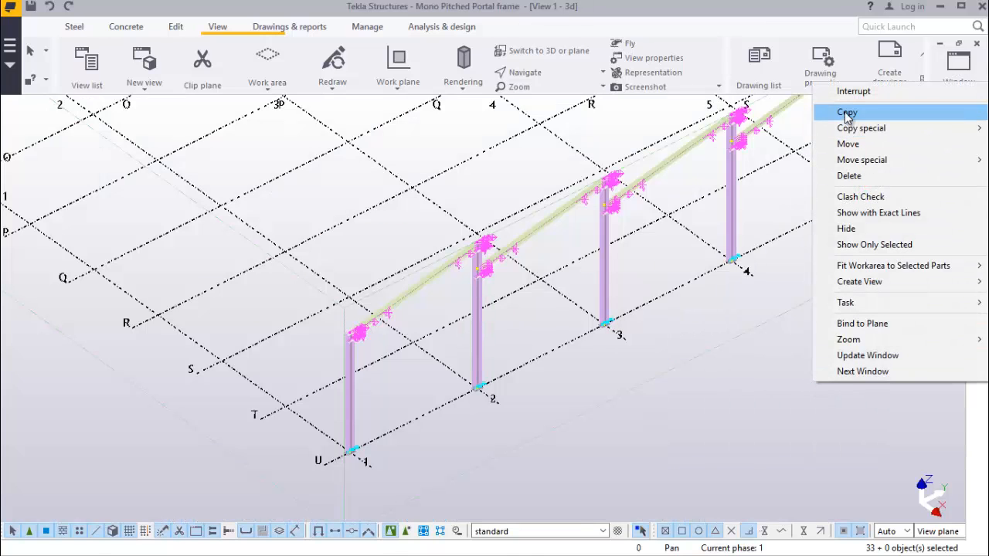
click(847, 112)
scroll(283, 471, up, 5)
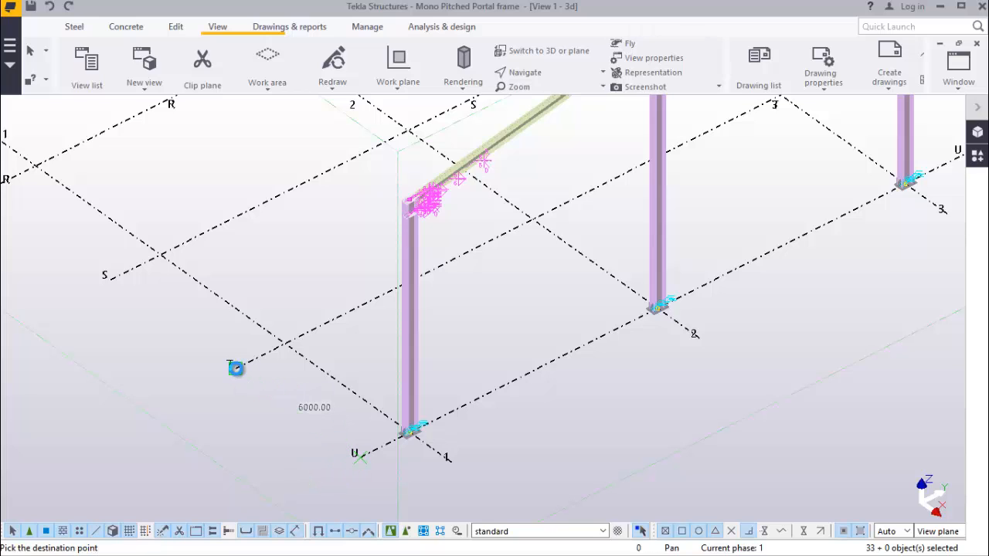
click(234, 368)
right_click(551, 300)
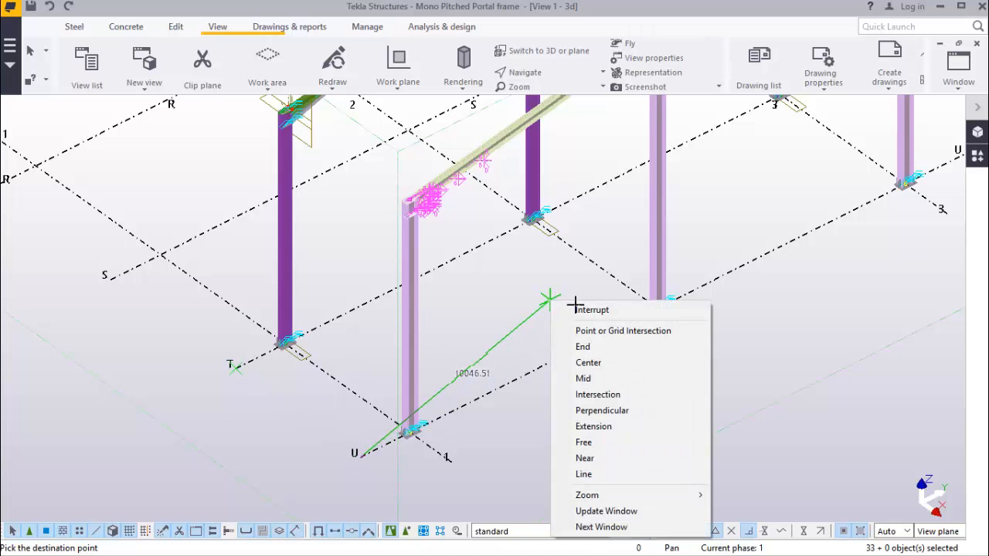
click(557, 309)
scroll(504, 348, down, 4)
right_click(705, 354)
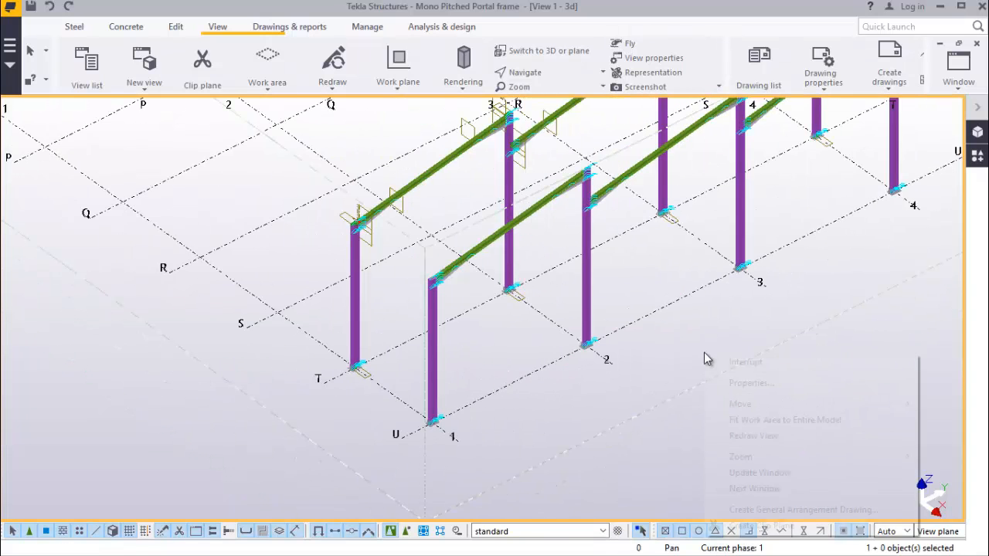
click(765, 436)
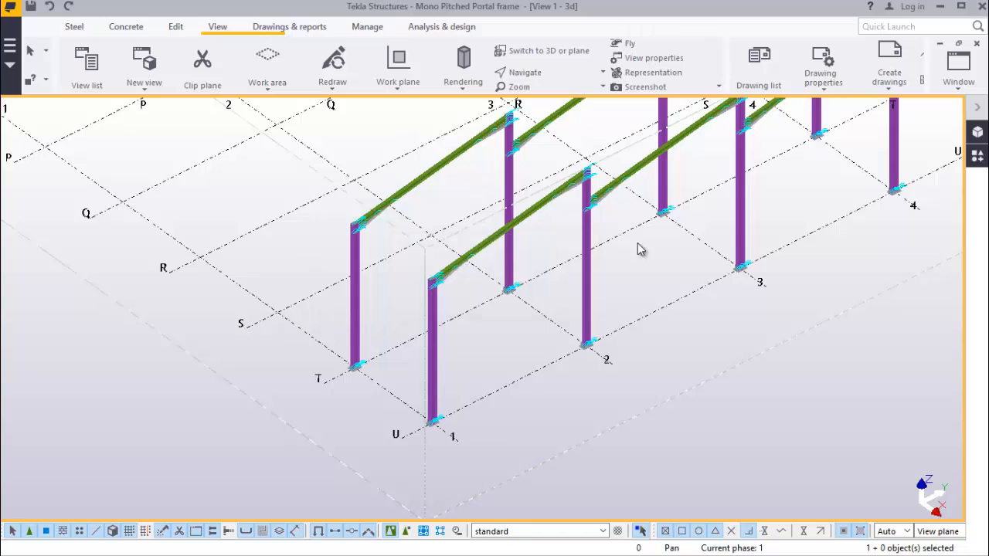
Examine the two portal frames on gridlines U and T, checking their column bases, column tops and rafter connections
scroll(430, 409, down, 3)
scroll(430, 417, up, 5)
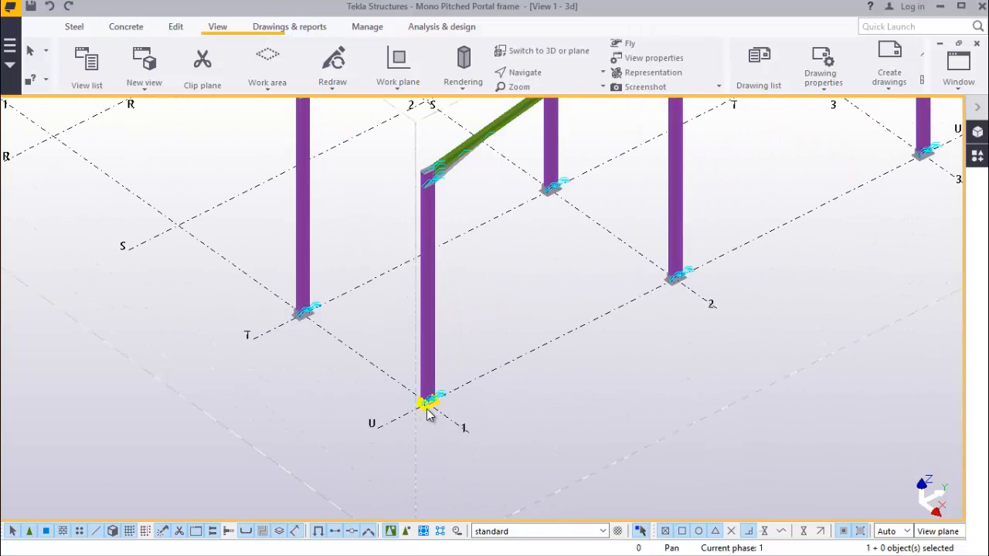
scroll(431, 409, down, 3)
scroll(394, 193, up, 2)
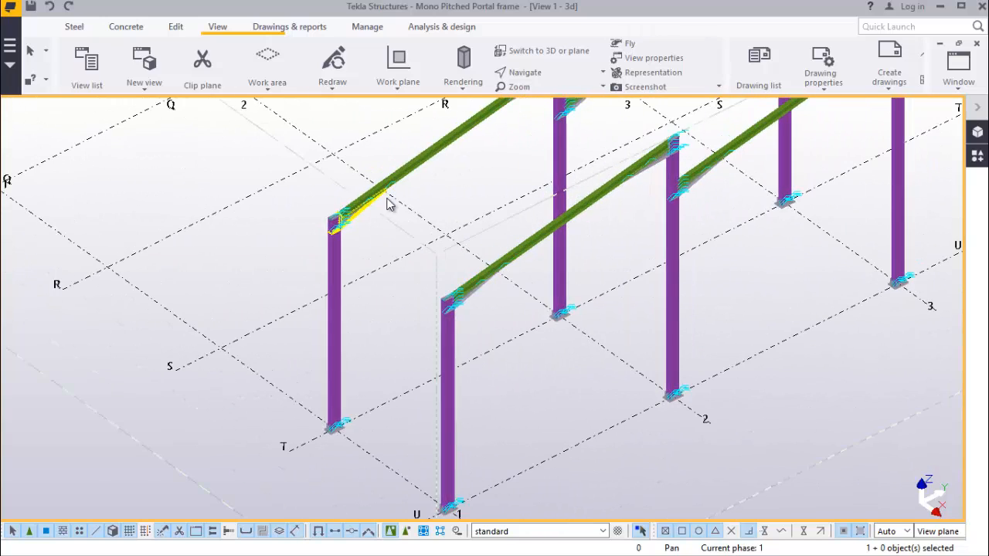
scroll(379, 263, down, 3)
scroll(417, 309, up, 3)
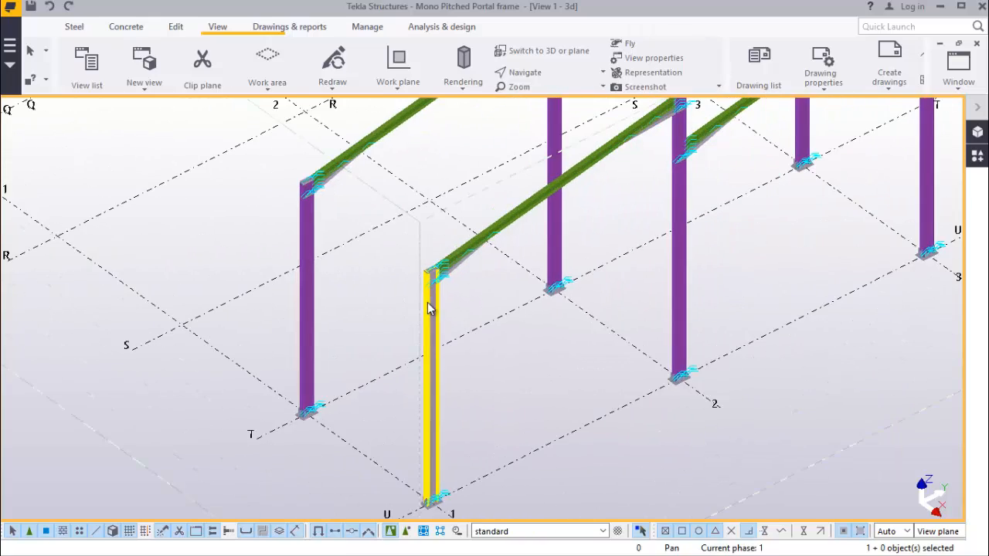
scroll(430, 308, down, 3)
scroll(563, 154, up, 4)
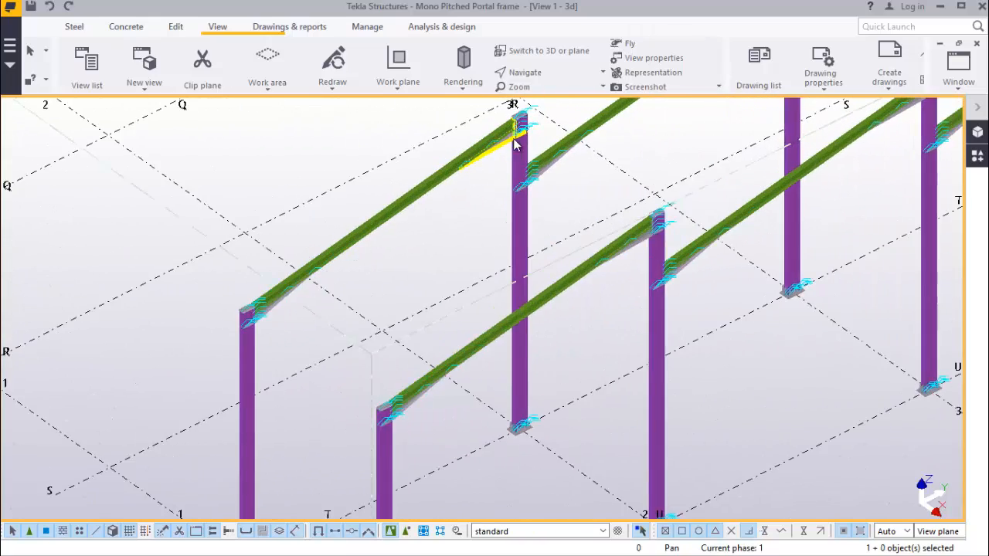
scroll(649, 254, down, 1)
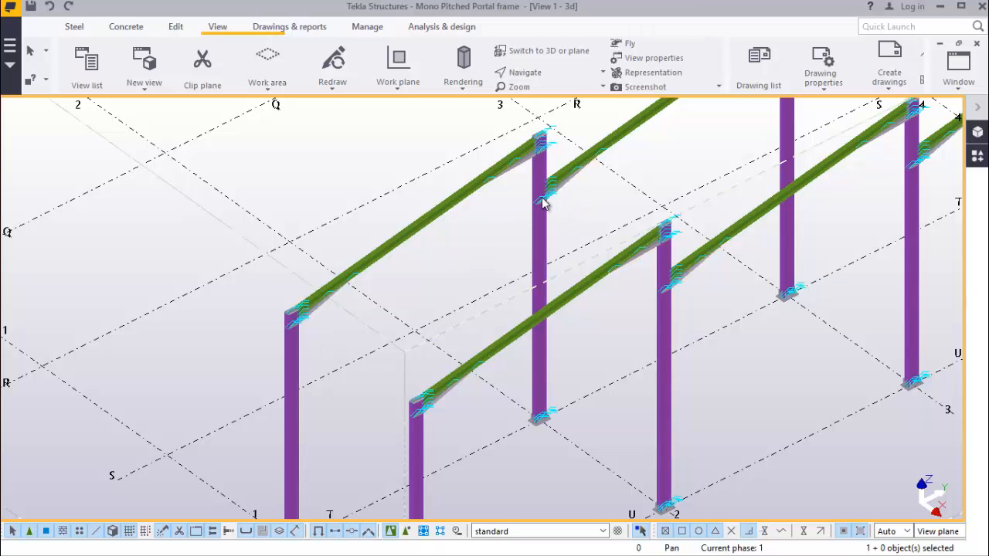
scroll(457, 223, down, 1)
scroll(457, 222, down, 1)
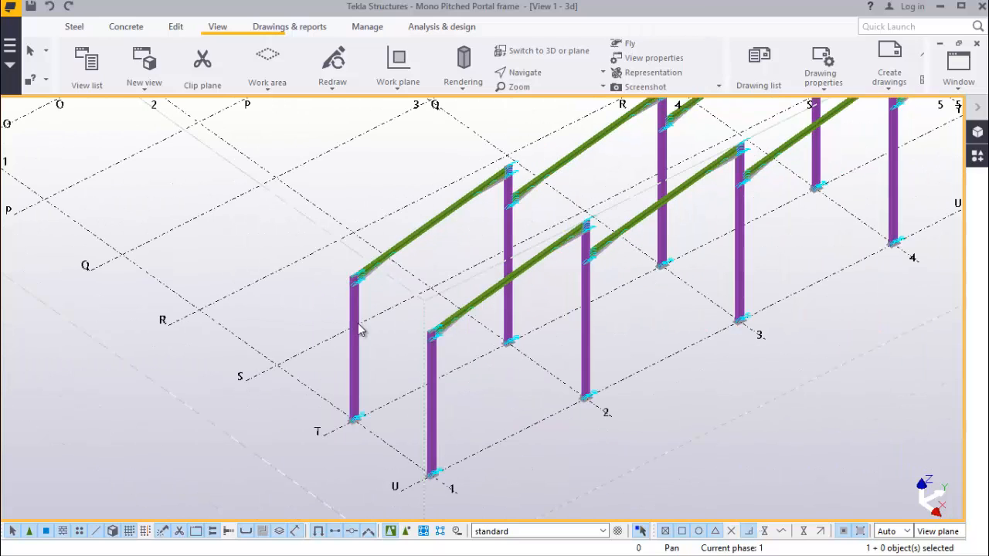
scroll(360, 317, up, 2)
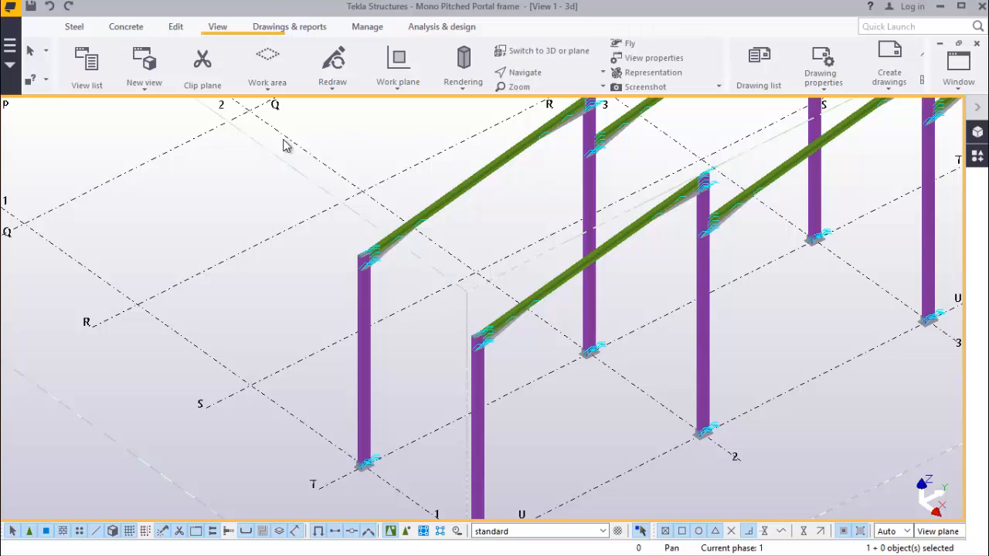
Create a steel beam about 11000 mm long along gridline 1 at column base level, extending past gridlines T and U, and end the command
click(75, 27)
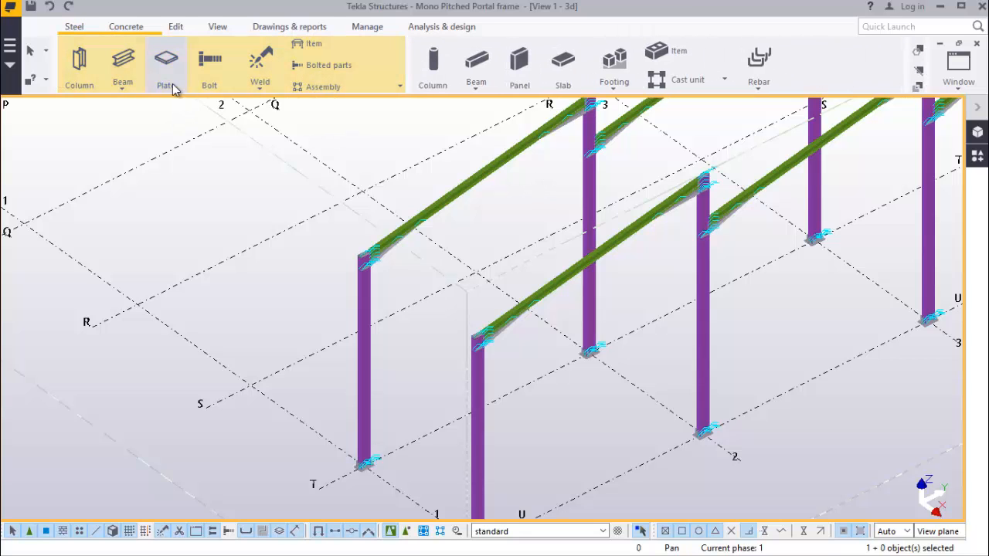
click(125, 91)
click(152, 105)
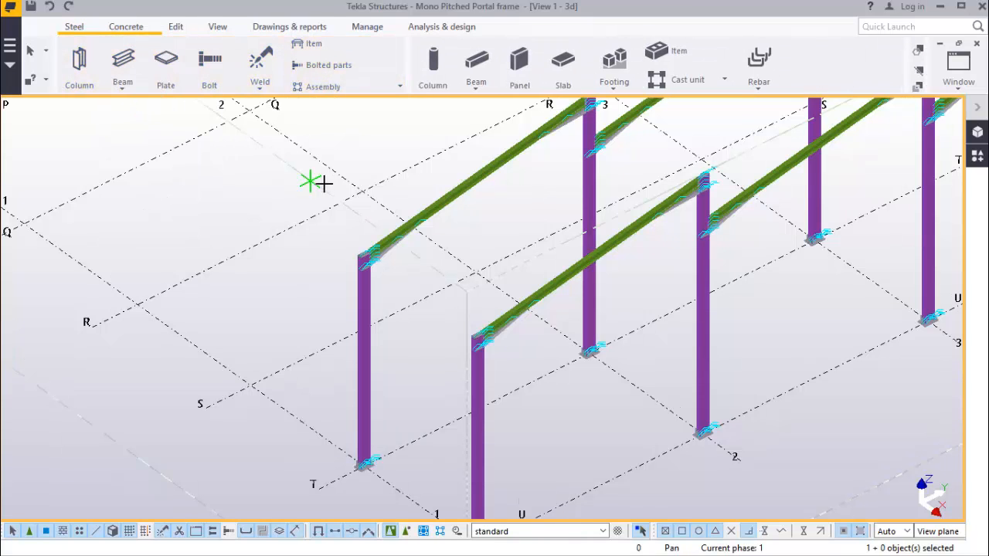
scroll(338, 174, down, 5)
scroll(347, 322, up, 5)
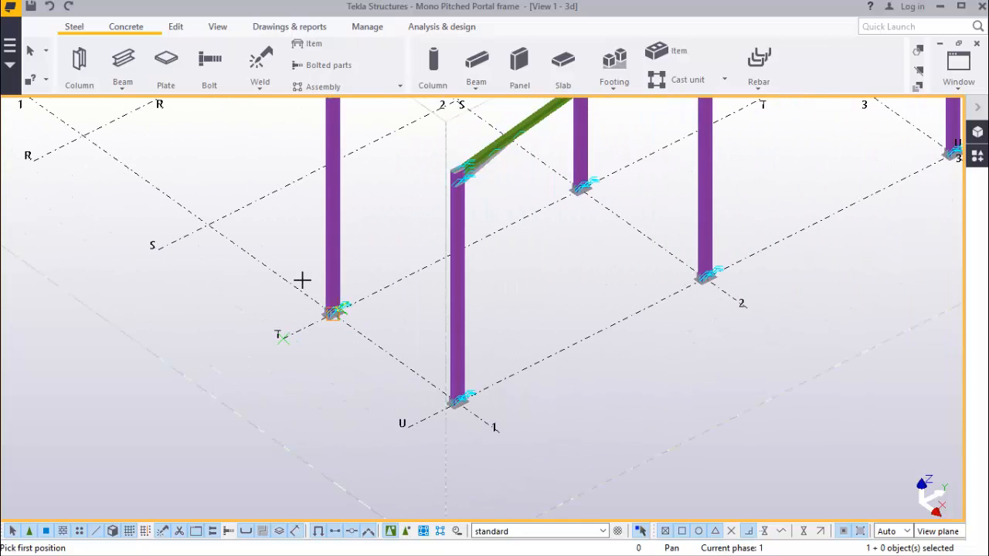
click(498, 431)
right_click(518, 317)
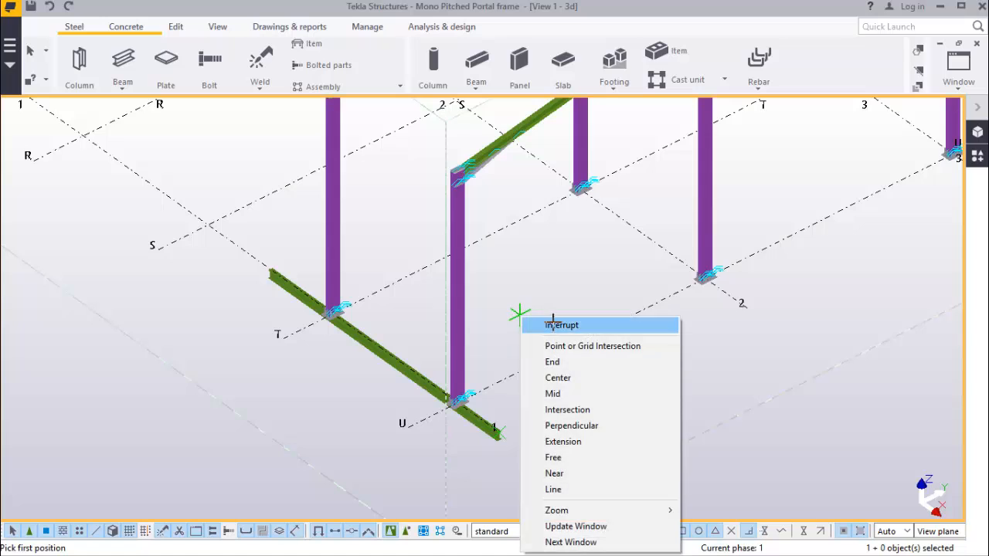
click(554, 323)
Copy the base-level beam on gridline 1 vertically by 8000 mm, using its bottom flange end as origin, and end the command
scroll(532, 364, down, 2)
scroll(412, 363, up, 6)
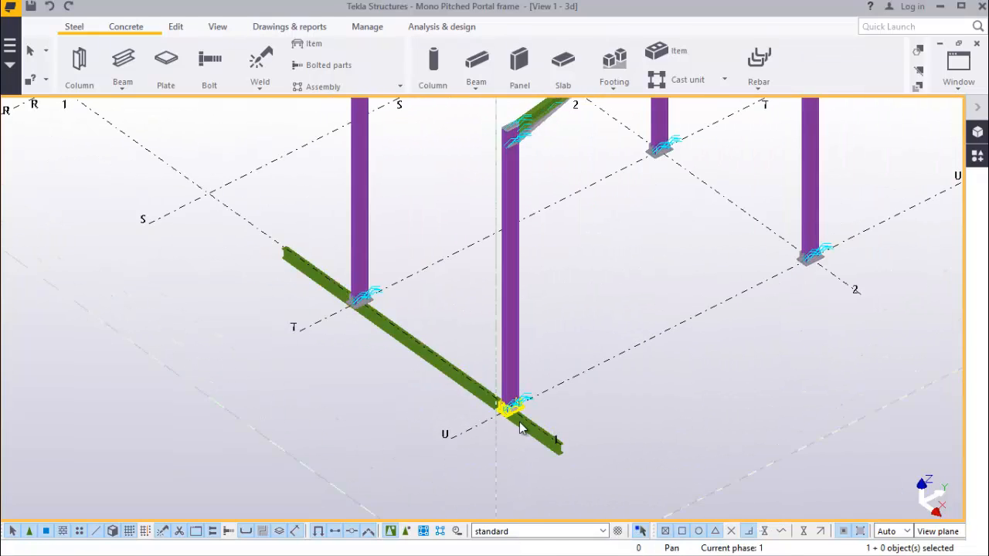
scroll(580, 462, up, 4)
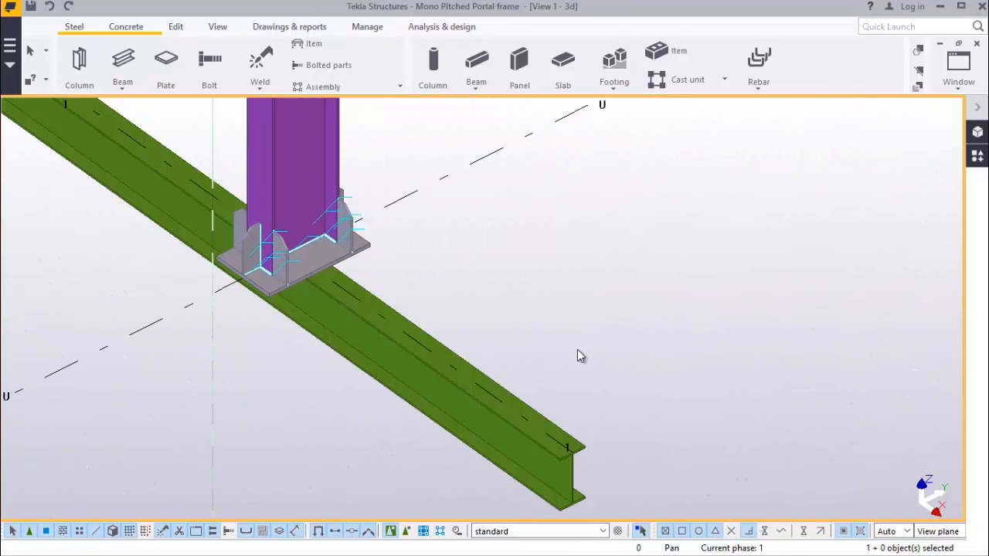
click(541, 442)
right_click(564, 398)
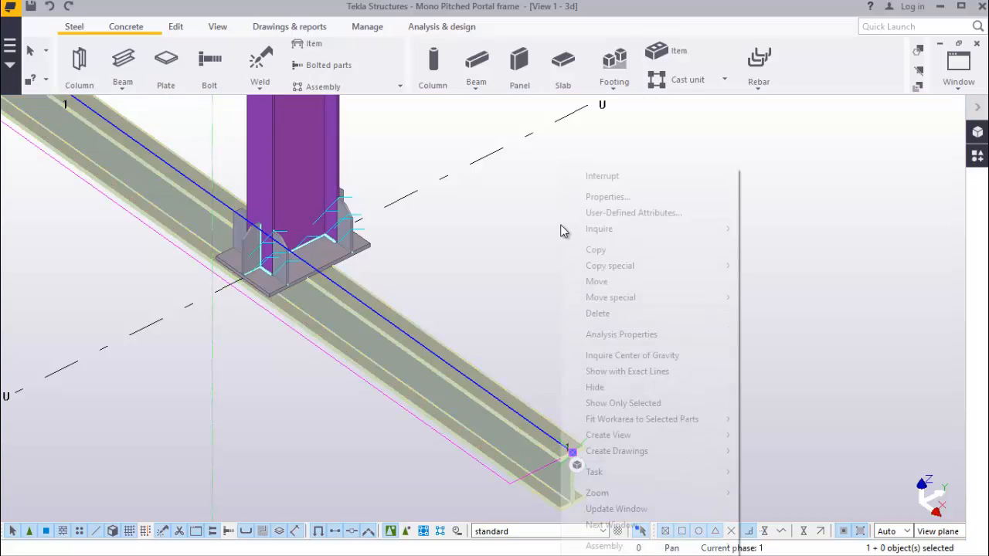
click(641, 256)
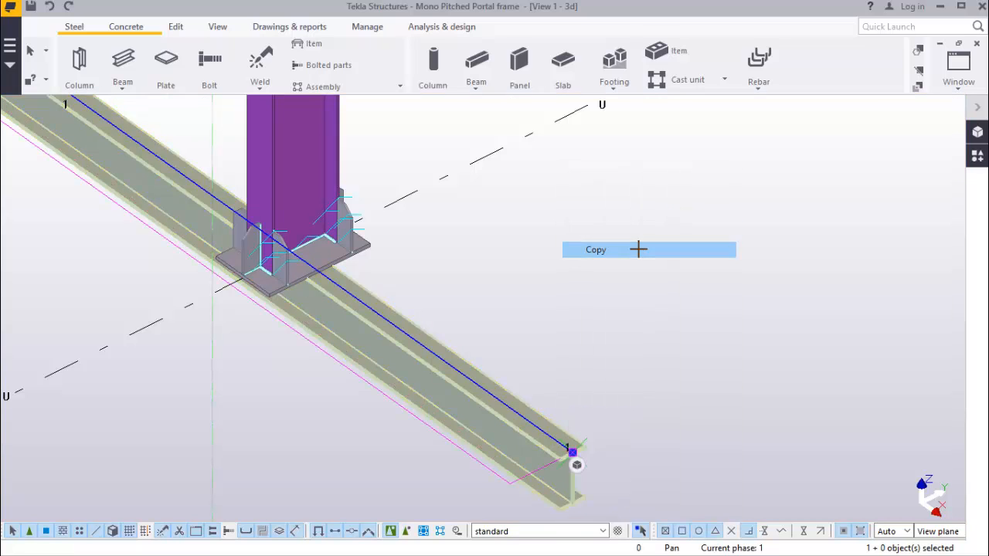
scroll(377, 355, down, 3)
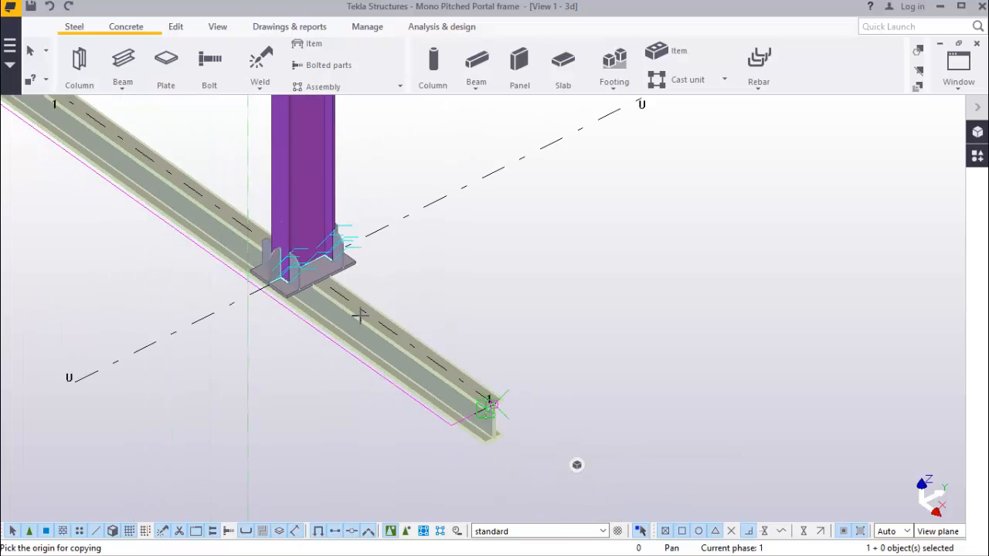
scroll(508, 417, up, 6)
scroll(472, 350, down, 1)
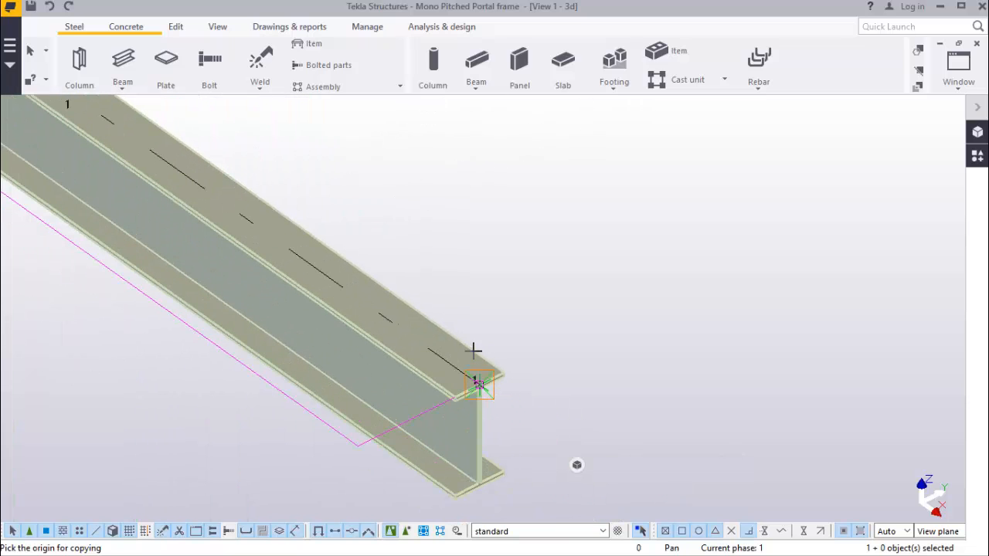
scroll(490, 408, up, 1)
scroll(488, 408, down, 2)
scroll(486, 474, up, 2)
scroll(486, 479, up, 1)
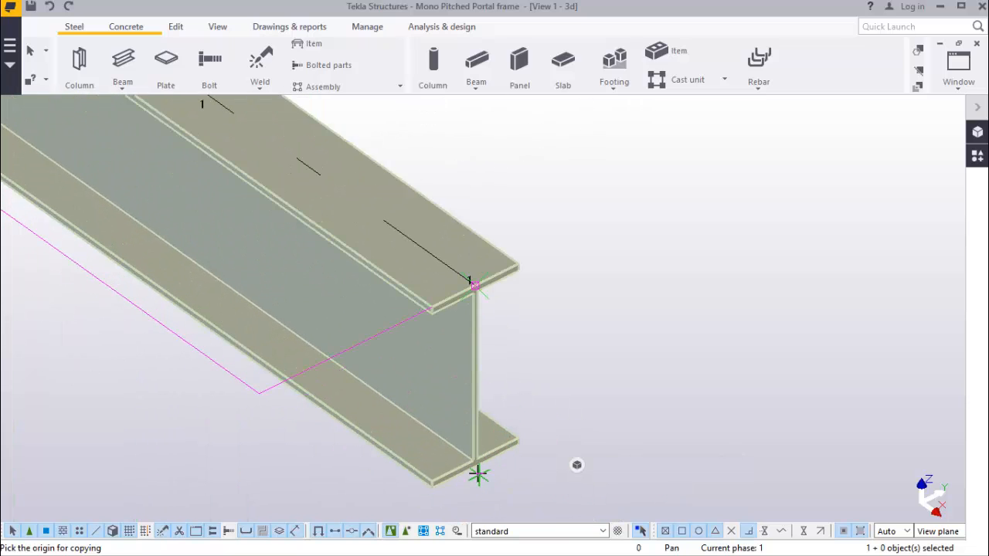
click(475, 468)
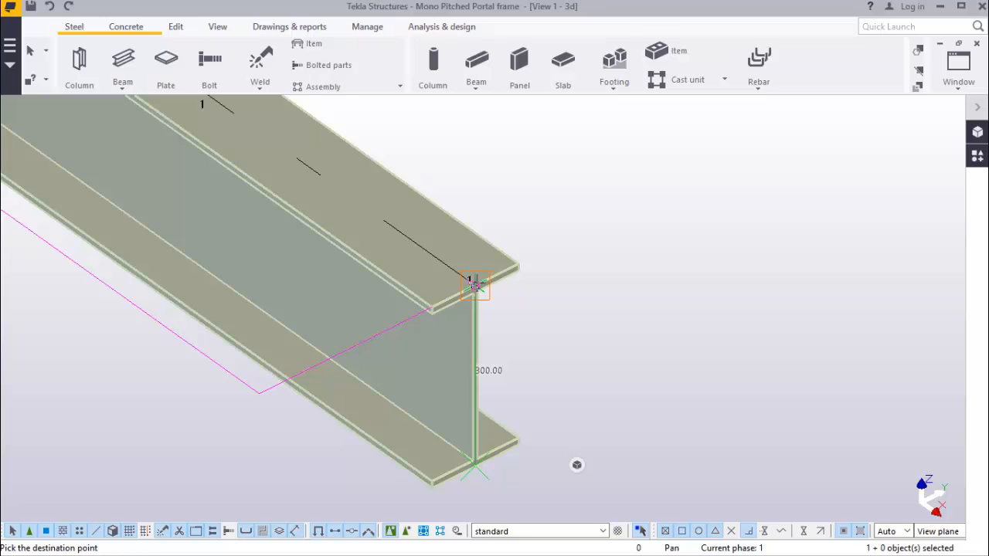
text(8000)
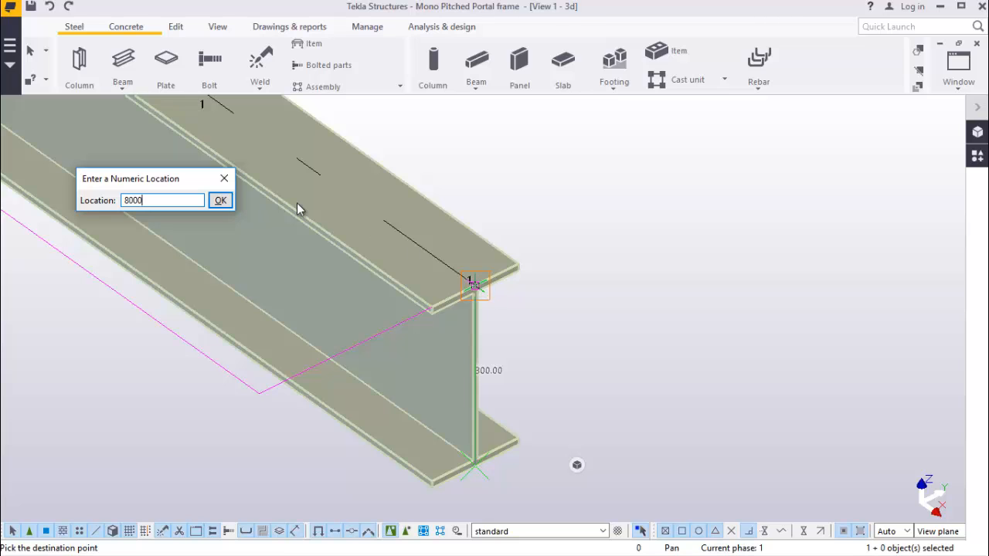
key(Return)
right_click(580, 225)
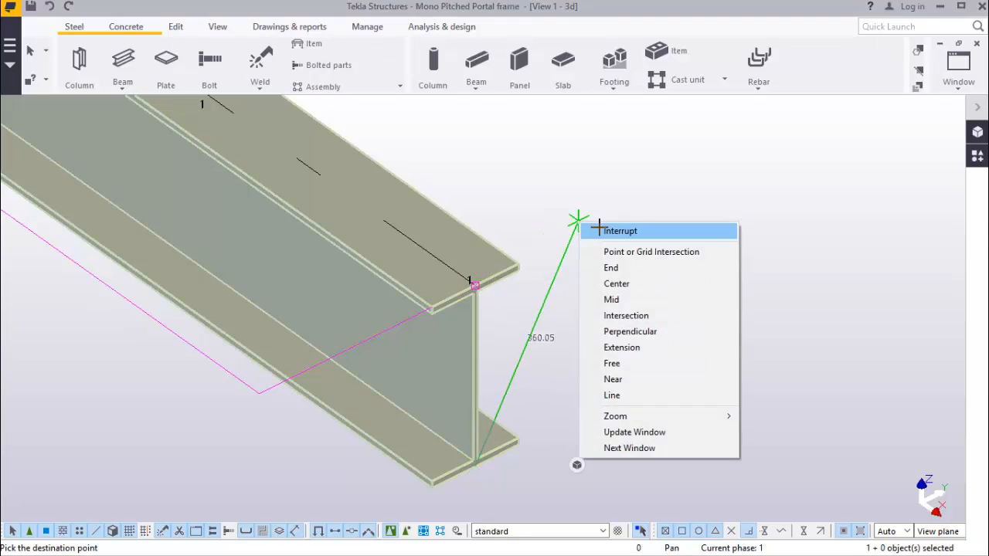
click(600, 229)
Examine the raised beam on gridline 1 where it passes the columns below the rafter haunches
scroll(566, 283, down, 3)
scroll(544, 324, down, 10)
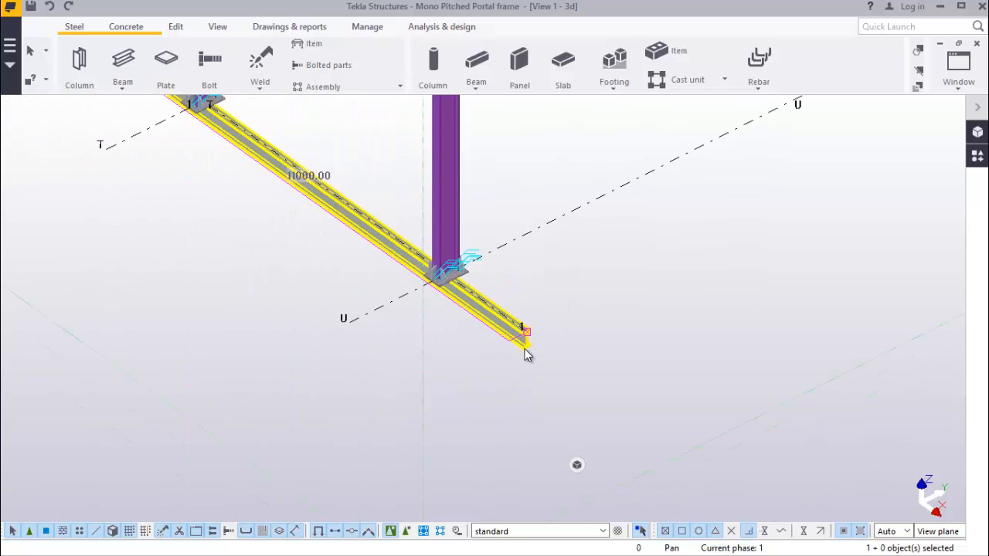
click(422, 142)
scroll(421, 143, up, 6)
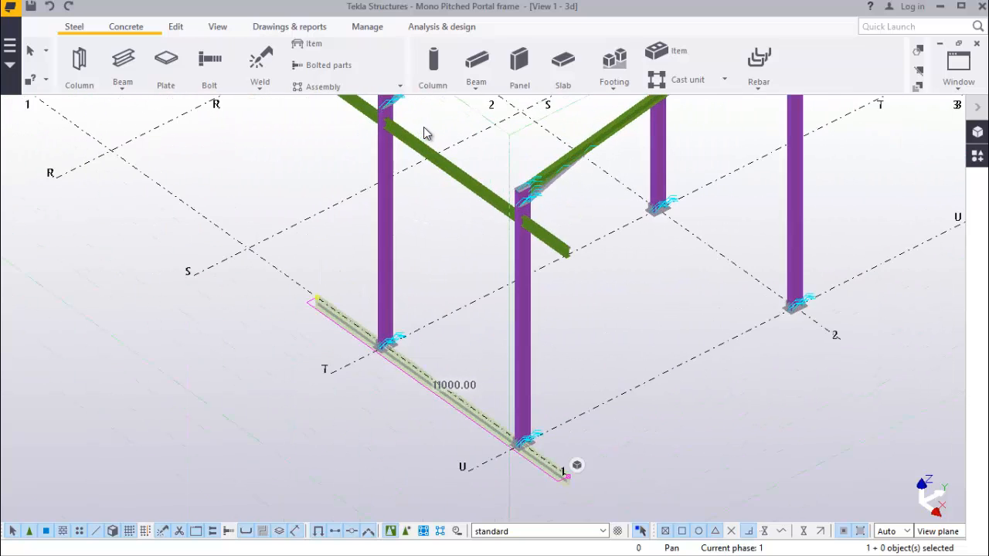
scroll(408, 145, down, 3)
click(561, 217)
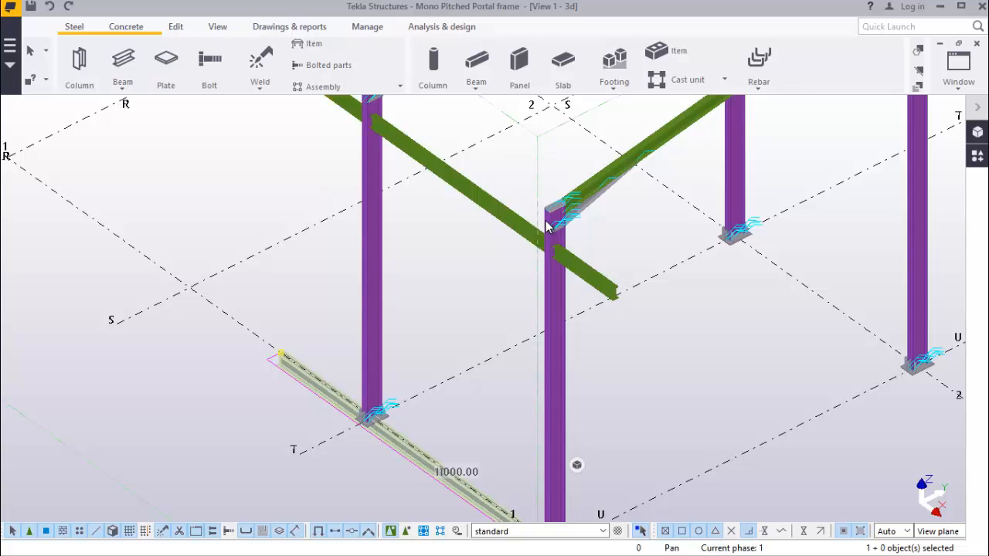
scroll(562, 223, up, 5)
scroll(561, 223, up, 5)
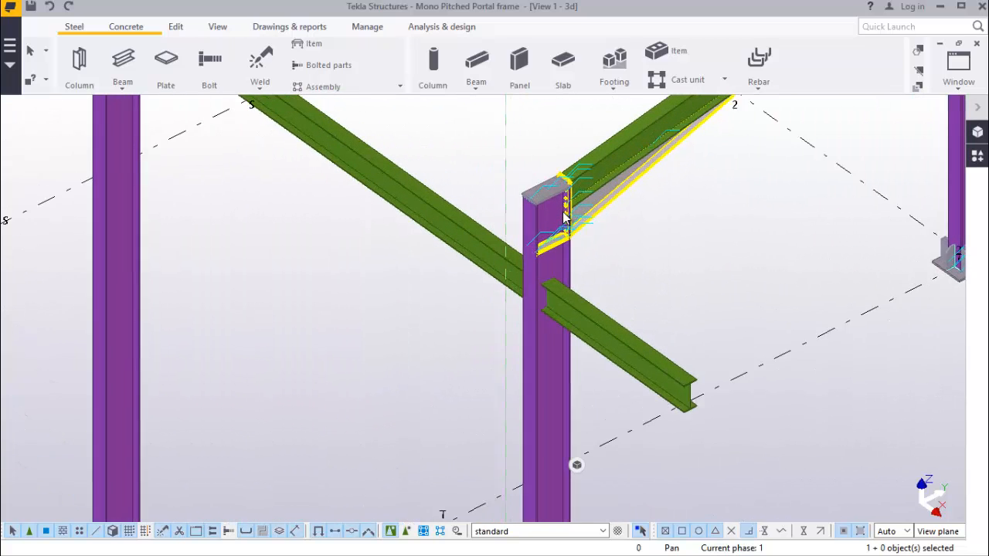
scroll(566, 205, down, 6)
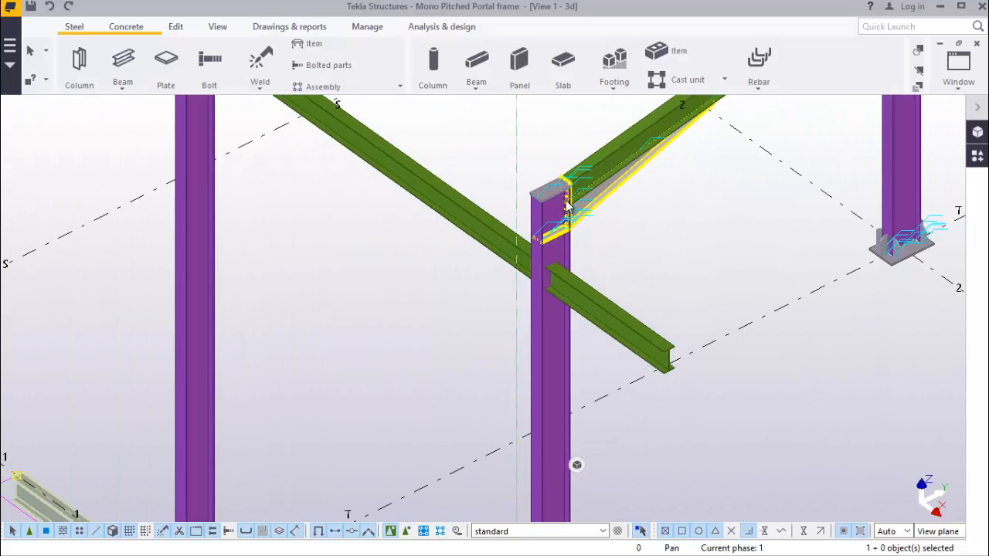
scroll(568, 200, down, 1)
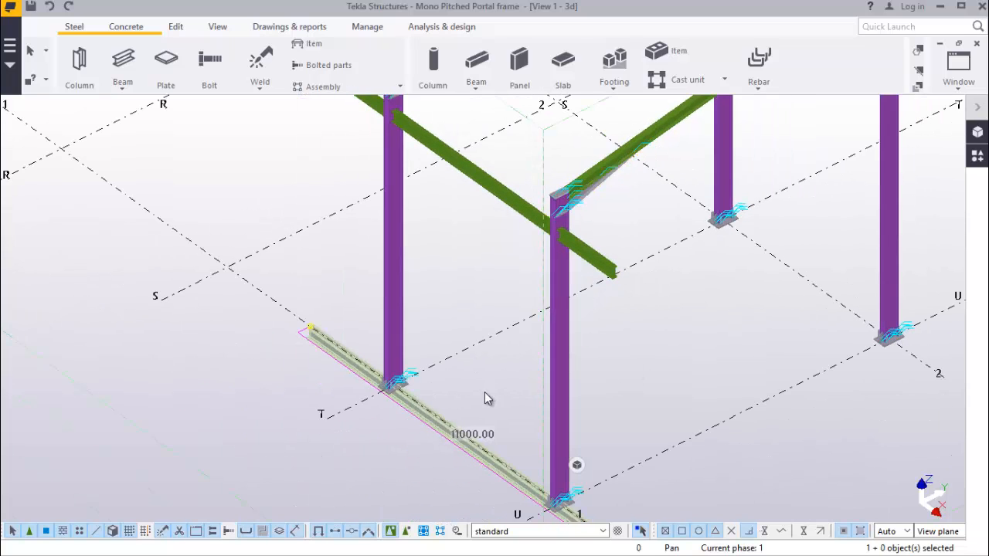
Delete the base-level beam on gridline 1 and check the raised beam against the frames
right_click(470, 368)
click(507, 313)
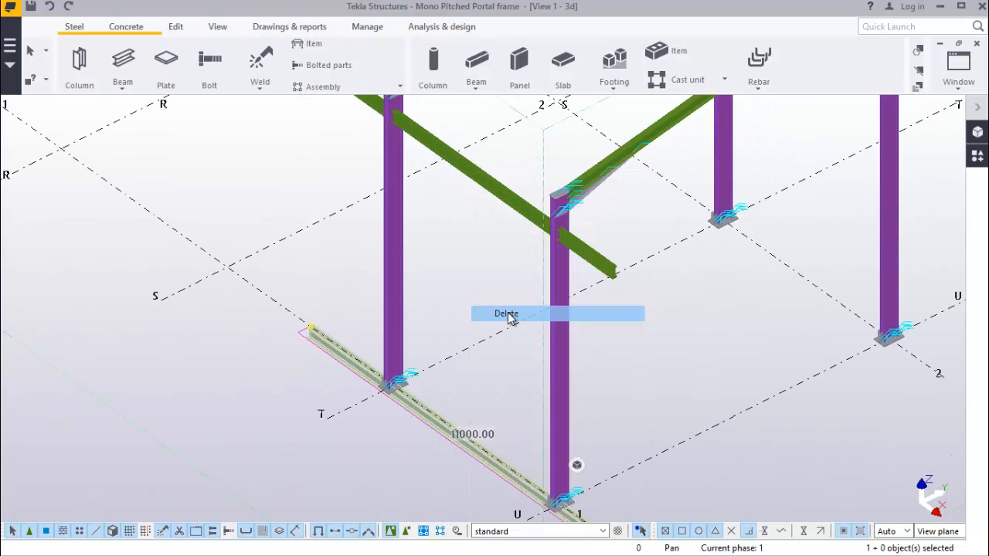
scroll(572, 218, up, 3)
scroll(571, 219, up, 3)
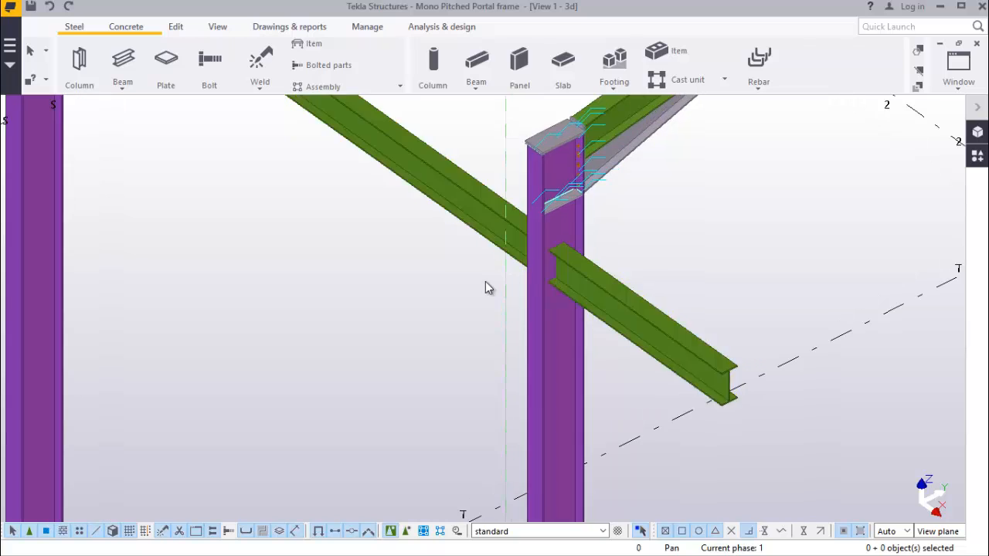
scroll(484, 287, down, 4)
scroll(469, 284, down, 3)
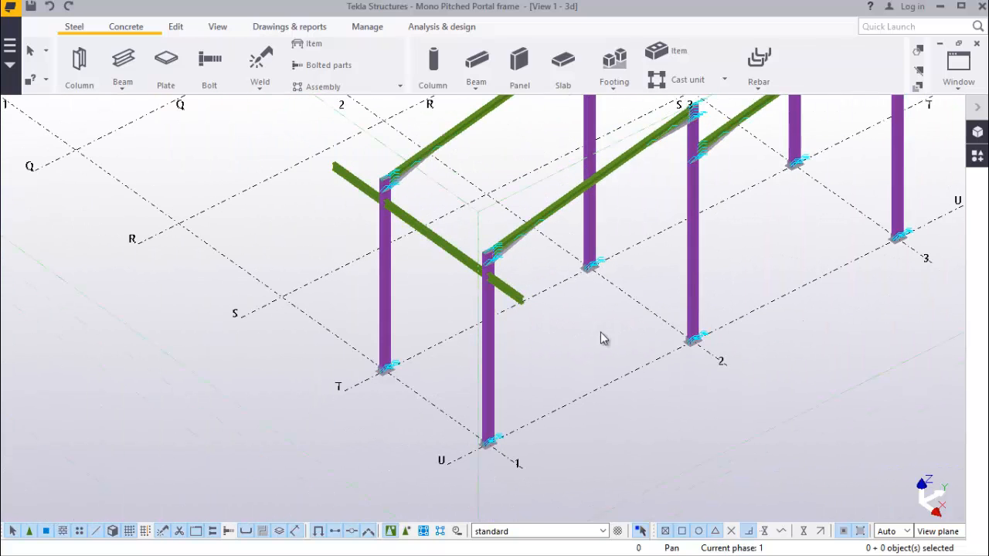
Undo the deletion of the base-level beam on gridline 1 and dismiss the accidental grid selection
click(48, 7)
scroll(520, 492, up, 3)
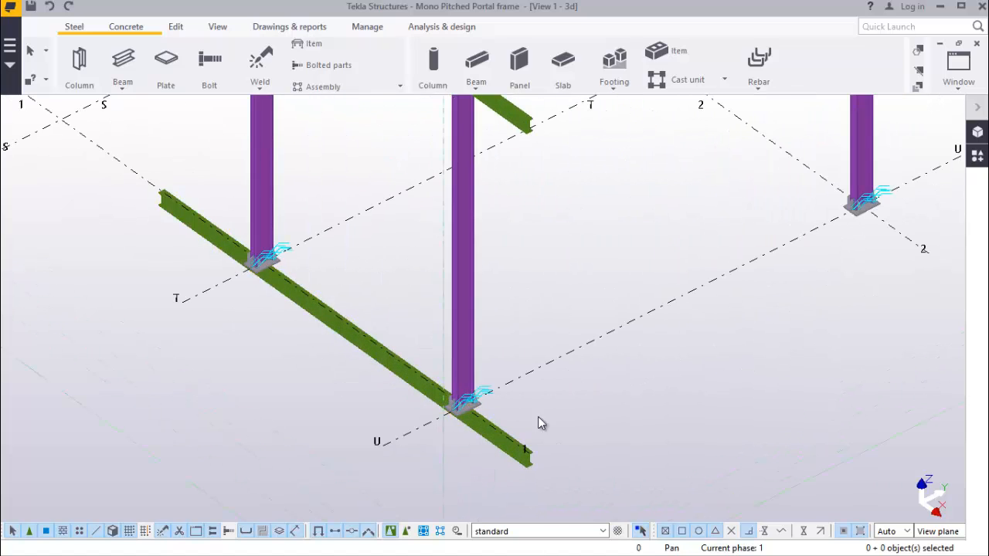
scroll(447, 374, down, 2)
scroll(483, 431, up, 1)
click(502, 407)
right_click(598, 303)
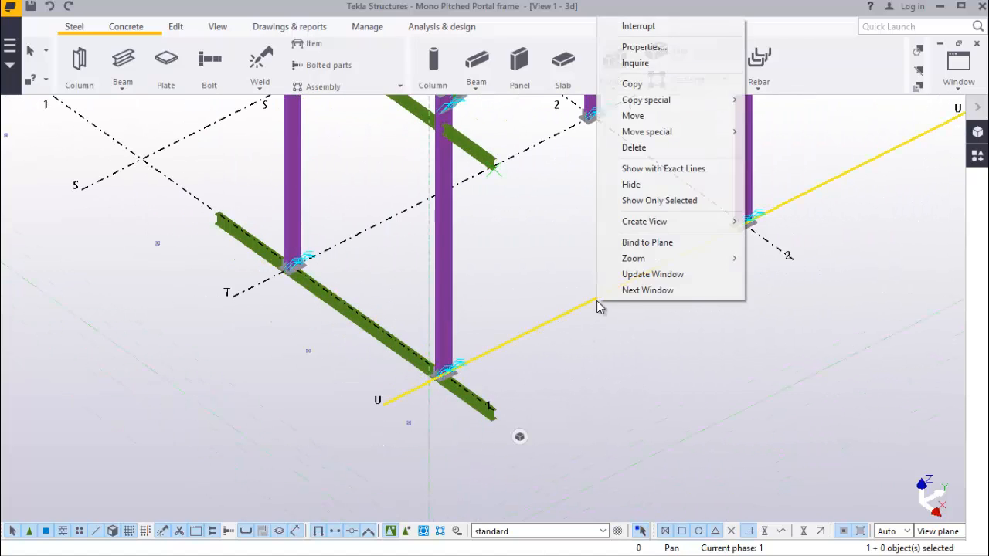
click(689, 362)
Copy the base-level beam from the end of gridline 1 to the end of gridline 2 and end the command
scroll(502, 433, up, 1)
click(475, 410)
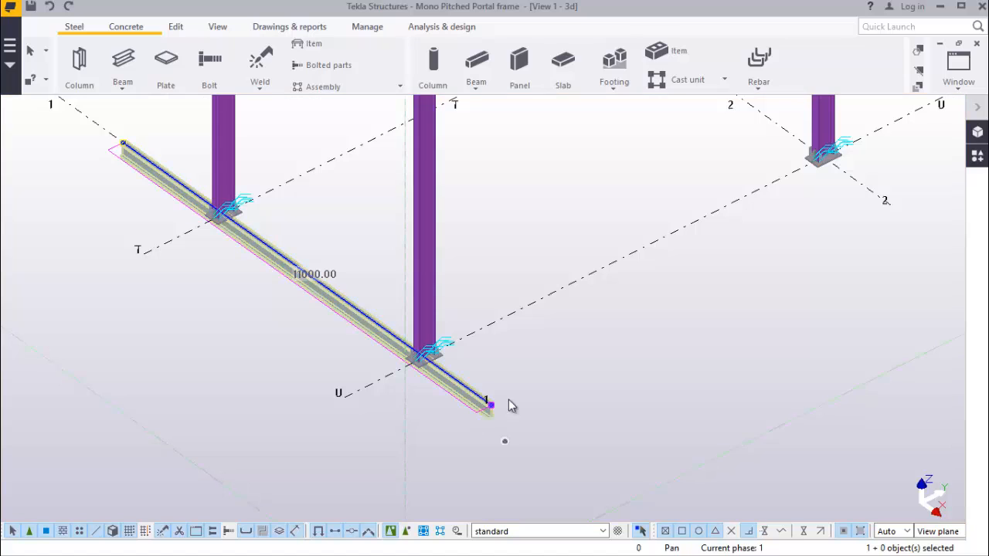
right_click(611, 325)
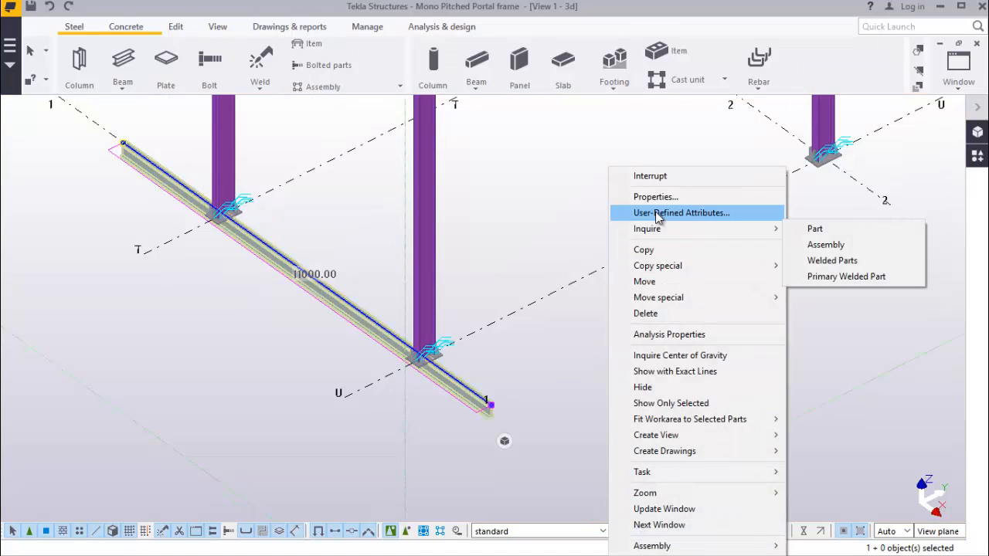
click(644, 250)
scroll(500, 411, up, 6)
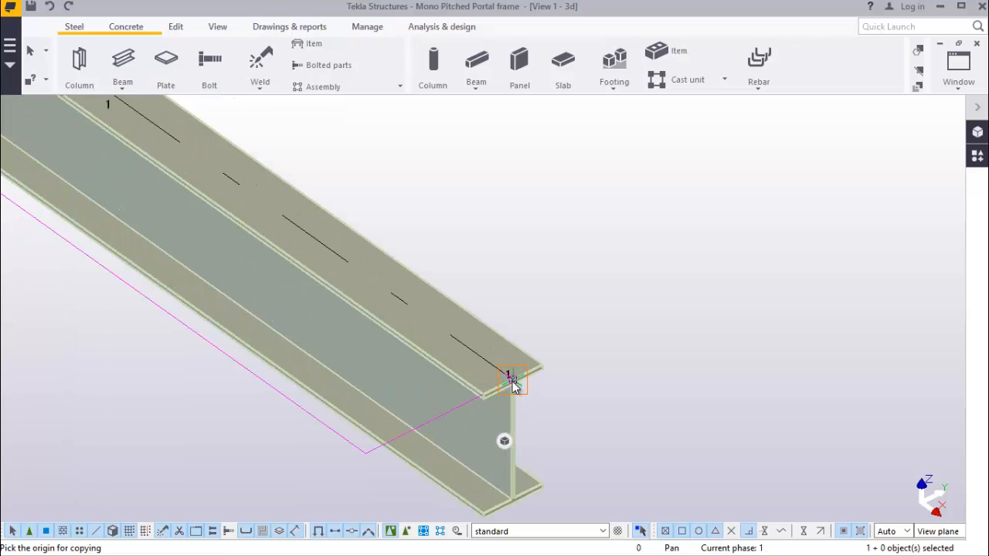
click(512, 384)
scroll(363, 393, down, 6)
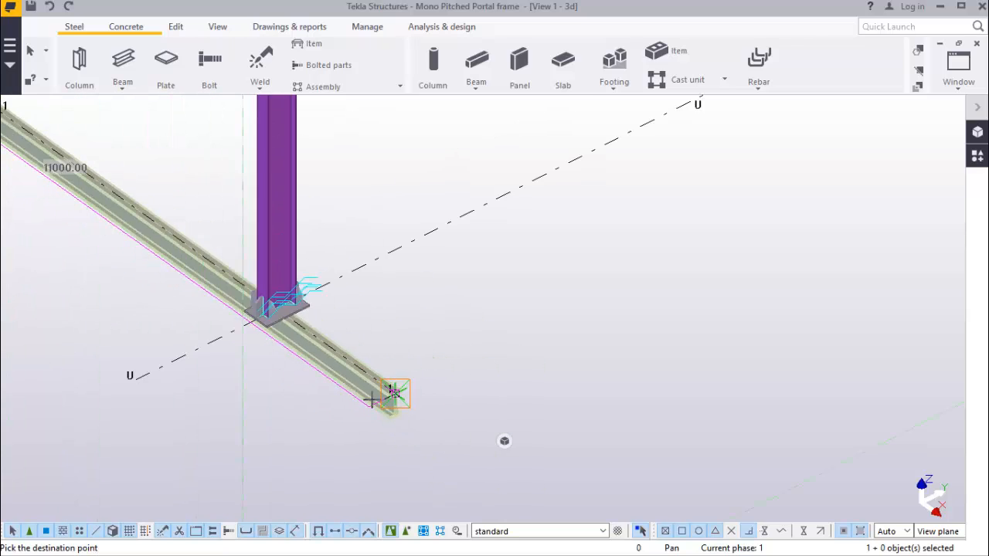
scroll(394, 392, down, 3)
scroll(684, 255, up, 6)
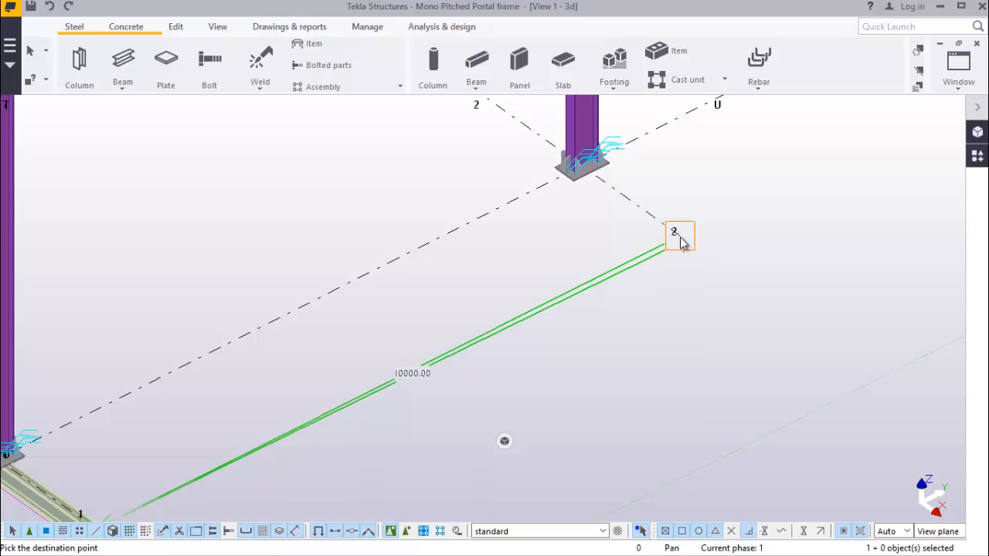
click(681, 238)
right_click(740, 188)
click(778, 197)
Copy the base-level beam on gridline 2 vertically upward by 9000 mm, taking the bottom of its web end as origin, and end the command
scroll(682, 226, up, 3)
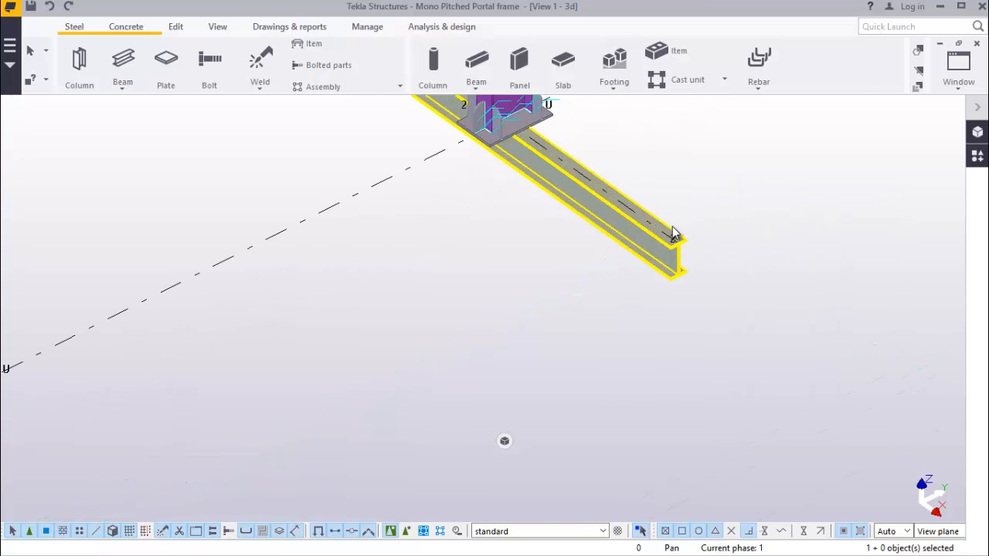
scroll(673, 232, up, 3)
right_click(781, 192)
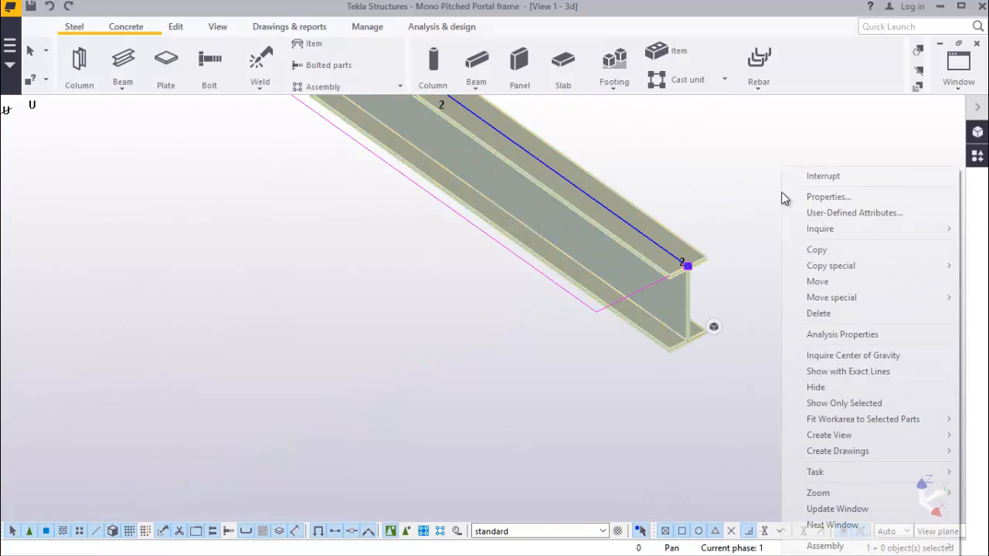
click(817, 250)
scroll(690, 363, up, 5)
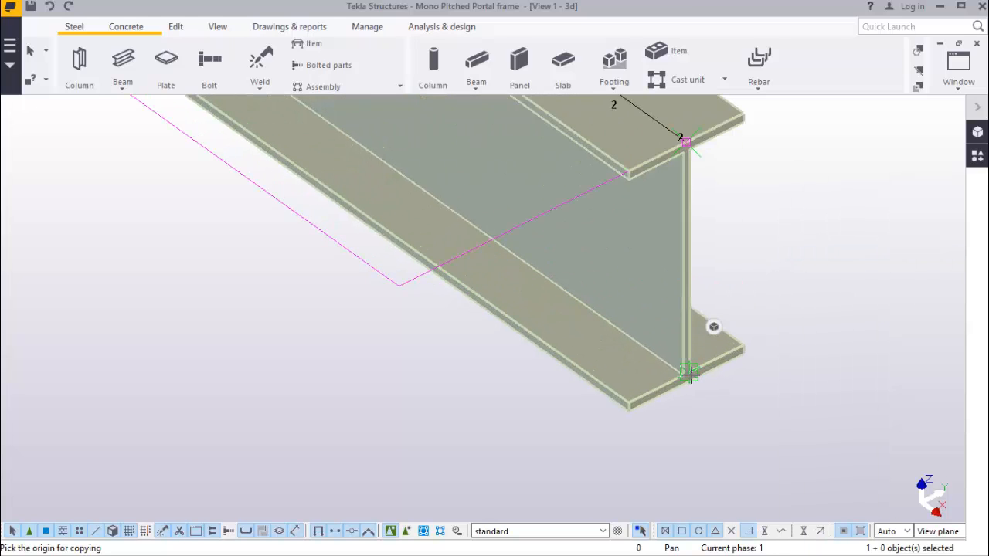
scroll(690, 373, up, 2)
click(682, 383)
scroll(664, 410, down, 3)
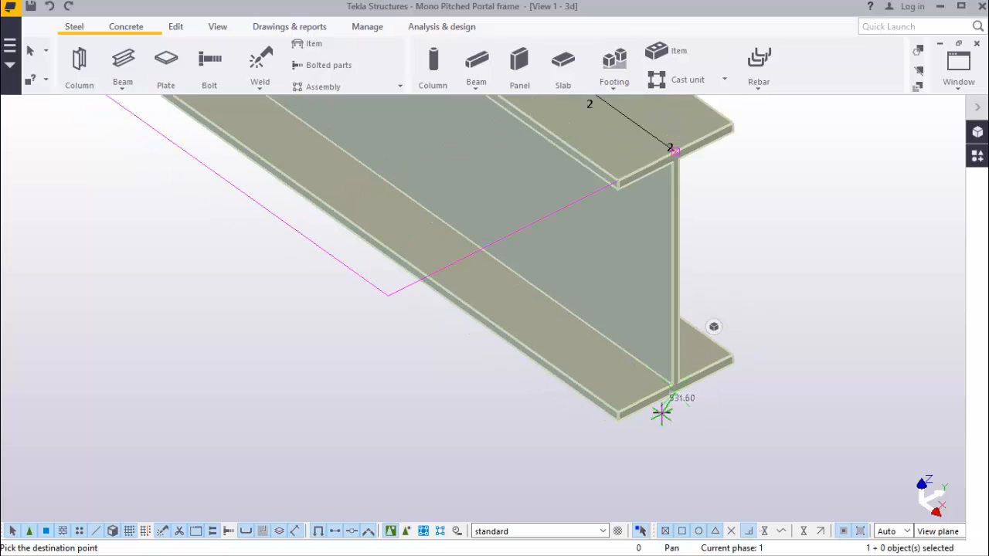
scroll(667, 183, up, 3)
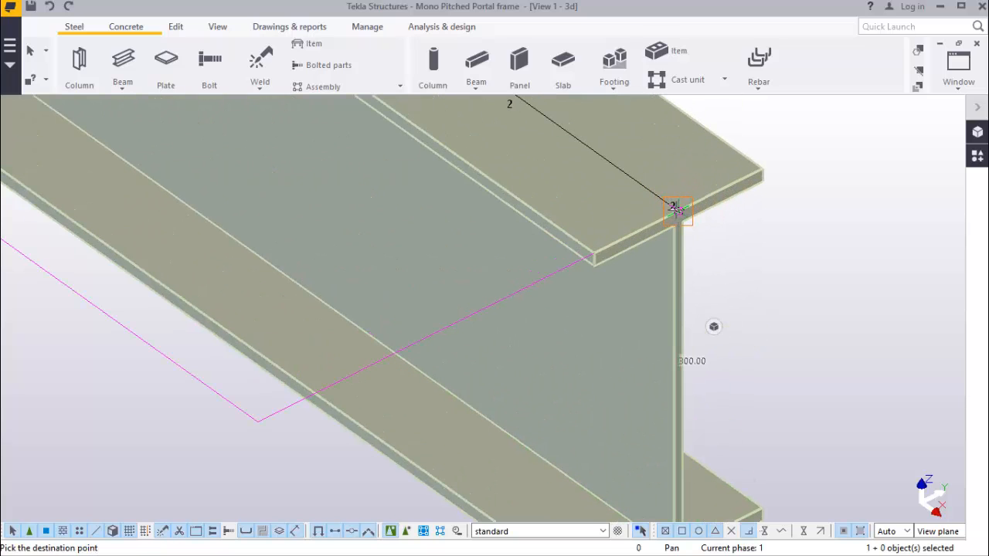
text(9000)
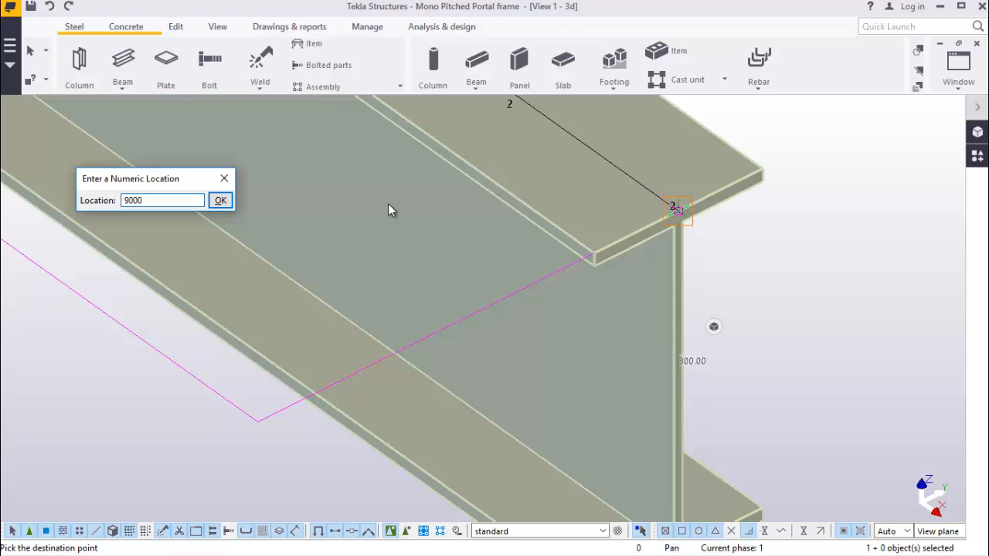
click(220, 200)
scroll(557, 321, down, 4)
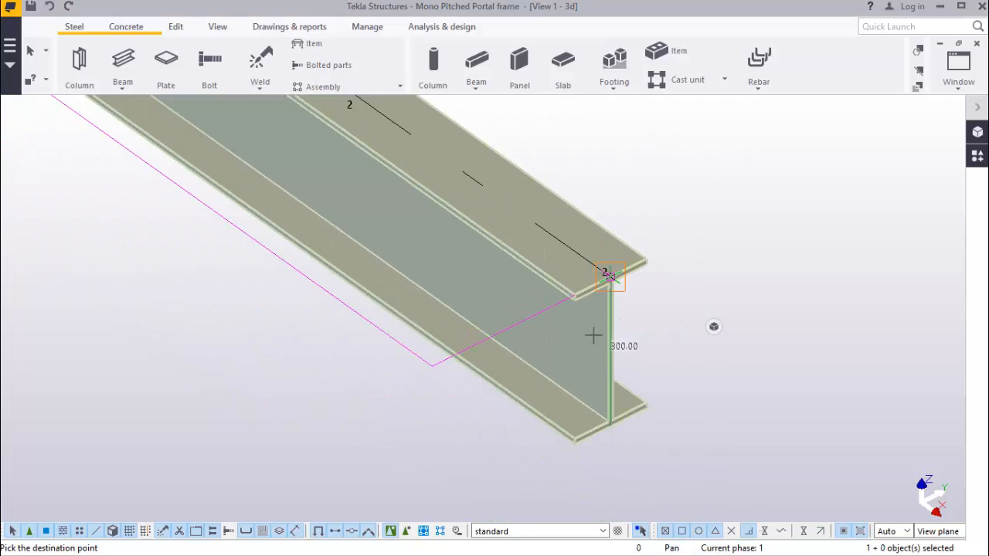
scroll(610, 392, down, 6)
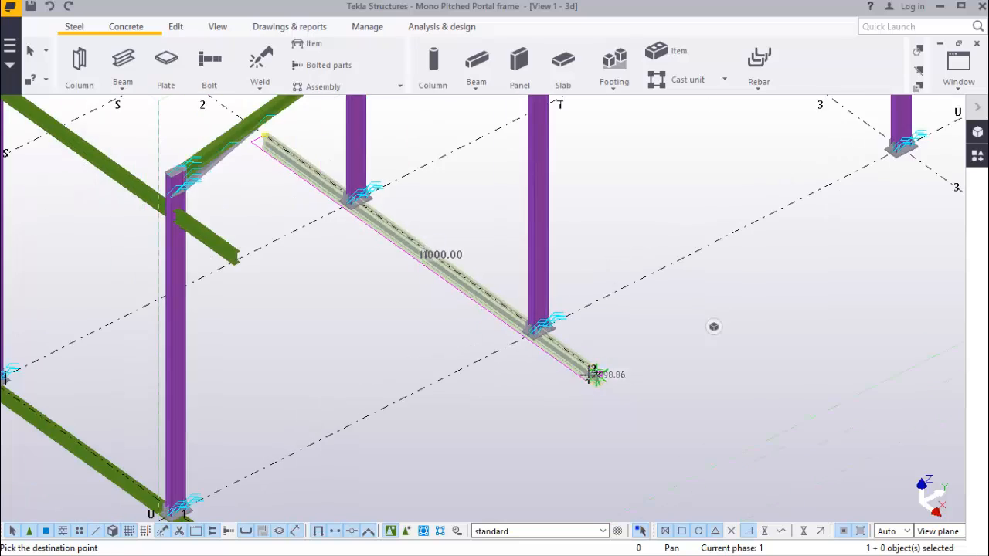
scroll(570, 165, up, 8)
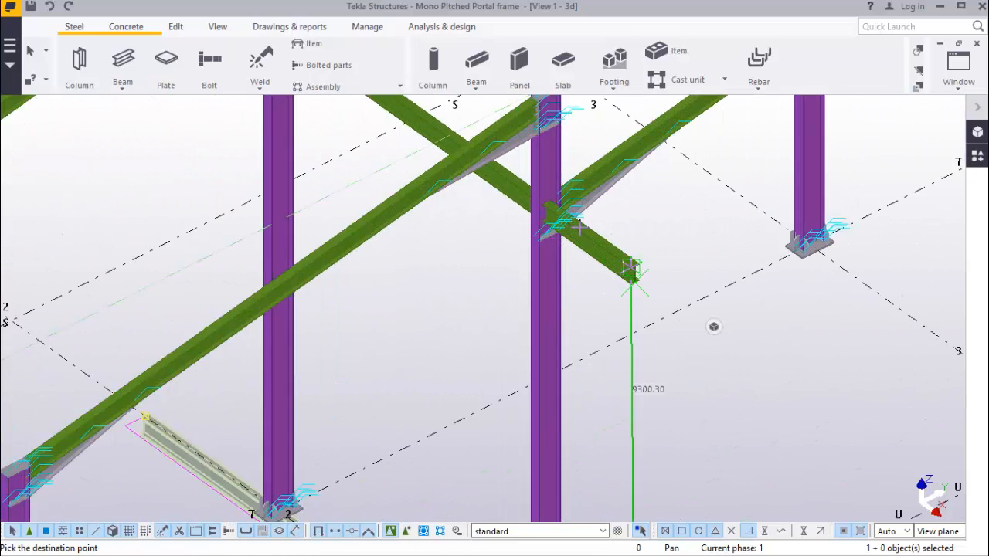
scroll(566, 214, up, 2)
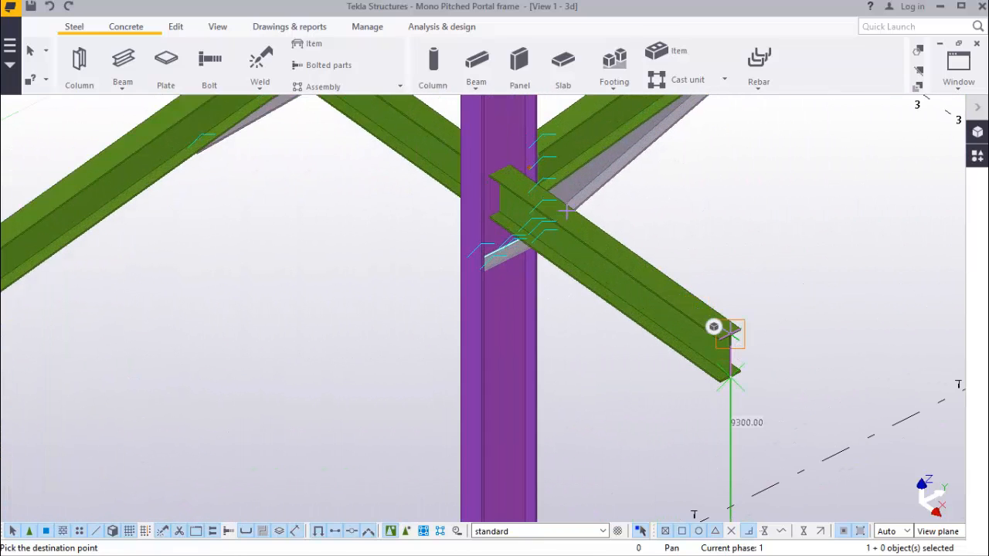
scroll(729, 334, down, 4)
right_click(706, 164)
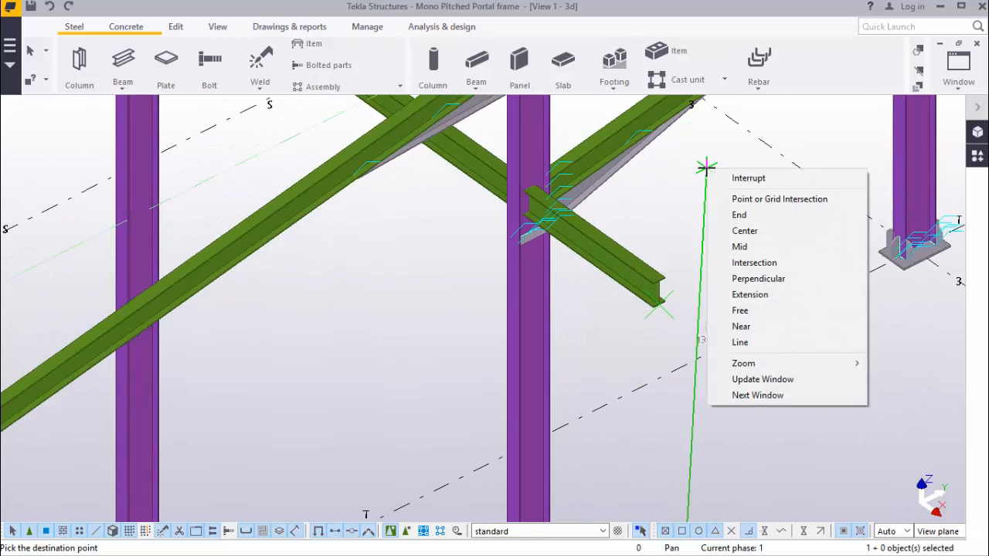
click(746, 179)
Delete the two base-level beams on gridlines 1 and 2
scroll(643, 232, down, 6)
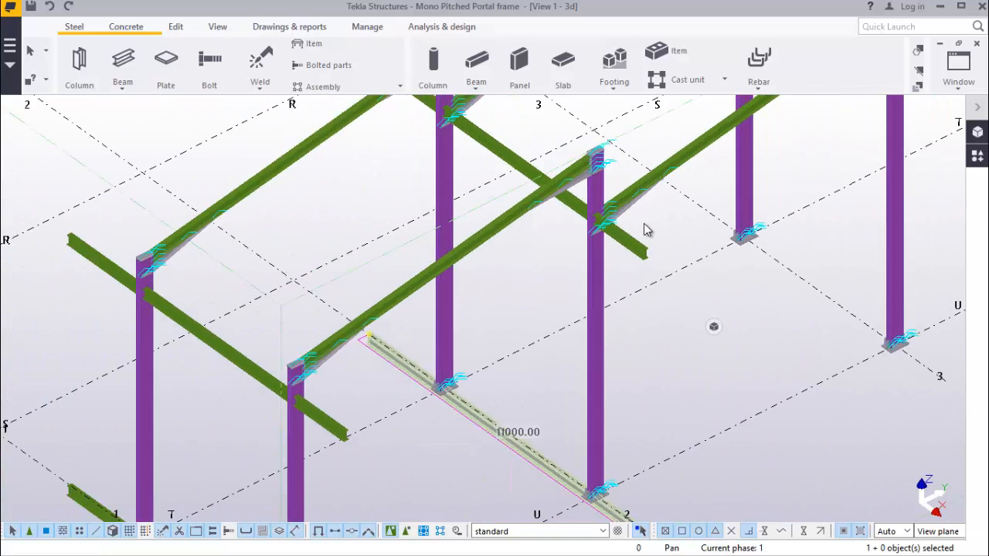
scroll(720, 340, down, 2)
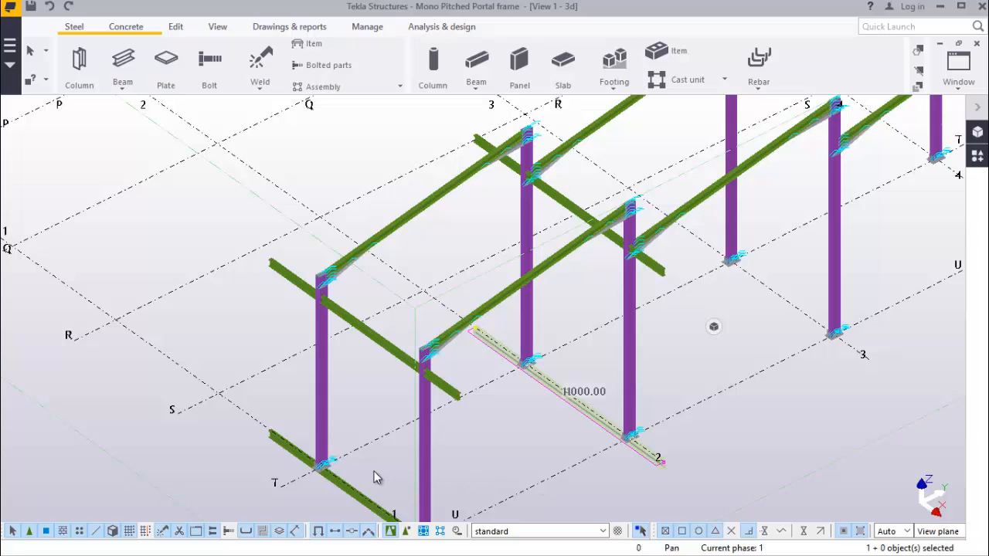
shift+click(338, 495)
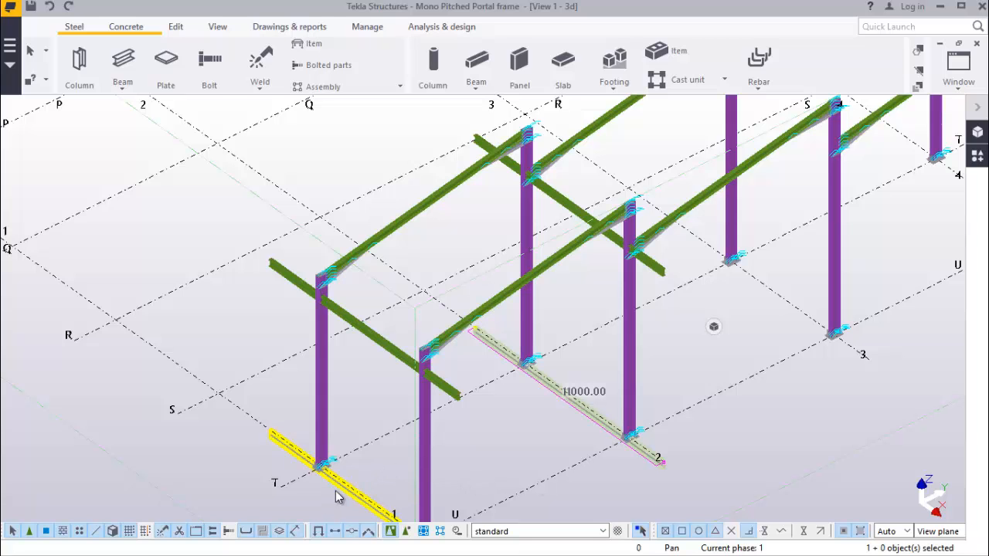
right_click(510, 456)
click(572, 144)
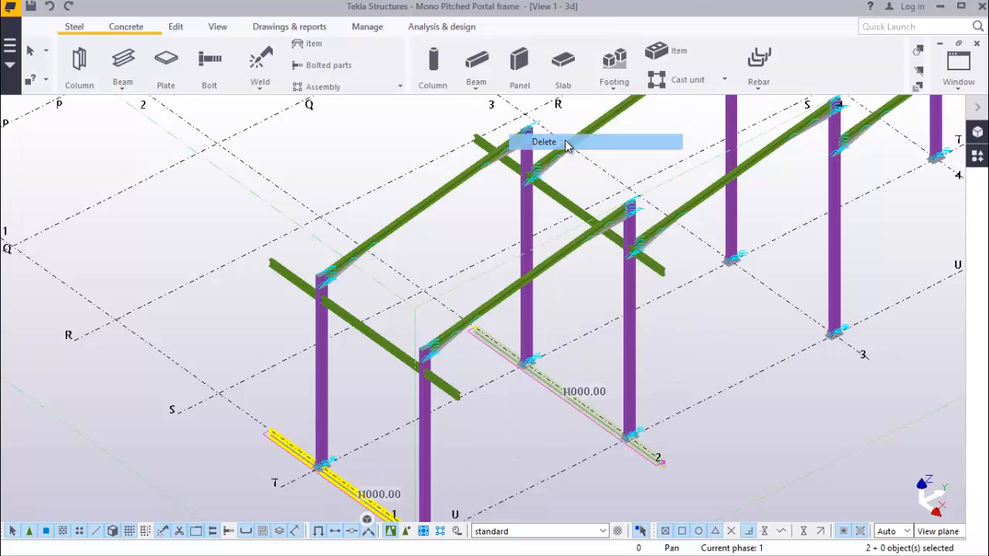
Search the components catalogue for END and choose the End plate (101) connection
scroll(367, 360, up, 5)
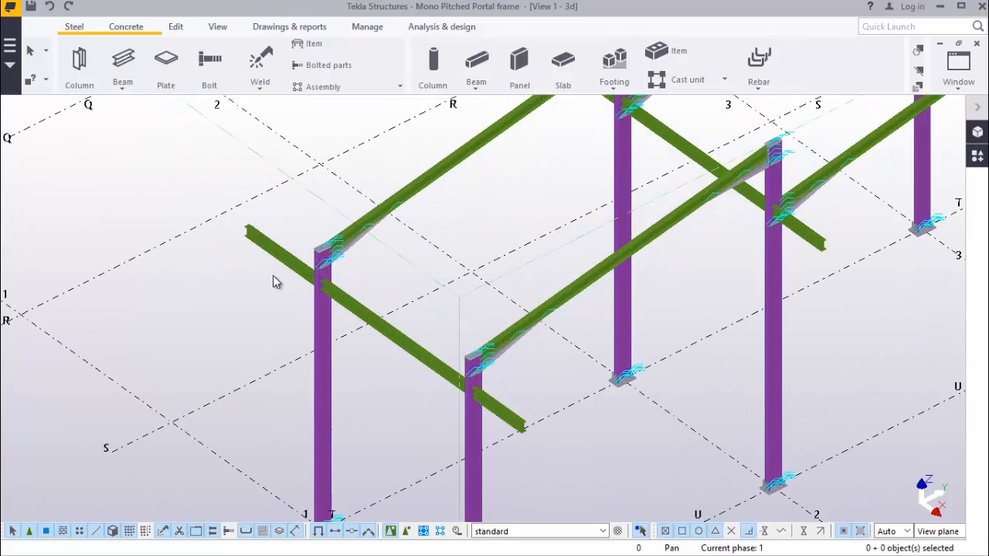
scroll(323, 294, up, 6)
scroll(355, 293, down, 2)
scroll(464, 256, down, 5)
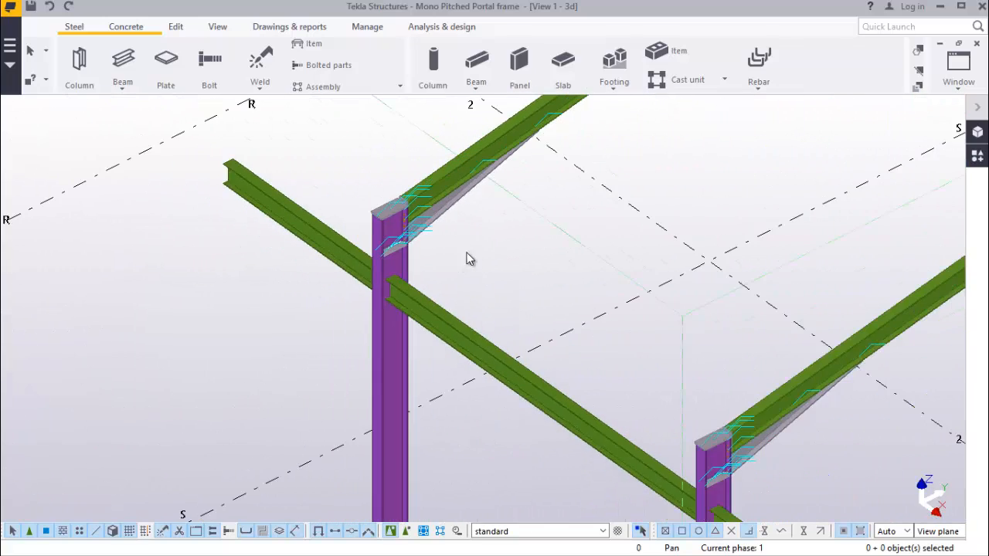
click(978, 155)
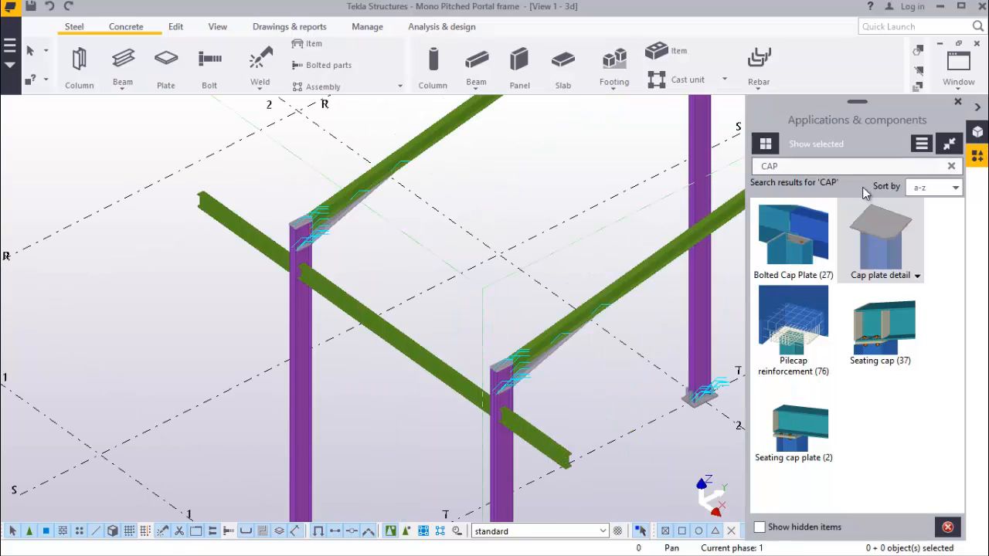
click(779, 166)
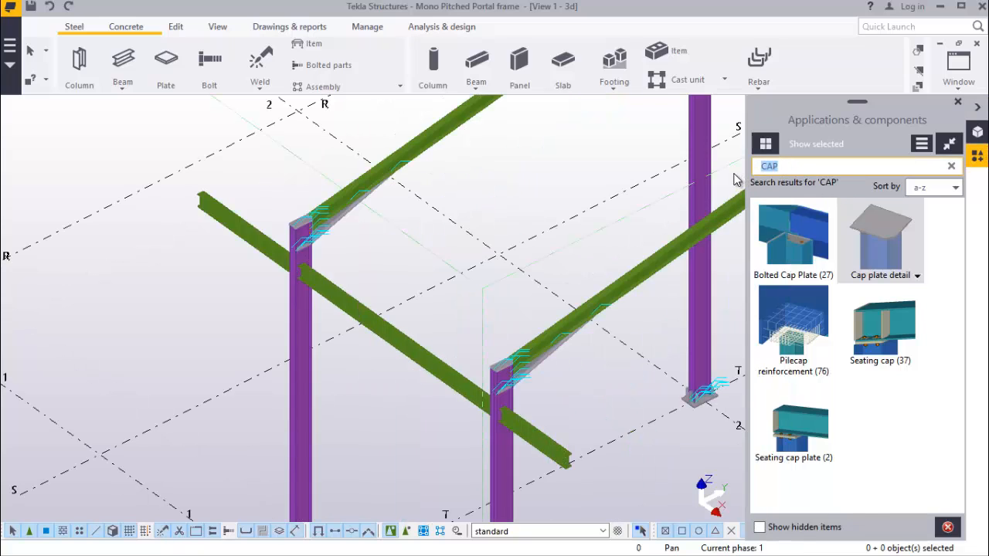
text(END)
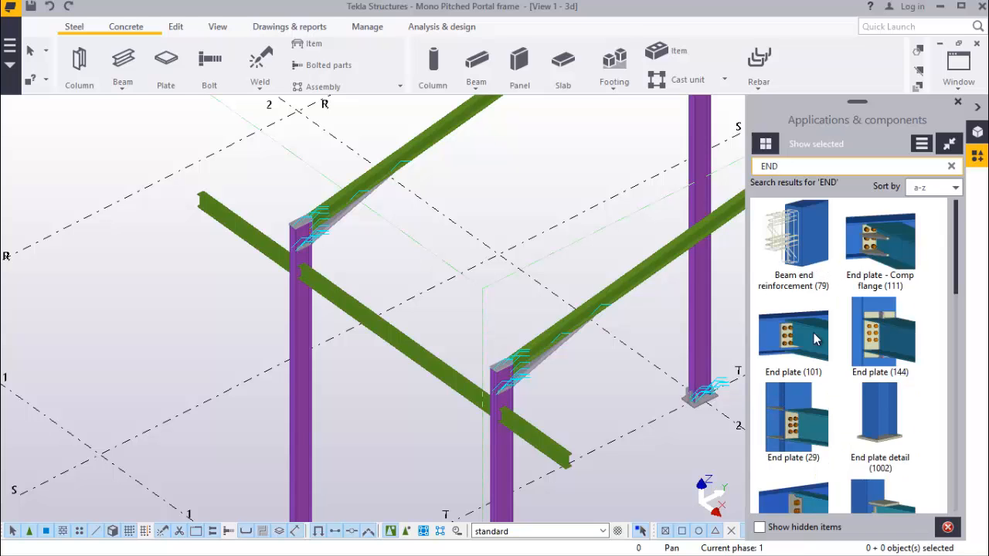
click(816, 340)
Apply the end plate connection between the column at T/1 as main part and the raised gridline 1 beam spanning to U, then end the command
scroll(286, 280, up, 3)
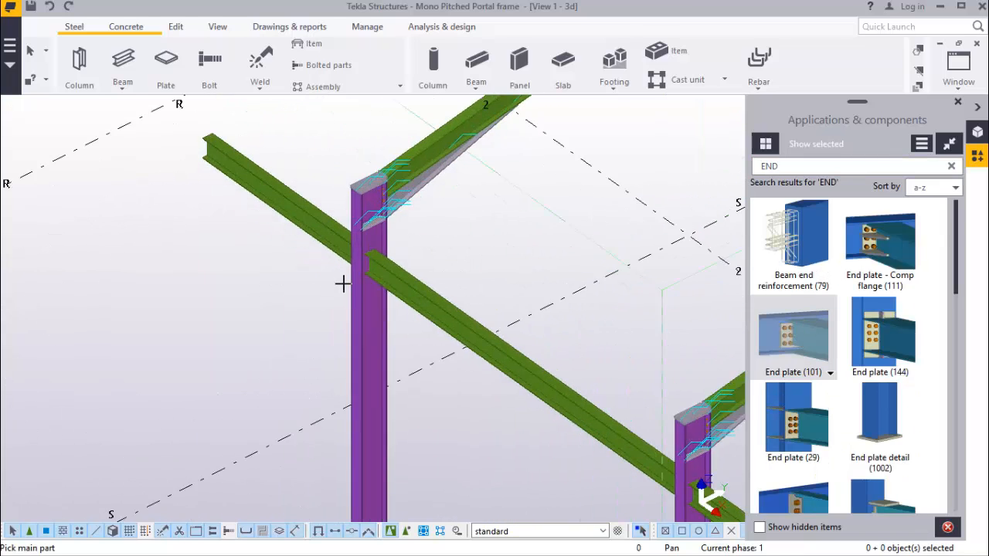
scroll(355, 290, up, 4)
click(394, 303)
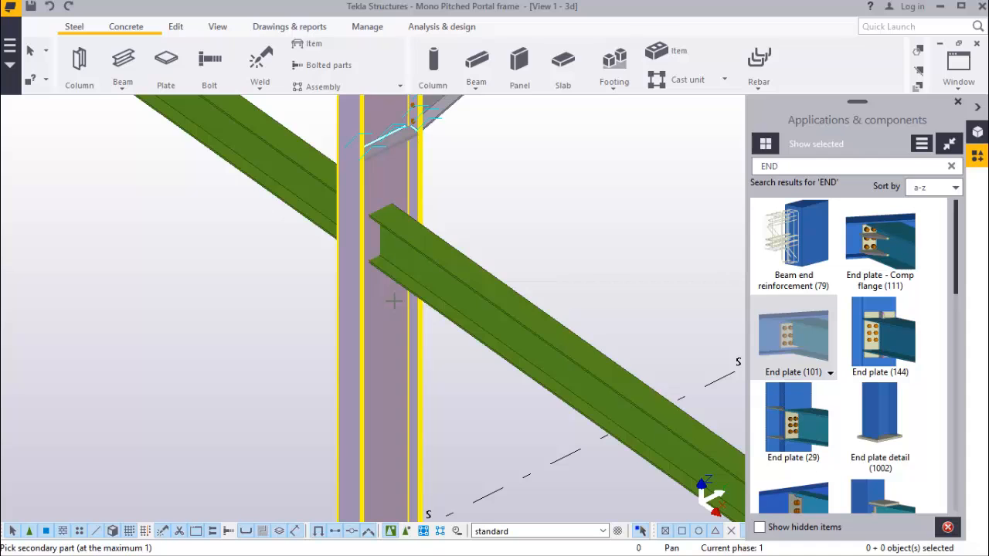
click(411, 280)
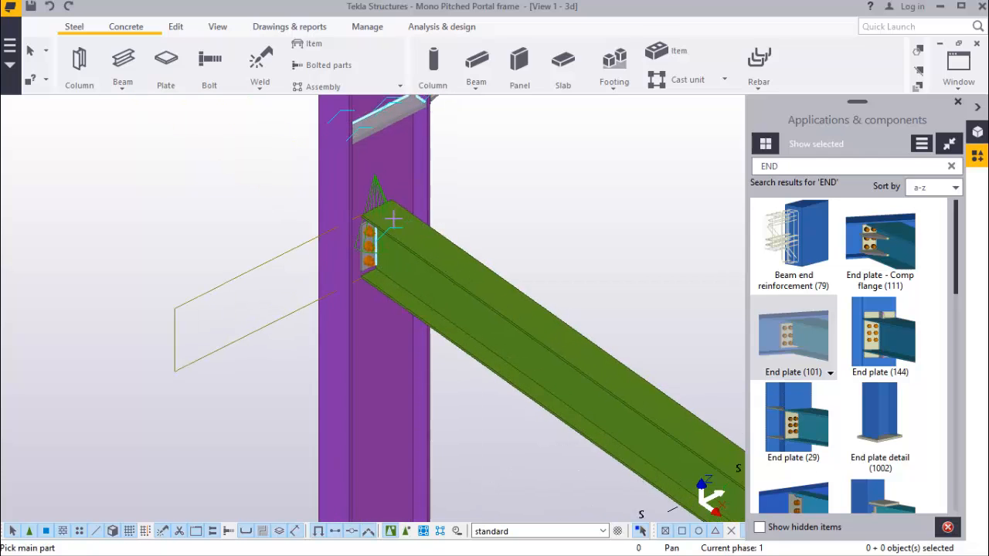
right_click(523, 155)
click(549, 160)
scroll(366, 238, up, 5)
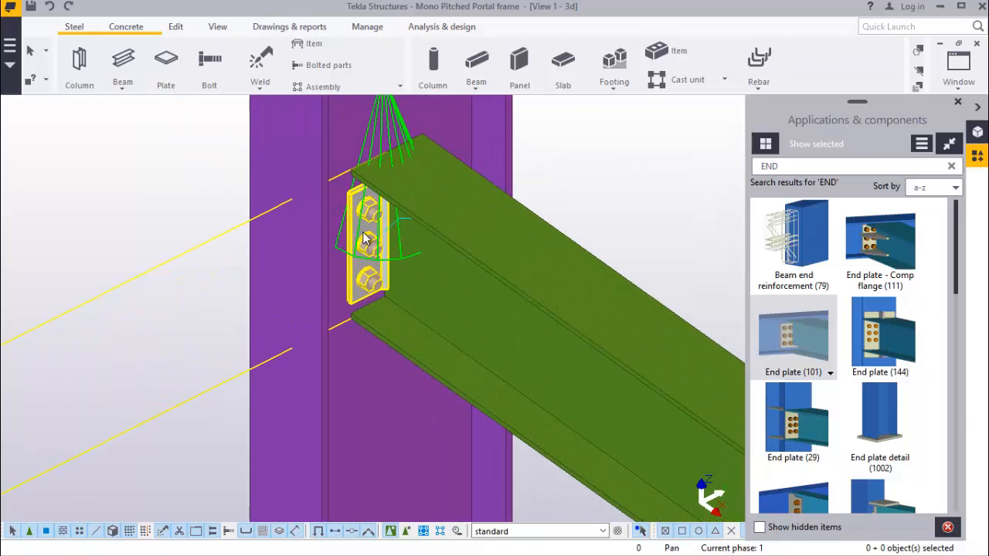
Modify the new connection's end plate thickness to 16 mm
double_click(368, 239)
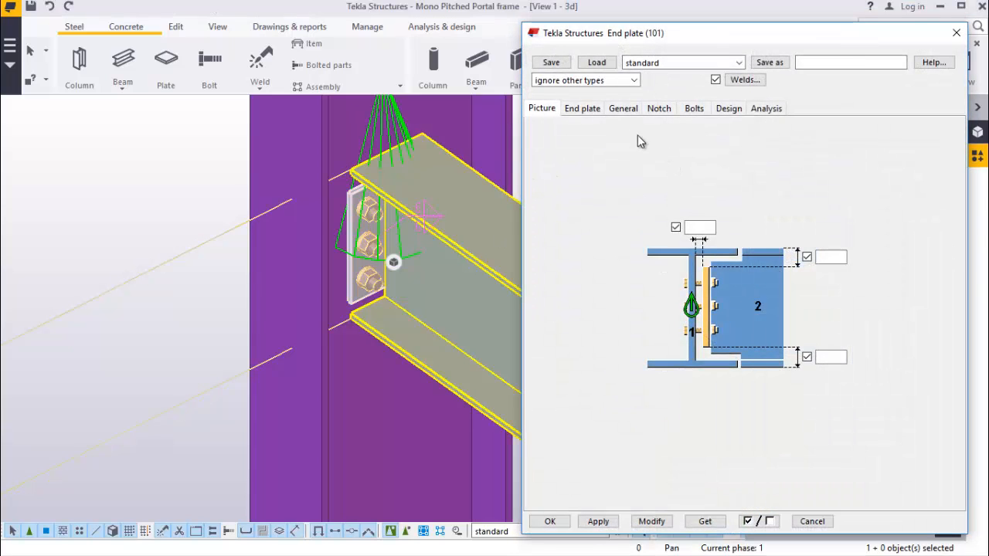
click(585, 109)
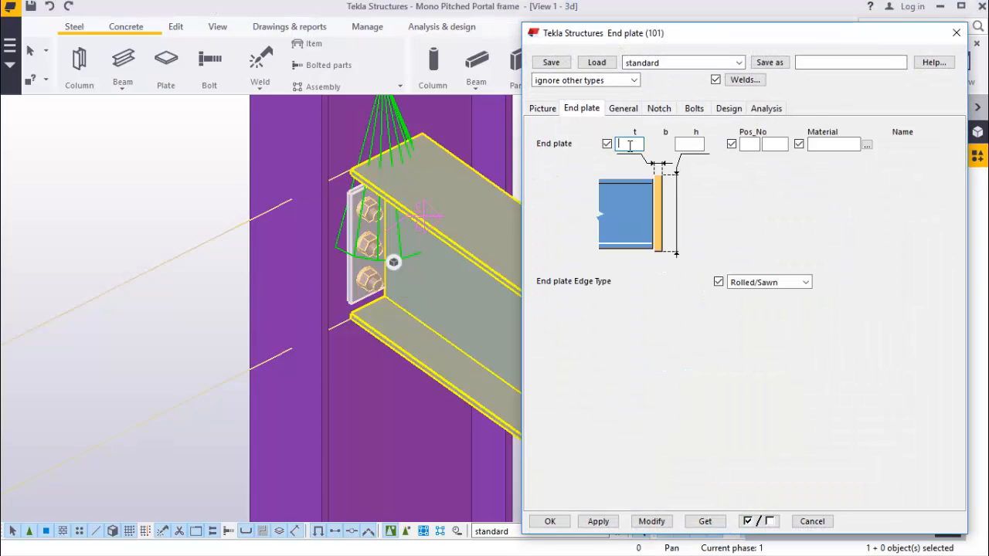
text(1)
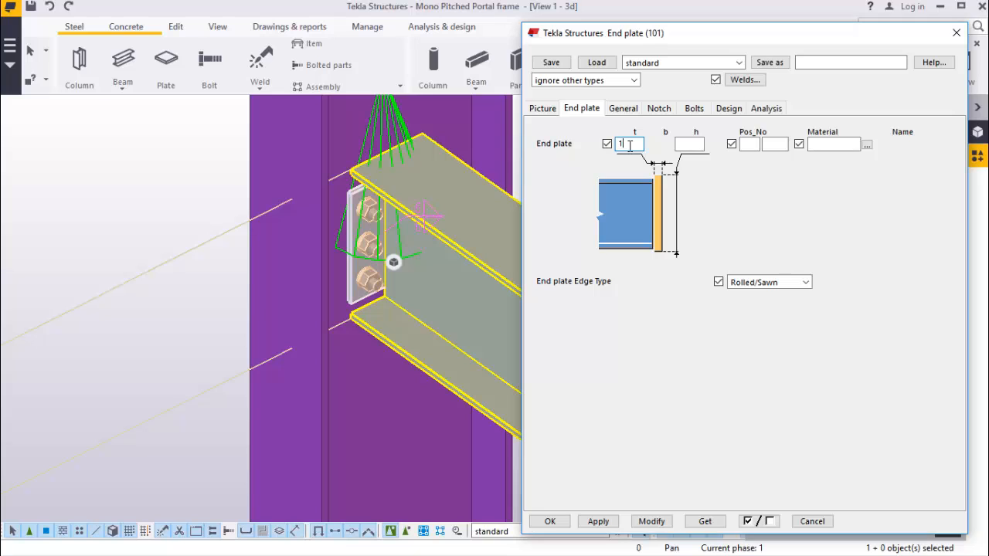
text(6)
click(653, 522)
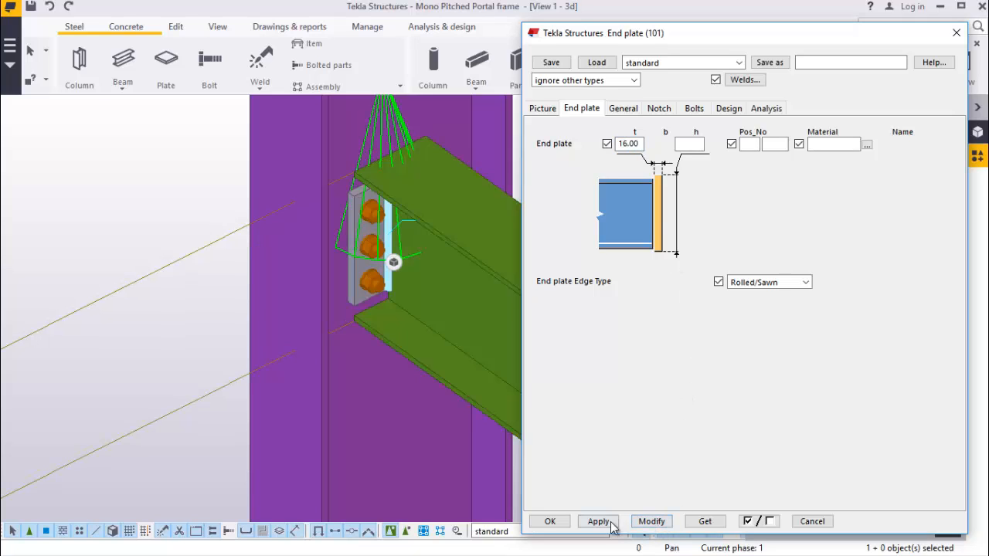
Set the connection's bolt size to 16 and its bolt standard to 8.8XOX
click(695, 109)
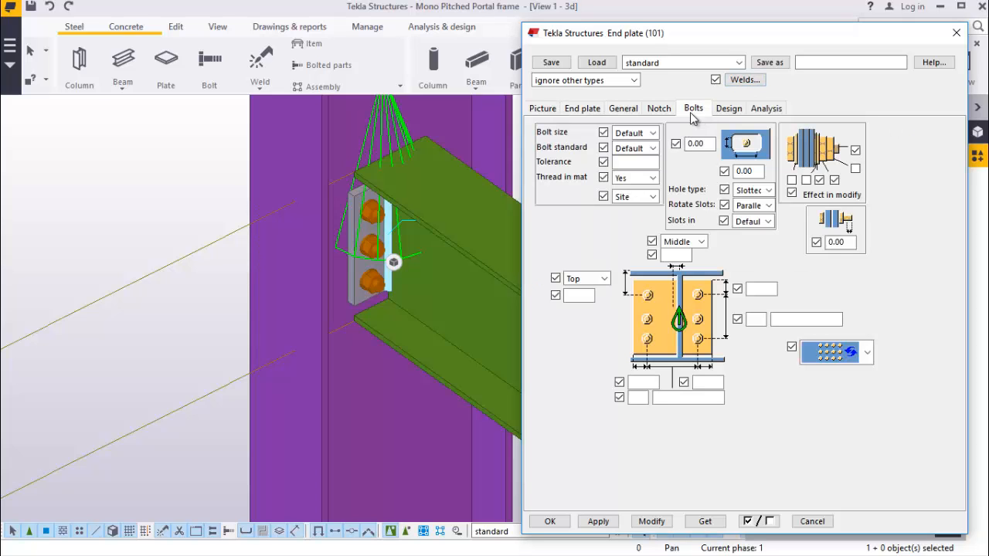
click(653, 134)
click(641, 176)
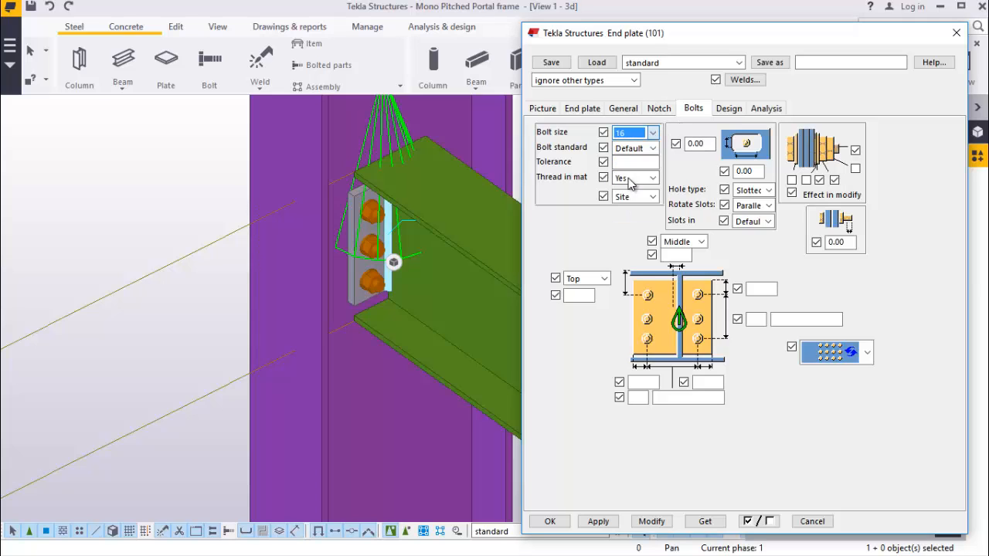
click(653, 149)
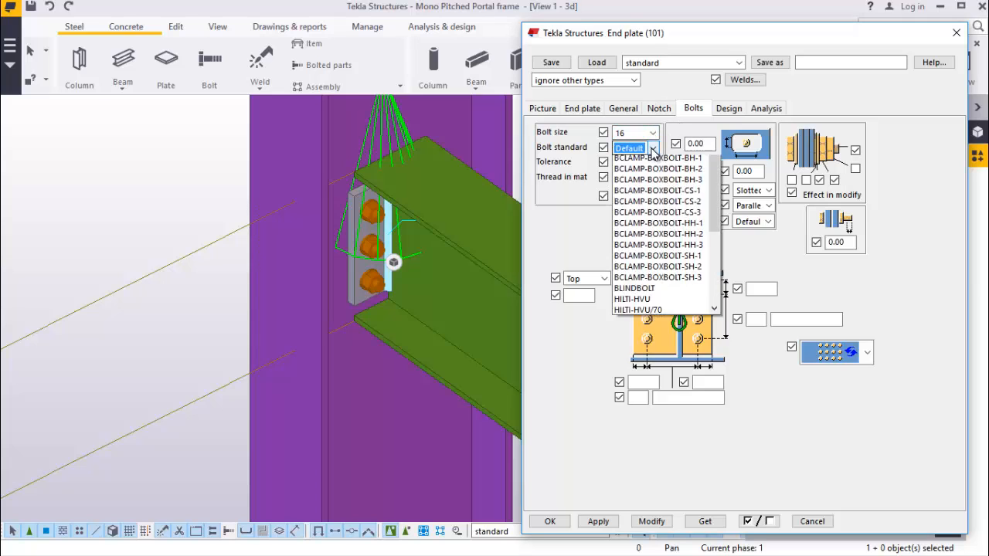
click(639, 316)
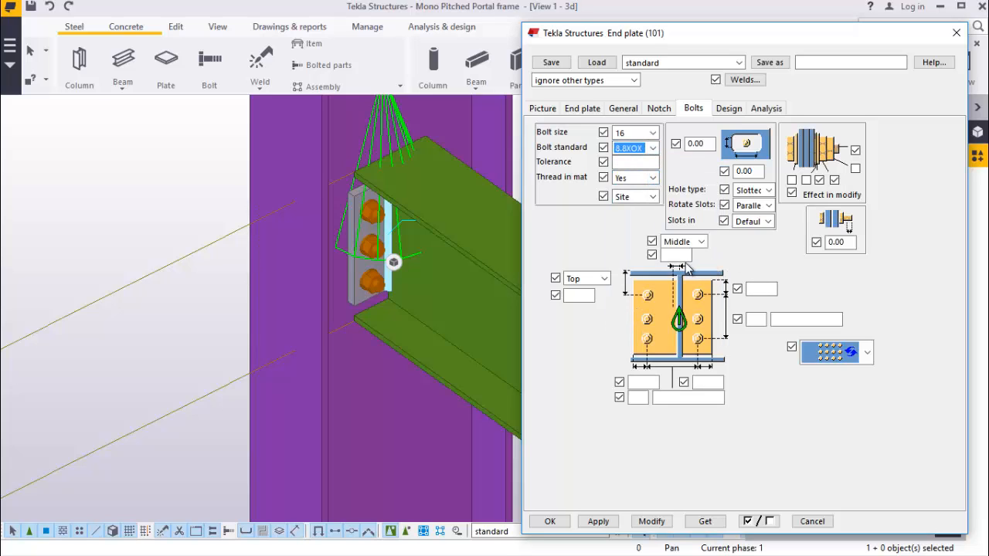
Modify the bolt group to a 50 mm vertical edge distance, 4 rows at 75 mm spacing and Middle vertical positioning
click(757, 291)
text(5)
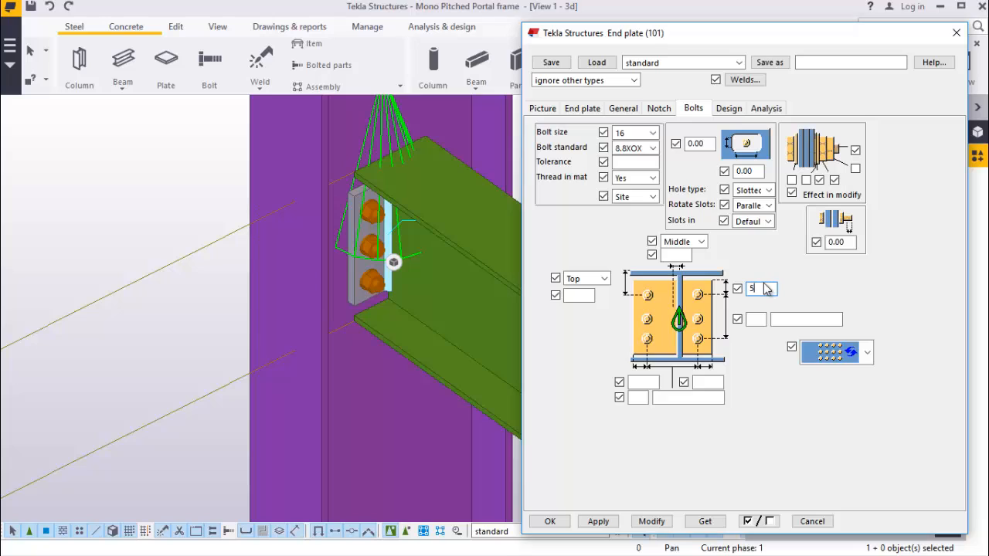
text(0)
click(754, 320)
click(800, 320)
text(75)
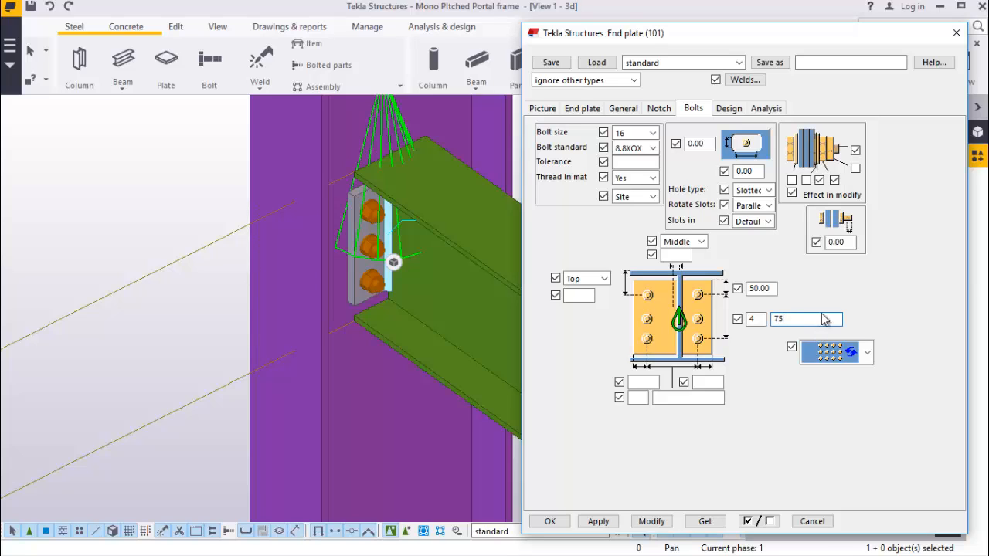
click(599, 279)
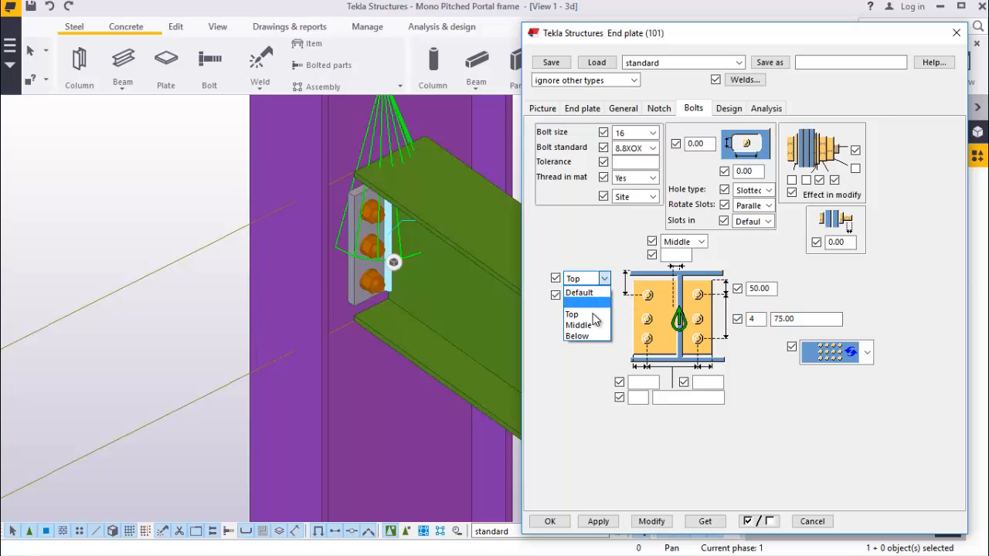
click(596, 325)
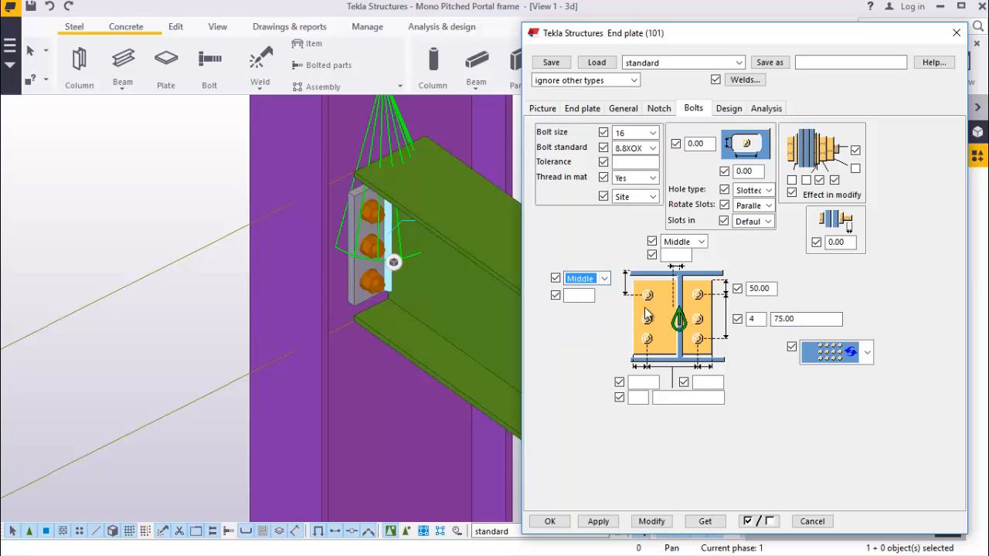
click(663, 522)
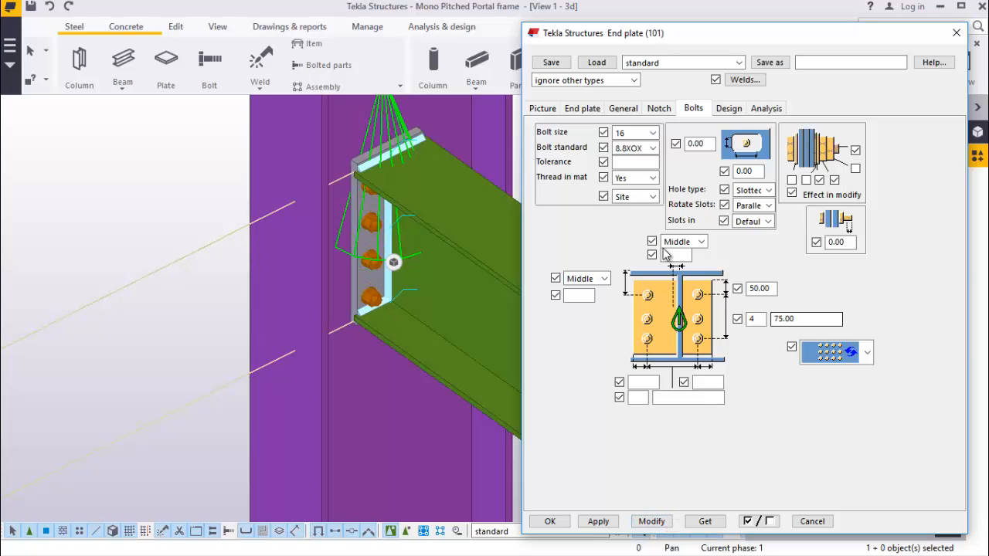
Modify the end plate connection to use a vertical bolt spacing of 100 mm
click(381, 203)
scroll(320, 182, up, 5)
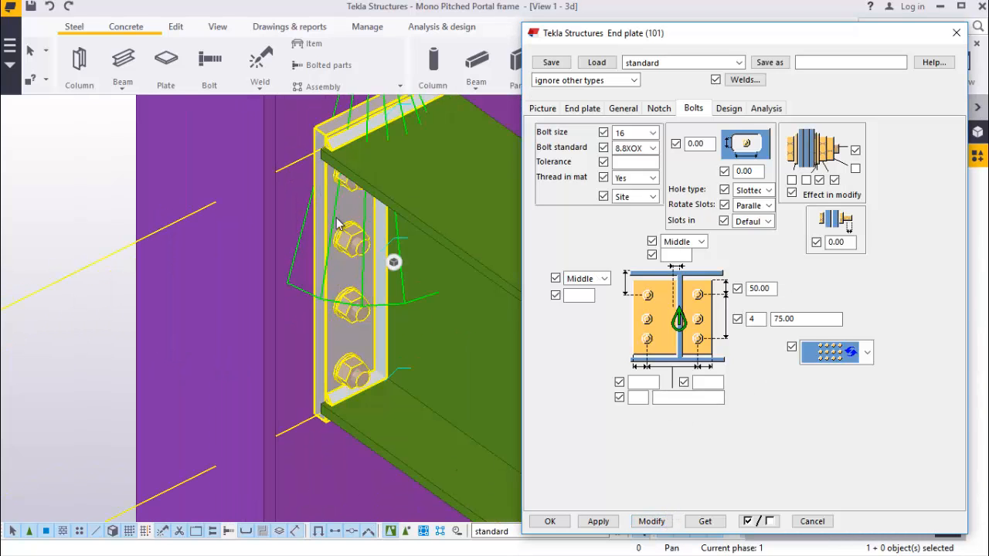
scroll(390, 151, down, 5)
scroll(390, 151, up, 3)
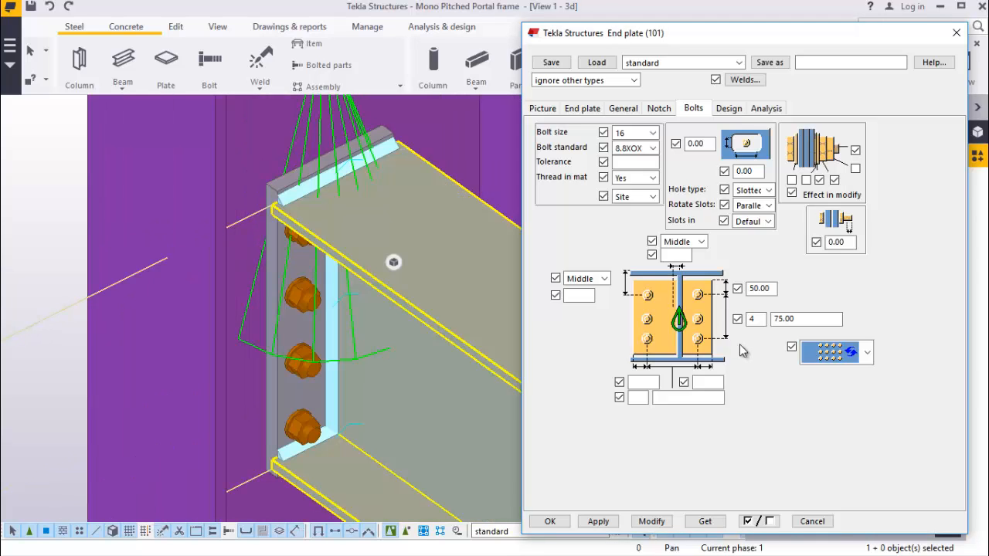
double_click(777, 319)
text(100)
click(650, 522)
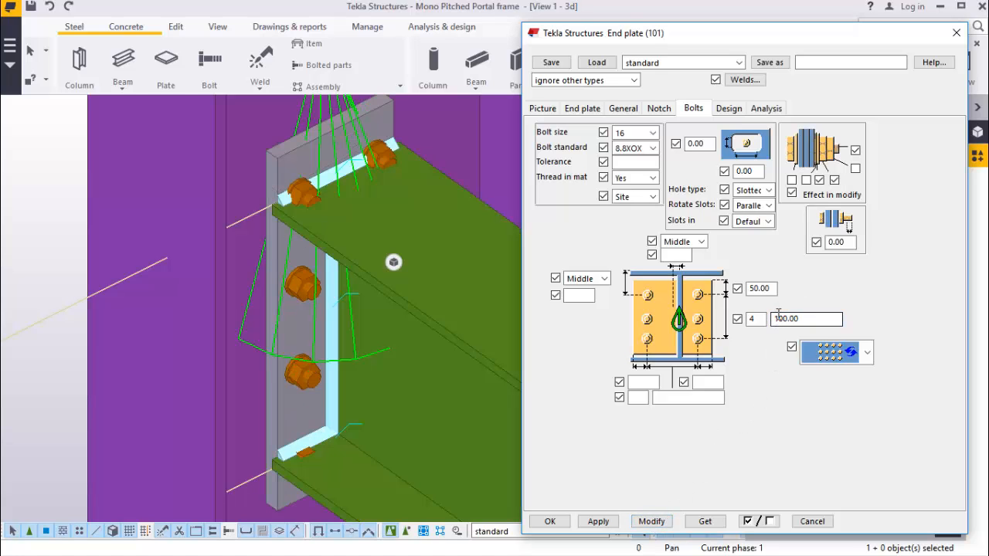
Modify the connection to try a vertical bolt edge distance of 60 mm
drag(770, 288, 750, 289)
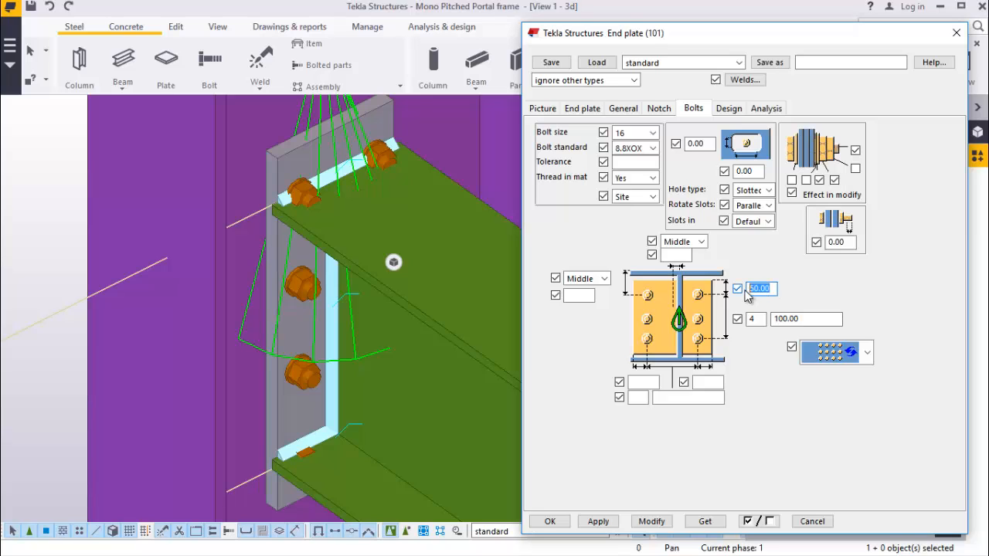
text(60)
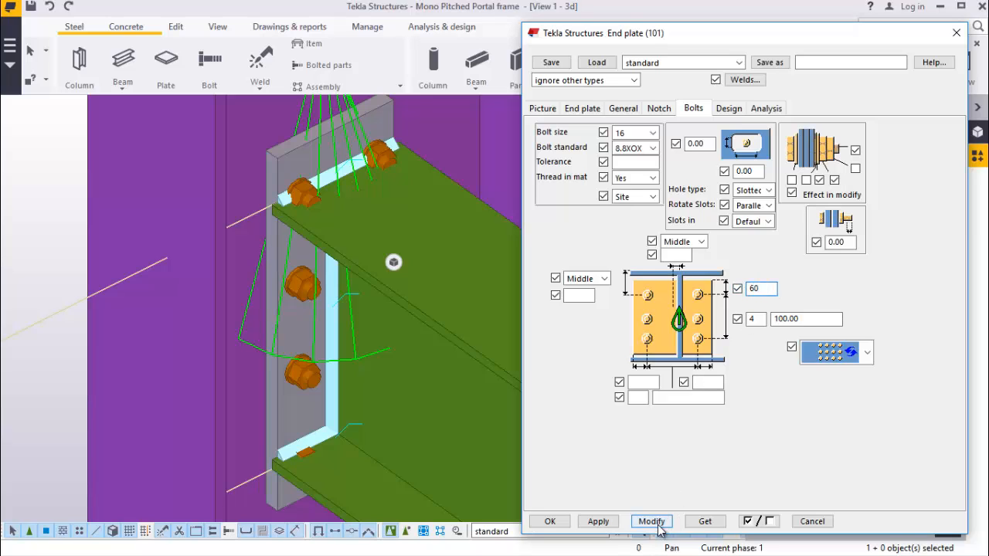
click(652, 521)
Return the vertical bolt edge distance to 50 mm and try a 50 mm vertical offset for the bolt group
drag(771, 288, 751, 291)
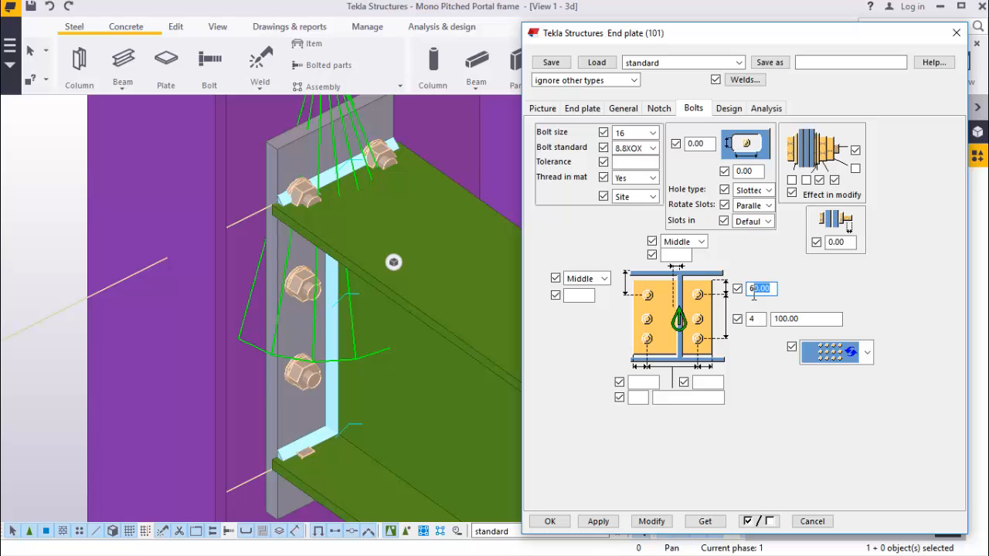
text(5)
text(50)
click(652, 521)
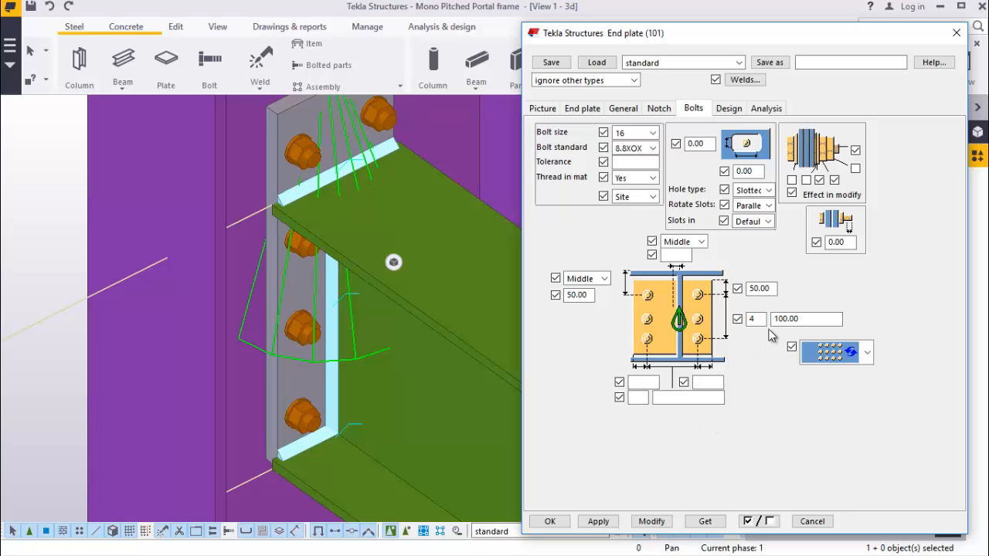
Clear the vertical bolt offset and modify the connection with 50 mm horizontal edge distances on both sides
drag(568, 304, 563, 309)
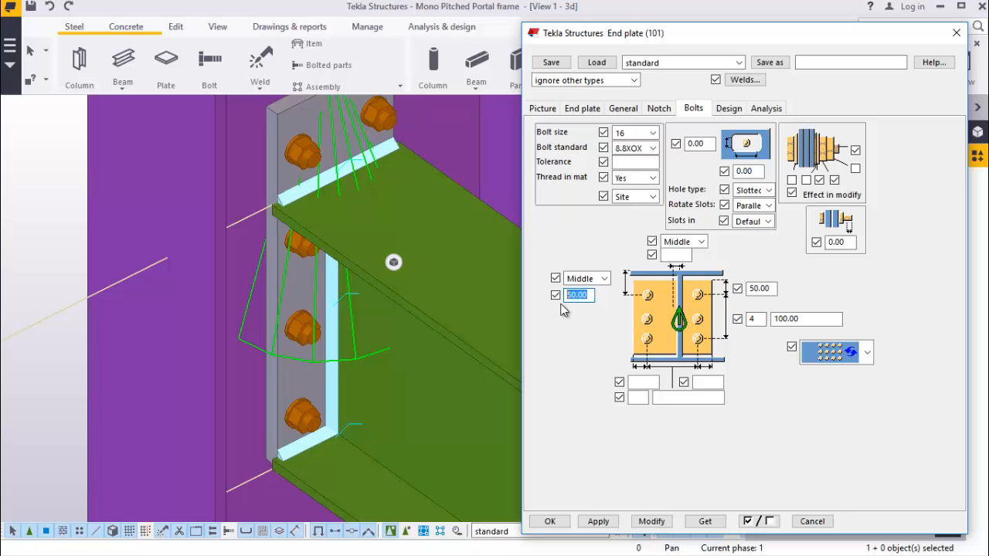
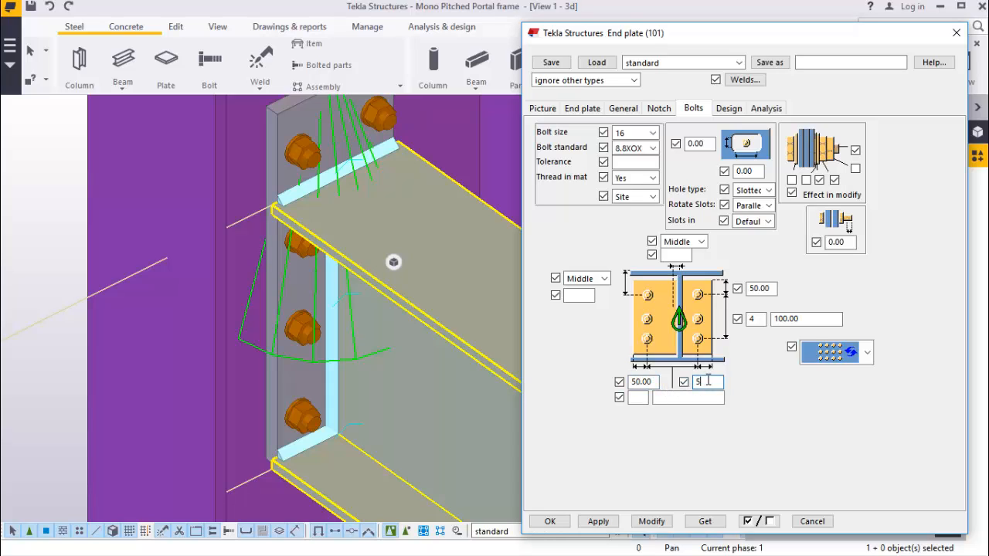
click(653, 523)
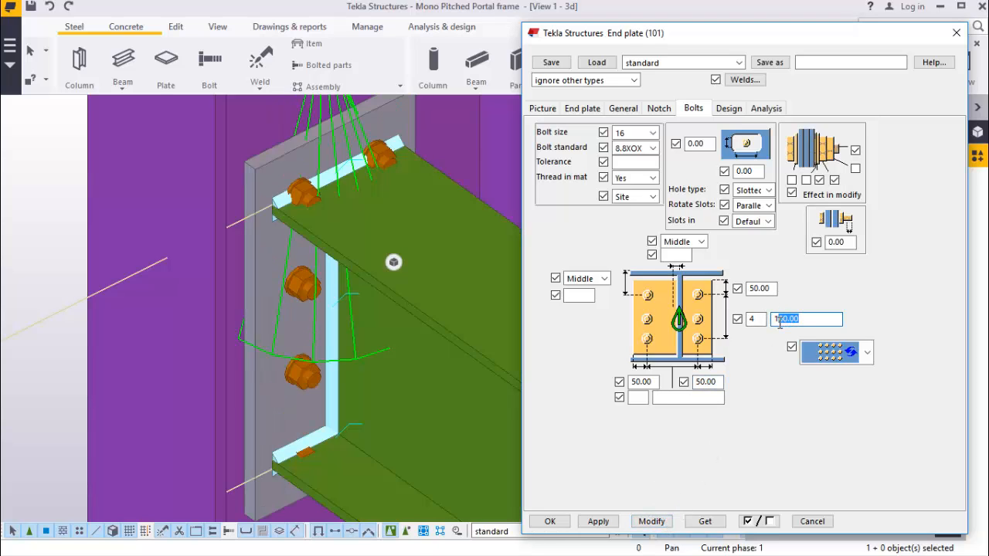
Modify the connection to a vertical bolt spacing of 120 mm and accept the connection settings
click(653, 523)
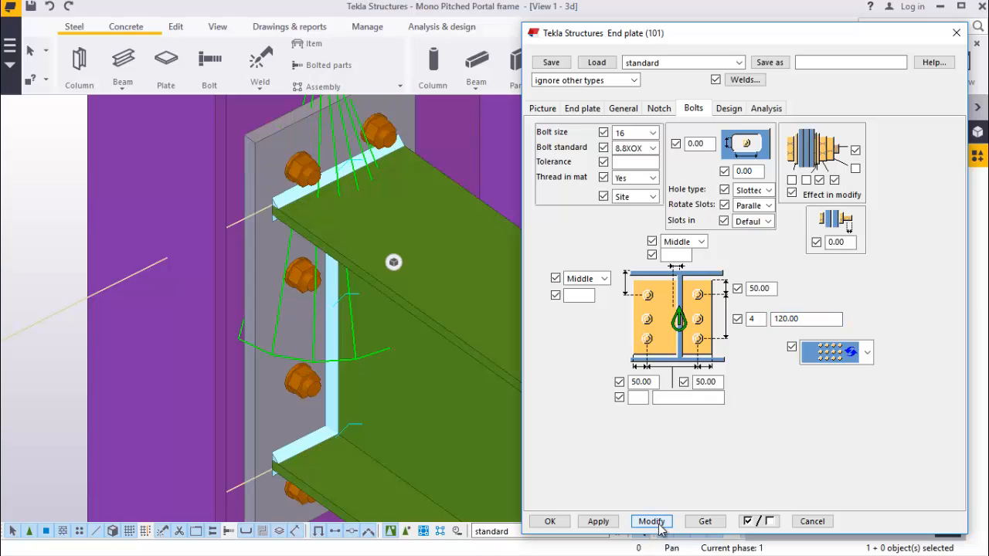
scroll(254, 186, down, 5)
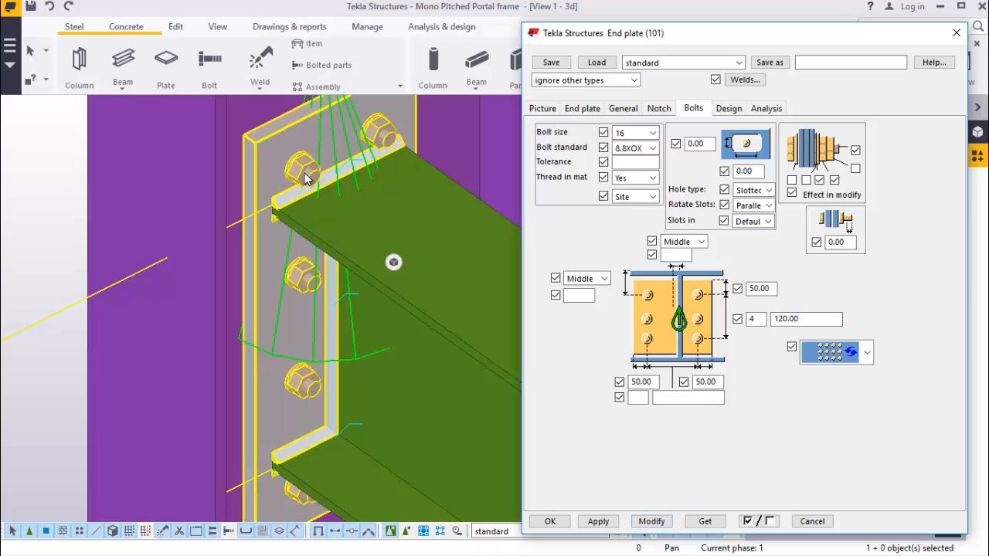
scroll(252, 194, down, 2)
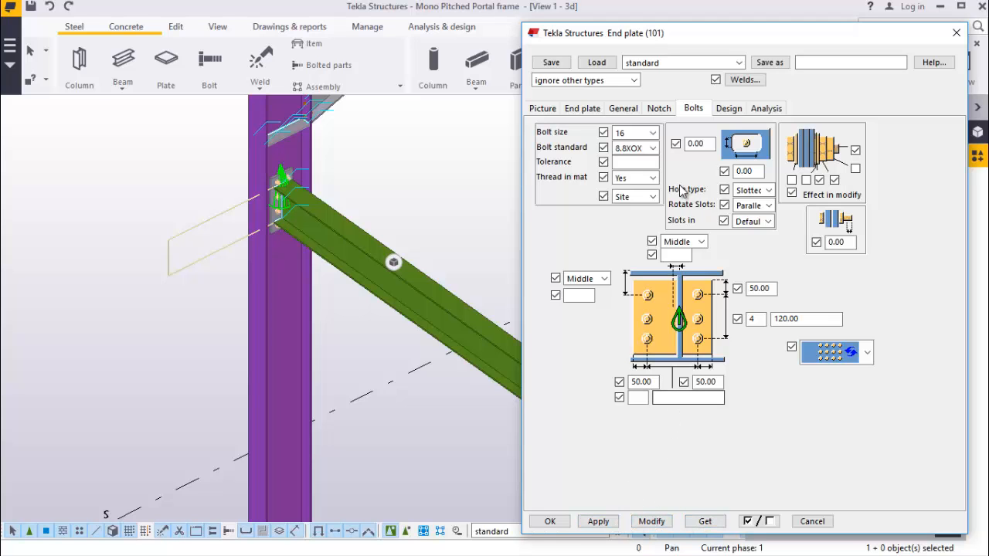
click(566, 524)
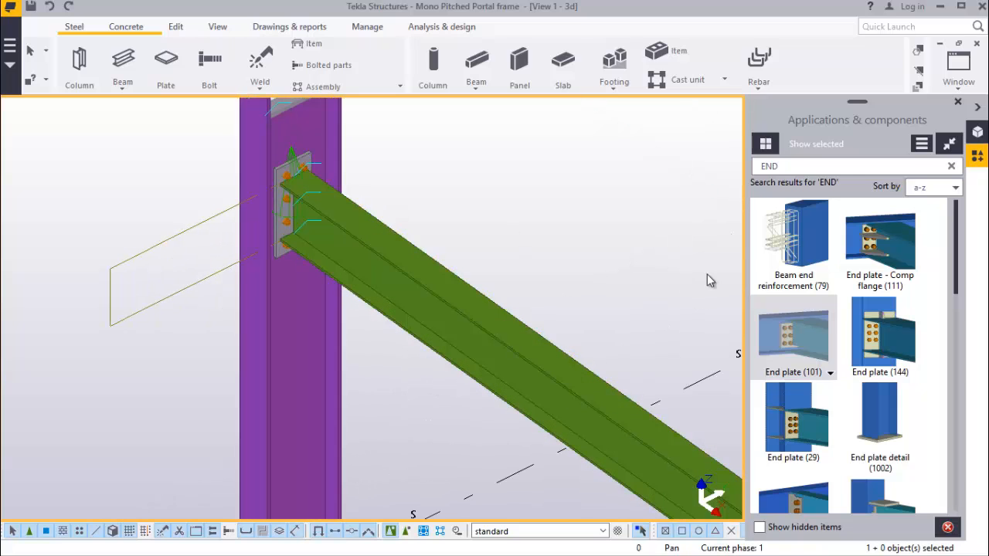
Apply the End plate (101) connection between the column at U/1 as main part and the raised gridline 1 beam
scroll(267, 208, down, 4)
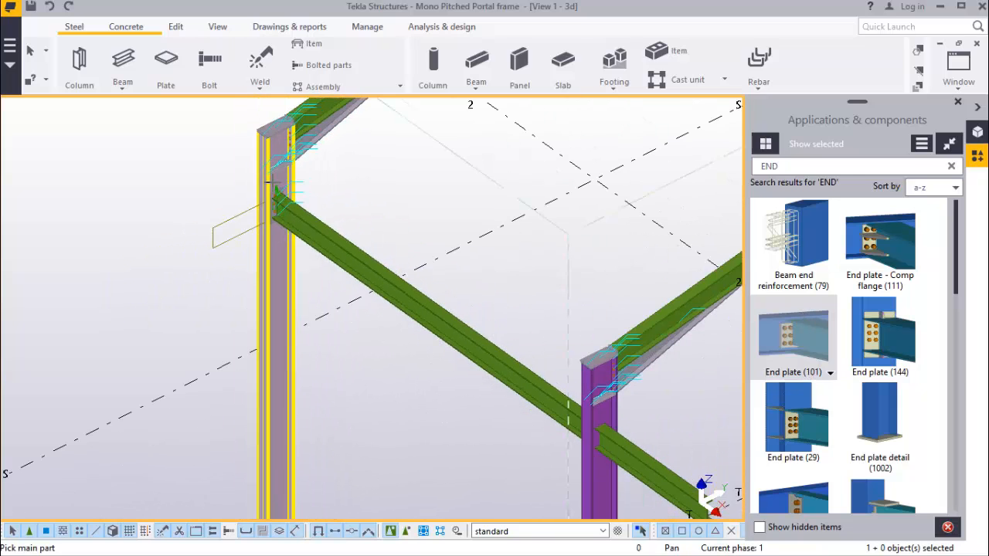
scroll(607, 460, up, 2)
scroll(590, 458, up, 1)
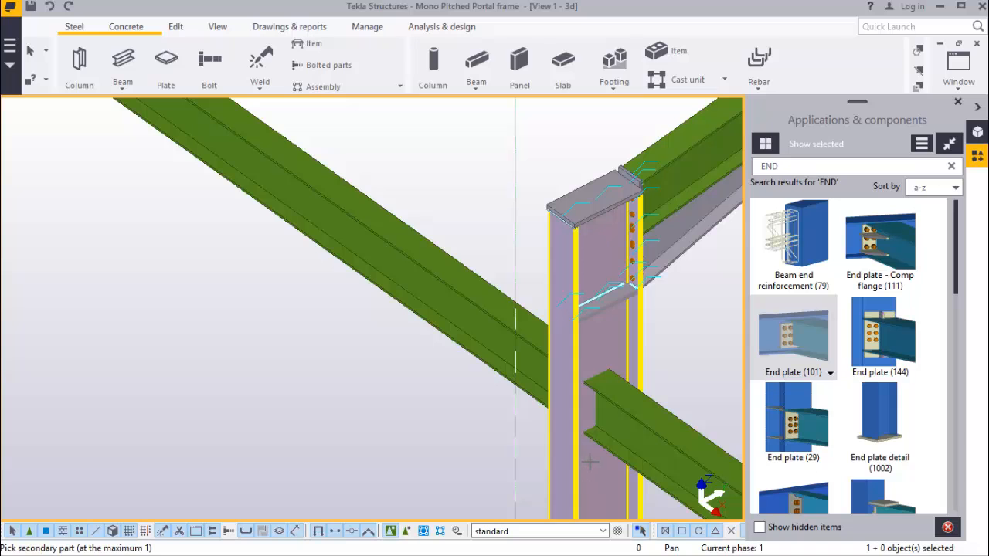
click(448, 313)
scroll(412, 378, down, 3)
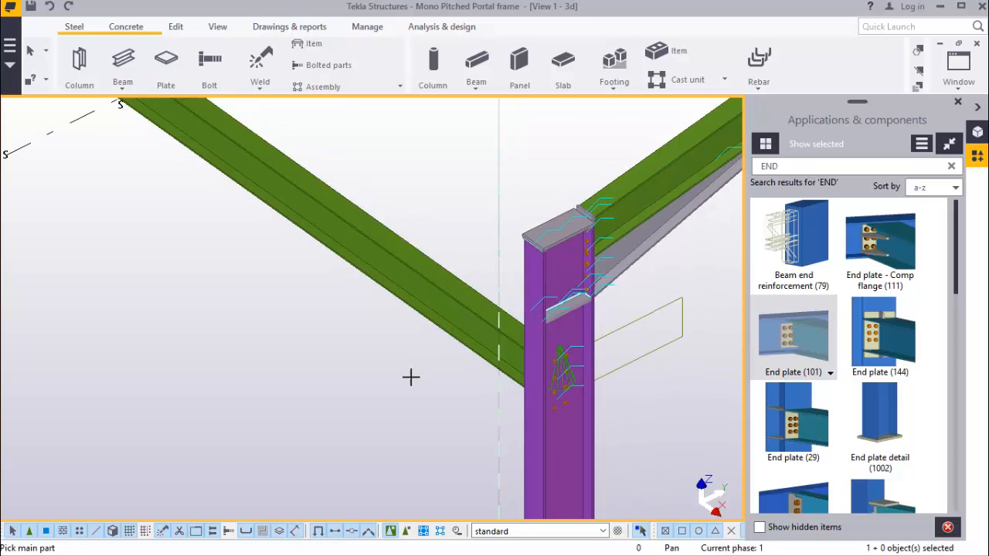
Apply the End plate (101) connection between the column at U/2 as main part and the raised gridline 2 beam
scroll(418, 380, down, 1)
scroll(273, 216, up, 3)
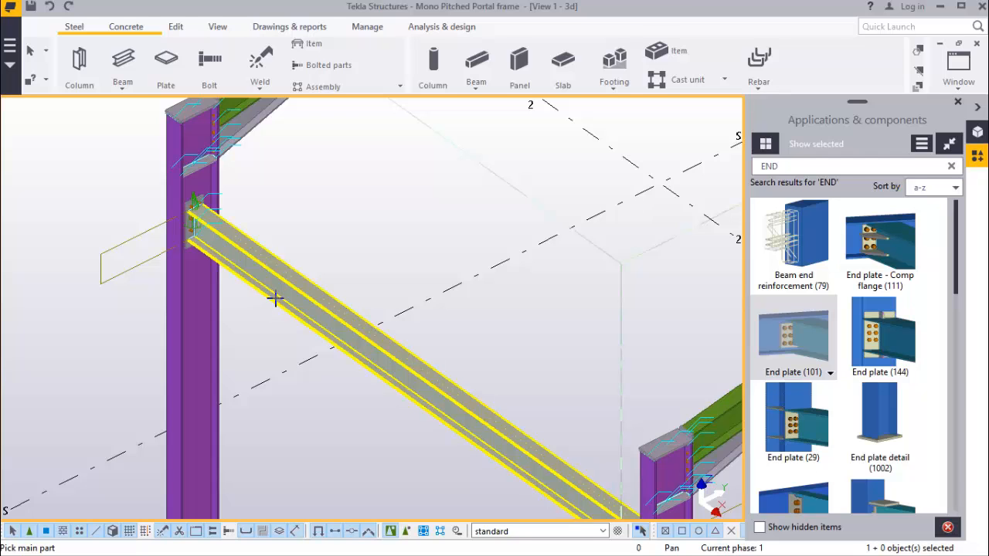
scroll(220, 200, up, 5)
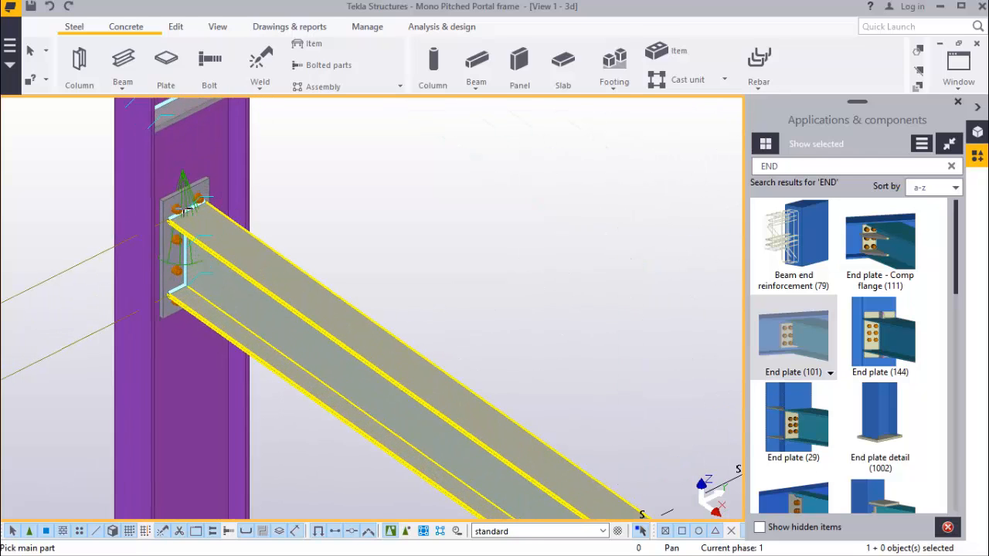
scroll(184, 207, down, 5)
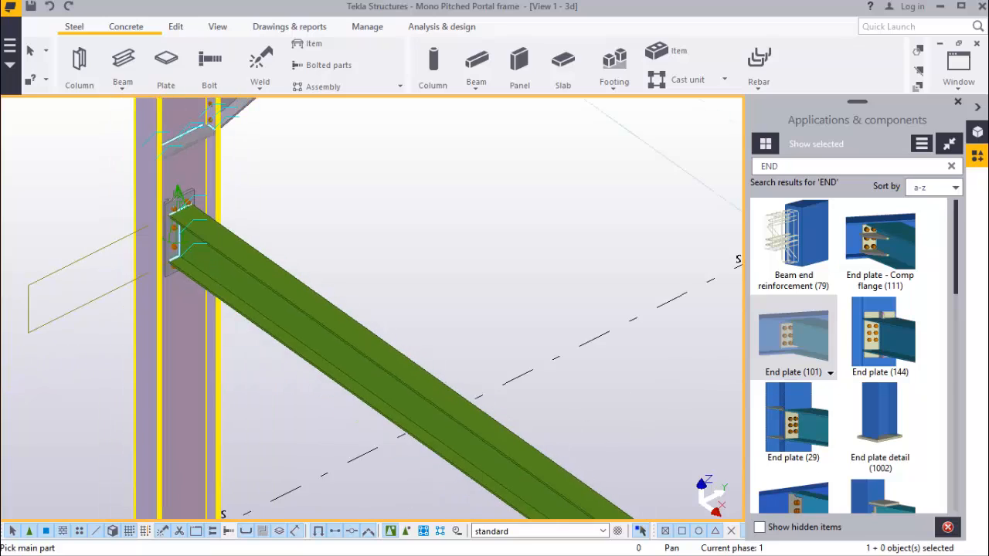
scroll(232, 203, down, 3)
scroll(483, 441, up, 3)
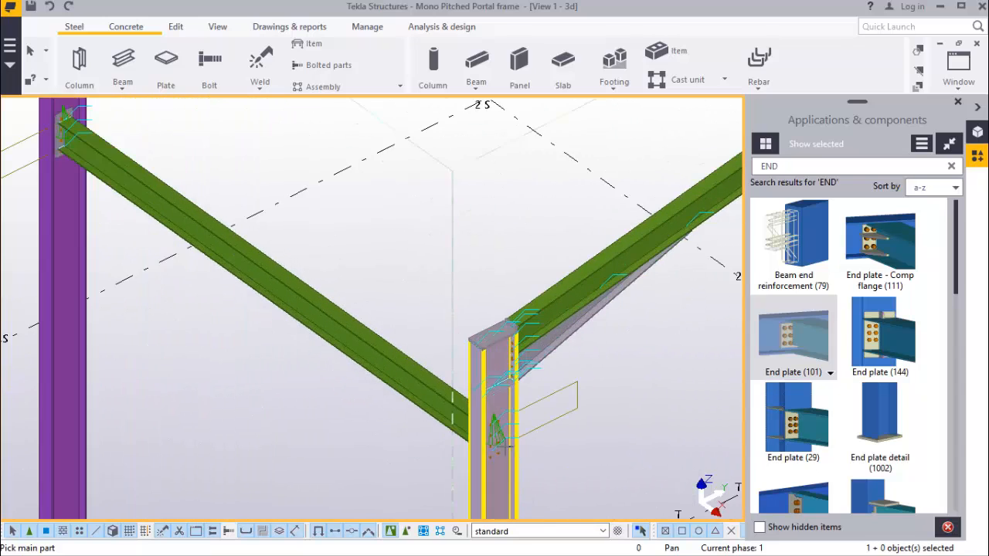
scroll(476, 440, down, 6)
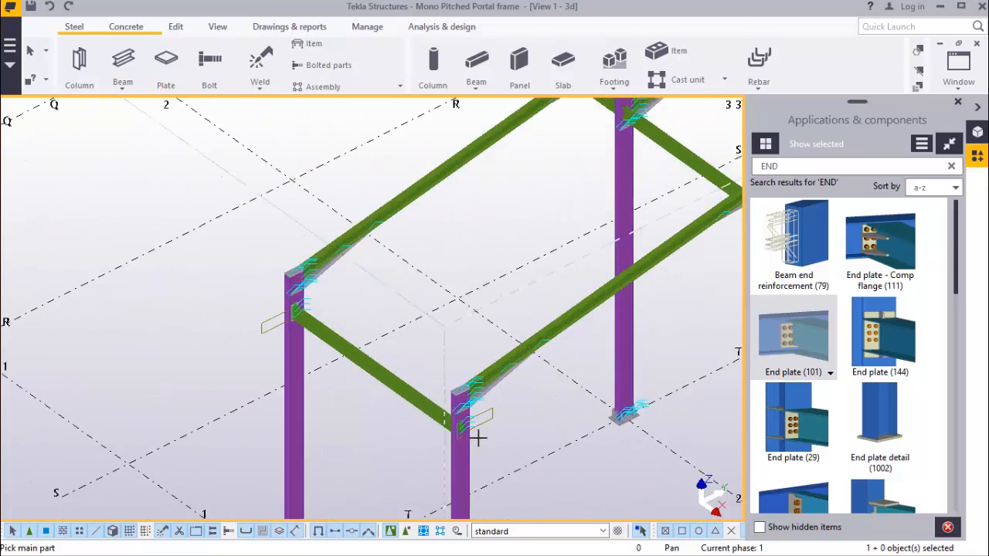
scroll(678, 379, up, 5)
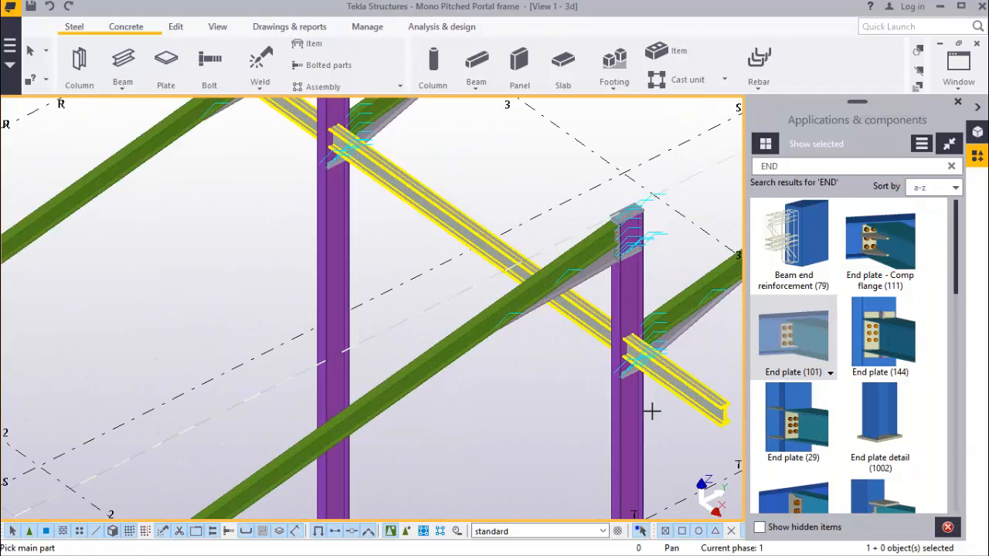
scroll(634, 409, up, 2)
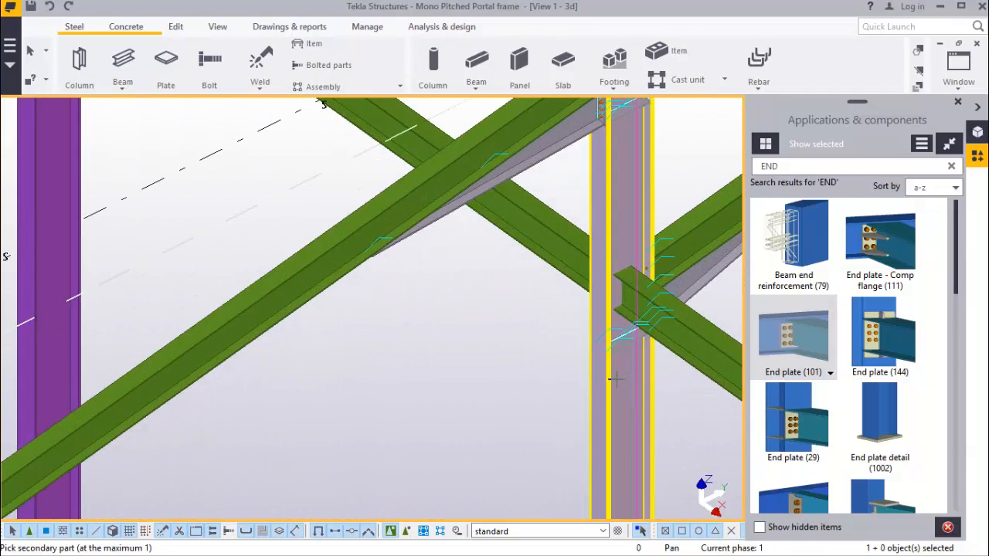
click(560, 251)
Apply the End plate (101) connection between the column at T/2 as main part and the raised gridline 2 beam, and end the command
scroll(587, 324, down, 3)
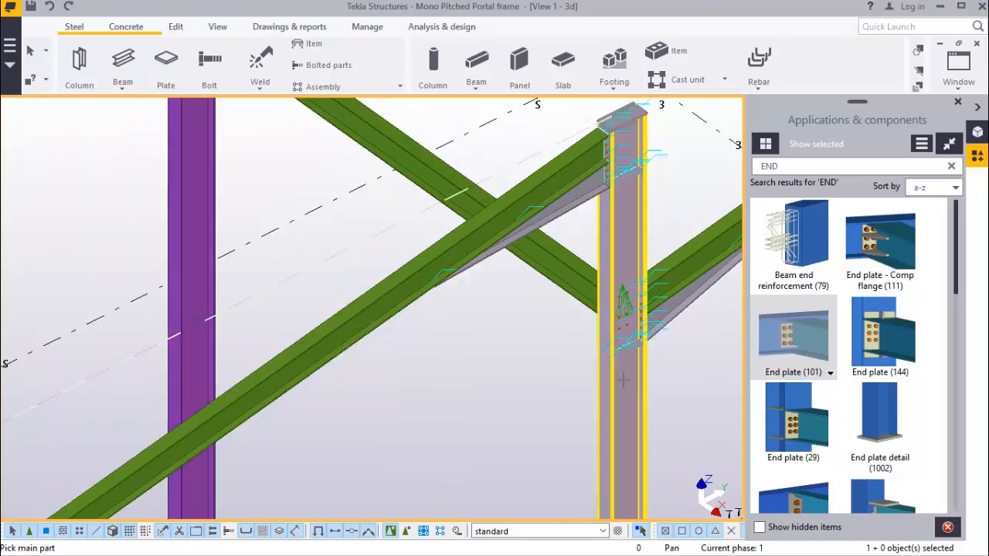
scroll(617, 377, down, 2)
scroll(390, 194, up, 5)
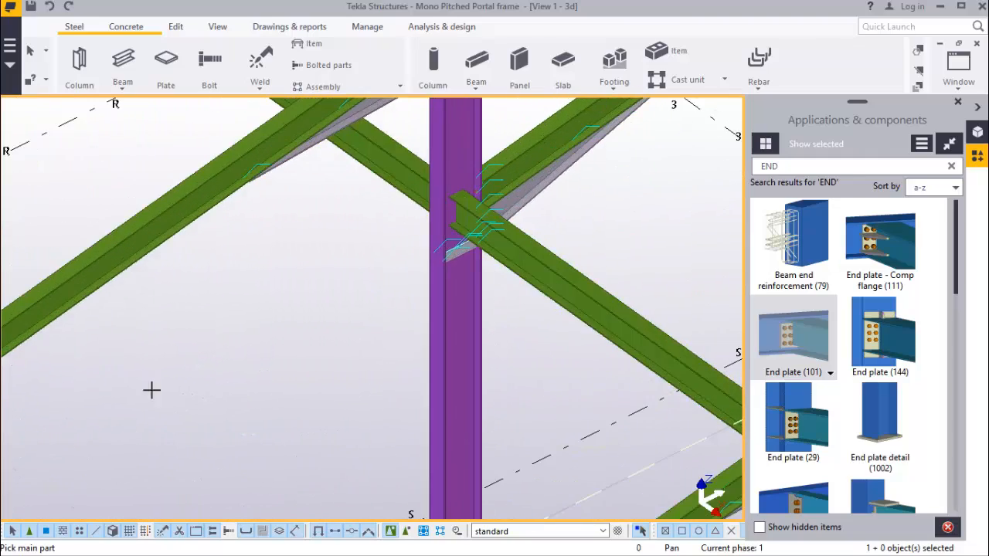
scroll(340, 289, down, 4)
scroll(274, 336, down, 4)
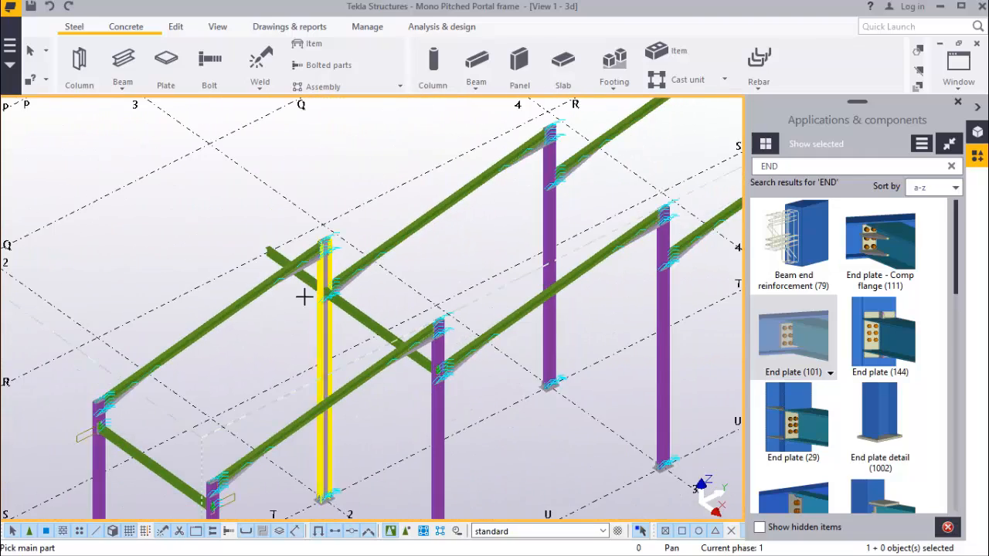
scroll(334, 323, up, 4)
scroll(334, 323, up, 4)
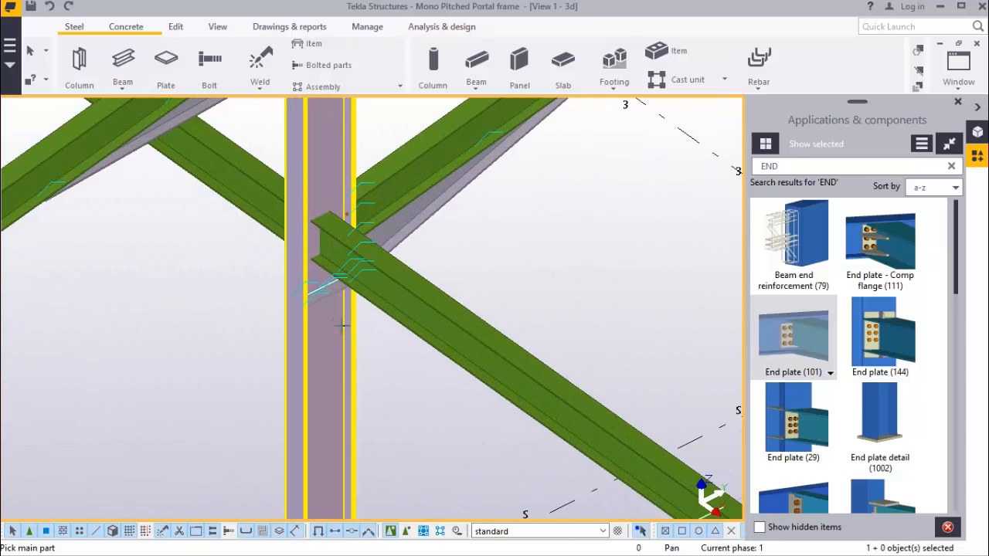
scroll(337, 317, up, 2)
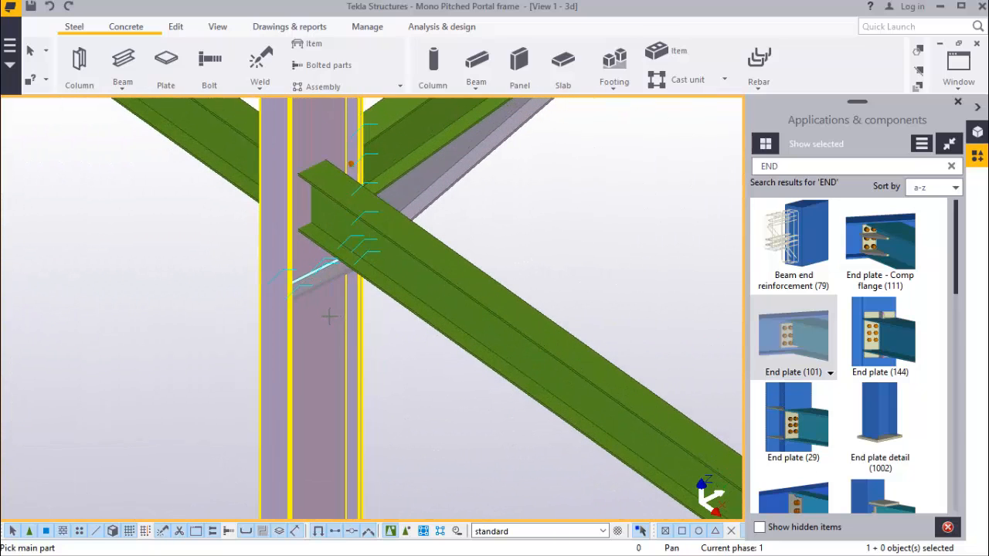
click(329, 316)
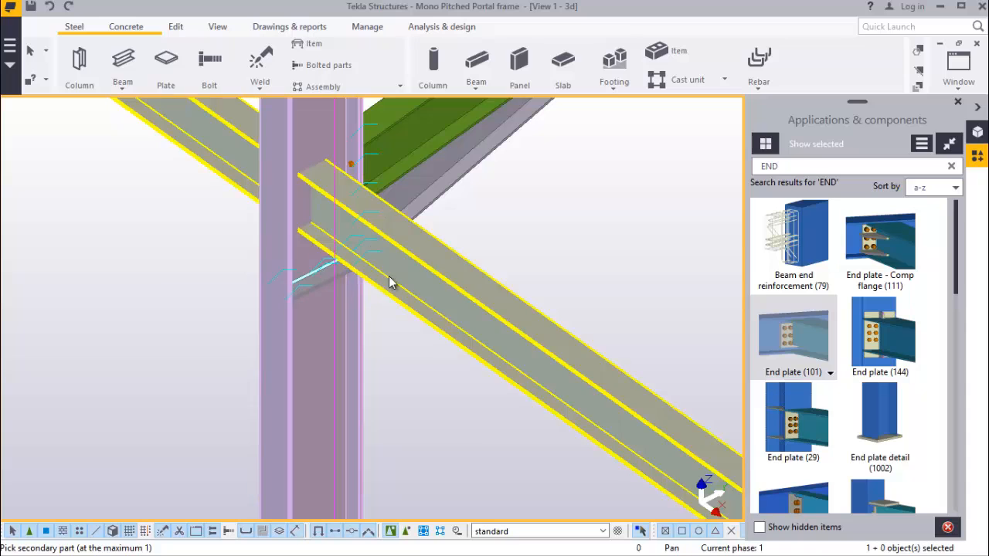
click(388, 276)
scroll(360, 288, down, 1)
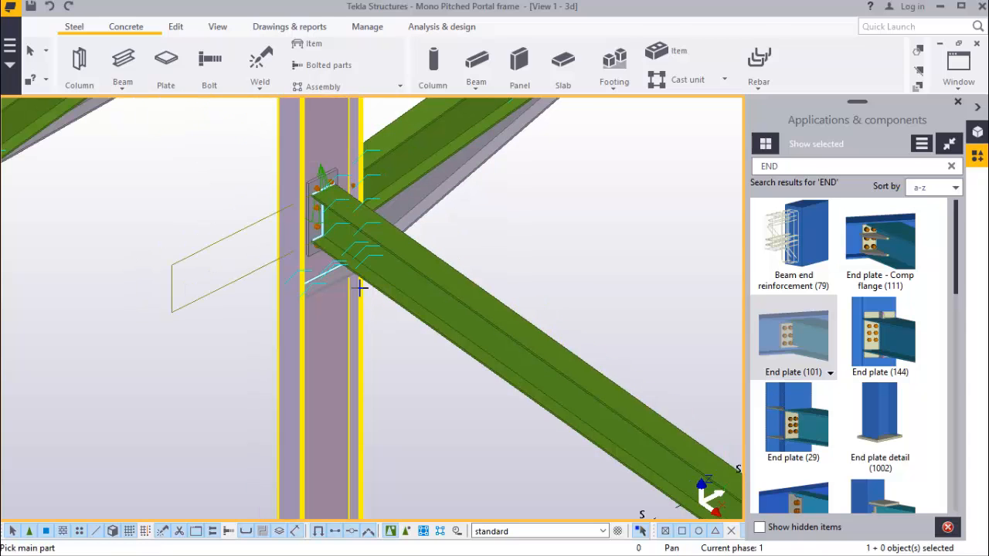
right_click(540, 194)
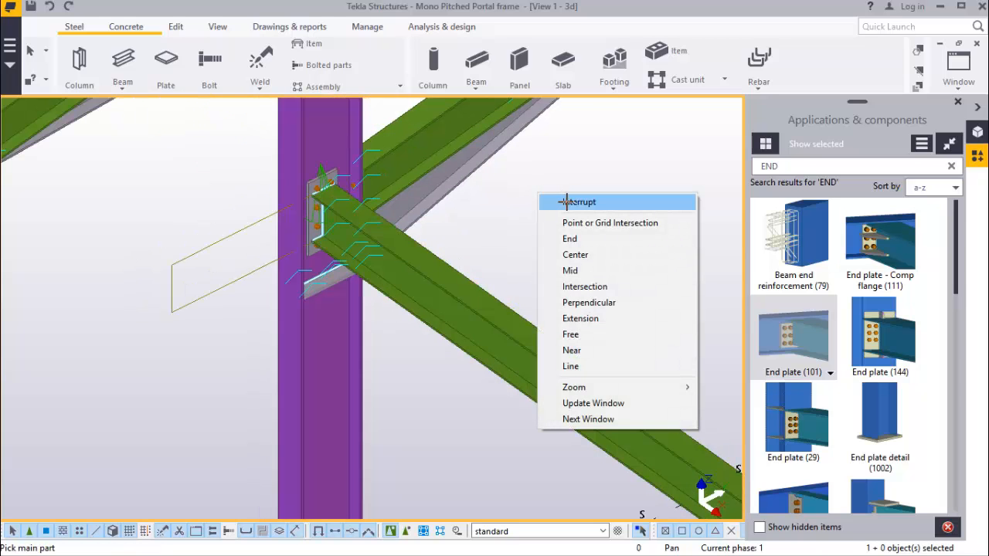
click(566, 202)
Copy the raised gridline 2 beam to gridline 3, using the outer end of gridline 2 as the copy origin
scroll(266, 276, down, 3)
scroll(267, 276, up, 5)
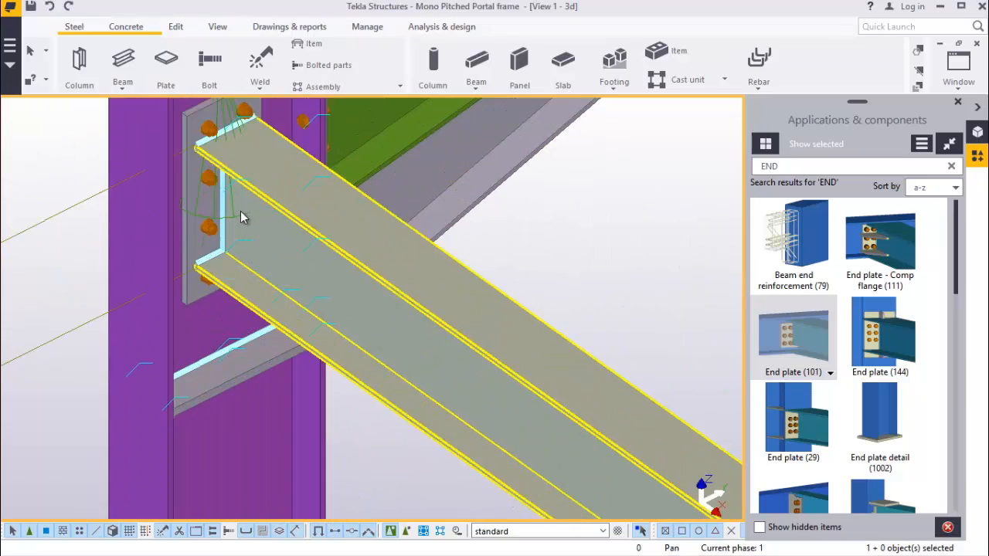
scroll(236, 205, down, 5)
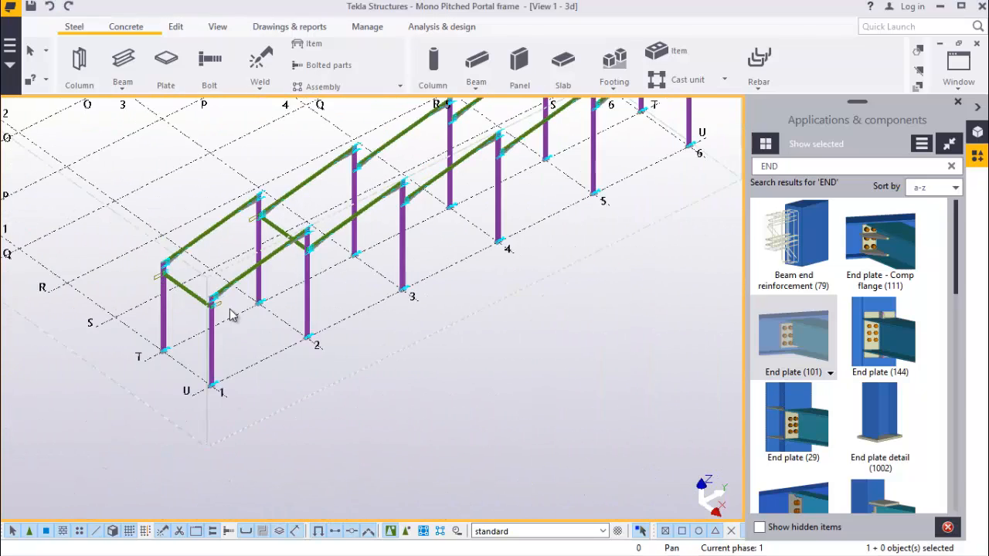
scroll(325, 166, up, 5)
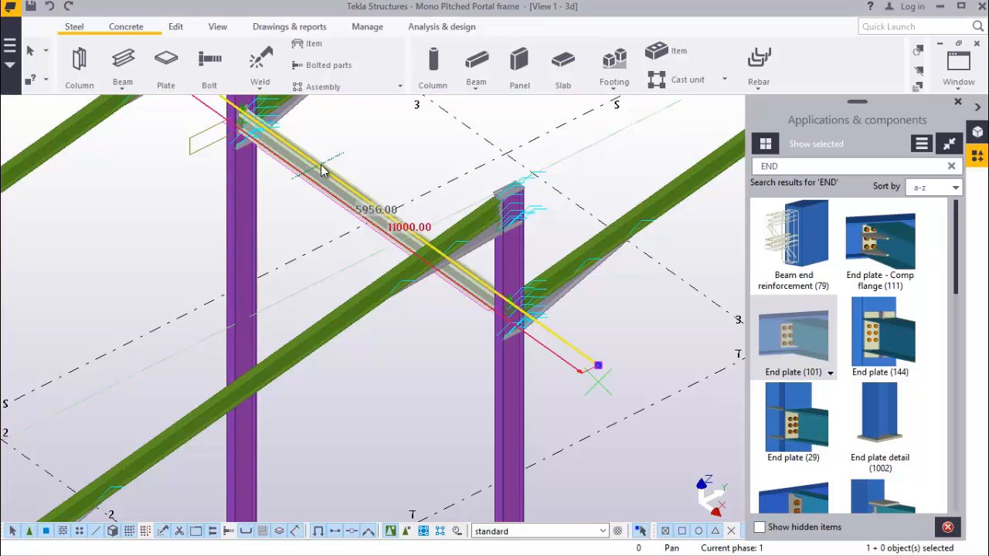
scroll(363, 332, down, 3)
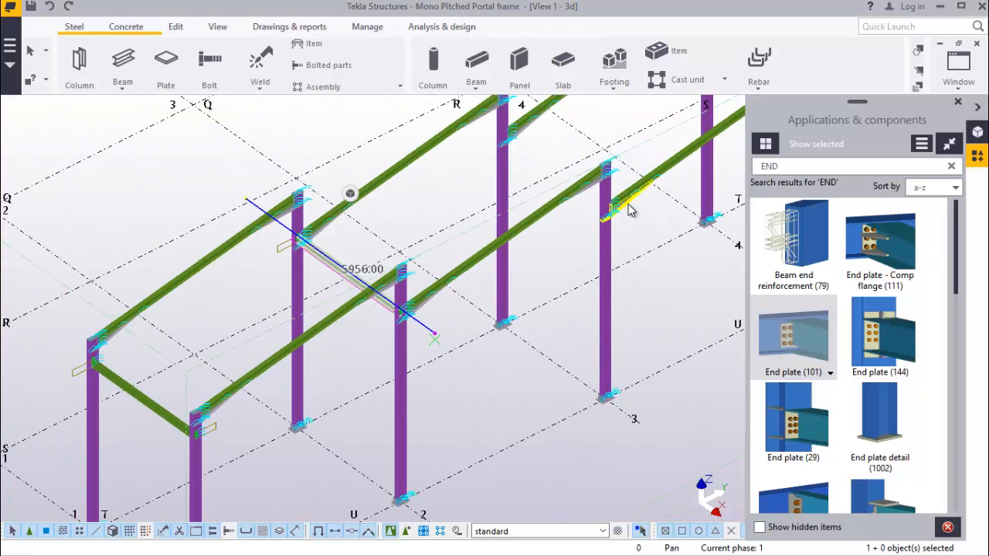
scroll(501, 251, down, 1)
right_click(510, 357)
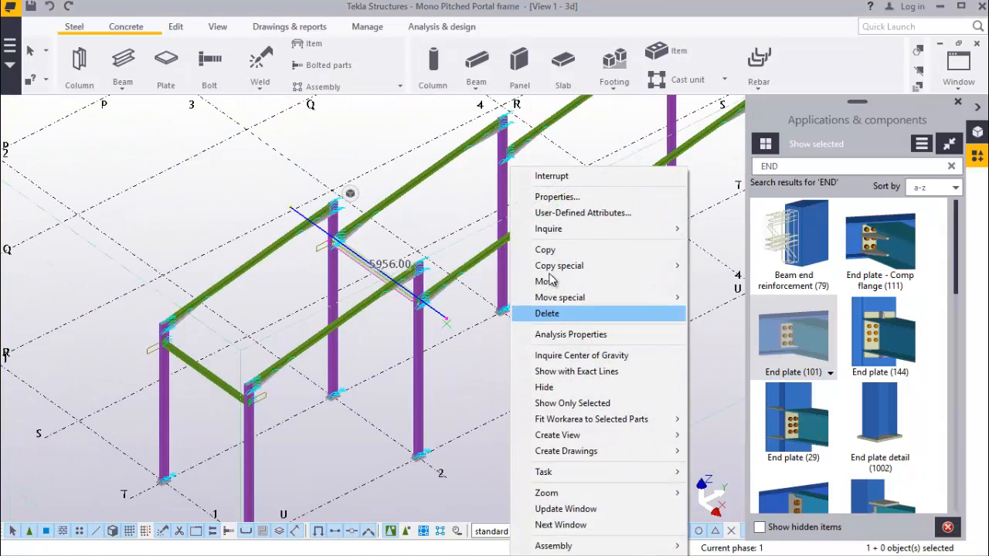
click(541, 250)
scroll(371, 294, down, 2)
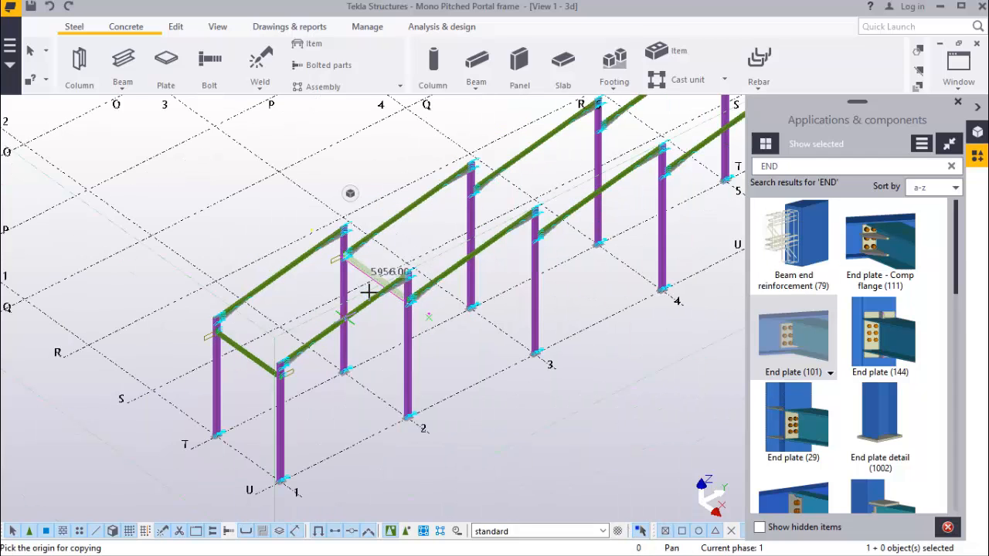
scroll(433, 435, up, 4)
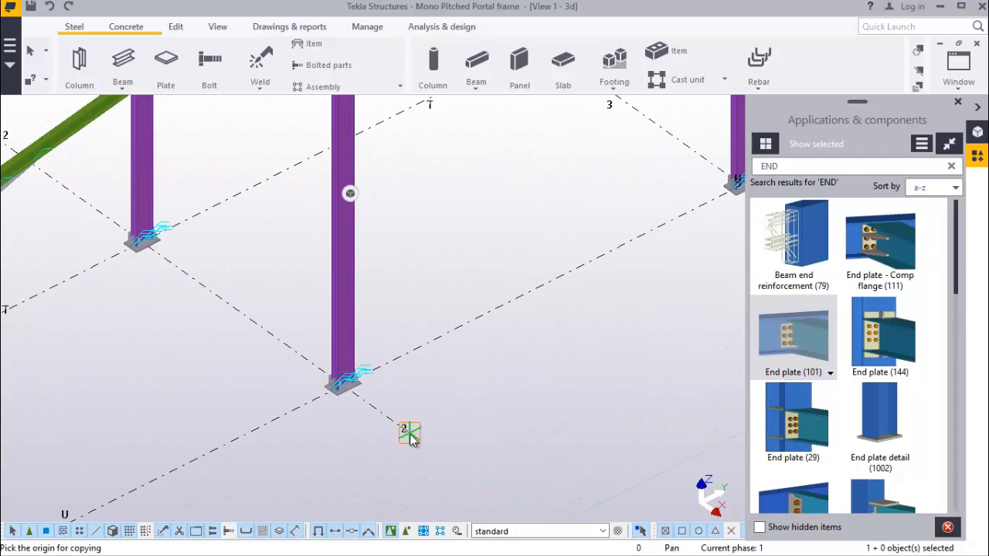
click(357, 421)
scroll(357, 421, down, 3)
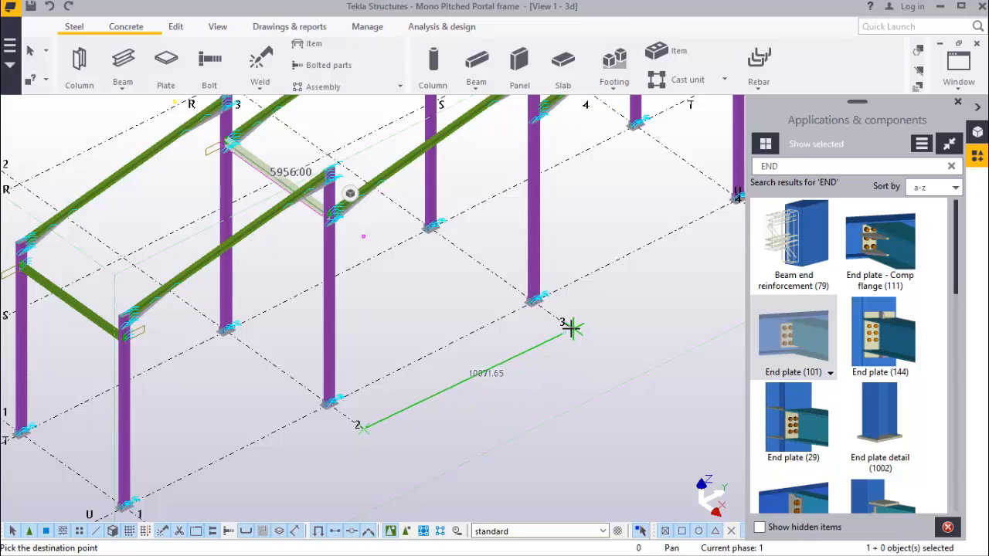
Place further copies of the raised beam at gridlines 4 and 5
scroll(550, 337, down, 3)
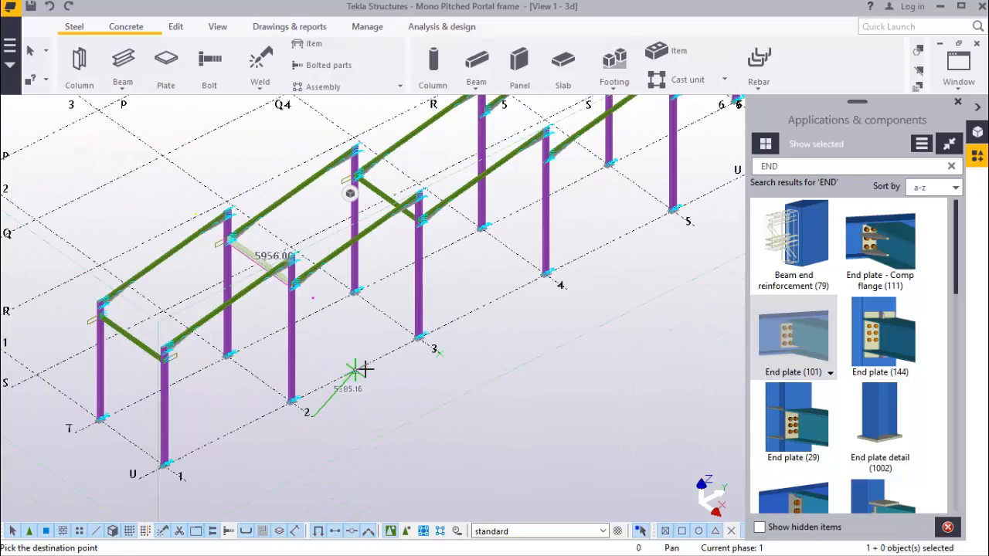
scroll(567, 294, up, 3)
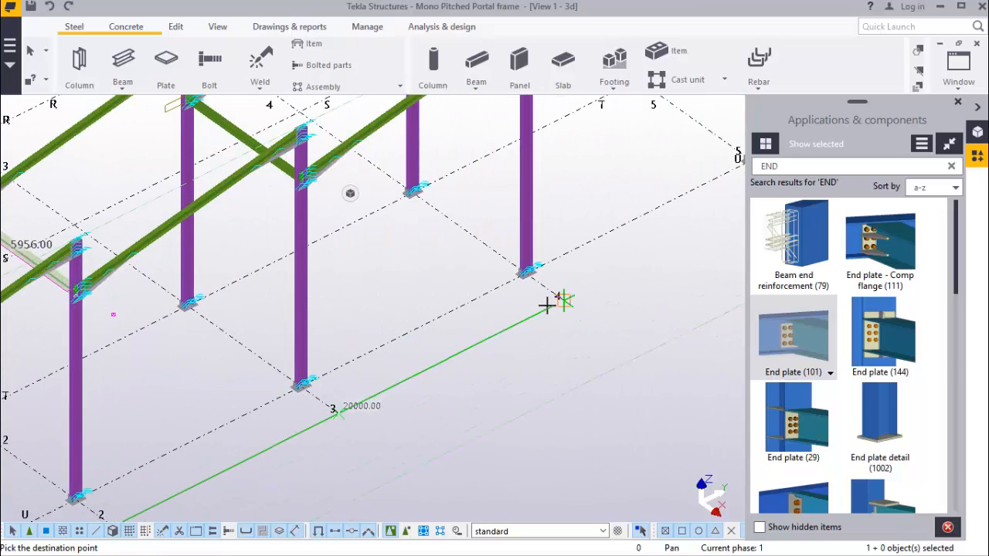
scroll(546, 305, down, 4)
scroll(552, 293, up, 4)
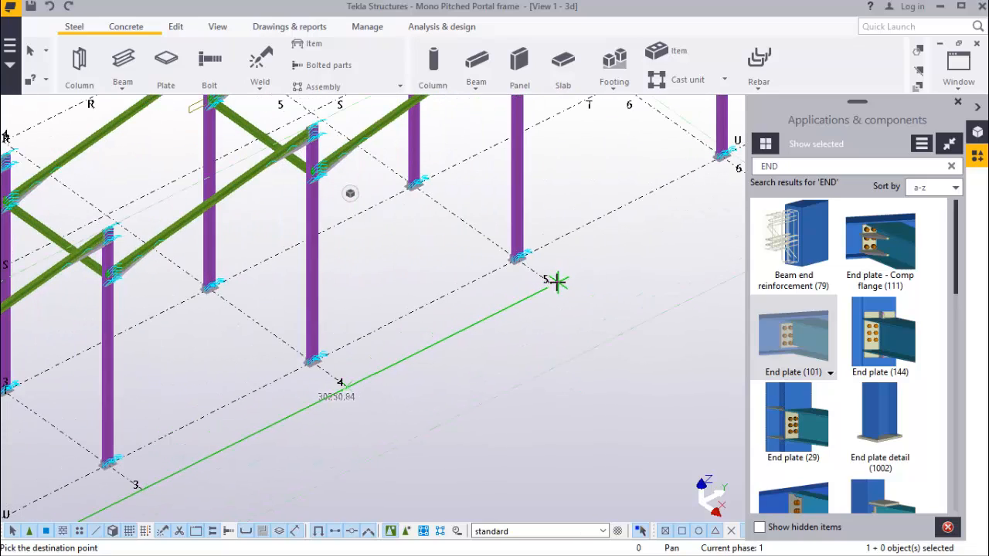
scroll(556, 280, down, 4)
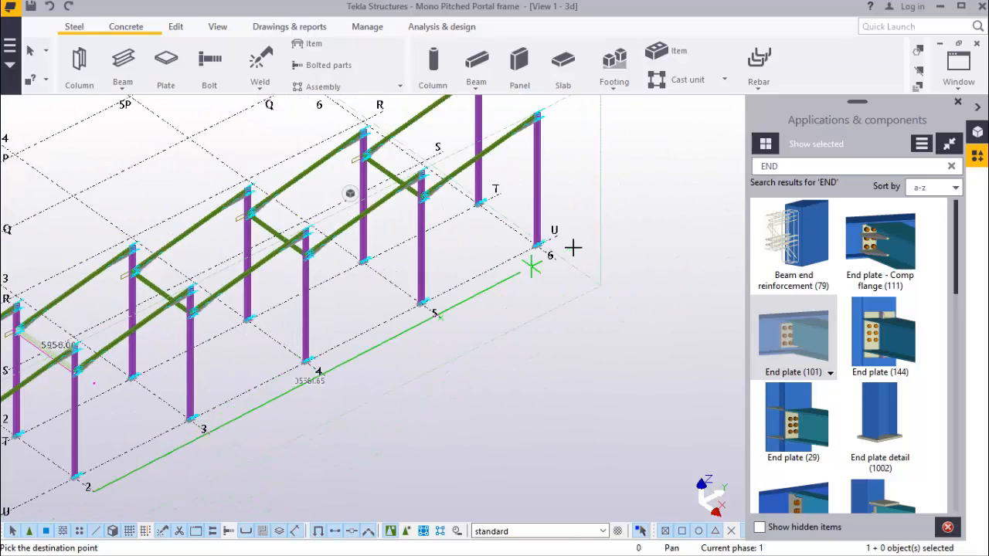
Place the last copy of the raised beam at gridline 6 and end the copying
scroll(552, 261, up, 3)
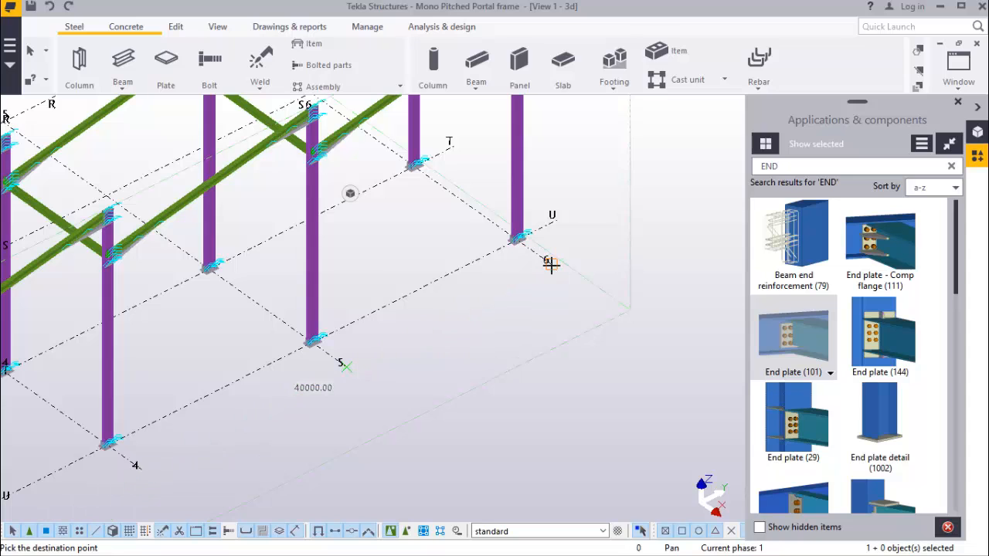
scroll(561, 260, down, 3)
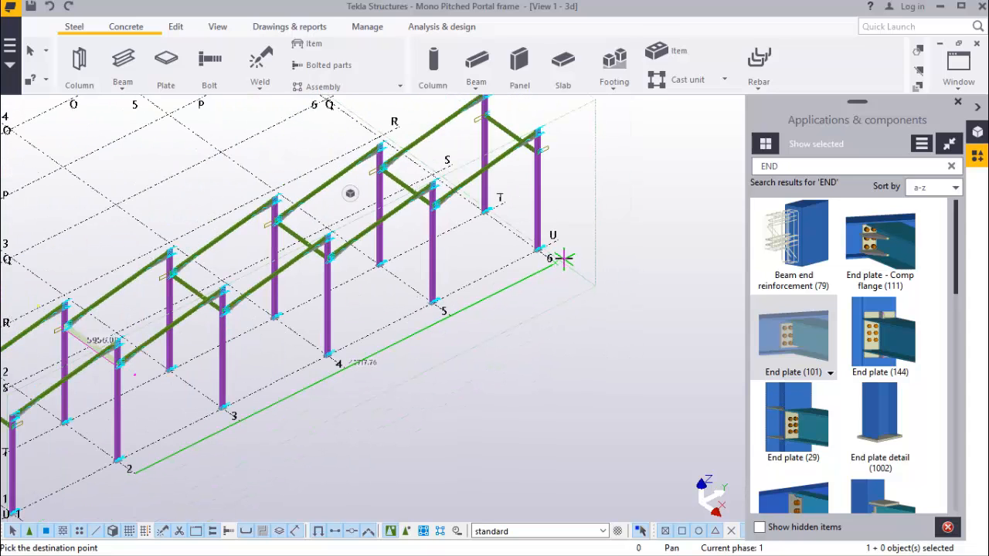
scroll(203, 358, down, 2)
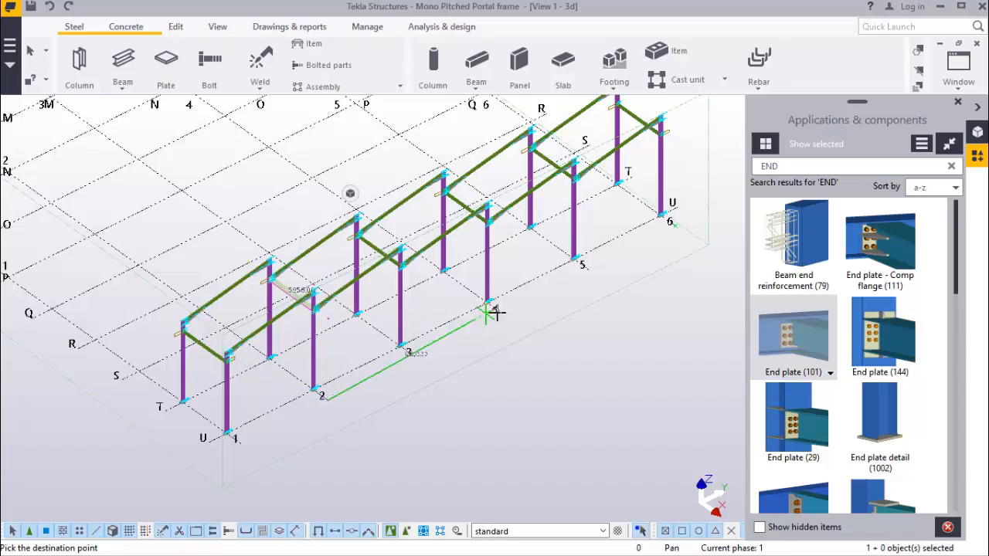
scroll(662, 121, up, 6)
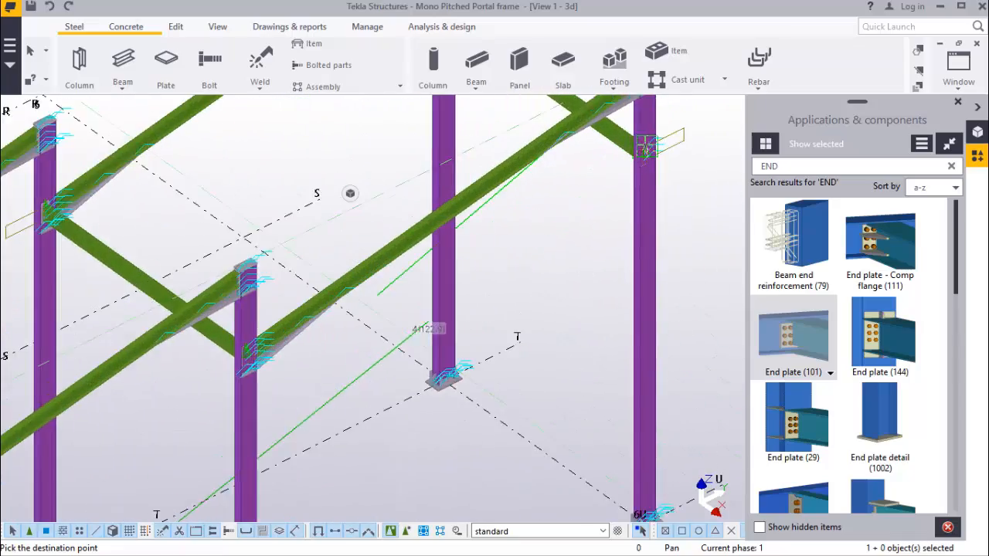
scroll(646, 145, down, 6)
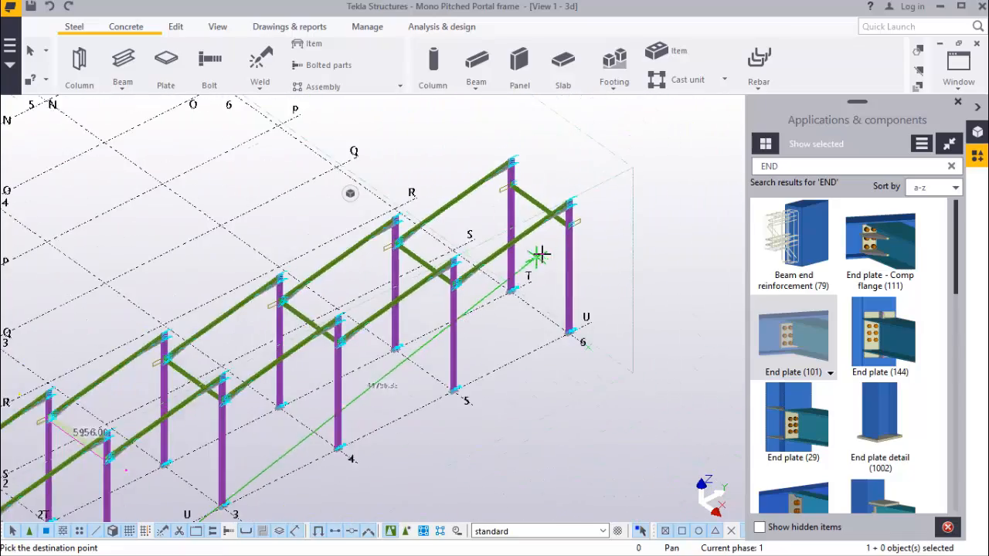
scroll(541, 255, down, 4)
right_click(632, 159)
click(665, 171)
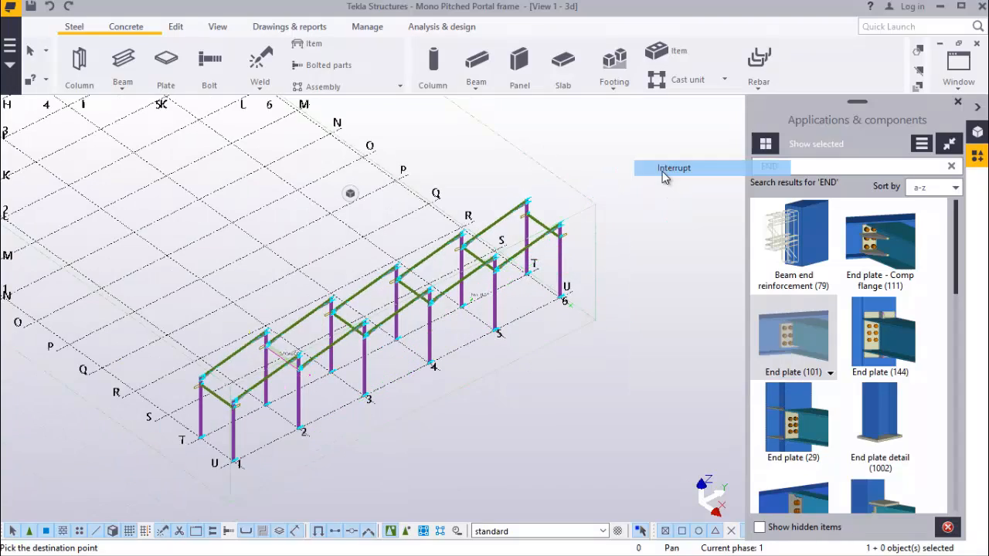
Redraw the 3D view to clear the temporary connection outlines from the frame
scroll(225, 356, up, 5)
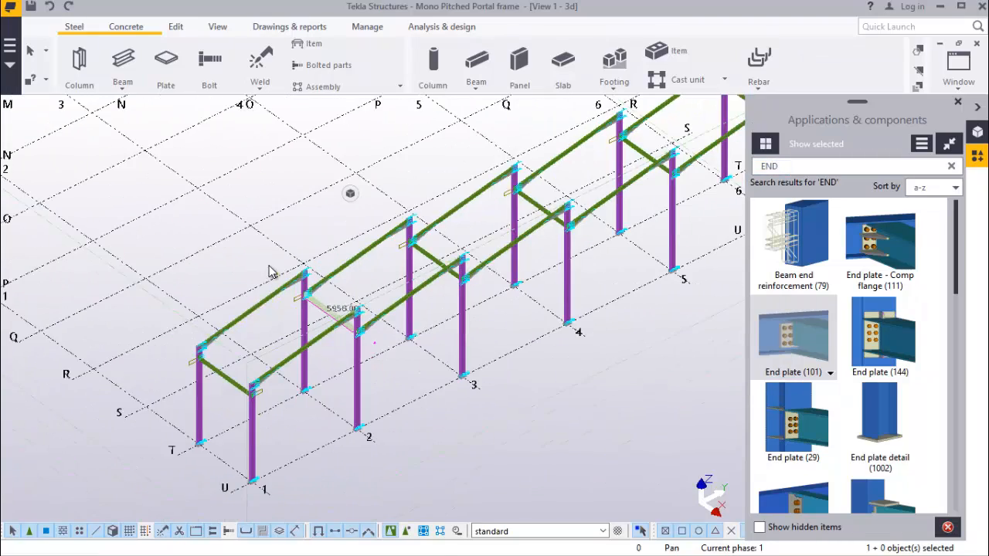
scroll(309, 261, up, 5)
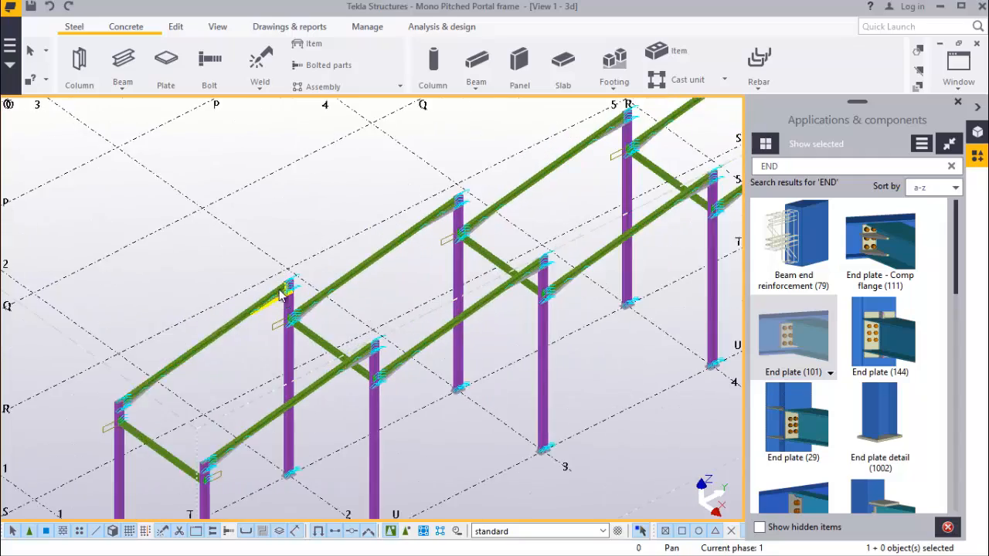
scroll(282, 296, down, 5)
right_click(384, 357)
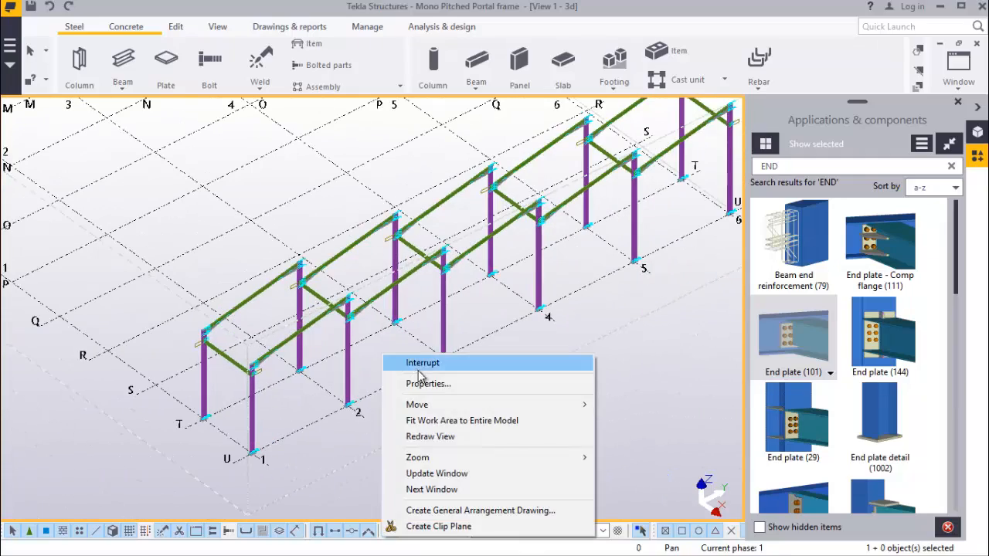
click(430, 436)
Examine the gridline 1 end of the frame, checking the beam-to-column joints and the column bases
scroll(193, 363, up, 5)
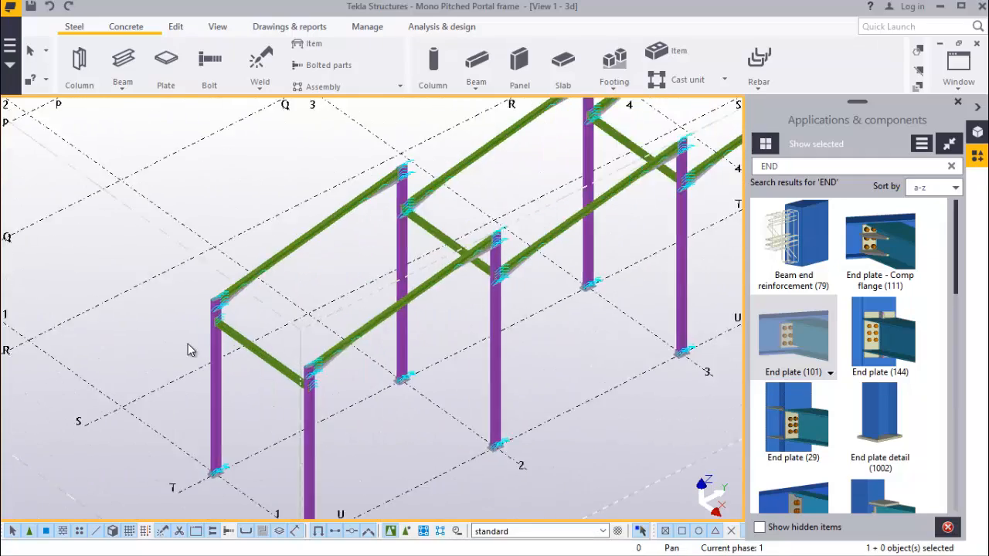
scroll(216, 276, up, 3)
scroll(232, 309, down, 5)
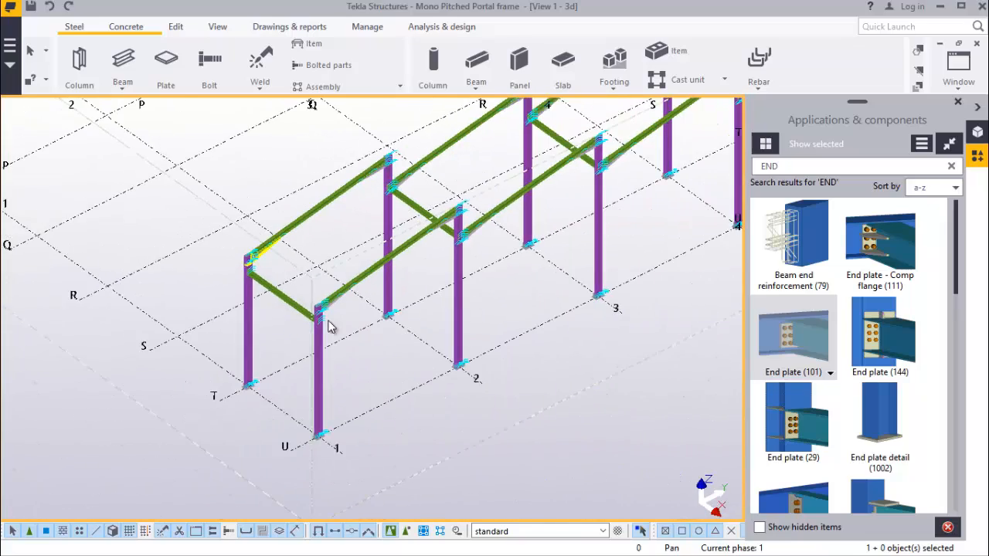
scroll(320, 431, up, 4)
scroll(323, 404, down, 3)
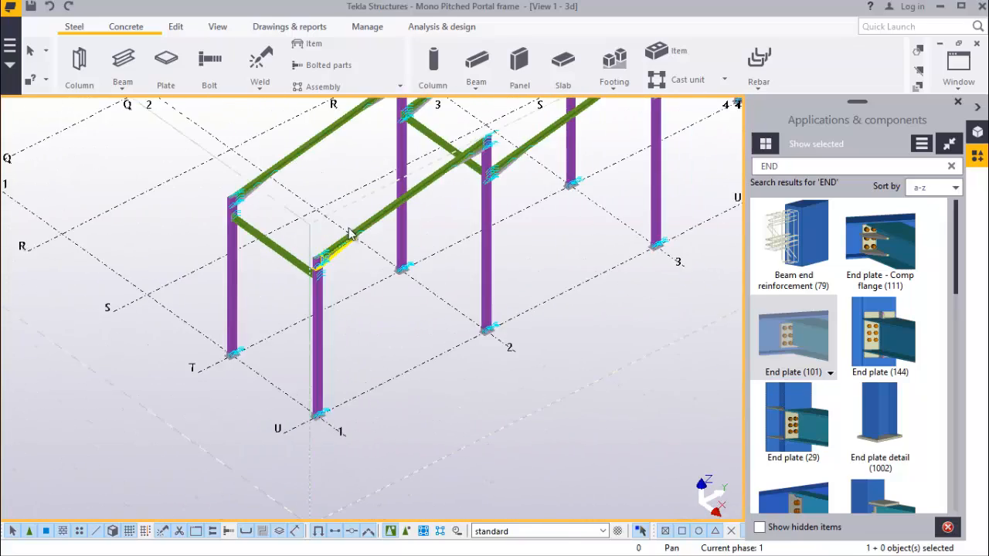
scroll(349, 234, up, 5)
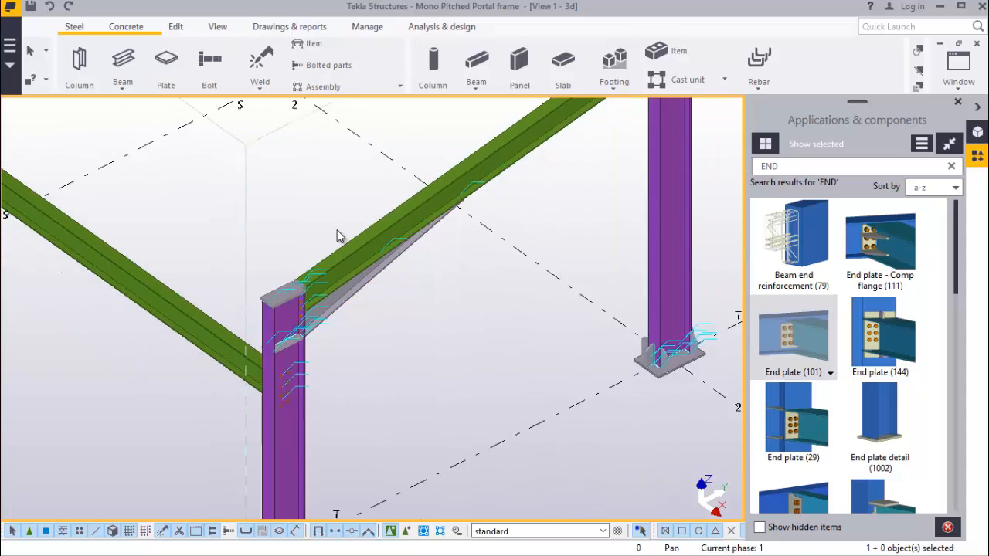
scroll(337, 229, down, 6)
scroll(298, 340, up, 2)
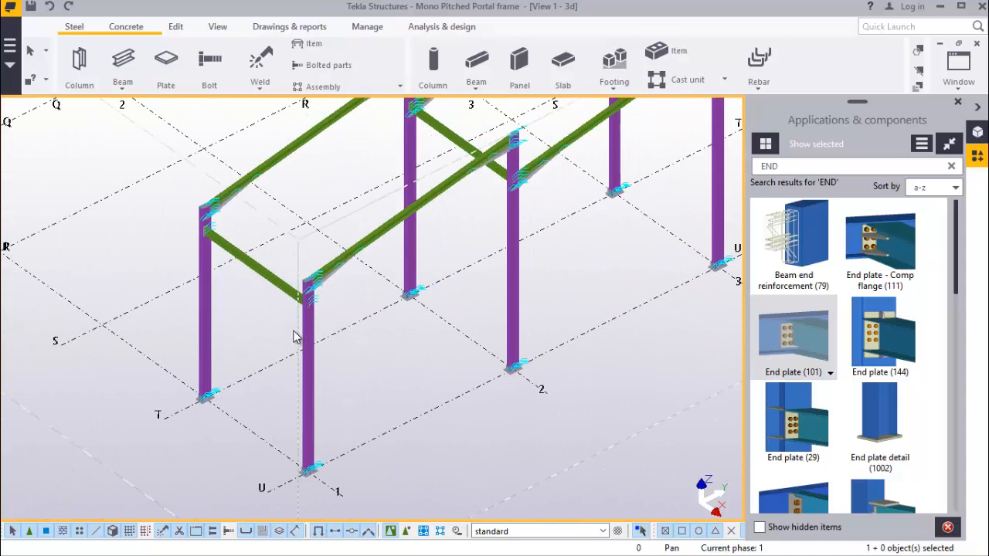
scroll(305, 467, up, 4)
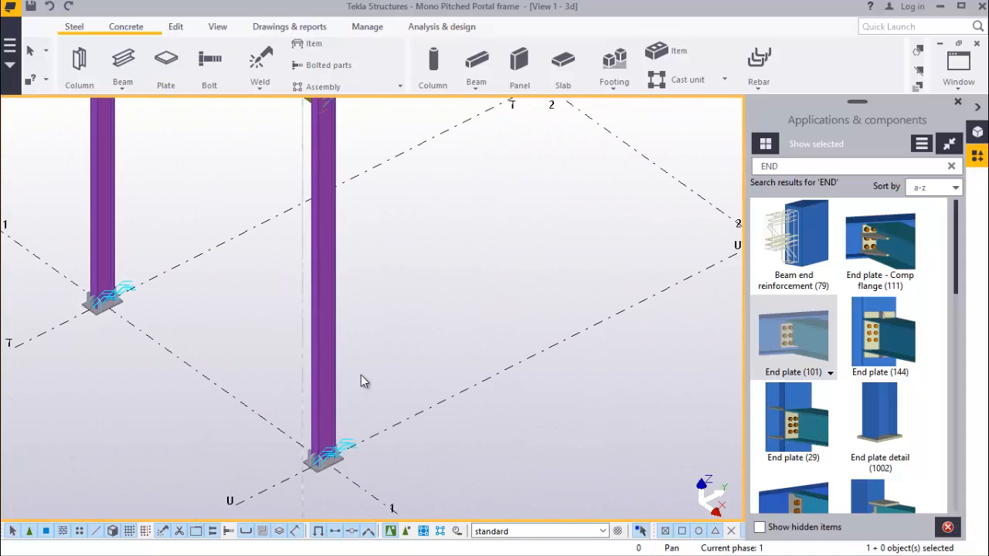
Close the components catalogue and bring the column bases on gridline 1 into close view
scroll(297, 469, up, 3)
click(958, 104)
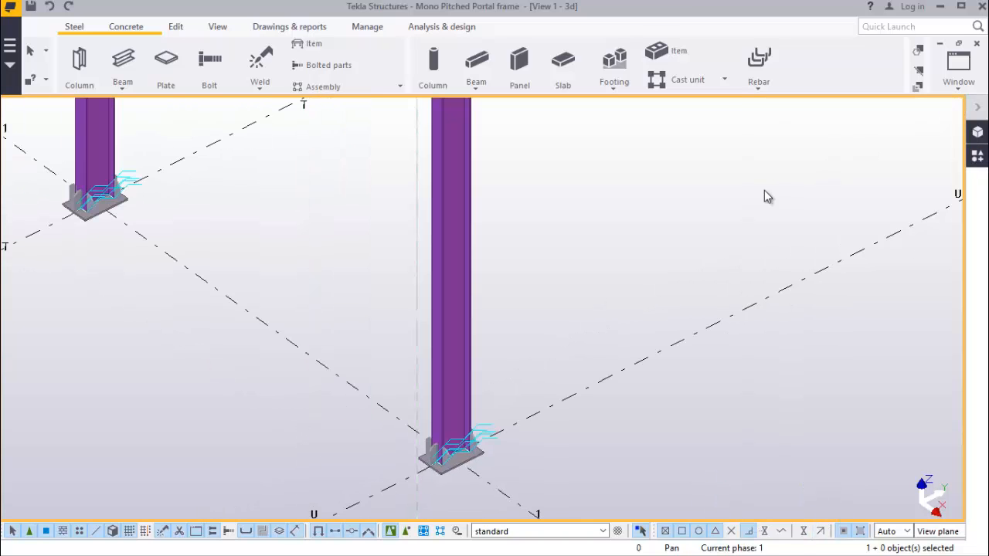
scroll(494, 305, down, 2)
scroll(221, 193, up, 5)
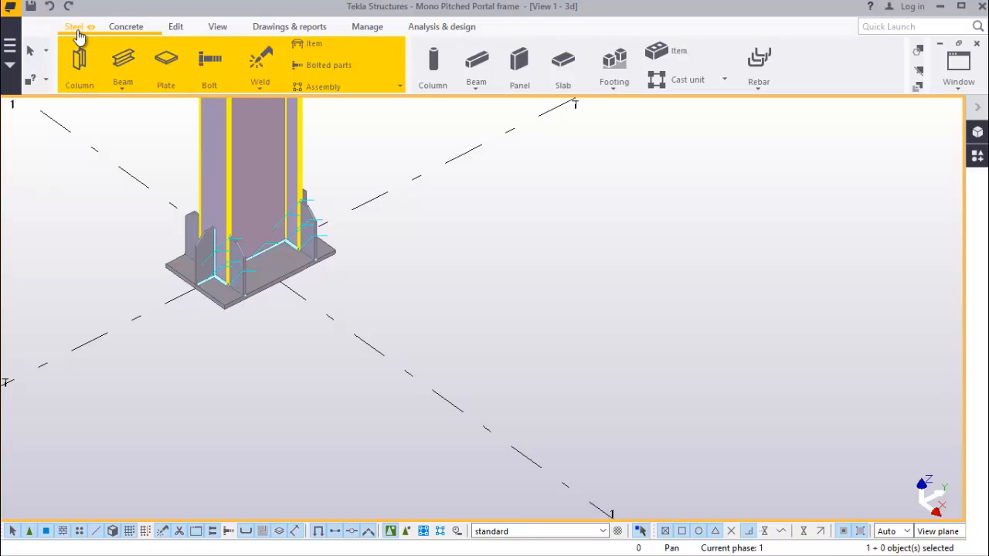
Start a steel beam at the middle of the outer base stiffener's top edge on the column at grid U/1
click(123, 89)
click(139, 112)
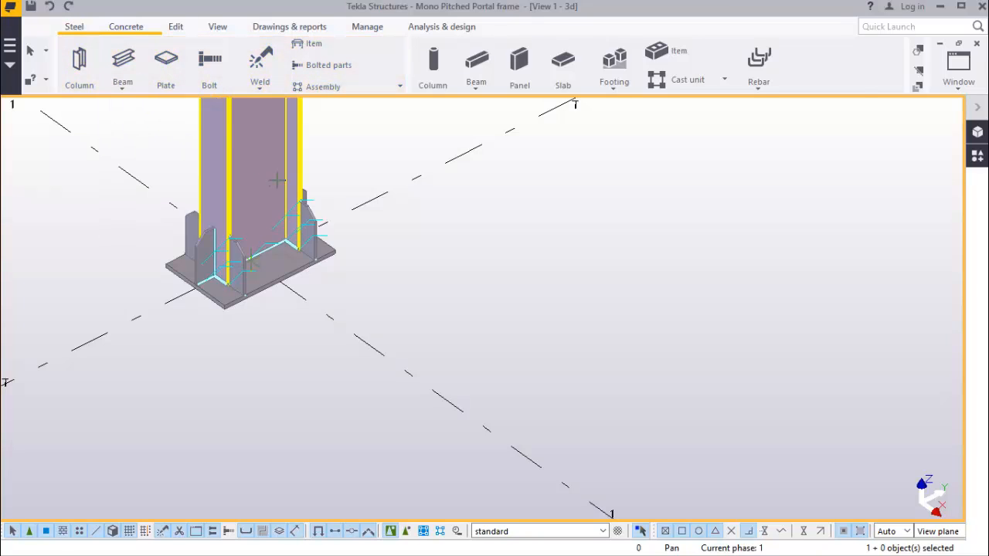
scroll(277, 180, down, 2)
scroll(277, 181, down, 2)
scroll(610, 463, up, 6)
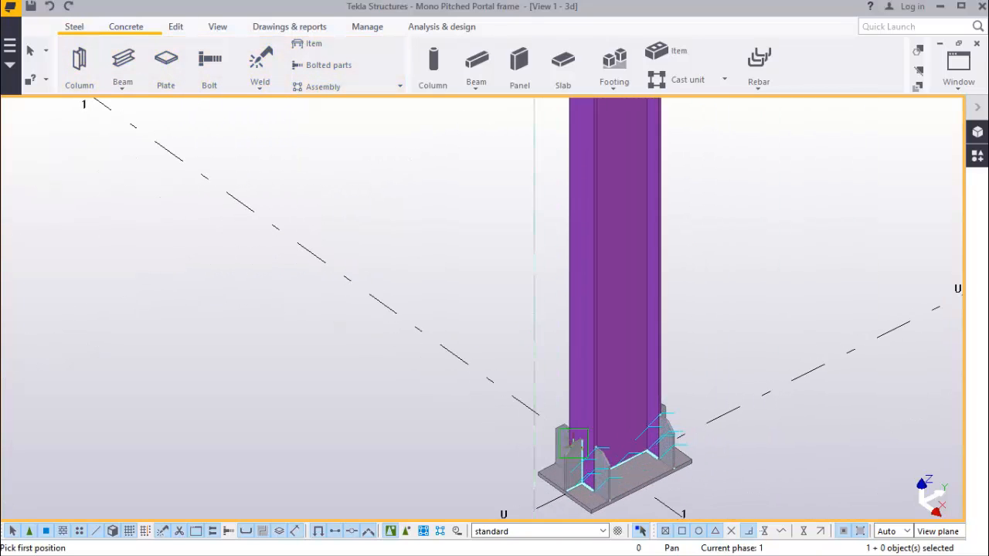
scroll(580, 434, up, 5)
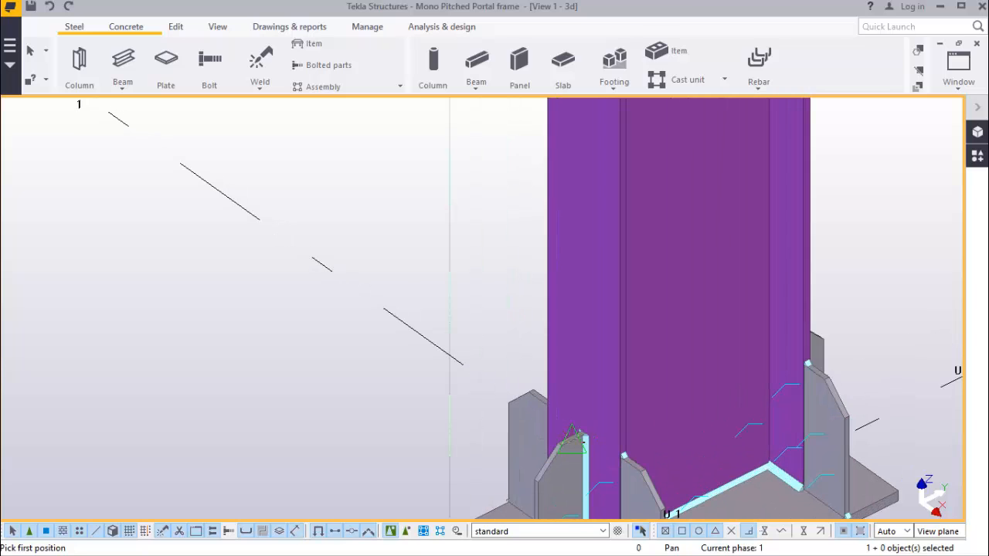
scroll(595, 421, up, 1)
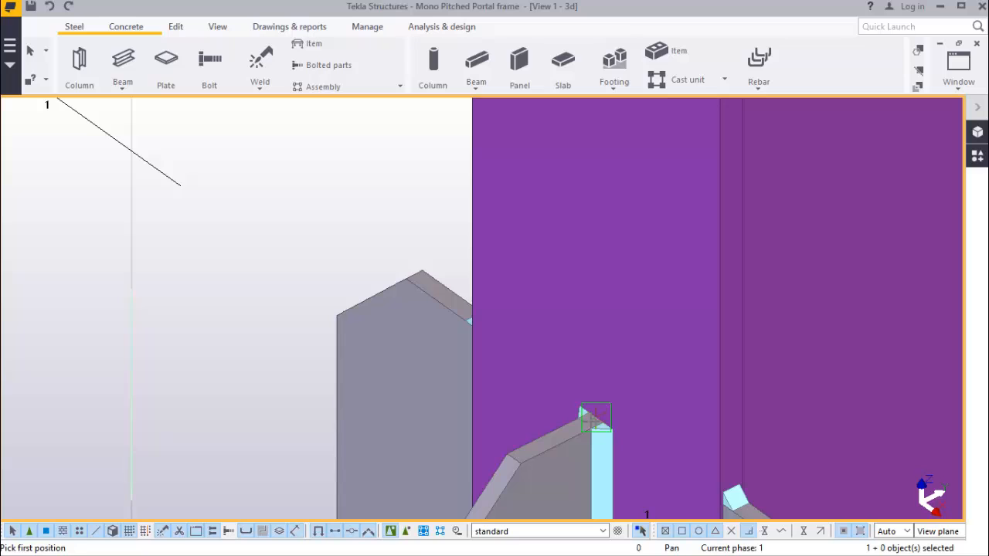
scroll(595, 421, up, 1)
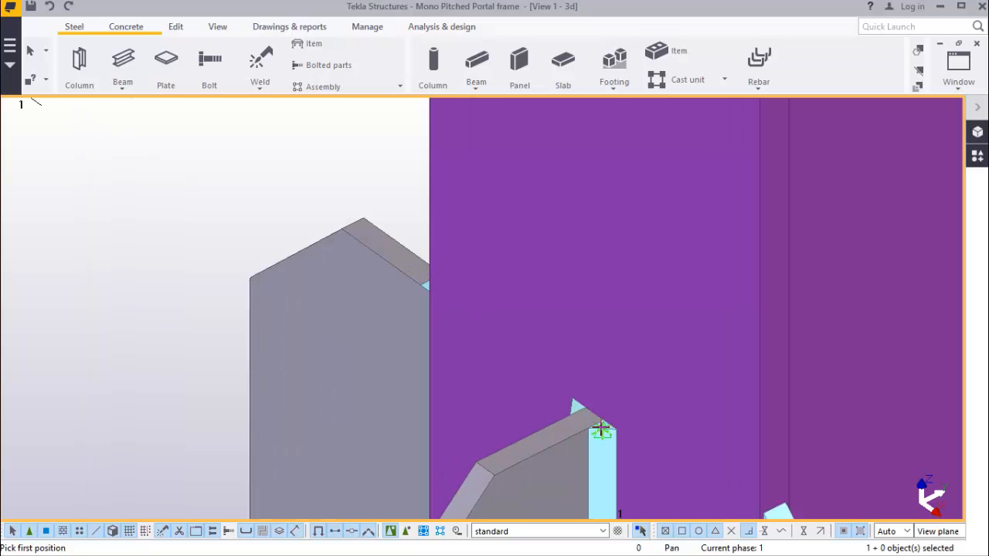
scroll(601, 431, up, 1)
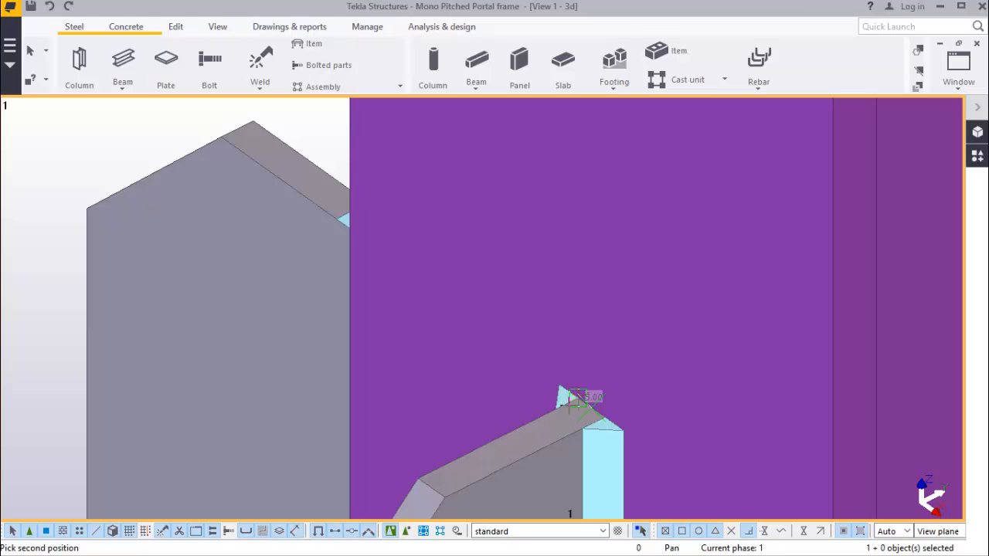
End the beam at the matching stiffener point on the column base at grid T/1 and leave the Beam command
scroll(576, 400, down, 2)
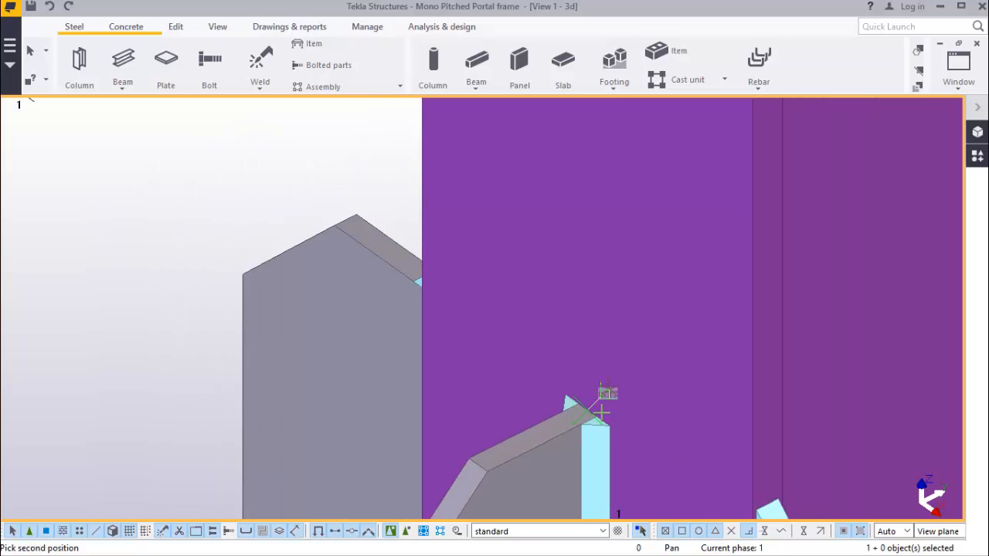
scroll(646, 394, down, 5)
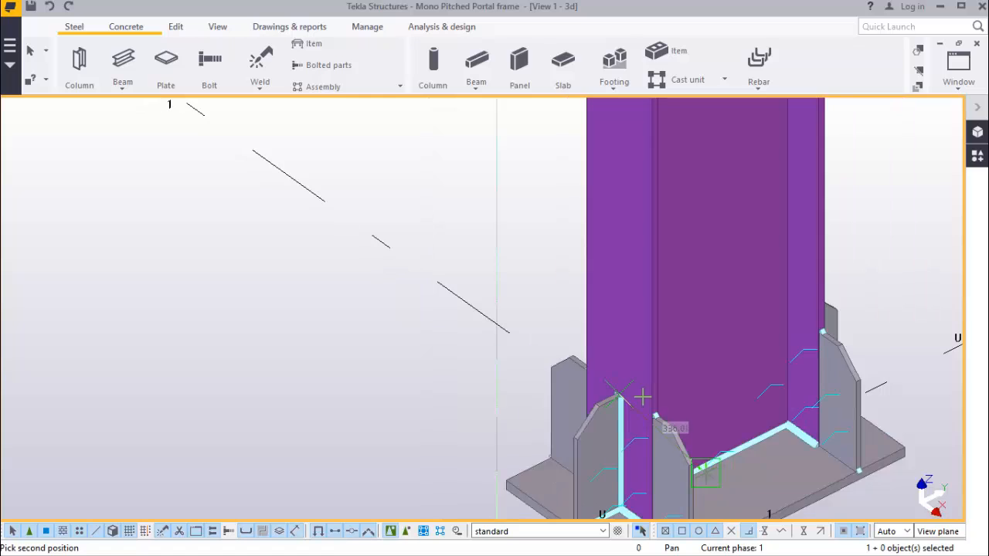
scroll(630, 395, down, 4)
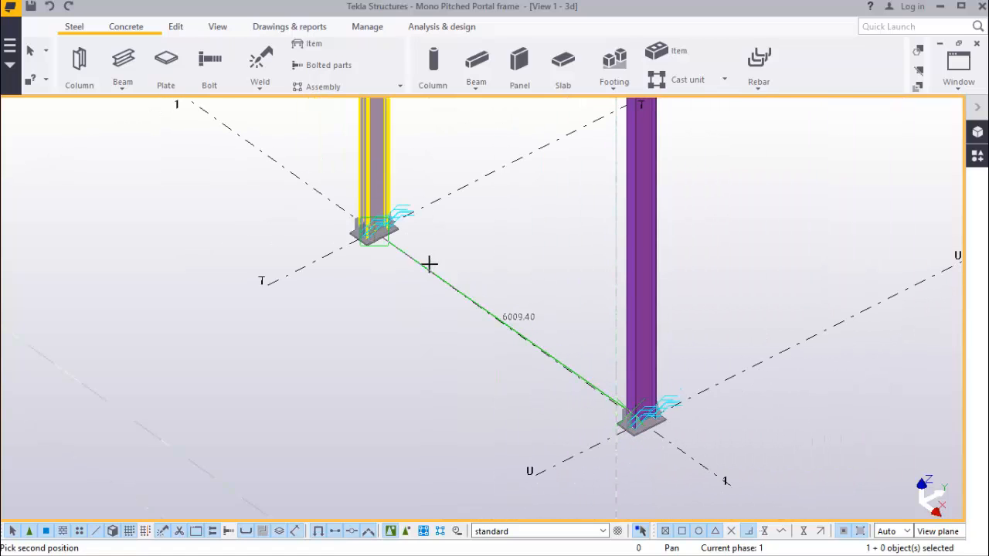
scroll(328, 182, up, 2)
scroll(329, 182, up, 6)
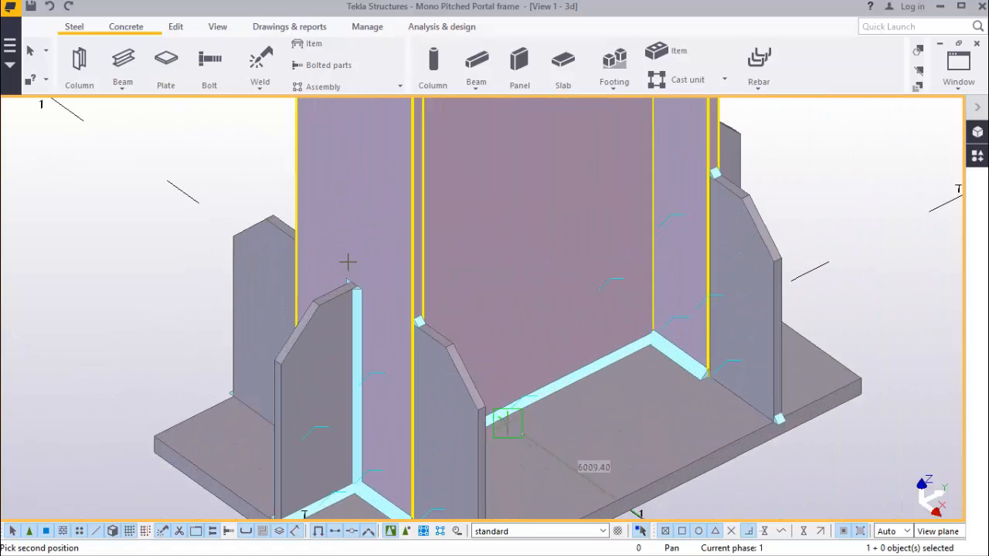
scroll(345, 290, up, 3)
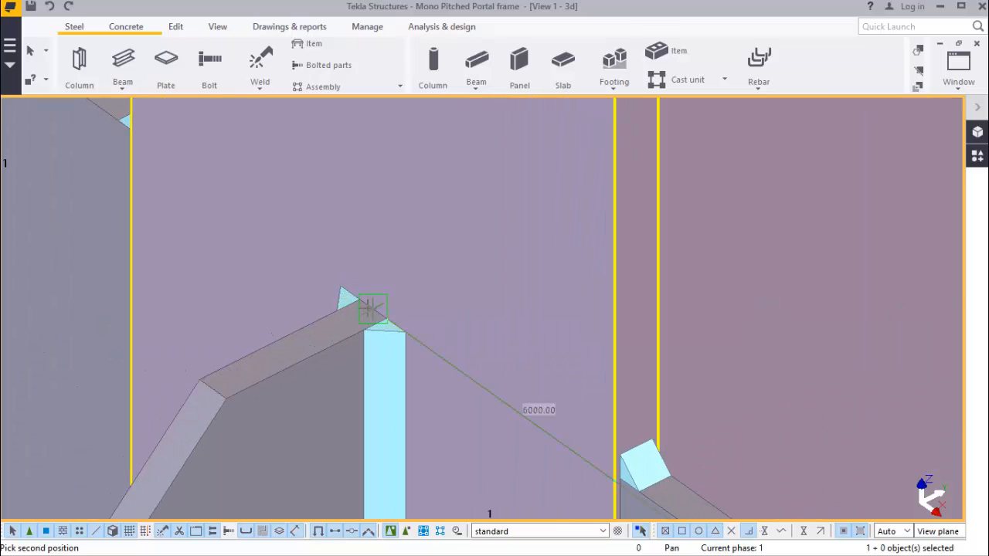
click(368, 307)
right_click(313, 237)
click(334, 248)
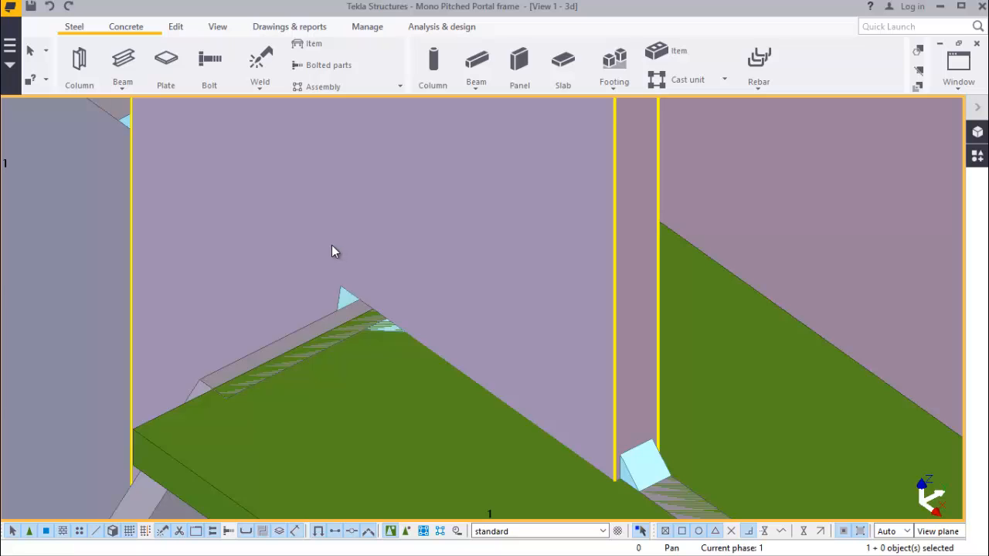
Open the properties of the new beam spanning the column bases between grids T and U on gridline 1
scroll(323, 238, down, 5)
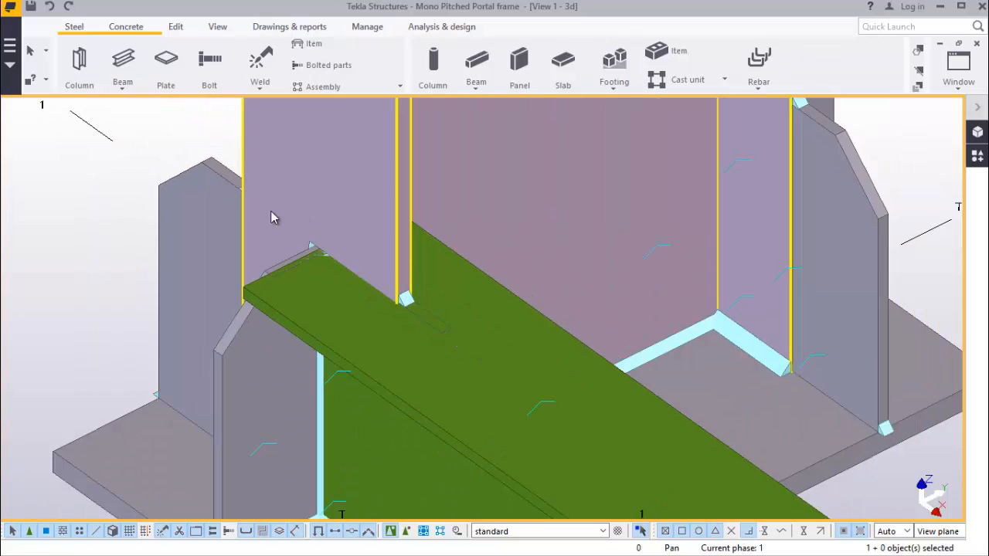
scroll(255, 172, down, 8)
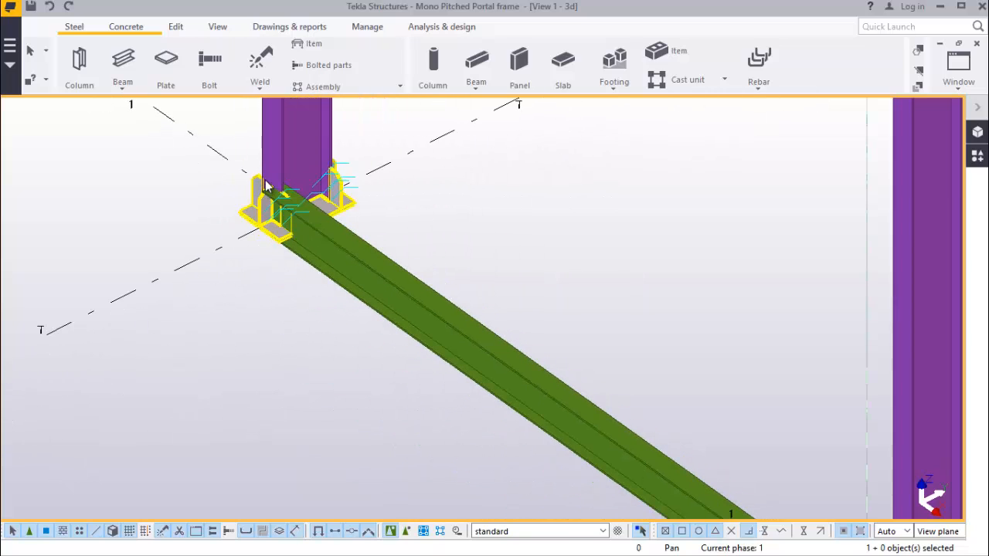
click(521, 377)
scroll(580, 411, up, 6)
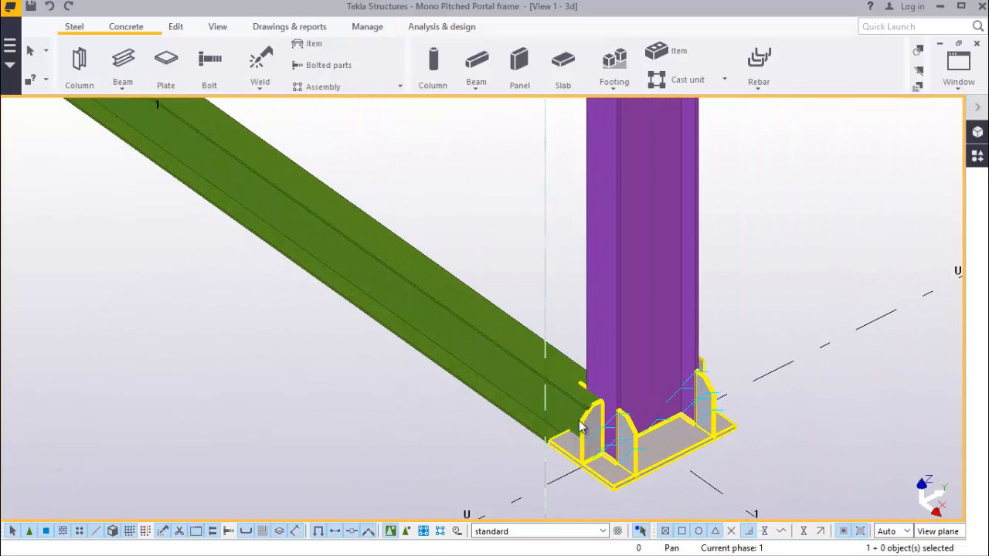
scroll(580, 412, up, 1)
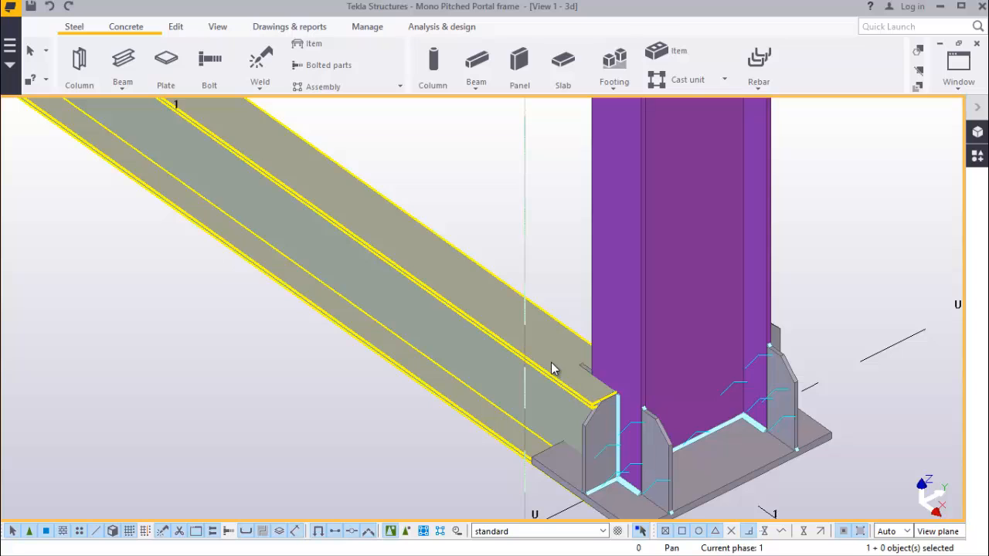
scroll(435, 332, up, 2)
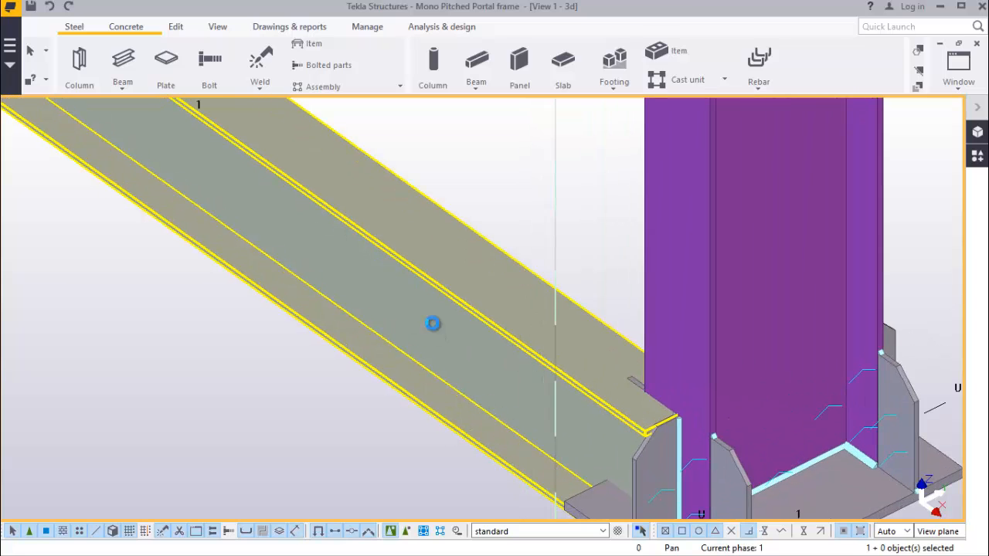
double_click(581, 307)
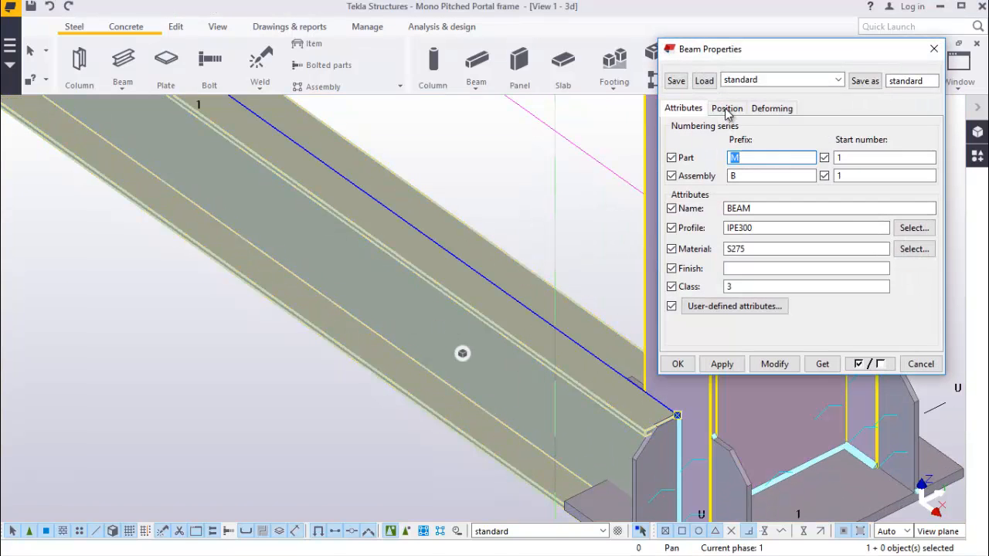
Change the new beam's profile to PFC-100*50*10 from the profile catalogue and apply it to the member
click(915, 228)
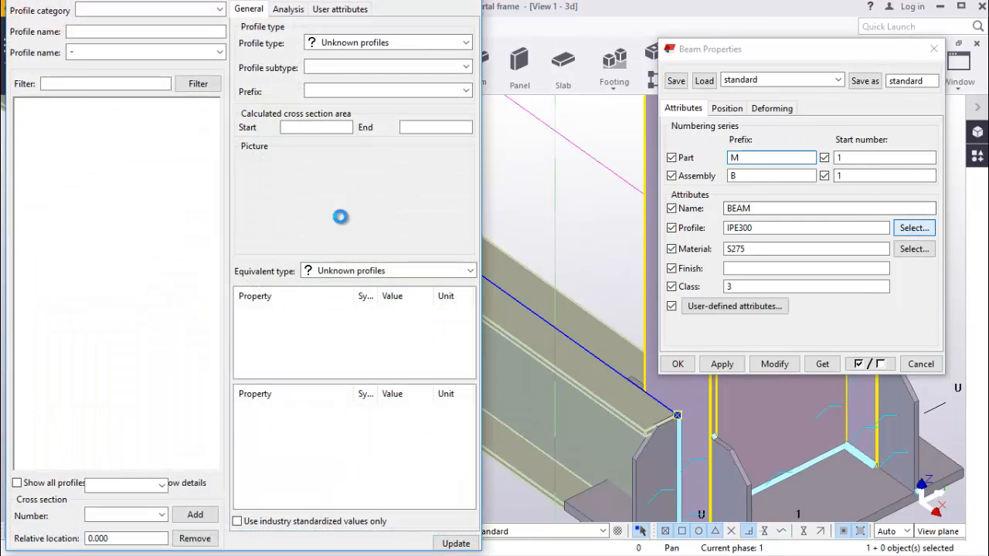
scroll(98, 227, up, 6)
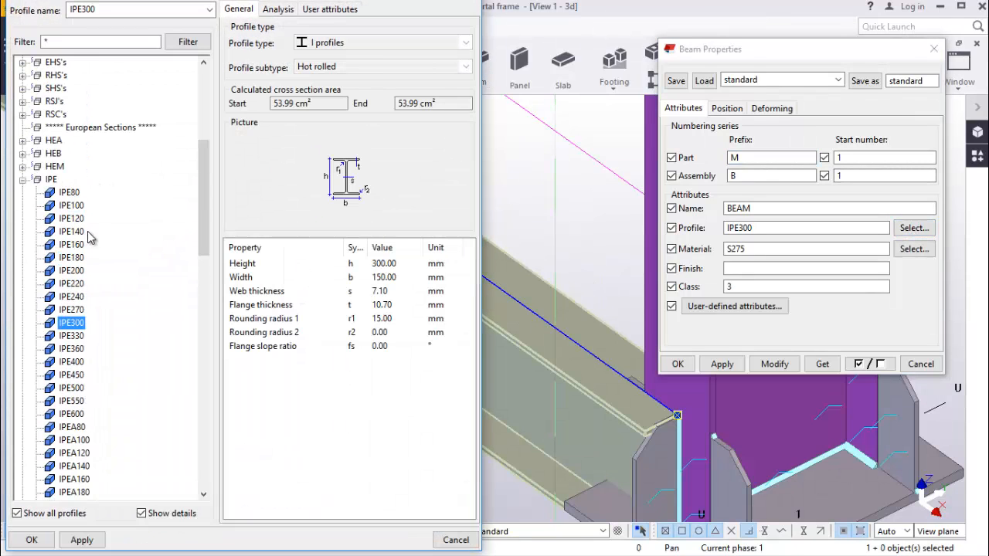
scroll(114, 212, up, 4)
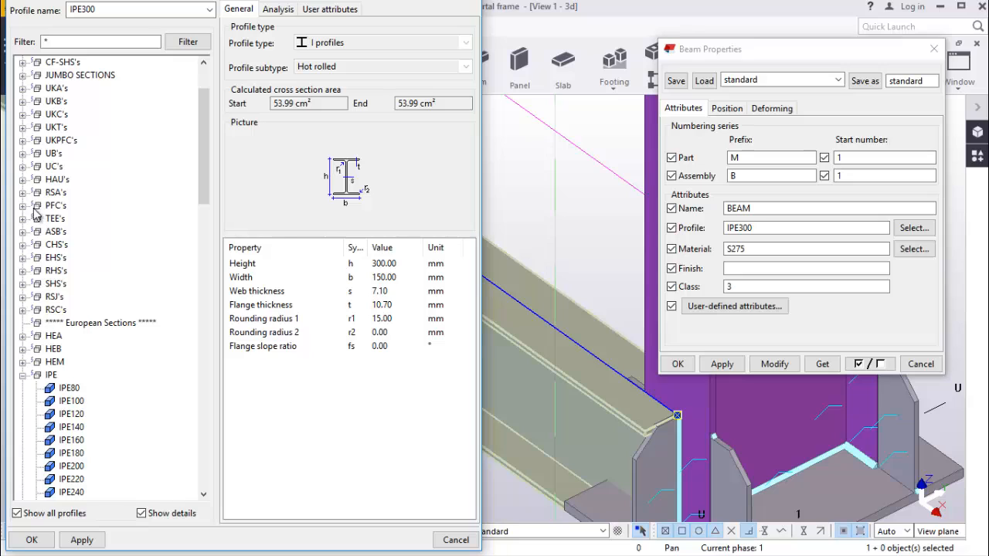
click(23, 205)
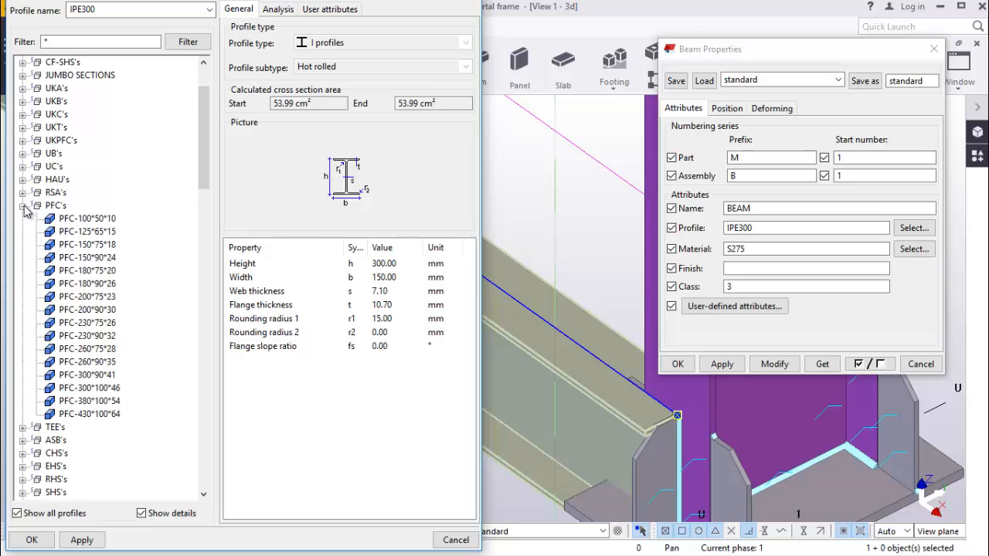
click(95, 222)
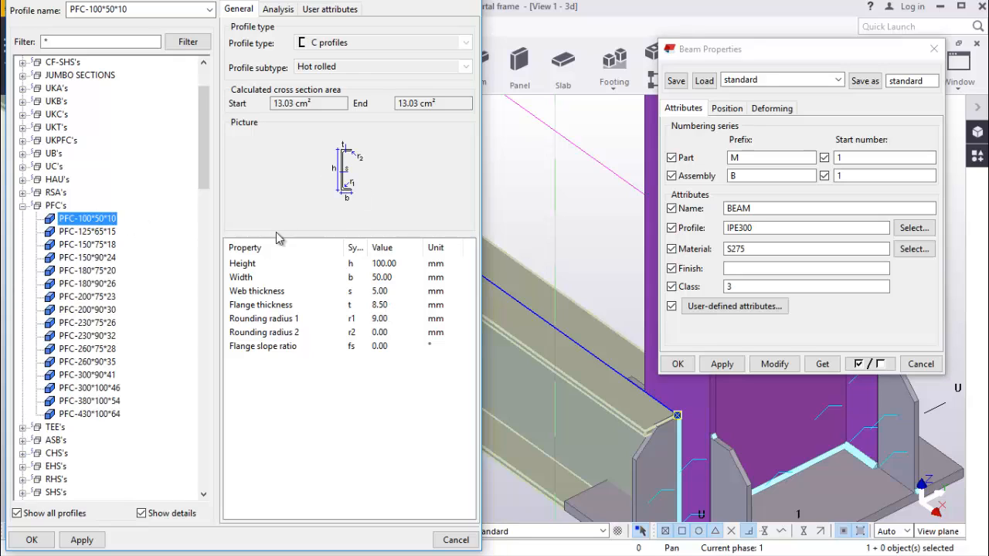
click(86, 541)
click(31, 540)
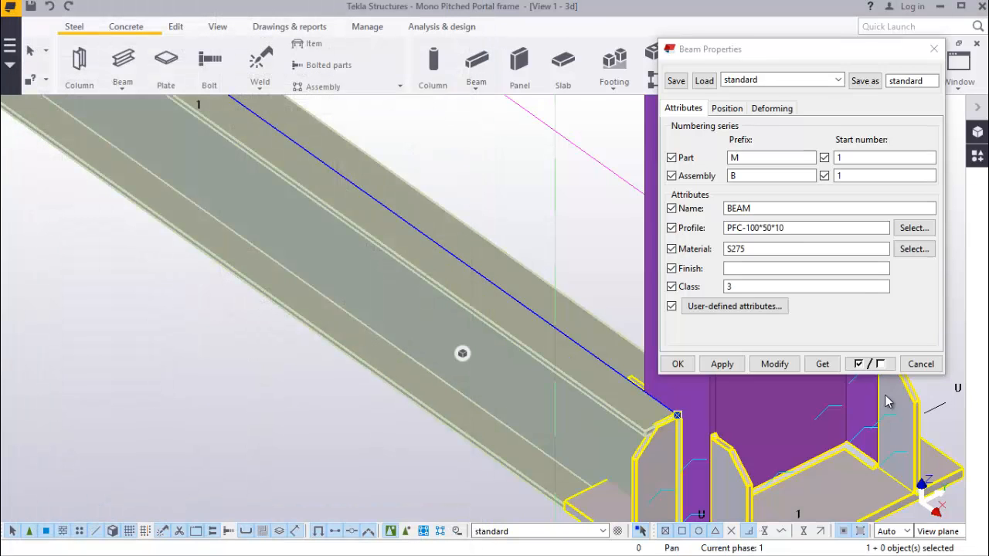
click(775, 364)
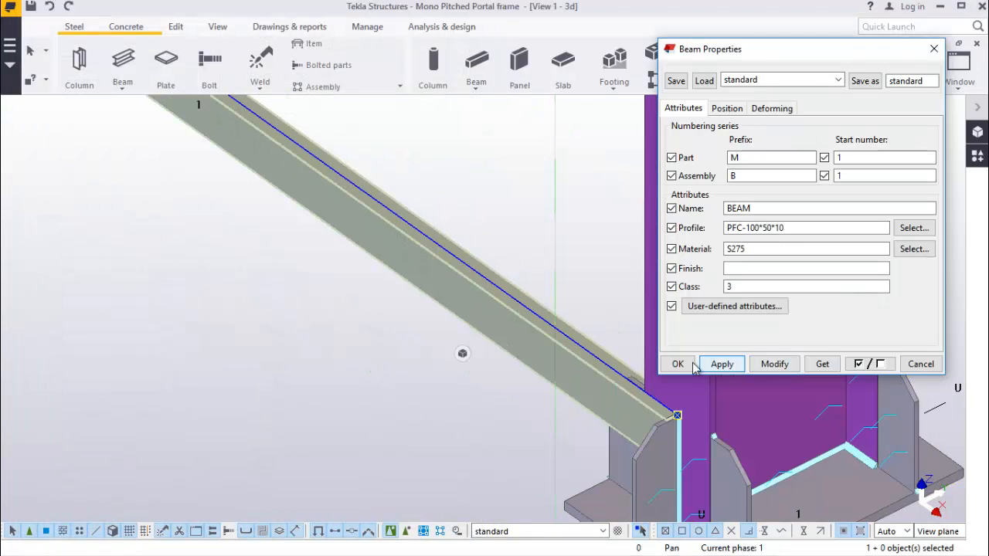
Set the channel's on-plane position to Left and its rotation to Below in the beam properties
scroll(313, 323, down, 2)
scroll(462, 374, up, 4)
scroll(391, 350, down, 1)
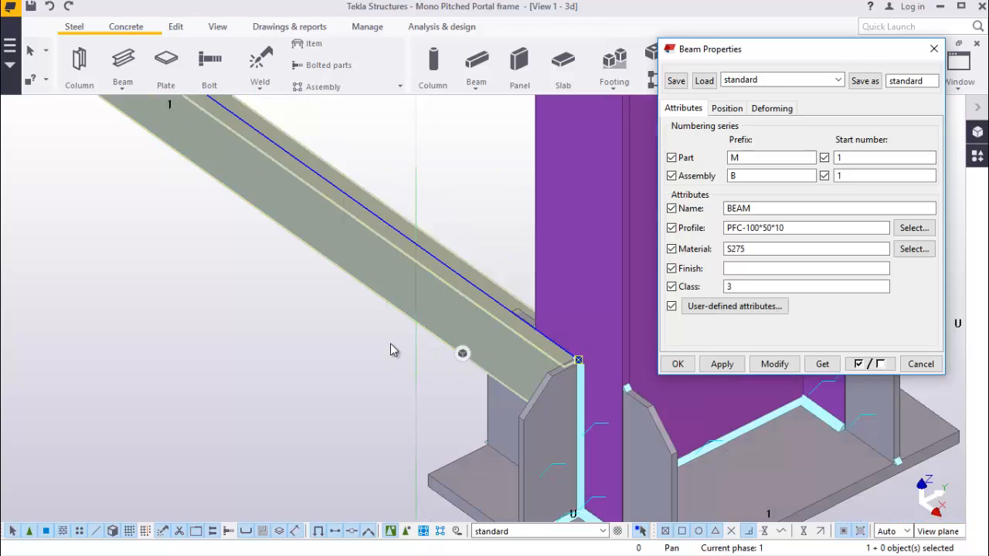
scroll(543, 371, up, 3)
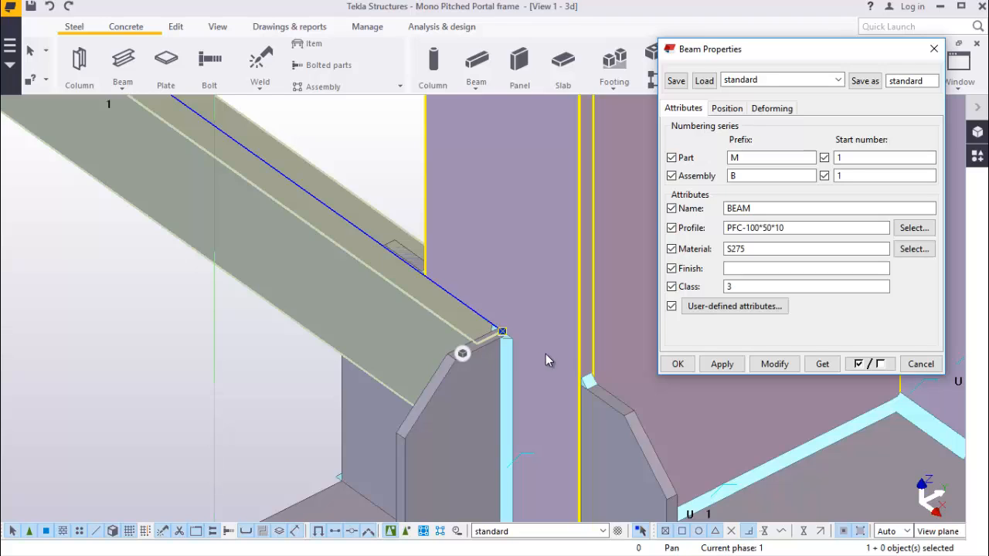
click(726, 109)
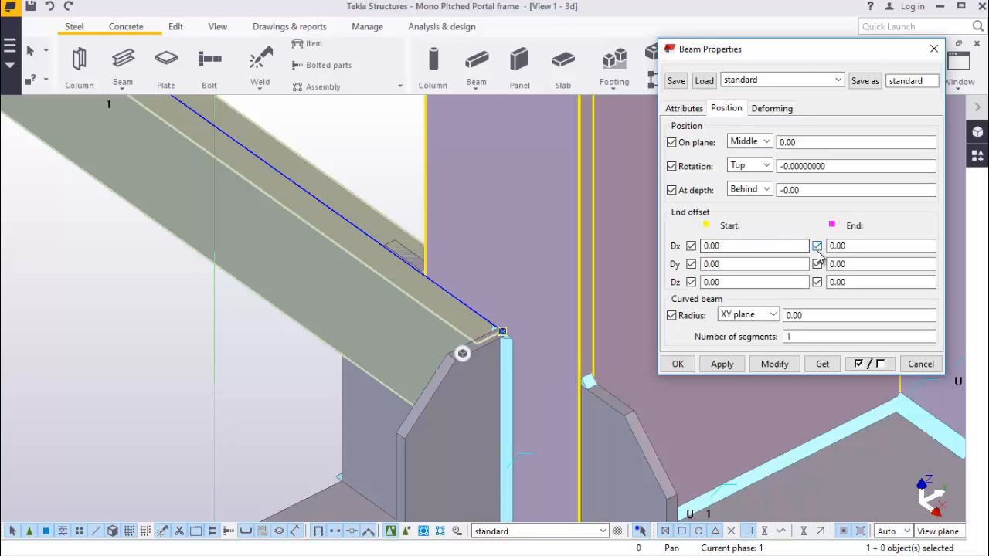
click(767, 142)
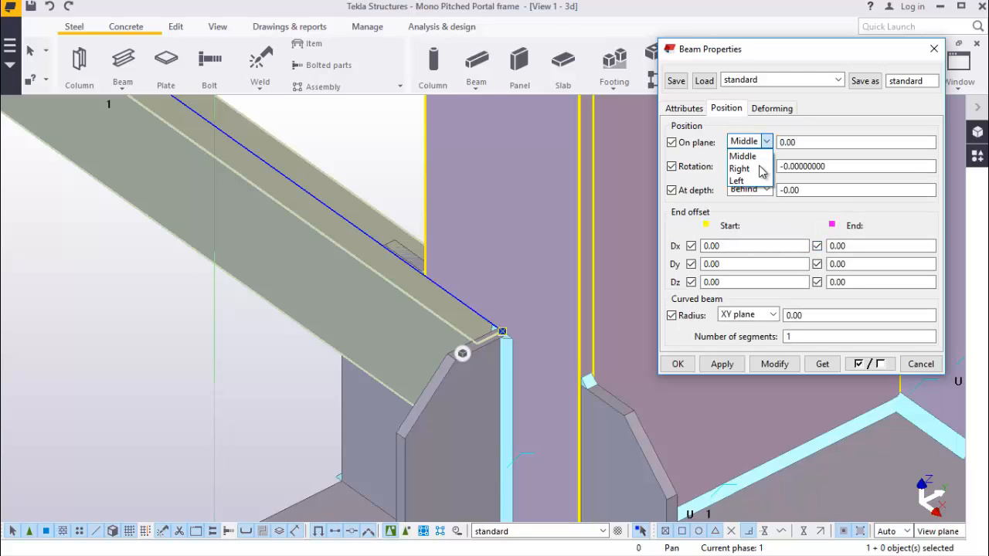
click(745, 181)
click(766, 166)
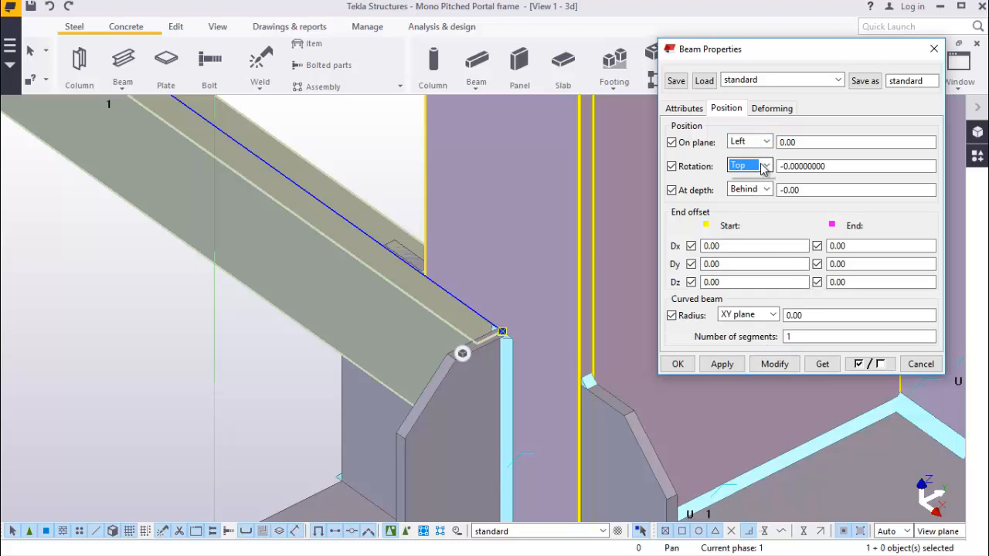
click(750, 217)
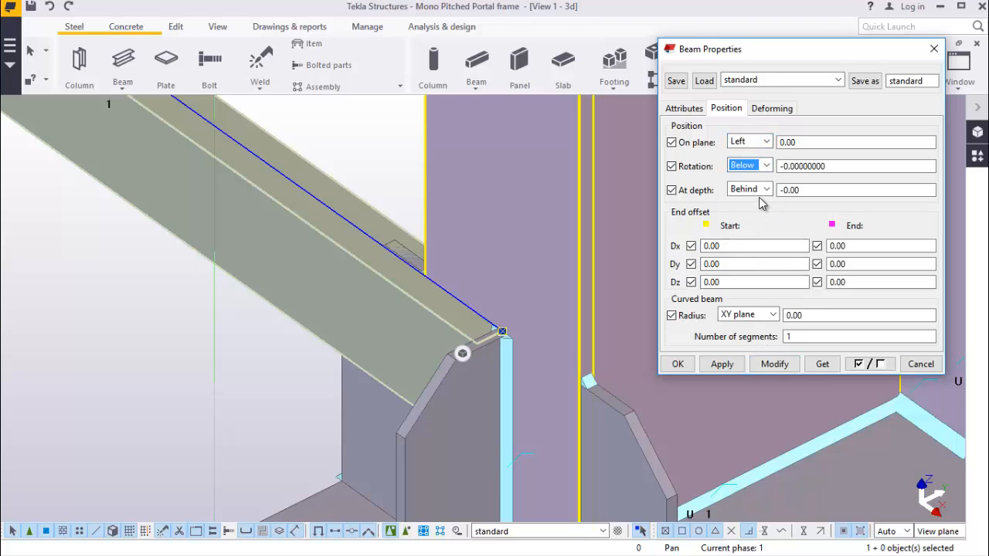
Set the channel's at-depth position to Front, modify the member with these position settings and close its properties
click(768, 190)
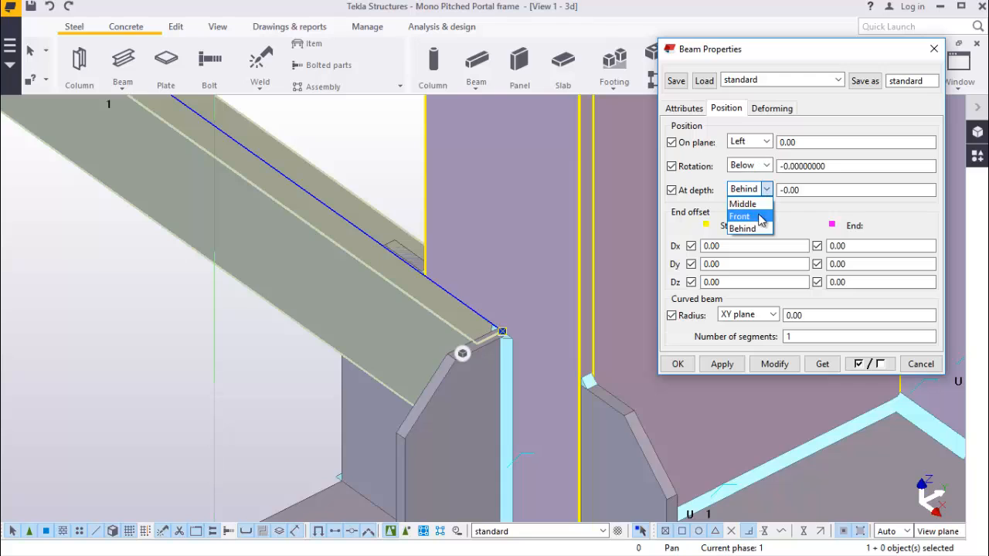
click(746, 226)
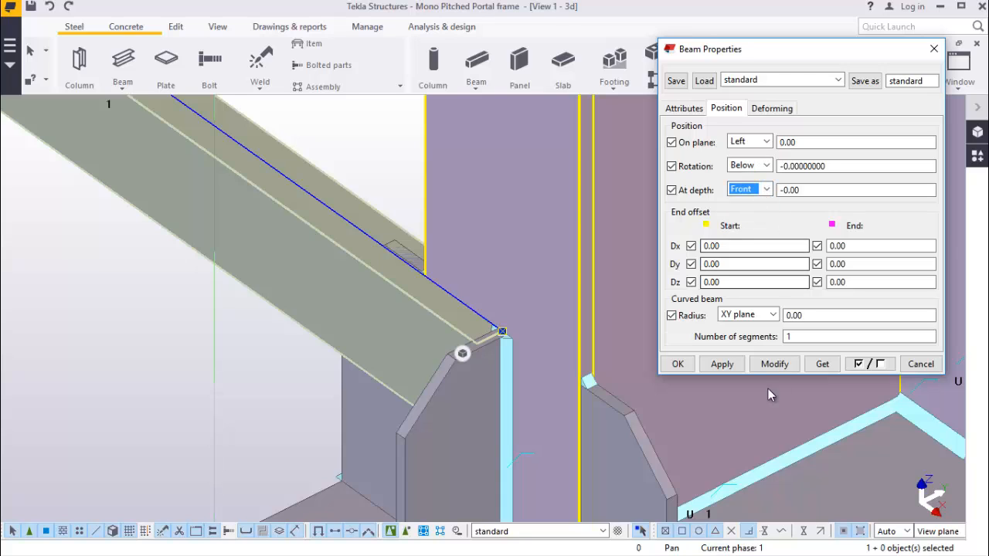
click(773, 364)
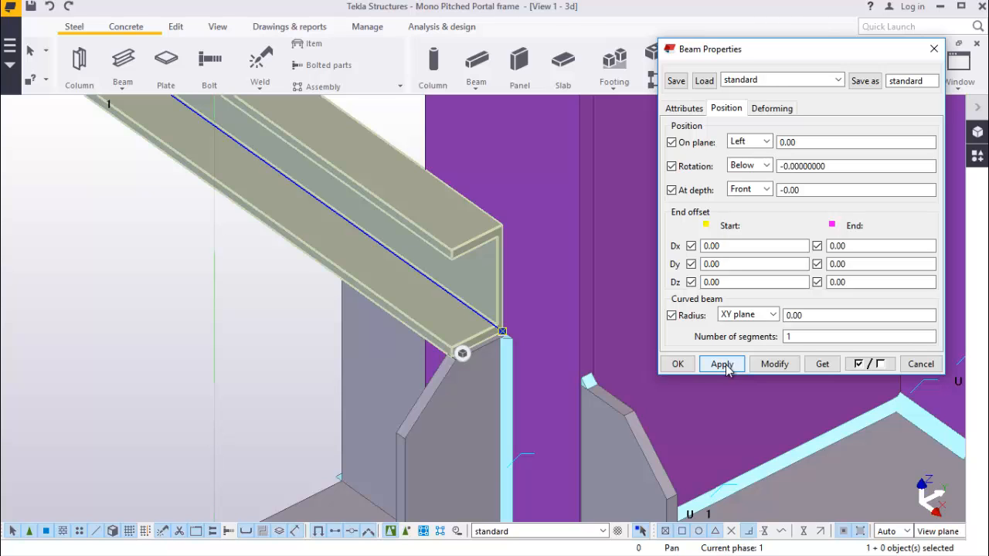
click(678, 364)
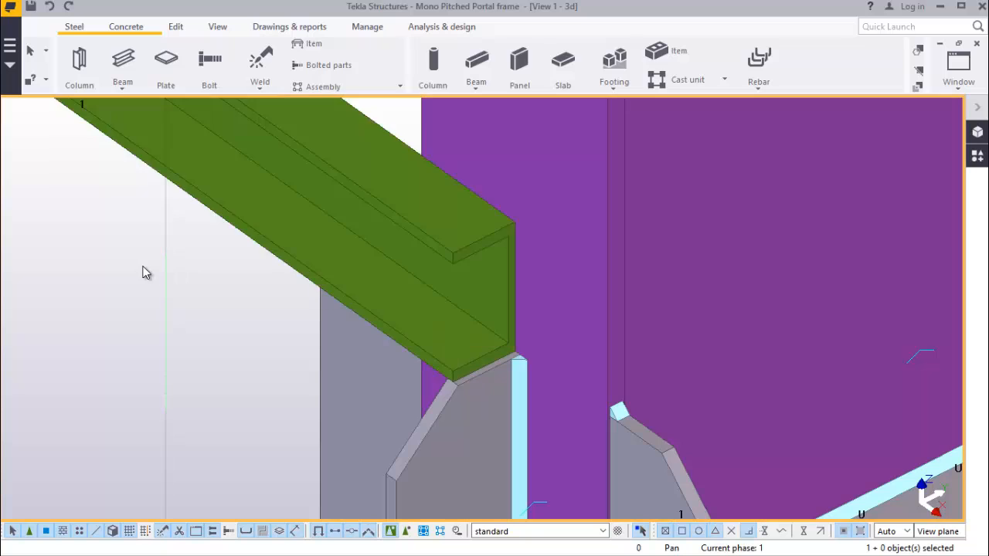
Try to move the channel 50 mm up along its vertical back edge from its lower corner
scroll(420, 316, up, 1)
scroll(486, 329, down, 3)
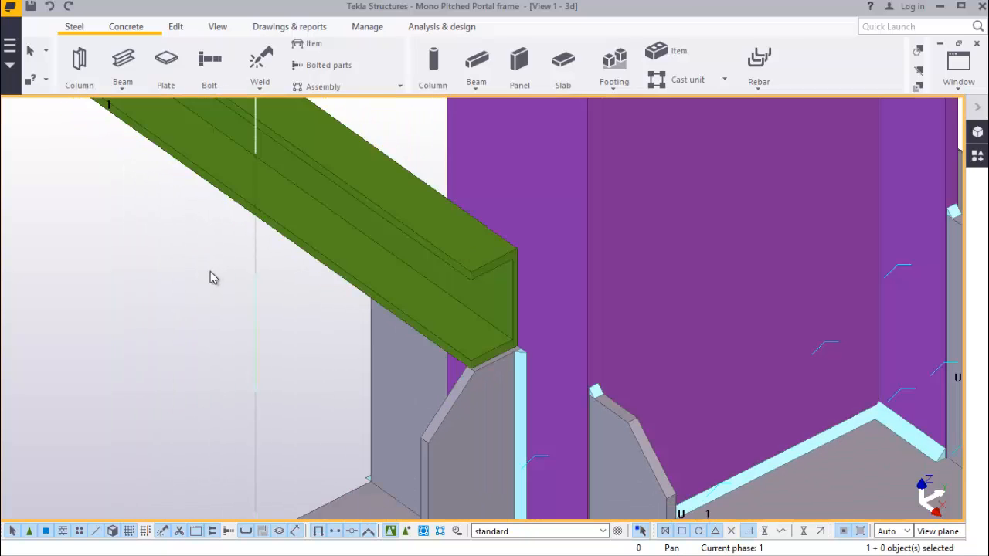
click(430, 235)
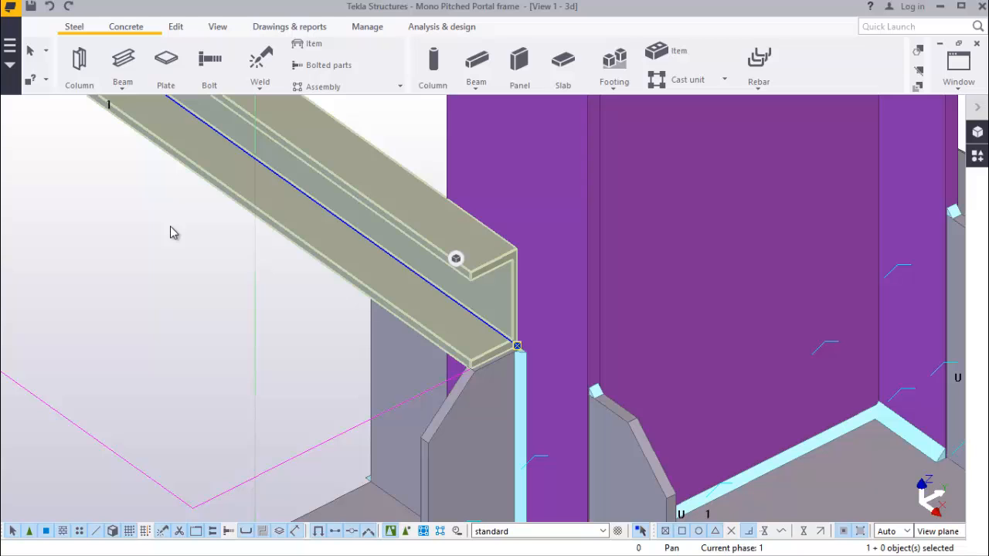
key(ctrl+m)
scroll(517, 347, up, 3)
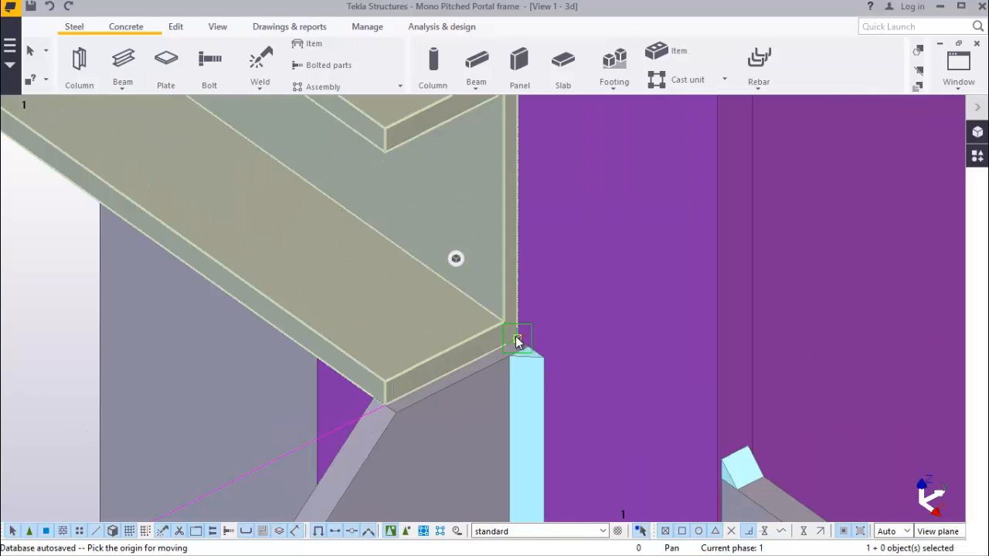
click(517, 338)
ctrl+middle_drag(517, 339, 517, 277)
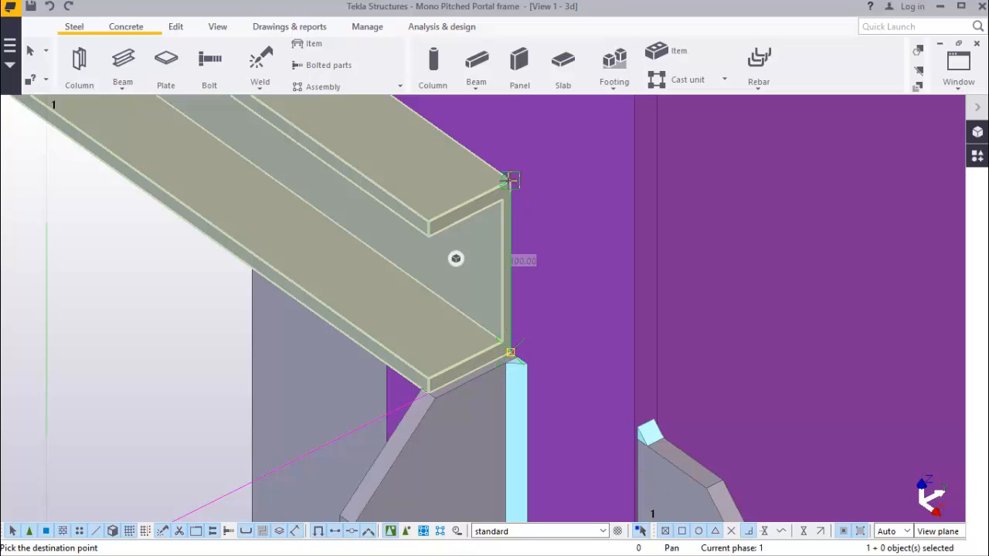
text(50)
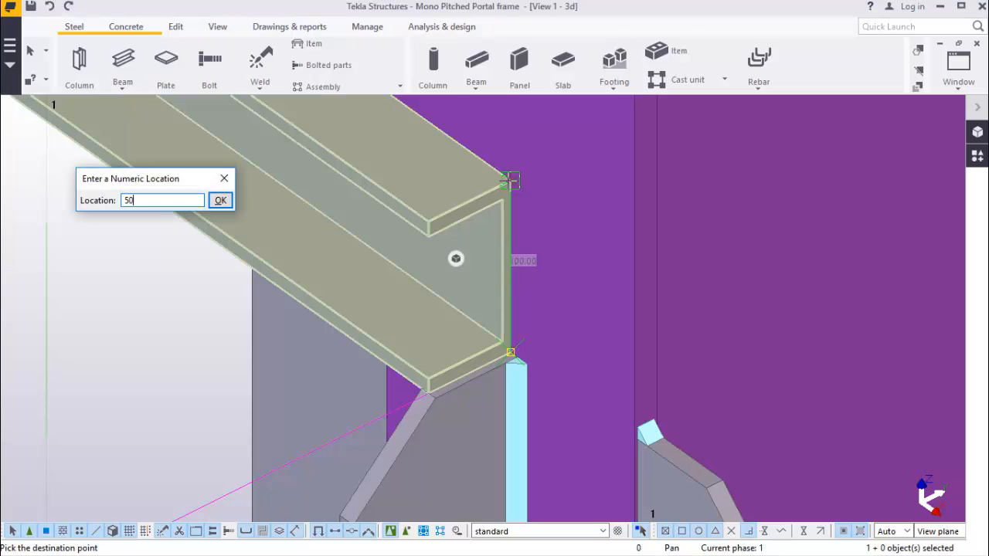
key(Return)
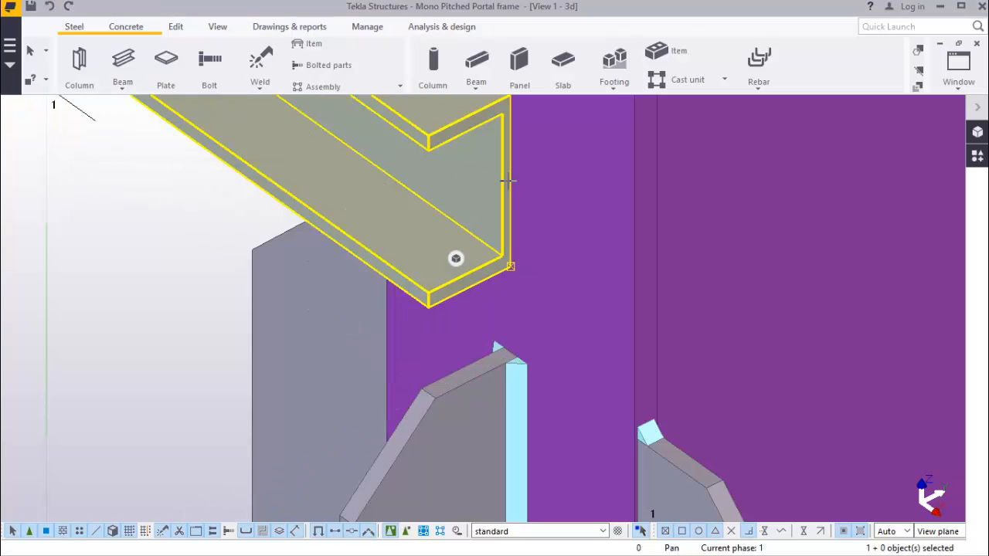
click(48, 7)
Move the channel 100 mm vertically upward from its lower back corner, clear of the base stiffener
click(303, 228)
right_click(354, 284)
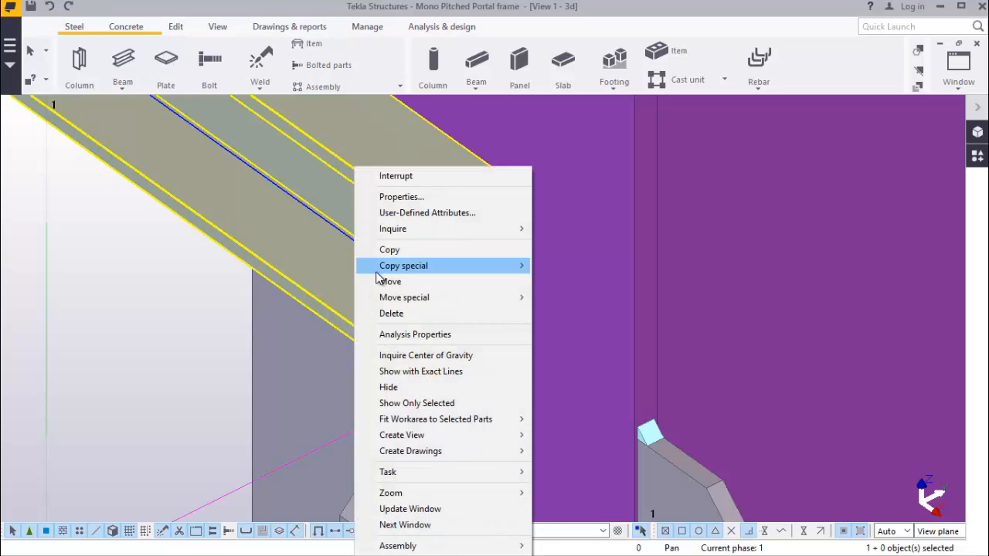
click(384, 281)
scroll(520, 353, up, 2)
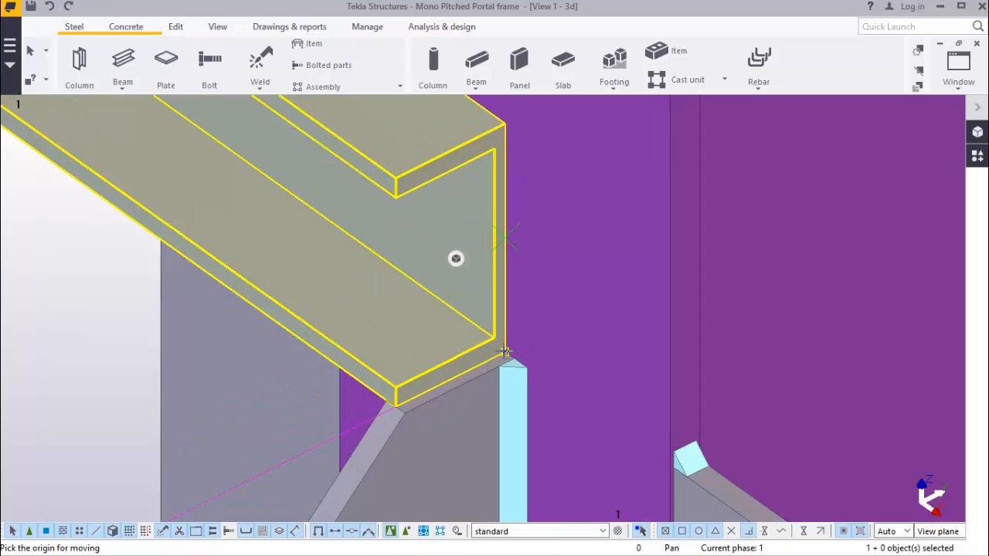
click(503, 353)
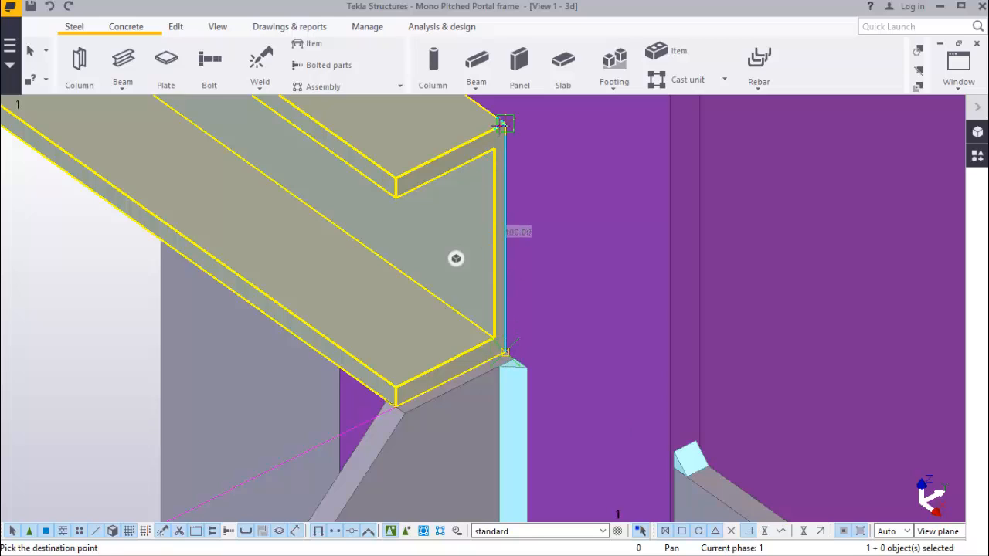
text(100)
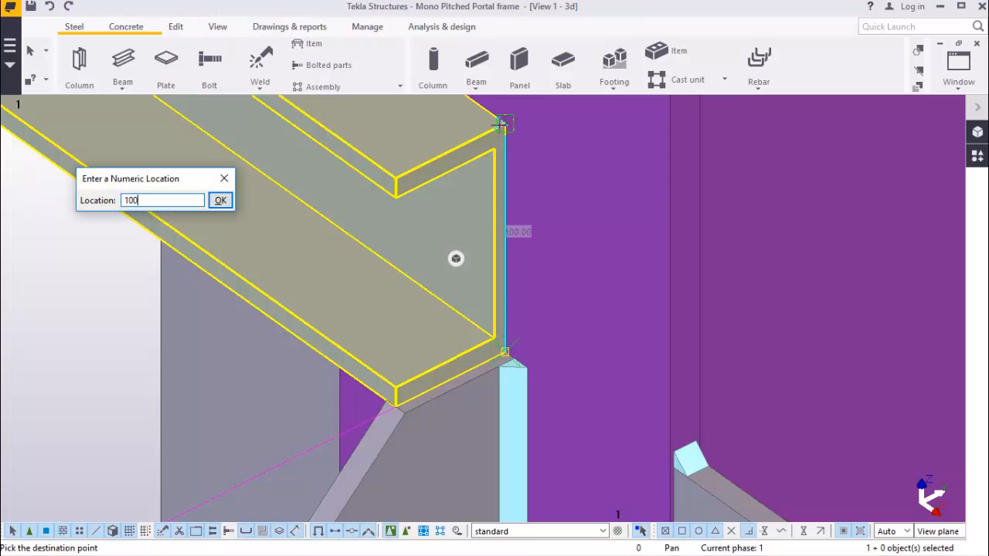
key(Return)
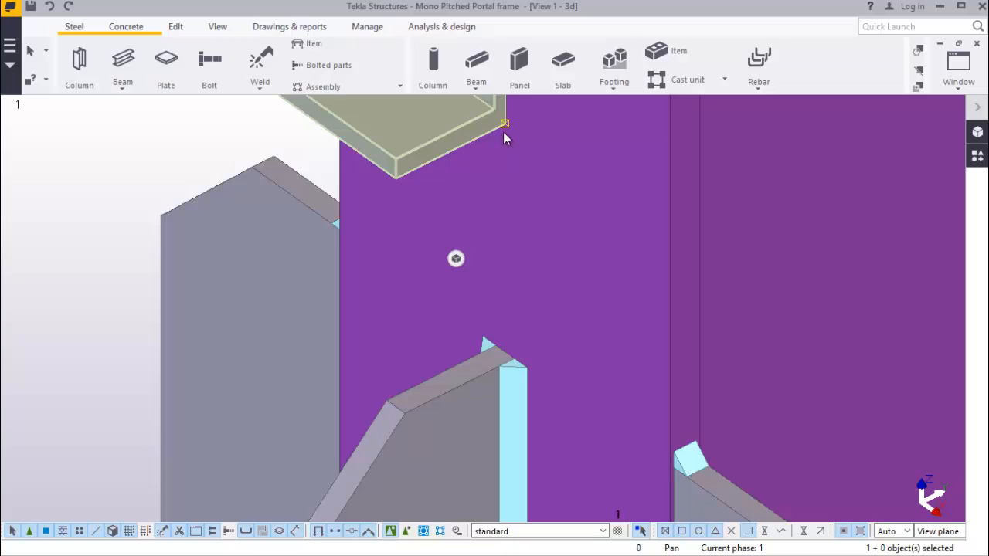
scroll(506, 148, down, 1)
scroll(425, 297, down, 4)
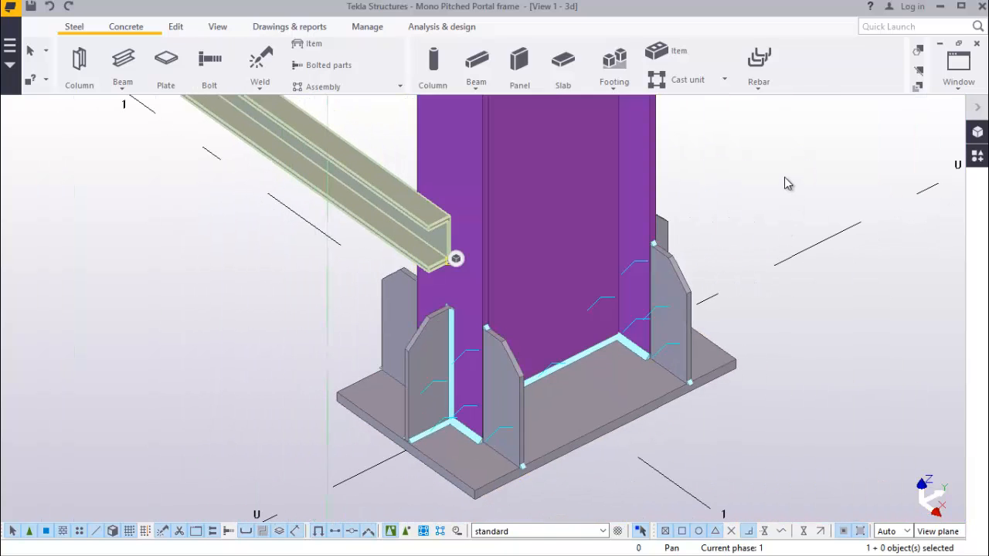
Add points at any position on the channel's lower back corner and on the column flange's edge level with it
scroll(421, 255, up, 4)
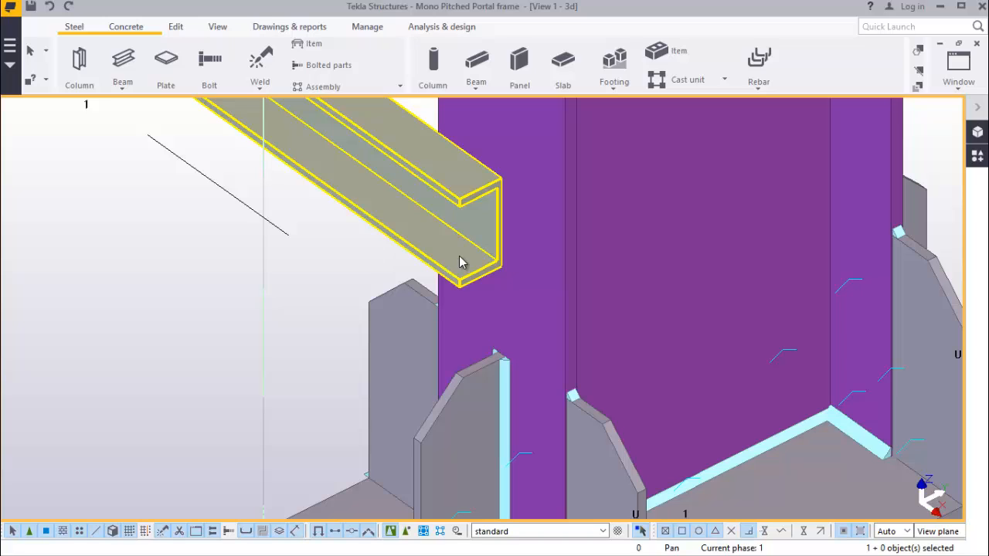
scroll(397, 272, up, 1)
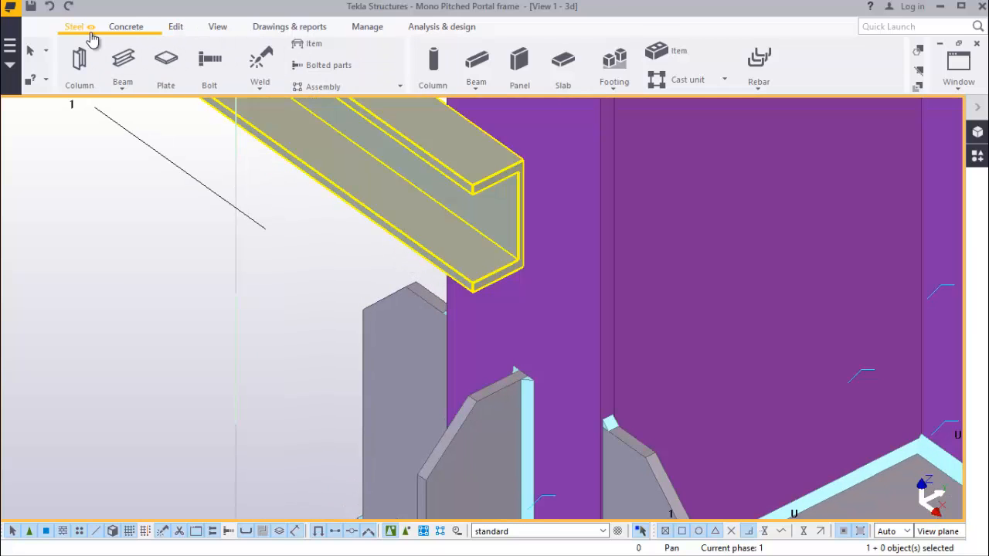
click(176, 28)
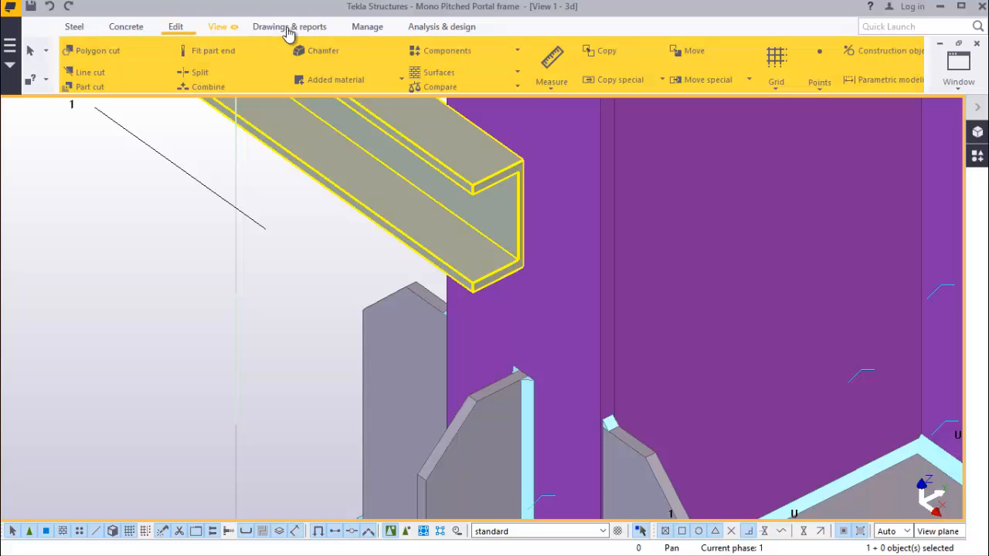
click(819, 83)
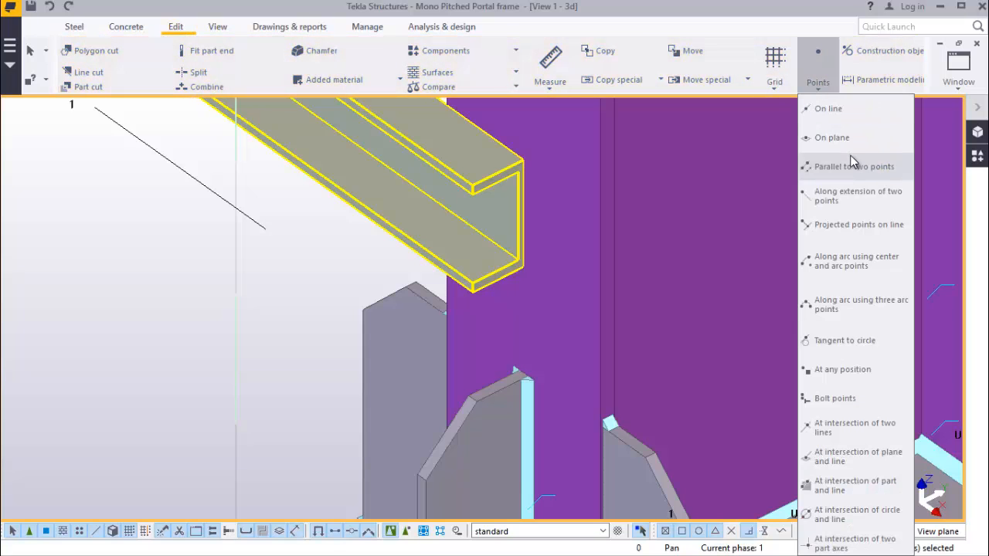
click(850, 369)
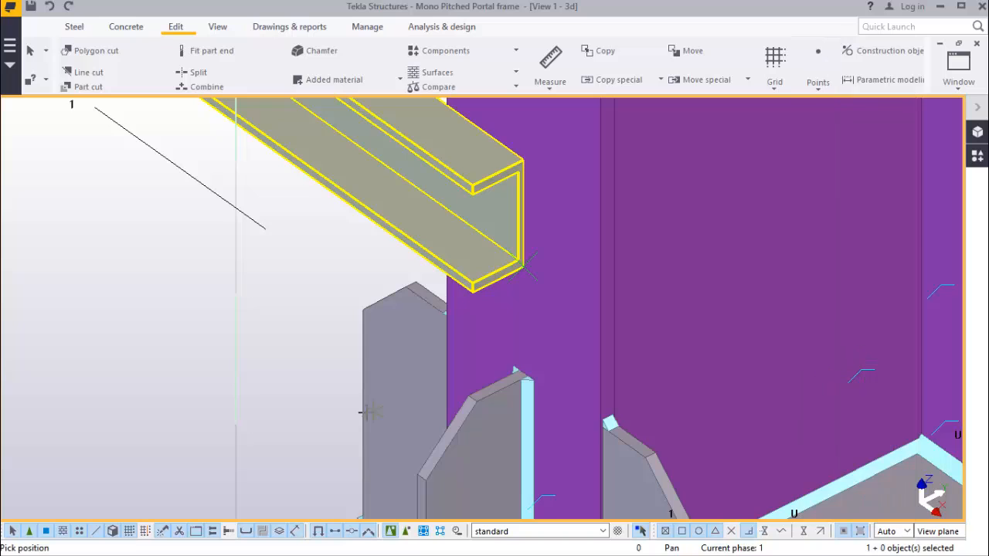
scroll(579, 209, up, 3)
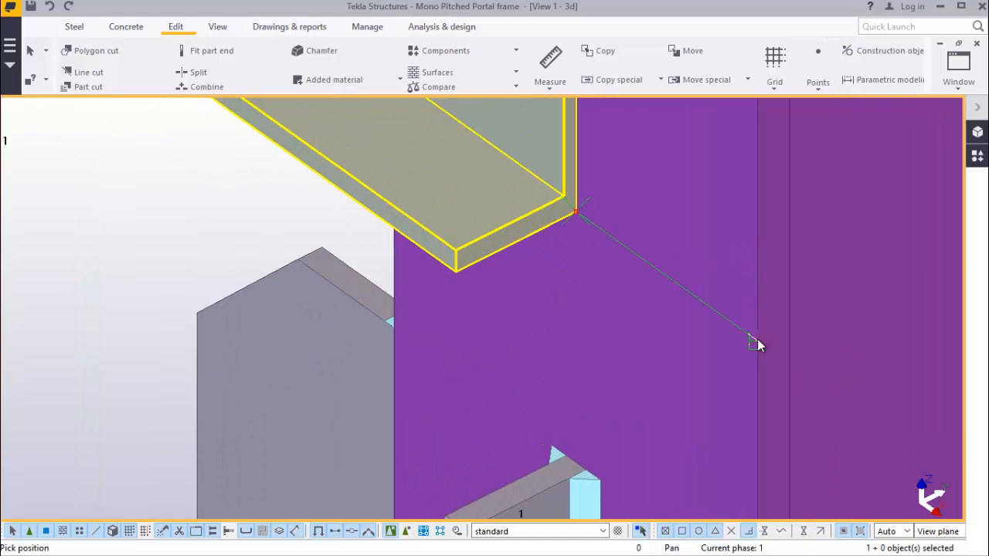
right_click(642, 250)
click(657, 257)
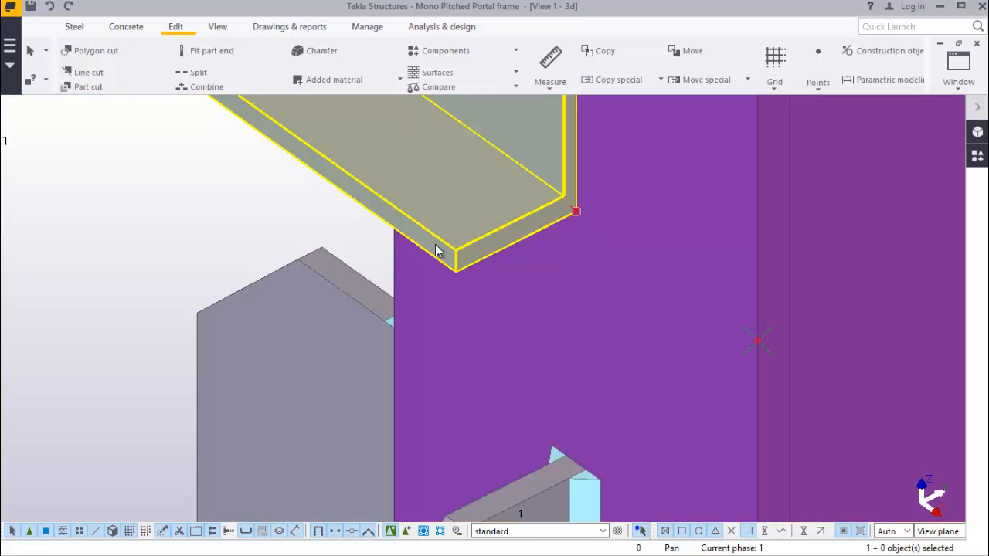
Copy the point at the channel's corner, using the flange-edge point as origin and the channel's corner point as destination
right_click(177, 193)
click(211, 258)
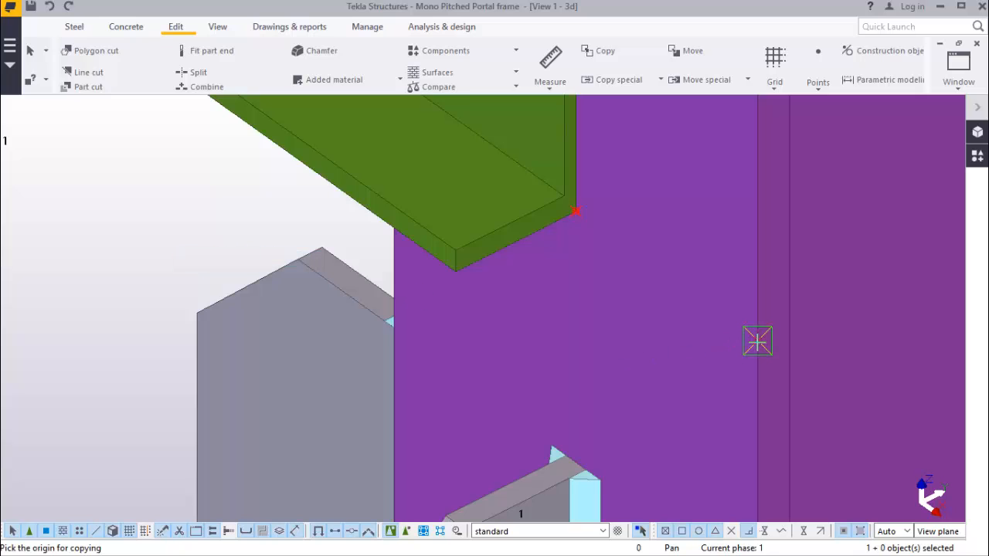
click(757, 341)
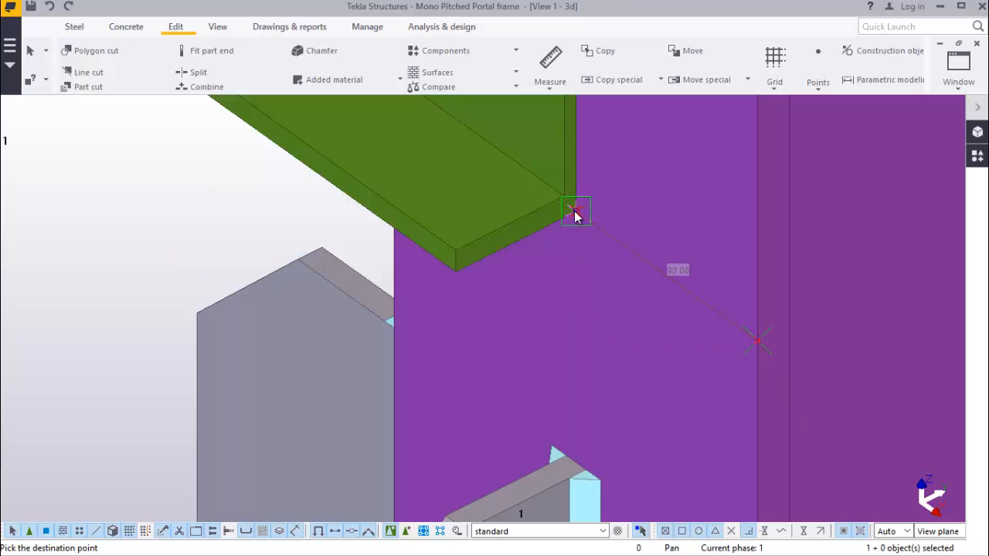
right_click(575, 253)
click(668, 255)
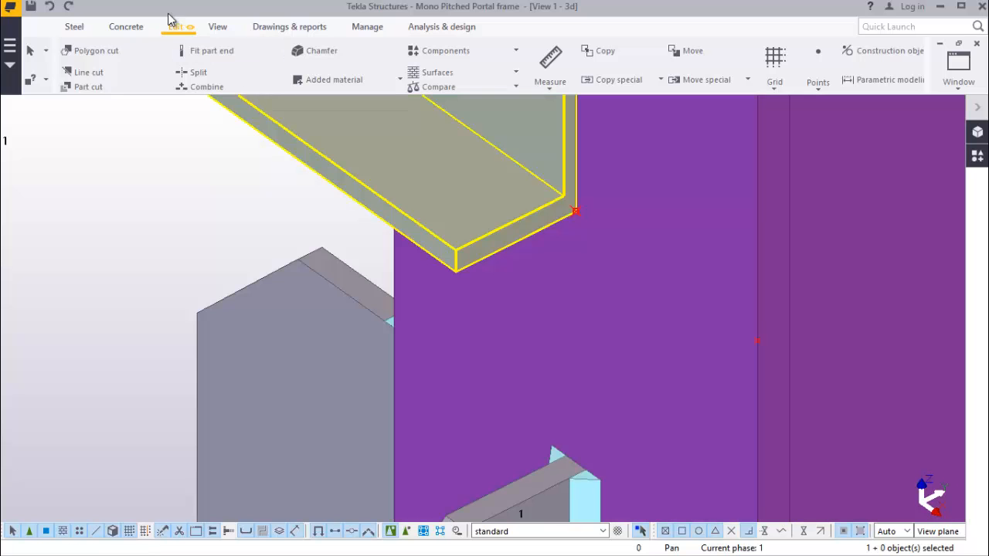
Set the view point at the channel's lower corner and examine the channel's underside and the points on the column flange
click(218, 27)
click(525, 71)
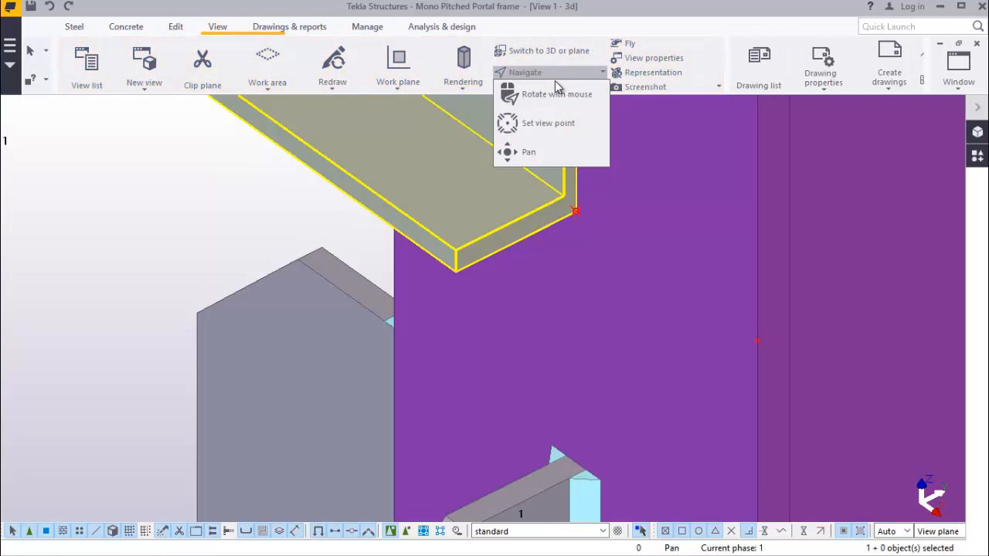
click(545, 124)
click(575, 211)
ctrl+middle_drag(579, 212, 593, 98)
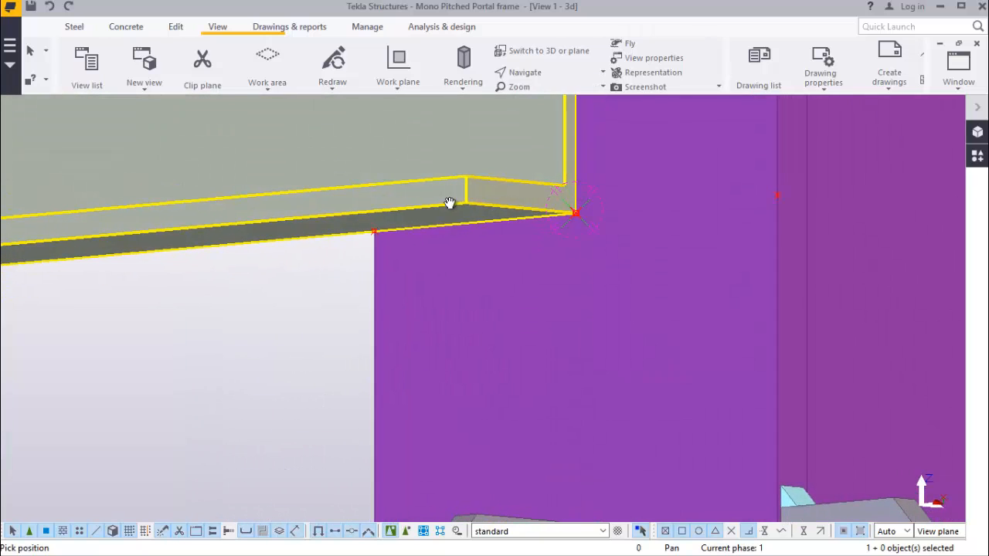
scroll(379, 232, up, 2)
right_click(302, 265)
click(340, 273)
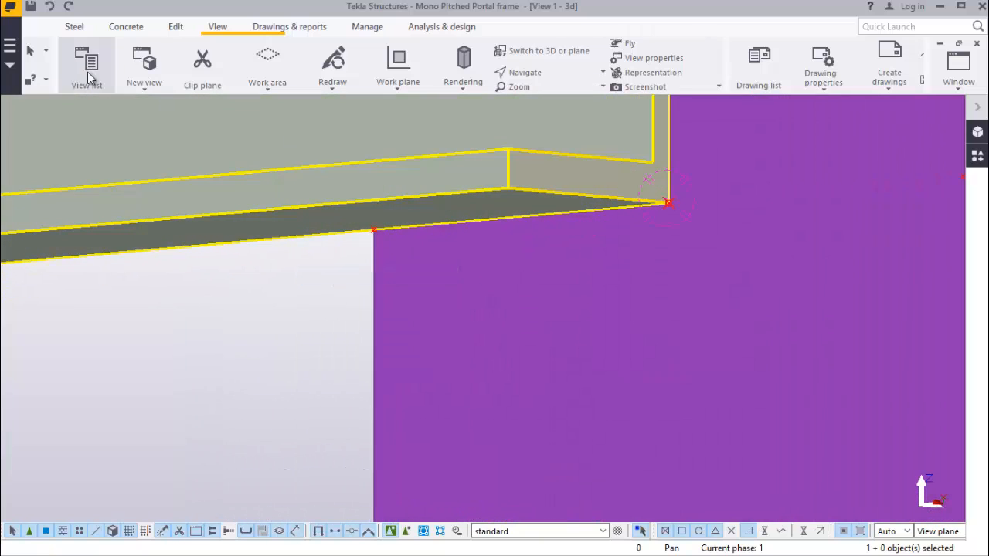
Create a steel beam along the column flange from the flange-edge point to the copied point on the opposite edge
click(74, 28)
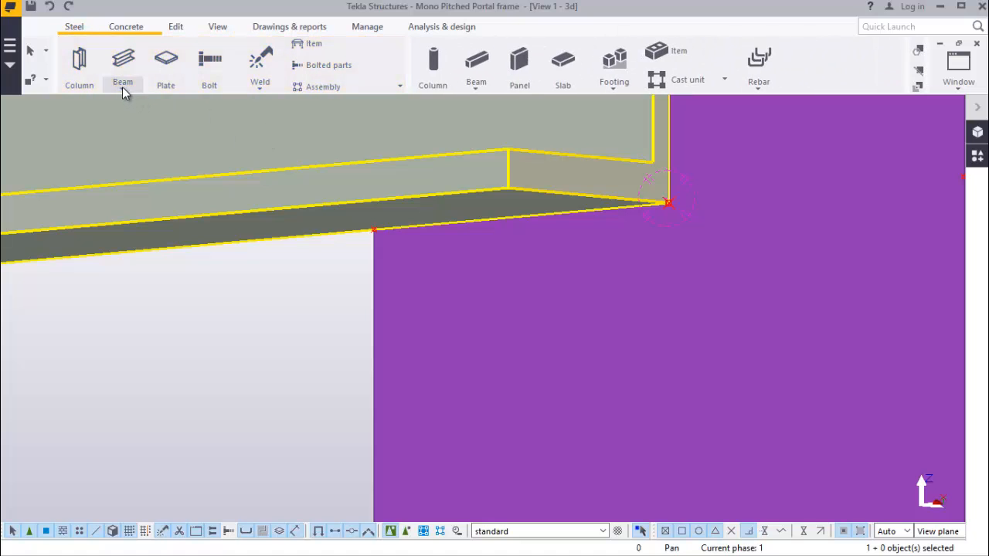
click(122, 85)
click(149, 110)
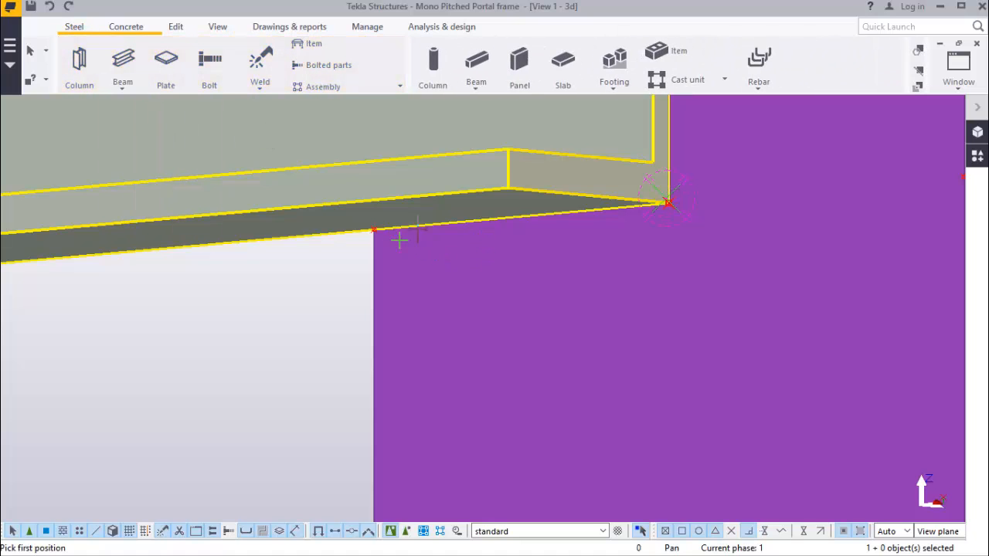
scroll(370, 228, up, 3)
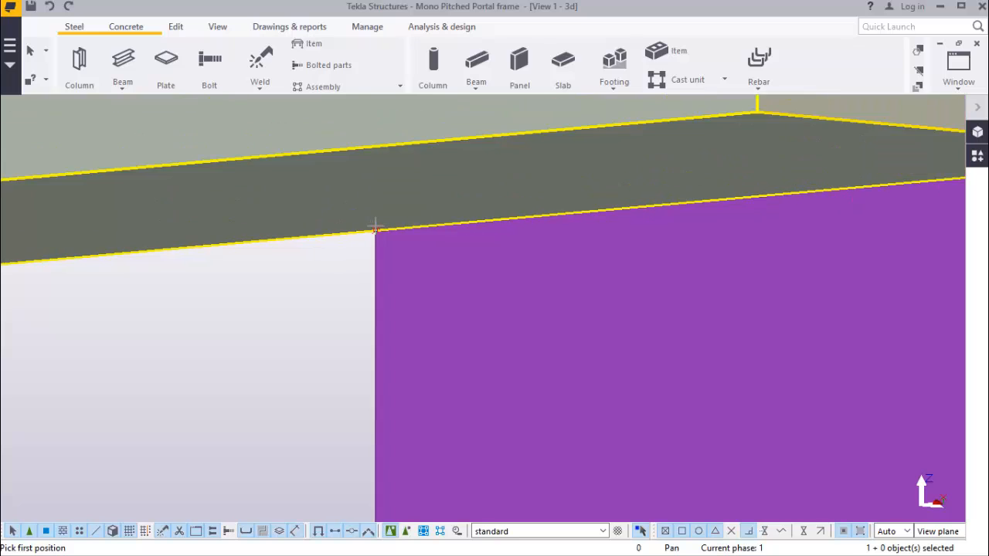
click(375, 233)
scroll(298, 263, down, 4)
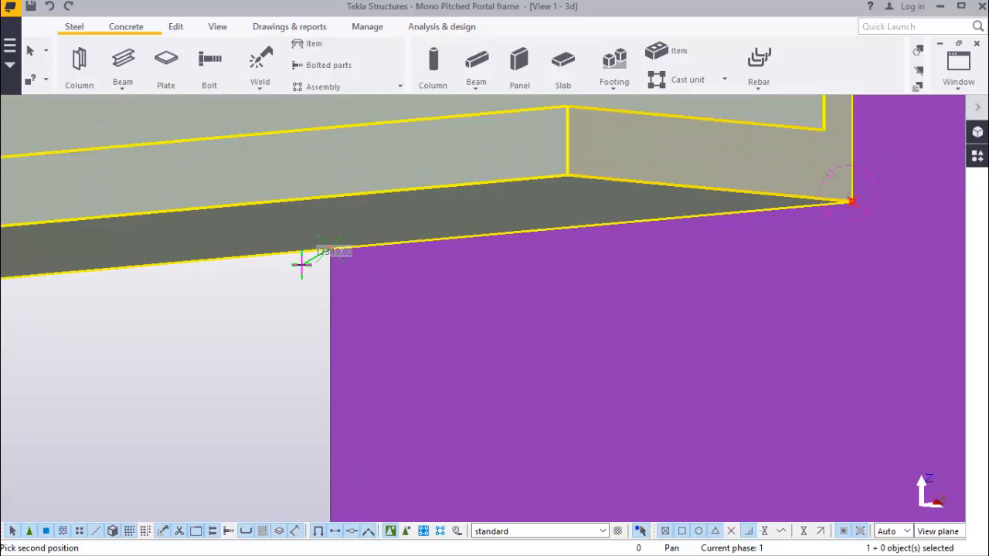
scroll(510, 262, down, 1)
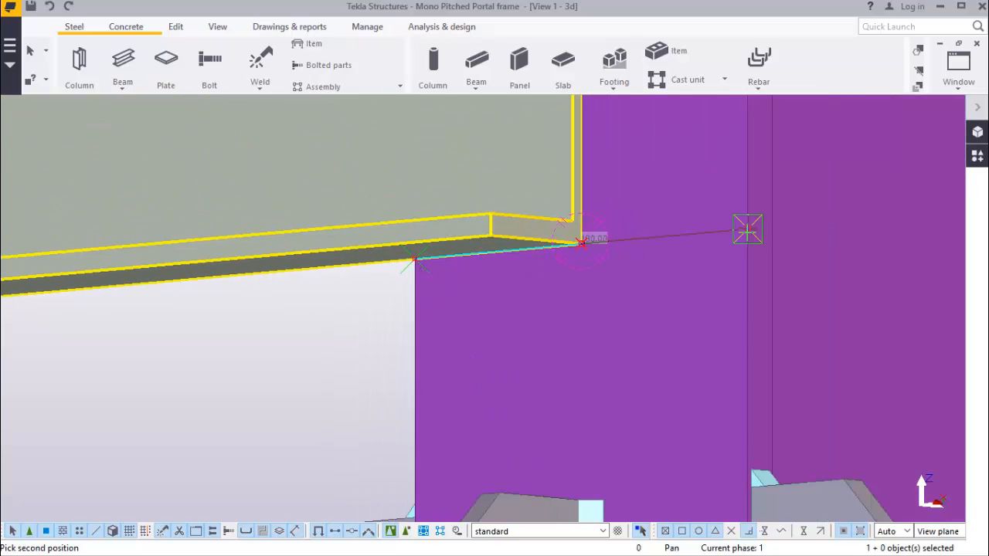
click(748, 234)
right_click(652, 207)
click(663, 211)
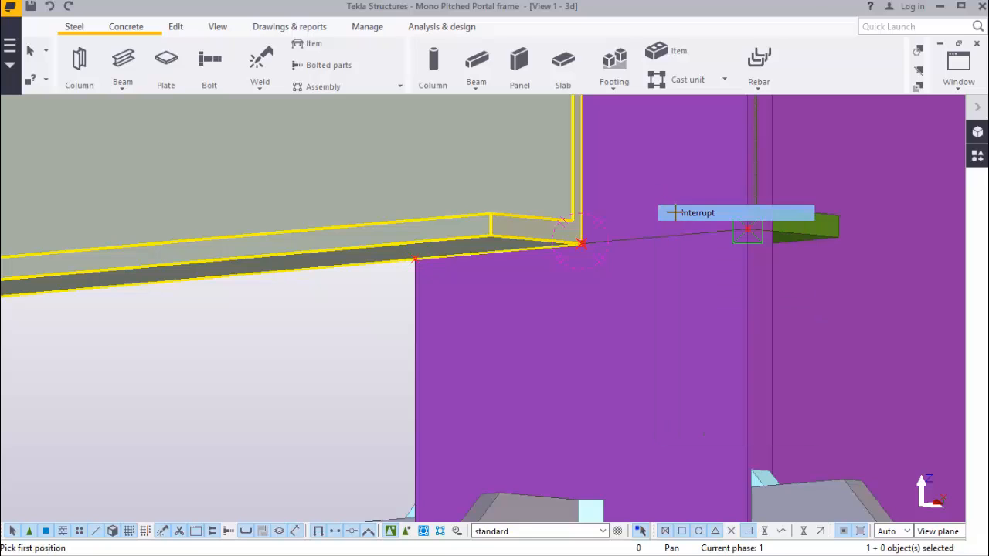
scroll(633, 302, down, 1)
scroll(633, 295, down, 2)
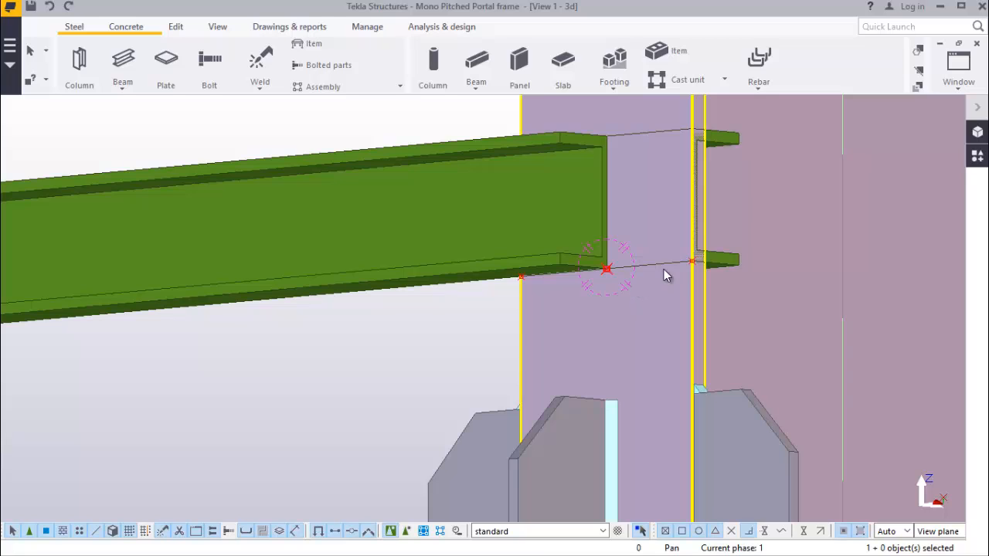
Change the profile of the short member on the column flange to the RSA90*90*6 angle from the profile catalogue
scroll(703, 232, up, 1)
double_click(720, 122)
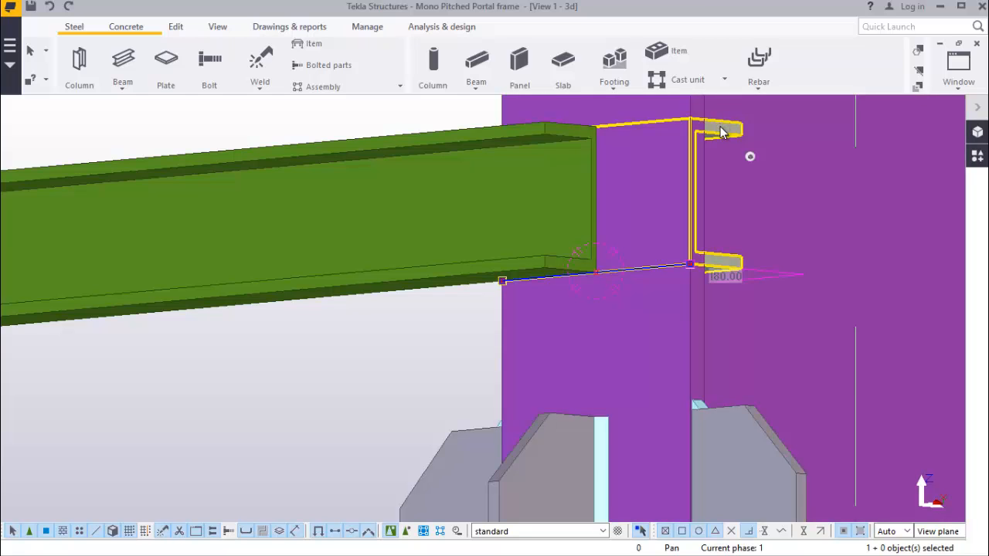
drag(735, 62, 264, 39)
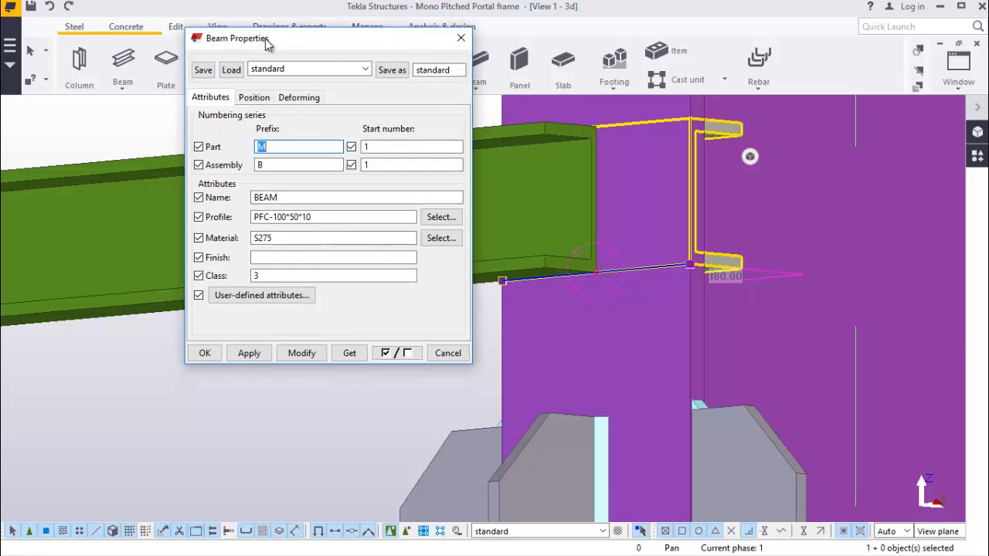
click(440, 219)
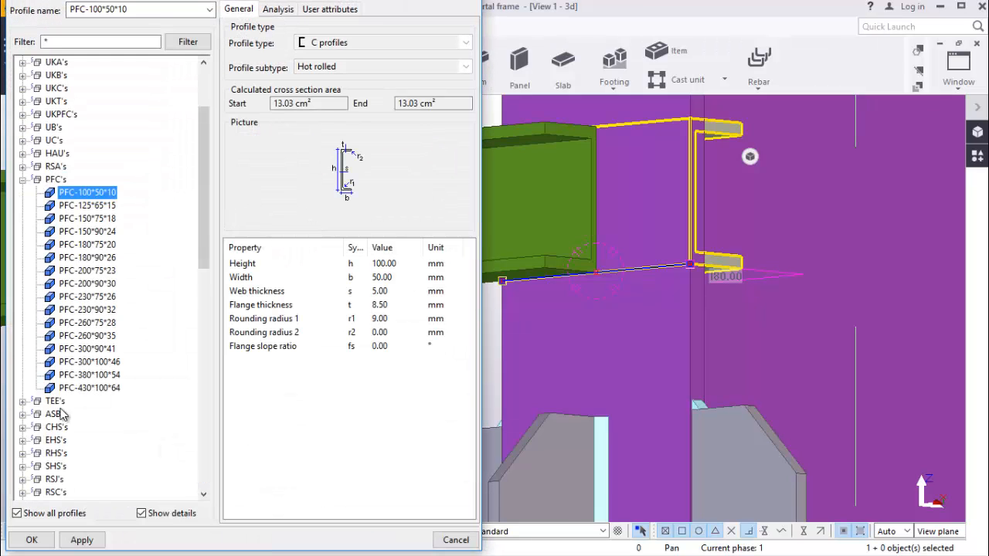
scroll(62, 417, down, 3)
scroll(65, 360, down, 2)
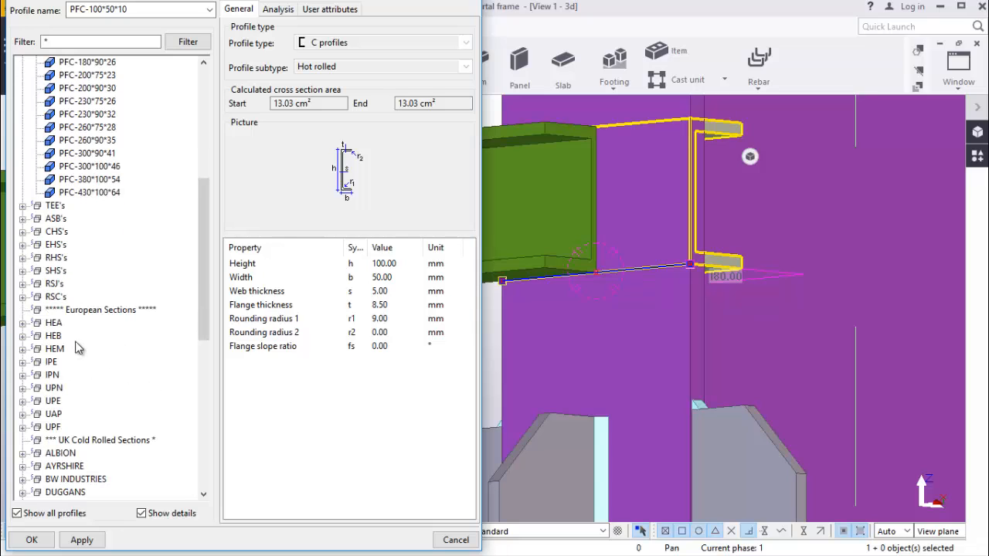
scroll(39, 275, up, 1)
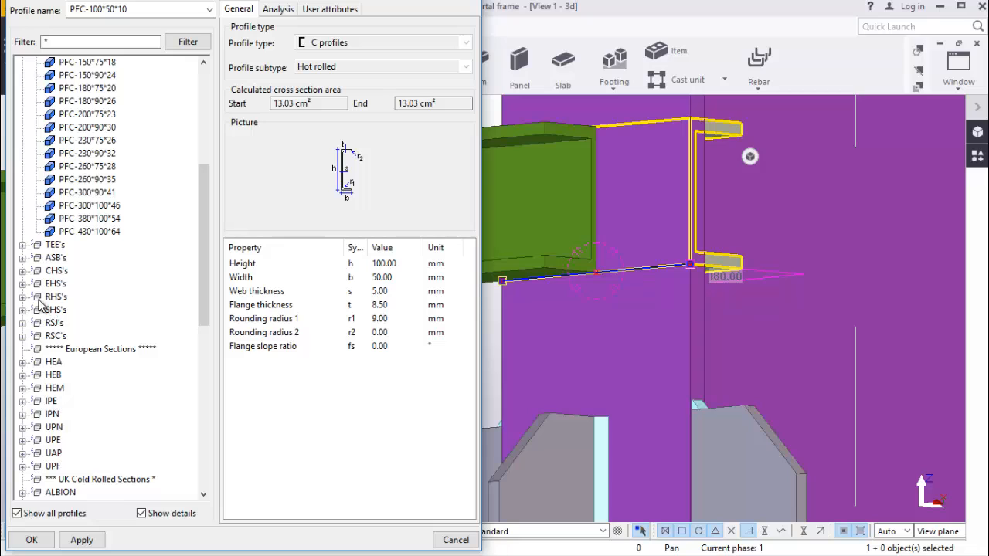
scroll(124, 234, down, 2)
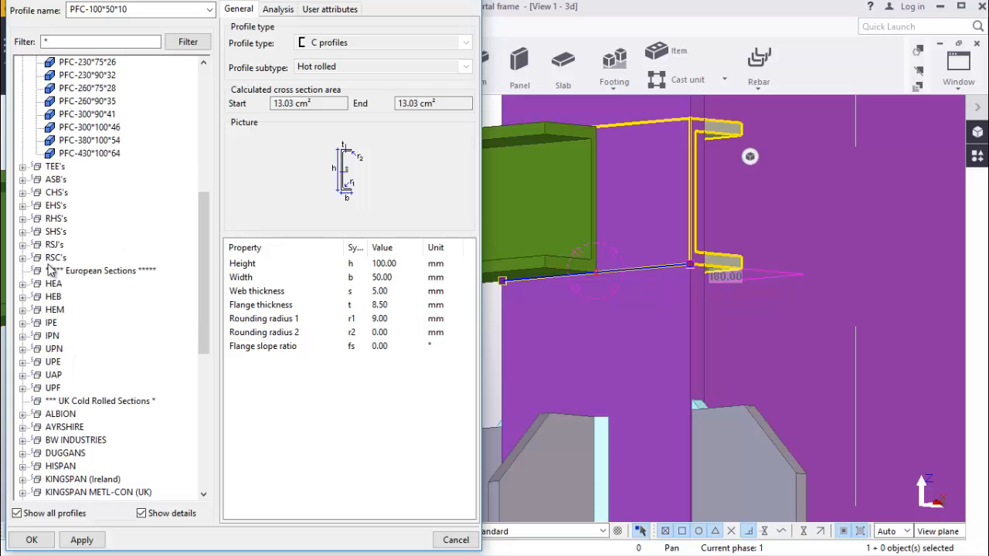
scroll(53, 278, up, 9)
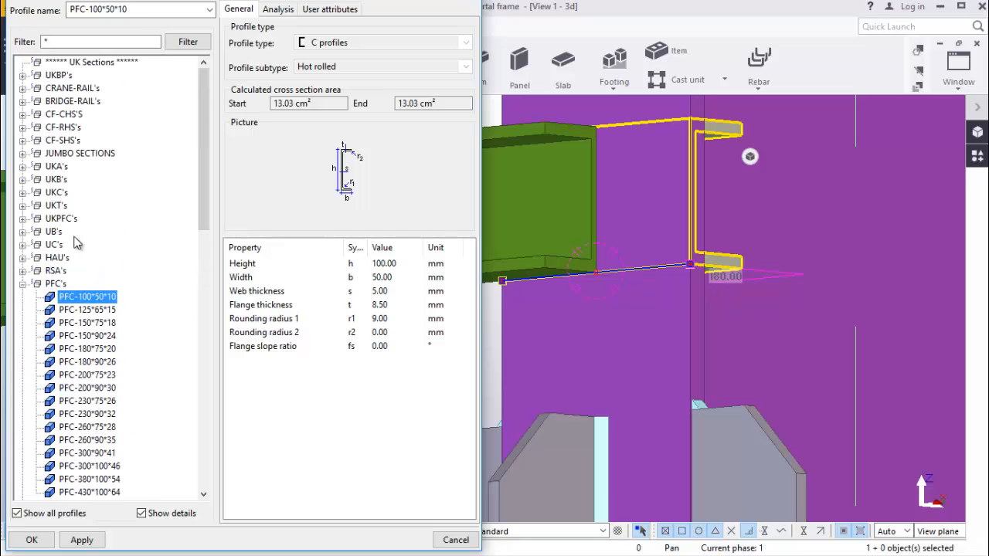
click(23, 271)
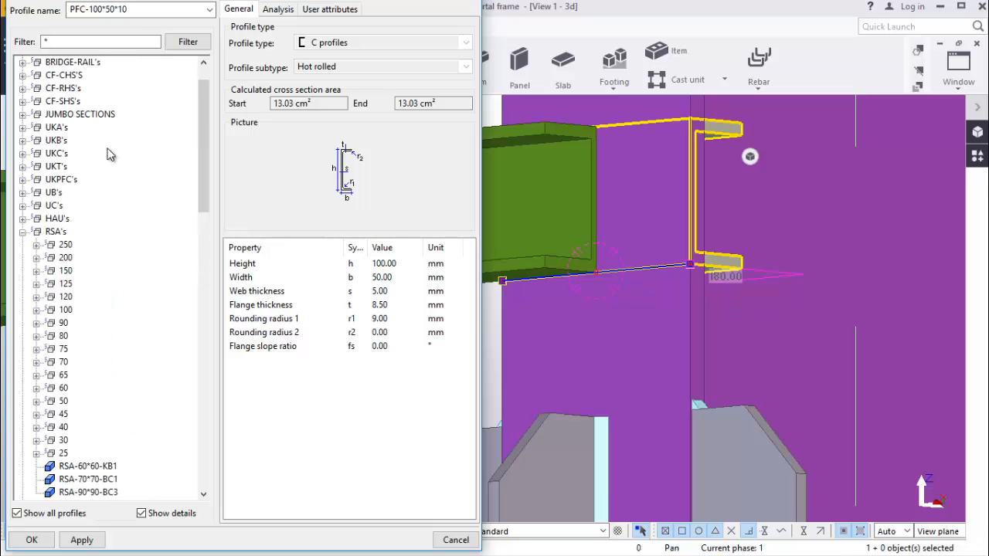
click(36, 323)
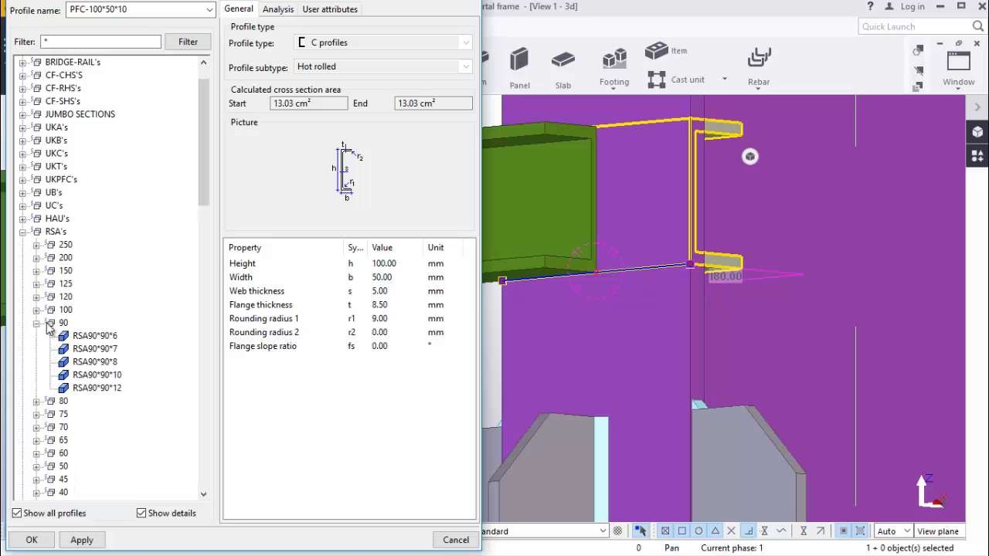
click(95, 336)
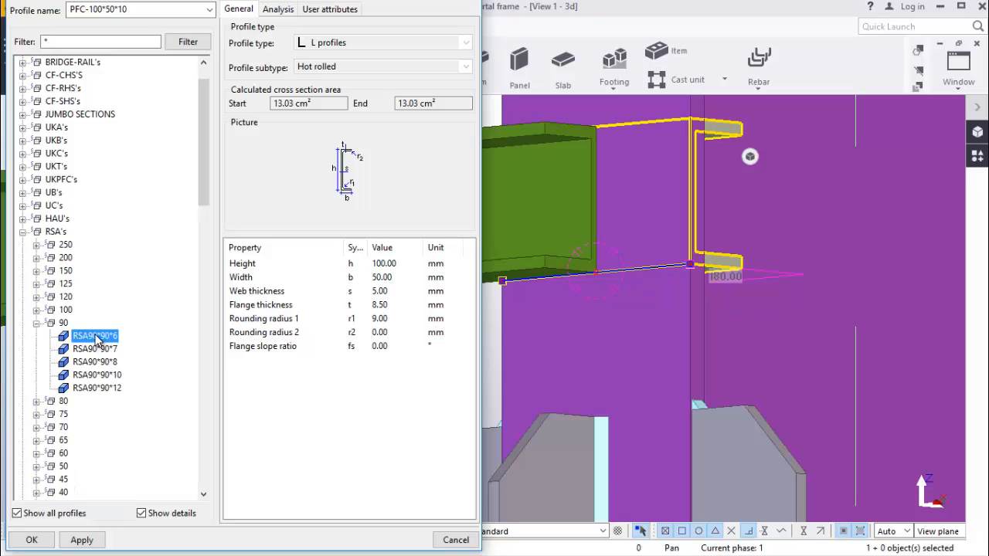
click(83, 542)
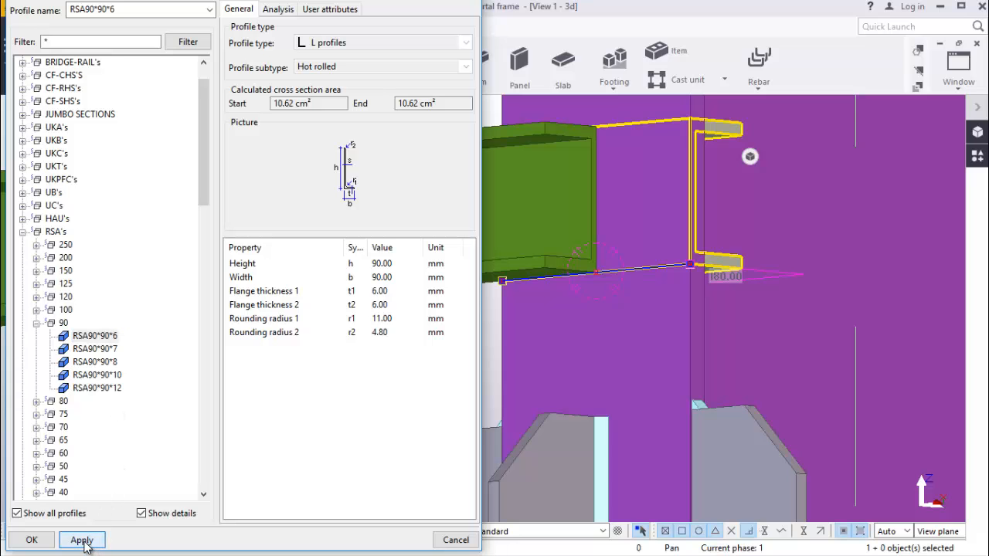
click(33, 540)
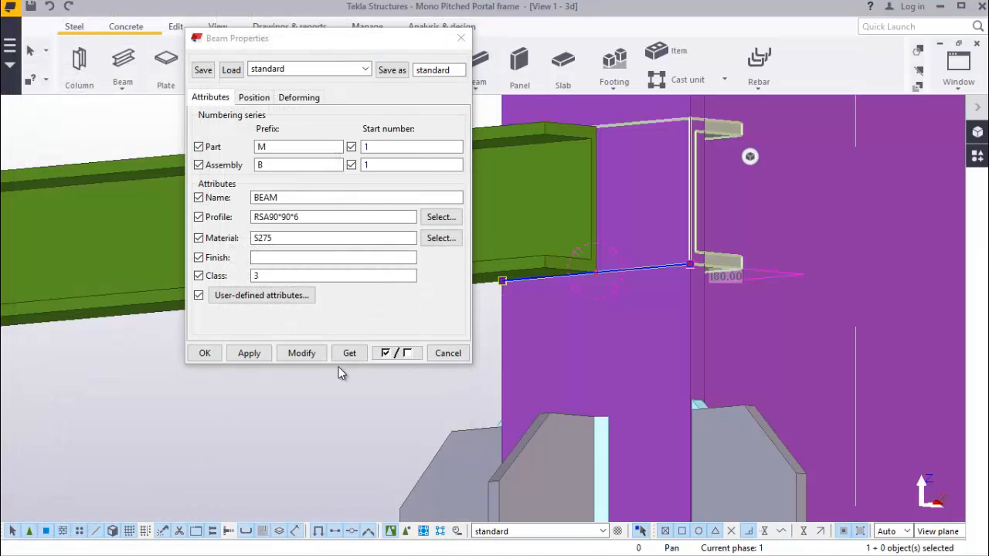
click(301, 355)
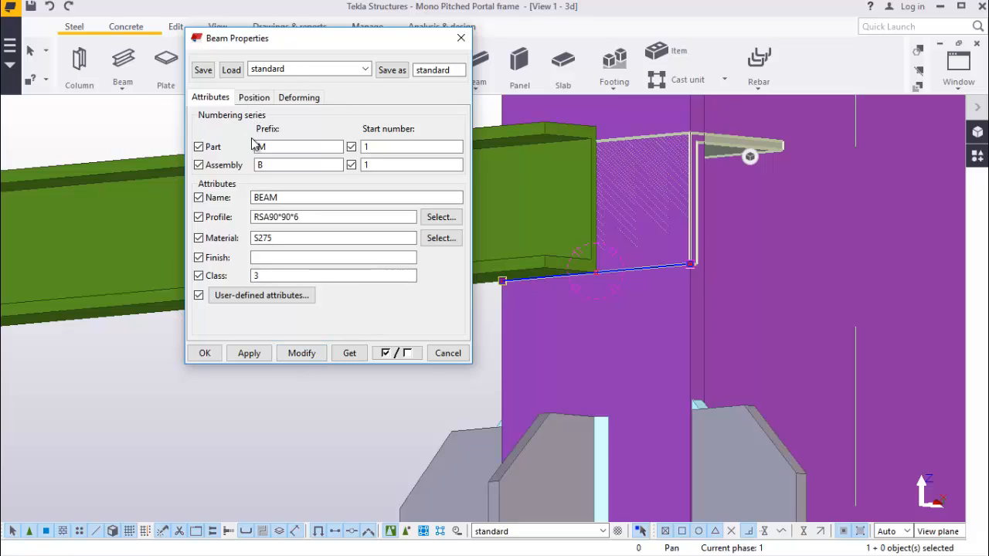
Set the short angle's on-plane position to Right and modify the part
click(253, 98)
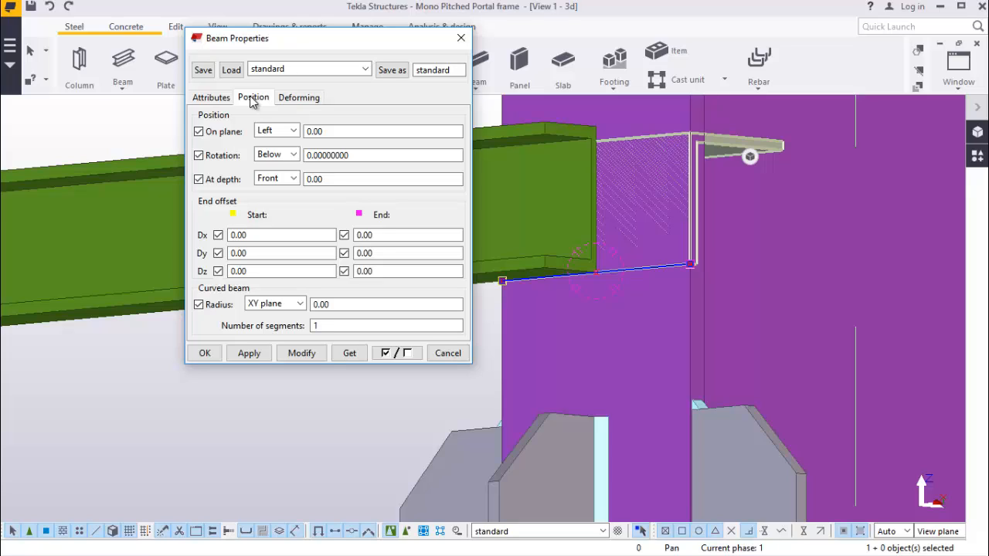
click(302, 353)
click(294, 132)
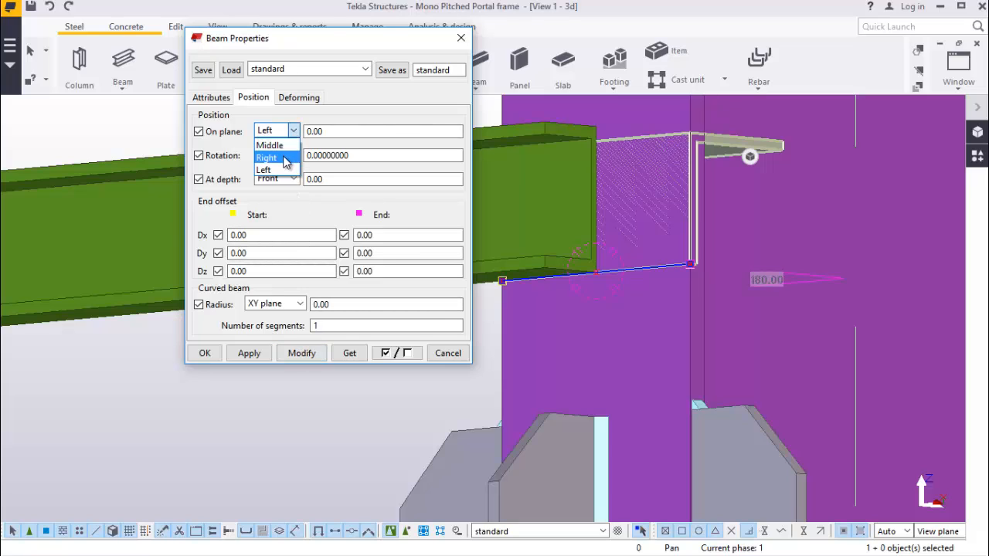
click(271, 154)
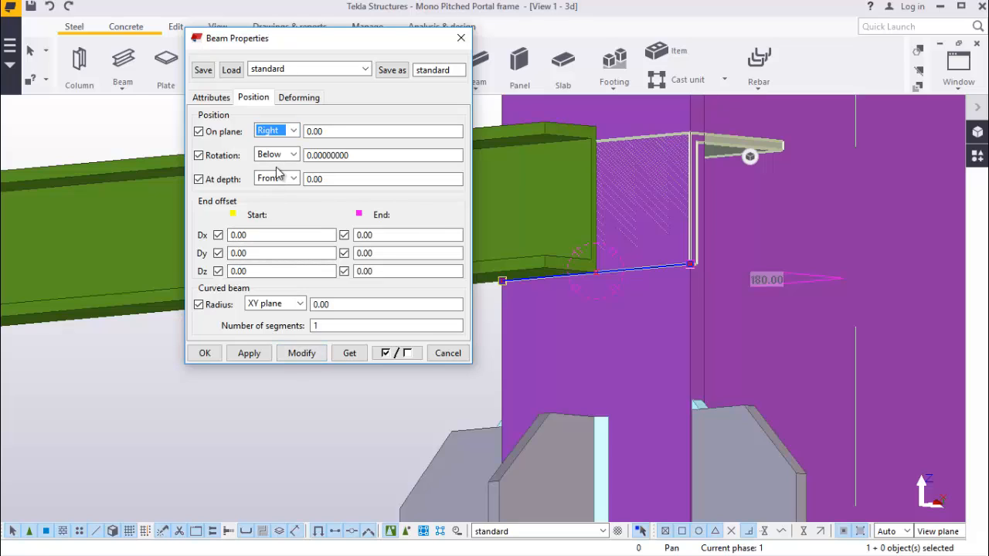
click(302, 355)
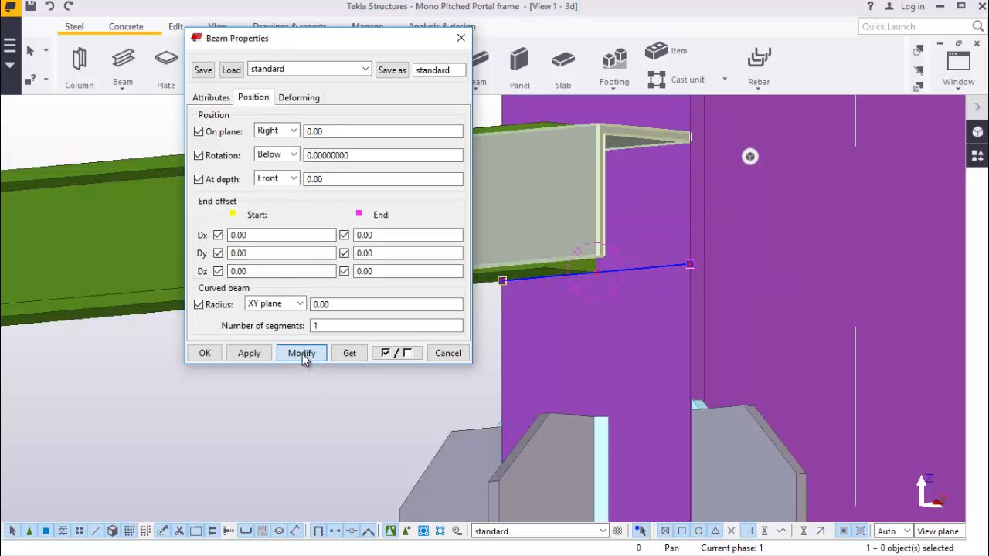
Set the short angle's rotation to Back and its depth position to Behind, applying both to the part
click(293, 155)
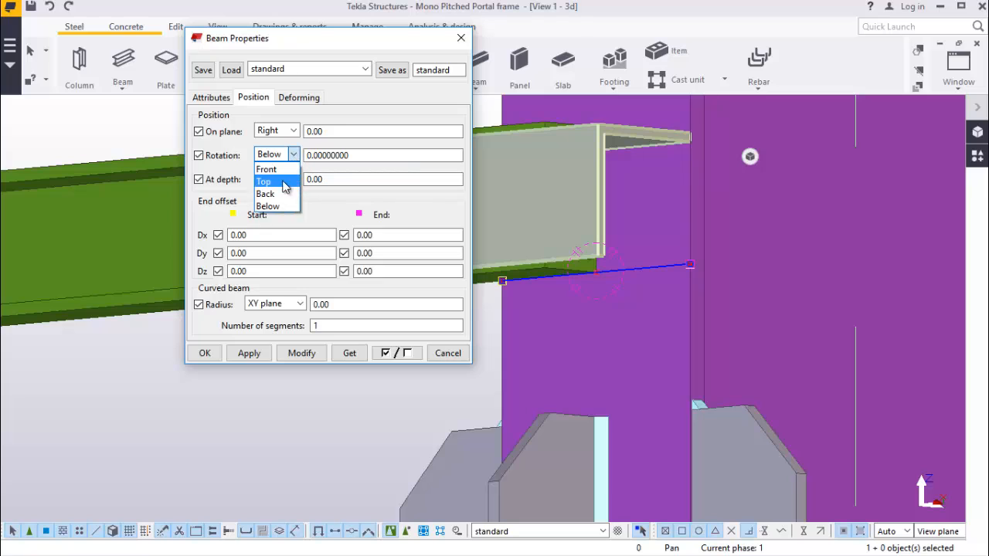
click(283, 200)
key(Up)
click(301, 353)
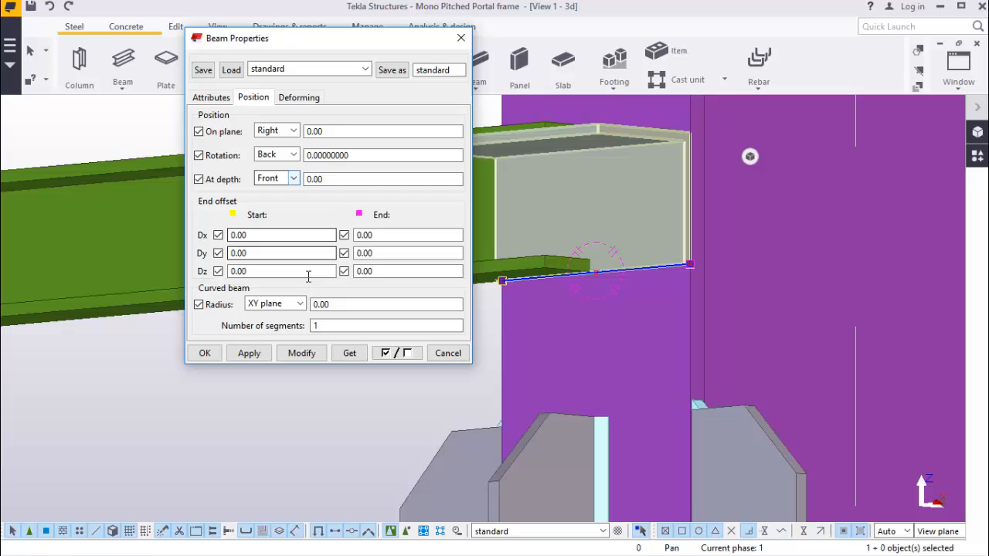
click(293, 180)
click(283, 222)
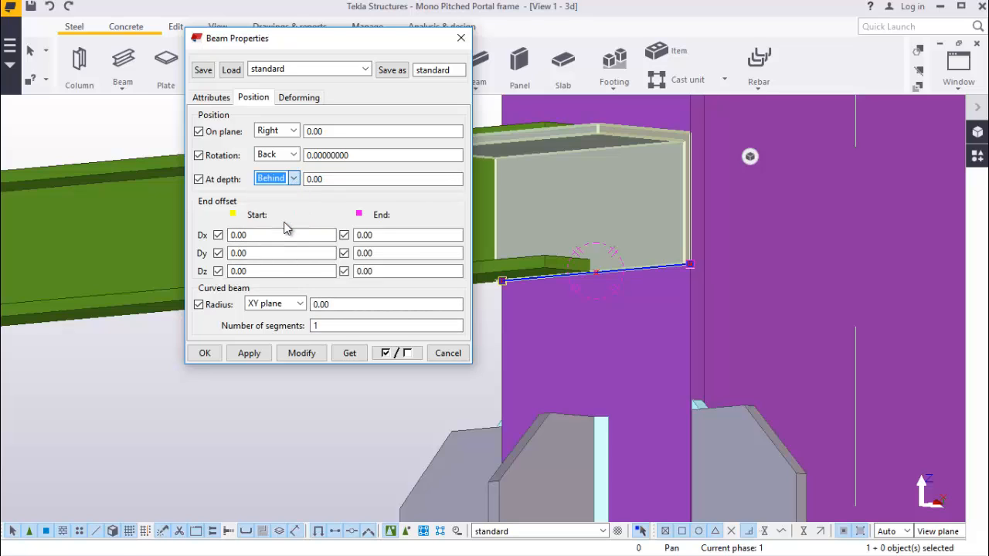
click(292, 354)
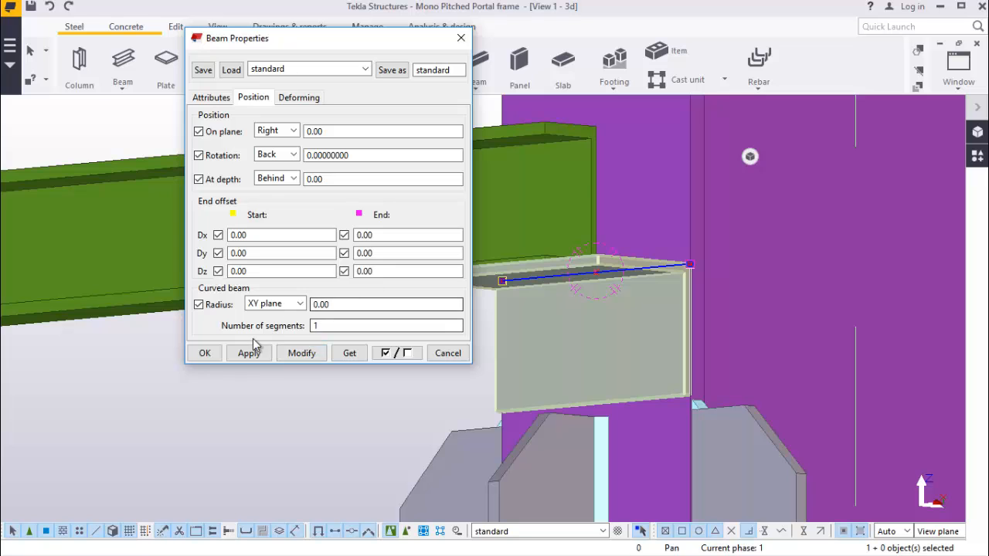
click(204, 353)
Examine from above how the angle sits beneath the channel and against the column flange
scroll(583, 293, up, 2)
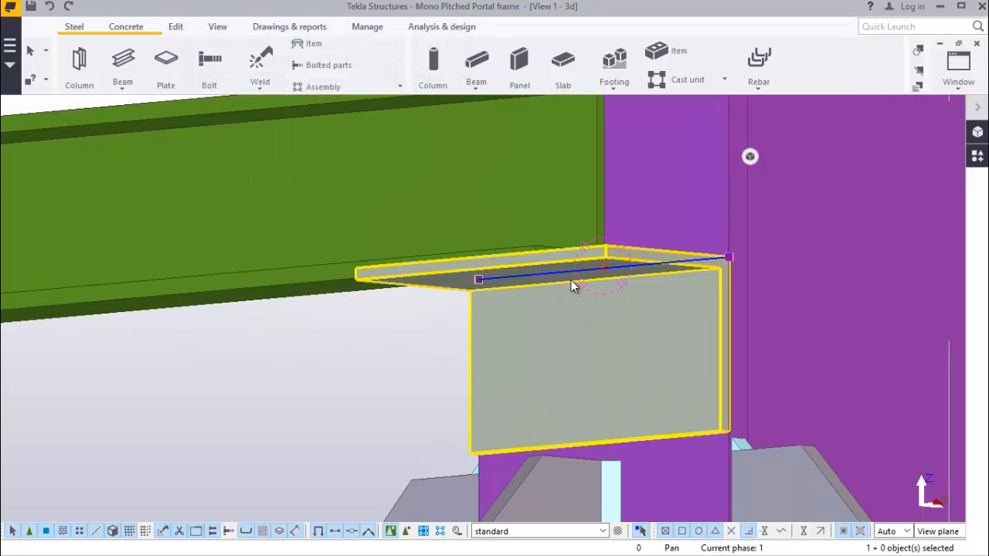
scroll(606, 272, down, 2)
scroll(633, 253, up, 1)
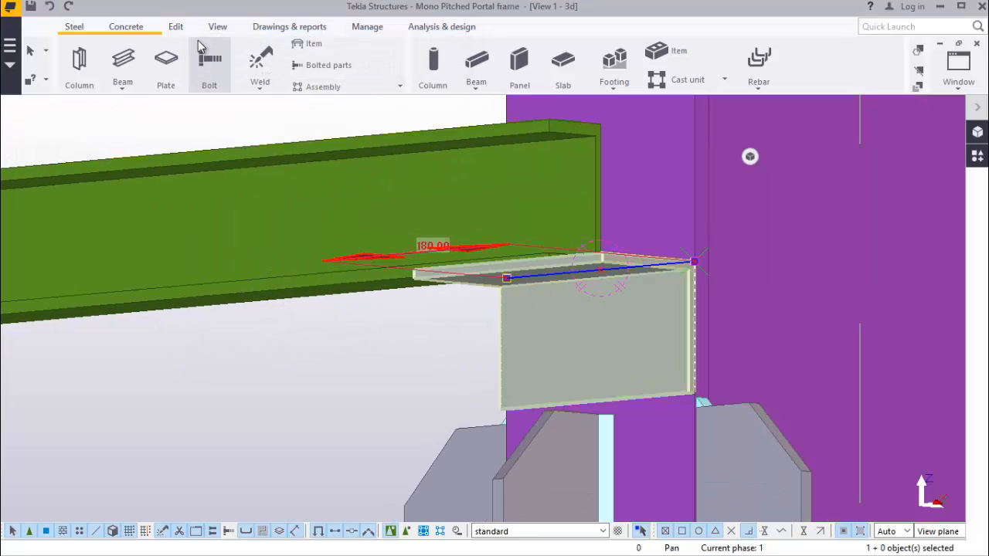
click(215, 29)
click(538, 76)
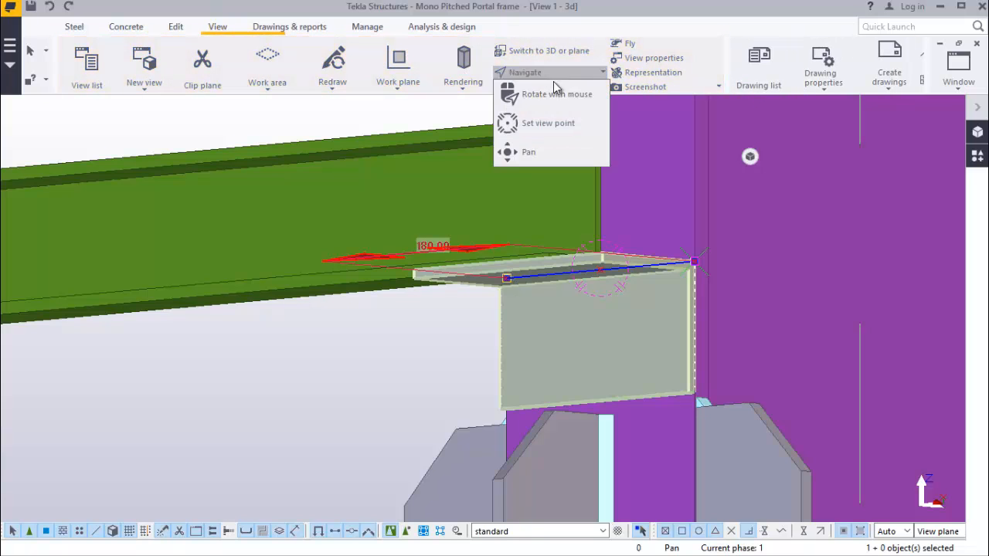
click(562, 99)
drag(603, 256, 450, 199)
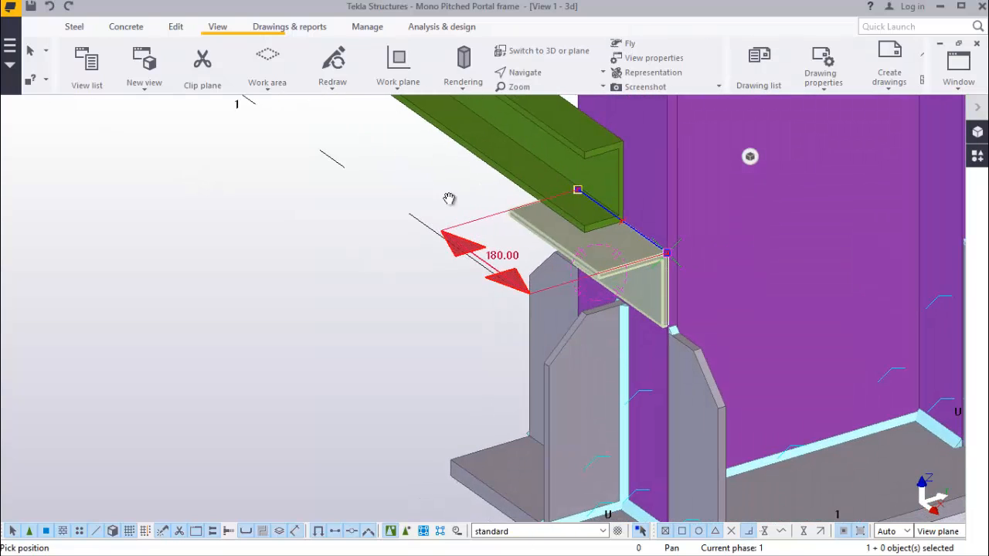
right_click(449, 196)
click(450, 199)
scroll(591, 174, up, 2)
click(380, 196)
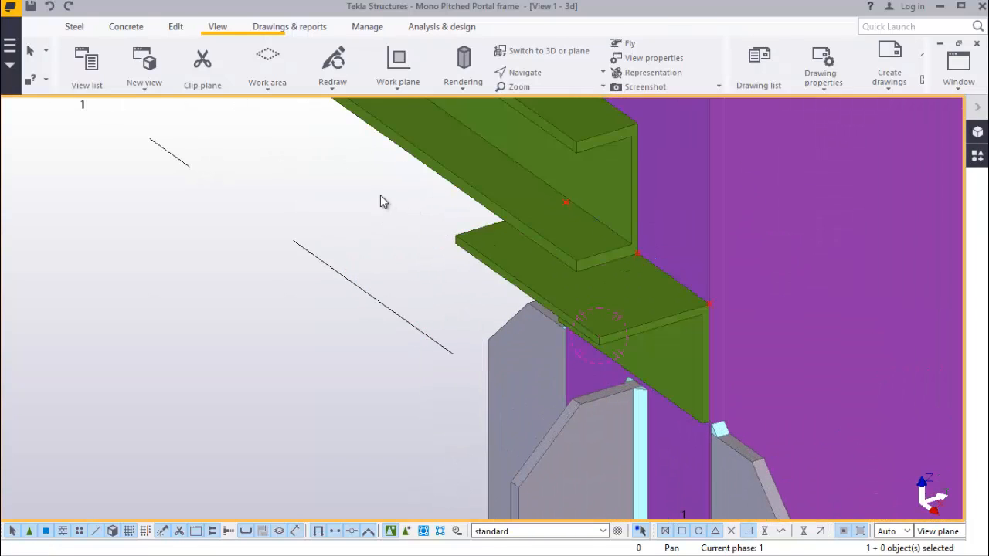
Move the channel 20 mm outward from the column flange, from its lower back corner towards the toe of its lower flange
scroll(602, 183, up, 2)
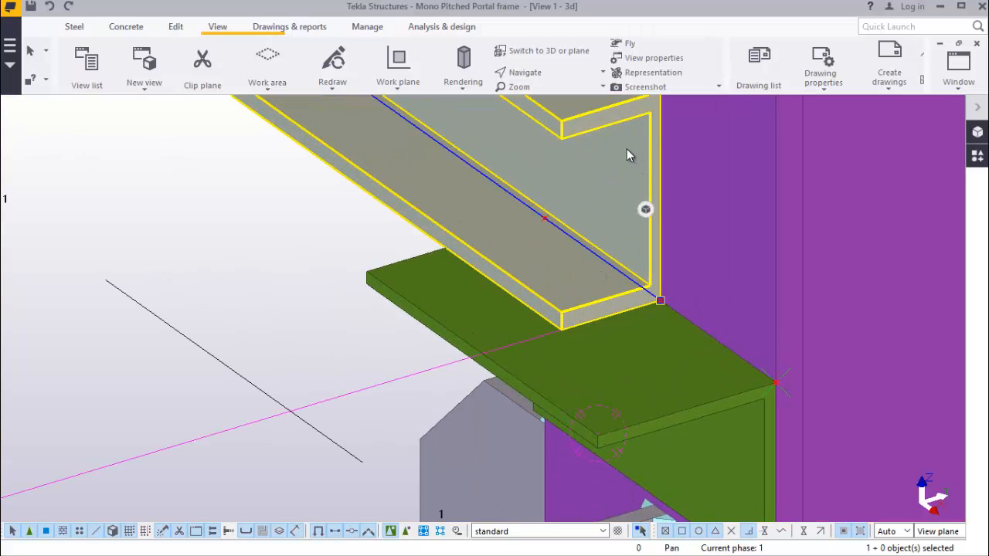
right_click(256, 167)
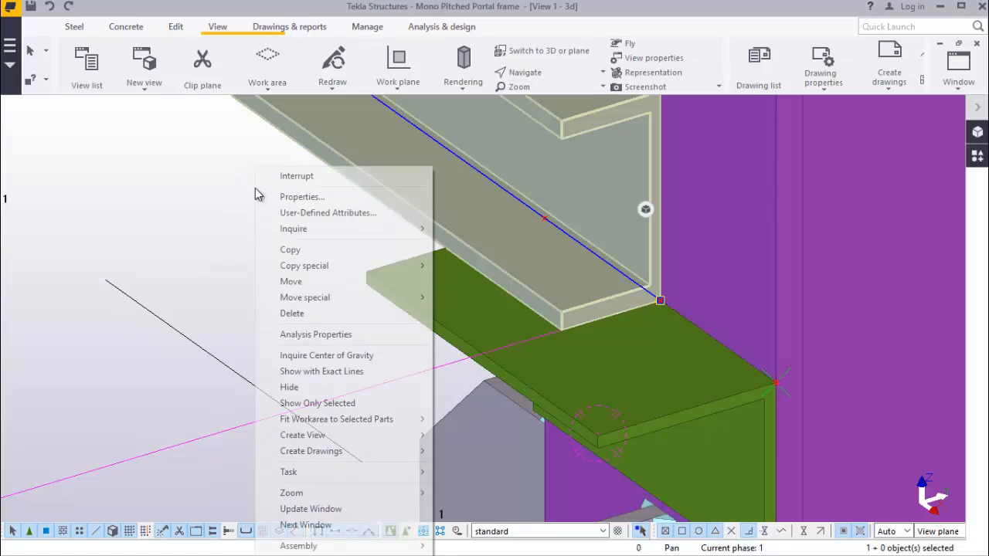
click(307, 282)
scroll(659, 303, up, 3)
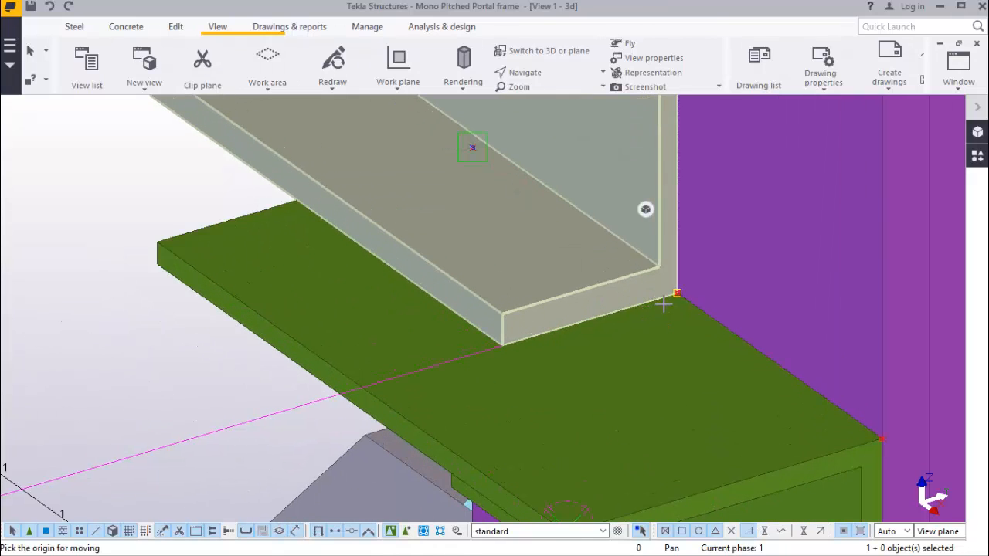
scroll(677, 293, up, 2)
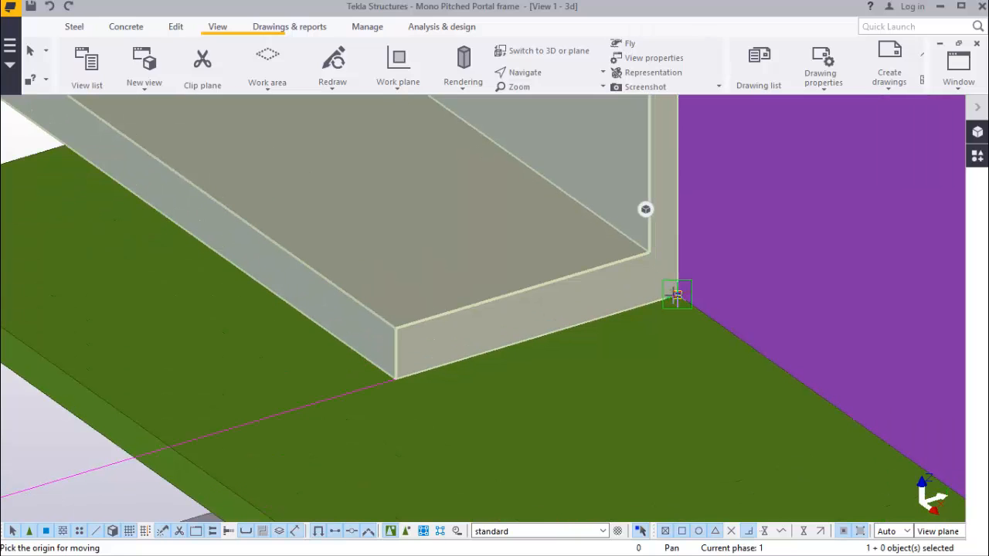
click(677, 293)
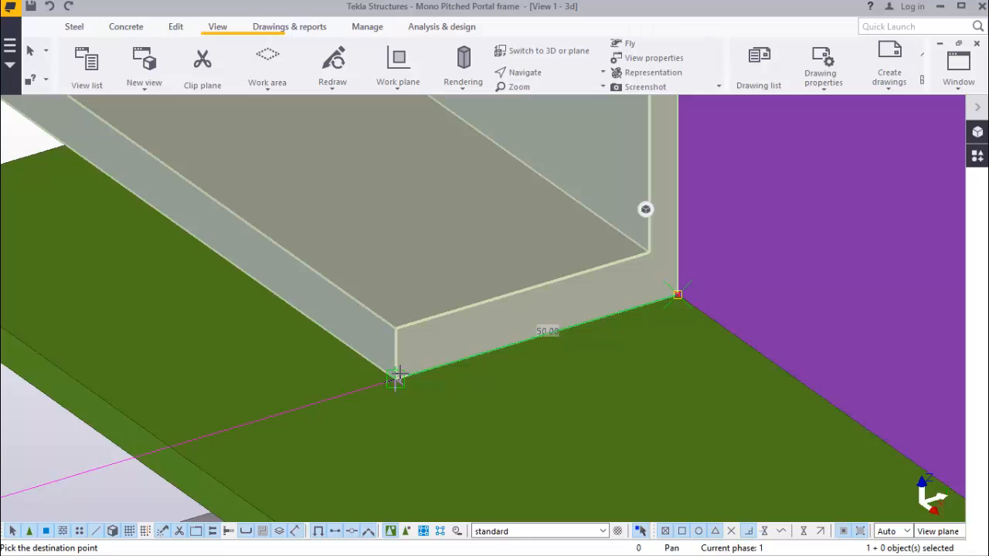
text(20)
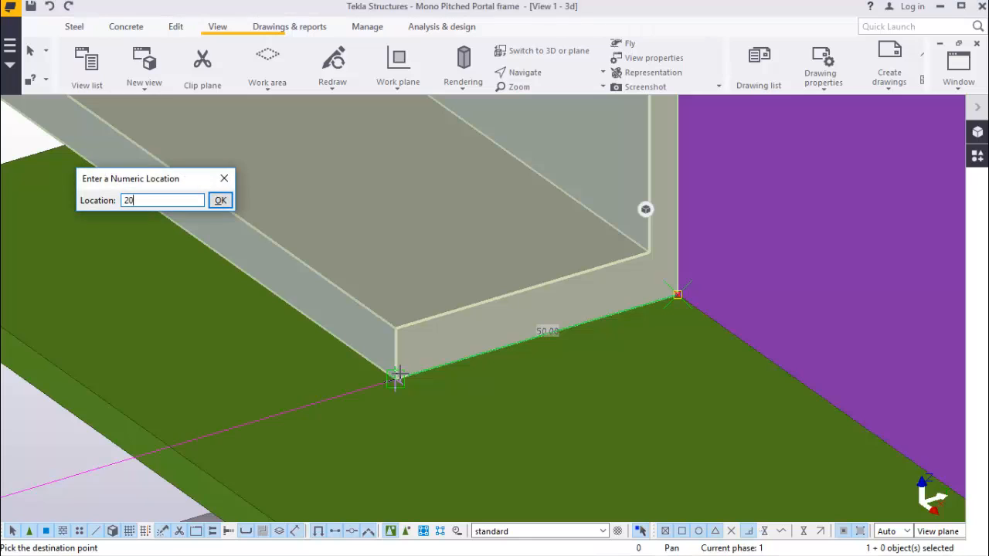
click(222, 200)
scroll(452, 233, down, 3)
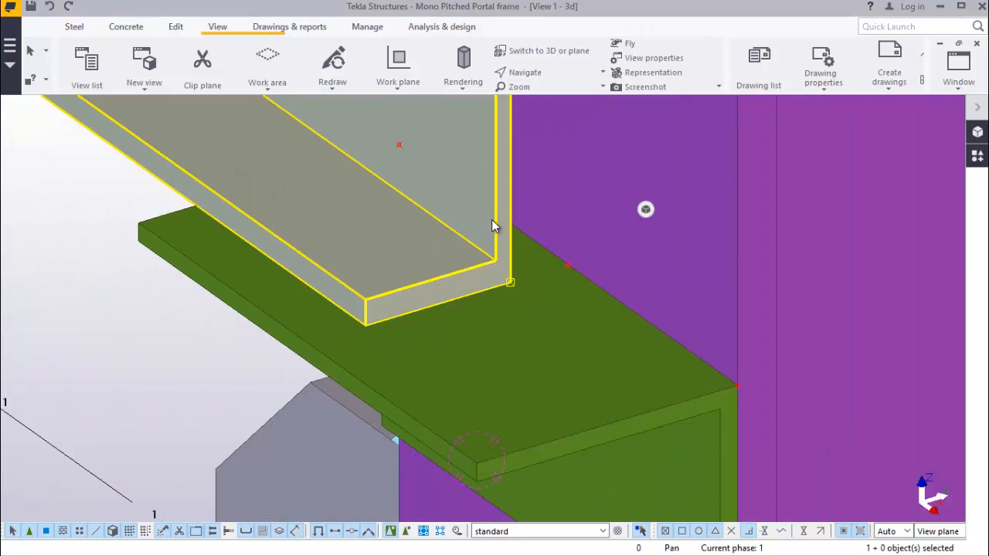
scroll(492, 221, down, 1)
click(527, 188)
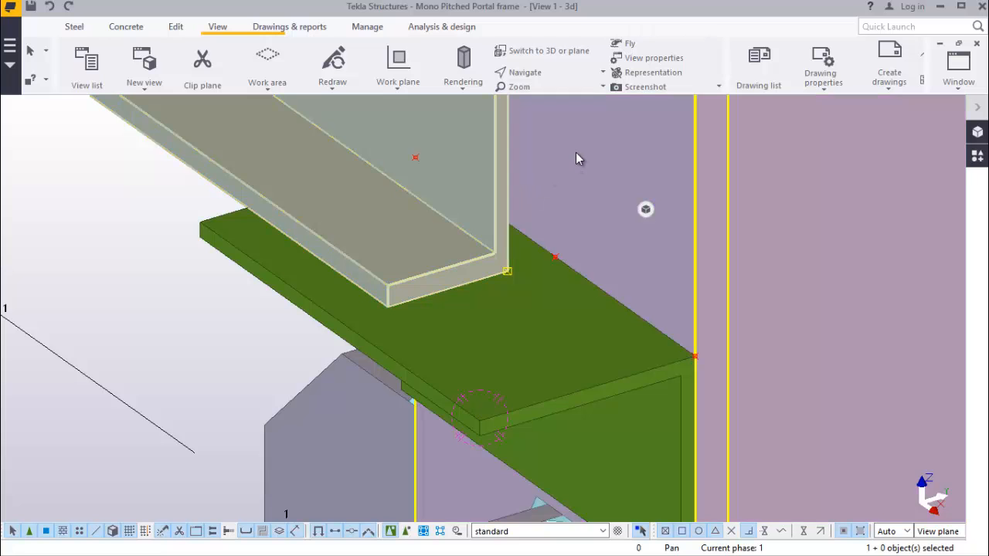
click(75, 198)
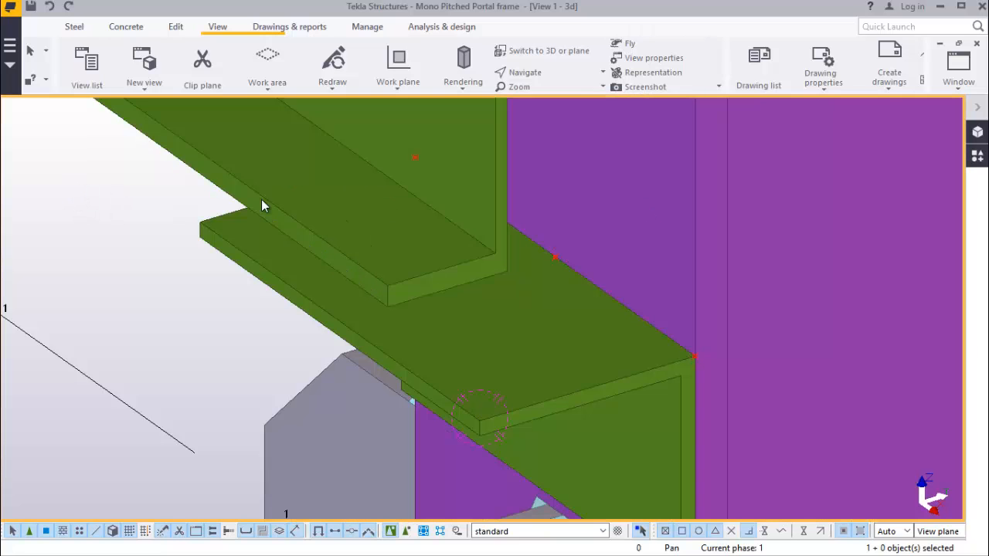
Bolt the angle cleat to the channel, running the bolt direction from the middle of the channel's lower flange end to its far end
scroll(340, 194, up, 1)
scroll(489, 272, down, 2)
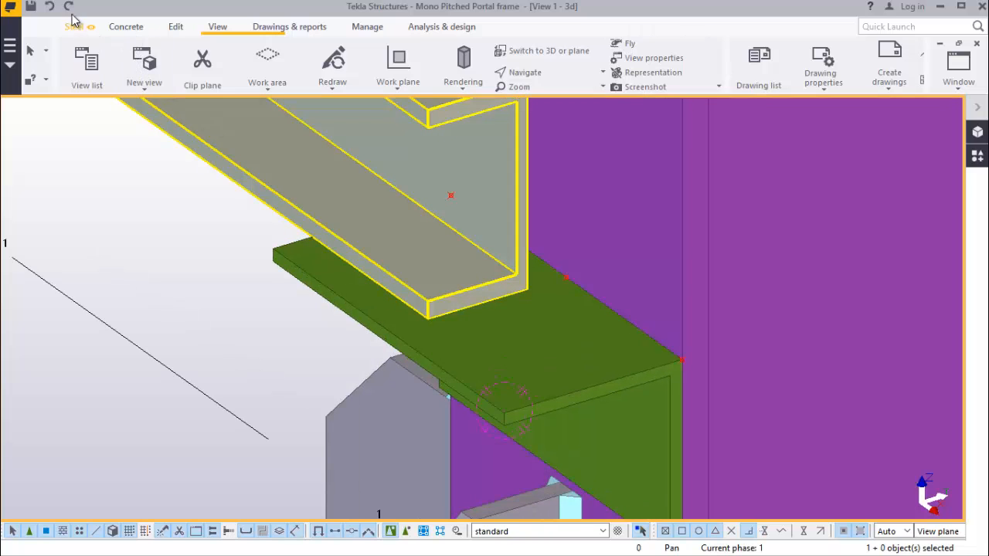
click(77, 31)
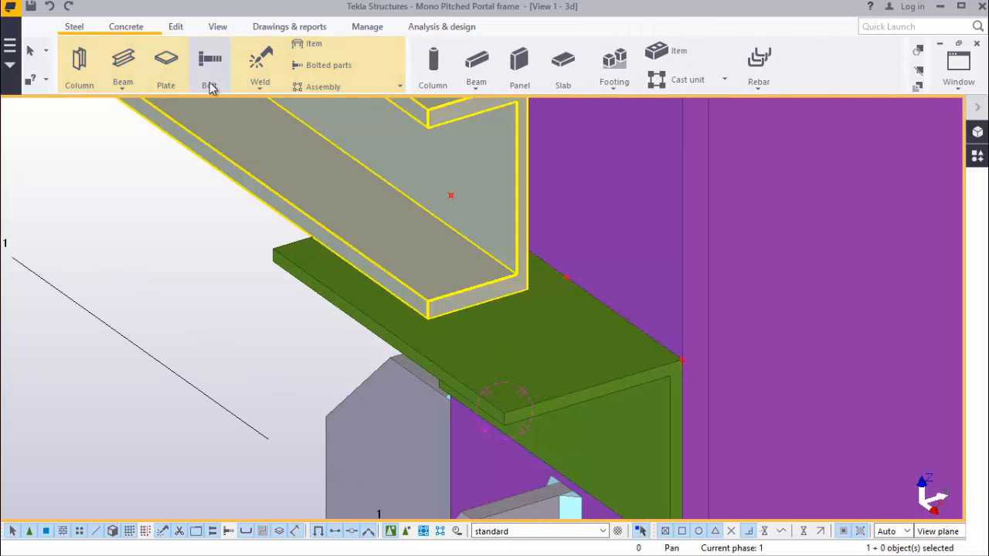
click(210, 62)
click(561, 357)
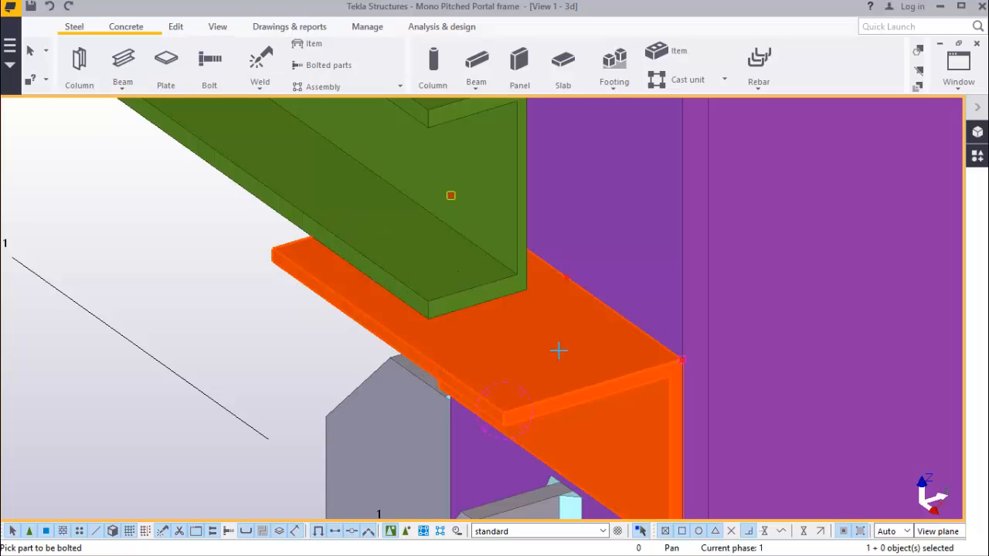
click(456, 263)
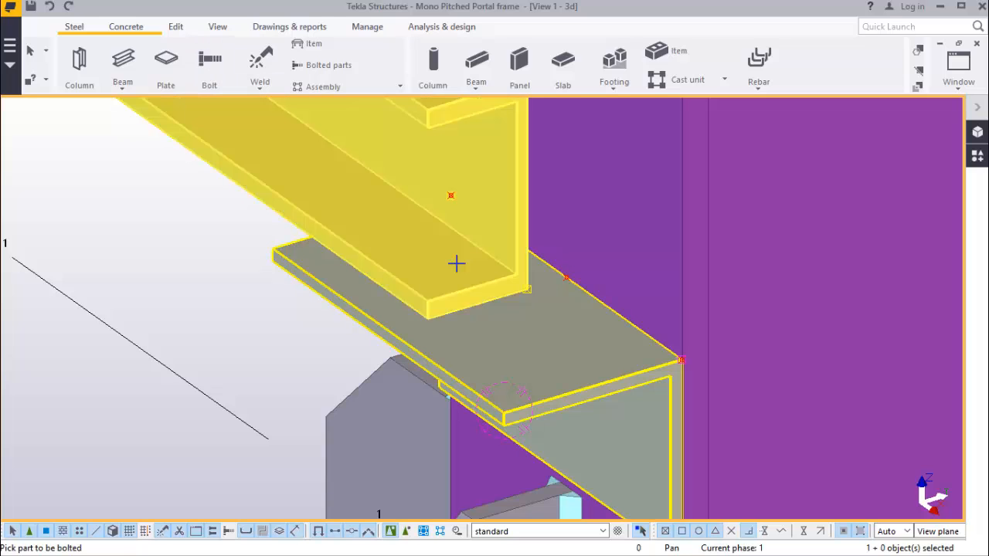
scroll(475, 289, up, 3)
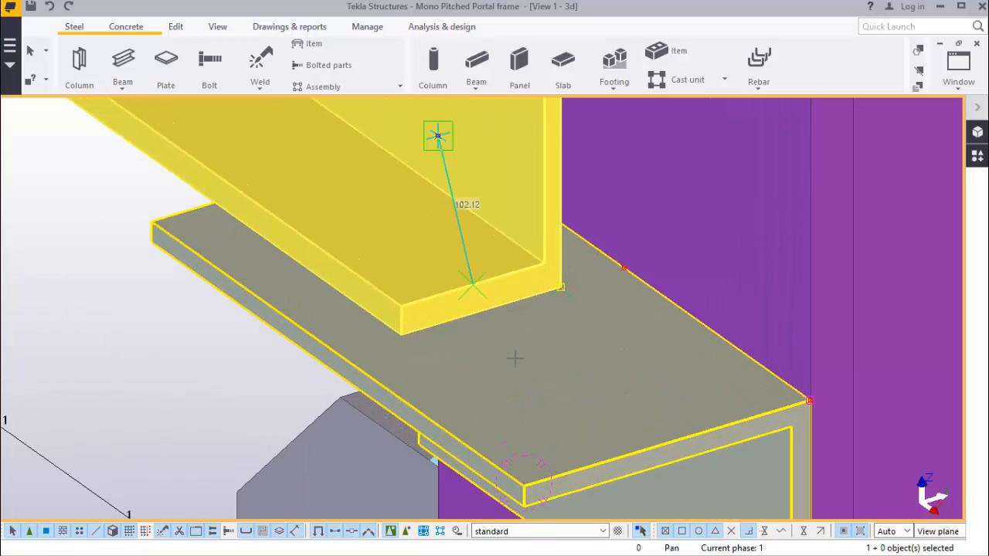
scroll(573, 396, down, 5)
scroll(578, 433, down, 6)
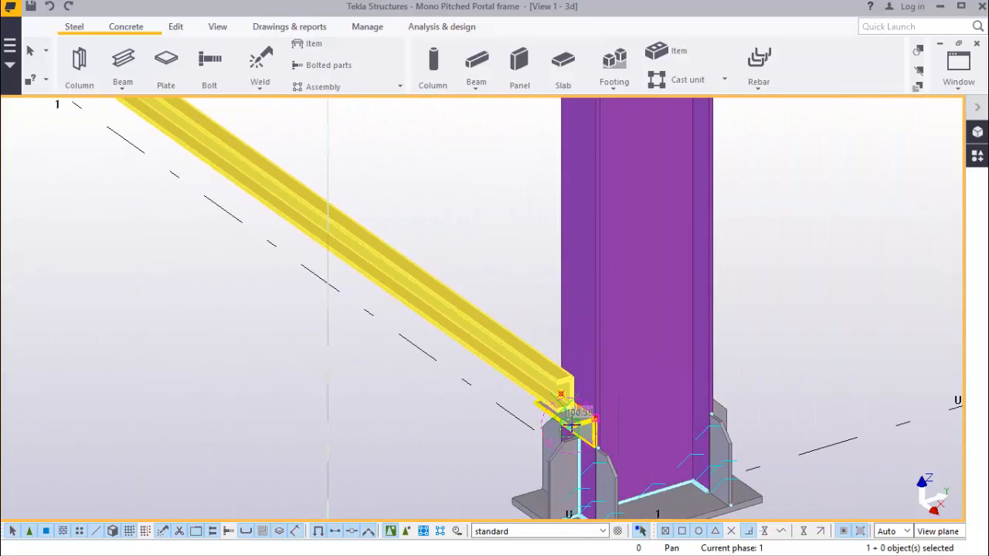
scroll(198, 160, up, 8)
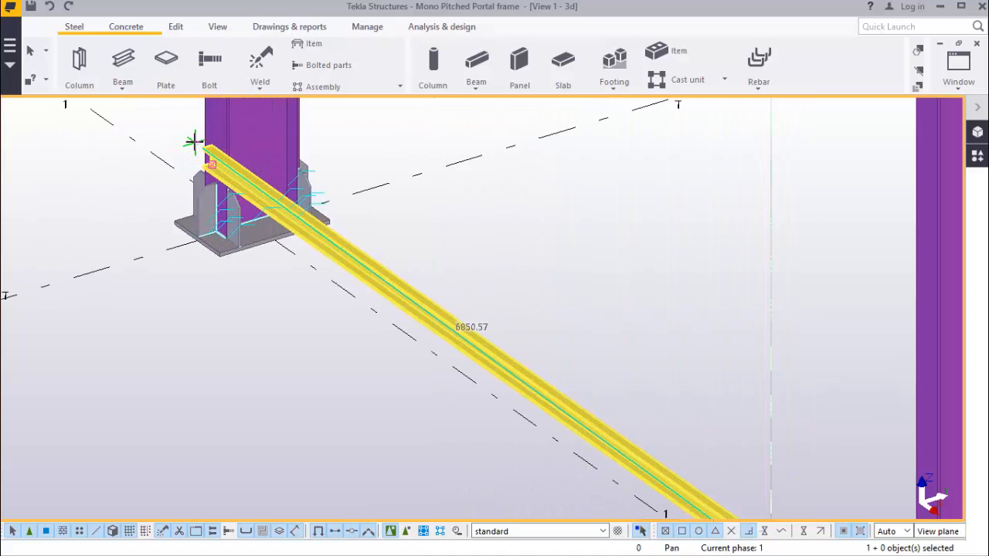
scroll(244, 196, up, 4)
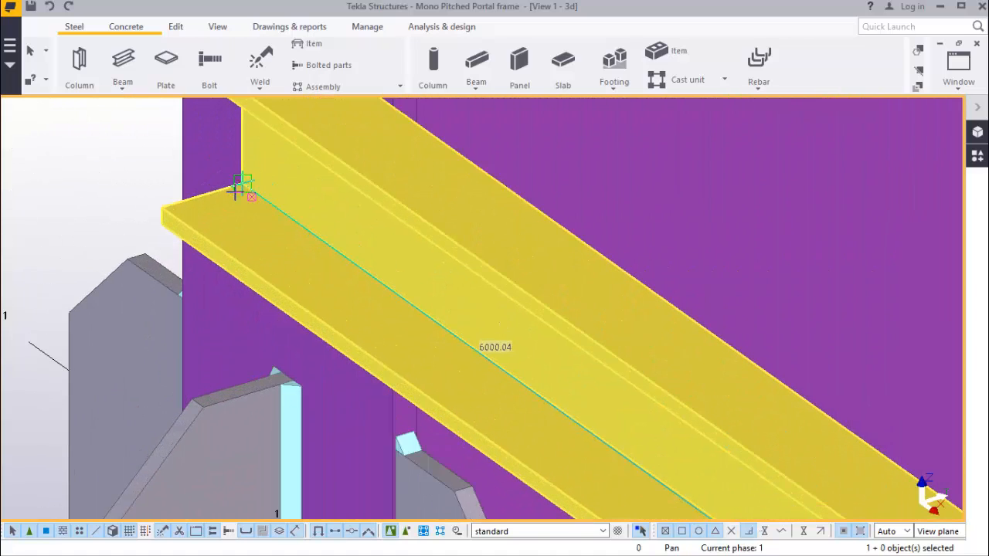
click(193, 193)
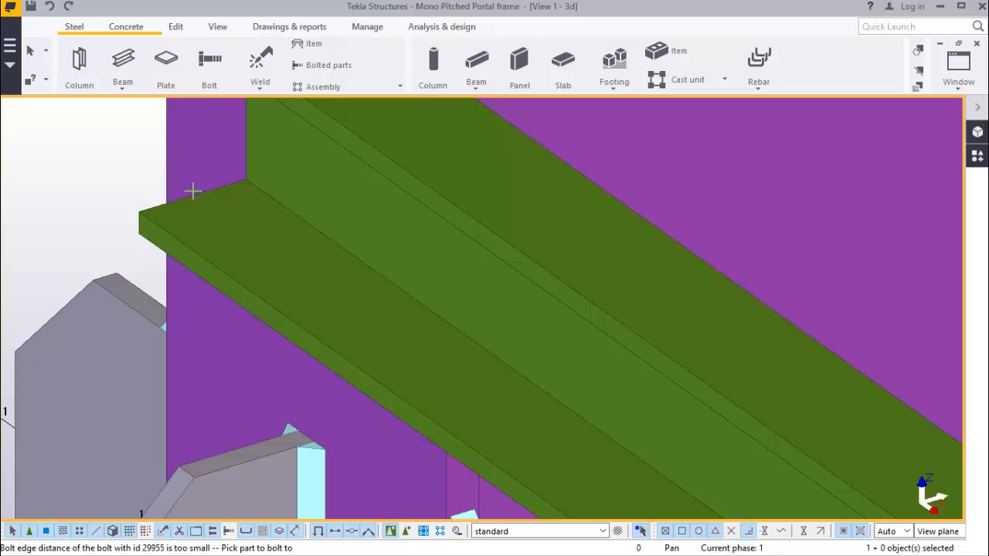
scroll(154, 189, down, 10)
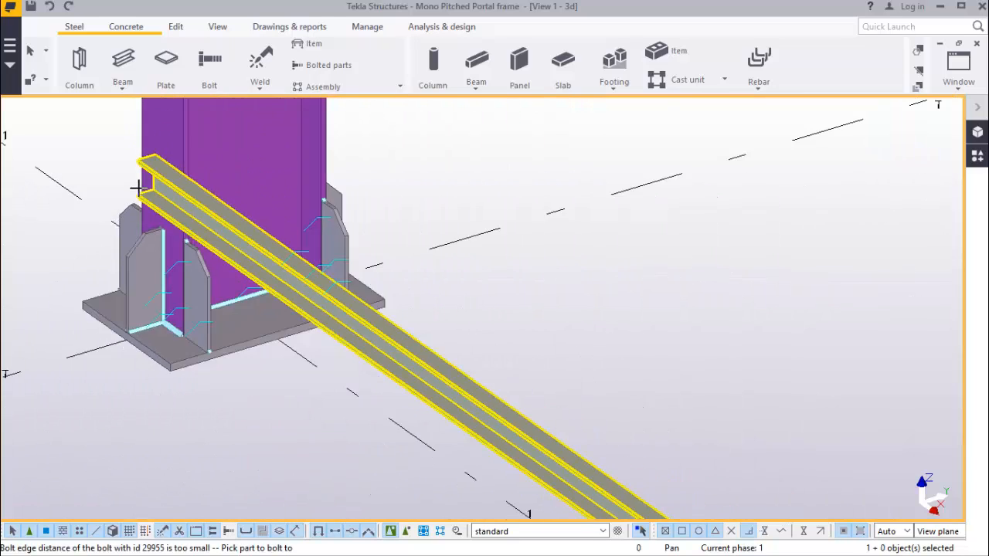
scroll(141, 180, down, 6)
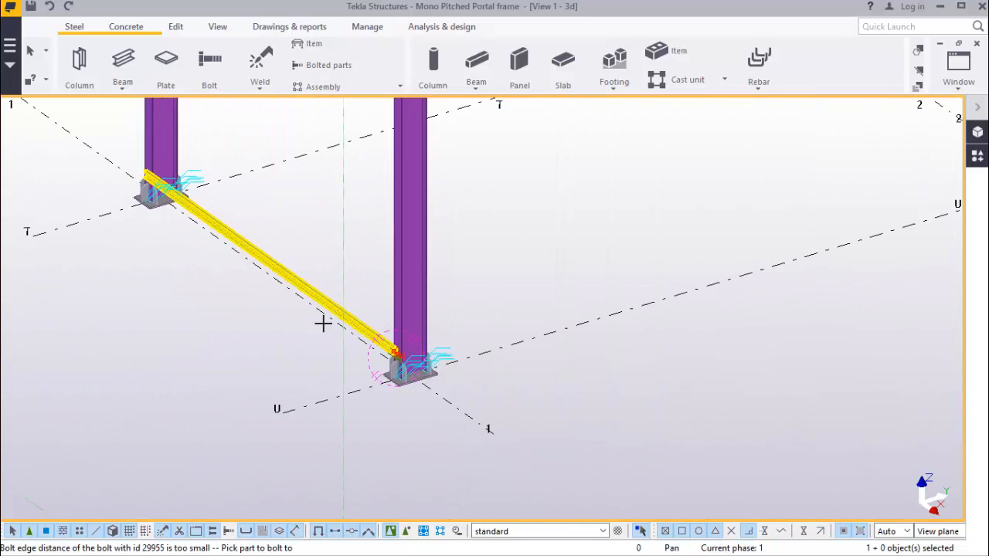
End the bolt command and choose size 16 in the properties of the bolt joining the channel to the angle cleat
scroll(371, 328, up, 4)
scroll(442, 374, up, 6)
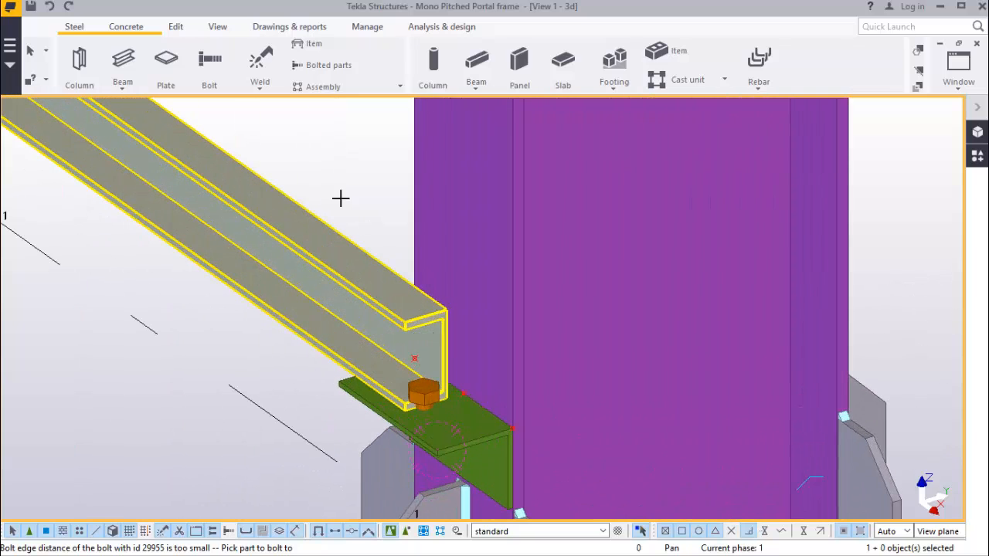
right_click(353, 203)
click(353, 202)
scroll(144, 402, up, 4)
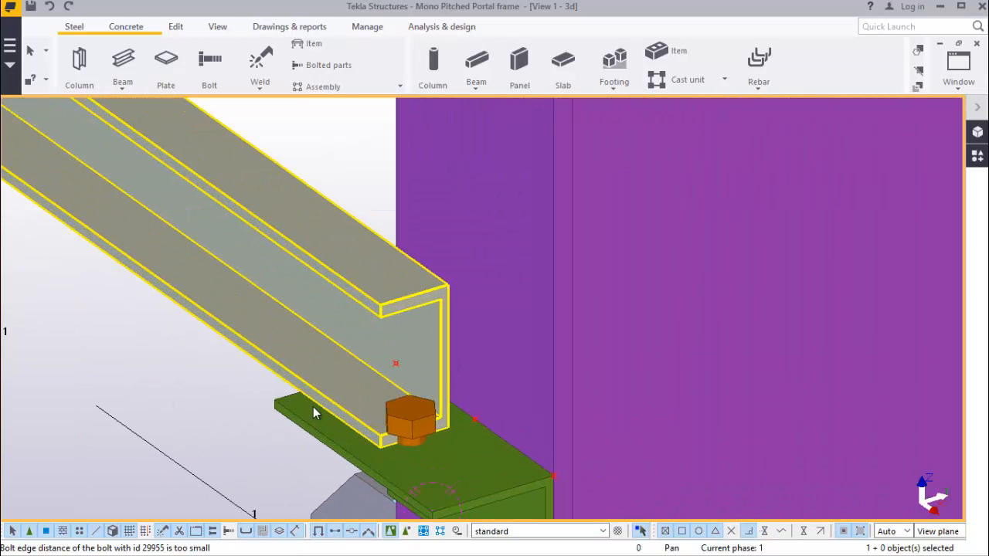
scroll(313, 414, up, 1)
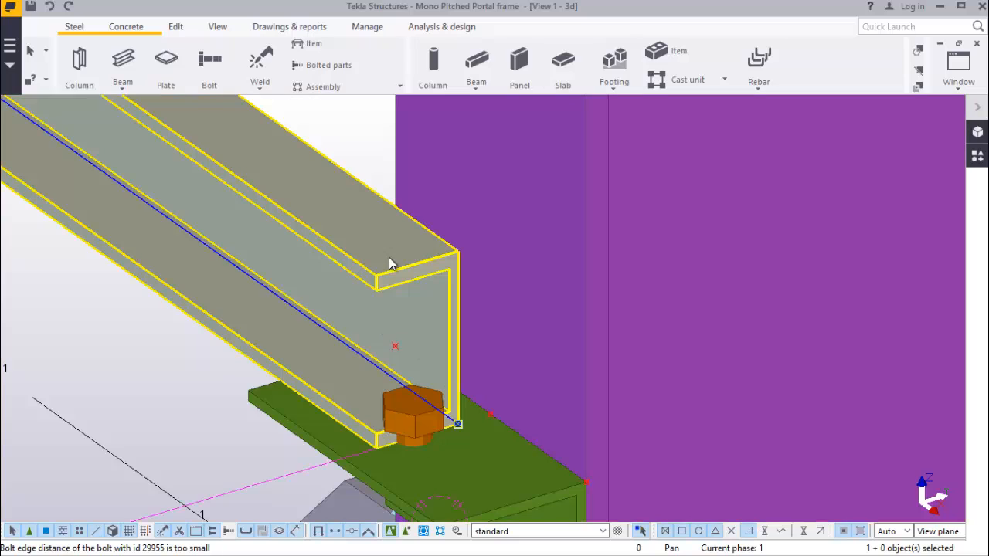
double_click(414, 404)
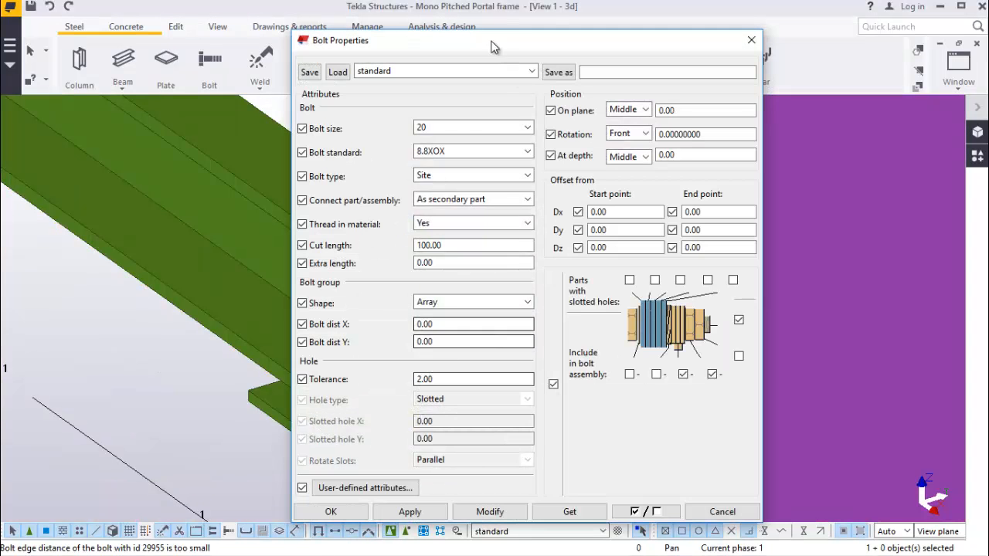
scroll(209, 266, down, 4)
scroll(208, 266, up, 6)
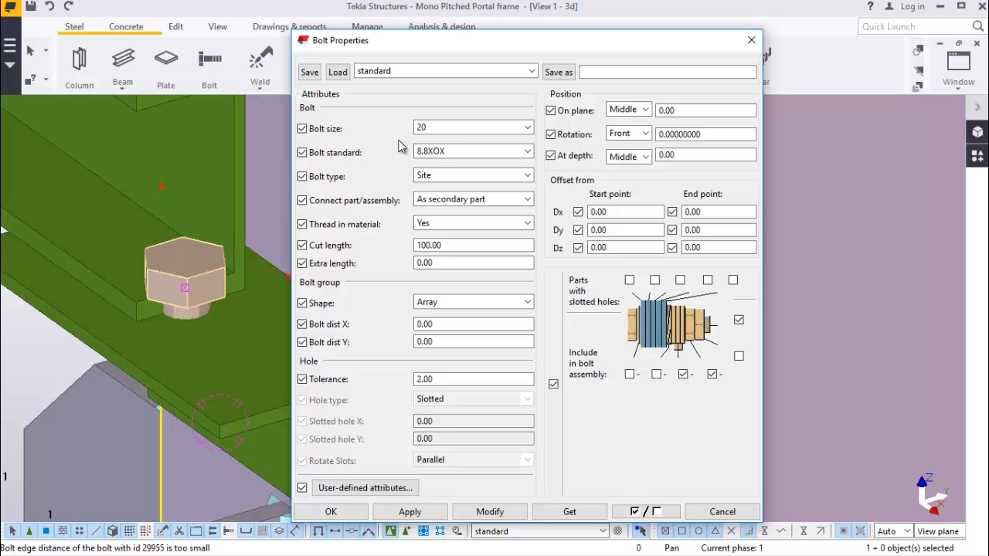
click(500, 128)
click(456, 166)
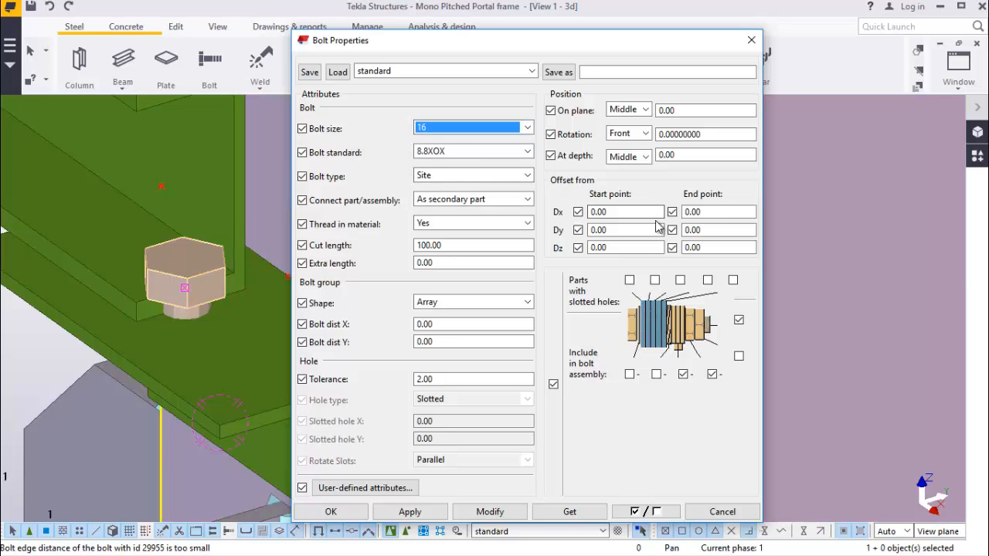
Offset the bolt's start point by Dx 20 and apply the changes to the bolt
scroll(162, 290, up, 2)
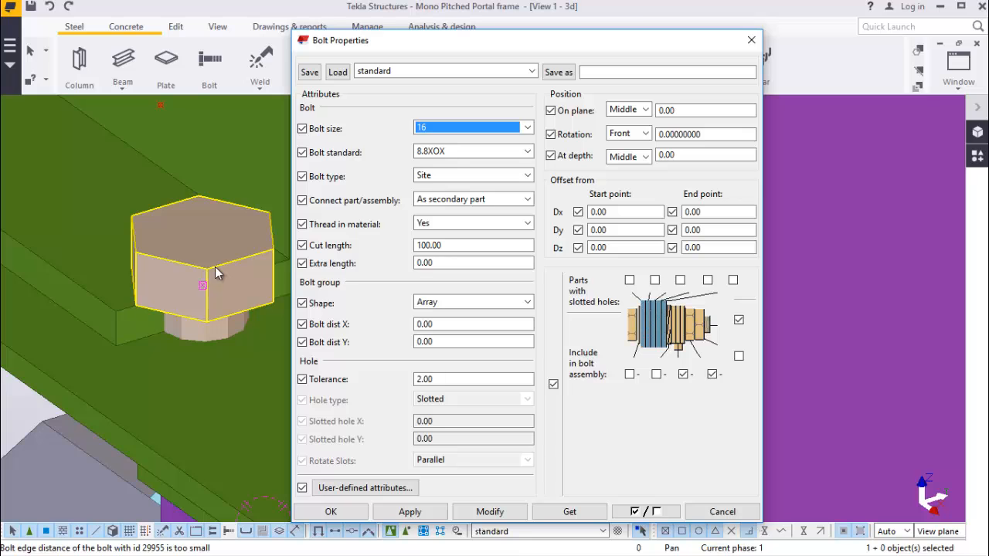
scroll(132, 184, down, 1)
scroll(147, 209, down, 3)
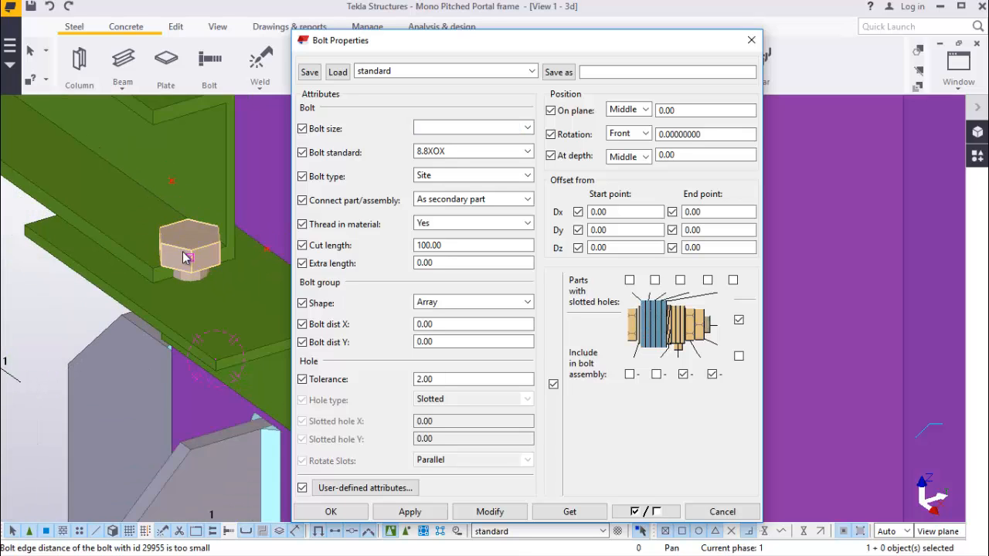
scroll(148, 210, up, 2)
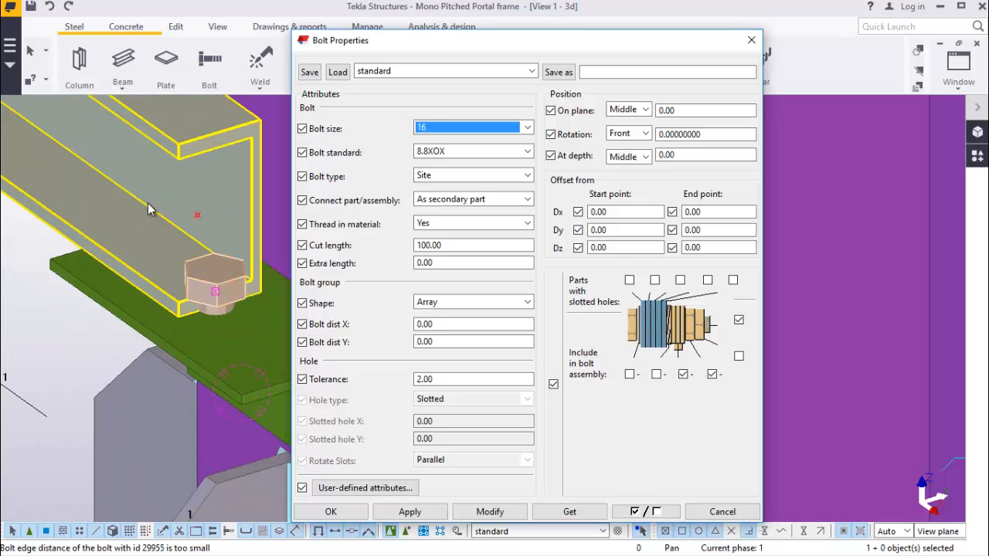
double_click(617, 211)
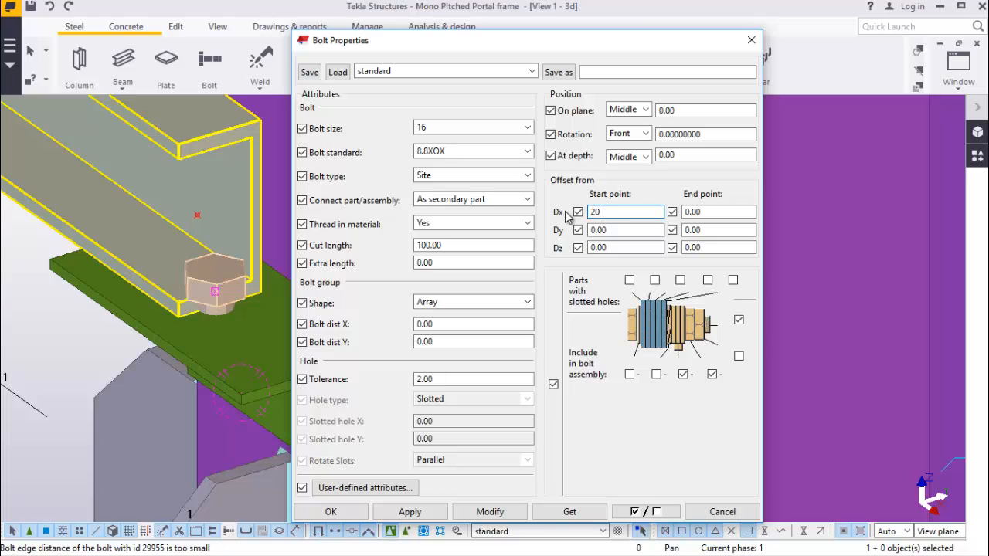
text(20)
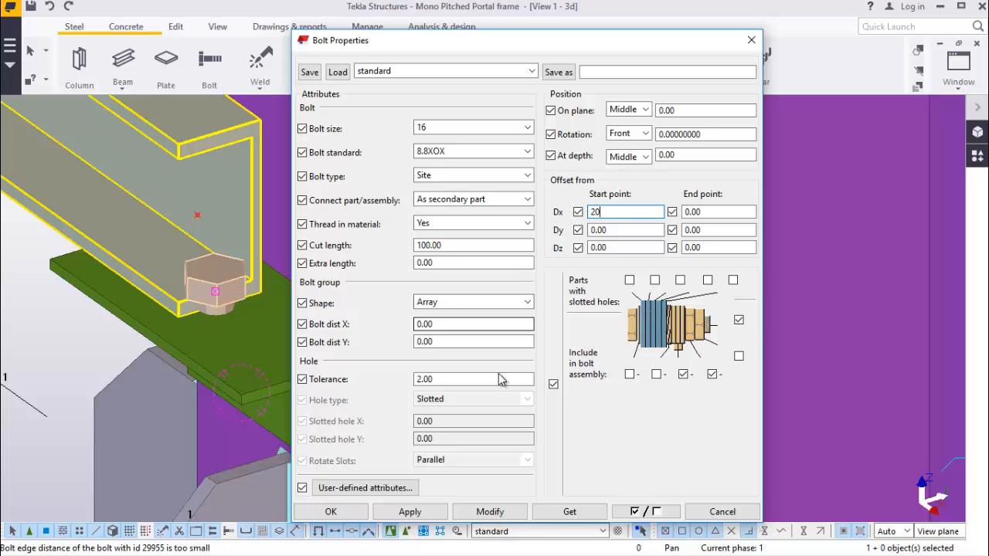
click(510, 512)
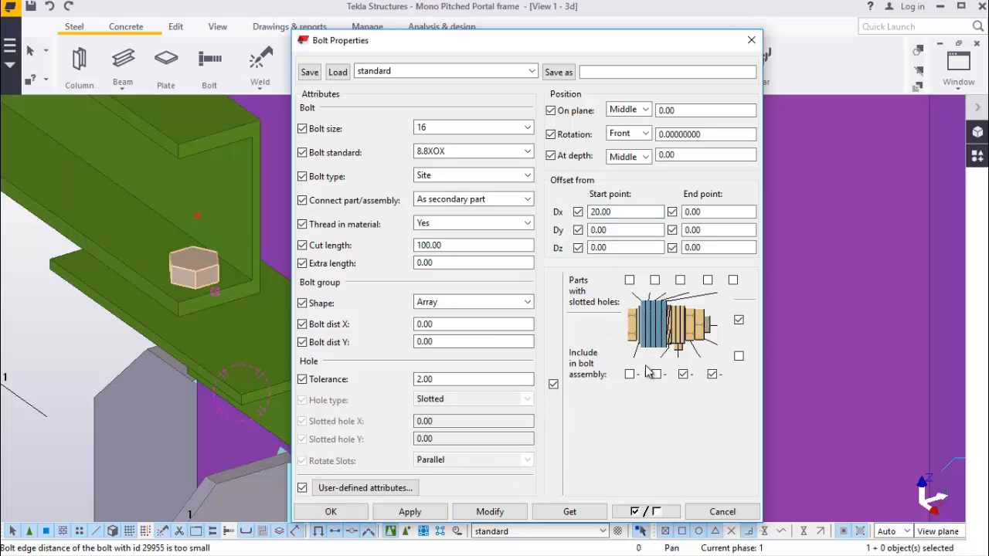
Enable slotted holes in the first part, include the head-side washer, and set the bolt distance X to 50
click(630, 280)
click(499, 511)
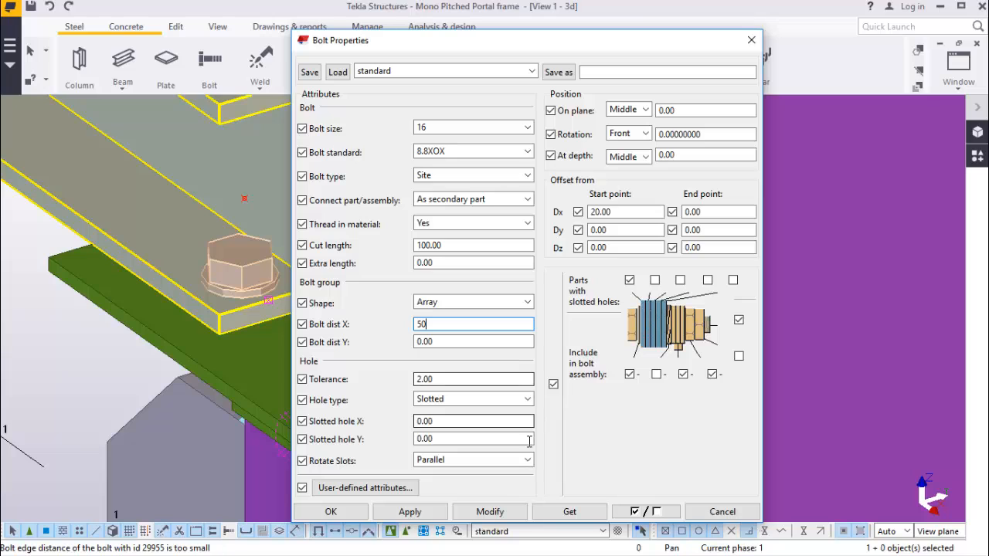
click(497, 514)
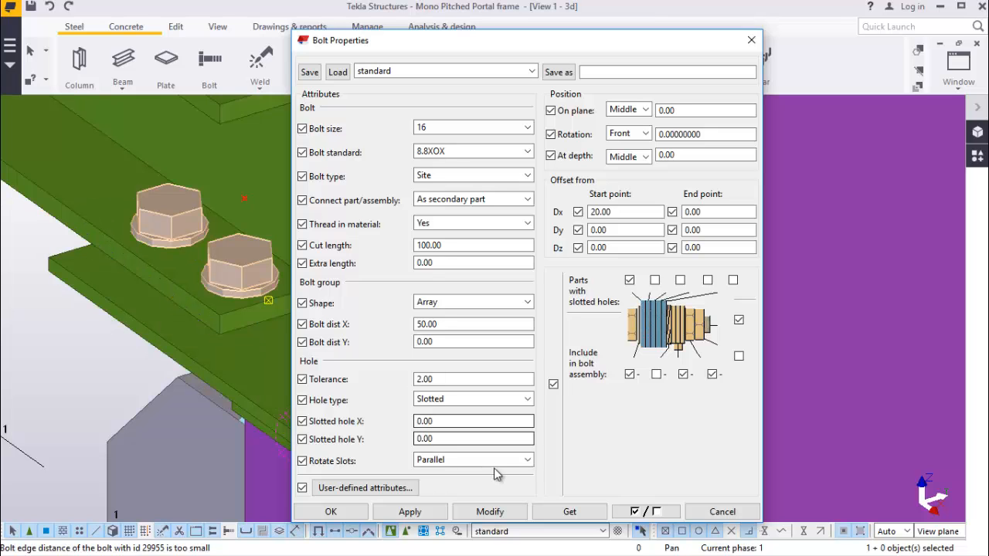
click(331, 512)
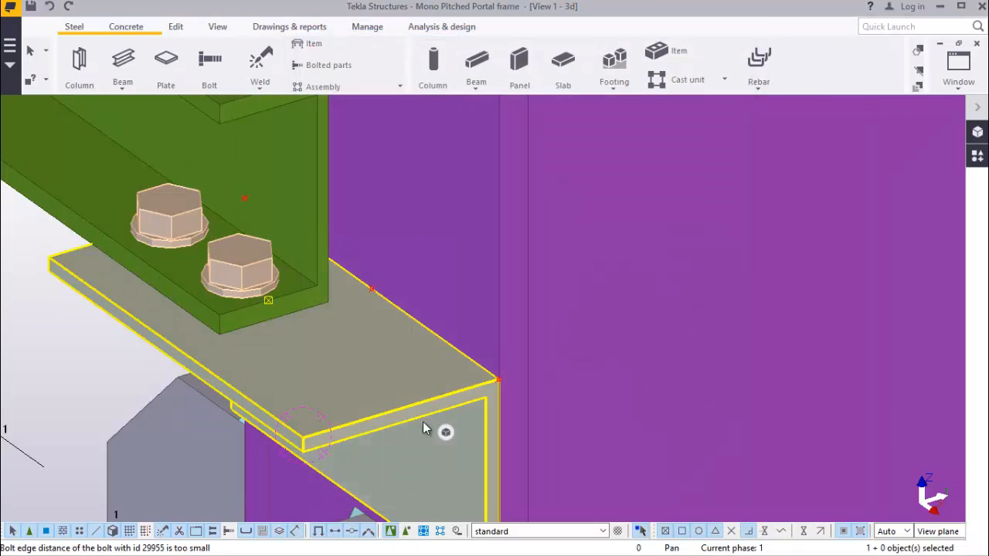
Examine the two-bolt connection from a lower angle, including the bolt ends beneath the angle cleat
click(217, 26)
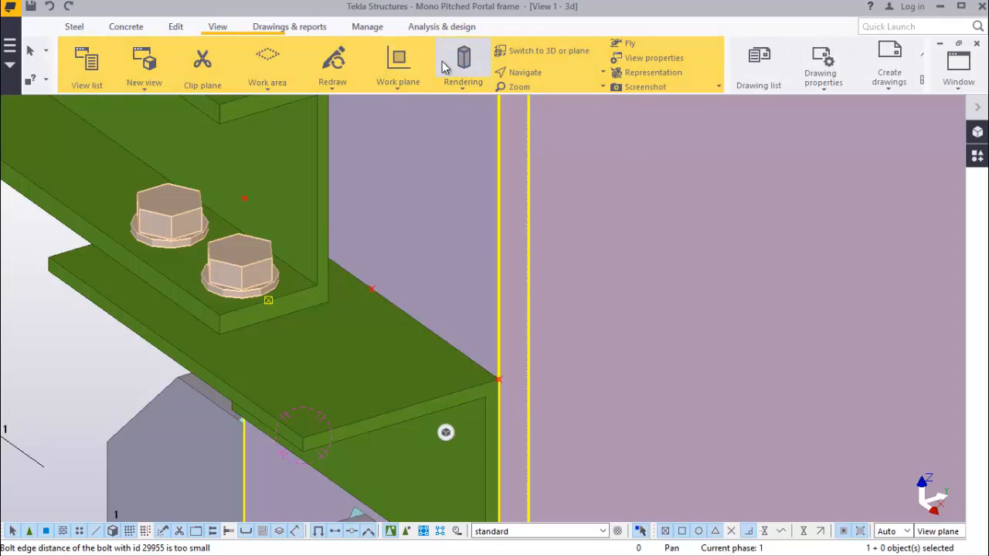
click(526, 72)
click(558, 96)
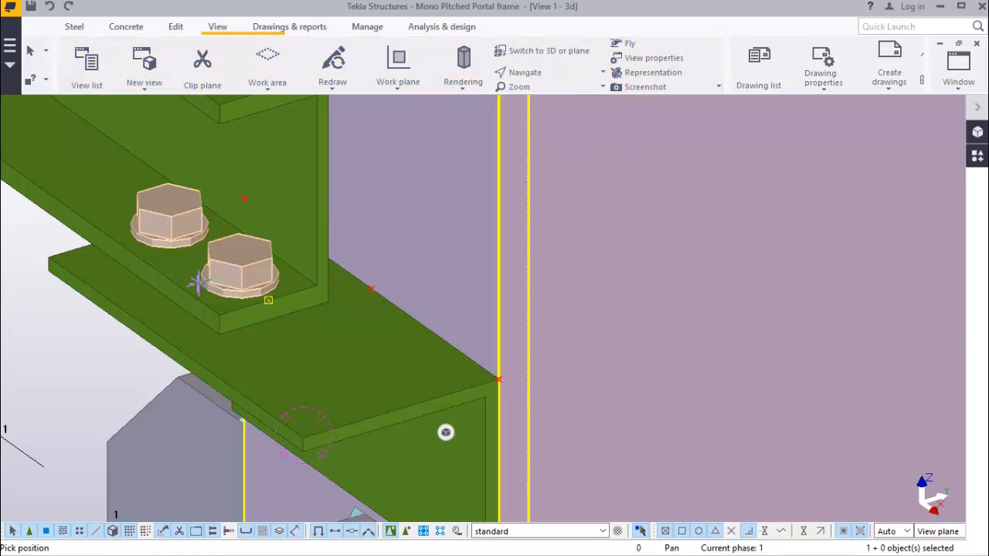
drag(198, 286, 85, 274)
right_click(84, 273)
click(118, 279)
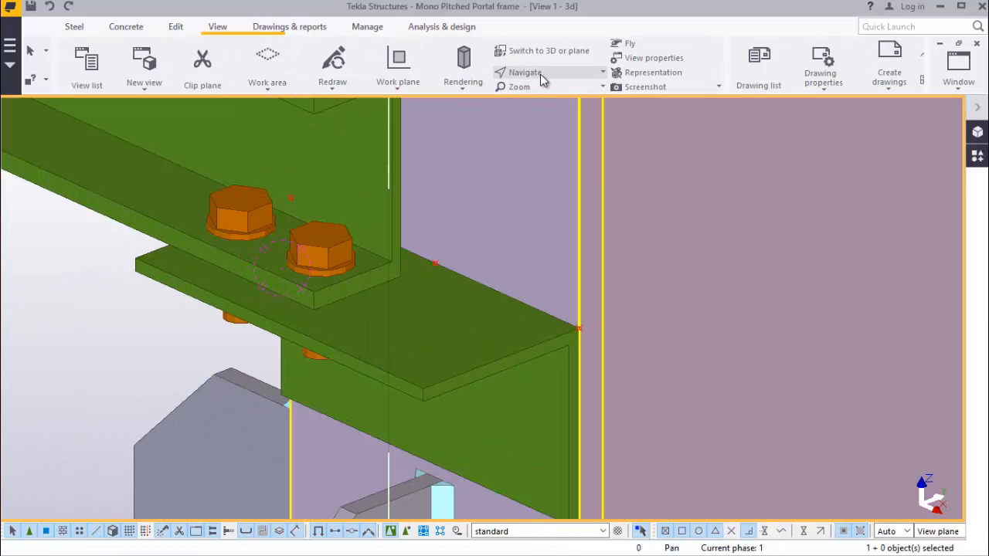
click(540, 74)
click(552, 104)
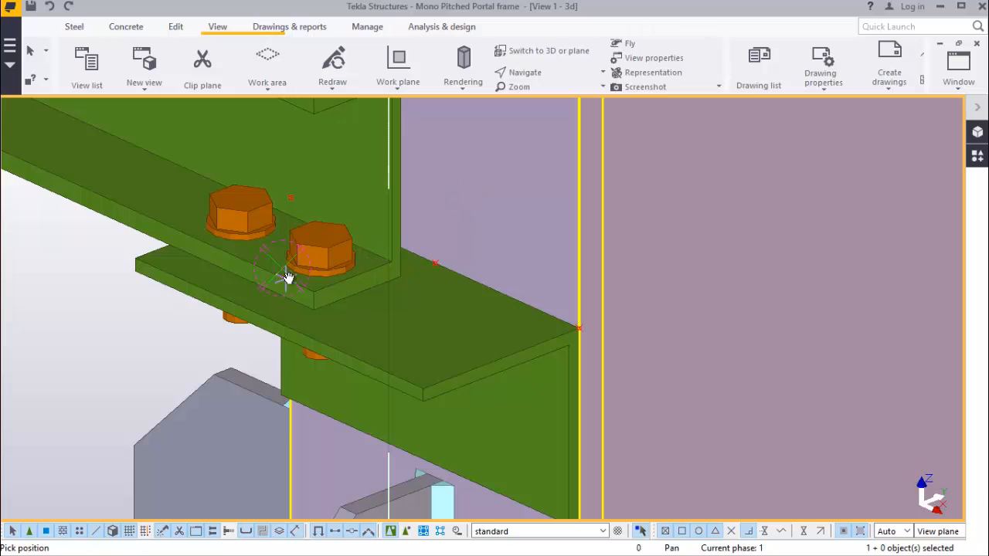
drag(287, 276, 340, 261)
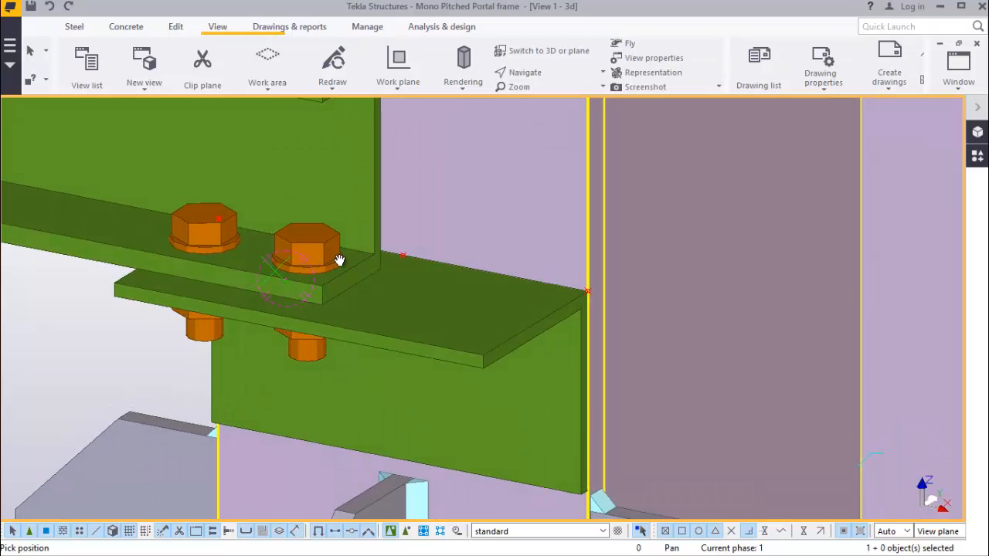
right_click(64, 328)
click(95, 103)
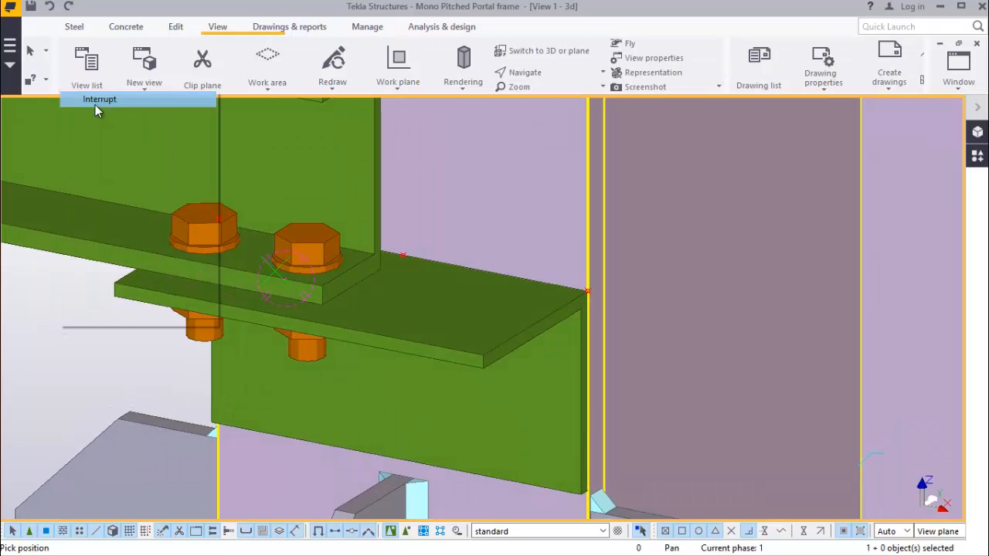
Copy the angle cleat with its bolts from the channel's lower flange corner to the matching corner at its opposite end, on the grid T column
click(418, 306)
scroll(436, 310, down, 2)
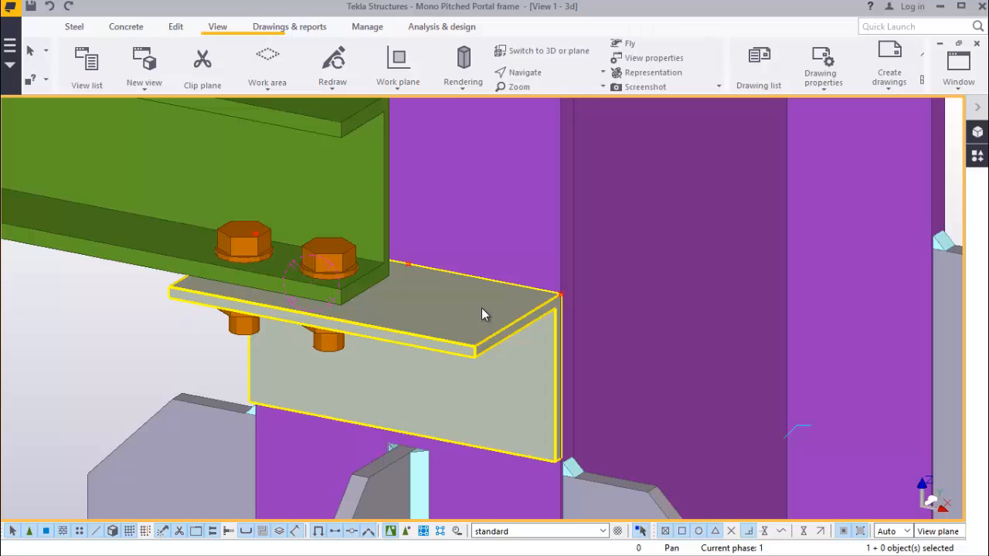
scroll(482, 309, up, 2)
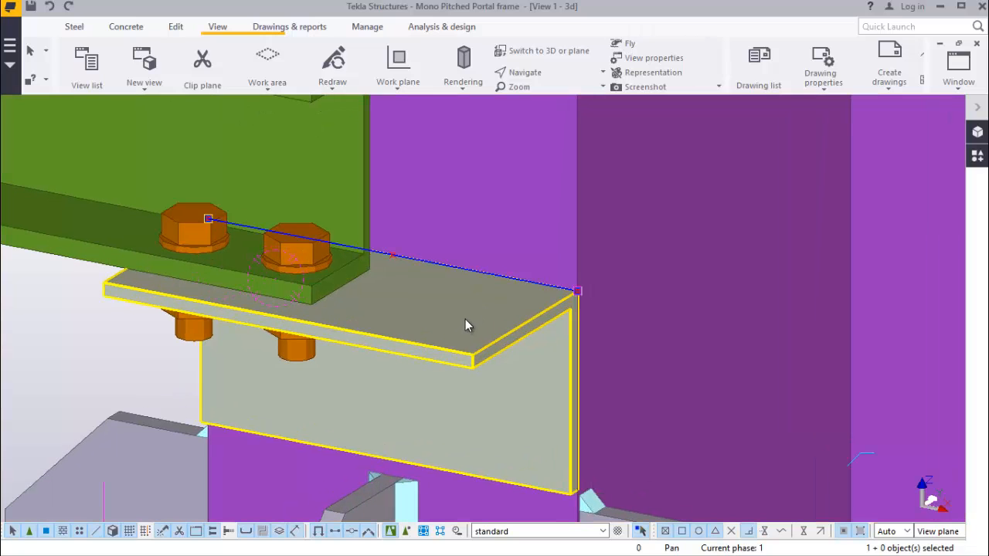
right_click(62, 327)
click(96, 250)
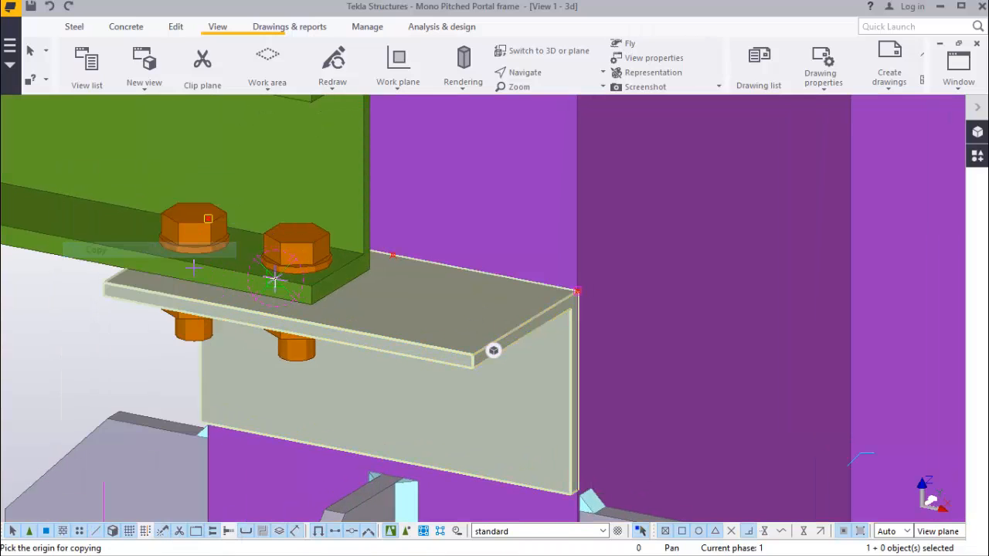
scroll(319, 290, up, 5)
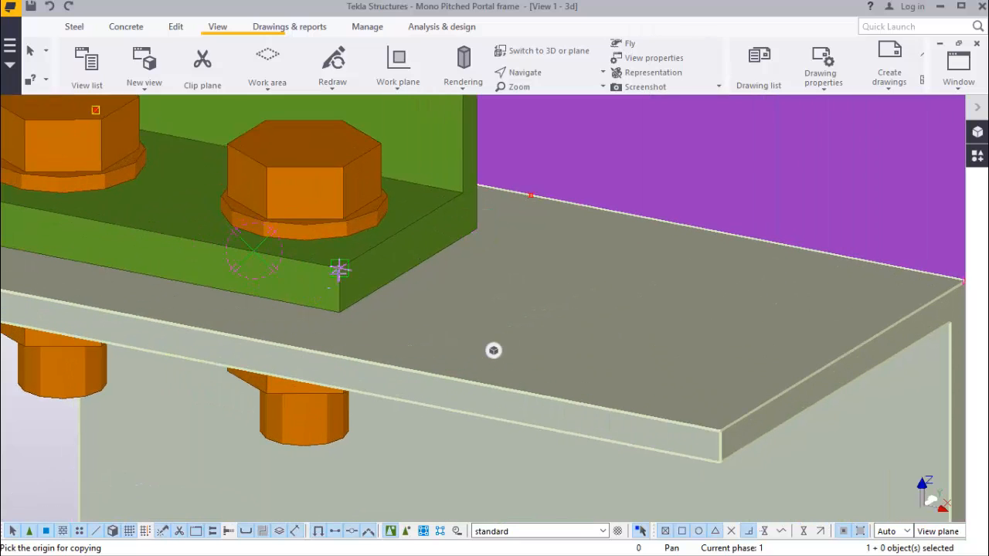
click(340, 270)
scroll(340, 270, down, 8)
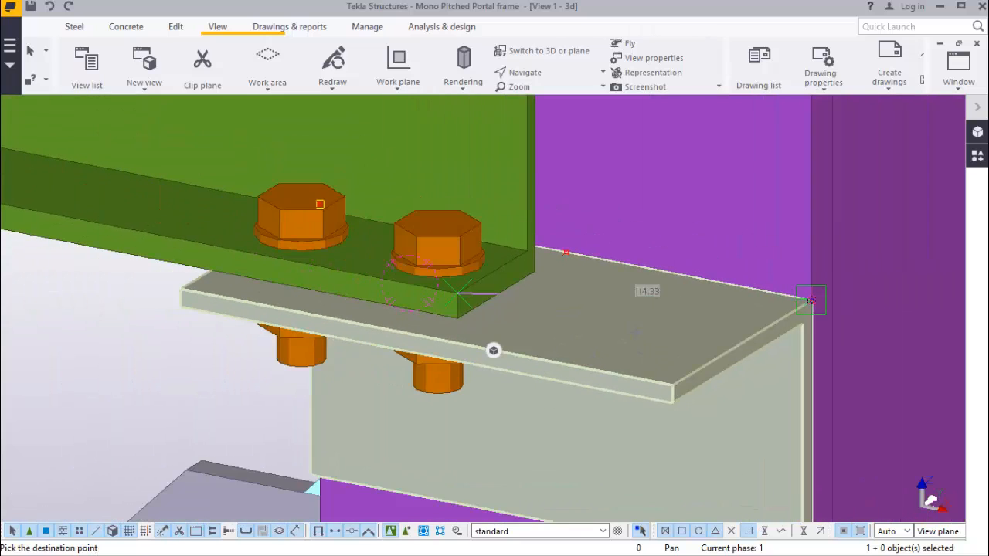
scroll(717, 327, down, 10)
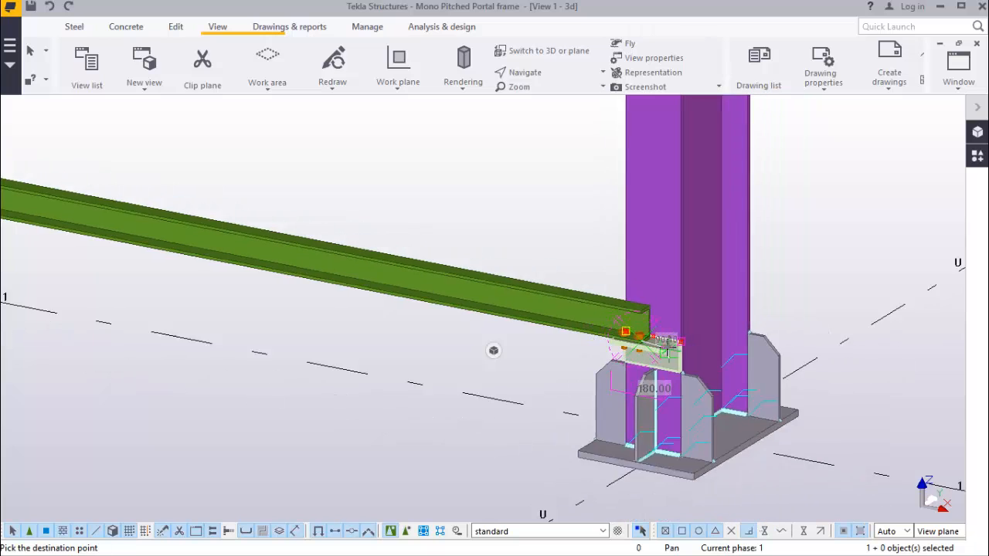
scroll(655, 340, down, 2)
scroll(221, 247, up, 8)
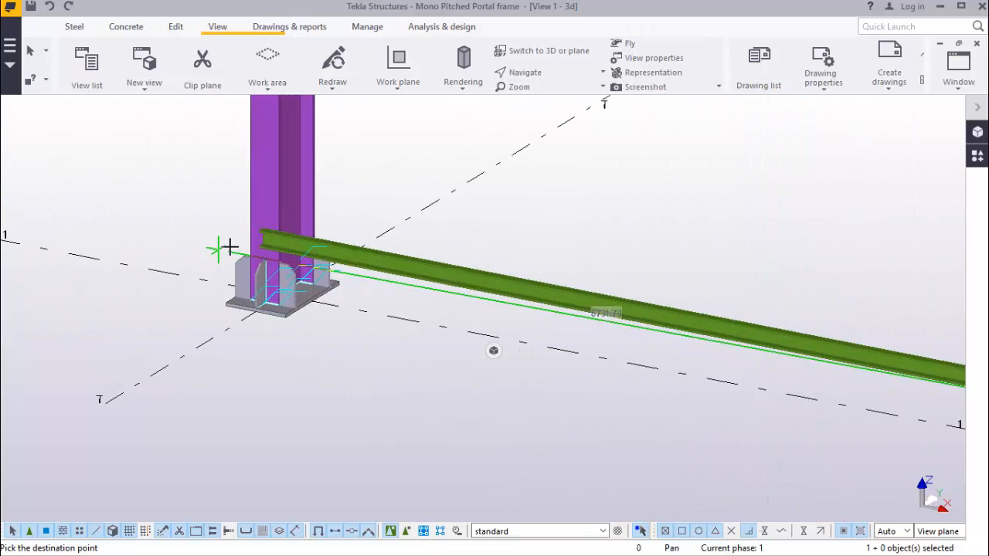
scroll(279, 247, up, 6)
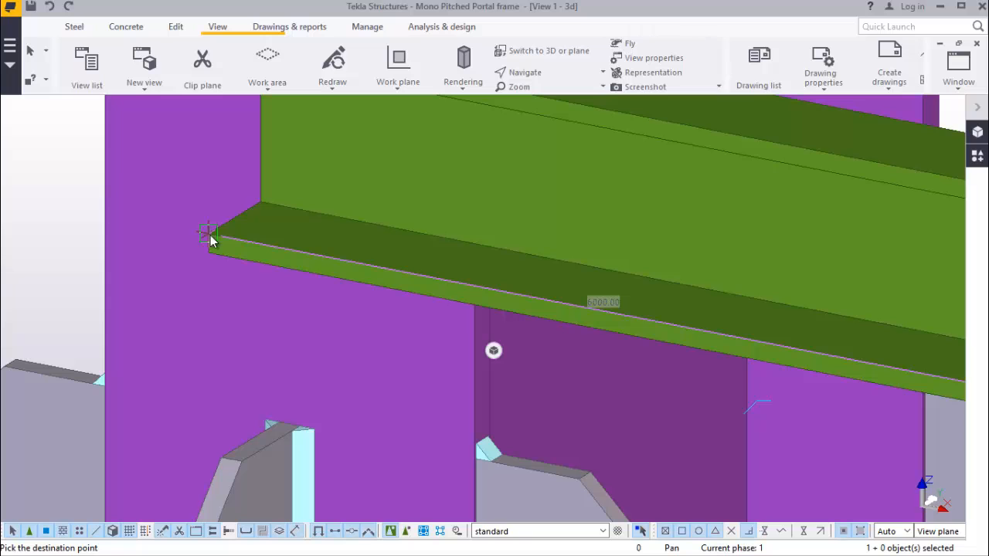
click(208, 234)
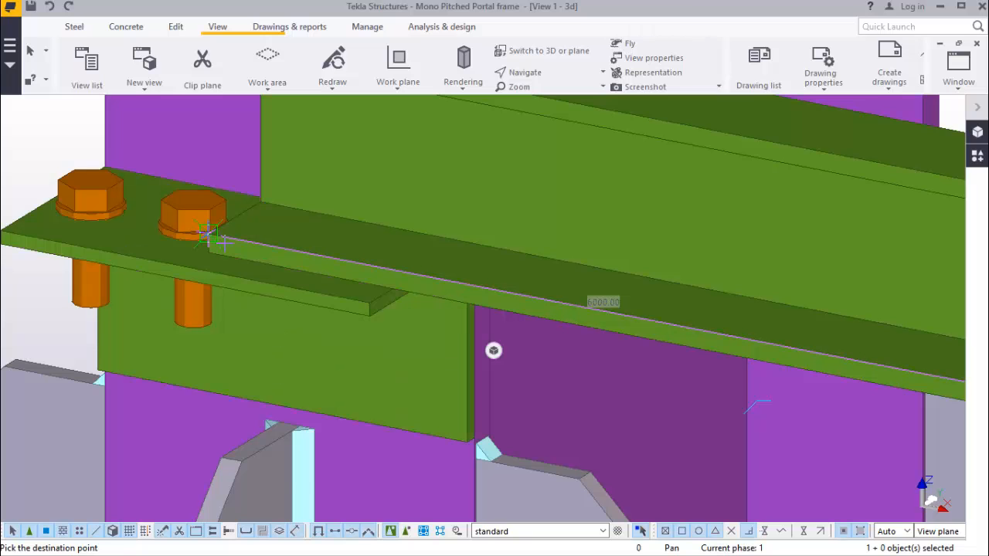
right_click(226, 241)
click(259, 254)
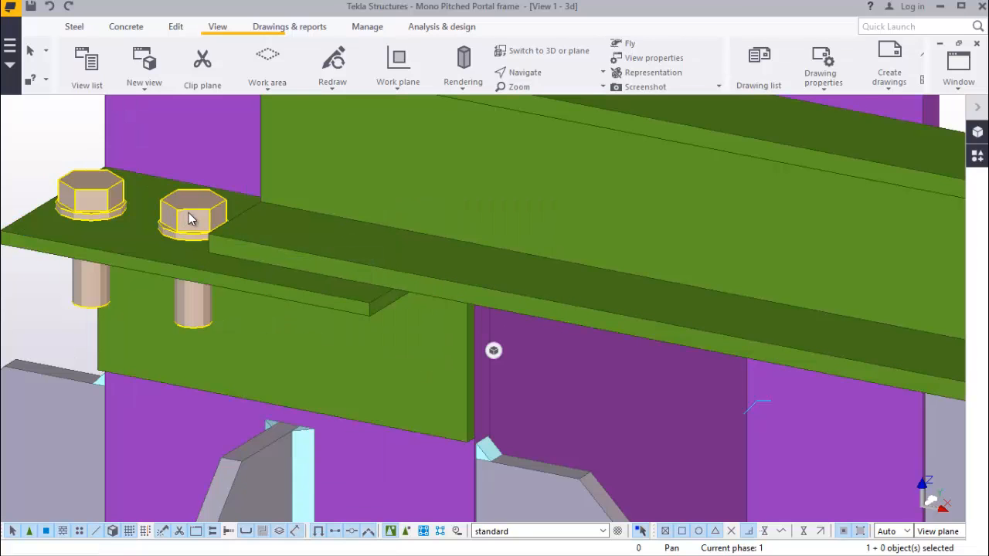
Set the start point Dx offset of the copied bolts to -65 and apply it
double_click(190, 220)
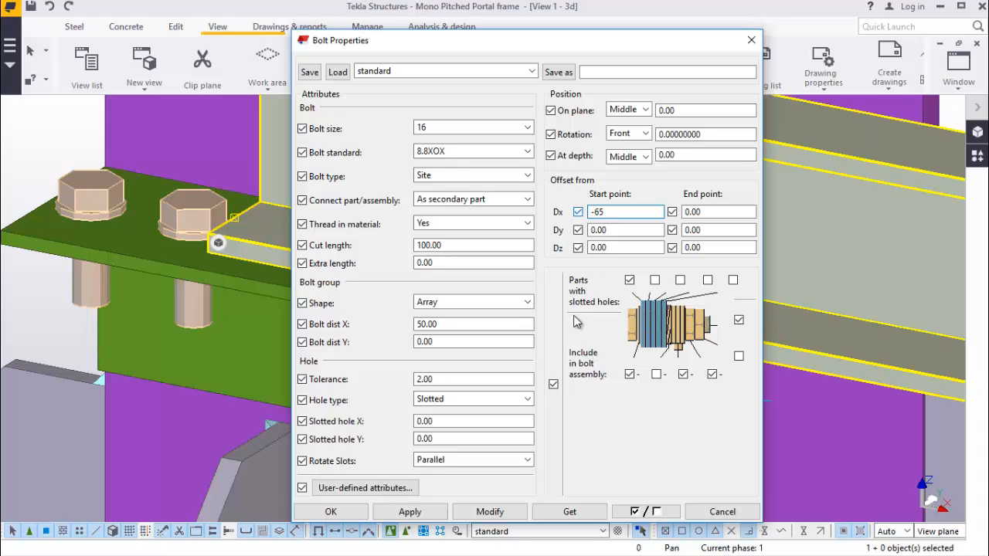
click(490, 512)
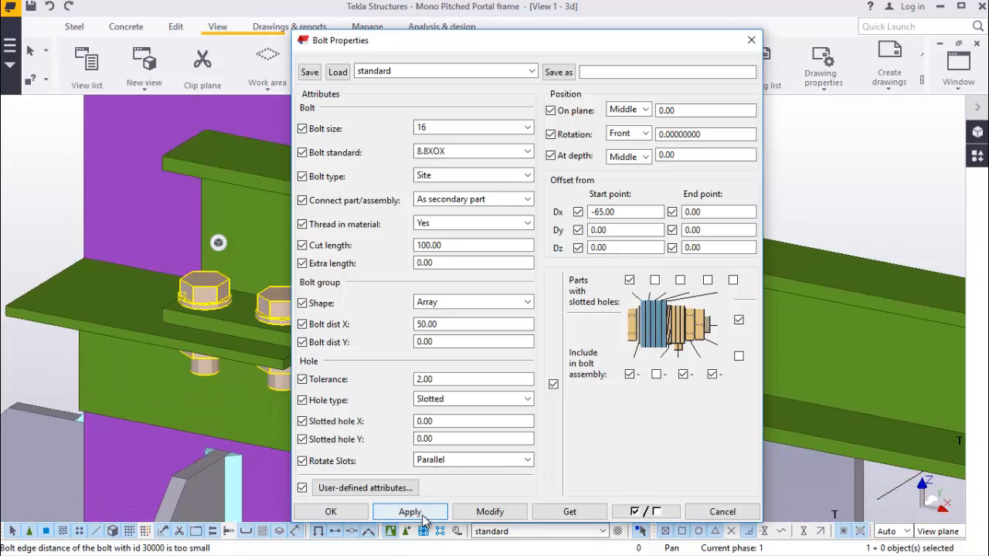
click(331, 511)
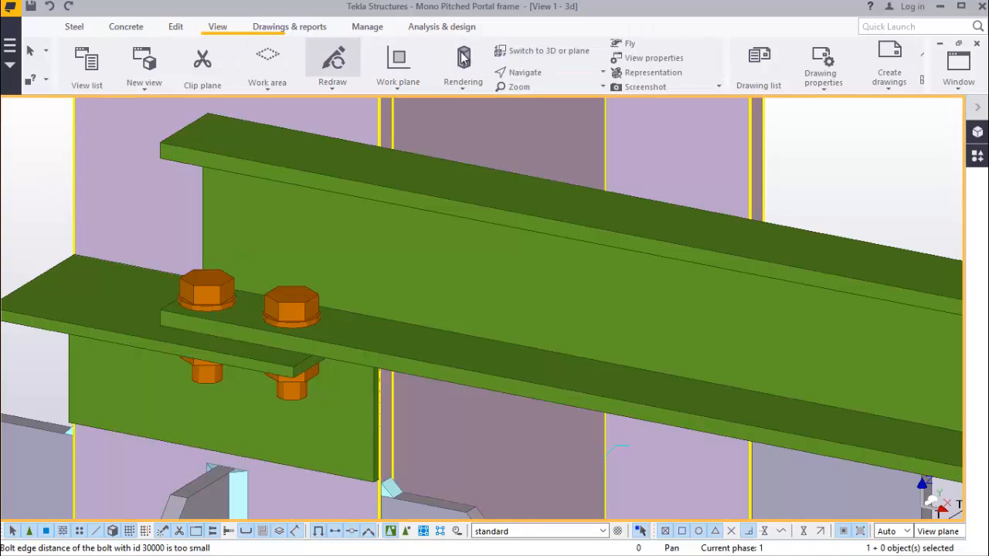
Set the centre of view rotation at the bolted cleat and look over the channel's connection on the grid T column
click(539, 75)
click(548, 163)
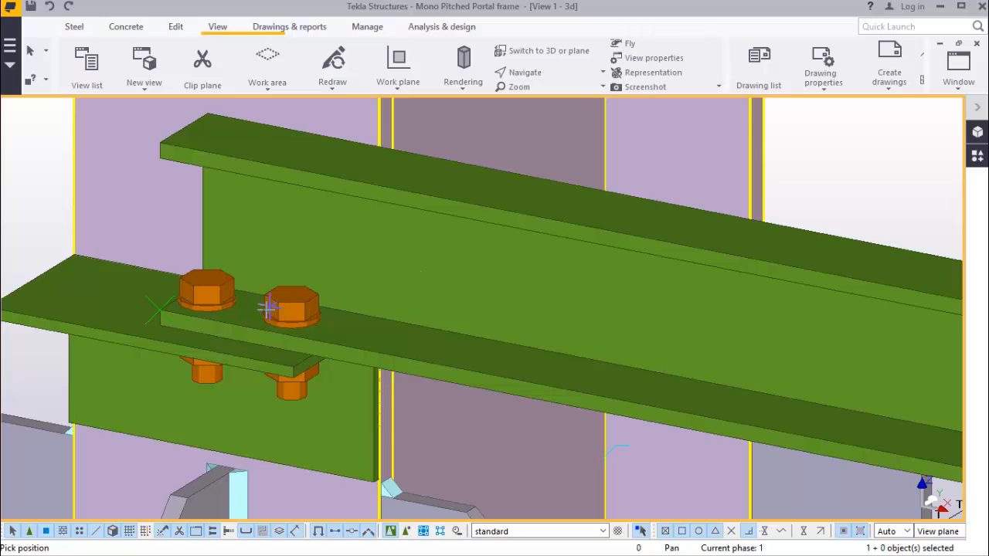
ctrl+middle_drag(260, 315, 183, 334)
scroll(213, 286, down, 6)
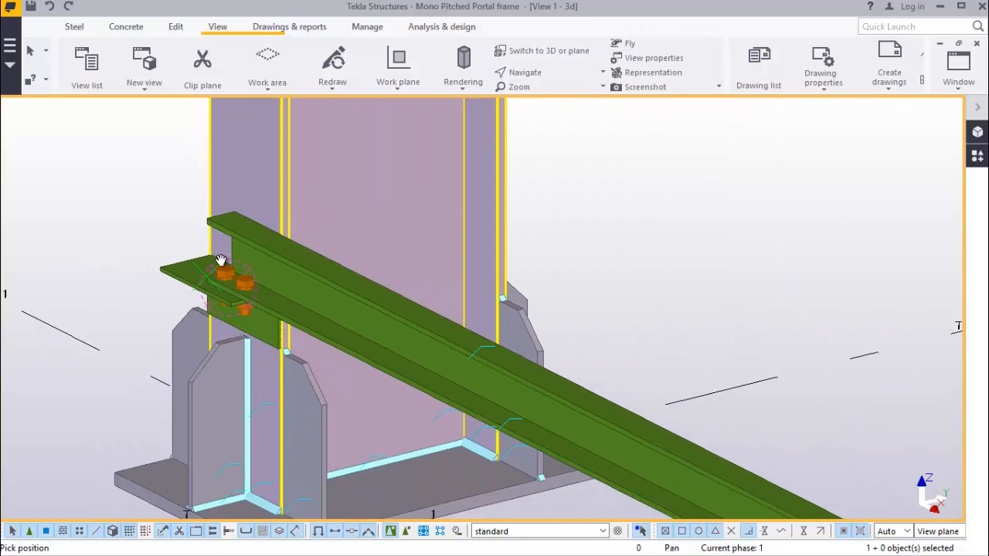
ctrl+middle_drag(298, 294, 316, 302)
right_click(551, 140)
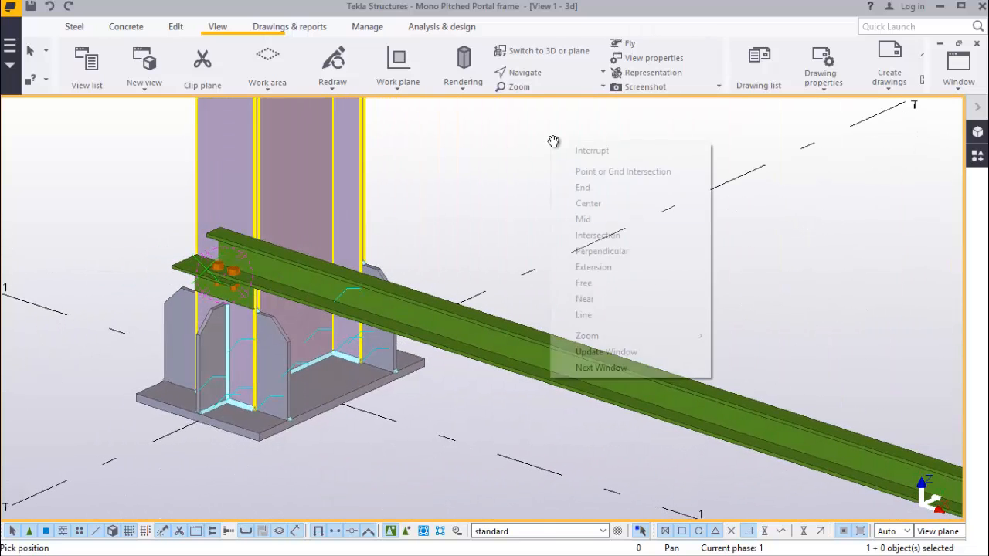
click(585, 154)
scroll(198, 252, up, 1)
scroll(232, 270, up, 4)
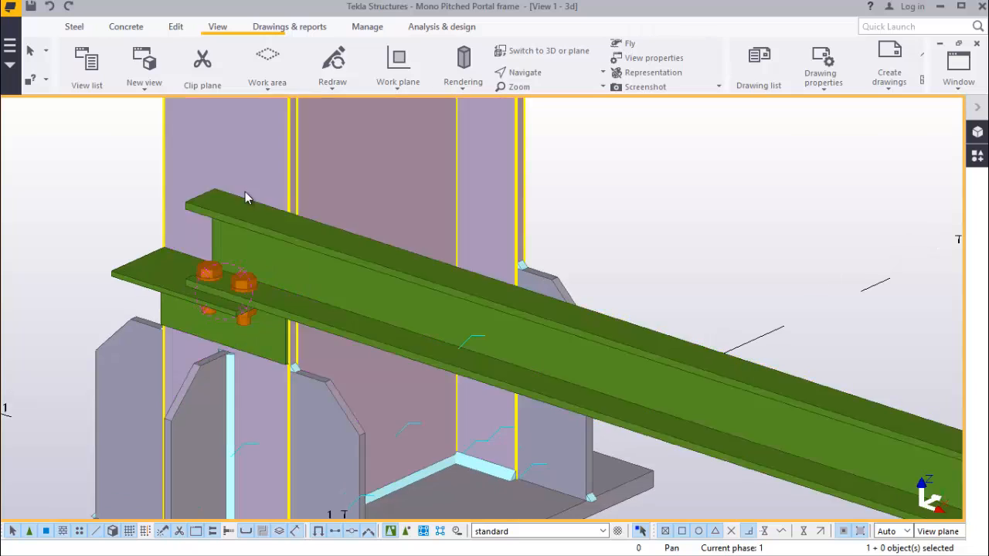
click(257, 344)
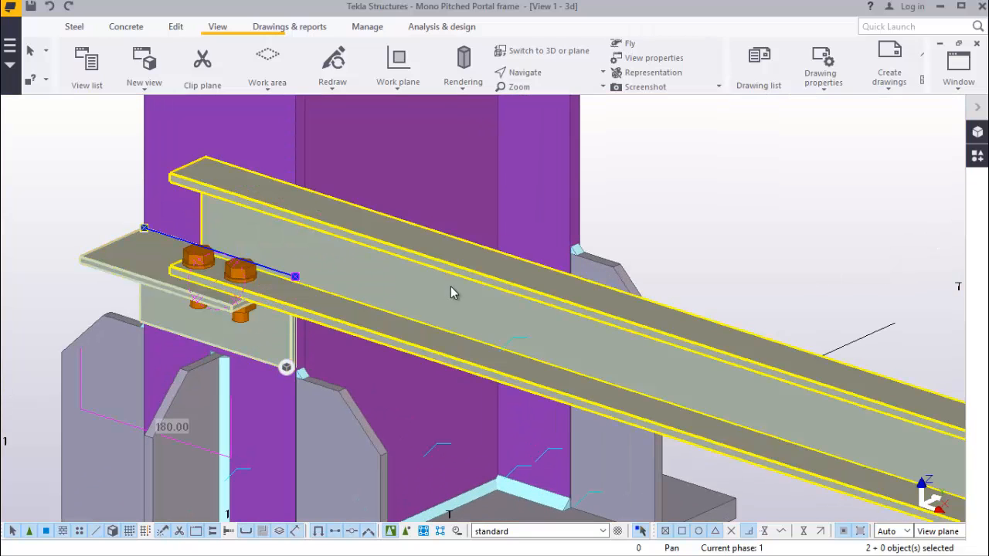
scroll(154, 220, down, 8)
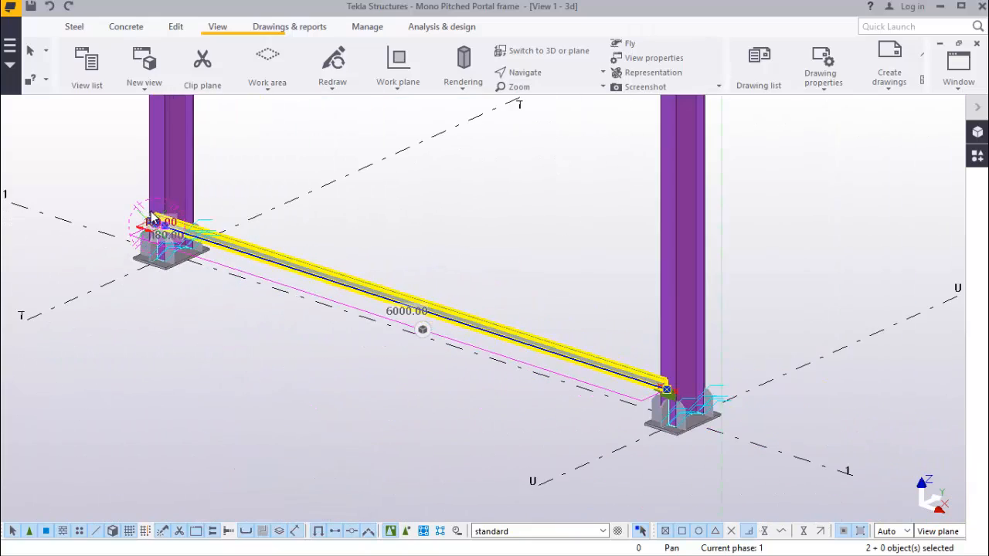
scroll(693, 407, up, 10)
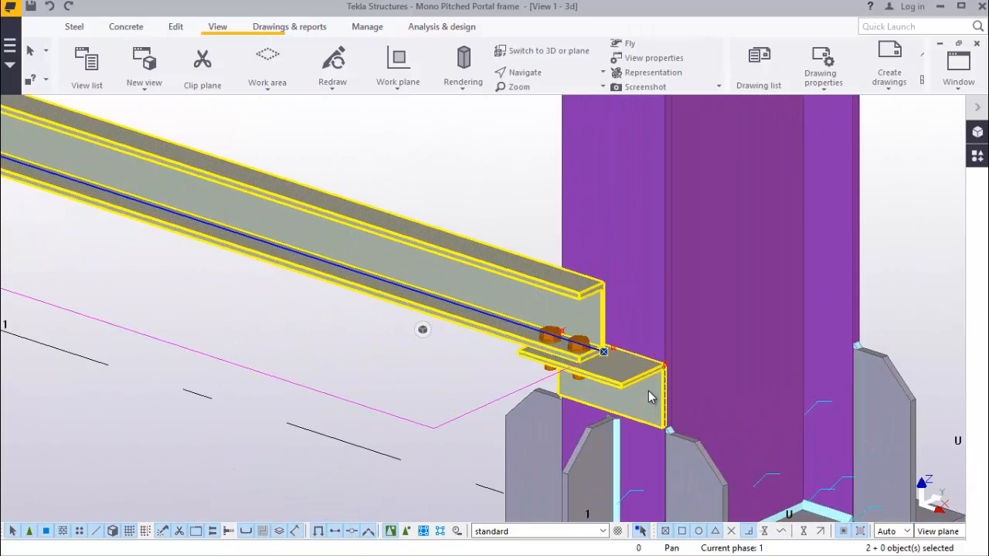
scroll(564, 363, up, 2)
ctrl+click(572, 349)
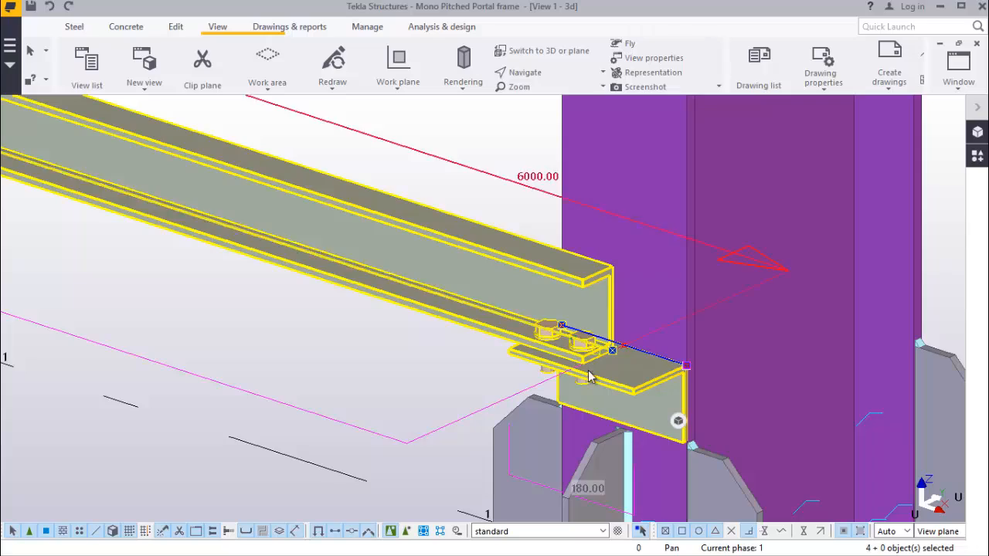
scroll(707, 348, down, 1)
scroll(783, 399, down, 6)
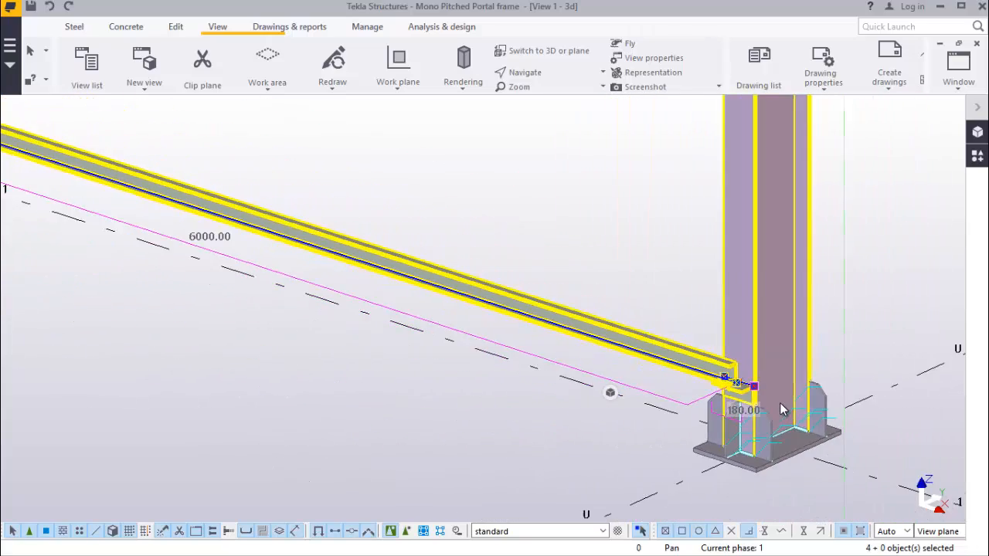
scroll(50, 166, up, 2)
scroll(51, 166, up, 6)
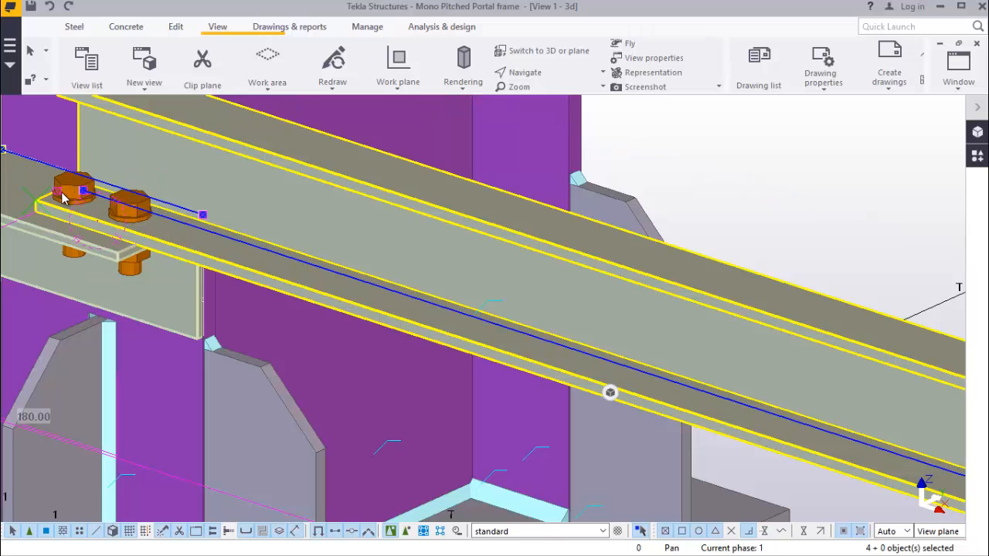
scroll(93, 214, down, 6)
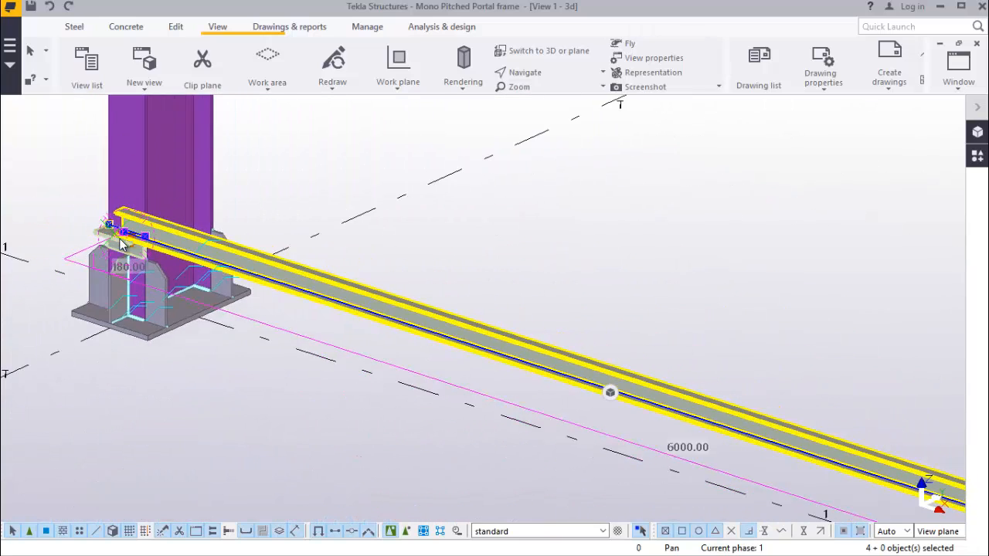
scroll(126, 243, down, 3)
right_click(377, 209)
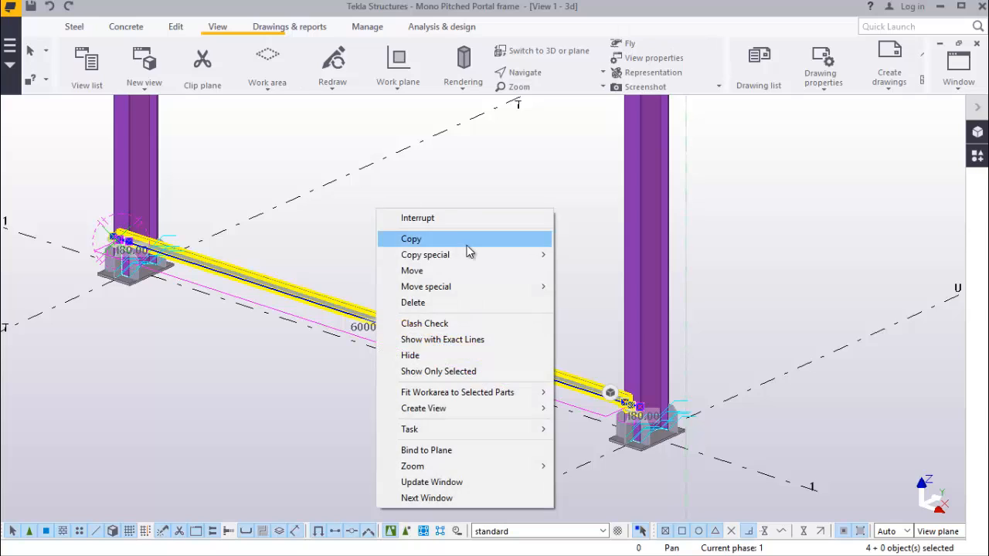
mouse_move(457, 255)
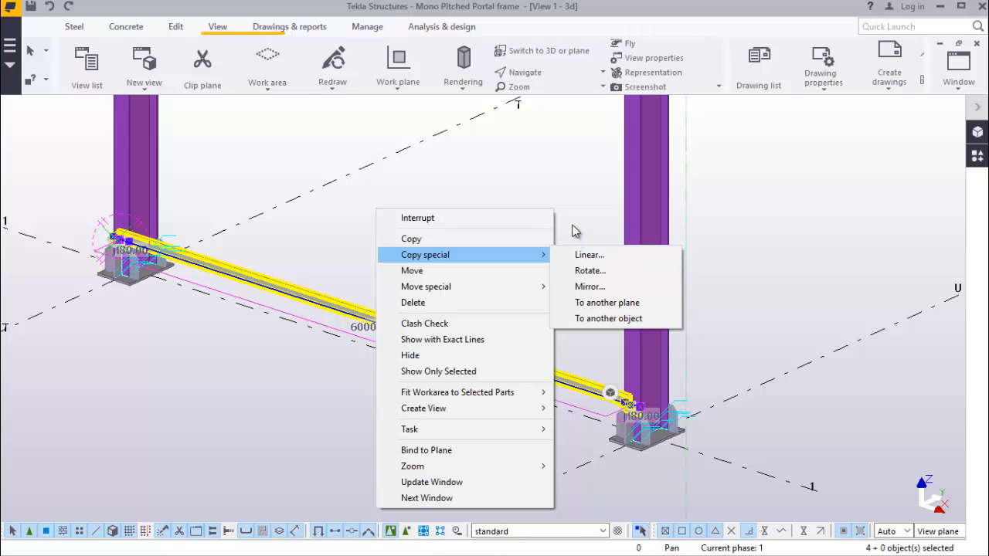
click(561, 203)
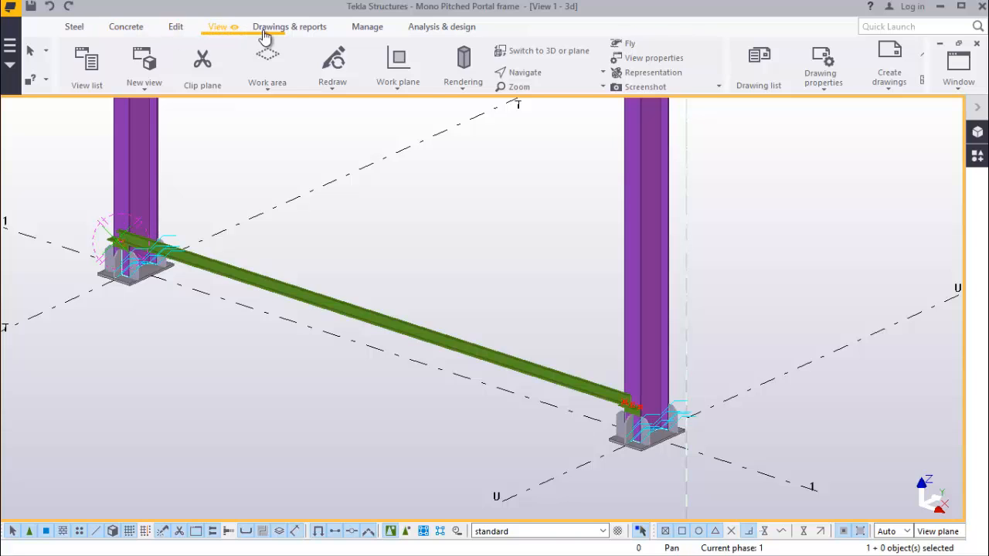
Set the work plane to the outer face of the grid U column with the Work plane tool
click(399, 89)
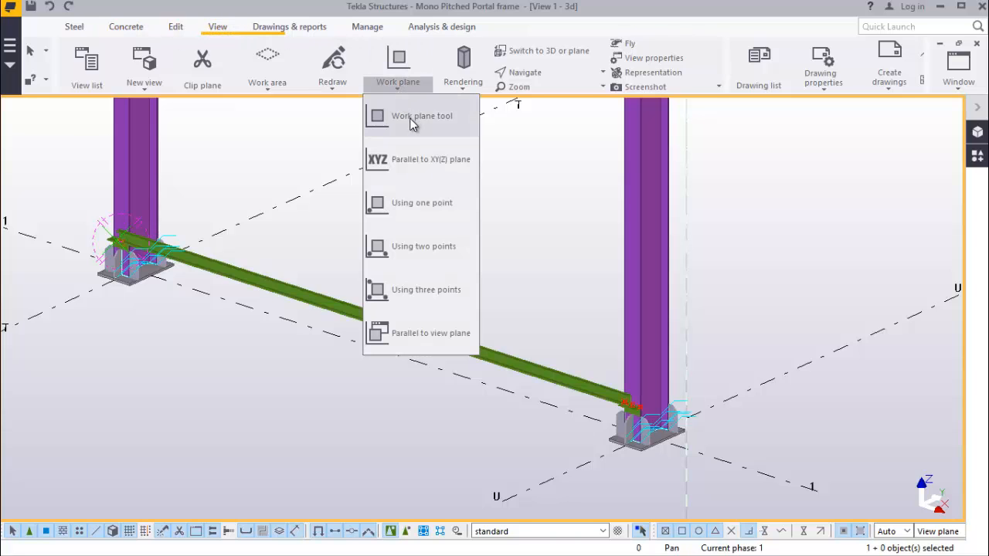
click(412, 120)
scroll(634, 278, up, 5)
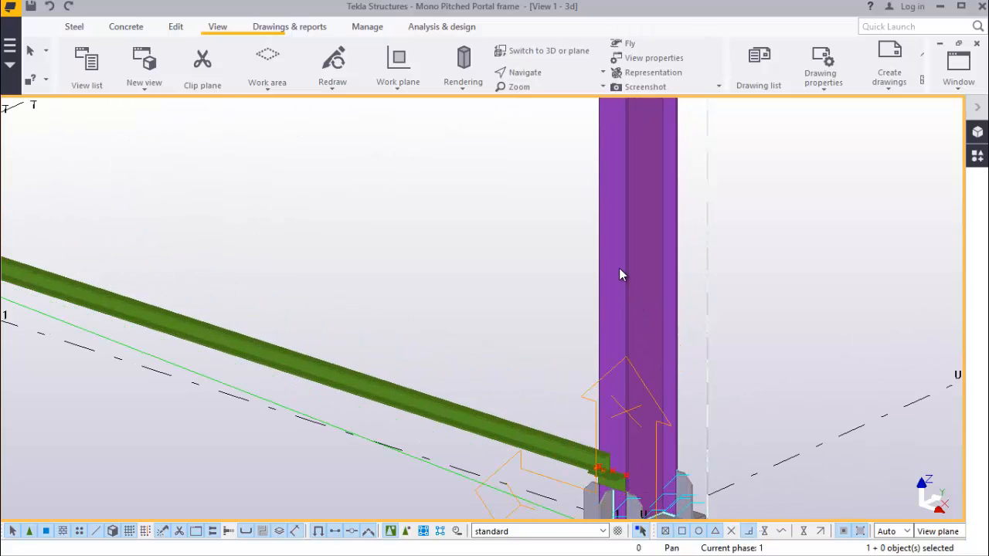
click(619, 270)
right_click(762, 197)
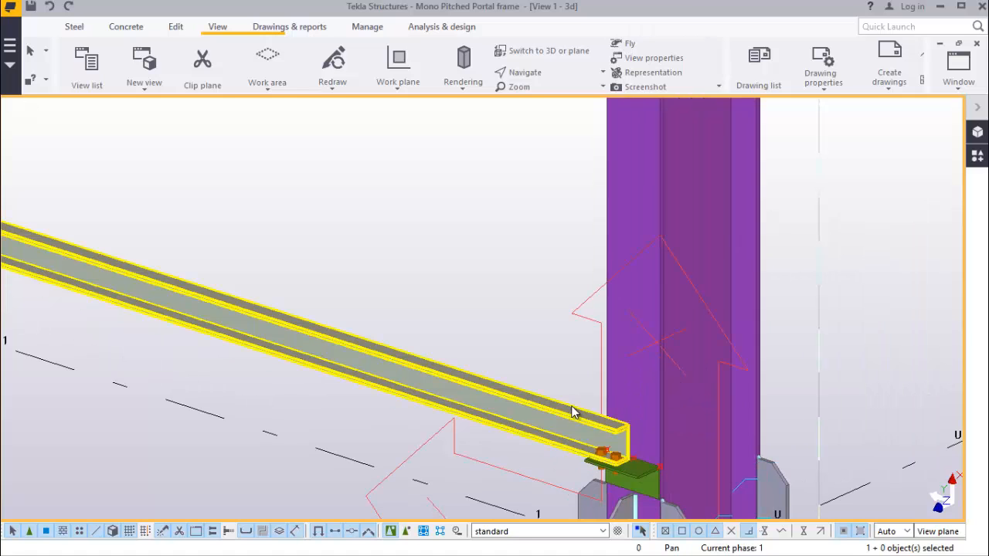
Linearly copy the channel with both angle cleats and their bolts up the columns, using dX 1000.00 and 8 copies
double_click(525, 406)
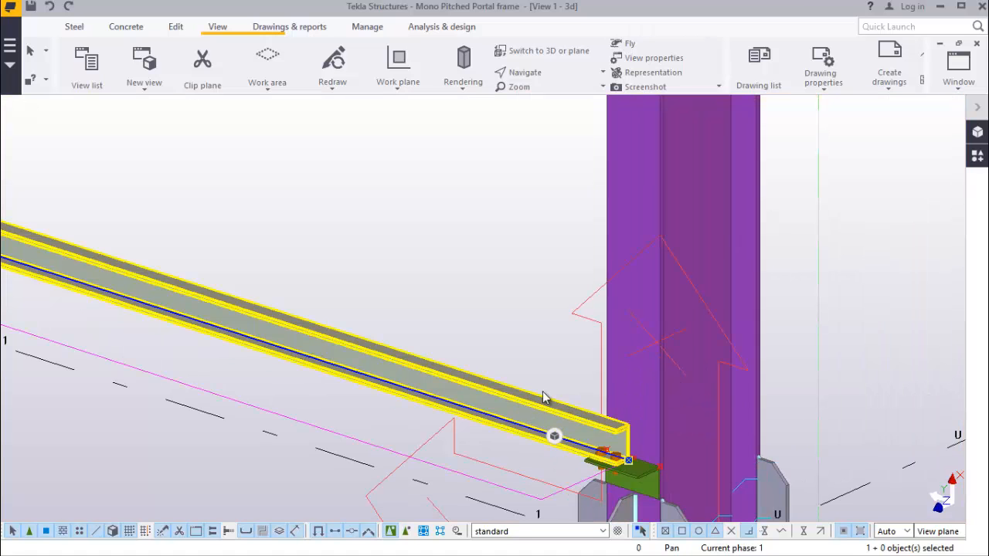
click(644, 487)
scroll(644, 495, up, 2)
scroll(614, 460, down, 6)
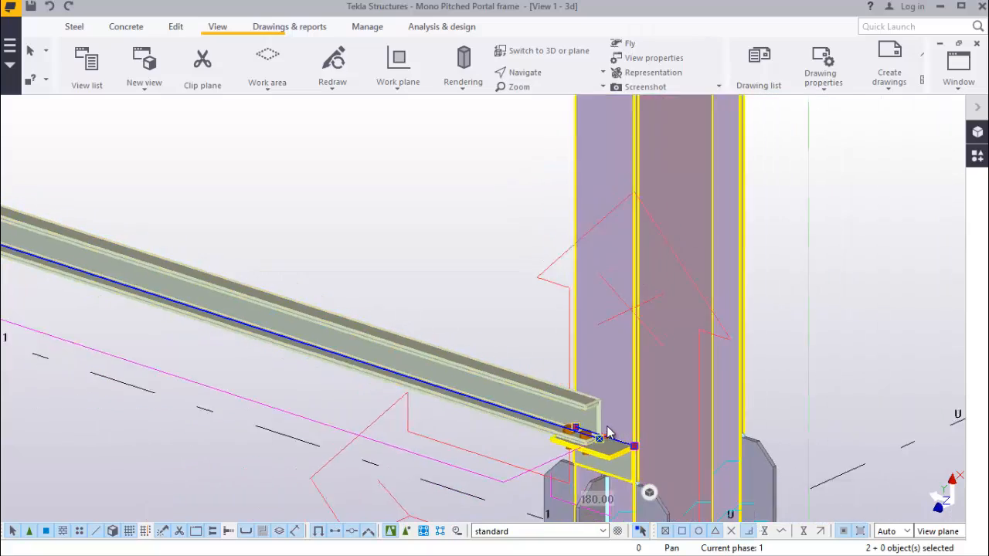
scroll(170, 282, up, 5)
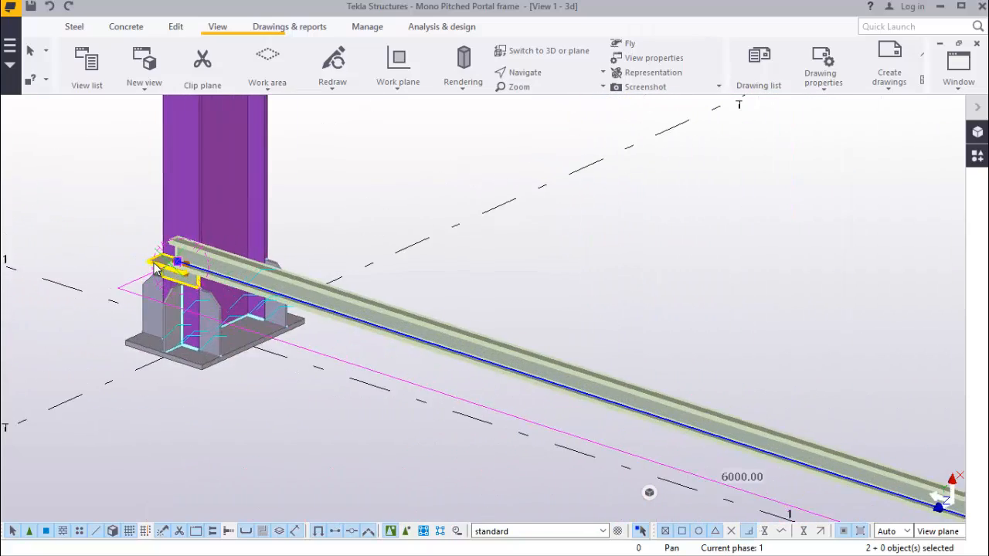
scroll(215, 281, up, 2)
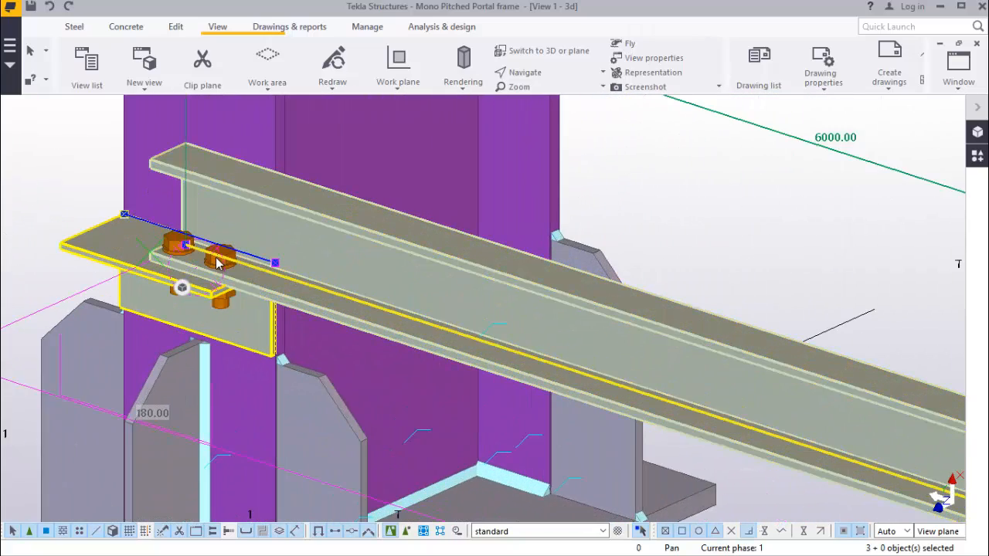
scroll(167, 255, down, 6)
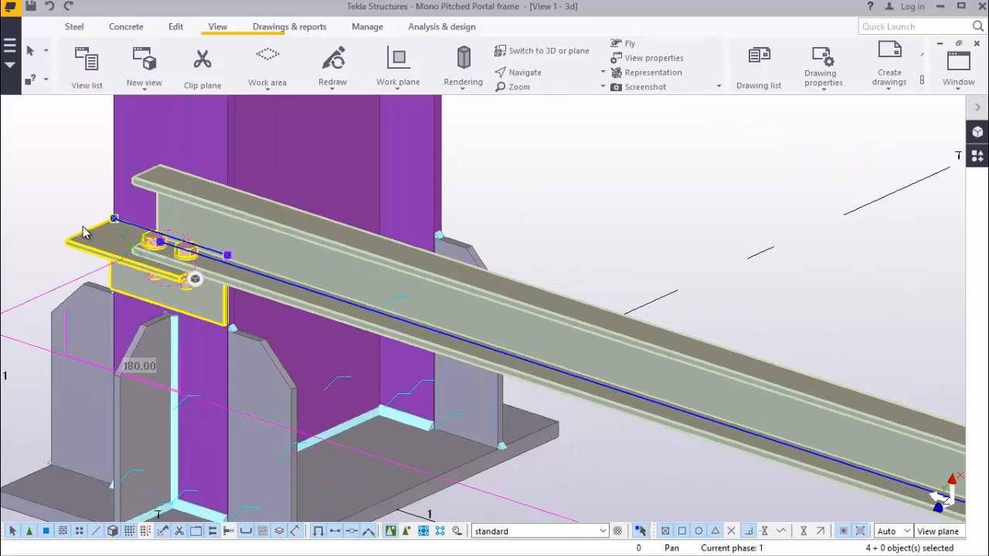
scroll(585, 365, up, 6)
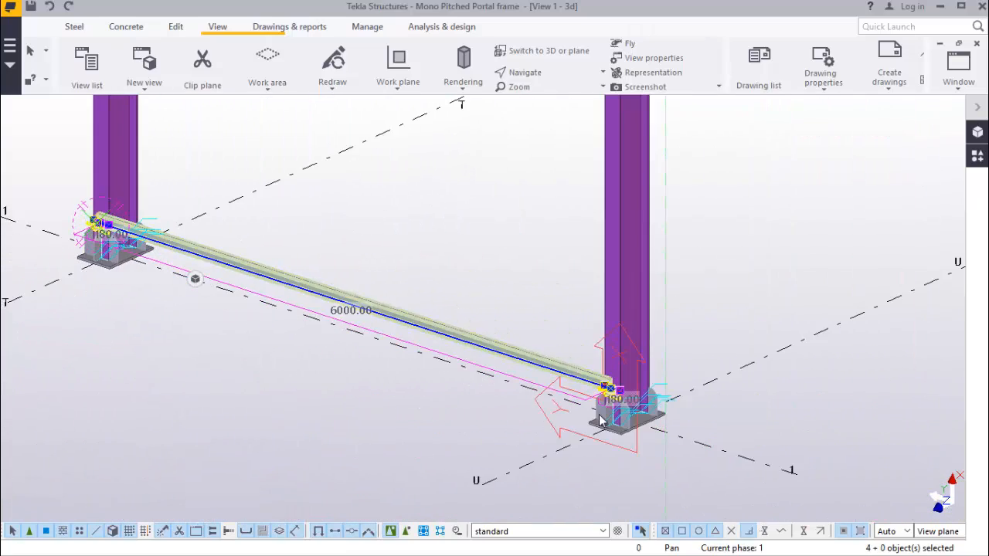
scroll(585, 365, up, 2)
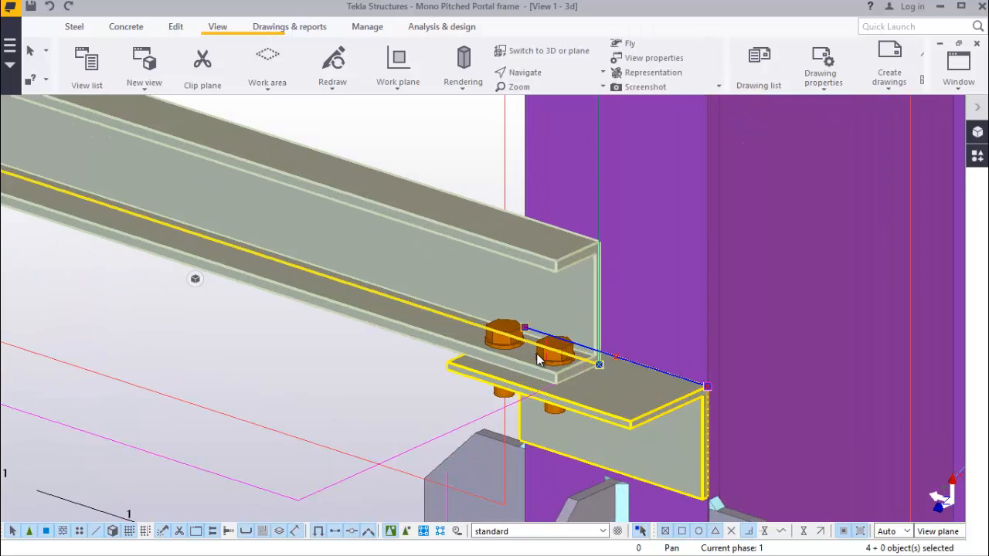
shift+click(506, 330)
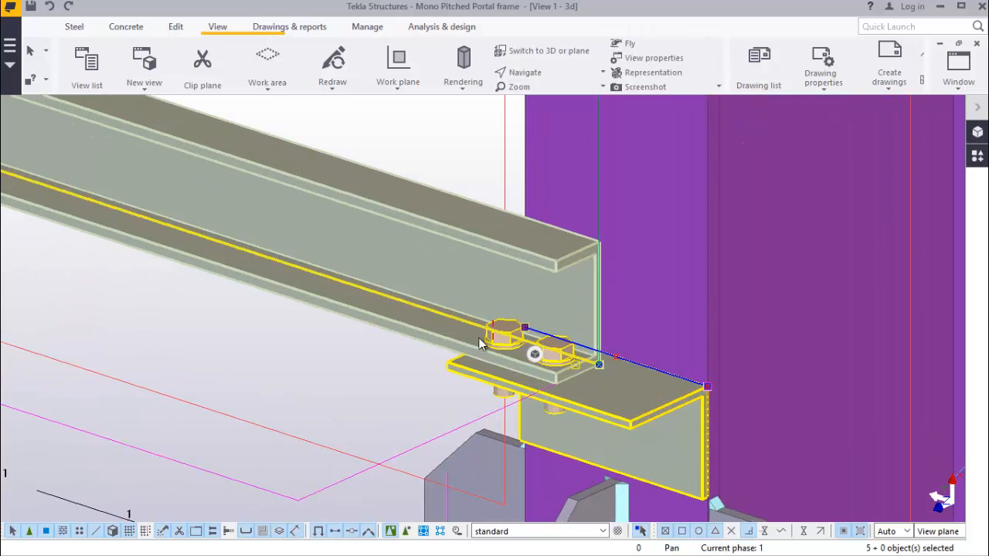
right_click(214, 358)
mouse_move(264, 105)
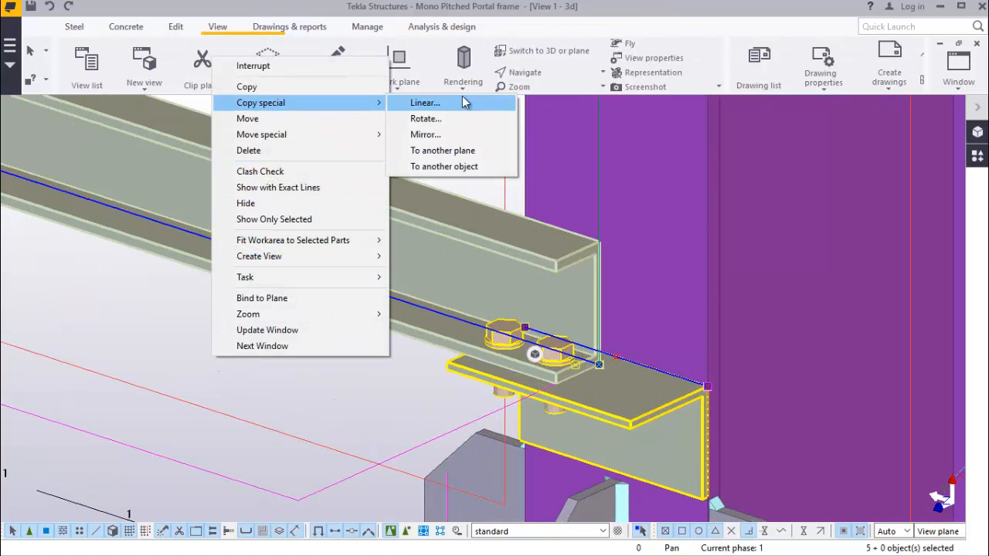
click(424, 103)
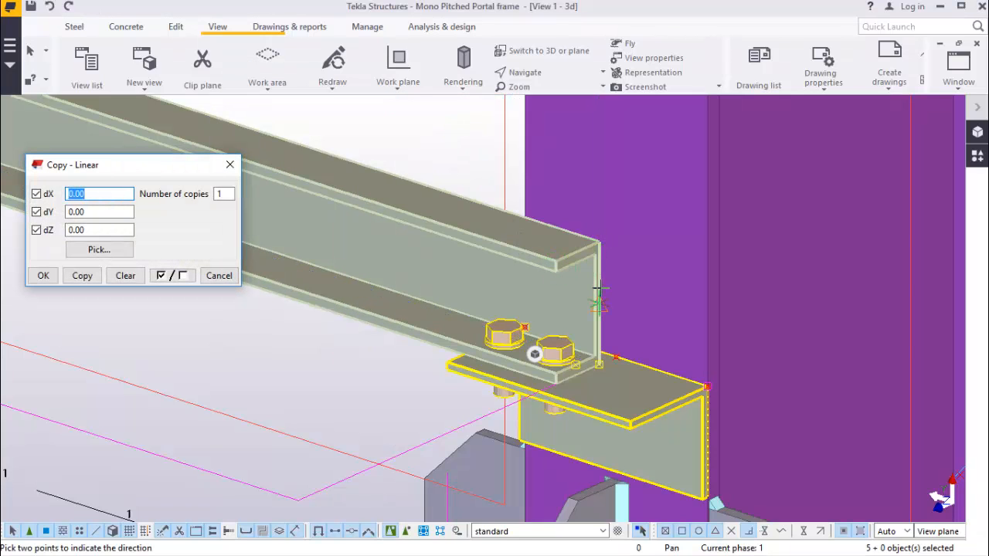
scroll(531, 301, down, 5)
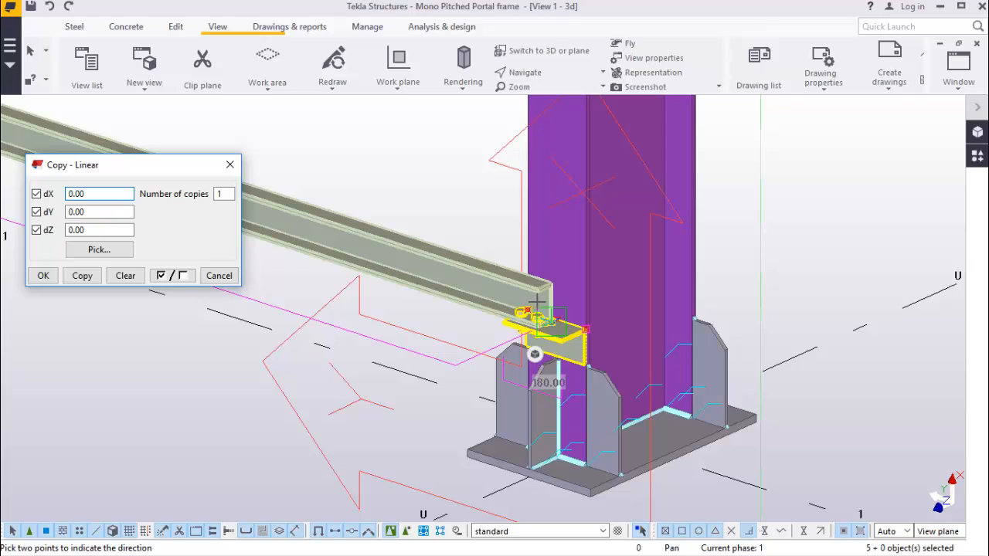
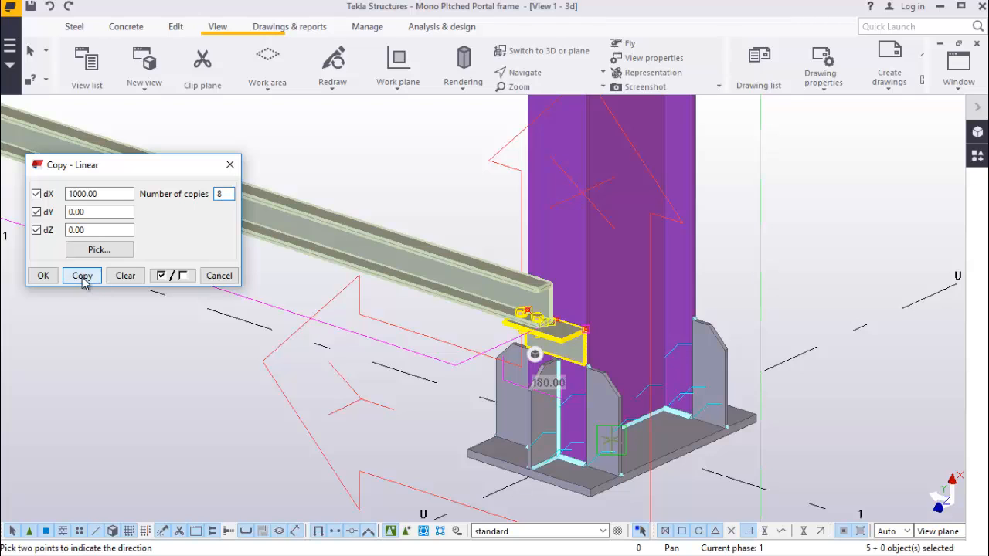
click(43, 276)
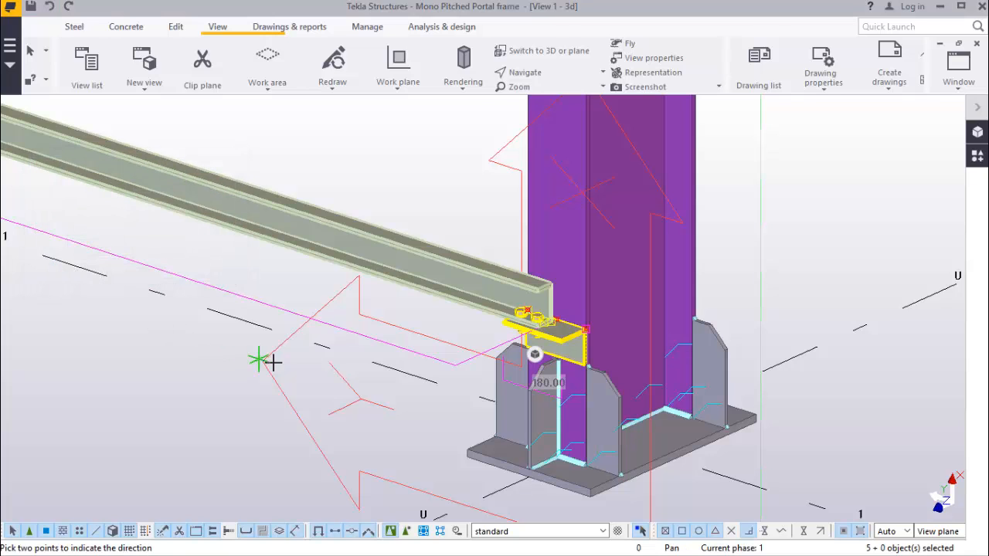
scroll(310, 358, down, 5)
right_click(541, 205)
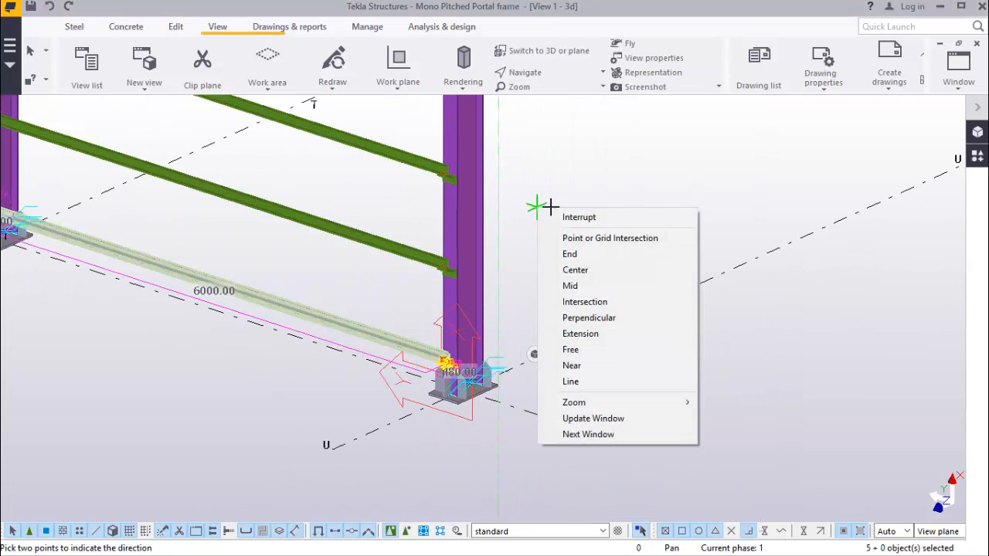
click(578, 217)
Examine the copied channels and their bolted cleats along the height of the grid U column
scroll(556, 236, up, 2)
scroll(538, 251, up, 5)
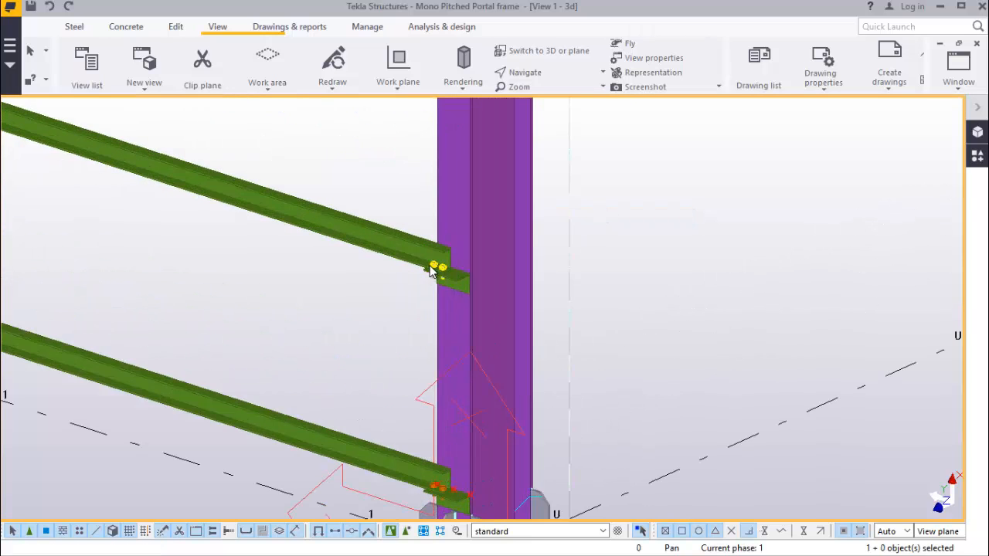
scroll(516, 360, down, 8)
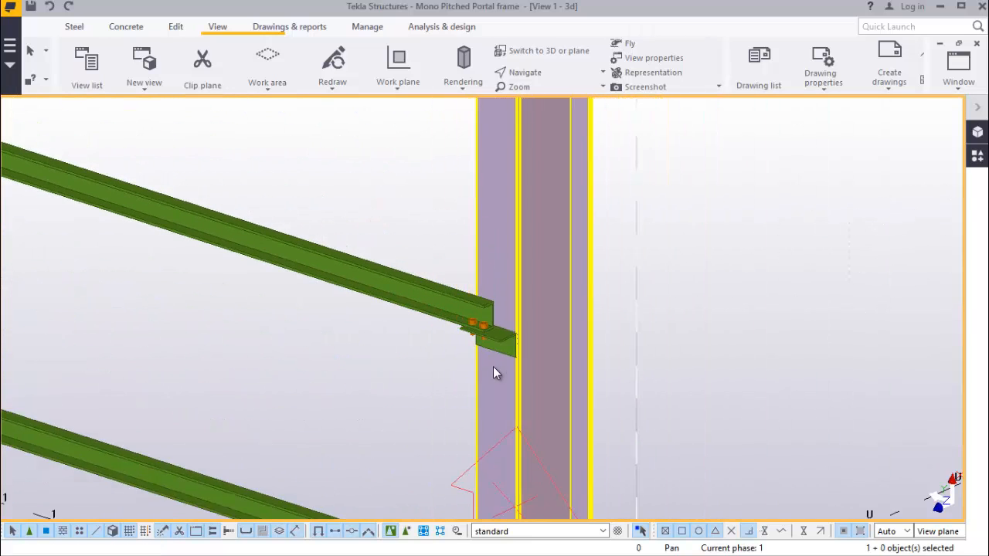
scroll(460, 353, down, 4)
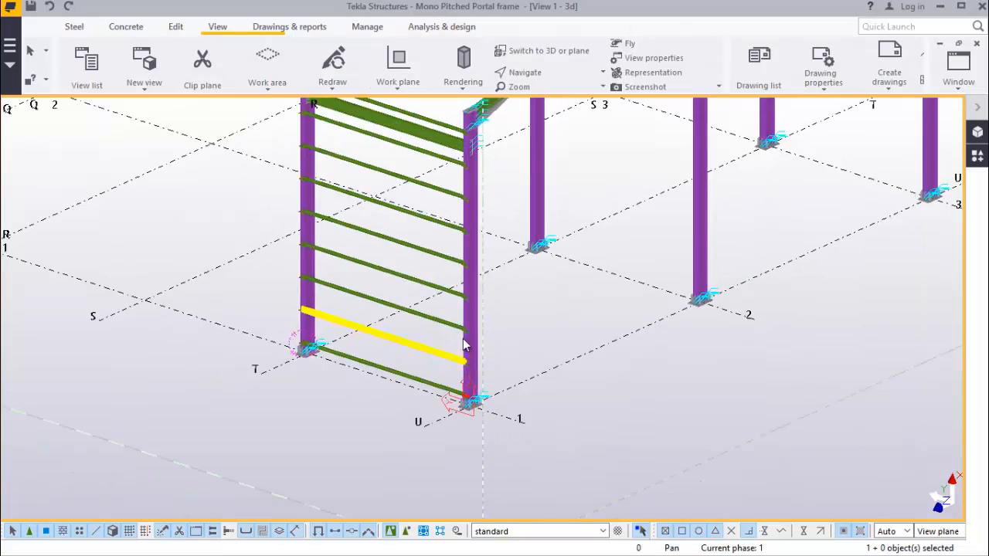
scroll(495, 193, up, 6)
scroll(459, 154, up, 5)
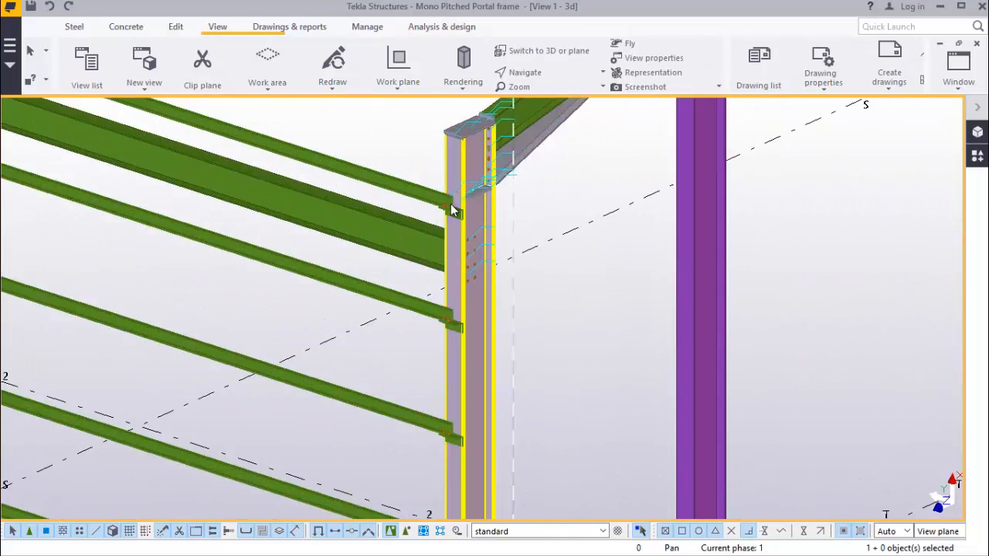
Examine the stack of channels between the grid T and U columns and the lowest cleat at the grid U column base
scroll(433, 254, down, 8)
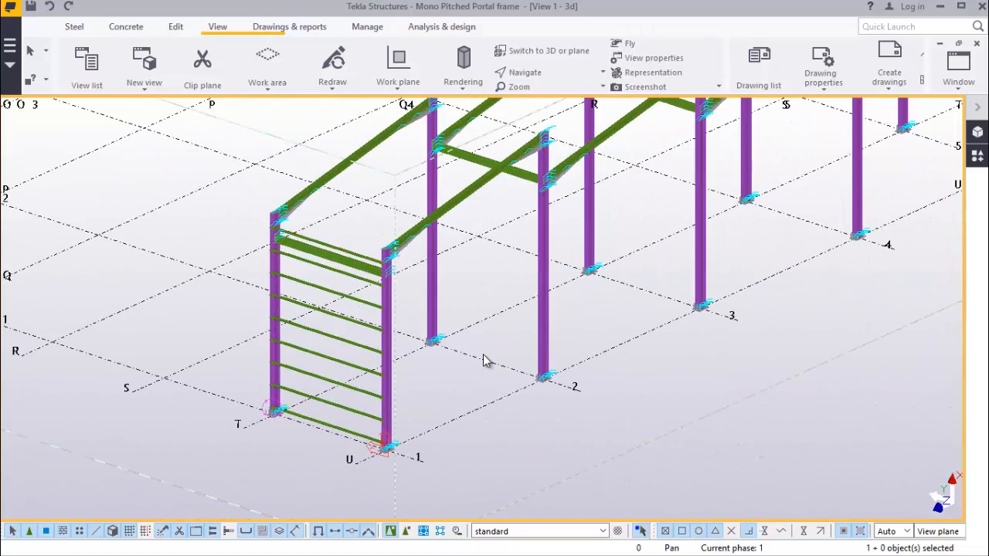
scroll(408, 383, up, 3)
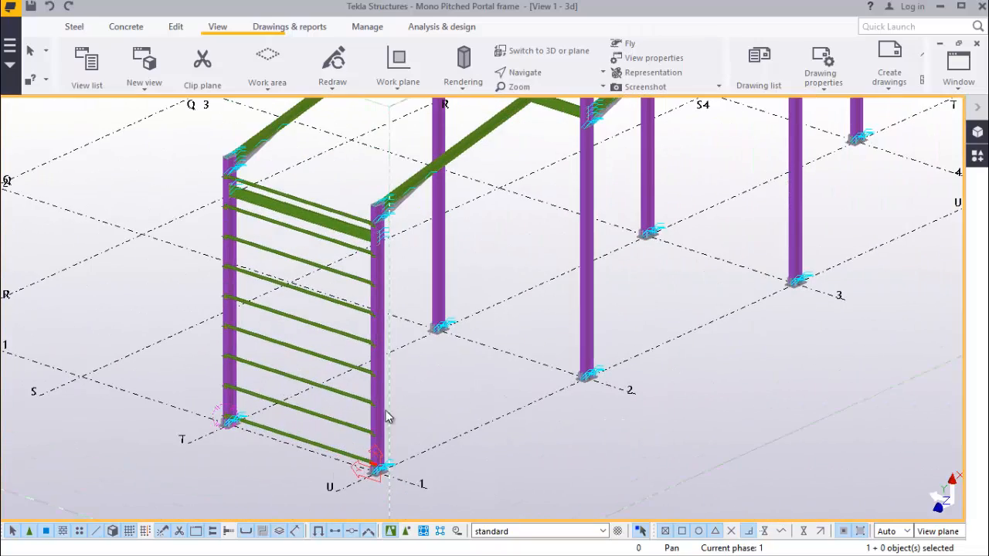
scroll(363, 403, down, 4)
scroll(346, 371, down, 1)
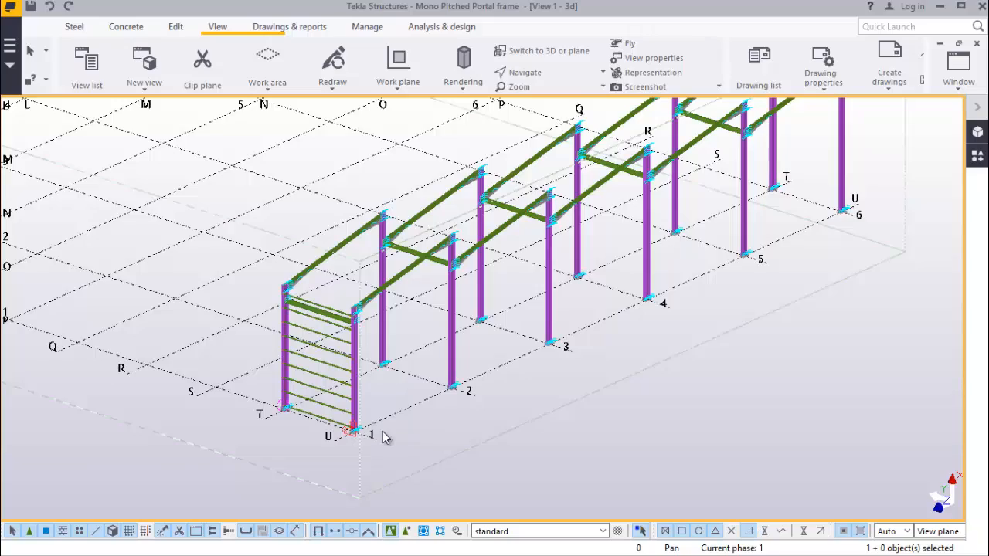
scroll(382, 433, up, 2)
scroll(370, 411, down, 2)
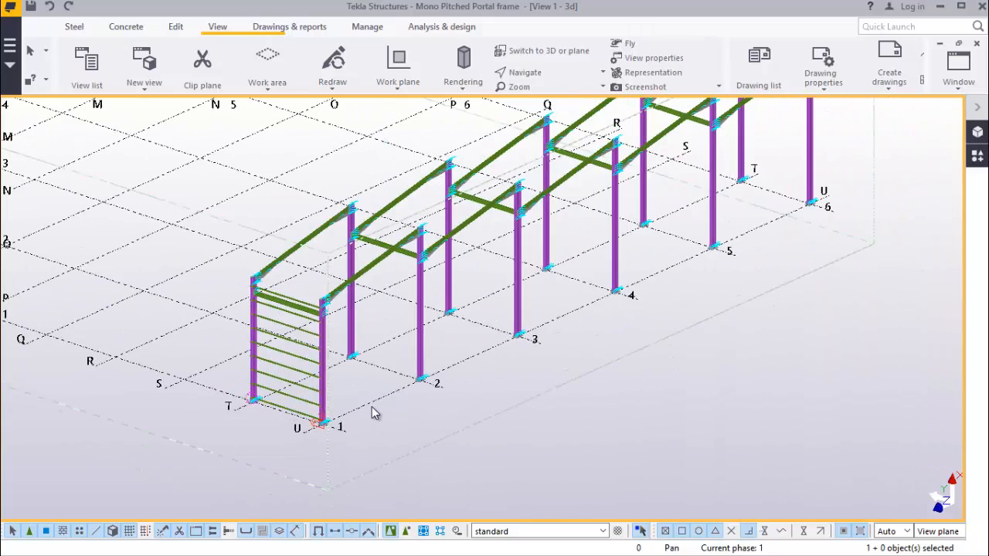
scroll(620, 309, up, 4)
scroll(409, 330, down, 4)
scroll(291, 436, up, 2)
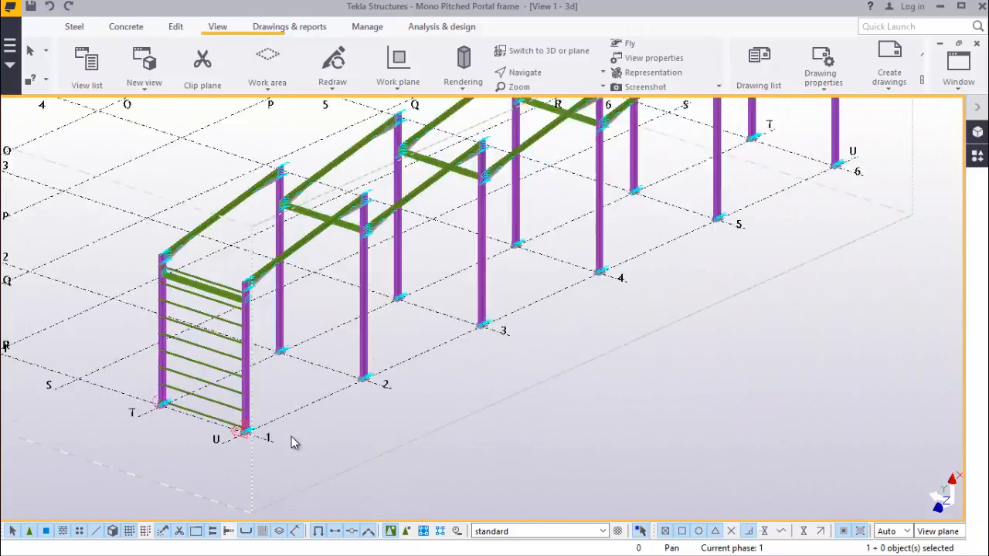
scroll(239, 436, up, 6)
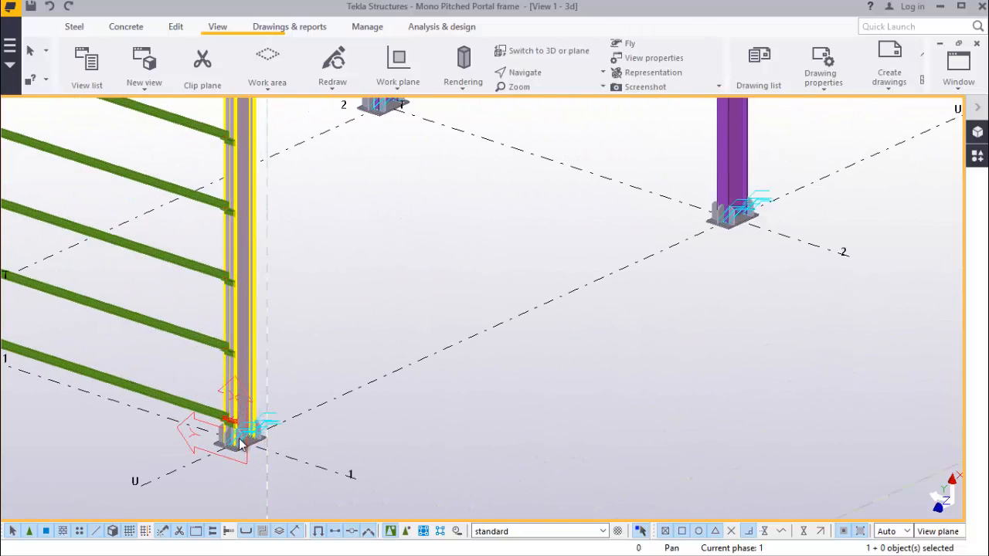
scroll(239, 442, up, 3)
scroll(230, 423, up, 1)
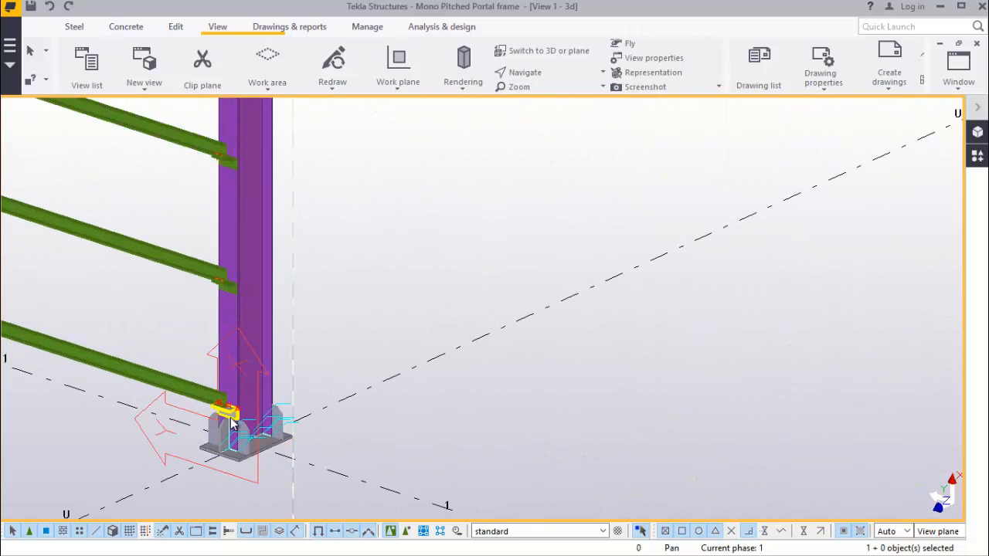
scroll(232, 421, down, 1)
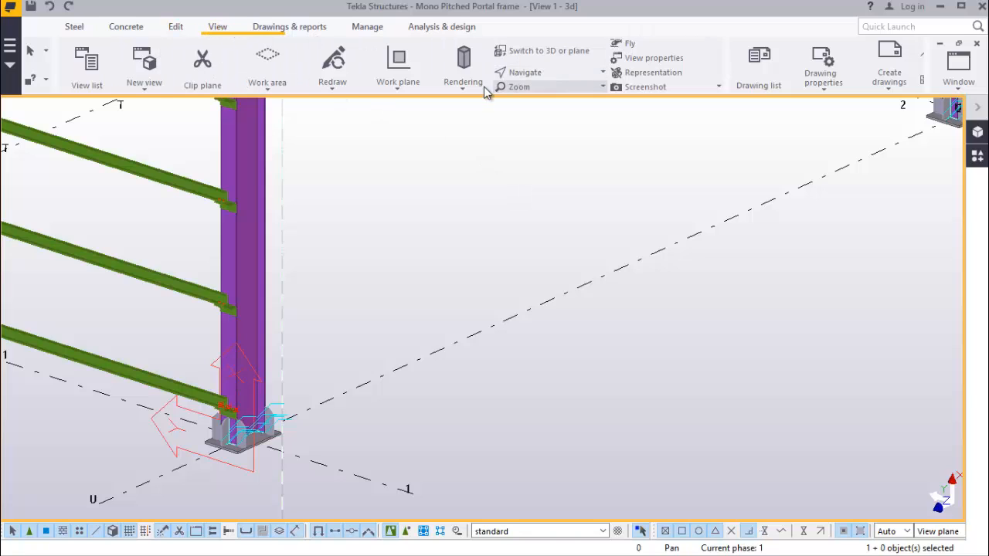
Set the work plane to a vertical plane along grid line U on the column at grid 4 with the Work plane tool
click(398, 94)
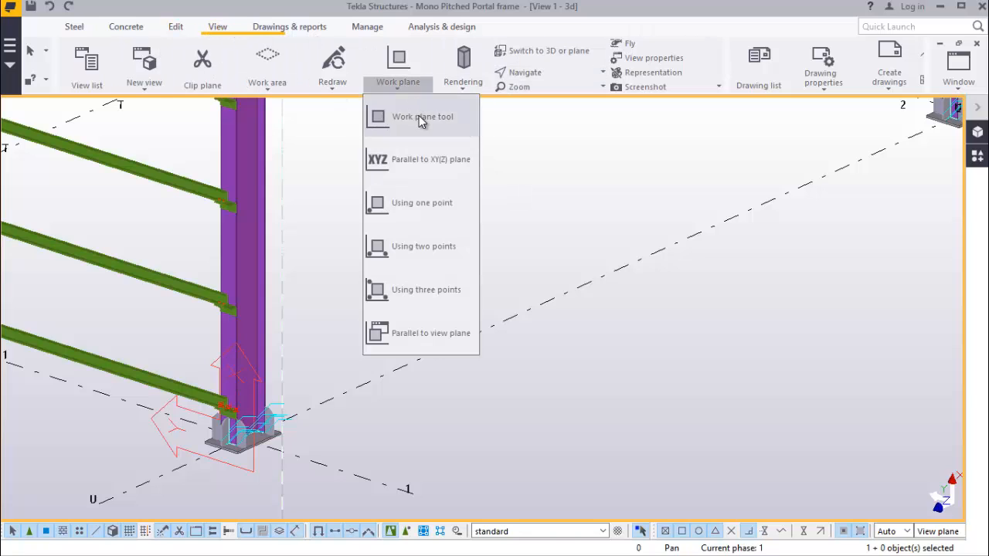
click(420, 119)
scroll(321, 259, down, 2)
scroll(261, 317, down, 8)
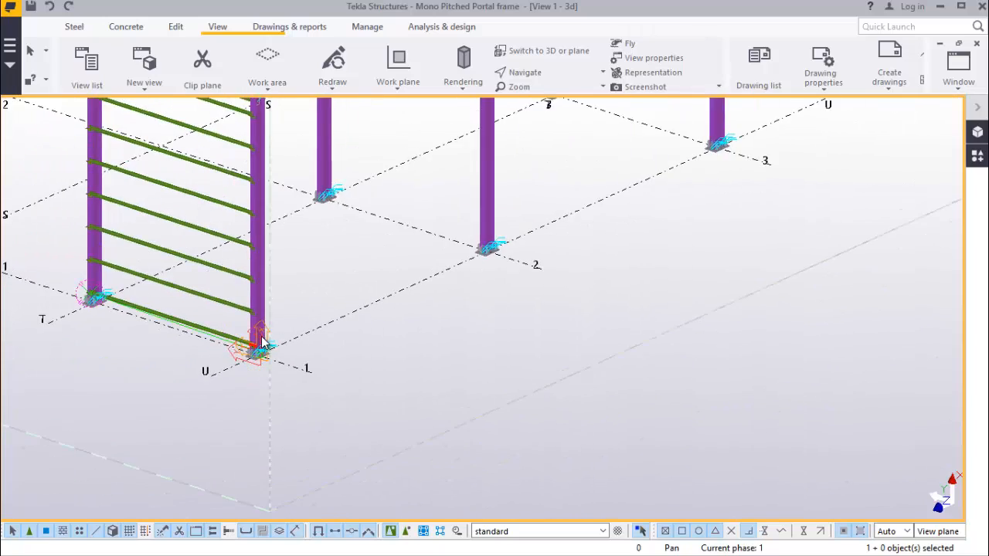
scroll(479, 249, up, 8)
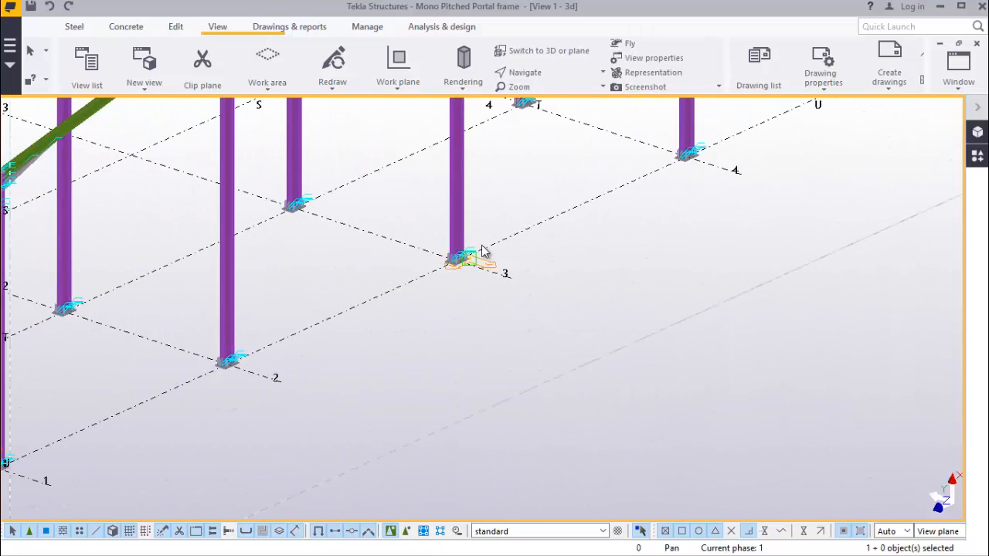
scroll(448, 287, up, 5)
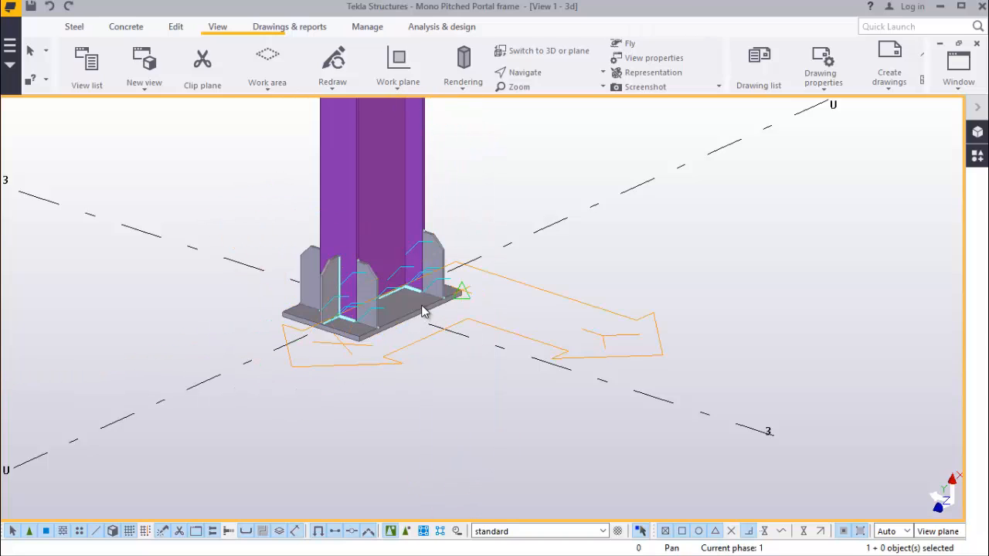
click(424, 183)
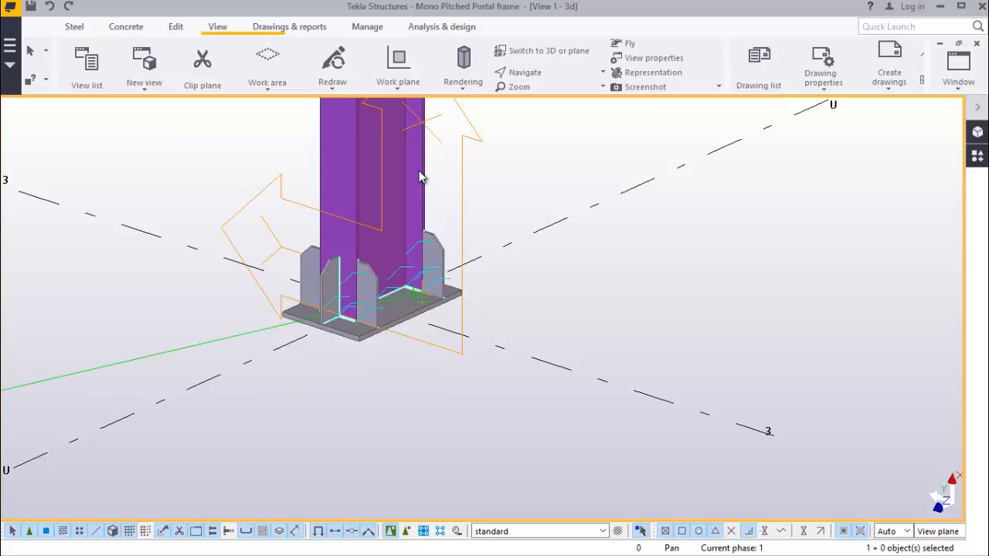
scroll(364, 333, down, 10)
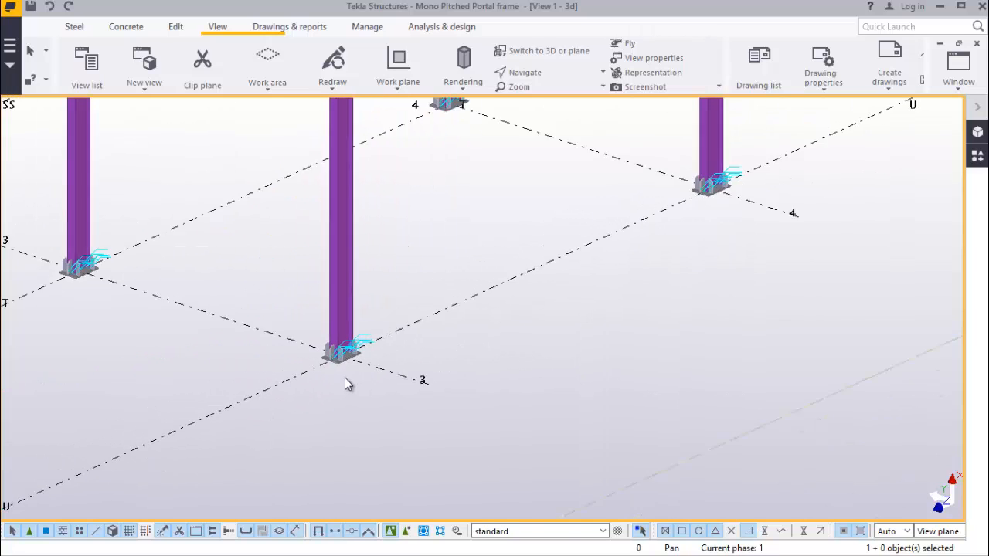
scroll(618, 186, up, 4)
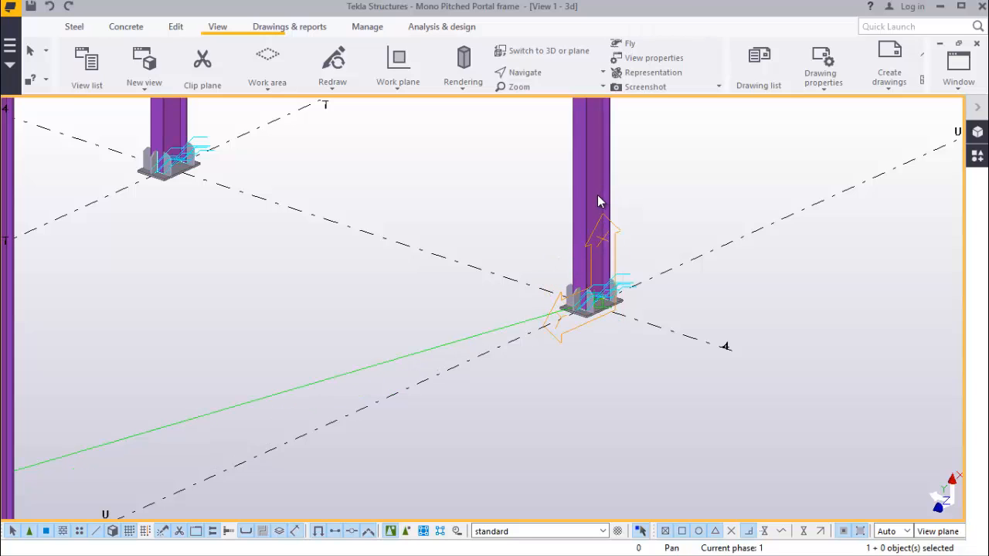
click(598, 194)
right_click(681, 164)
click(698, 181)
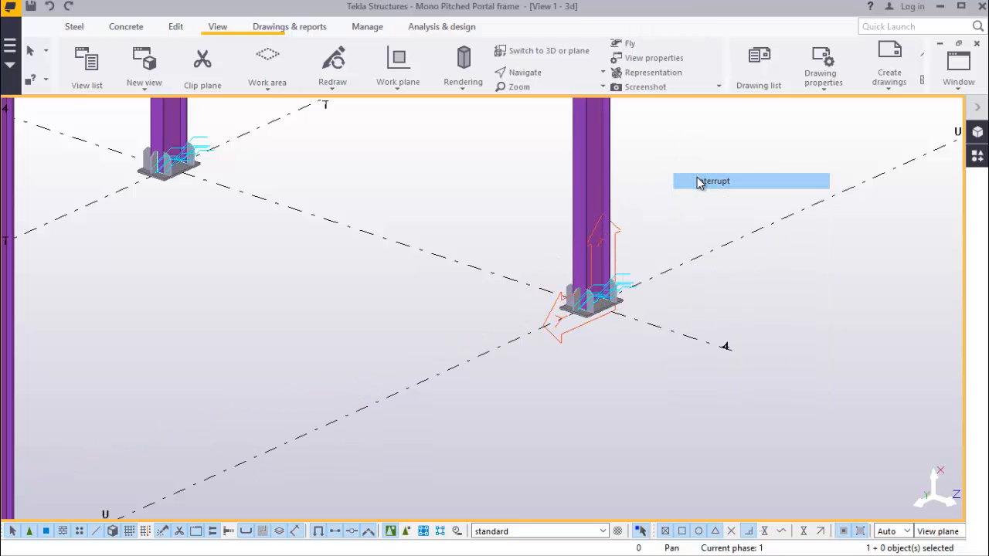
Select the lowest channel on grid 1 together with its angle cleat and bolts at the grid U column
scroll(565, 312, down, 3)
scroll(564, 312, down, 8)
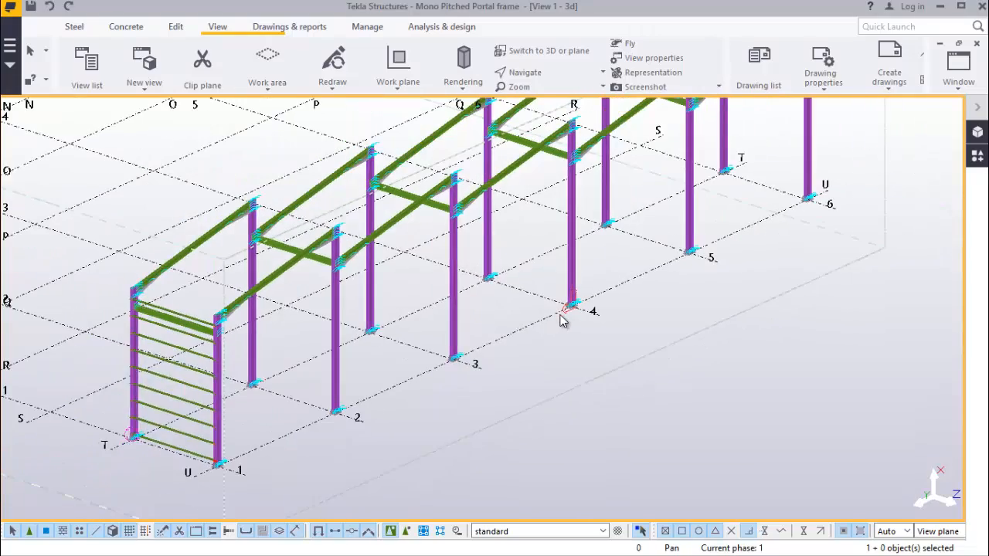
scroll(517, 220, up, 1)
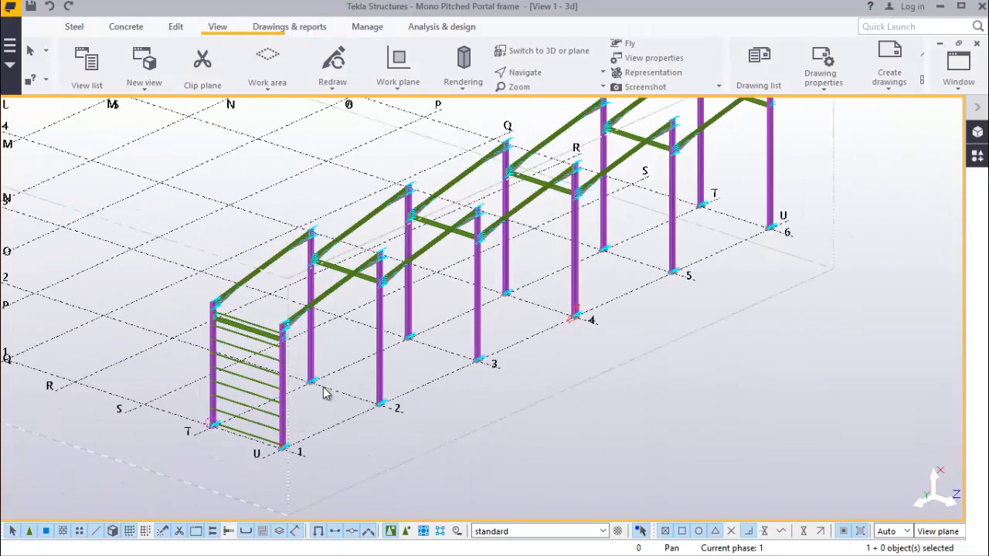
scroll(231, 440, up, 6)
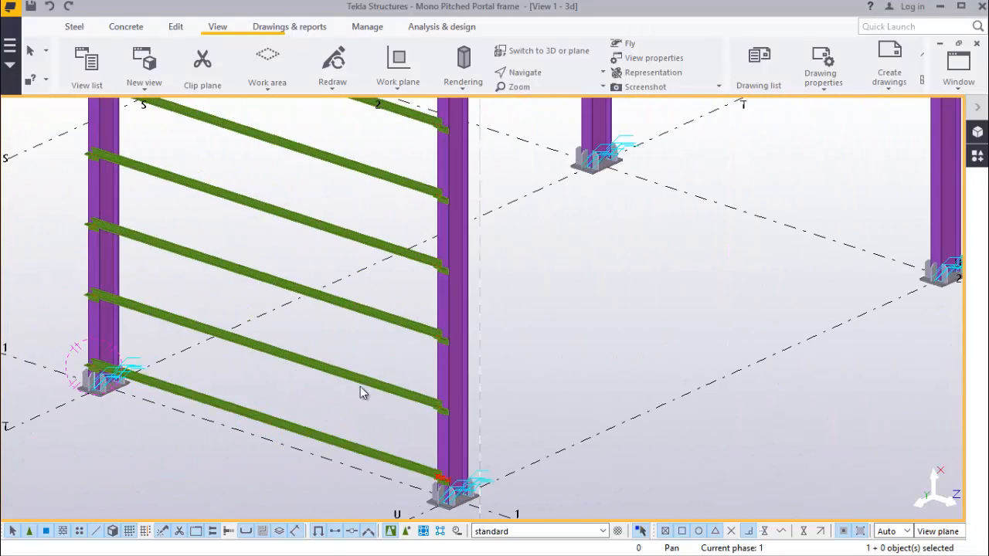
click(268, 423)
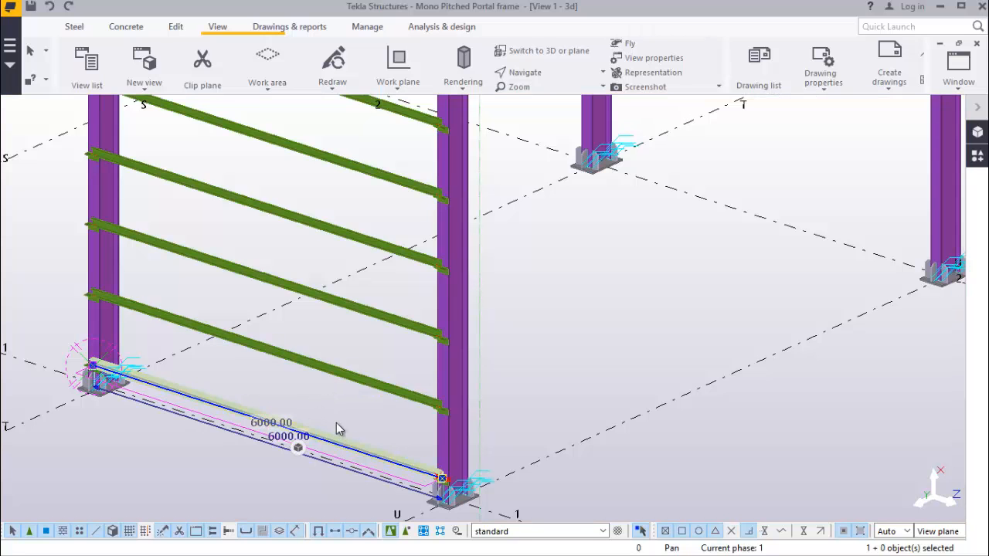
scroll(445, 483, up, 5)
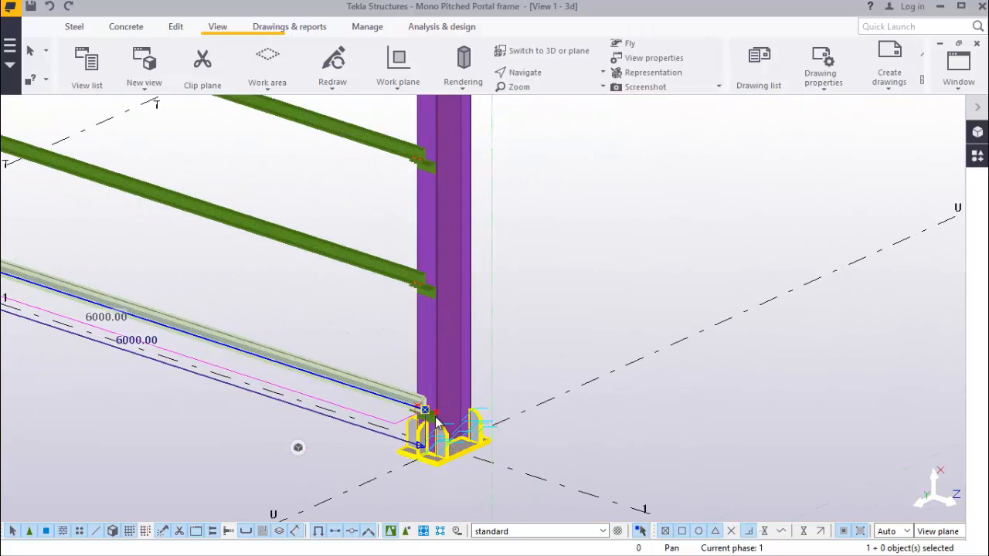
scroll(434, 417, up, 4)
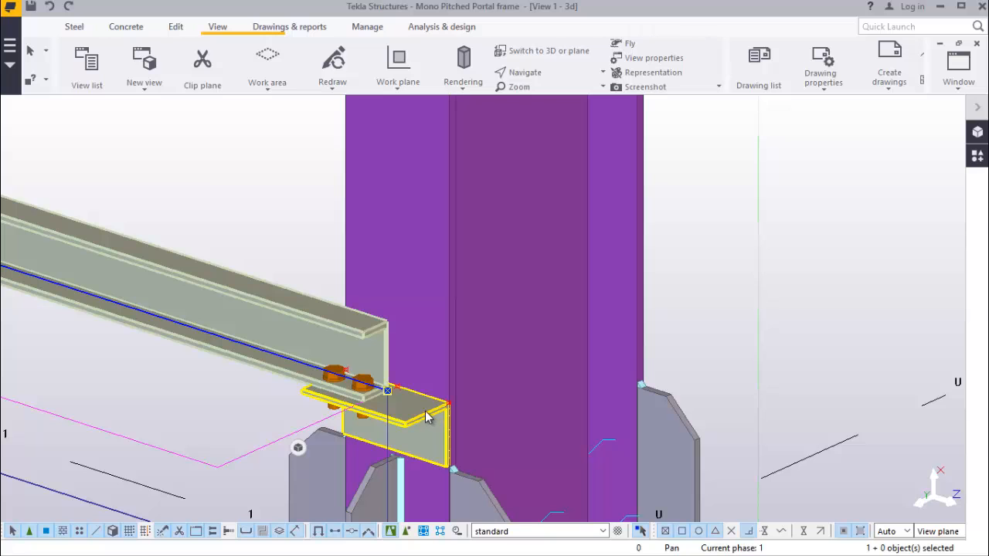
ctrl+click(426, 417)
scroll(358, 388, up, 3)
ctrl+click(349, 384)
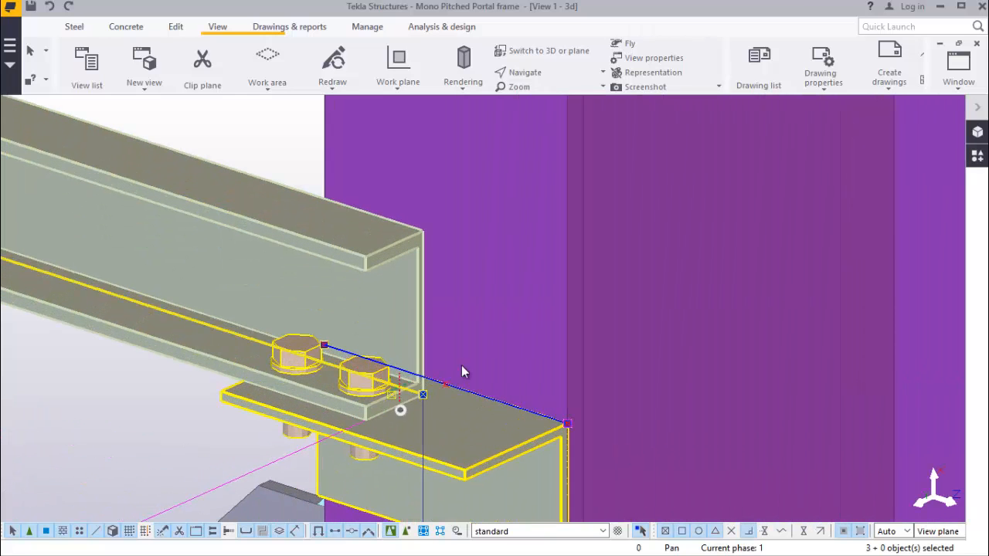
Add the second and third channels from the base, with their grid U cleats, to the selection
scroll(462, 372, down, 8)
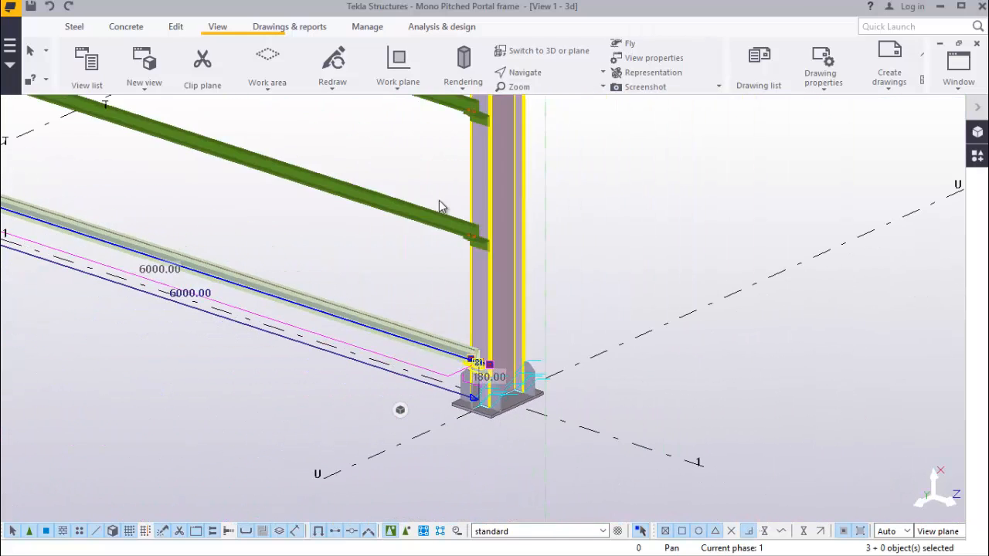
scroll(439, 201, up, 2)
ctrl+drag(443, 158, 396, 258)
scroll(490, 256, up, 4)
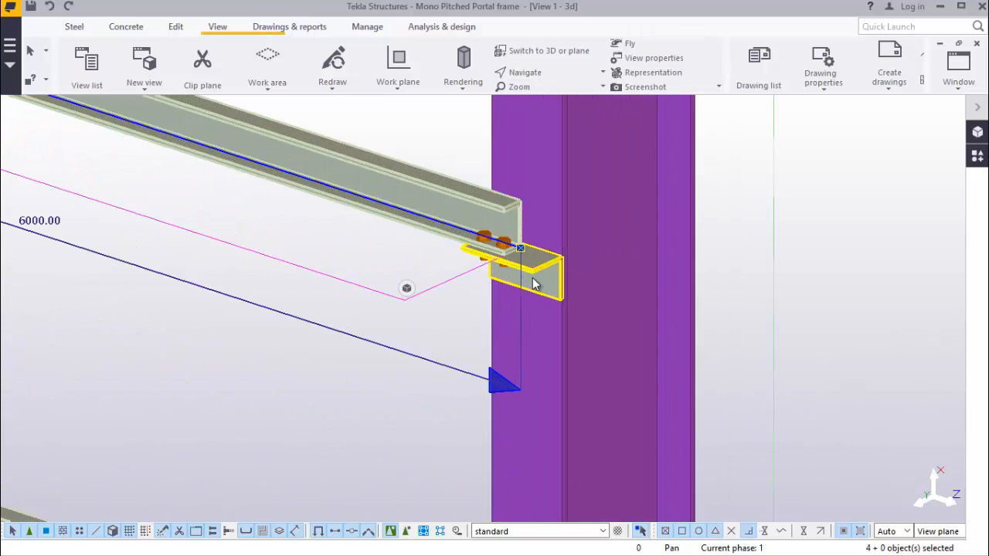
scroll(541, 301, down, 5)
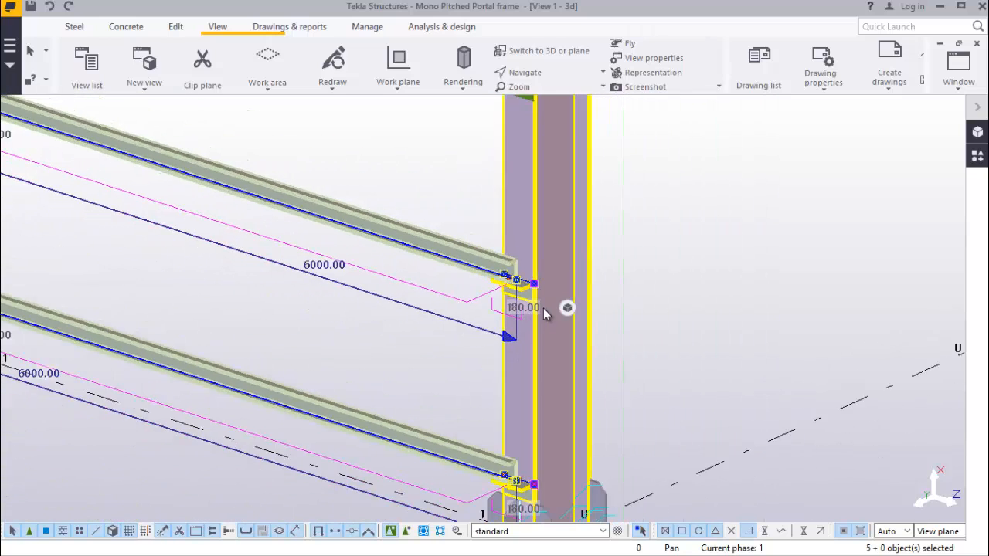
scroll(526, 309, down, 2)
ctrl+drag(389, 235, 387, 232)
scroll(533, 223, up, 4)
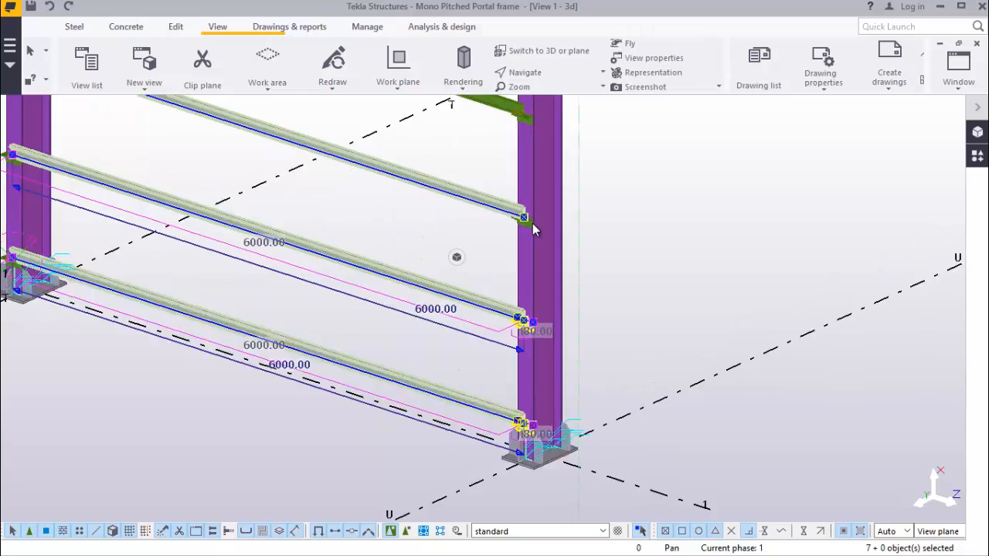
scroll(479, 309, down, 2)
scroll(478, 147, up, 4)
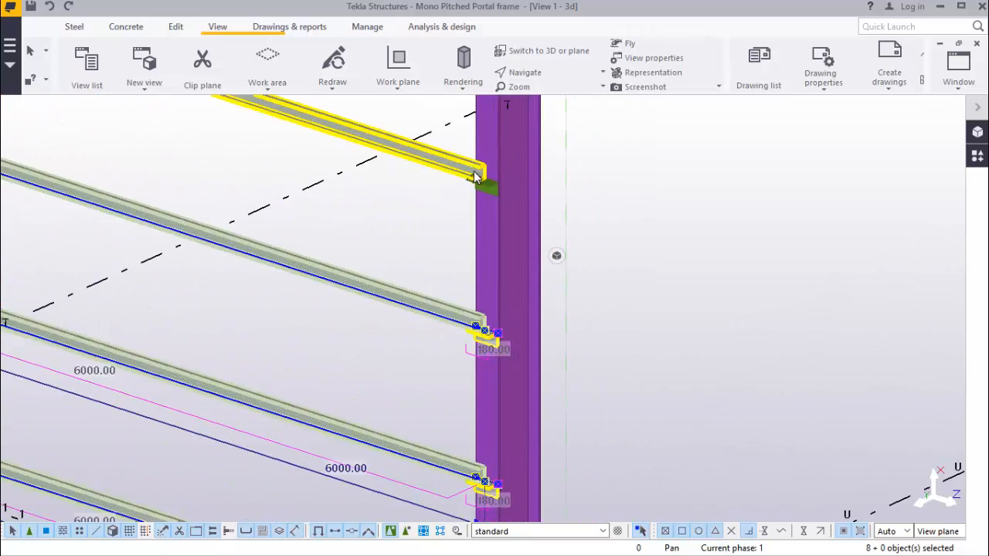
Add the fourth and fifth channels with their angle cleats at the grid U column to the selection
ctrl+click(504, 201)
ctrl+click(447, 172)
scroll(467, 259, down, 5)
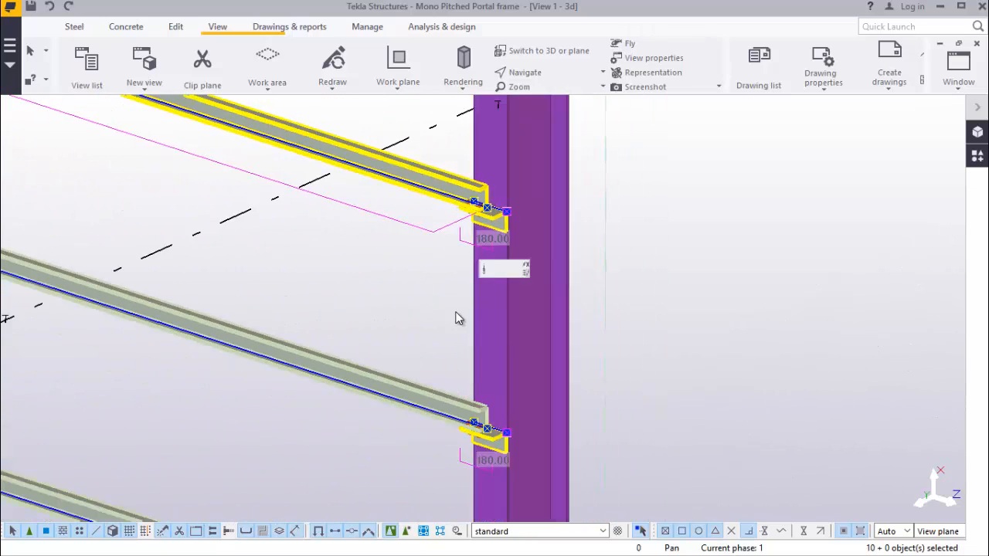
scroll(435, 186, up, 3)
ctrl+click(413, 263)
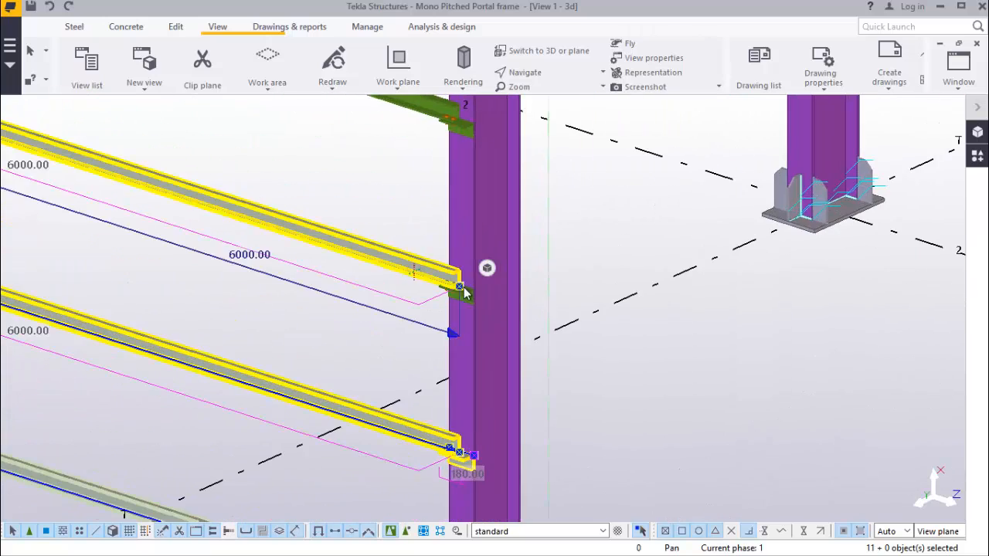
scroll(467, 291, up, 3)
ctrl+click(459, 312)
scroll(393, 332, down, 2)
scroll(392, 334, down, 2)
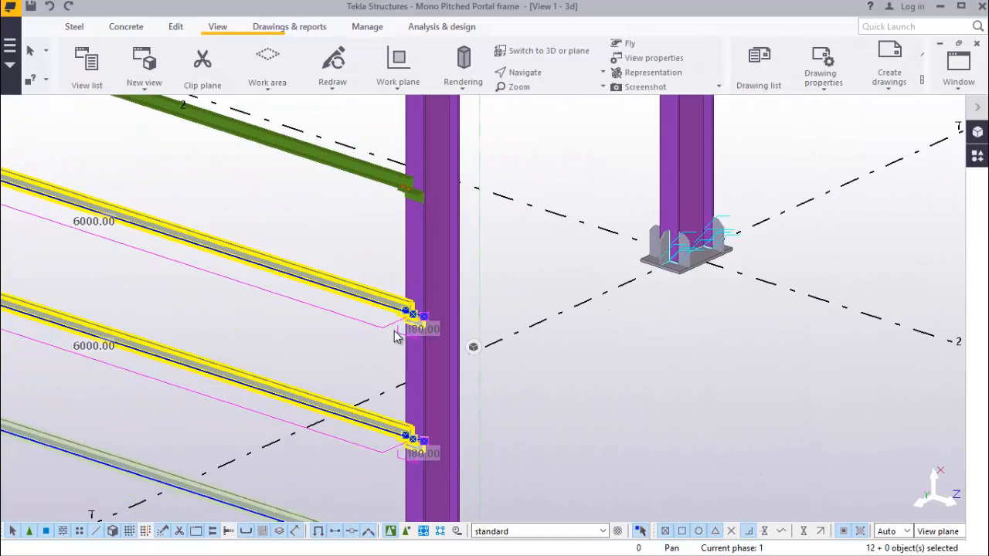
Add the sixth and seventh channels from the base, with their grid U cleats, to the selection
scroll(392, 124, up, 3)
ctrl+click(452, 298)
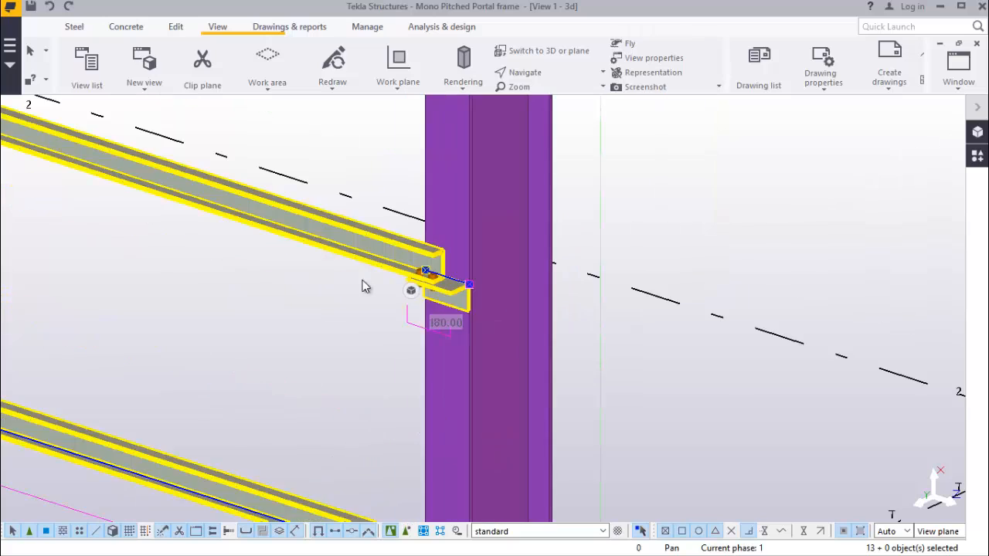
ctrl+click(371, 263)
scroll(379, 331, down, 3)
scroll(373, 166, up, 1)
ctrl+click(373, 167)
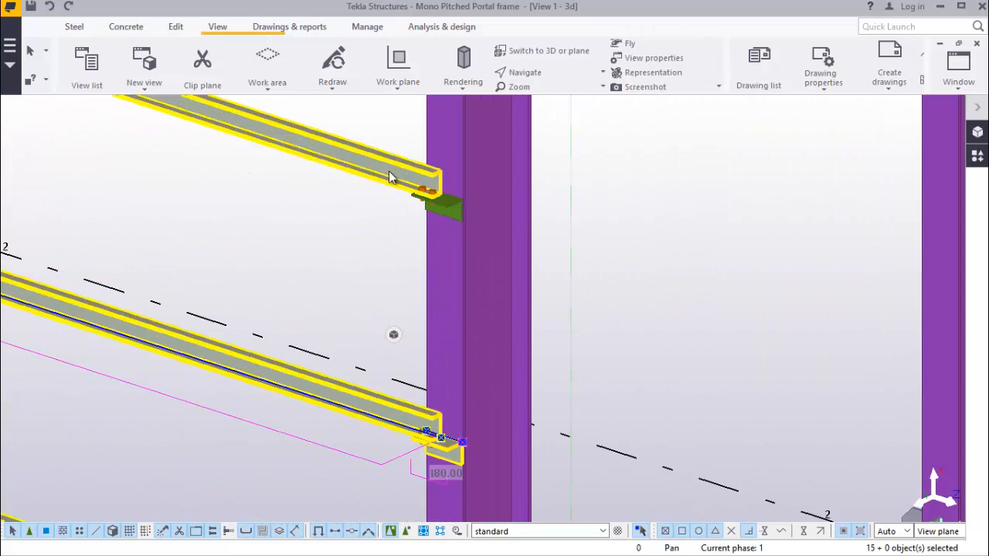
scroll(391, 174, up, 3)
scroll(410, 367, down, 3)
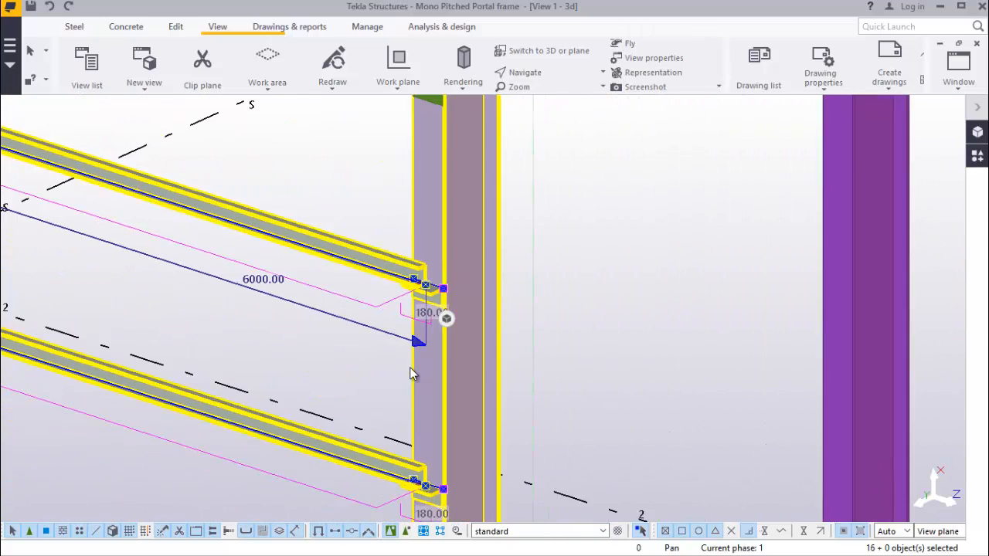
Add the two topmost channels with their angle cleats at the grid U column to the selection
scroll(391, 197, up, 3)
ctrl+click(391, 197)
scroll(488, 252, up, 3)
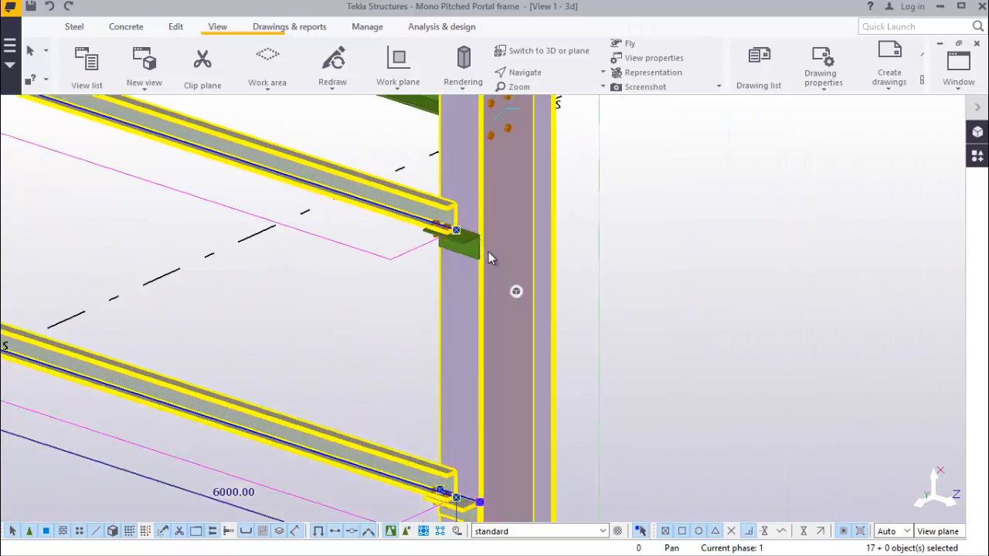
ctrl+click(468, 240)
scroll(393, 338, down, 3)
scroll(393, 342, down, 3)
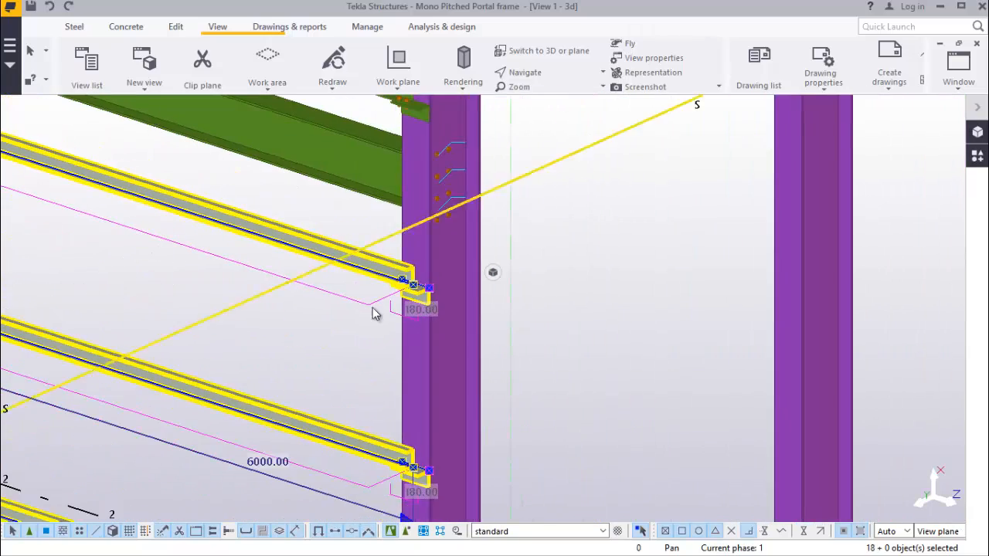
scroll(372, 167, up, 3)
ctrl+click(419, 220)
scroll(422, 215, up, 3)
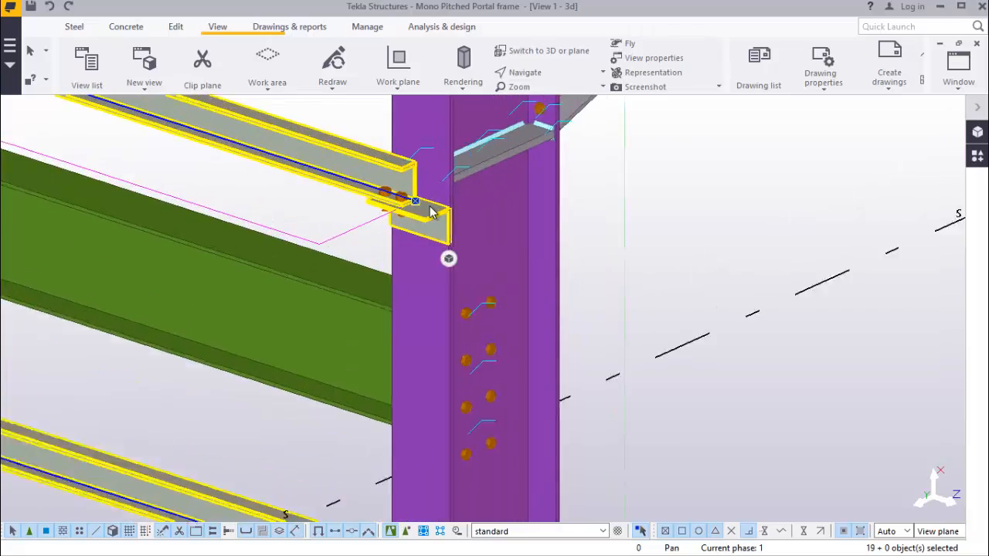
ctrl+click(400, 327)
scroll(396, 340, down, 4)
scroll(399, 353, down, 8)
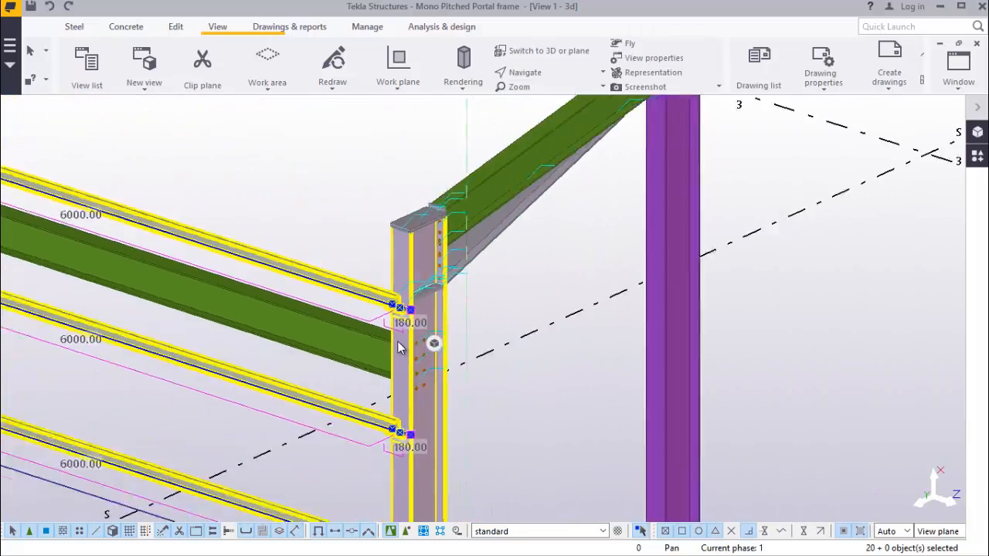
Add the angle cleats under the top three channels at the grid T column to the selection
scroll(229, 239, up, 5)
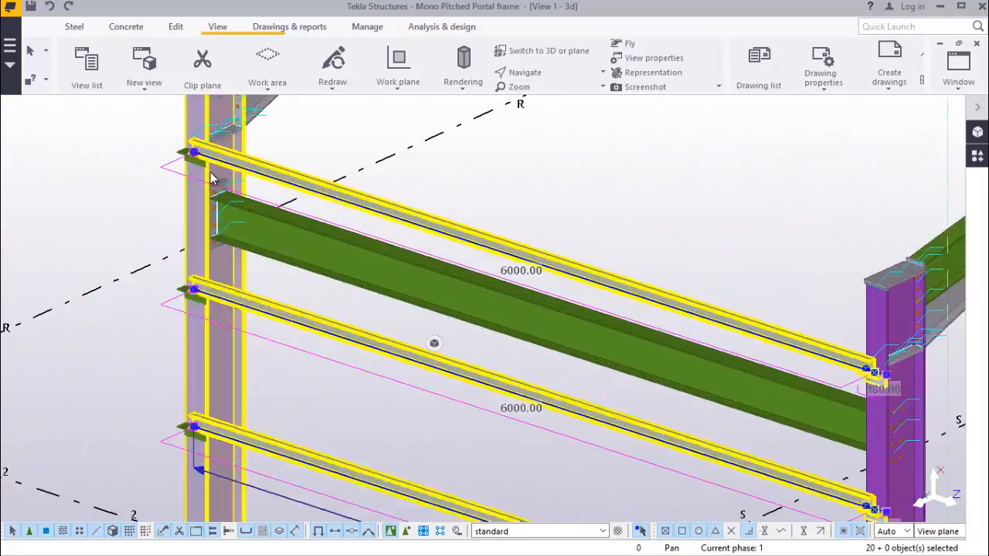
ctrl+click(192, 155)
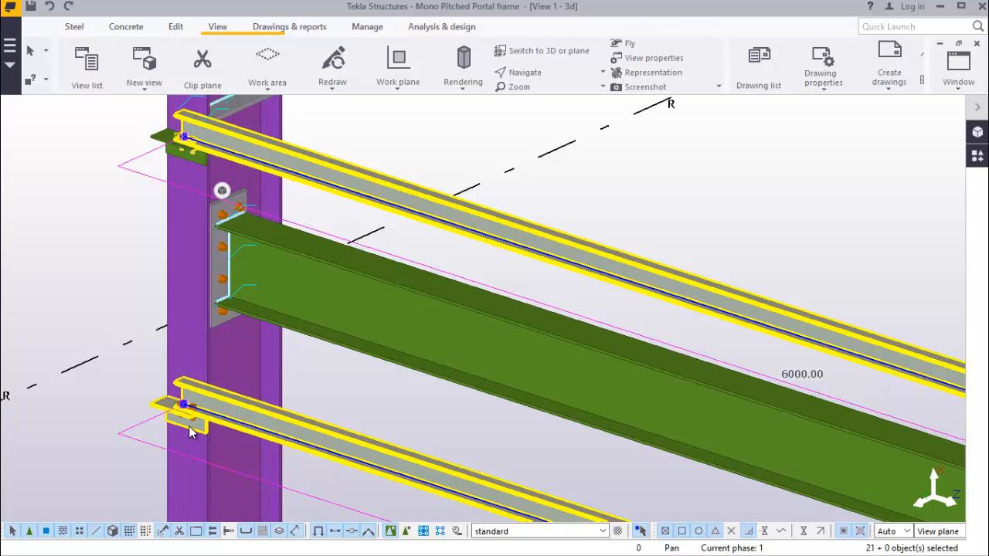
scroll(188, 401, up, 3)
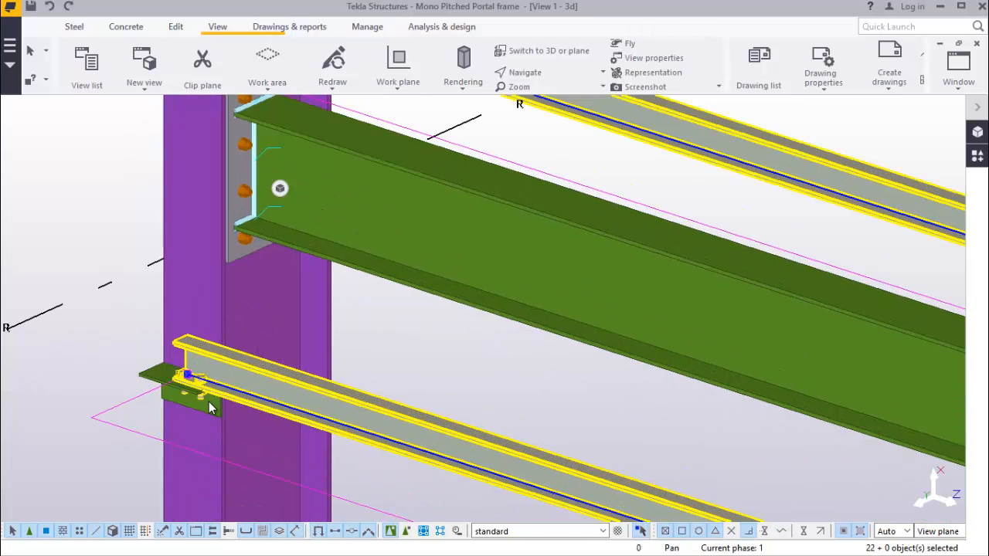
ctrl+click(213, 411)
ctrl+click(249, 145)
scroll(275, 119, down, 5)
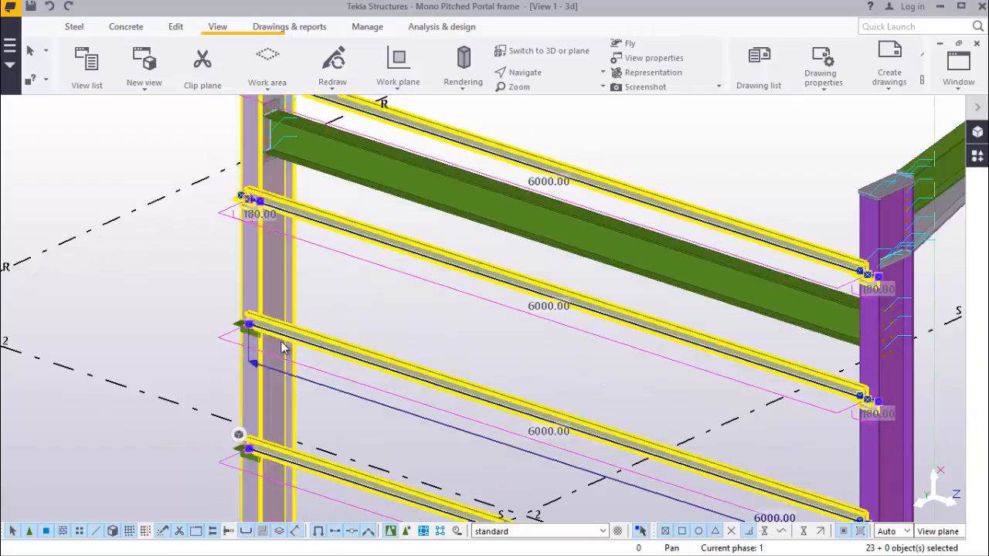
scroll(259, 342, up, 3)
scroll(231, 340, up, 2)
ctrl+click(275, 196)
scroll(275, 196, down, 5)
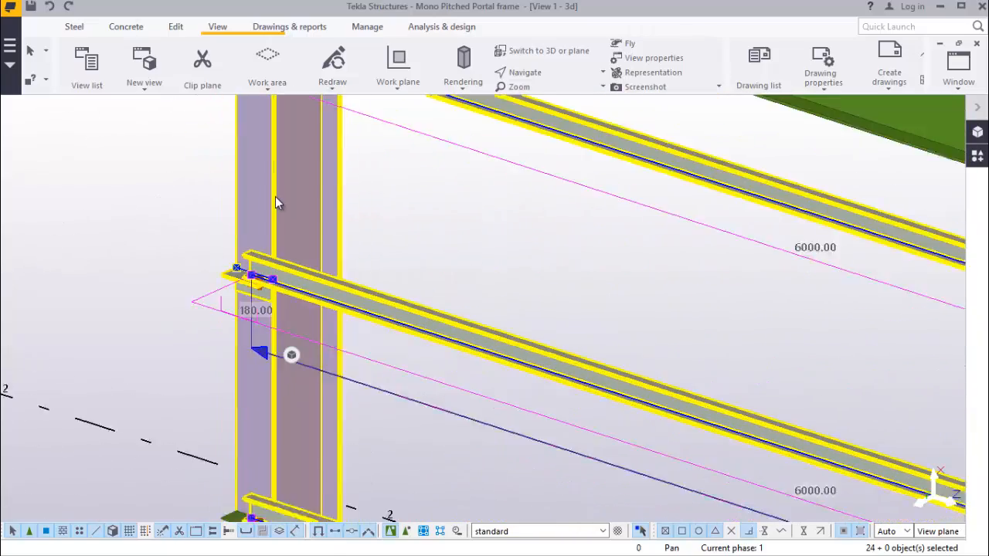
Add the grid T cleats of the fourth, fifth and sixth channels from the top to the selection
scroll(254, 429, up, 3)
scroll(262, 361, up, 2)
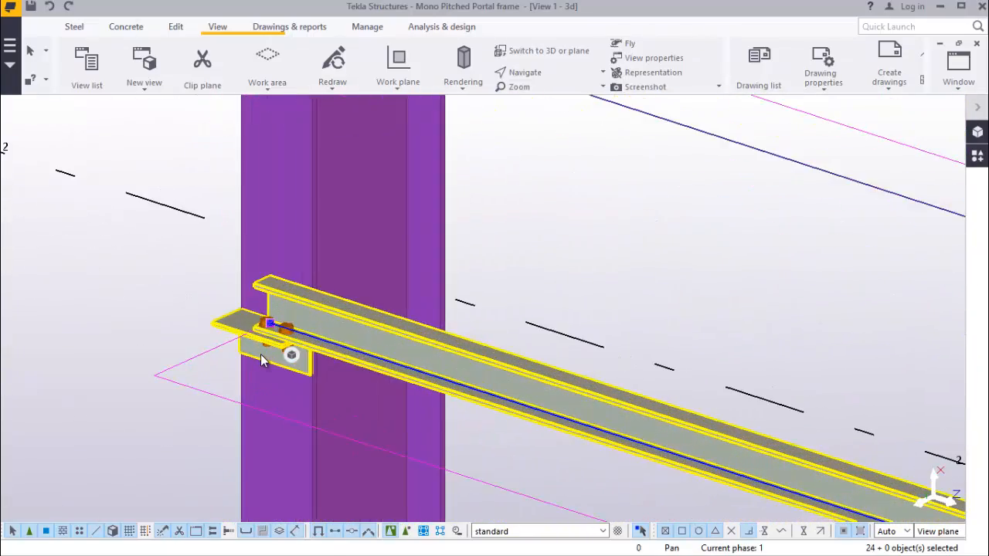
ctrl+click(262, 355)
scroll(267, 242, down, 3)
scroll(268, 240, down, 2)
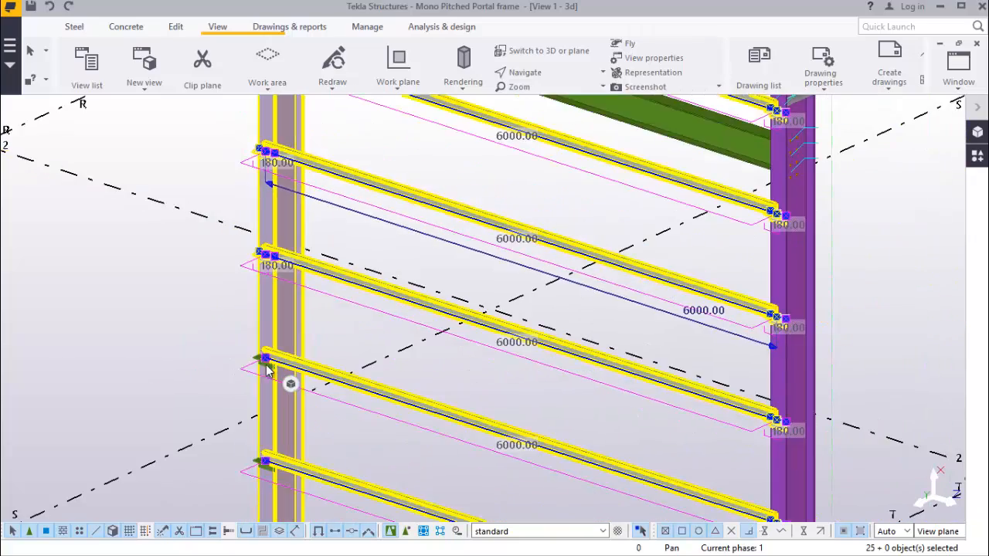
scroll(267, 363, up, 4)
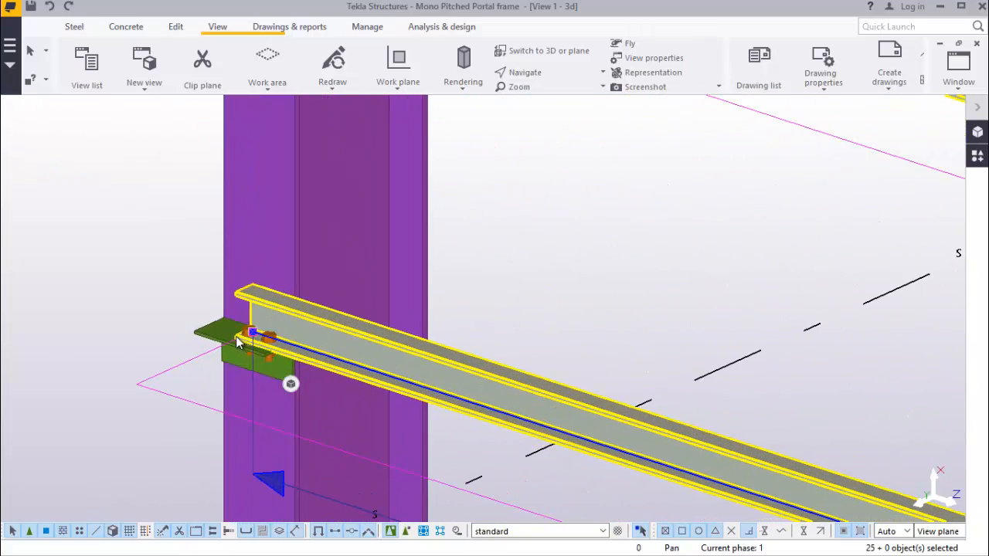
ctrl+click(237, 344)
scroll(232, 402, down, 3)
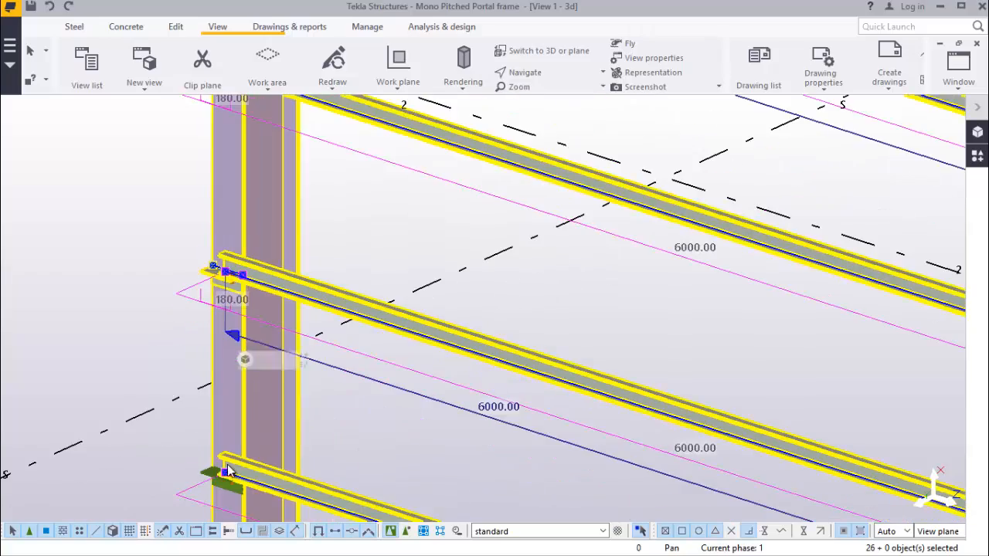
scroll(229, 471, up, 3)
scroll(200, 215, down, 3)
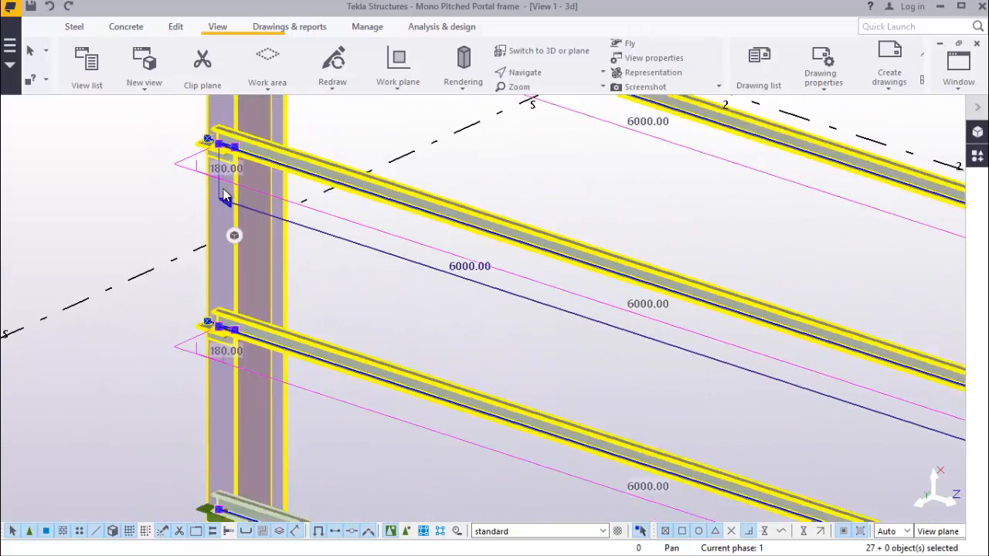
Add the grid T cleats of the three lowest channels, down to the column base, to the selection
scroll(209, 391, up, 4)
scroll(281, 348, up, 2)
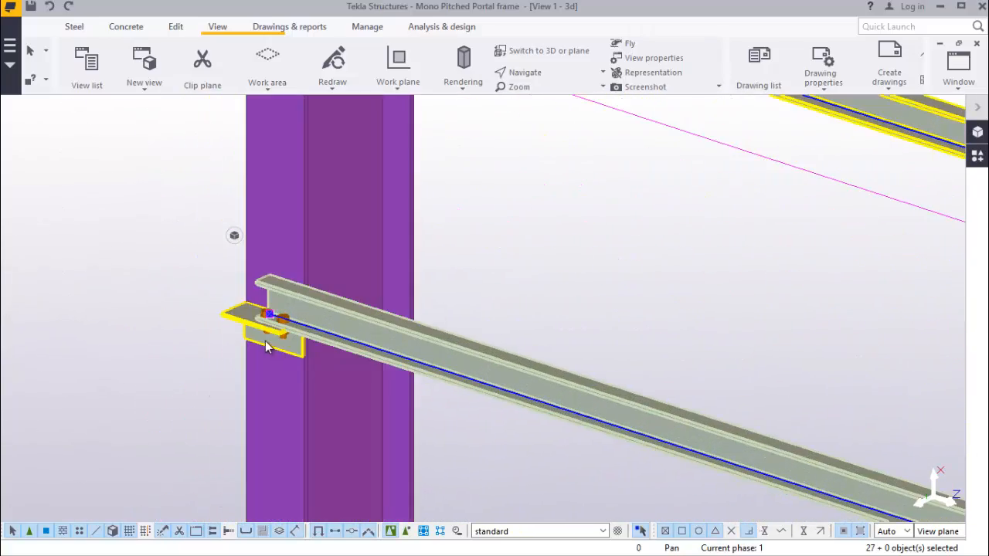
ctrl+click(265, 341)
scroll(226, 277, down, 5)
scroll(250, 475, up, 5)
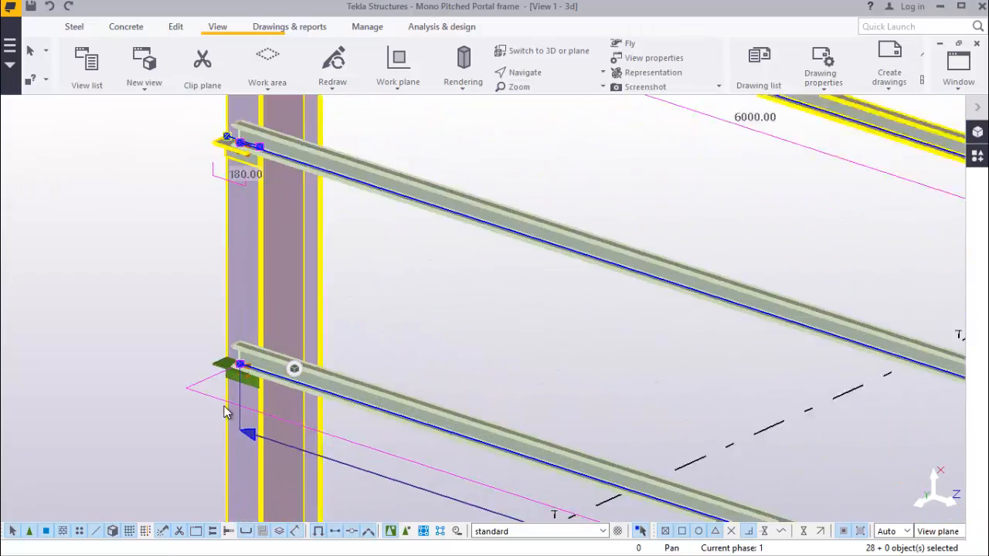
ctrl+click(232, 377)
scroll(226, 278, down, 5)
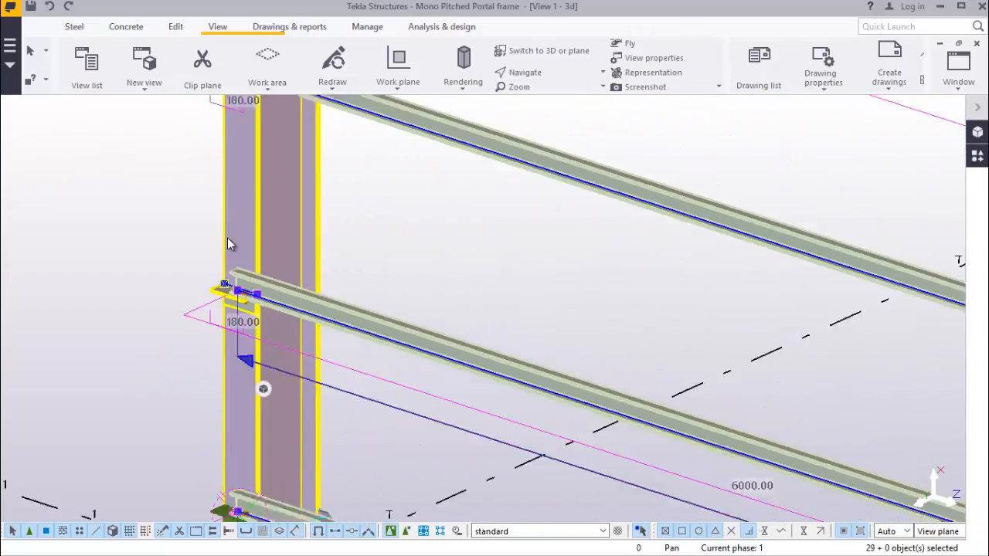
scroll(223, 352, up, 5)
scroll(221, 352, up, 2)
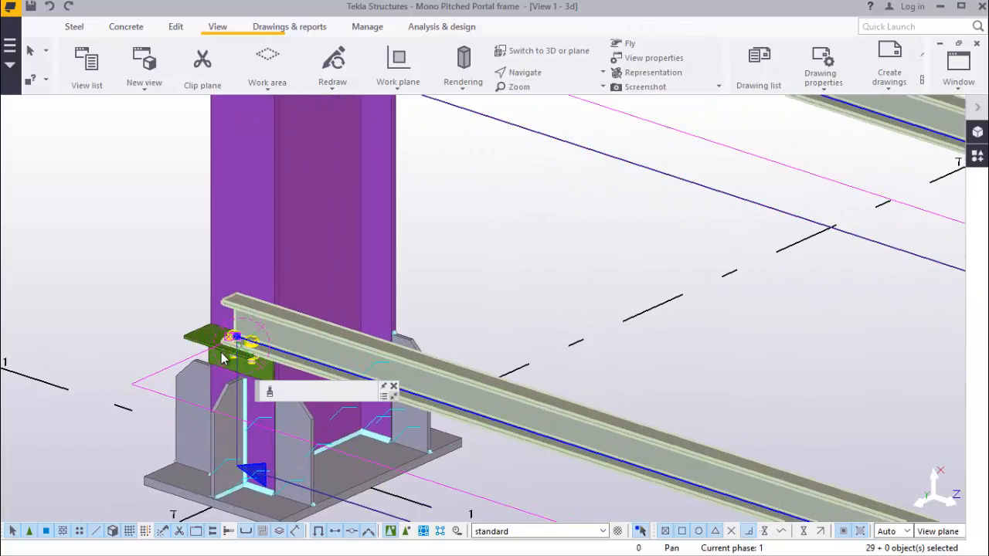
ctrl+click(220, 354)
scroll(224, 357, down, 7)
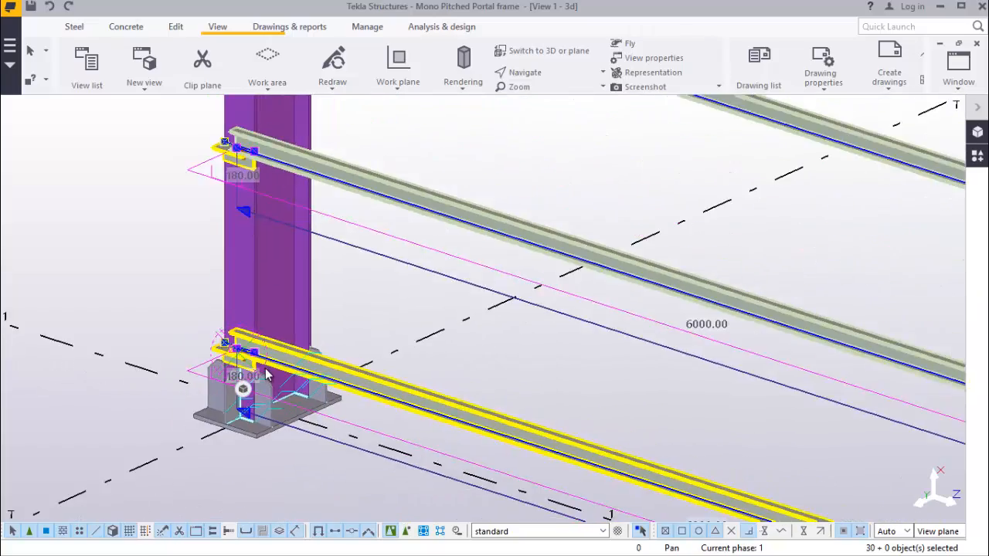
Start a mirror copy of the selected channels and cleats, setting the mirror line's first point midway between grids 3 and 4 on grid U
scroll(250, 367, down, 5)
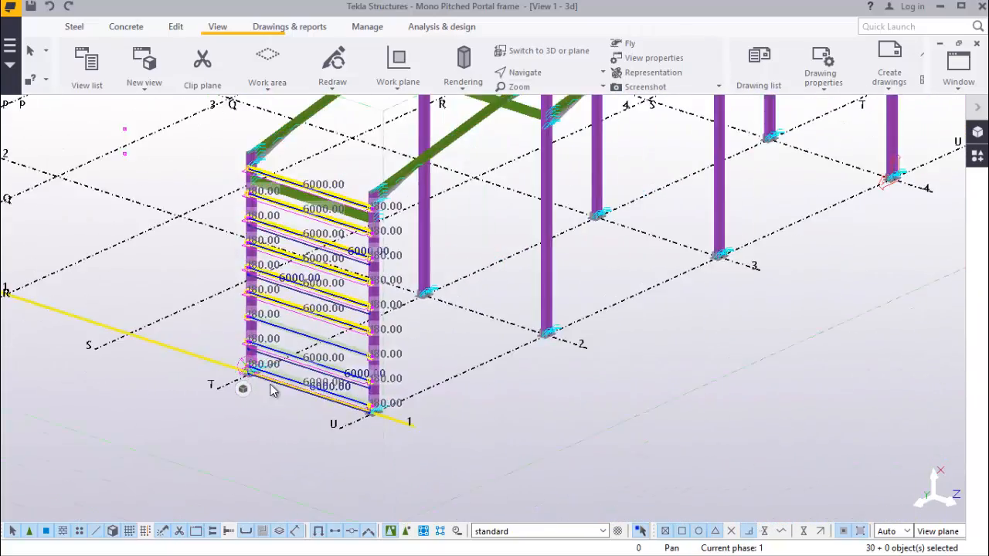
scroll(398, 251, up, 3)
right_click(826, 384)
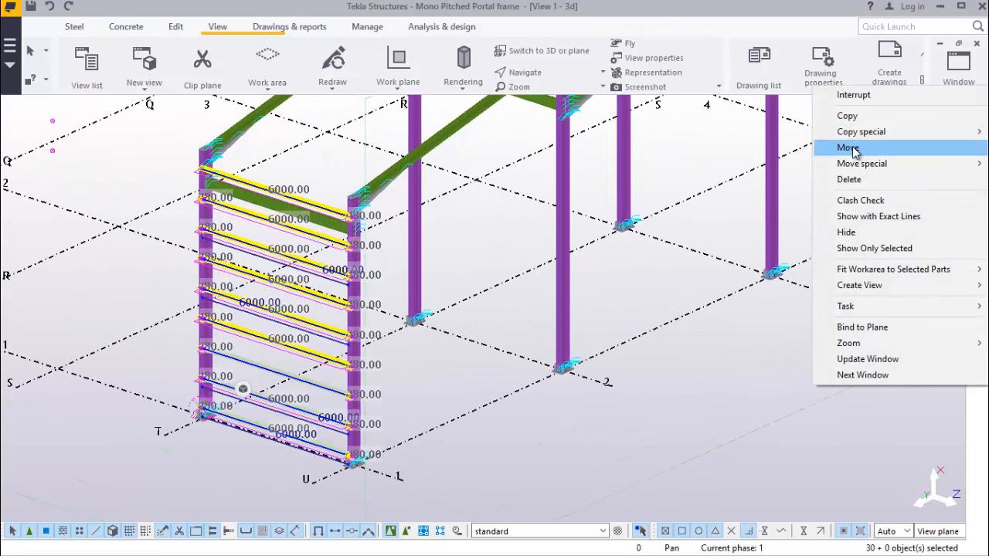
mouse_move(856, 133)
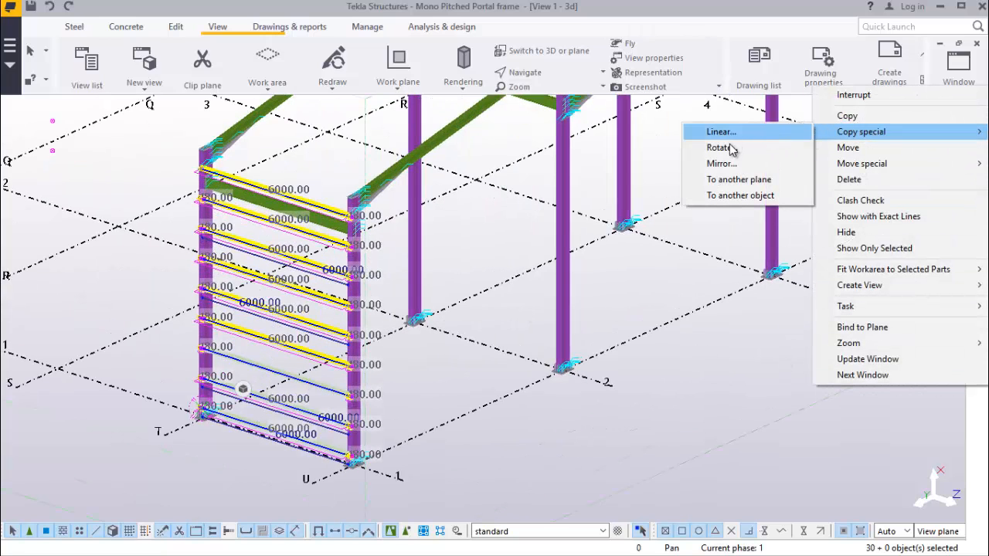
click(720, 164)
scroll(400, 384, down, 5)
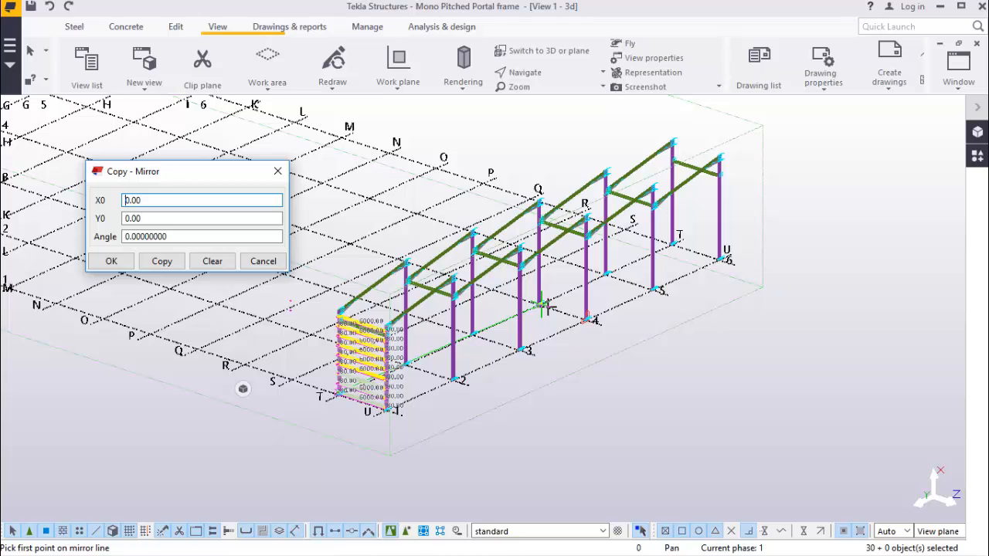
scroll(548, 306, up, 2)
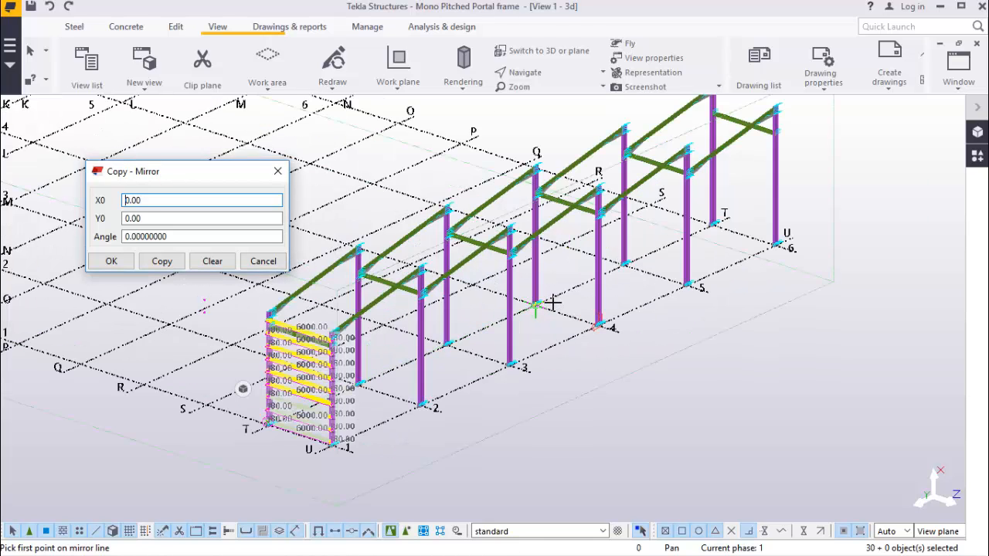
scroll(553, 304, up, 2)
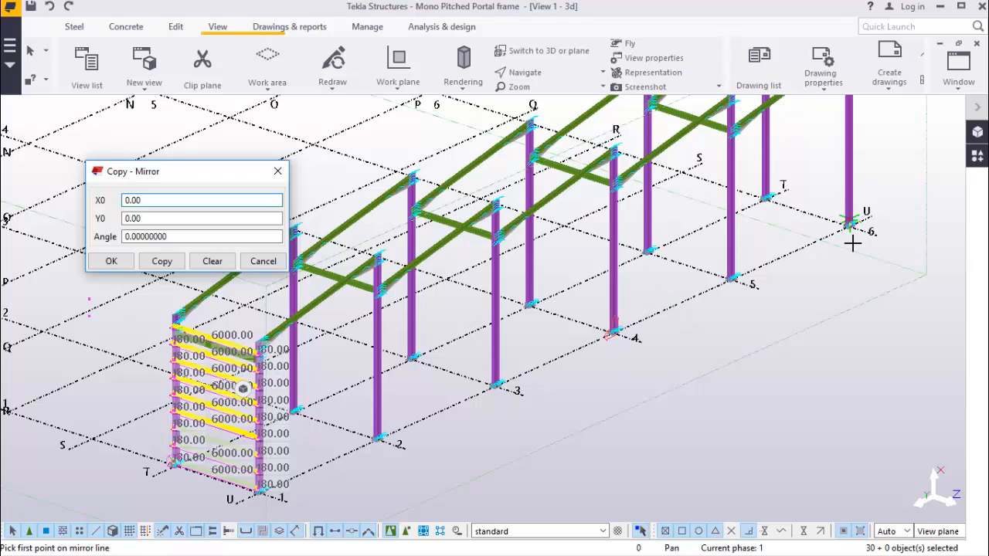
scroll(607, 332, up, 3)
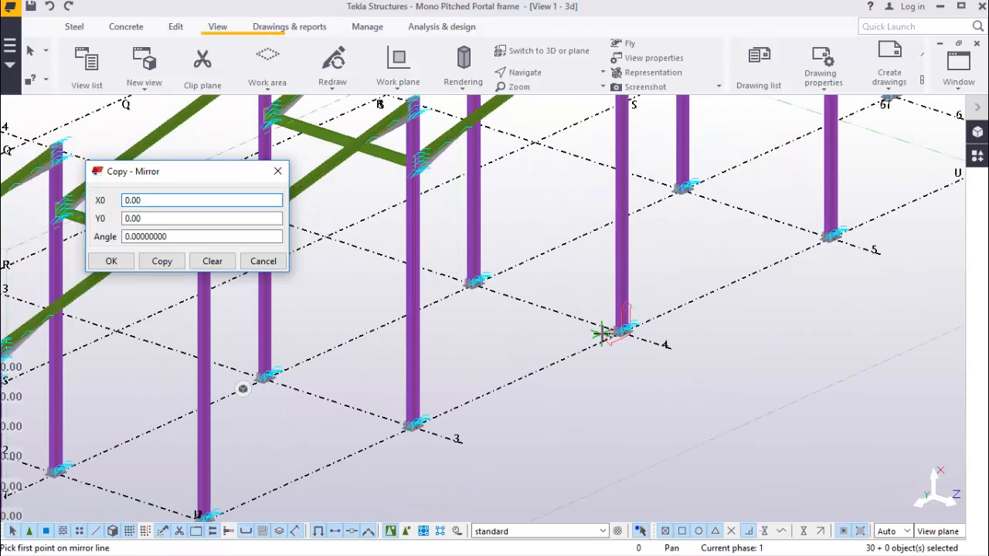
scroll(607, 332, down, 3)
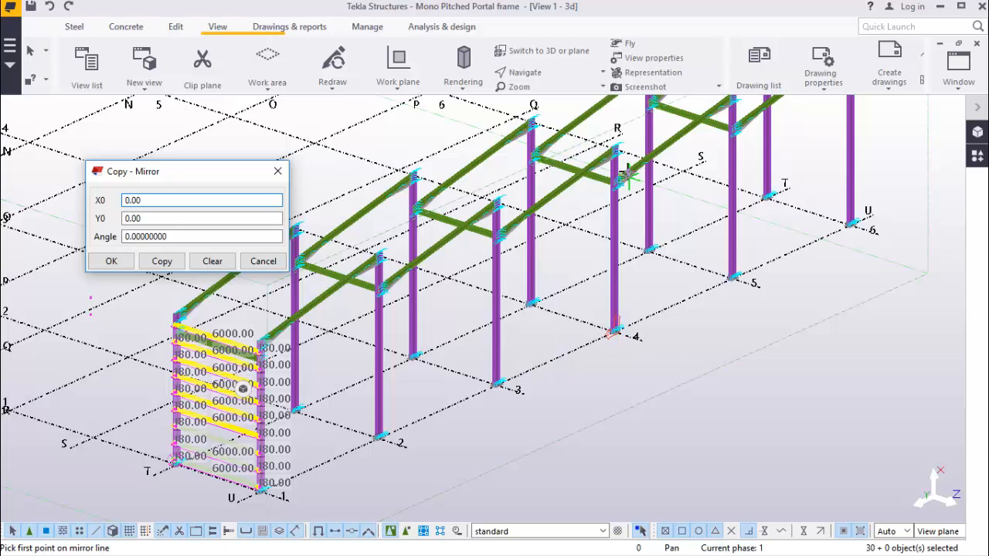
scroll(583, 289, down, 2)
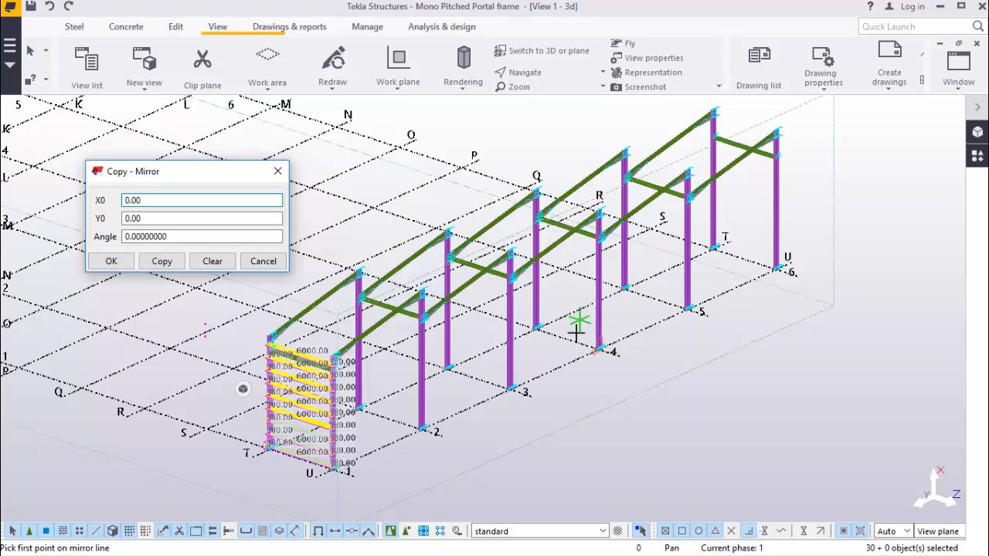
scroll(555, 369, up, 5)
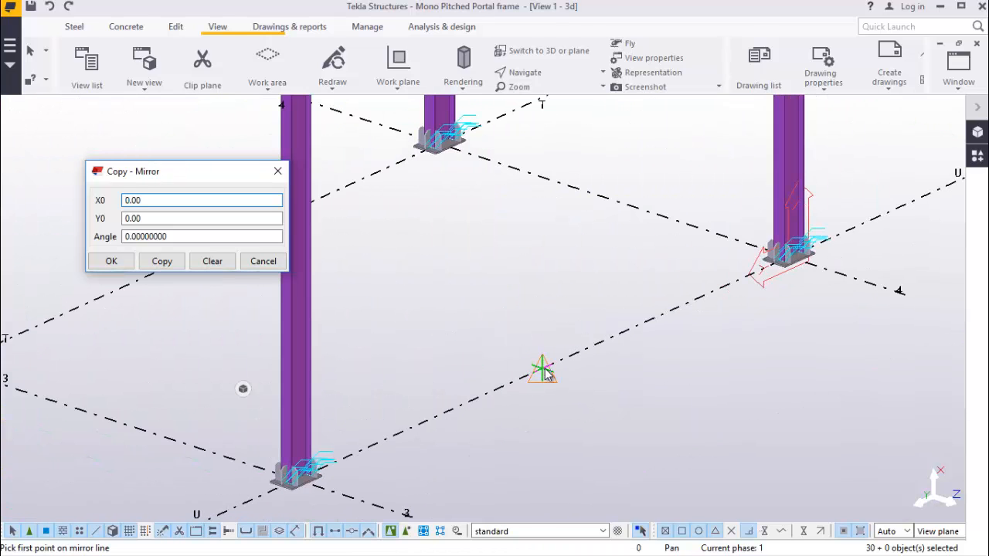
click(544, 371)
Set the mirror line's second point at the midpoint of the rafter above and create the mirrored copy at the grid 6 end
scroll(567, 399, down, 5)
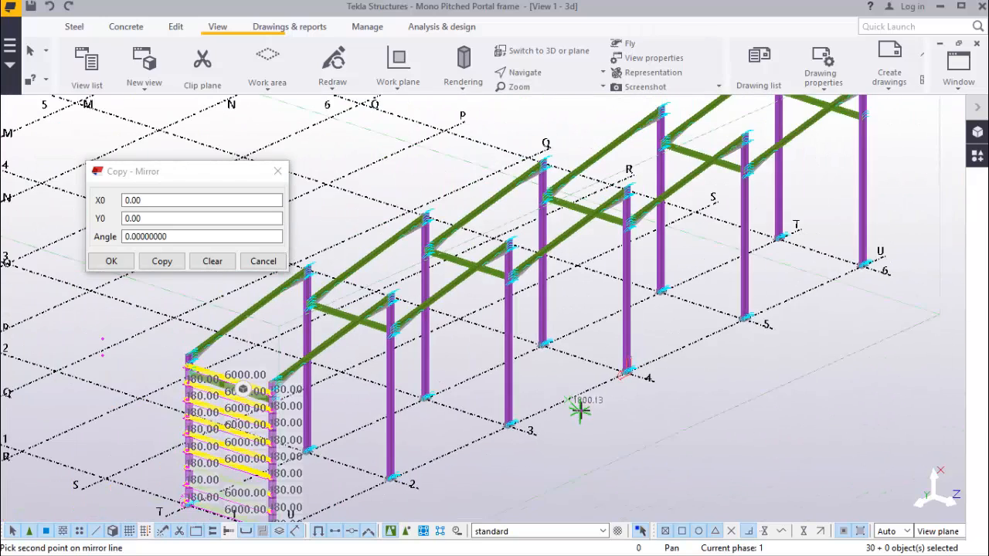
scroll(581, 409, down, 2)
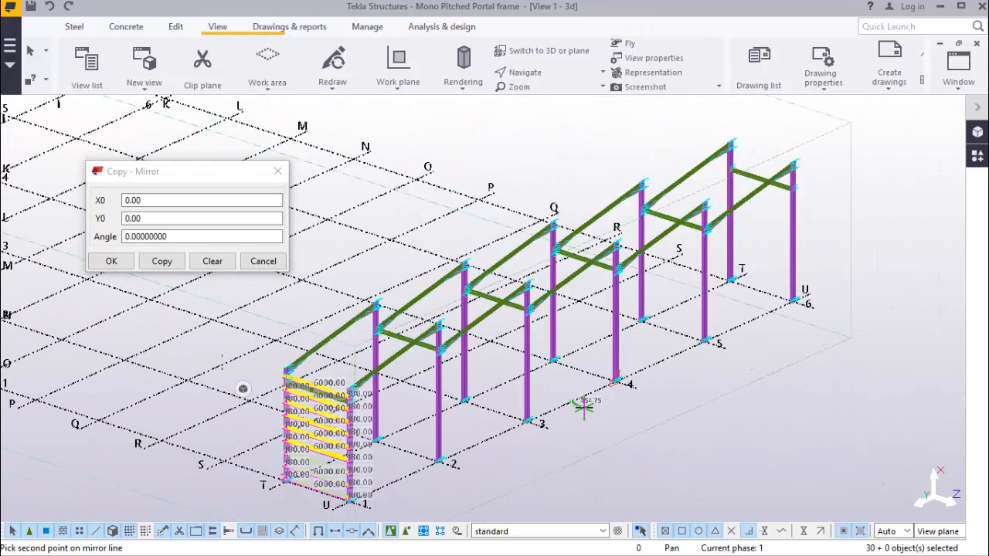
scroll(595, 280, up, 6)
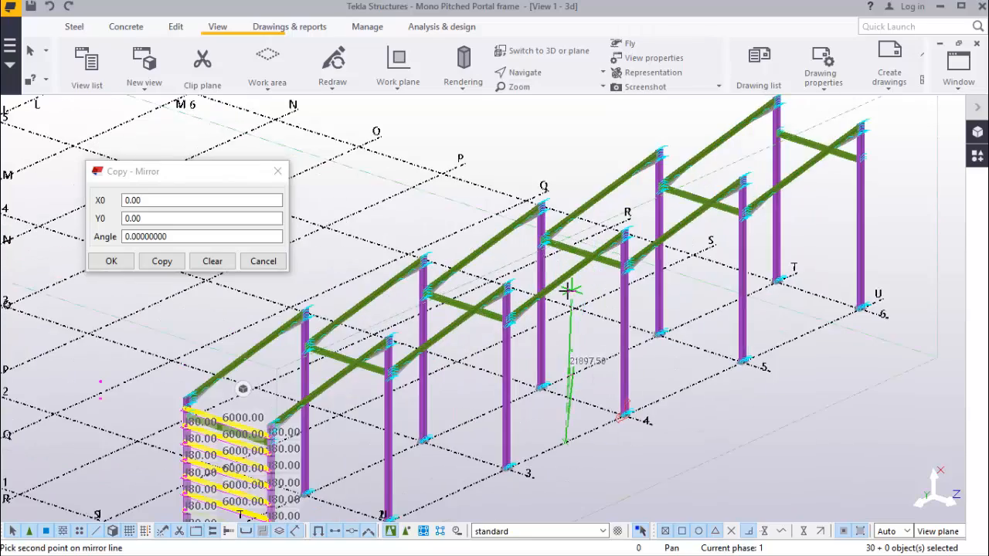
scroll(564, 255, up, 3)
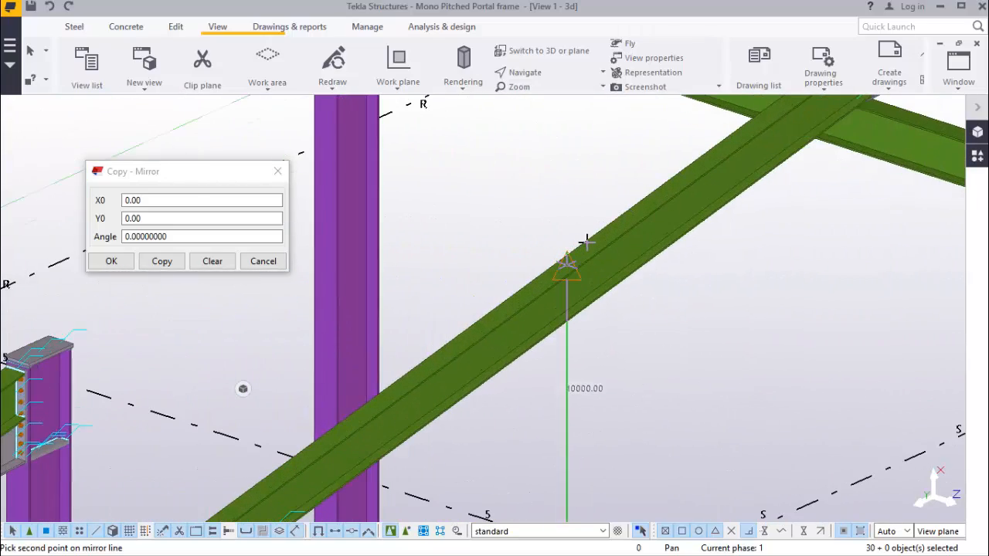
click(587, 242)
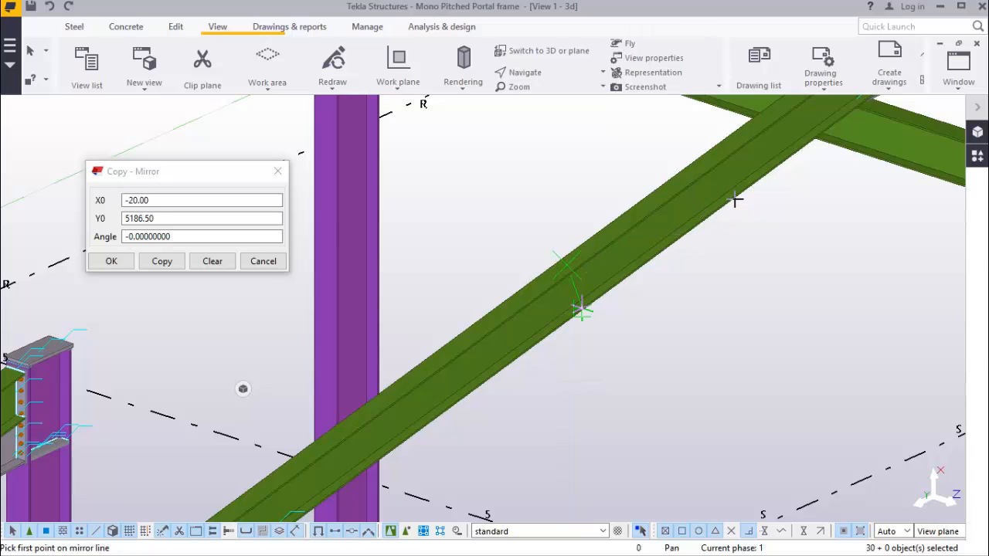
click(160, 263)
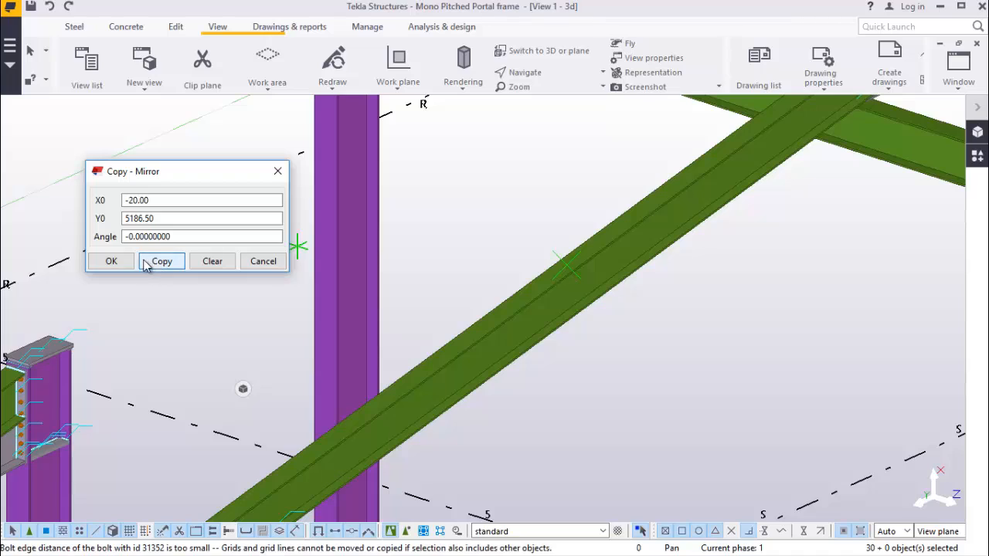
click(114, 262)
scroll(278, 254, down, 8)
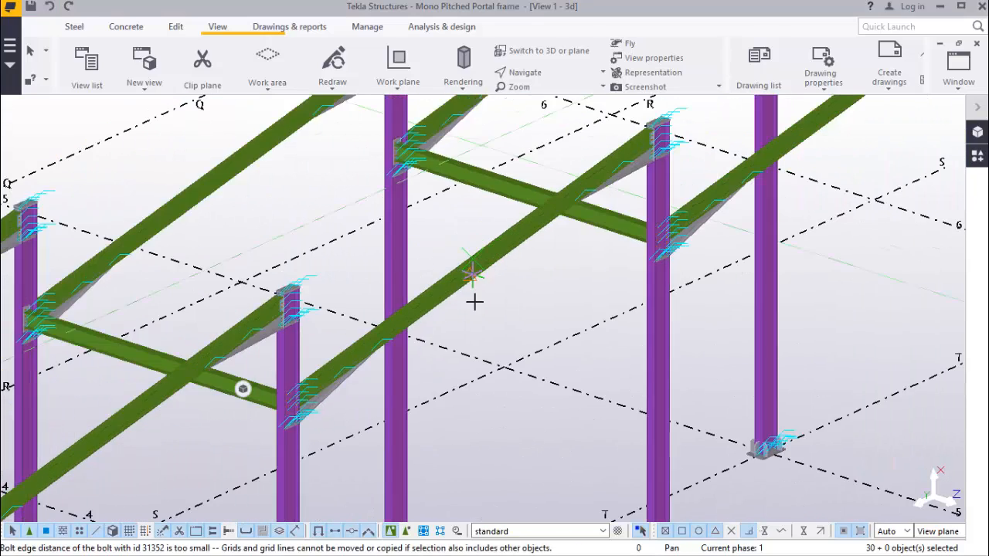
scroll(533, 347, down, 2)
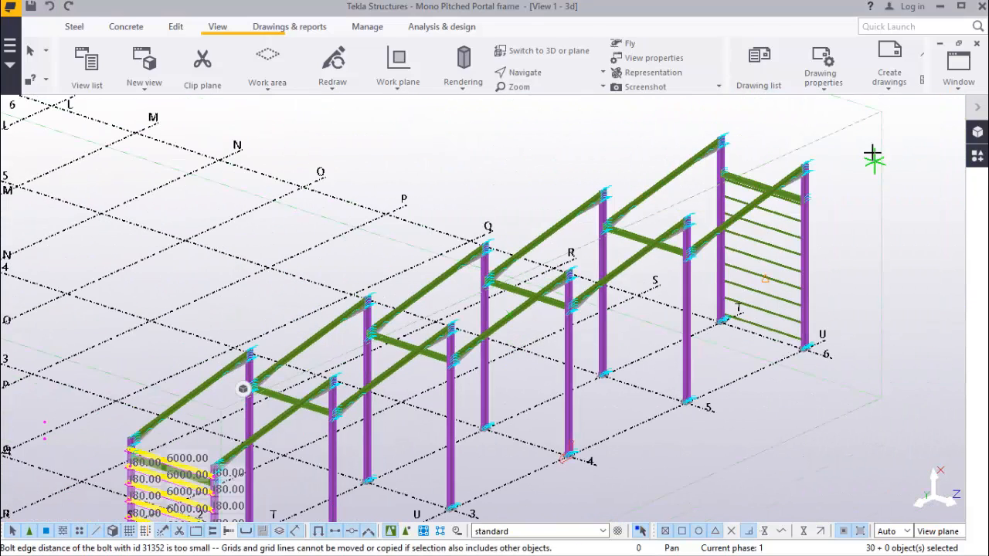
right_click(833, 159)
click(859, 173)
Rotate the model to the grid 6 end and examine the mirrored channels and their bolted cleats at the columns
scroll(860, 179, down, 3)
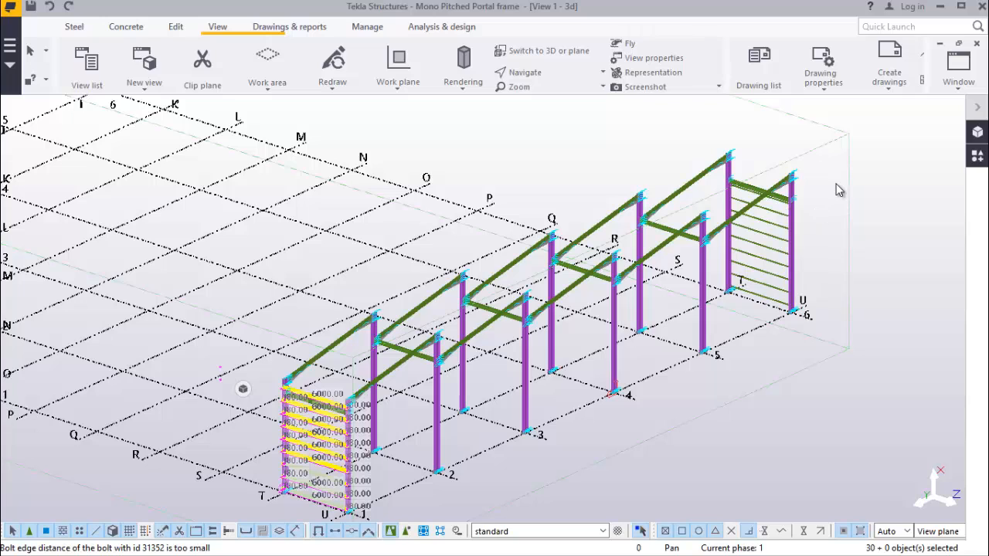
scroll(817, 207, up, 5)
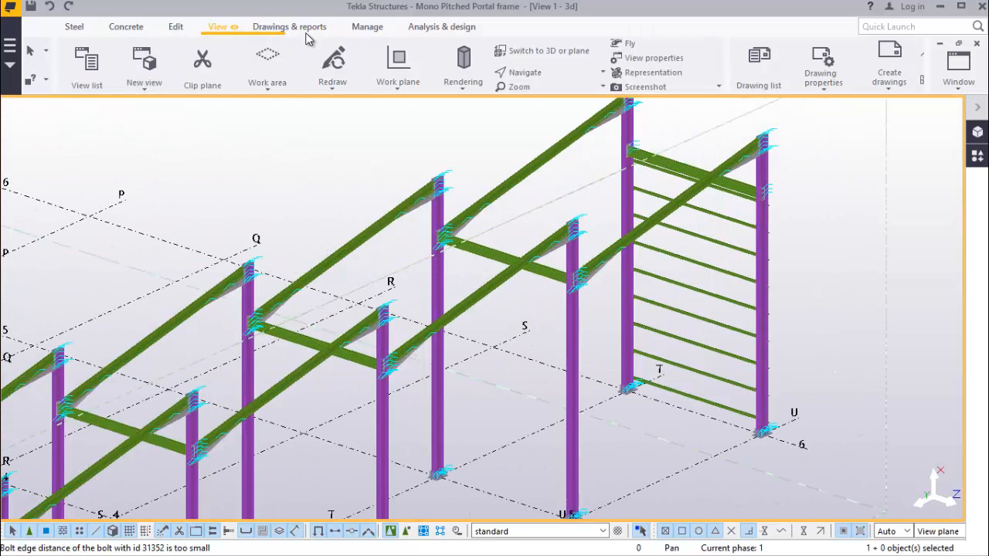
click(541, 73)
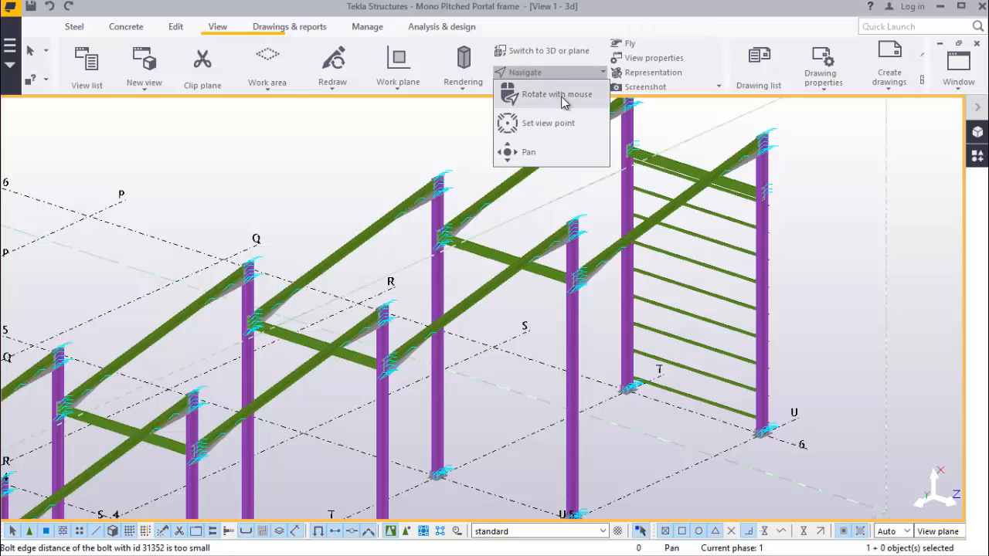
click(558, 97)
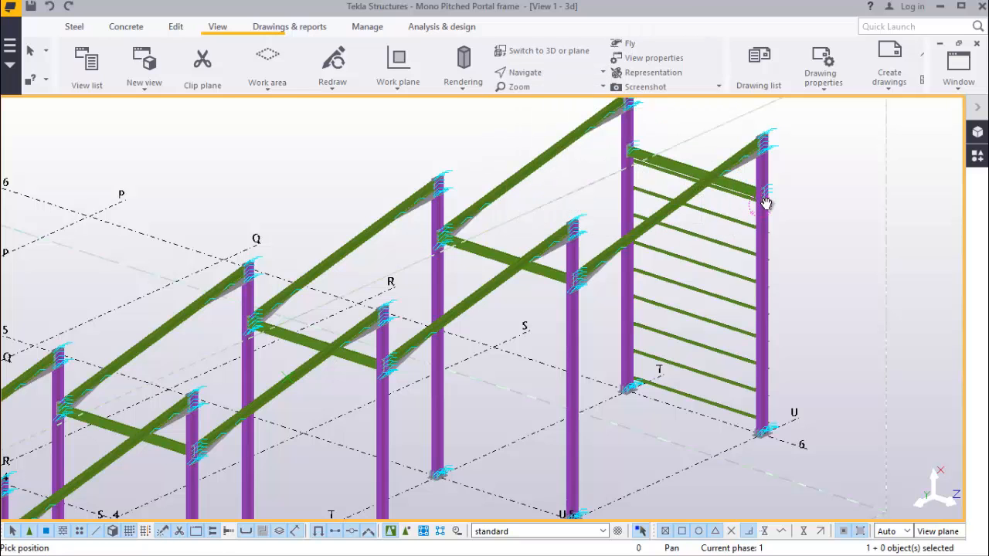
drag(767, 204, 483, 221)
scroll(806, 204, up, 3)
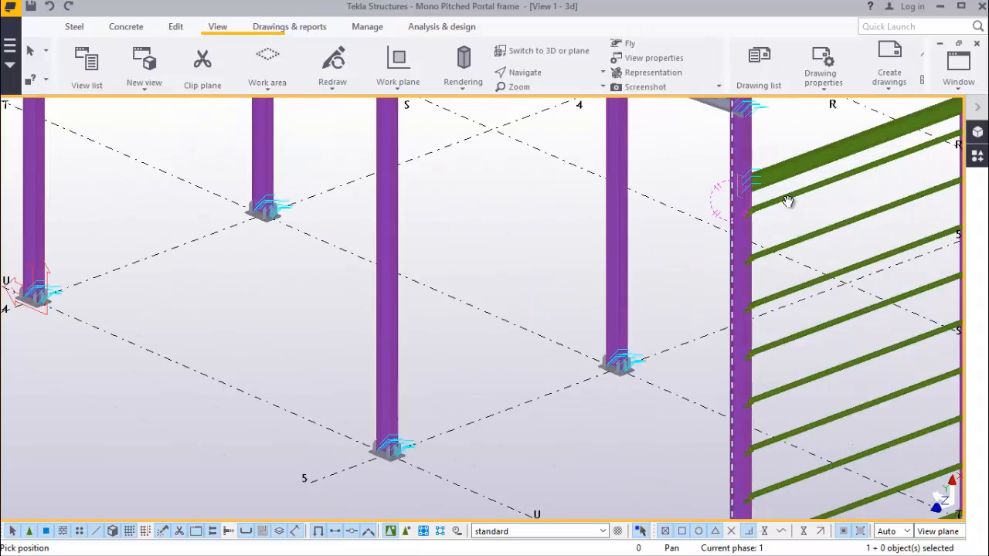
scroll(787, 202, up, 8)
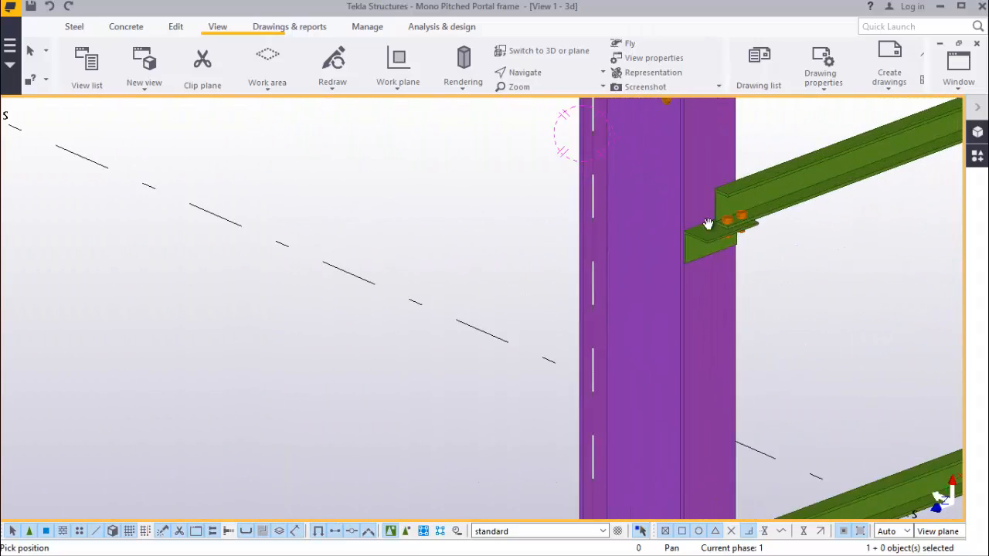
scroll(708, 224, down, 10)
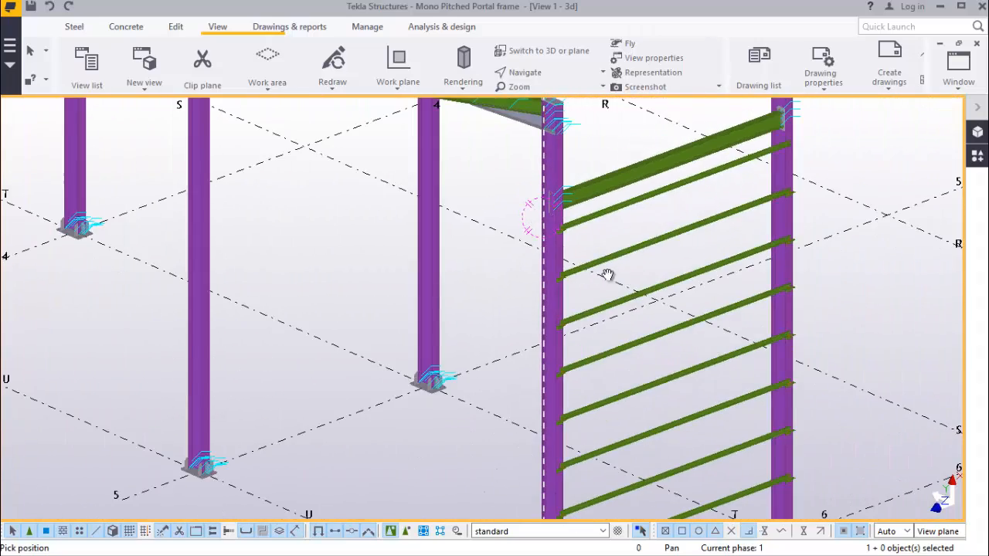
mouse_move(608, 275)
ctrl+middle_down()
mouse_move(621, 235)
mouse_move(626, 289)
mouse_move(608, 294)
mouse_move(594, 269)
ctrl+middle_up()
scroll(464, 275, down, 3)
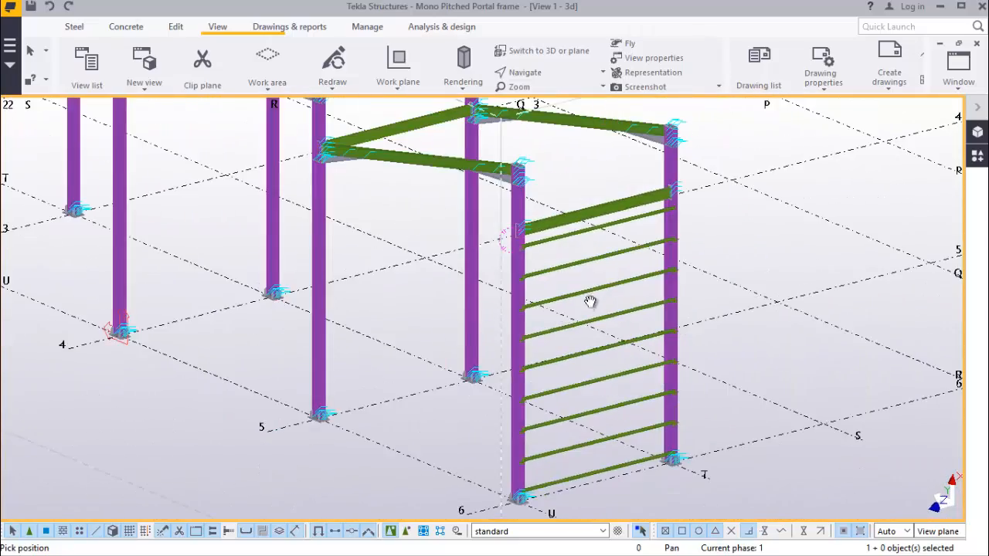
scroll(533, 270, up, 10)
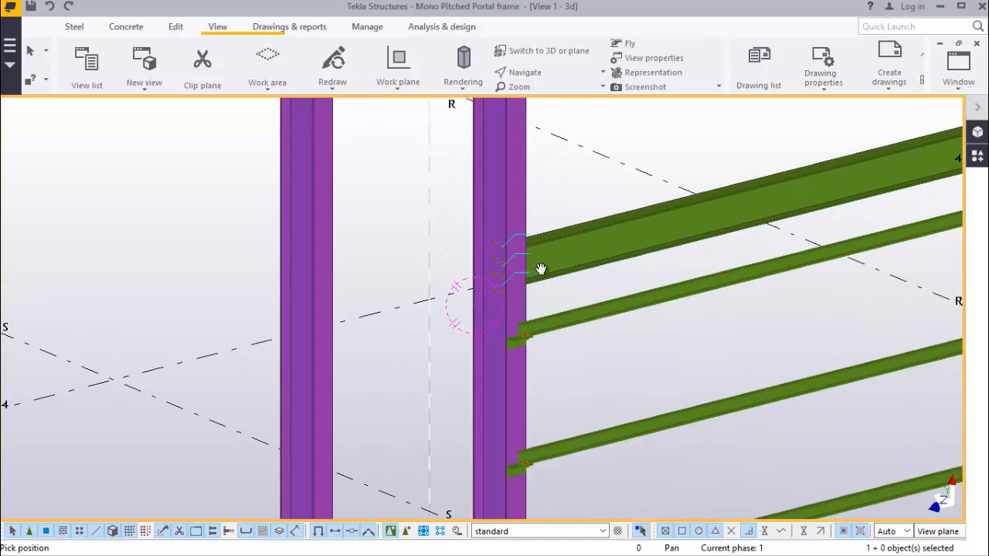
ctrl+middle_drag(541, 268, 546, 157)
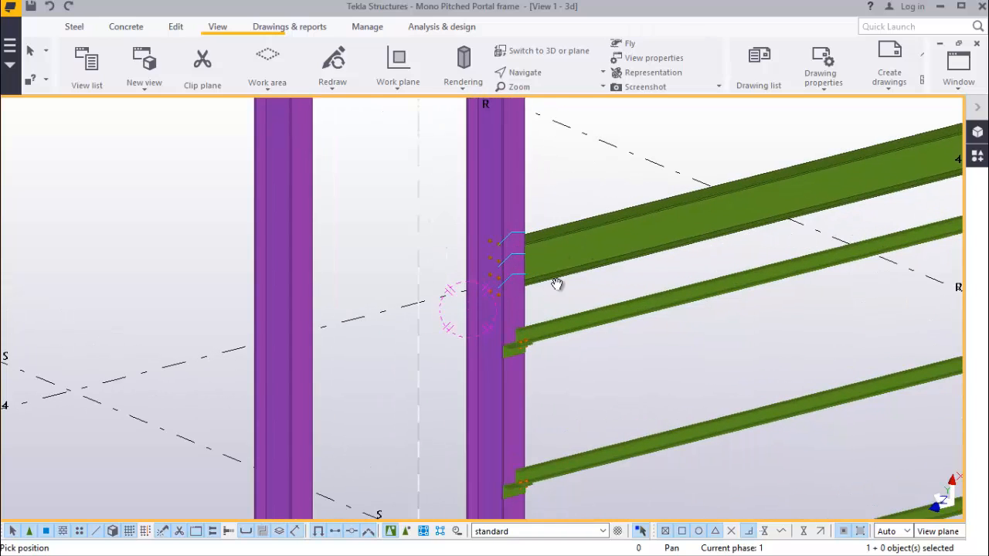
right_click(623, 330)
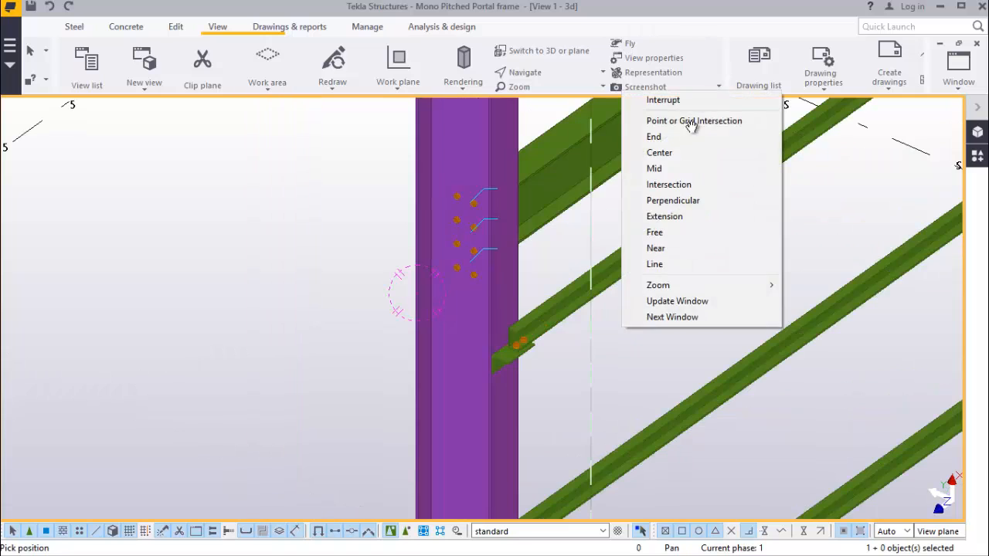
click(673, 104)
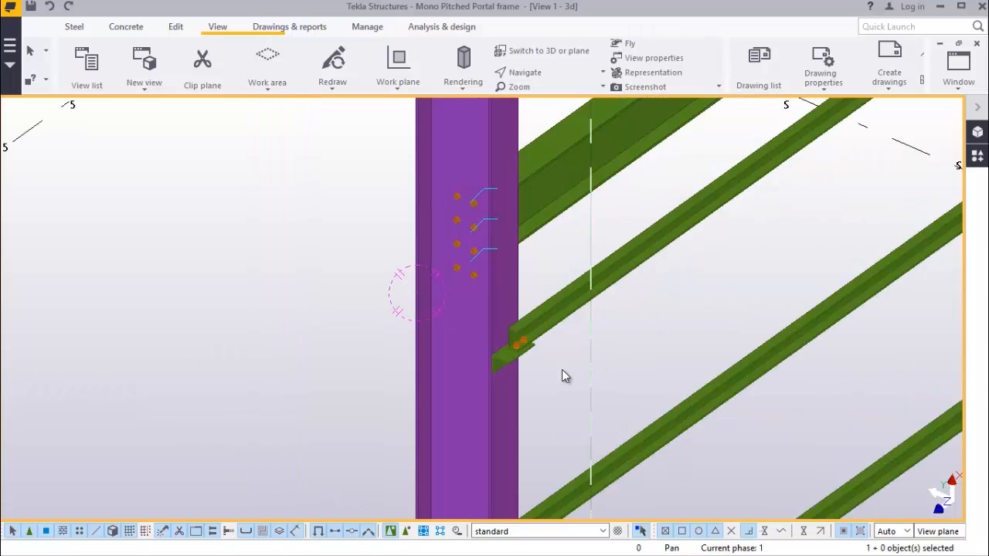
Select the topmost grid 6 channel with its cleat at the grid U column and examine the channel's grid T end
scroll(518, 368, up, 3)
scroll(518, 369, up, 1)
drag(568, 355, 533, 284)
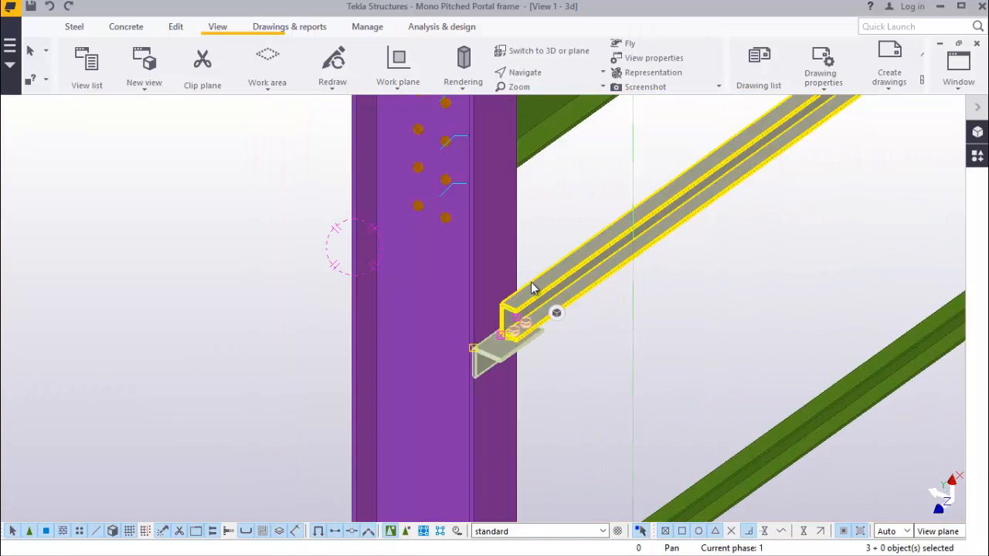
scroll(349, 338, down, 2)
scroll(351, 332, down, 5)
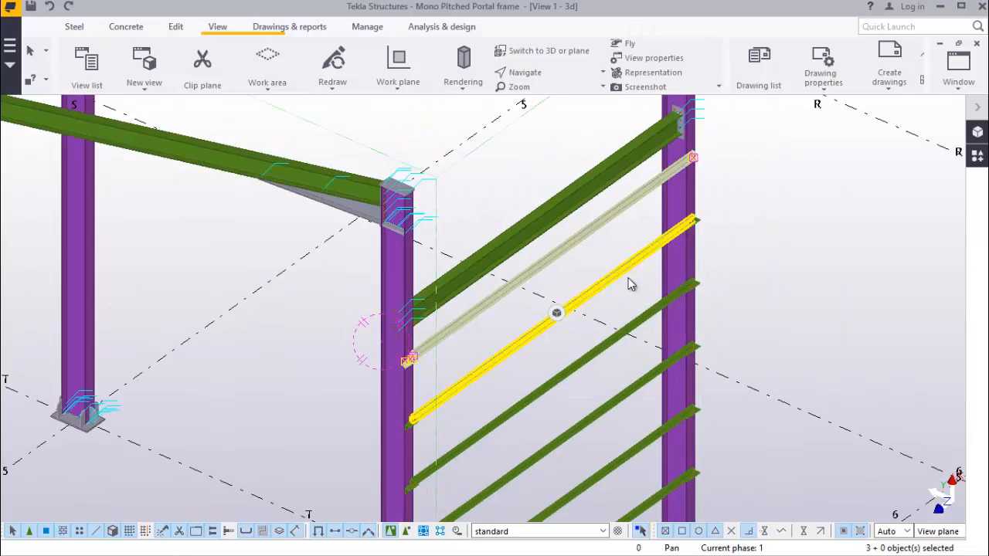
scroll(705, 143, up, 4)
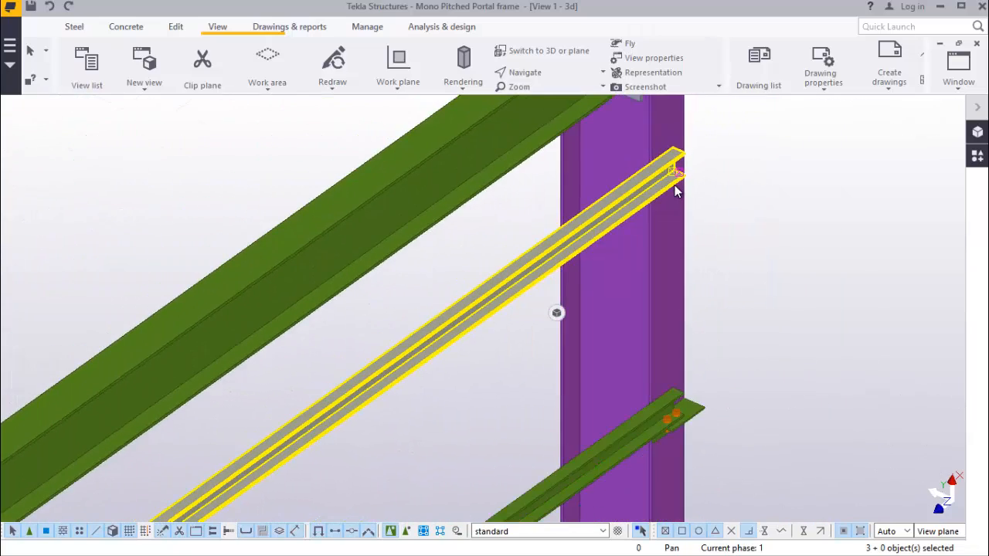
scroll(714, 166, down, 3)
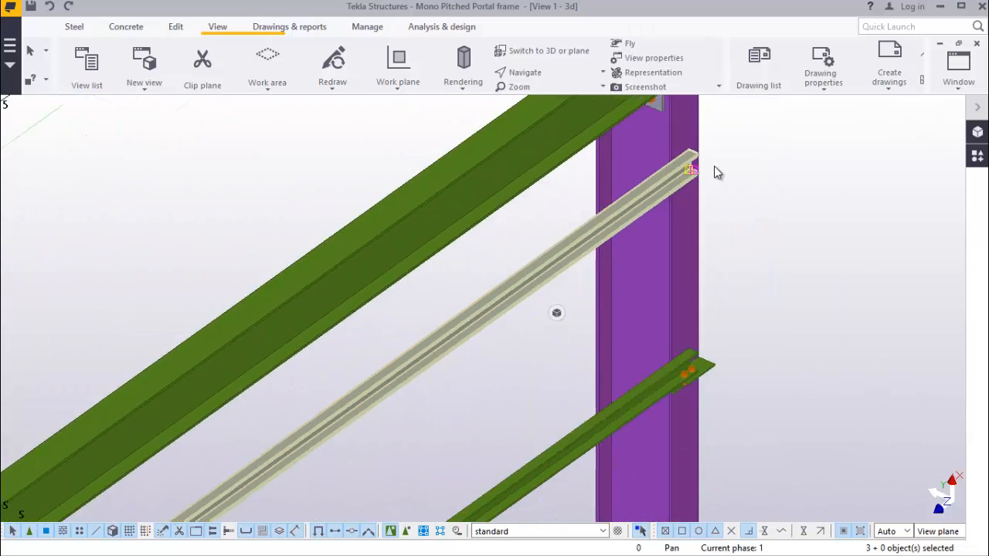
scroll(763, 164, down, 1)
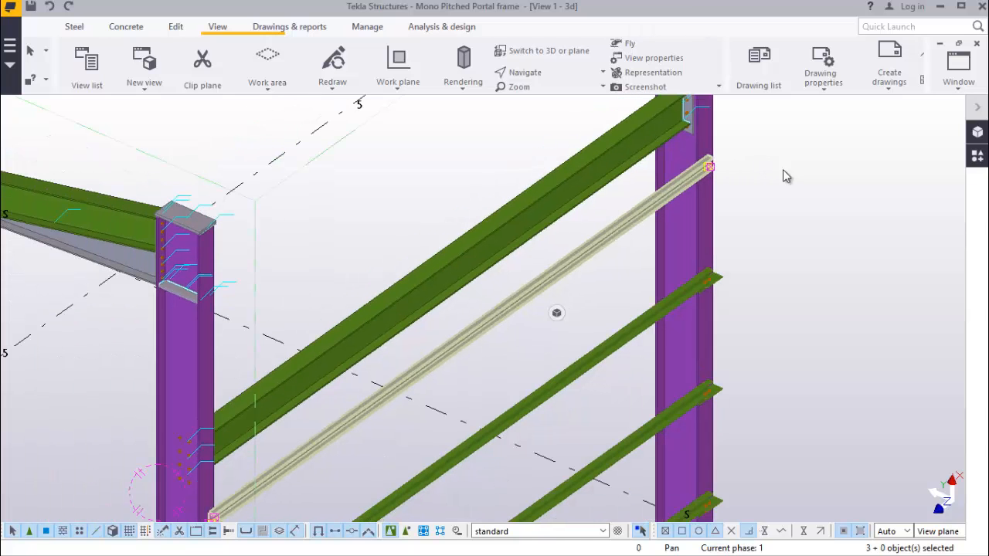
Start copying the second-highest grid 6 channel's bolted cleat at grid T, using the channel's lower flange end corner as the origin
click(796, 169)
scroll(731, 275, up, 4)
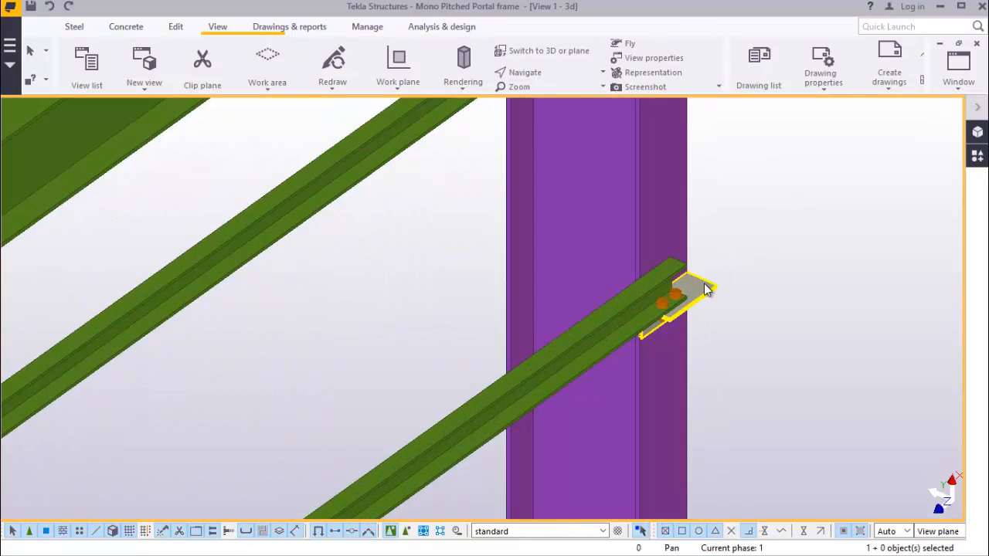
click(707, 284)
right_click(777, 141)
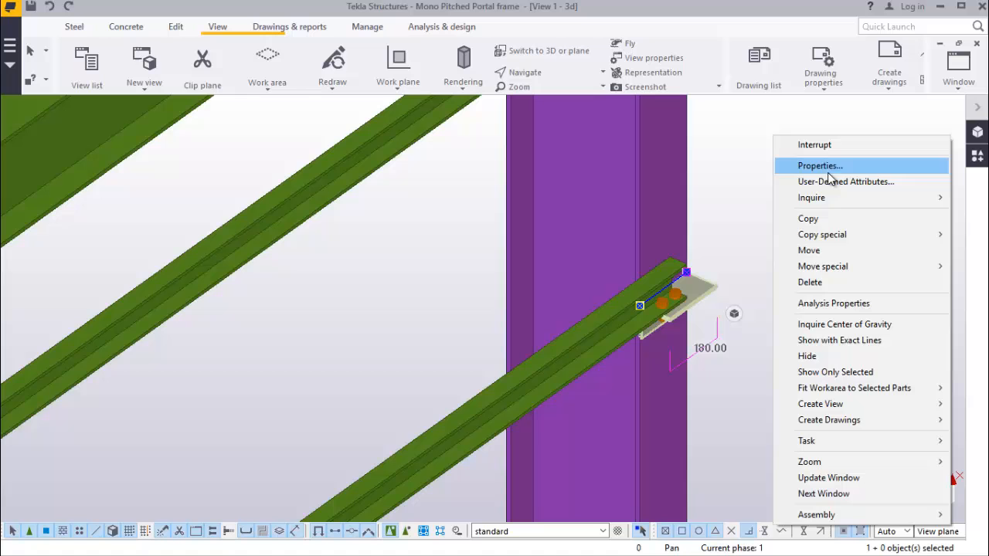
click(835, 218)
scroll(680, 295, up, 2)
scroll(672, 297, up, 5)
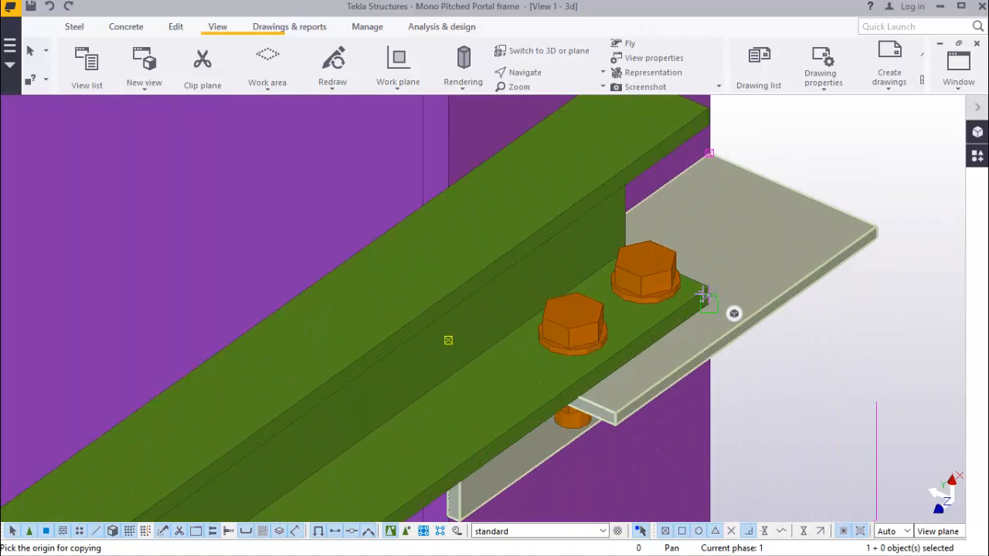
click(709, 284)
scroll(636, 343, down, 8)
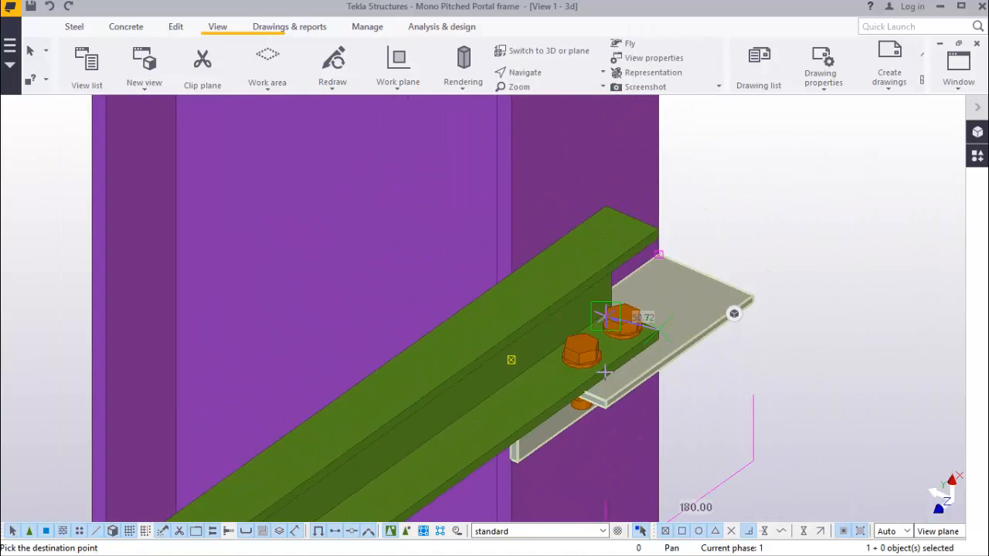
Place the copied cleat at the matching lower flange corner of the topmost channel's grid T end and finish copying
scroll(601, 362, down, 2)
scroll(611, 179, up, 6)
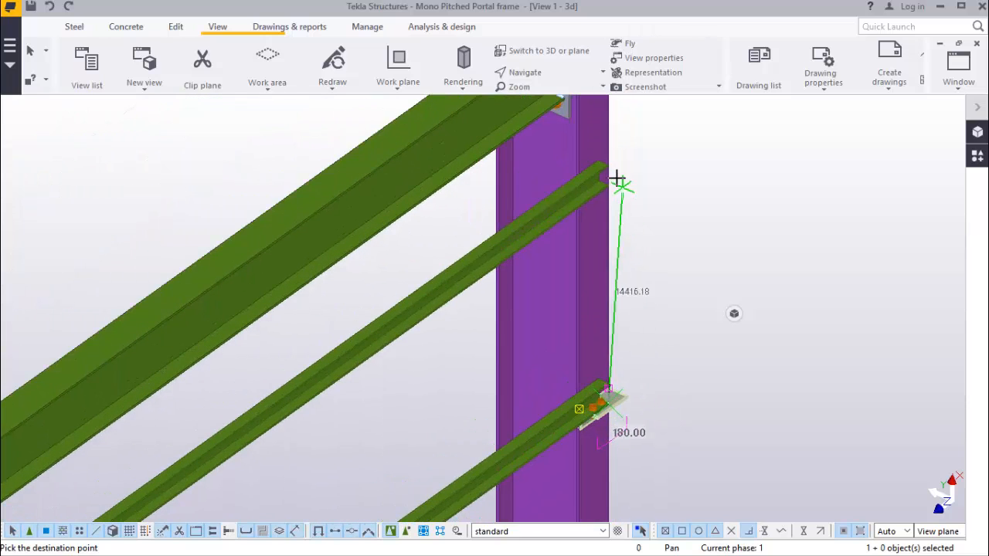
scroll(602, 195, up, 3)
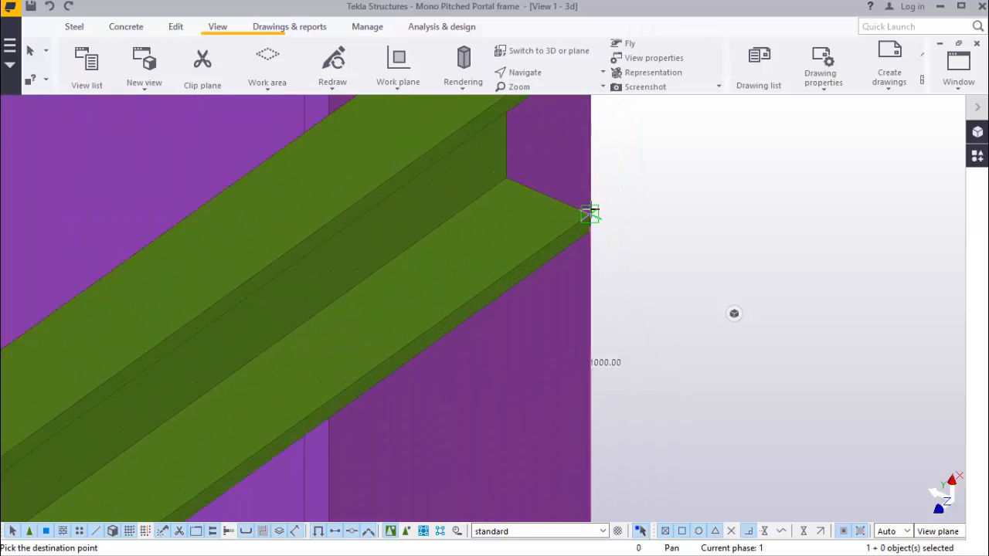
click(589, 217)
right_click(806, 133)
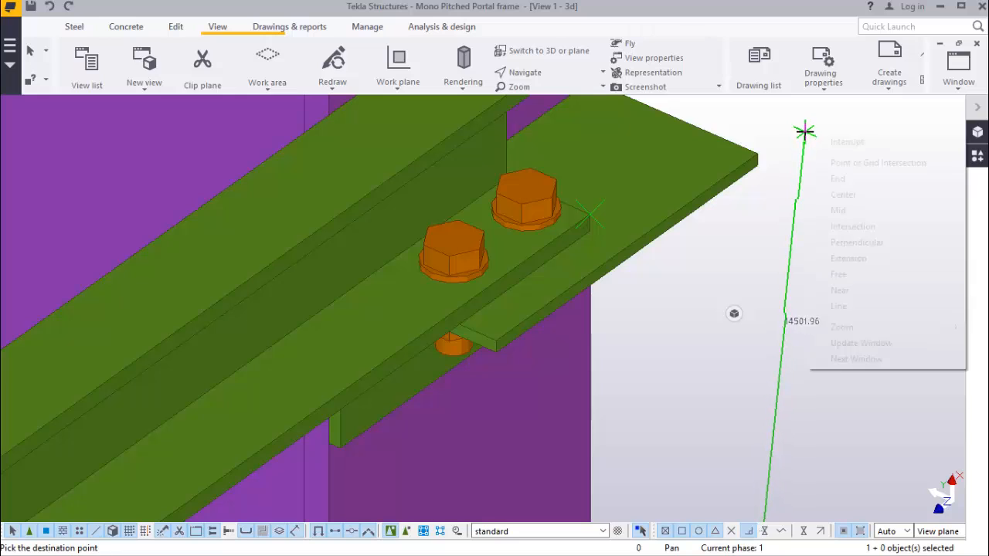
click(838, 142)
Select the topmost grid 6 channel together with its bolted cleats at both the grid T and grid U columns
scroll(687, 186, down, 10)
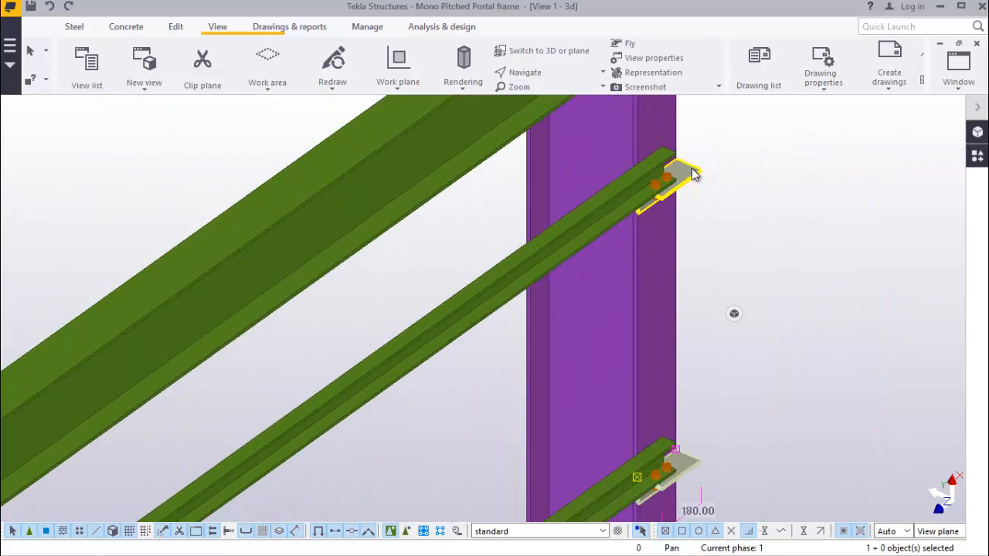
scroll(653, 201, down, 3)
scroll(660, 216, up, 10)
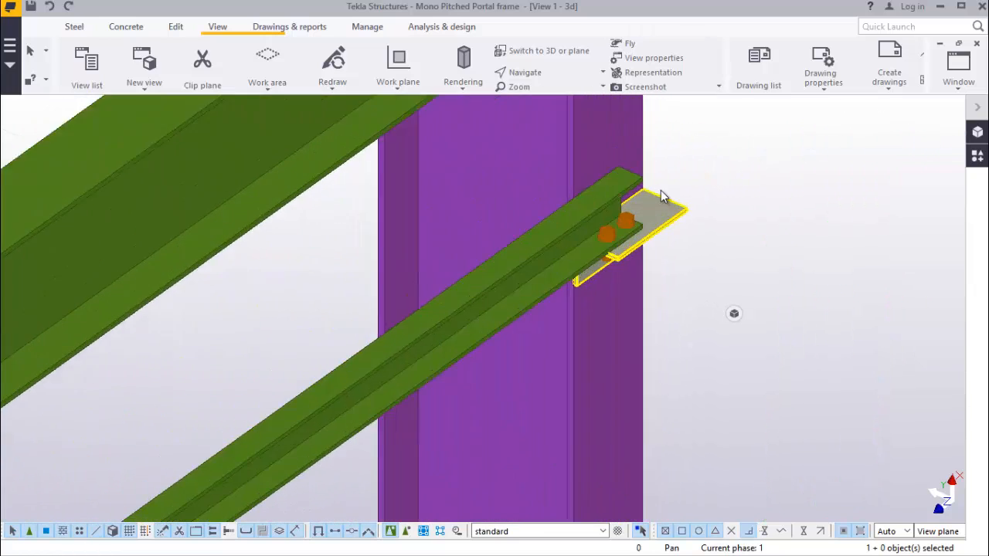
click(565, 278)
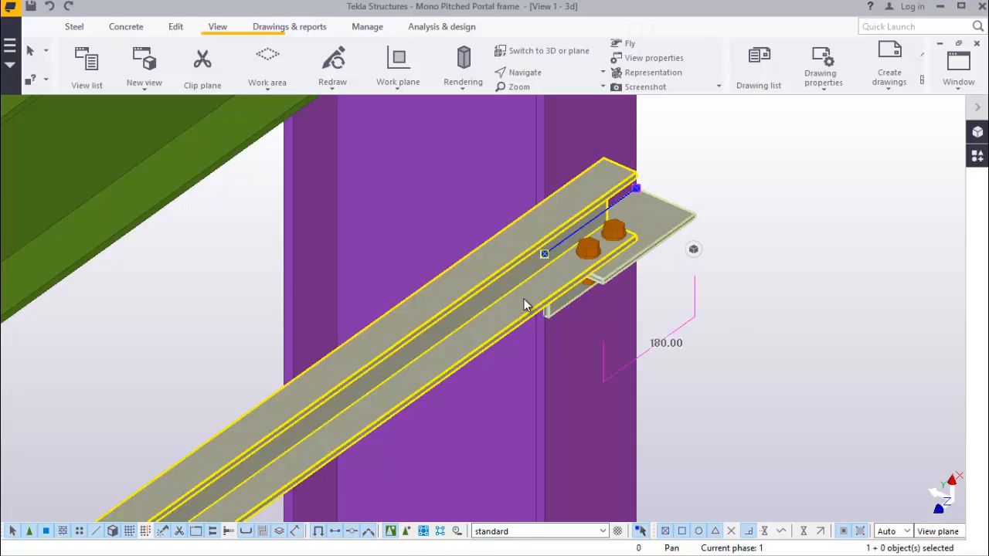
scroll(524, 305, down, 10)
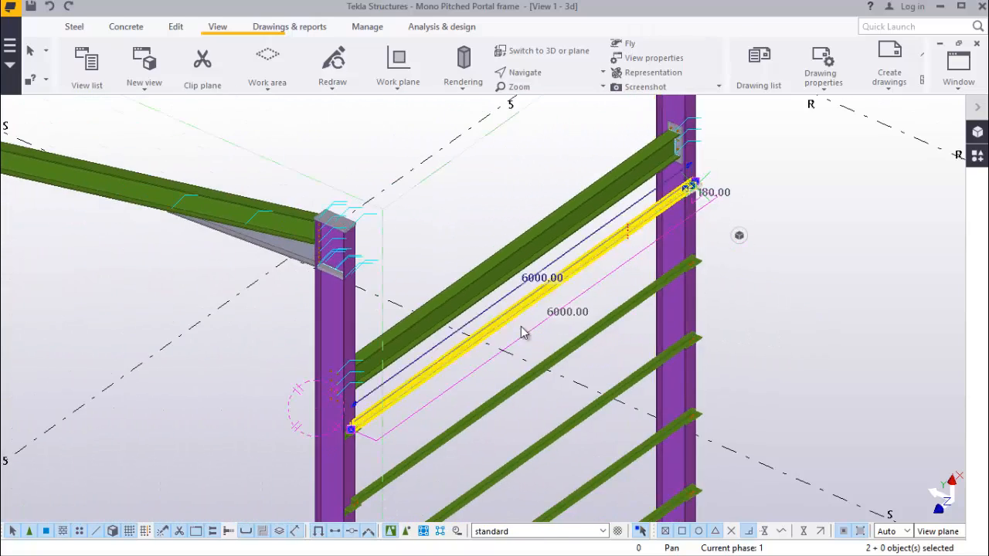
scroll(350, 432, up, 10)
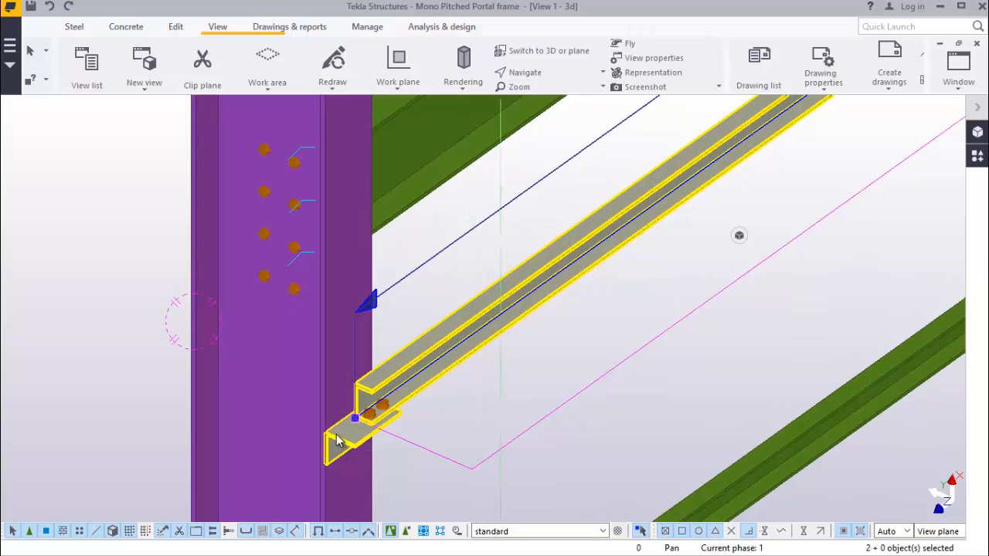
Create two linear copies of the selected channel and cleats upward along the columns, with dX 1000, dY 0 and dZ 0
right_click(697, 272)
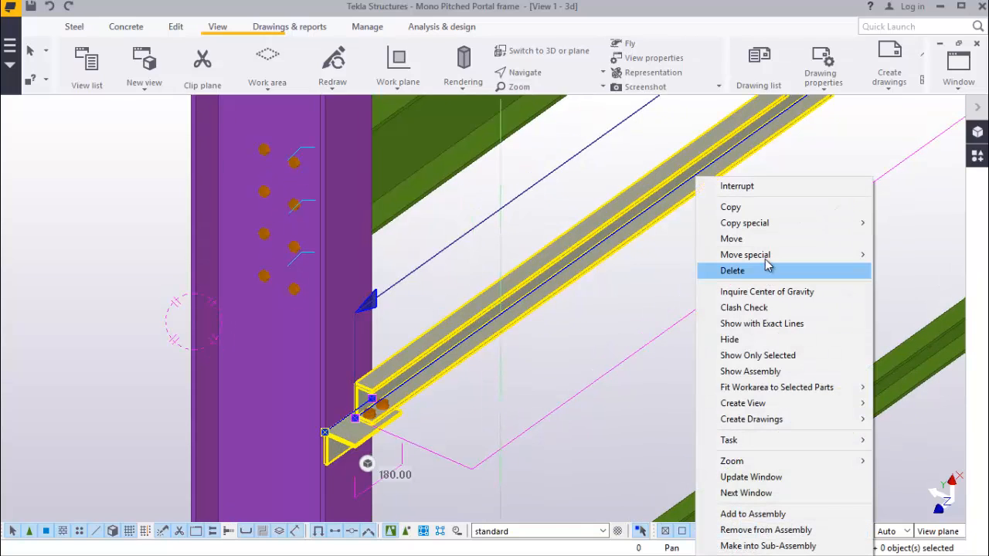
mouse_move(766, 226)
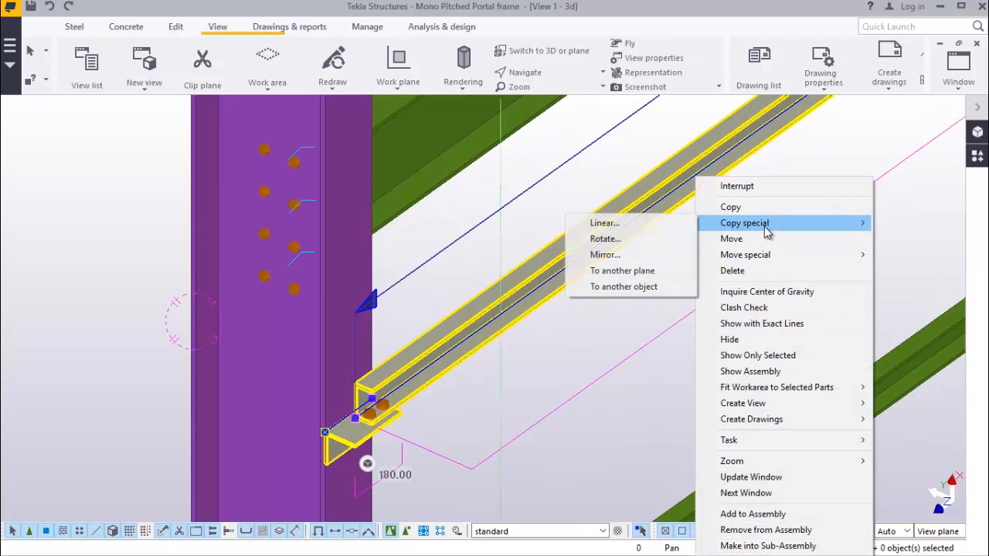
click(596, 223)
scroll(602, 311, down, 6)
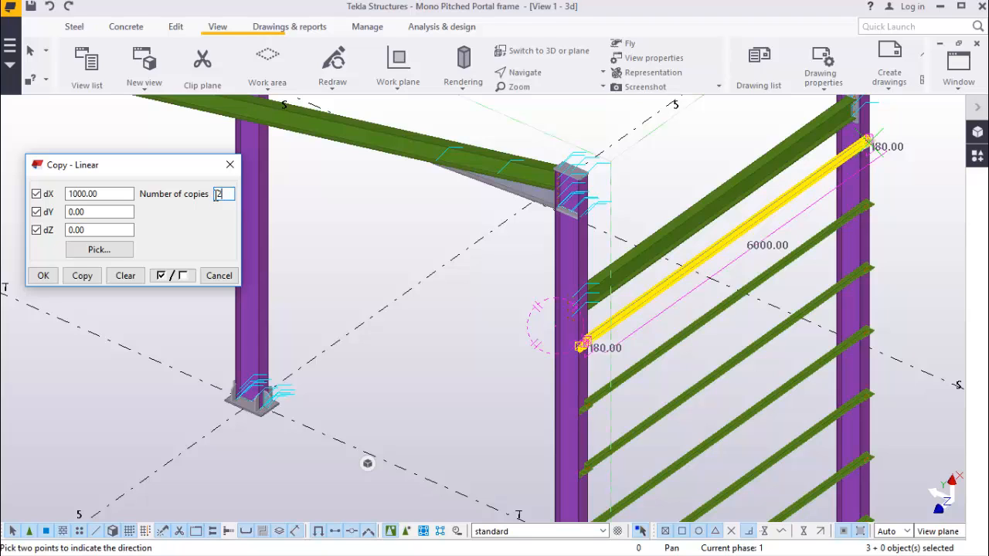
click(83, 277)
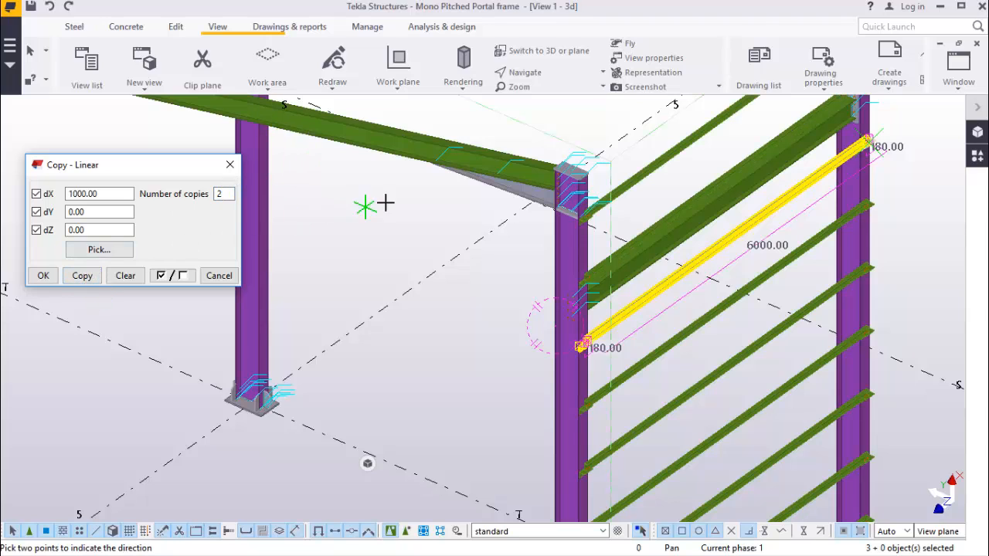
click(37, 277)
right_click(299, 254)
click(356, 260)
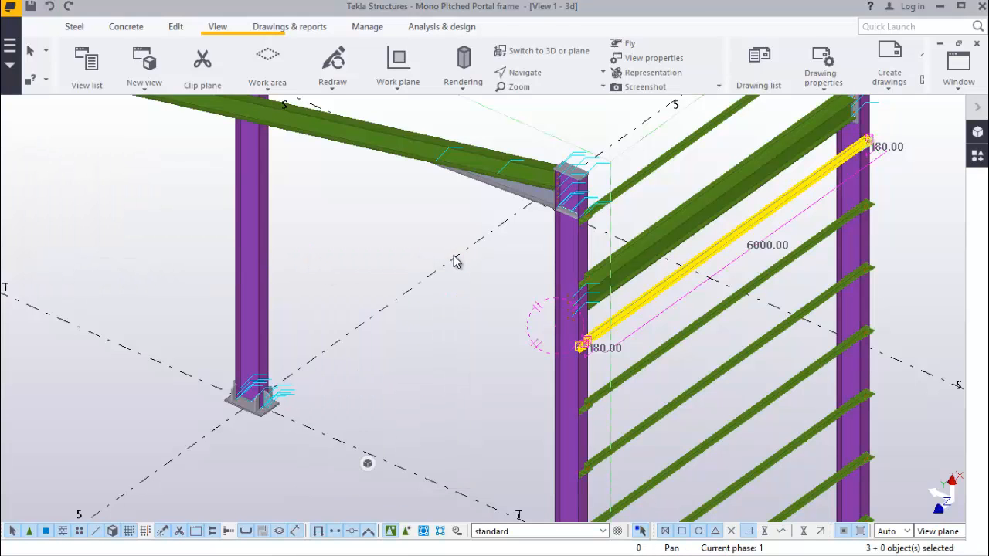
click(467, 271)
Examine the two new upper channels' cleats at the grid U column, especially the top cleat beside the haunch stiffener
scroll(631, 301, up, 4)
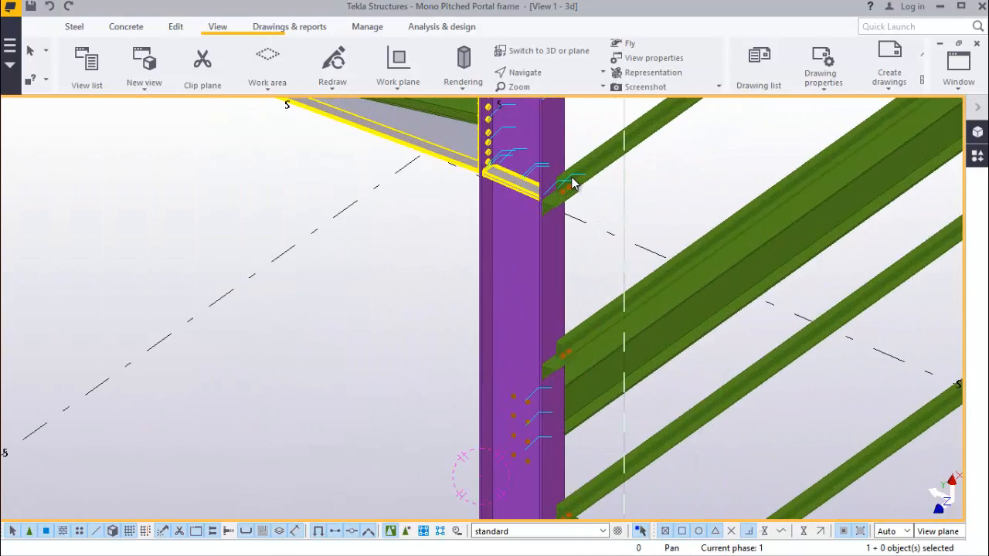
scroll(572, 177, up, 1)
click(488, 302)
scroll(489, 302, down, 1)
scroll(540, 415, up, 1)
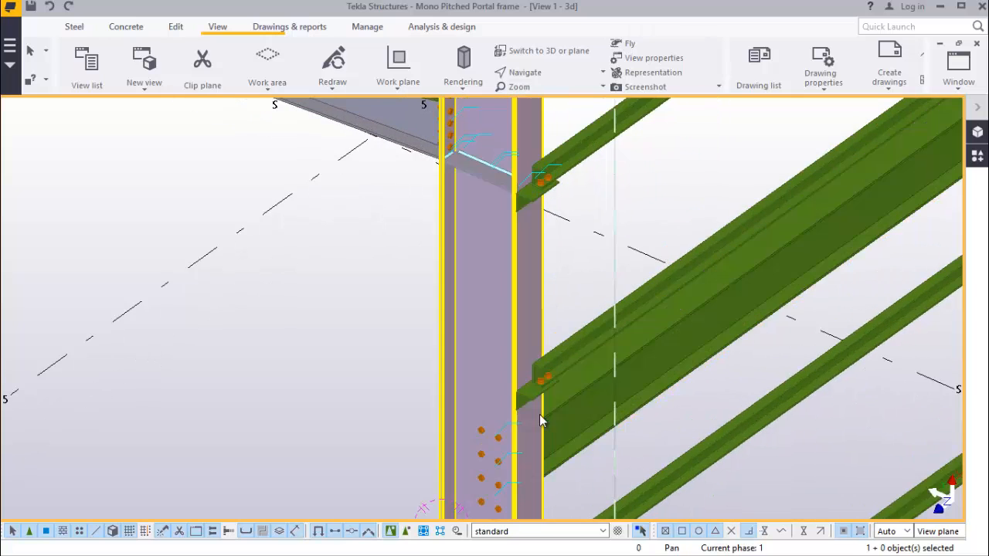
scroll(539, 414, down, 1)
scroll(523, 250, up, 2)
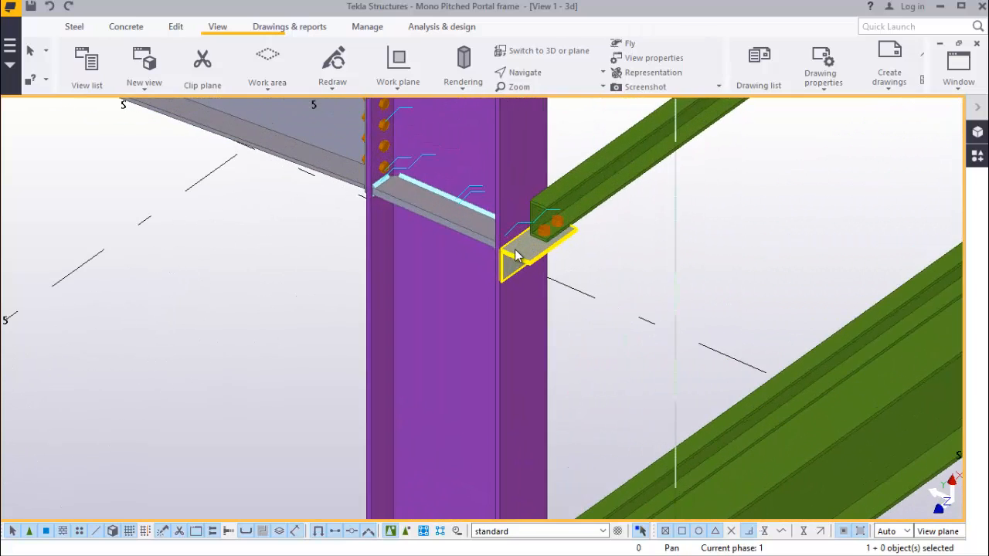
scroll(516, 256, up, 2)
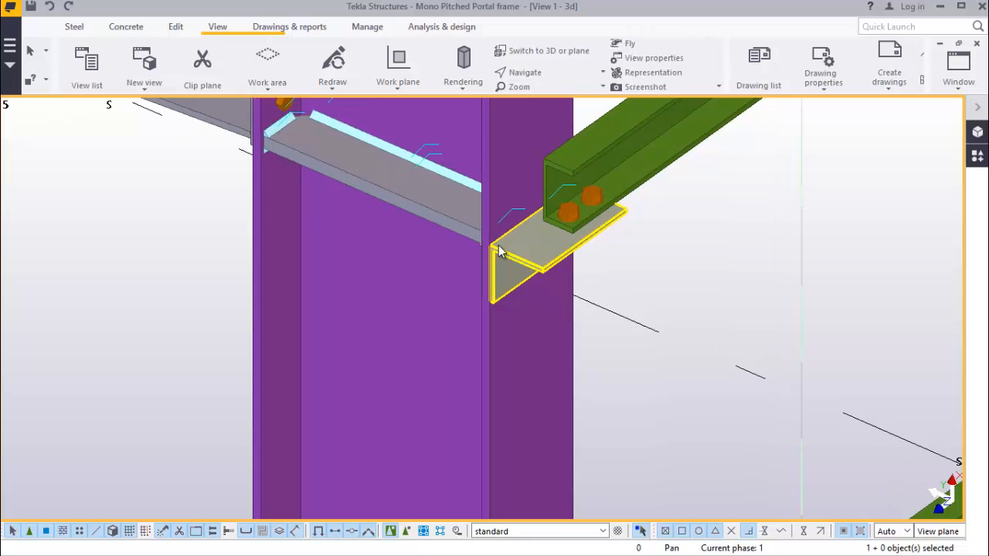
scroll(499, 251, up, 1)
scroll(498, 296, down, 3)
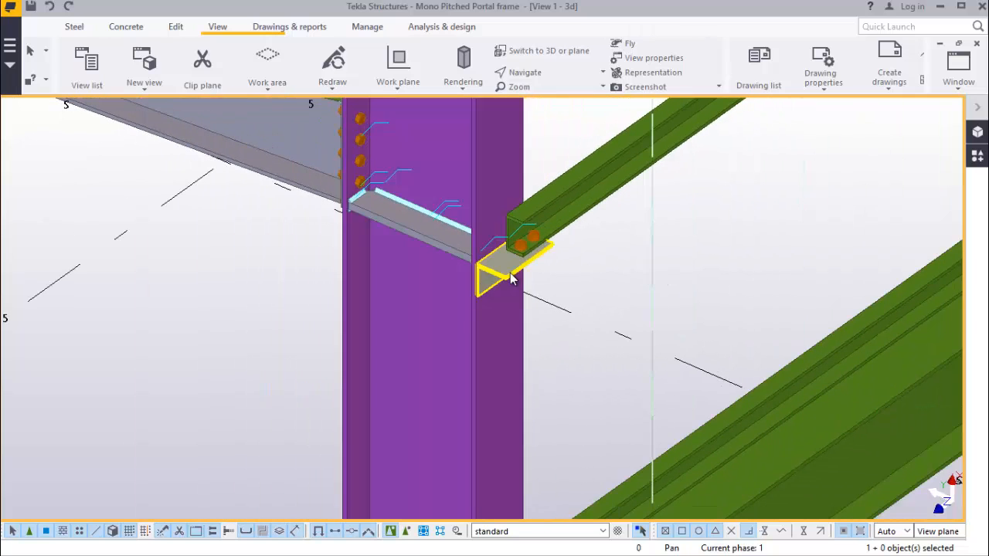
scroll(544, 342, down, 5)
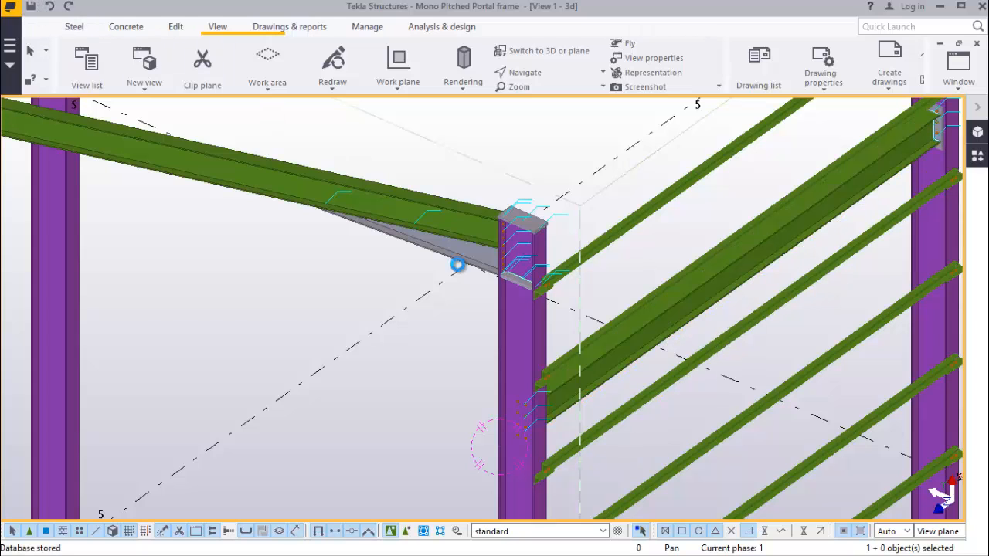
Examine the lowest grid 6 channels and cleats near the column bases from a rotated angle, then review the whole frame
scroll(459, 270, down, 6)
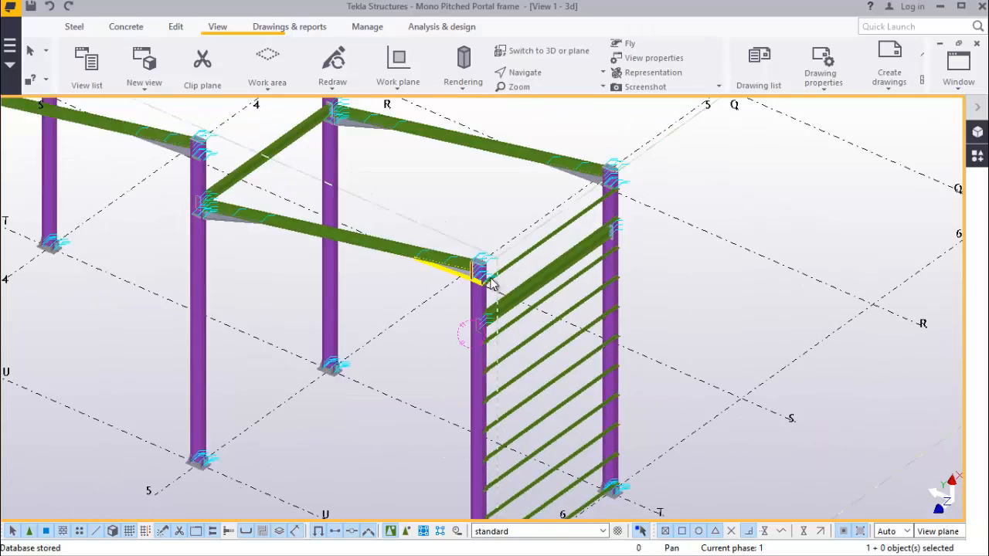
scroll(488, 283, down, 3)
scroll(519, 418, up, 8)
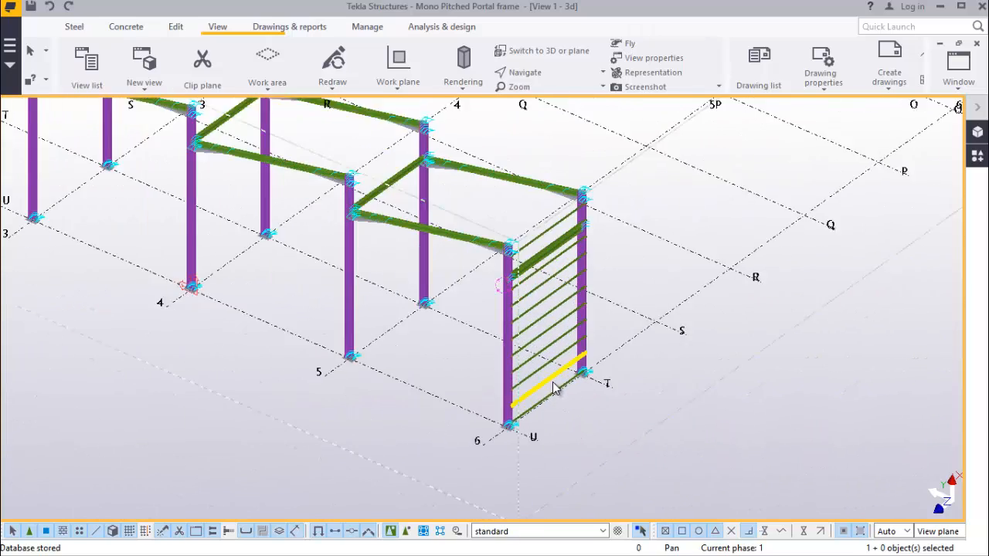
scroll(506, 437, up, 2)
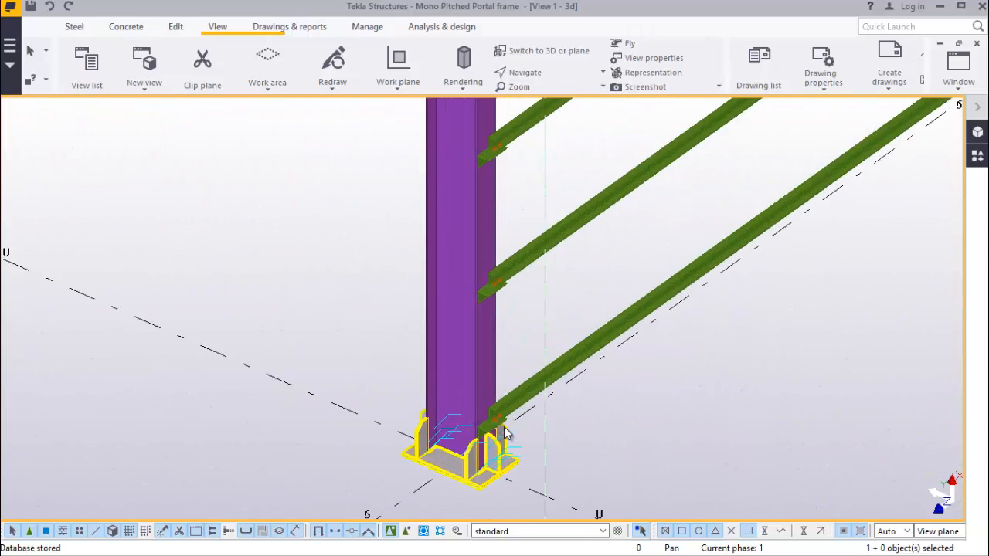
scroll(392, 381, up, 4)
scroll(497, 360, down, 3)
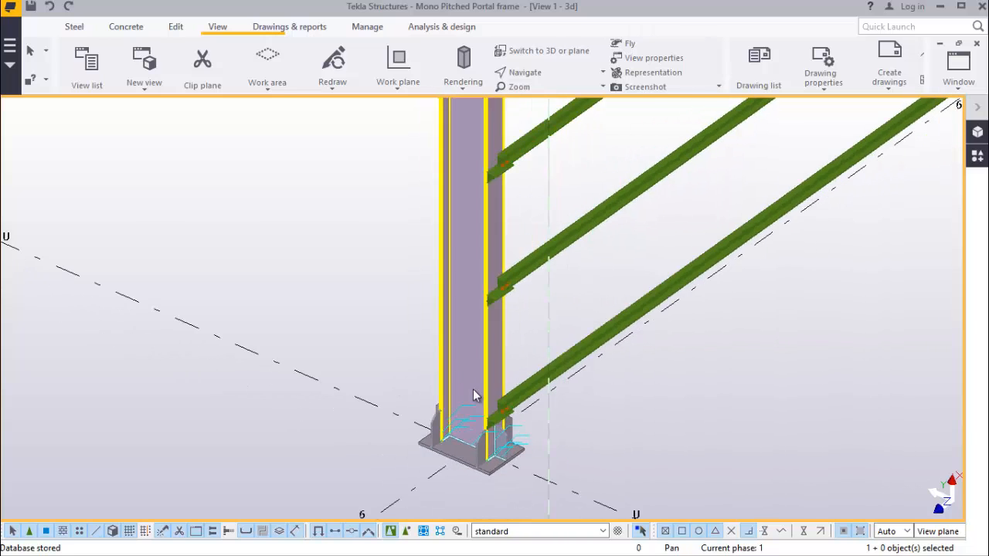
click(532, 75)
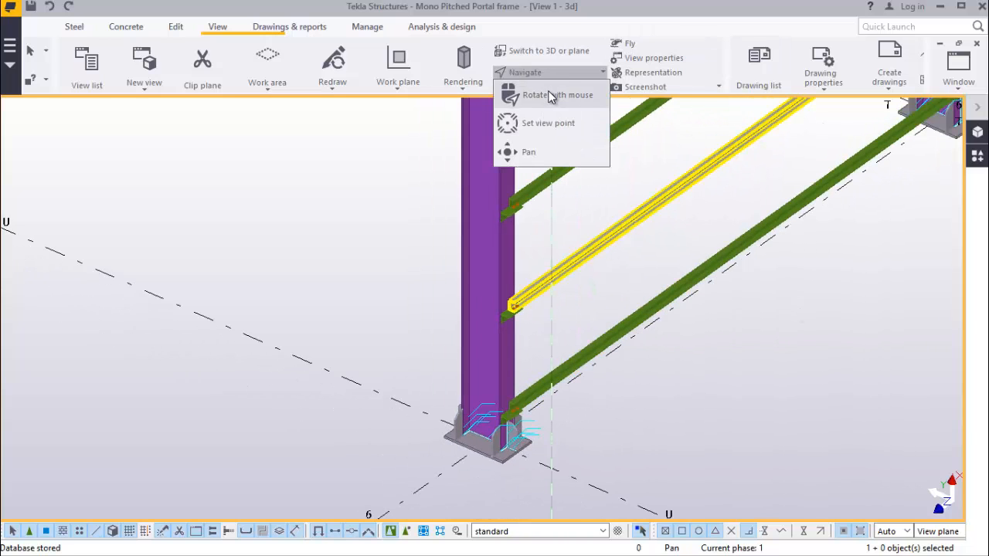
click(525, 95)
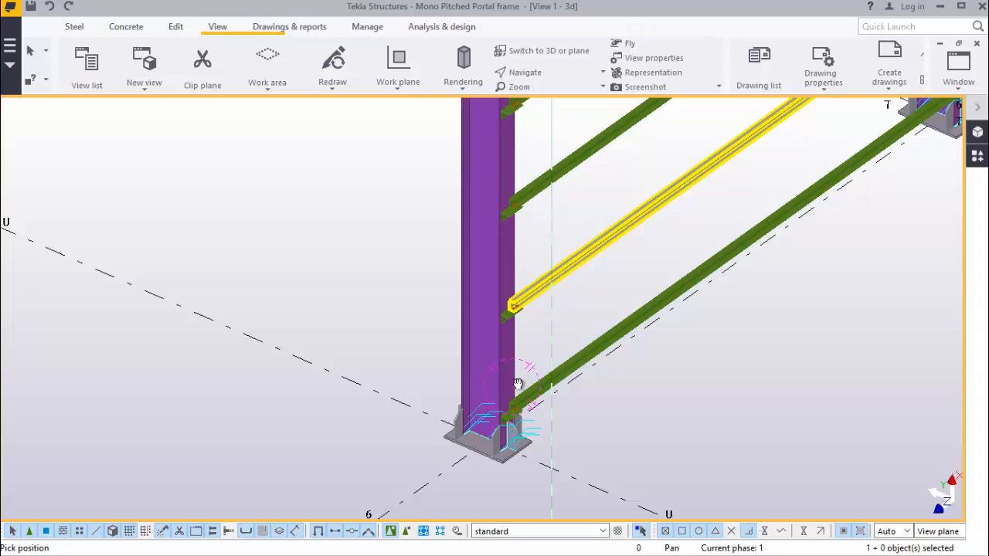
drag(518, 384, 524, 334)
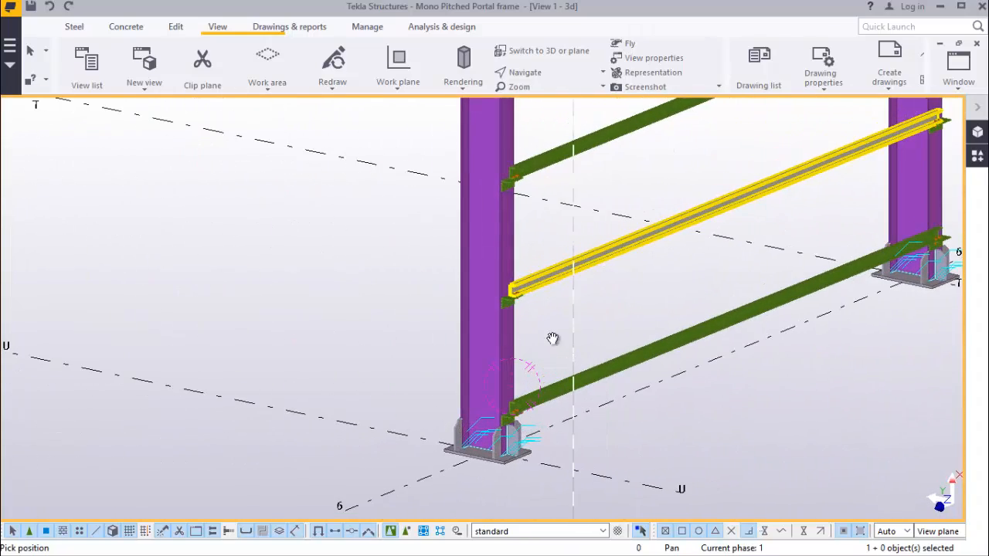
right_click(648, 290)
click(665, 298)
scroll(600, 376, down, 5)
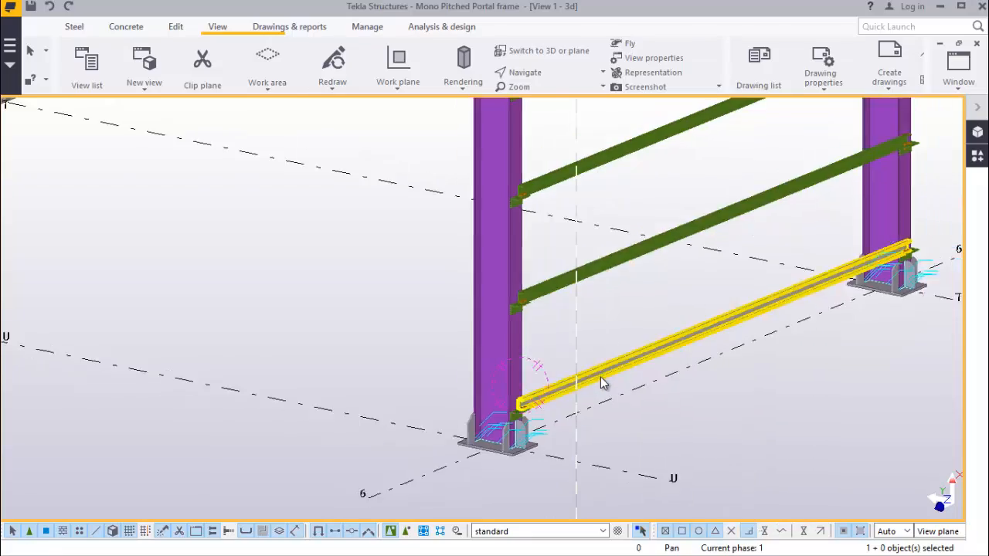
scroll(655, 408, down, 8)
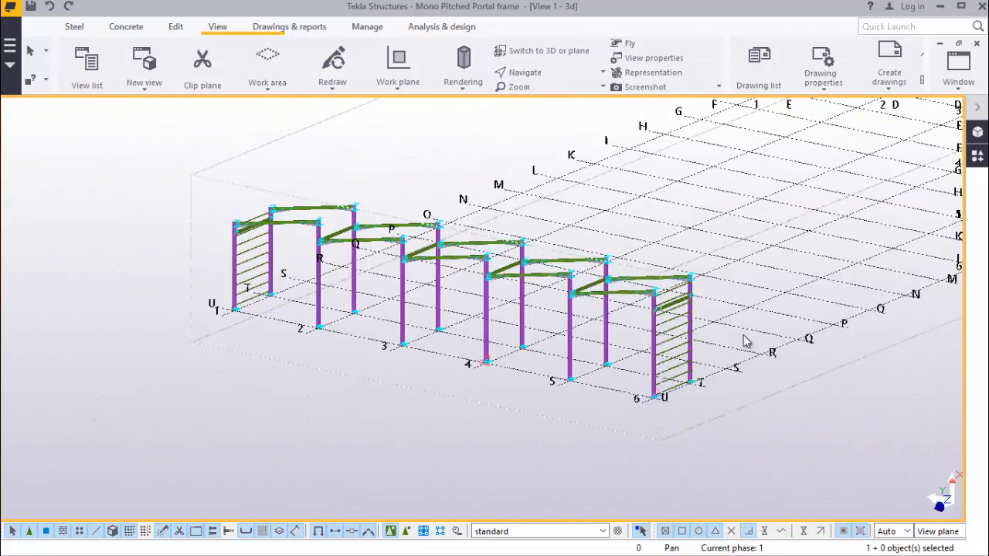
Examine the grid 1 column tops, haunches and rafter ends from rotated angles, up close to the column cap plates
scroll(238, 255, up, 5)
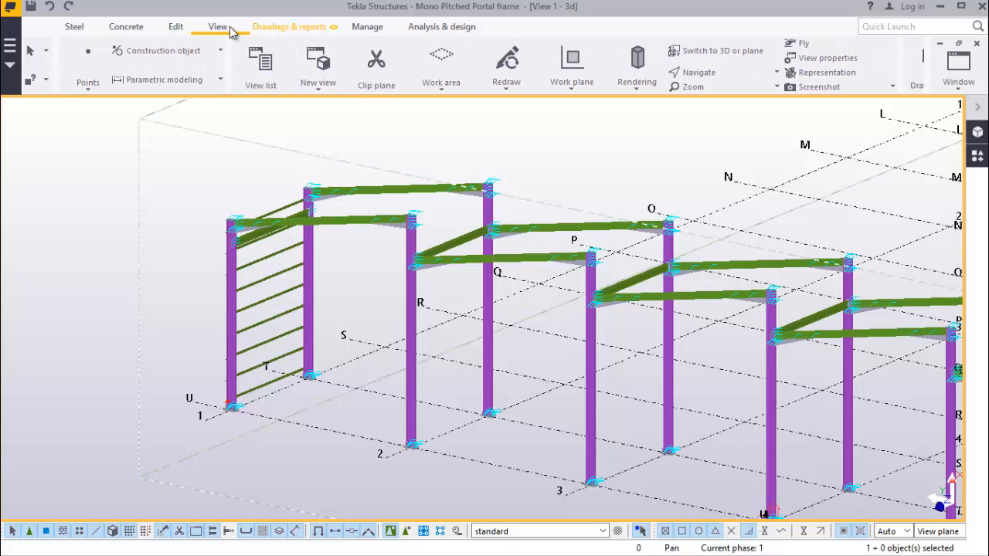
click(223, 27)
click(535, 74)
click(540, 98)
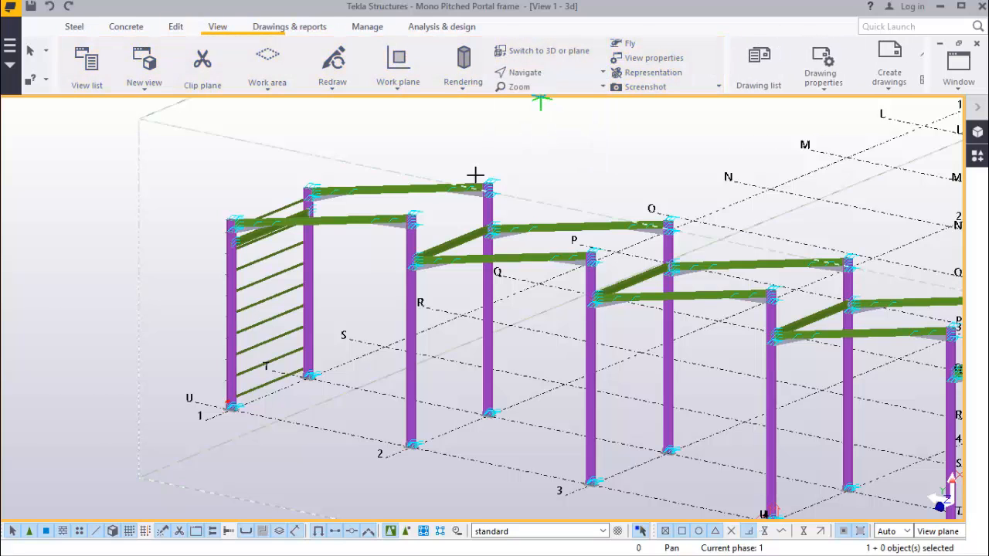
drag(235, 281, 429, 292)
scroll(113, 162, up, 2)
scroll(198, 172, up, 10)
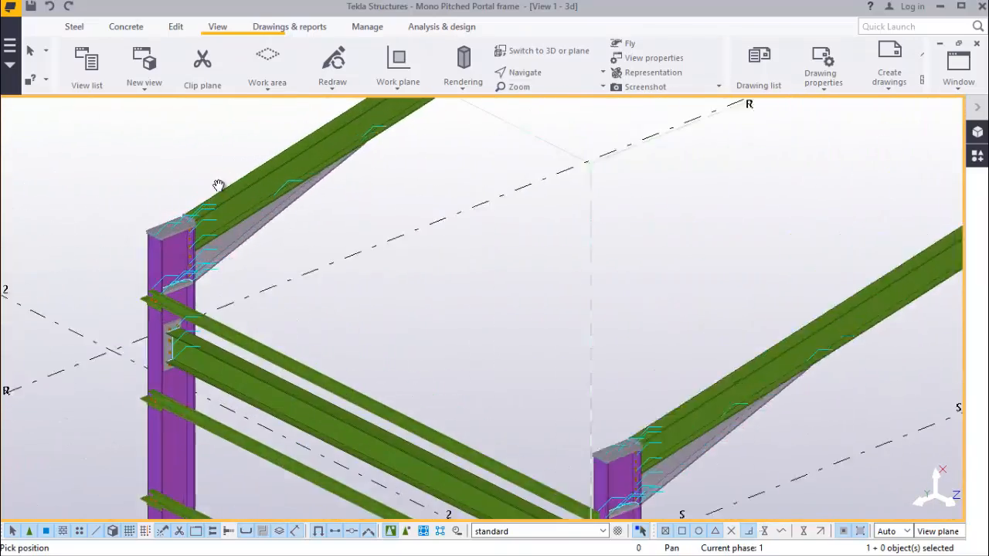
drag(76, 353, 270, 221)
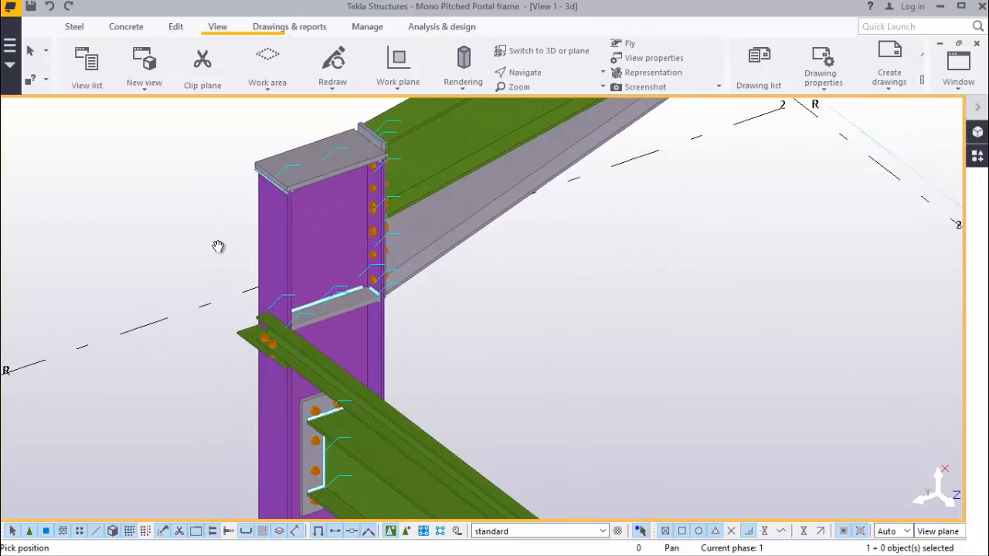
scroll(218, 247, down, 5)
scroll(194, 219, down, 3)
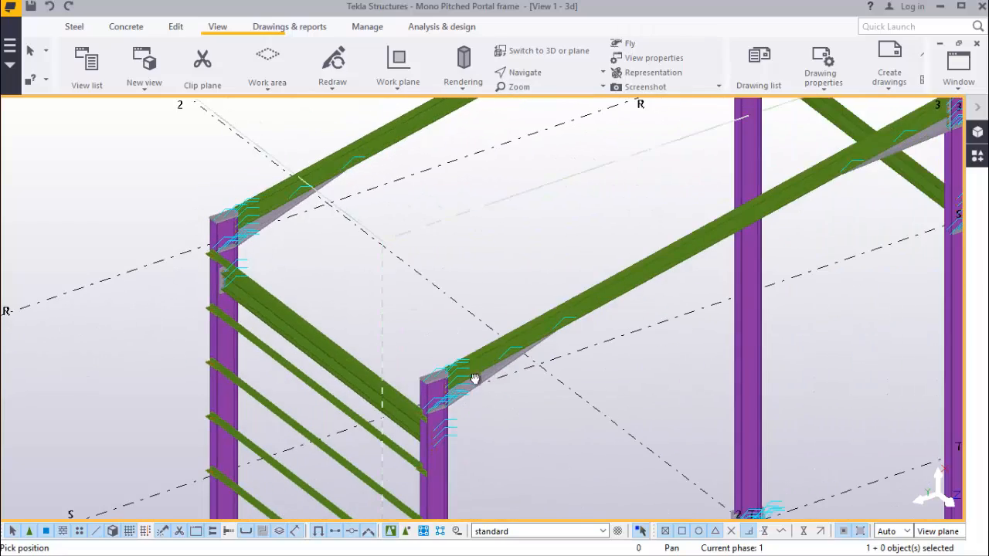
scroll(456, 377, up, 10)
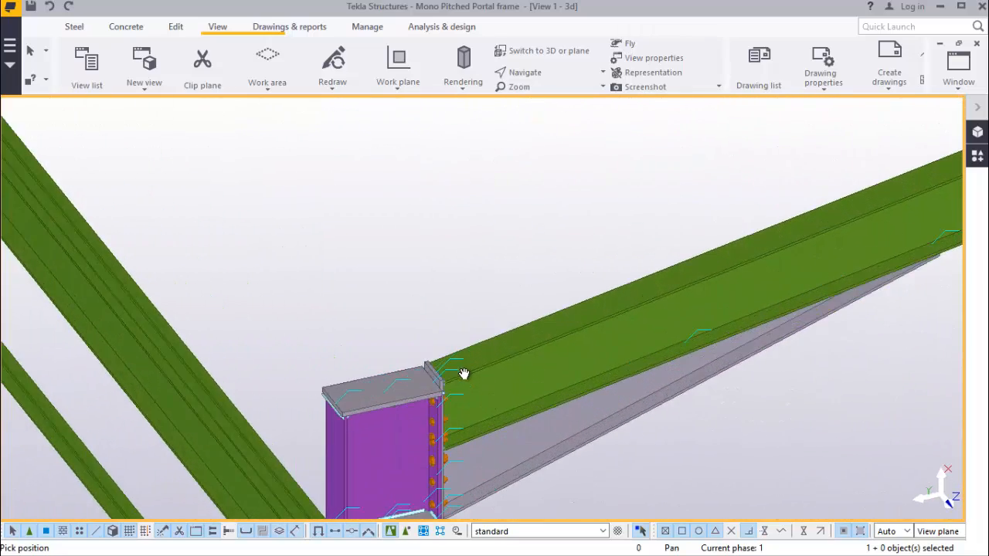
ctrl+middle_drag(464, 374, 388, 373)
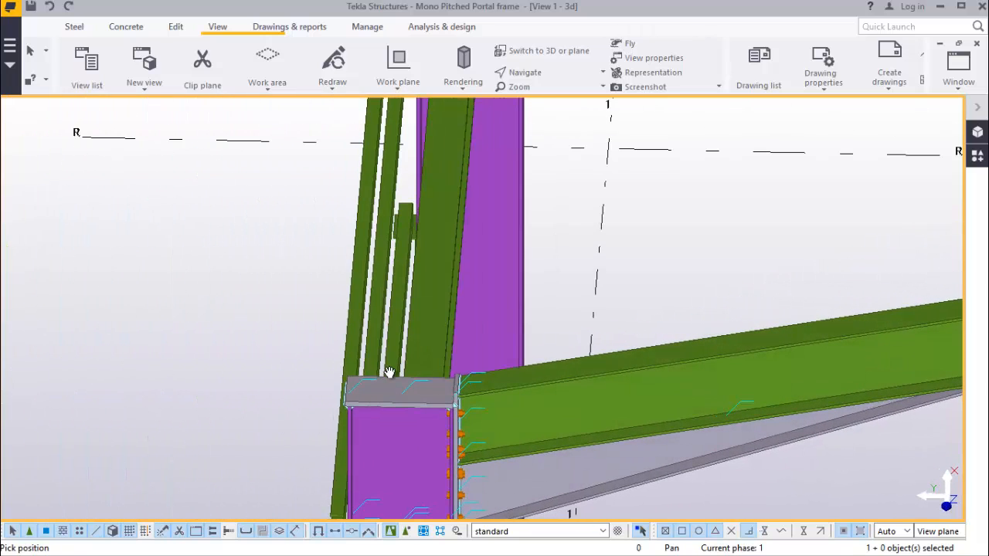
Set the work plane to the top flange face of the rafter at the grid 1 column
right_click(516, 258)
click(541, 265)
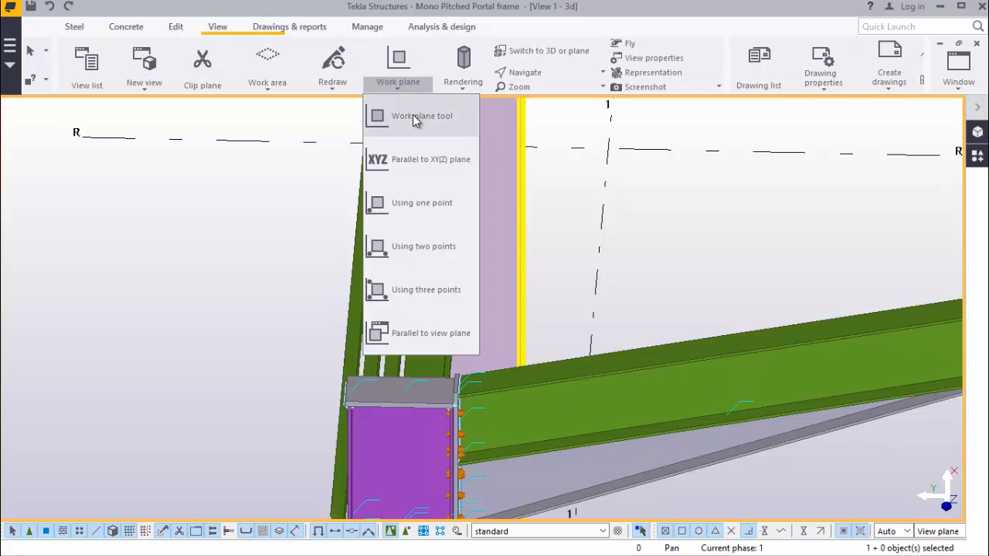
click(417, 117)
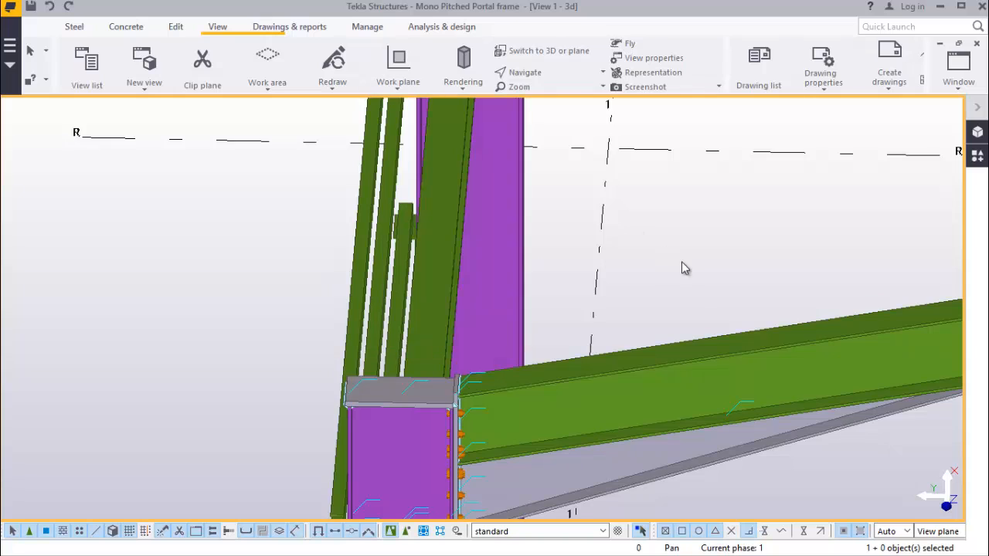
click(622, 357)
scroll(503, 367, up, 1)
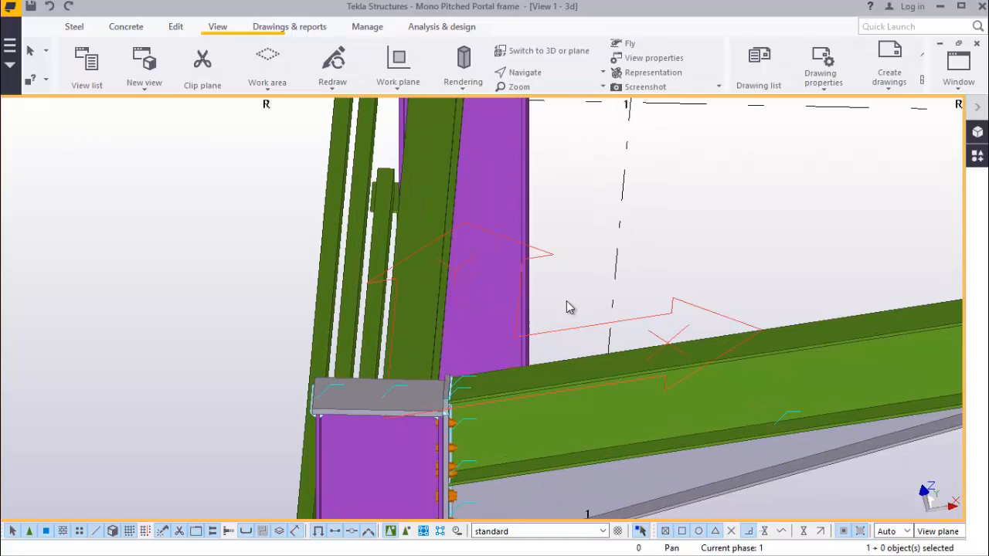
Model a 6000 mm steel beam across the two rafters at grid 1, between the midpoints of their top flange end edges
click(74, 26)
click(124, 91)
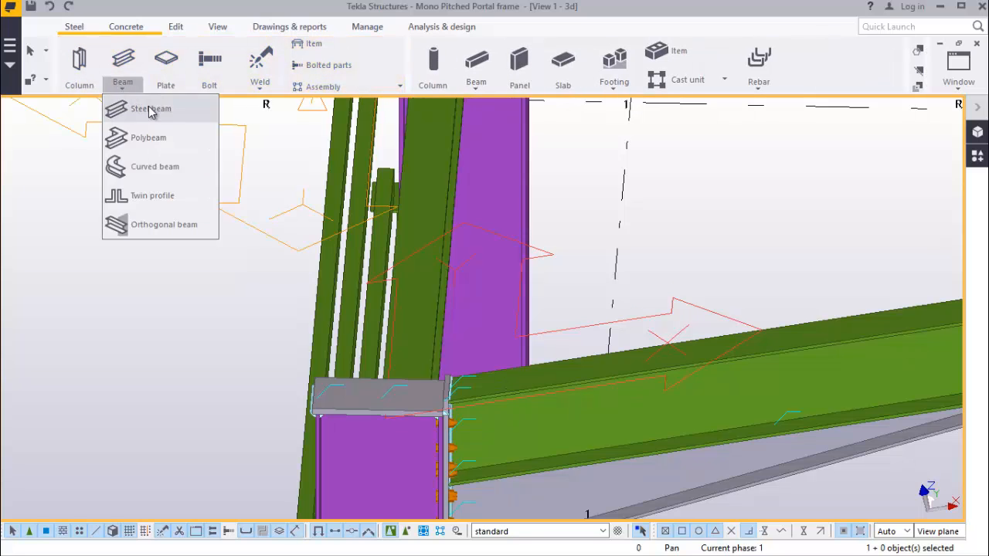
click(154, 105)
scroll(457, 389, up, 5)
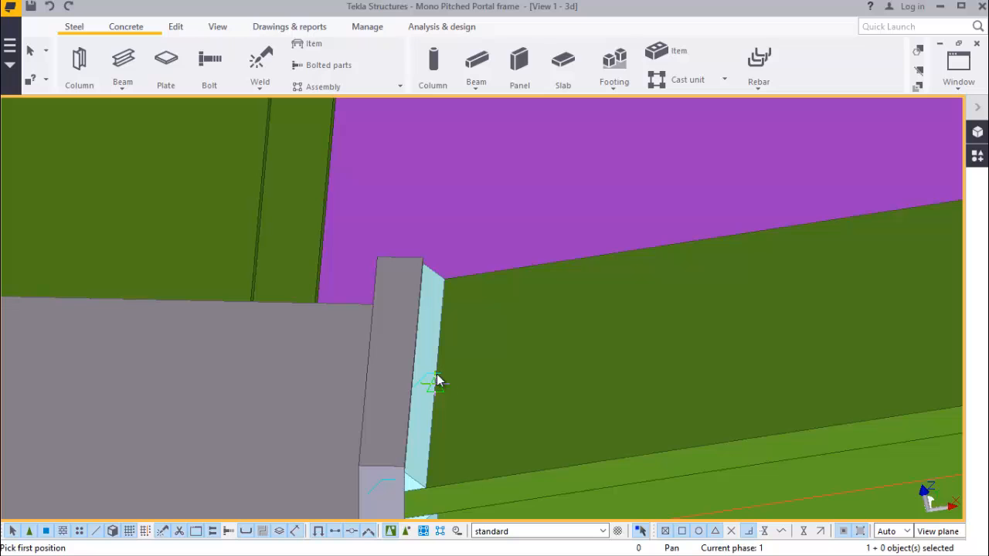
scroll(442, 408, down, 8)
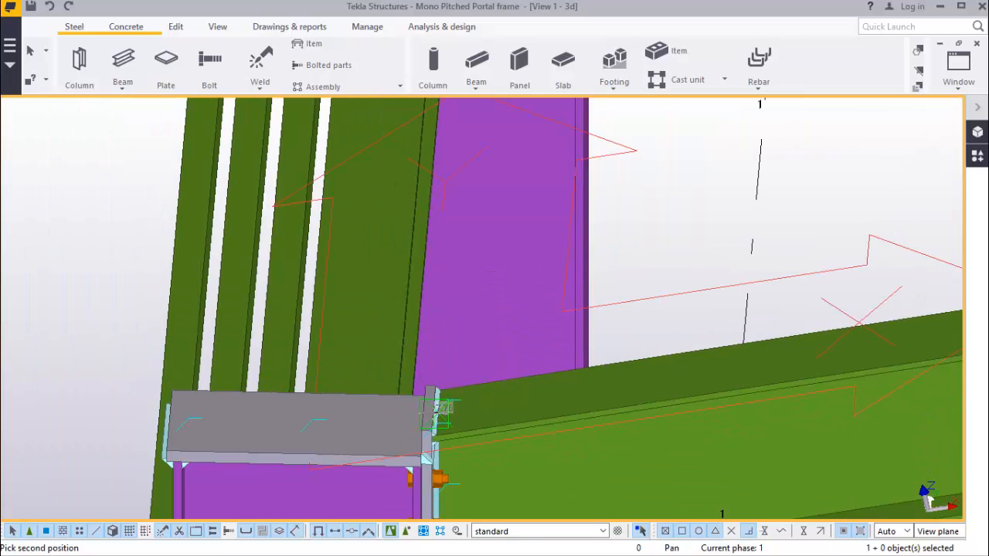
scroll(427, 418, down, 4)
scroll(446, 136, up, 2)
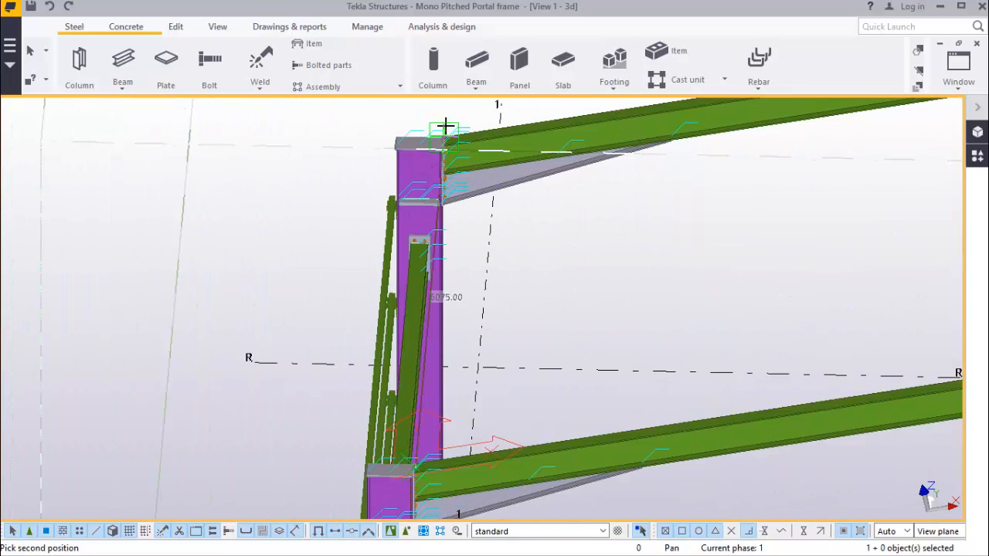
scroll(446, 126, up, 5)
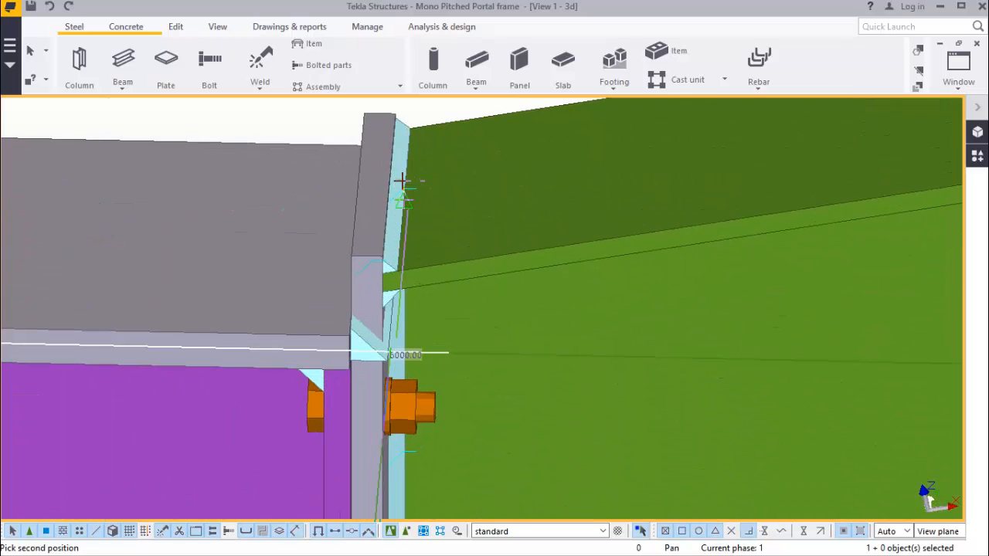
scroll(400, 180, up, 2)
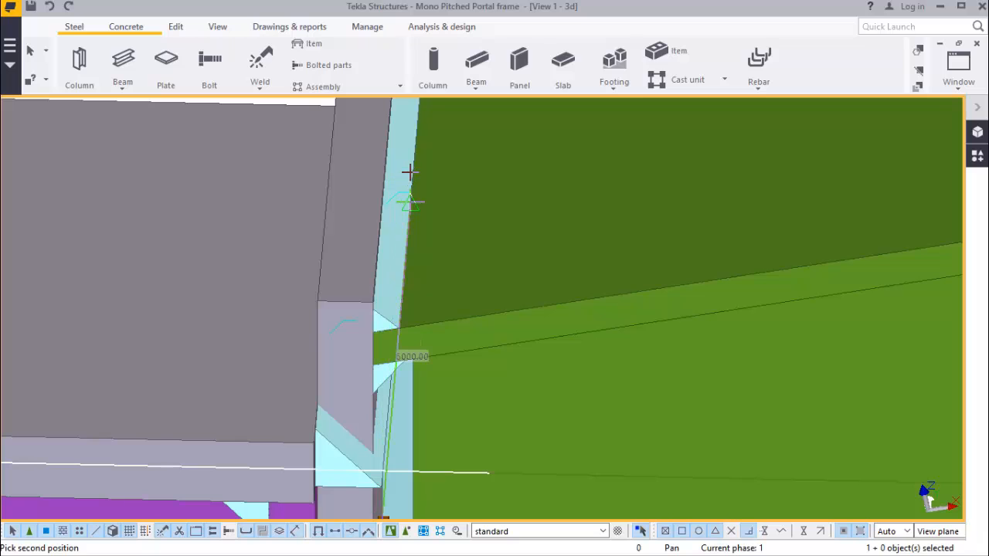
click(408, 171)
scroll(404, 174, down, 5)
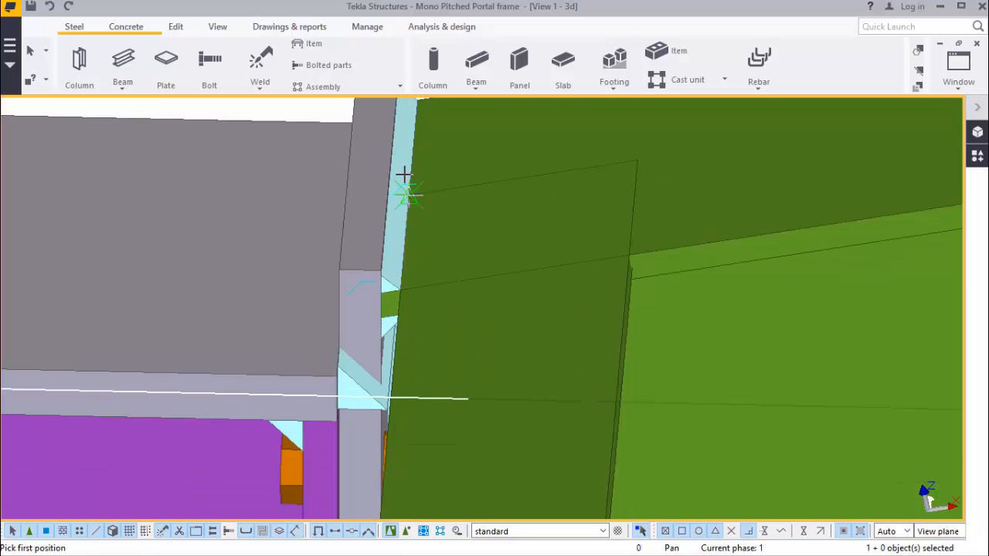
scroll(402, 167, down, 2)
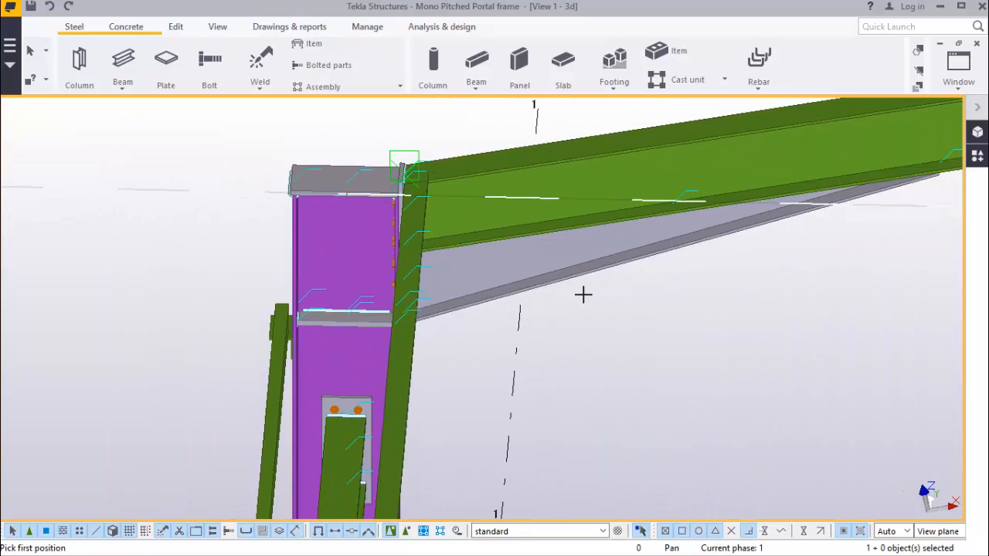
right_click(623, 340)
click(648, 114)
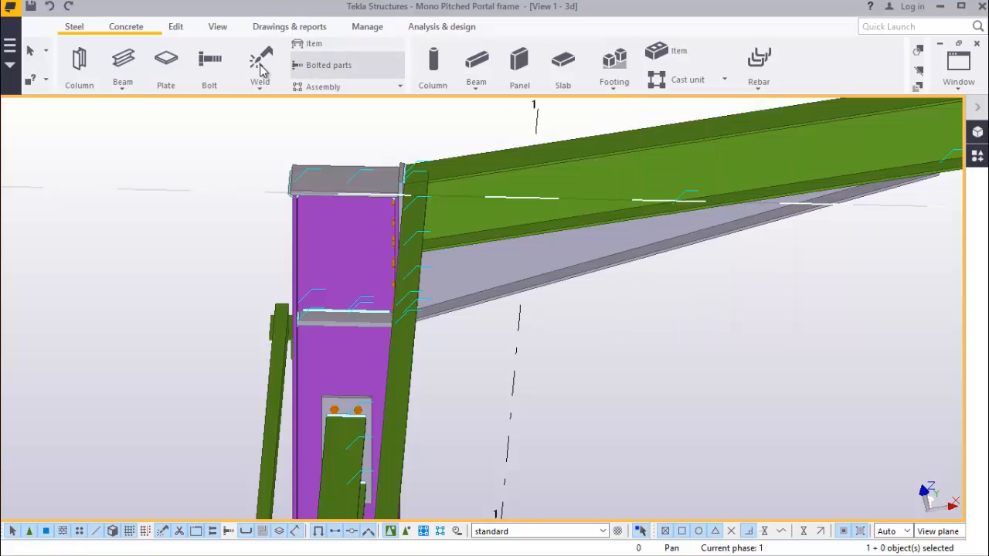
Examine the new beam's seating on the rafter's top flange beside the column cap plate from a rotated angle
click(217, 26)
click(530, 78)
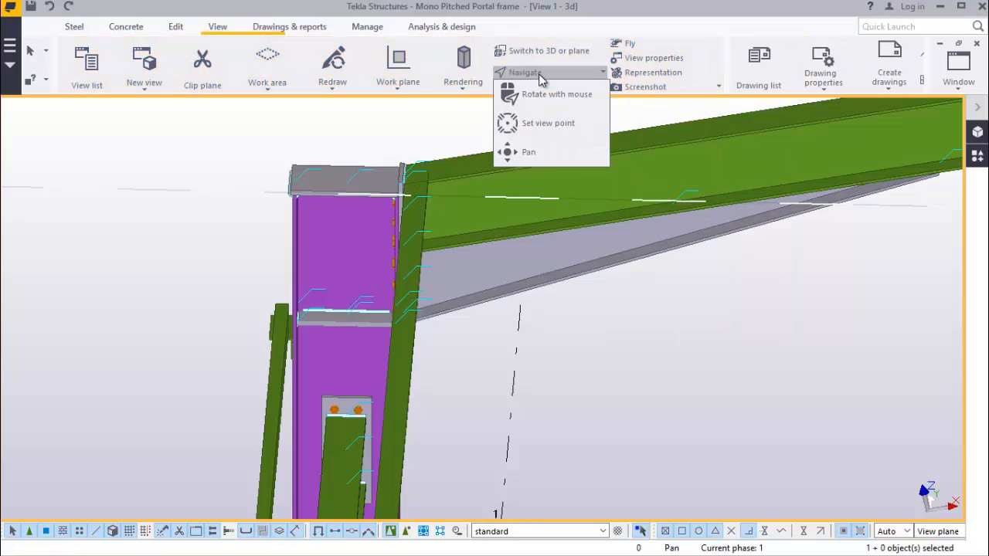
click(556, 98)
ctrl+middle_drag(398, 307, 521, 263)
scroll(468, 188, up, 1)
scroll(468, 188, up, 1)
right_click(472, 200)
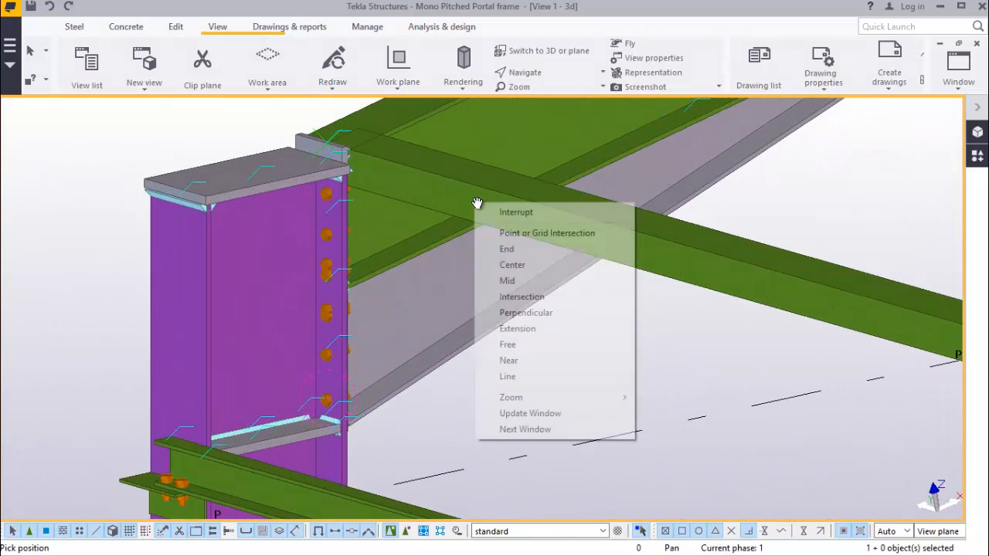
click(566, 217)
Change the new beam's profile to SSL-Z-20014 from the STEEL SECTIONS LTD Z-section purlins and side rails
double_click(579, 226)
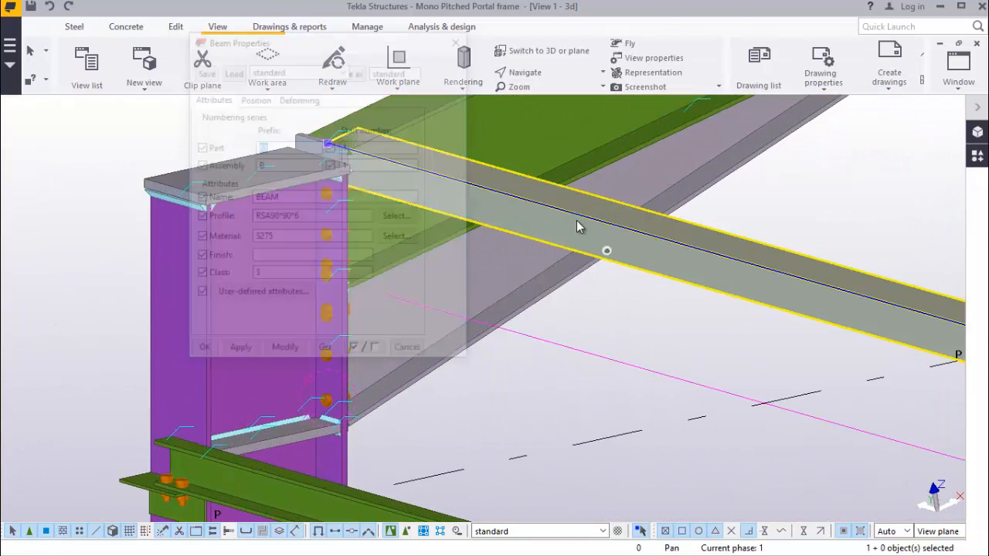
scroll(666, 263, down, 3)
scroll(666, 263, up, 5)
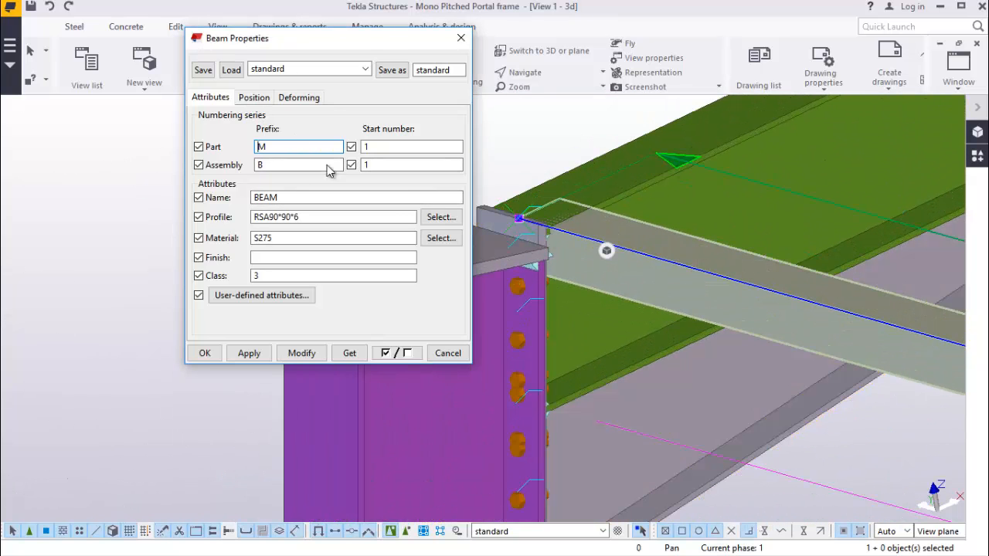
click(439, 217)
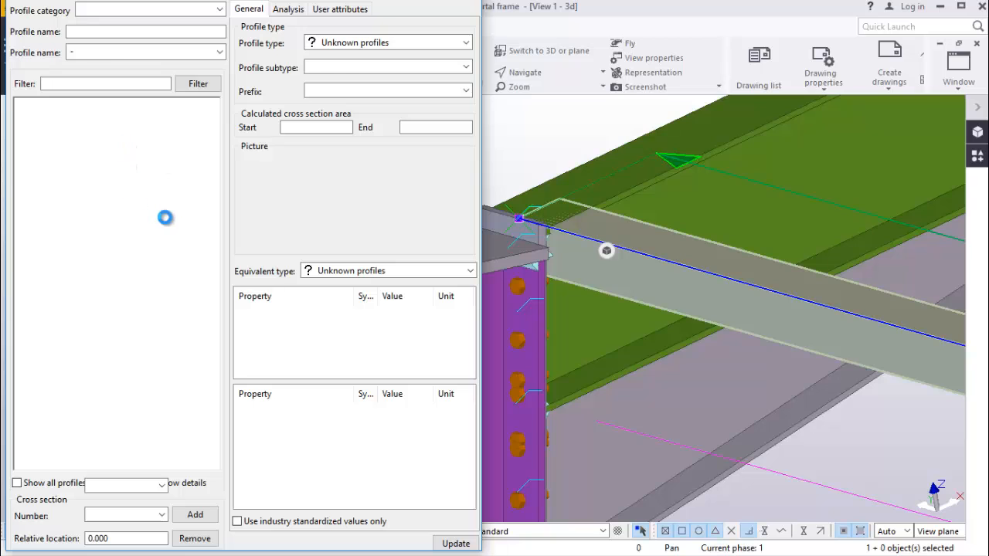
scroll(160, 340, down, 8)
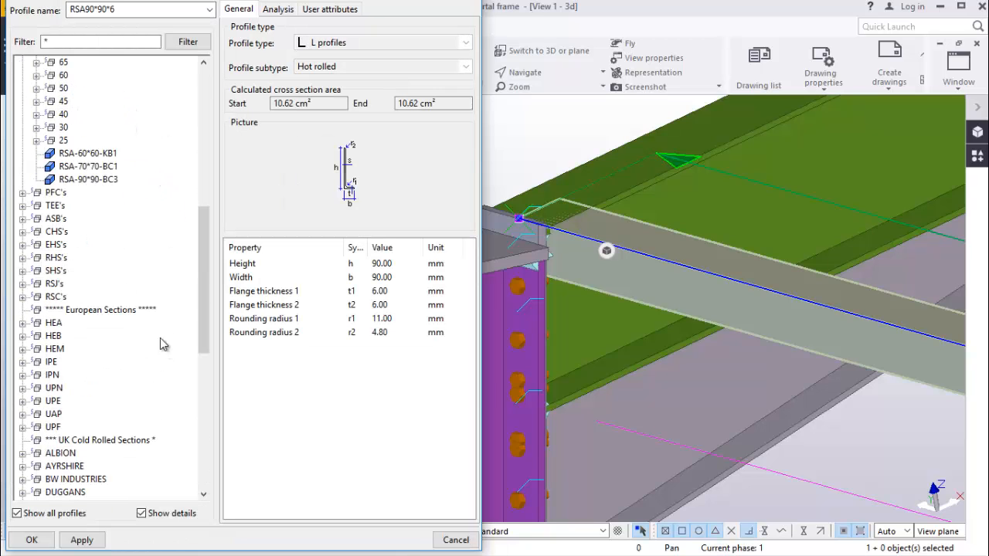
scroll(130, 396, down, 2)
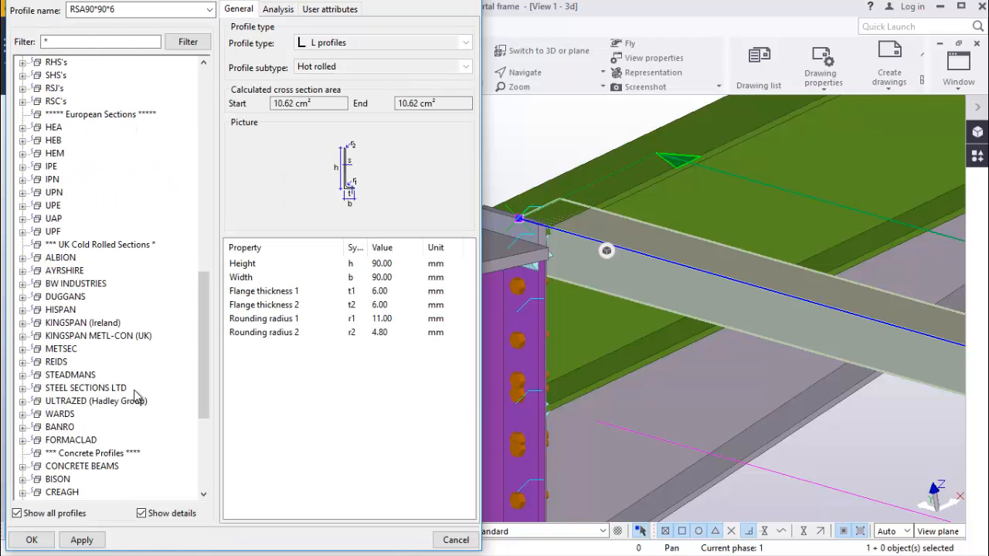
double_click(47, 389)
click(36, 402)
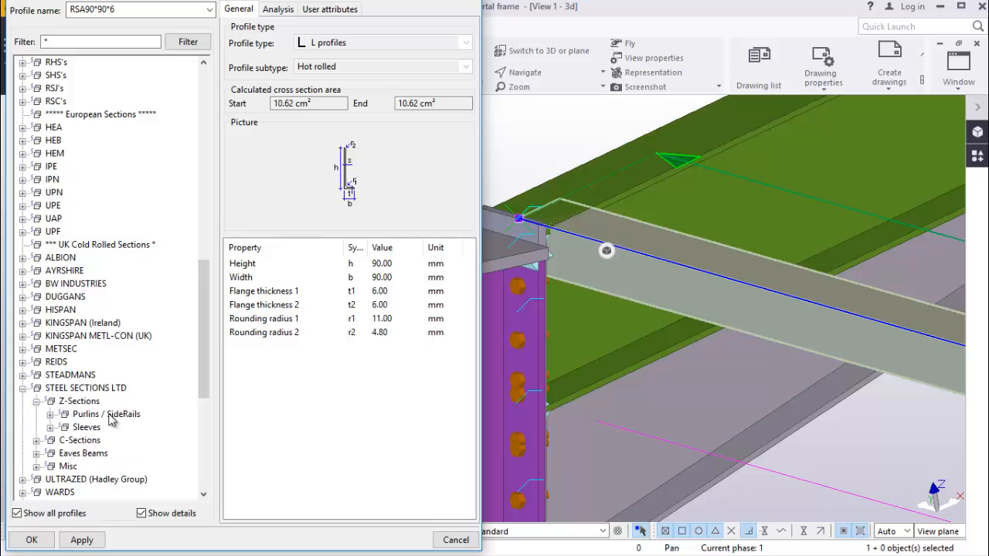
click(54, 419)
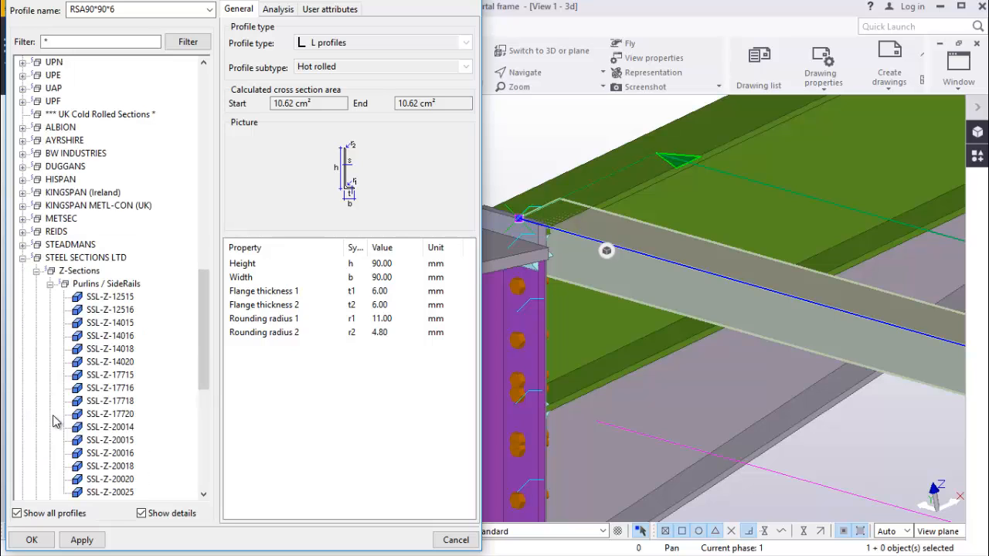
click(116, 427)
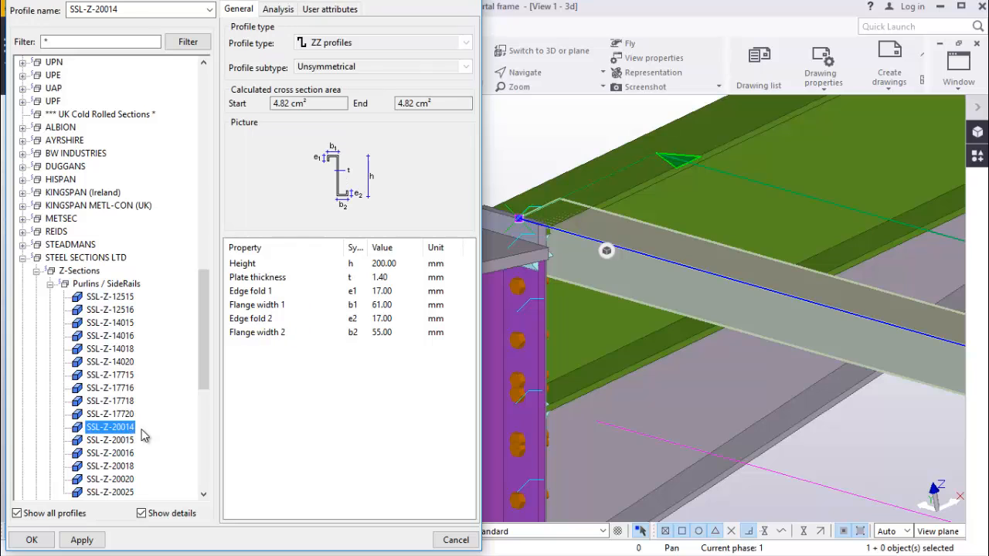
click(31, 541)
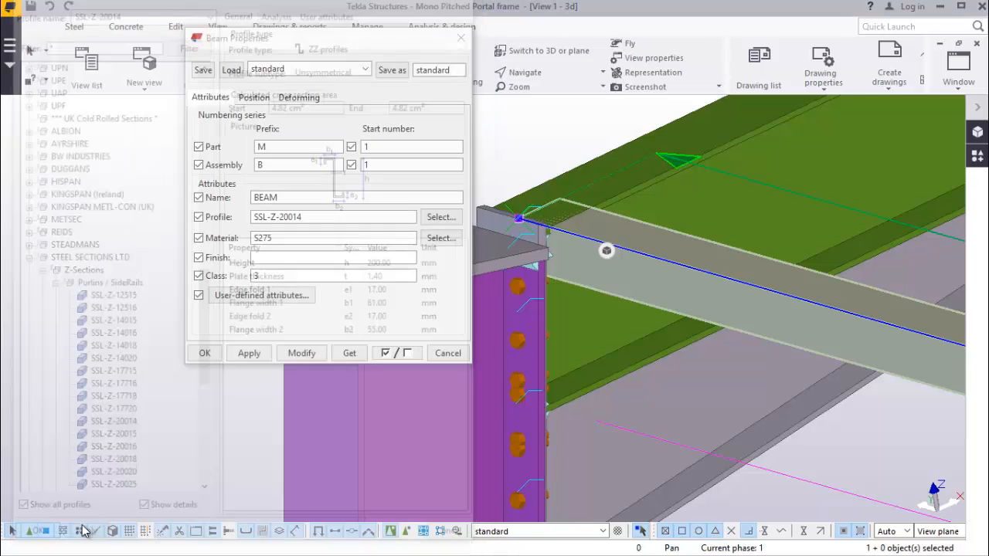
click(302, 353)
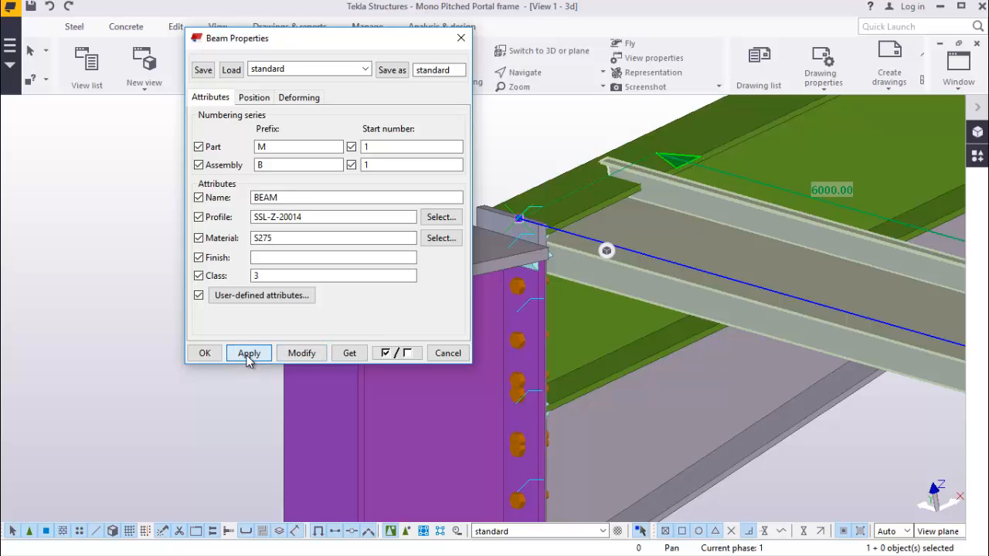
Set the Z purlin's rotation to Front and its on-plane position to Middle
click(253, 97)
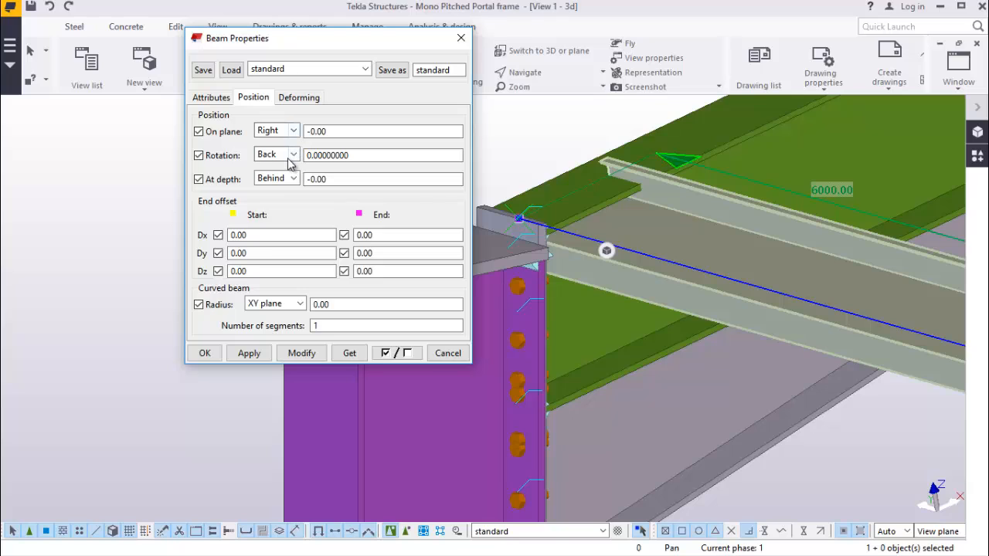
click(292, 156)
click(277, 170)
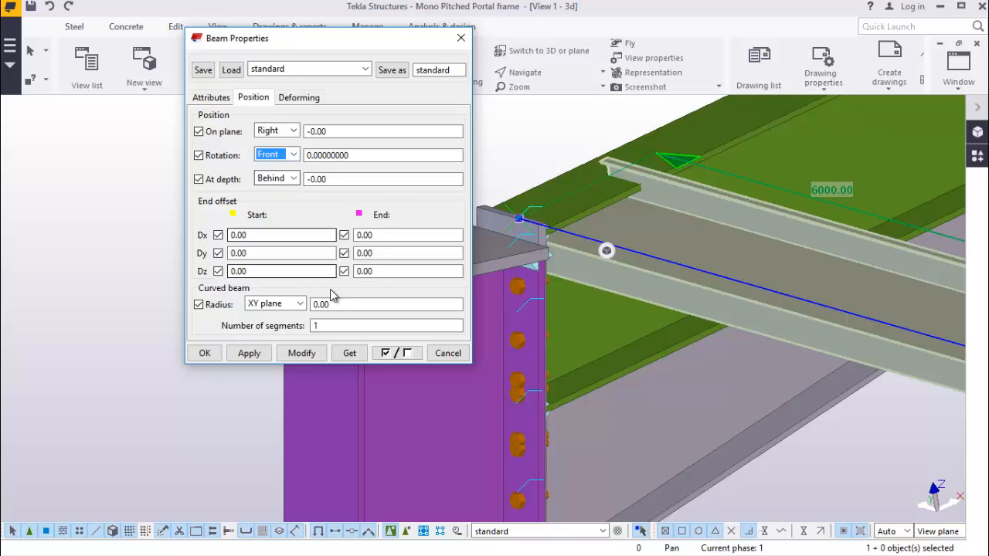
click(299, 353)
click(292, 132)
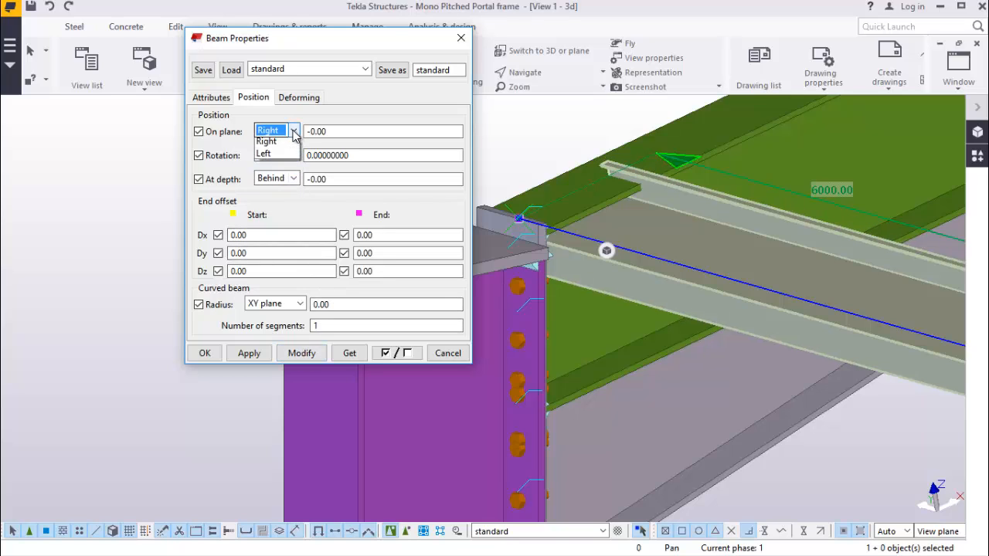
click(272, 141)
click(312, 355)
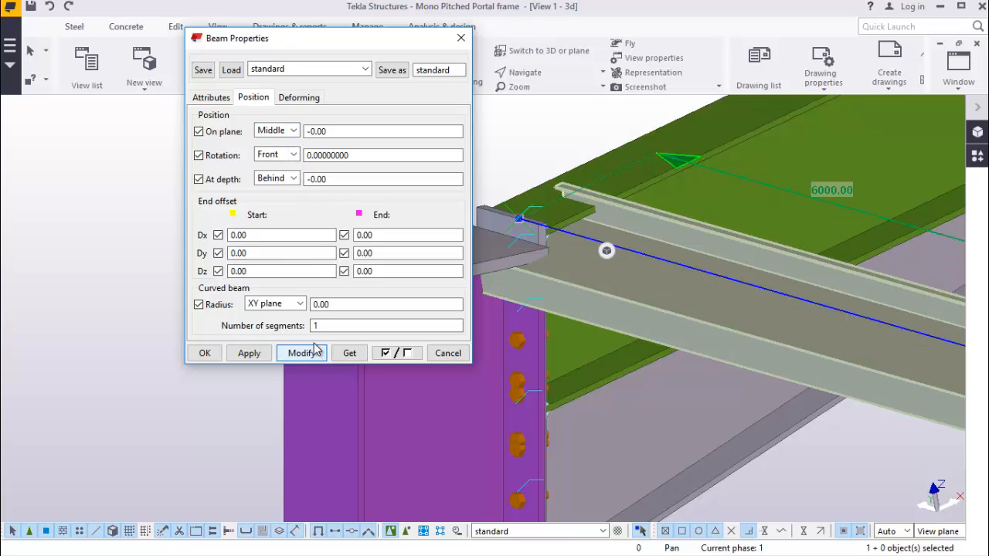
Set the Z purlin's at-depth position to Front and apply it to the selected beam
click(294, 179)
click(285, 207)
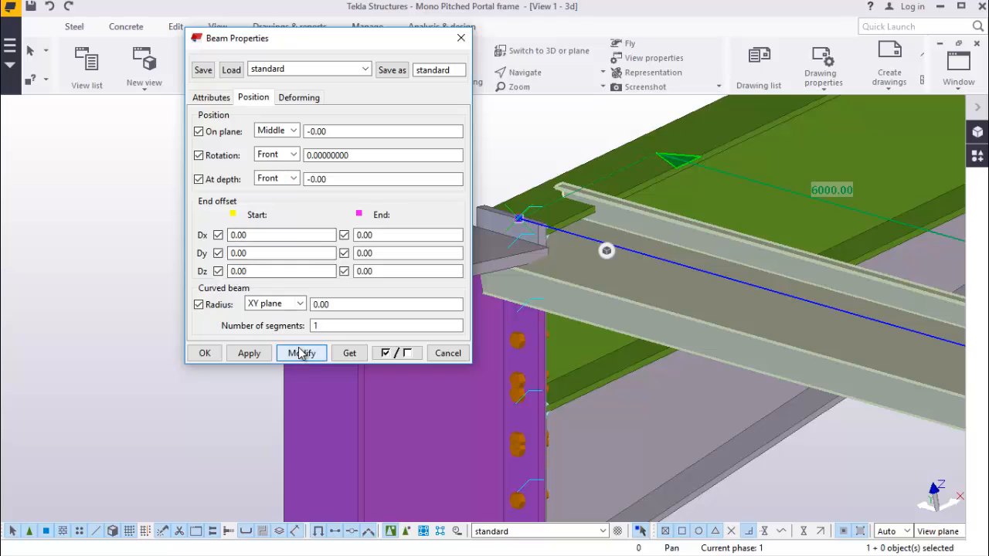
click(301, 351)
Try the Back rotation on the Z purlin
click(294, 154)
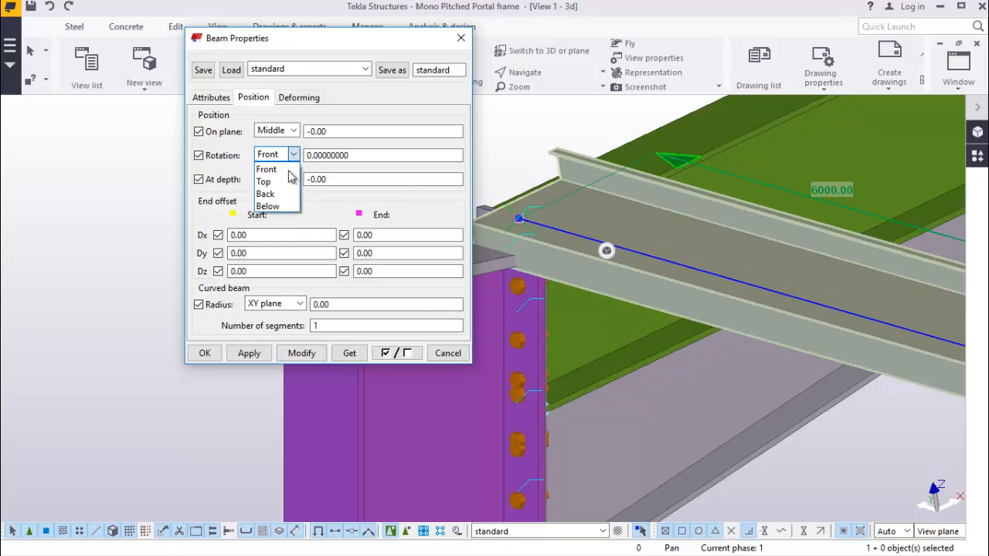
click(281, 194)
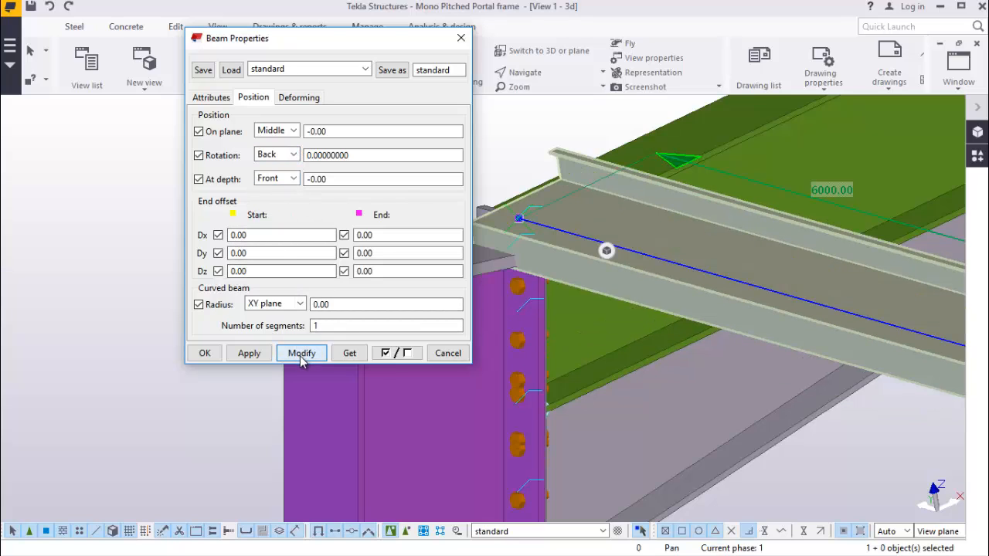
click(302, 353)
Set the Z purlin's rotation to Top and close its properties with the setting kept
click(286, 154)
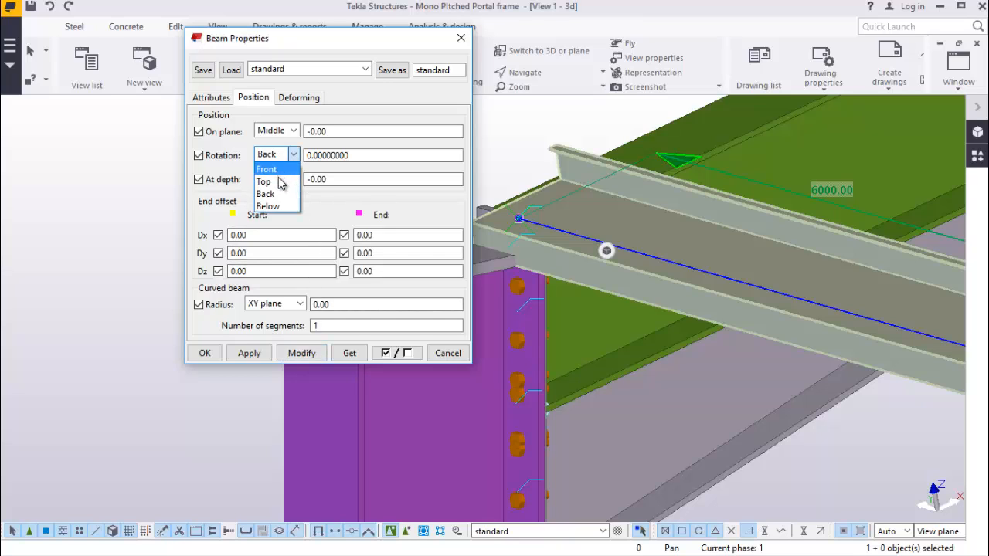
click(280, 191)
key(Up)
click(311, 354)
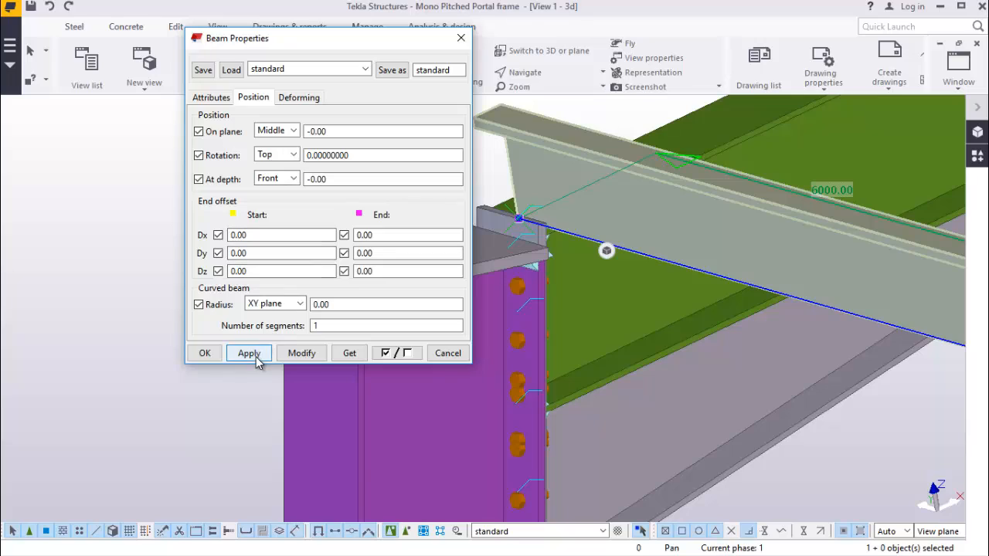
click(204, 353)
Examine the Z purlin's end where it sits on the rafter beside the column cap plate from a rotated angle
scroll(338, 247, down, 6)
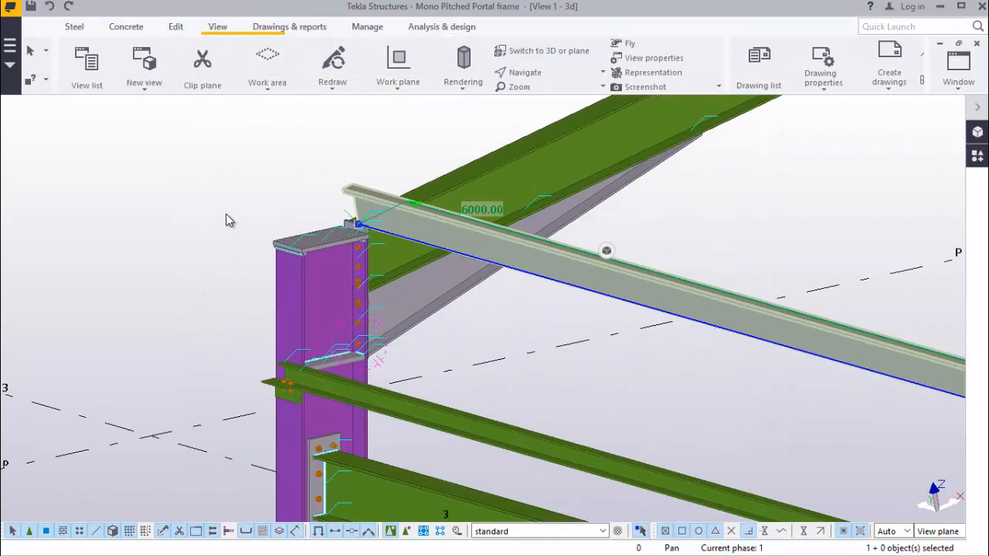
scroll(739, 380, up, 6)
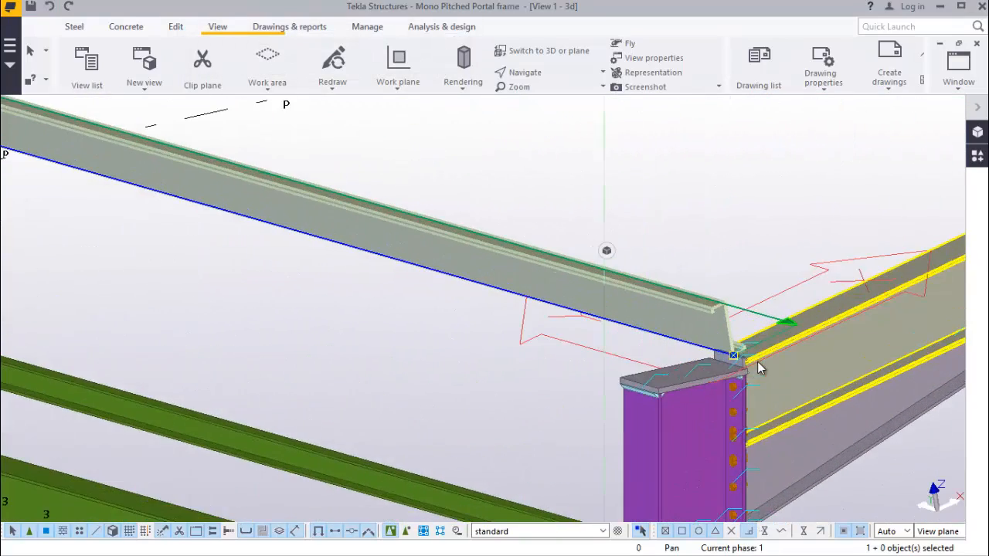
scroll(738, 381, up, 2)
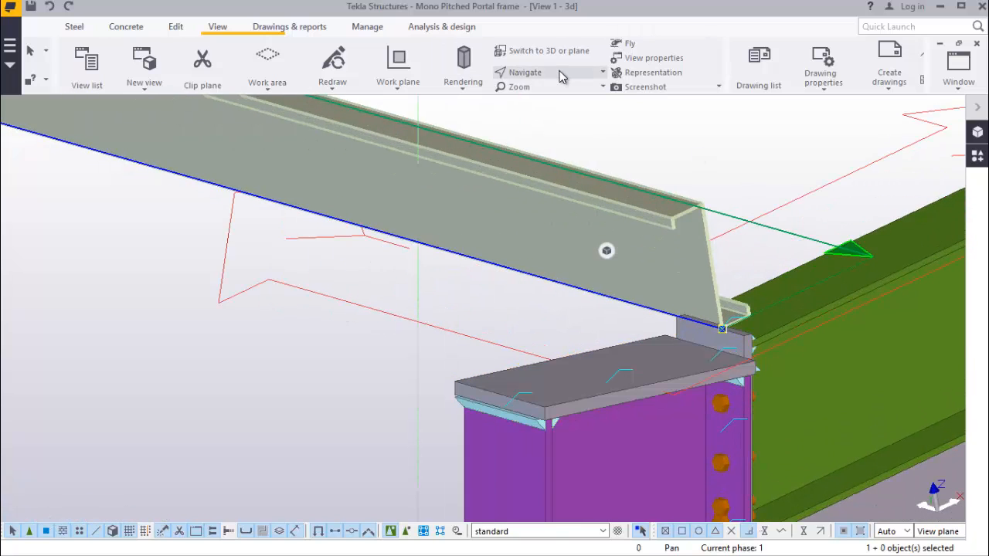
click(532, 72)
click(565, 101)
mouse_move(730, 331)
mouse_down()
mouse_move(605, 348)
mouse_move(579, 327)
mouse_move(584, 300)
mouse_move(607, 307)
mouse_move(638, 289)
mouse_move(666, 319)
mouse_move(629, 343)
mouse_move(613, 316)
mouse_move(726, 324)
mouse_move(761, 317)
mouse_up()
mouse_move(761, 317)
ctrl+middle_down()
mouse_move(761, 329)
mouse_move(735, 318)
ctrl+middle_up()
right_click(762, 180)
click(792, 190)
scroll(408, 390, down, 2)
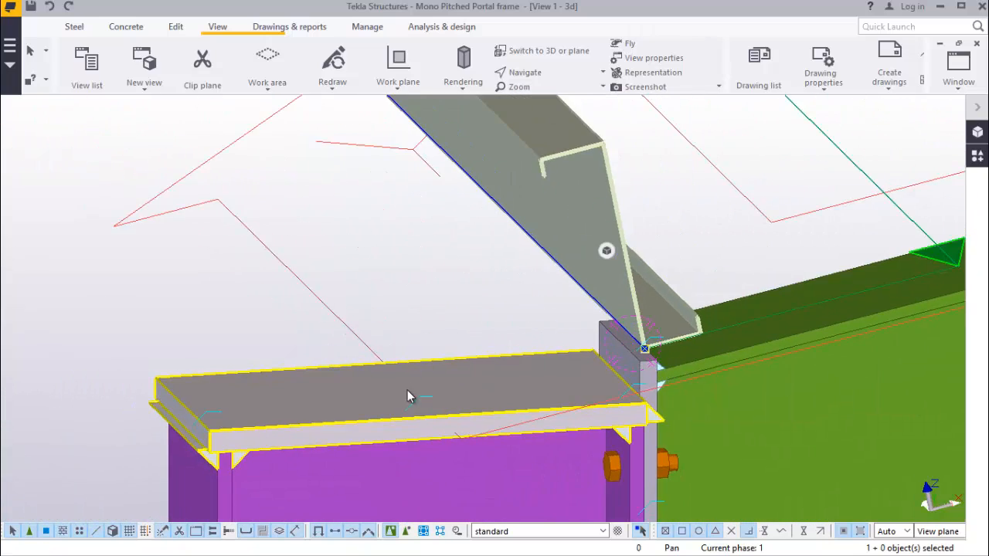
Move the Z purlin 100 mm up the rafter slope, using its top flange edge as the direction
scroll(541, 189, up, 4)
scroll(561, 205, up, 1)
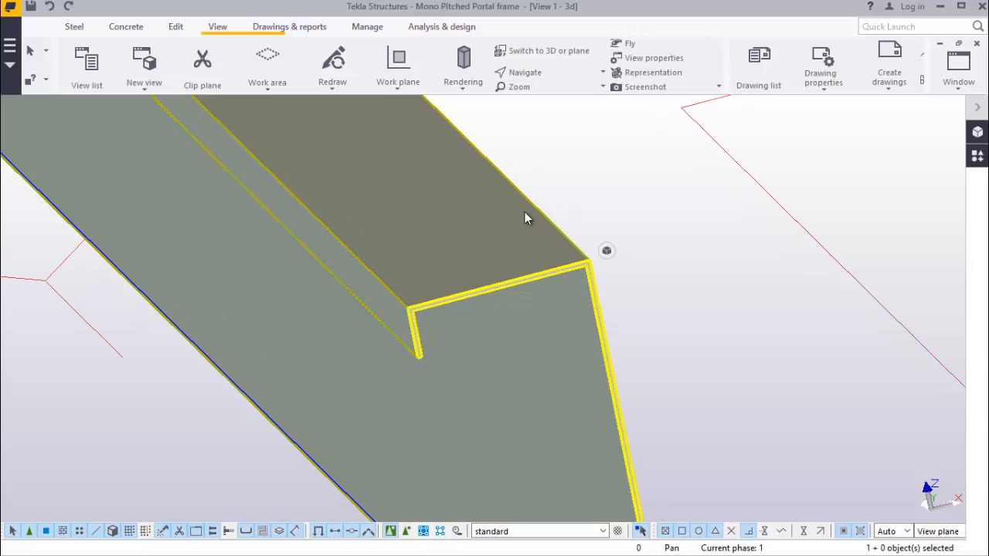
right_click(591, 127)
click(640, 241)
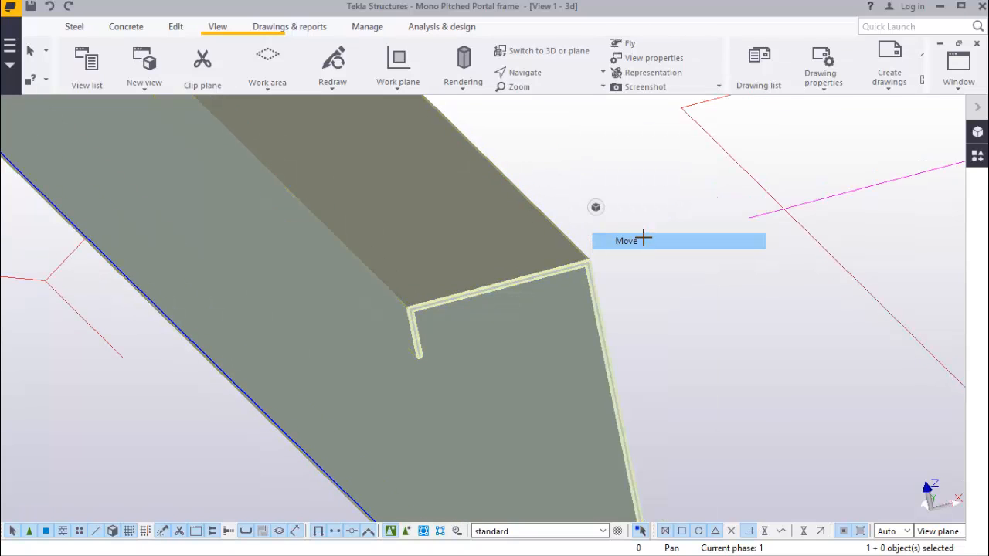
scroll(430, 301, up, 2)
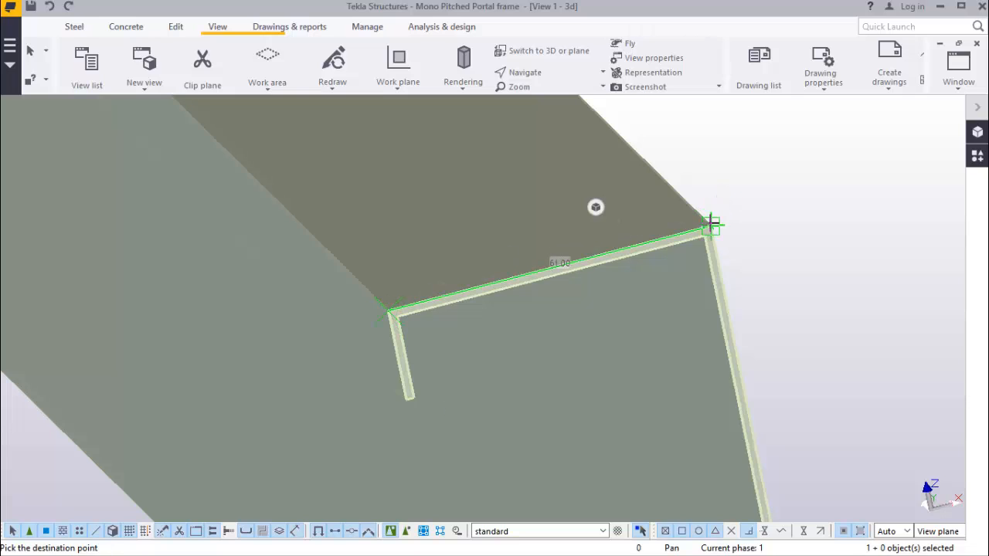
text(100)
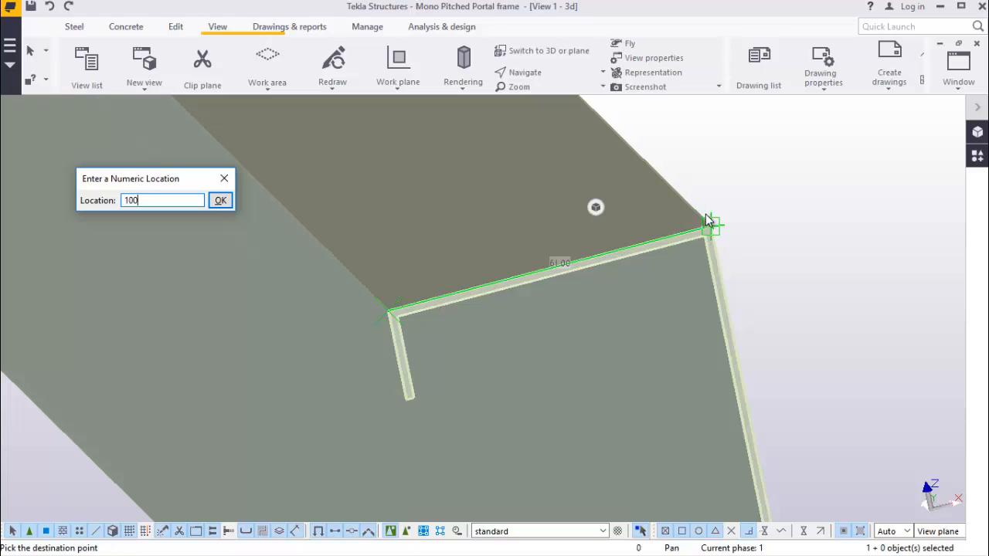
click(220, 201)
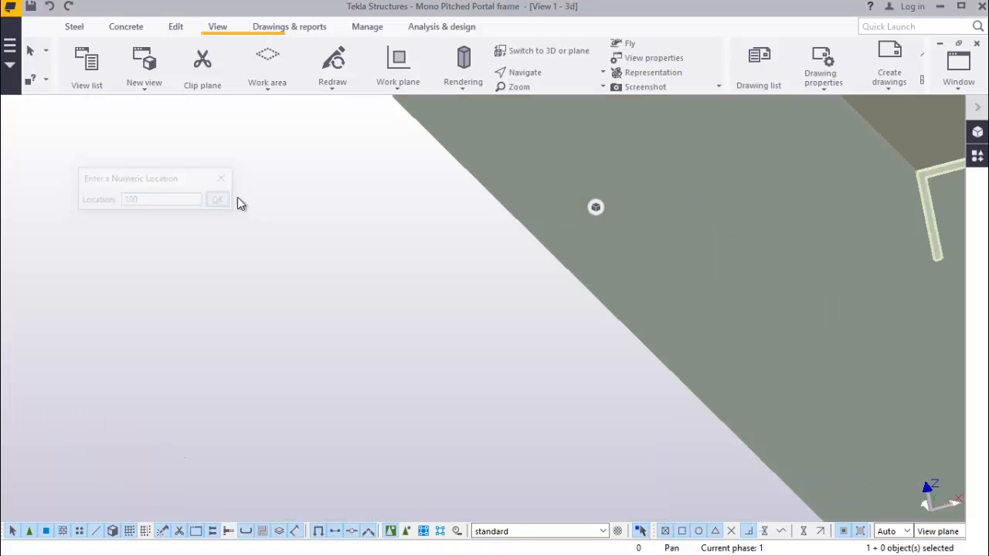
right_click(308, 225)
click(336, 176)
scroll(399, 285, down, 6)
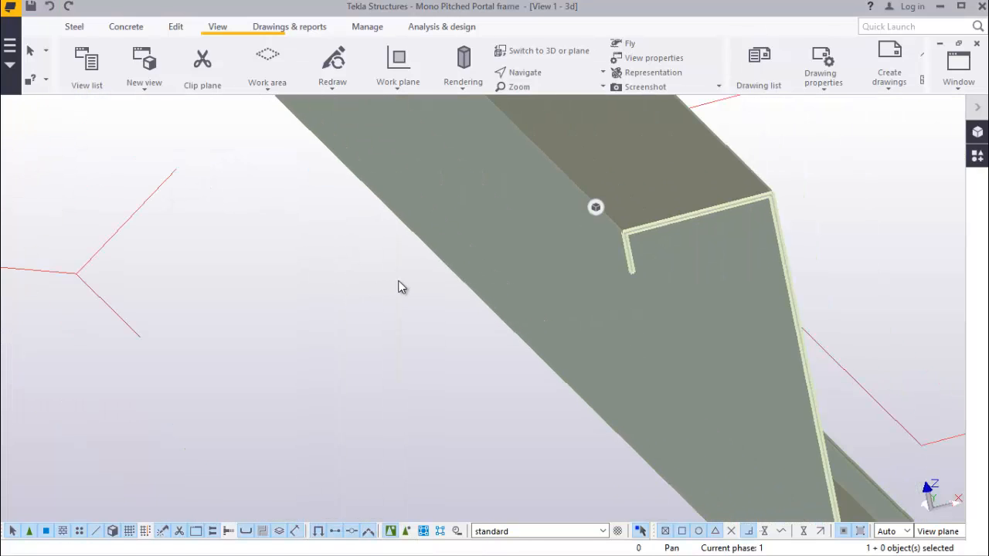
click(715, 205)
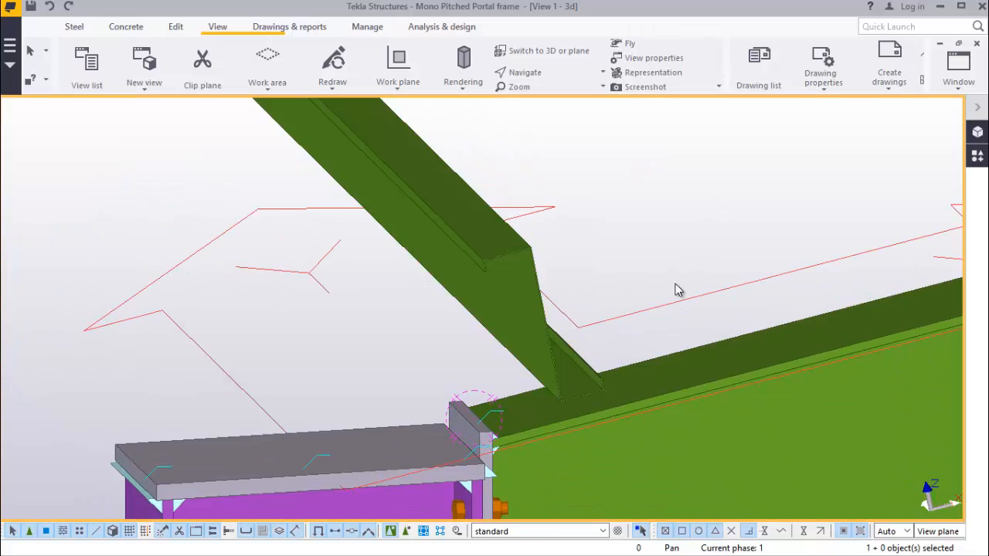
click(554, 352)
Copy the Z purlin linearly up the rafters with a dX of 1200 mm and 9 copies
scroll(553, 352, down, 6)
scroll(554, 355, down, 6)
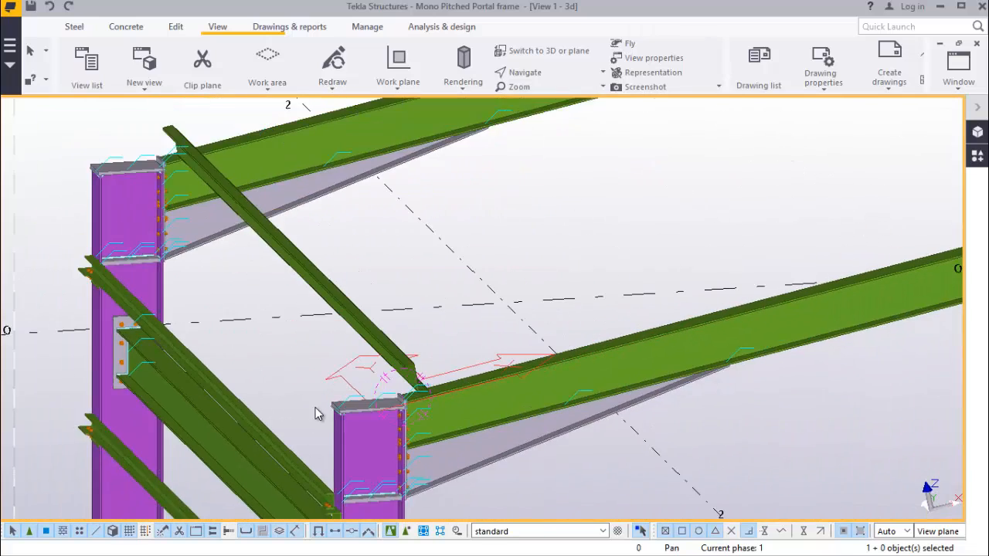
scroll(552, 322, down, 2)
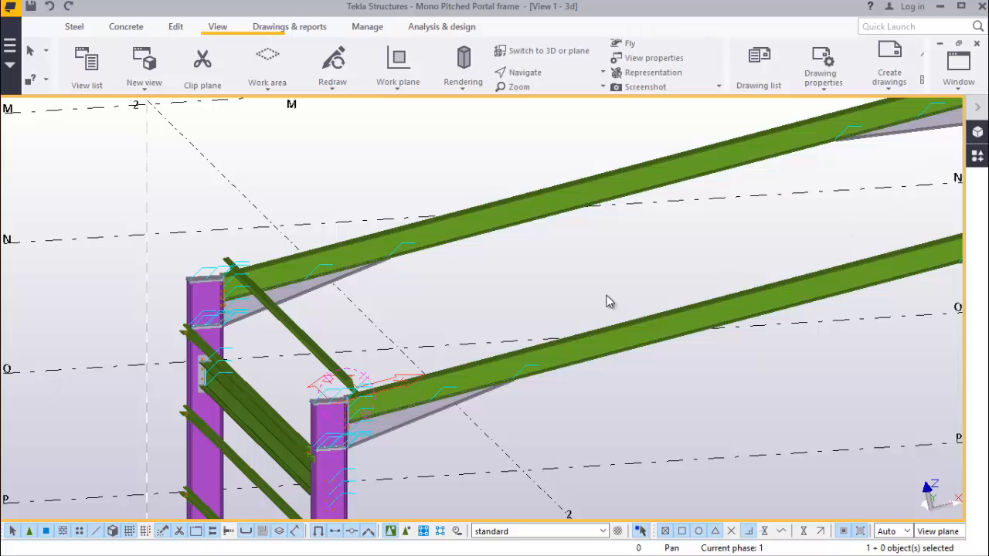
scroll(607, 301, down, 2)
scroll(356, 309, up, 8)
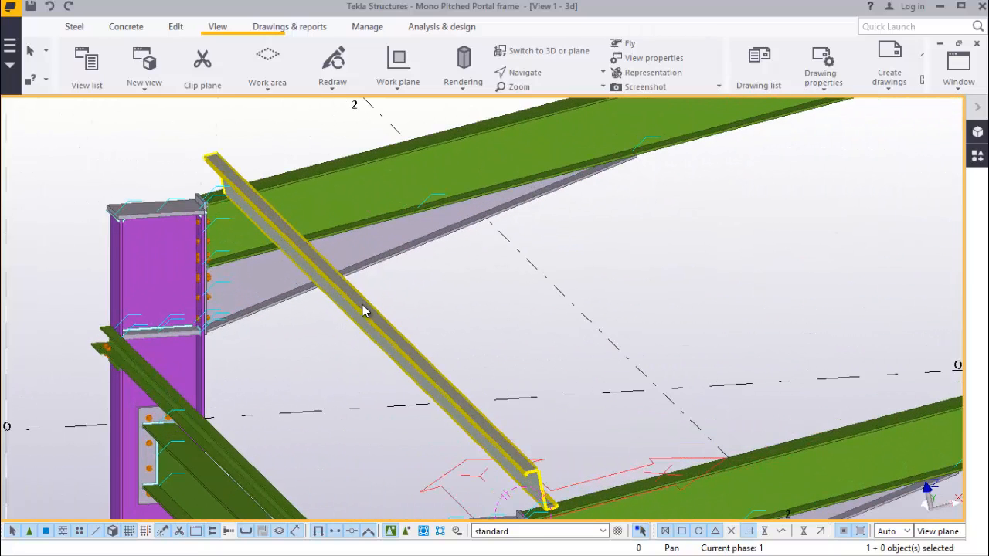
click(365, 311)
right_click(674, 244)
mouse_move(758, 275)
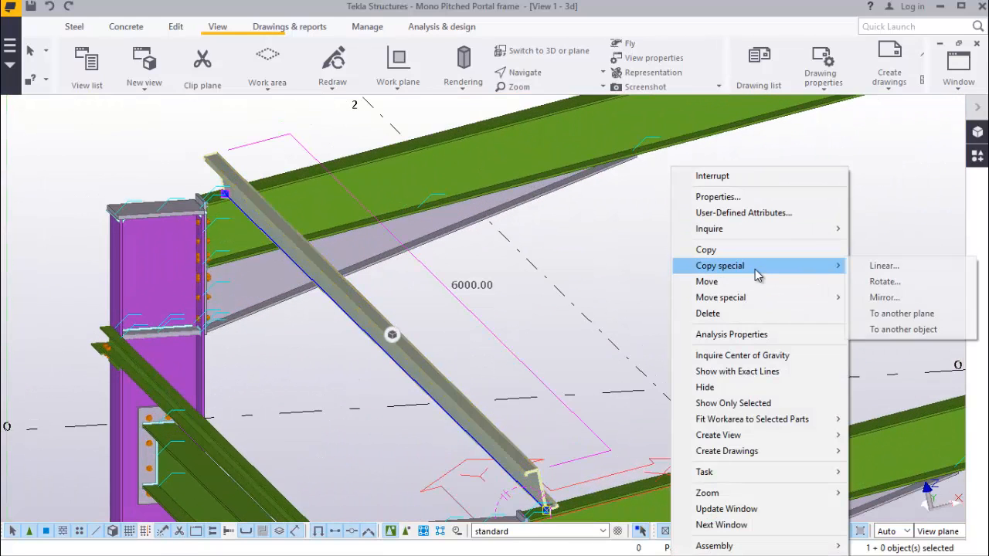
click(883, 266)
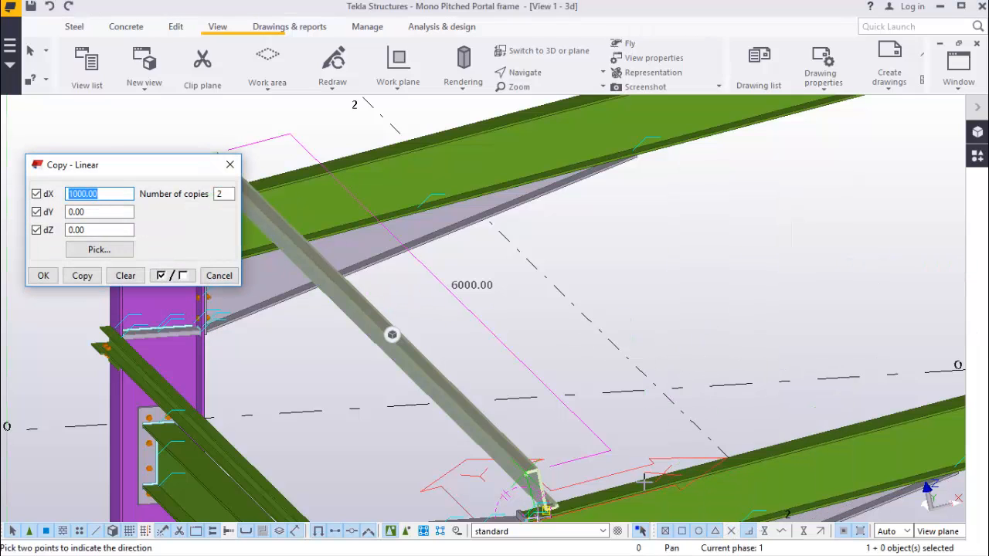
scroll(641, 478, up, 2)
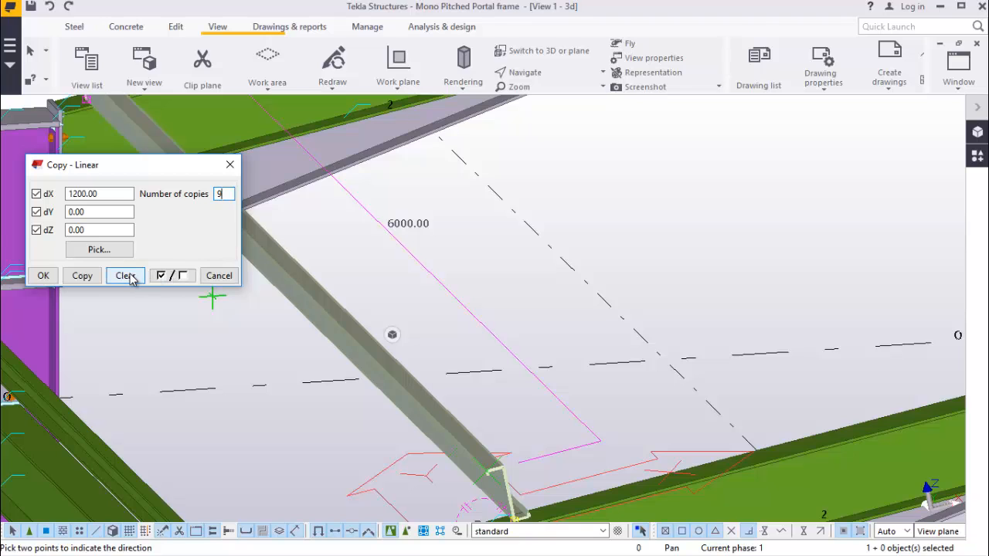
click(82, 276)
click(45, 276)
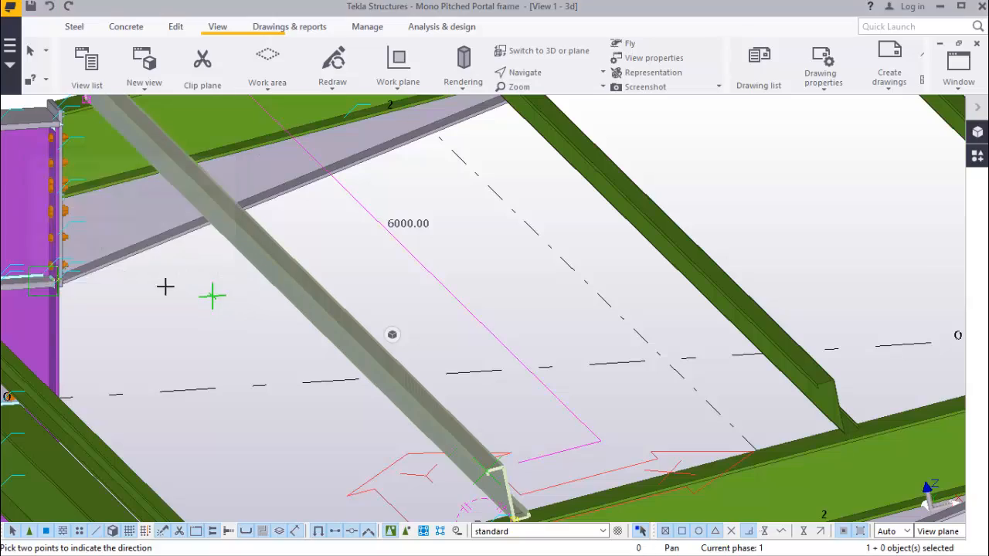
scroll(302, 331, down, 3)
scroll(297, 332, down, 5)
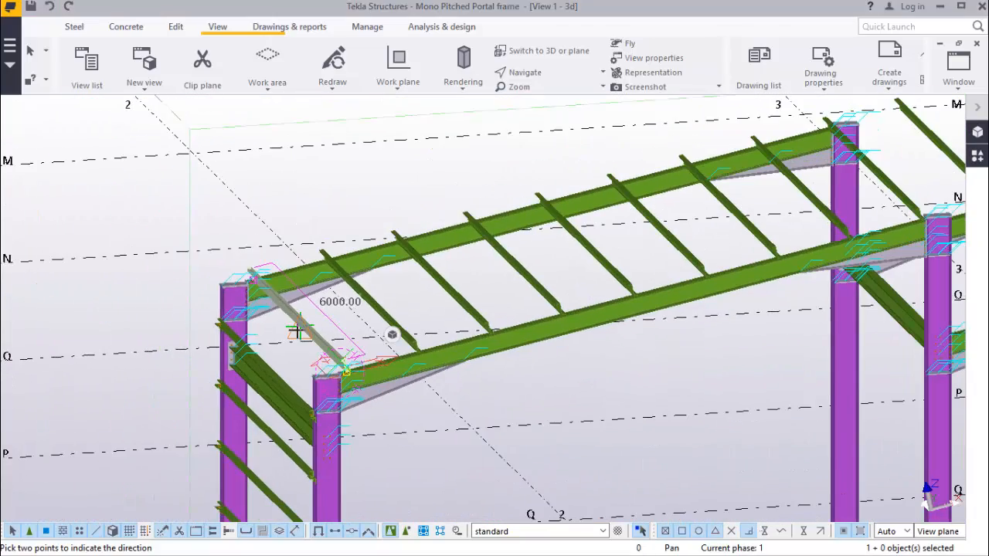
scroll(754, 286, up, 8)
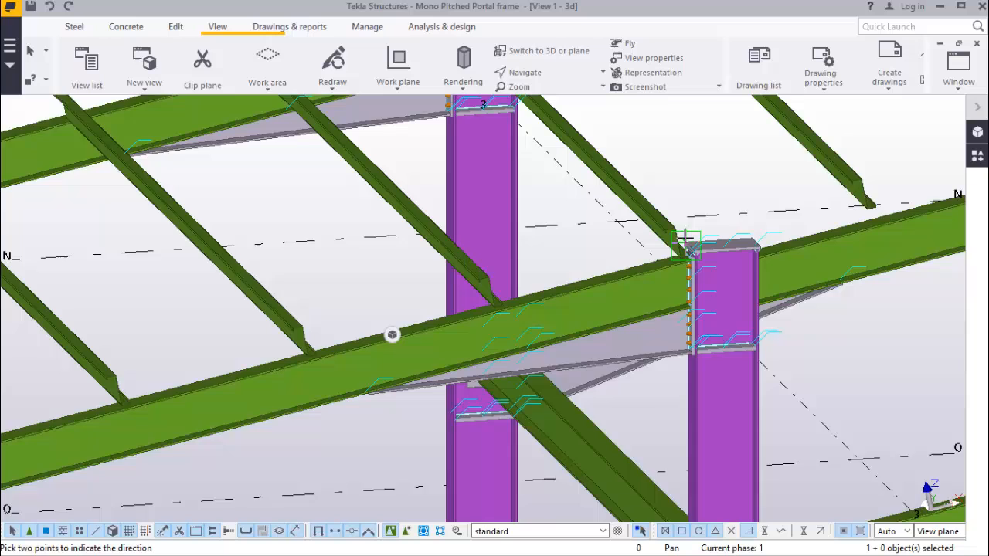
right_click(706, 160)
click(733, 175)
Delete the purlin copy beyond the grid 3 column and the copy touching that column's cap plate
scroll(582, 331, down, 2)
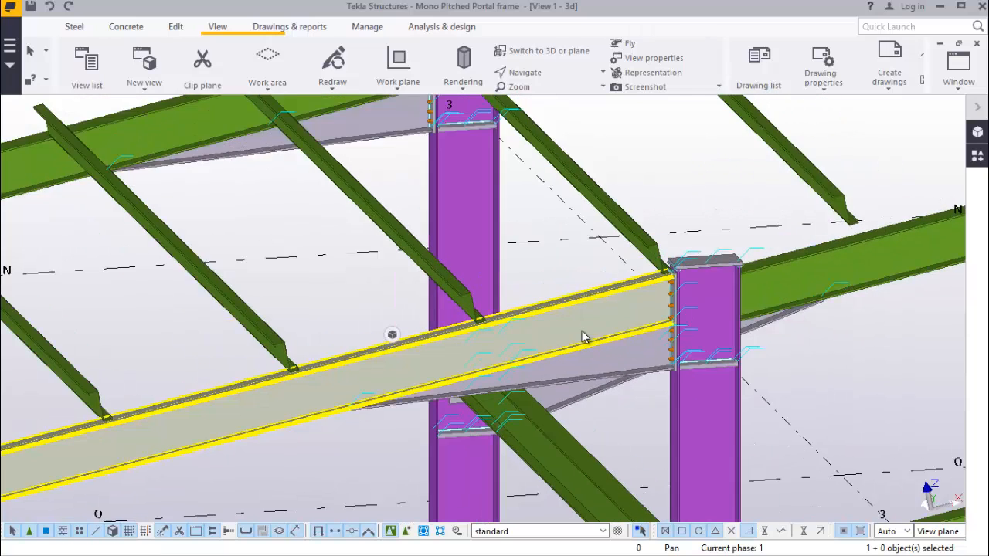
scroll(766, 216, up, 1)
click(677, 207)
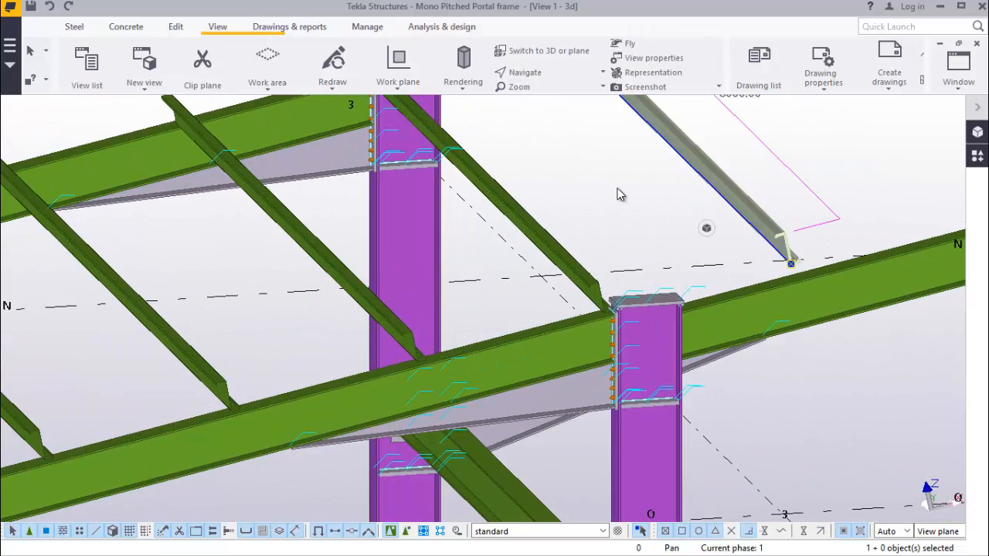
right_click(616, 207)
click(653, 313)
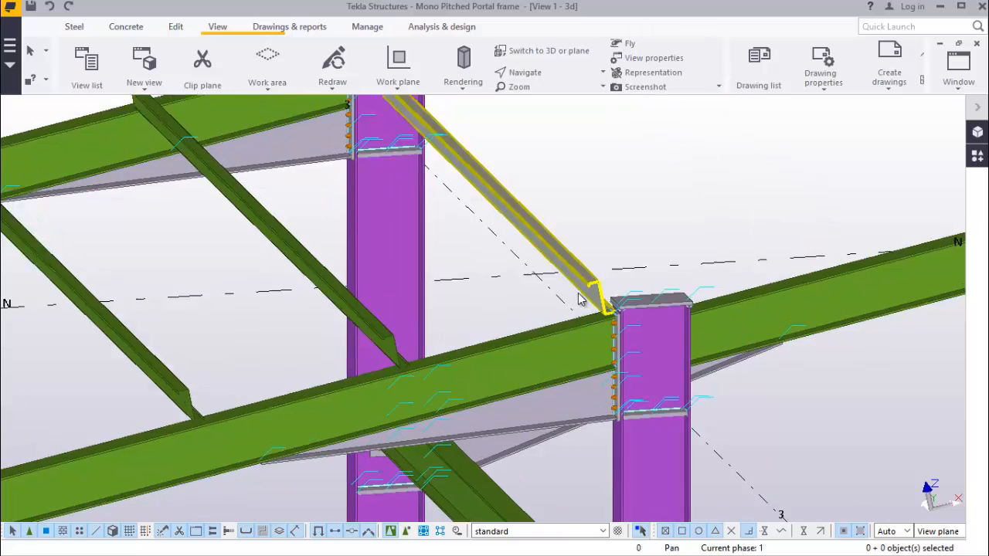
scroll(585, 294, up, 2)
right_click(626, 266)
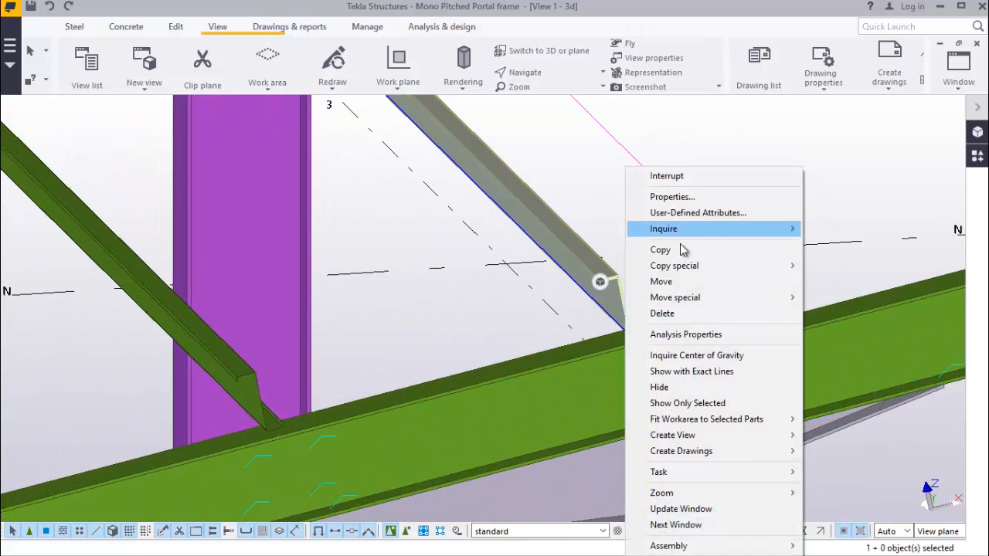
click(657, 313)
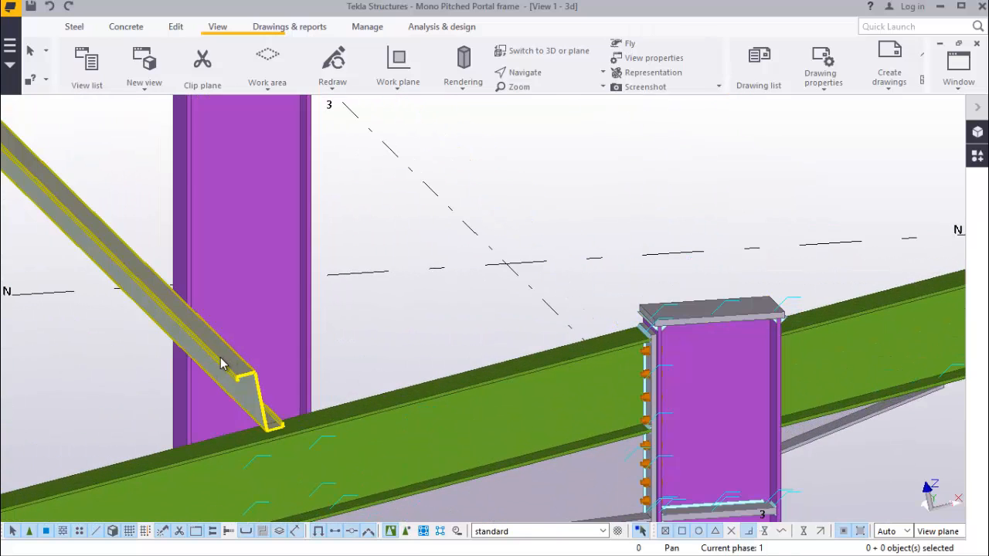
Copy the last remaining purlin linearly once up the rafter, placing the copy just short of the grid 3 column
click(223, 360)
right_click(578, 172)
mouse_move(657, 265)
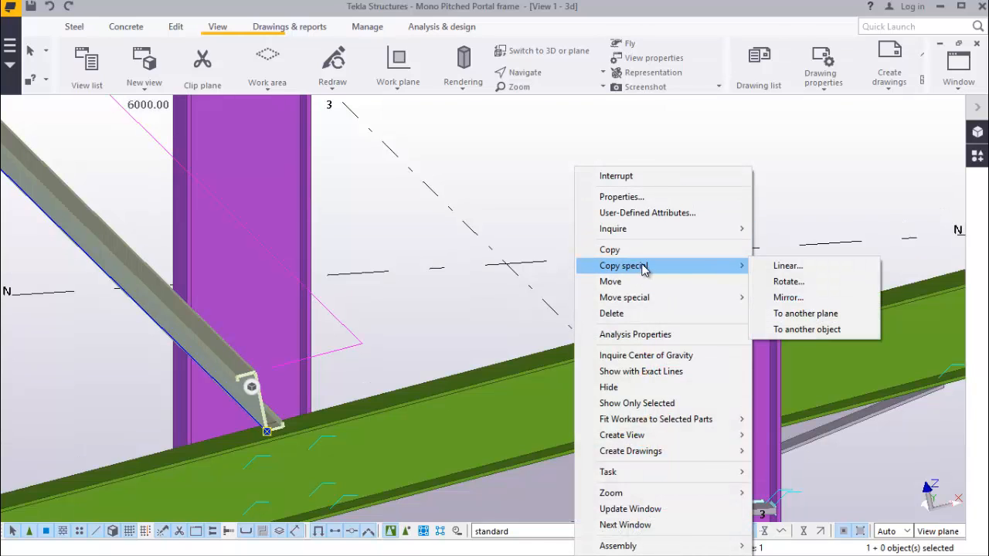
click(788, 266)
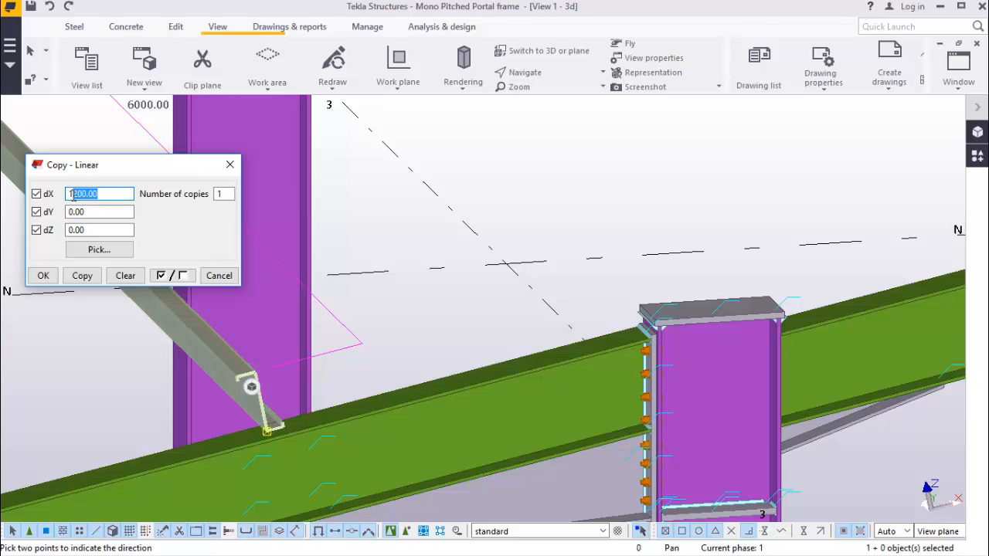
click(85, 276)
click(44, 276)
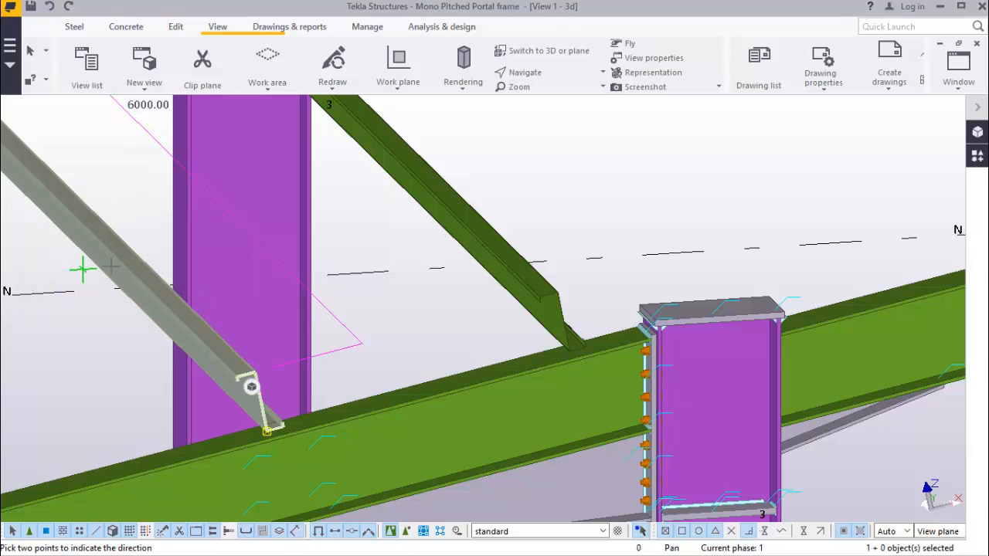
right_click(581, 176)
click(611, 182)
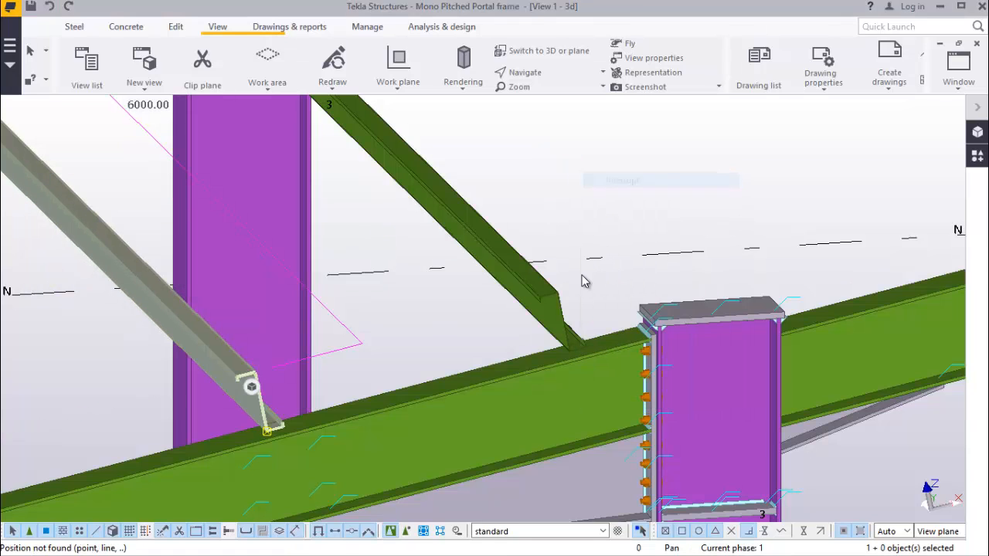
scroll(587, 278, down, 2)
scroll(595, 181, down, 1)
scroll(640, 247, down, 3)
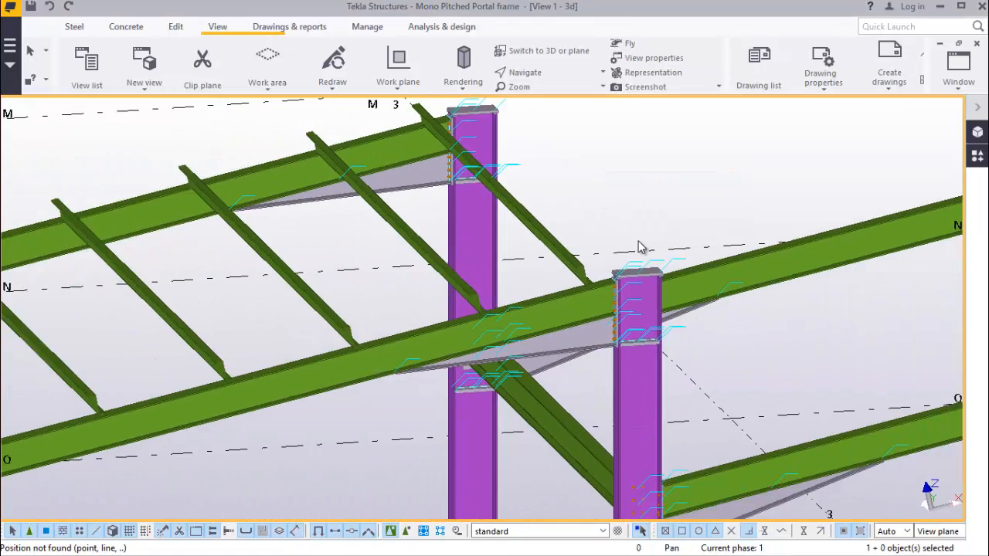
Examine the end of the lowest roof purlin where it sits on the rafter beside the eaves column's cap plate
scroll(658, 236, down, 2)
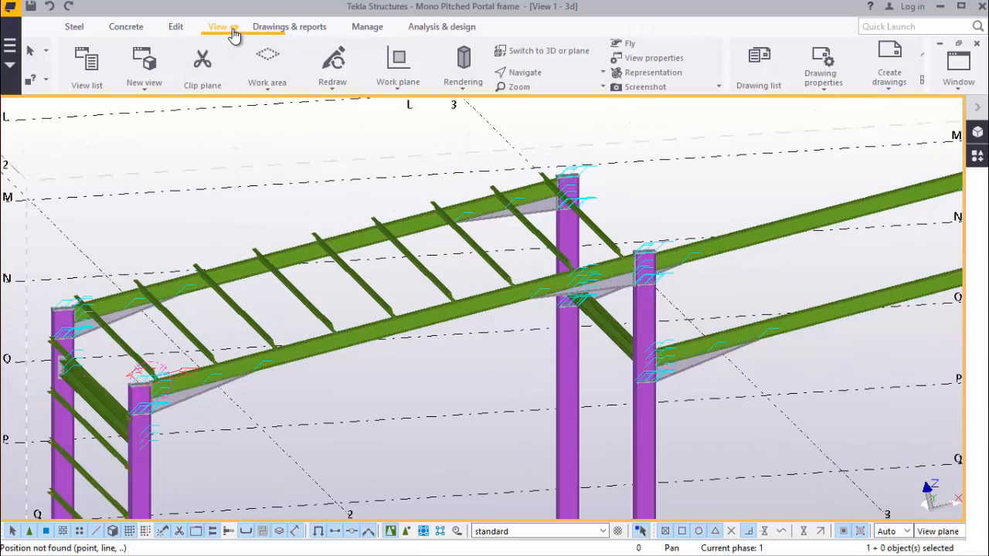
click(552, 75)
click(559, 95)
drag(156, 378, 299, 390)
scroll(541, 326, down, 2)
scroll(261, 361, up, 8)
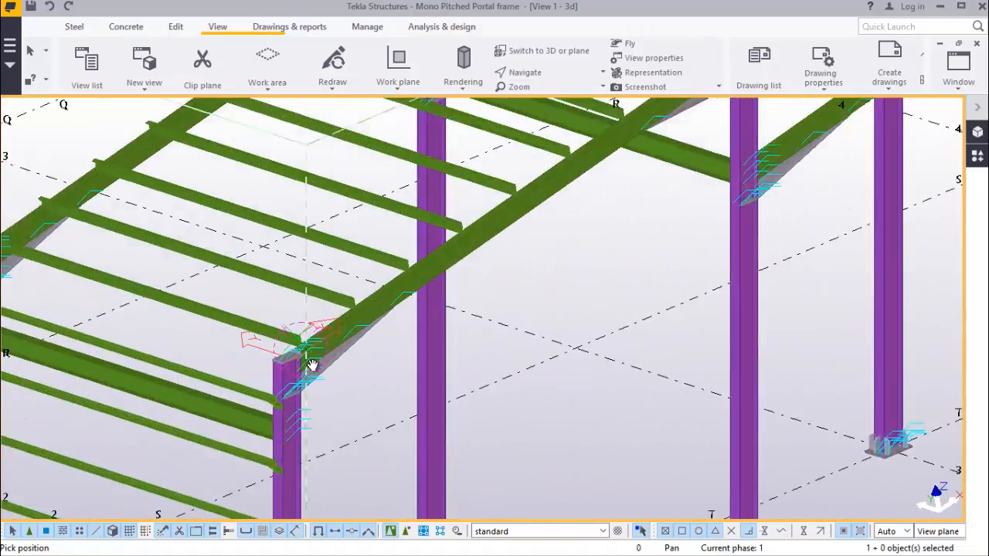
scroll(289, 340, up, 5)
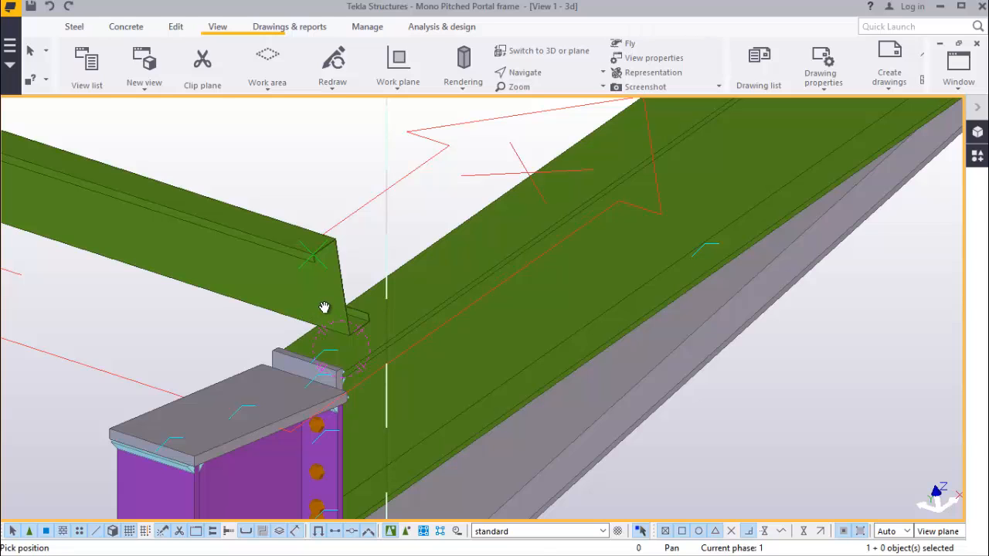
scroll(324, 307, down, 2)
right_click(283, 190)
click(300, 198)
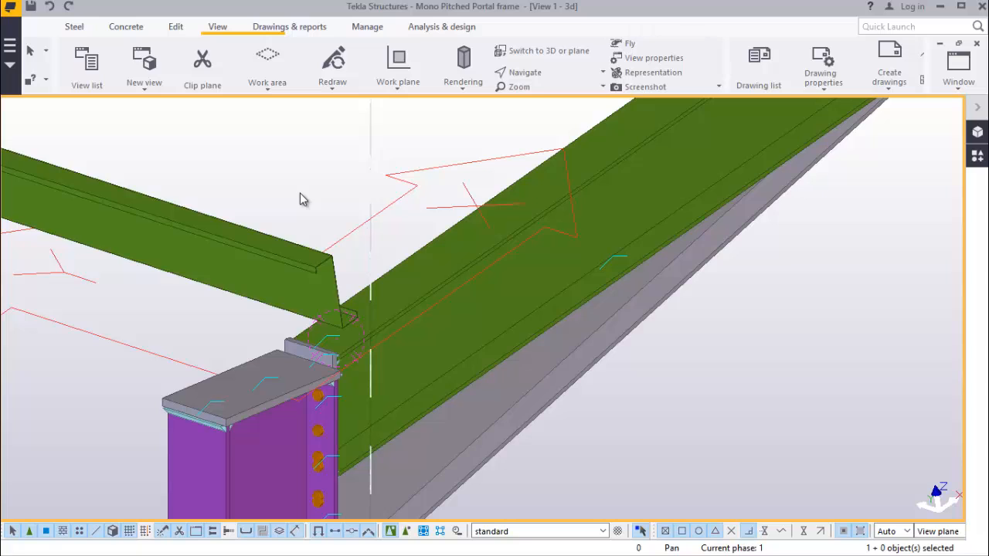
Search the components for PU and apply the Purlin 1 (61) connection between the rafter and the lowest roof purlin
click(979, 156)
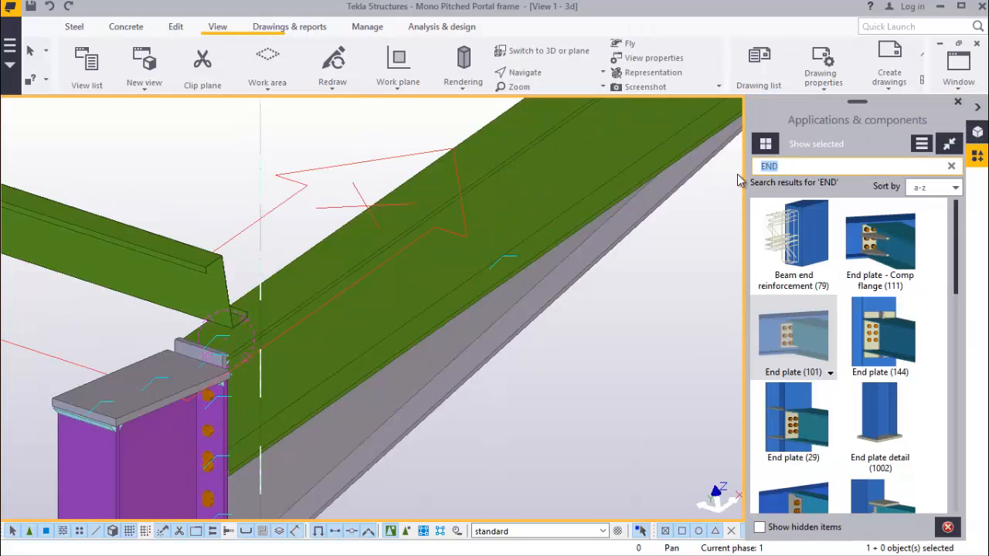
text(PU)
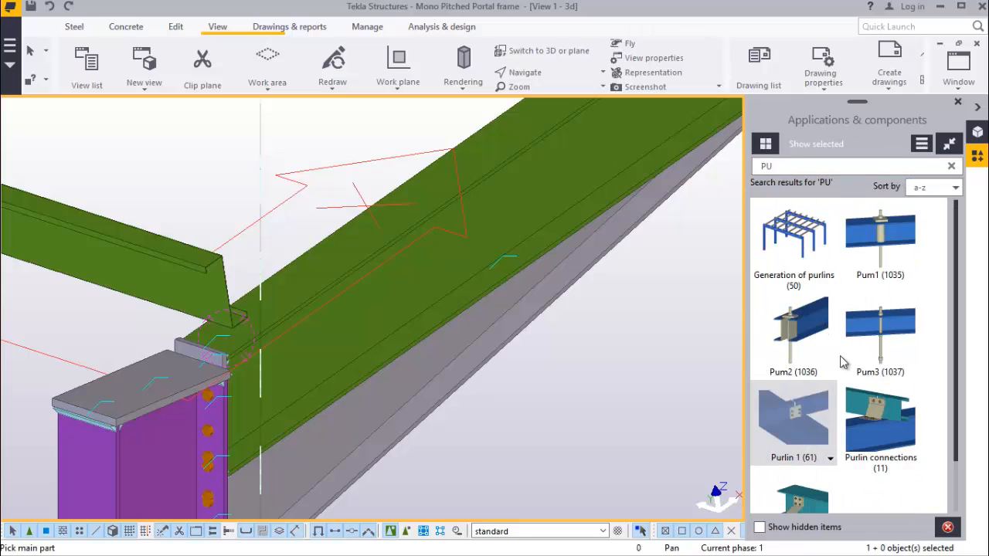
scroll(205, 323, up, 5)
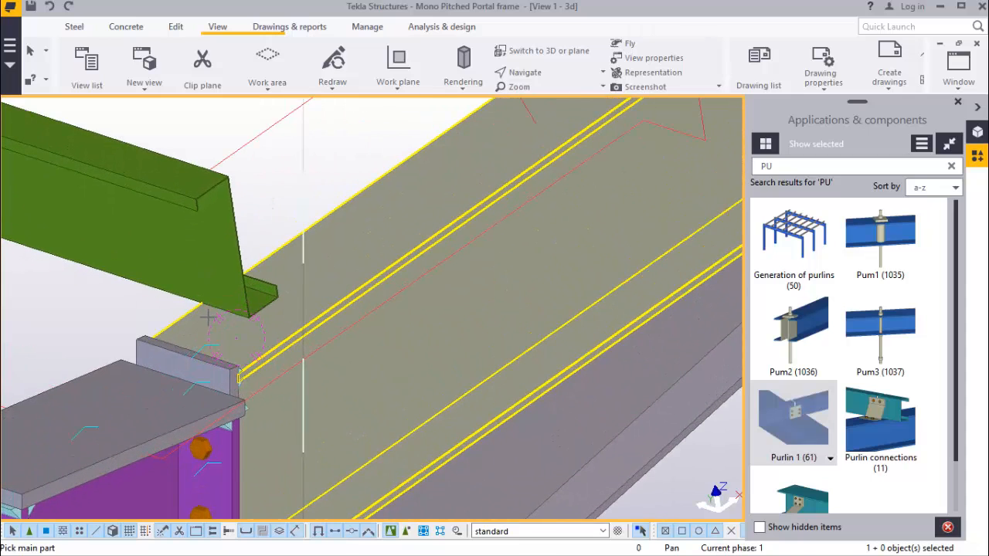
scroll(207, 317, up, 2)
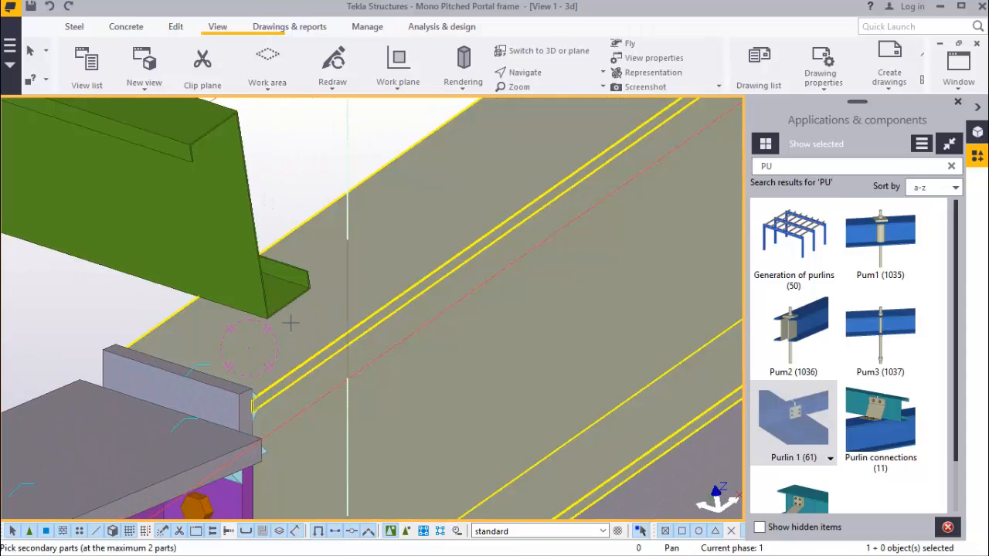
click(201, 183)
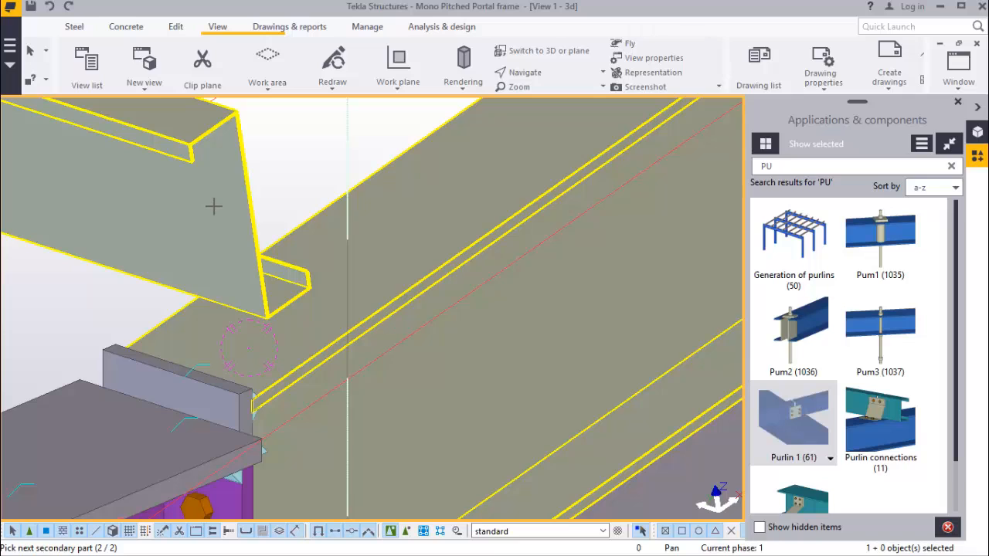
scroll(228, 211, down, 1)
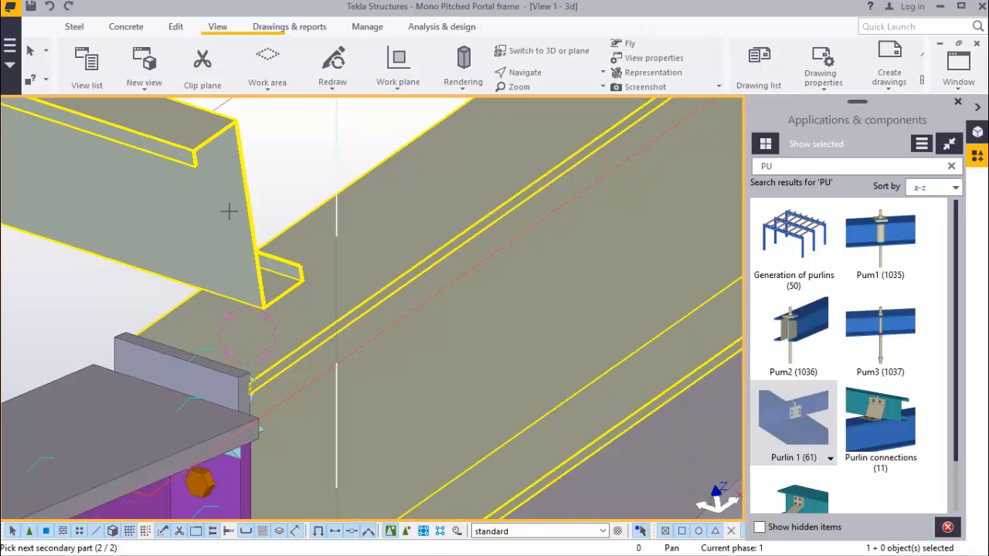
click(230, 210)
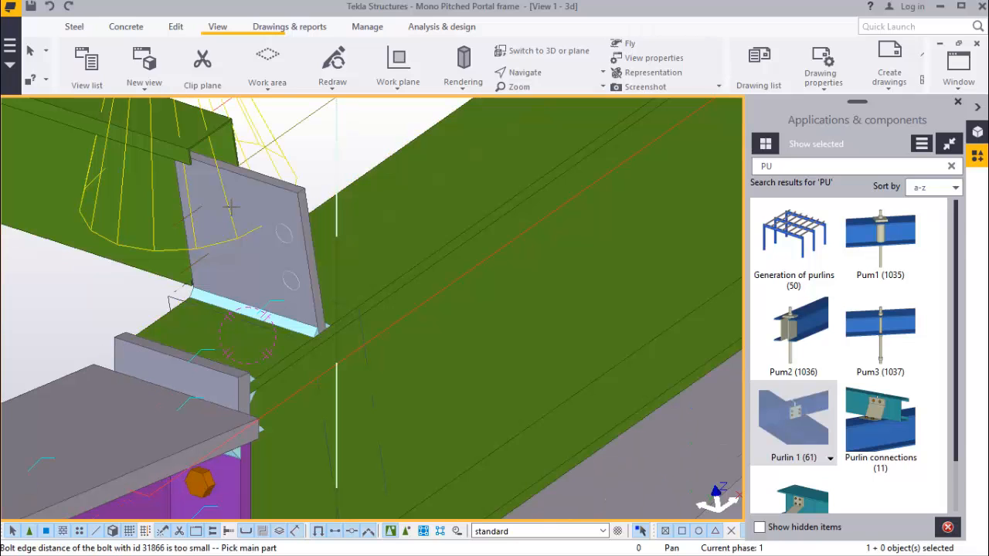
right_click(312, 139)
click(348, 147)
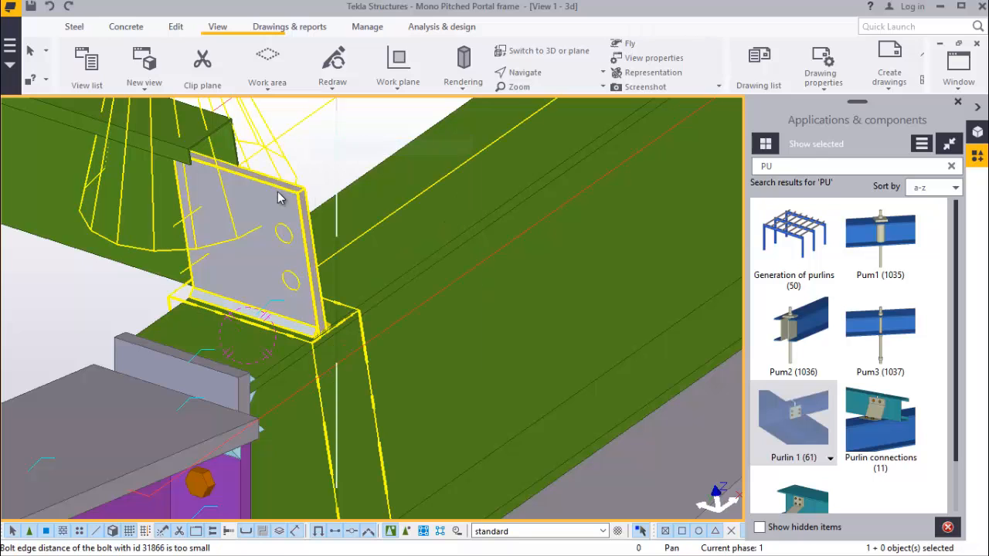
Set the main bolts of the new Purlin 1 connection to size 12 with bolt standard 8.8XOX
double_click(270, 197)
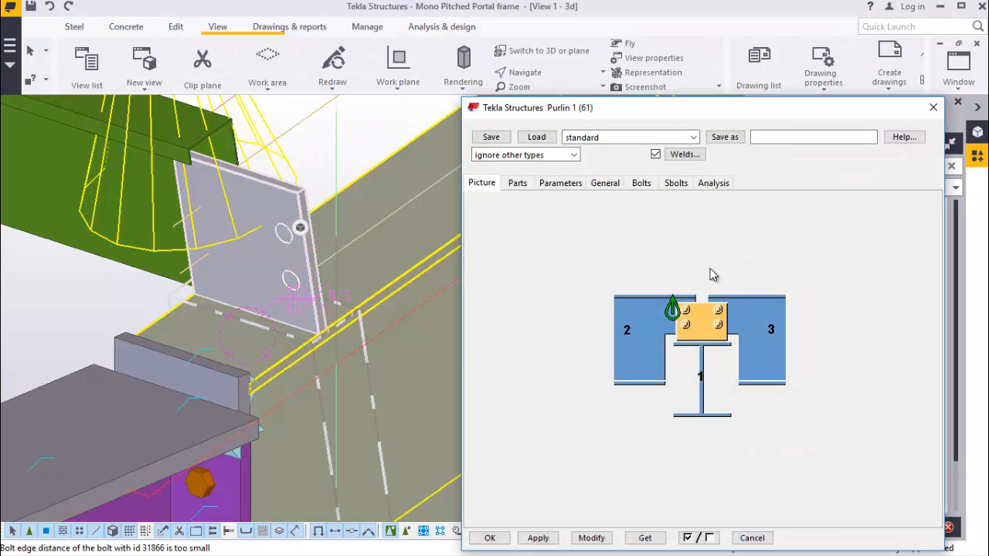
click(641, 184)
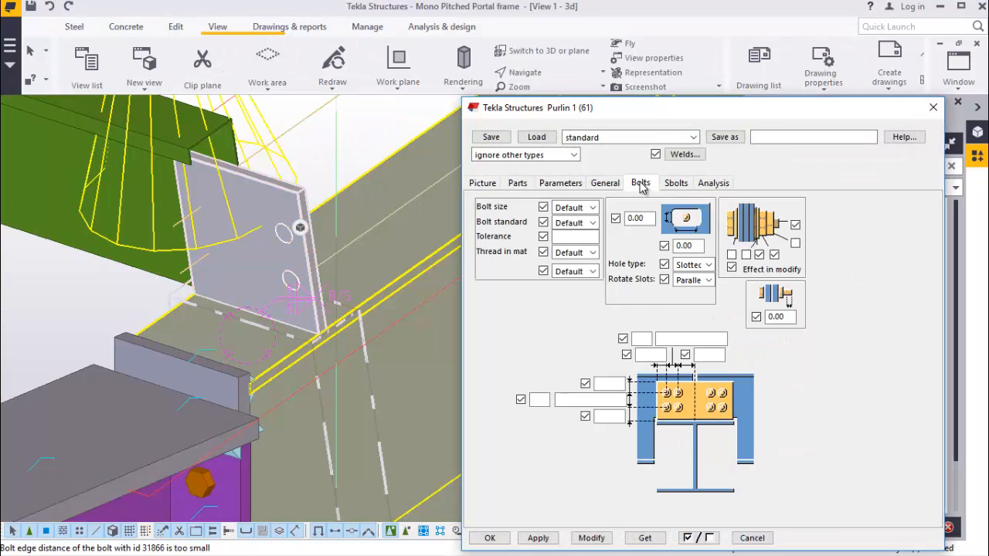
click(592, 208)
click(573, 245)
click(587, 224)
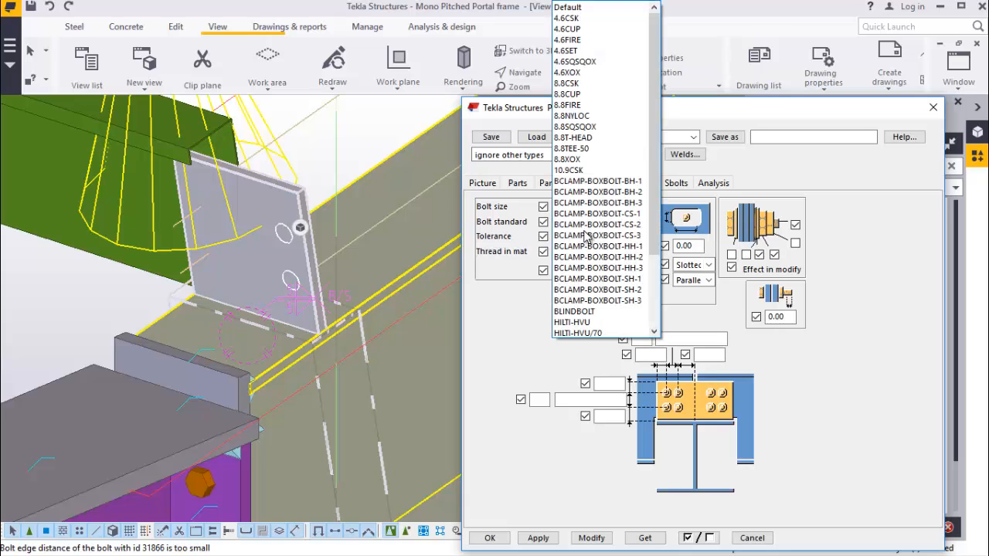
click(573, 159)
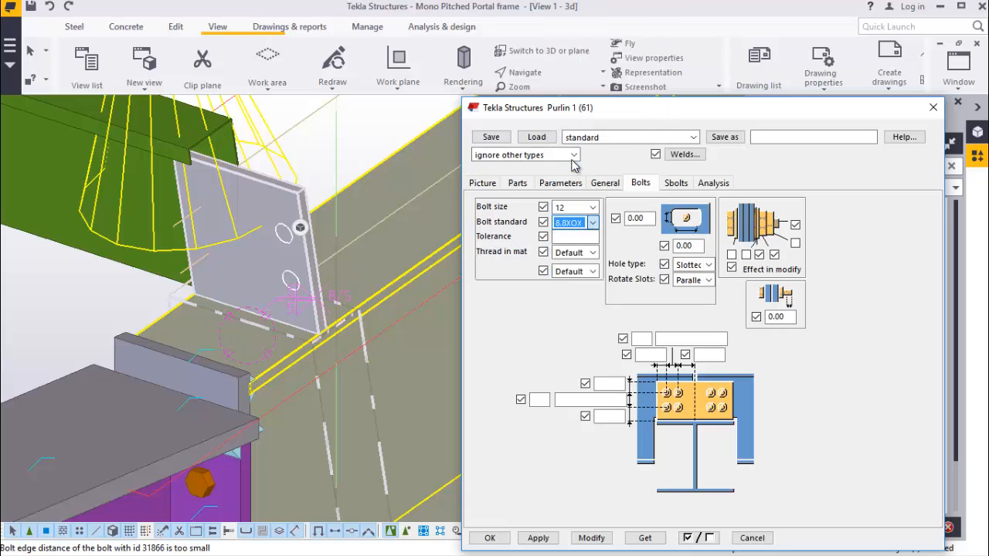
Set the main bolts to thread in material Yes, Site, and one horizontal bolt with 50 mm spacing, and modify the connection
click(593, 255)
click(593, 269)
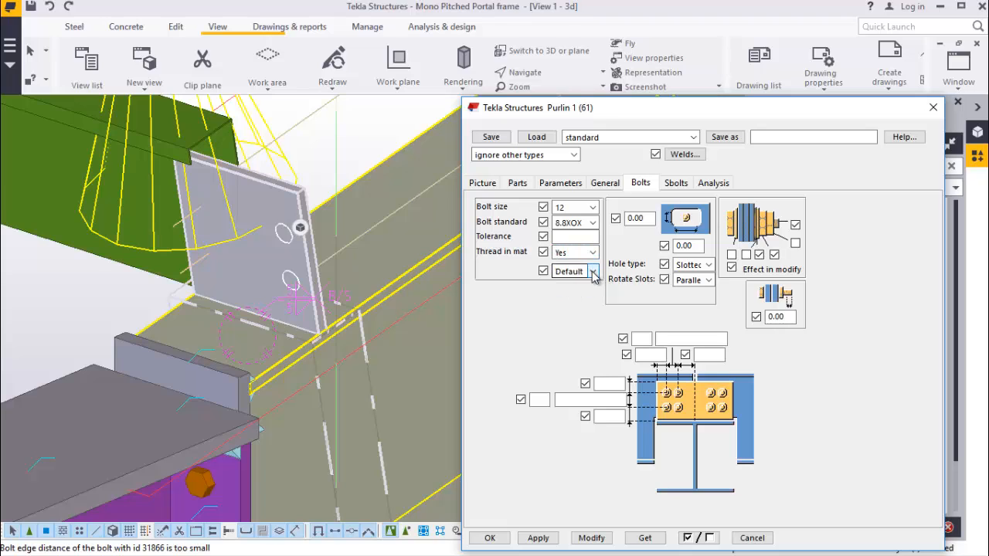
click(594, 272)
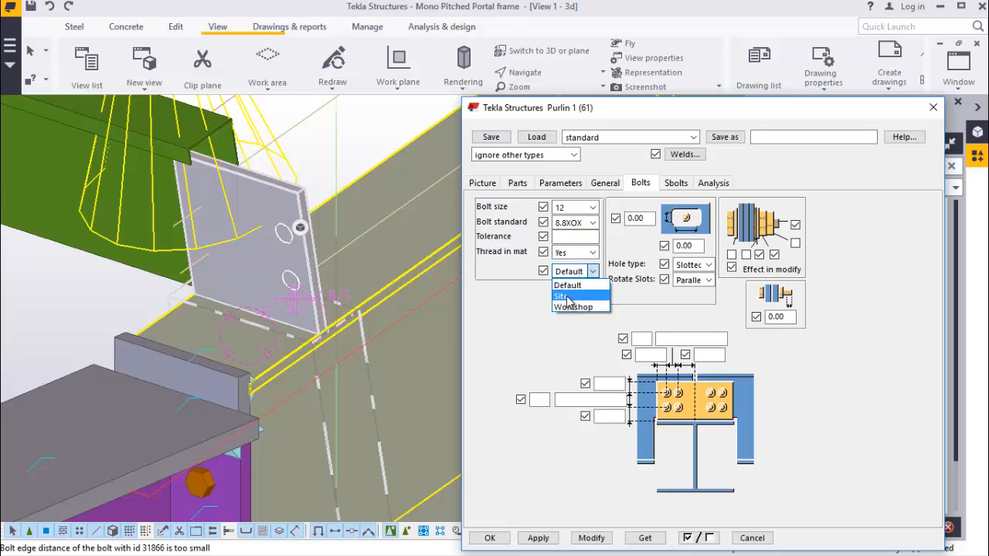
click(568, 298)
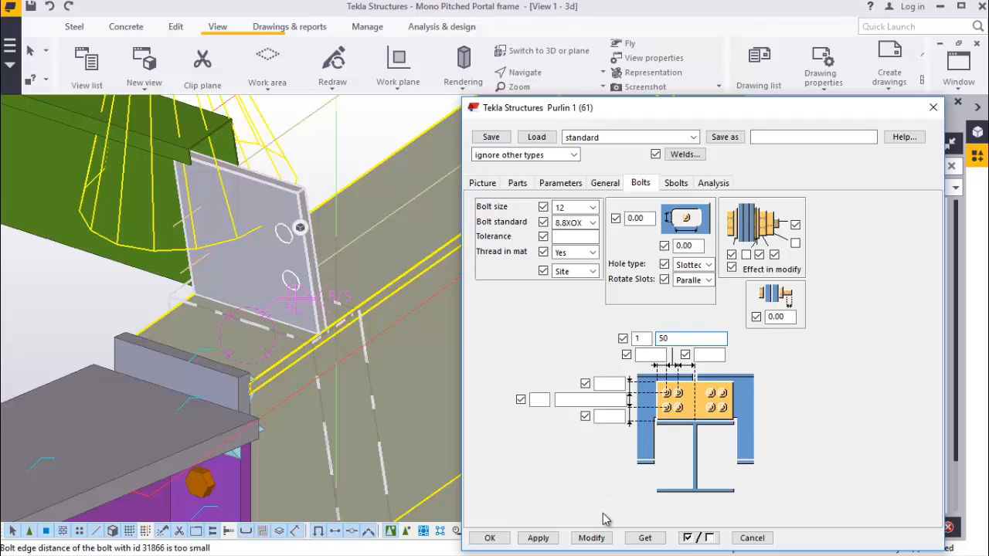
click(596, 538)
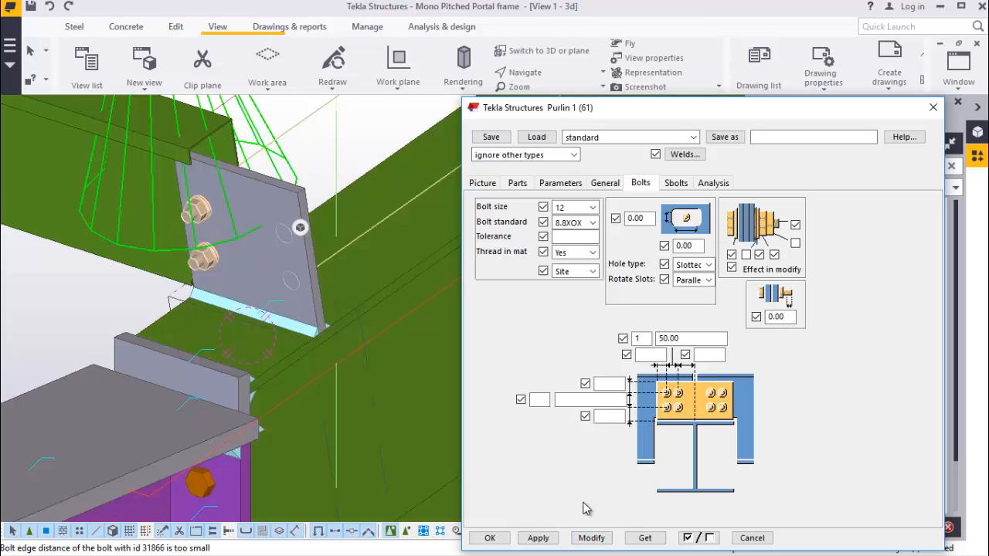
click(490, 538)
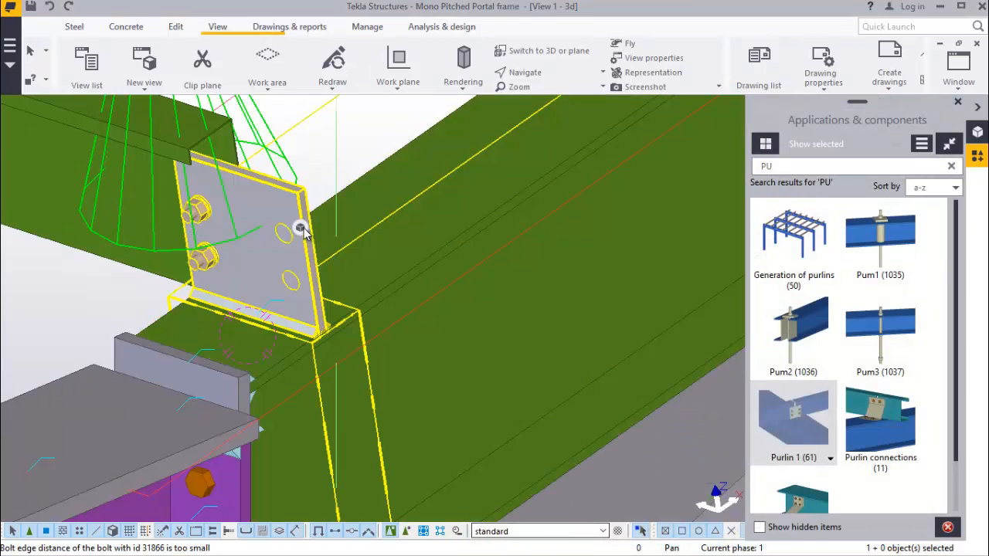
Set the connection's Sbolts to a horizontal count of 1, size 12 and bolt standard 8.8XOX
double_click(281, 199)
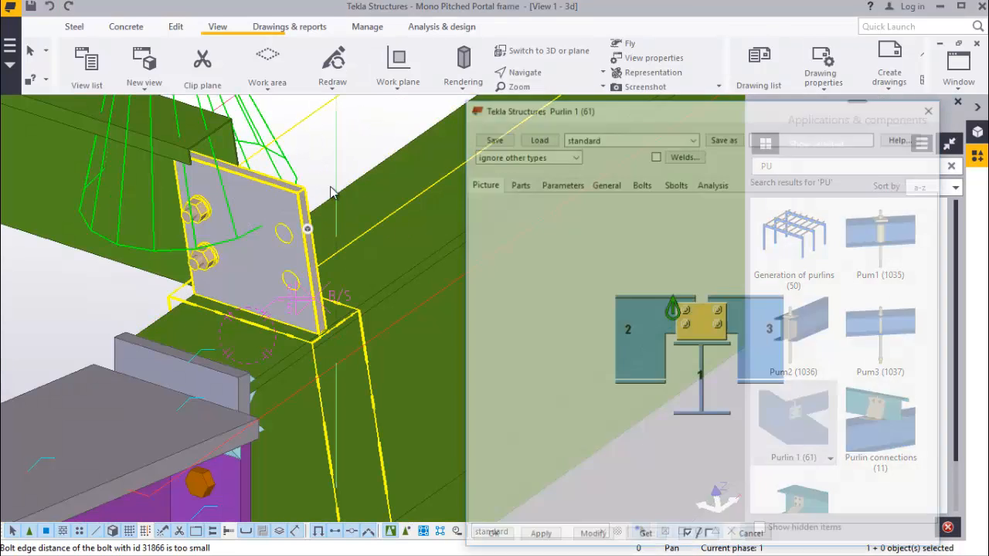
click(683, 189)
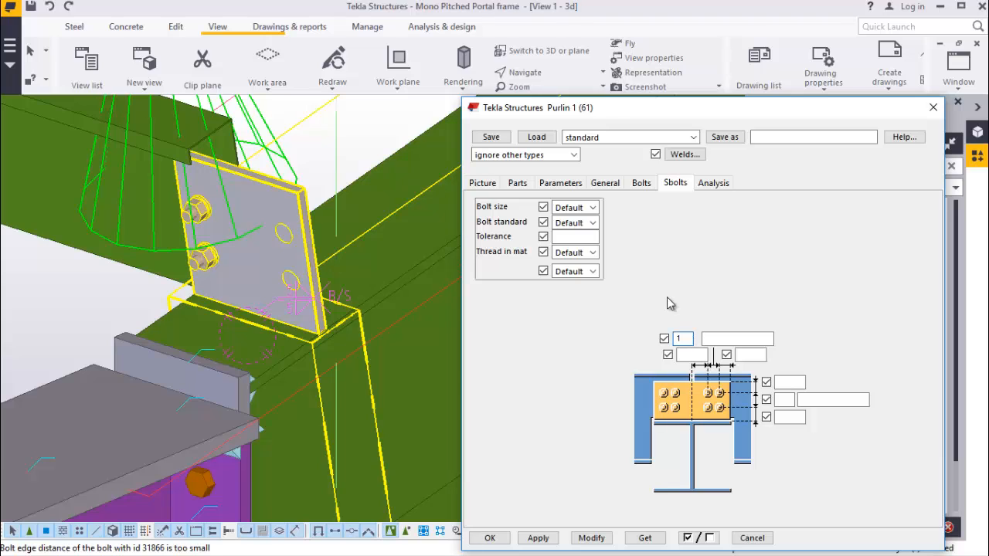
click(594, 209)
click(580, 246)
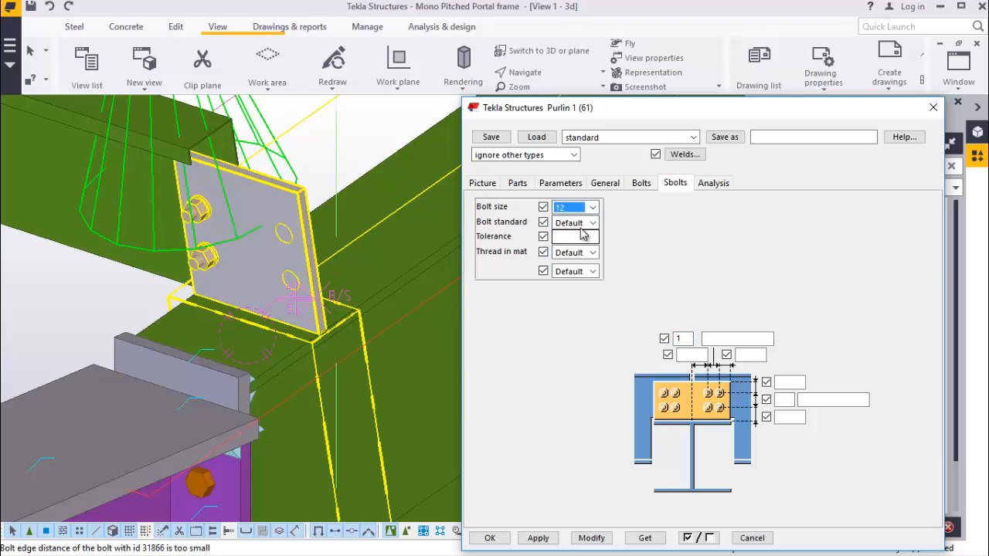
click(584, 224)
click(575, 159)
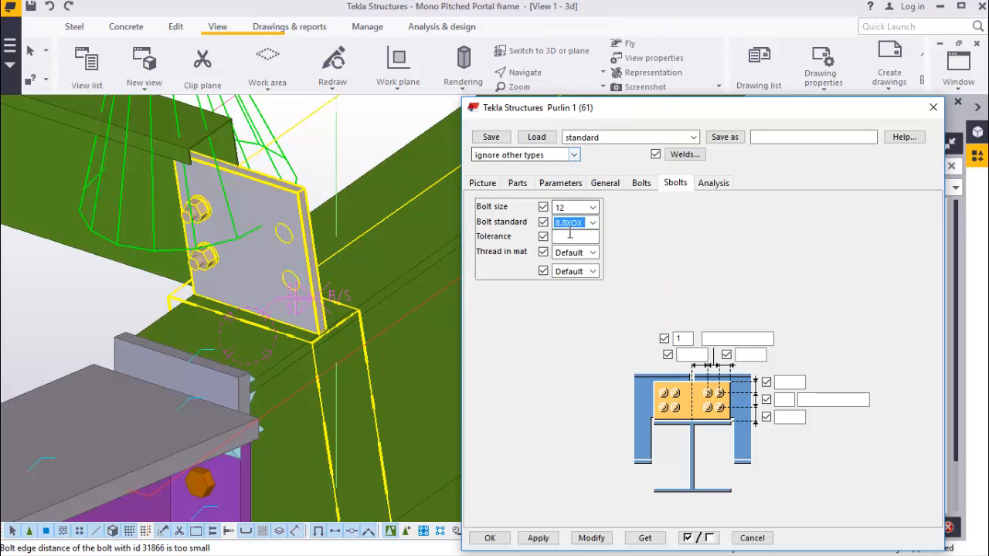
Set the Sbolts to thread in material Yes, Site, and 50 mm horizontal spacing, and modify the connection
click(591, 254)
click(571, 294)
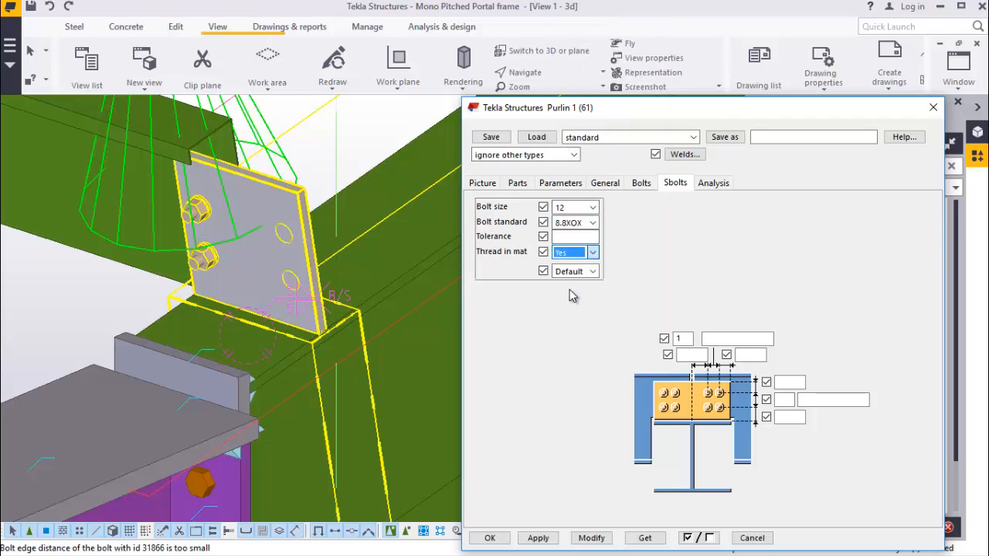
click(593, 272)
click(579, 297)
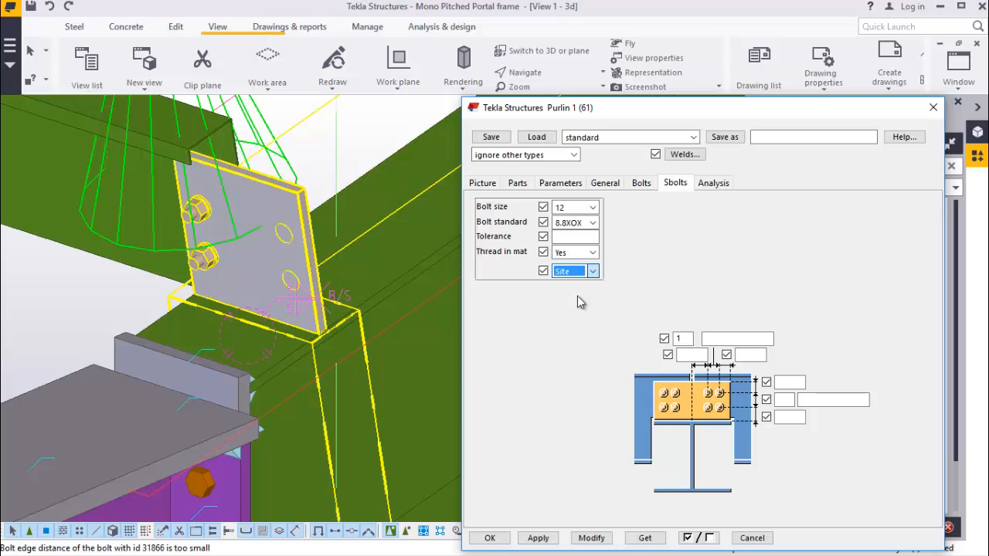
click(718, 338)
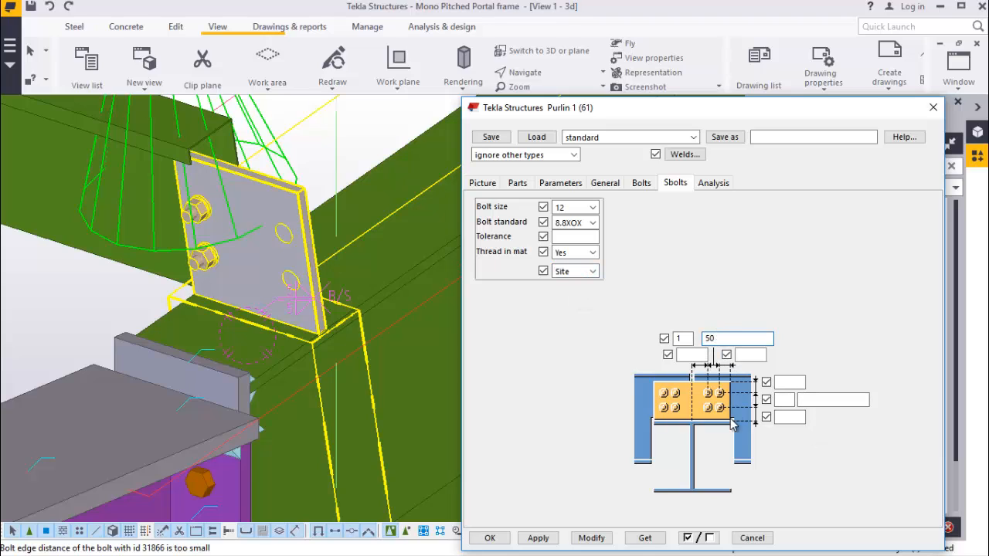
click(600, 540)
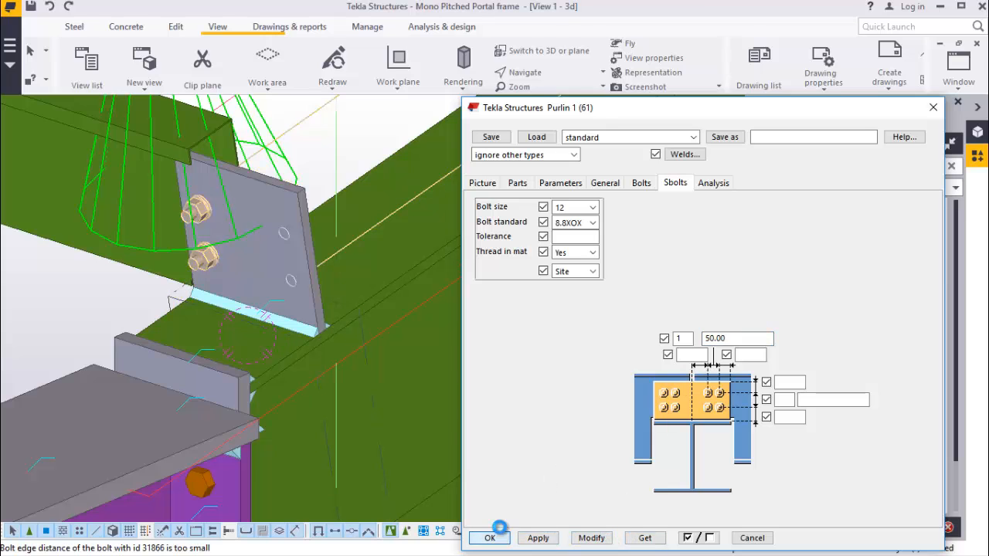
click(495, 536)
Apply the Purlin 1 (61) connection between the rafter and the second purlin up the slope
scroll(426, 324, down, 4)
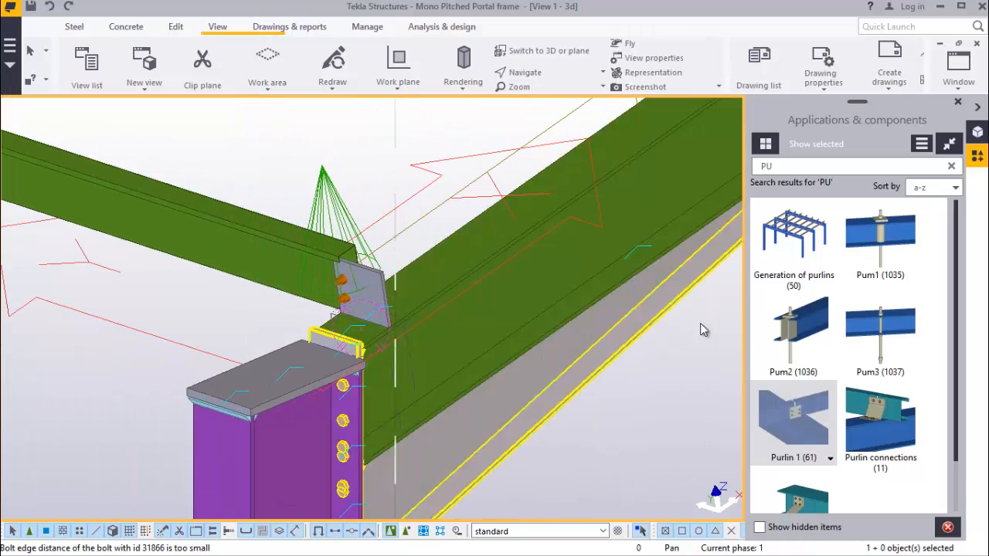
click(817, 424)
scroll(434, 425, down, 2)
scroll(572, 253, up, 2)
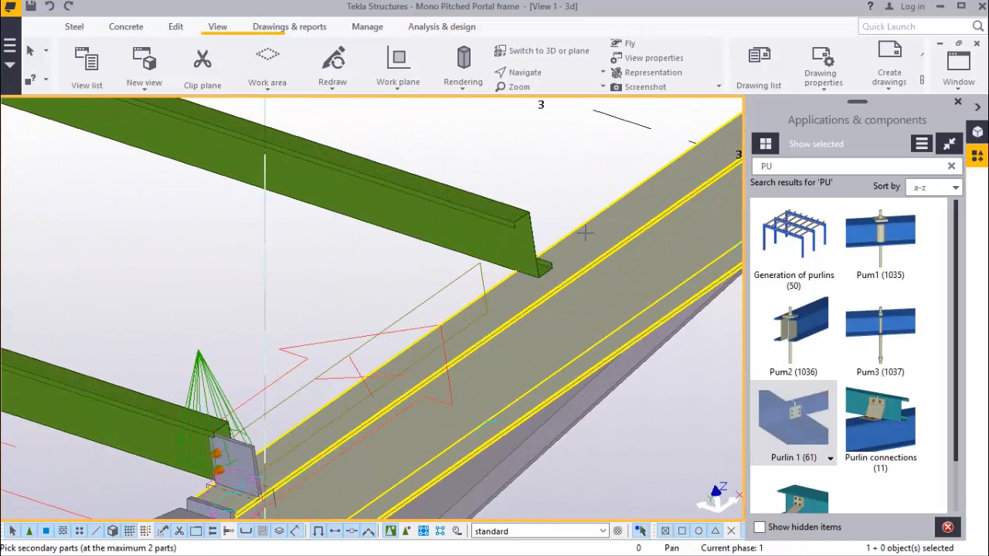
middle_click(514, 249)
Apply the Purlin 1 (61) connection between the rafter and the third purlin up the slope
scroll(415, 327, down, 3)
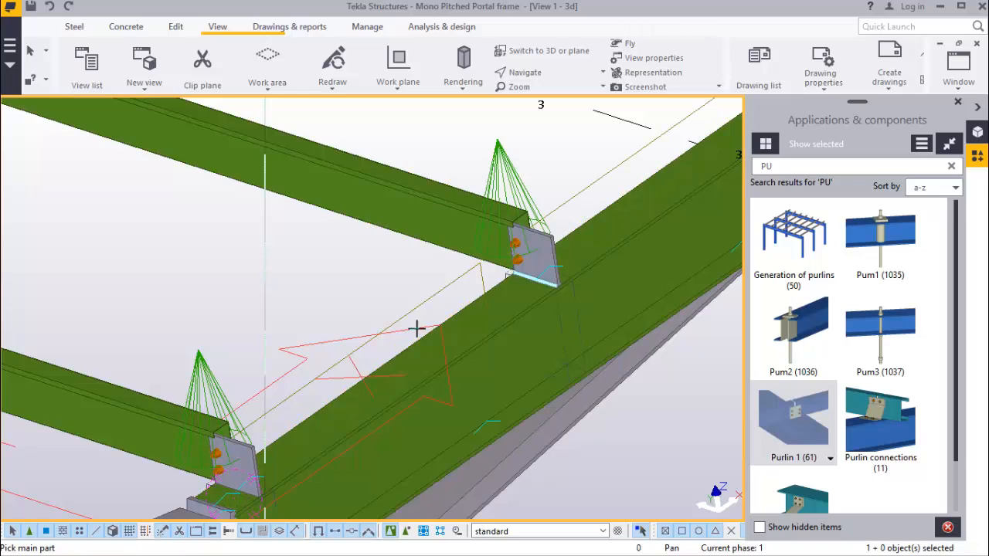
scroll(552, 224, up, 3)
scroll(552, 224, up, 3)
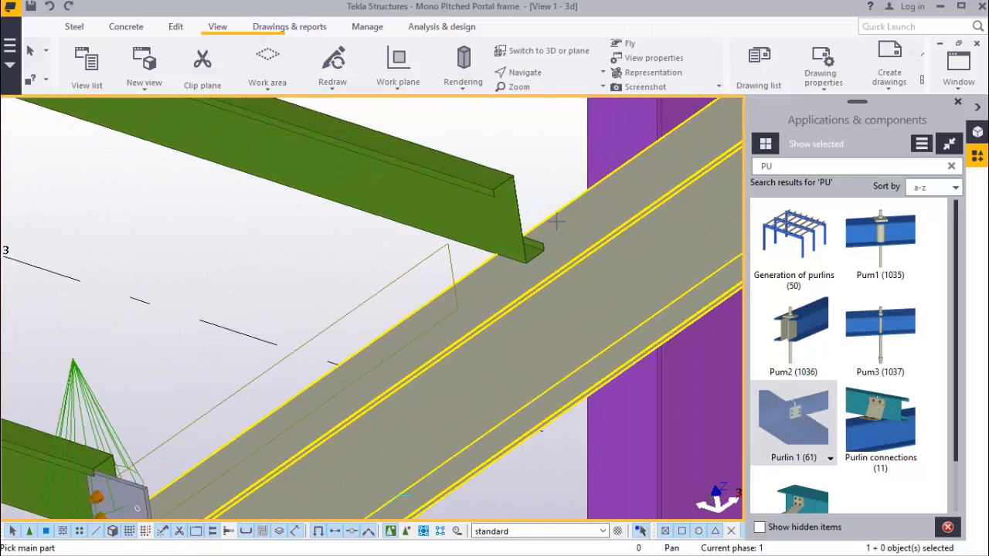
click(539, 226)
click(504, 221)
middle_click(503, 220)
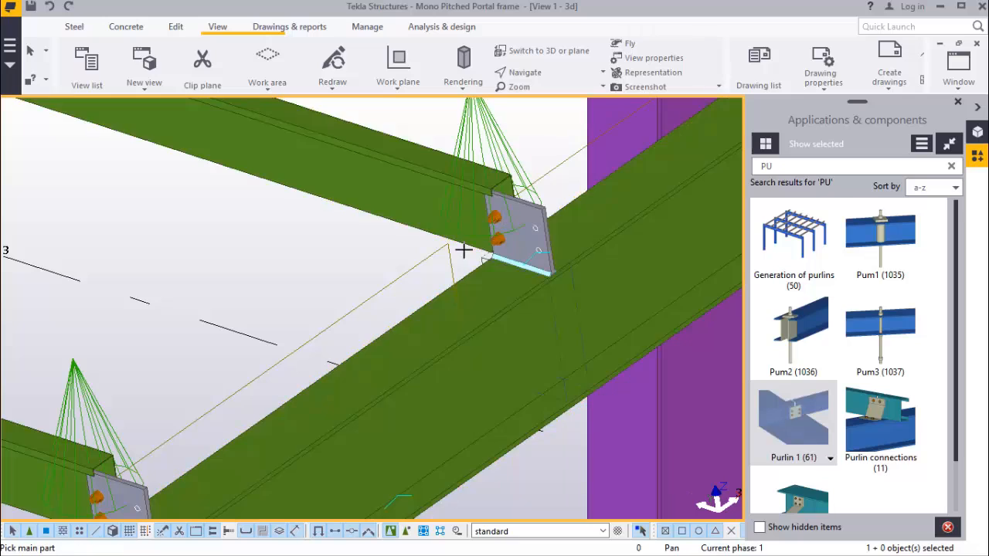
Apply the Purlin 1 (61) connection between the rafter and the fourth purlin up the slope
scroll(464, 250, down, 3)
scroll(547, 204, up, 3)
scroll(547, 204, up, 3)
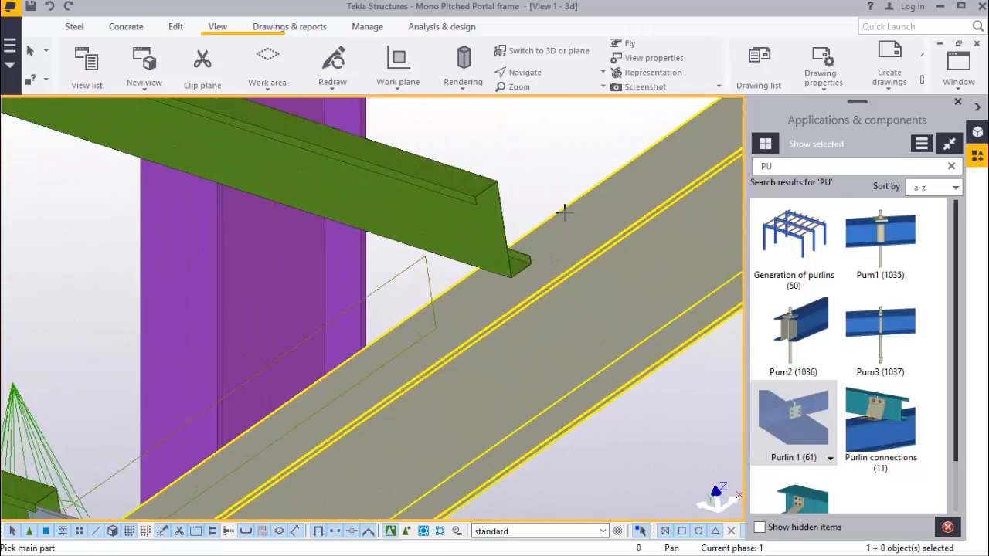
click(564, 214)
click(469, 225)
middle_click(469, 225)
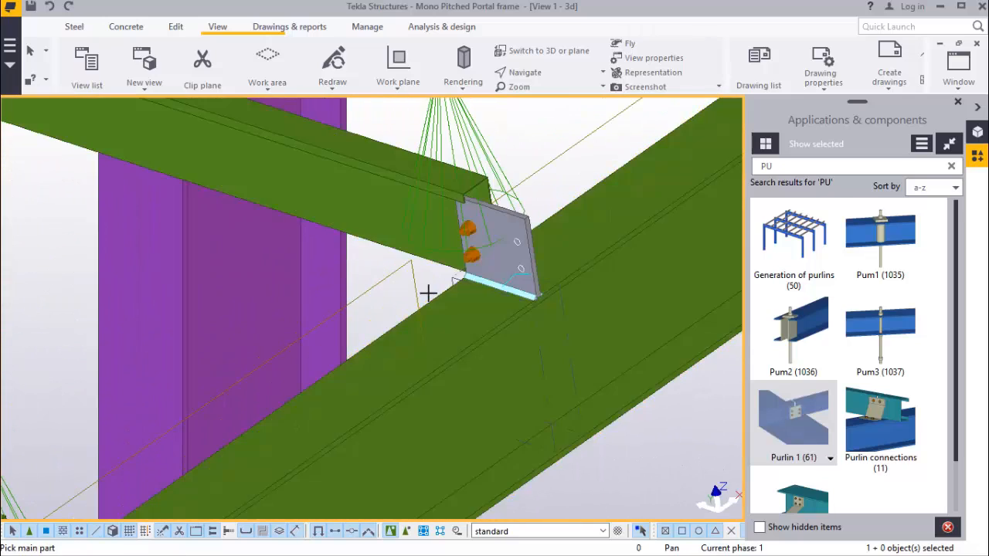
Apply the Purlin 1 (61) connection between the rafter and the fifth purlin up the slope
scroll(379, 336, down, 3)
scroll(574, 200, up, 3)
scroll(574, 199, up, 3)
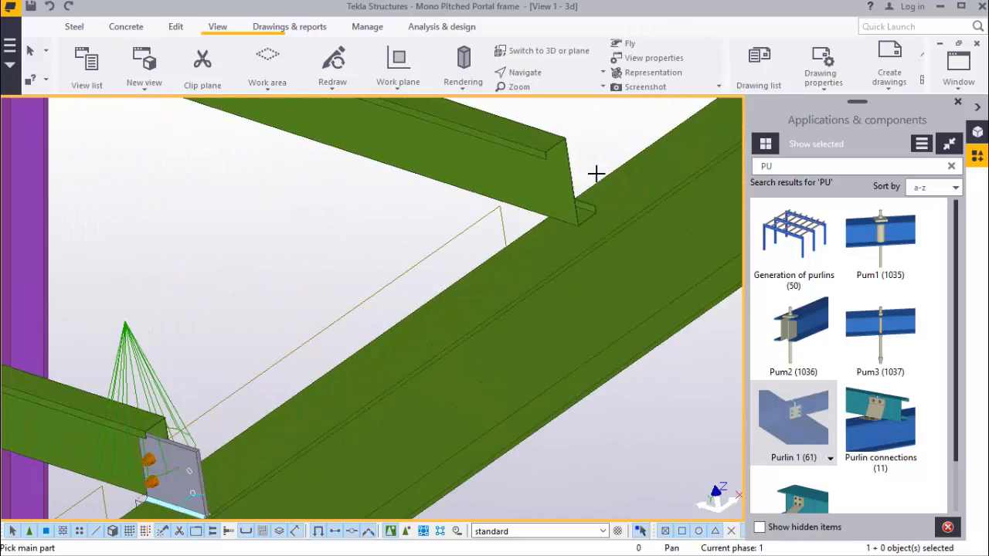
click(599, 197)
click(555, 176)
middle_click(555, 175)
Apply the Purlin 1 (61) connection between the rafter and the sixth purlin up the slope
scroll(394, 294, down, 3)
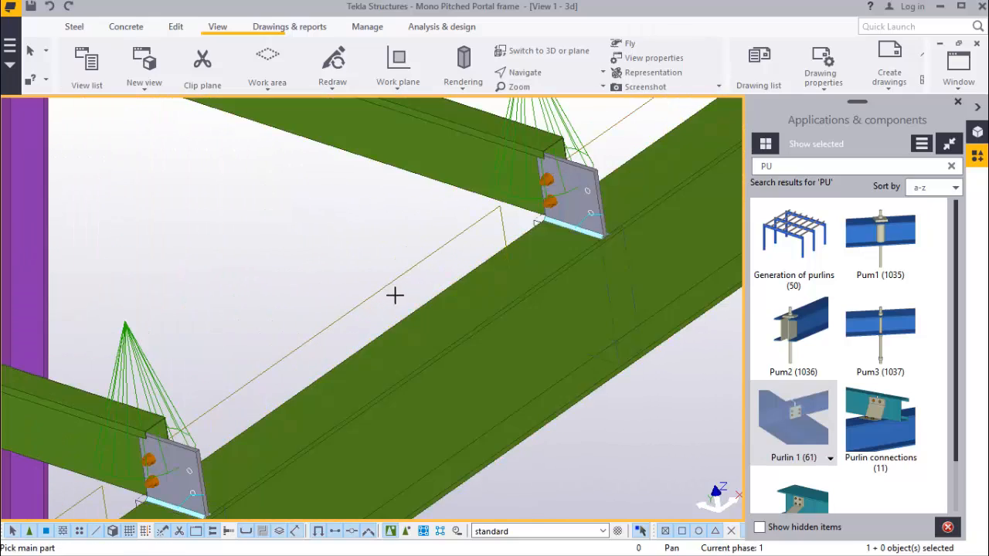
scroll(608, 177, up, 3)
scroll(608, 177, up, 2)
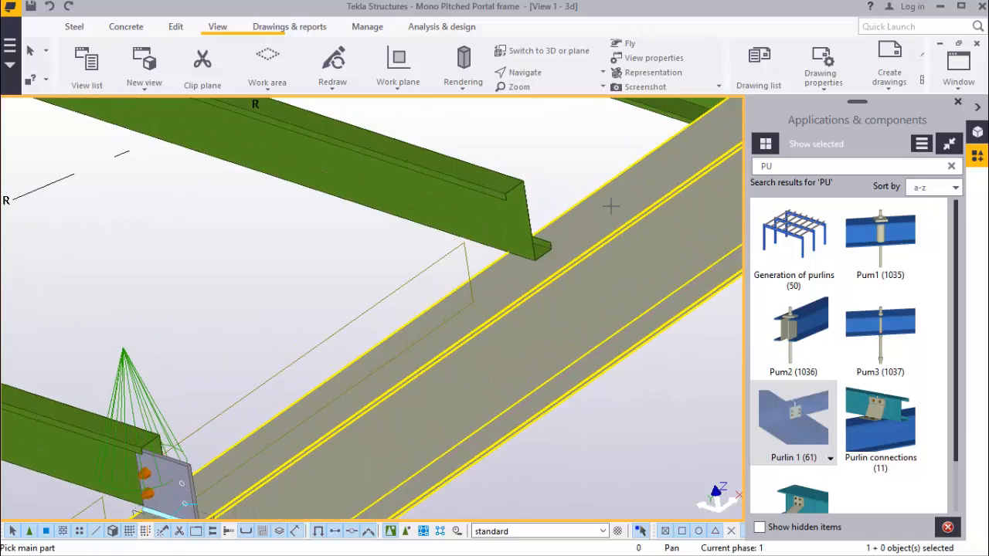
click(607, 206)
click(510, 217)
middle_click(510, 217)
Apply the Purlin 1 (61) connection between the rafter and the seventh purlin up the slope
scroll(394, 314, down, 3)
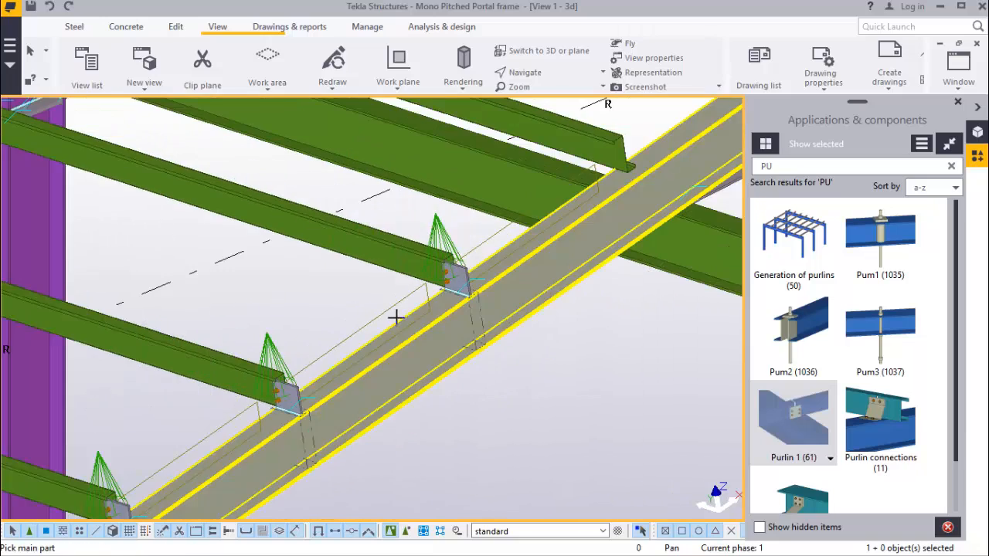
scroll(571, 205, up, 3)
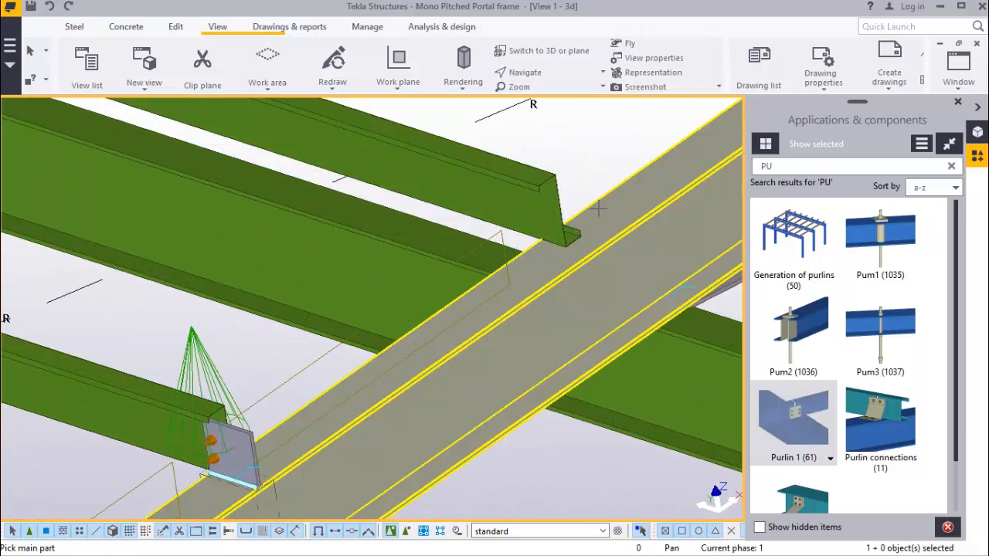
click(599, 207)
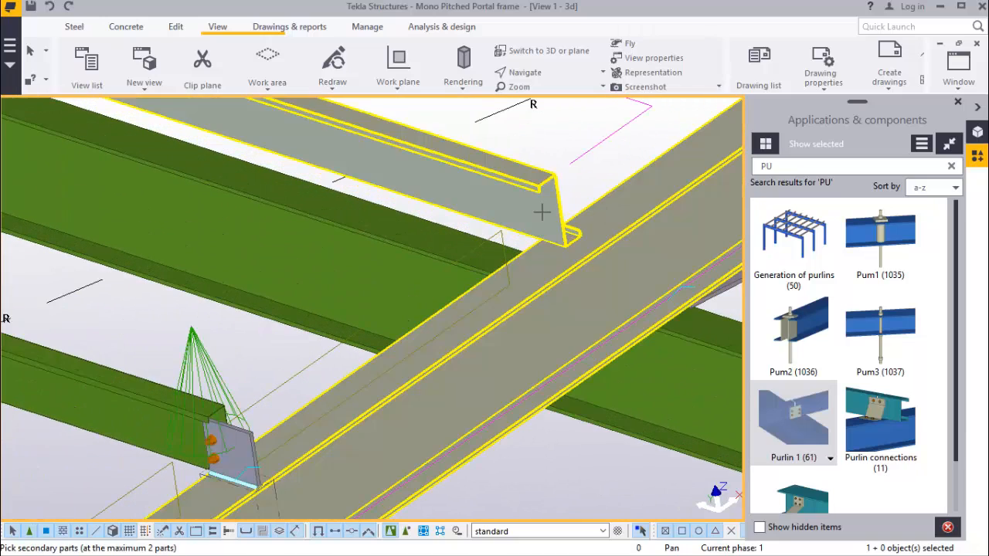
middle_click(541, 212)
Apply the Purlin 1 (61) connection between the rafter and the eighth purlin up the slope
scroll(541, 212, down, 3)
scroll(563, 211, up, 3)
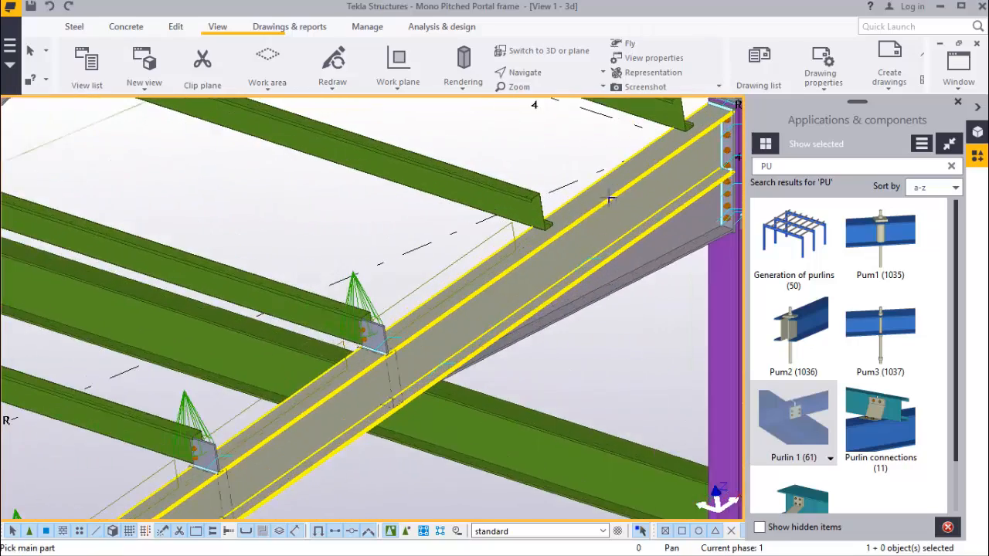
click(563, 211)
click(502, 227)
middle_click(502, 227)
Apply the Purlin 1 (61) connection between the rafter and the topmost purlin beside the tall column
scroll(441, 270, down, 3)
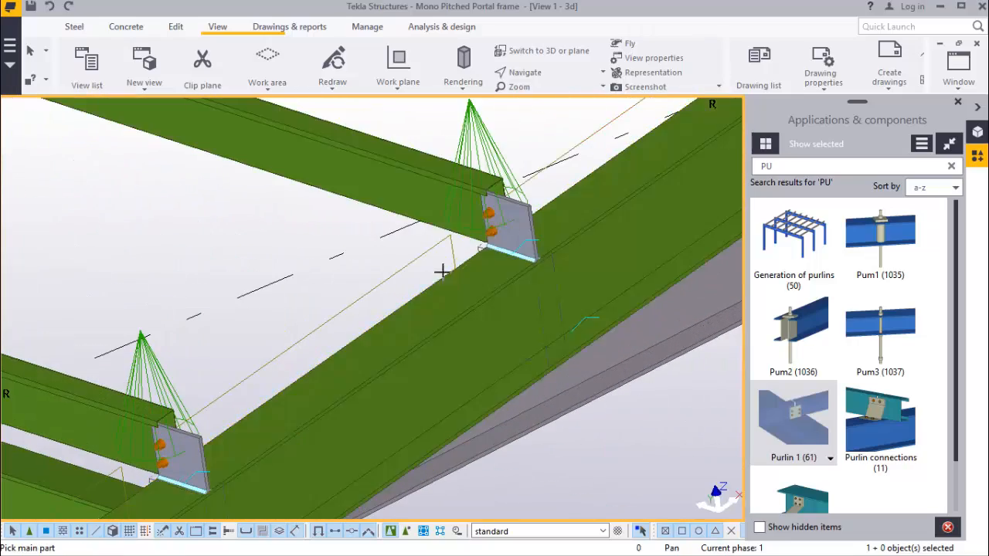
scroll(402, 309, up, 3)
scroll(402, 311, down, 2)
scroll(563, 202, up, 4)
click(600, 190)
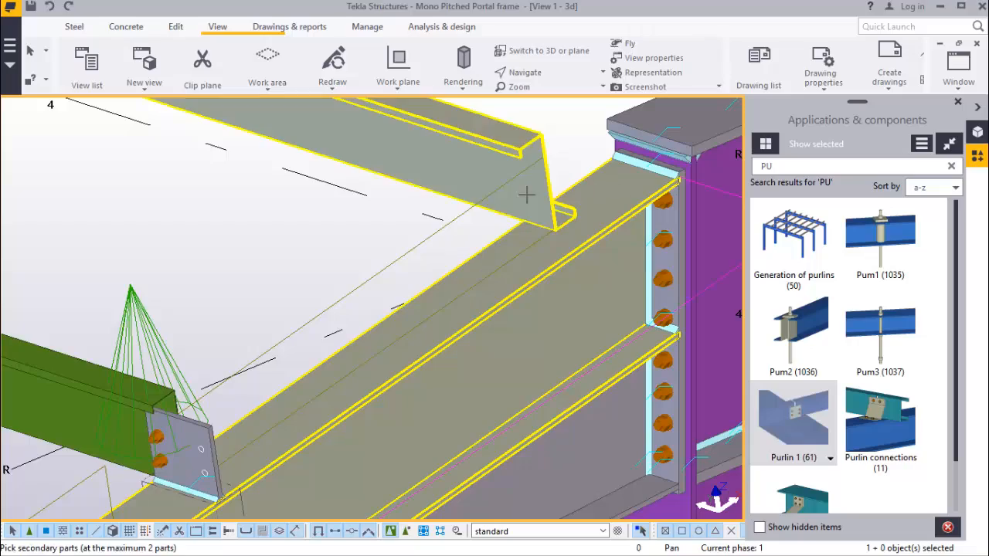
click(526, 193)
middle_click(527, 194)
Apply the Purlin 1 (61) connection between the topmost purlin's other end and the opposite rafter
scroll(527, 193, down, 5)
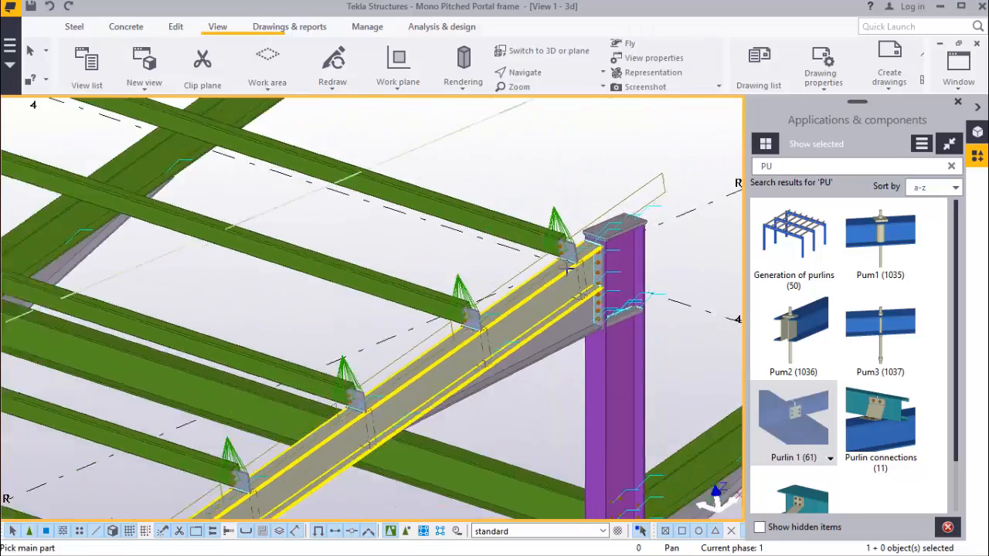
scroll(270, 181, up, 6)
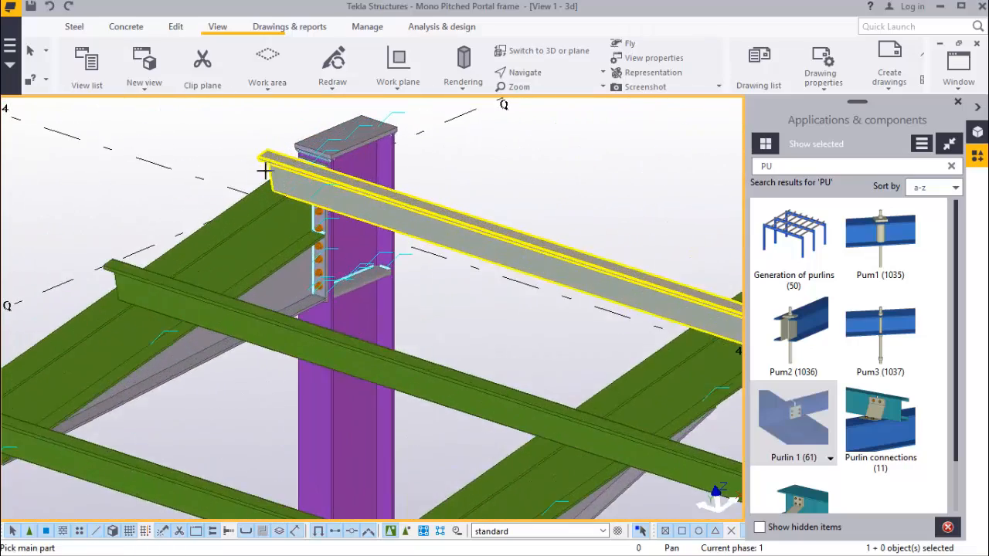
click(277, 194)
click(292, 185)
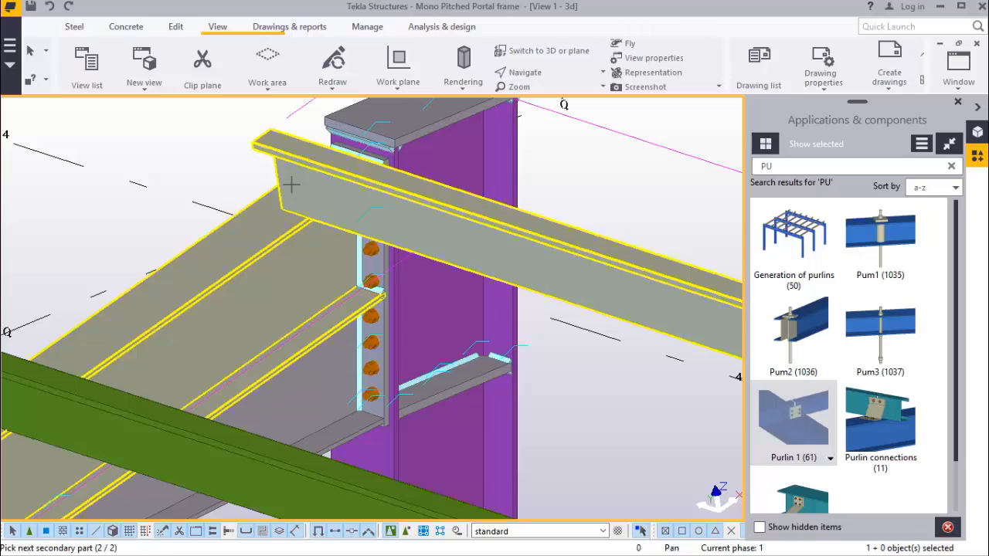
middle_click(294, 186)
Apply the Purlin 1 (61) connection between the opposite rafter and the second purlin down from the top
scroll(485, 223, down, 5)
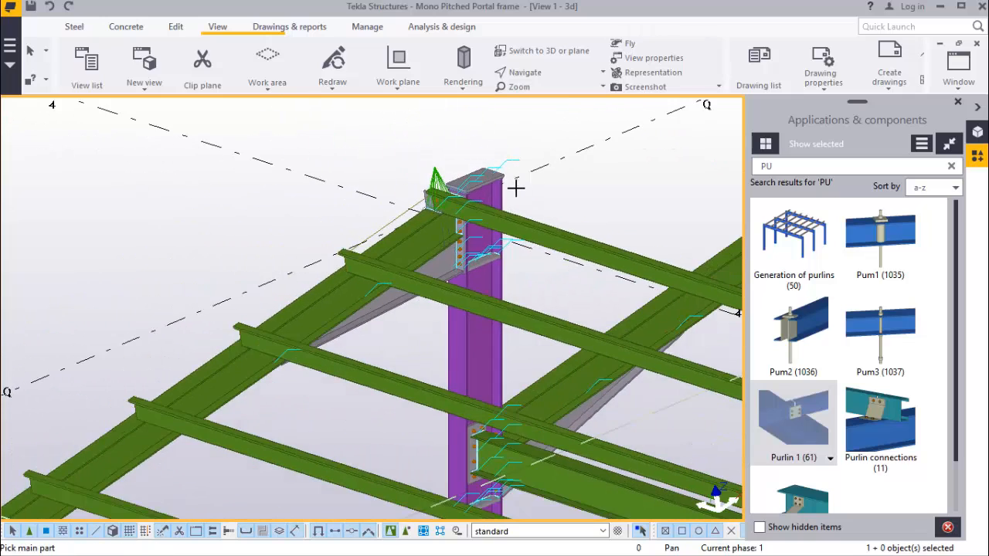
scroll(433, 192, up, 5)
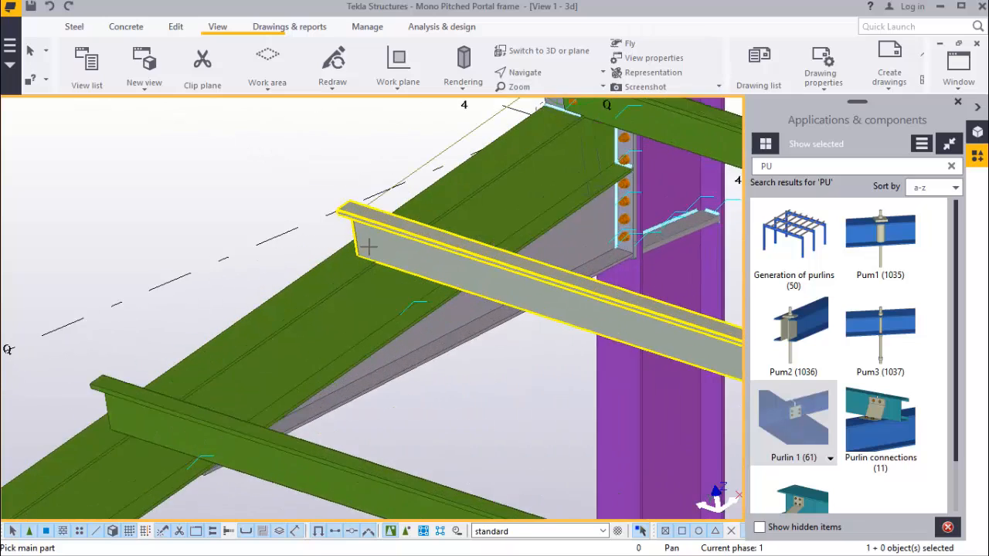
scroll(368, 246, up, 2)
click(361, 257)
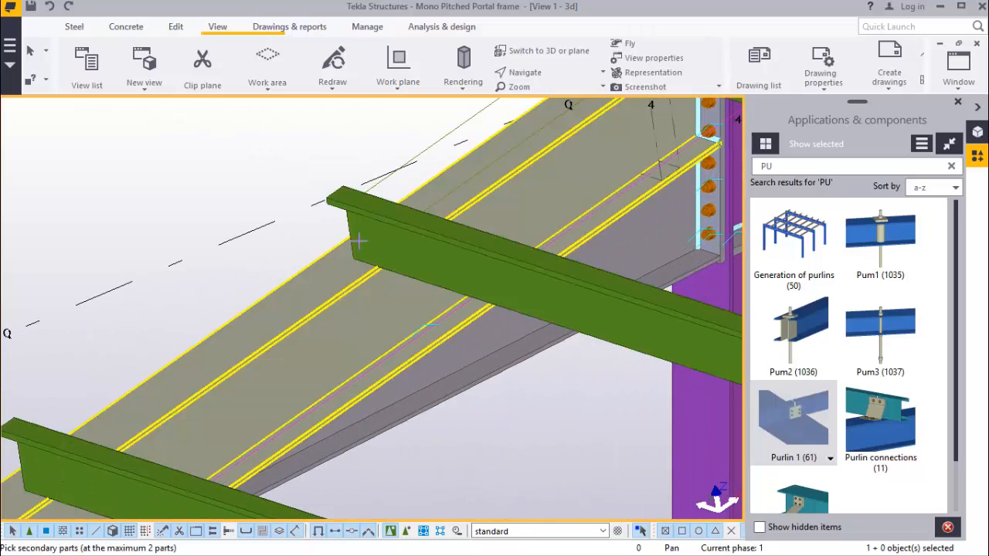
click(369, 235)
middle_click(374, 231)
scroll(376, 232, down, 3)
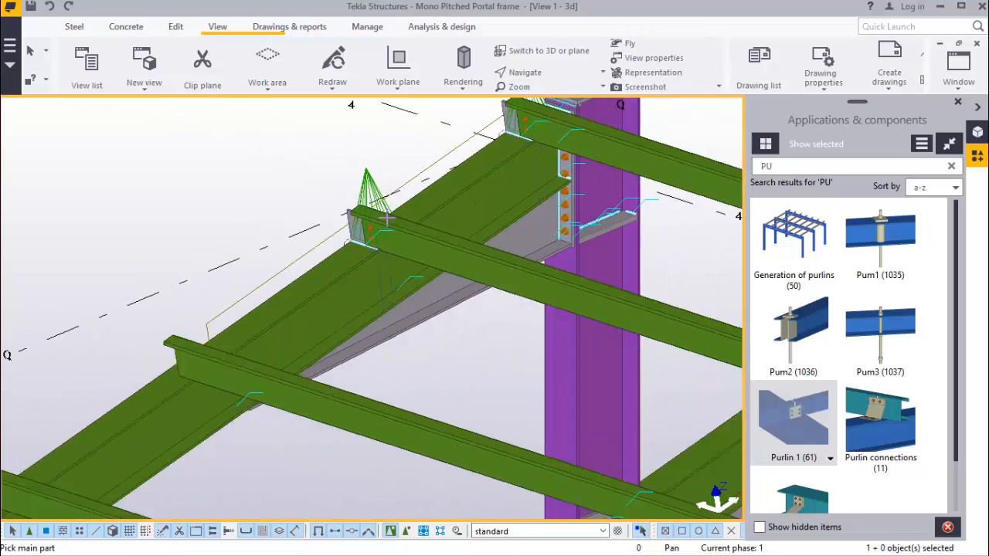
scroll(206, 347, up, 4)
click(241, 345)
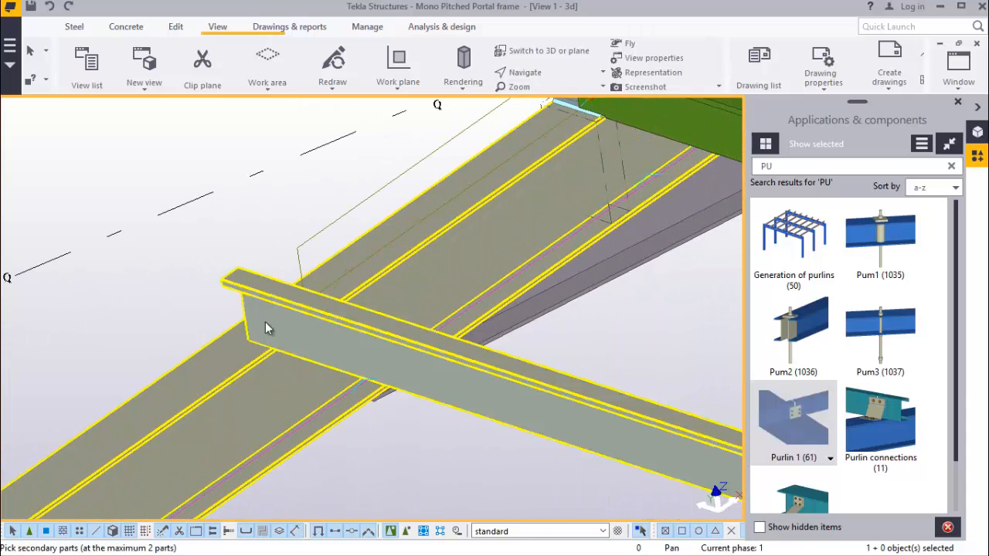
click(264, 322)
right_click(228, 191)
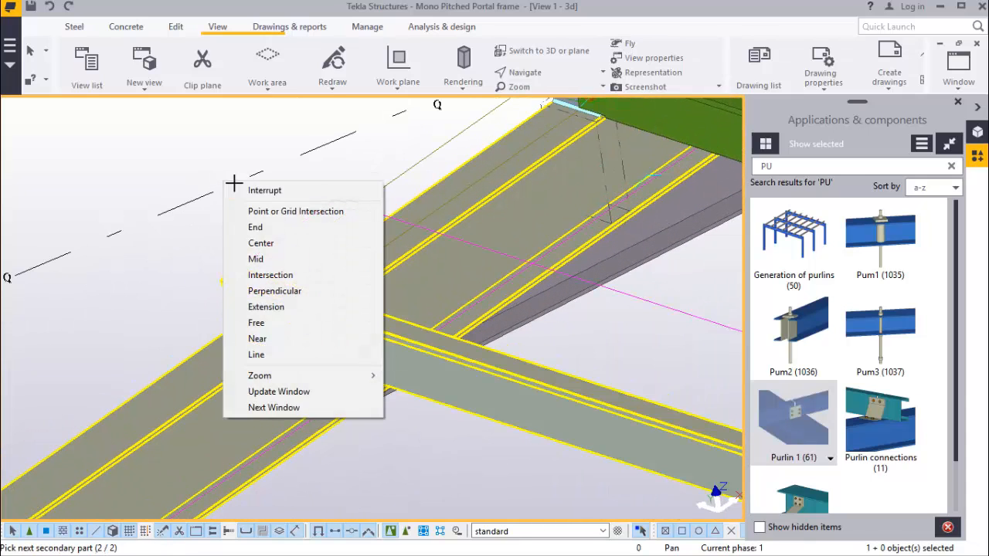
click(246, 191)
scroll(257, 243, down, 3)
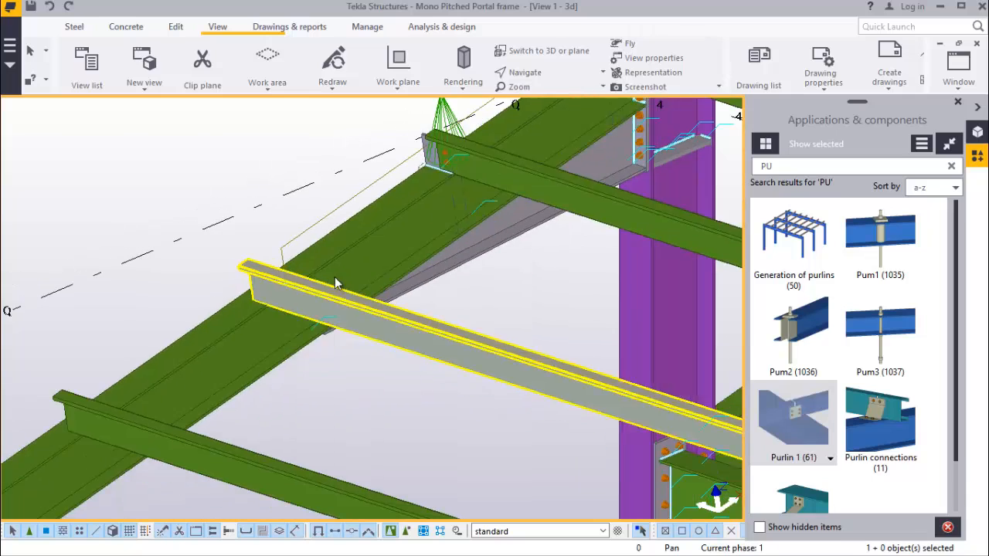
Leave the connection command and undo the two purlin connections made on the opposite rafter
key(Escape)
scroll(327, 335, down, 3)
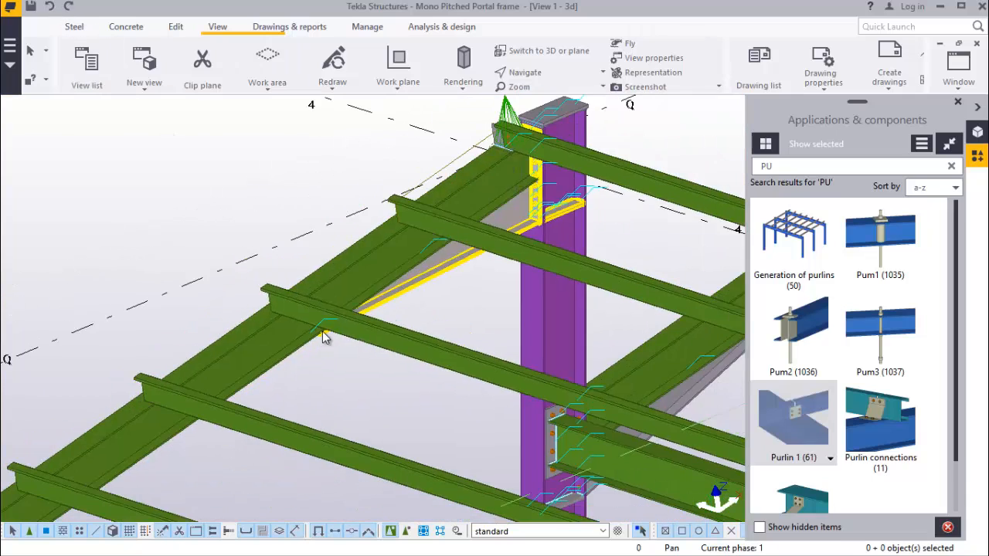
scroll(453, 185, up, 4)
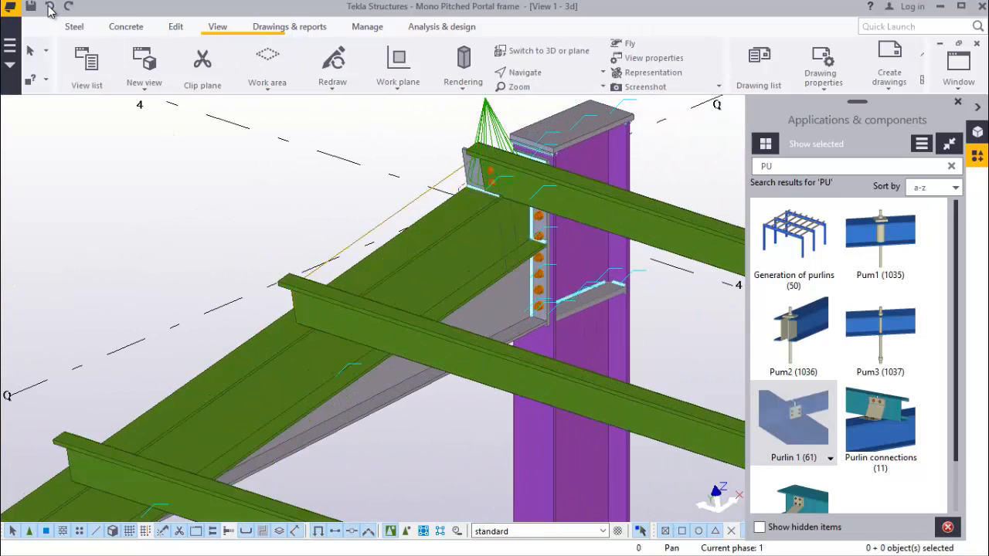
scroll(283, 193, down, 6)
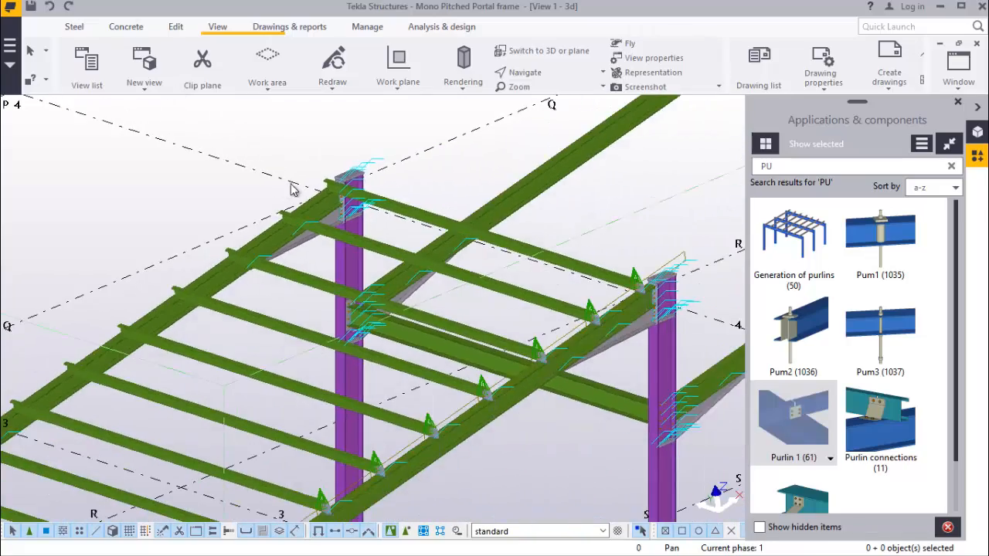
Select all nine roof purlins of the first bay, from the lowest at the eaves to the topmost
scroll(292, 189, down, 4)
scroll(485, 190, down, 2)
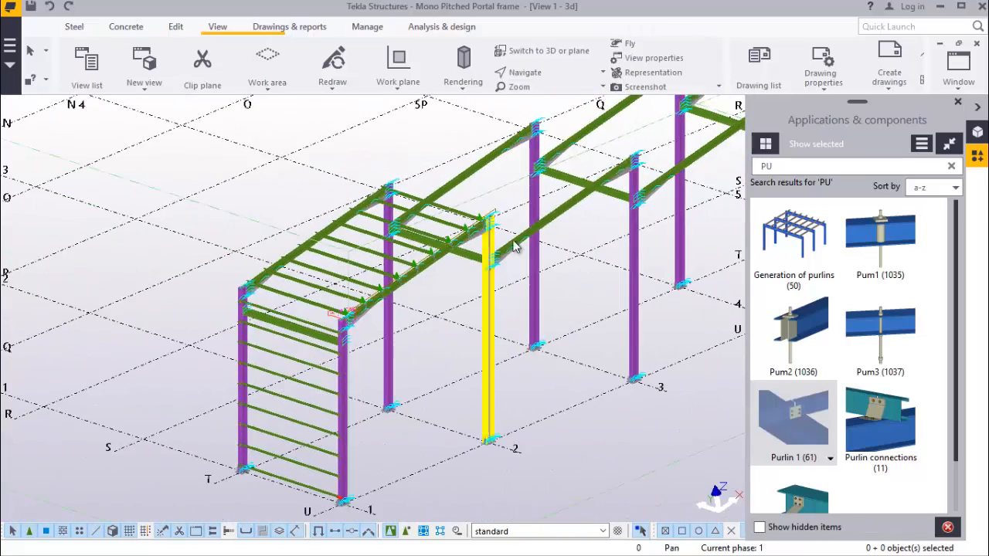
scroll(326, 301, up, 5)
scroll(327, 301, up, 2)
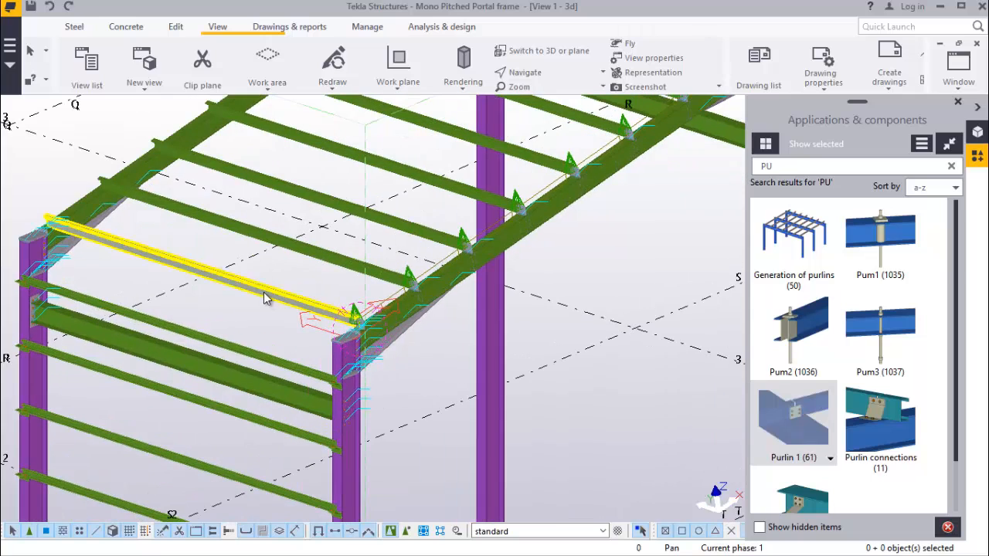
click(265, 298)
click(316, 256)
ctrl+click(301, 197)
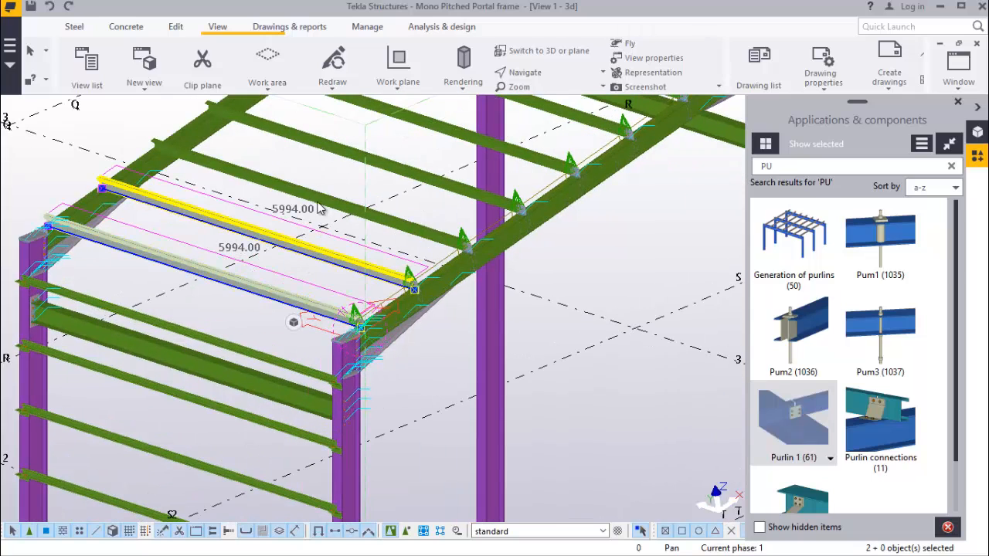
ctrl+click(344, 157)
ctrl+click(451, 129)
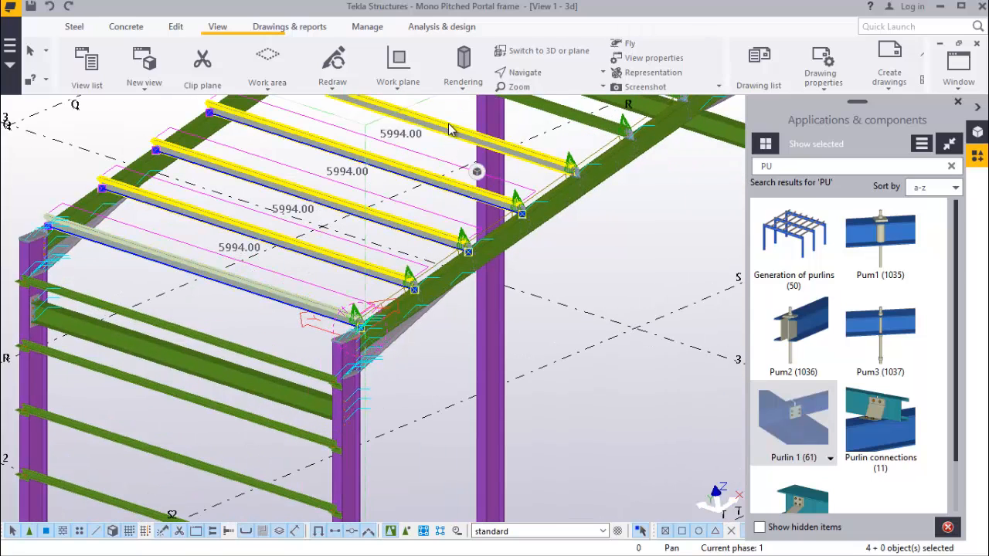
scroll(228, 402, down, 2)
scroll(433, 201, up, 4)
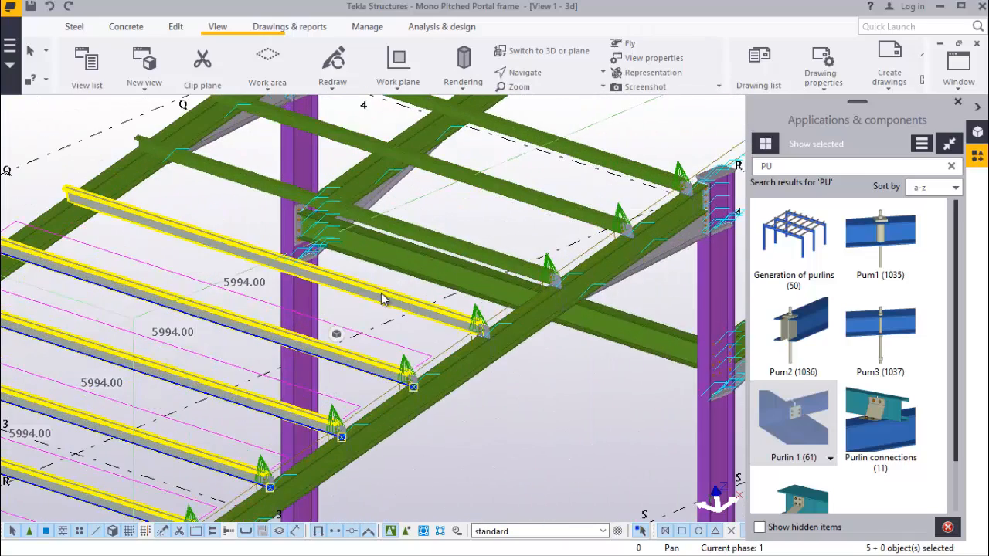
ctrl+click(403, 232)
ctrl+click(466, 177)
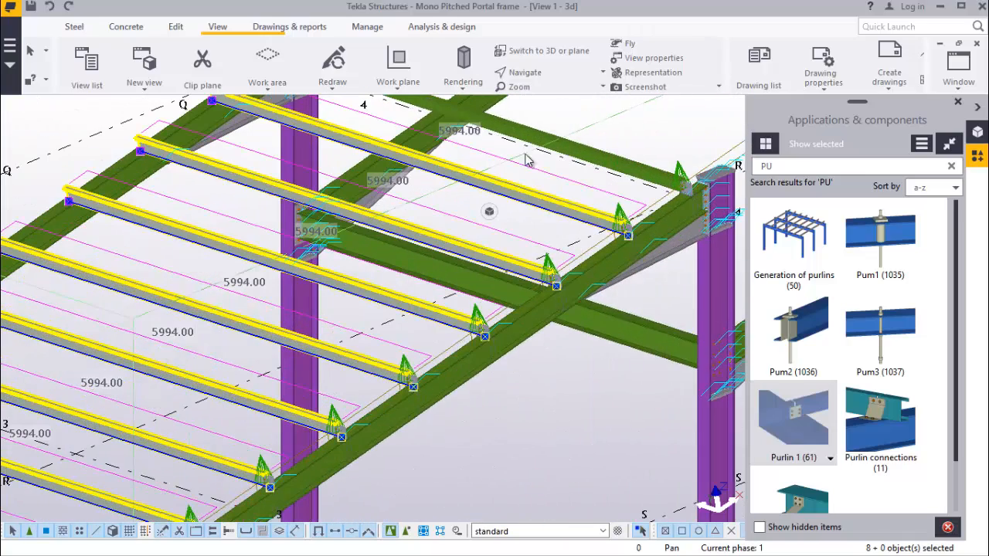
ctrl+click(563, 142)
Copy the selected first-bay roof purlins from the outer end of grid line 1 to the matching point on grid line 2
scroll(442, 215, down, 4)
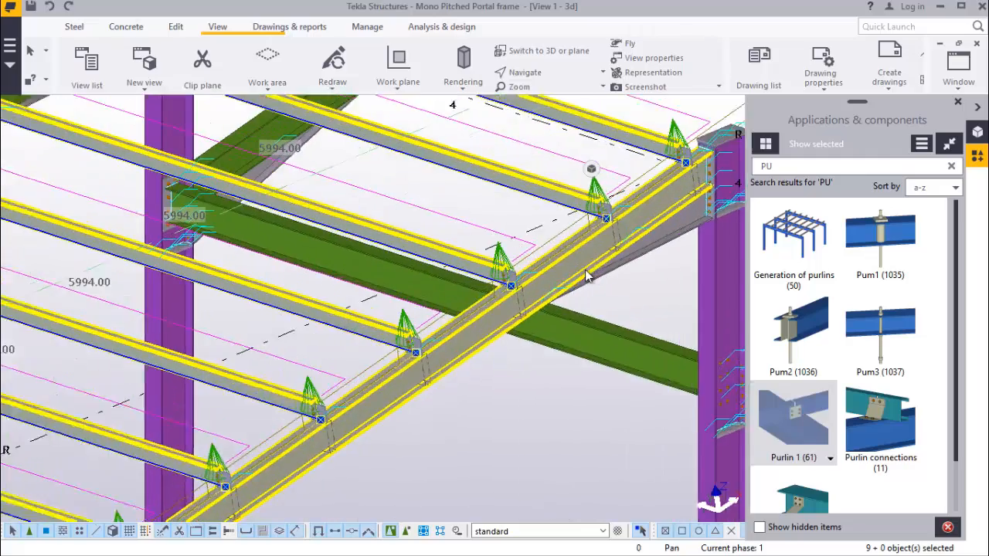
scroll(333, 234, down, 5)
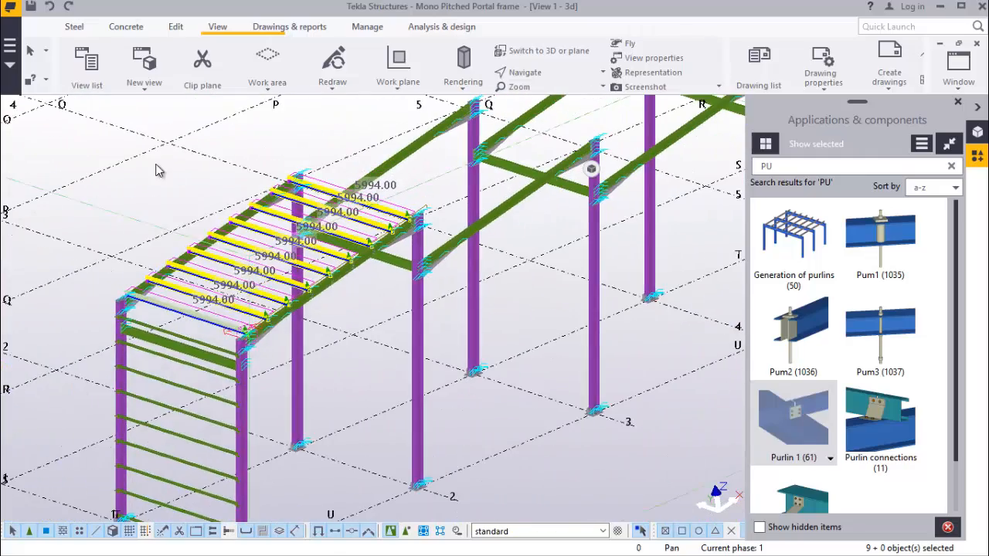
right_click(153, 165)
click(193, 195)
scroll(183, 197, down, 3)
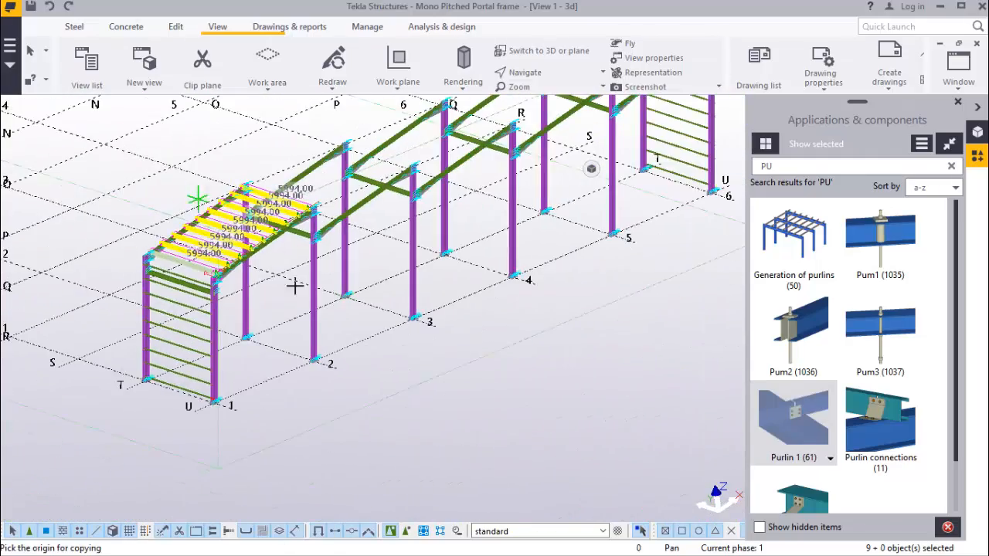
scroll(235, 410, up, 4)
scroll(257, 417, up, 1)
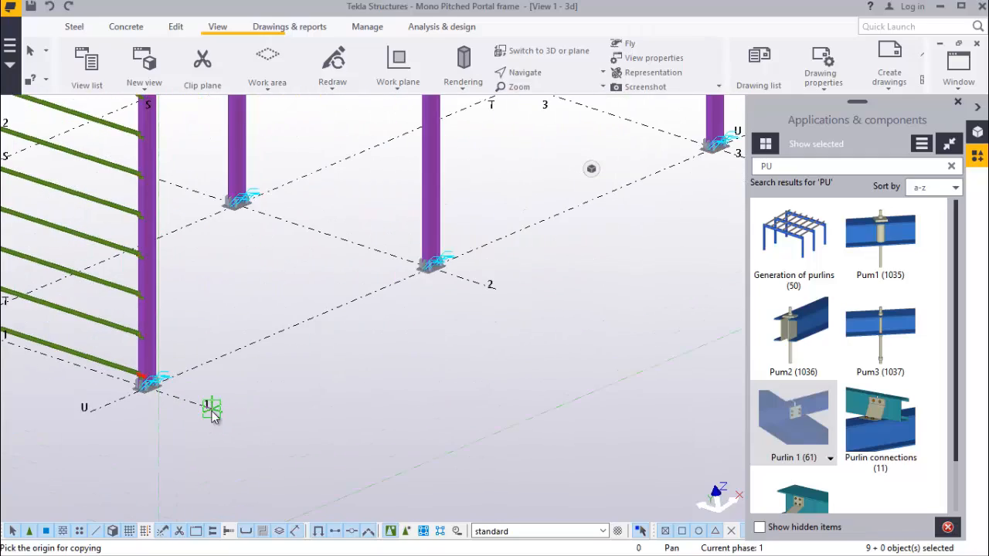
scroll(211, 410, down, 4)
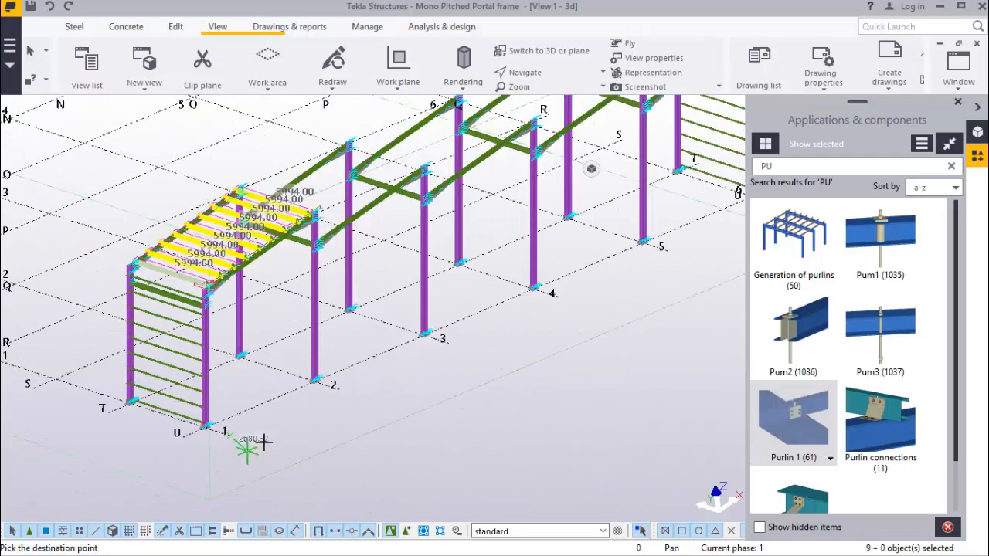
scroll(342, 391, up, 1)
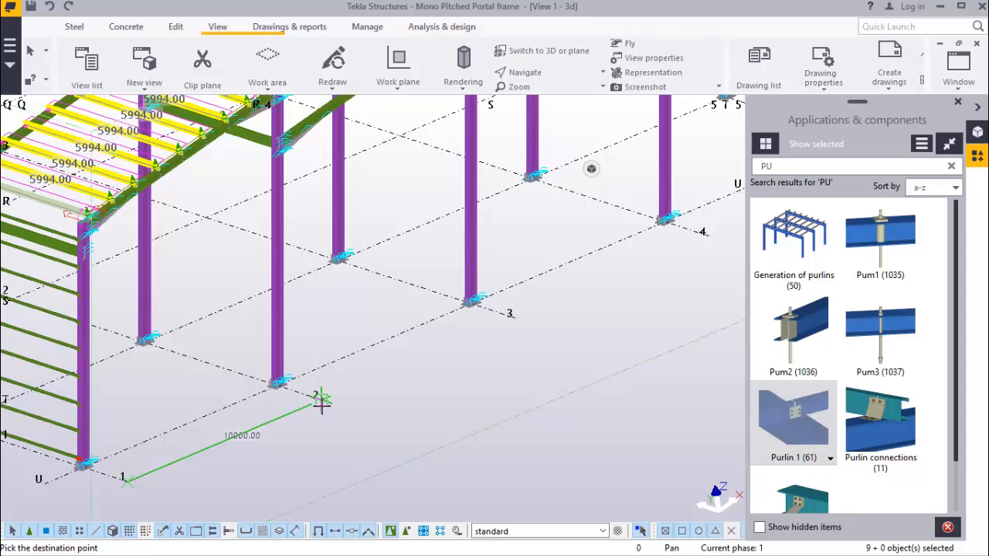
scroll(321, 398, up, 2)
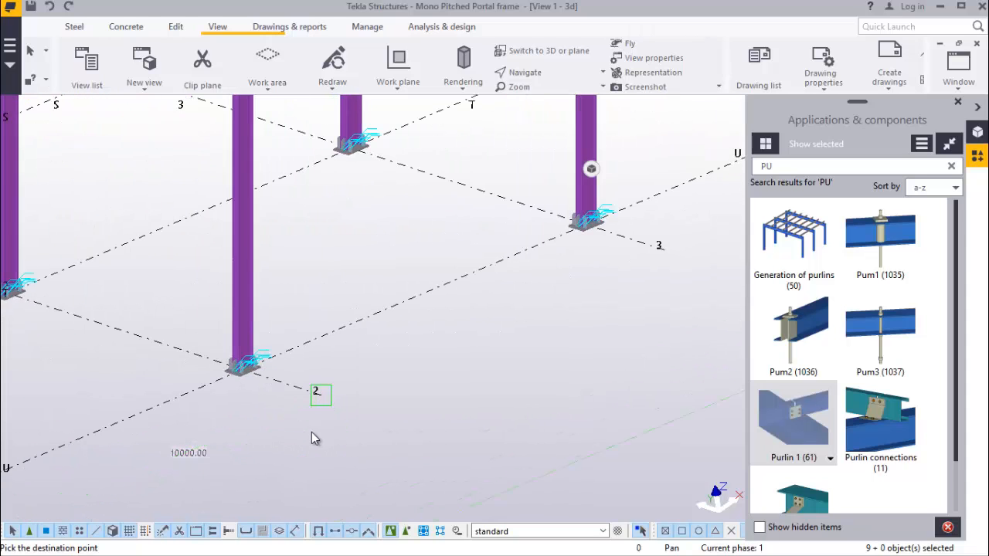
Copy the same purlins to the matching points on grid lines 3, 4 and 5, and end the copy command
scroll(315, 437, down, 4)
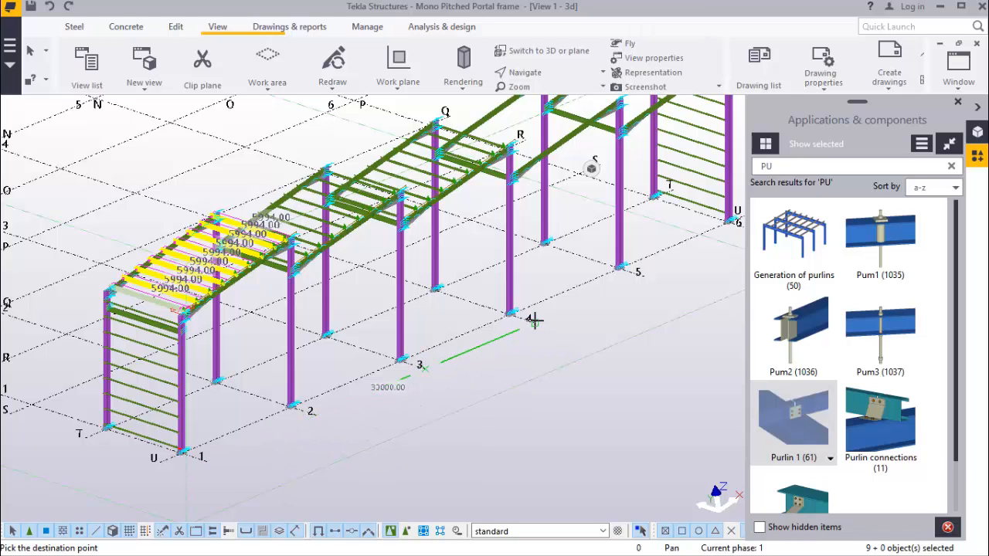
scroll(430, 408, down, 3)
scroll(579, 312, up, 4)
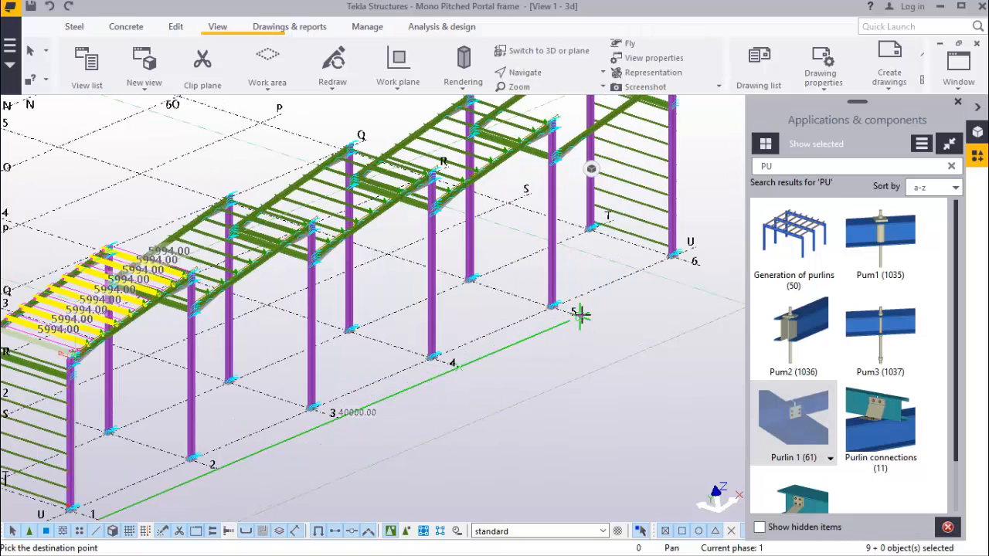
scroll(579, 329, down, 5)
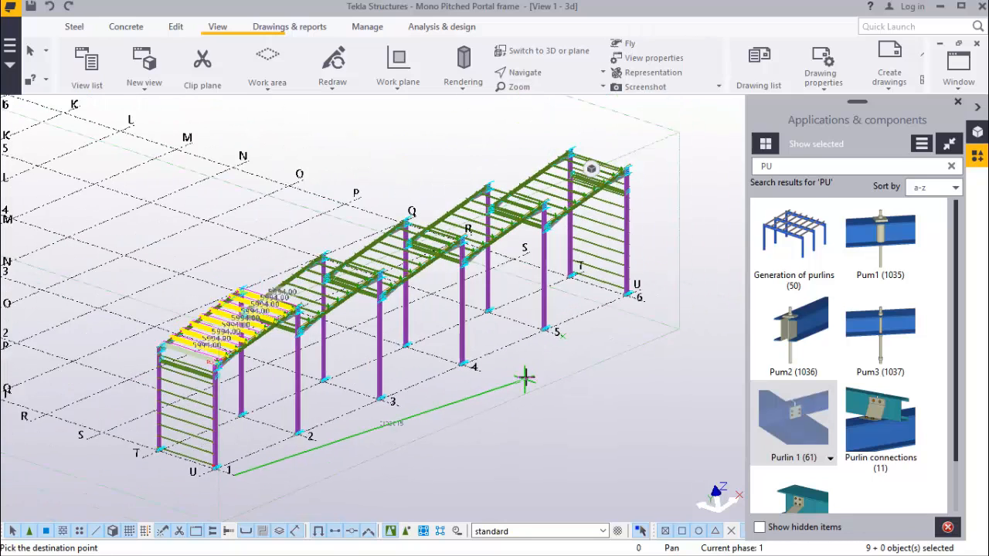
right_click(673, 149)
click(711, 159)
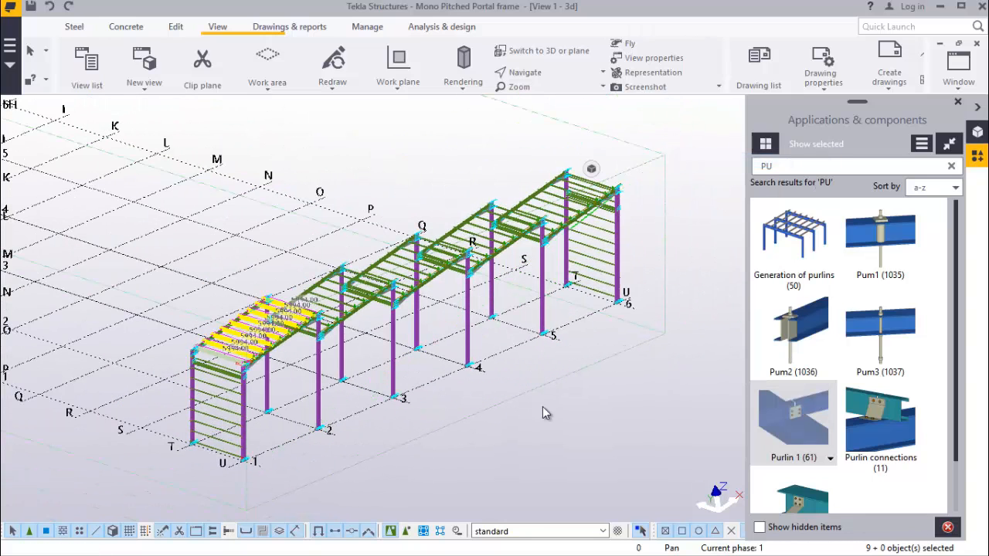
Examine the copied roof purlins and their seating on the rafters across the bays from several angles
scroll(263, 382, up, 10)
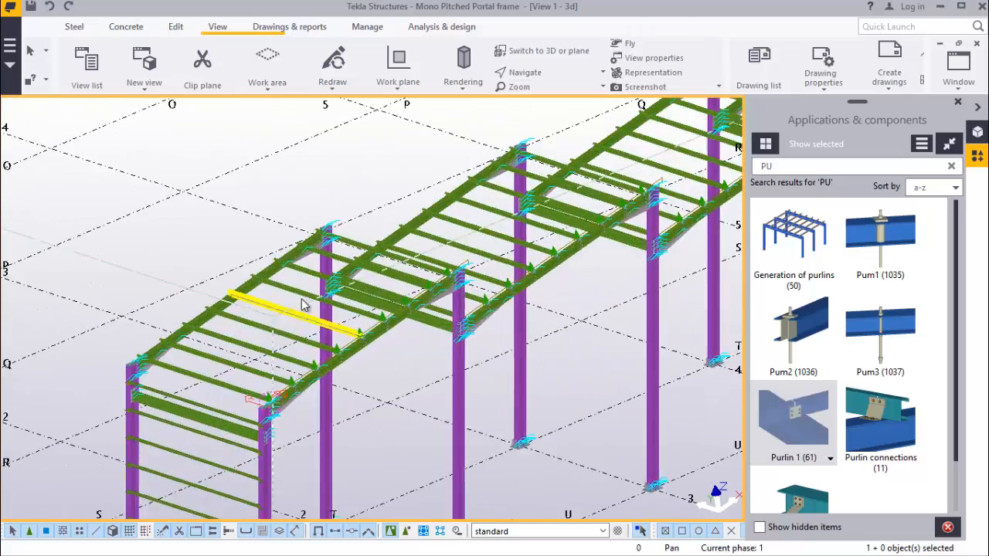
scroll(345, 253, down, 6)
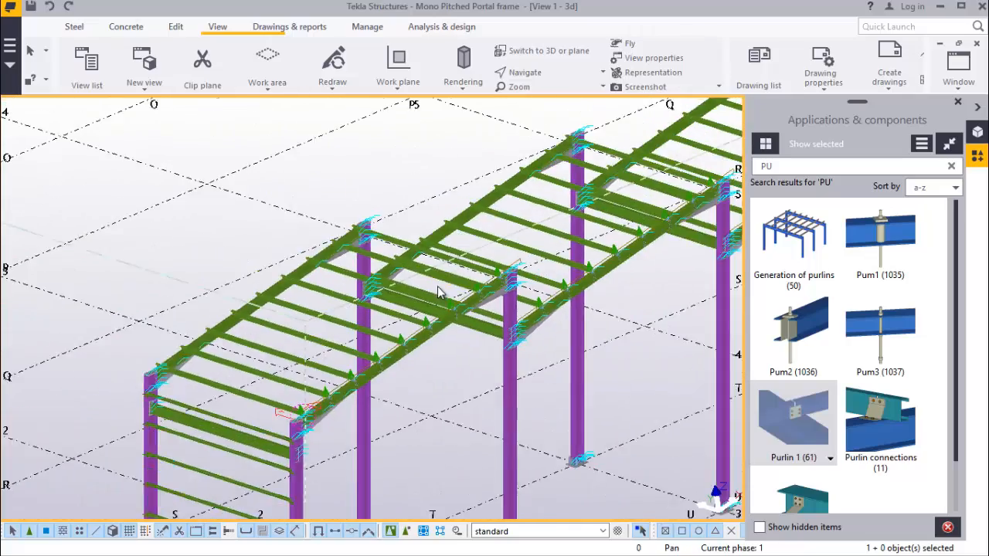
scroll(492, 300, up, 4)
scroll(425, 309, down, 3)
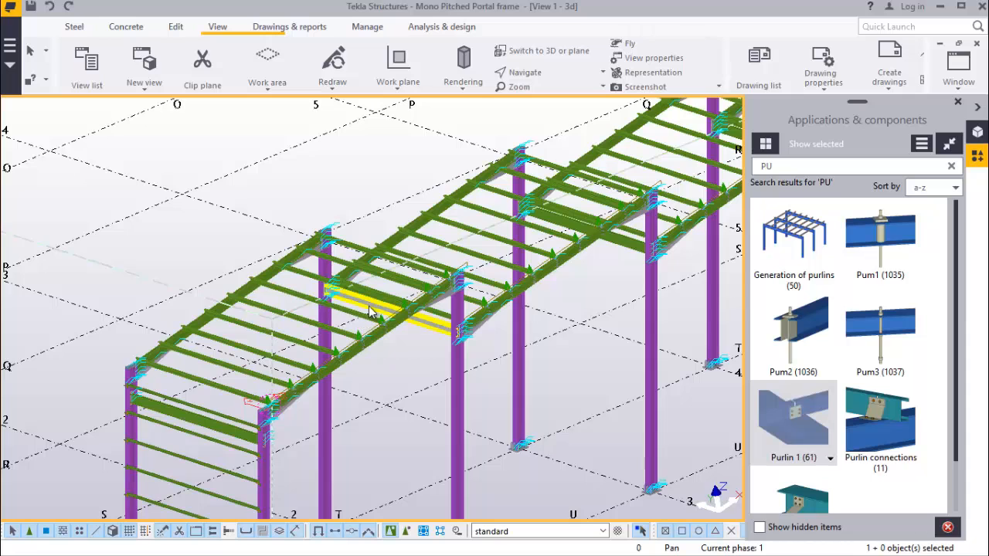
scroll(369, 311, down, 3)
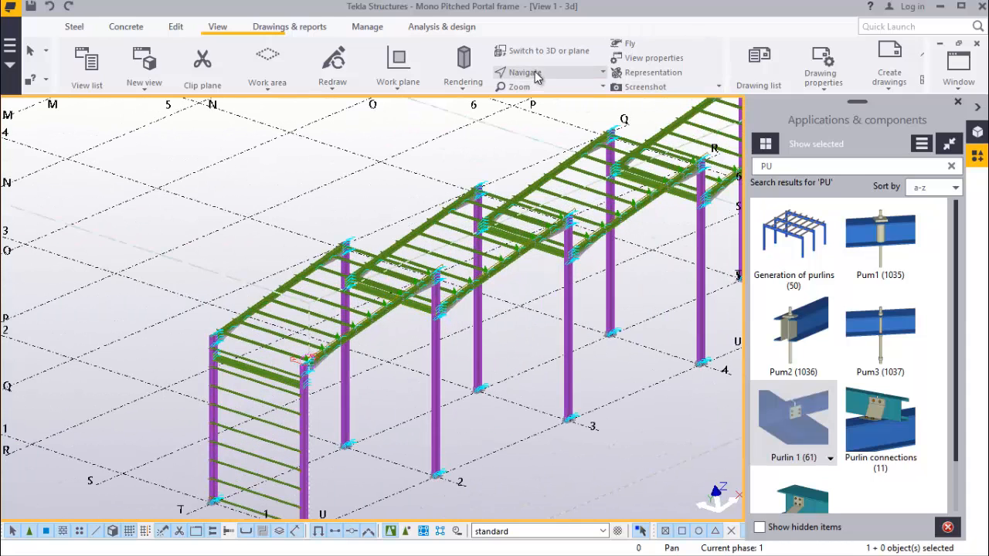
click(541, 72)
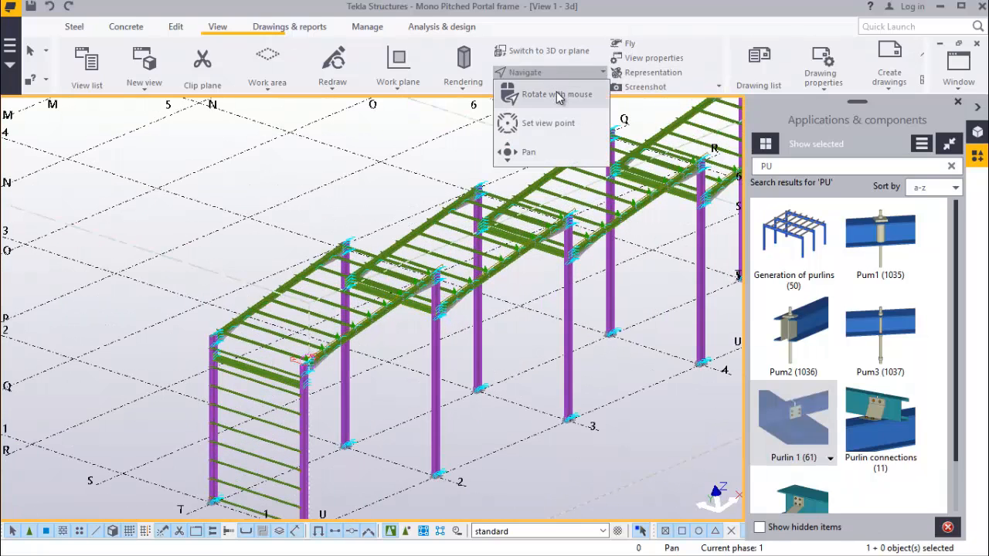
click(558, 94)
drag(447, 274, 394, 275)
scroll(393, 274, up, 3)
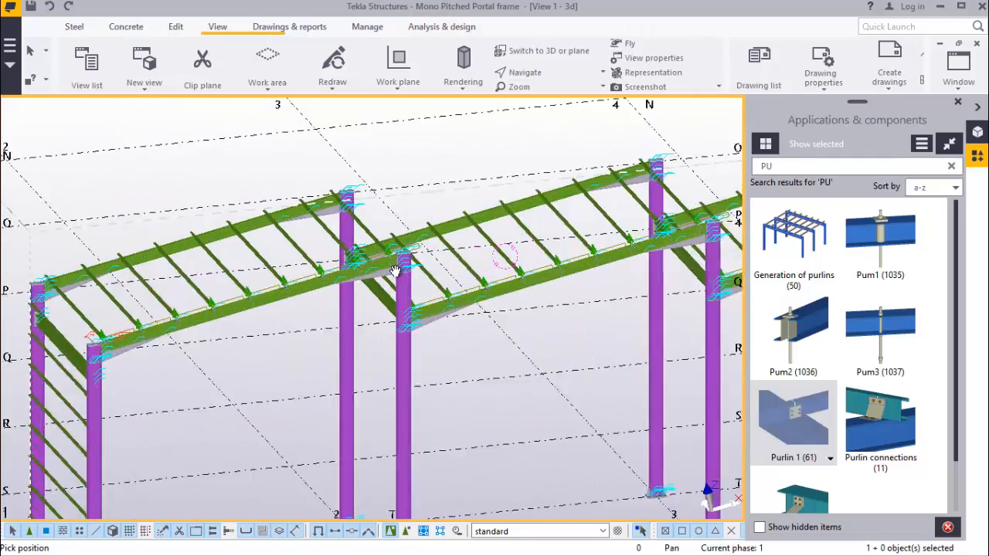
ctrl+middle_drag(410, 276, 289, 272)
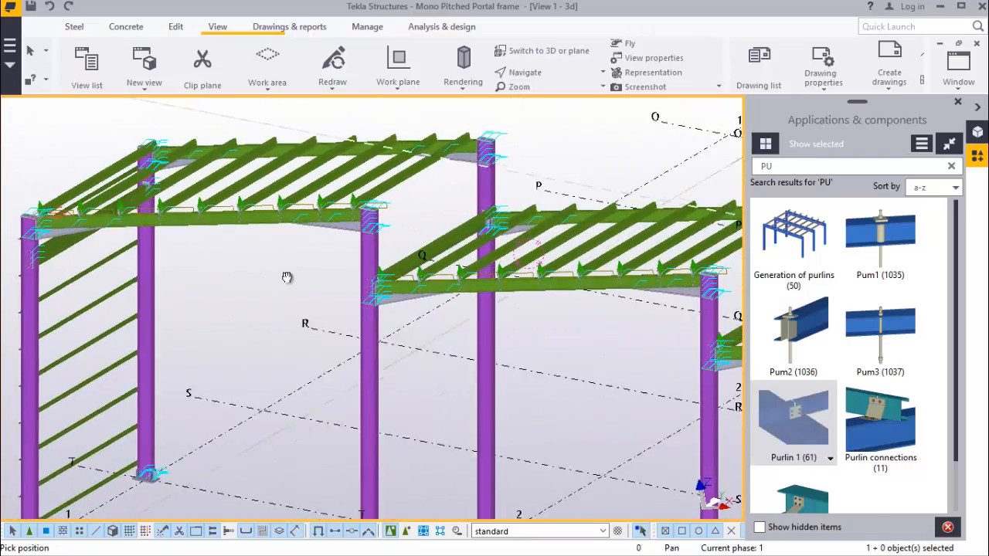
Examine the column-top connections, roof purlins and side girts across the stepped portal frame bays
scroll(405, 243, up, 4)
scroll(411, 236, up, 4)
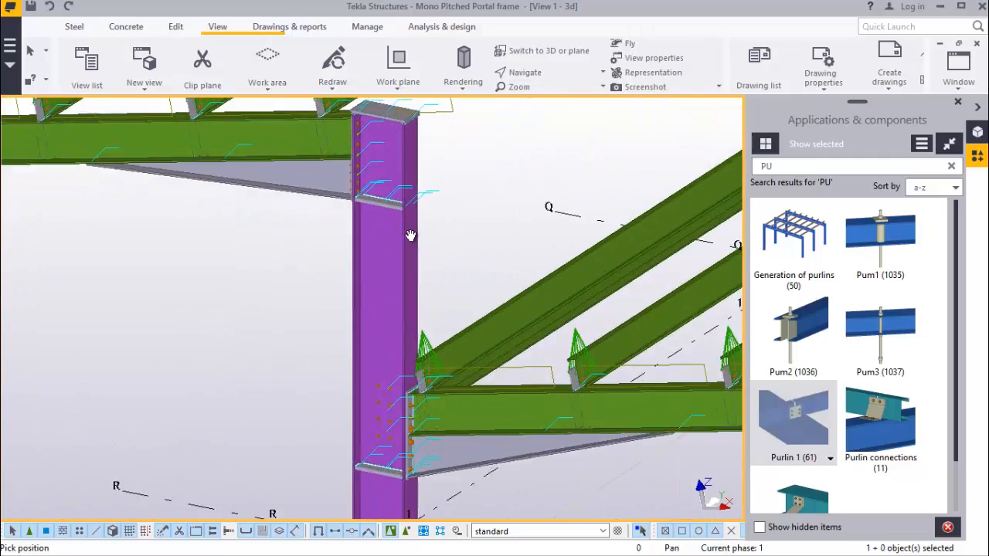
scroll(412, 282, down, 5)
scroll(486, 320, down, 5)
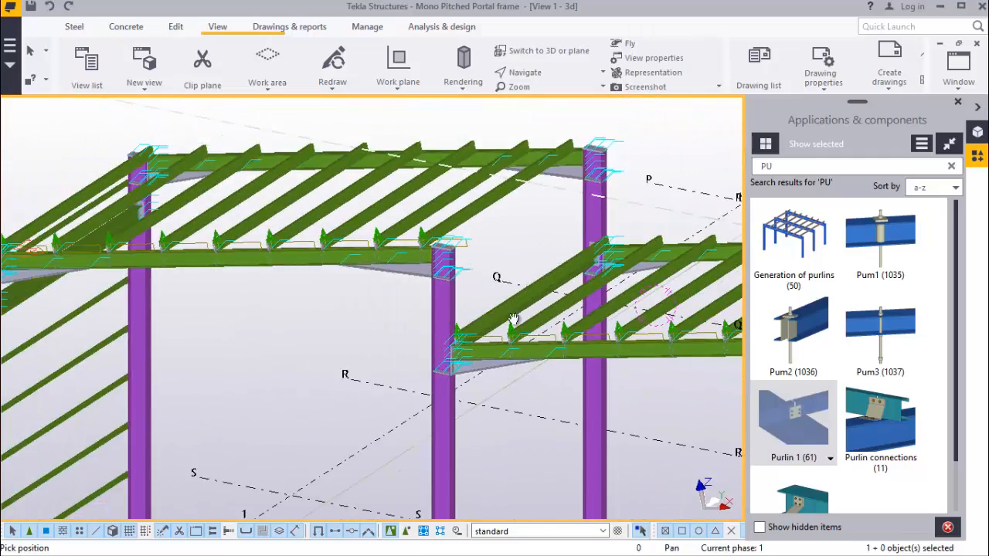
scroll(656, 249, up, 3)
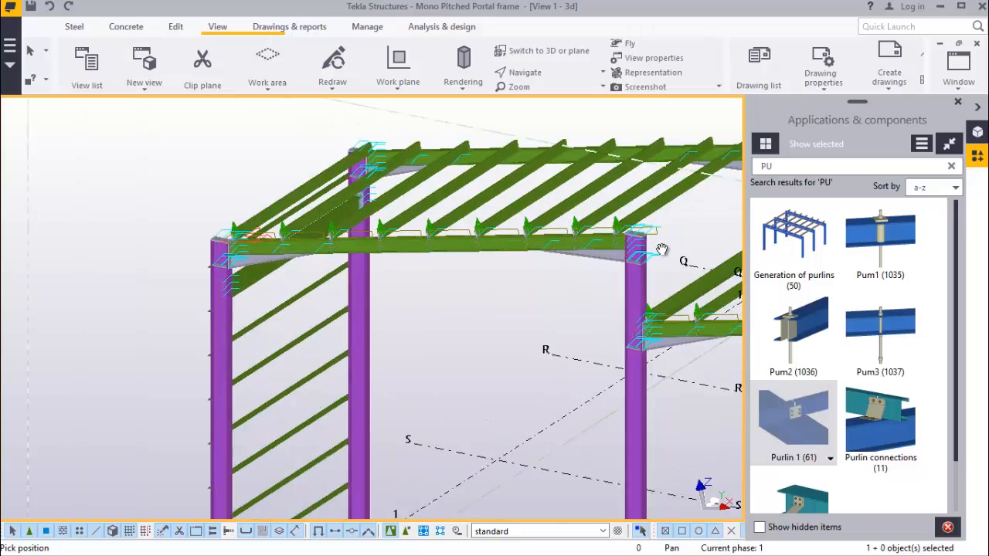
scroll(235, 353, down, 7)
scroll(420, 345, up, 8)
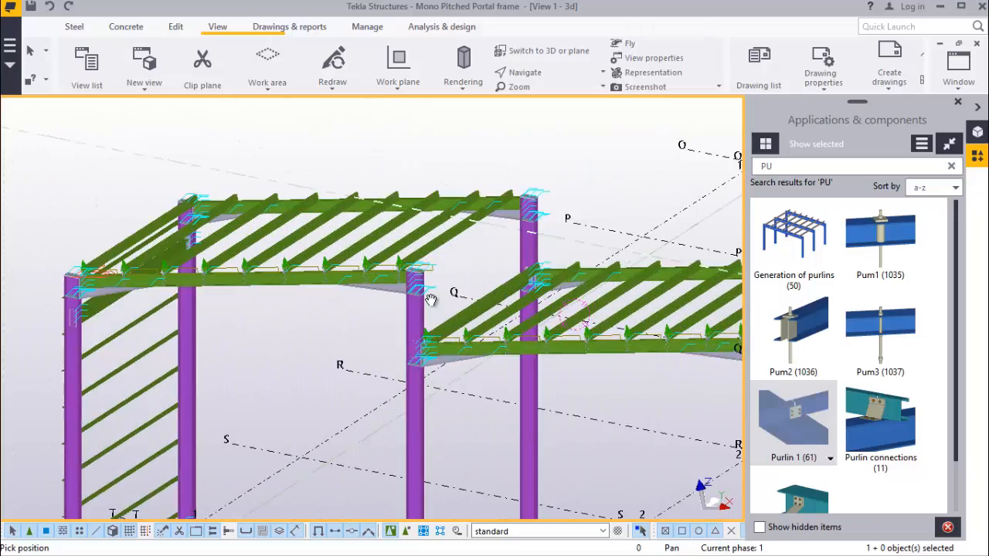
scroll(420, 265, up, 8)
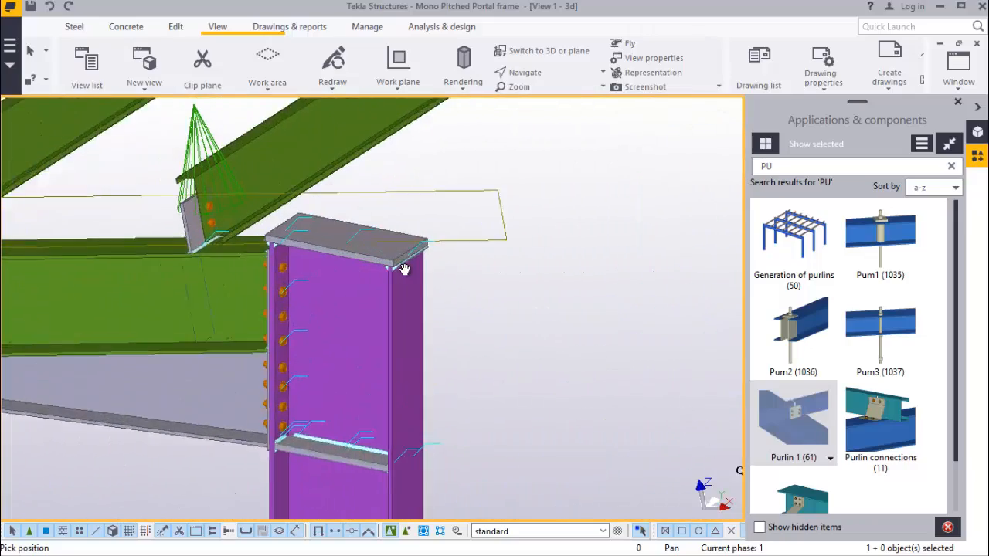
scroll(346, 280, down, 8)
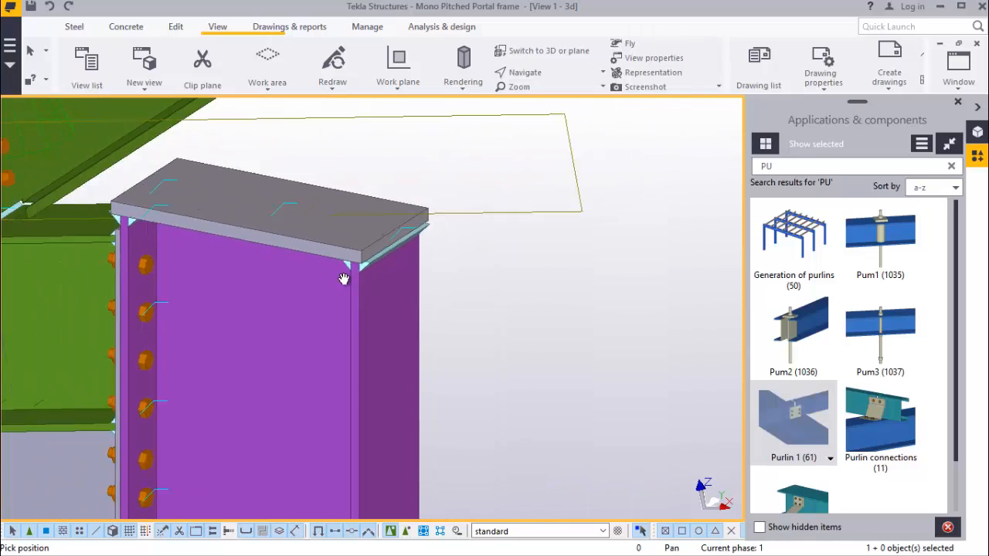
scroll(339, 276, down, 10)
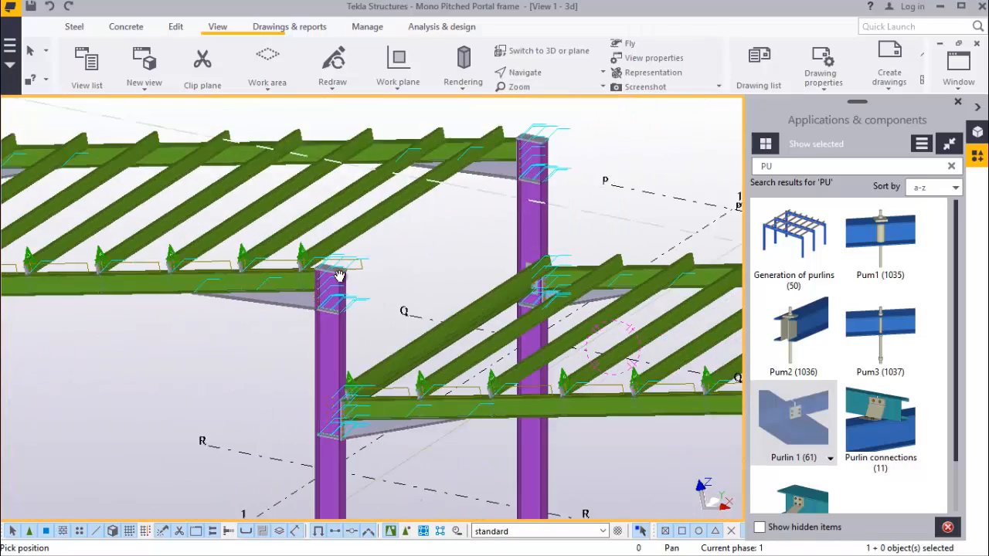
scroll(339, 276, down, 5)
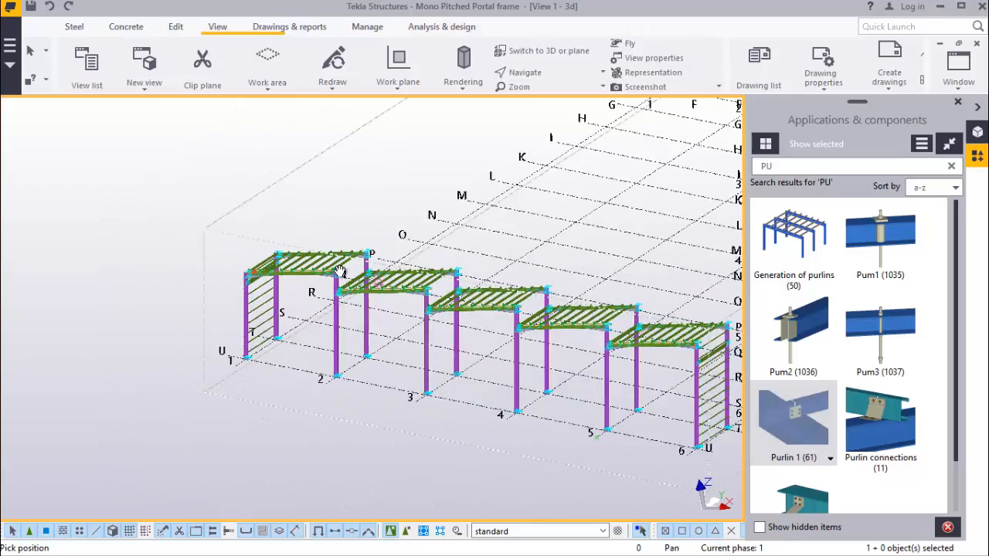
scroll(628, 358, up, 5)
scroll(628, 358, up, 5)
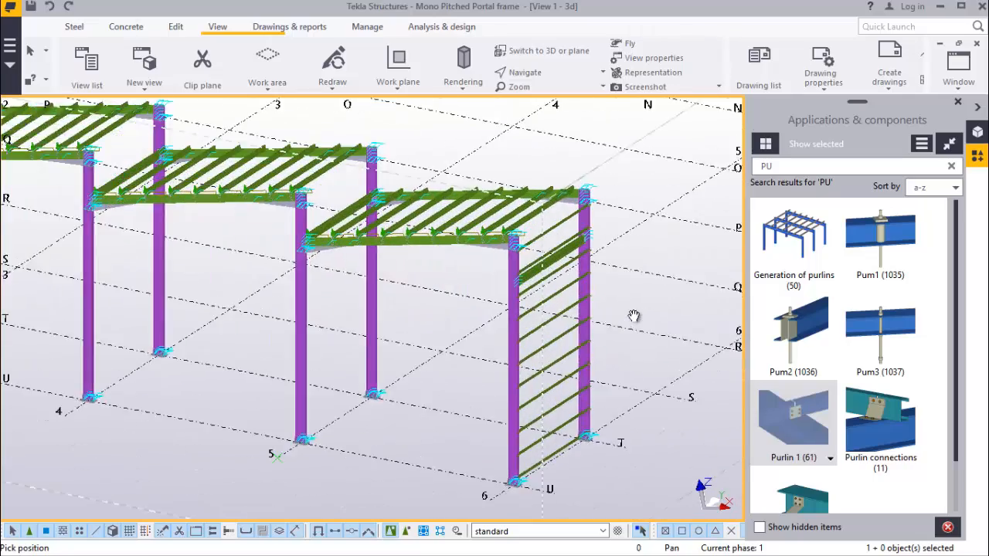
Select the uppermost side girt between the two end columns on grid line 6, together with its cleats at both ends
right_click(601, 281)
click(626, 295)
scroll(464, 199, up, 3)
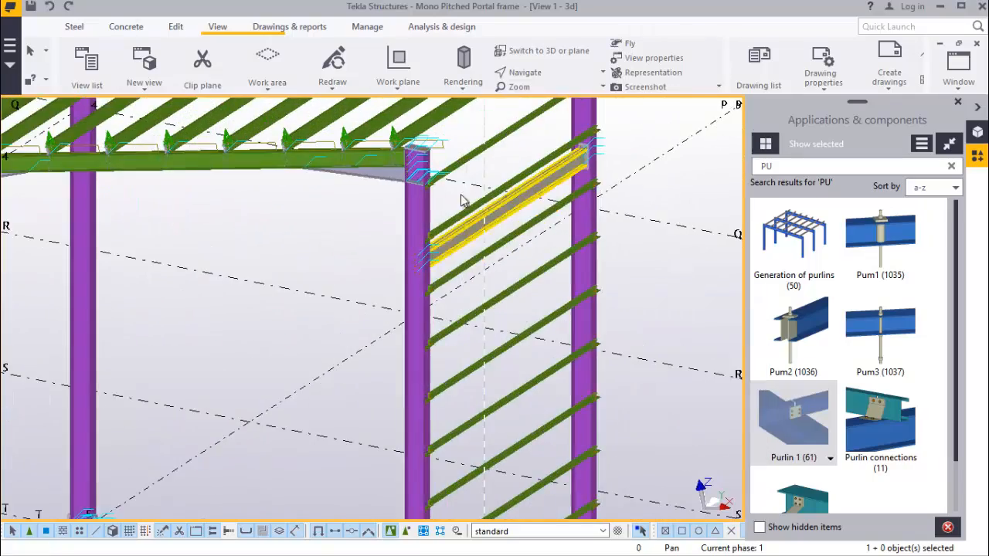
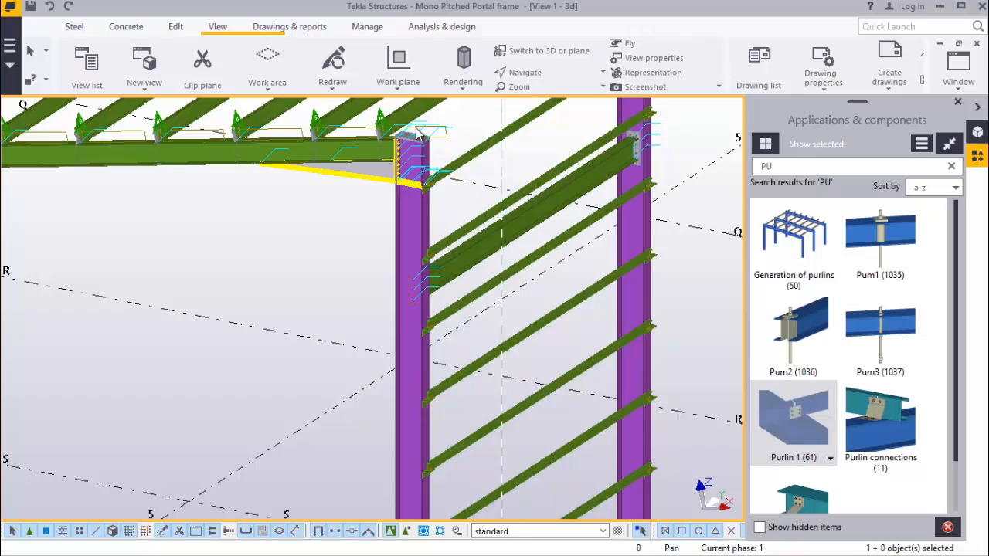
scroll(417, 134, up, 3)
click(329, 390)
scroll(333, 392, down, 3)
scroll(619, 204, up, 3)
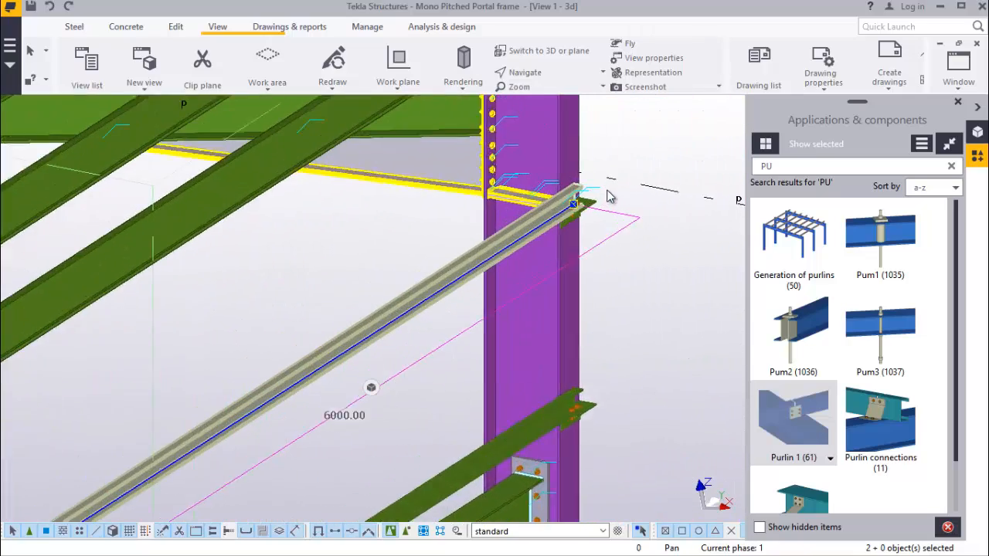
scroll(608, 196, up, 3)
scroll(575, 210, down, 5)
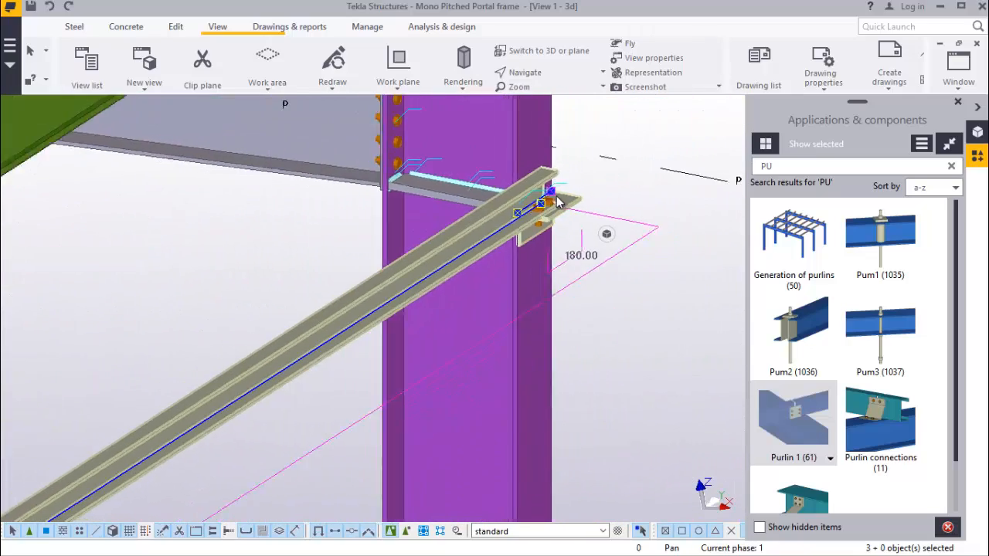
Add the second side girt from the top on grid line 6 and both of its end cleats to the selection
scroll(411, 398, up, 6)
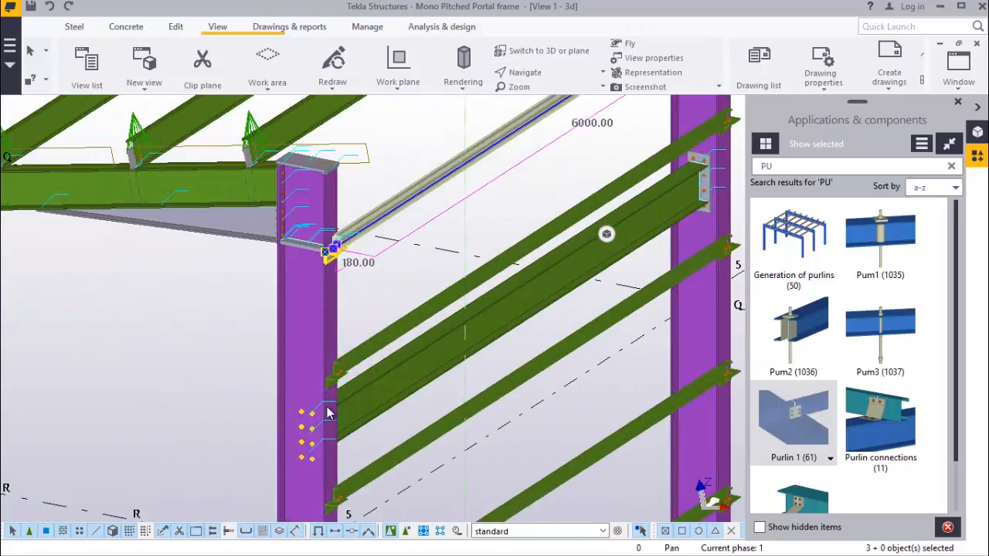
click(327, 344)
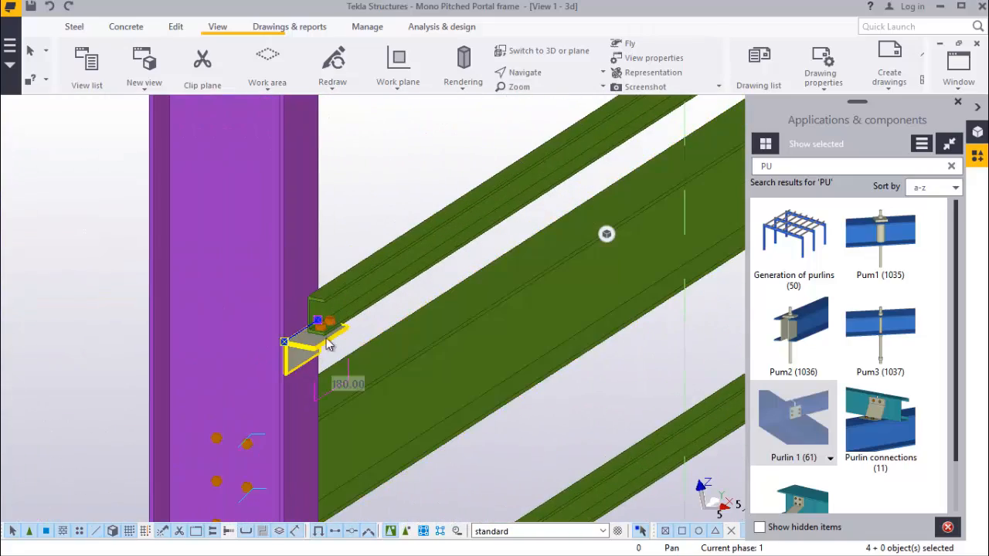
shift+click(379, 281)
scroll(235, 366, down, 4)
scroll(570, 191, up, 6)
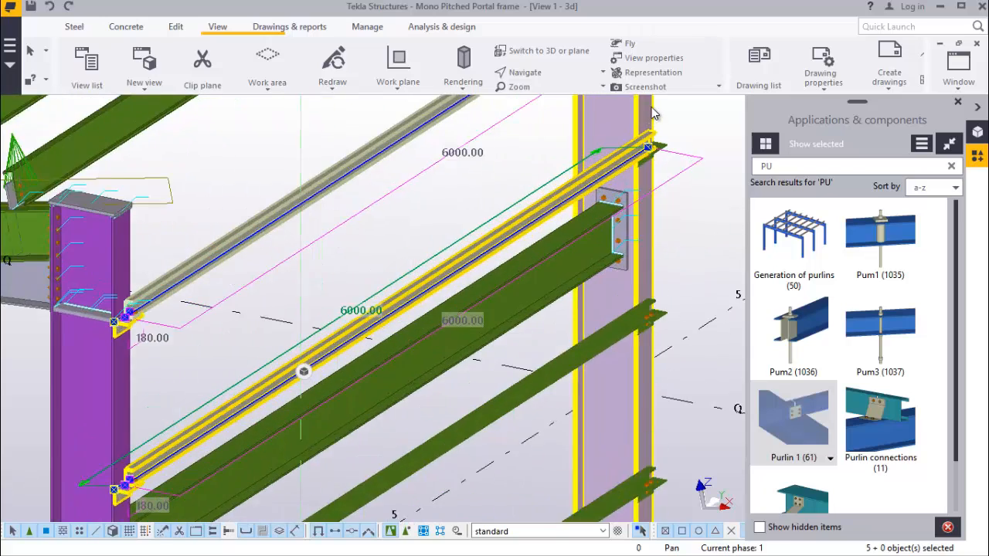
shift+click(670, 204)
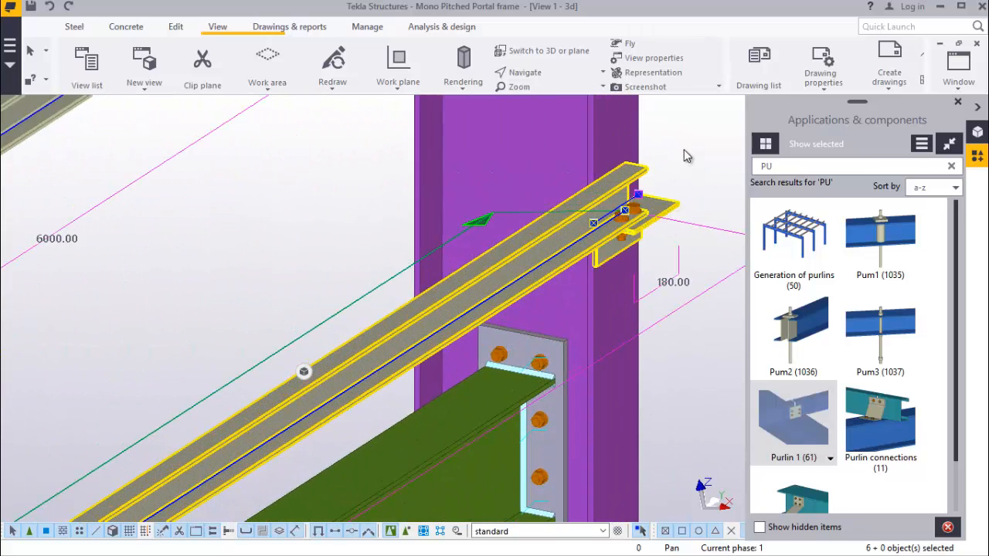
Copy the selected girts and cleats from the cap plate edge of the line 6 column to the matching point on line 5, 10000 away
right_click(682, 203)
click(719, 154)
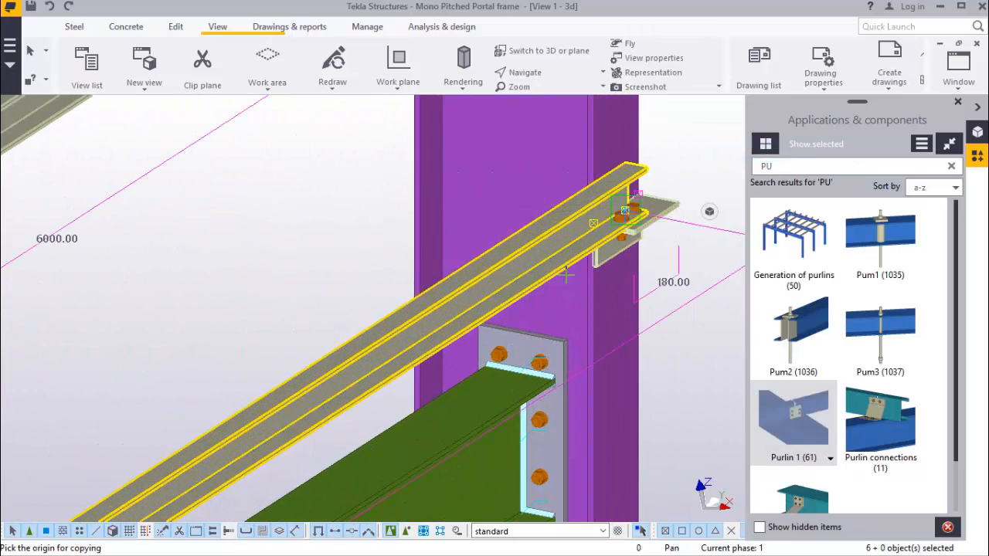
scroll(575, 313, down, 5)
scroll(369, 334, up, 6)
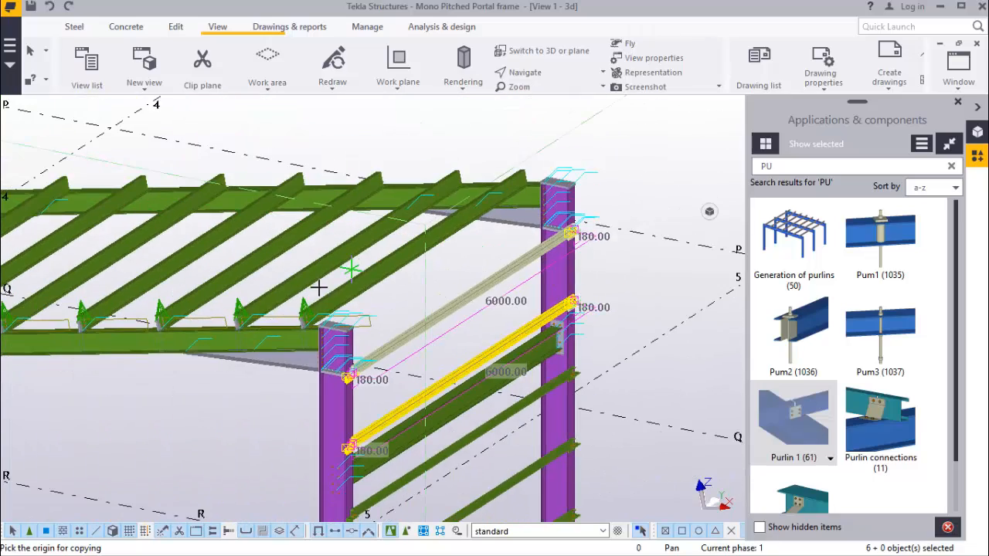
scroll(369, 334, up, 4)
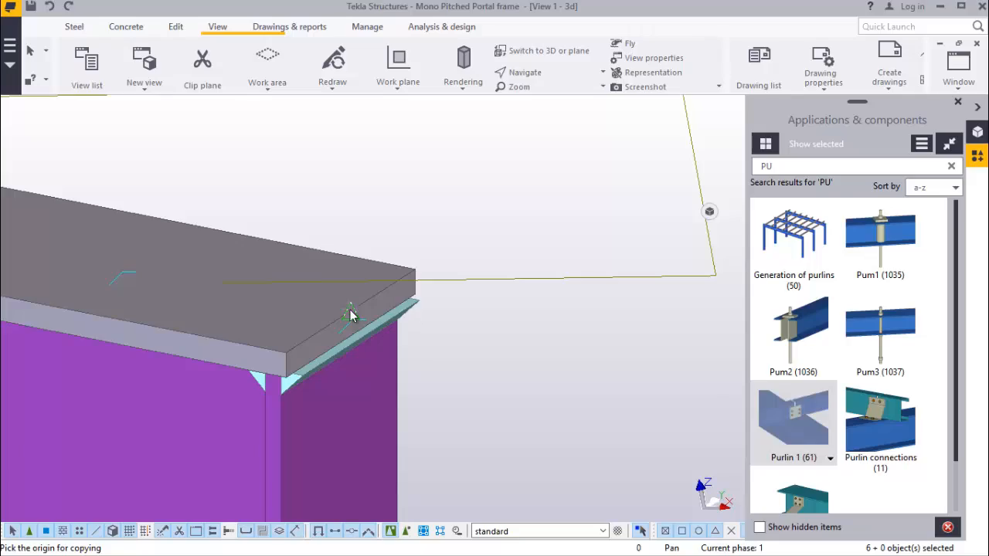
click(350, 315)
scroll(475, 331, down, 8)
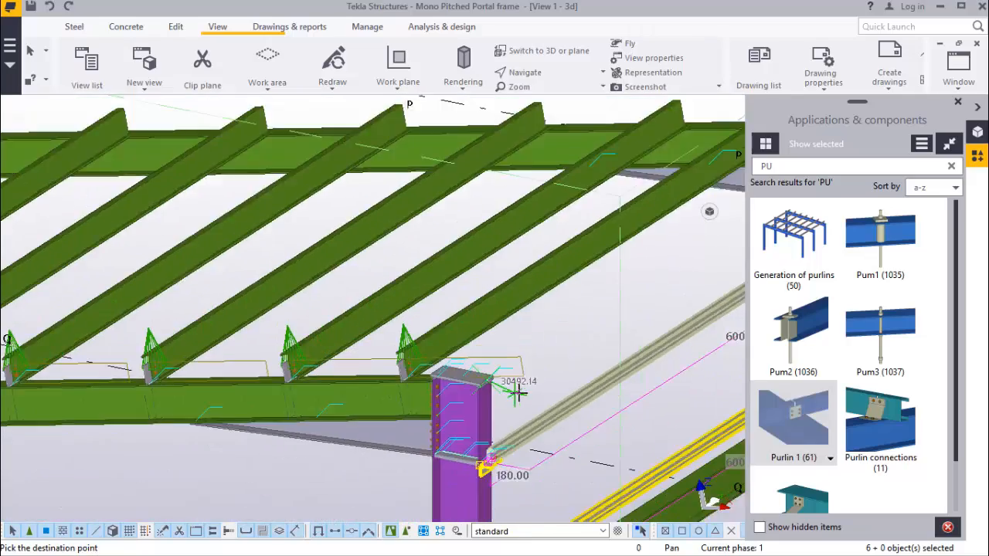
scroll(516, 393, down, 5)
scroll(232, 326, up, 4)
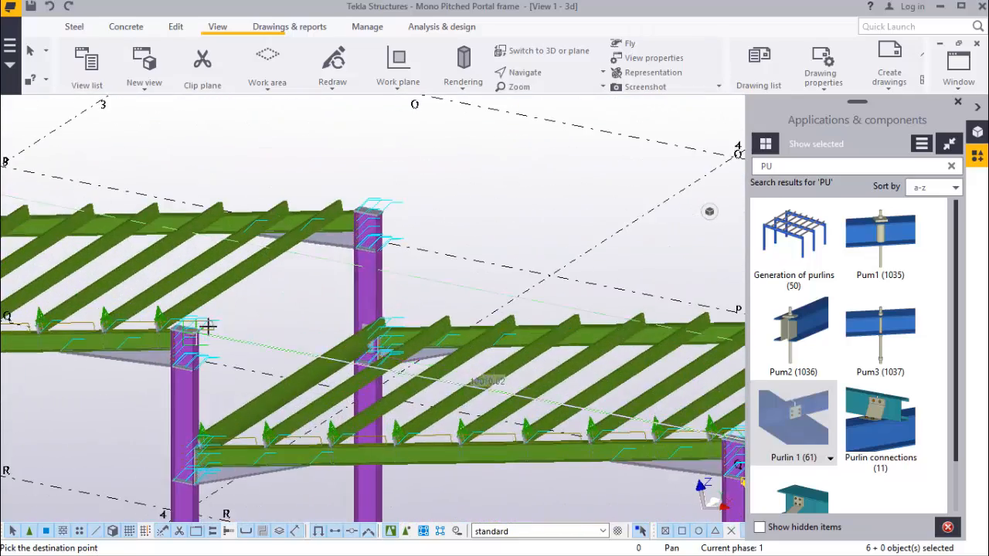
scroll(209, 327, up, 5)
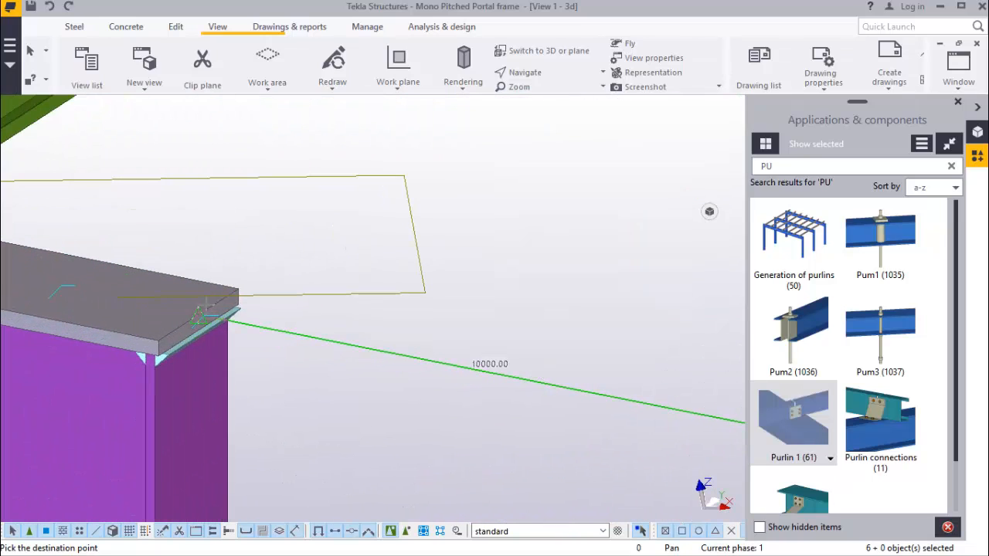
scroll(409, 281, down, 6)
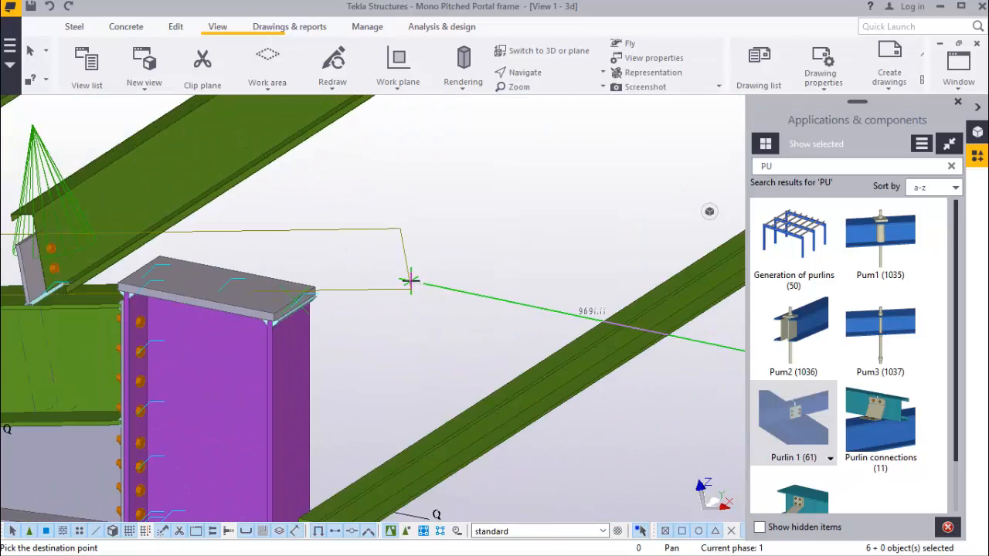
scroll(429, 276, down, 2)
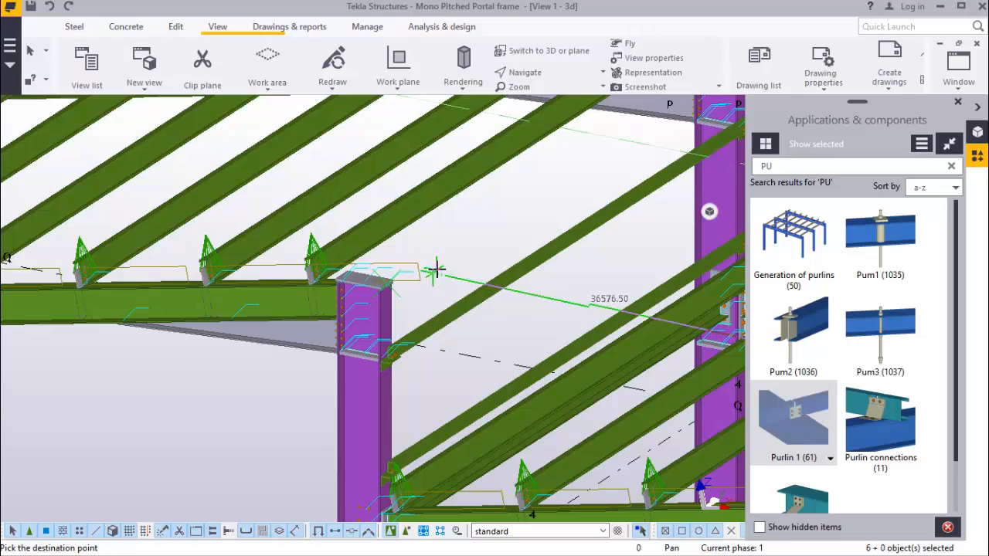
Place another copy of the girts and cleats at the matching cap plate point on the line 4 column, 20000 from the origin
scroll(516, 310, down, 2)
scroll(425, 424, up, 4)
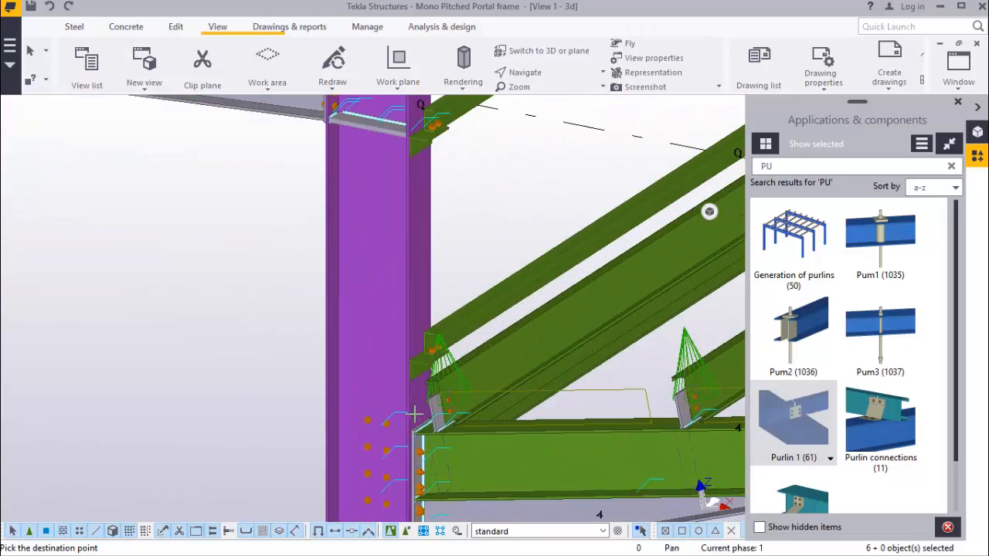
scroll(440, 402, down, 3)
scroll(541, 424, down, 4)
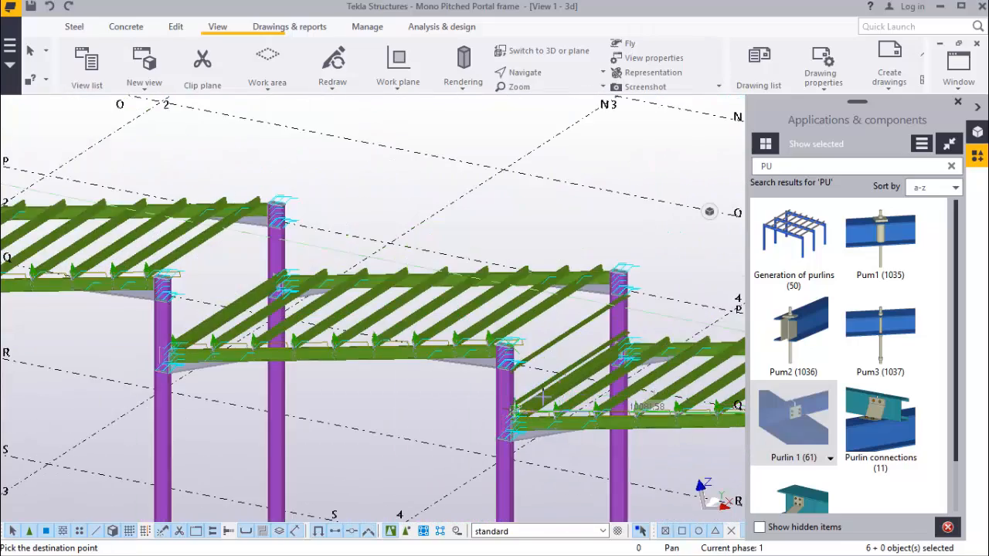
scroll(217, 324, up, 2)
scroll(300, 292, up, 5)
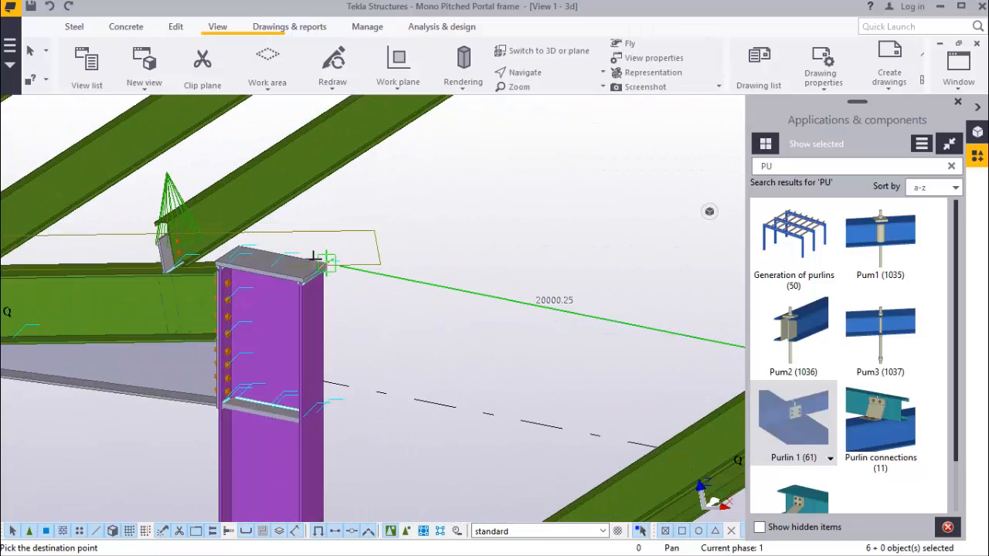
scroll(317, 275, up, 2)
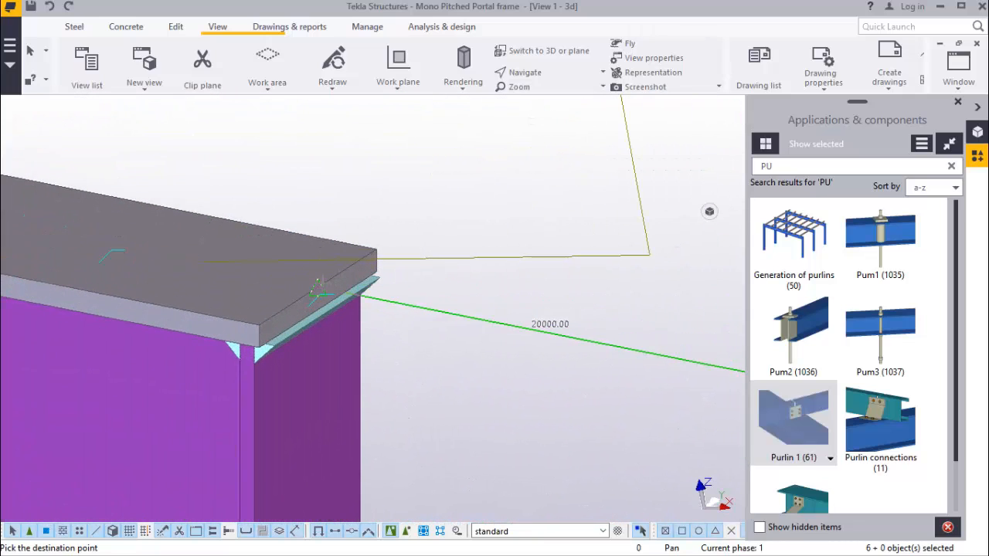
scroll(393, 302, down, 6)
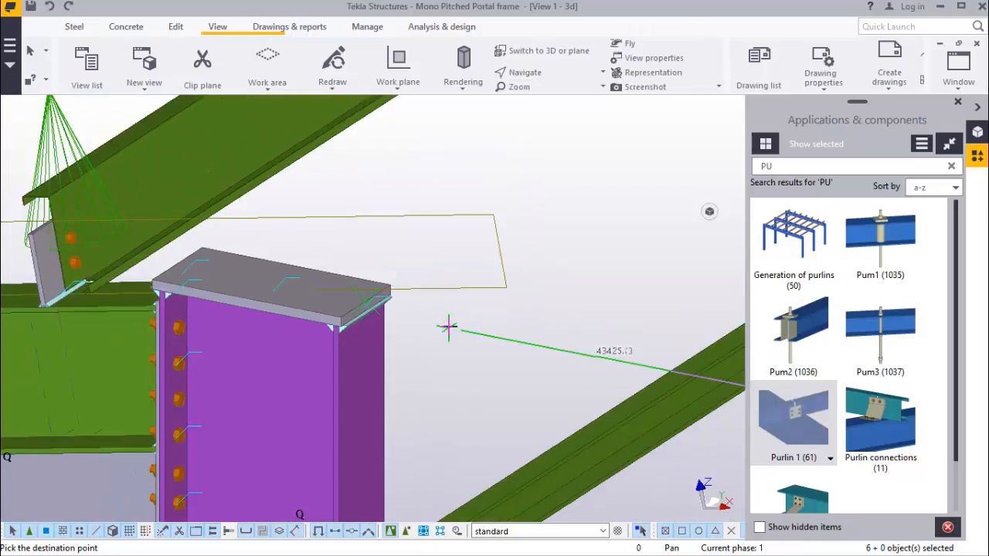
scroll(490, 360, down, 6)
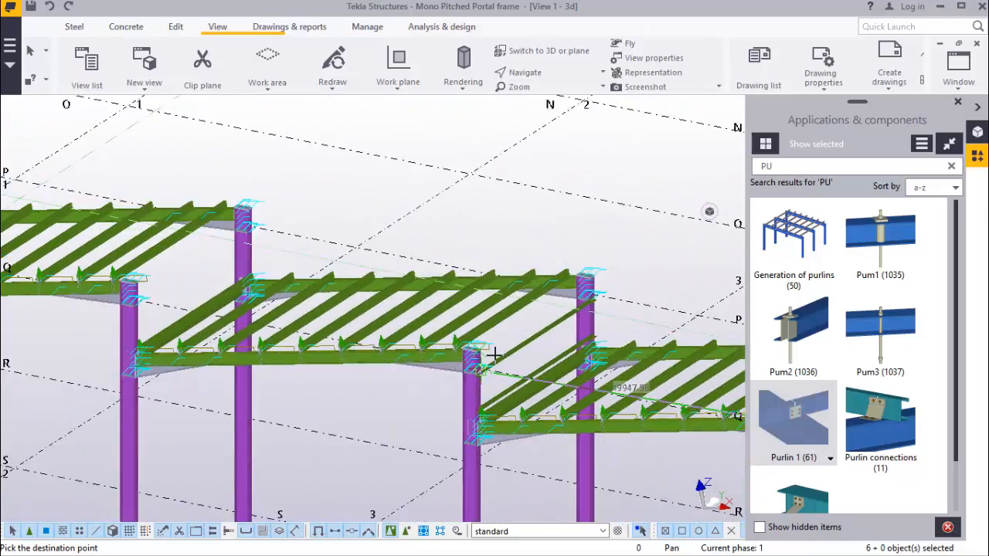
Place a further copy of the girts and cleats at the matching cap plate point on the line 3 column, 30000 from the origin
scroll(224, 297, up, 8)
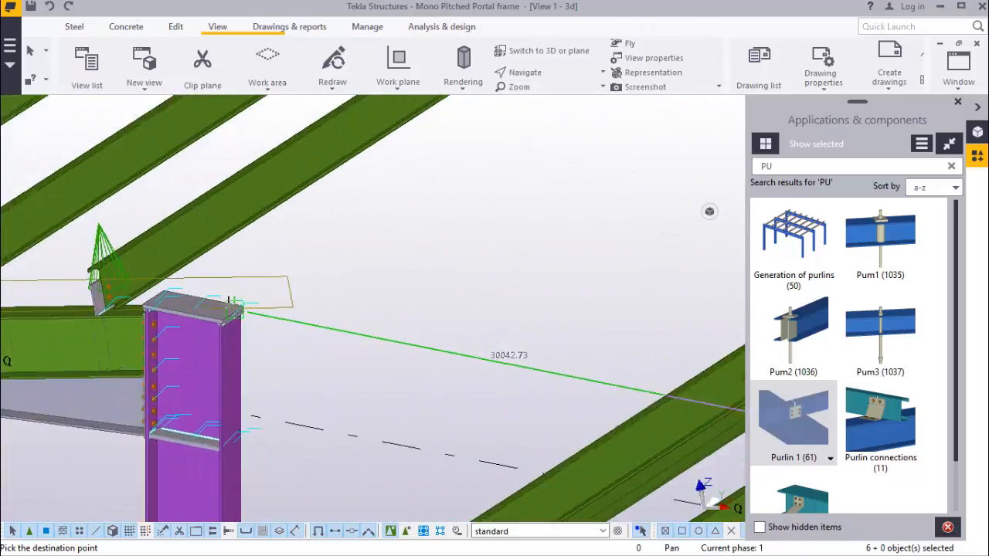
scroll(237, 320, up, 2)
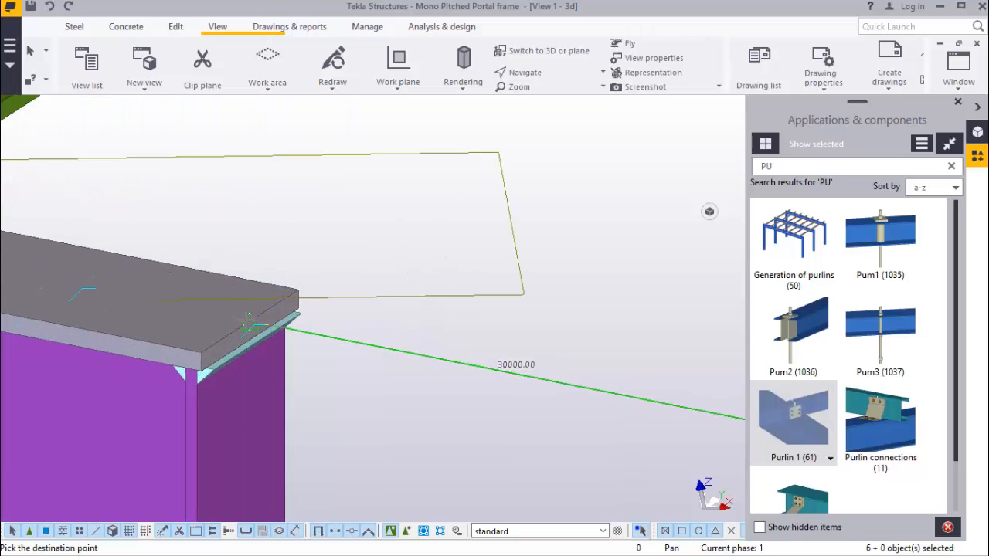
scroll(247, 321, down, 8)
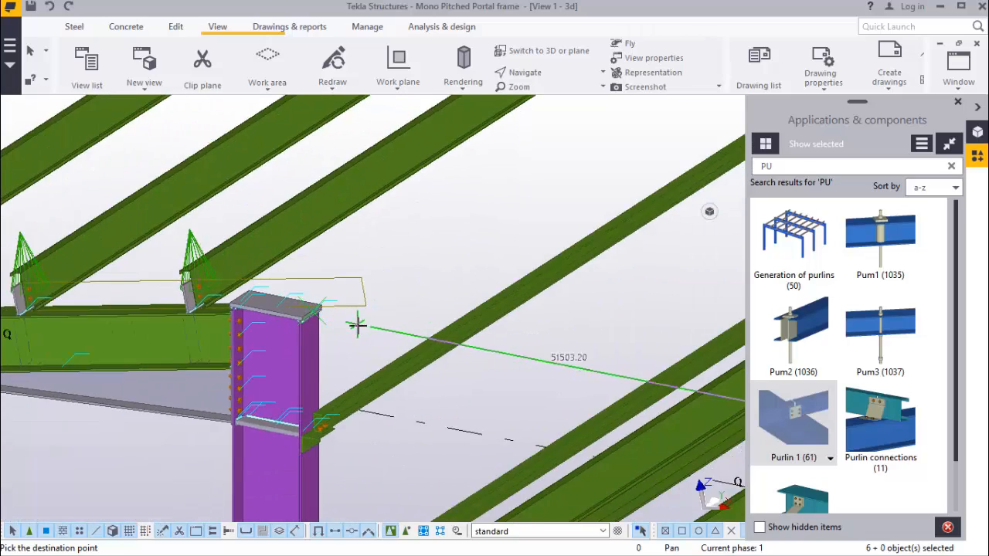
scroll(450, 352, down, 8)
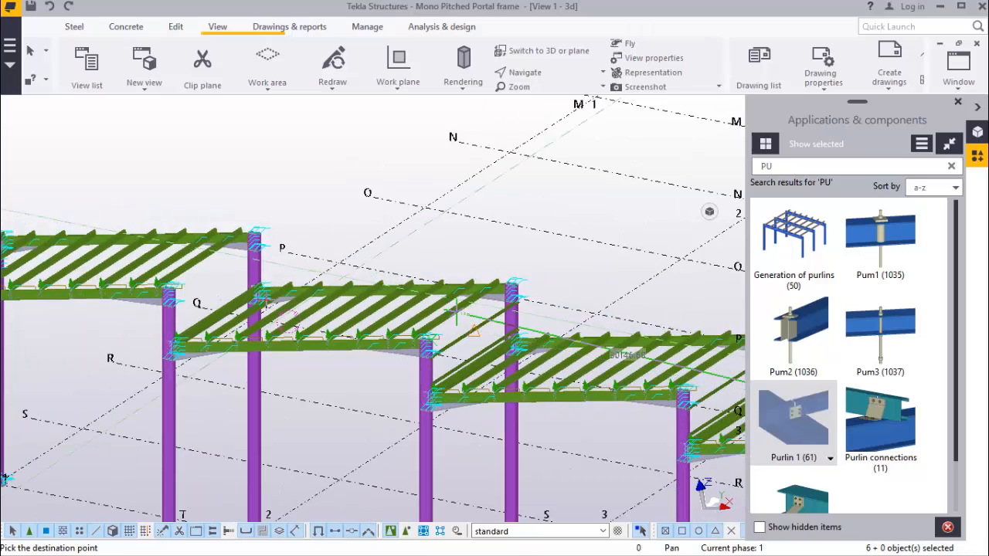
Place a final copy of the girts and cleats at the line 2 column's cap plate point, 40000 from the origin, and end copying
scroll(133, 279, up, 10)
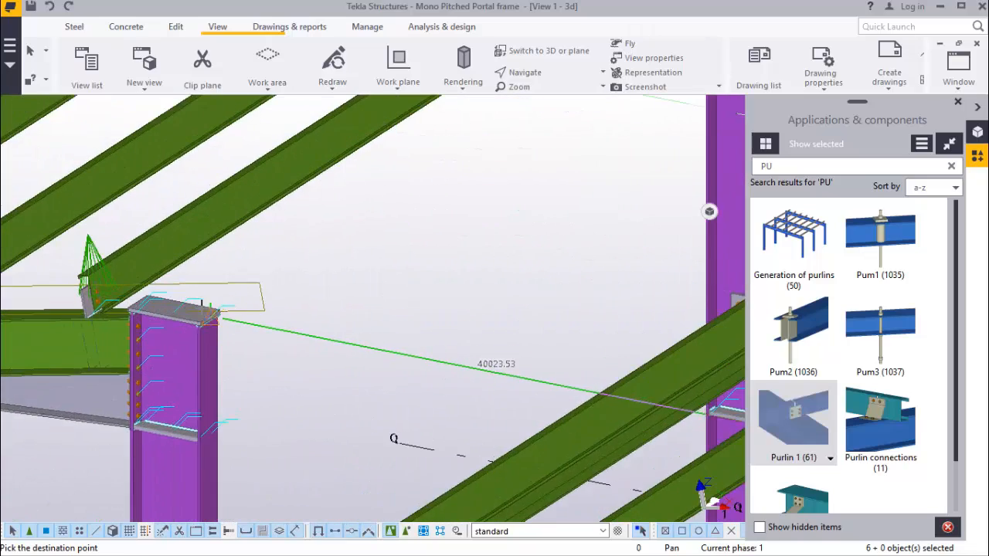
scroll(201, 315, up, 4)
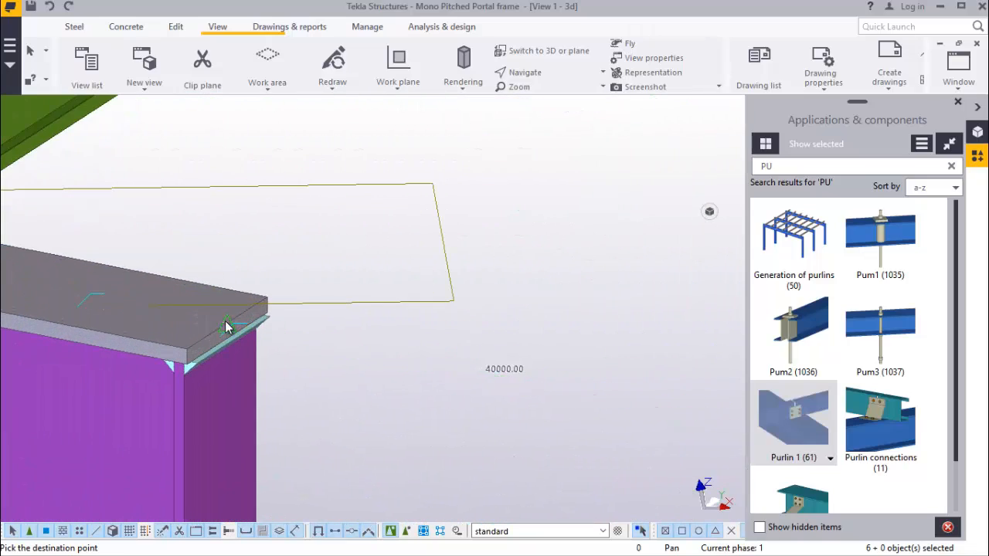
scroll(409, 347, down, 8)
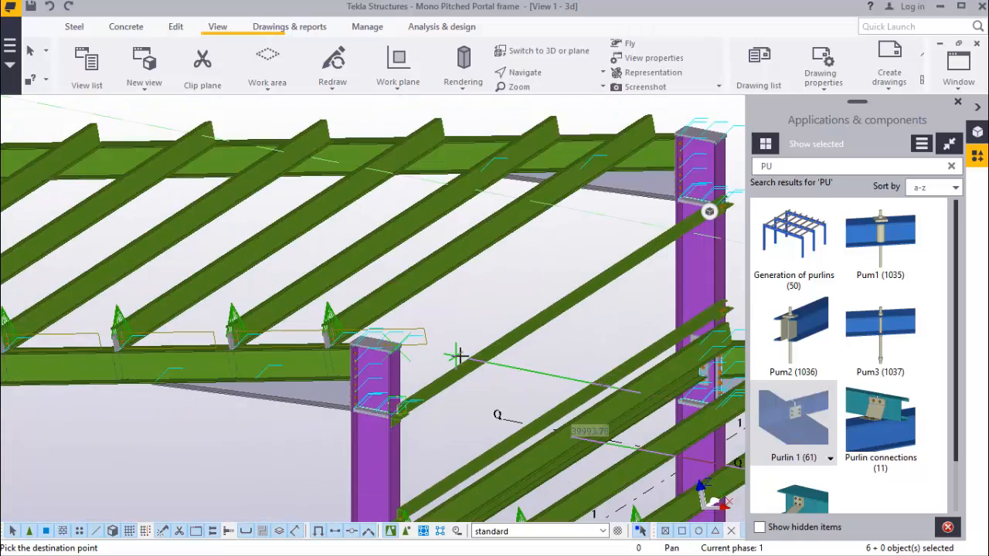
scroll(460, 356, down, 5)
scroll(468, 355, up, 2)
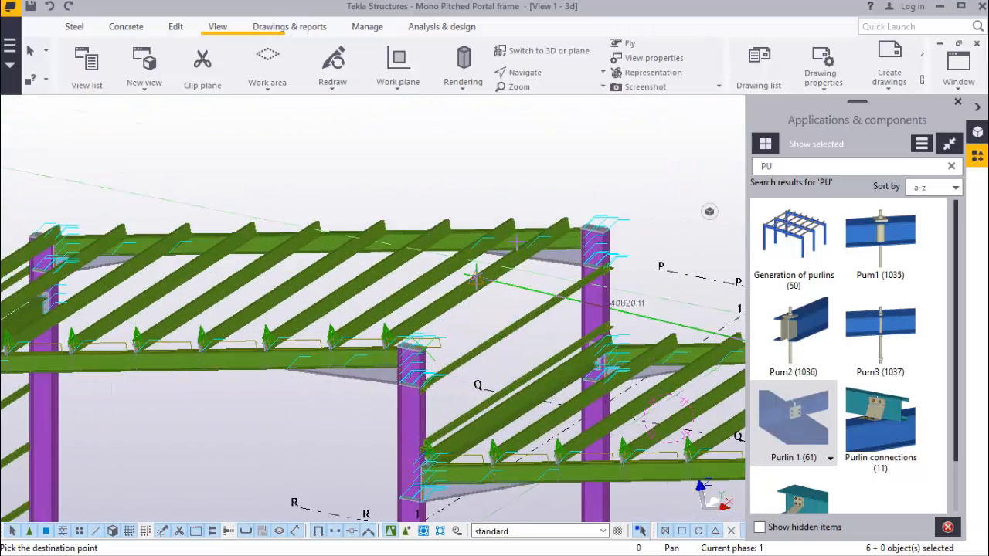
scroll(536, 335, up, 3)
right_click(630, 136)
click(690, 142)
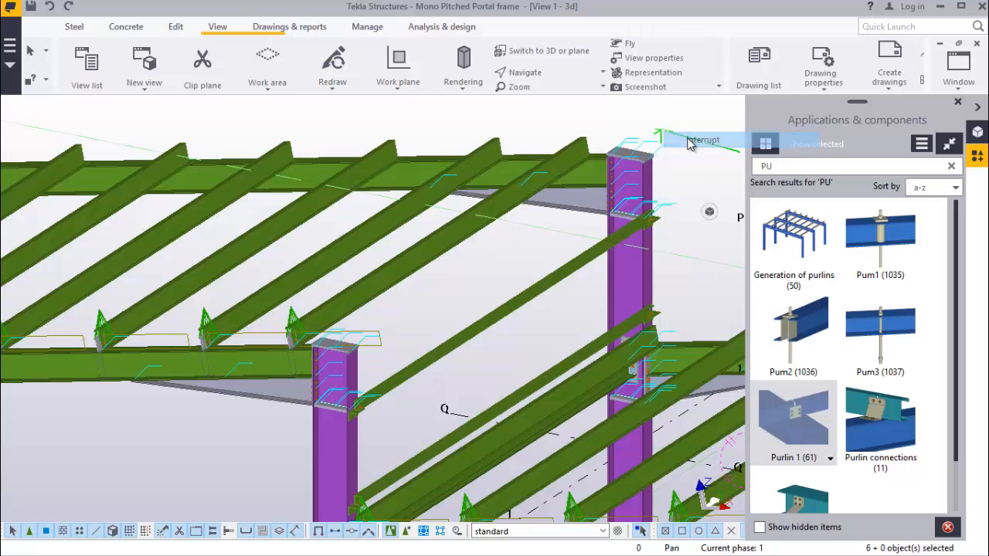
Clear the selection, redraw the 3D view, and close the Applications & components panel
scroll(309, 355, down, 4)
right_click(491, 172)
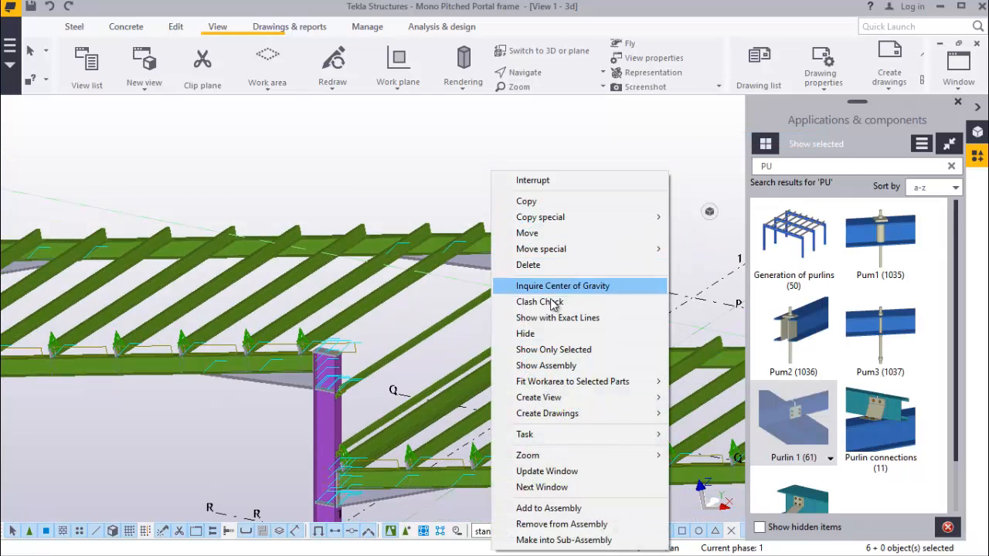
click(590, 149)
right_click(589, 146)
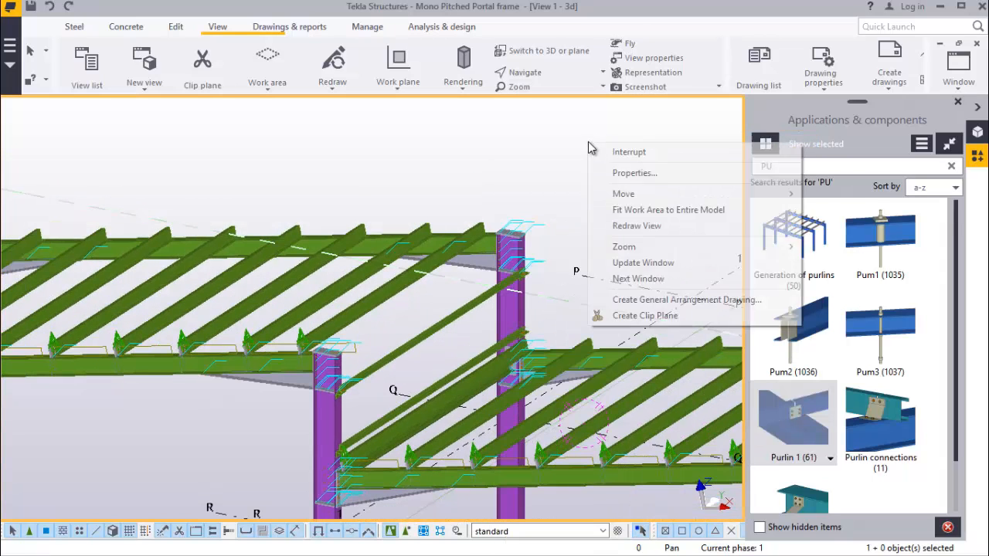
click(643, 227)
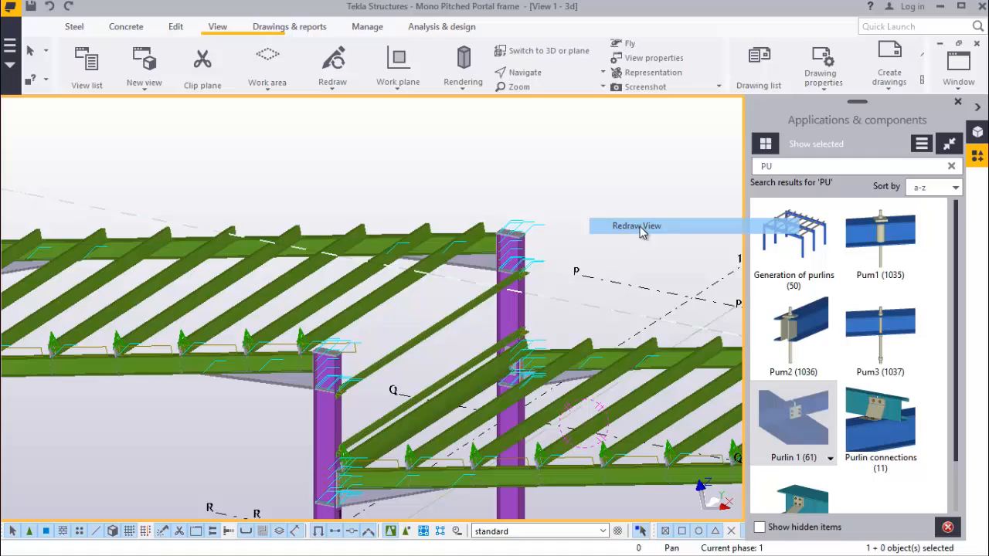
click(958, 104)
scroll(413, 285, down, 8)
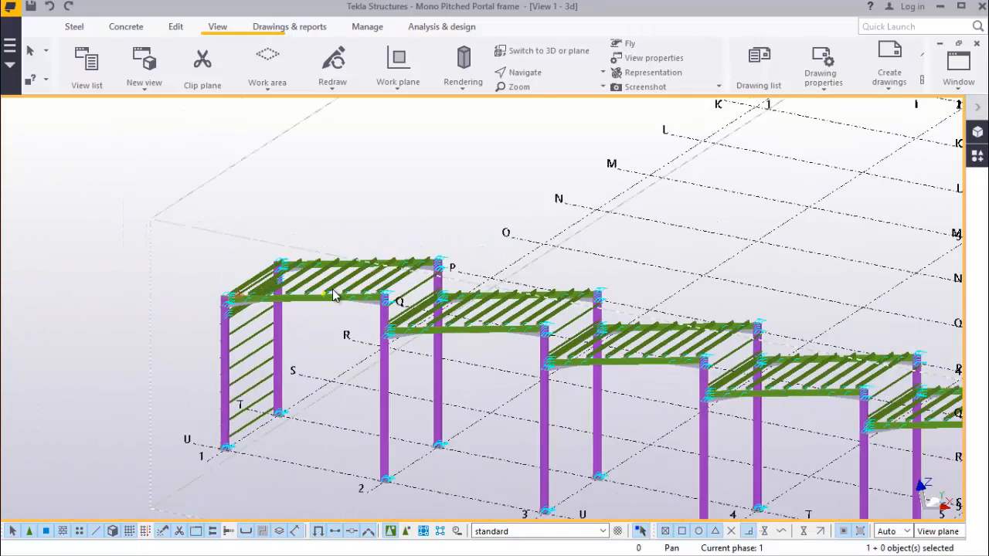
scroll(334, 295, down, 2)
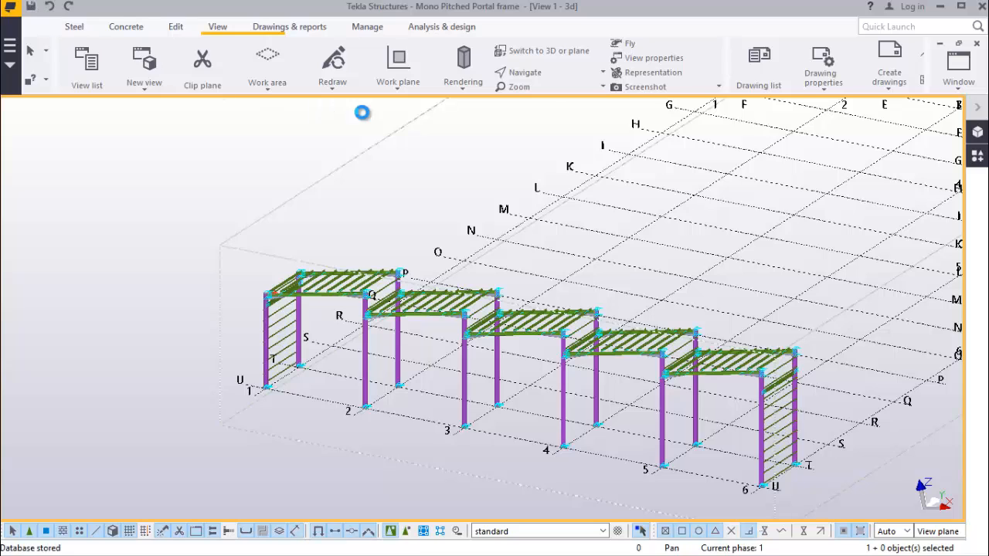
Rotate the 3D view to look at the frame from the grid line 1 end
click(564, 76)
click(558, 95)
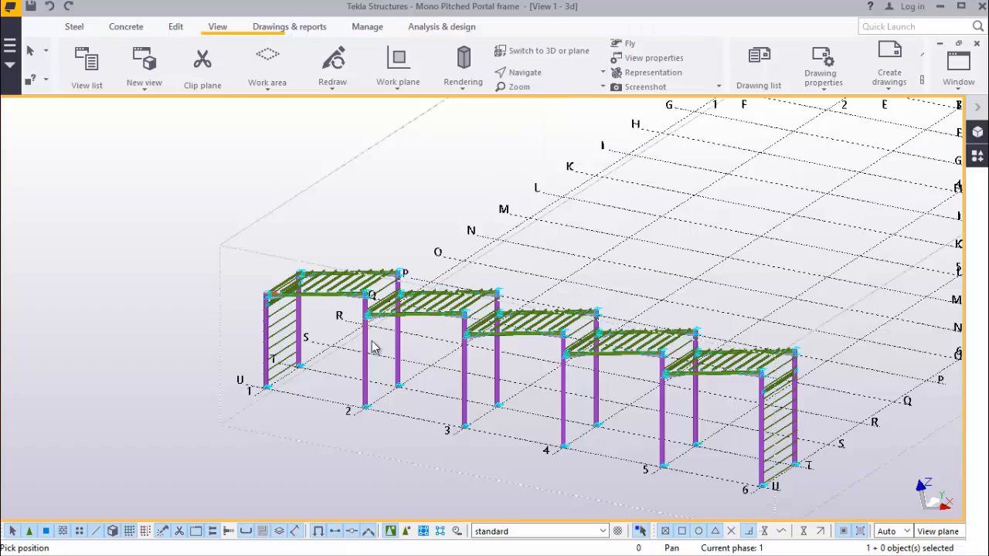
drag(461, 329, 596, 352)
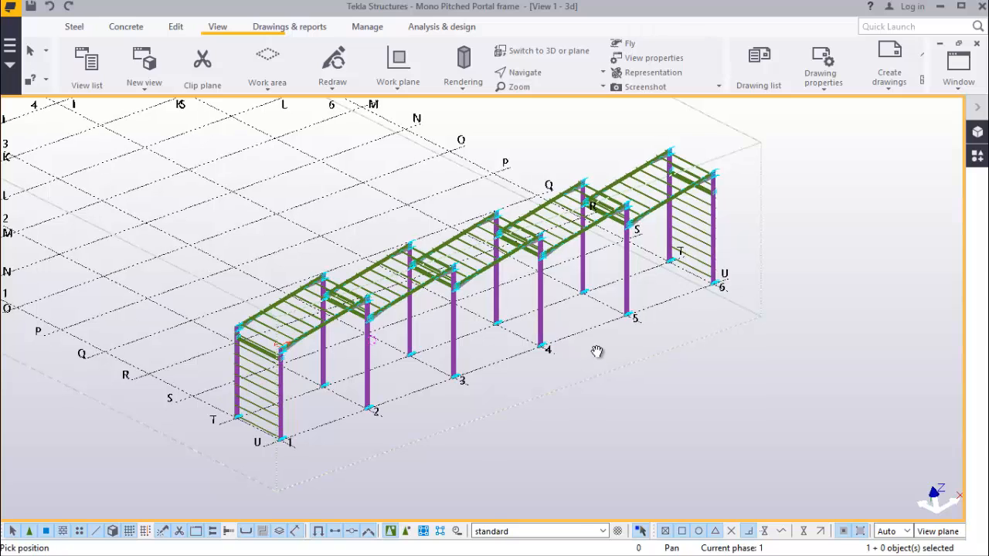
right_click(800, 234)
click(819, 242)
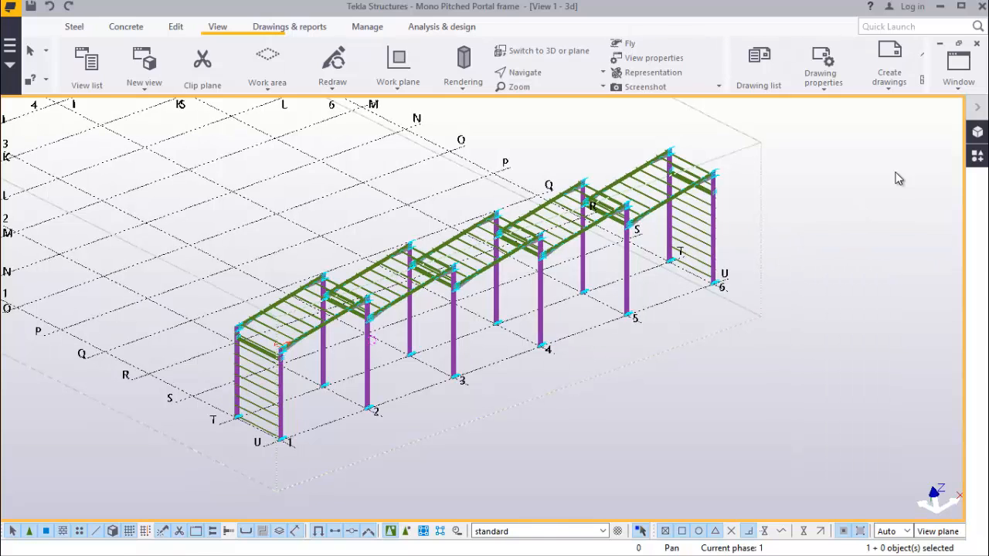
click(960, 81)
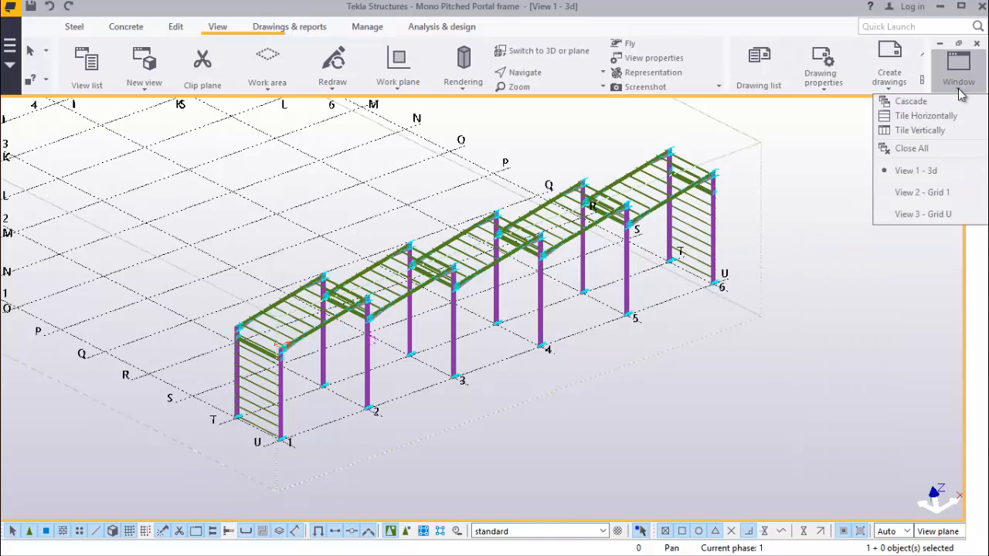
click(921, 216)
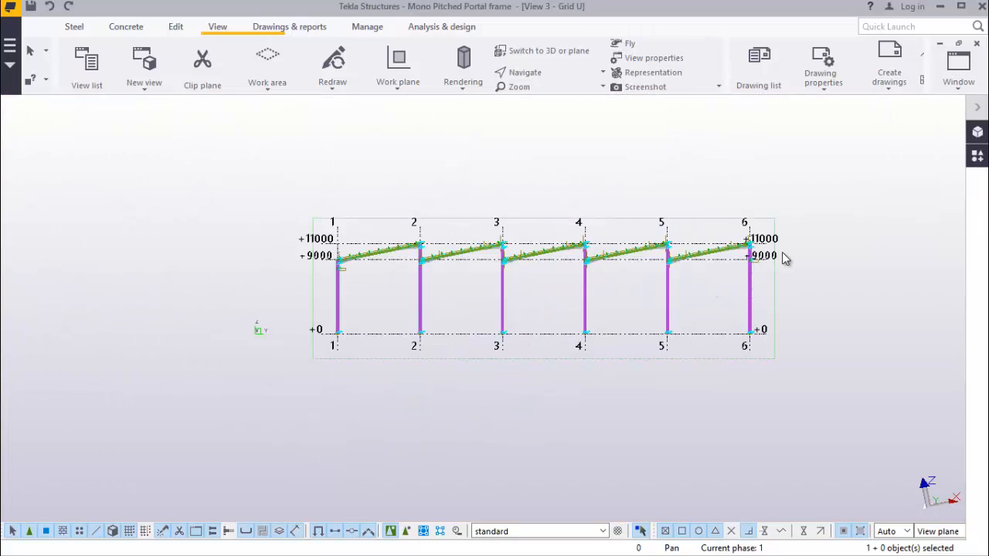
drag(830, 169, 256, 345)
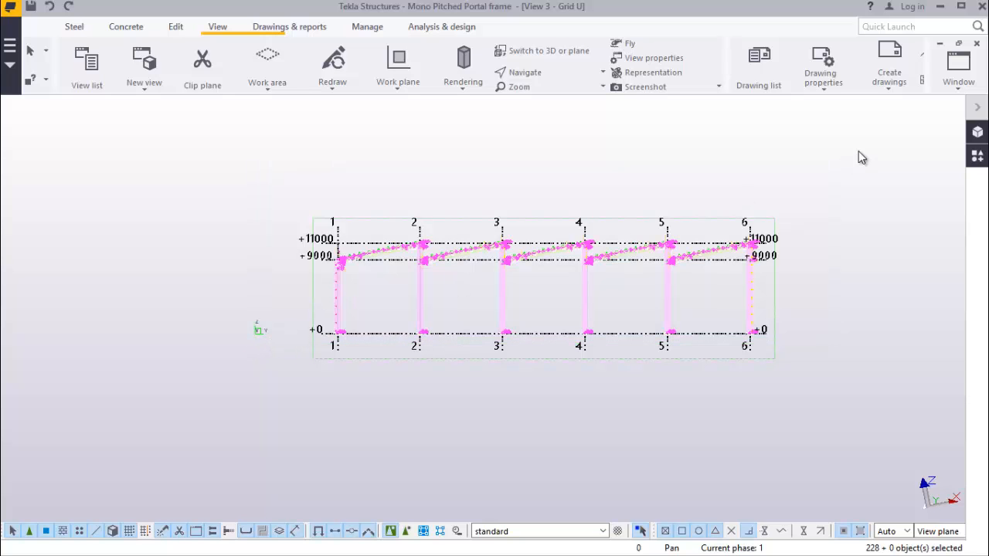
click(957, 85)
click(912, 172)
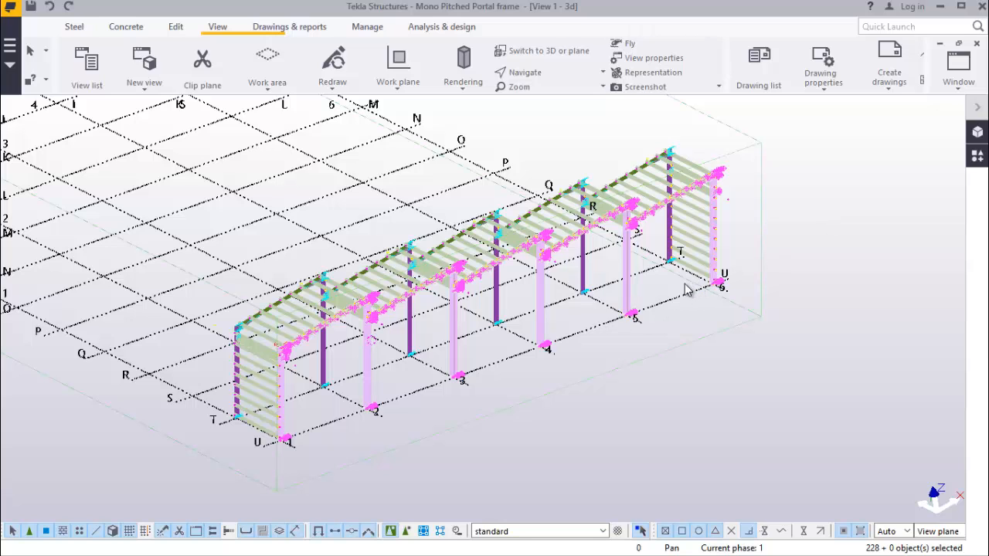
click(817, 166)
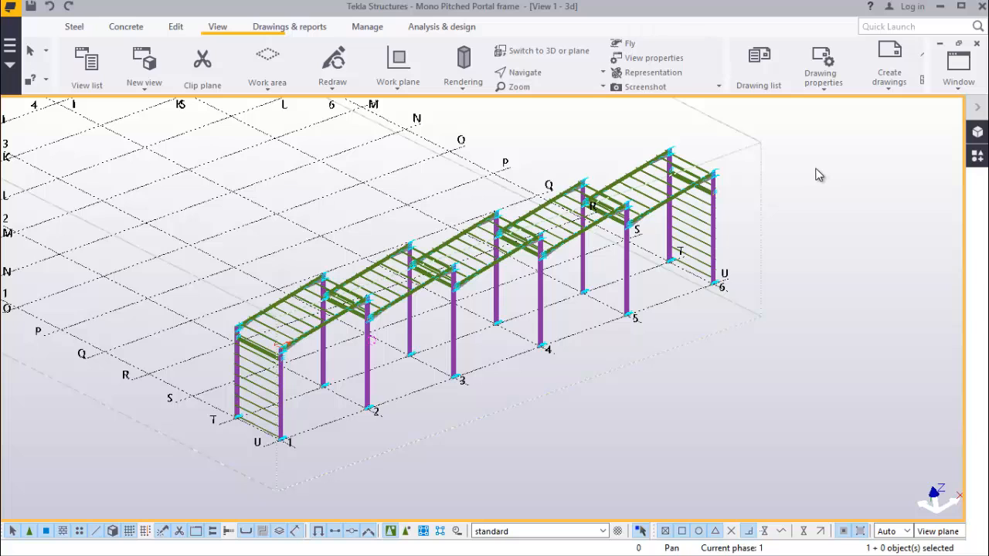
Select the entire frame with its purlins and girts and start copying it from the grid line T endpoint beside grid line 1
drag(775, 140, 158, 452)
right_click(817, 162)
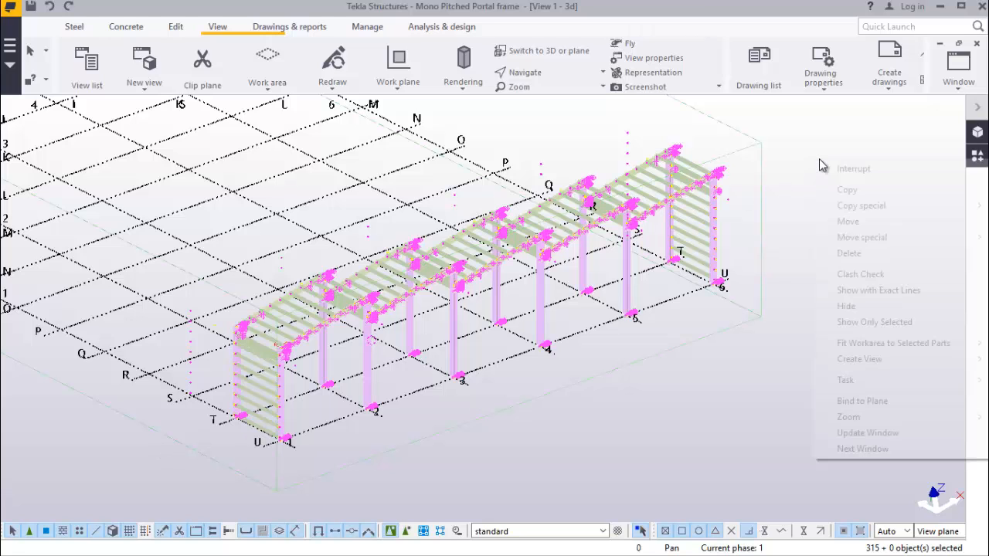
click(848, 191)
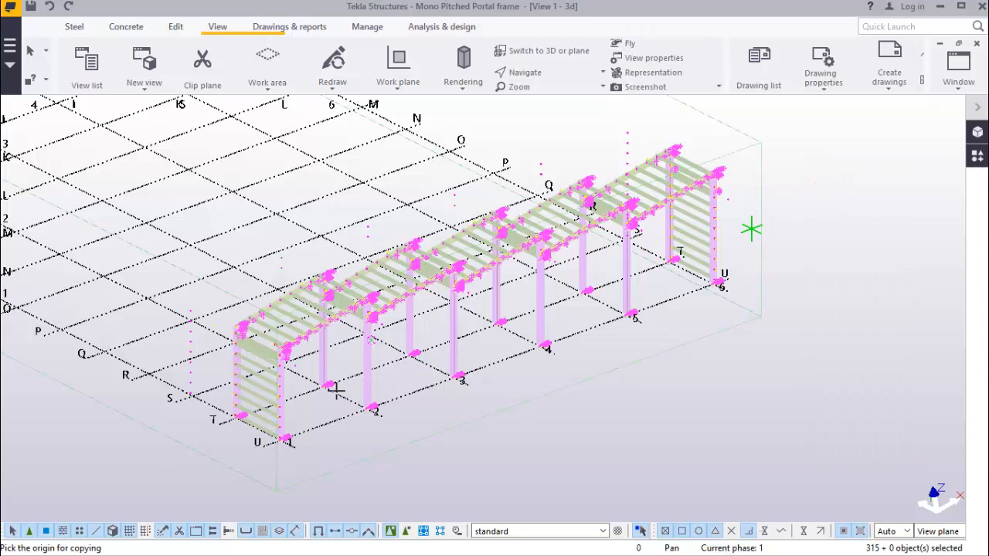
scroll(241, 466, up, 2)
scroll(240, 466, up, 1)
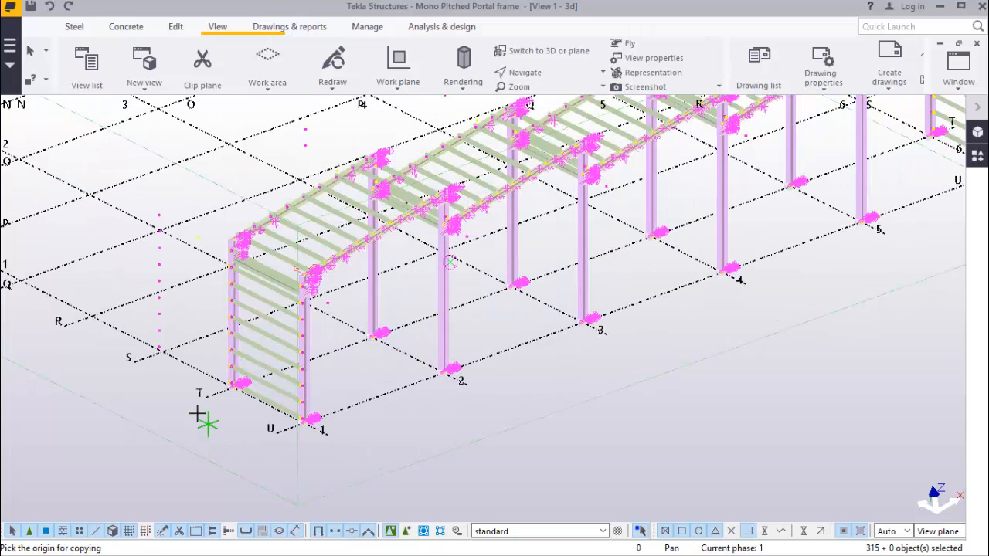
scroll(174, 401, up, 1)
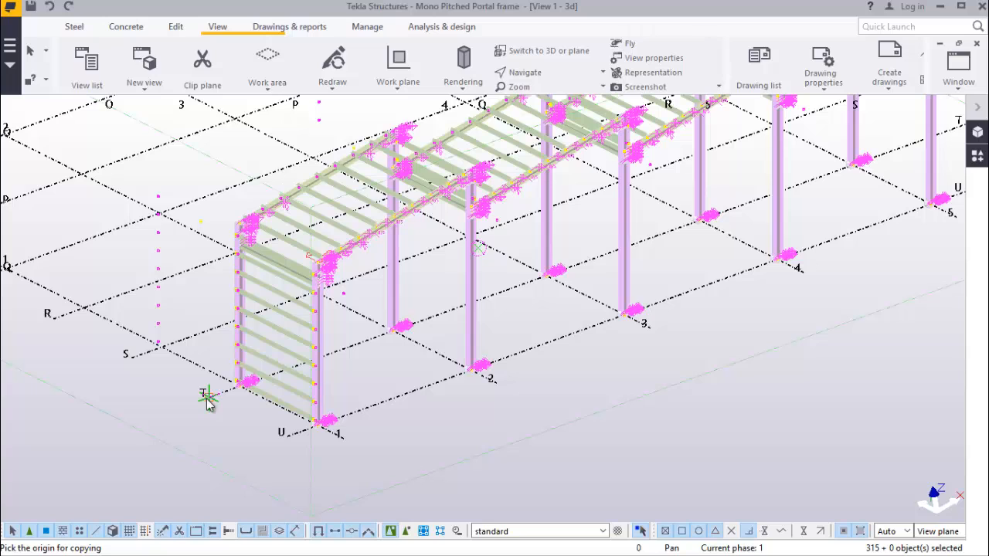
click(207, 397)
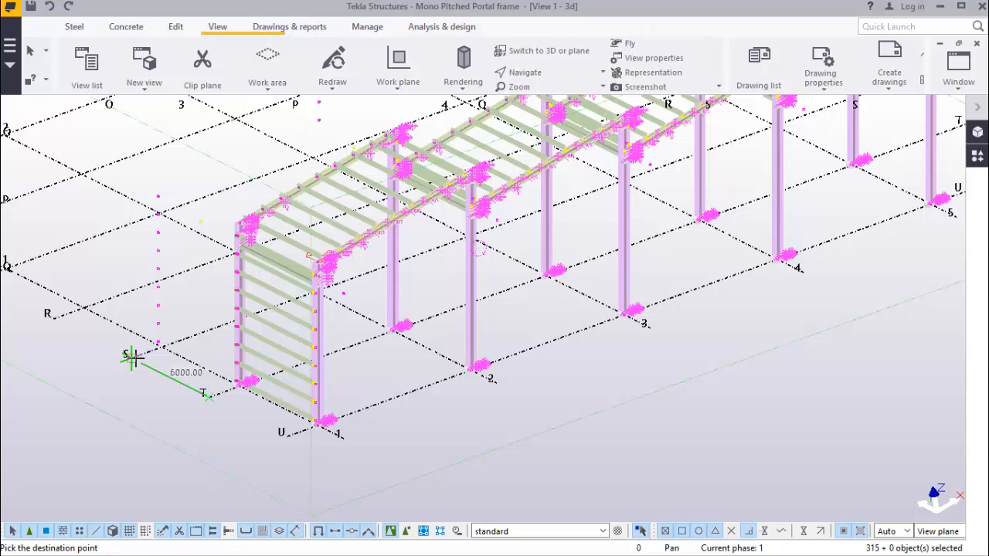
scroll(131, 358, up, 1)
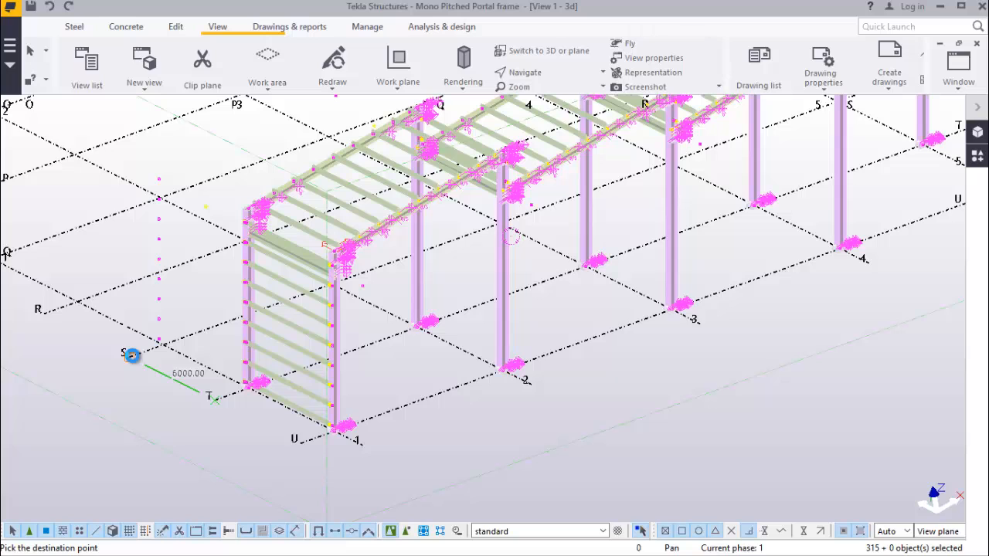
click(131, 354)
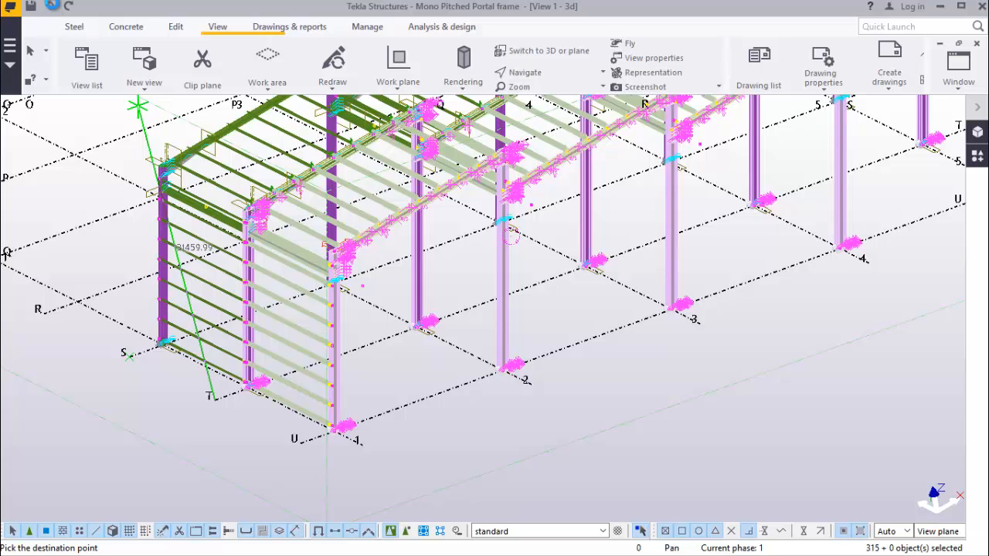
click(52, 6)
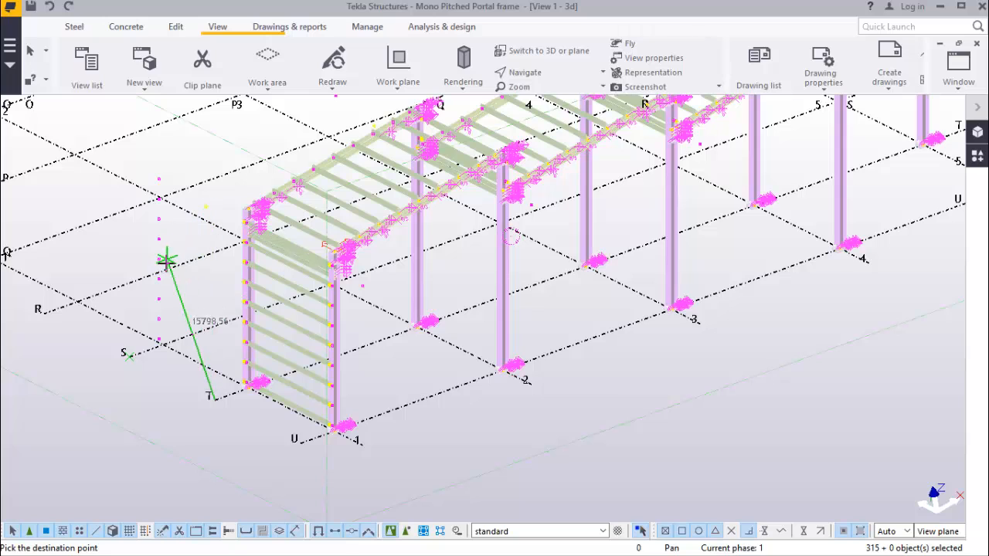
Place a copy of the selected frame at the grid line R endpoint, two bays from the origin
click(44, 316)
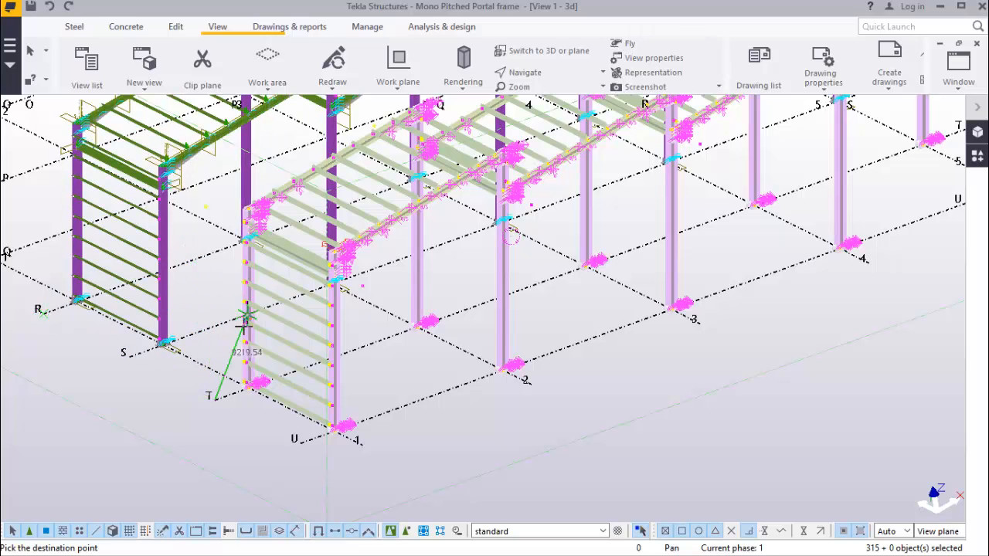
scroll(263, 376, down, 5)
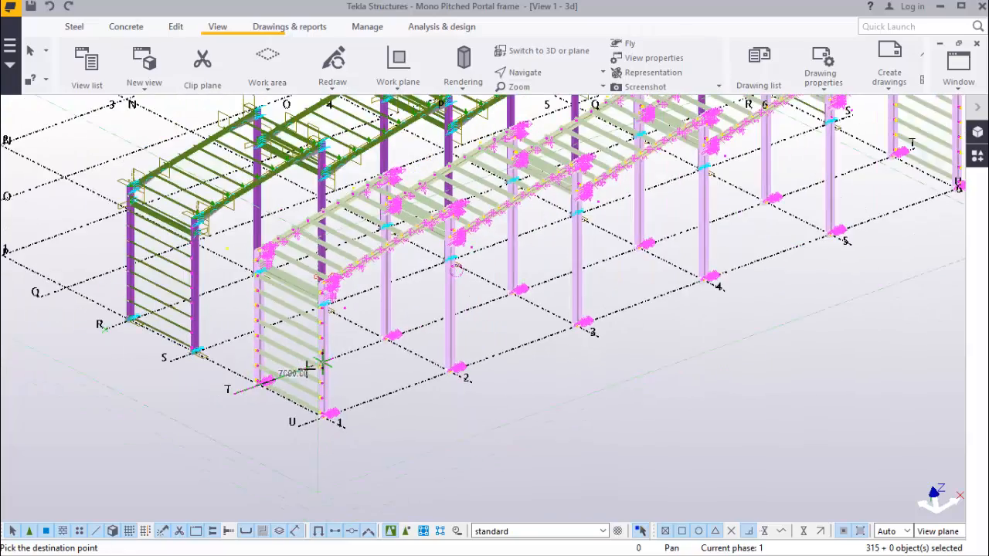
scroll(315, 365, down, 3)
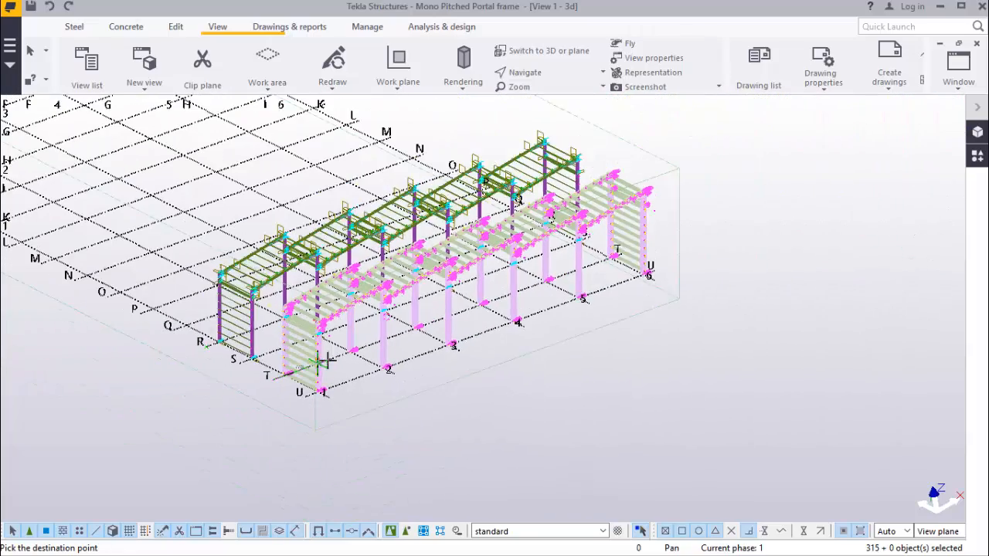
Place another copy of the frame at the grid line P endpoint, 24000 from the origin
scroll(150, 310, up, 2)
scroll(147, 312, up, 3)
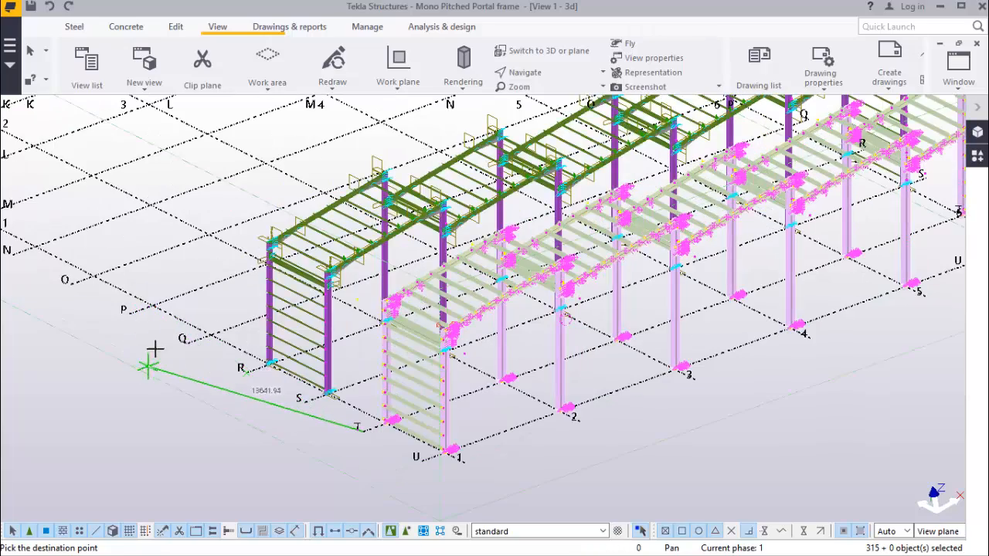
scroll(131, 312, up, 4)
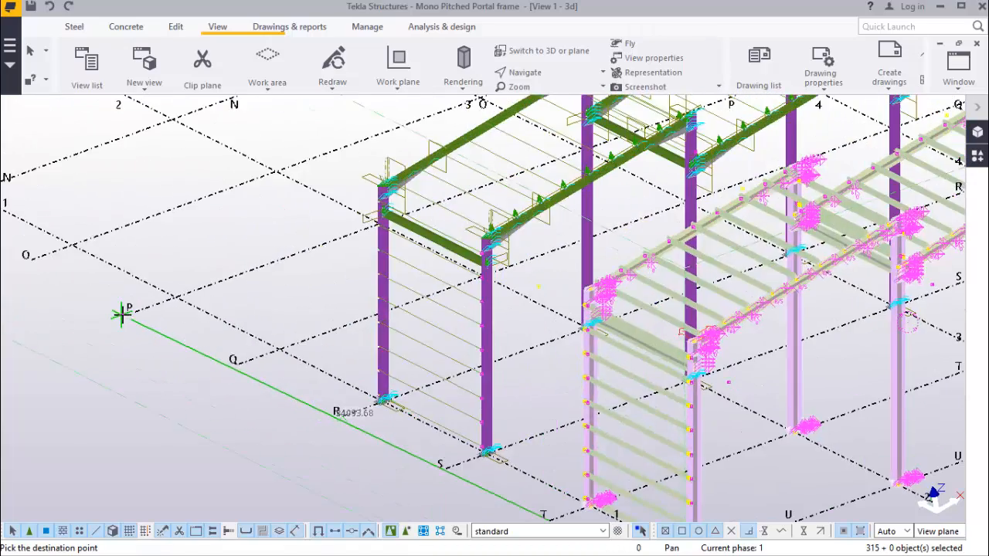
click(136, 311)
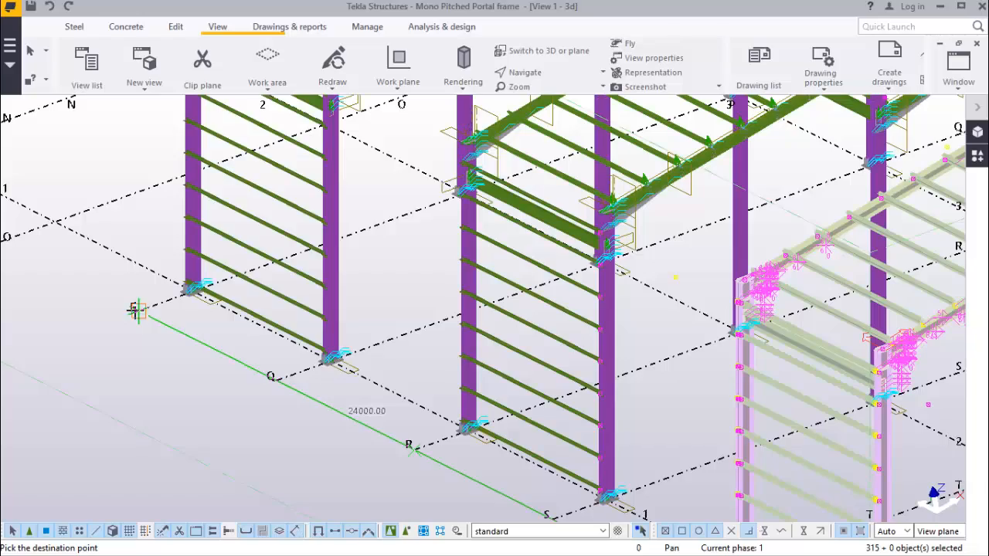
Place a further copy of the frame at the grid line N endpoint, two bays beyond grid line P
scroll(174, 320, down, 5)
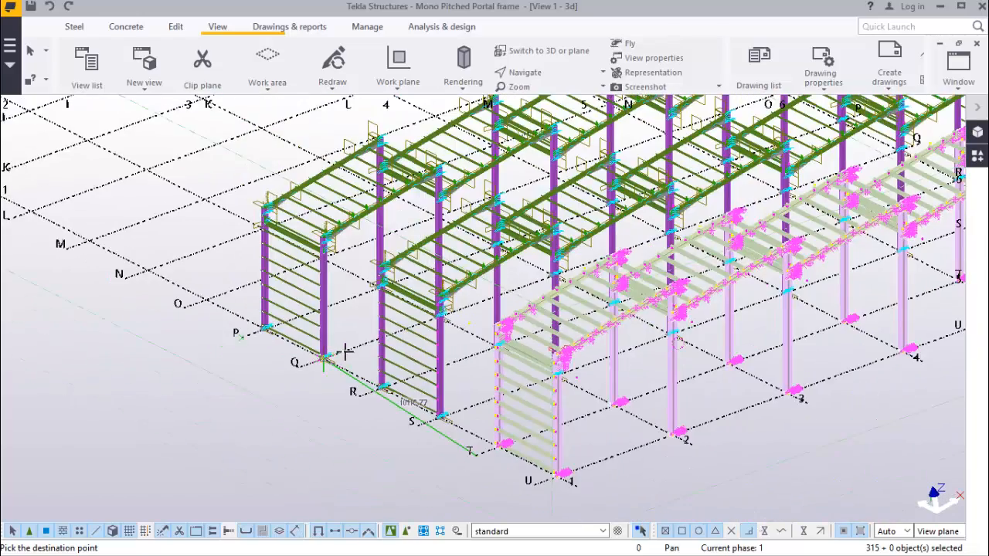
scroll(127, 292, up, 4)
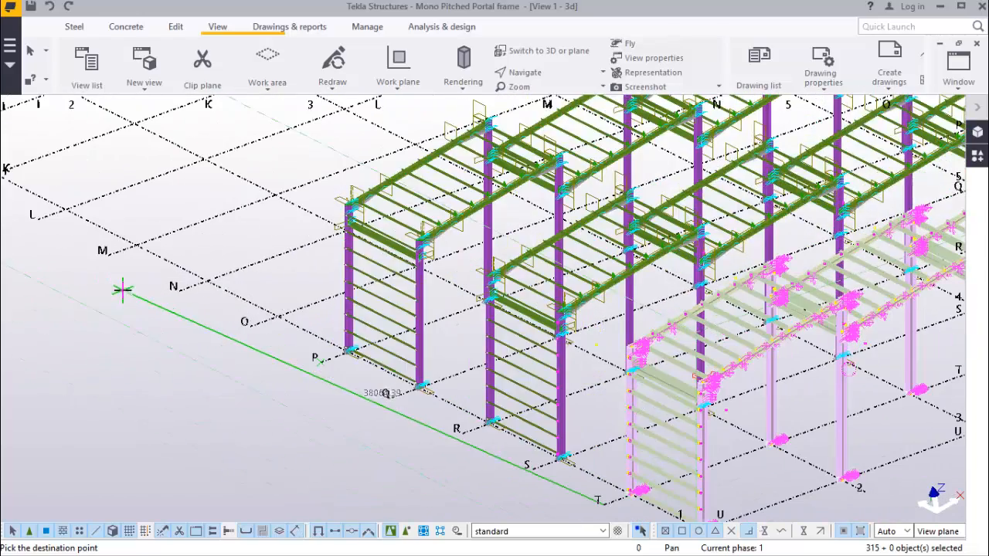
click(177, 289)
scroll(201, 302, down, 3)
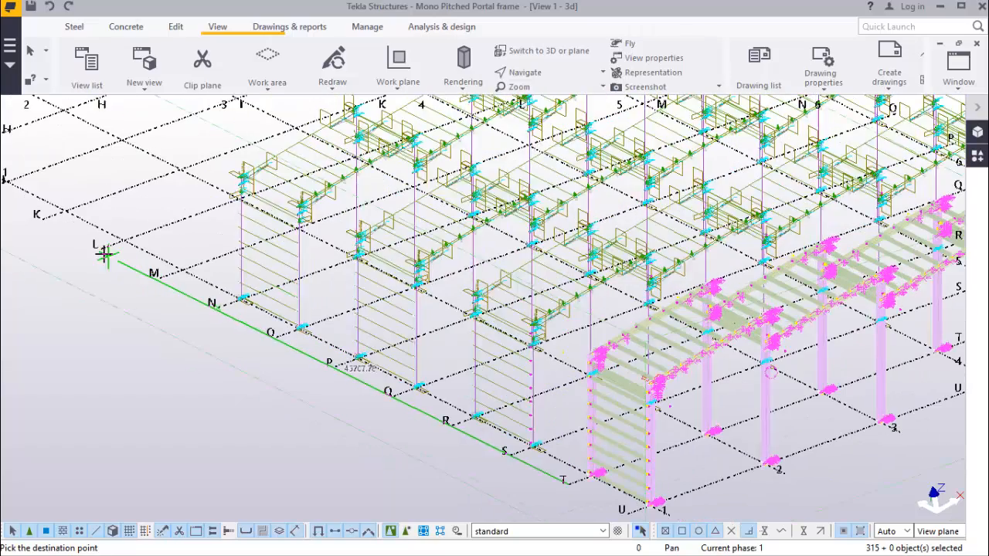
Place copies of the selected frame at the grid line L and I endpoints, continuing the two-bay spacing
click(96, 249)
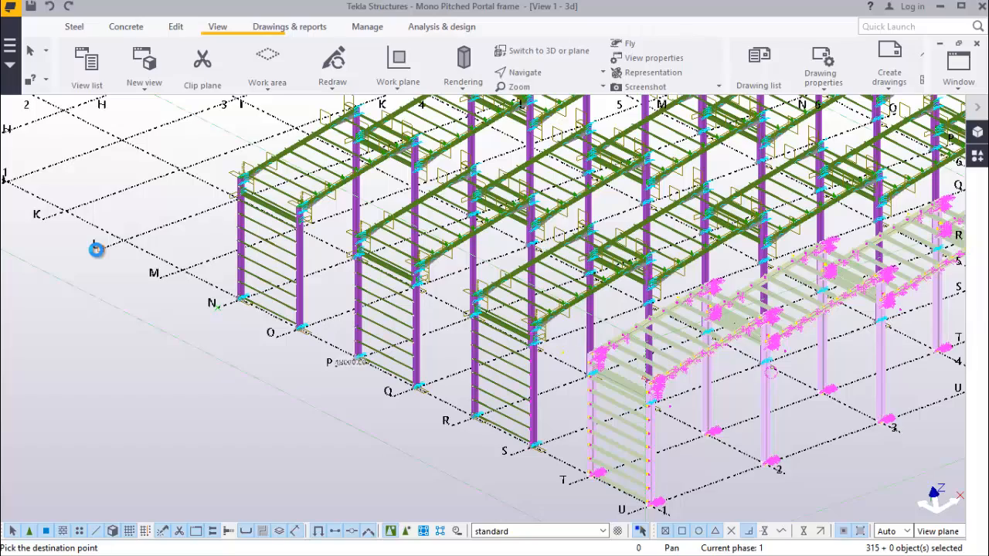
scroll(414, 369, down, 6)
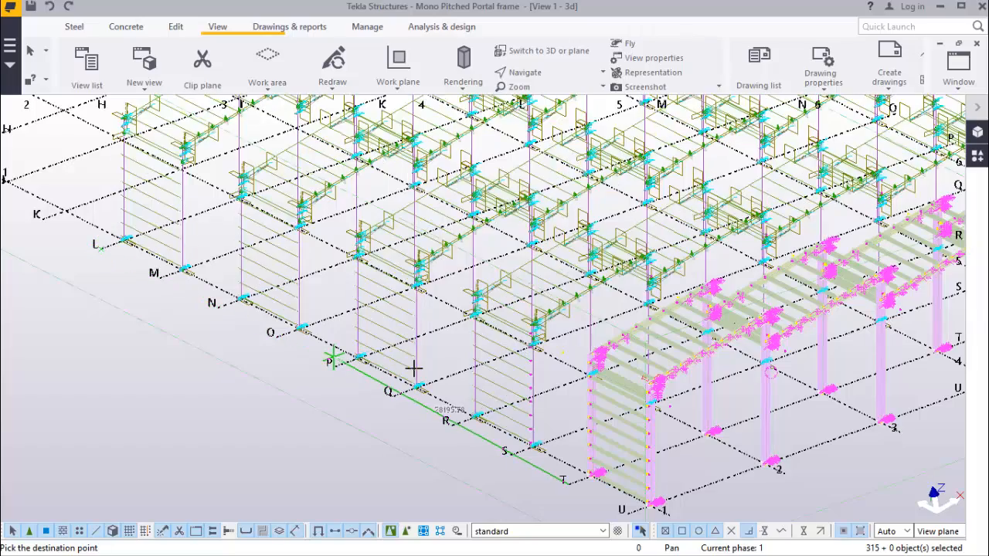
scroll(426, 363, up, 1)
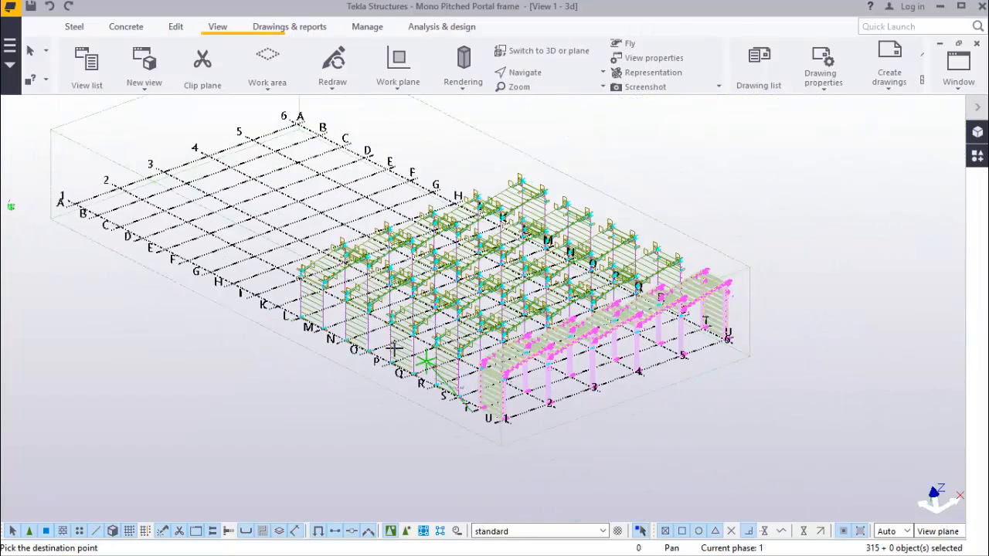
scroll(205, 287, up, 3)
scroll(205, 287, up, 2)
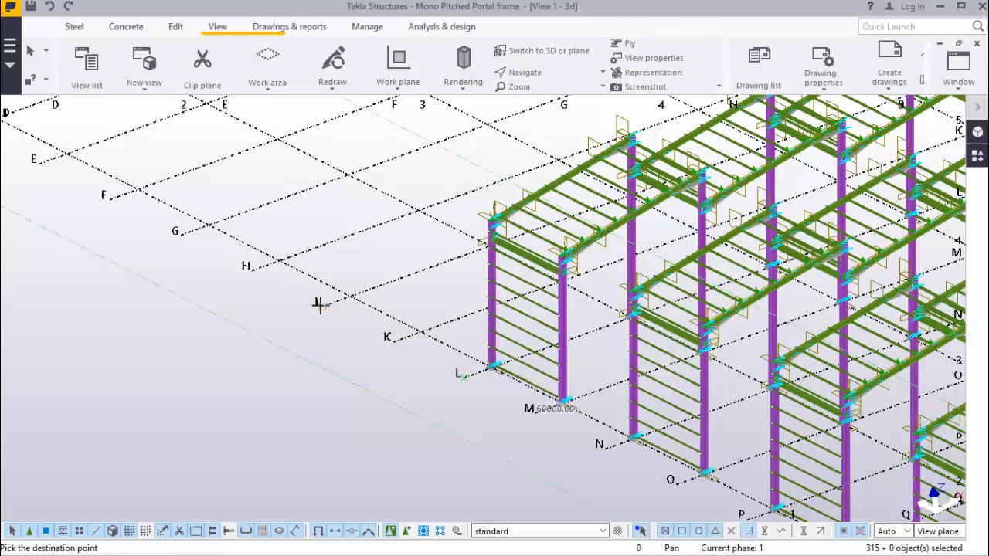
click(318, 306)
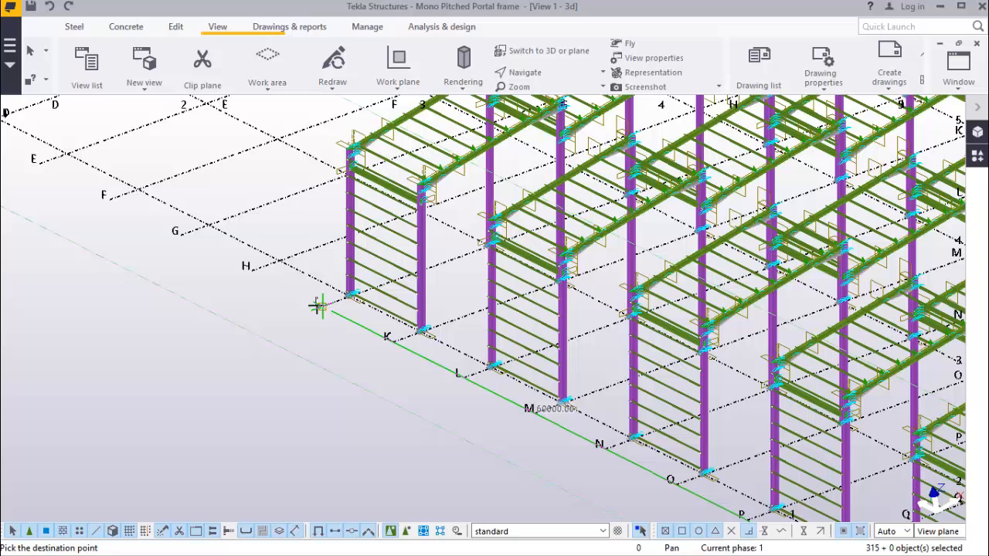
Place copies of the frame at the grid line G and E endpoints, 72000 and 84000 from the origin
click(180, 234)
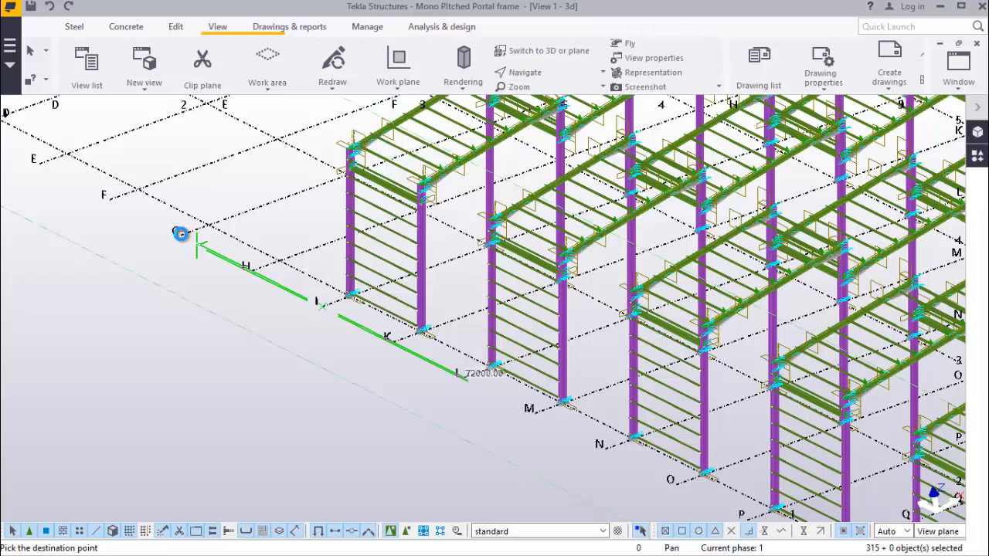
scroll(425, 418, down, 1)
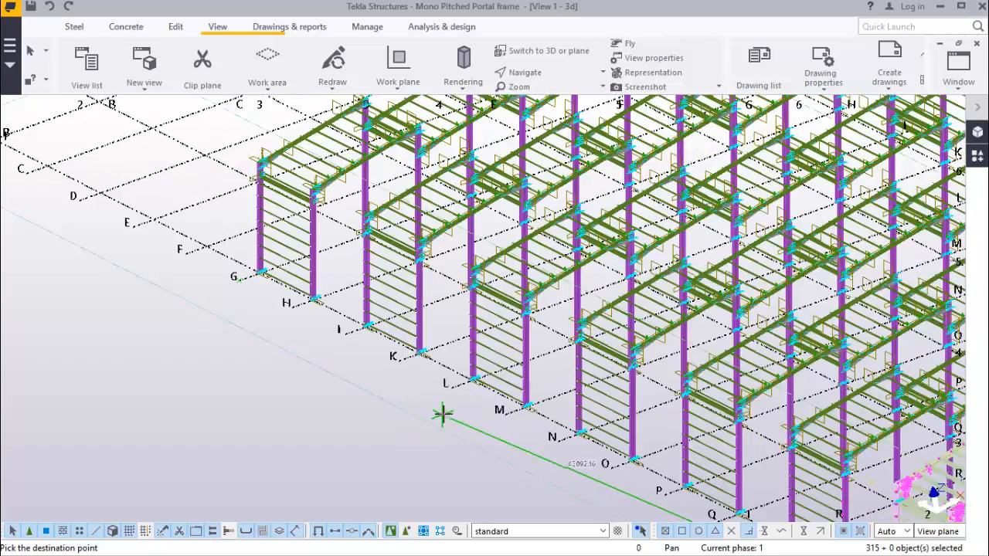
scroll(442, 415, down, 1)
scroll(163, 250, up, 2)
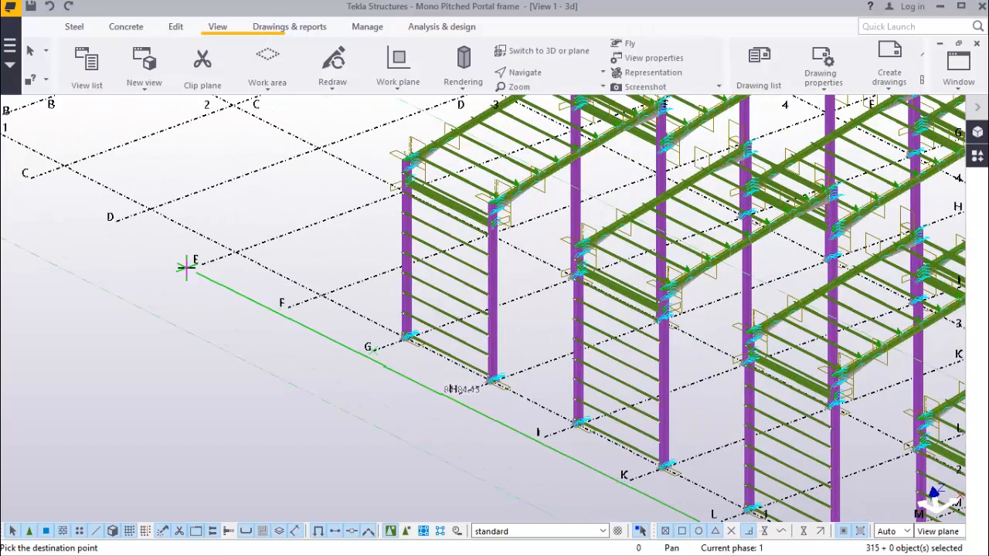
click(199, 265)
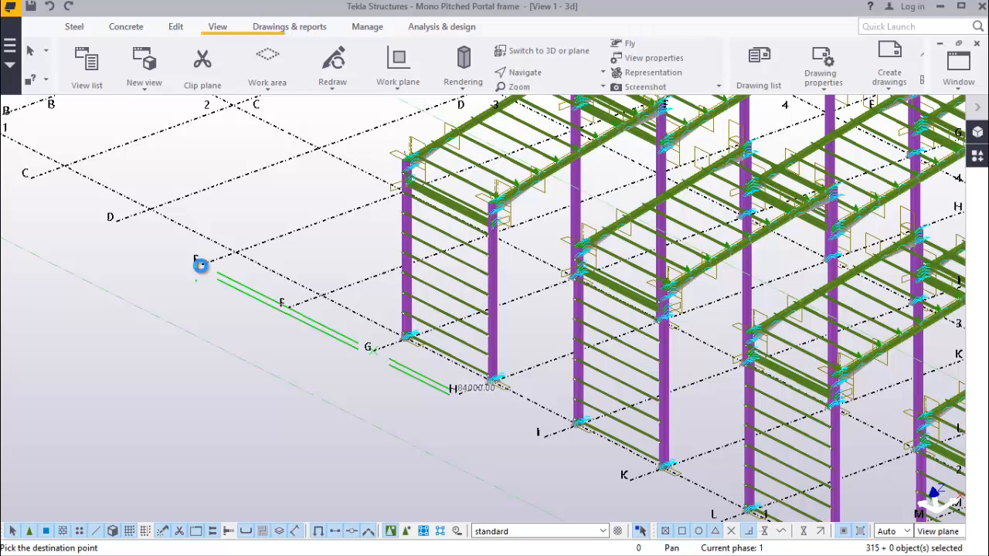
Place the last frame copies at the grid line C and A endpoints, 96000 and 108000 from the origin, and end copying
scroll(256, 312, down, 6)
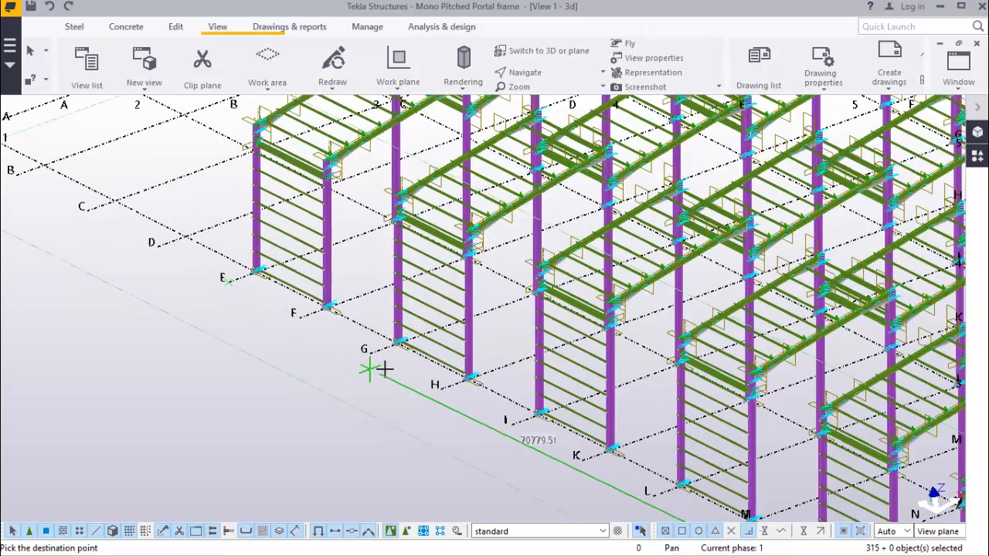
scroll(197, 267, up, 4)
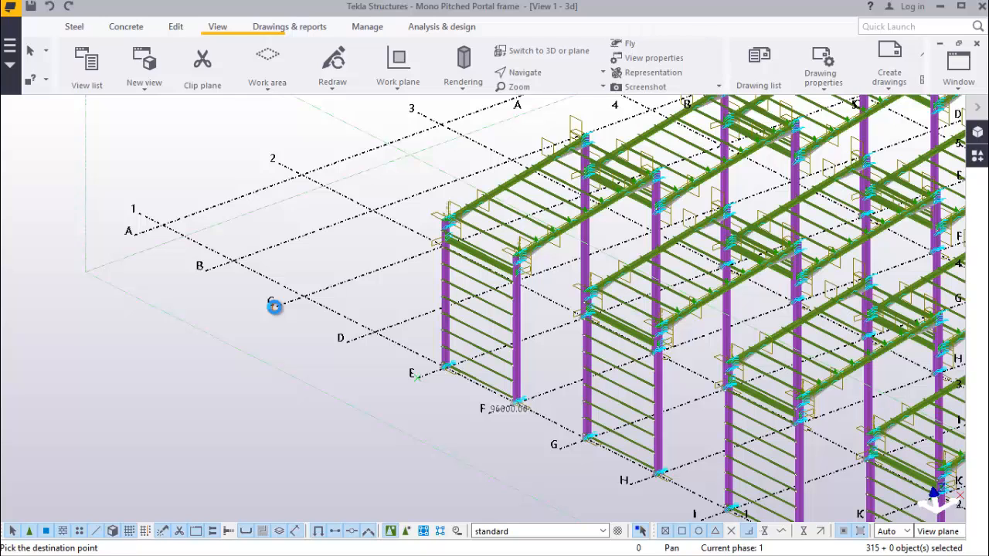
click(275, 307)
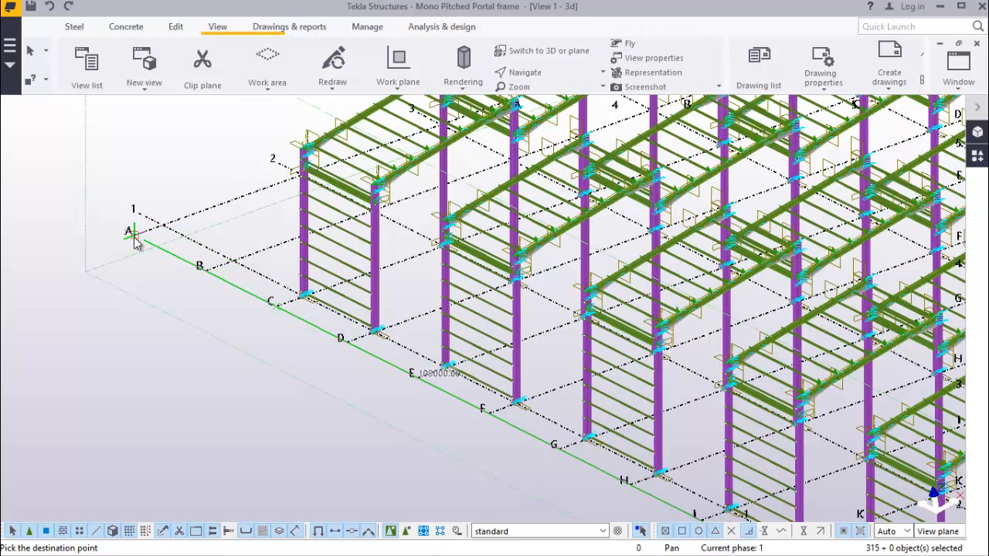
click(133, 236)
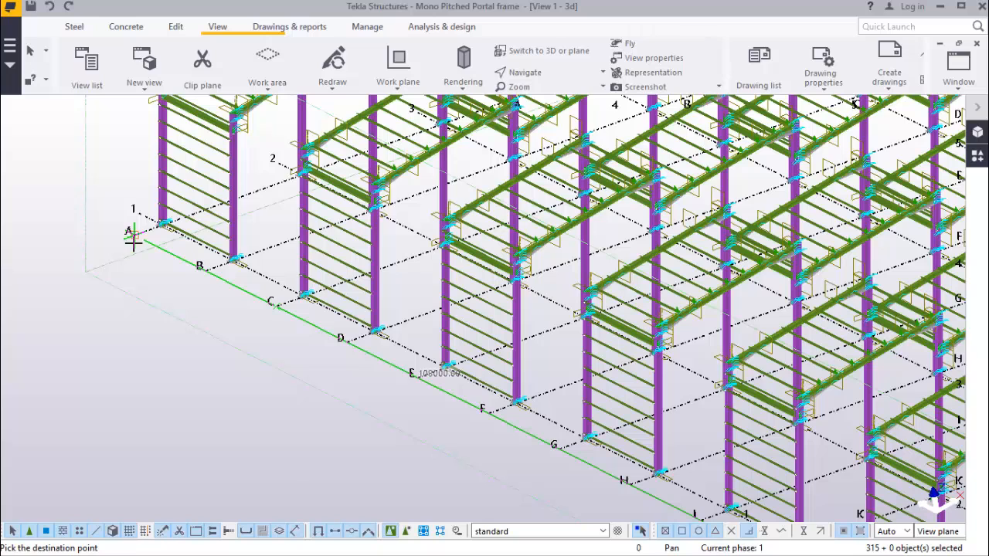
right_click(132, 261)
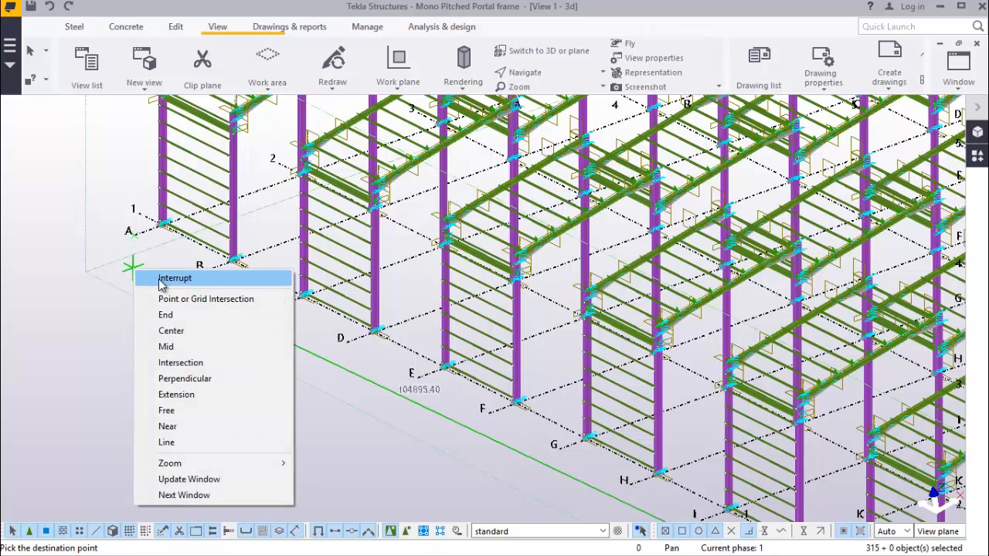
click(160, 280)
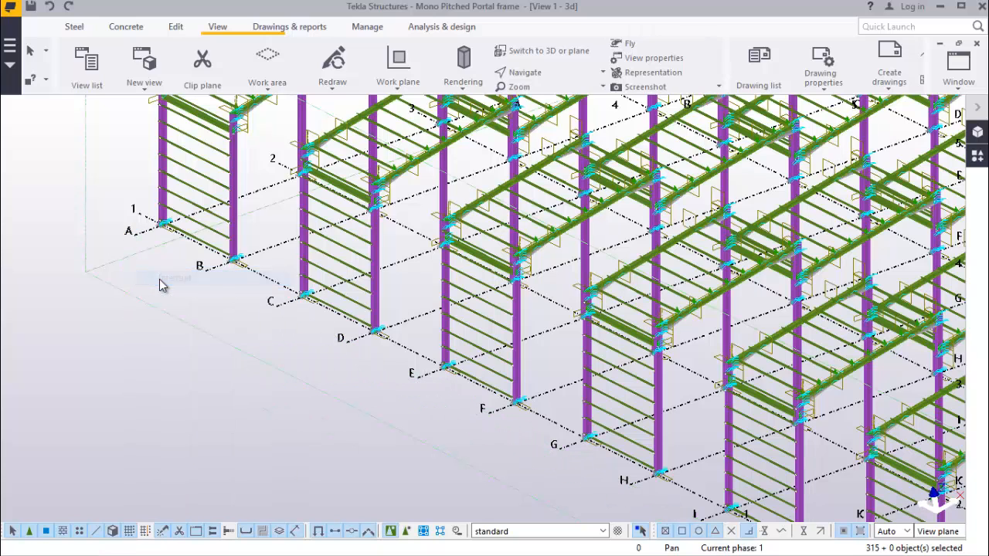
right_click(108, 291)
click(84, 320)
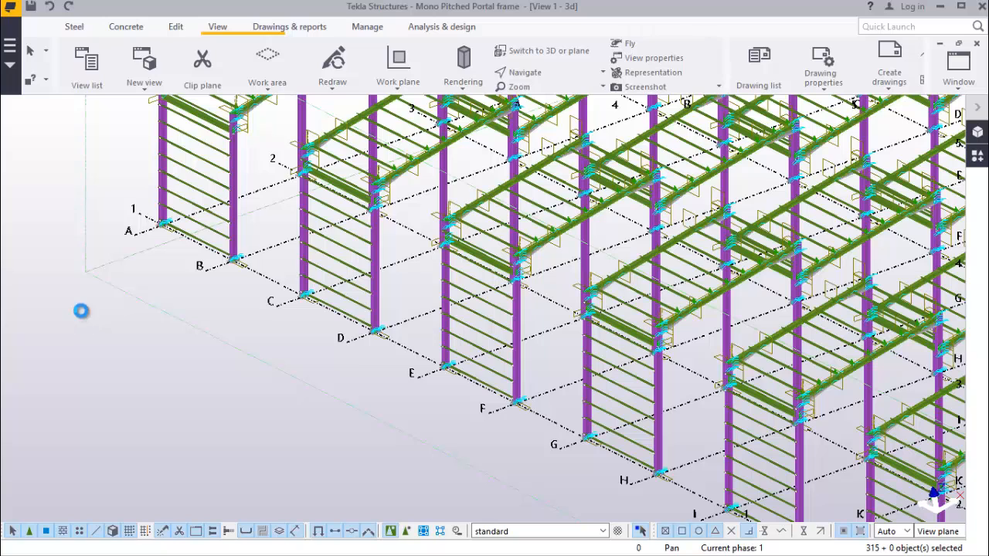
right_click(105, 316)
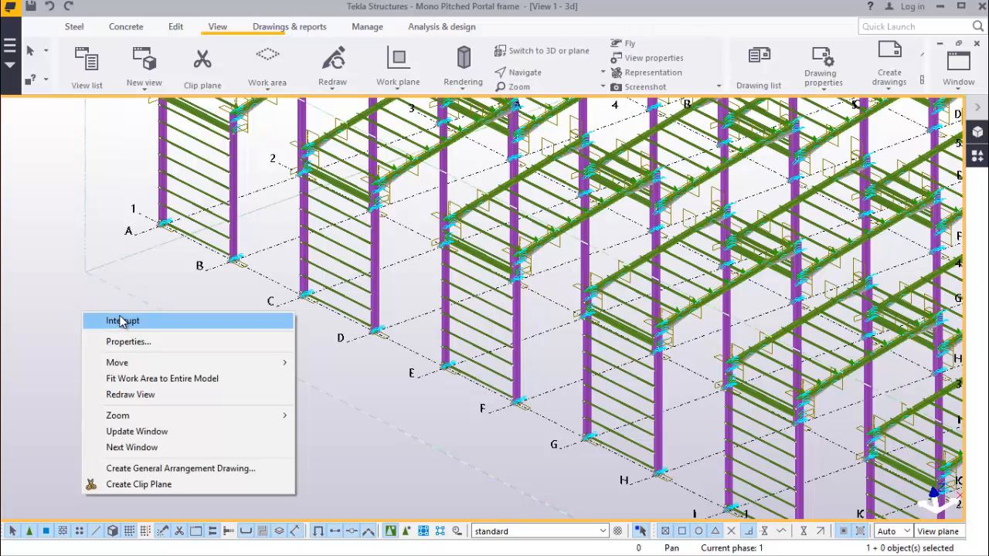
click(122, 322)
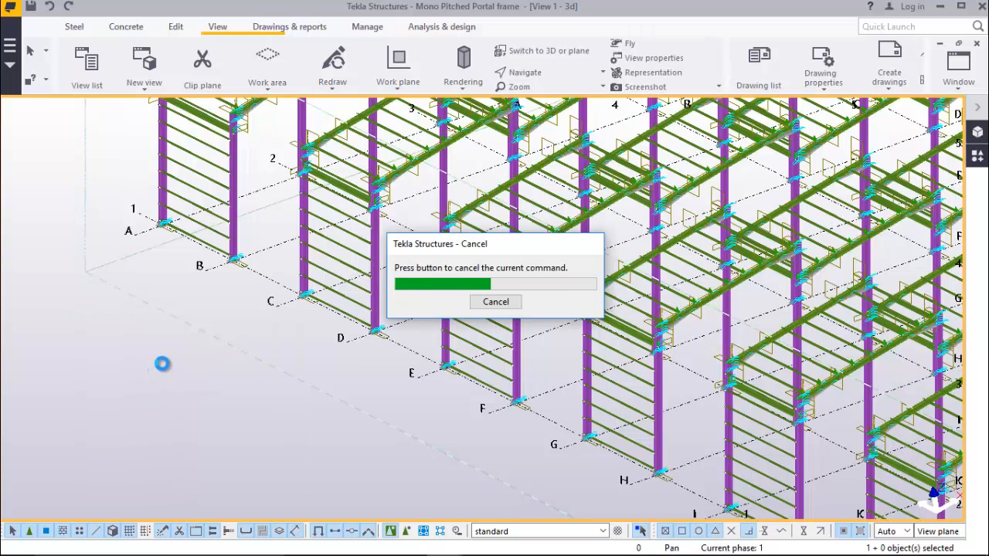
scroll(282, 370, down, 2)
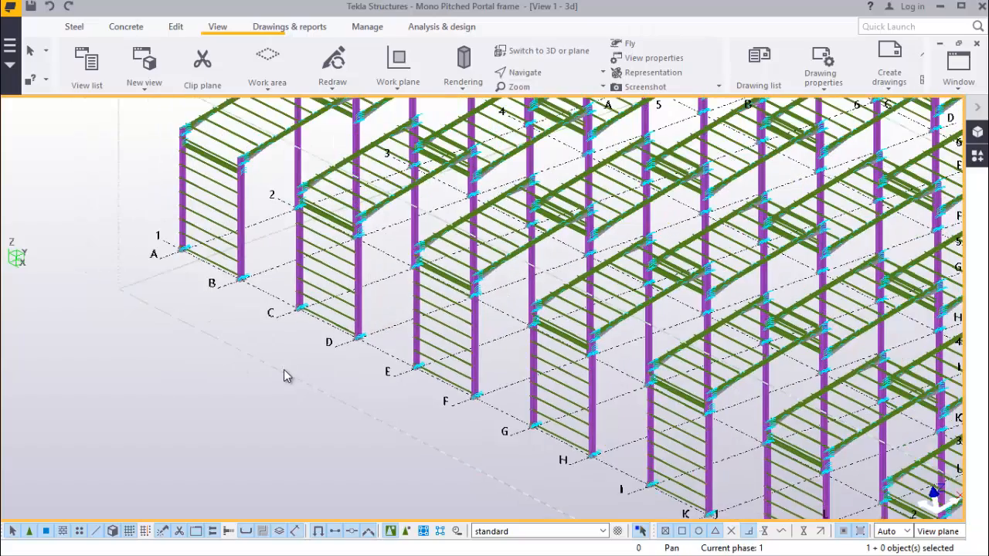
scroll(210, 185, up, 6)
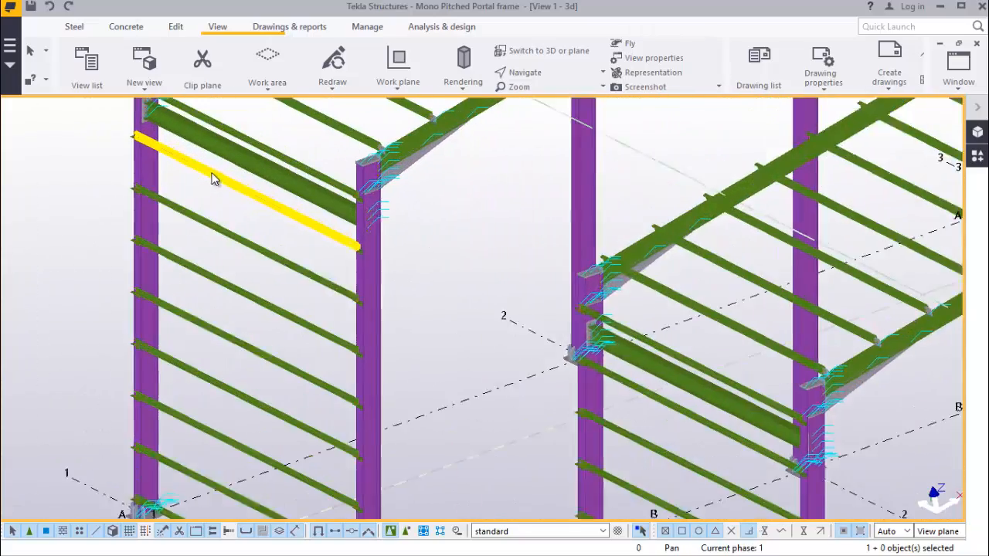
scroll(353, 280, down, 3)
scroll(232, 174, up, 7)
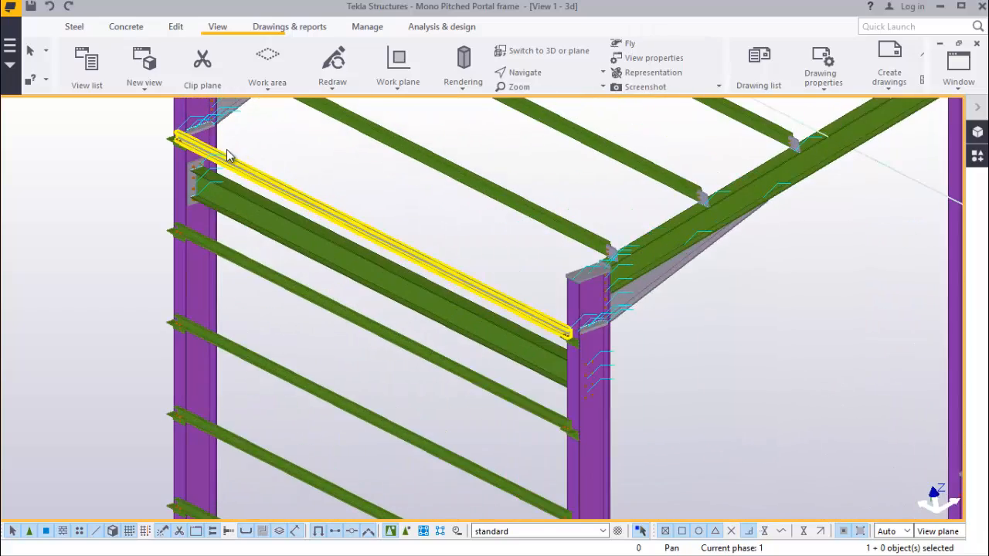
scroll(227, 154, up, 5)
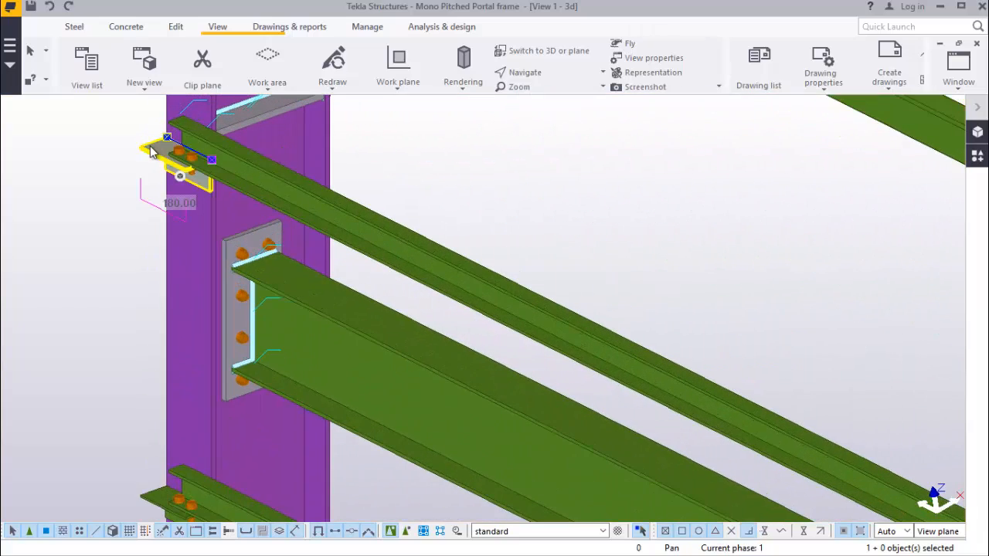
ctrl+click(246, 187)
scroll(204, 194, down, 4)
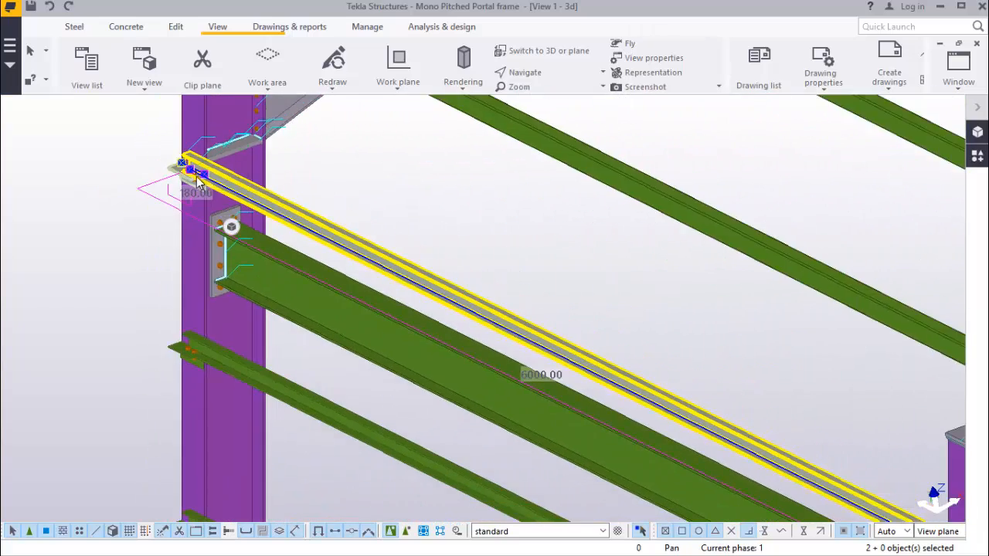
scroll(342, 236, down, 2)
scroll(641, 414, up, 5)
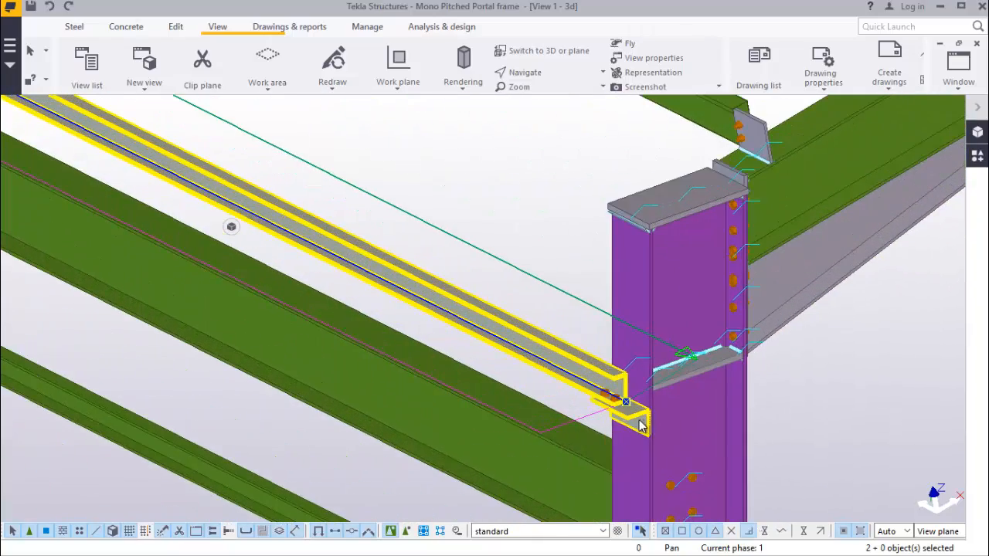
scroll(437, 303, down, 5)
ctrl+click(353, 366)
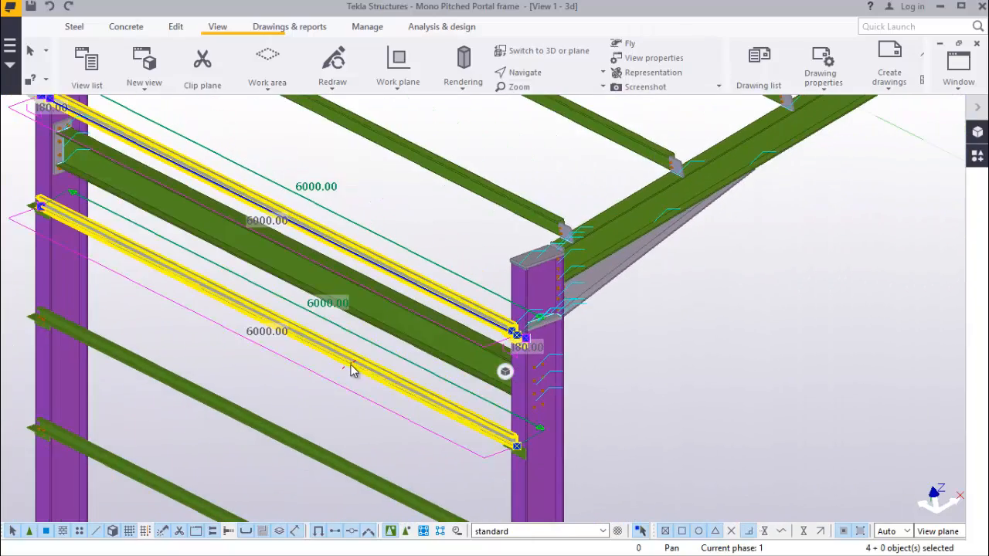
scroll(477, 426, down, 1)
scroll(477, 427, up, 5)
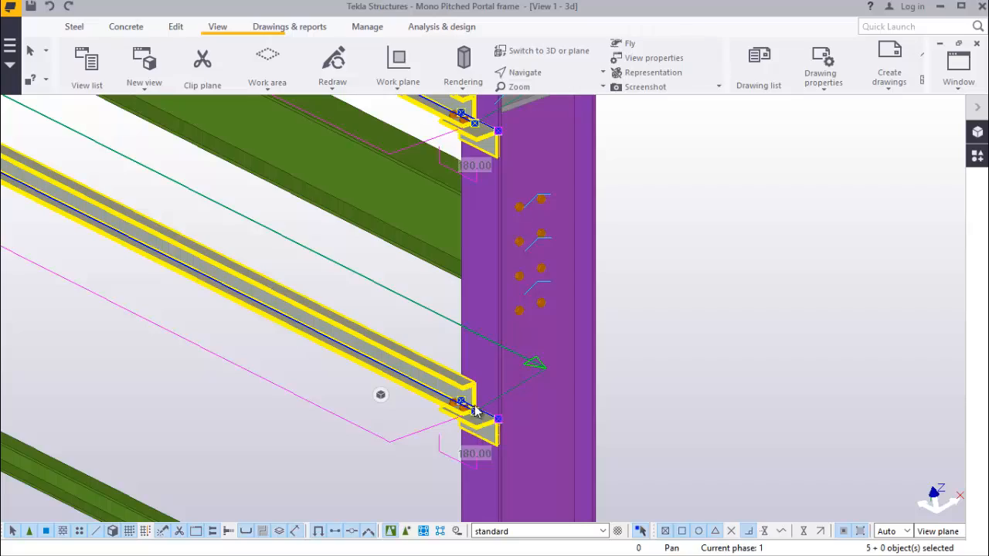
scroll(476, 412, down, 5)
scroll(209, 241, up, 5)
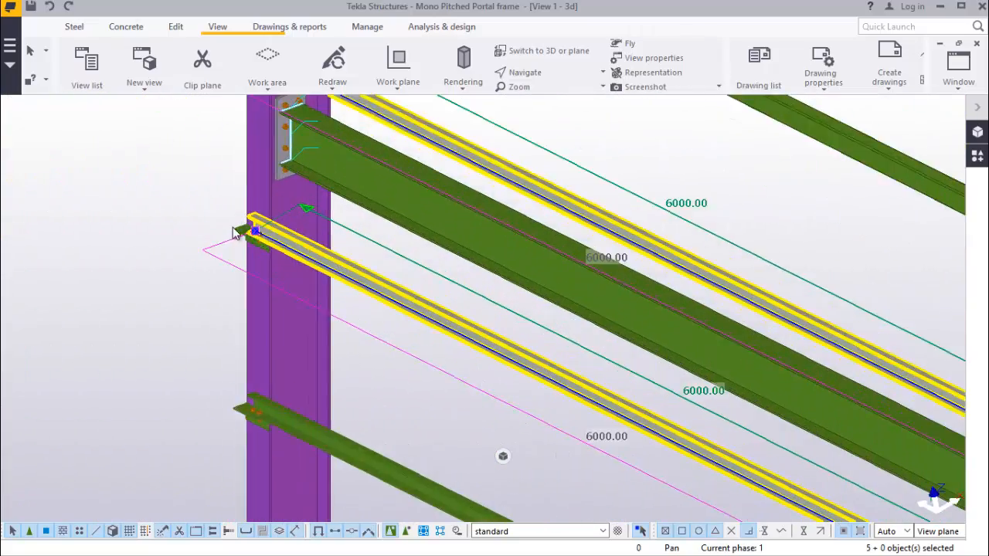
scroll(236, 234, up, 2)
scroll(232, 224, down, 4)
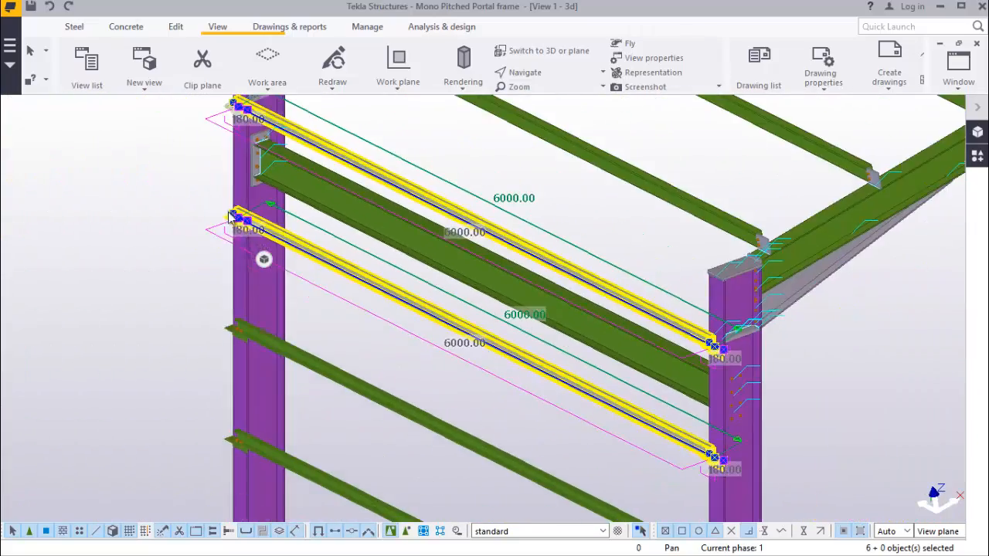
scroll(358, 387, up, 1)
ctrl+click(360, 384)
scroll(224, 334, up, 4)
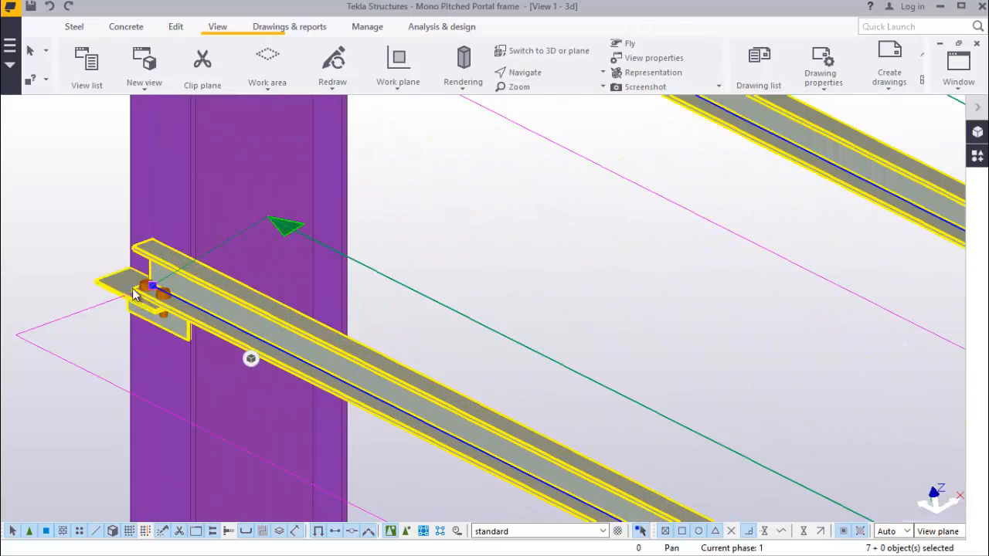
scroll(211, 245, down, 8)
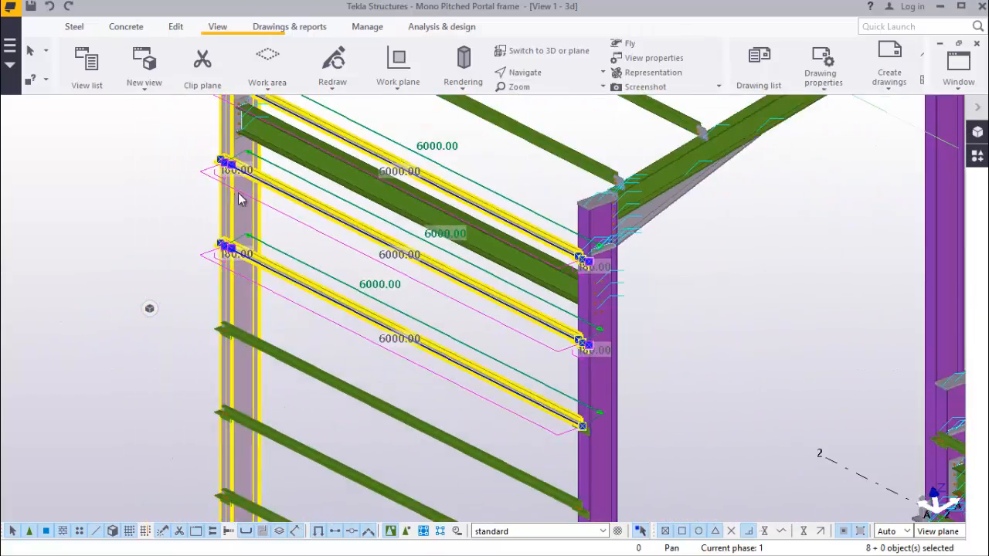
scroll(549, 402, up, 2)
scroll(471, 354, up, 5)
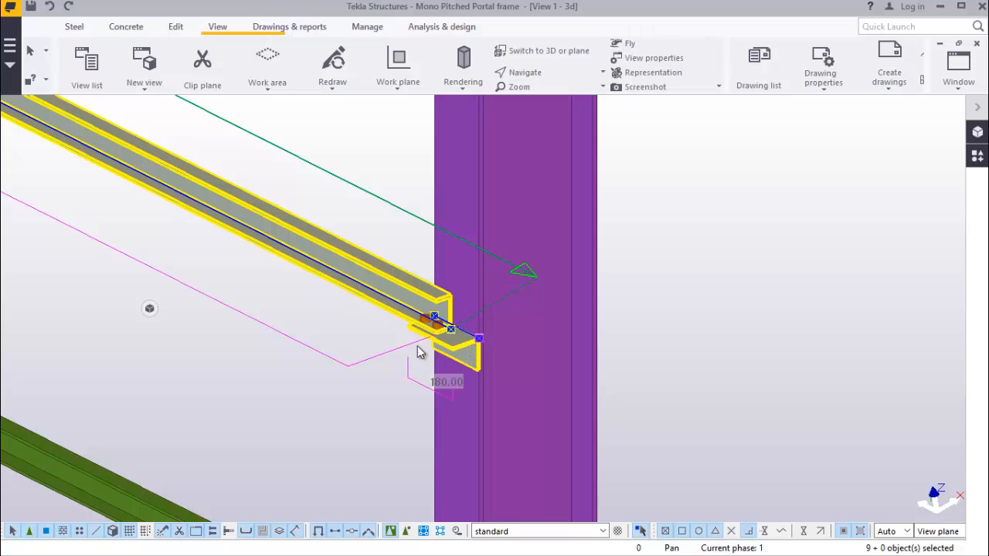
scroll(418, 352, down, 3)
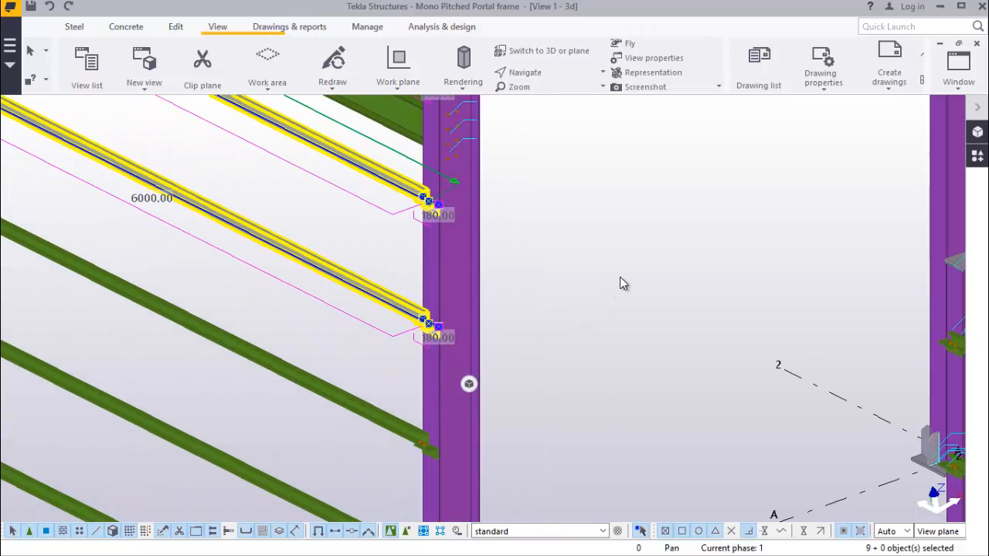
click(625, 273)
Select the four uppermost side girts in the bay between grid lines A and B on grid line 1
scroll(592, 332, up, 1)
scroll(628, 380, down, 6)
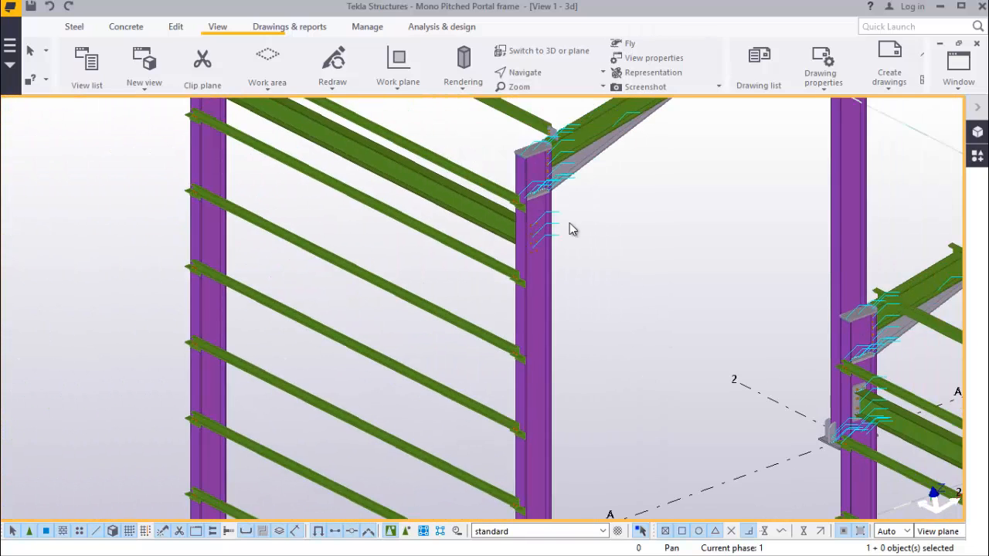
scroll(569, 225, up, 5)
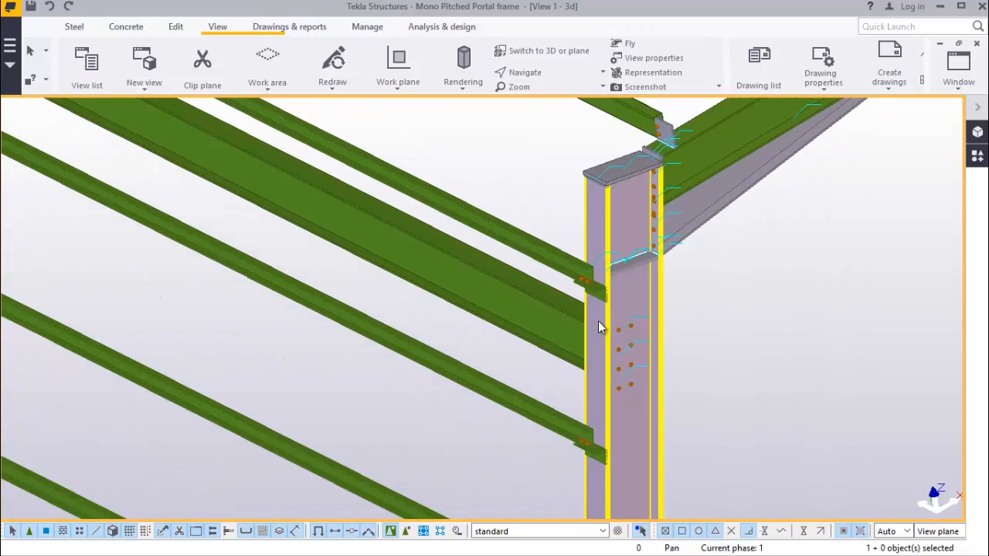
scroll(553, 258, up, 5)
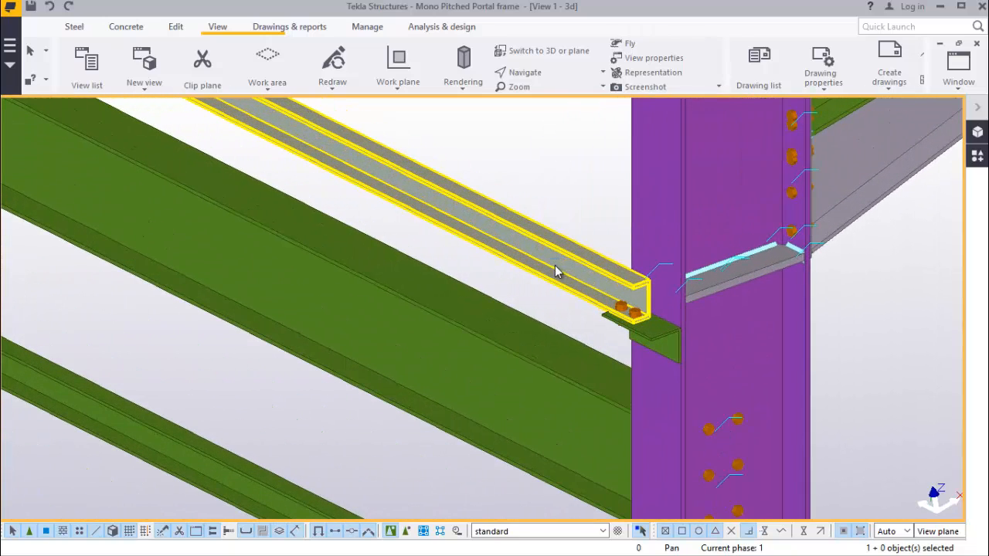
click(555, 265)
scroll(587, 309, down, 5)
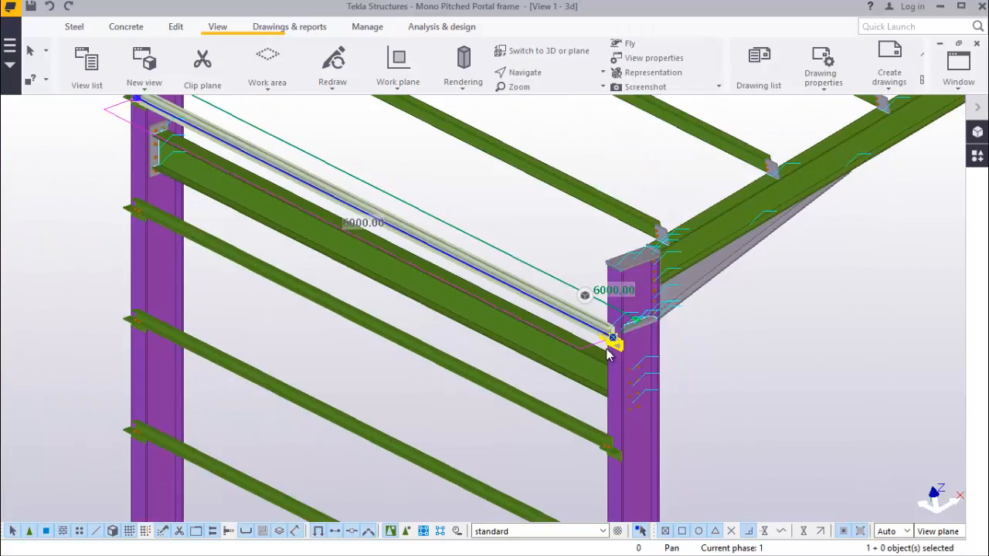
scroll(332, 302, up, 8)
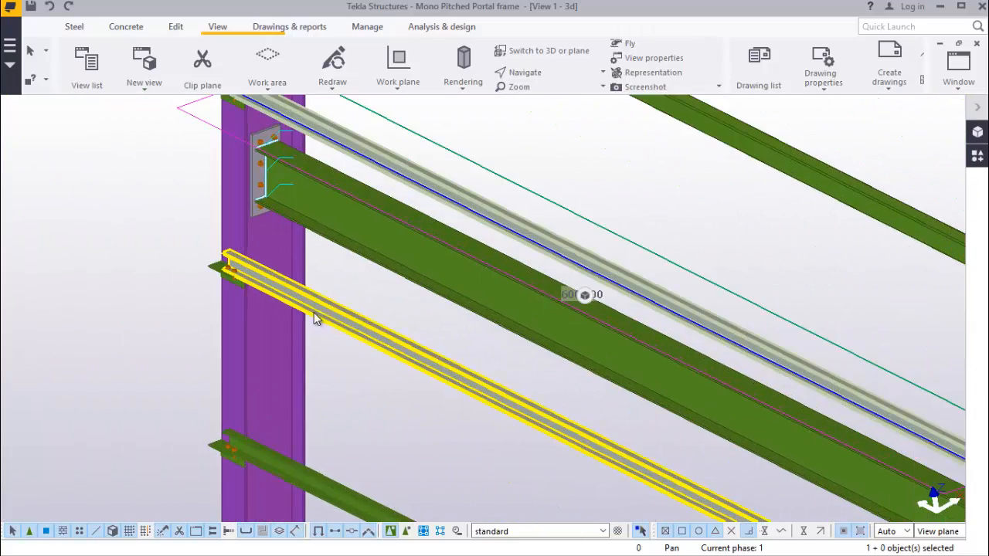
ctrl+click(315, 319)
scroll(344, 340, down, 6)
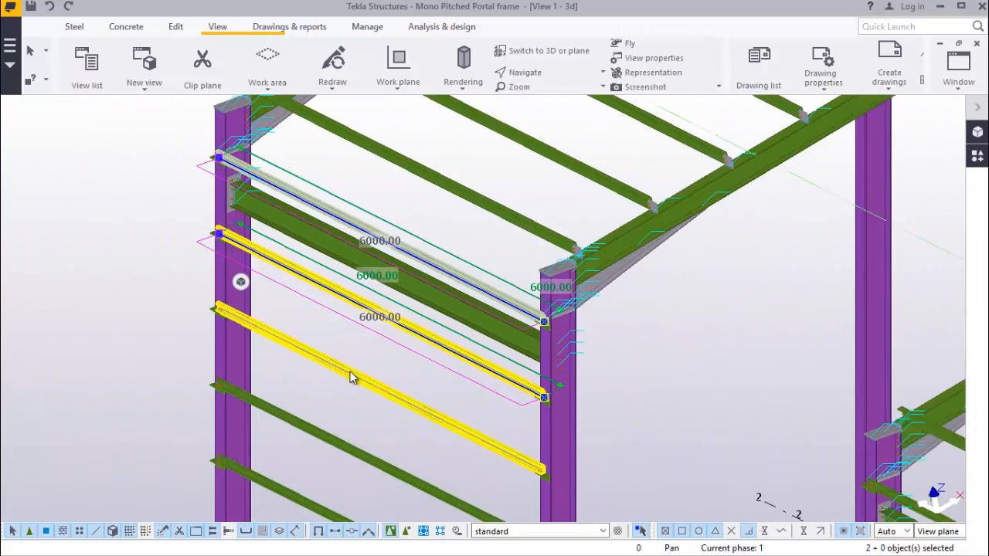
ctrl+click(350, 378)
ctrl+click(369, 426)
scroll(236, 309, down, 4)
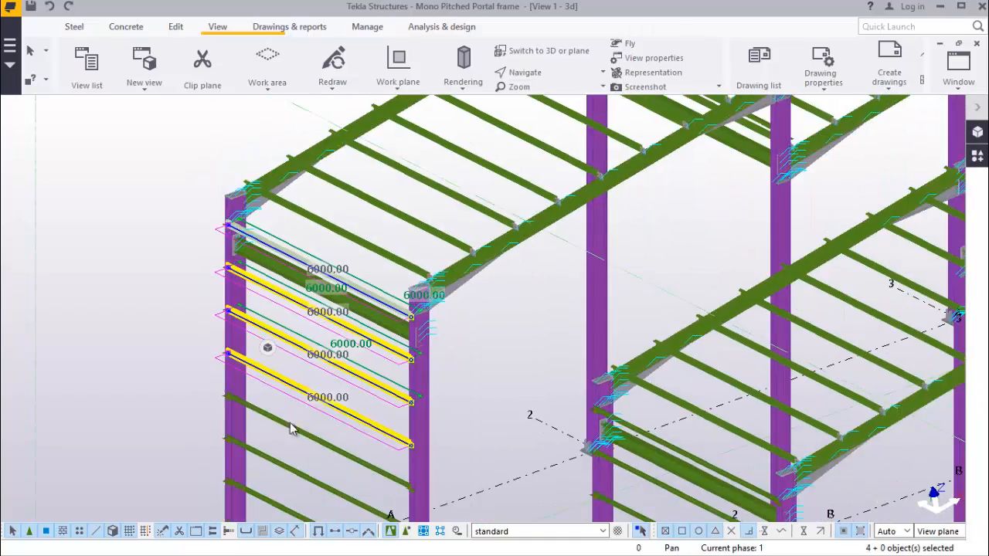
Add the five remaining lower side girts of bay A–B, down to the column base, to the selection
scroll(291, 424, up, 7)
ctrl+click(289, 428)
ctrl+click(247, 478)
scroll(227, 333, down, 4)
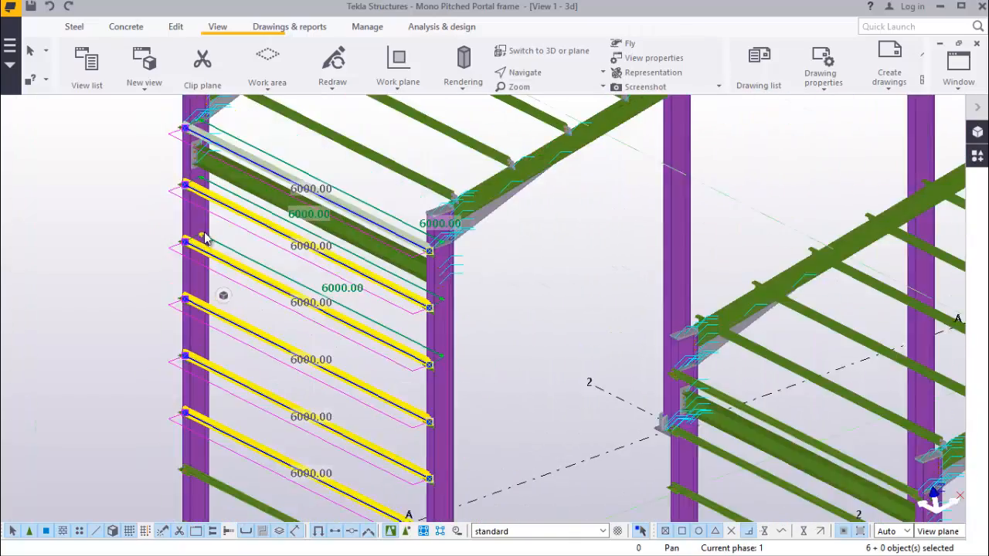
scroll(205, 238, down, 5)
scroll(247, 386, up, 6)
ctrl+click(247, 323)
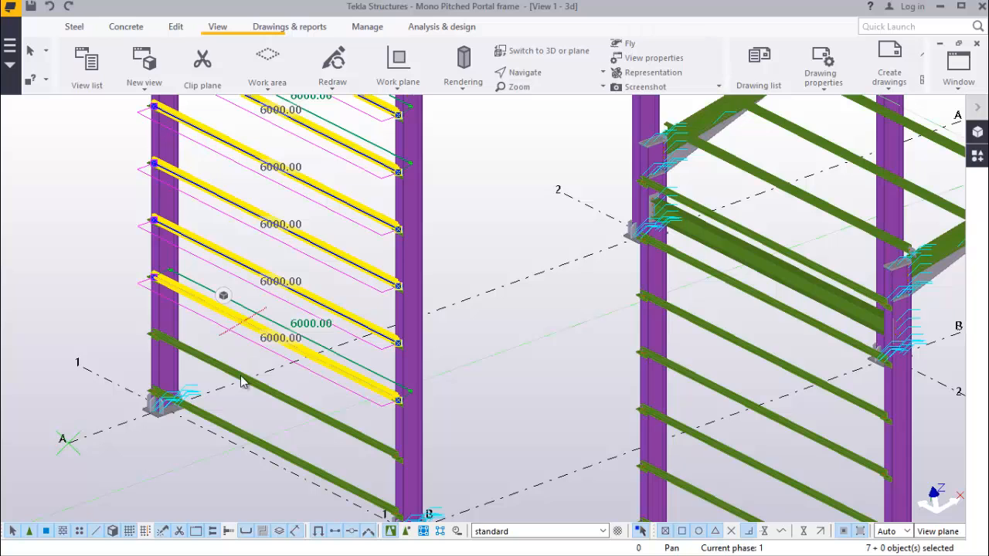
scroll(235, 386, up, 5)
ctrl+click(209, 456)
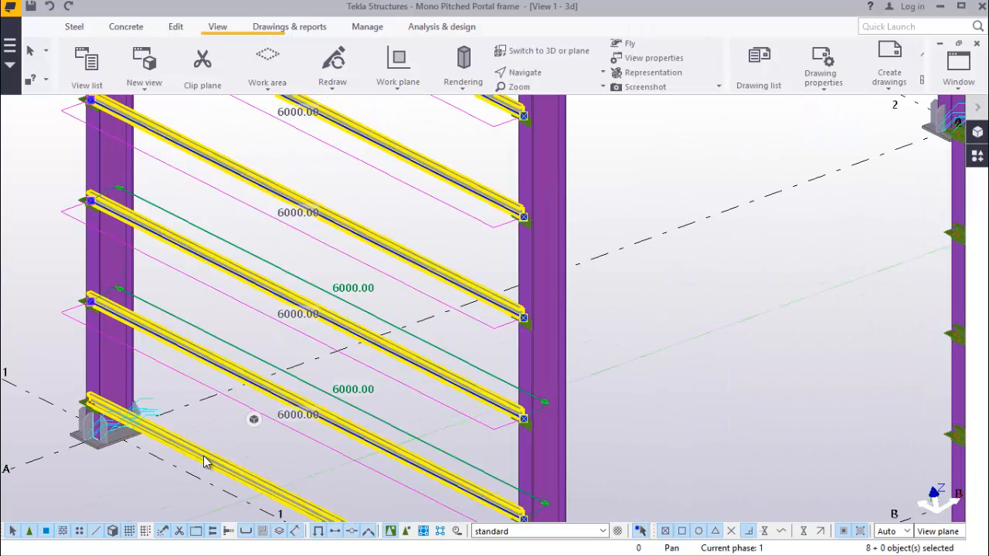
ctrl+click(206, 461)
Copy the selected girts 6000 along the wall into bay B–C, from a girt's corner at grid line A to its end at grid line B
right_click(615, 172)
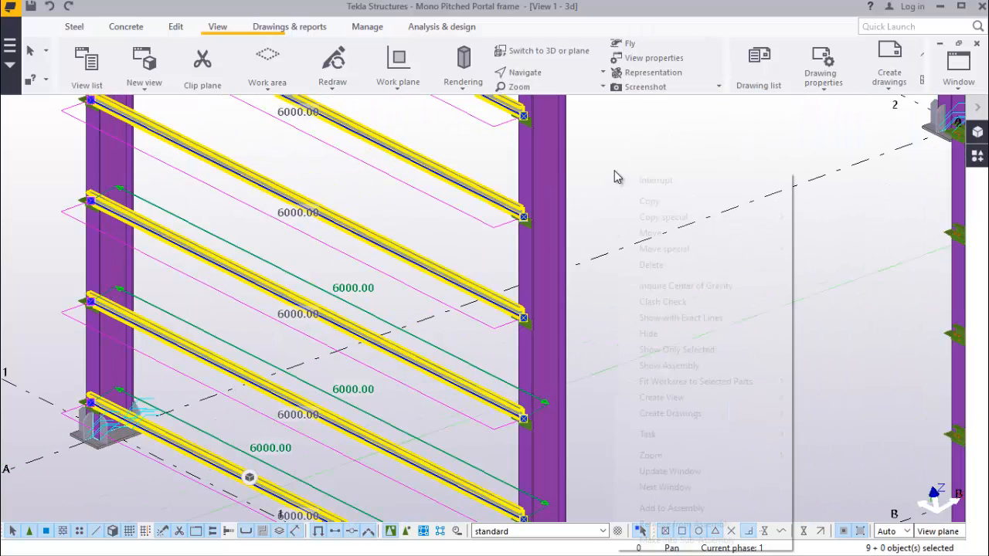
click(652, 202)
scroll(491, 355, down, 5)
scroll(258, 211, up, 4)
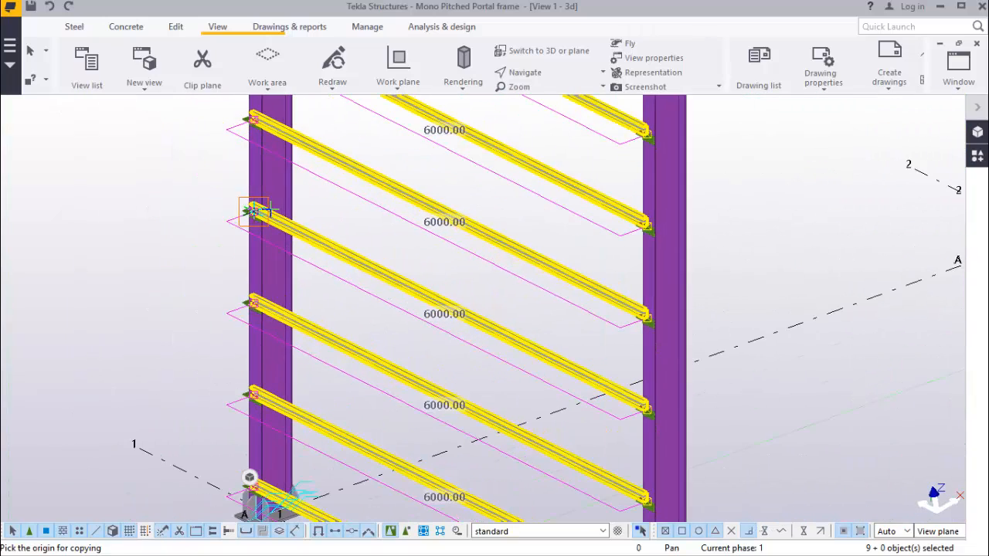
scroll(286, 210, up, 1)
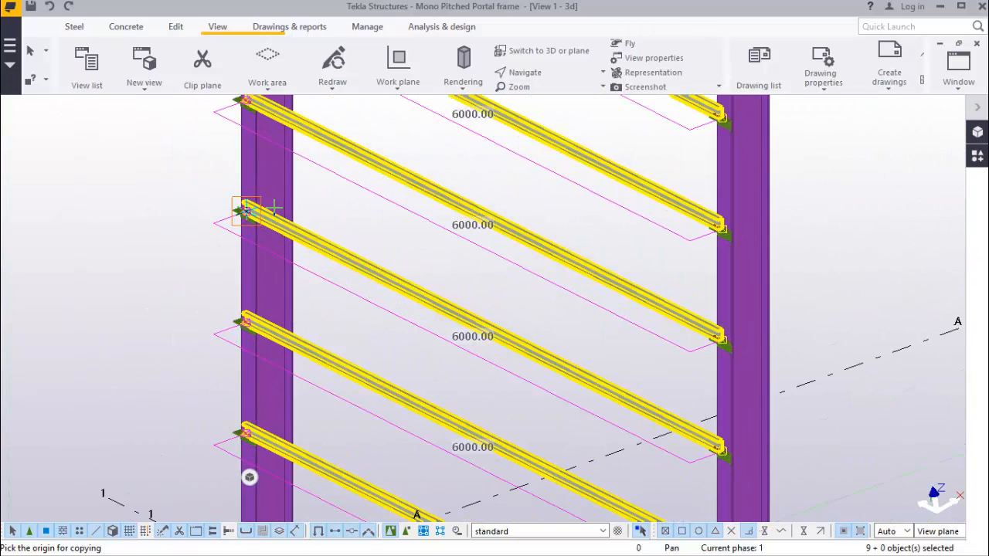
scroll(239, 209, up, 5)
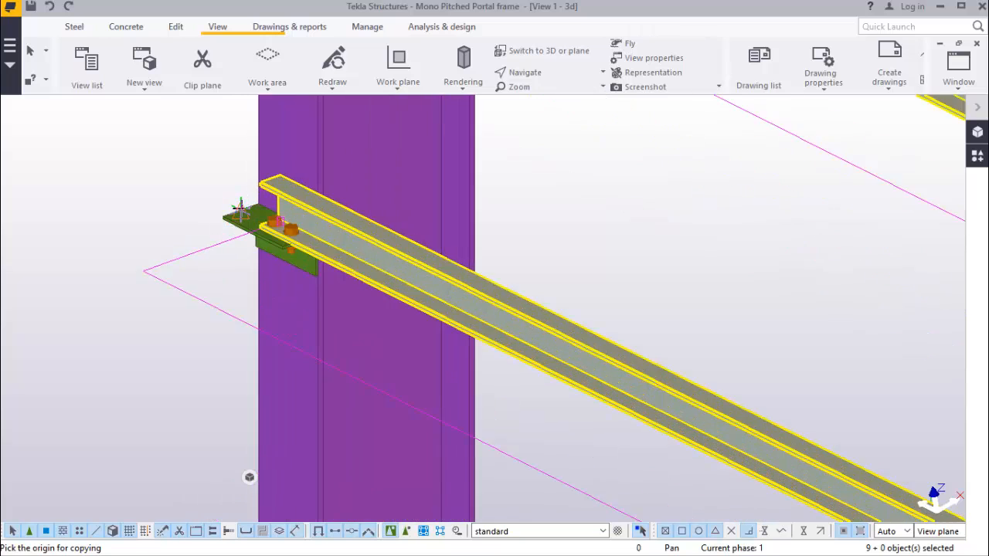
scroll(255, 224, up, 5)
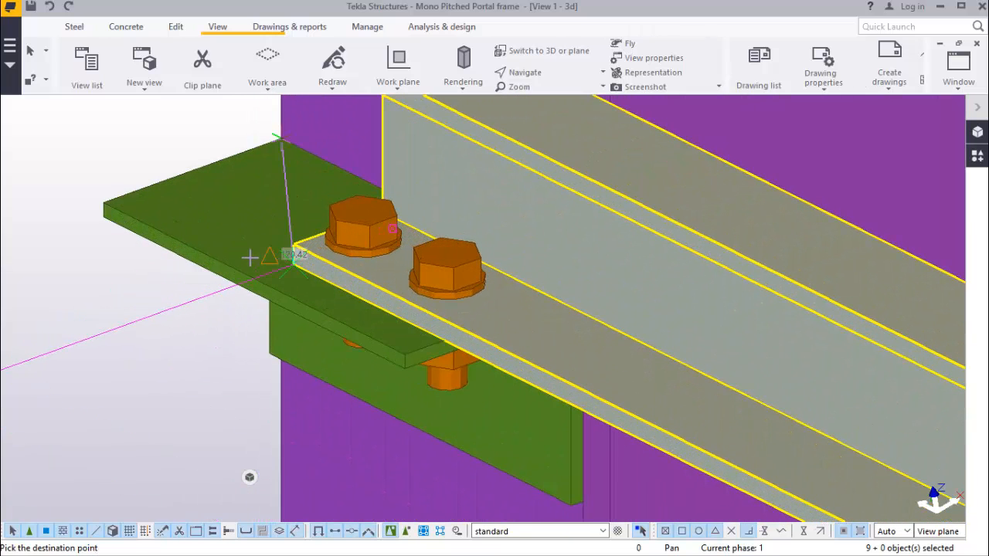
scroll(248, 257, down, 8)
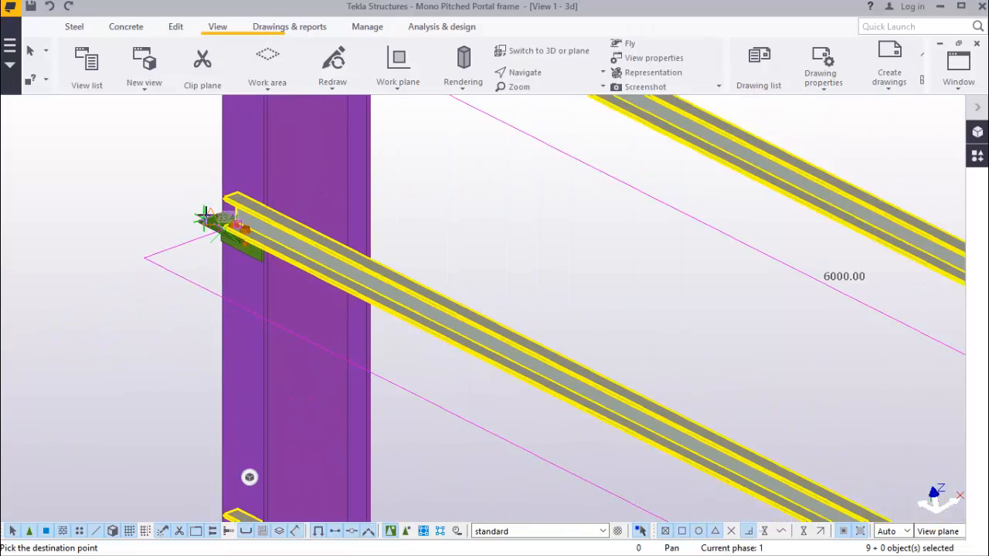
scroll(207, 216, down, 6)
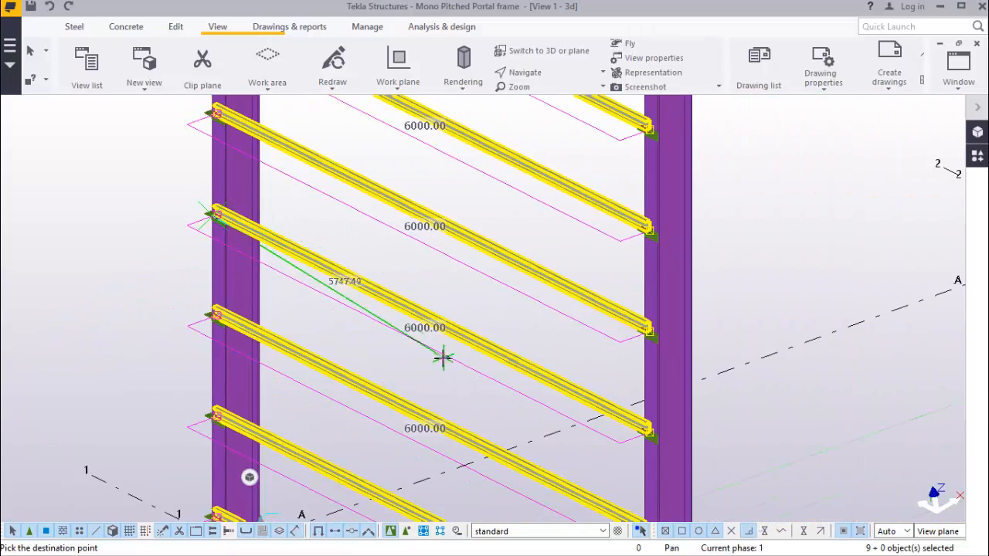
scroll(630, 456, up, 8)
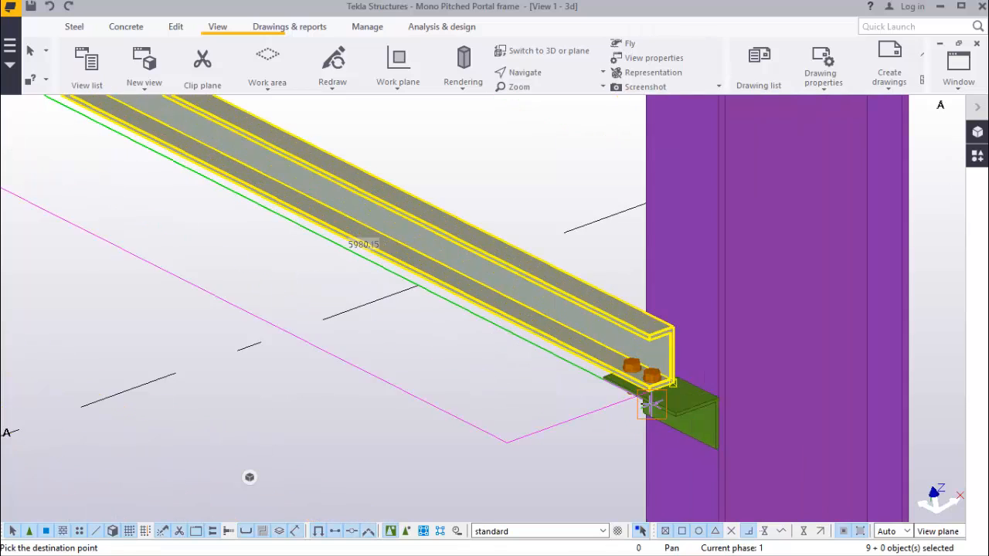
scroll(632, 395, up, 4)
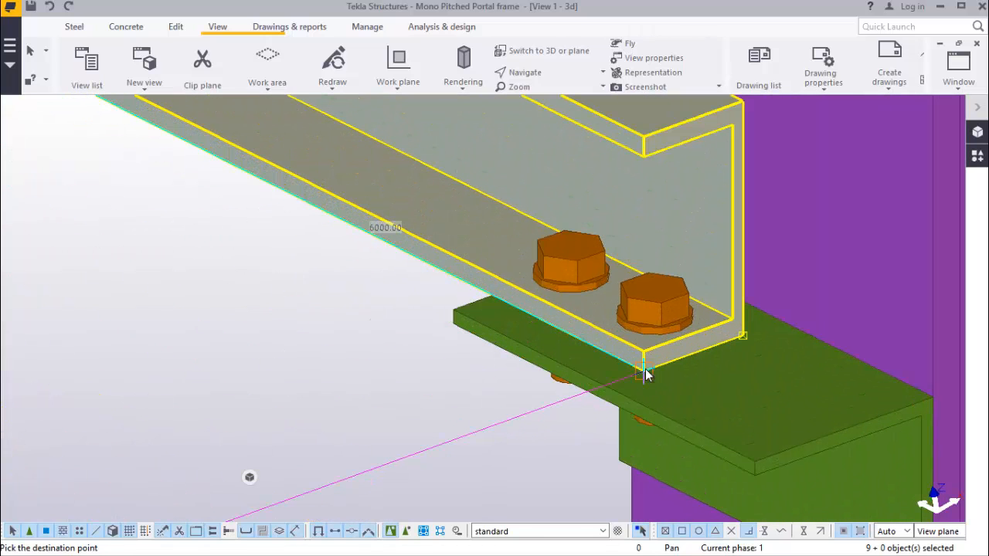
scroll(643, 371, down, 8)
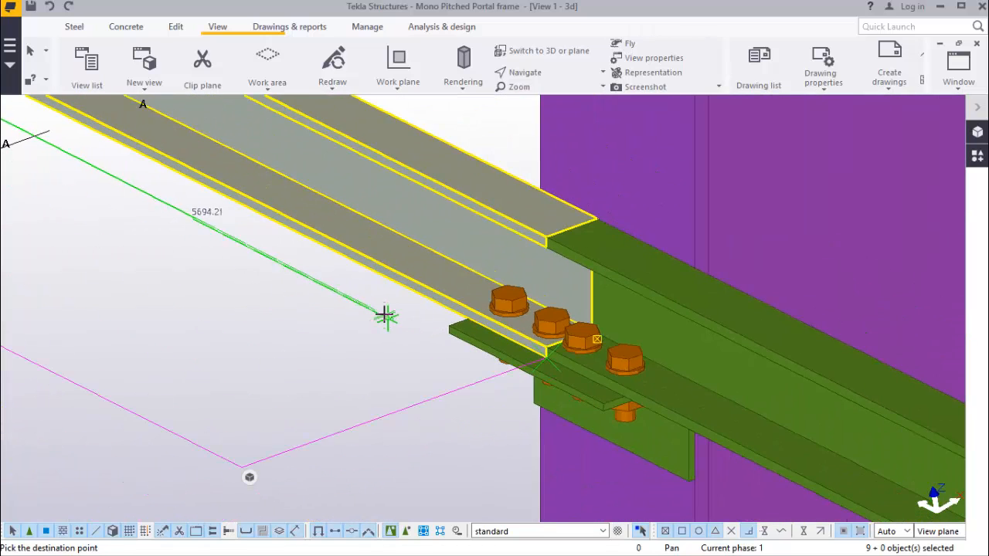
Try to place a further copy of the girts at the grid line E cleat, 24000 from the origin, and end the copying
scroll(383, 309, down, 6)
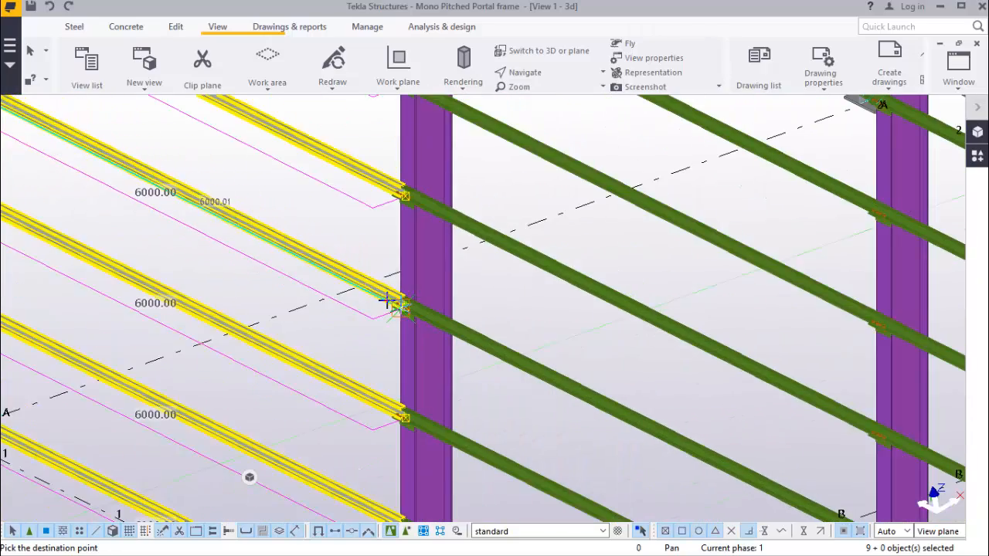
scroll(808, 390, up, 8)
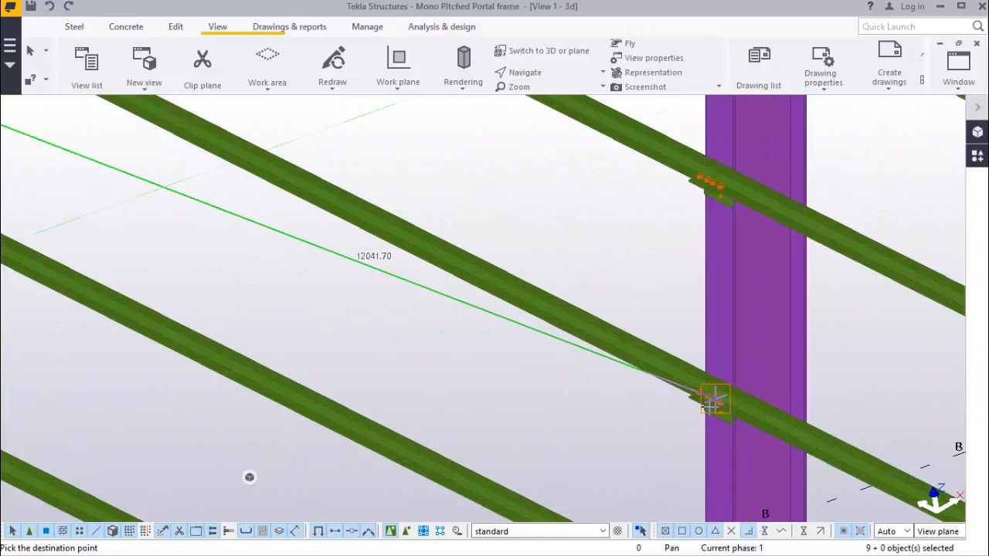
scroll(738, 392, up, 4)
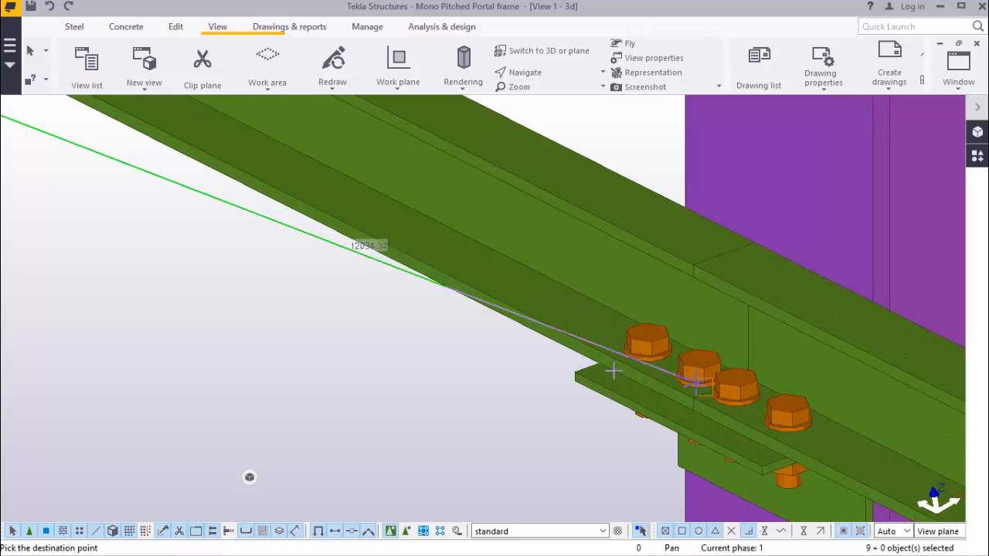
scroll(614, 370, down, 4)
scroll(651, 380, down, 5)
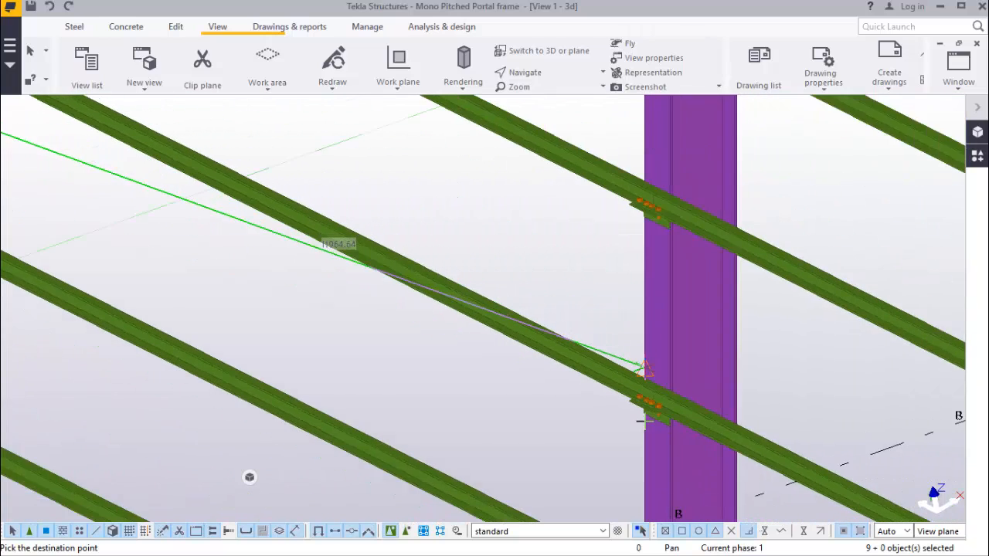
scroll(651, 259, up, 2)
scroll(651, 259, down, 5)
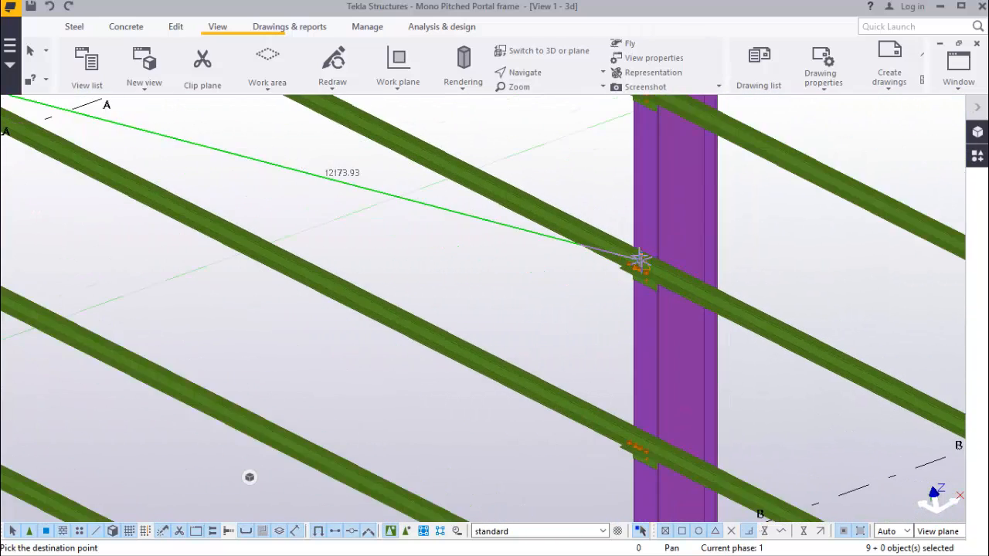
scroll(401, 264, down, 4)
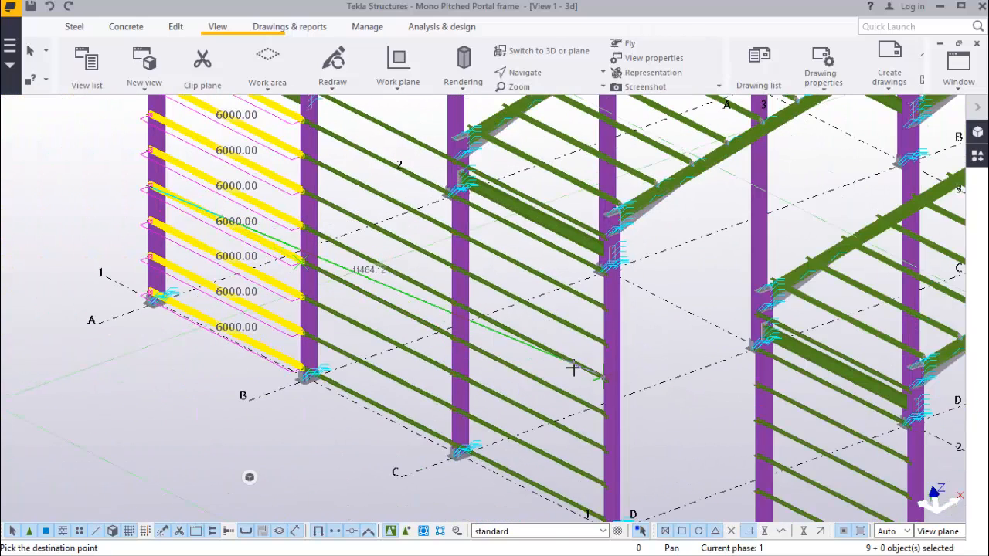
scroll(743, 463, up, 4)
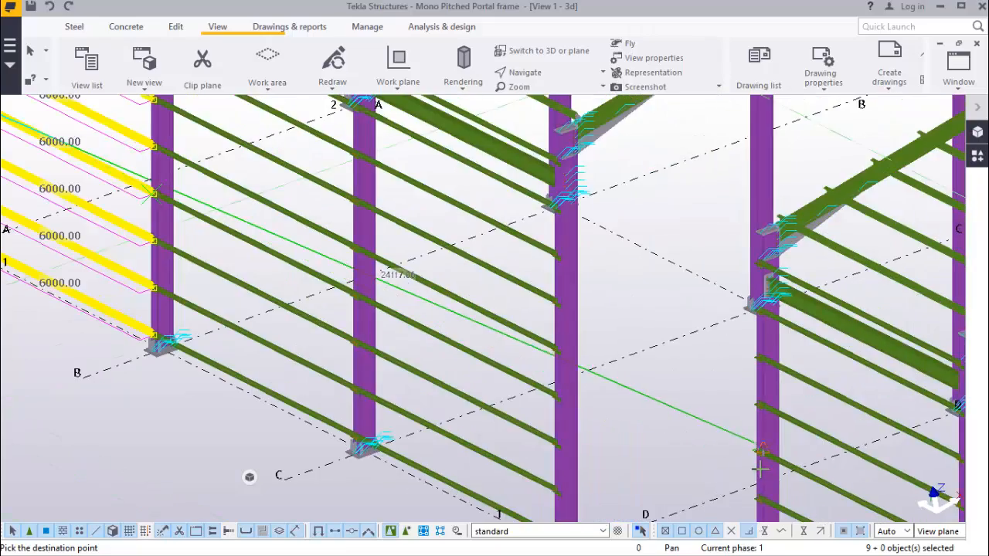
scroll(567, 345, down, 3)
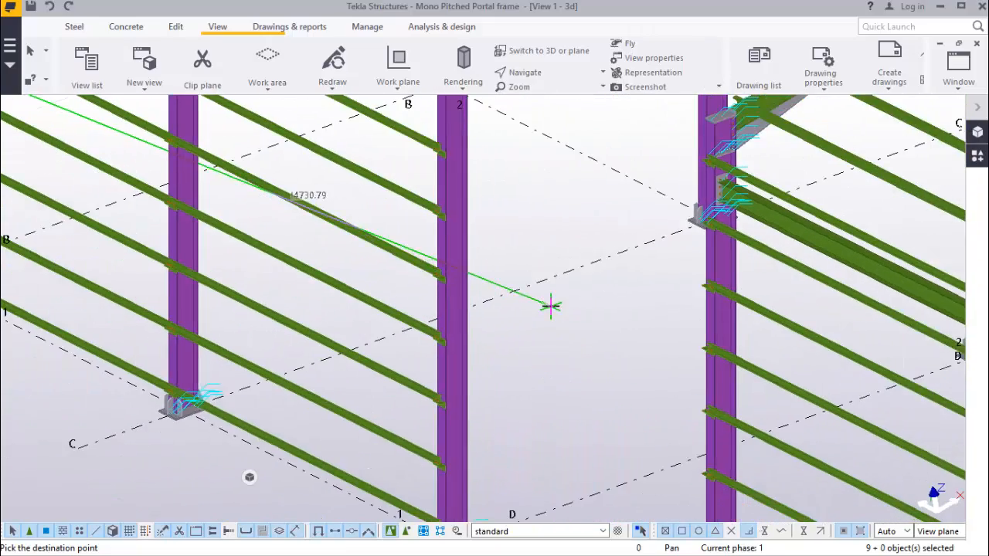
scroll(677, 440, up, 3)
scroll(682, 448, up, 5)
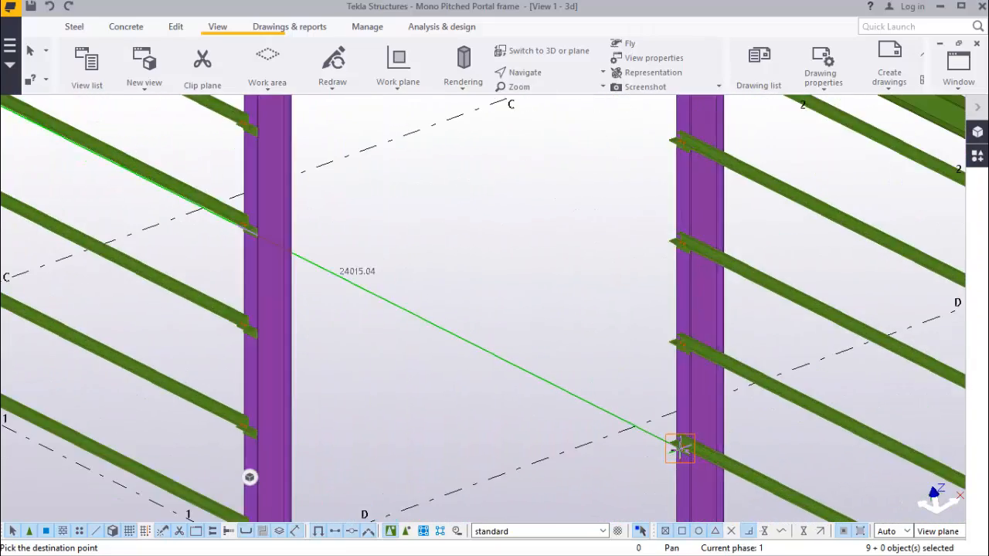
scroll(664, 442, up, 2)
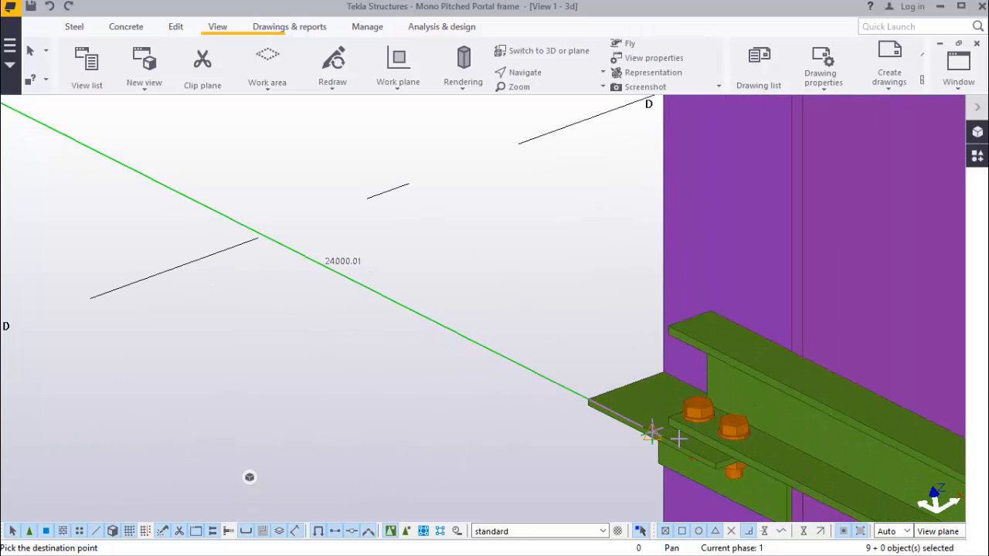
scroll(668, 419, up, 3)
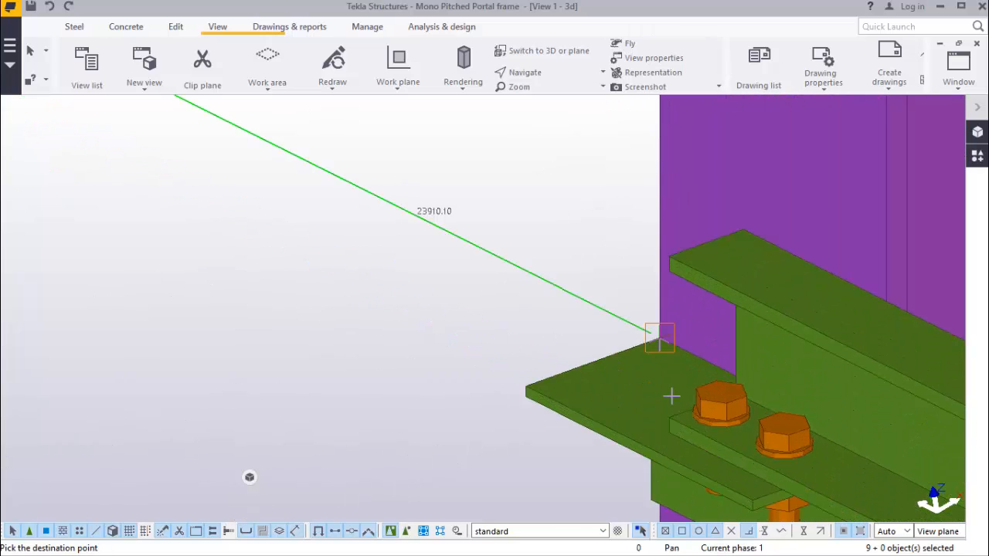
scroll(671, 421, up, 1)
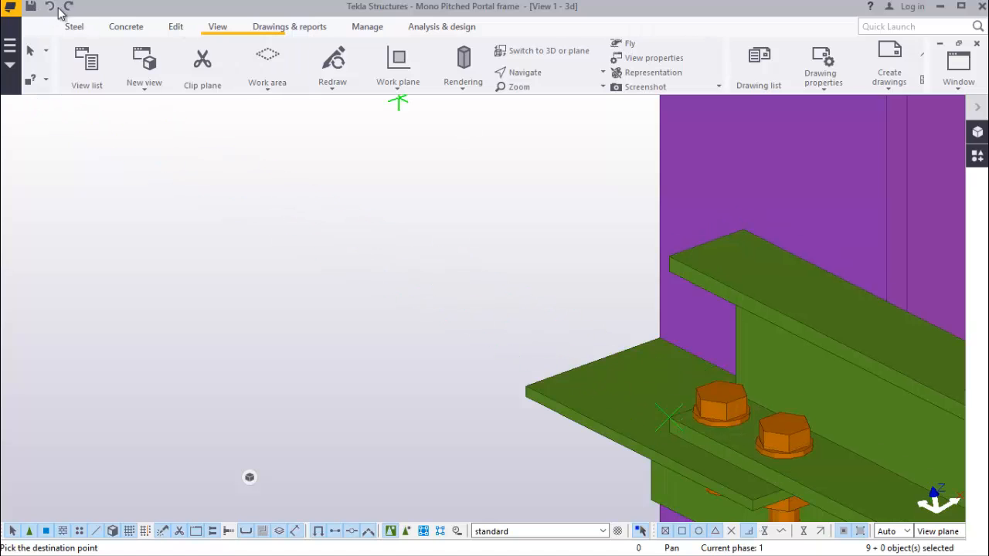
scroll(470, 247, down, 2)
right_click(426, 195)
click(456, 198)
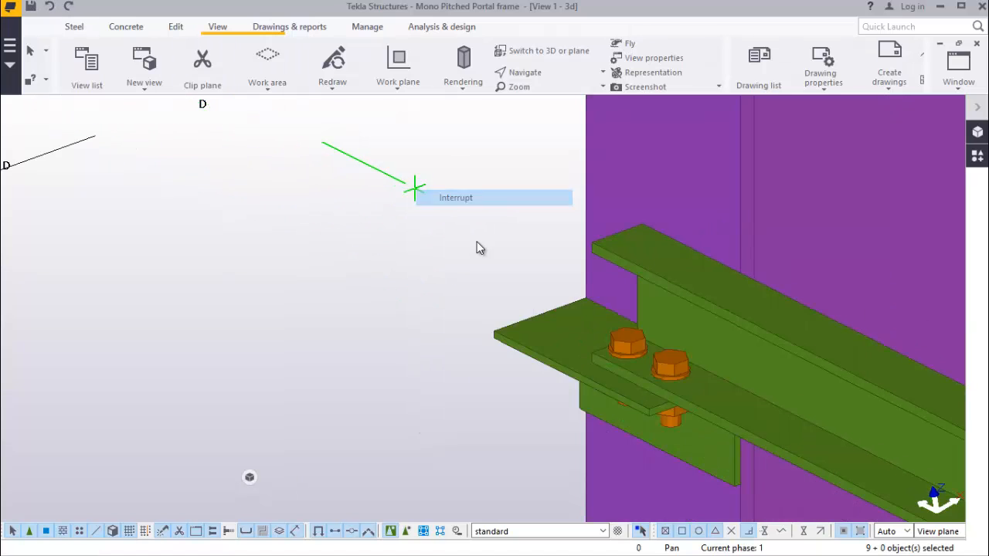
scroll(487, 293, down, 5)
scroll(509, 334, down, 8)
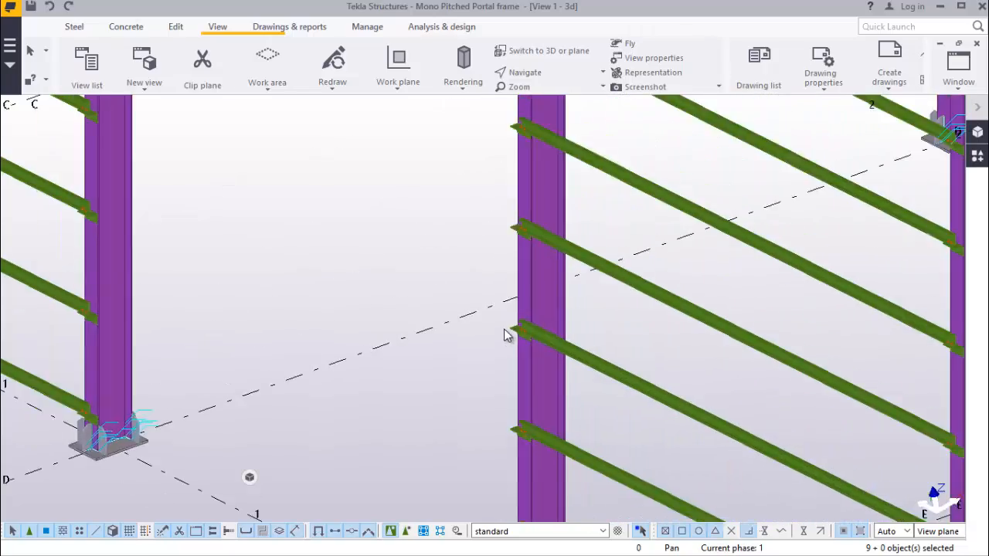
scroll(387, 198, up, 4)
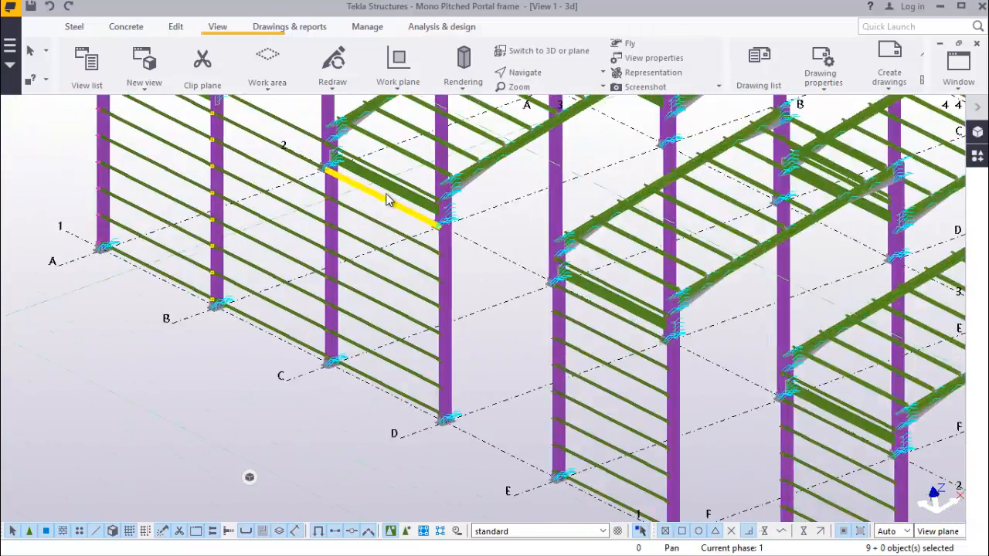
Select the five uppermost side girts in the bay between grid lines C and D on grid line 1
scroll(435, 255, down, 3)
scroll(422, 247, up, 8)
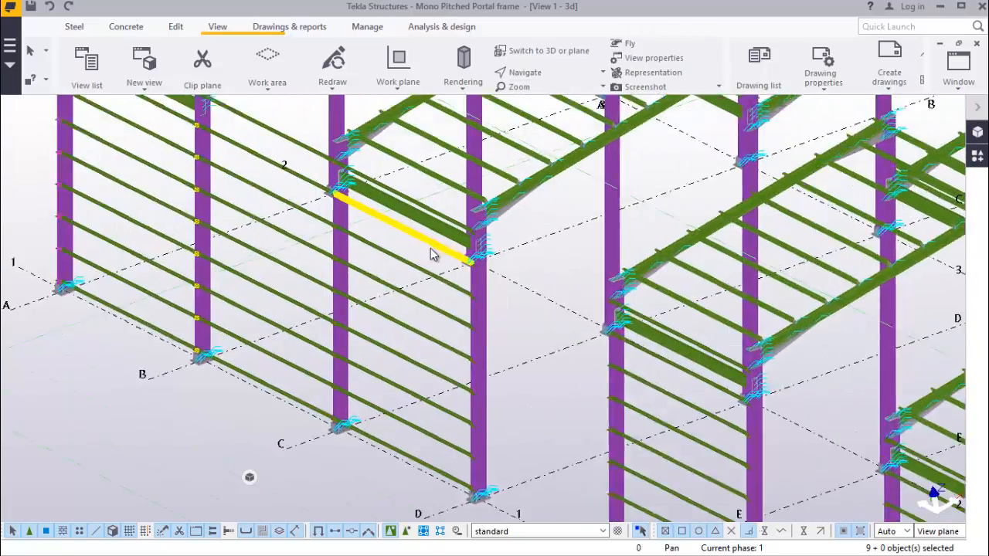
scroll(429, 278, down, 3)
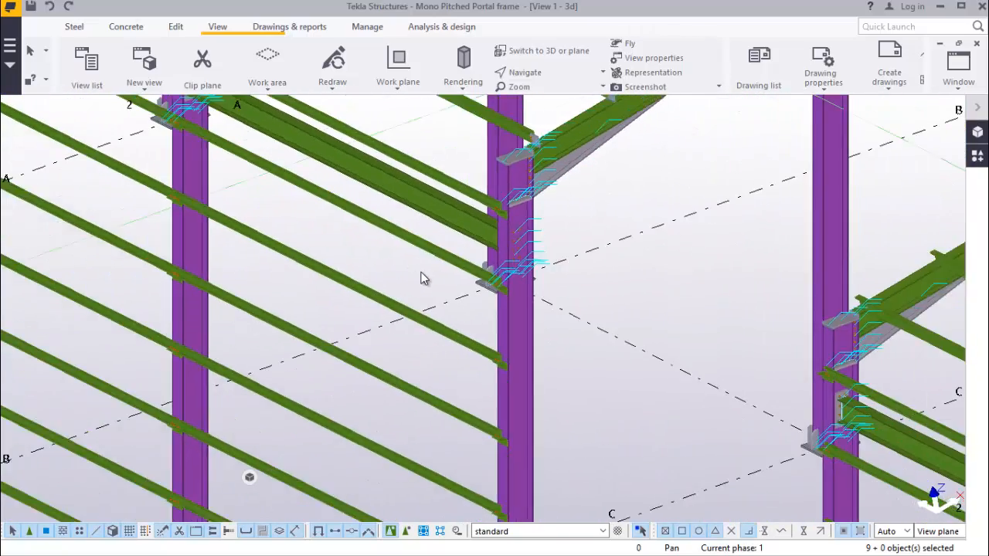
scroll(425, 274, up, 5)
scroll(421, 231, up, 3)
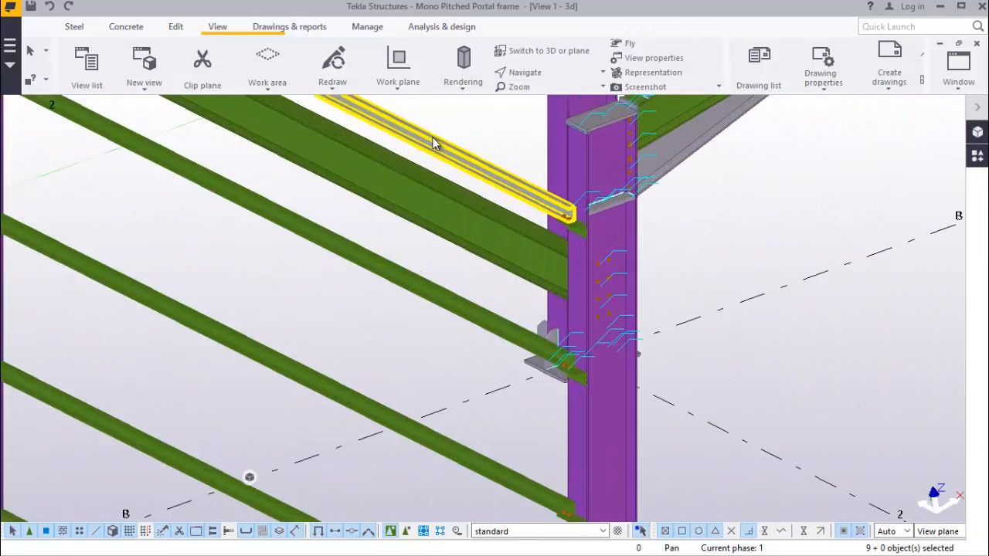
click(439, 158)
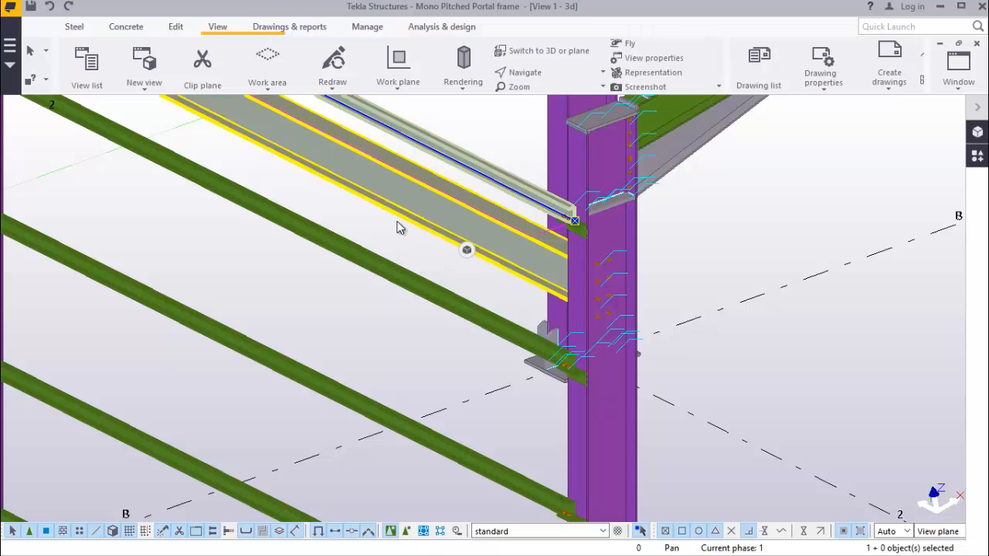
ctrl+click(381, 269)
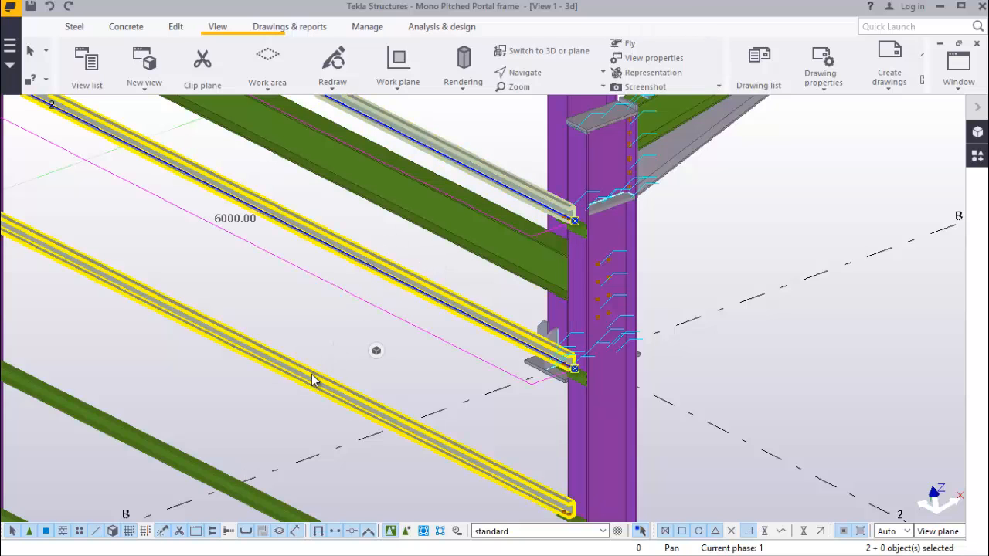
ctrl+click(313, 379)
scroll(309, 332, down, 4)
shift+click(224, 356)
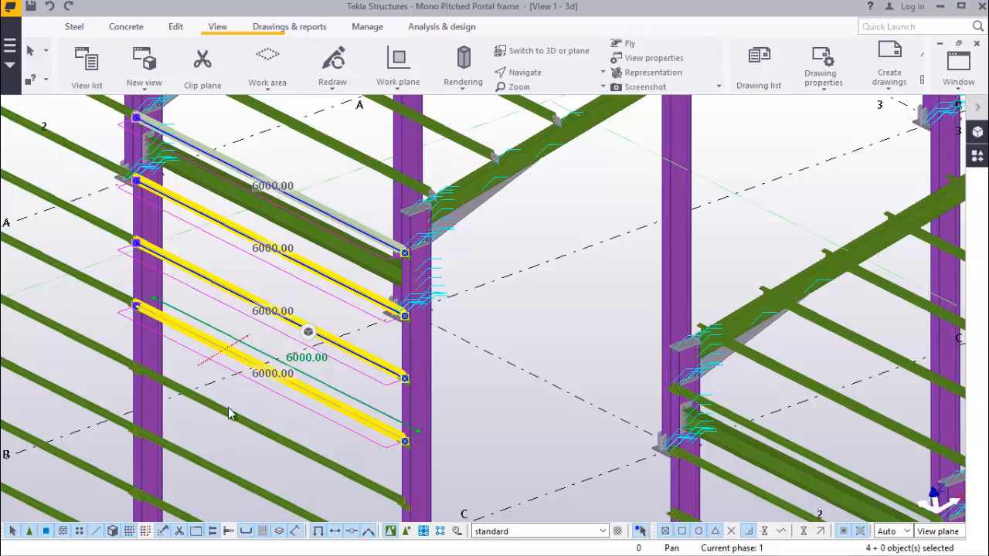
shift+click(258, 434)
Add the four remaining lower side girts of bay C–D, down to the column base, to the selection
scroll(191, 317, down, 5)
scroll(232, 396, up, 5)
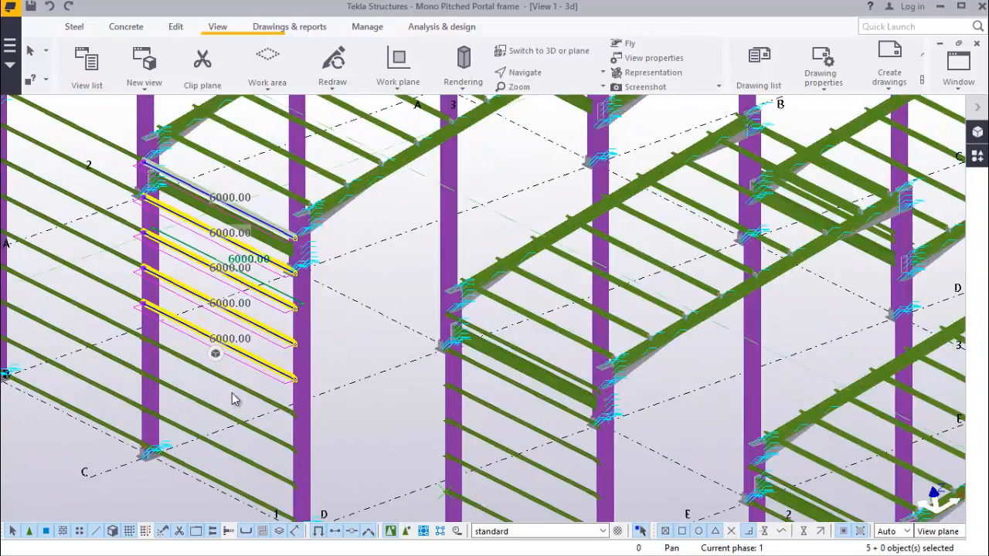
shift+click(227, 380)
shift+click(197, 431)
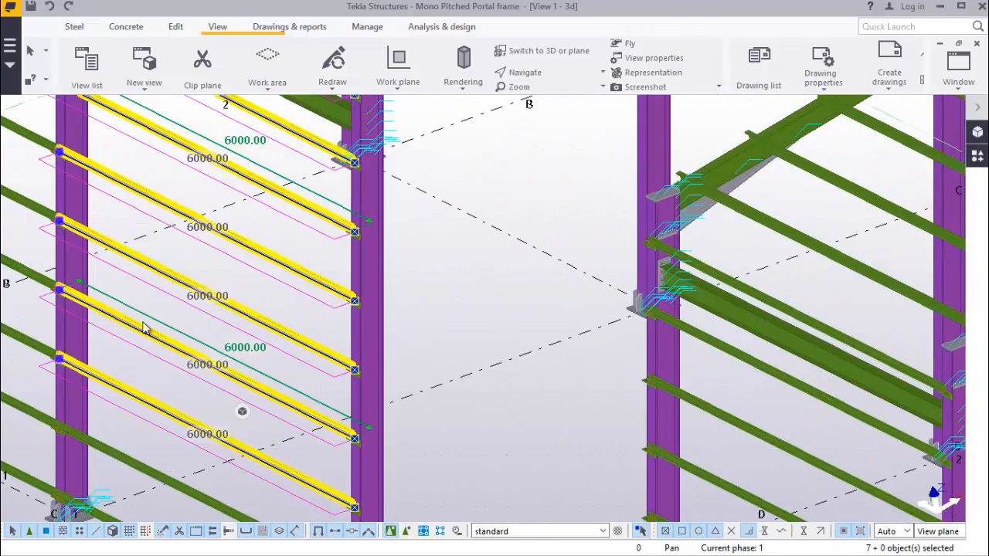
scroll(197, 431, down, 5)
scroll(156, 456, up, 3)
scroll(157, 452, up, 2)
shift+click(202, 384)
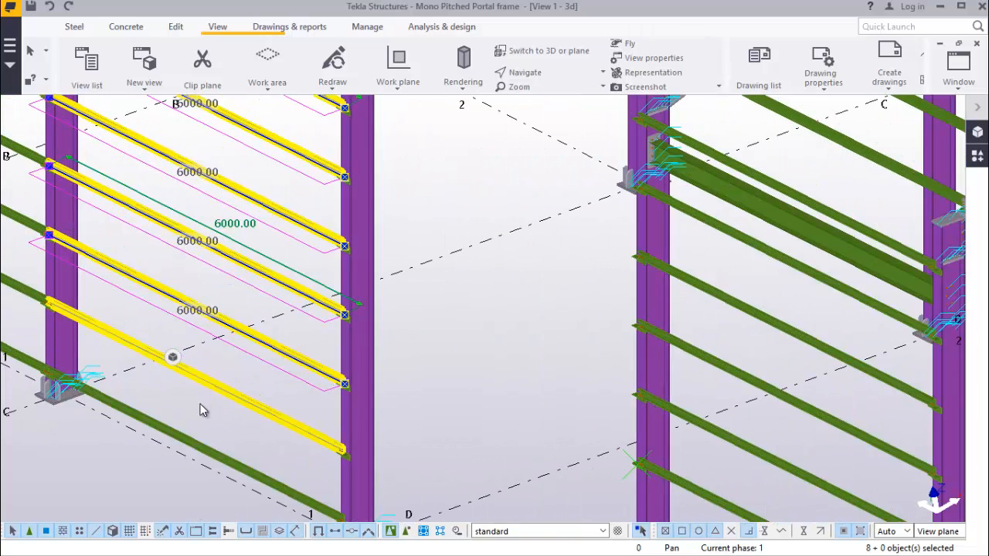
shift+click(184, 439)
Copy the selected girts 6000 into bay D–E, from the end of grid line D to the end of grid line E
right_click(422, 202)
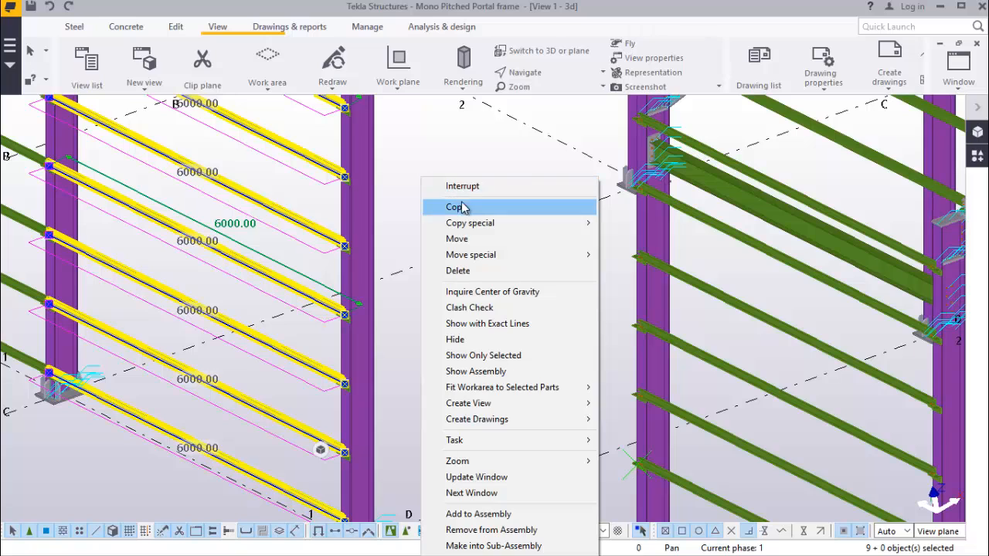
click(456, 207)
scroll(445, 208, down, 4)
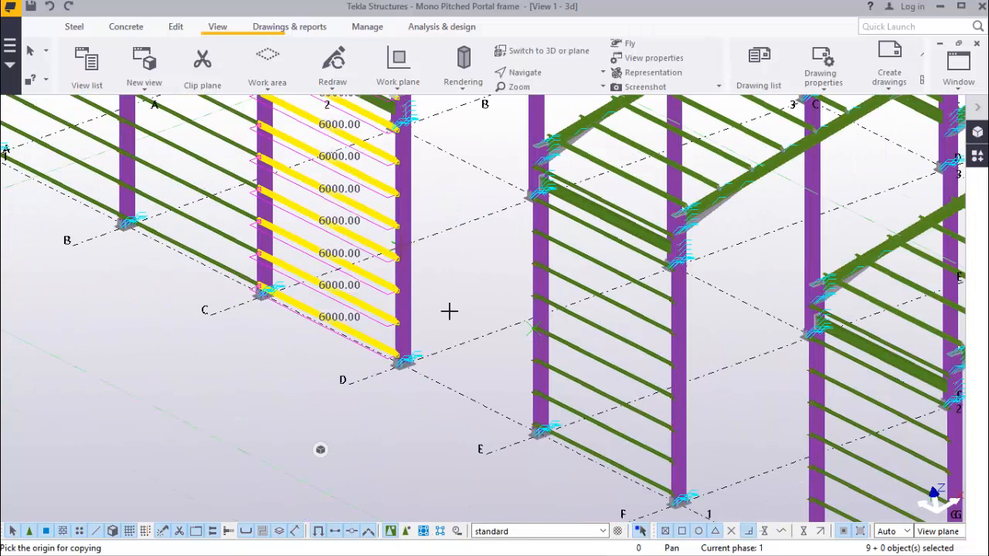
scroll(369, 399, up, 2)
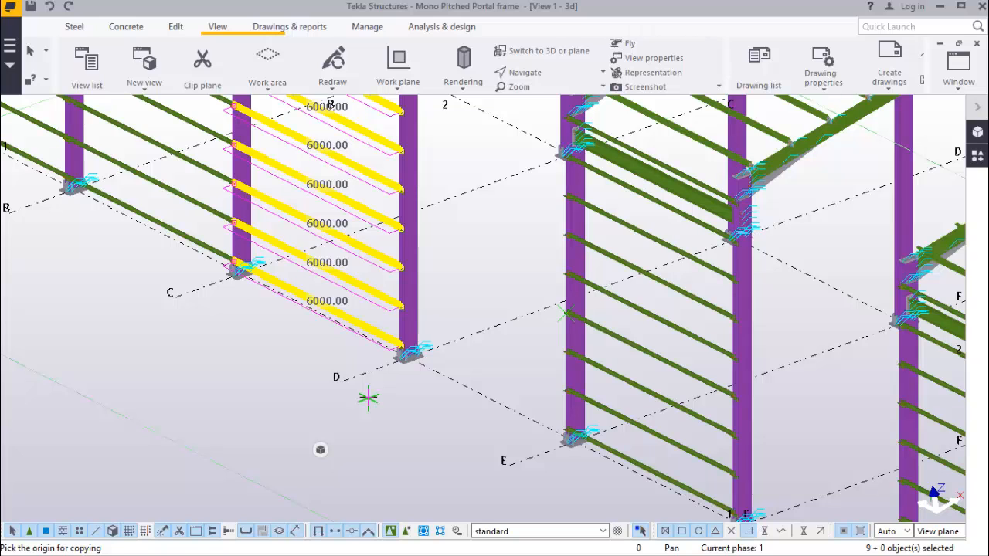
scroll(368, 398, up, 2)
scroll(316, 336, down, 3)
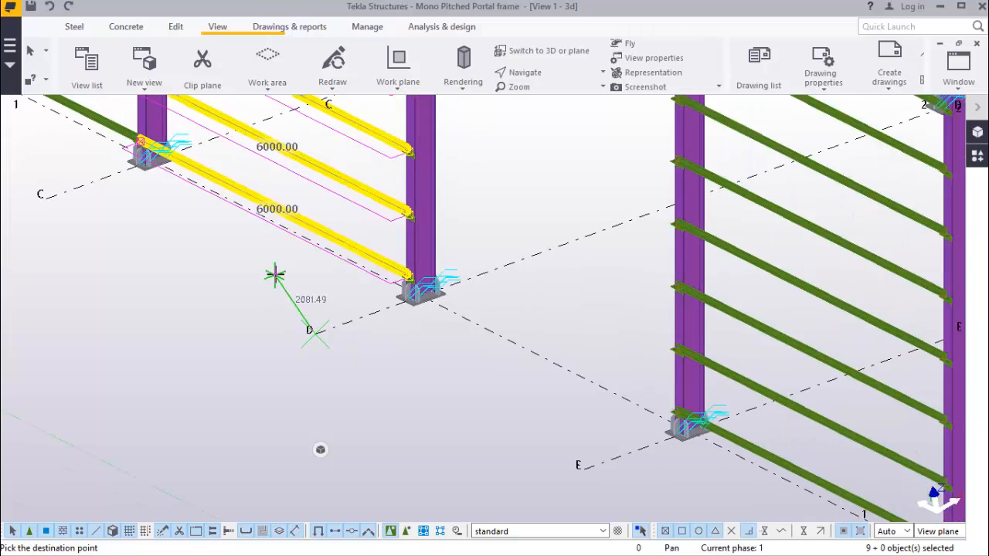
scroll(513, 433, up, 3)
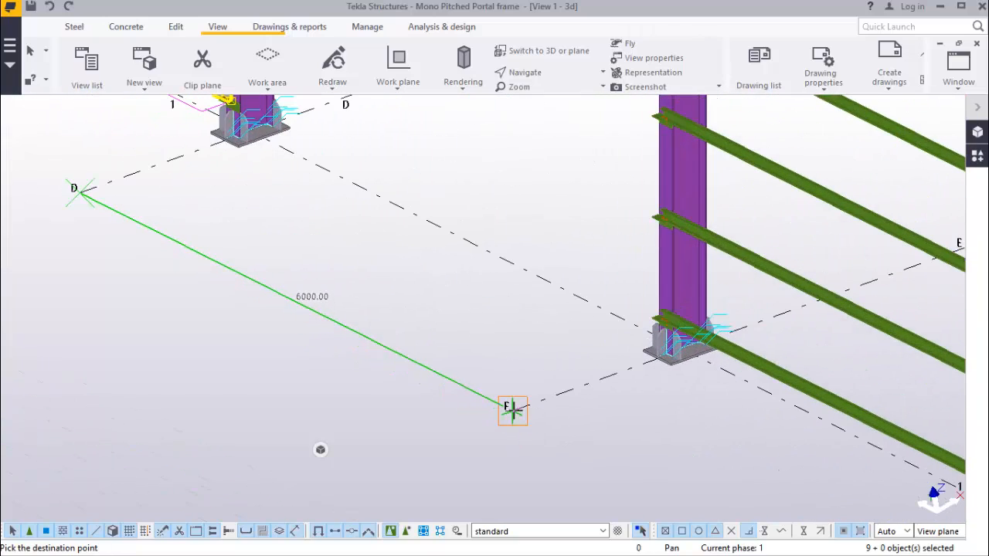
click(513, 410)
Place further copies of the girts at the ends of grid lines G and I, filling bays F–G and H–I
scroll(371, 317, down, 3)
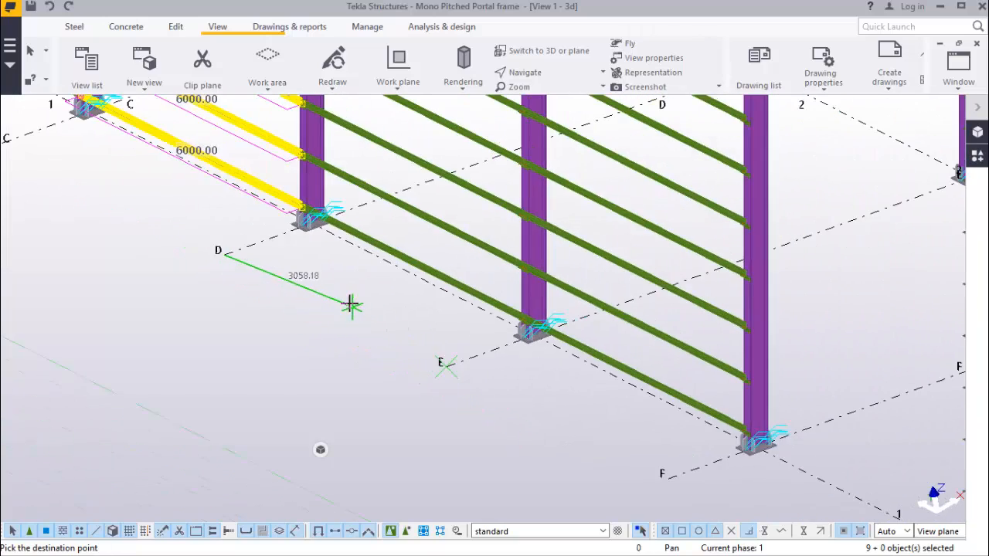
scroll(349, 296, down, 3)
scroll(607, 441, up, 5)
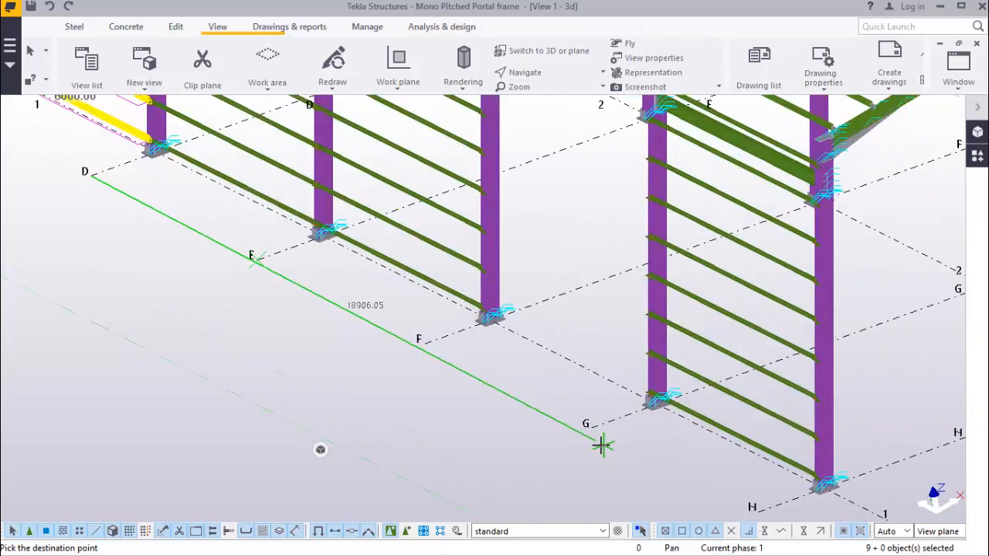
click(589, 428)
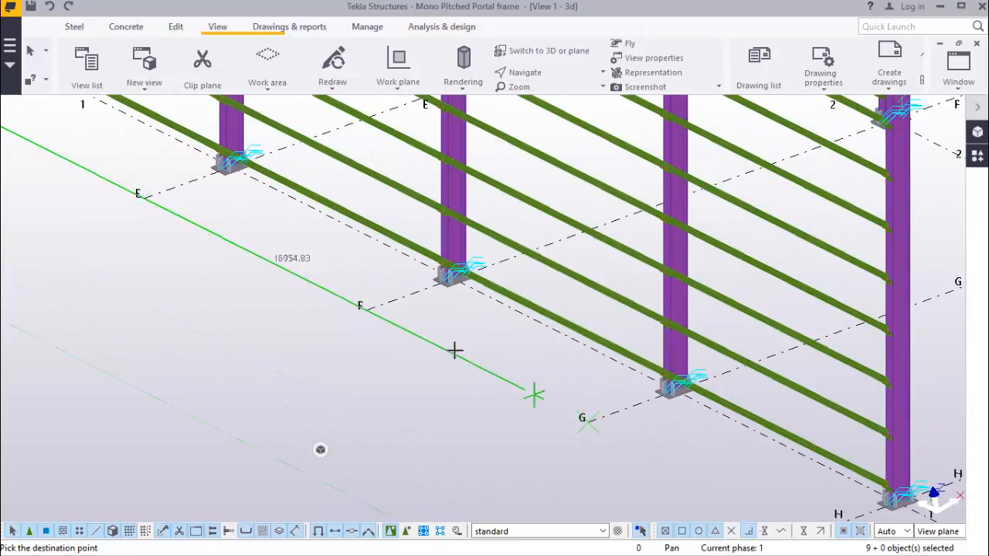
scroll(433, 340, down, 3)
scroll(418, 330, down, 2)
scroll(663, 460, up, 5)
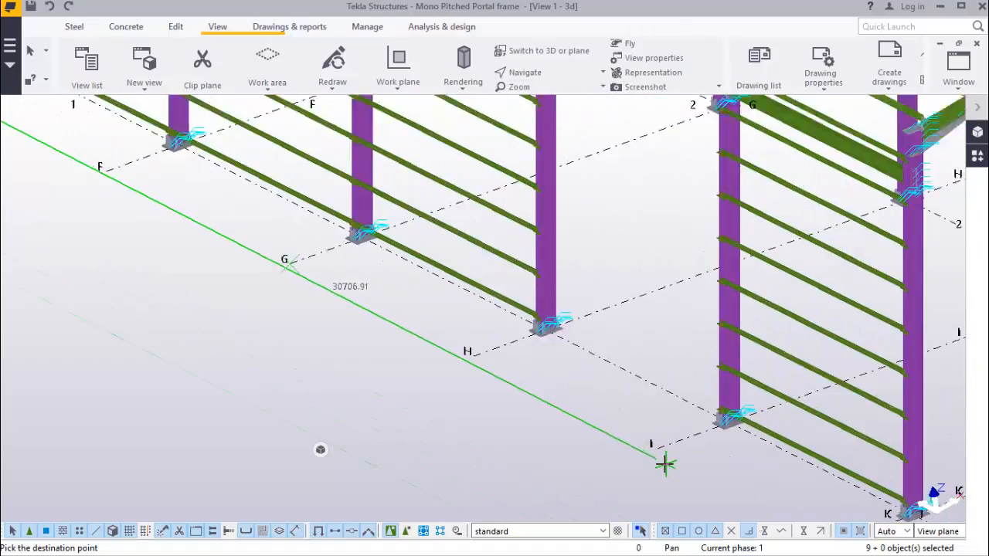
click(652, 439)
Place a copy of the girts at the end of grid line L, 42000 from the origin, filling bay K–L
scroll(380, 333, down, 3)
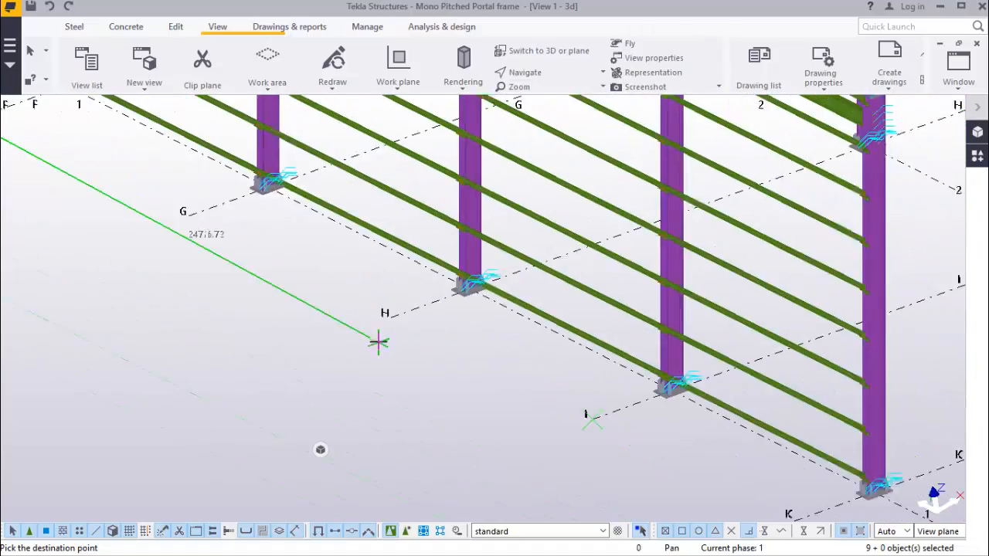
scroll(379, 316, down, 1)
scroll(371, 331, down, 2)
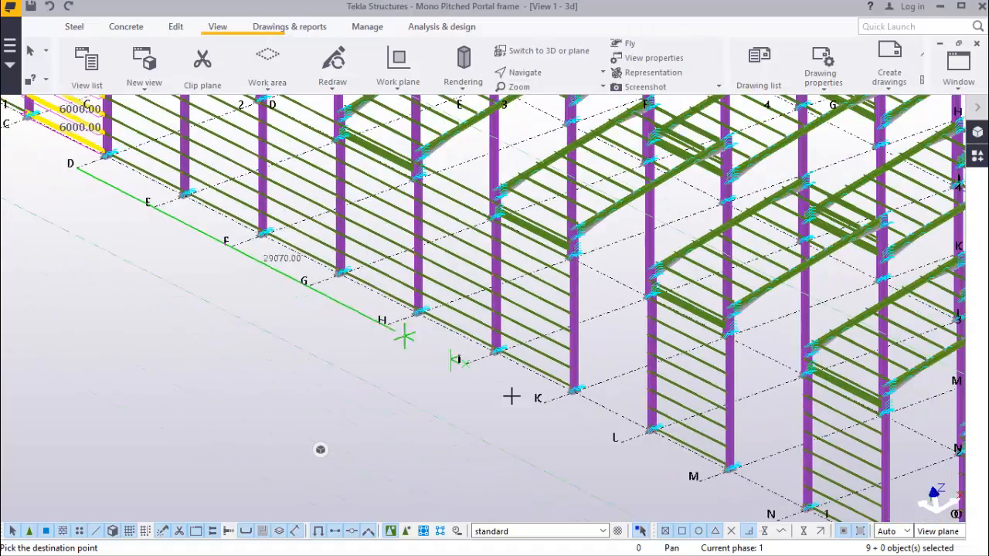
scroll(572, 439, up, 1)
scroll(614, 460, up, 3)
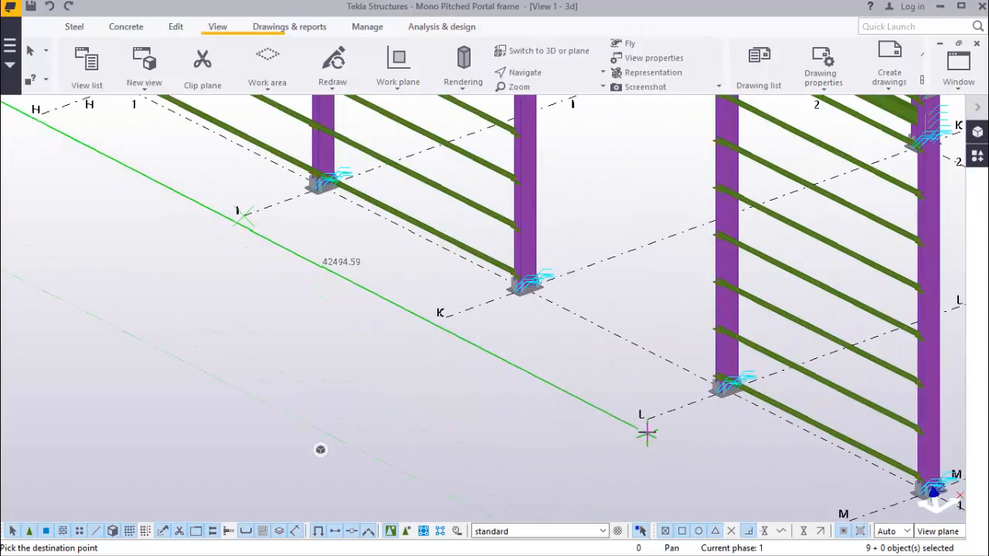
scroll(526, 378, down, 3)
scroll(562, 399, up, 1)
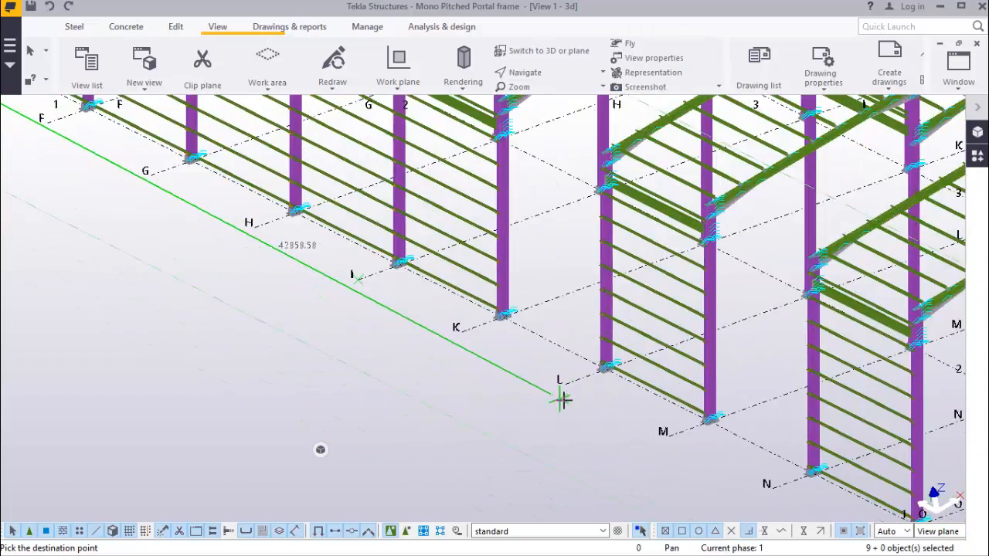
scroll(562, 399, up, 2)
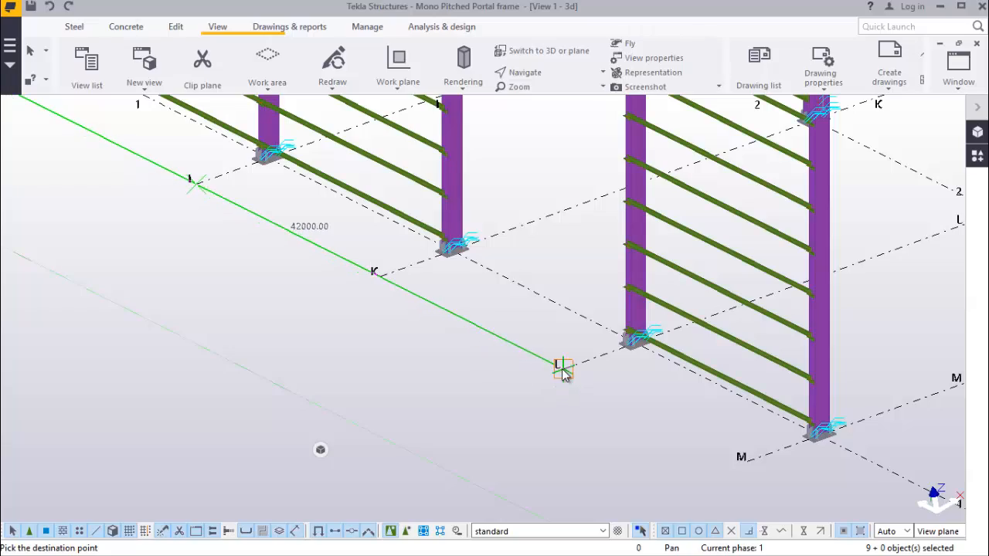
Place copies of the girts at grid line N, 54000 from the origin, and at grid line P, filling bays M–N and O–P
scroll(470, 349, down, 5)
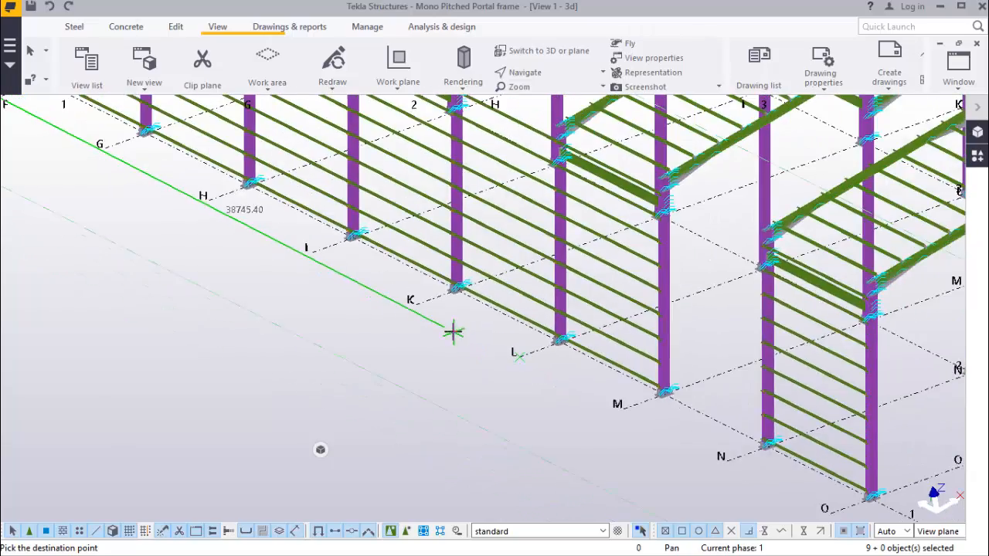
scroll(452, 330, down, 4)
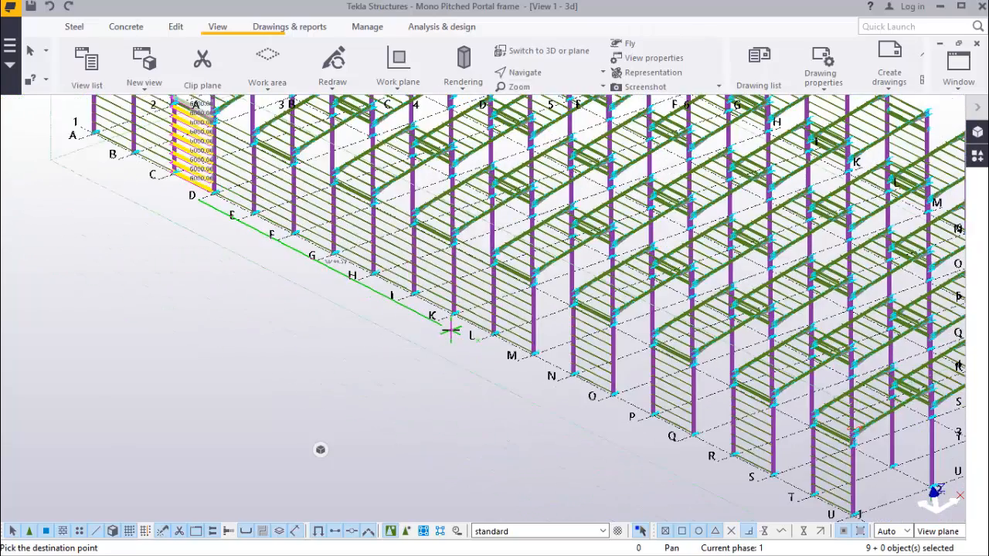
scroll(600, 415, up, 5)
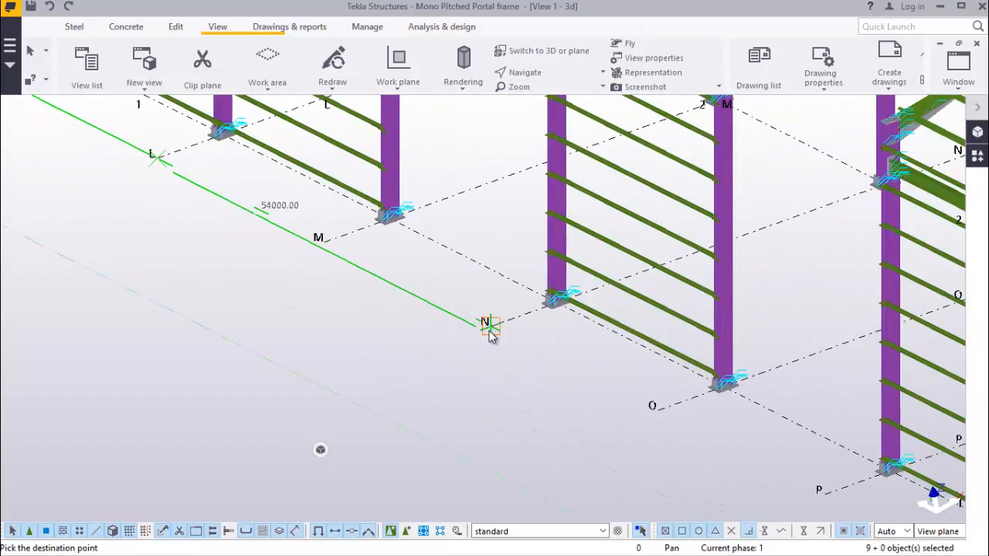
scroll(464, 321, down, 3)
scroll(680, 429, up, 3)
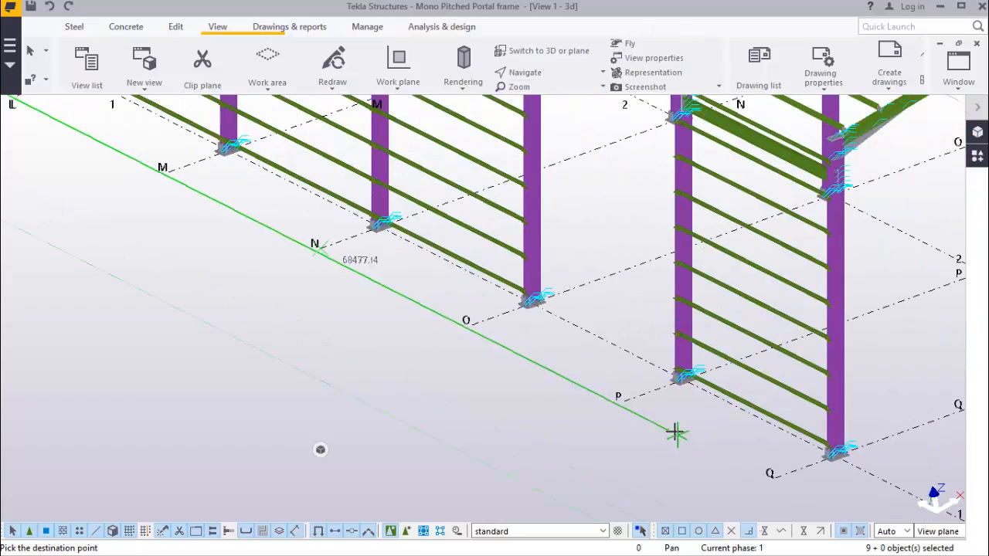
Place copies of the girts at grid line R and at grid line T, 90000 from the origin, and end the copying
scroll(466, 326, down, 4)
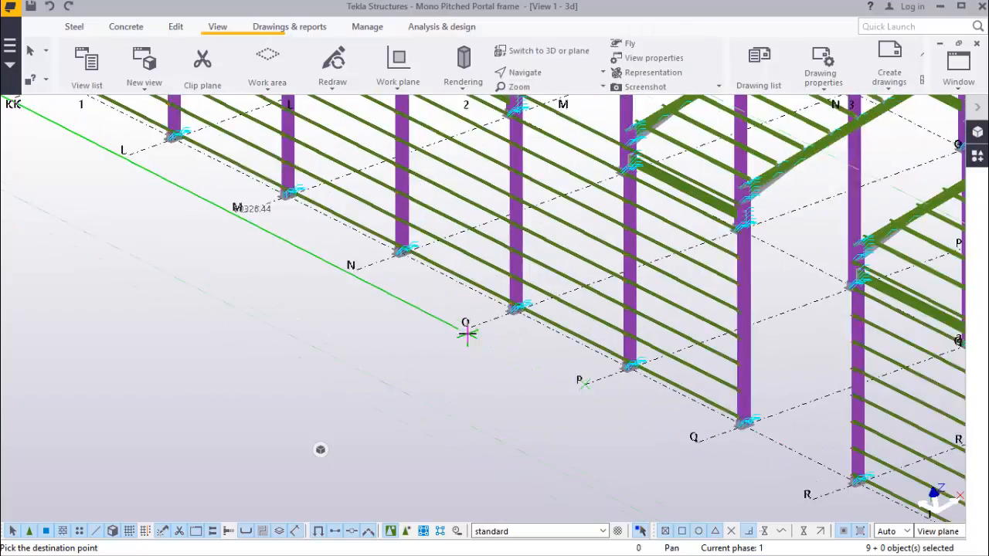
scroll(665, 439, up, 3)
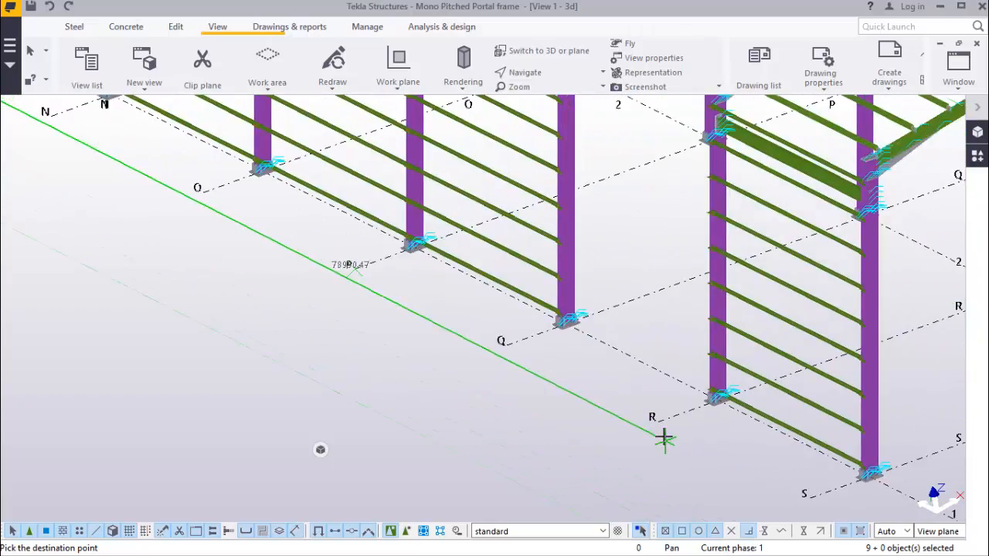
scroll(450, 344, down, 4)
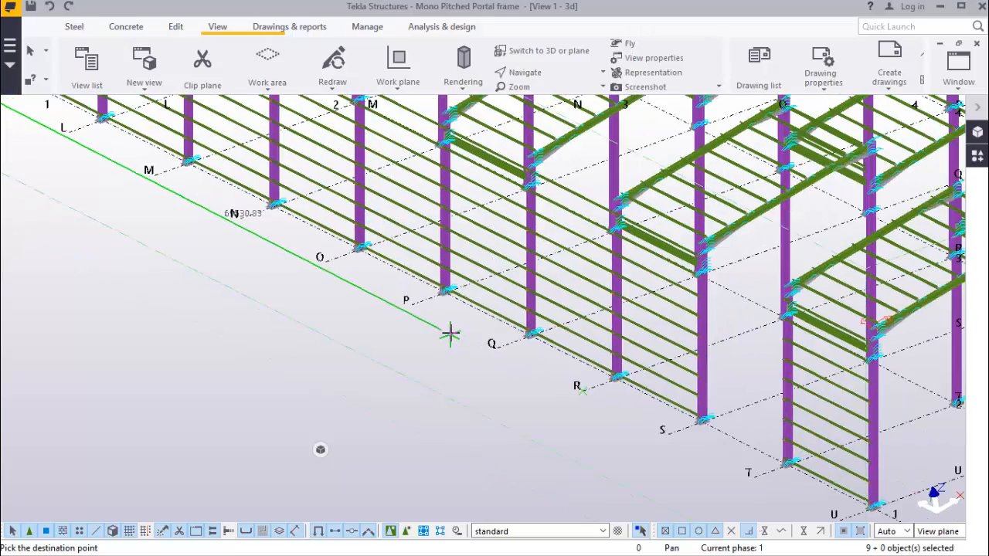
scroll(706, 471, up, 3)
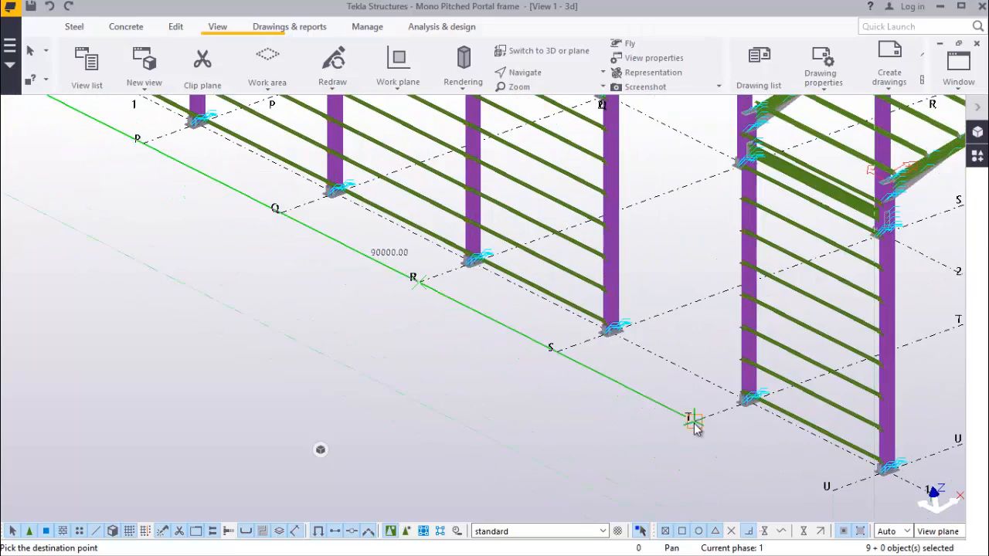
scroll(514, 362, down, 5)
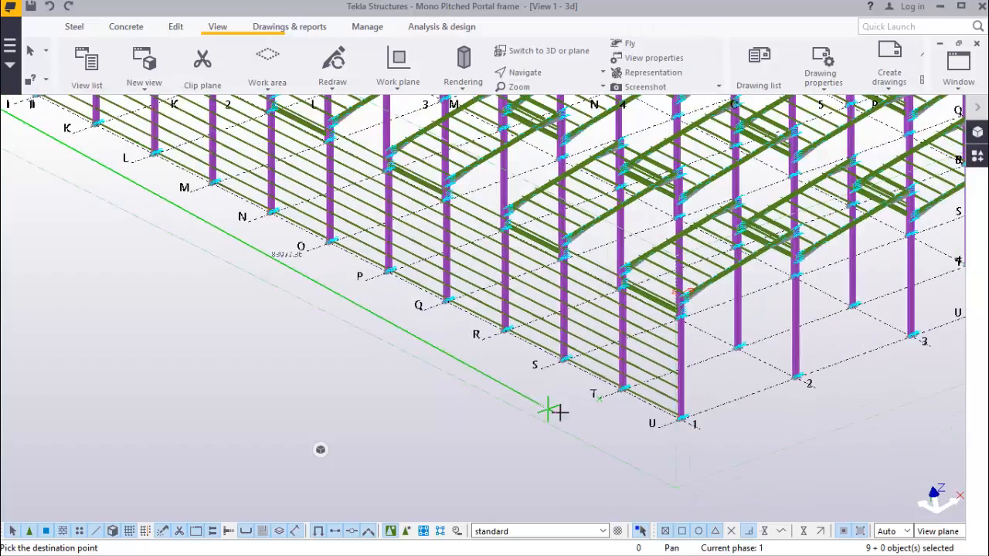
right_click(559, 424)
click(592, 201)
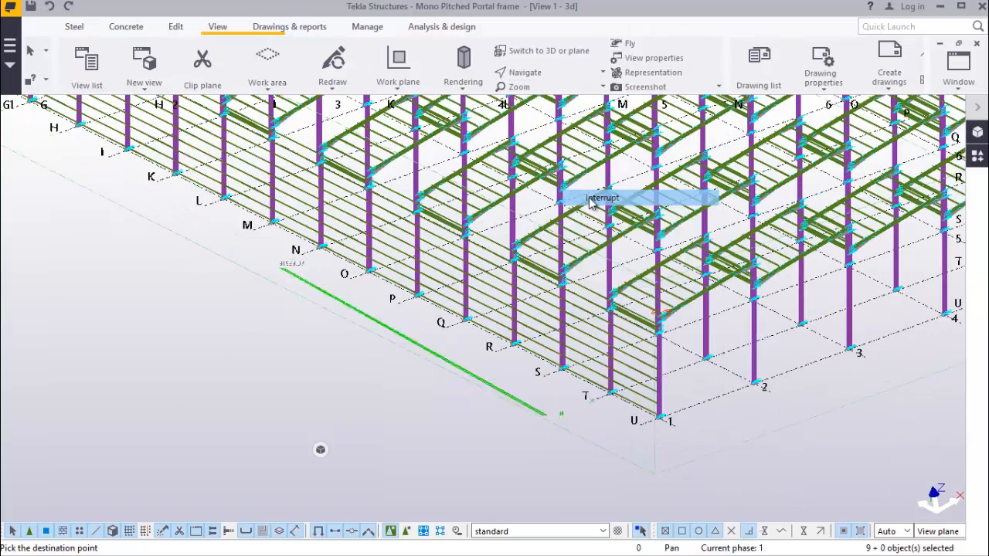
scroll(564, 463, down, 8)
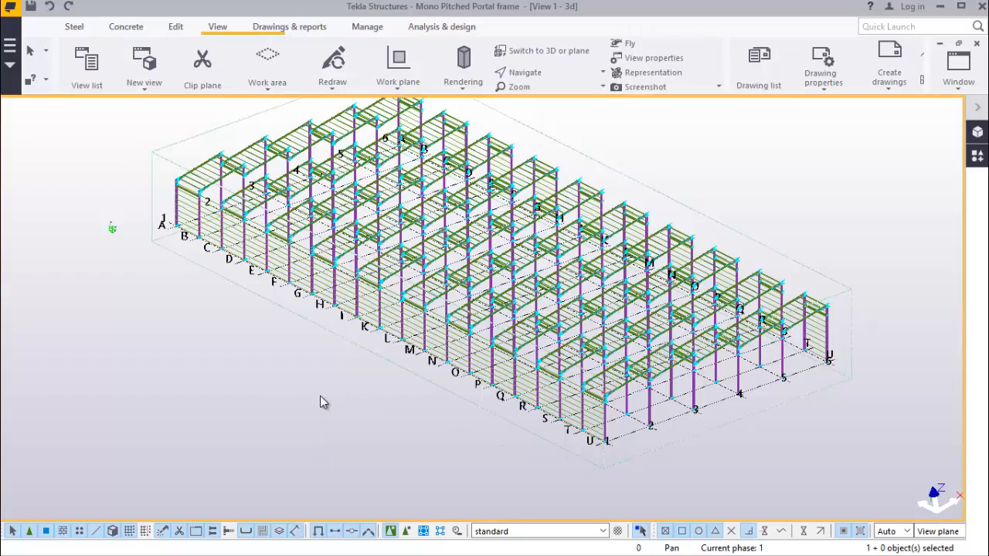
scroll(214, 310, up, 3)
scroll(198, 140, up, 5)
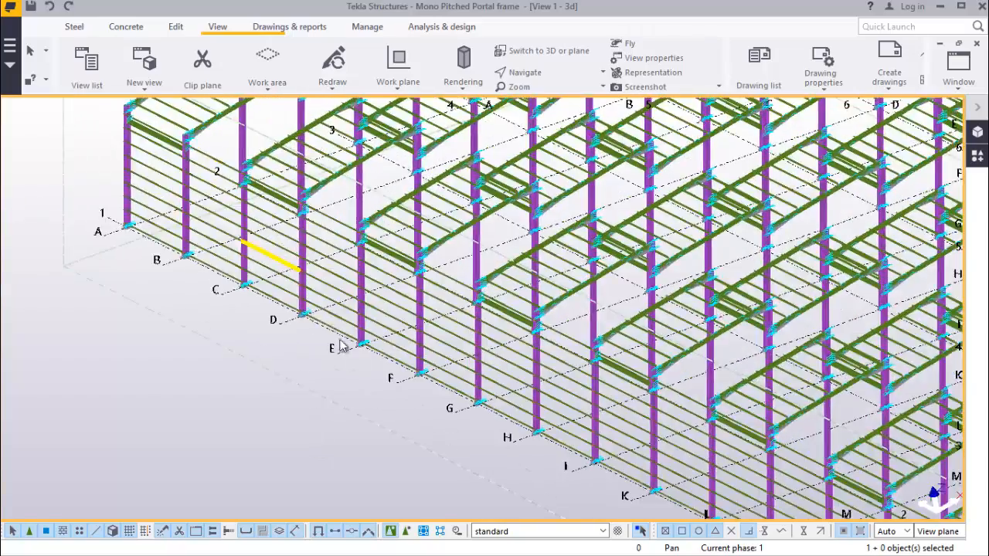
Select the nine roof purlins in bay A–B between grid lines 1 and 2
scroll(349, 352, down, 4)
scroll(285, 177, up, 8)
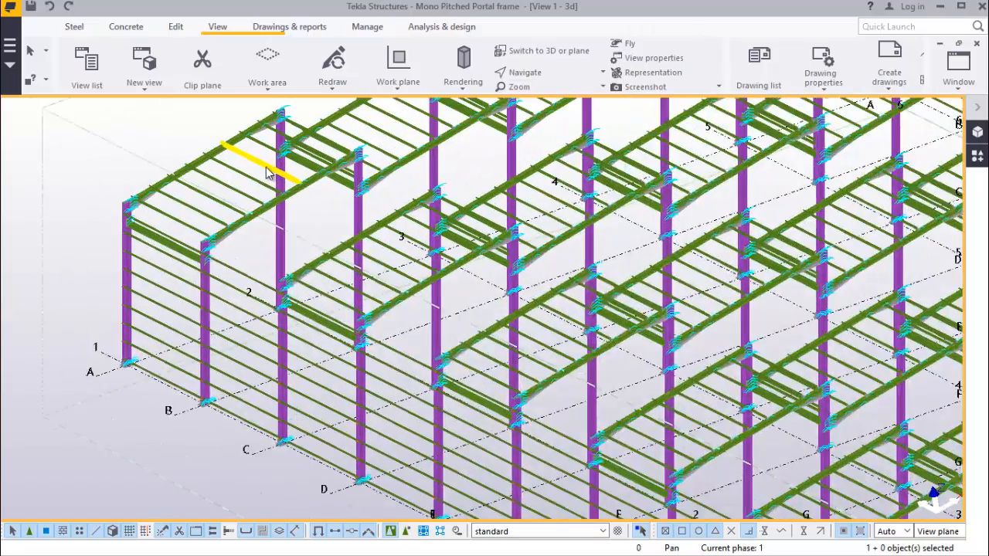
scroll(226, 307, up, 6)
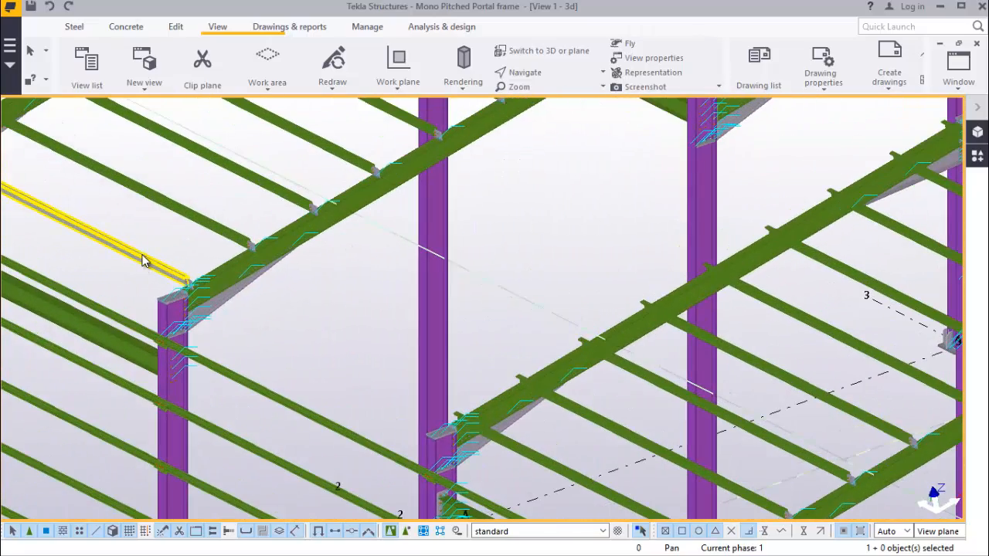
click(142, 260)
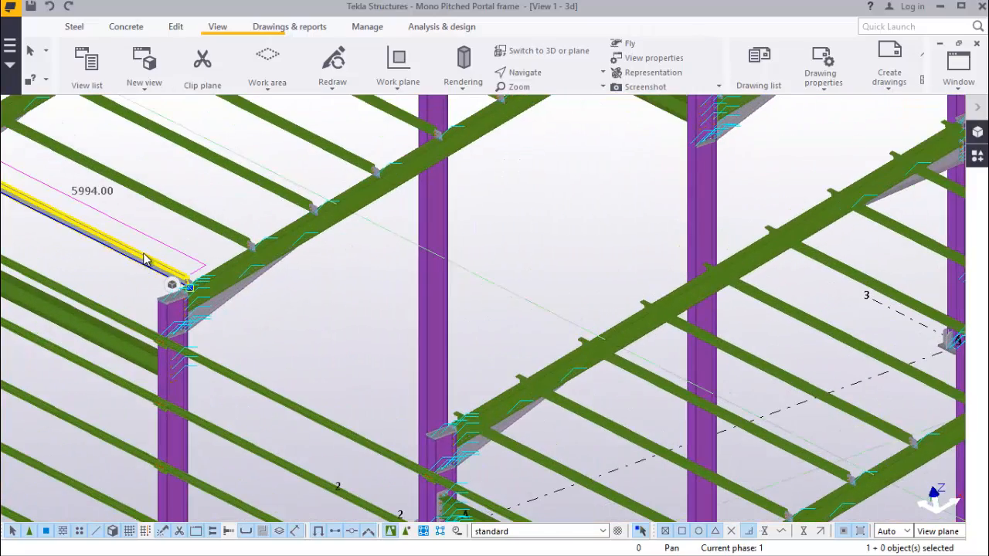
scroll(137, 247, down, 3)
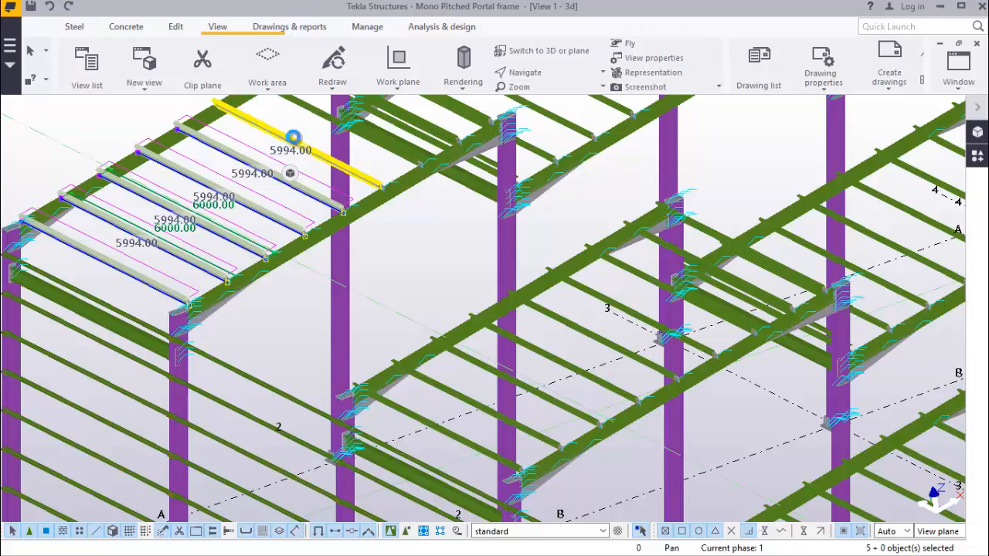
scroll(331, 322, up, 5)
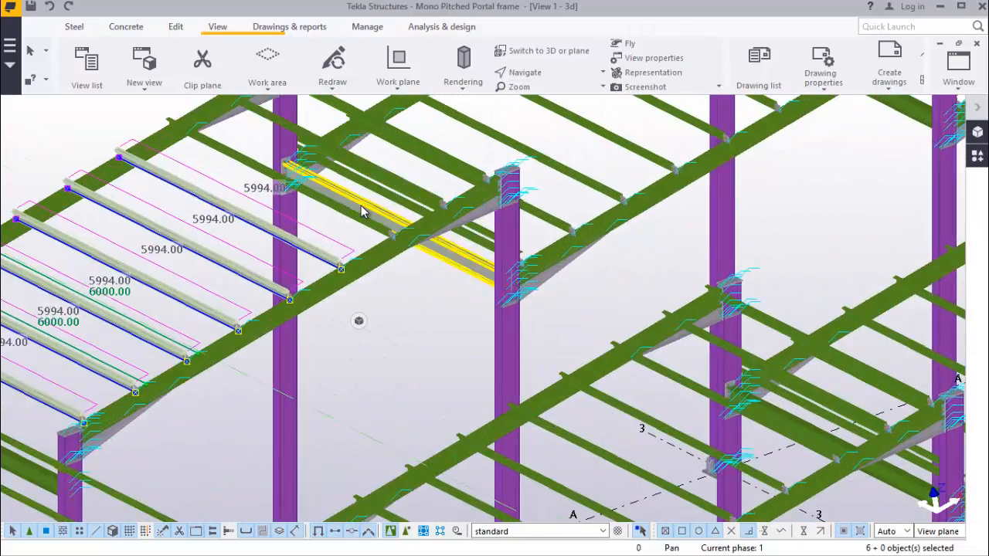
scroll(341, 276, down, 1)
scroll(259, 131, up, 1)
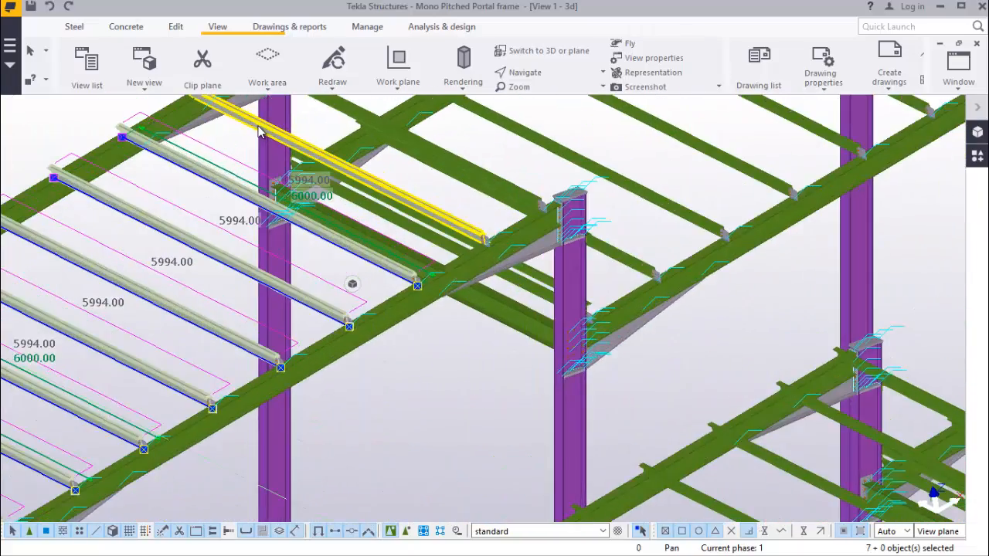
ctrl+click(259, 132)
scroll(376, 261, up, 4)
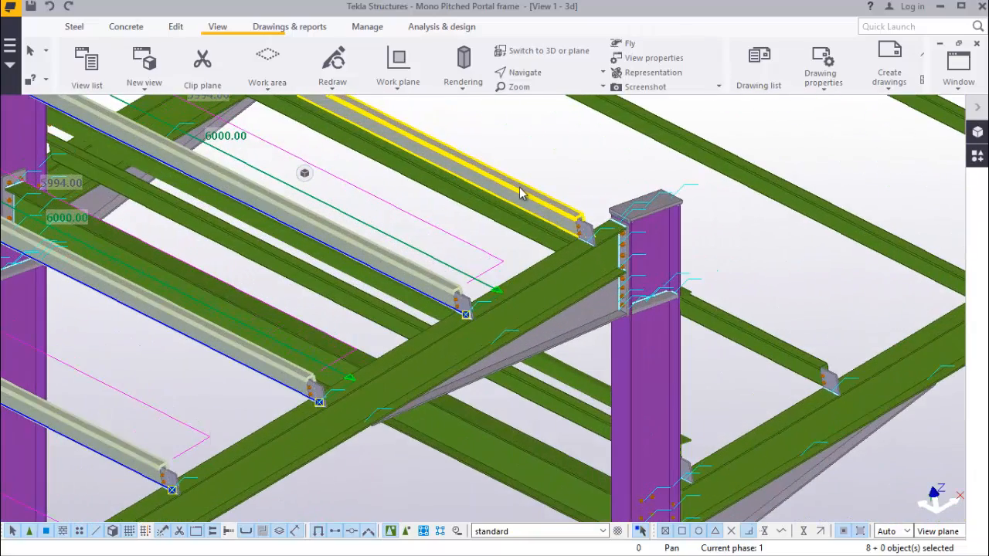
scroll(500, 199, down, 8)
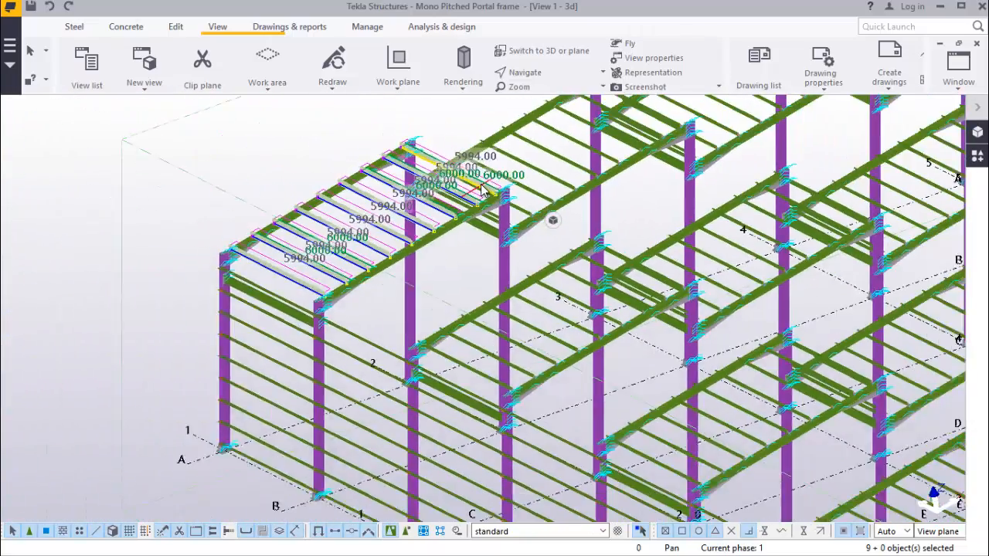
Copy the selected purlins from the end of grid line B to the end of grid line C, 6000 away, filling bay B–C
scroll(483, 190, down, 2)
right_click(195, 184)
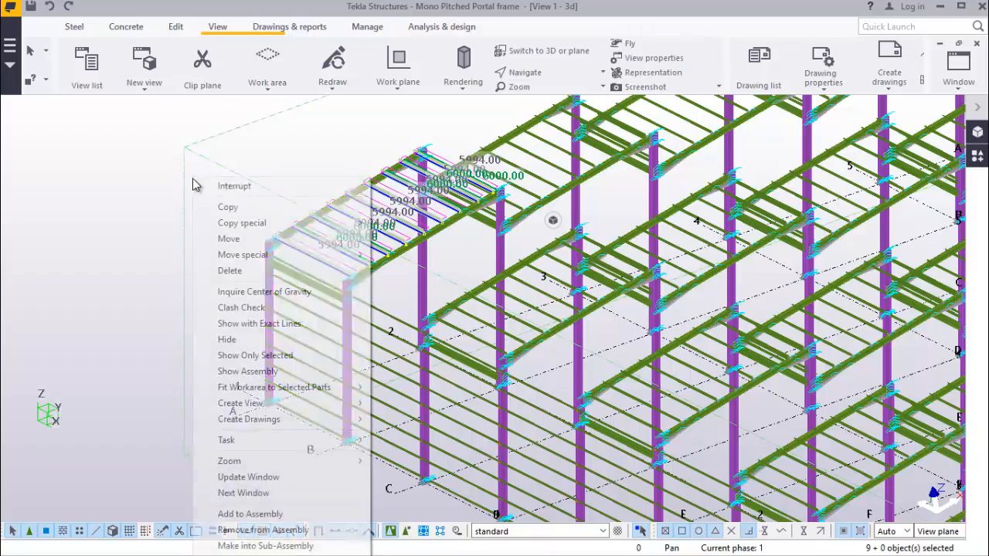
click(228, 207)
scroll(237, 193, down, 3)
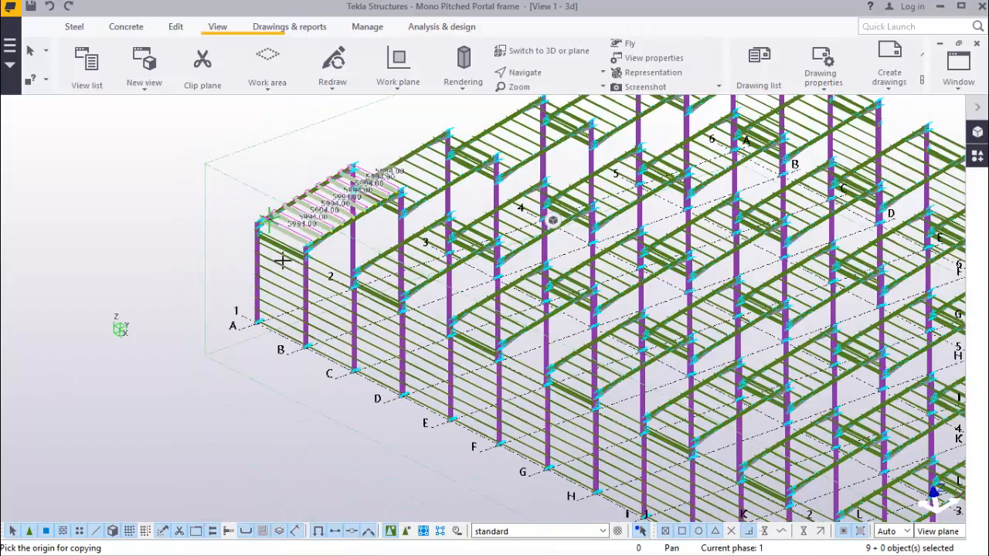
scroll(302, 316, up, 5)
scroll(316, 412, up, 2)
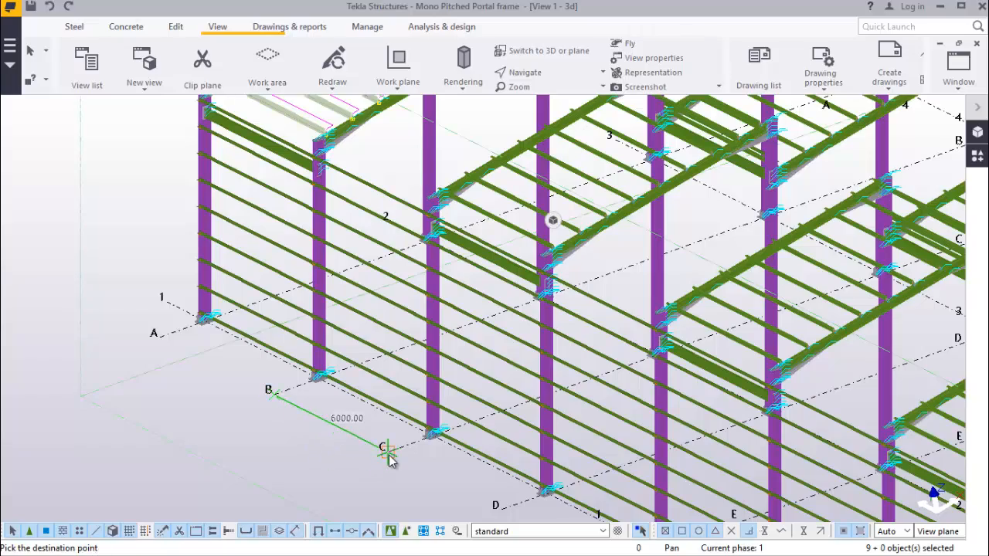
Place another copy of the purlins at the end of grid line E, filling bay D–E
scroll(387, 453, down, 4)
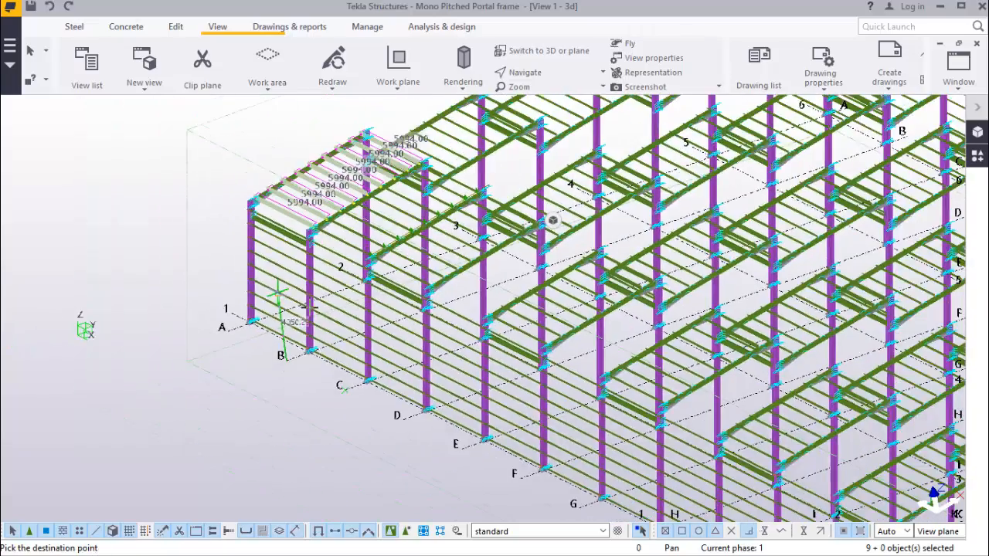
scroll(437, 446, up, 2)
scroll(441, 449, down, 1)
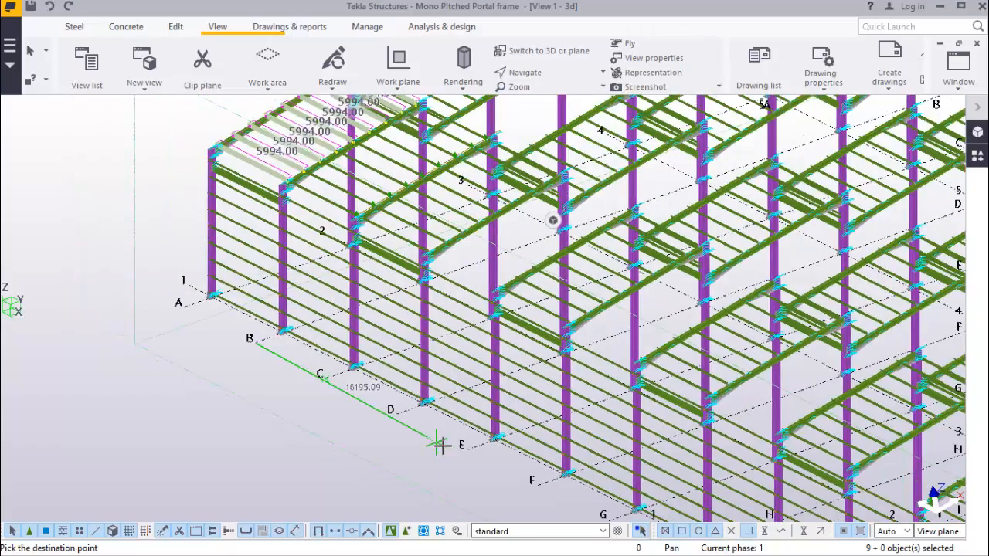
scroll(452, 460, up, 1)
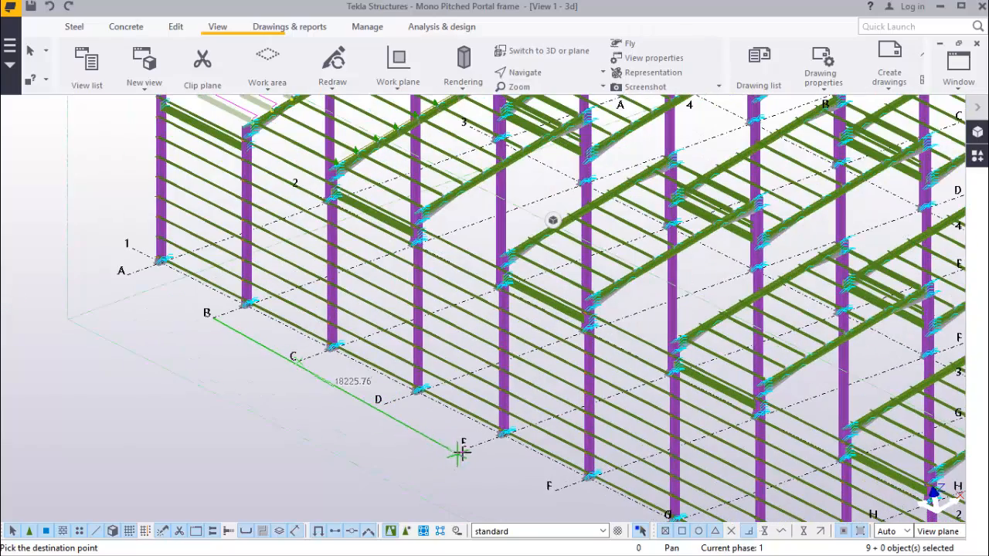
click(469, 451)
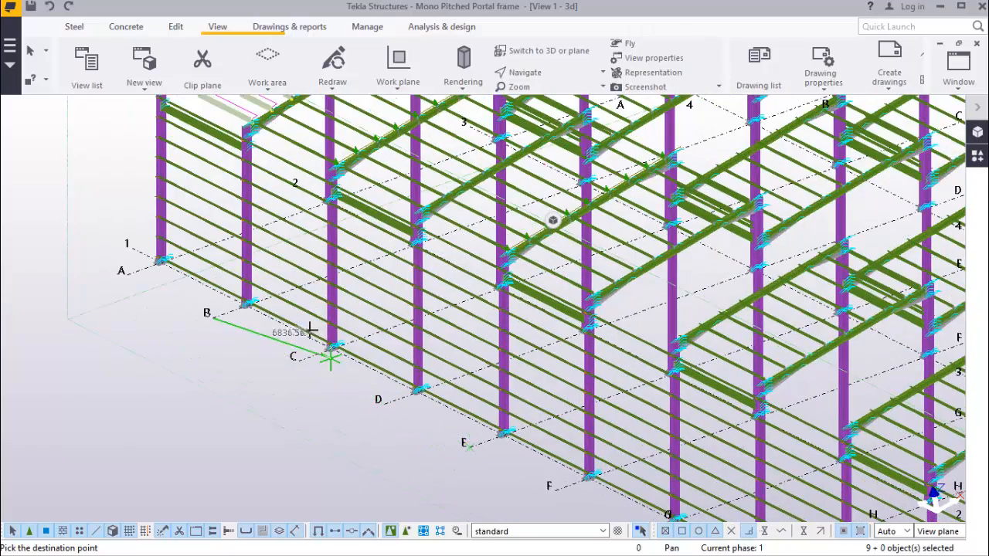
Place copies of the purlins at grid line G, 30000 from the origin, and at grid line I, 42000 from the origin
scroll(311, 323, down, 4)
scroll(301, 296, down, 3)
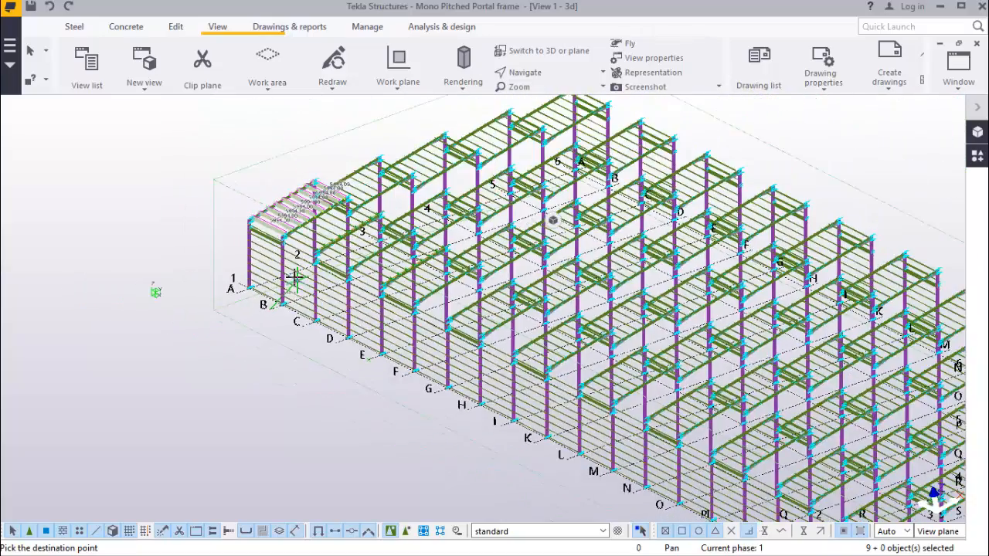
scroll(298, 274, down, 2)
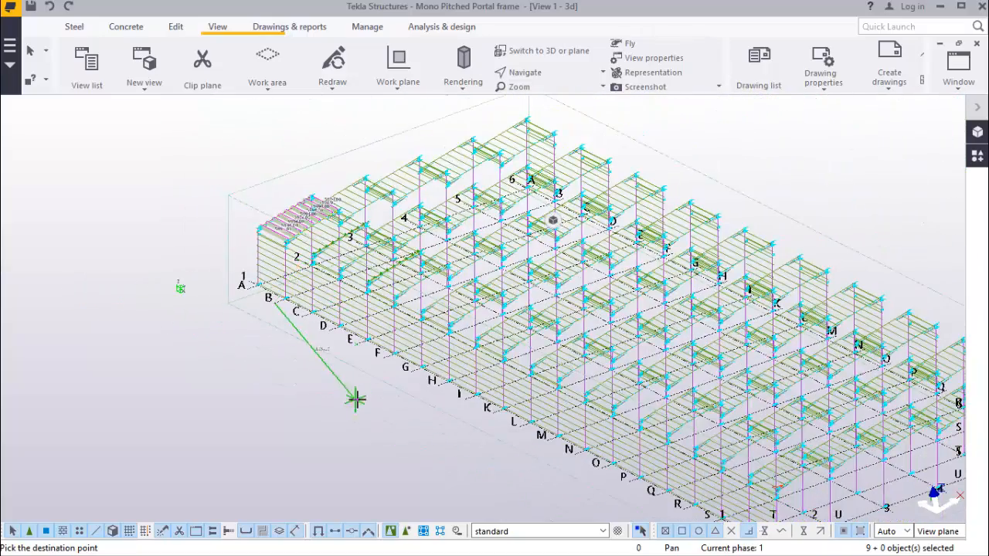
scroll(356, 400, up, 5)
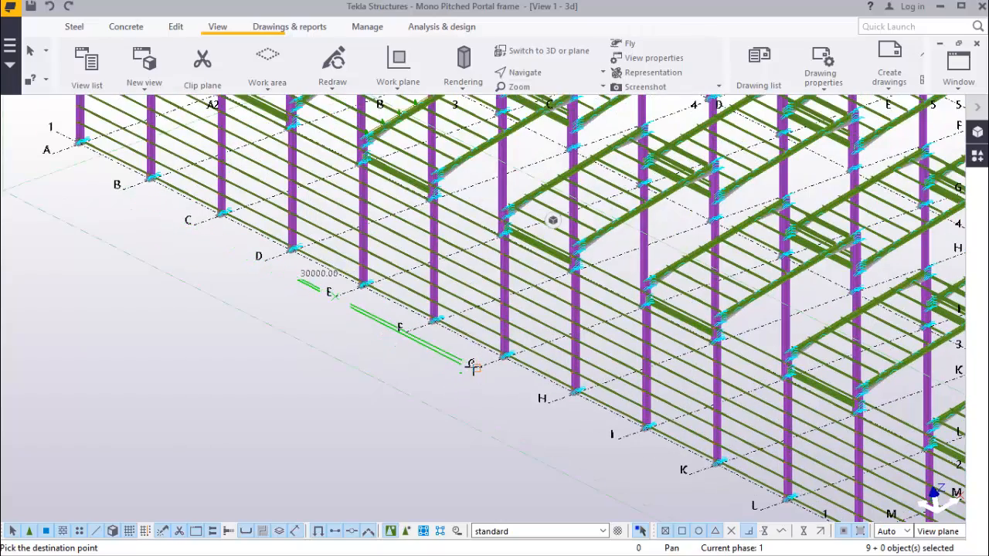
scroll(317, 304, down, 1)
scroll(533, 408, up, 4)
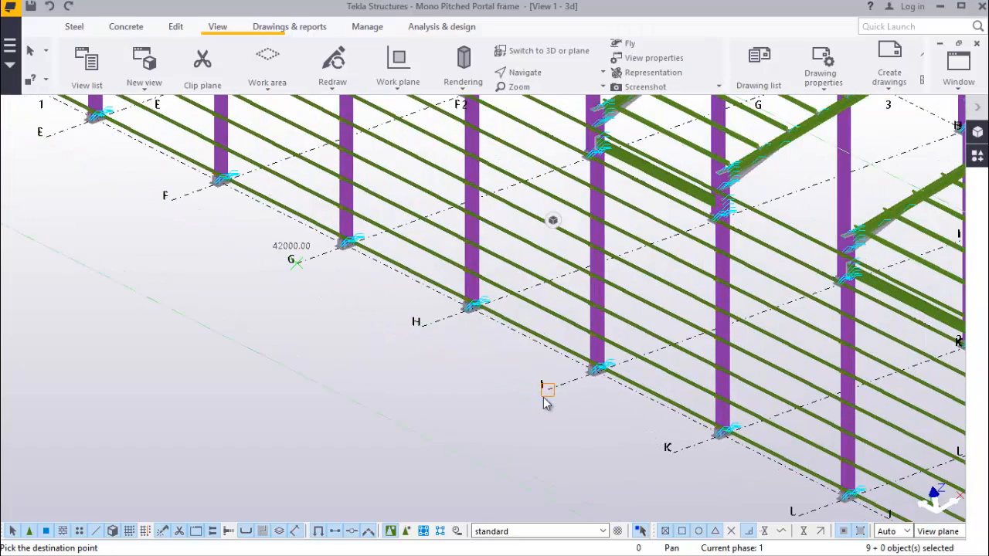
Place copies of the purlins at grid line L, 54000 from the origin, and at grid line N, 66000 from the origin
scroll(452, 421, down, 5)
scroll(633, 479, up, 3)
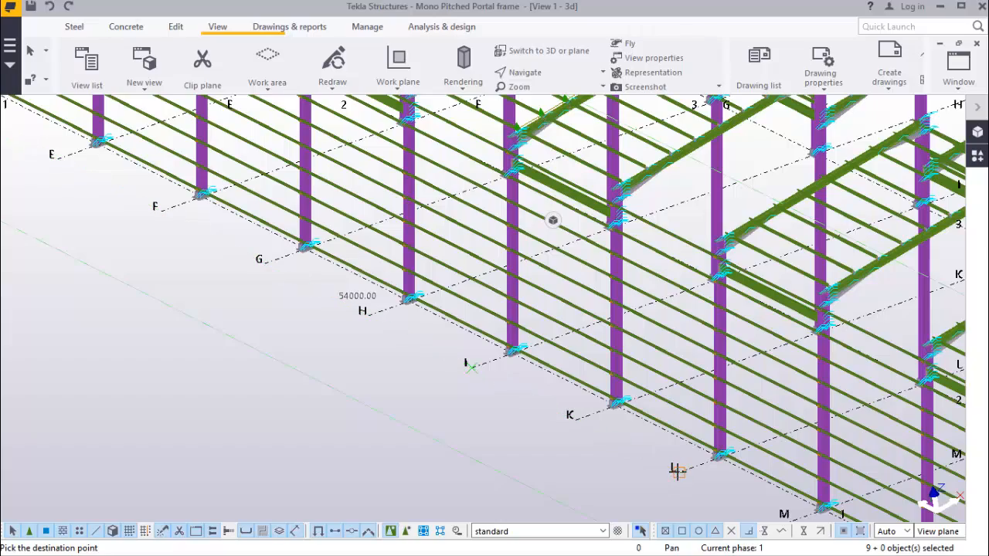
scroll(193, 296, down, 4)
scroll(490, 444, up, 3)
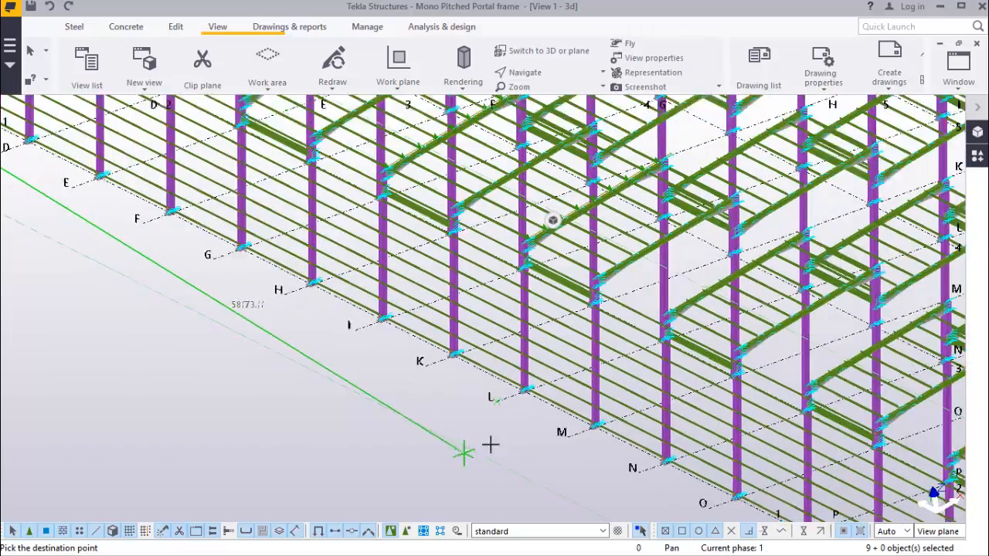
scroll(541, 452, up, 2)
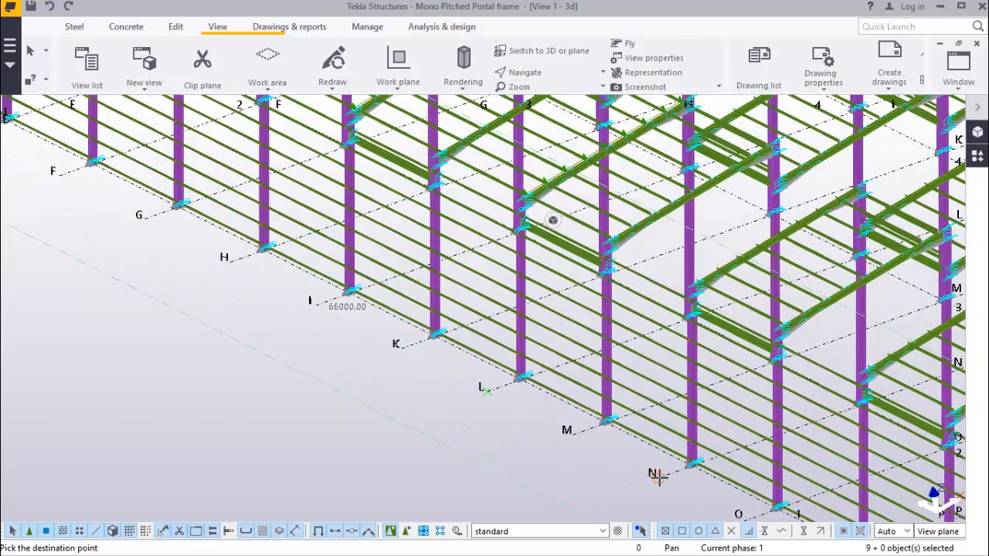
Place copies of the purlins at grid line P and at grid line R, 90000 from the origin, filling bays O–P and Q–R
scroll(313, 305, down, 4)
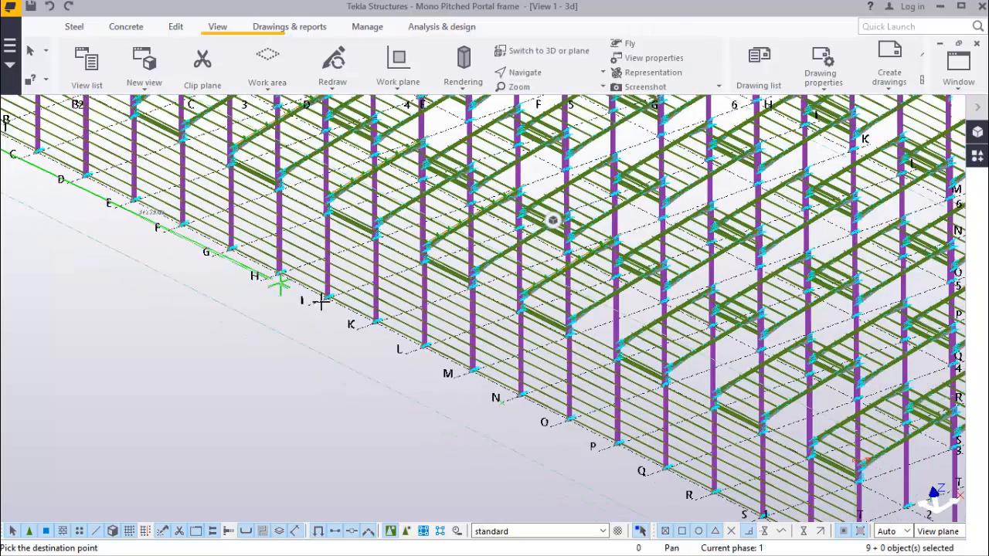
scroll(610, 452, up, 3)
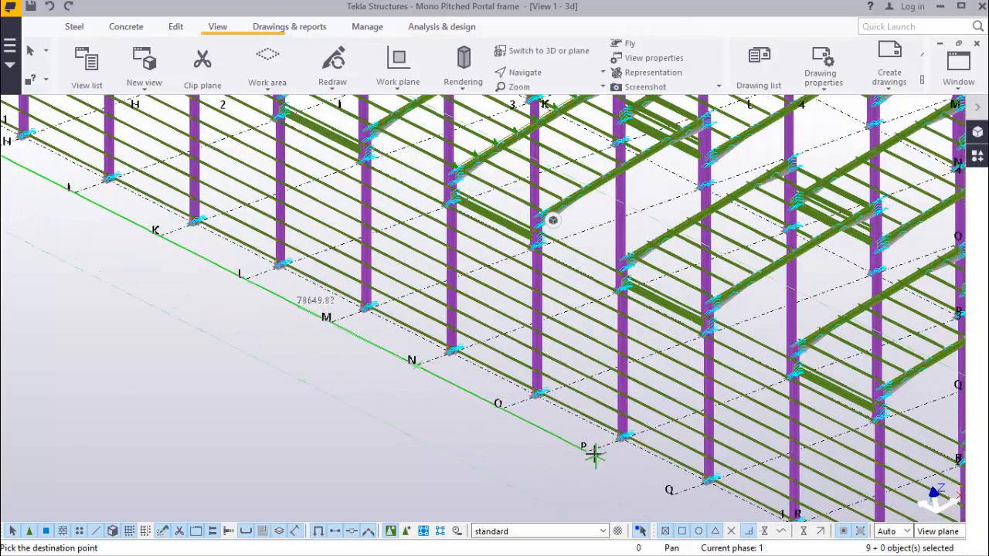
scroll(488, 385, down, 4)
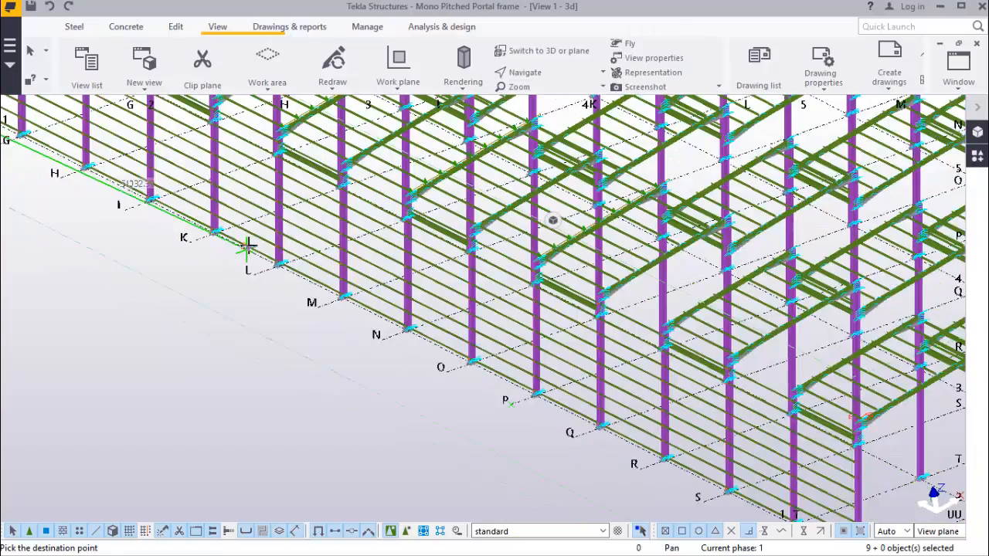
scroll(545, 412, up, 5)
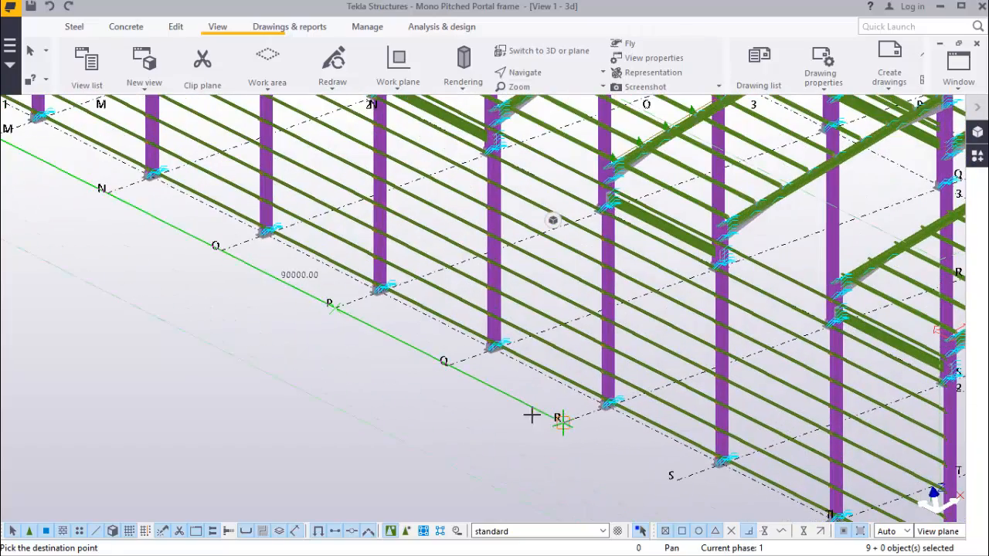
Place the last copy of the purlins at grid line T, filling bay S–T, and end the copying
scroll(275, 306, down, 7)
scroll(495, 422, up, 2)
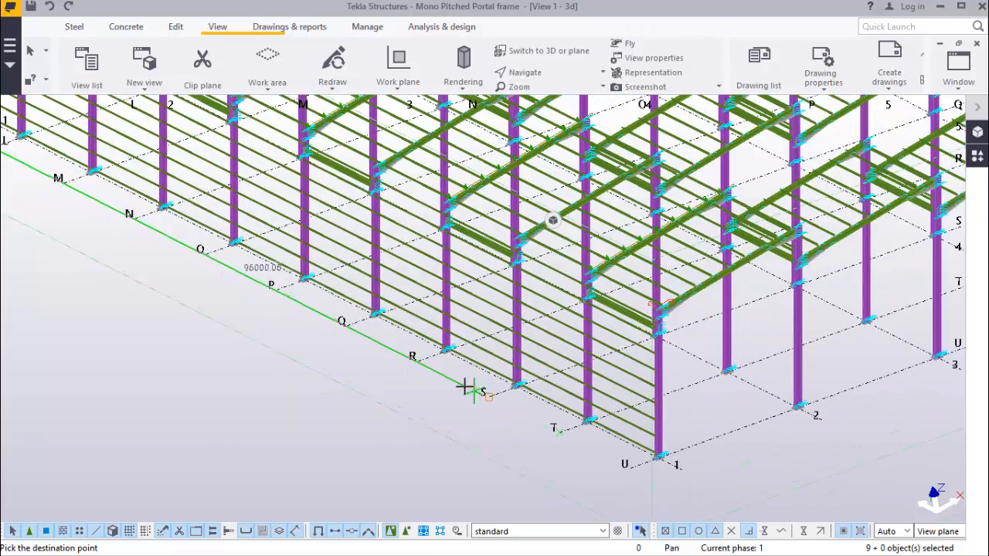
scroll(469, 391, down, 5)
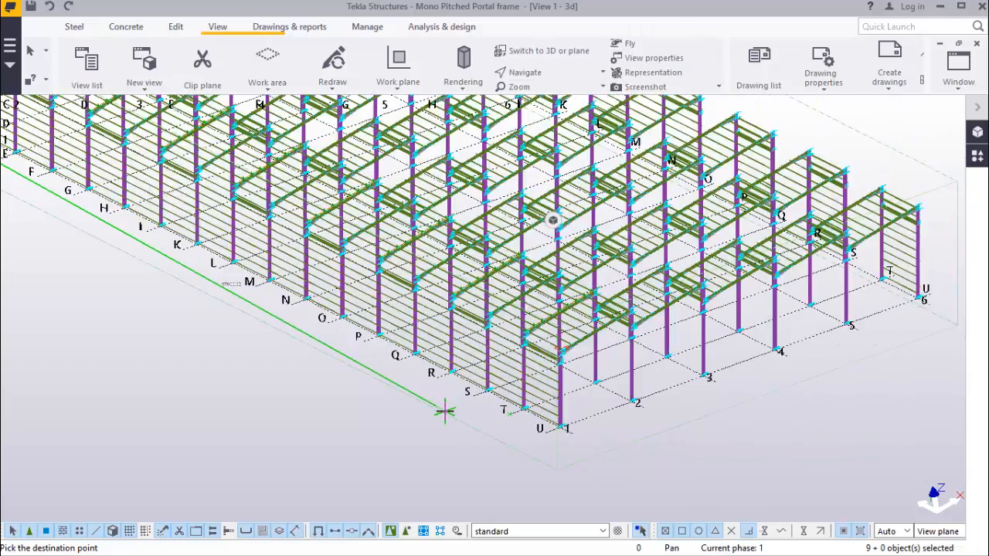
scroll(444, 412, down, 5)
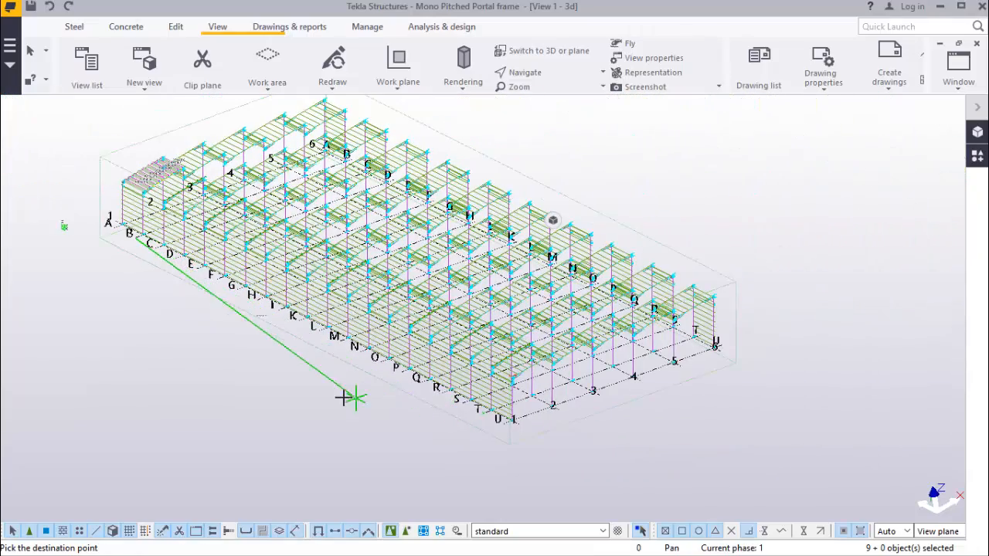
right_click(239, 365)
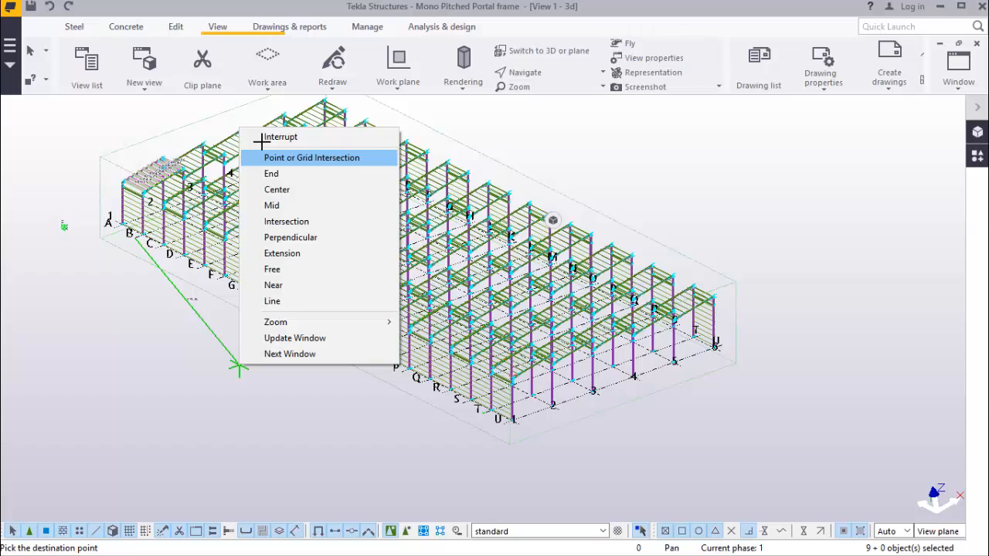
click(262, 141)
Clear the previous selection and select the nine roof purlins in bay B–C between grid lines 1 and 2
scroll(145, 170, up, 5)
click(90, 424)
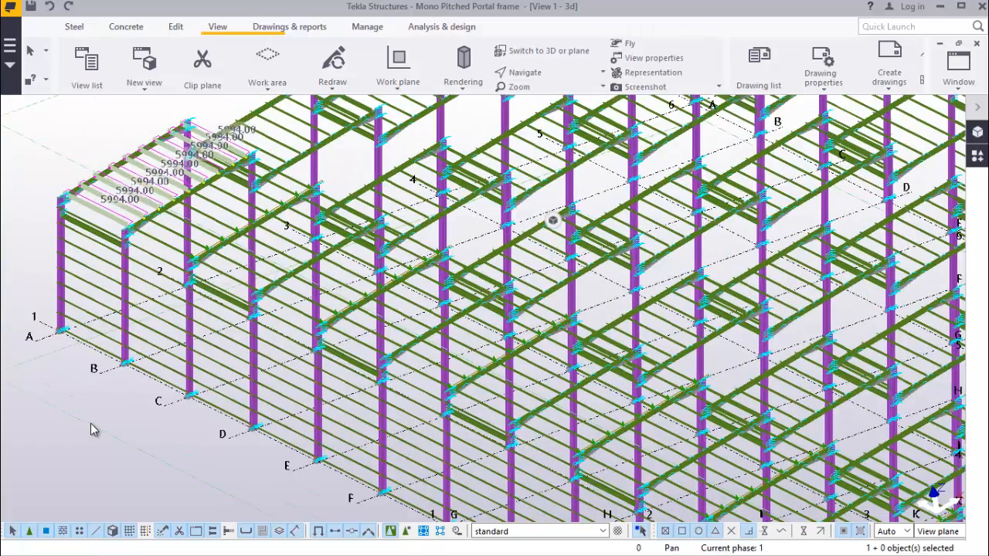
scroll(212, 164, up, 2)
scroll(333, 197, up, 1)
scroll(312, 300, down, 2)
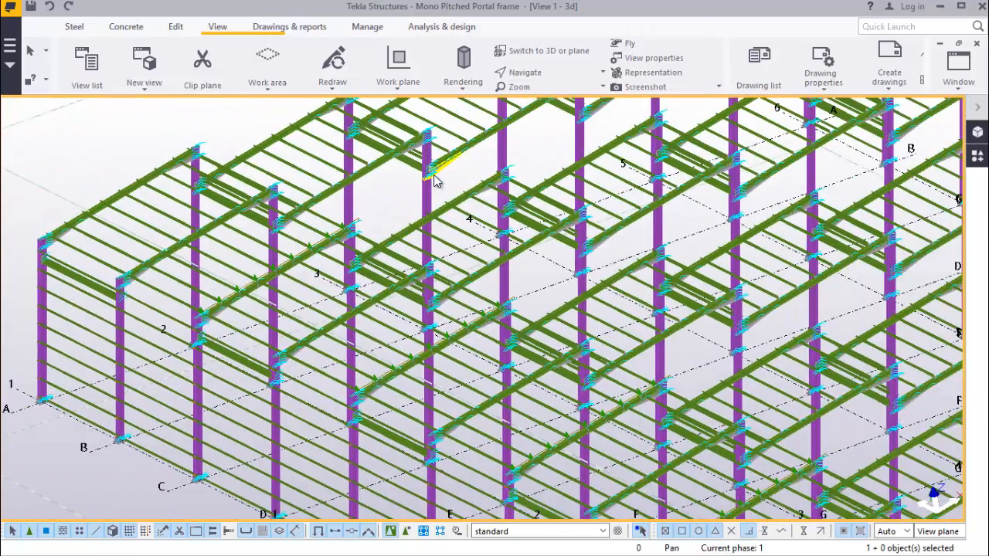
scroll(378, 266, up, 3)
scroll(125, 357, down, 1)
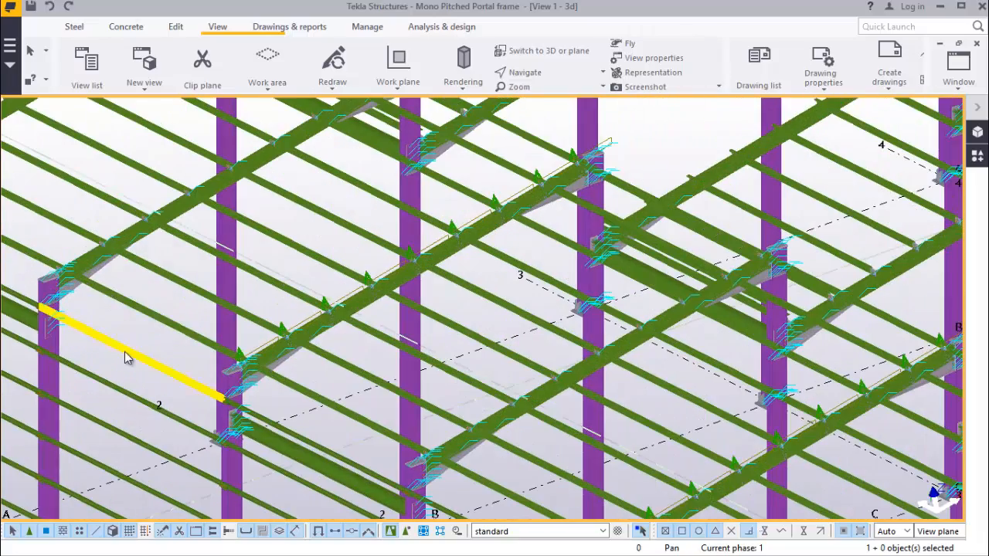
click(145, 314)
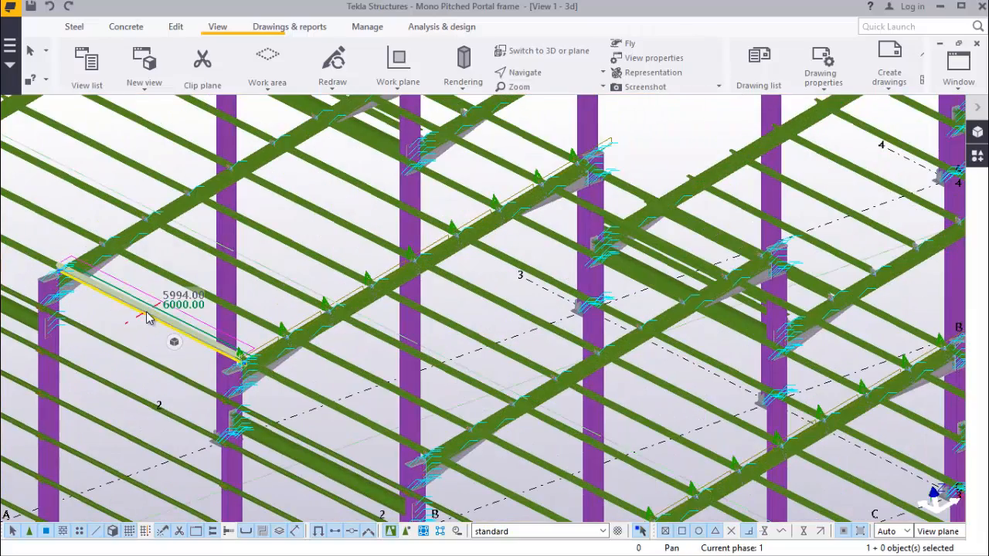
shift+click(158, 274)
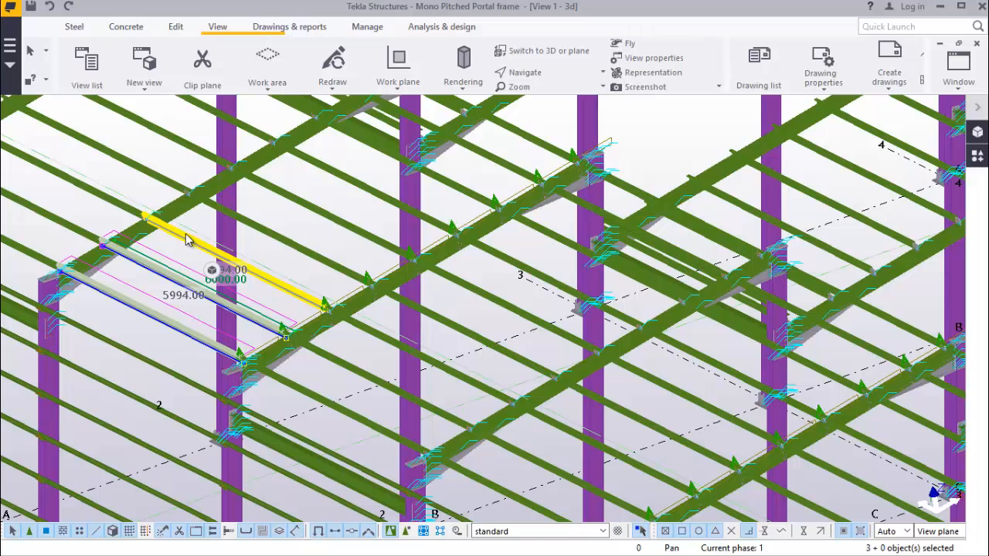
shift+click(185, 240)
shift+click(255, 225)
shift+click(307, 211)
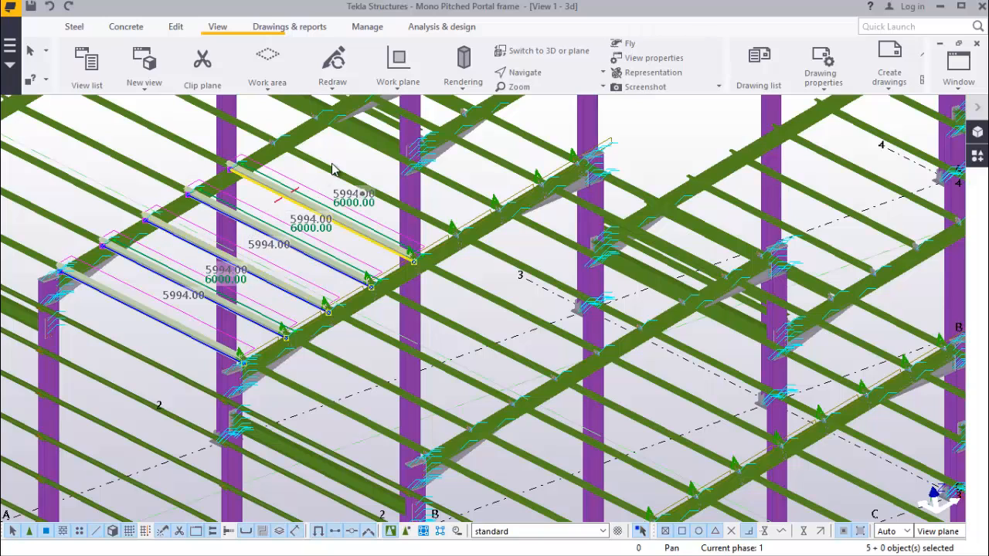
shift+click(407, 163)
shift+click(471, 149)
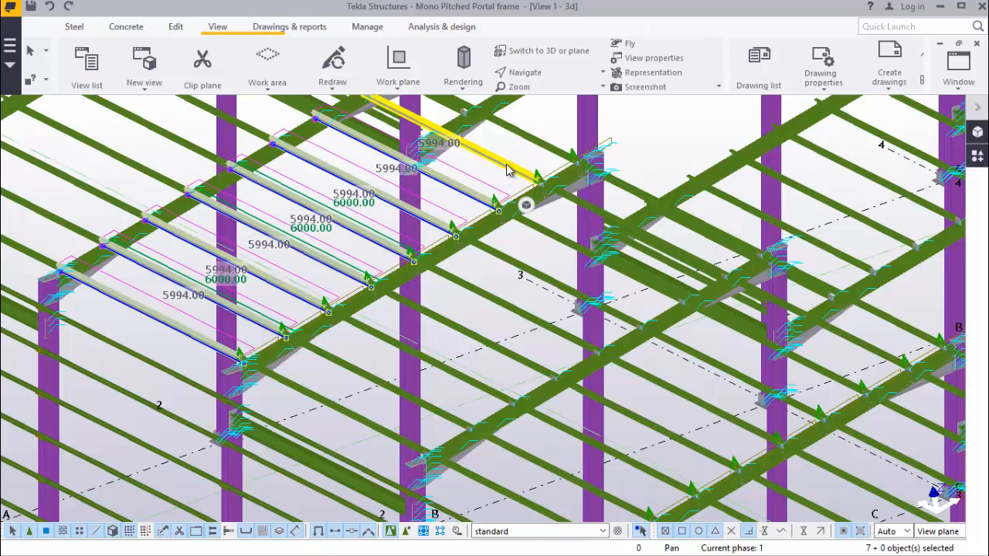
shift+click(508, 171)
scroll(534, 185, up, 5)
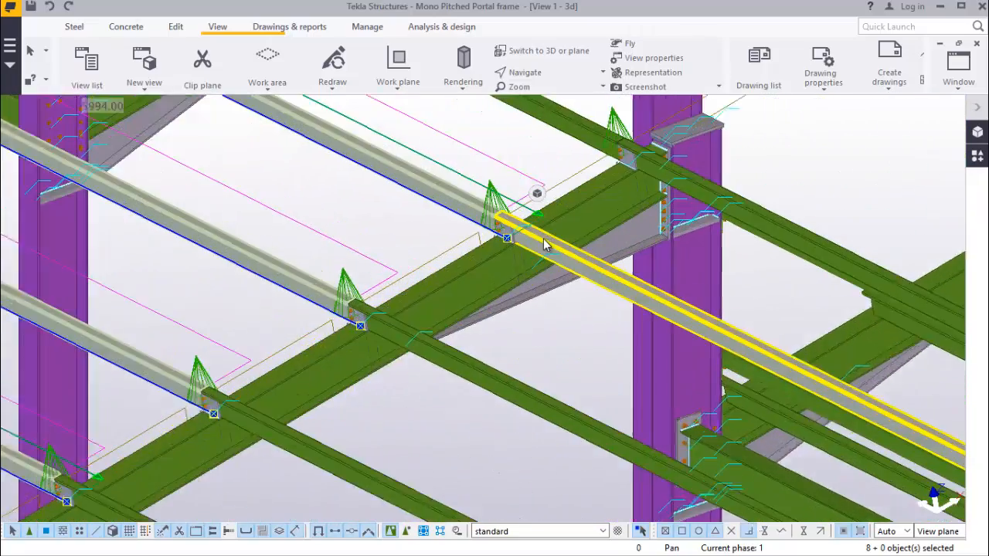
scroll(518, 245, up, 3)
scroll(437, 308, down, 3)
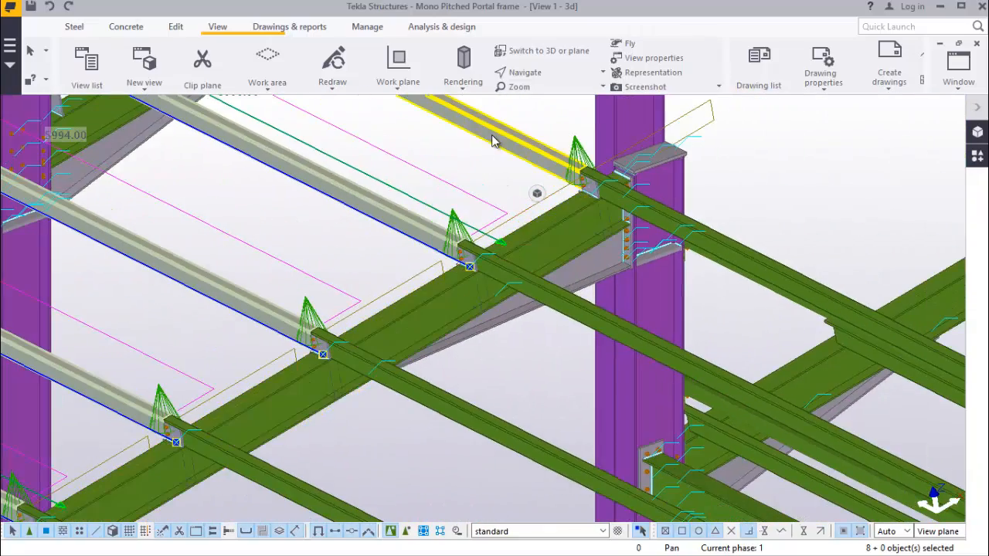
scroll(388, 272, down, 8)
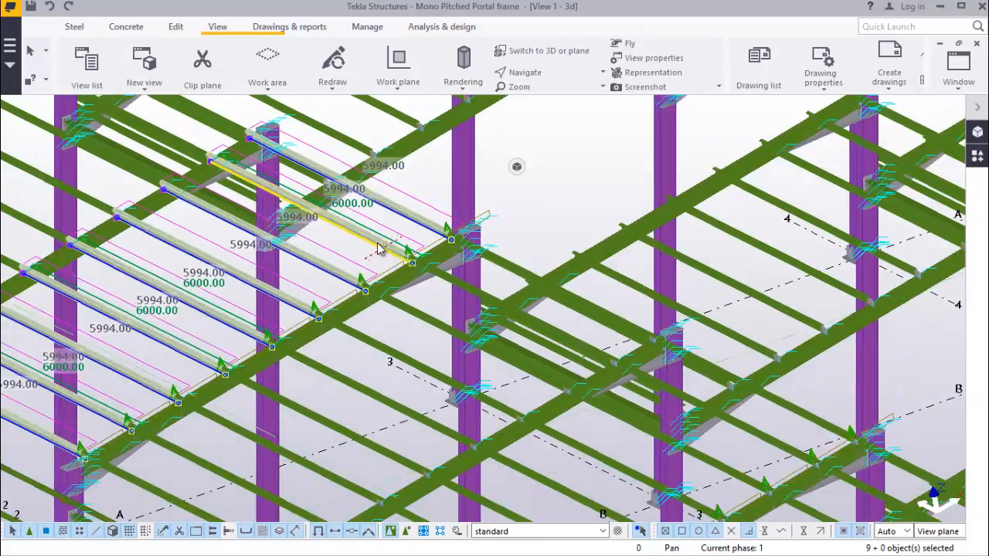
Start copying the selected purlins with the origin at grid line 1 beside frame U, and place a copy at grid line 2, 10000 away
scroll(373, 242, down, 2)
scroll(359, 282, down, 6)
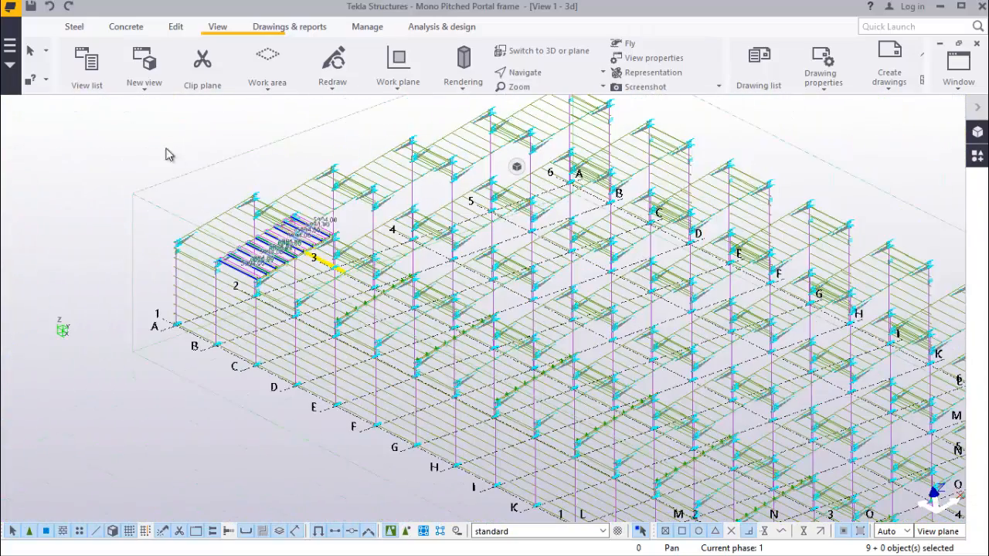
right_click(116, 141)
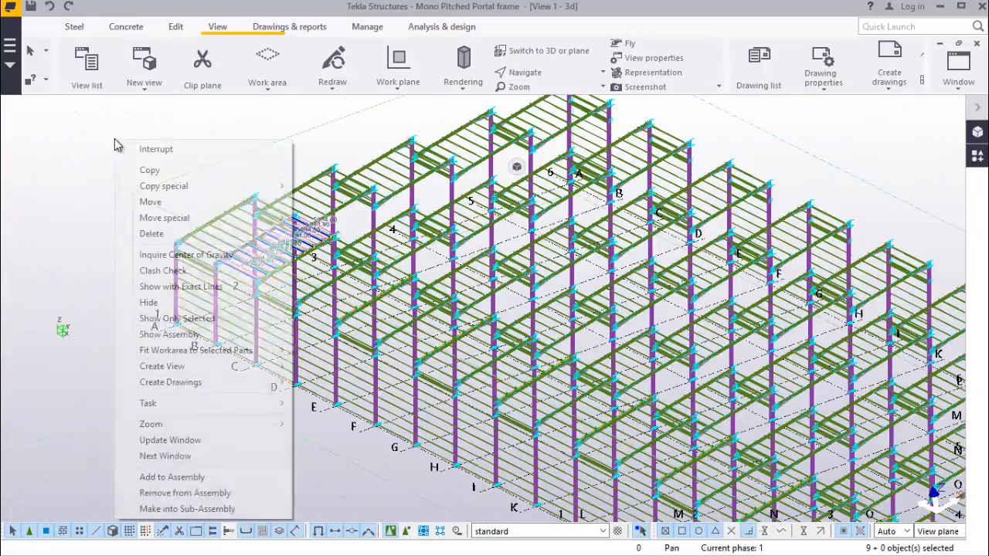
click(152, 169)
scroll(159, 166, down, 6)
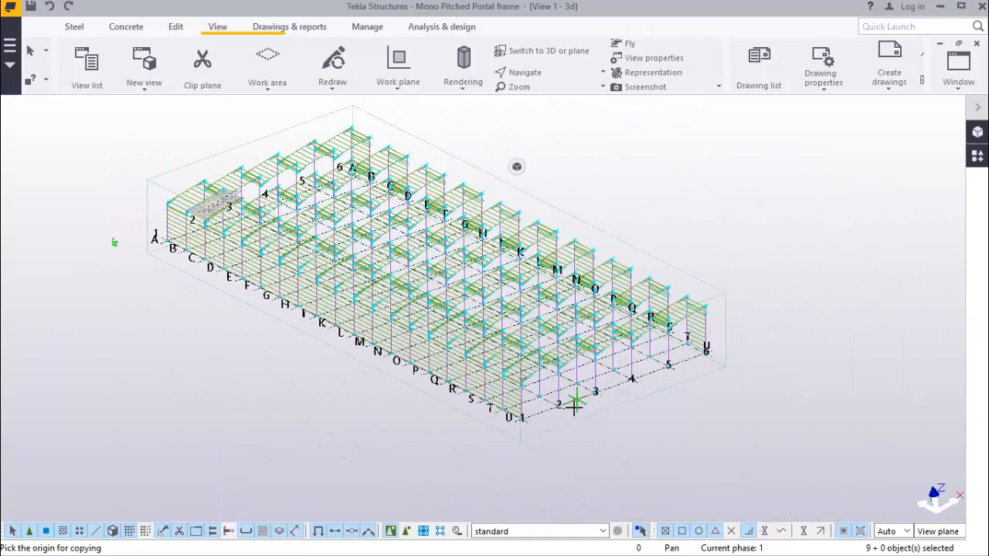
scroll(574, 403, up, 5)
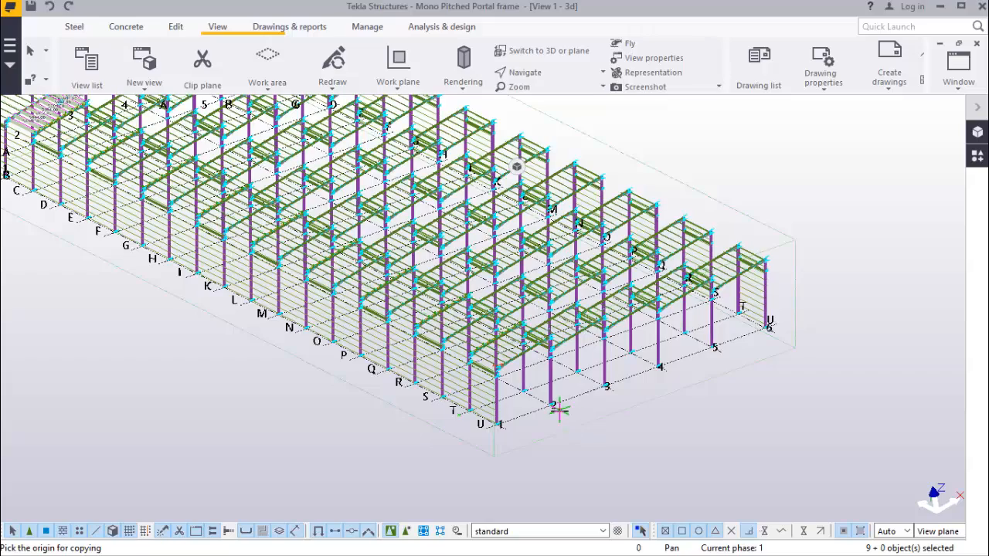
scroll(559, 410, up, 5)
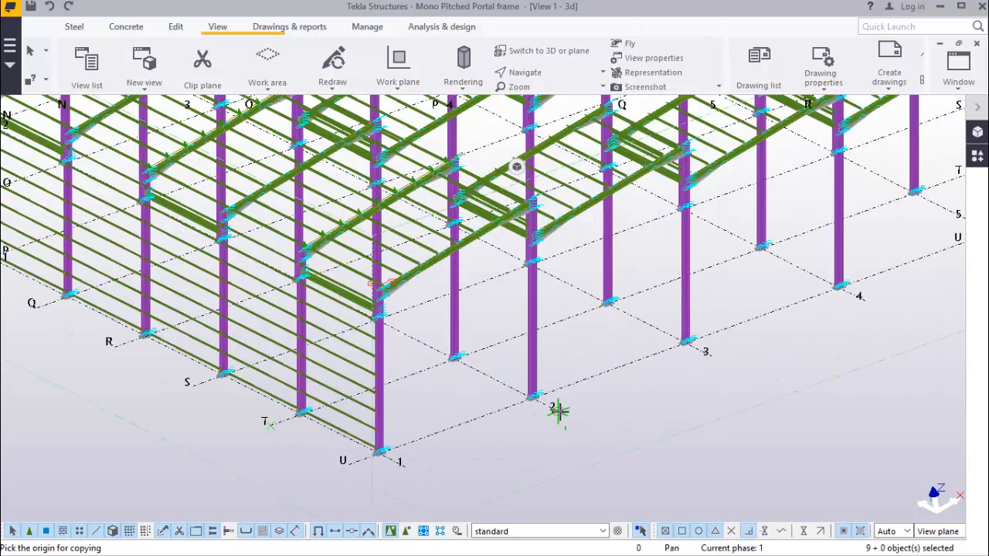
scroll(538, 423, down, 3)
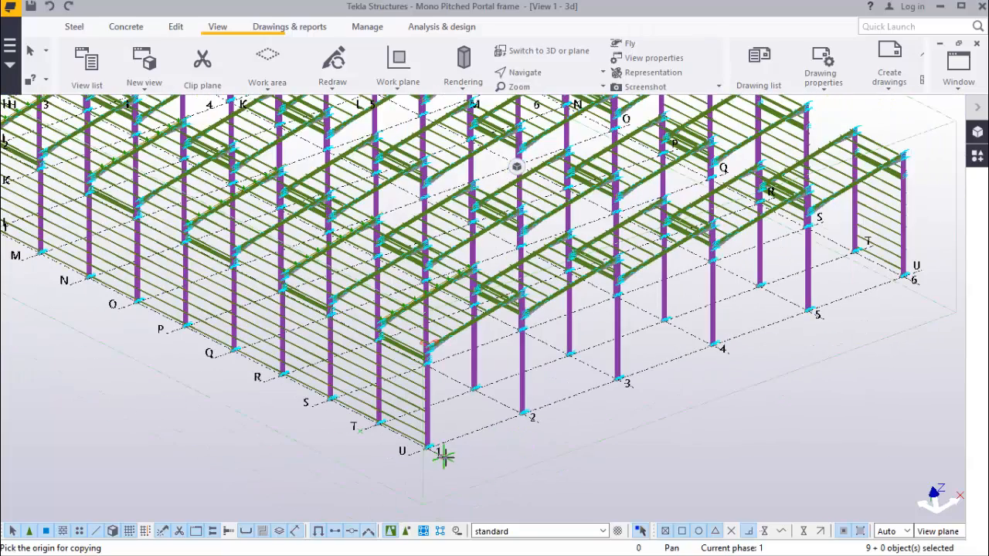
scroll(445, 456, up, 5)
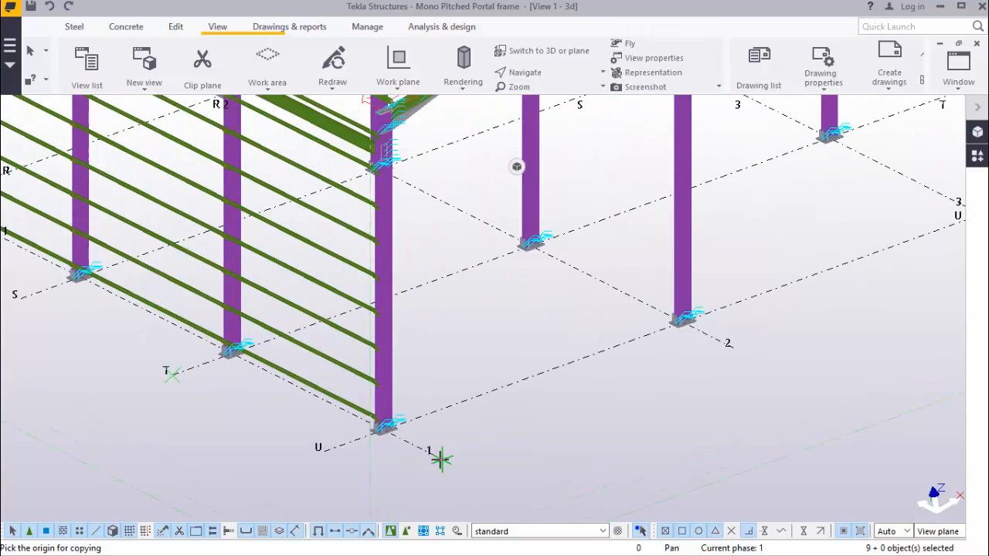
click(433, 456)
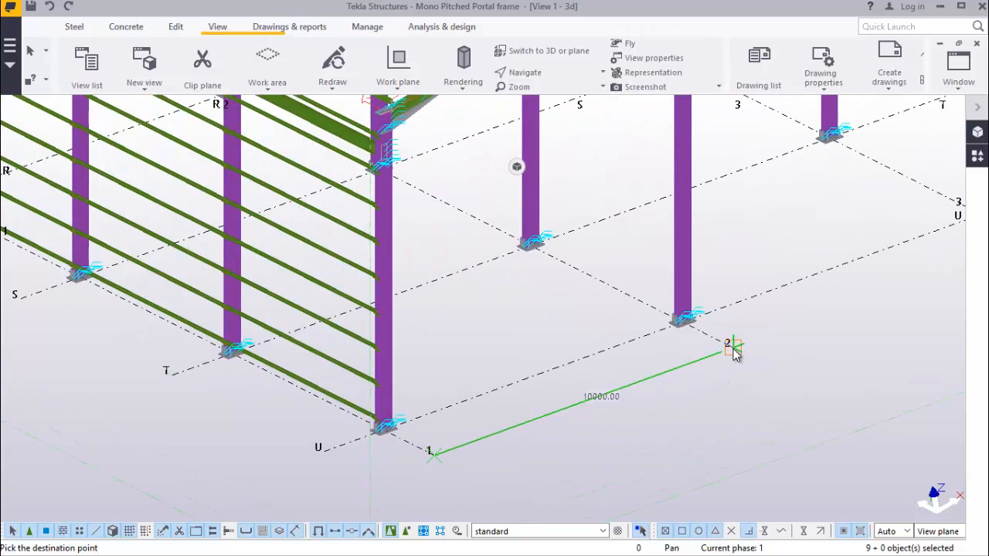
Place copies of the purlins at grid line 3 and at grid line 4, 30000 from the origin
scroll(430, 435, down, 2)
scroll(432, 445, down, 6)
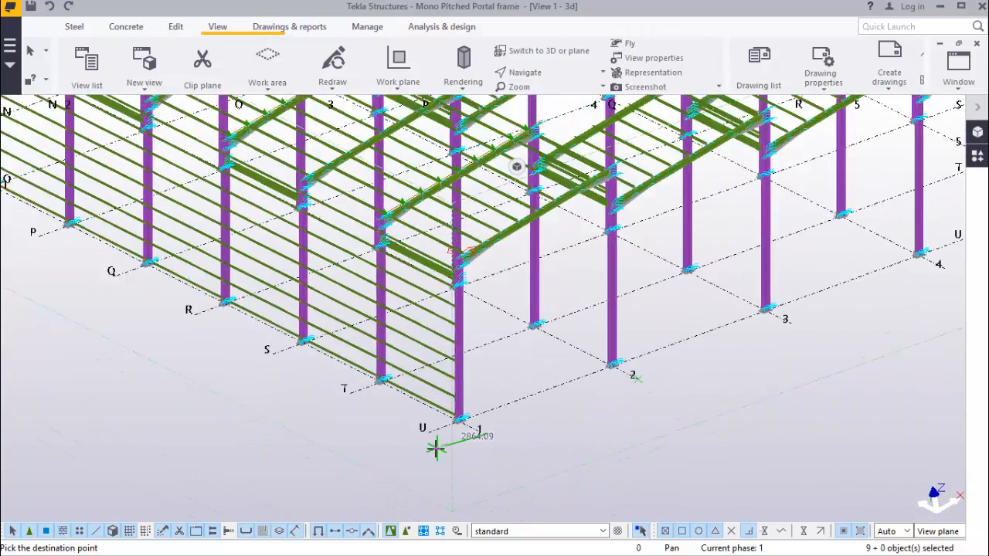
scroll(479, 453, down, 2)
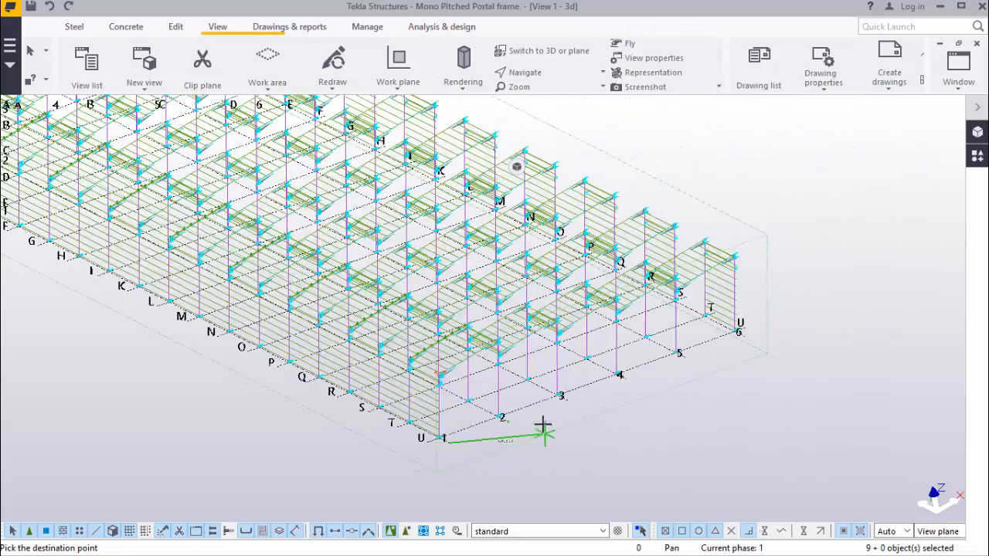
scroll(571, 399, up, 7)
scroll(580, 386, up, 1)
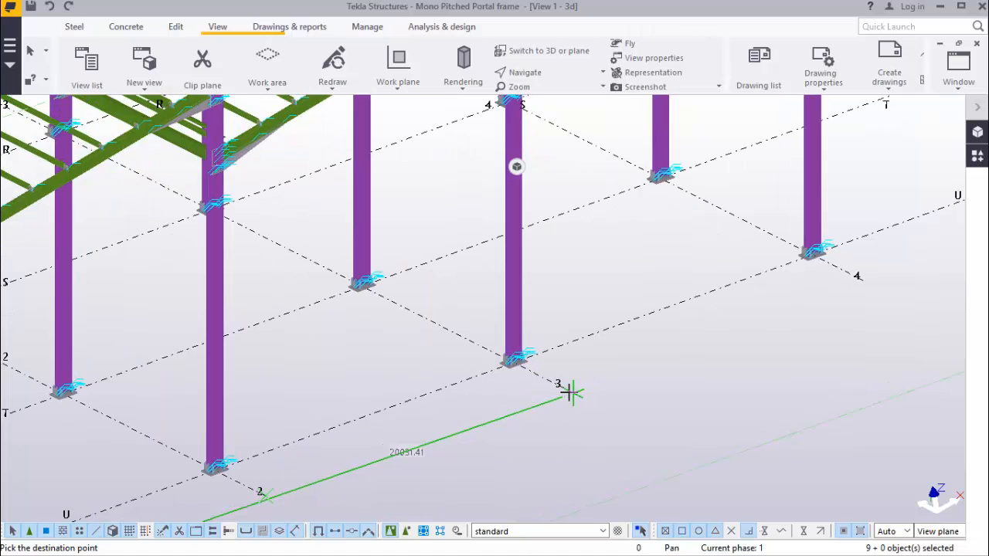
scroll(502, 429, down, 3)
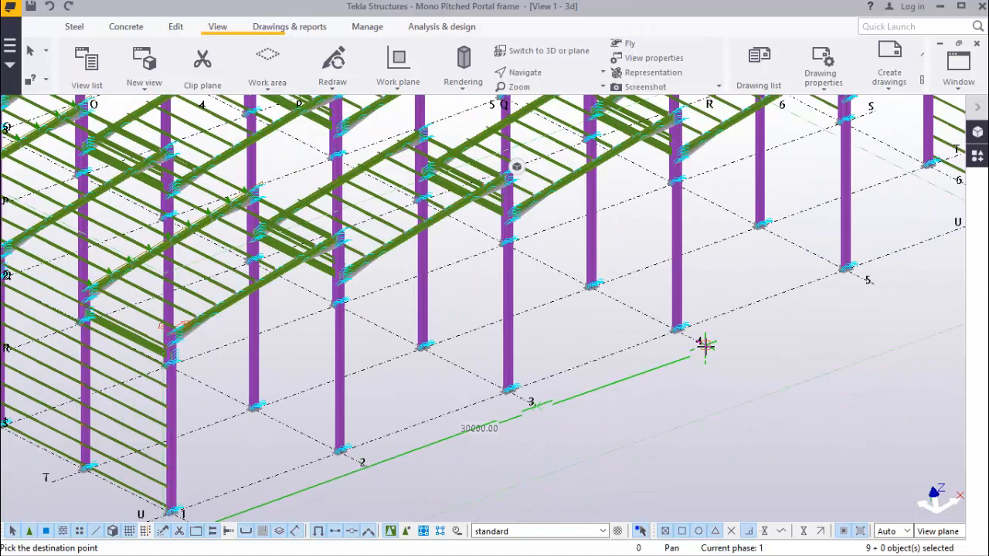
scroll(705, 345, up, 2)
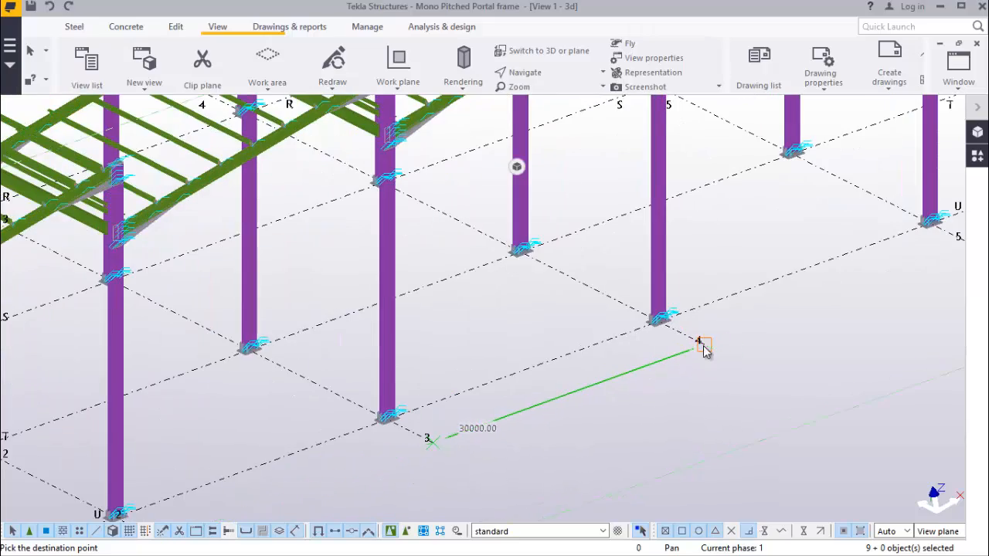
Place the last copy of the purlins at grid line 5, 40000 from the origin, then end the copying and clear the selection
scroll(524, 396, down, 4)
scroll(744, 327, up, 4)
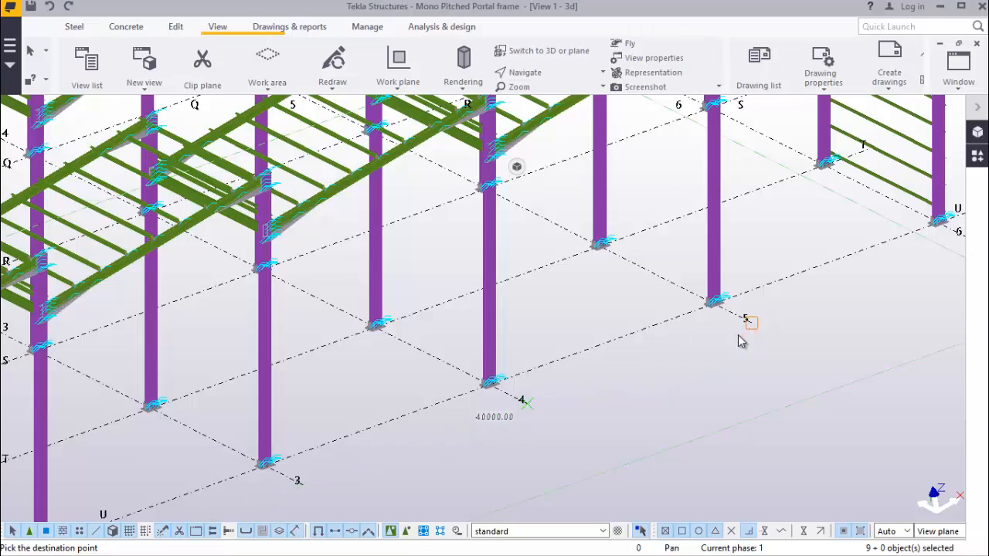
scroll(646, 384, down, 5)
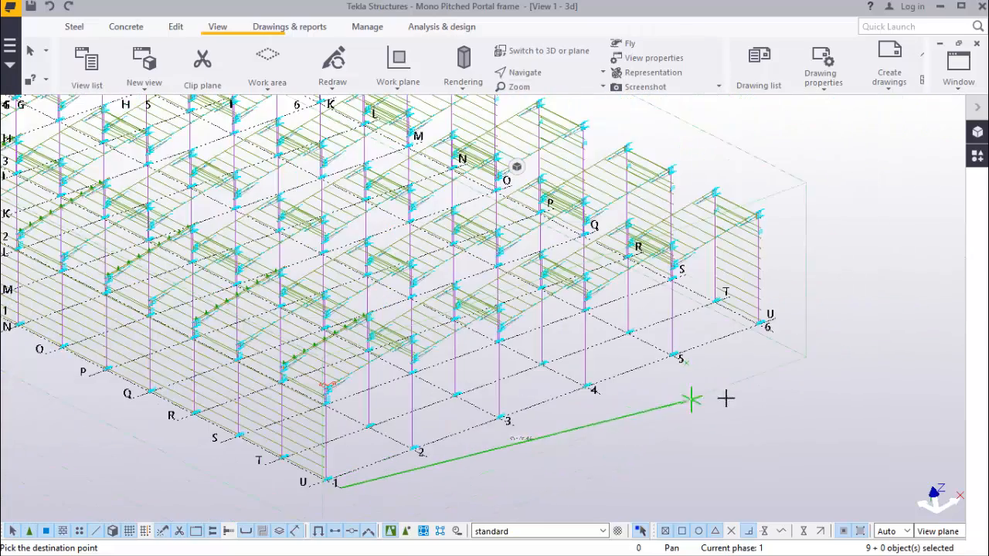
scroll(755, 401, down, 4)
scroll(755, 401, down, 2)
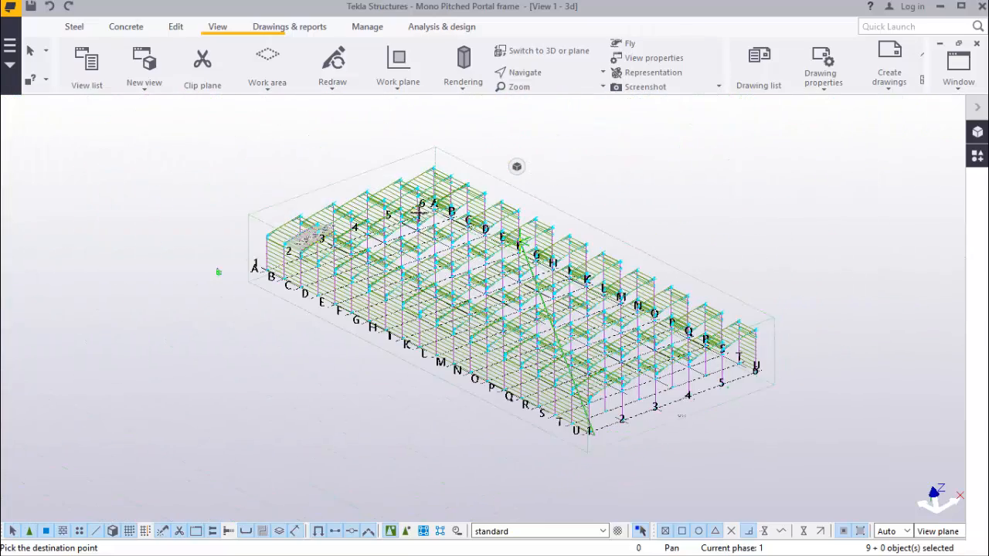
scroll(395, 183, up, 5)
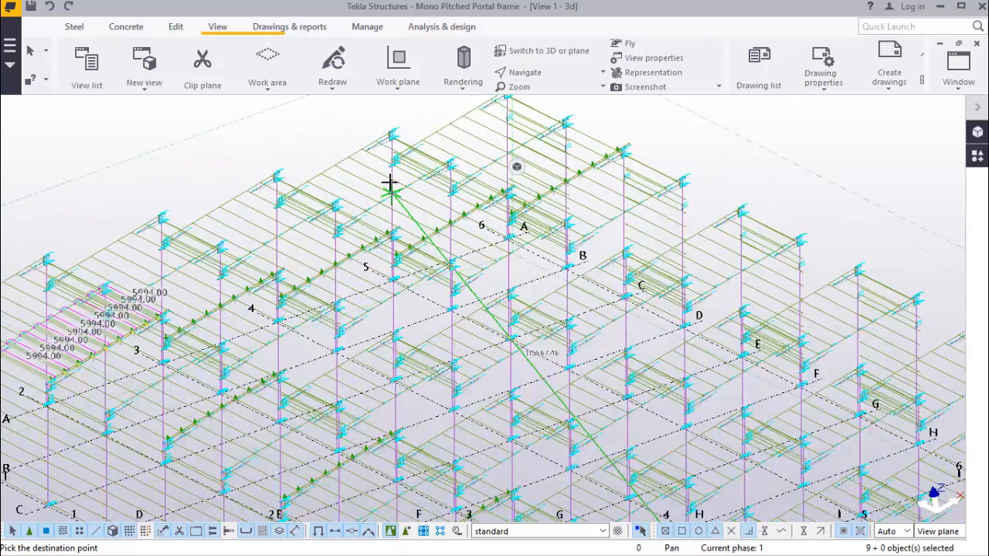
right_click(139, 128)
click(174, 141)
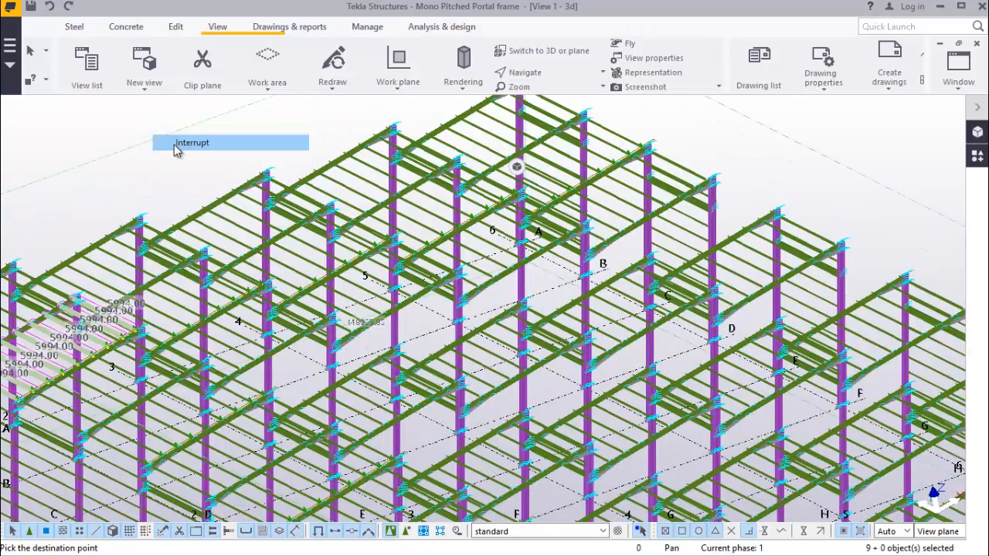
click(175, 154)
Examine the purlins copied across bay B–C and the neighbouring roof bays from close up and from a rotated angle
scroll(332, 232, down, 4)
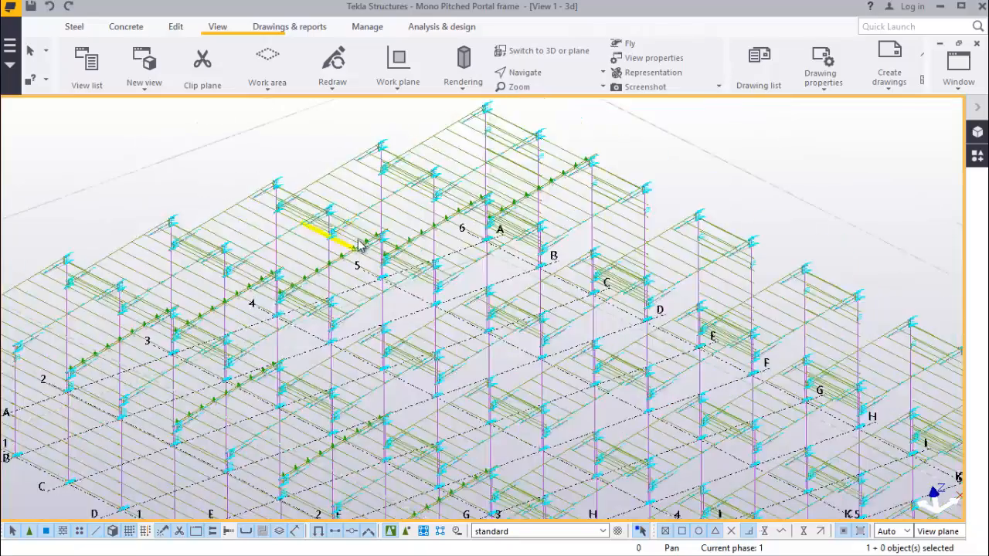
scroll(232, 360, up, 1)
scroll(231, 361, up, 5)
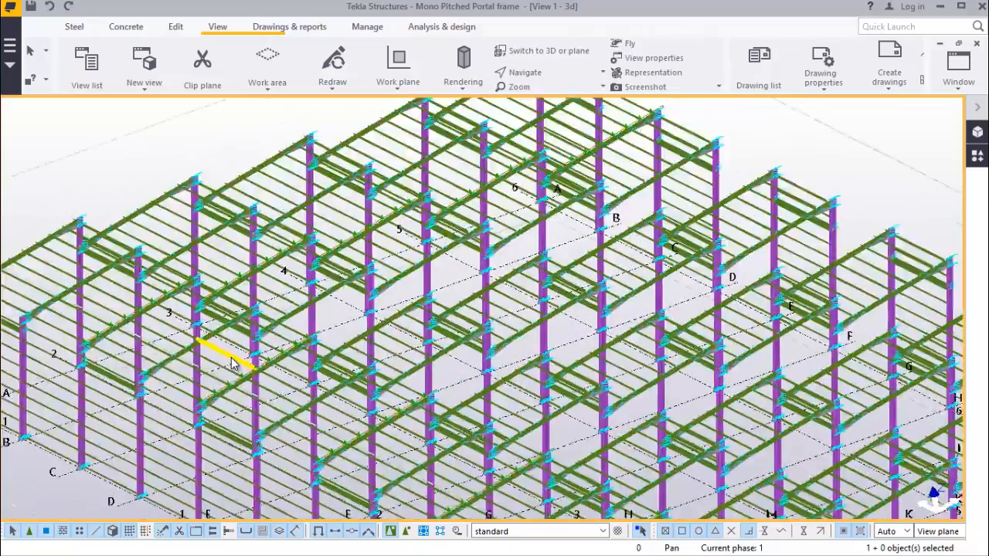
scroll(377, 359, down, 2)
middle_drag(410, 282, 199, 240)
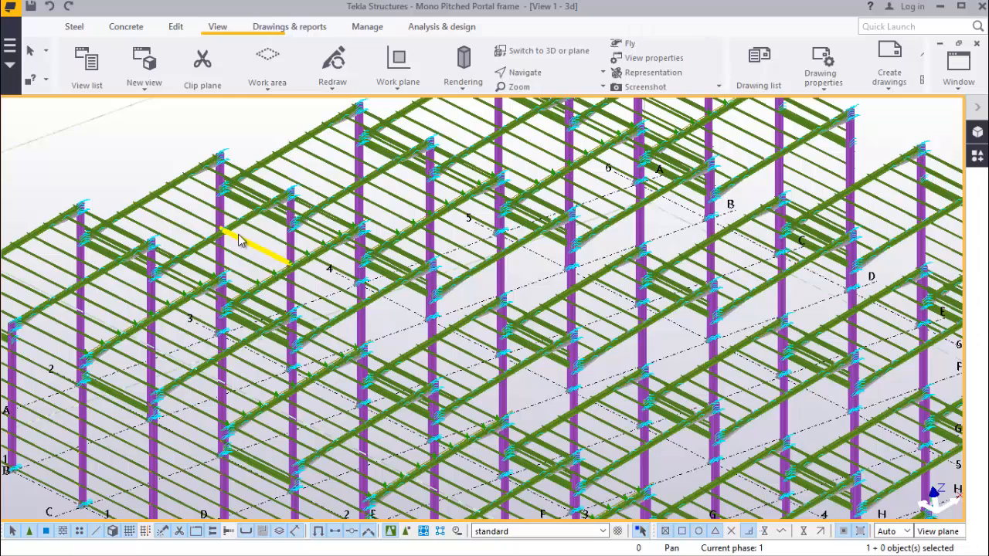
scroll(268, 216, up, 3)
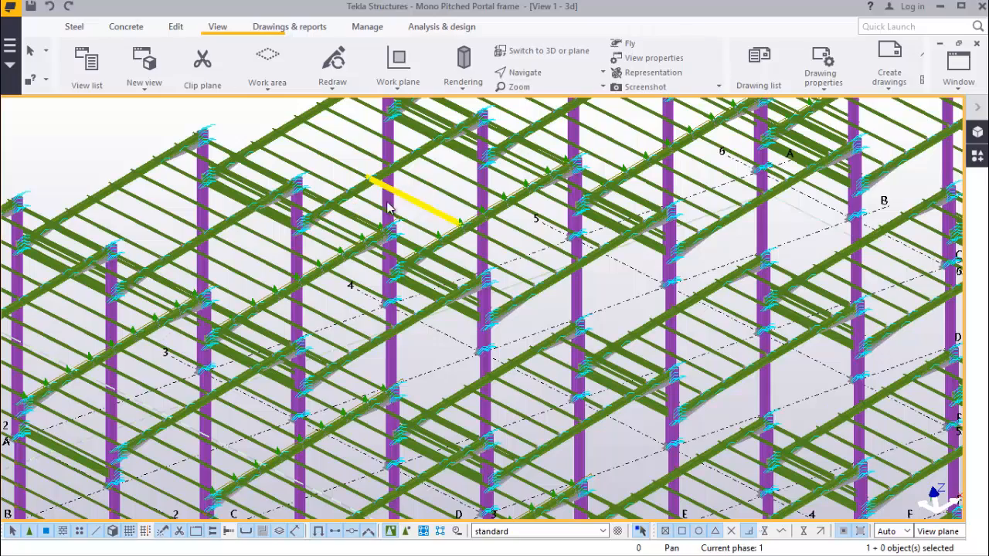
click(537, 72)
click(530, 100)
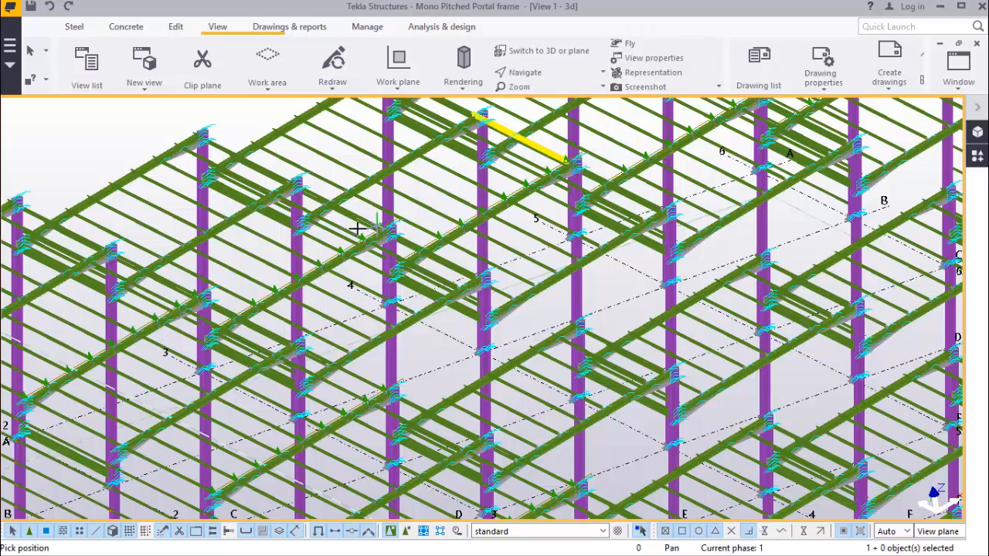
mouse_move(349, 229)
ctrl+middle_down()
mouse_move(475, 227)
mouse_move(388, 254)
mouse_move(378, 279)
ctrl+middle_up()
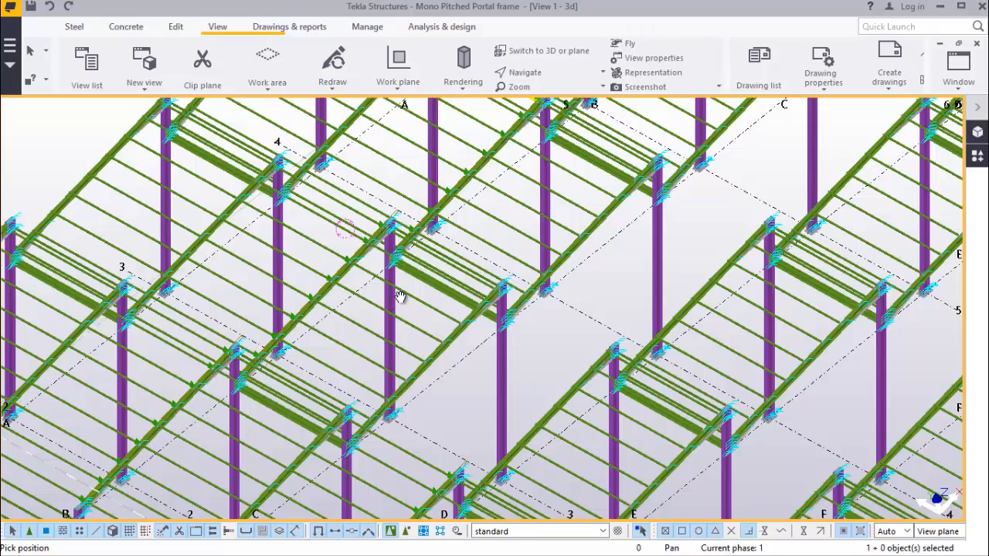
scroll(351, 438, up, 2)
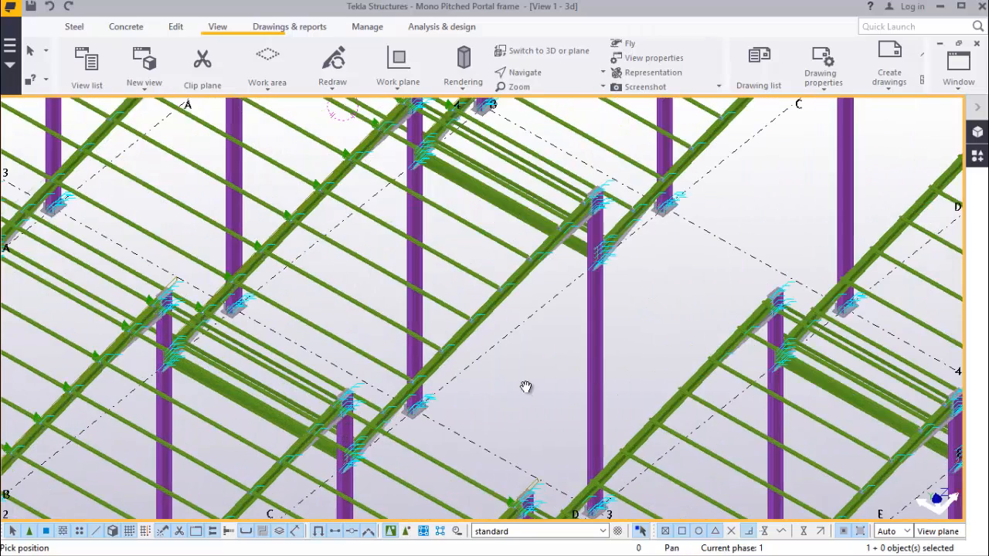
Examine how the roof purlins and side girts meet the rafters and columns, close up and from a rotated, lower angle
right_click(525, 386)
click(563, 158)
scroll(340, 414, up, 2)
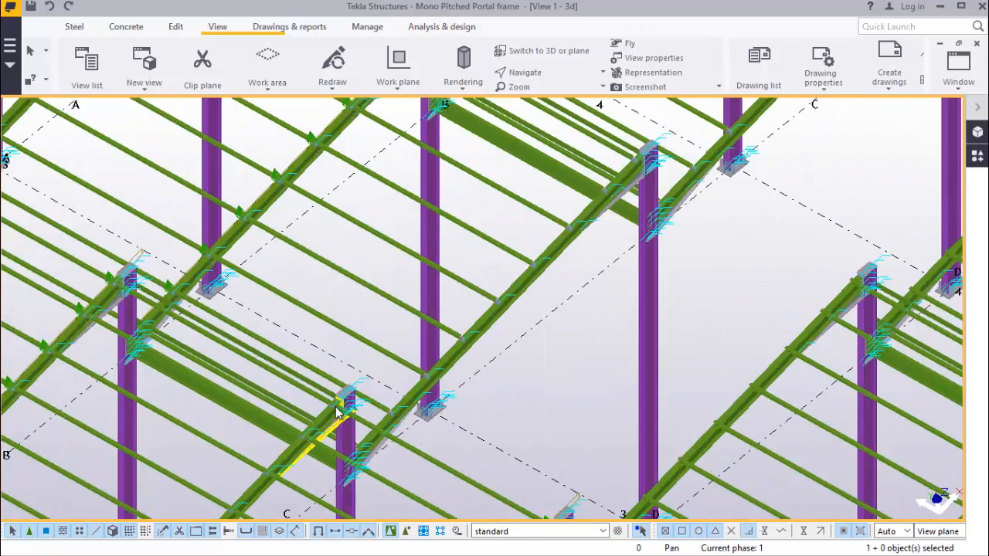
scroll(374, 439, up, 6)
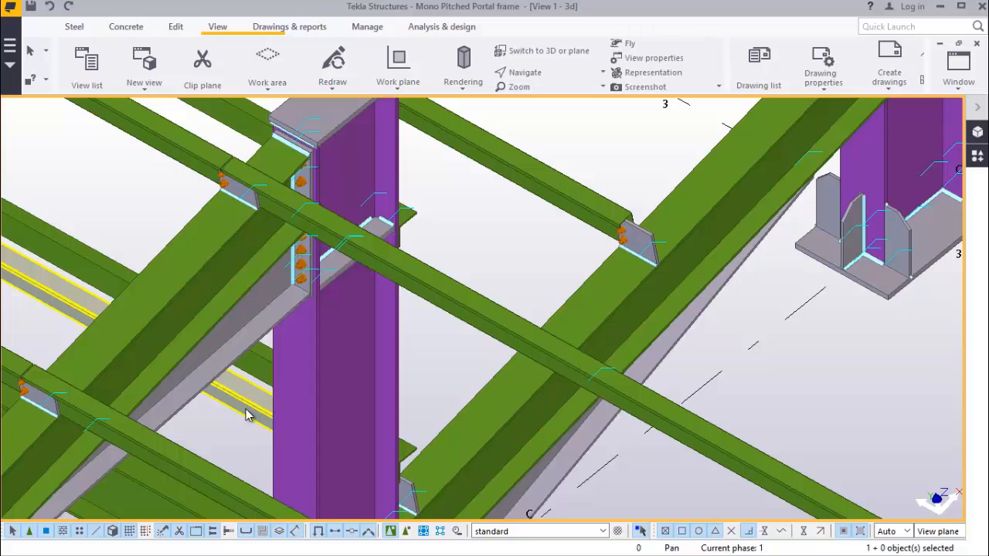
scroll(387, 423, down, 2)
scroll(386, 423, down, 3)
click(526, 72)
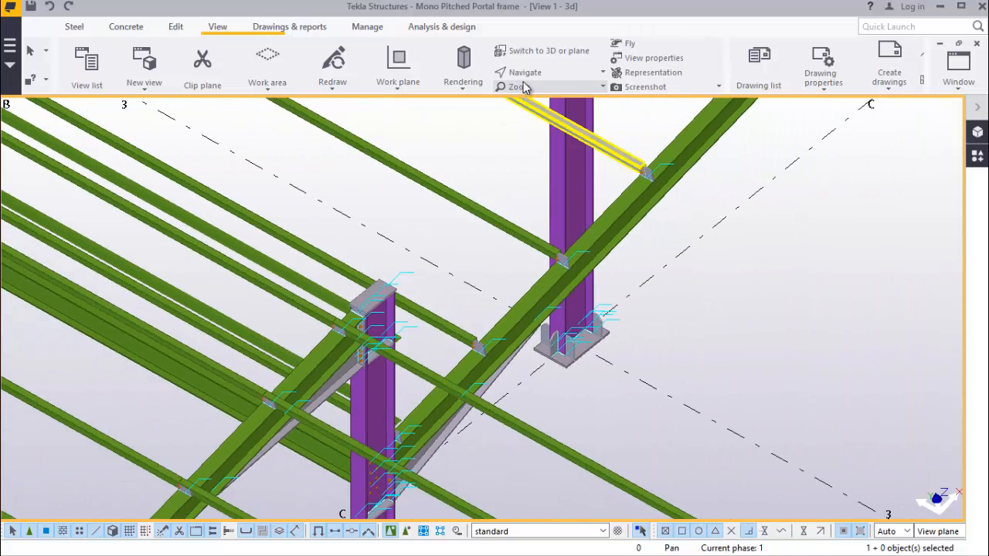
click(557, 93)
drag(405, 388, 517, 107)
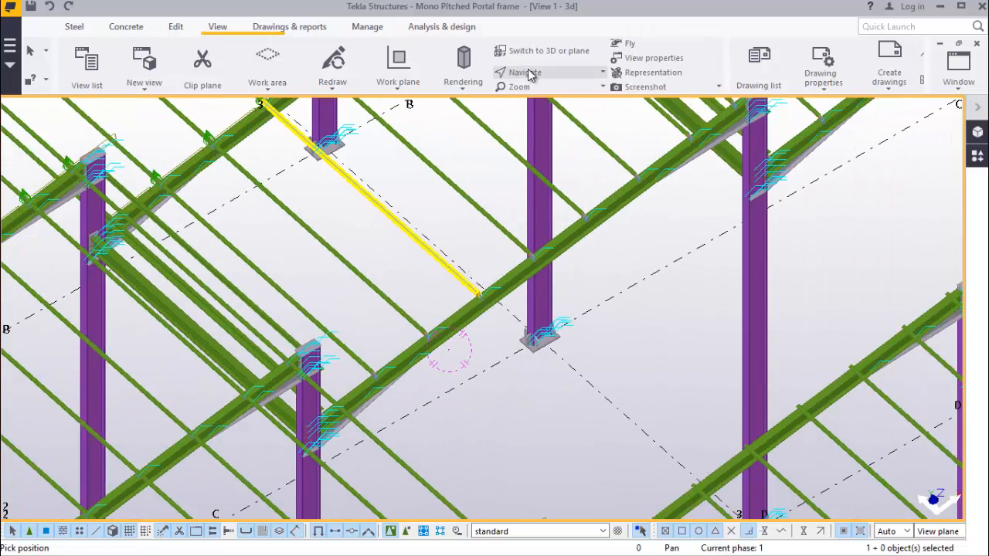
click(525, 72)
click(556, 94)
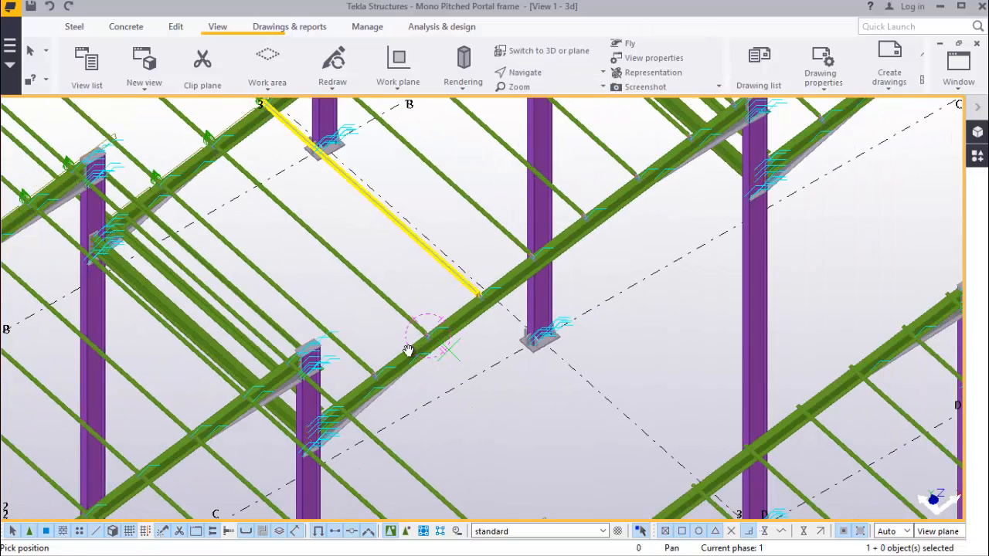
drag(421, 333, 272, 325)
scroll(272, 324, up, 5)
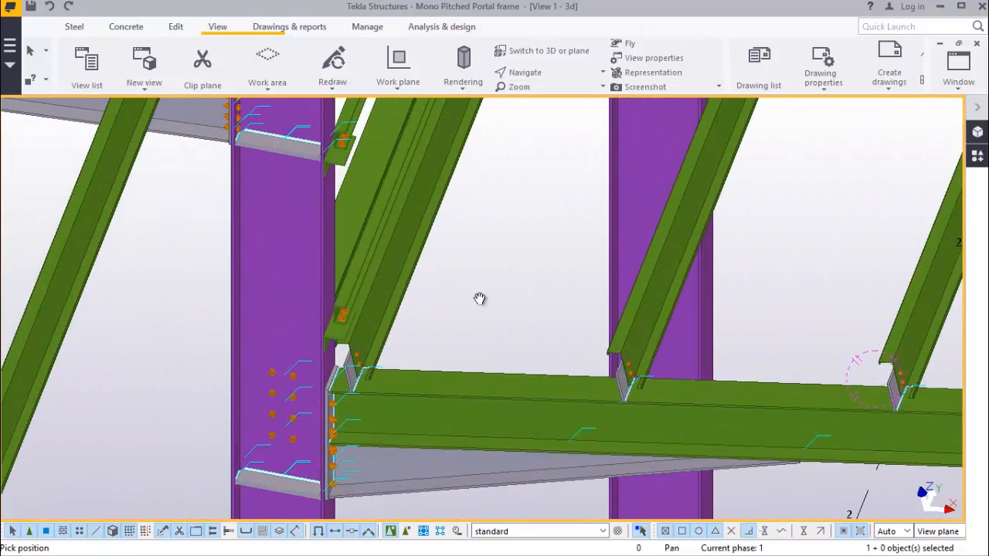
right_click(508, 288)
click(512, 298)
scroll(410, 327, up, 5)
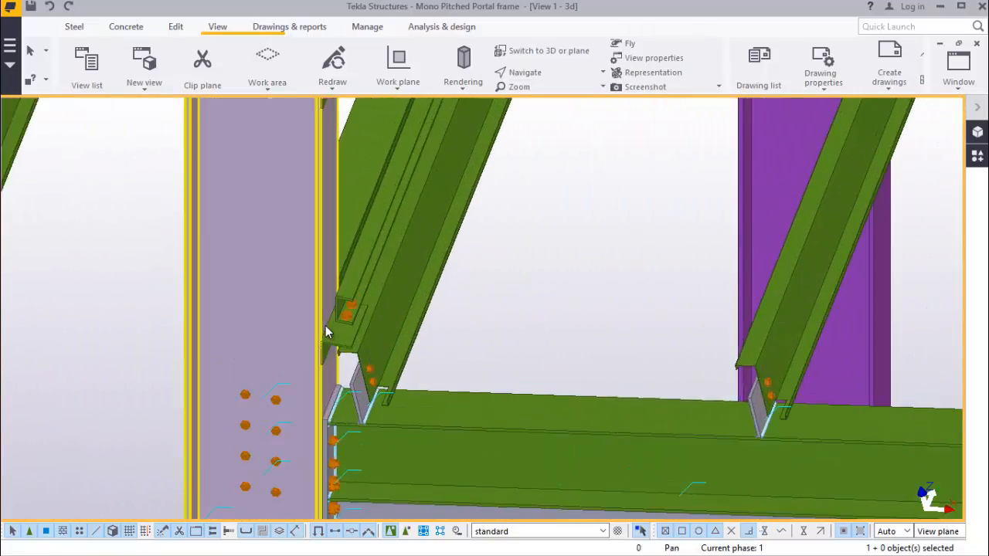
Select all the roof purlins of bay C–D in the span between grid lines 2 and 3
scroll(280, 357, down, 8)
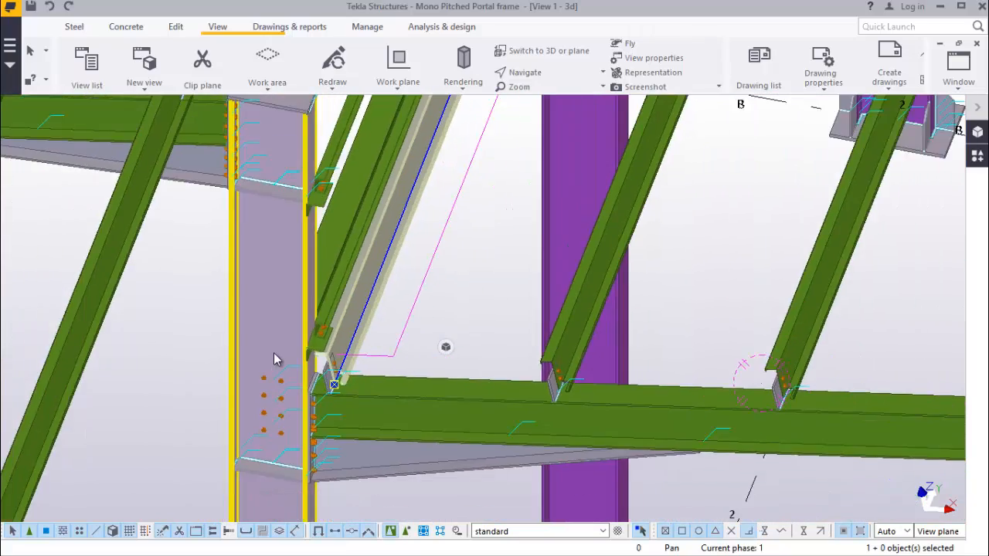
scroll(282, 357, down, 2)
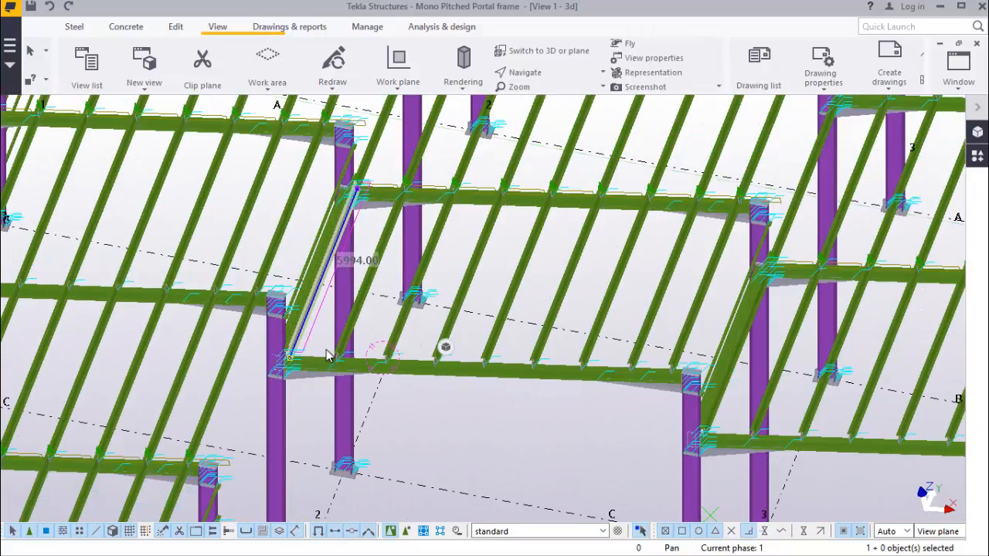
scroll(373, 355, up, 2)
scroll(363, 336, up, 2)
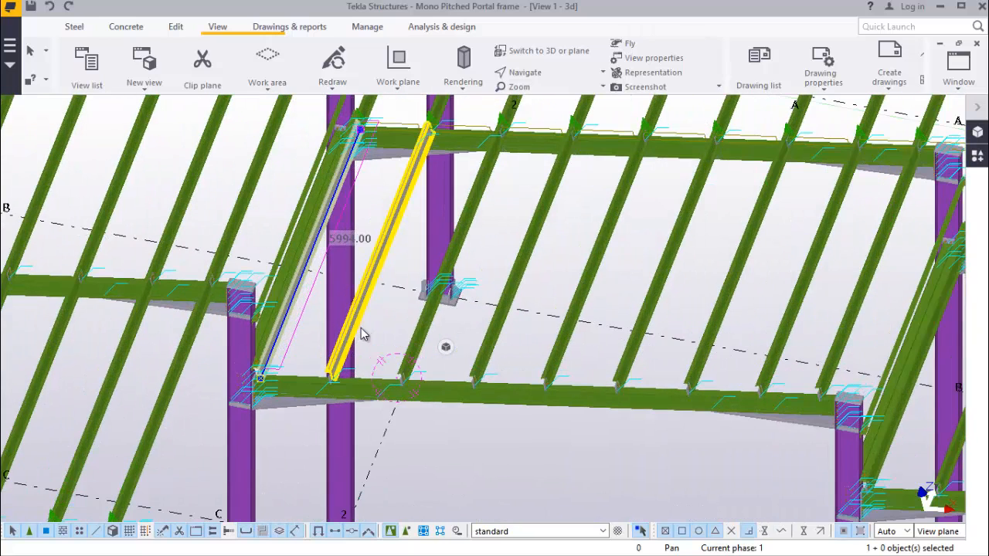
ctrl+click(369, 309)
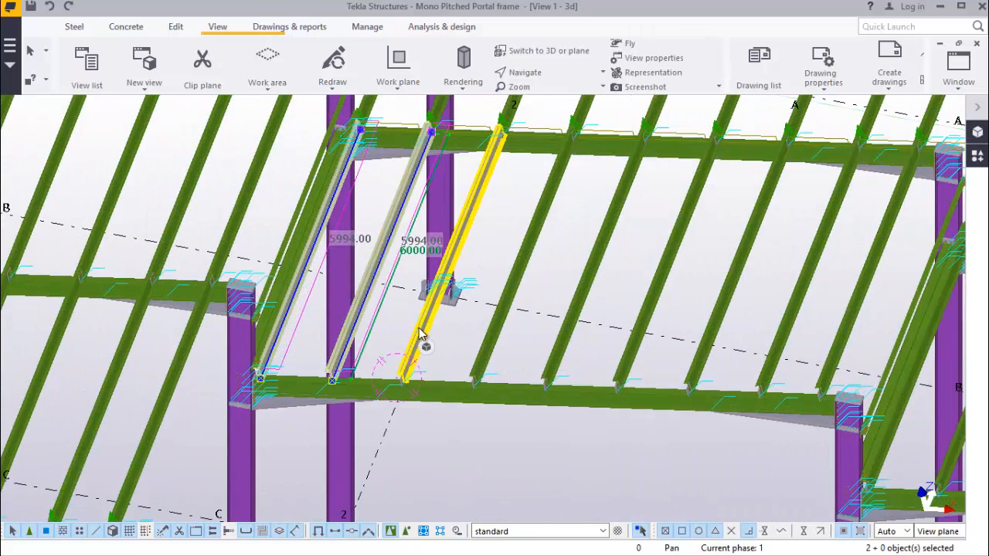
ctrl+click(421, 342)
ctrl+click(474, 345)
ctrl+click(548, 347)
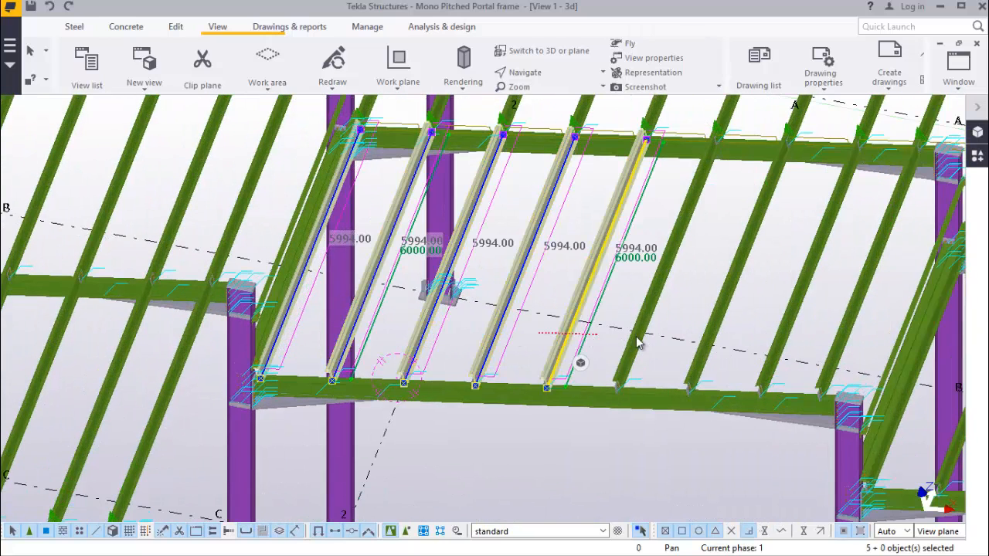
ctrl+click(656, 314)
ctrl+click(717, 317)
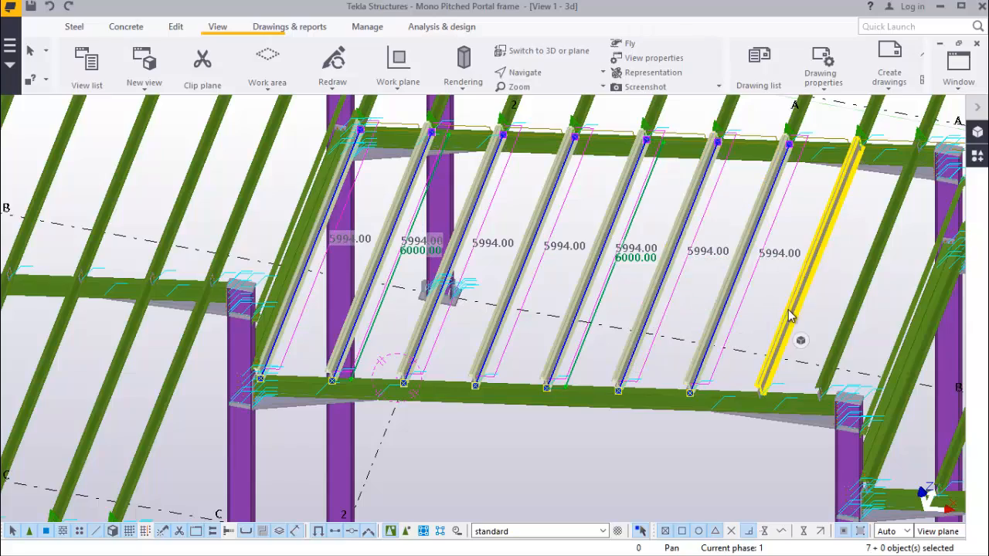
ctrl+click(788, 317)
Add the bay C–D roof purlins between grid lines 3 and 4 to the selection
scroll(486, 319, down, 4)
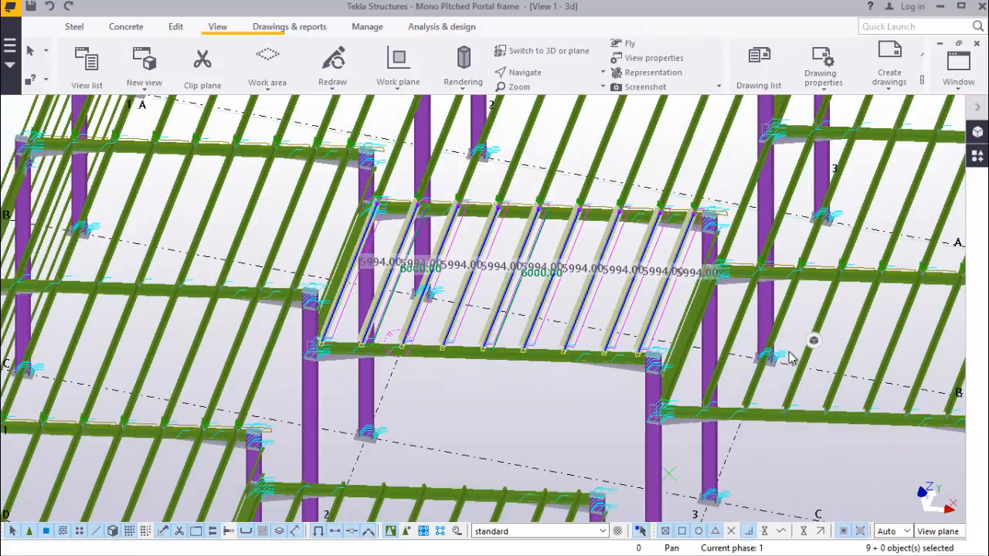
scroll(700, 373, up, 6)
ctrl+click(700, 373)
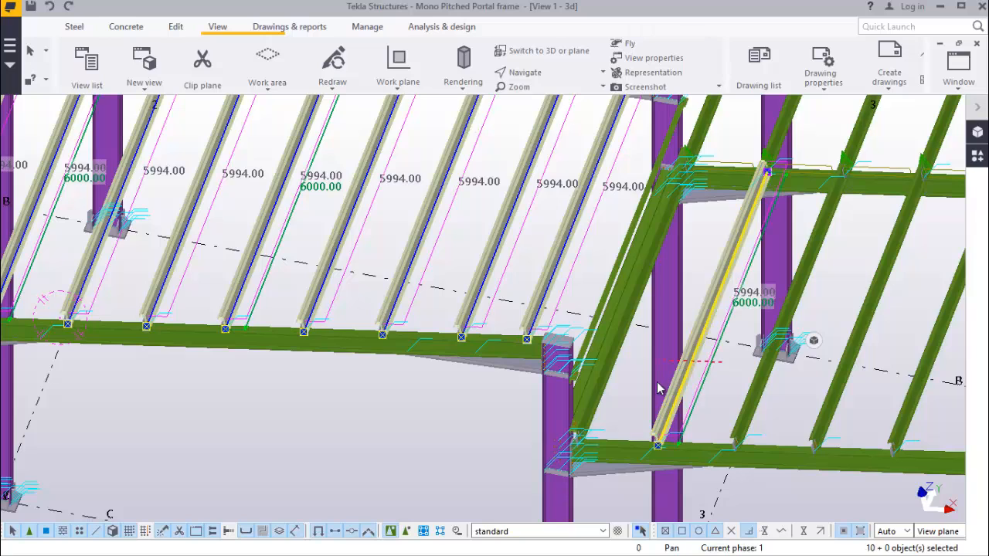
scroll(611, 382, up, 4)
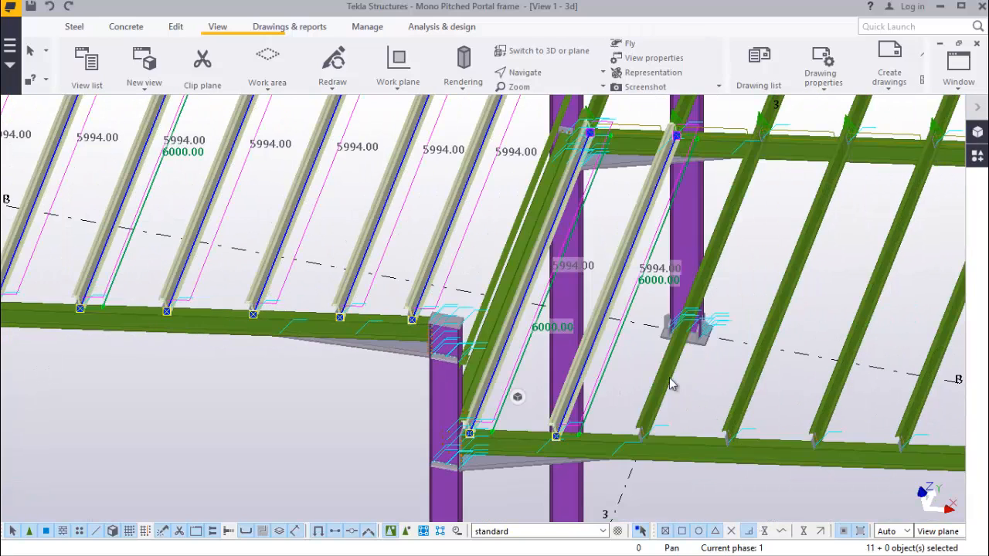
ctrl+click(670, 377)
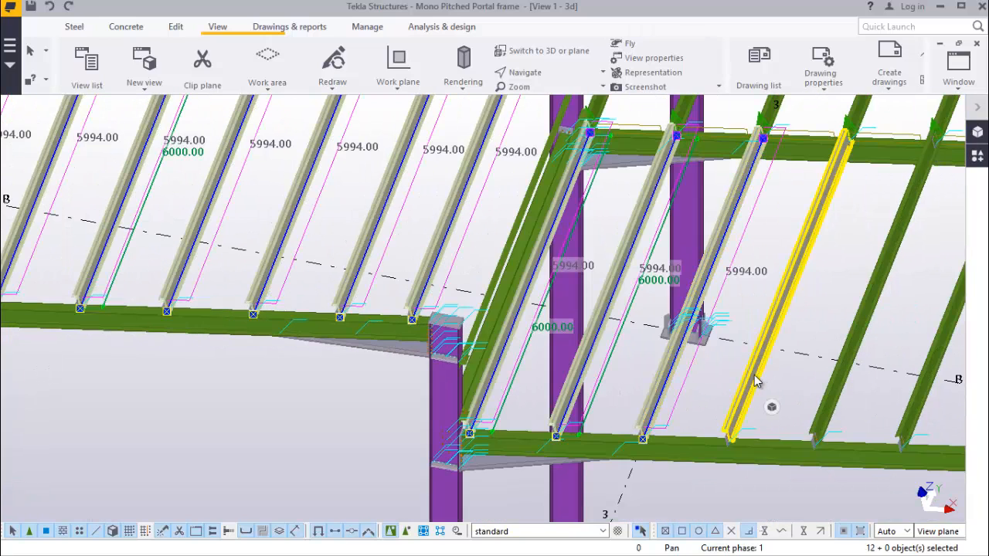
ctrl+click(744, 374)
scroll(497, 349, down, 3)
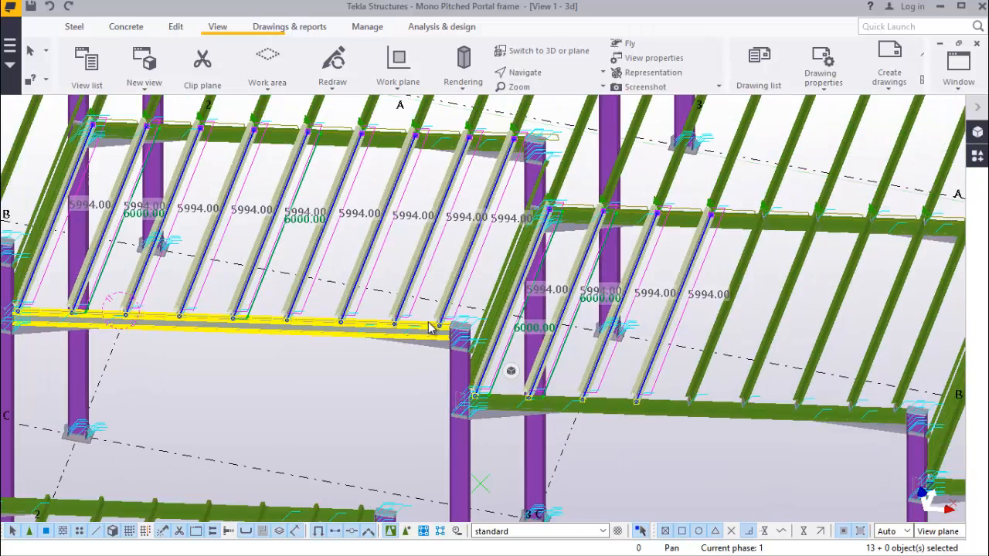
ctrl+click(755, 332)
ctrl+click(839, 327)
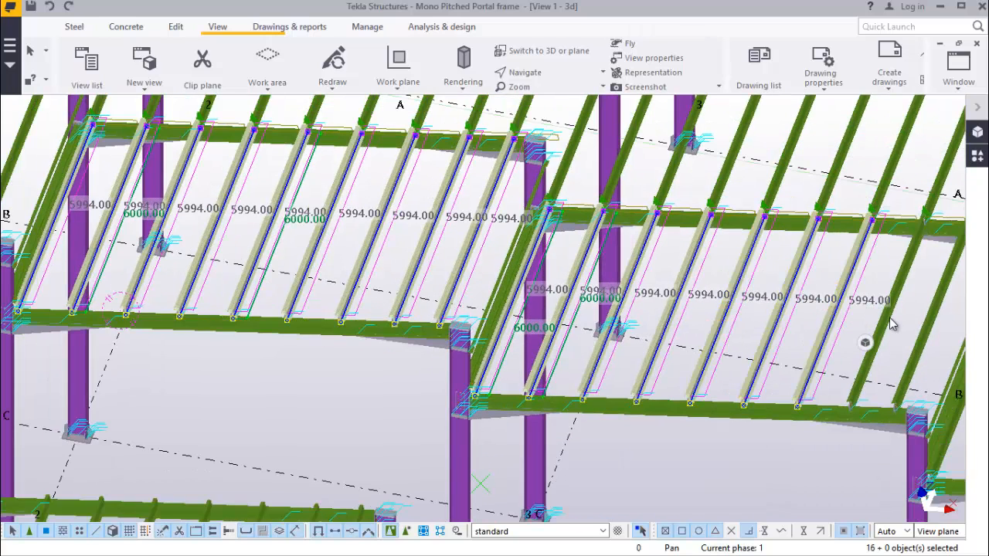
ctrl+click(890, 328)
ctrl+click(932, 329)
Add the bay C–D roof purlins between grid lines 4 and 5 to the selection, leaving out the one beside the column at line 4
scroll(431, 297, down, 4)
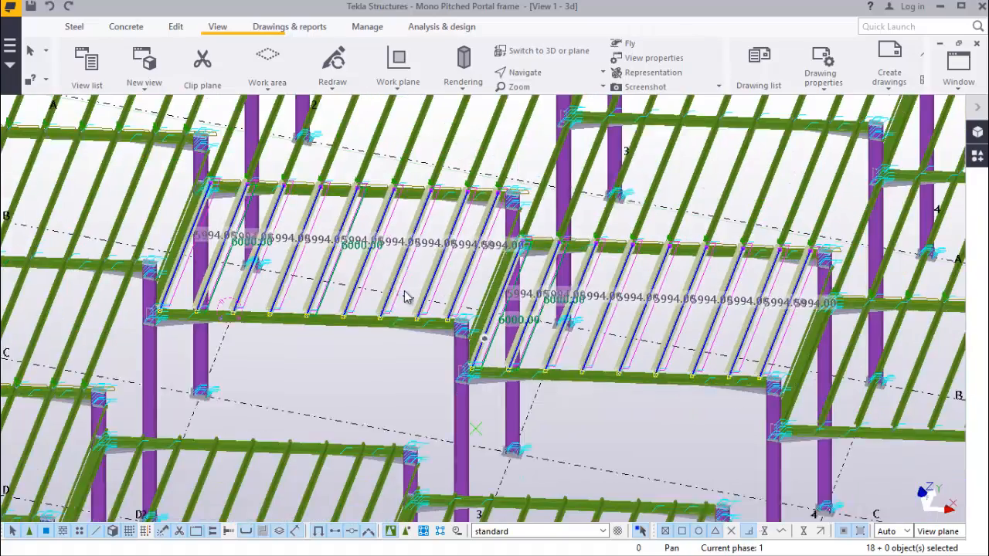
scroll(762, 357, up, 4)
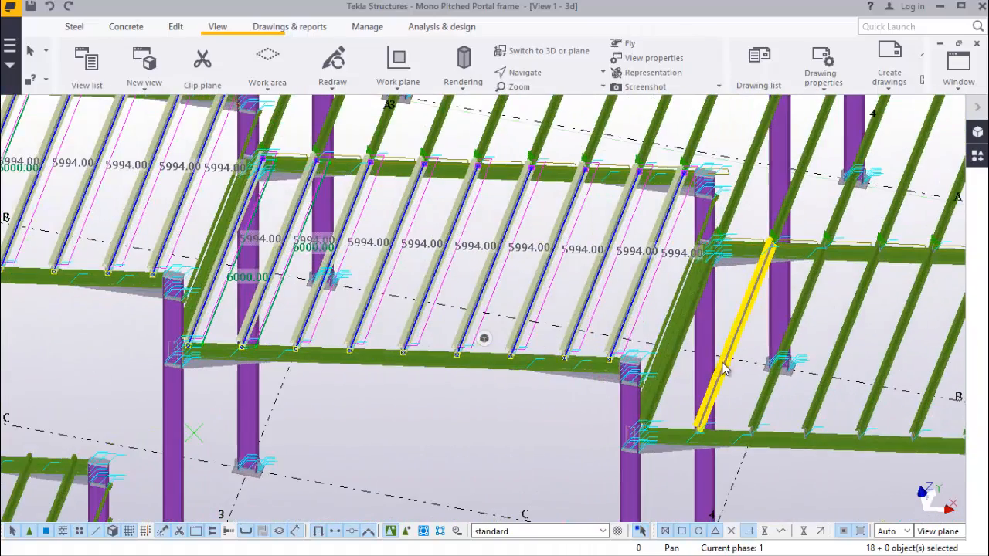
ctrl+click(738, 340)
ctrl+click(804, 309)
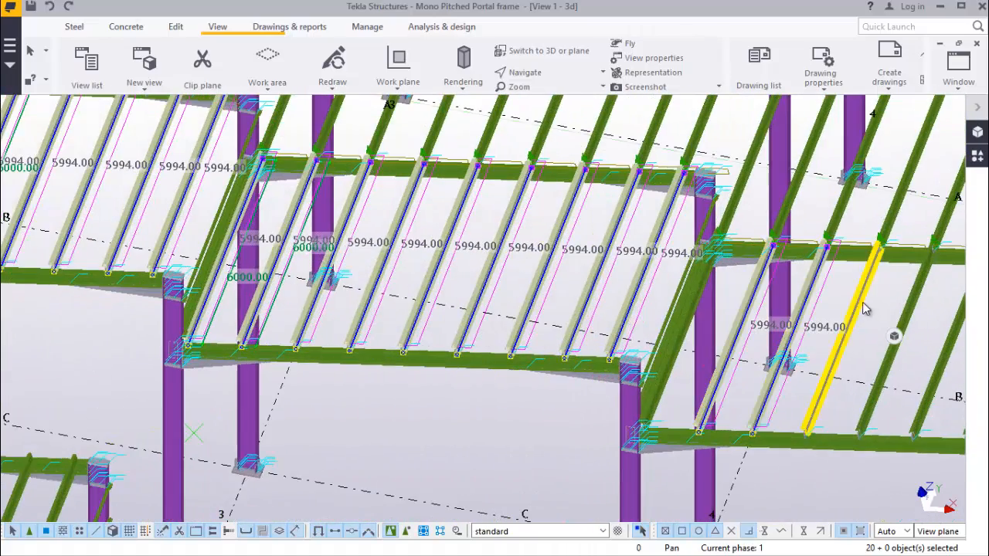
ctrl+click(858, 311)
scroll(519, 292, down, 2)
scroll(773, 317, up, 2)
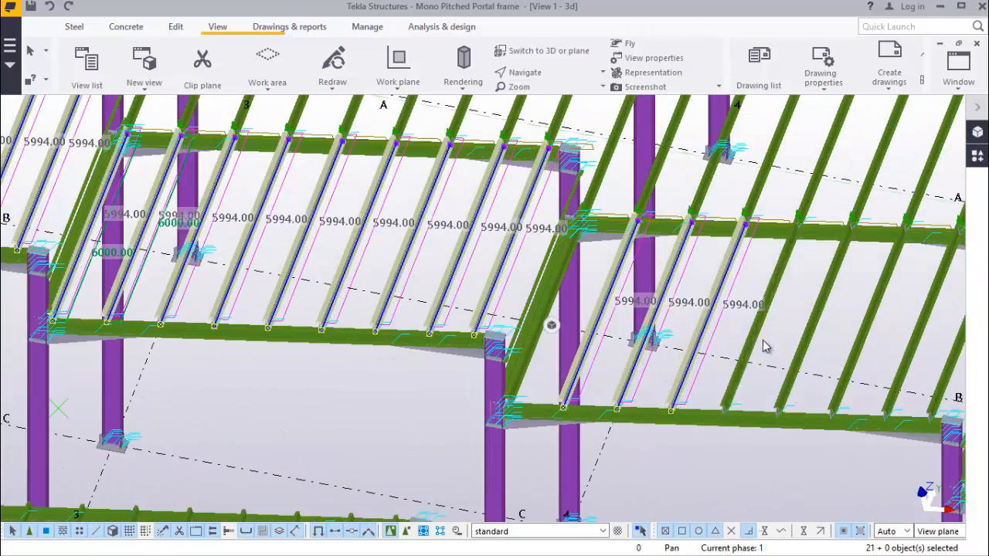
ctrl+click(756, 340)
ctrl+click(811, 335)
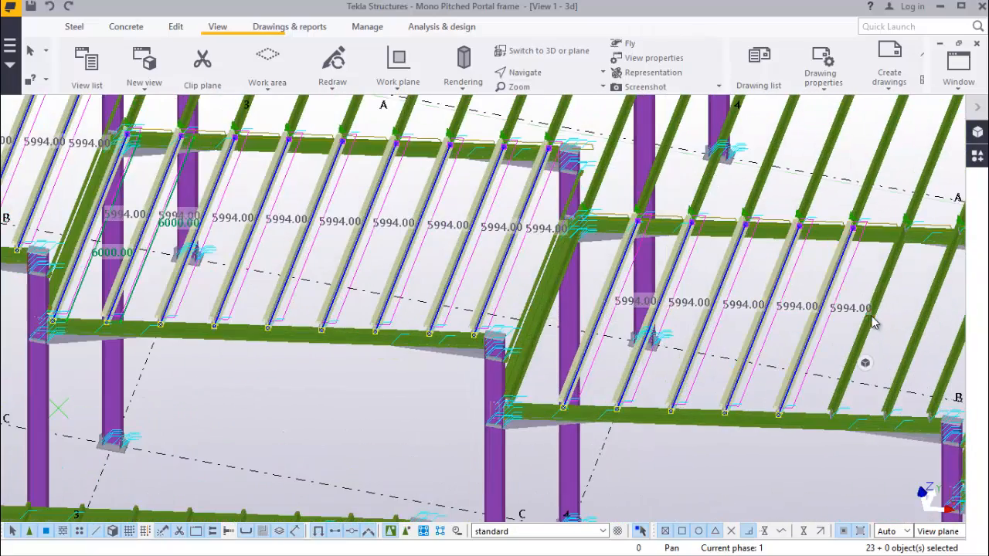
ctrl+click(872, 320)
scroll(587, 309, down, 2)
scroll(541, 286, down, 2)
scroll(804, 334, up, 3)
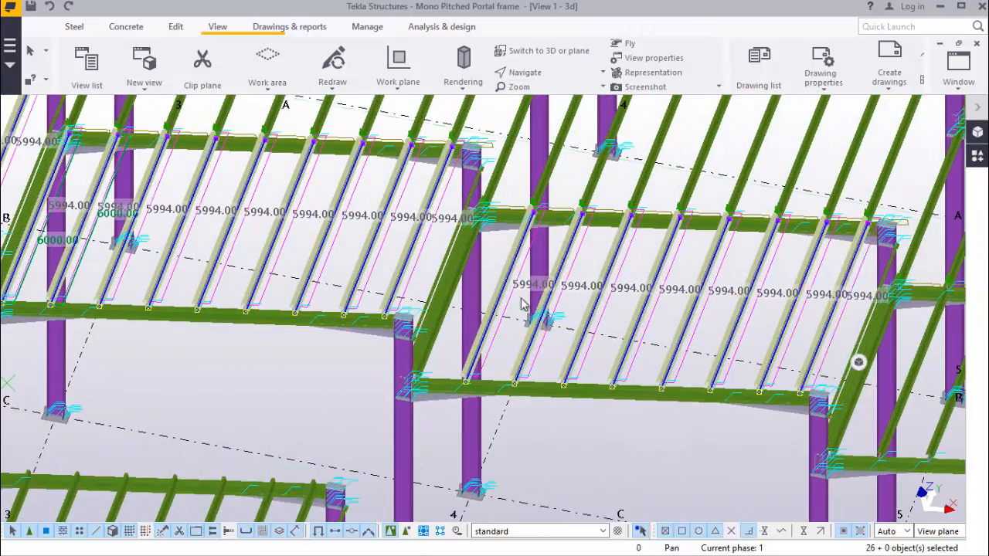
Add the bay C–D roof purlins between grid lines 5 and 6 to the selection
scroll(521, 304, down, 3)
scroll(711, 392, up, 4)
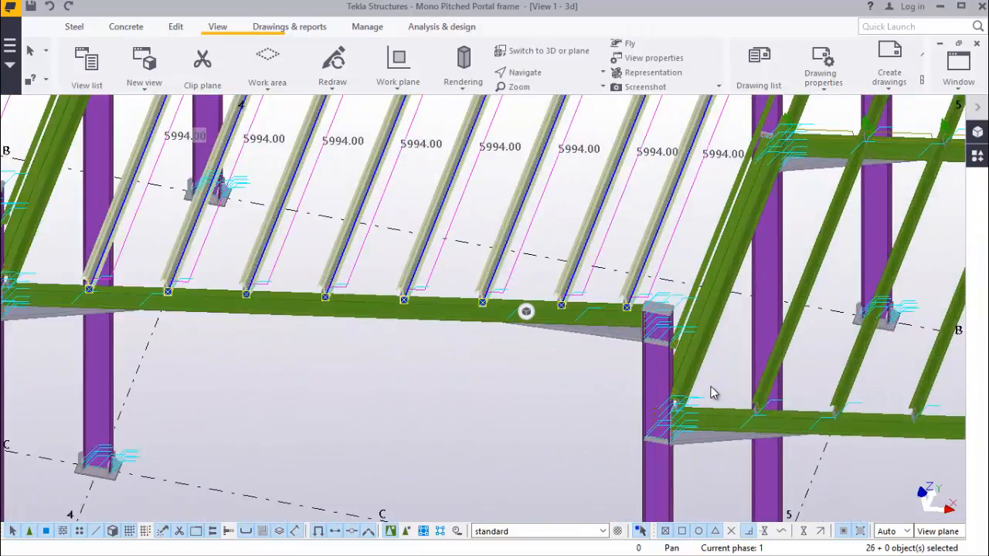
scroll(711, 391, up, 2)
ctrl+click(821, 335)
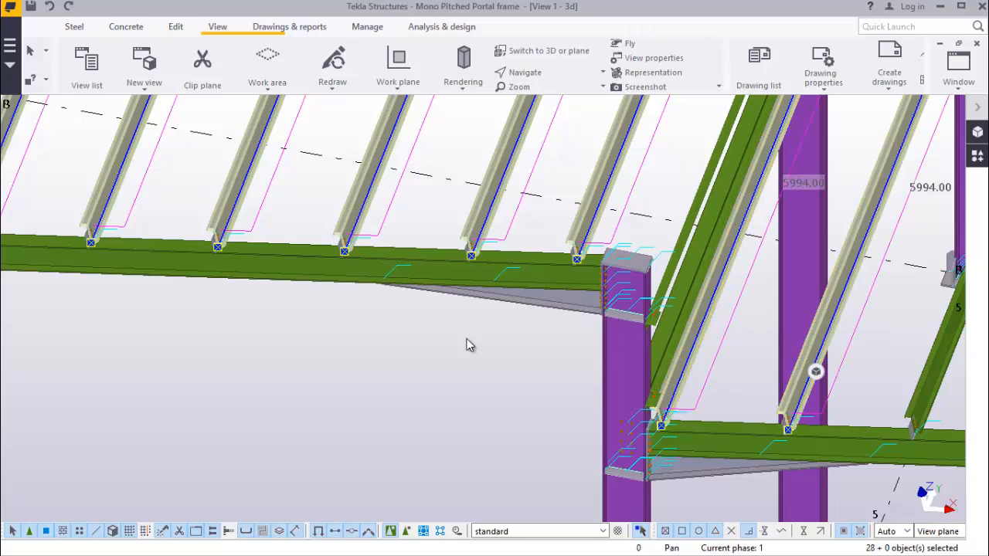
scroll(464, 333, down, 3)
scroll(758, 335, up, 2)
ctrl+click(674, 349)
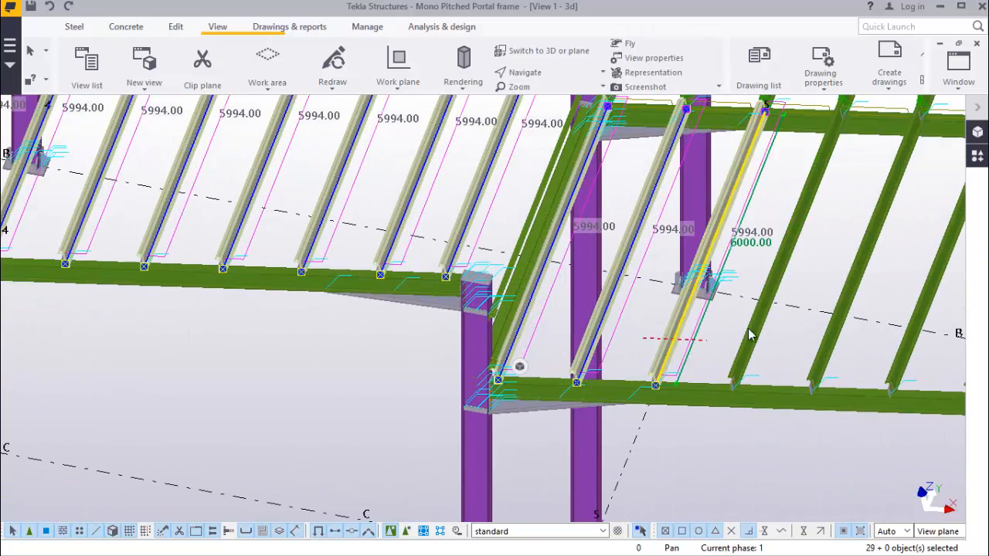
ctrl+click(760, 331)
ctrl+click(831, 332)
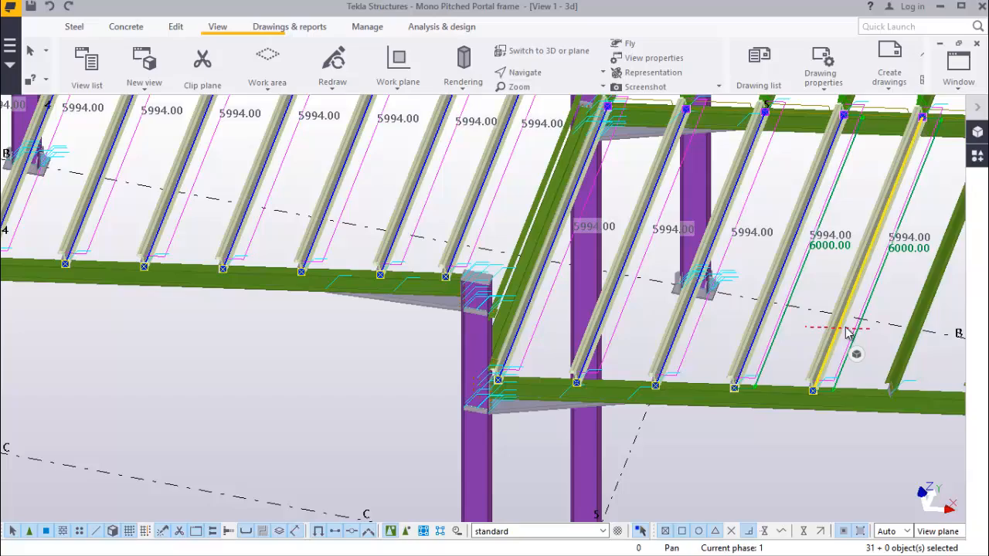
ctrl+click(907, 340)
scroll(363, 308, down, 3)
scroll(490, 283, up, 3)
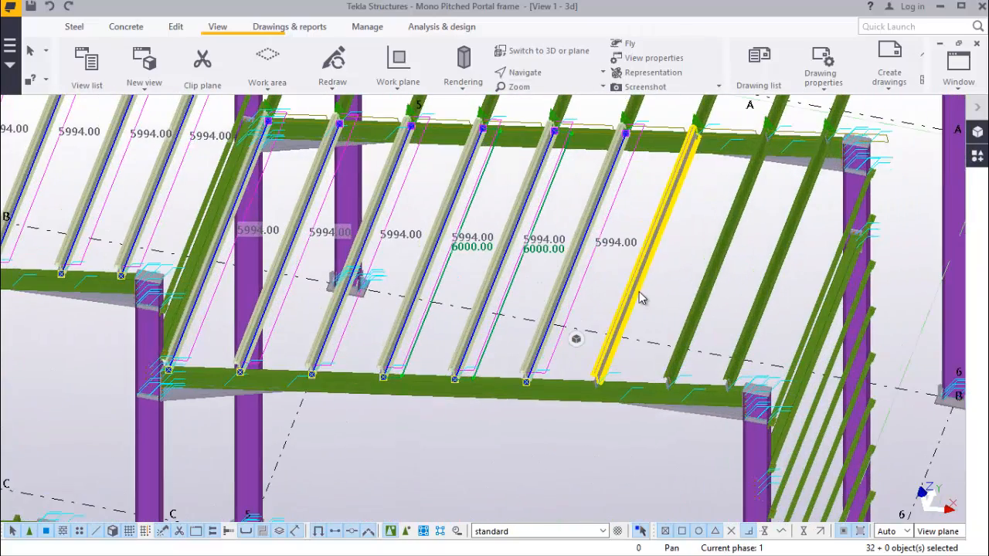
ctrl+click(643, 296)
ctrl+click(713, 290)
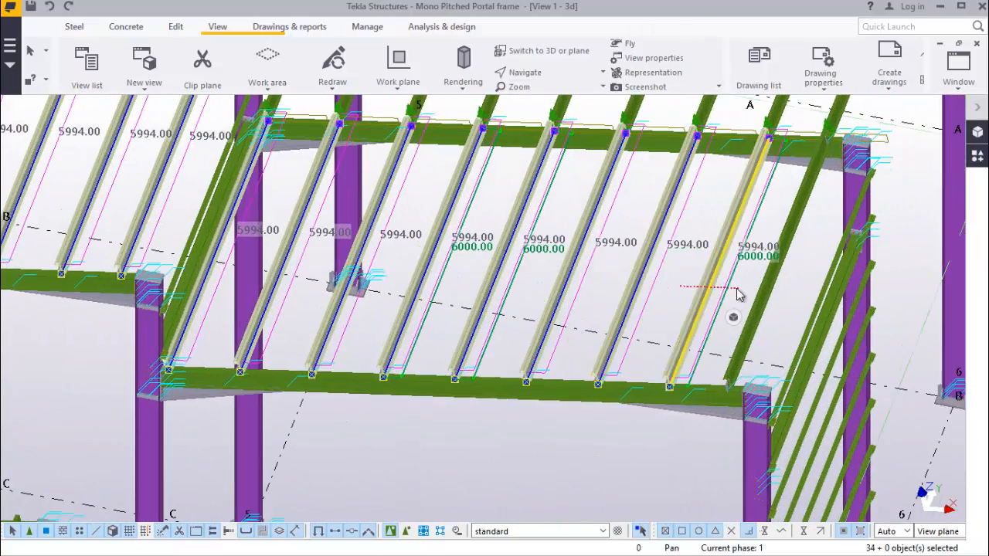
ctrl+click(765, 303)
Copy the selected bay C–D roof purlins from the end of grid line C to grid line D, a distance of 6000
scroll(695, 312, down, 5)
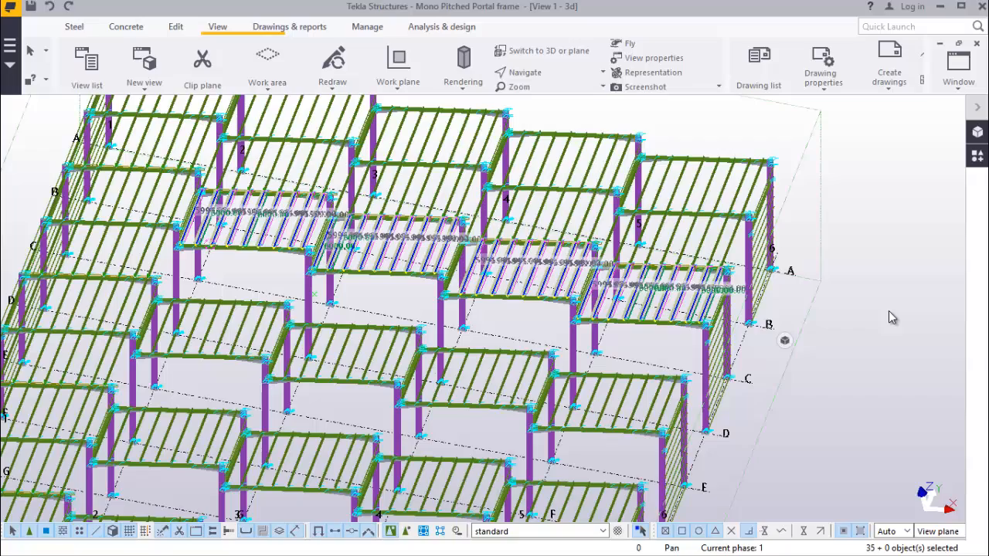
right_click(893, 317)
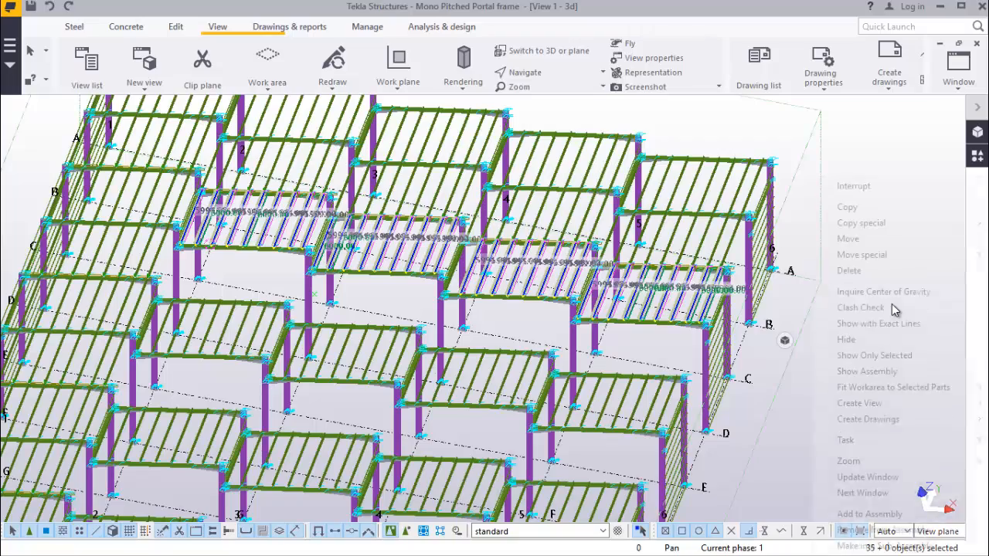
click(856, 207)
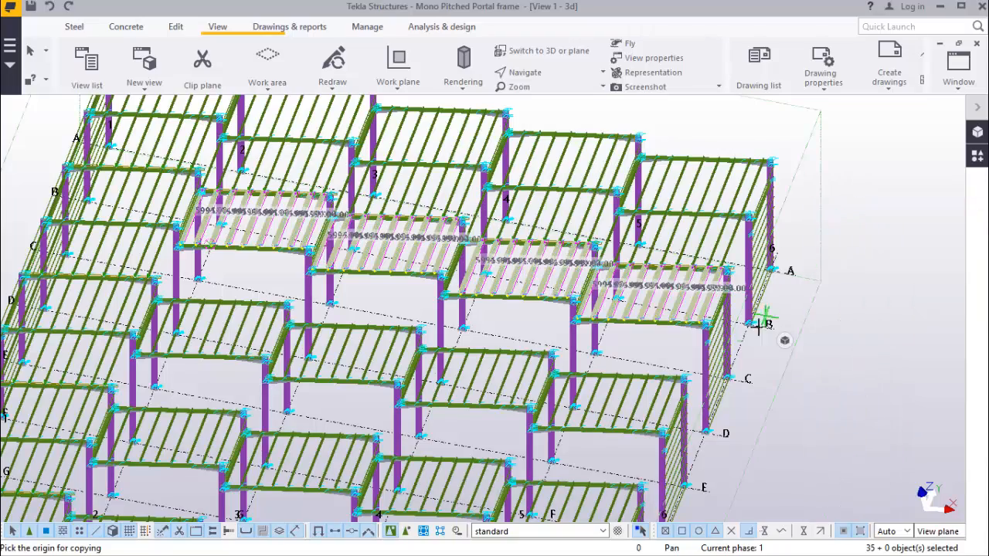
scroll(745, 332, up, 6)
scroll(740, 328, up, 1)
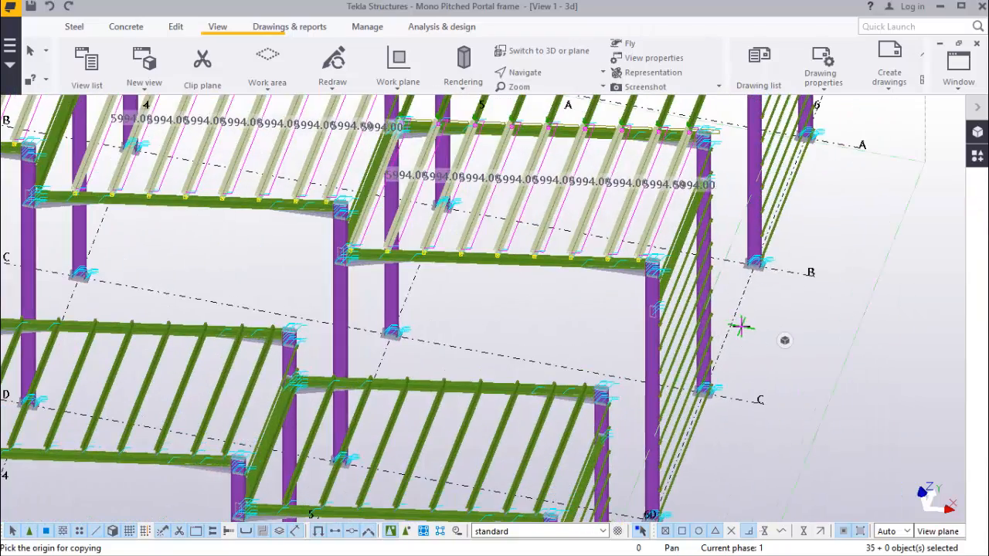
scroll(740, 327, down, 1)
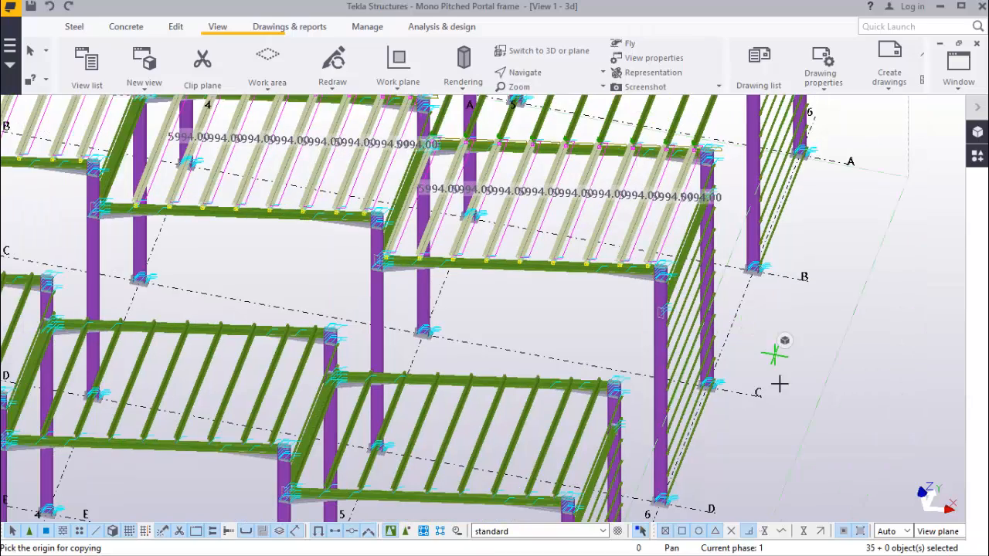
scroll(775, 402, up, 2)
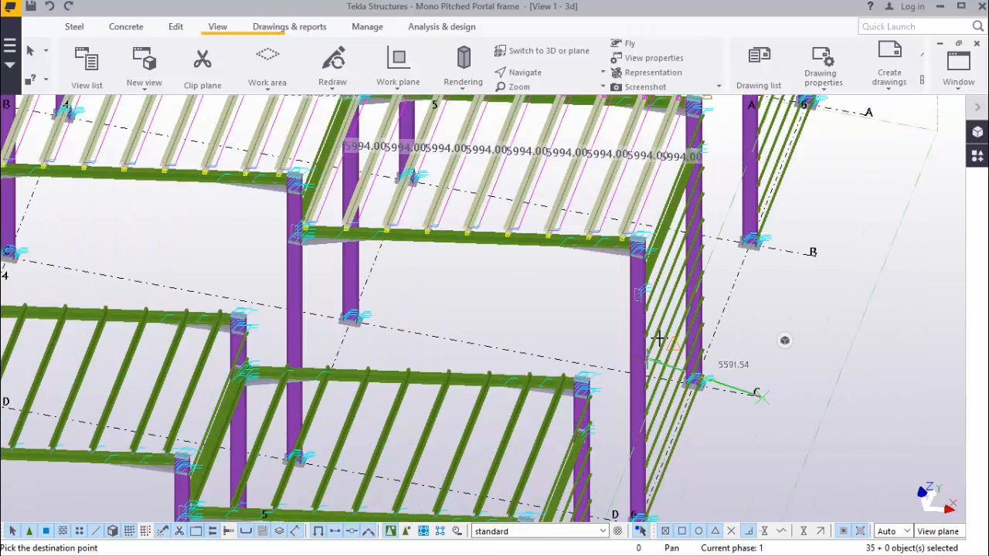
scroll(658, 338, down, 4)
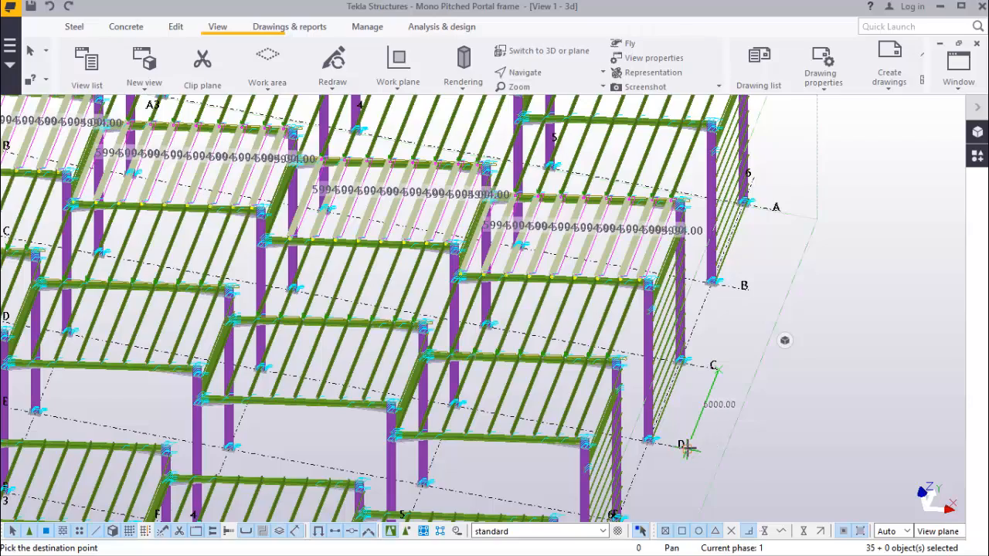
Try to copy the purlins on to grid line E, 12000 from the origin, deleting the duplicates
scroll(687, 445, down, 3)
scroll(658, 480, up, 3)
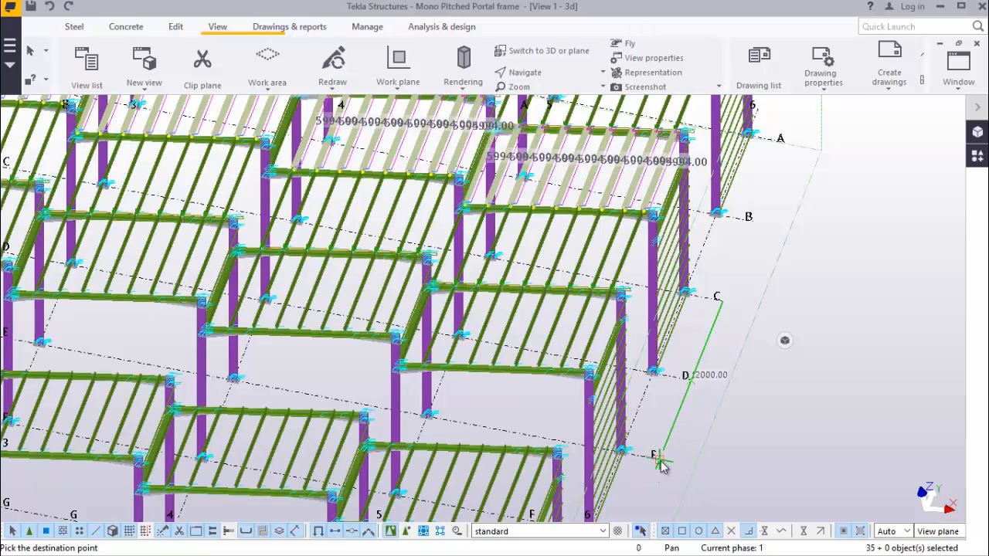
click(660, 461)
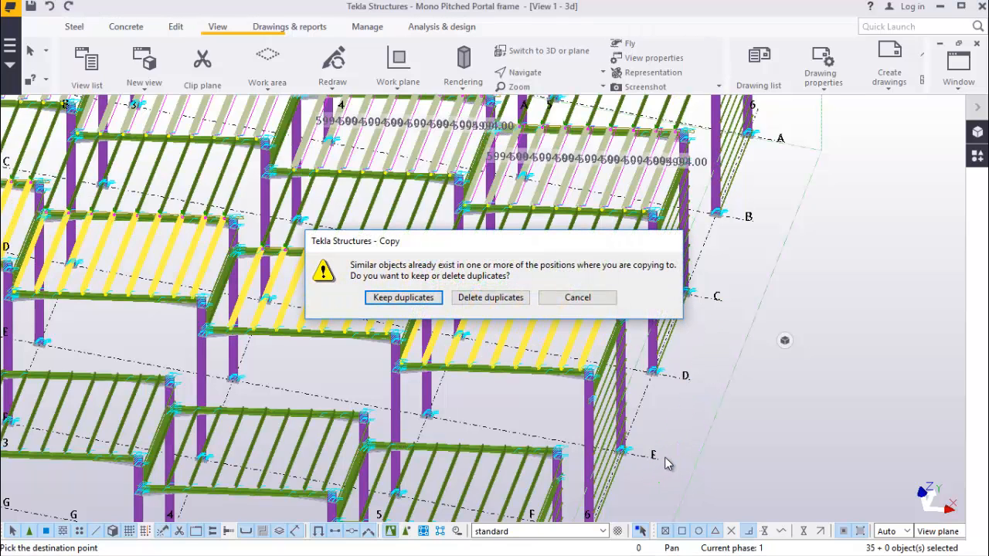
click(493, 298)
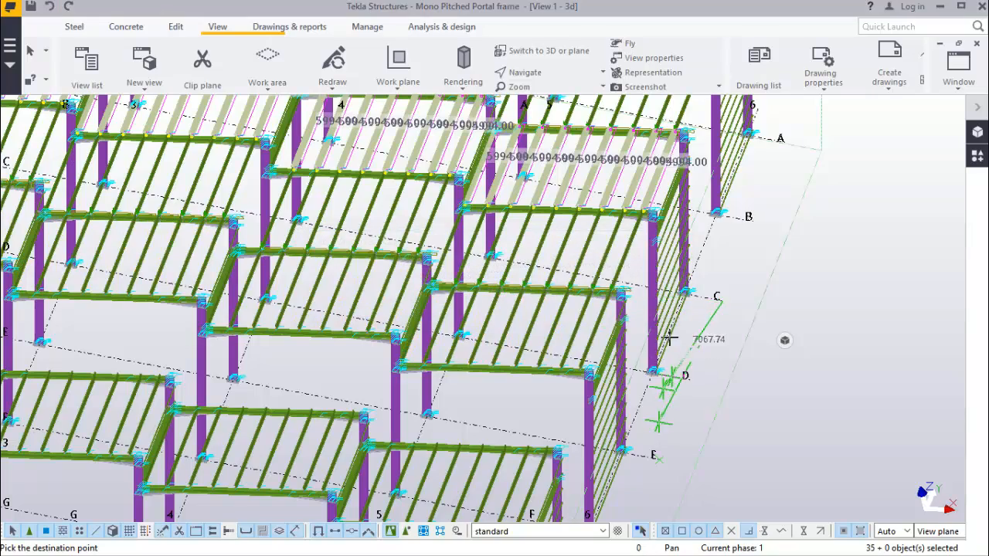
Copy the same purlins from the origin on grid line C to grid lines F, H and K
scroll(670, 338, down, 3)
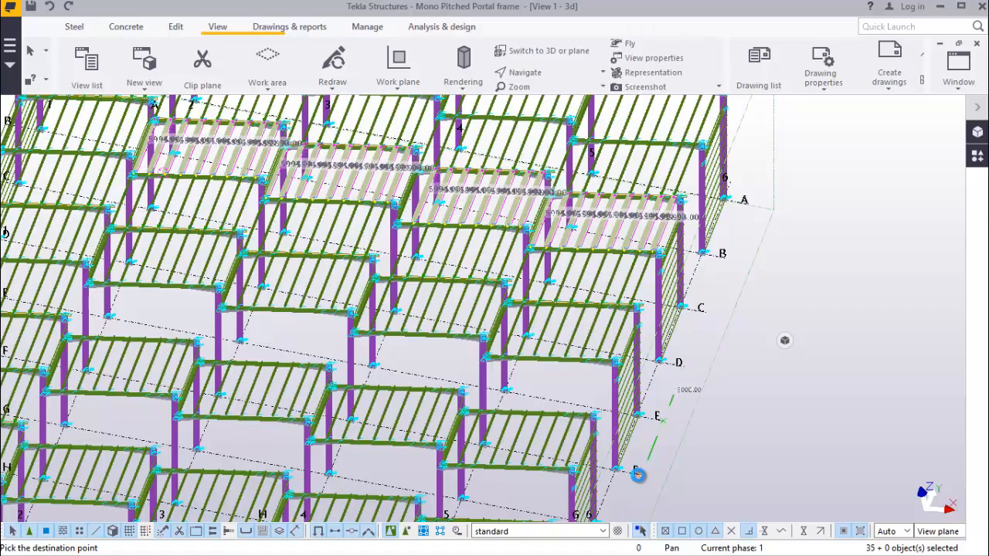
scroll(644, 363, down, 4)
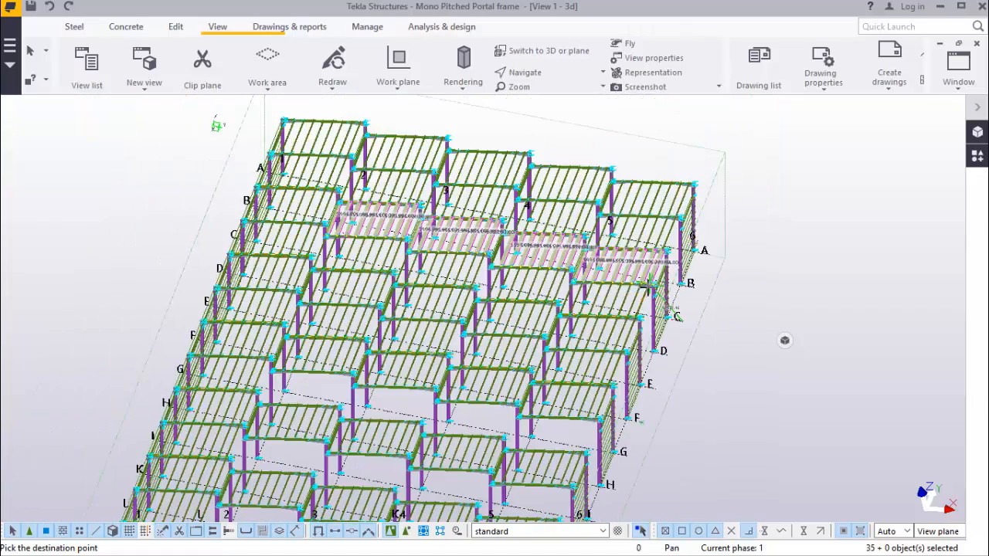
scroll(655, 363, up, 3)
scroll(605, 470, up, 3)
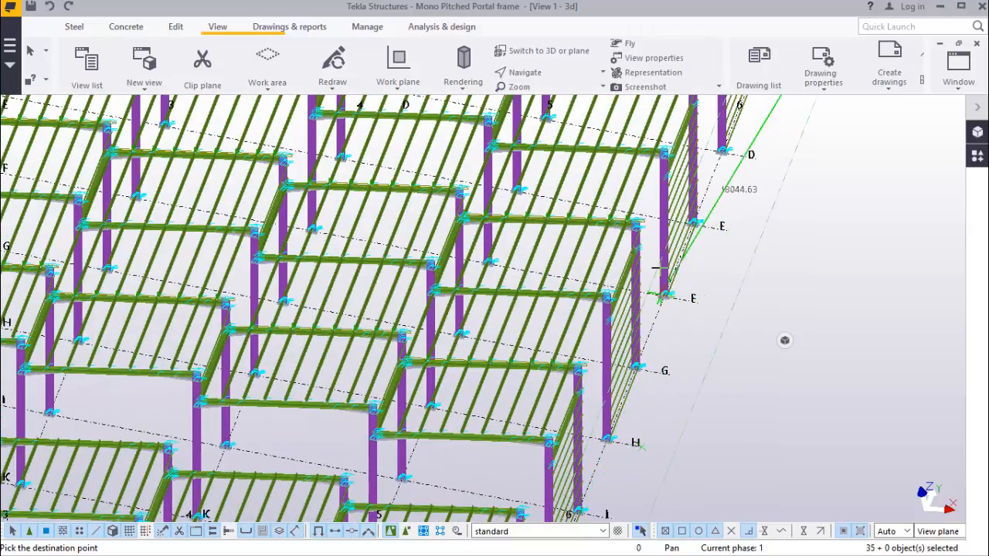
scroll(656, 274, down, 3)
scroll(636, 409, down, 2)
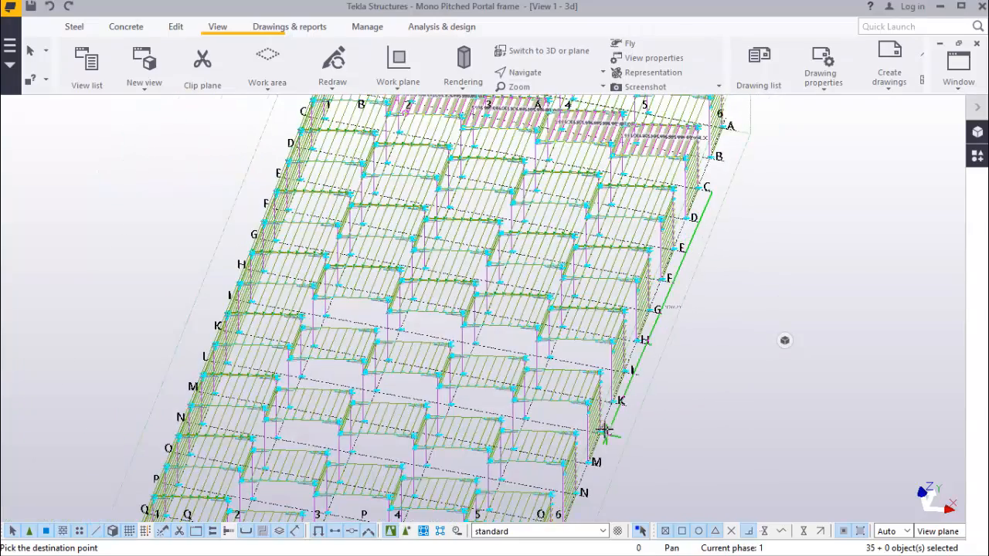
scroll(605, 427, up, 4)
scroll(622, 414, up, 2)
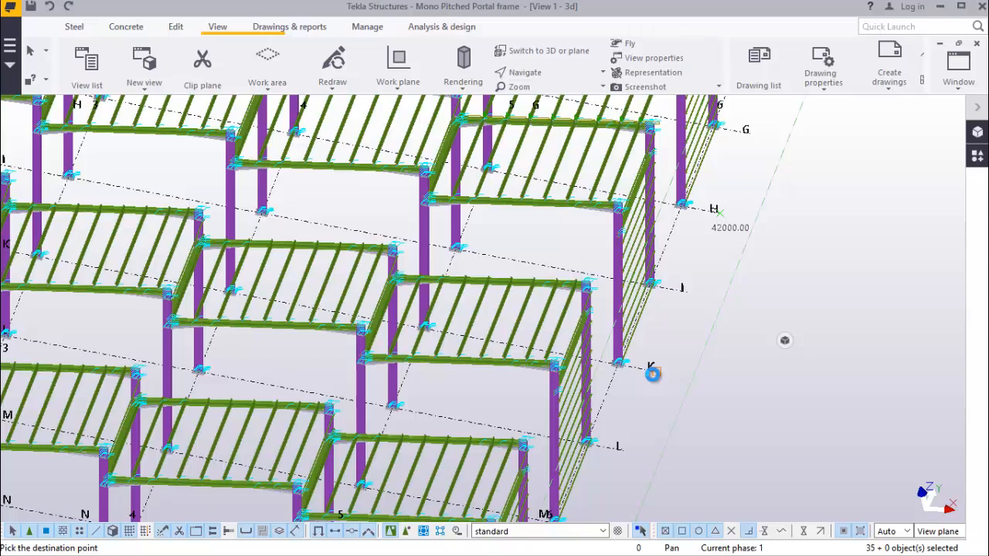
Place further copies of the purlins at grid lines M and O, 54000 and 66000 from the origin
scroll(655, 331, down, 3)
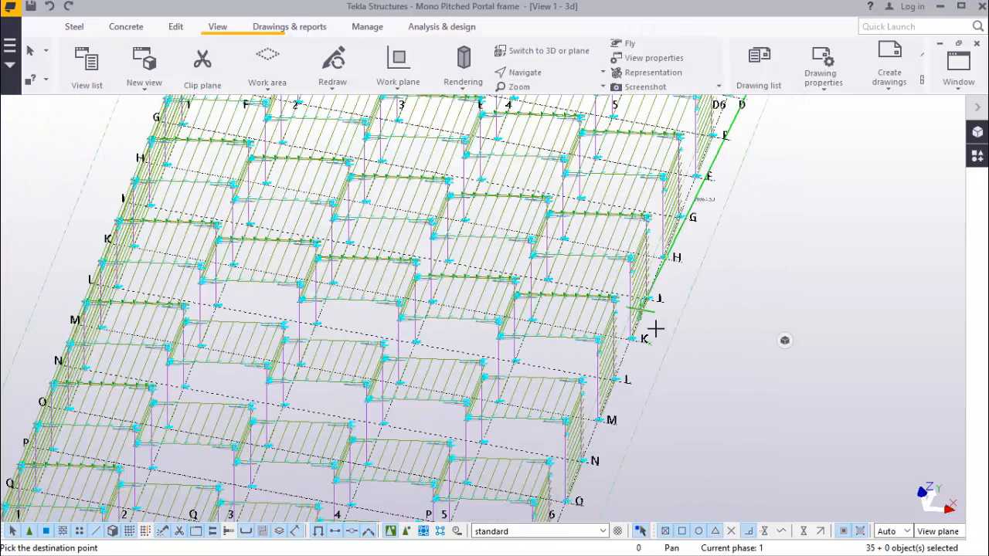
scroll(593, 459, up, 3)
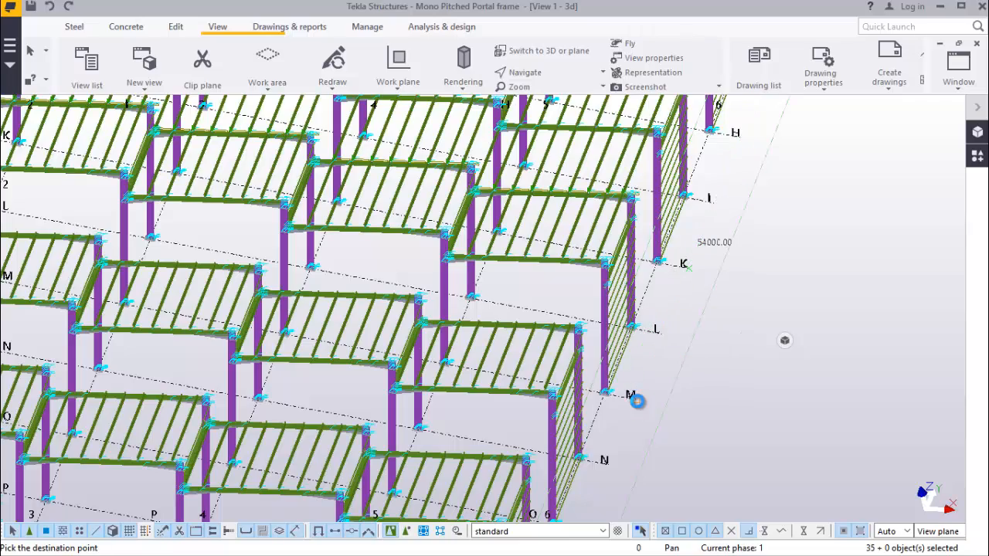
scroll(618, 298, down, 3)
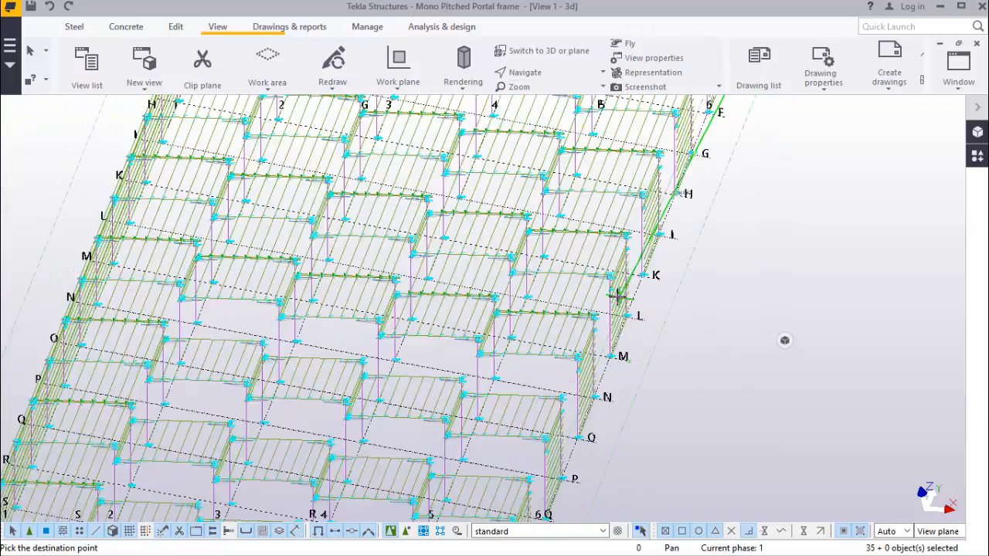
scroll(578, 447, up, 3)
scroll(618, 409, down, 2)
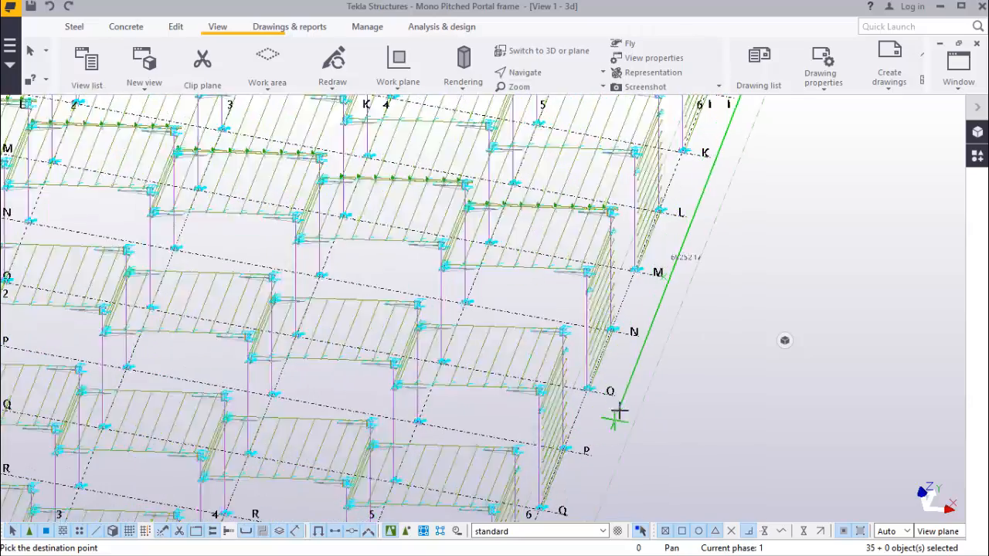
scroll(615, 395, up, 2)
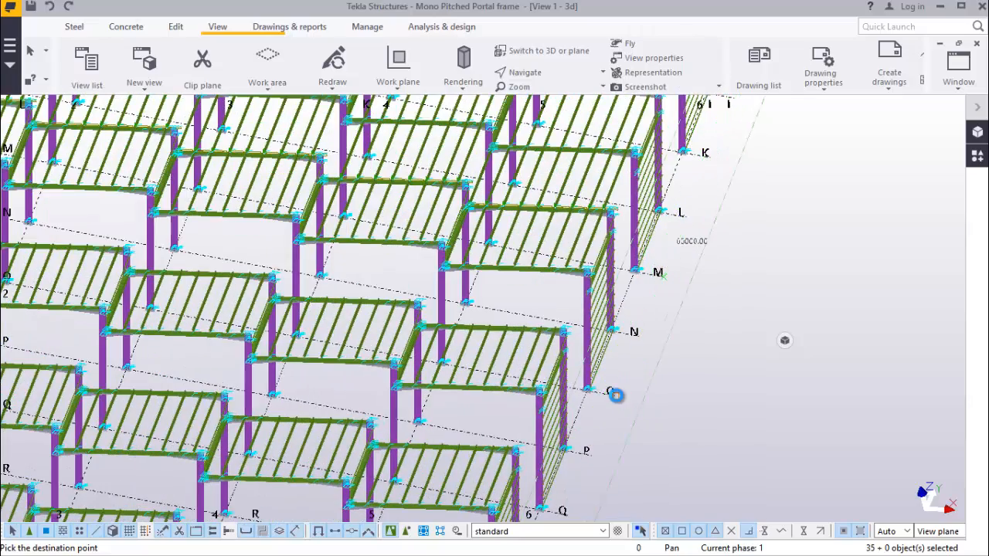
Place the last purlin copies at grid lines Q and S, 78000 and 90000 from the origin, and end copying
scroll(618, 350, down, 3)
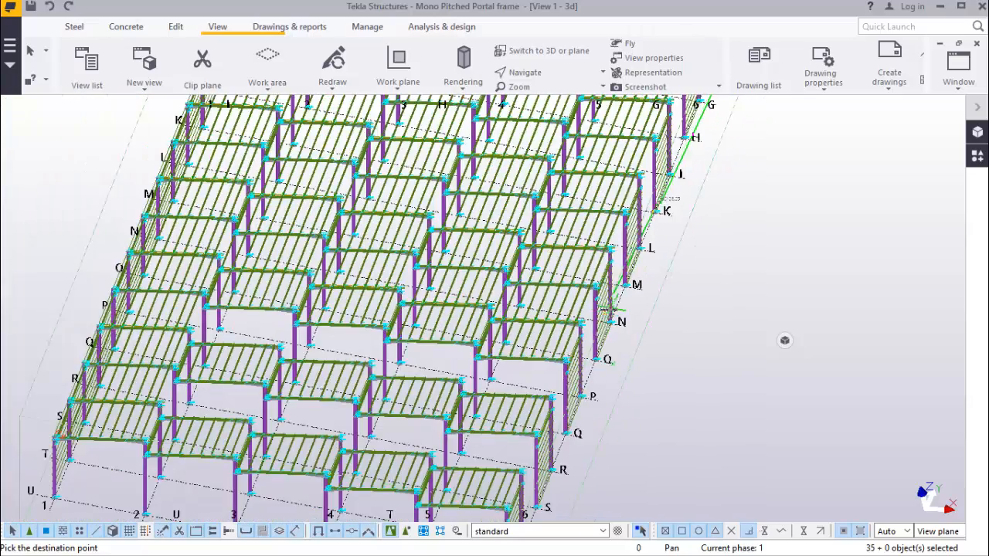
scroll(611, 364, up, 4)
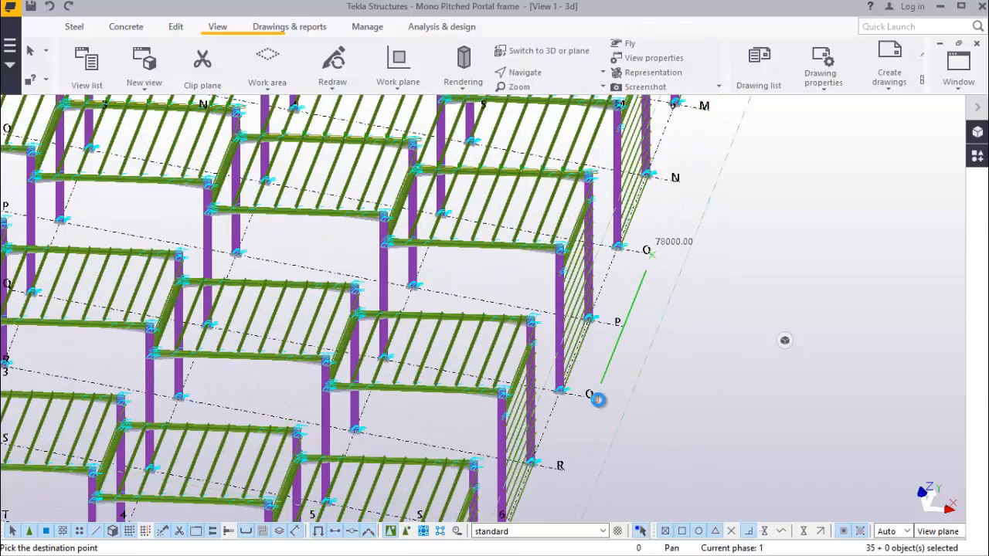
scroll(578, 324, down, 2)
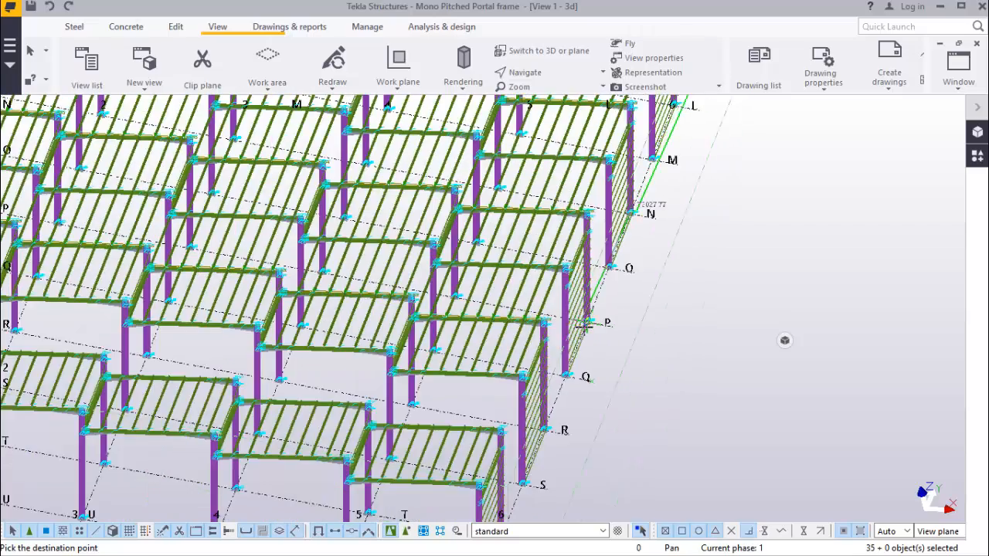
scroll(549, 468, up, 3)
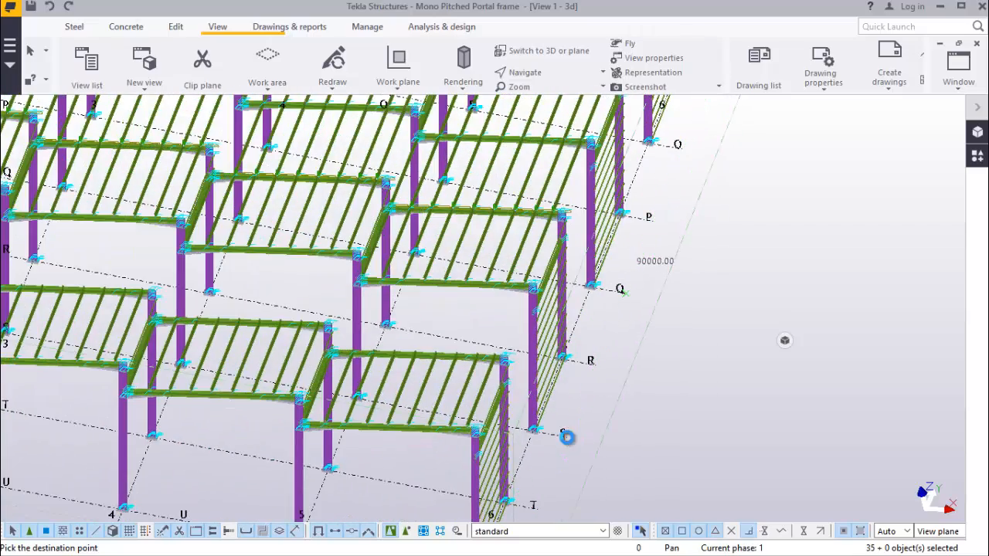
scroll(596, 354, down, 3)
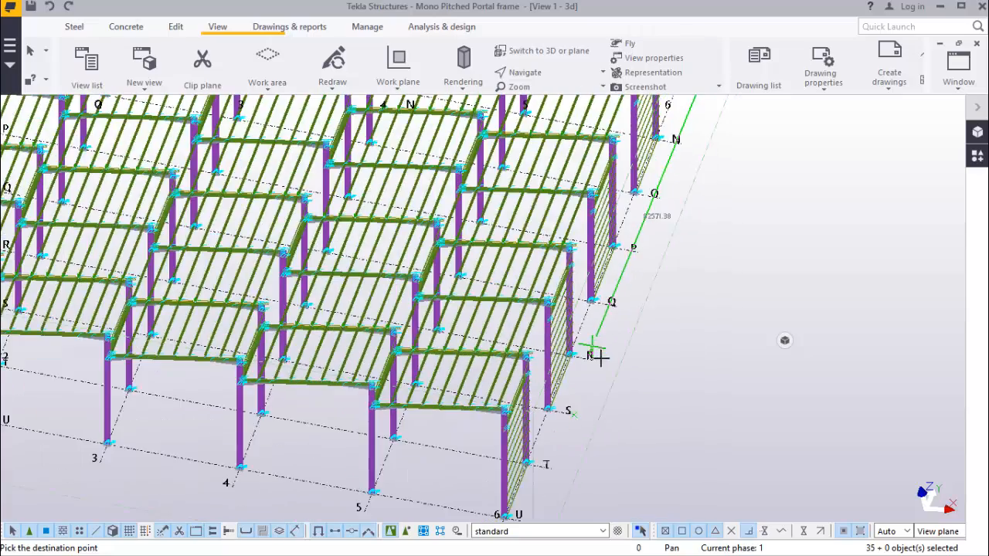
right_click(736, 228)
click(762, 237)
Rotate the 3D view toward the corner of grid lines 1 and U to examine the roof purlins over the whole building
scroll(706, 337, down, 4)
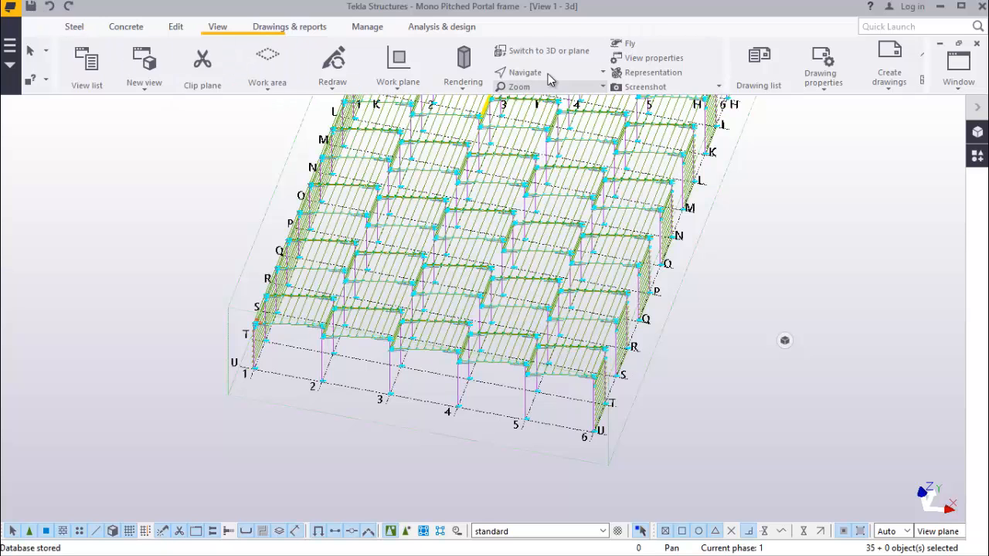
click(522, 71)
click(562, 96)
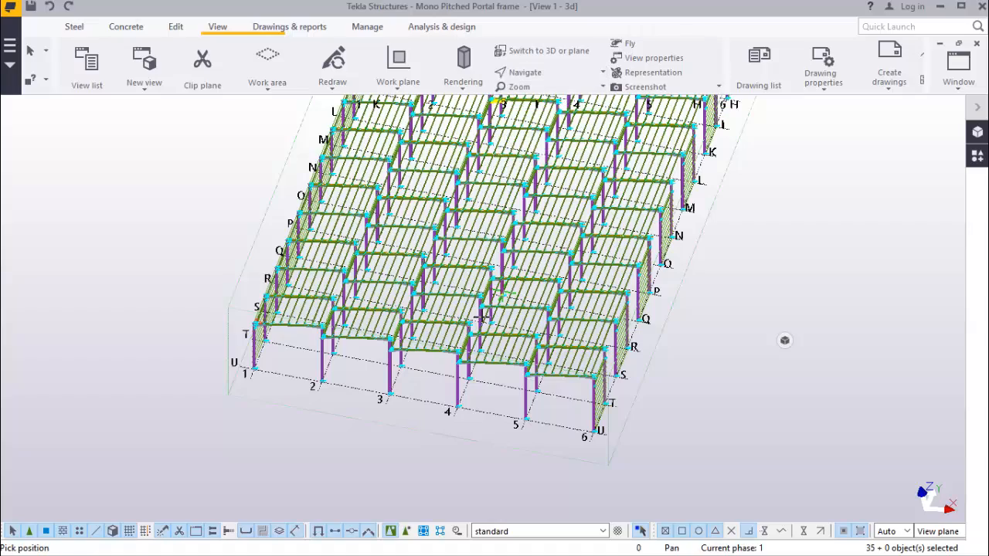
drag(426, 353, 548, 302)
scroll(613, 294, down, 6)
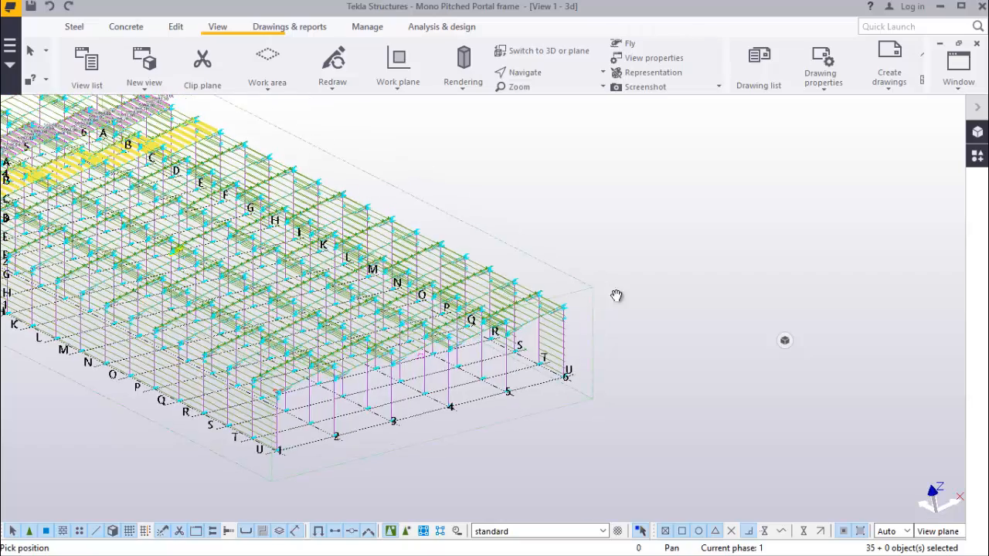
scroll(365, 278, up, 5)
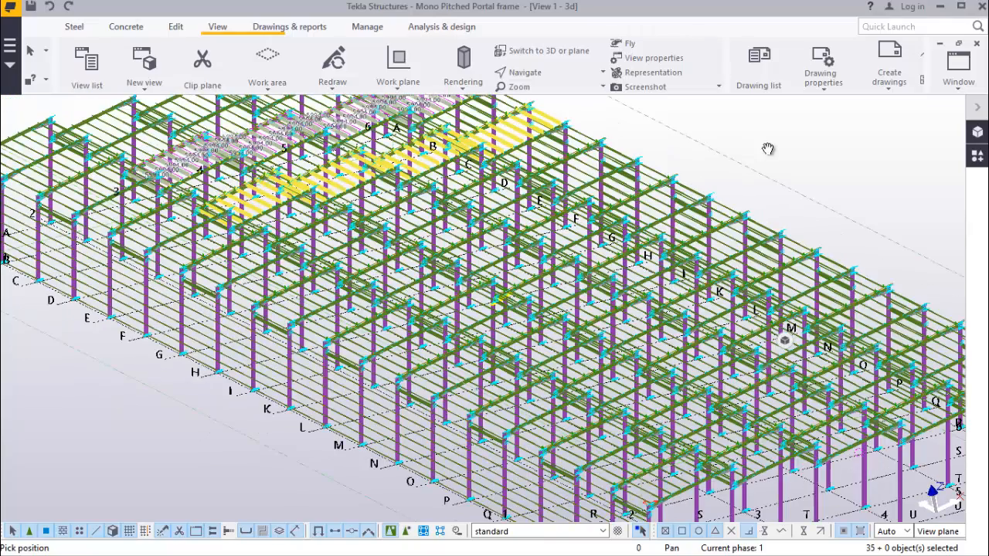
right_click(767, 148)
click(782, 153)
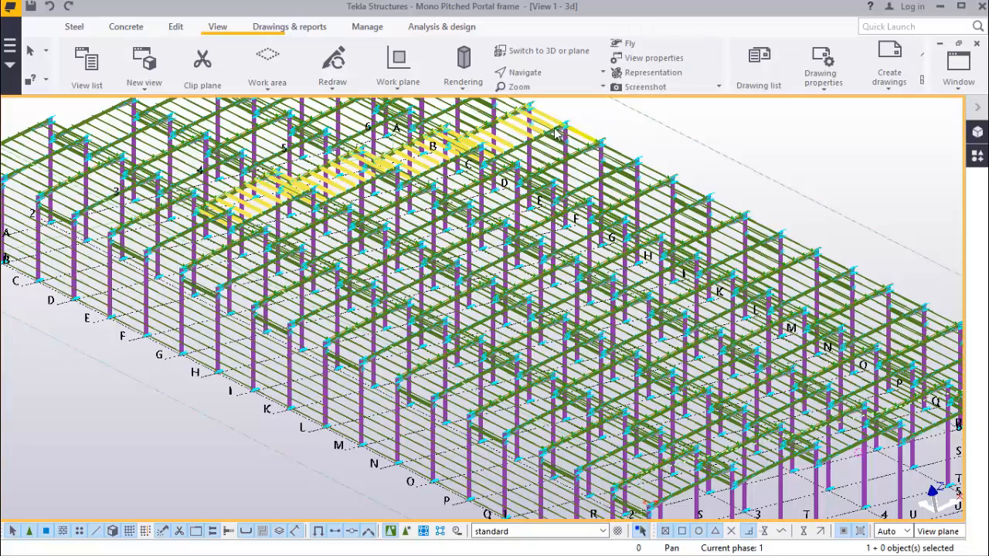
Clear the leftover yellow highlight from the roof purlins between grid lines B and C near grid line 4, selecting and deselecting them individually
scroll(400, 132, up, 10)
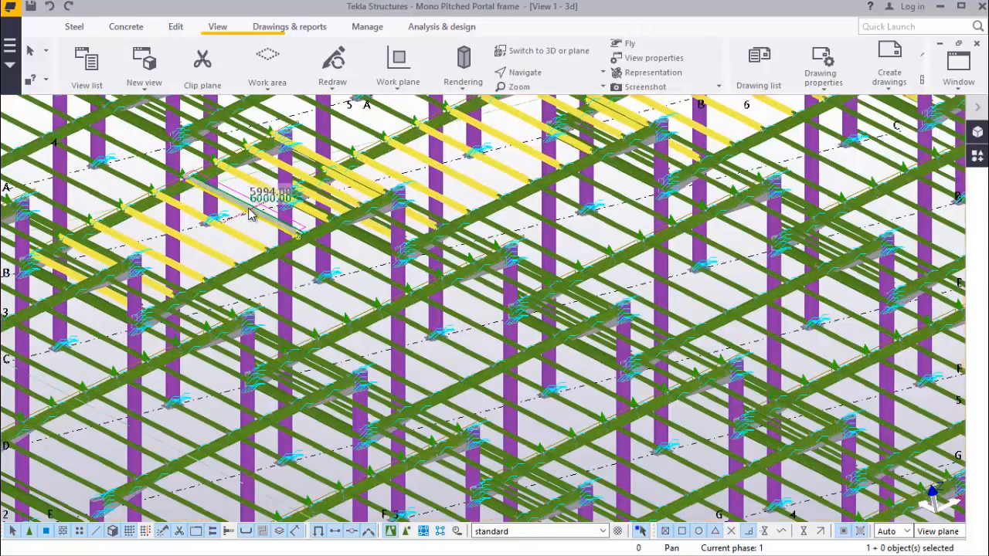
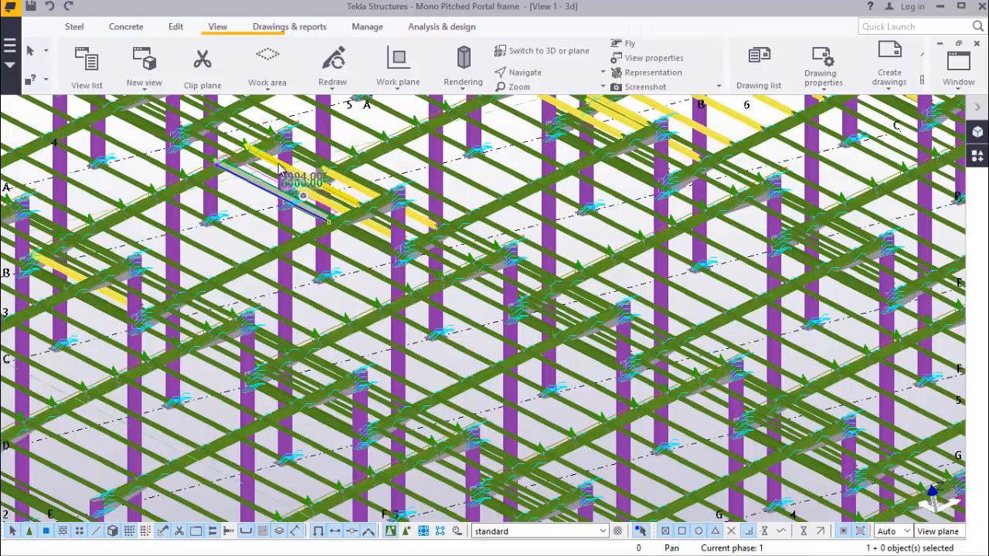
scroll(309, 197, up, 4)
scroll(340, 207, up, 2)
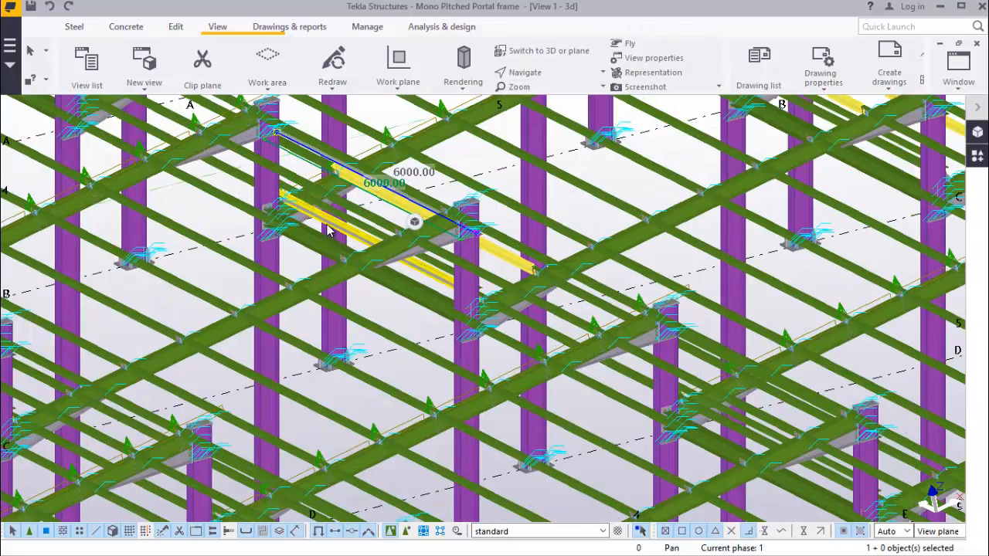
scroll(294, 266, down, 3)
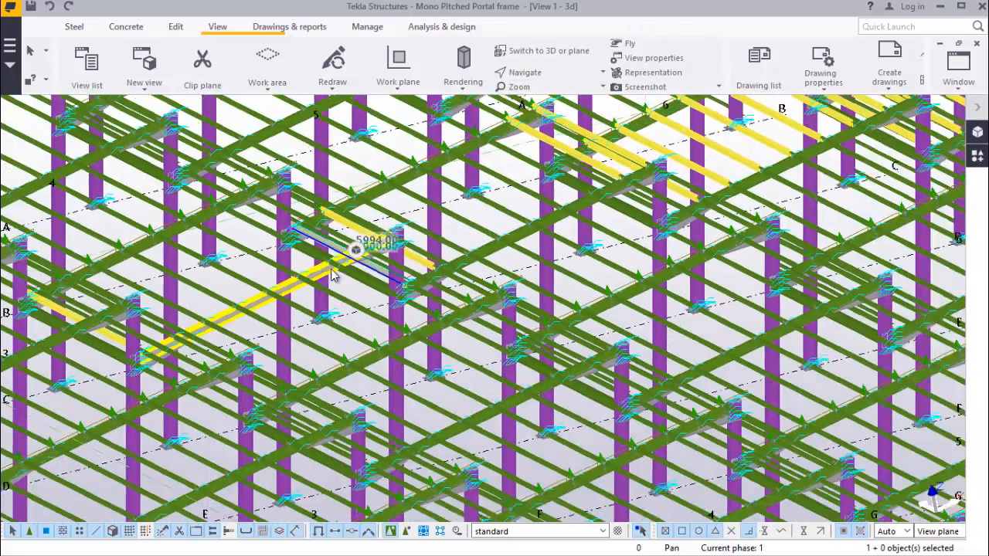
scroll(676, 176, up, 3)
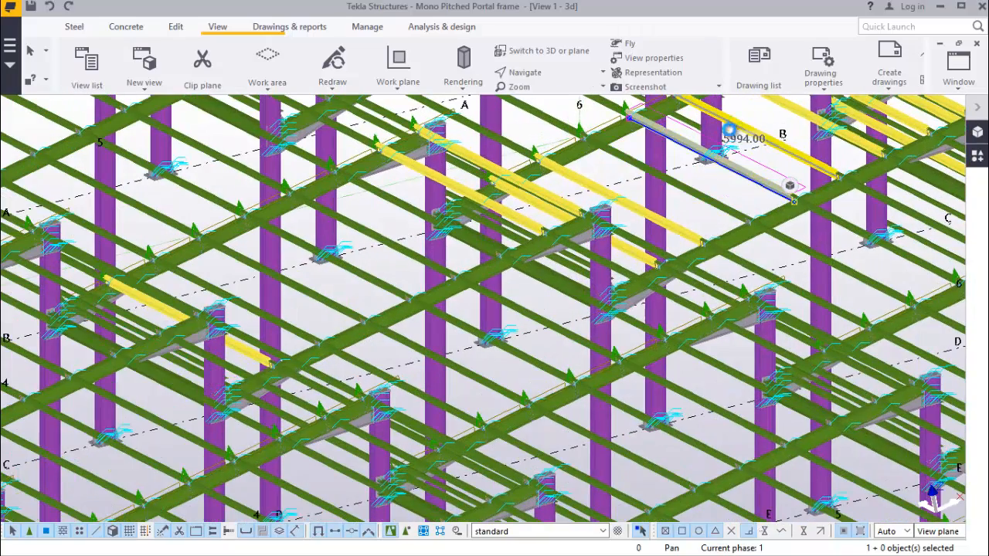
scroll(635, 208, up, 3)
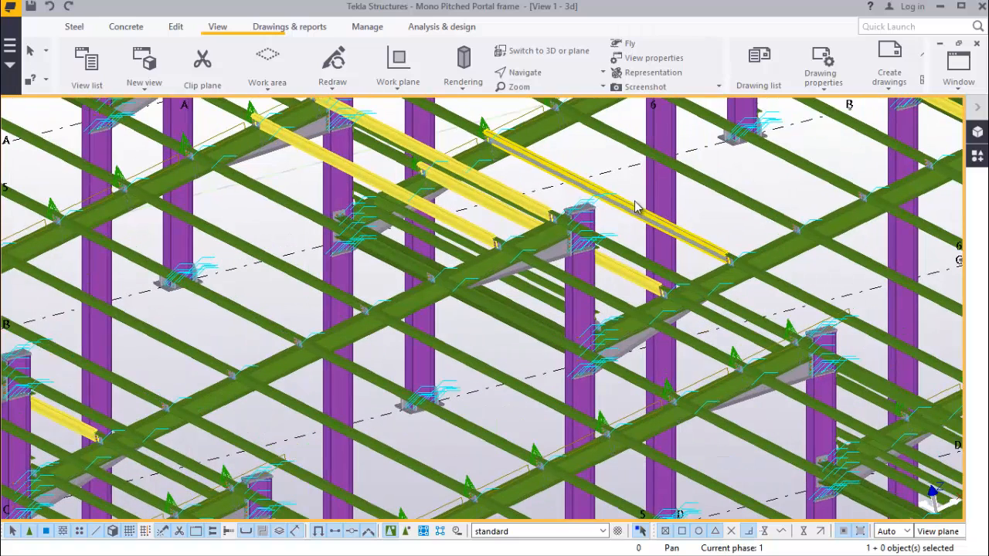
click(519, 185)
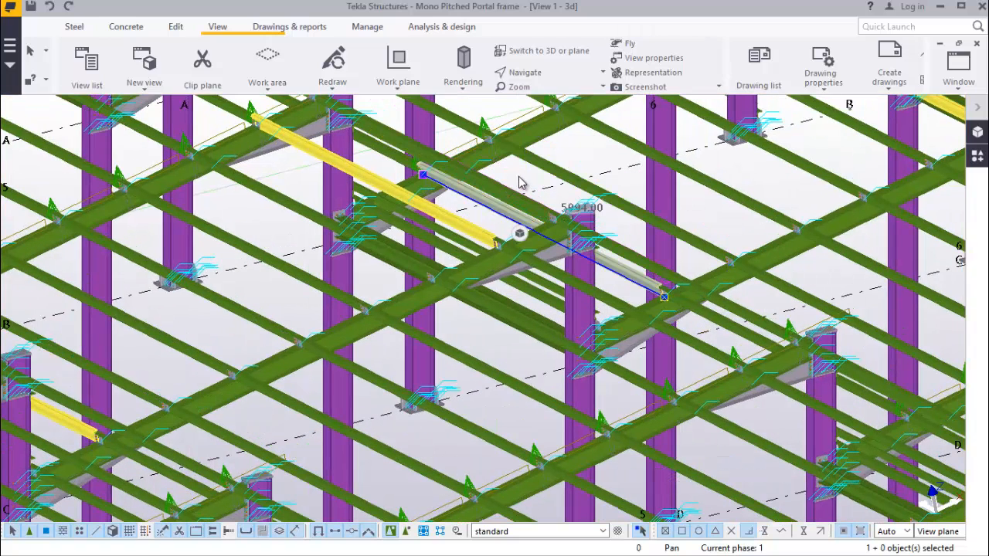
click(520, 182)
click(460, 216)
click(527, 177)
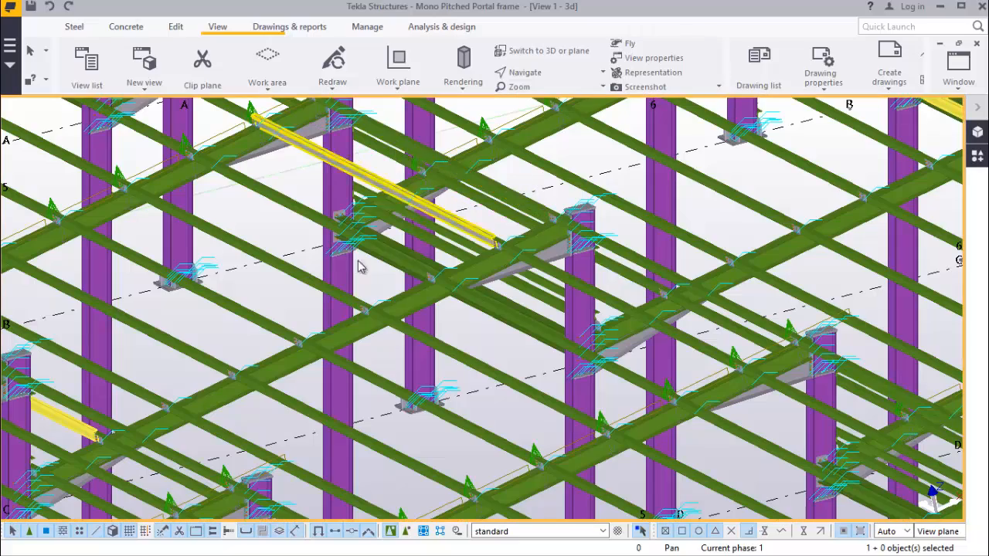
Clear the yellow highlight from the purlins between grid lines B and C in the outer span toward grid line 6
scroll(358, 262, down, 5)
scroll(661, 154, up, 2)
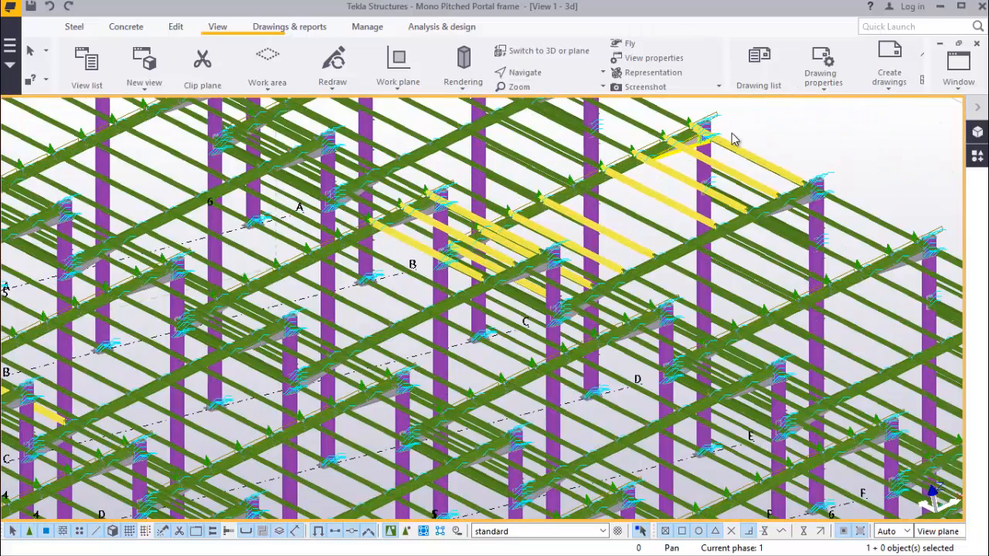
click(741, 146)
click(729, 168)
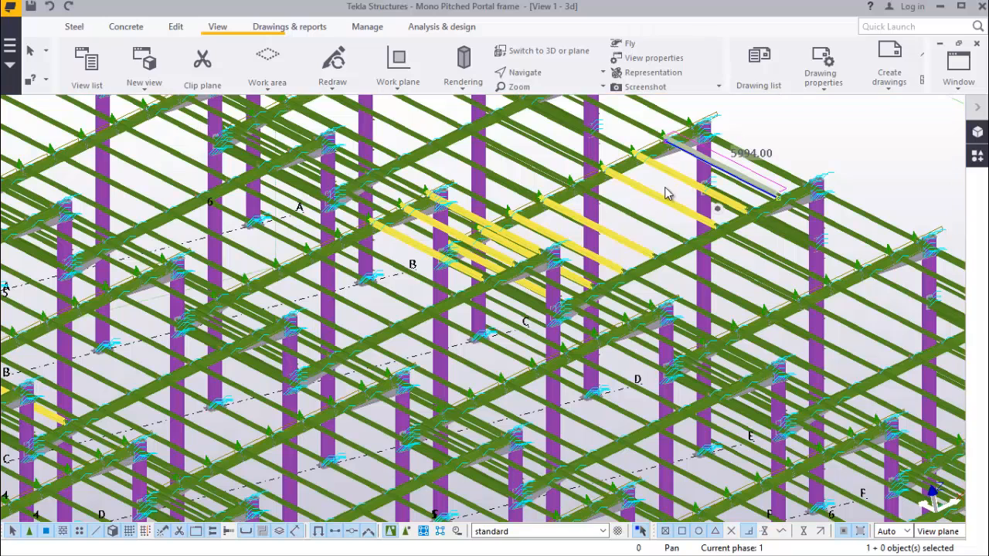
click(667, 206)
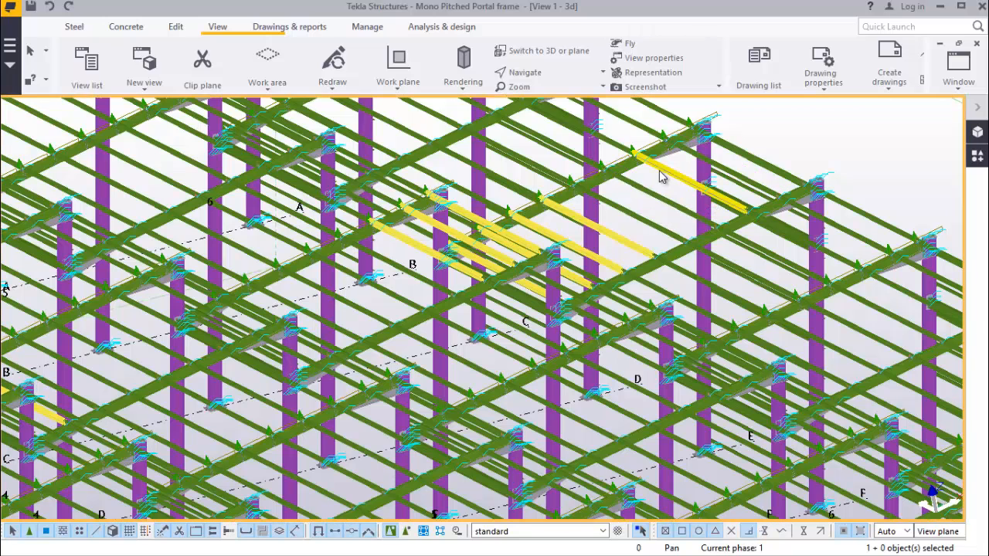
click(631, 244)
Clear the yellow highlight from the purlins between grid lines B and C around the roof step at grid line 5
scroll(507, 240, up, 3)
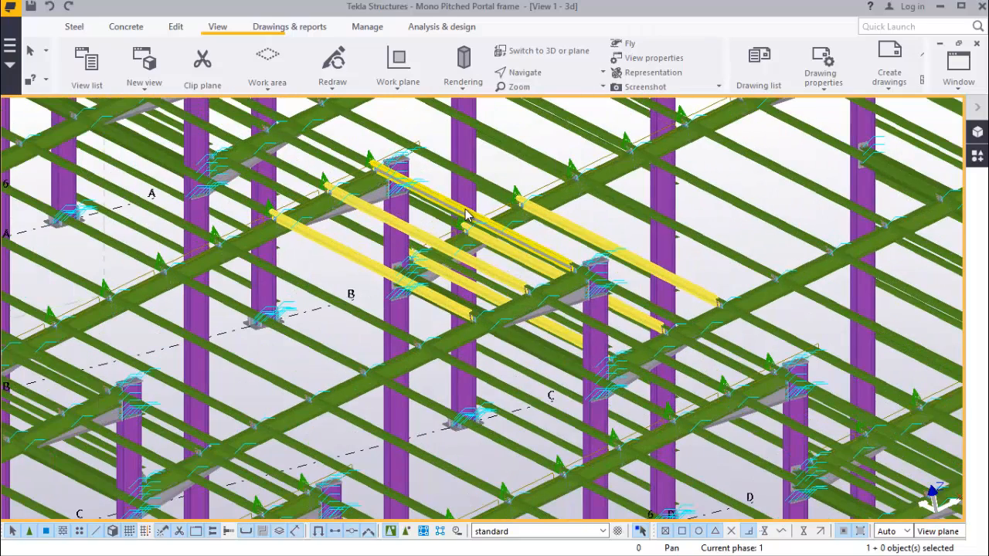
click(573, 235)
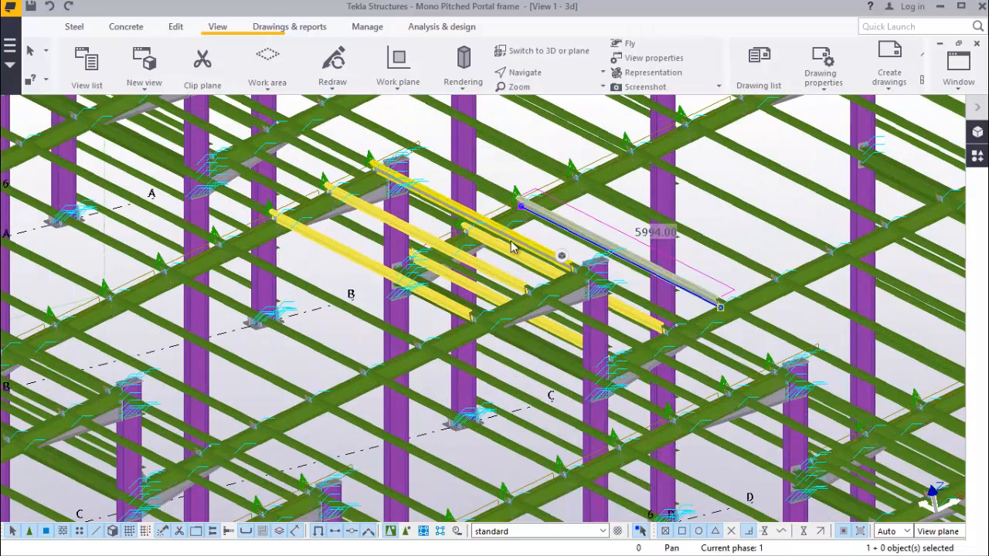
key(Delete)
click(389, 219)
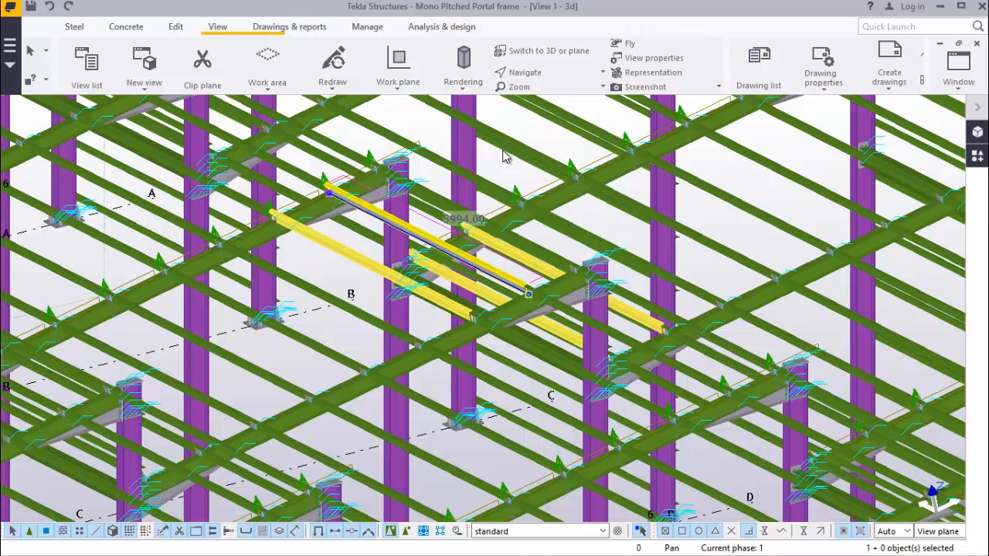
key(Delete)
click(351, 257)
key(Delete)
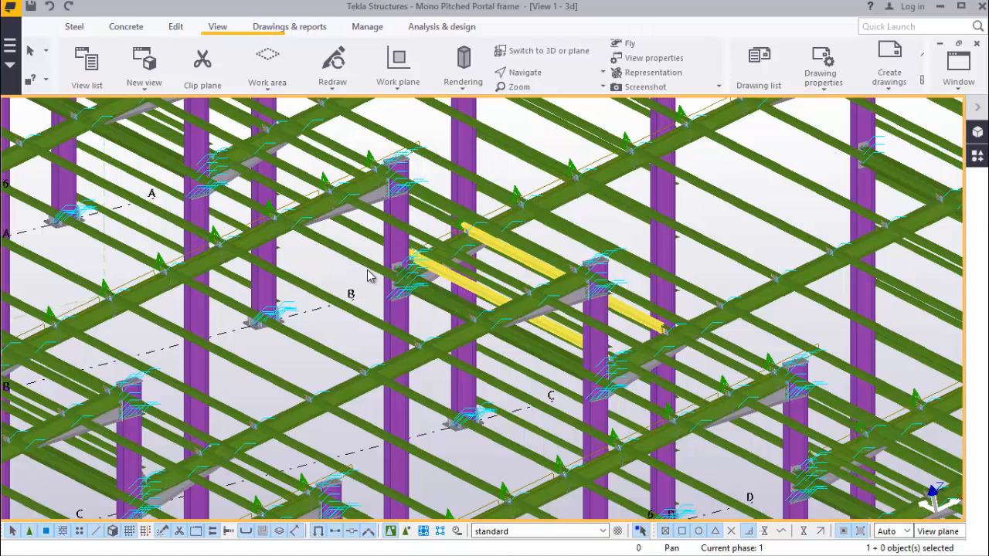
click(468, 284)
scroll(541, 263, up, 3)
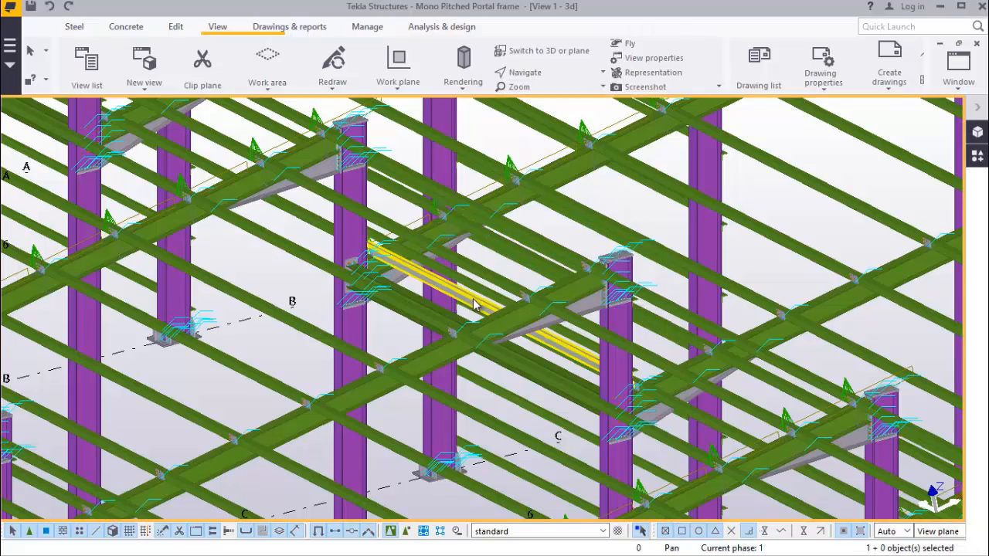
Check the roof between grid lines 3 and 6 for purlins still highlighted, then view the whole building
scroll(520, 236, down, 6)
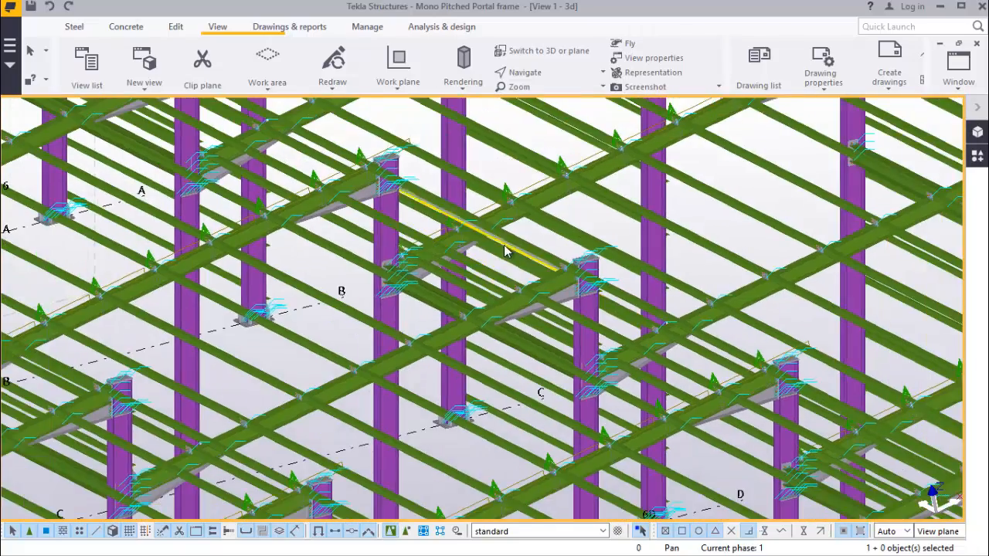
scroll(519, 231, down, 2)
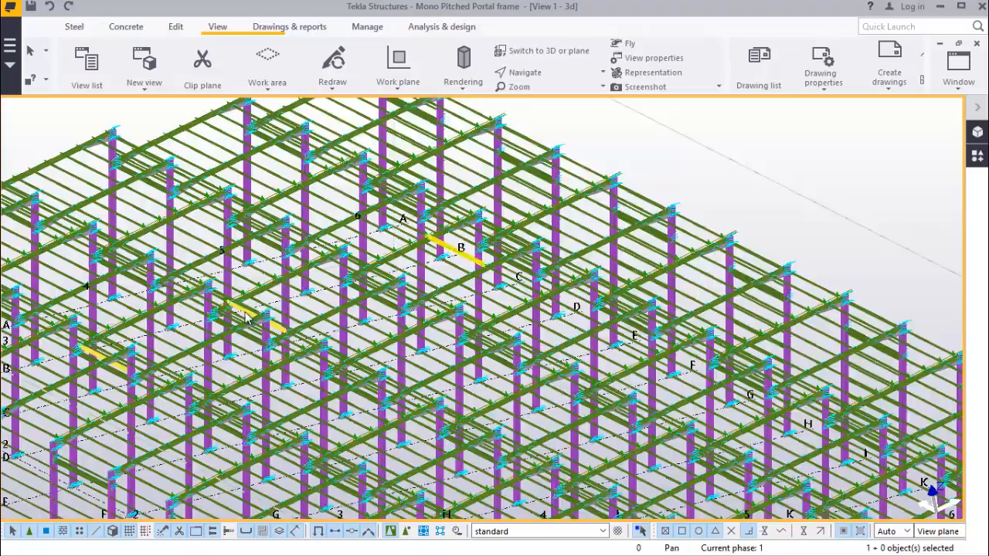
scroll(98, 367, up, 5)
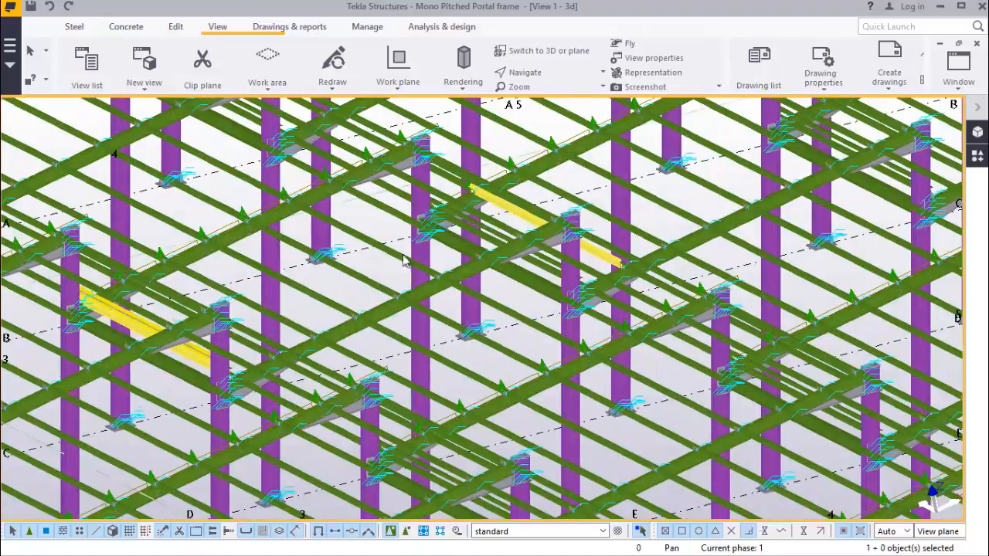
scroll(404, 260, down, 8)
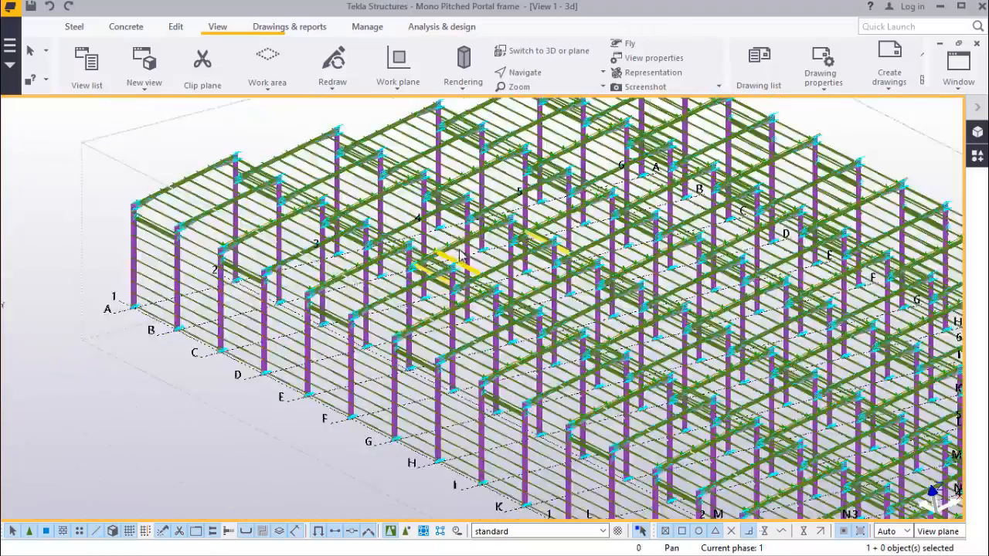
scroll(462, 255, down, 3)
scroll(450, 268, down, 3)
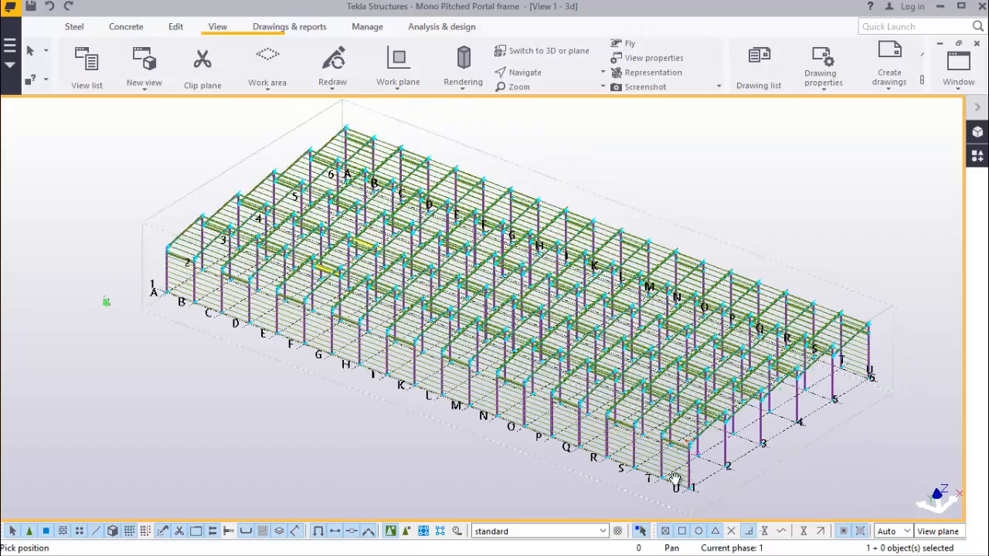
Rotate the 3D view around the corner of grid lines 1 and U to examine the side girts and frames, and end the rotation
scroll(675, 479, up, 8)
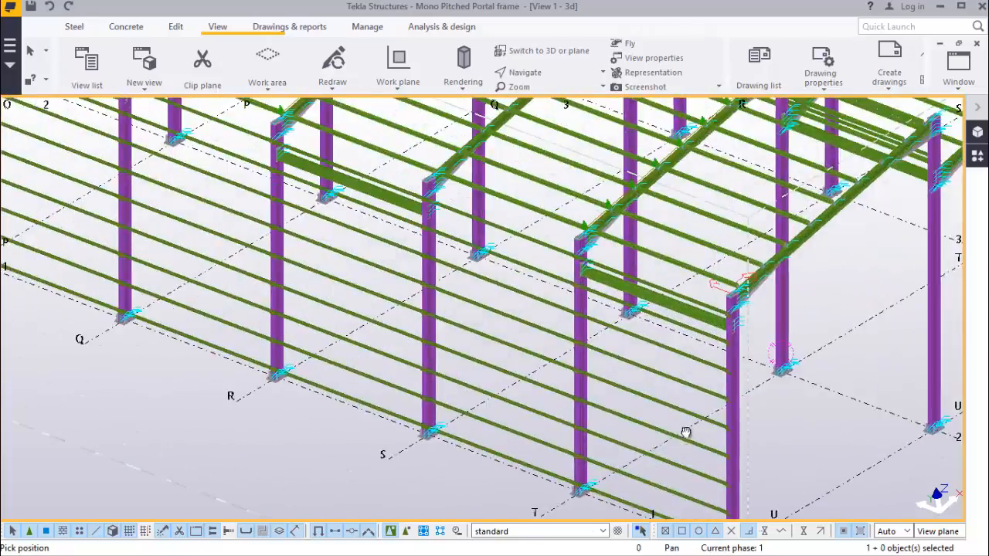
ctrl+middle_drag(685, 433, 665, 398)
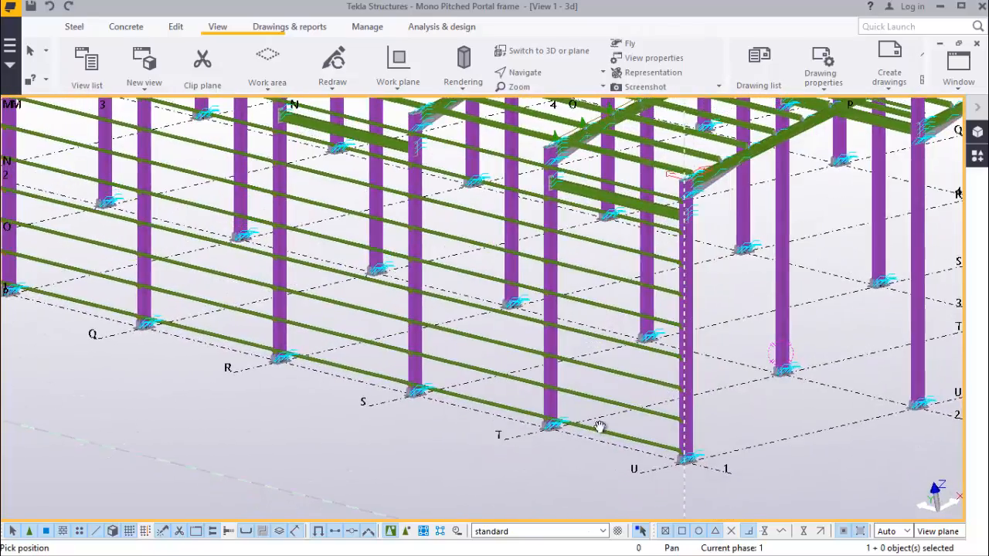
scroll(600, 426, down, 2)
ctrl+middle_drag(689, 353, 530, 384)
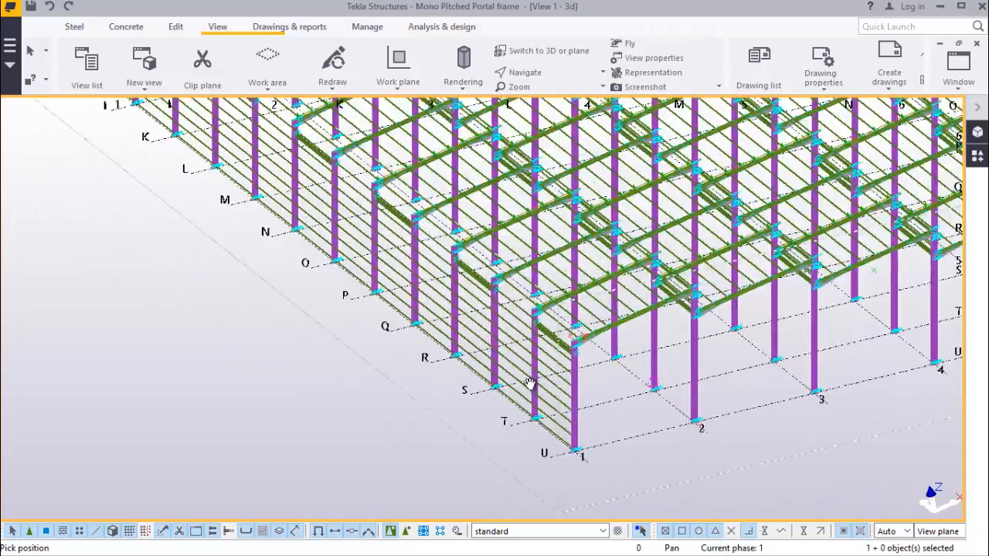
scroll(530, 384, down, 5)
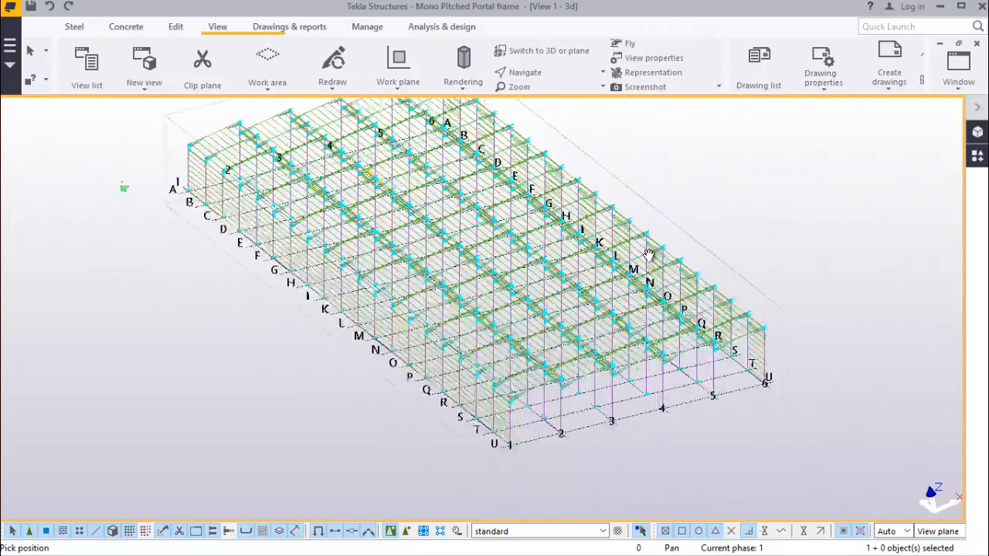
scroll(649, 256, up, 5)
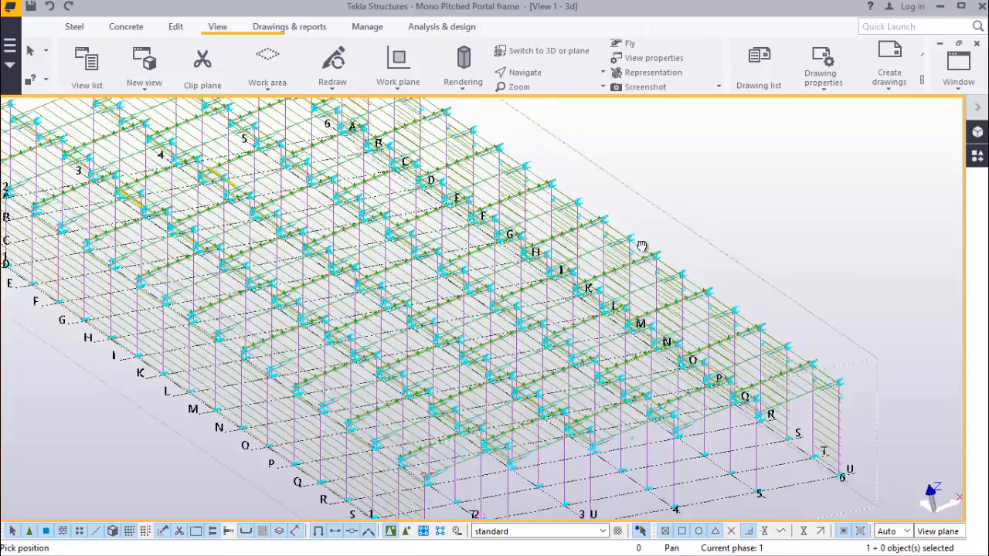
ctrl+middle_drag(641, 246, 504, 247)
scroll(503, 247, down, 2)
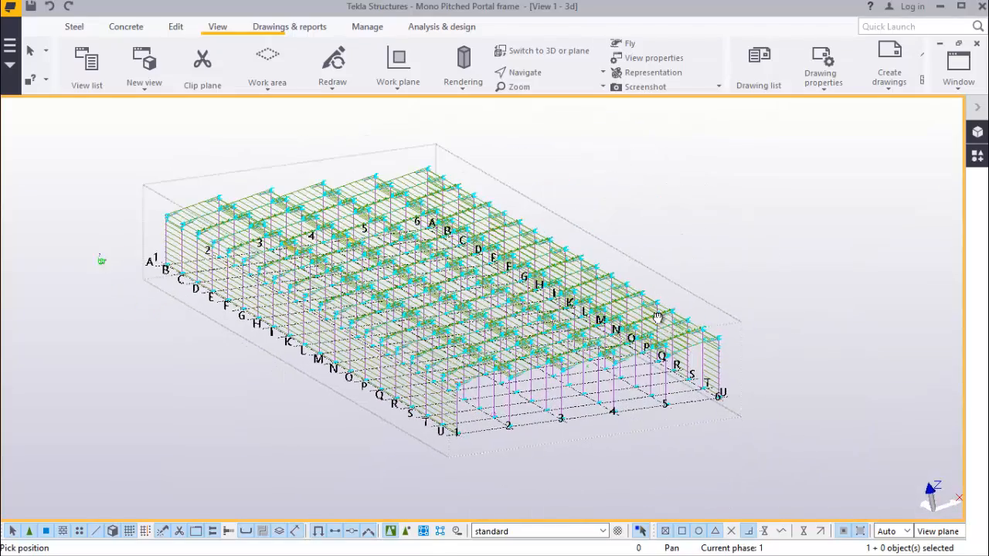
right_click(691, 221)
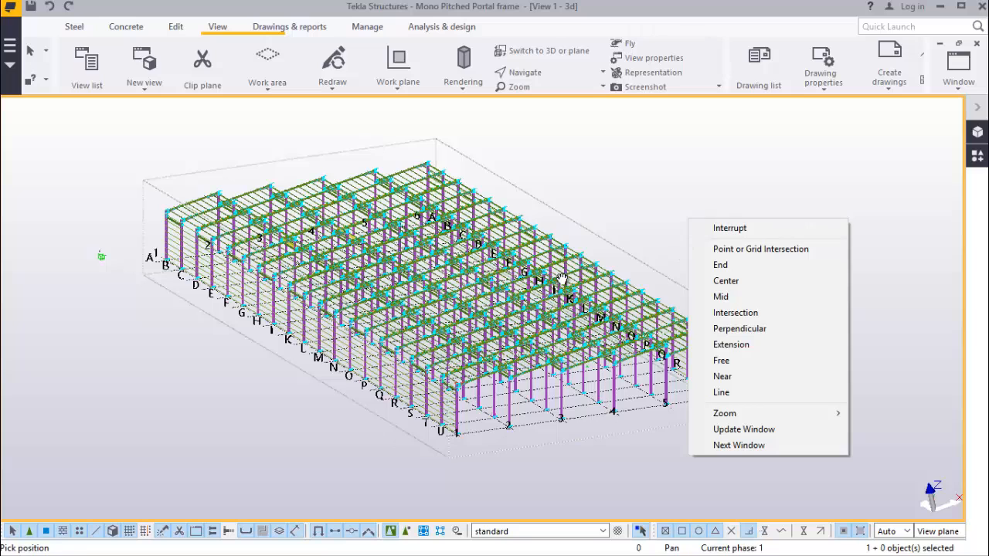
click(728, 228)
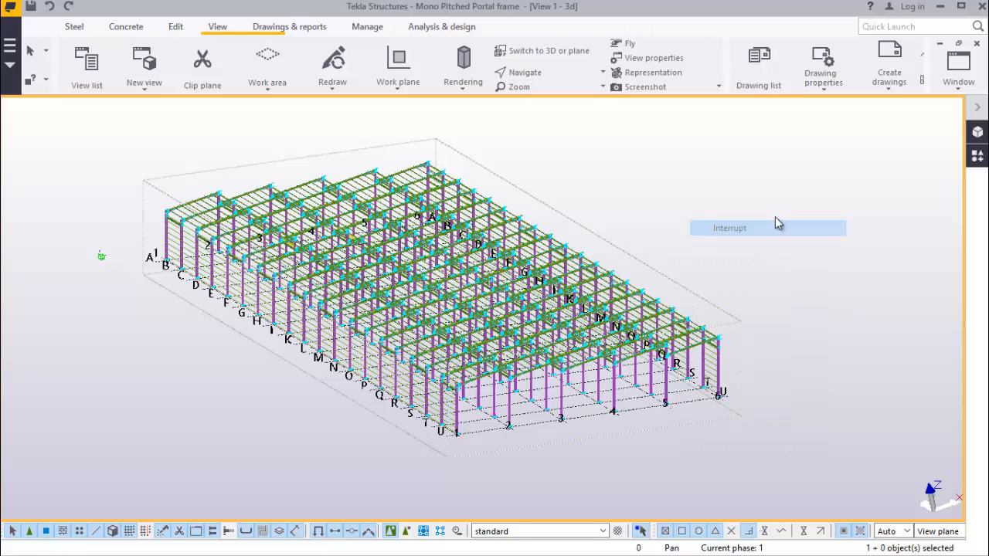
Rotate the 3D view to a steeper angle from above and examine the roof purlins across the middle bays
click(552, 75)
click(559, 98)
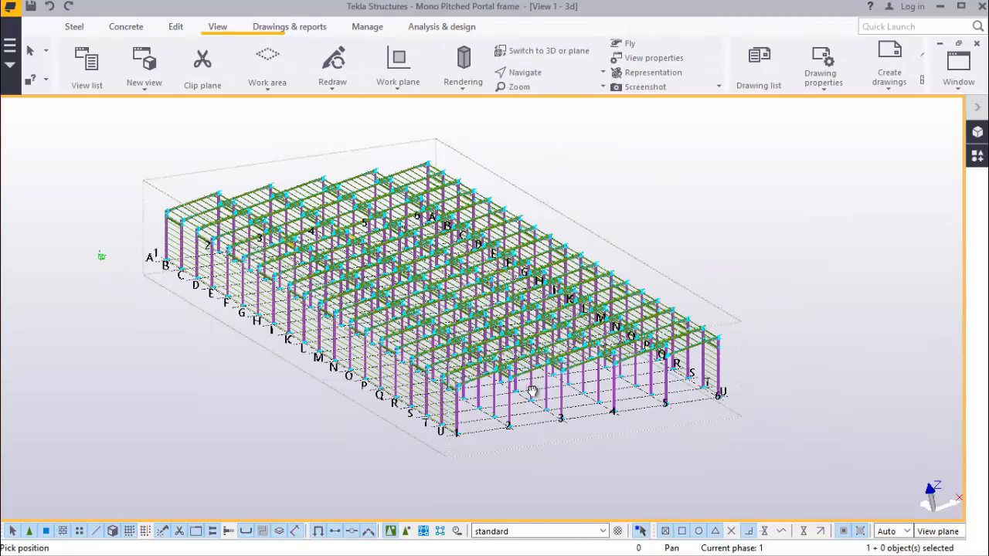
ctrl+middle_drag(532, 391, 543, 424)
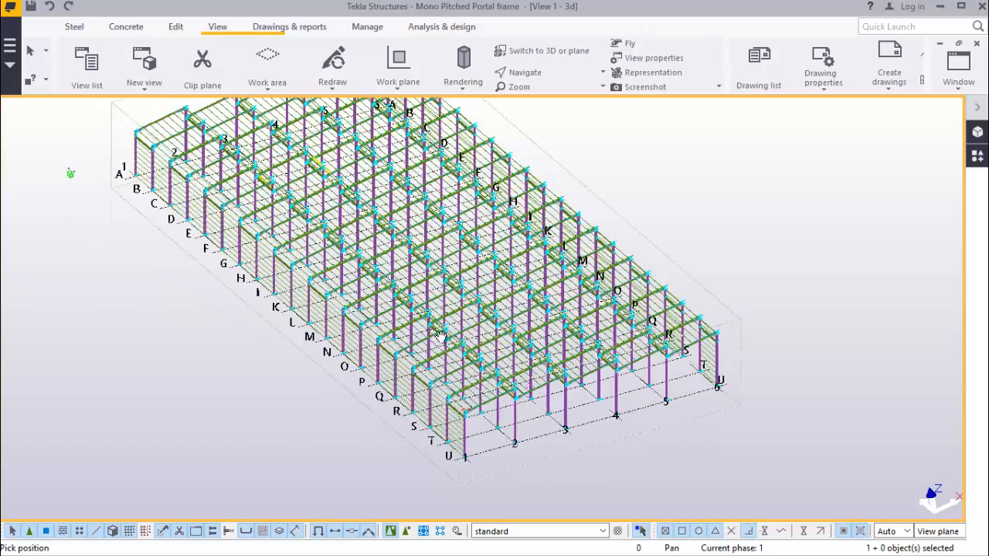
scroll(337, 236, up, 5)
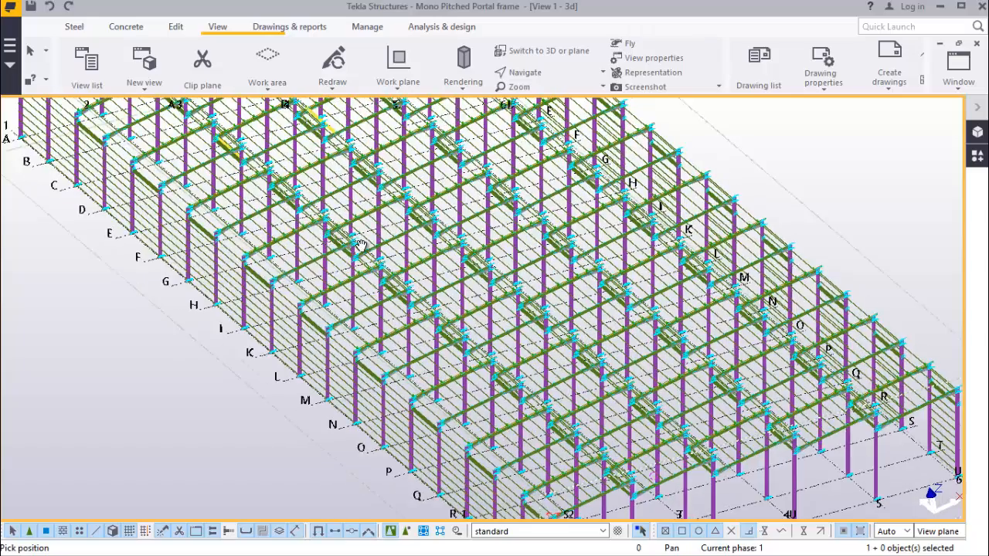
scroll(360, 245, up, 3)
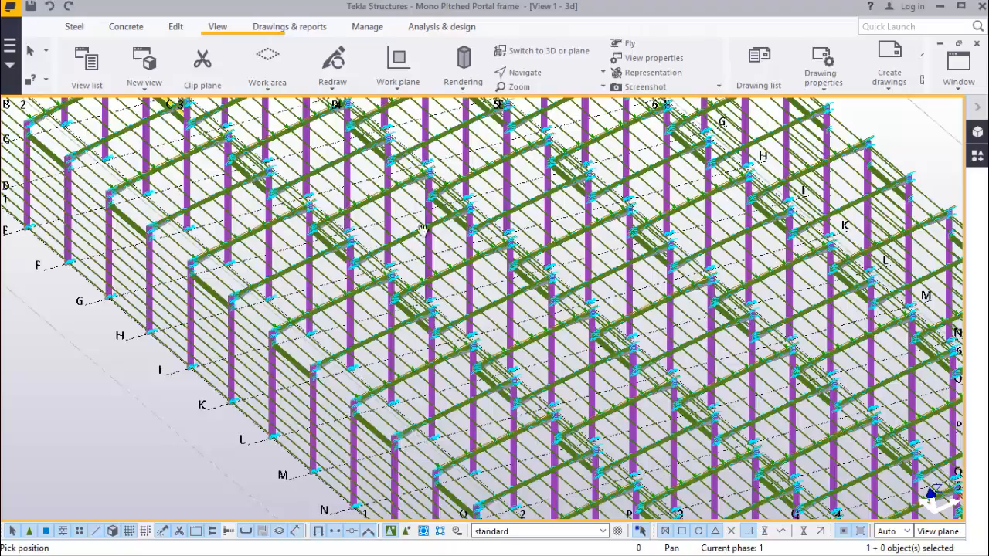
scroll(422, 230, up, 3)
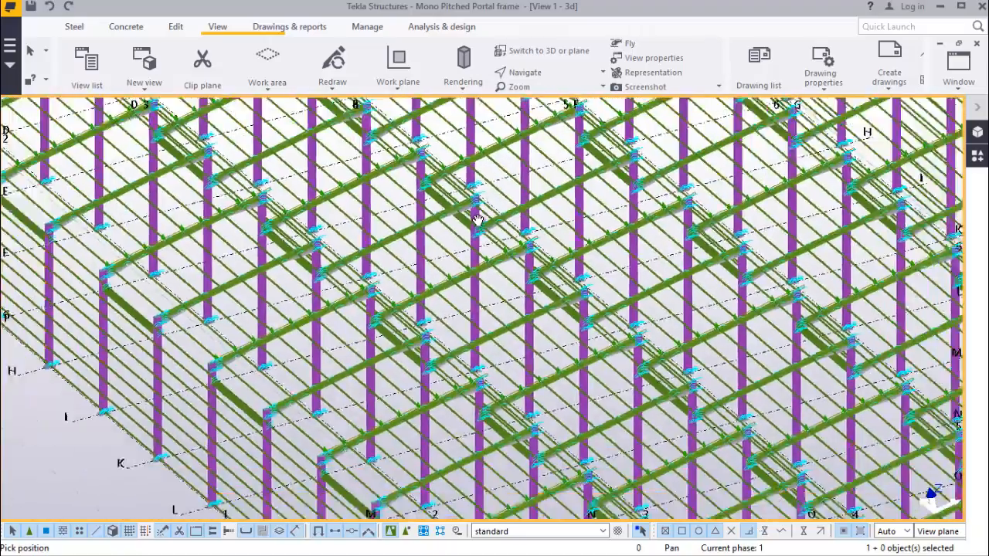
scroll(478, 220, down, 10)
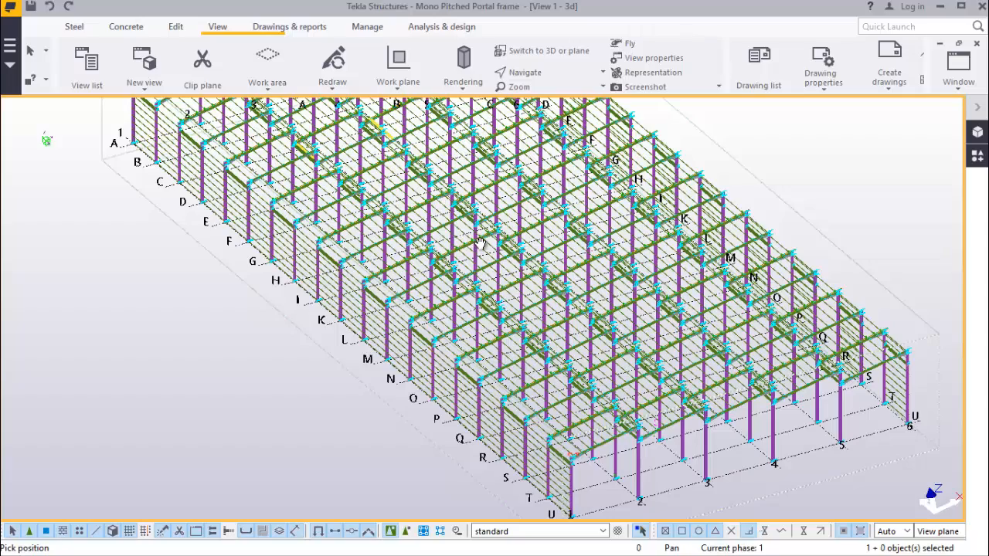
Examine the roof purlins and frames across the middle bays, view most of the building, and end the panning
scroll(498, 262, up, 2)
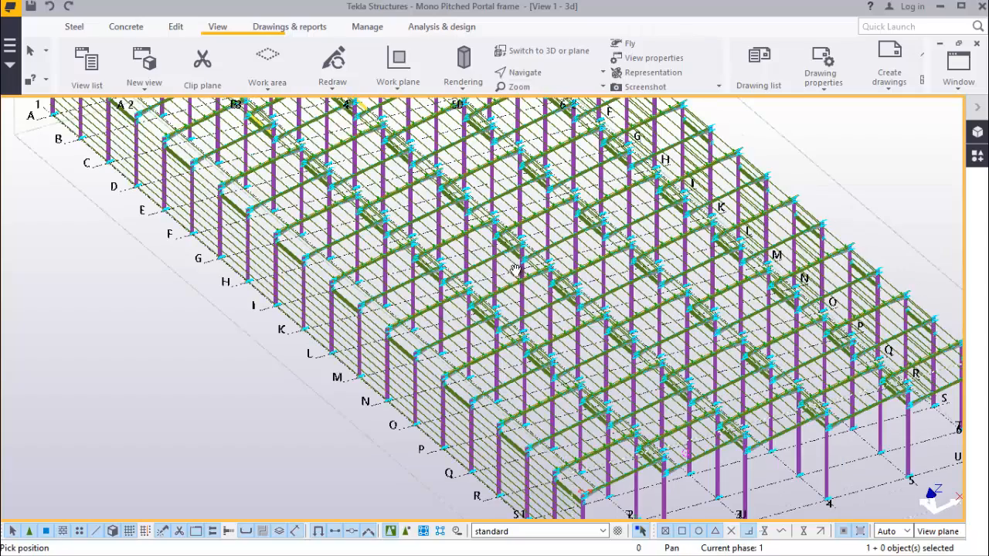
scroll(490, 277, down, 4)
right_click(727, 167)
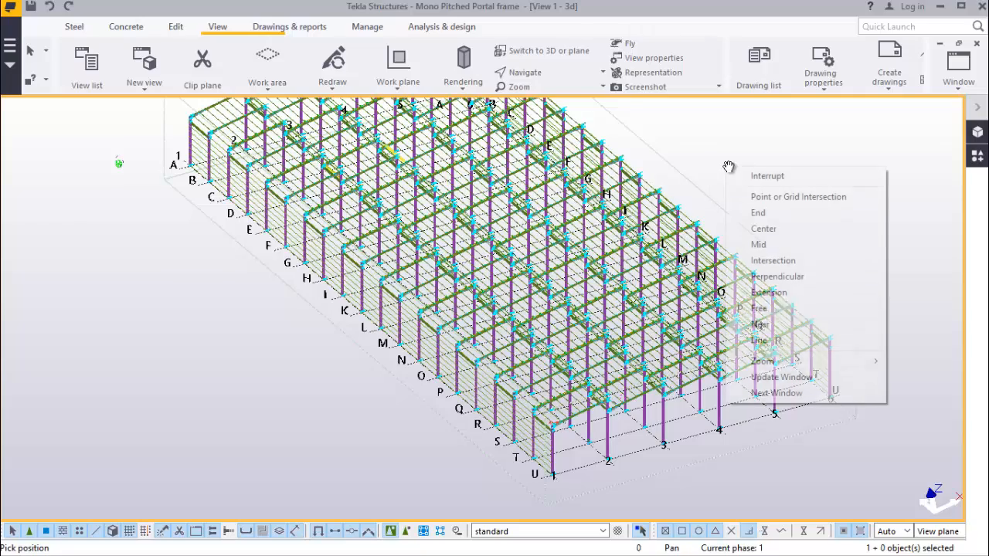
click(744, 179)
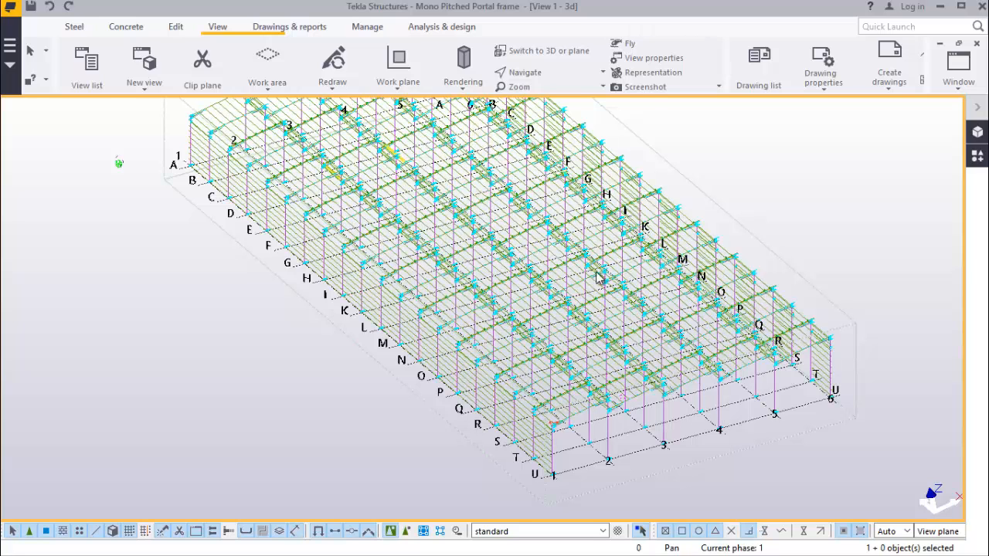
Rotate the 3D view to a lower angle and examine the gable frame along grid line U between grid lines 1 and 4 up close
click(519, 72)
click(578, 95)
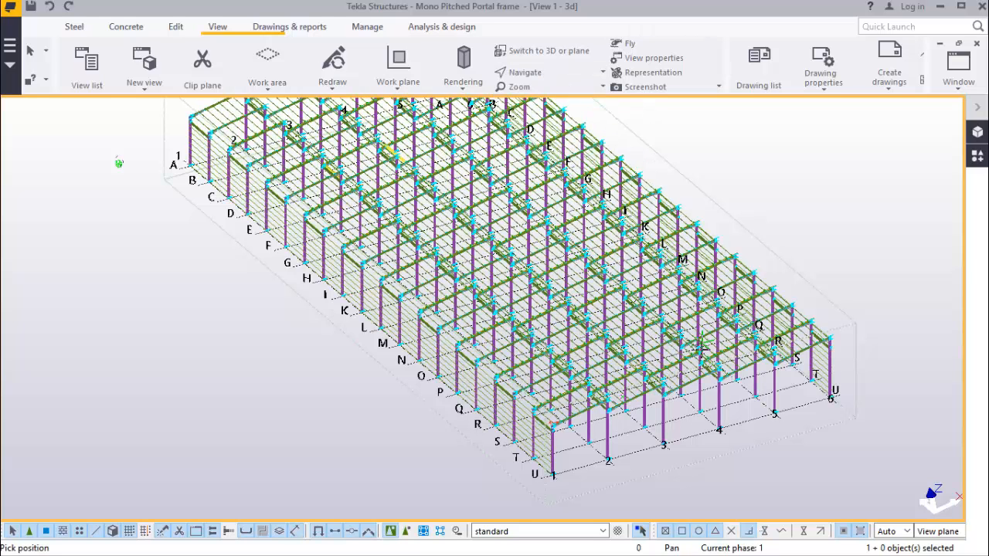
drag(720, 389, 720, 344)
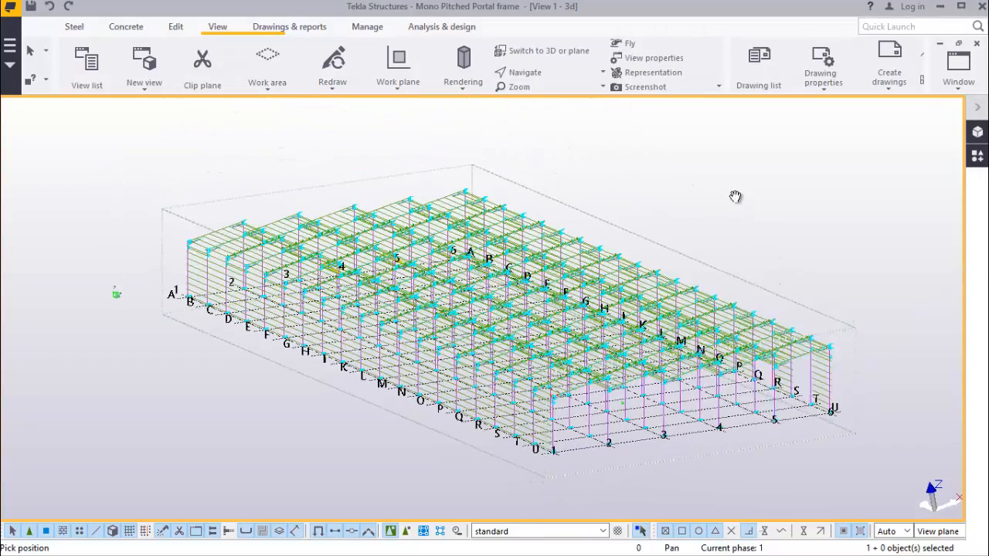
right_click(735, 196)
click(748, 205)
scroll(656, 427, up, 4)
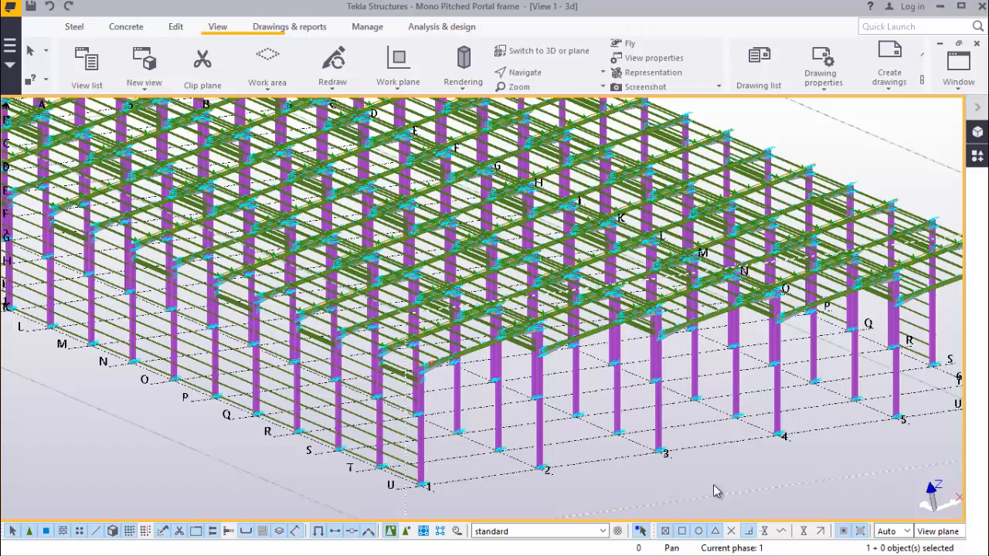
scroll(662, 472, up, 3)
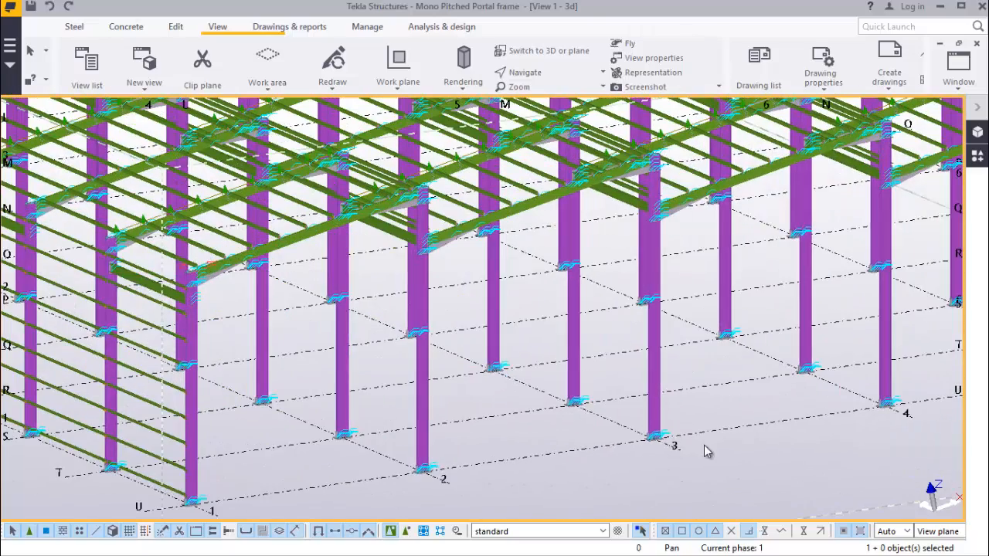